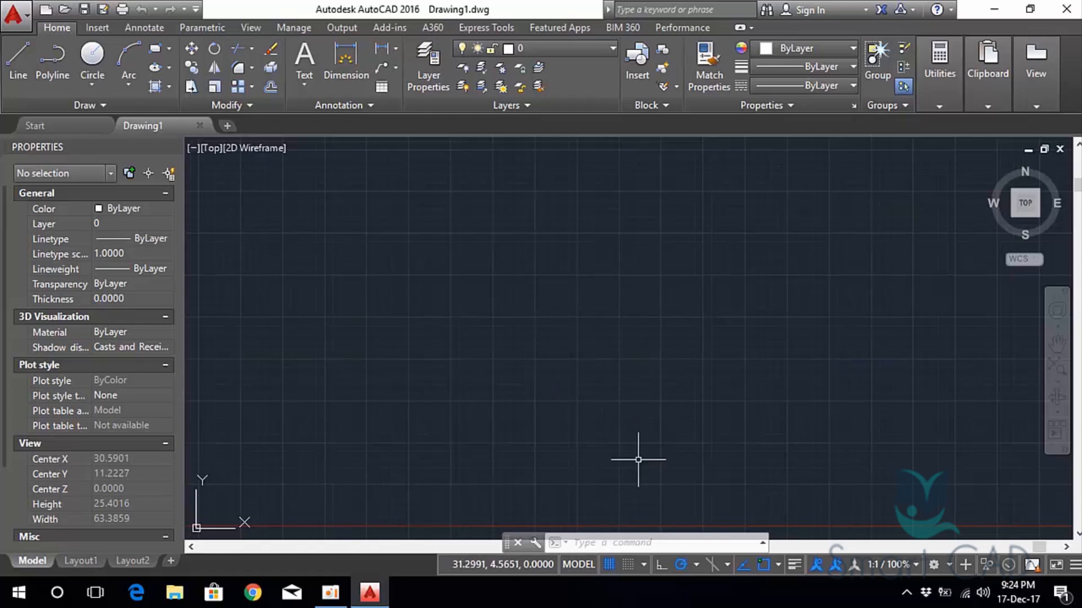
Turn off the grid display and create a new layer named Walls.
left_click(610, 566)
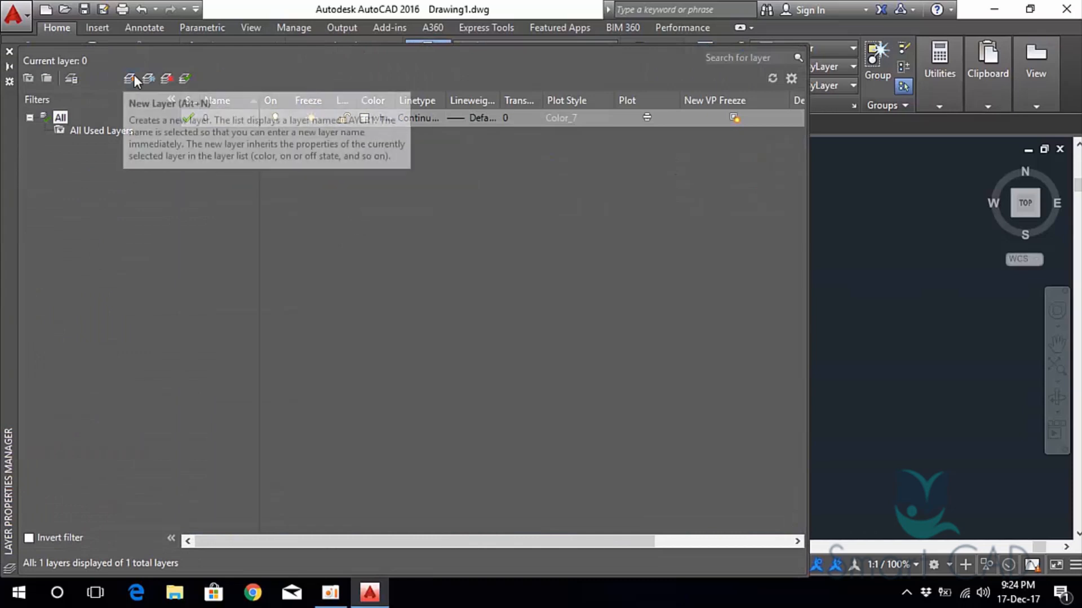
right_click(340, 188)
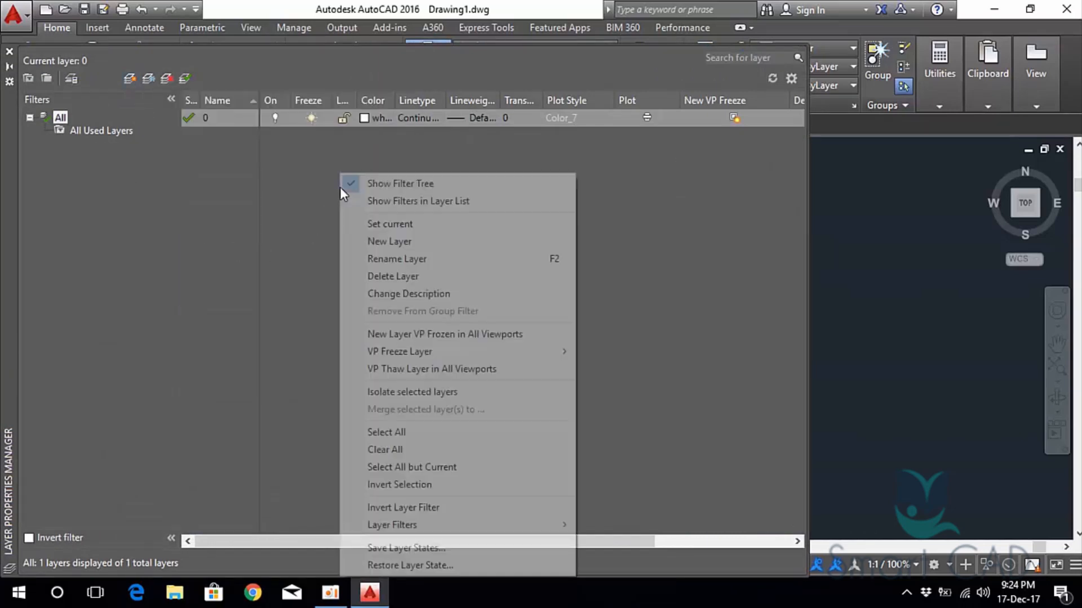
left_click(407, 241)
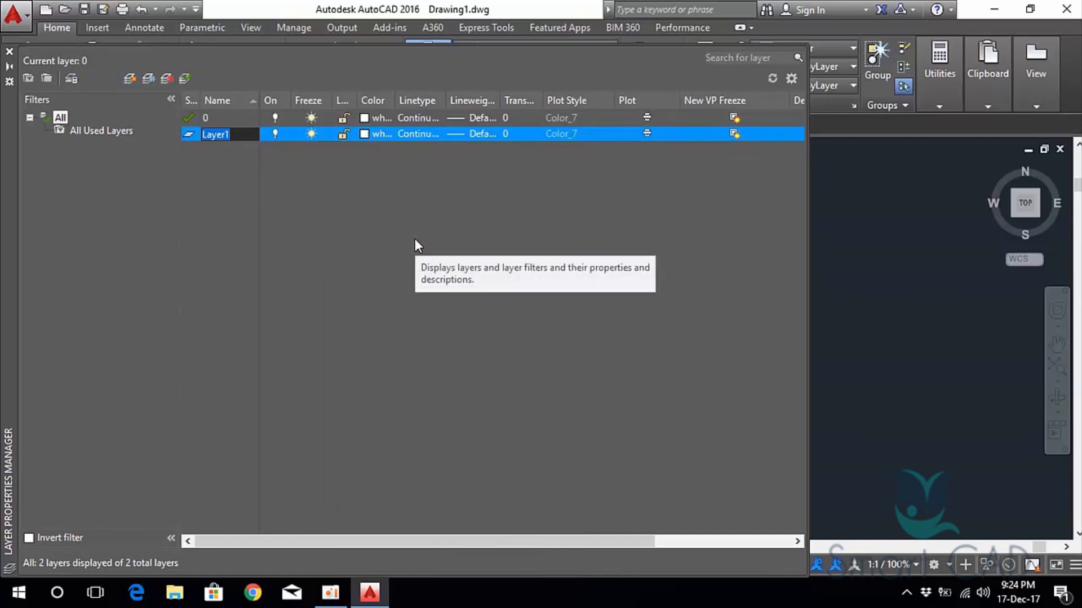
type("Walls")
key("Return")
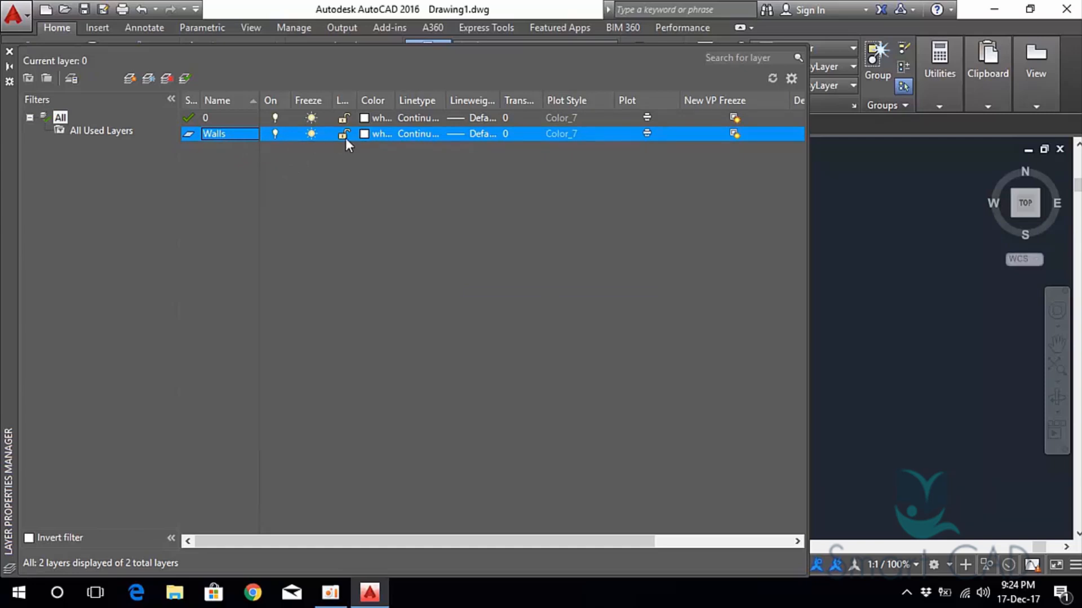
Try true color 150,79,176 for the Walls layer and browse the color book options.
left_click(376, 136)
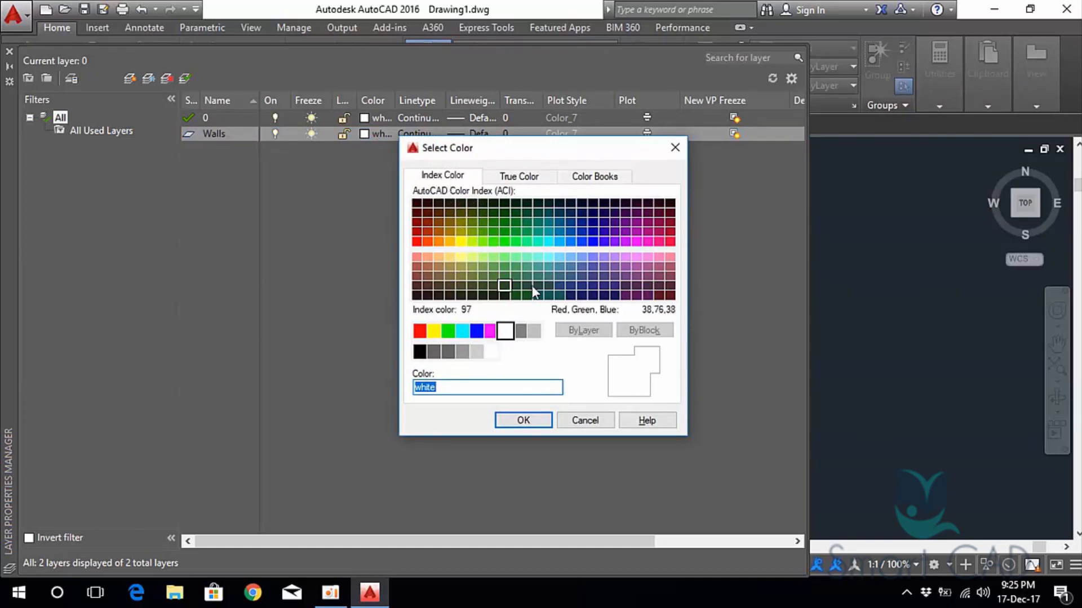
left_click(525, 179)
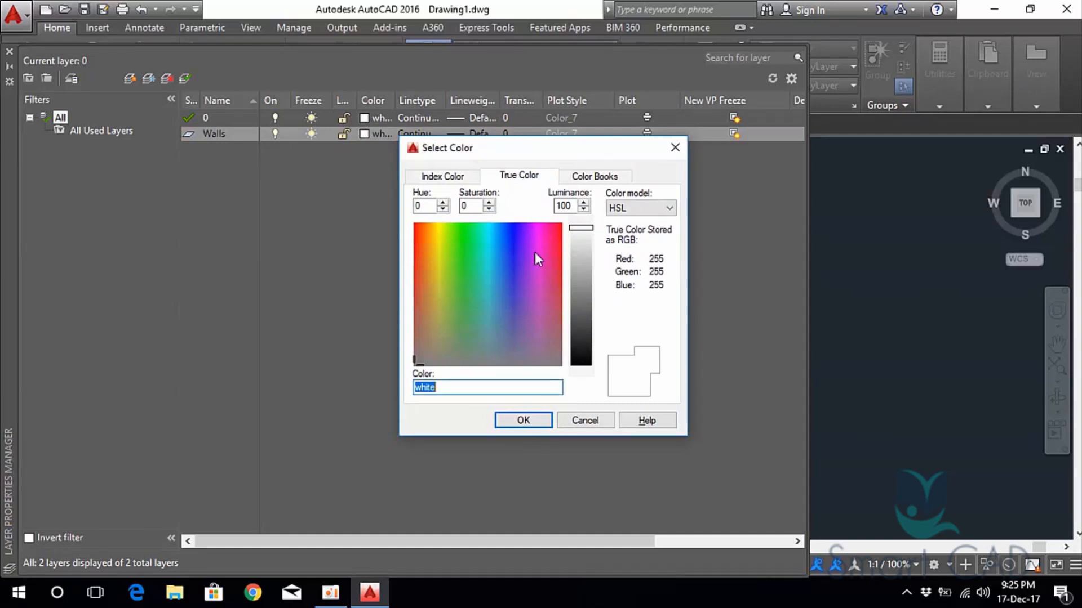
left_click_drag(510, 248, 467, 285)
left_click_drag(529, 309, 507, 319)
left_click(529, 310)
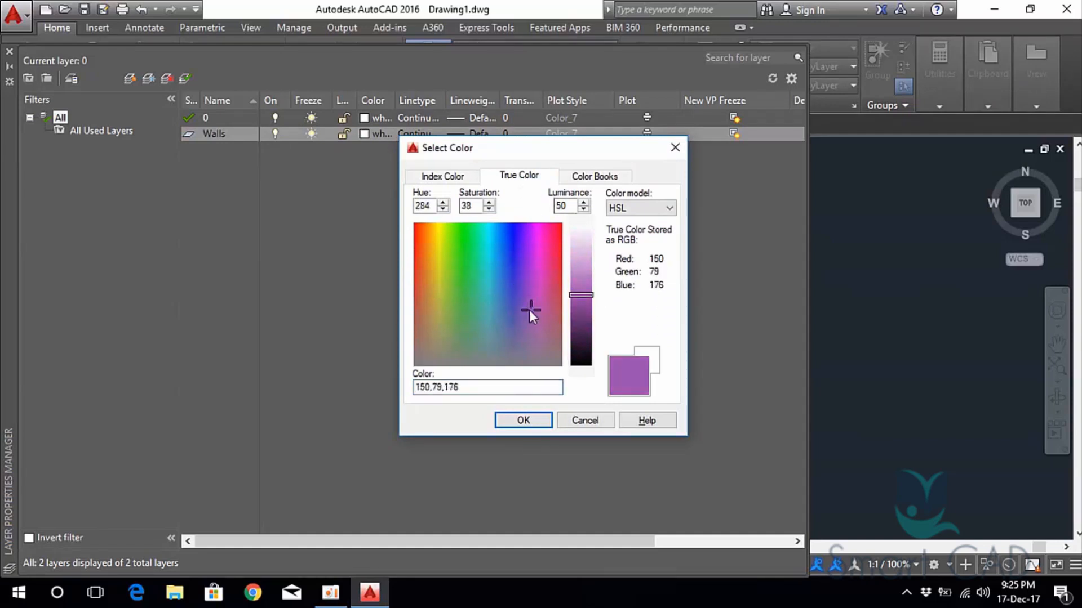
left_click(594, 176)
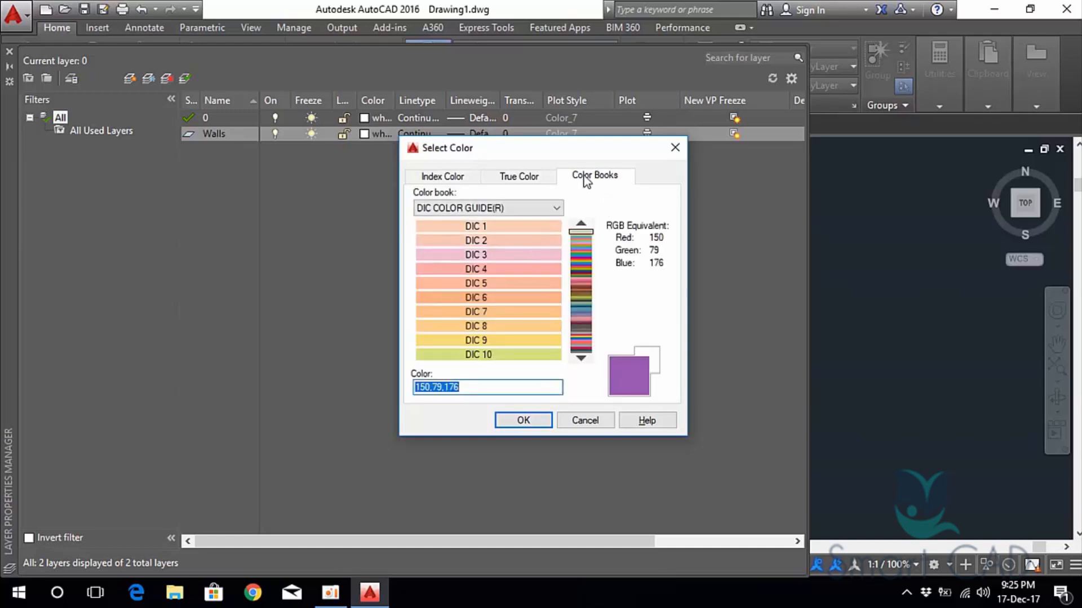
left_click(445, 175)
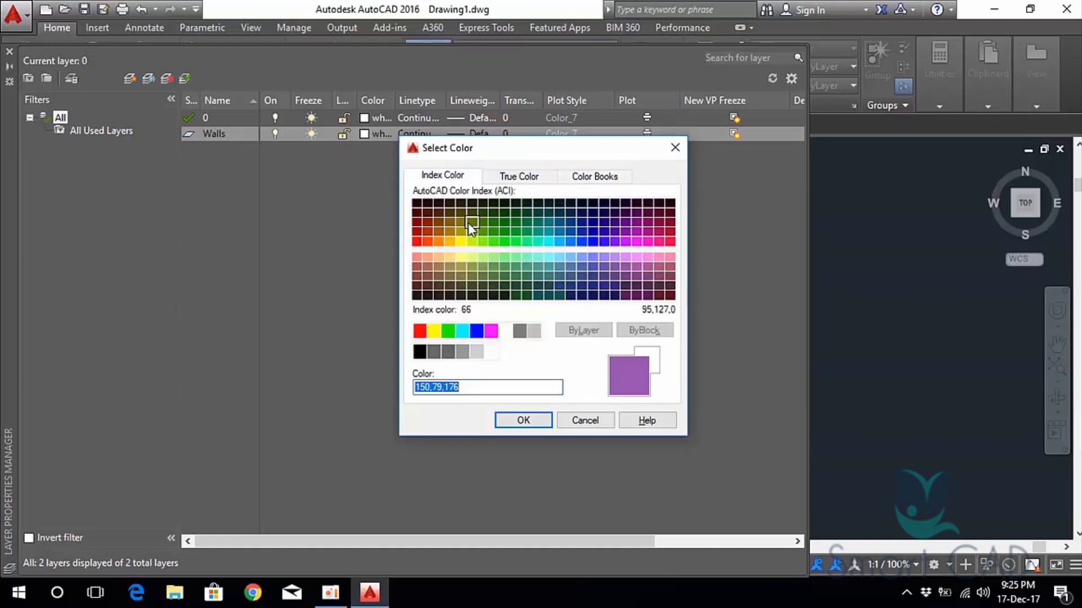
Give the Walls layer index color 26 and a 0.30 mm lineweight.
left_click(428, 217)
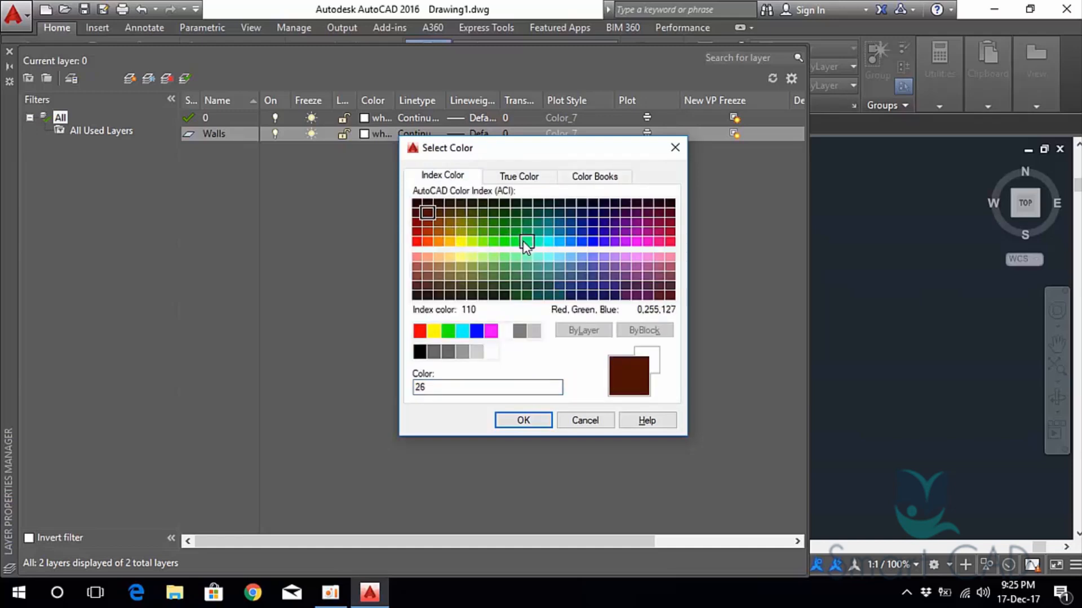
left_click(525, 420)
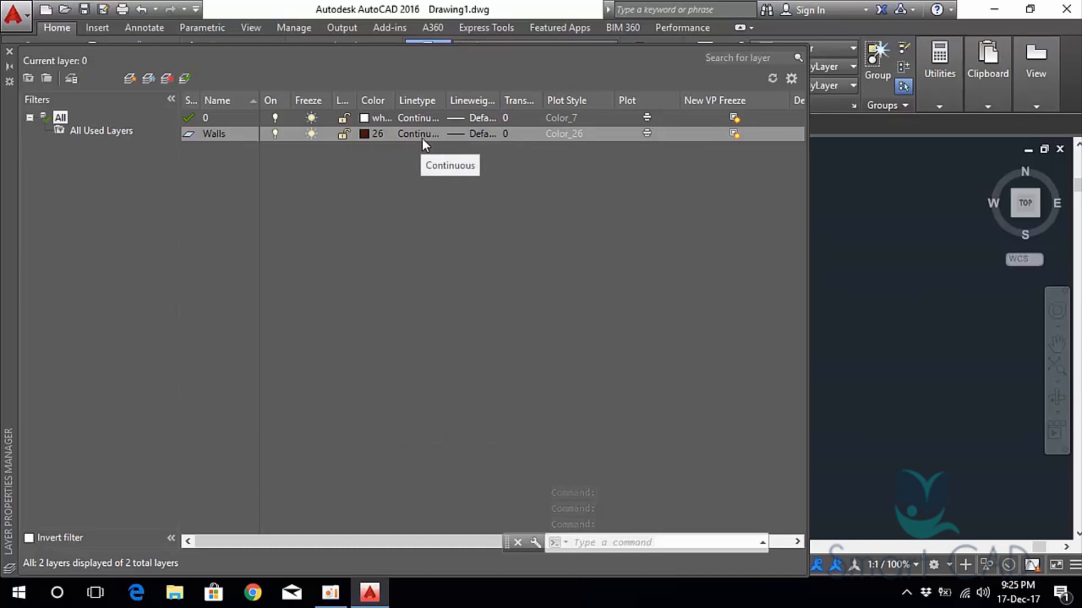
left_click(481, 136)
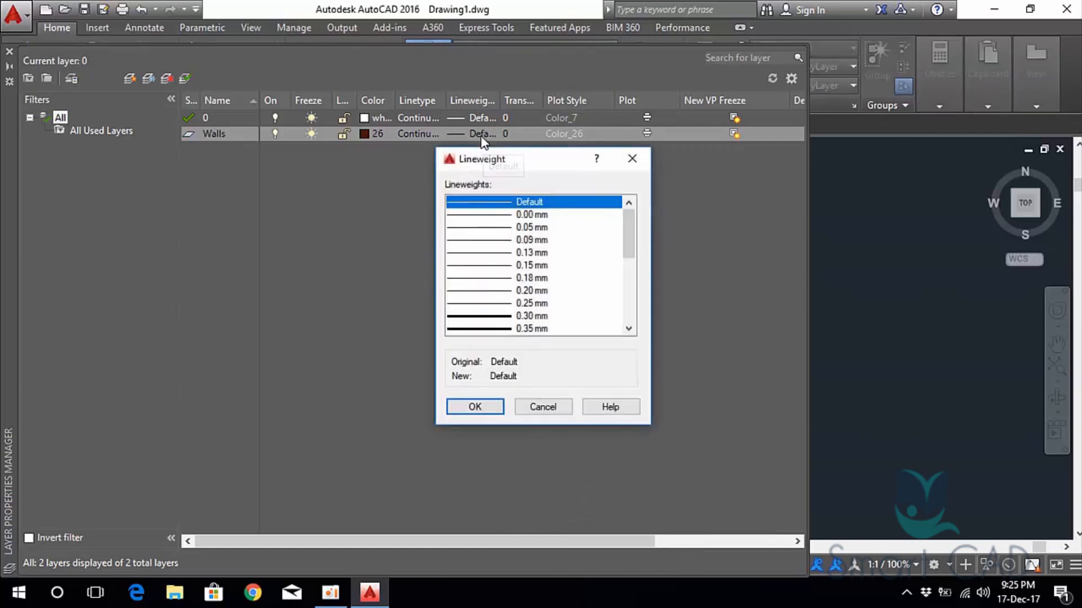
left_click(538, 315)
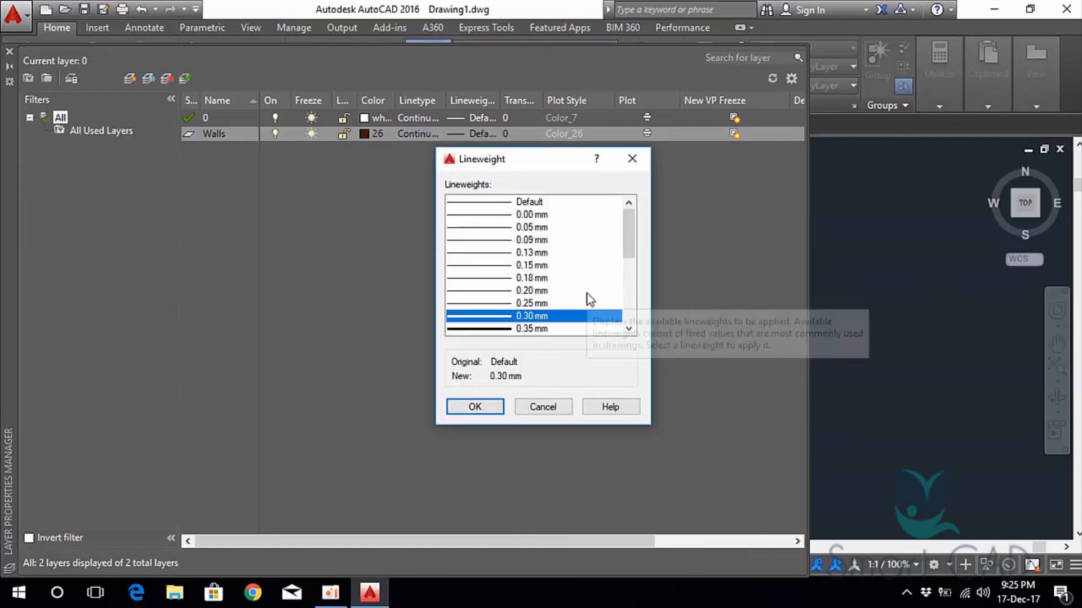
left_click(480, 405)
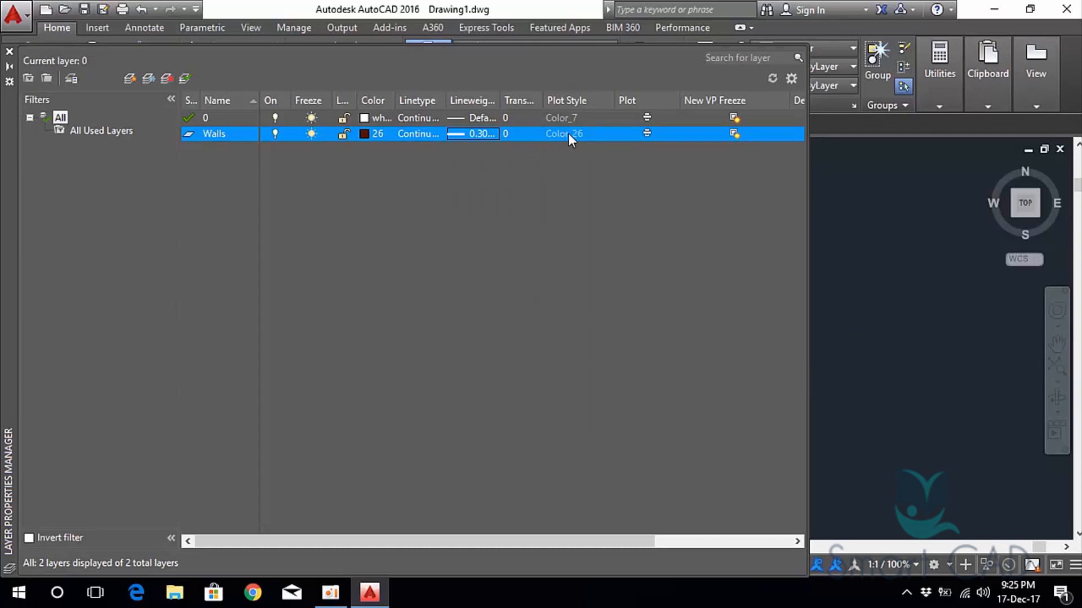
left_click(647, 134)
Create a new layer named Grid line and give it index color 220.
left_click(129, 79)
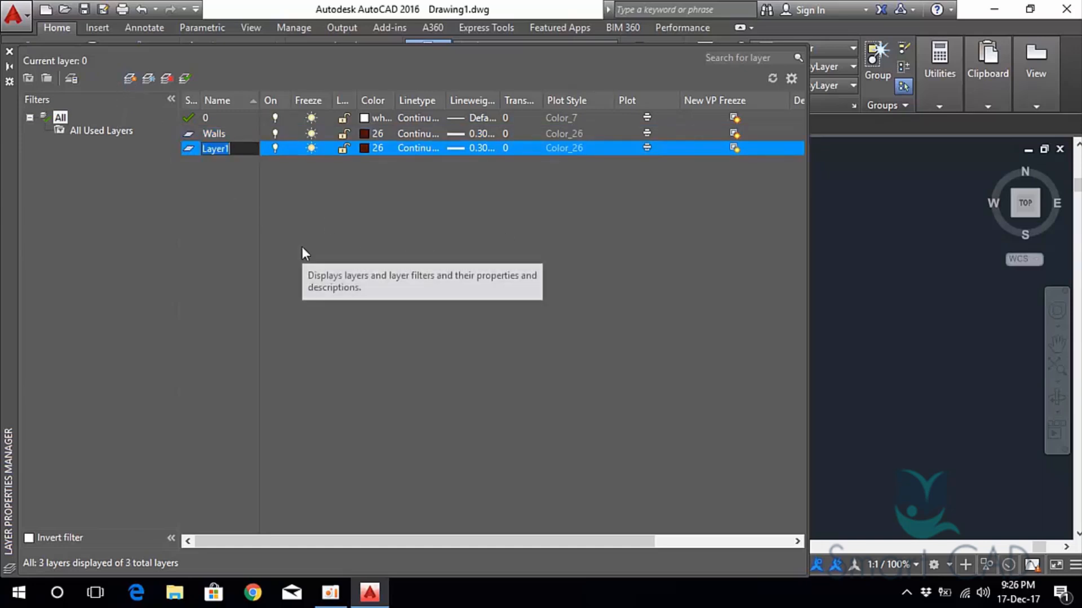
type("Grid")
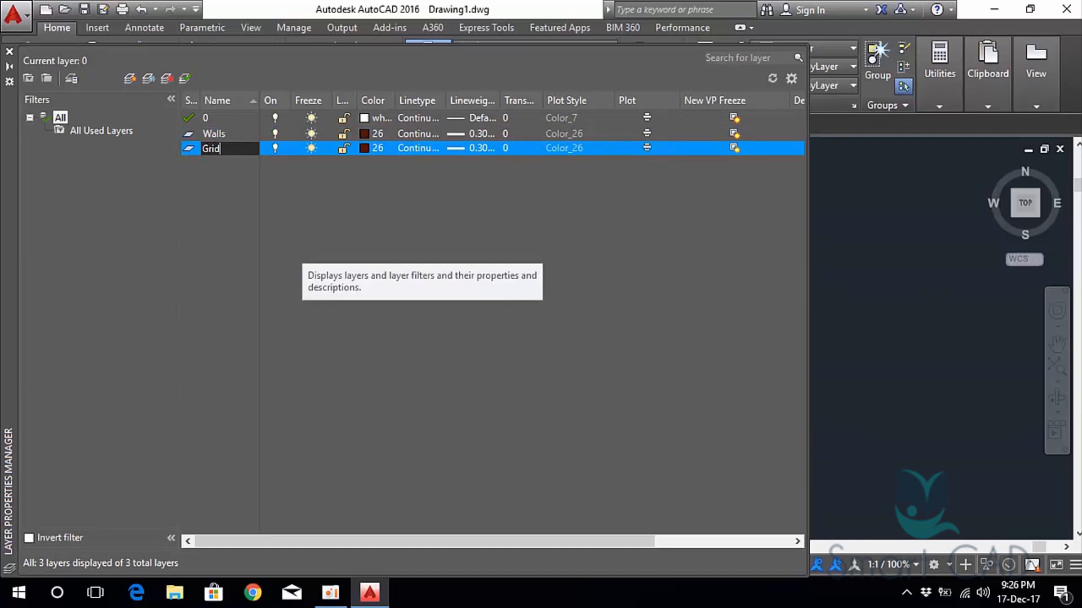
type(" line")
key("Return")
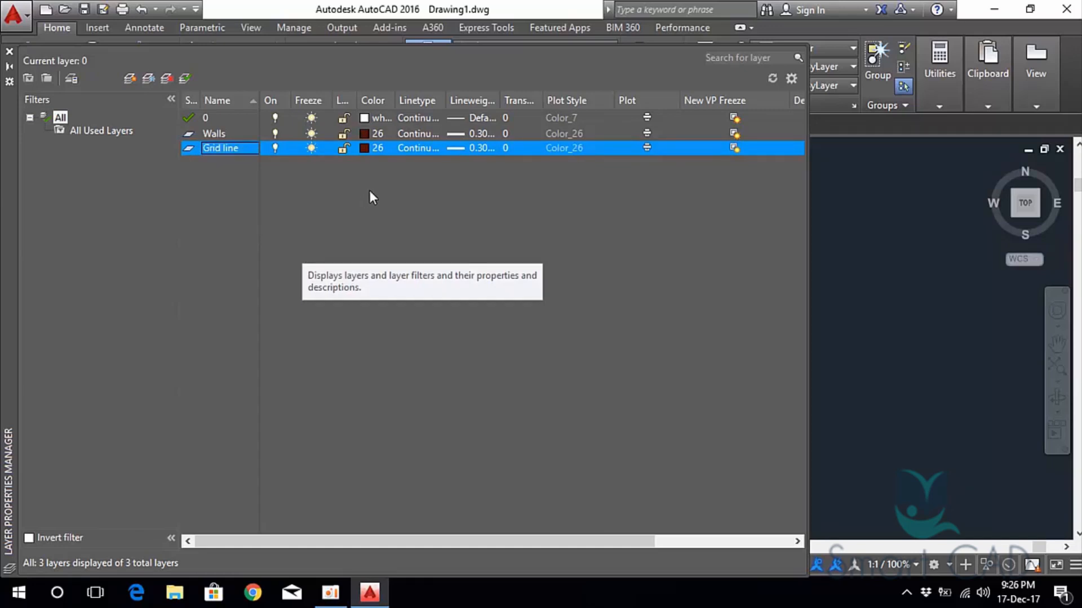
left_click(372, 148)
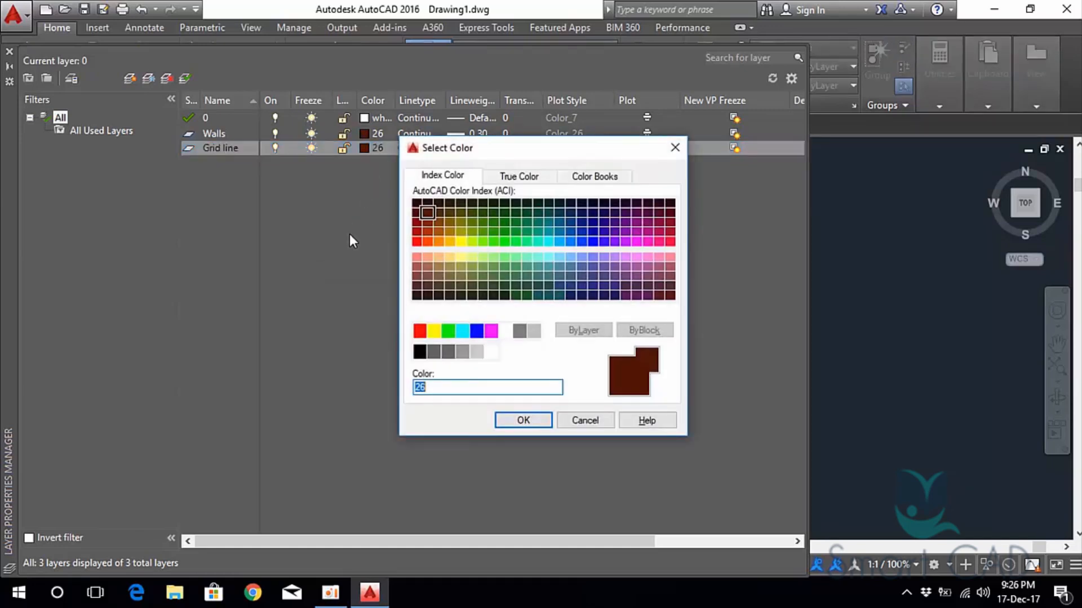
left_click(644, 241)
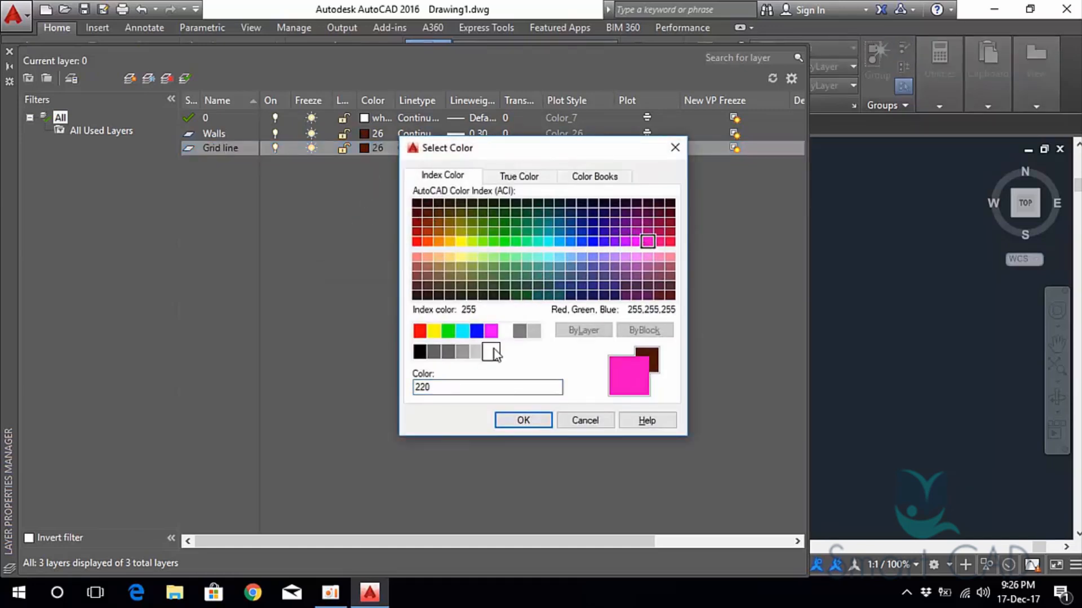
left_click(523, 420)
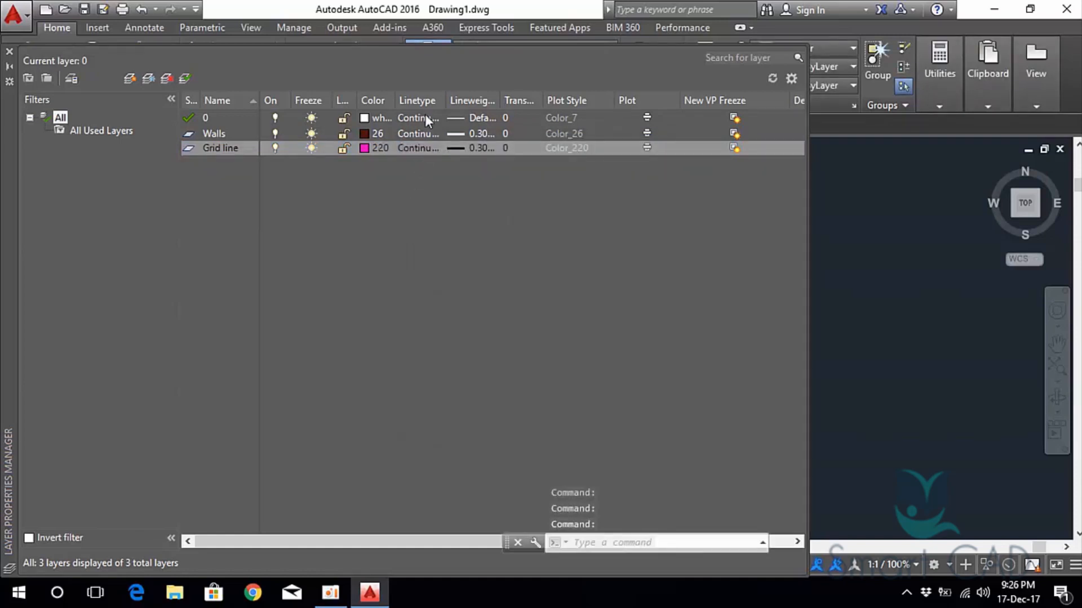
Load the ACAD_ISO10W100 dash-dot linetype and assign it to the Grid line layer.
left_click(421, 151)
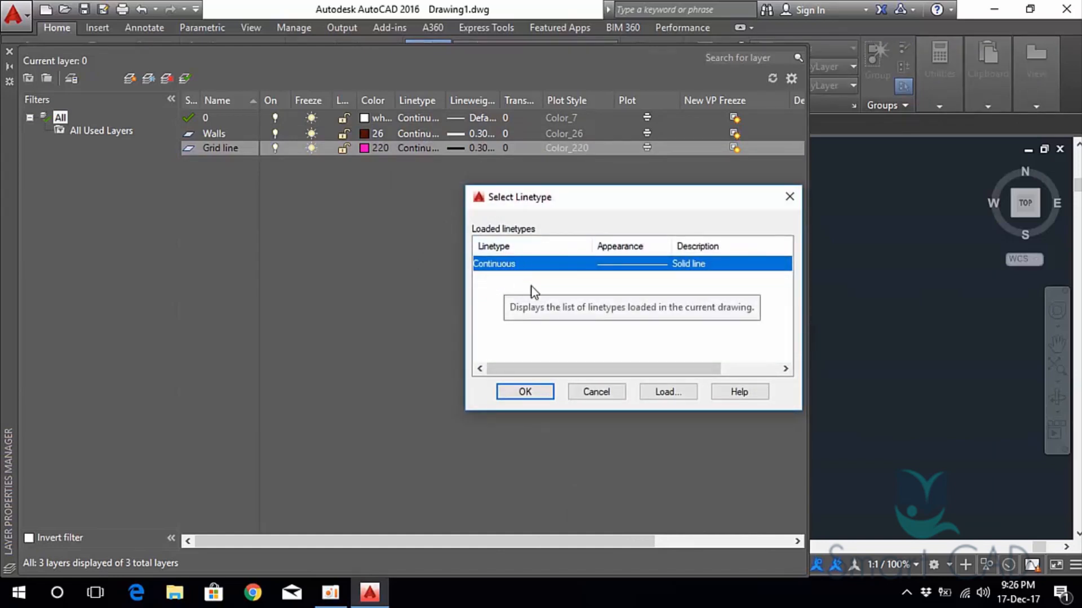
left_click(674, 395)
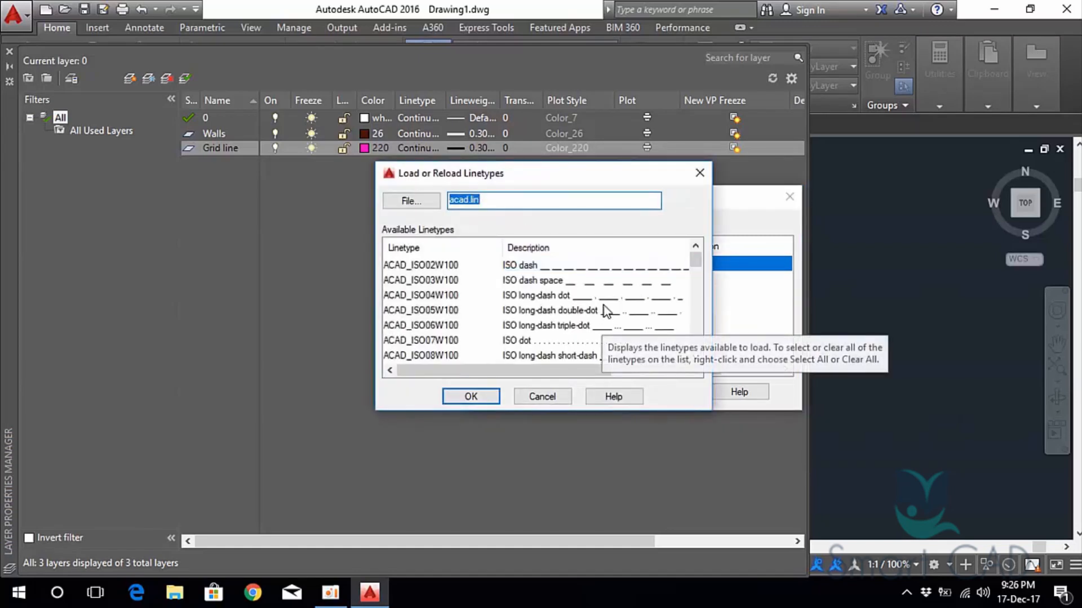
scroll(603, 310, "down", 3)
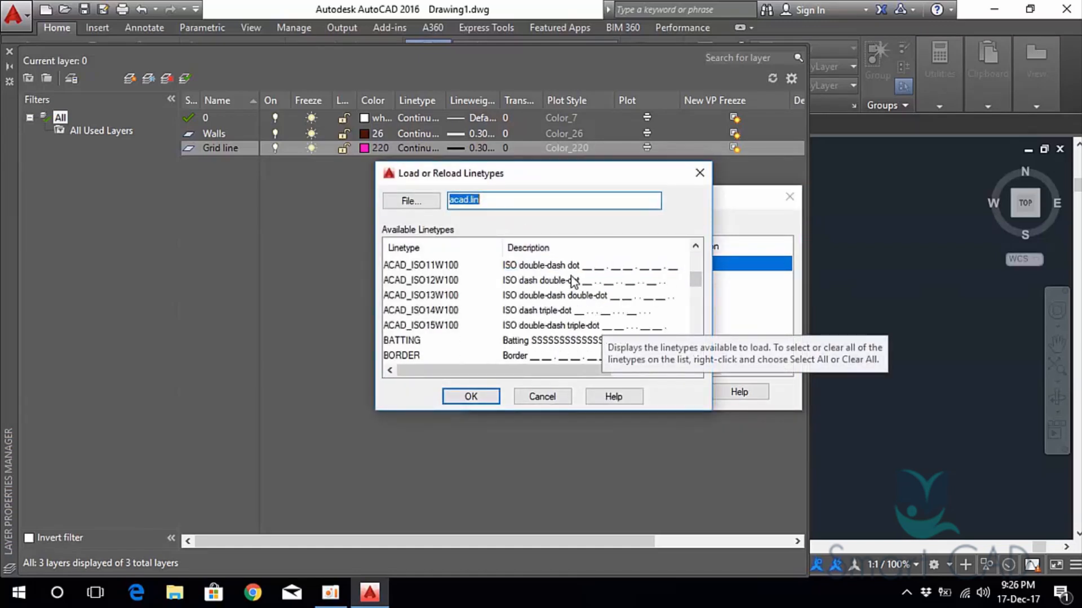
scroll(572, 284, "up", 1)
left_click(565, 297)
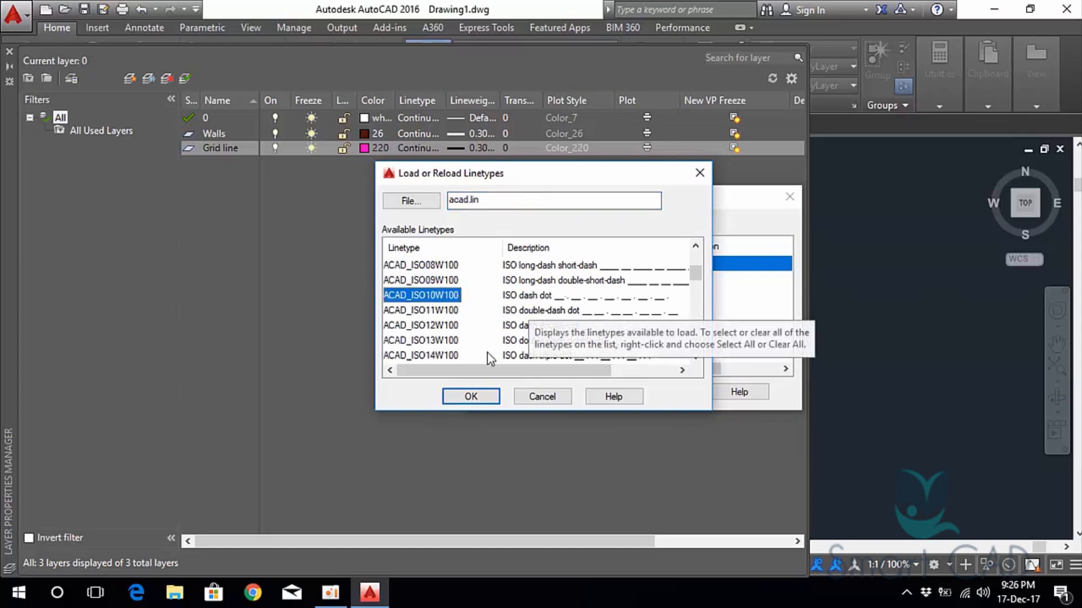
left_click(479, 399)
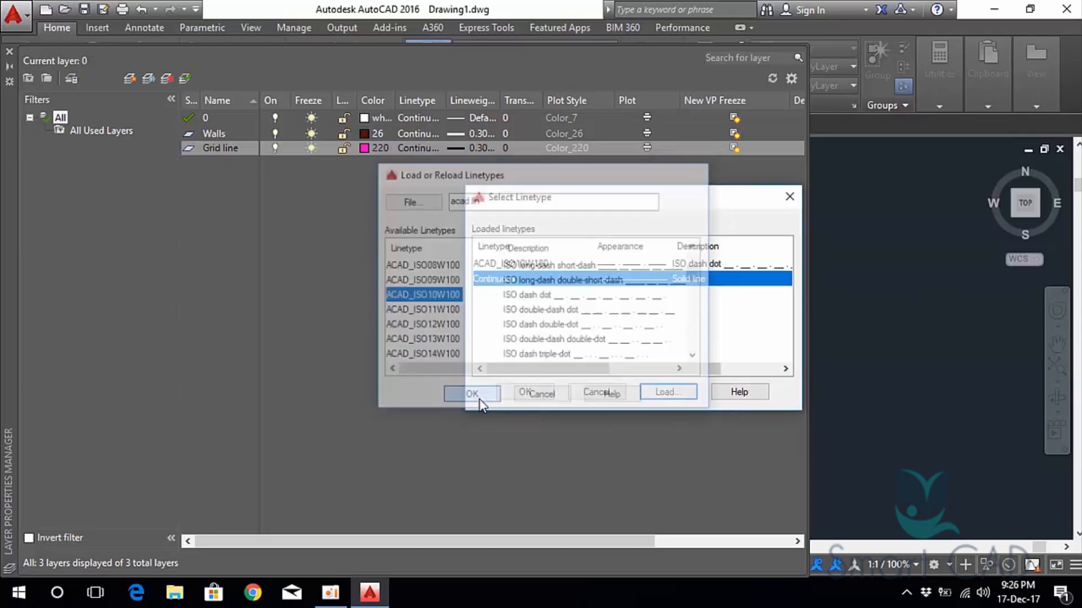
left_click(621, 263)
left_click(526, 390)
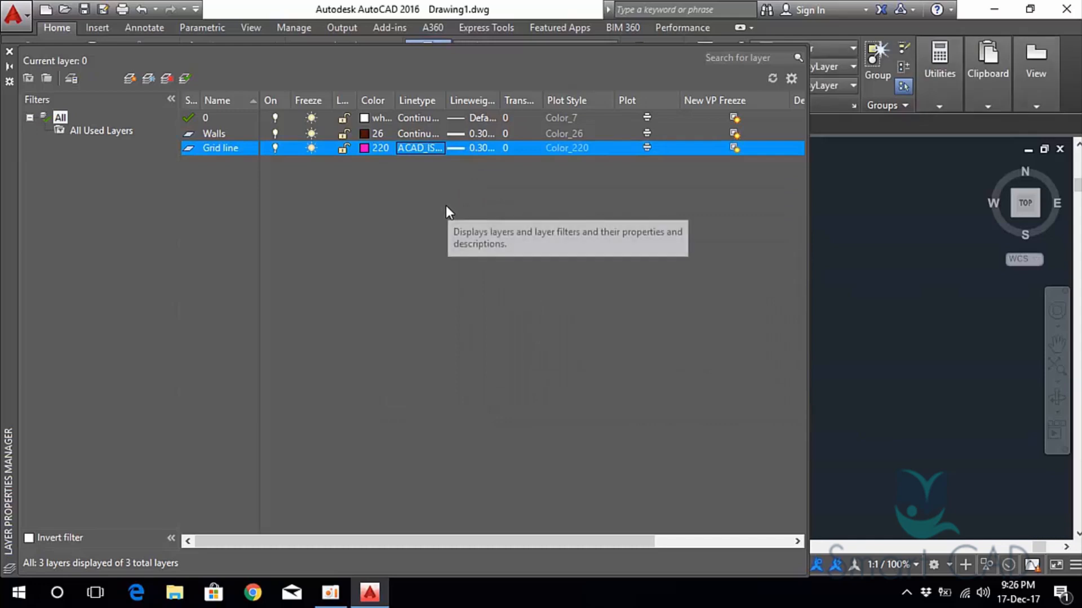
Set the Grid line layer's lineweight to 0.09 mm.
left_click(483, 148)
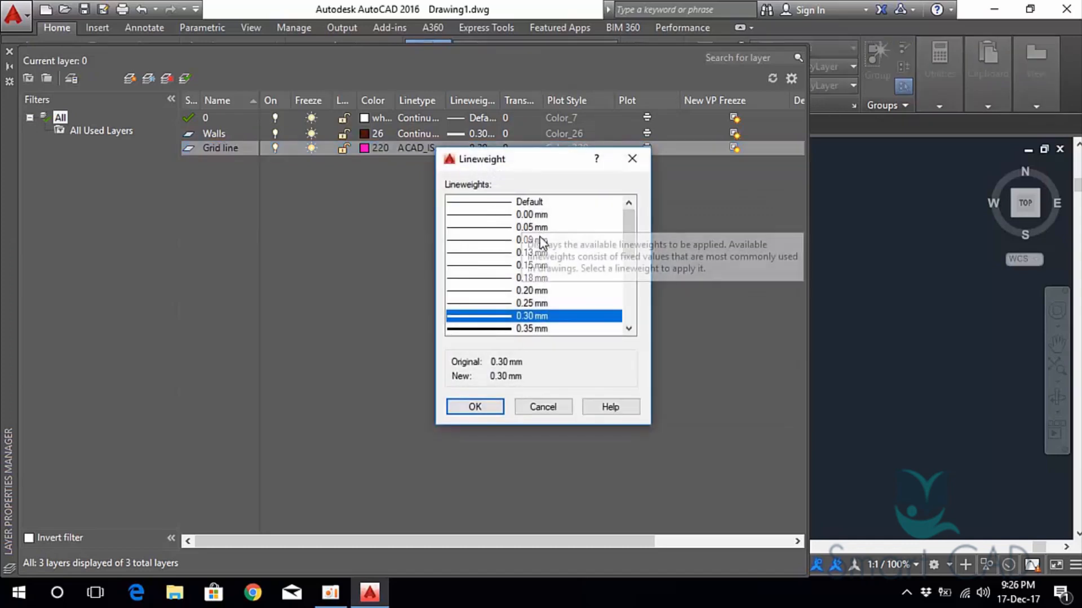
left_click(539, 240)
left_click(482, 407)
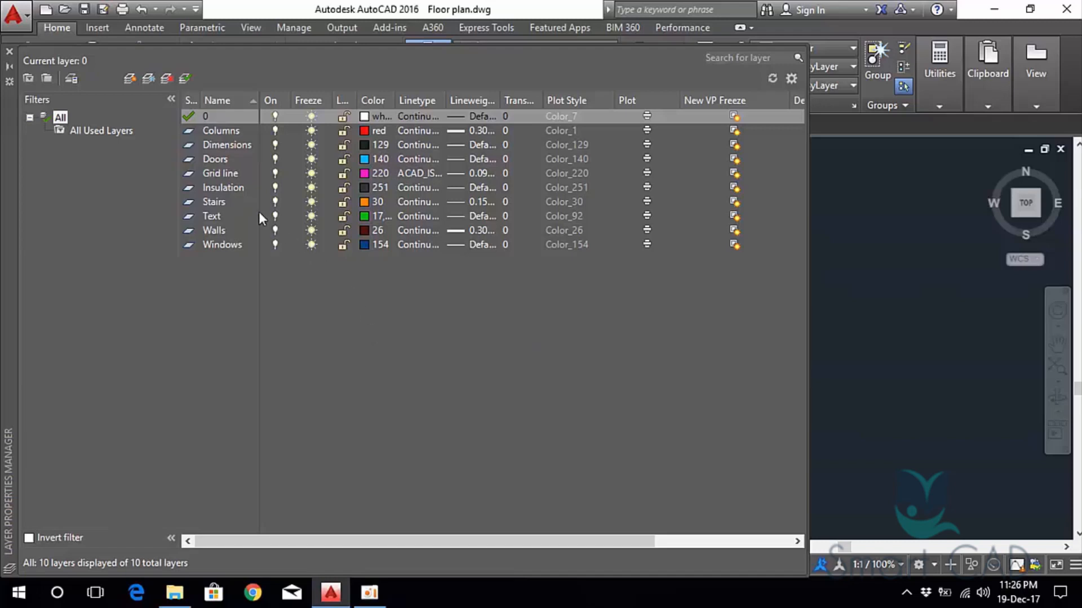
Make Grid line the current layer in the Floor plan drawing and close the layer manager.
double_click(189, 173)
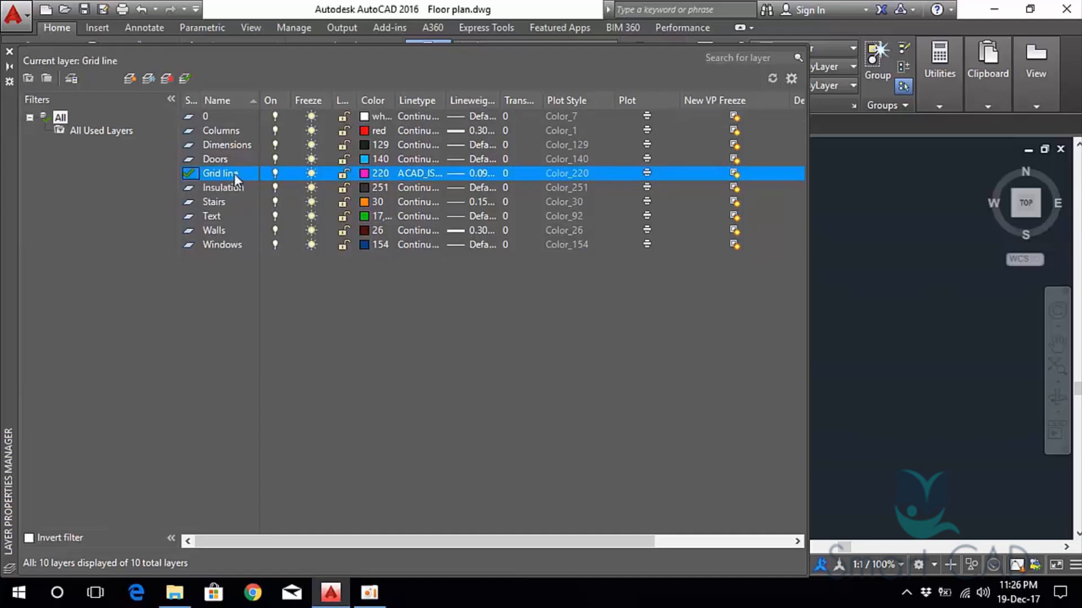
left_click(9, 52)
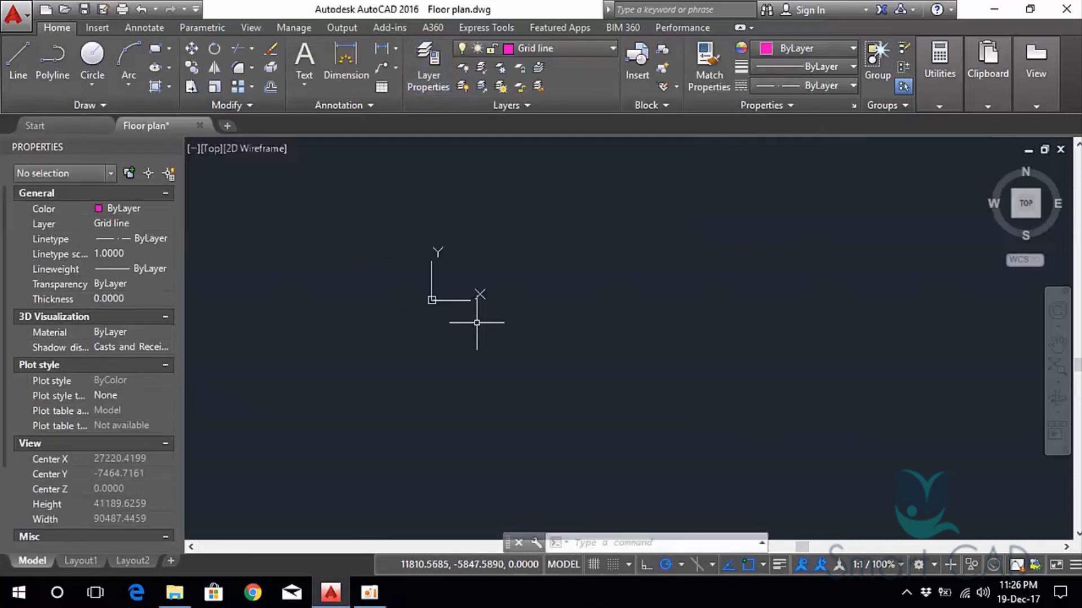
Draw a vertical grid line 10000 units long, running straight down from a point in the empty drawing area.
middle_click_drag(477, 323, 363, 248)
scroll(430, 248, "down", 5)
middle_click_drag(502, 271, 394, 273)
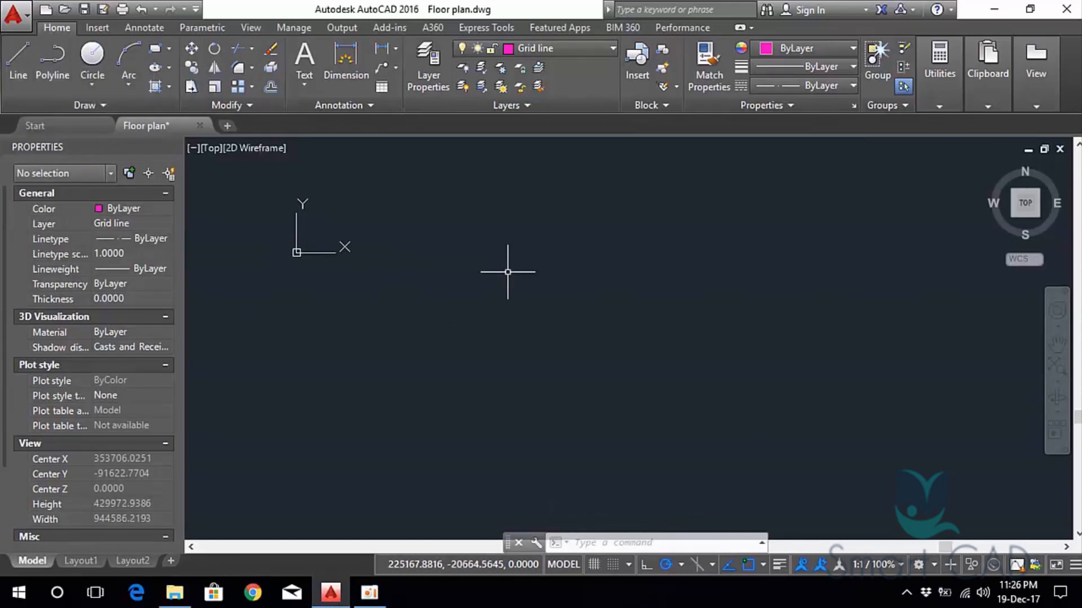
type("L")
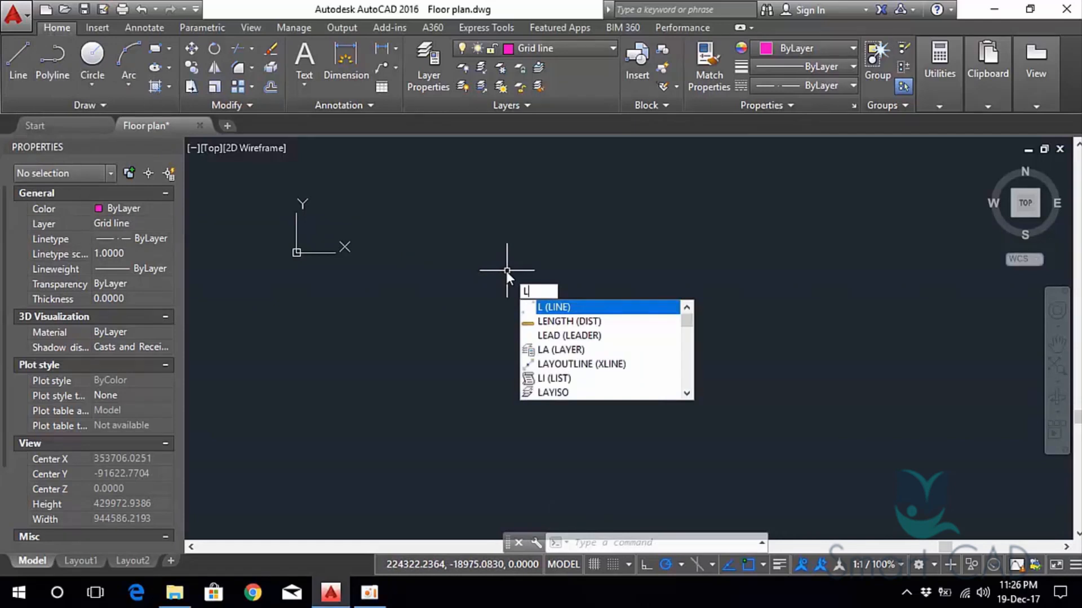
type("INe")
key("Return")
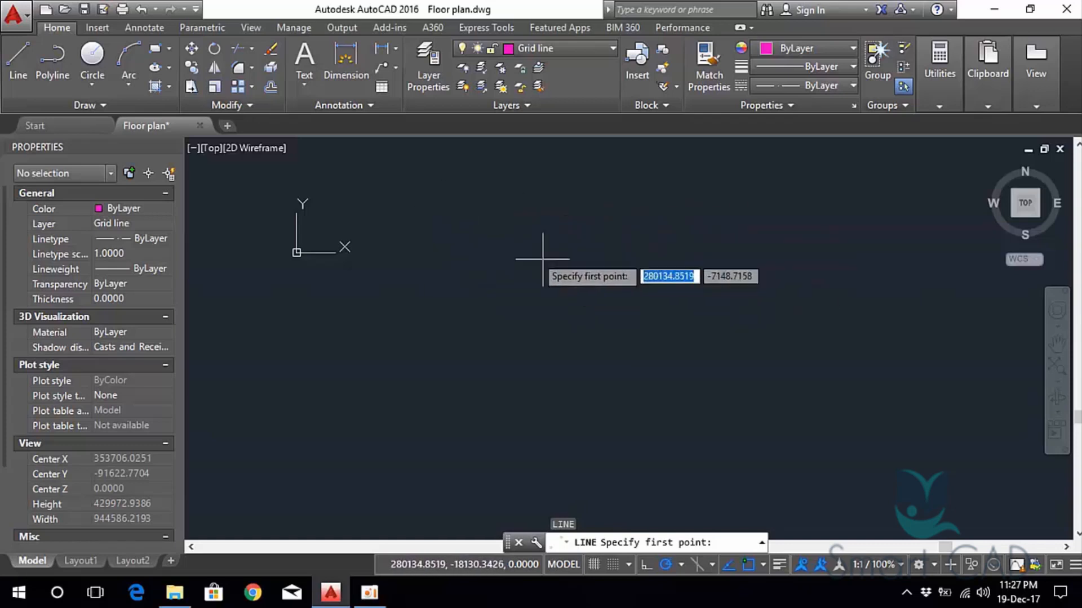
left_click(503, 213)
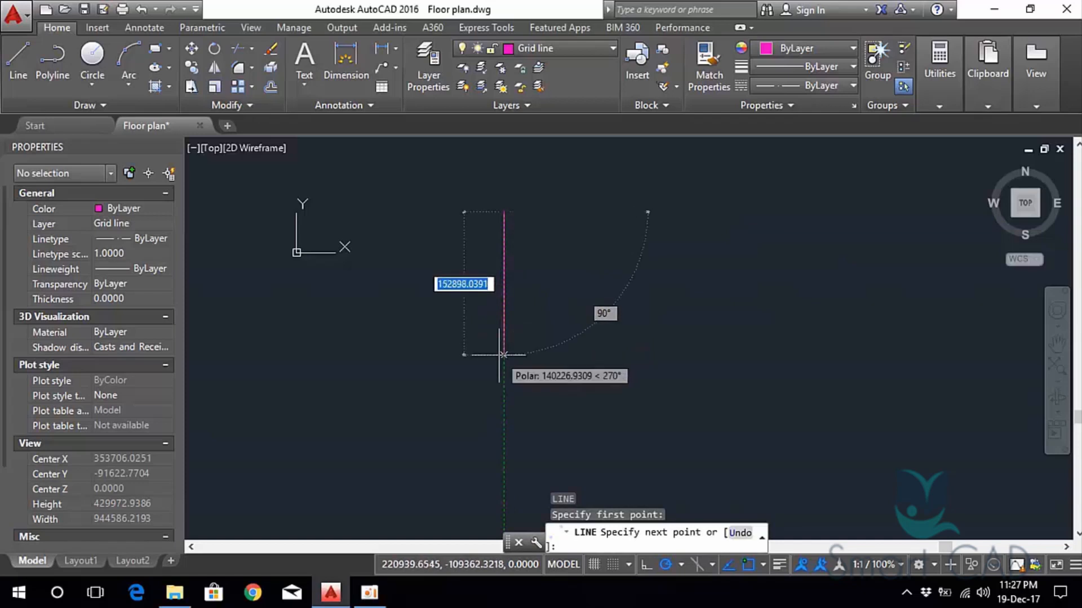
scroll(507, 363, "down", 2)
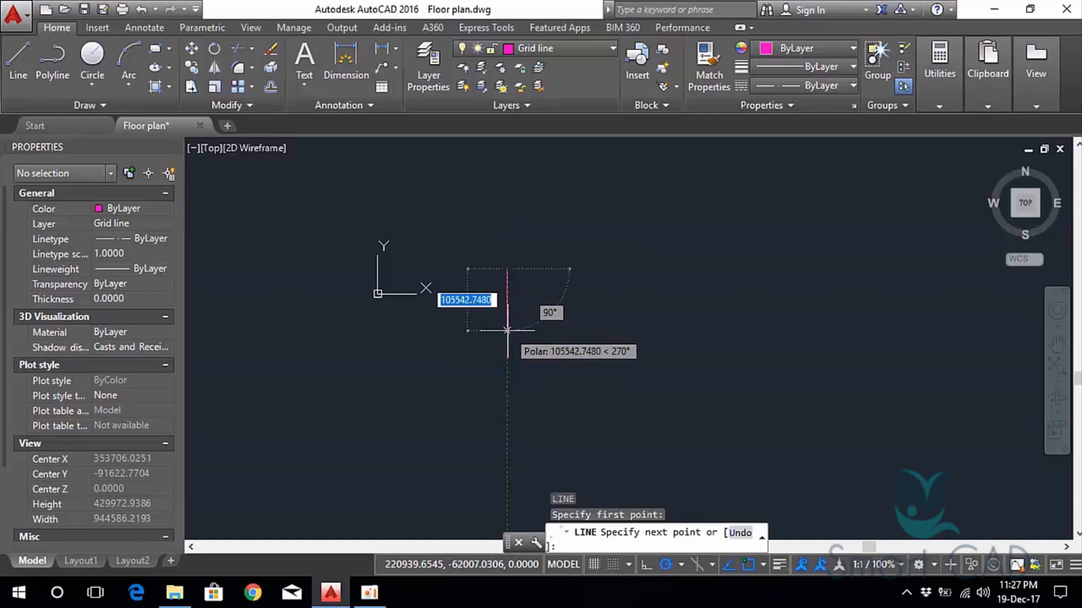
scroll(507, 331, "up", 3)
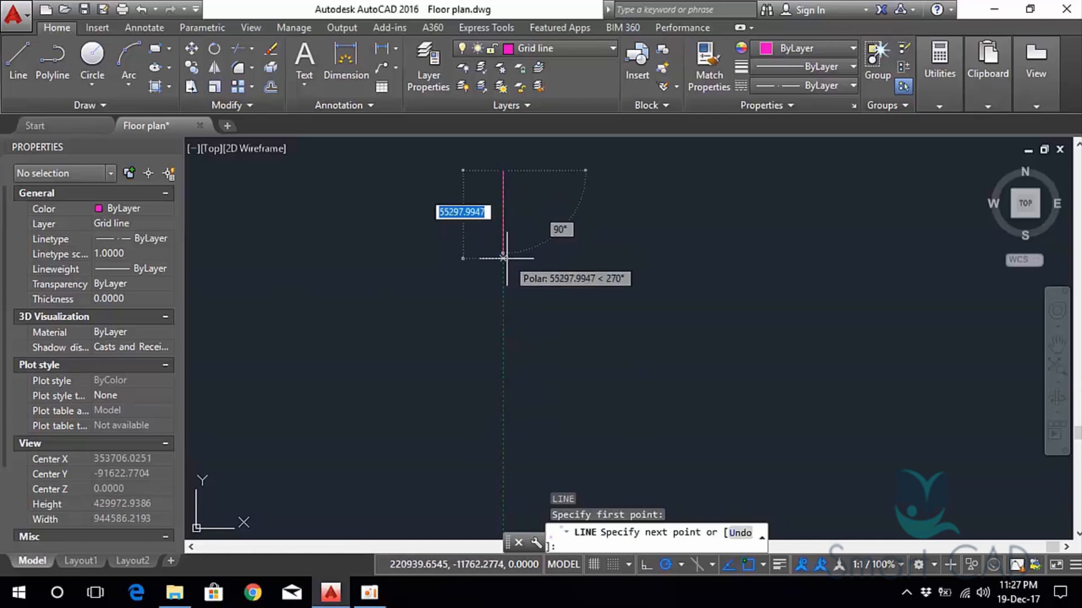
type("10000")
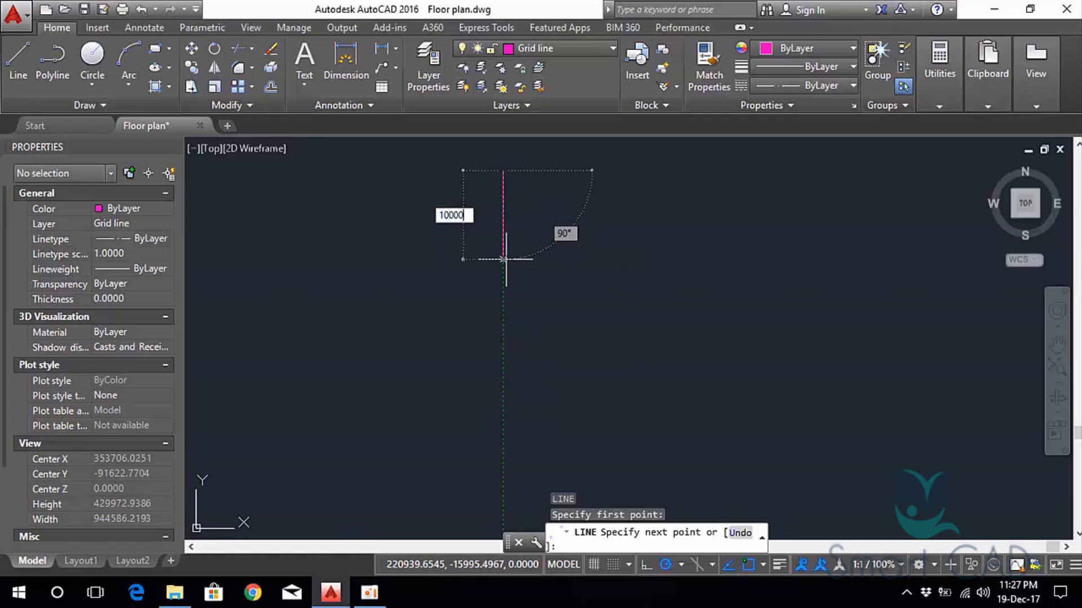
key("Return")
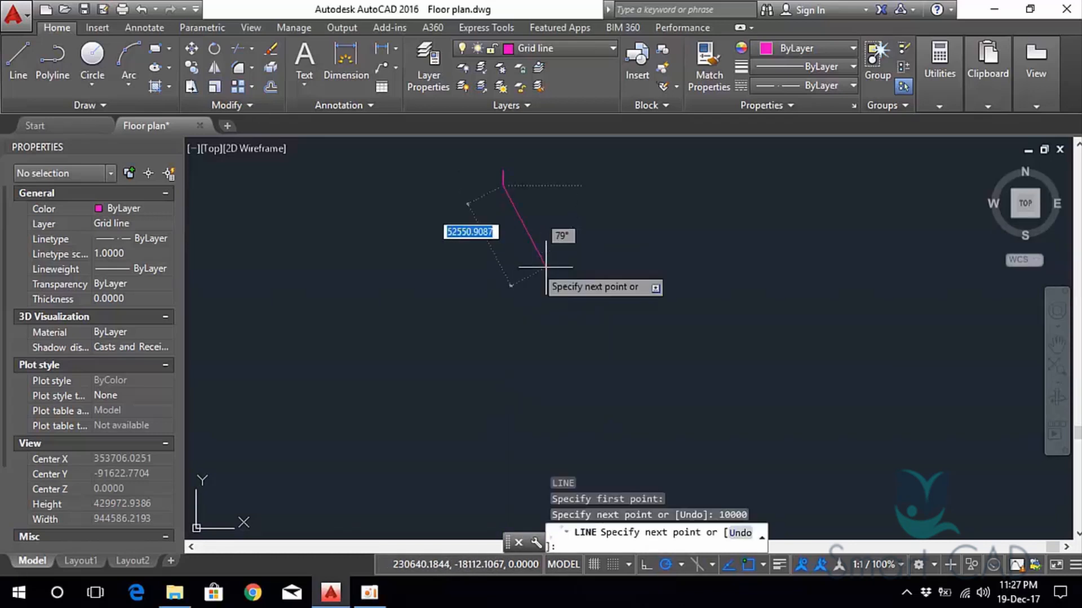
key("Escape")
Copy the vertical grid line 5800 units horizontally to its right, using its upper endpoint as the base point.
scroll(517, 184, "up", 12)
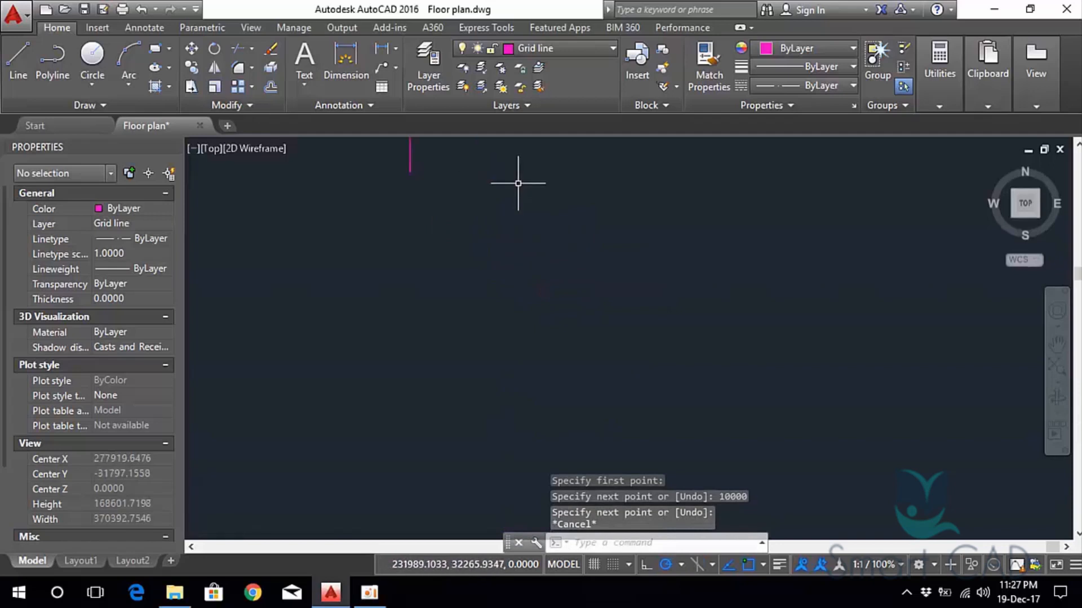
middle_click_drag(526, 271, 578, 335)
middle_click_drag(457, 256, 545, 389)
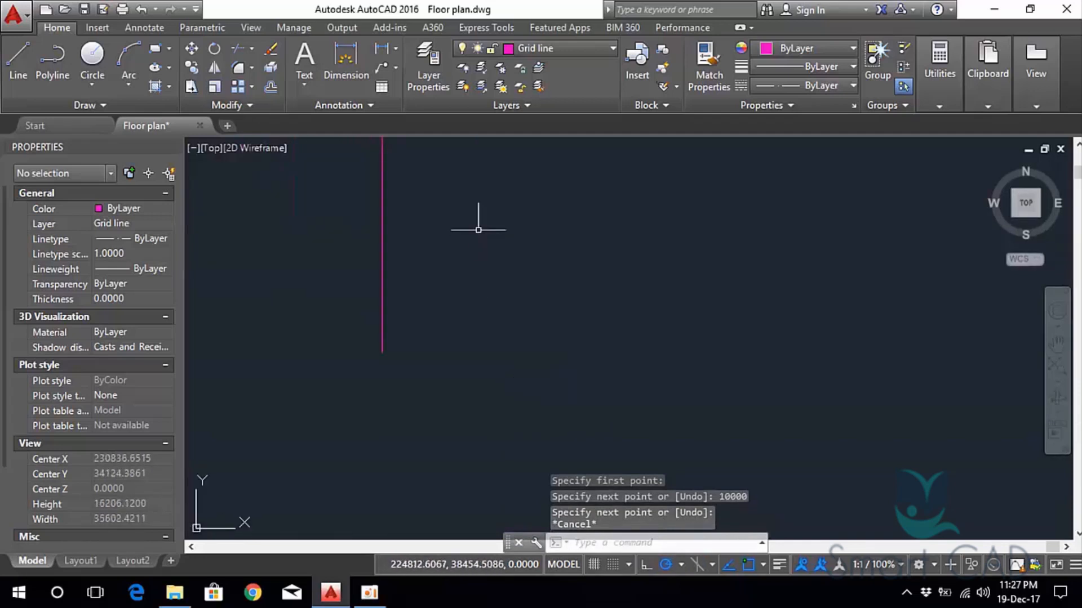
scroll(478, 229, "down", 4)
middle_click_drag(478, 229, 460, 264)
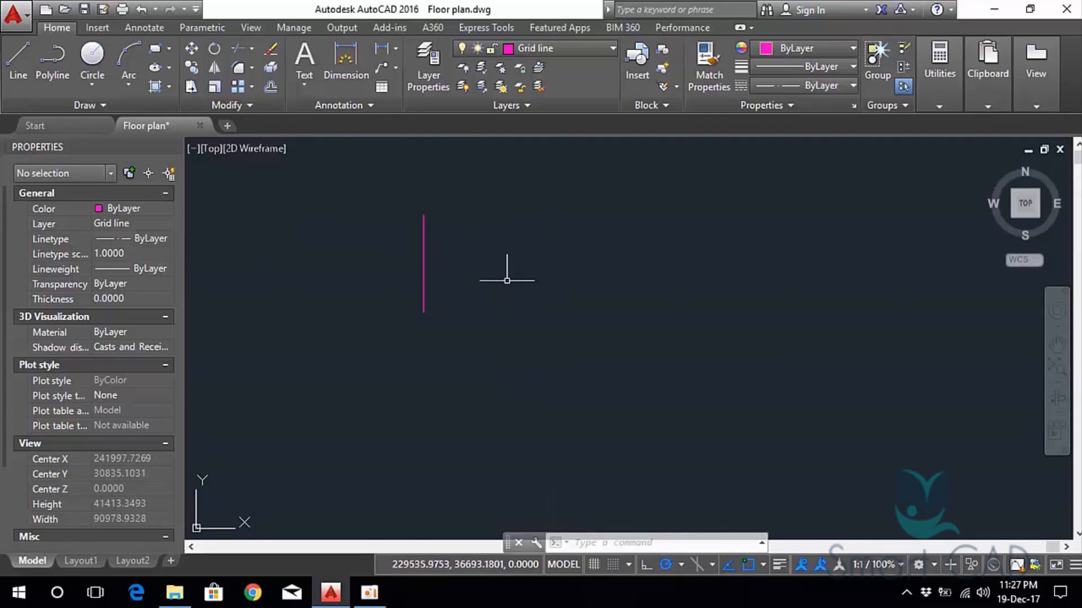
scroll(507, 280, "down", 2)
middle_click_drag(506, 277, 447, 278)
scroll(464, 336, "up", 4)
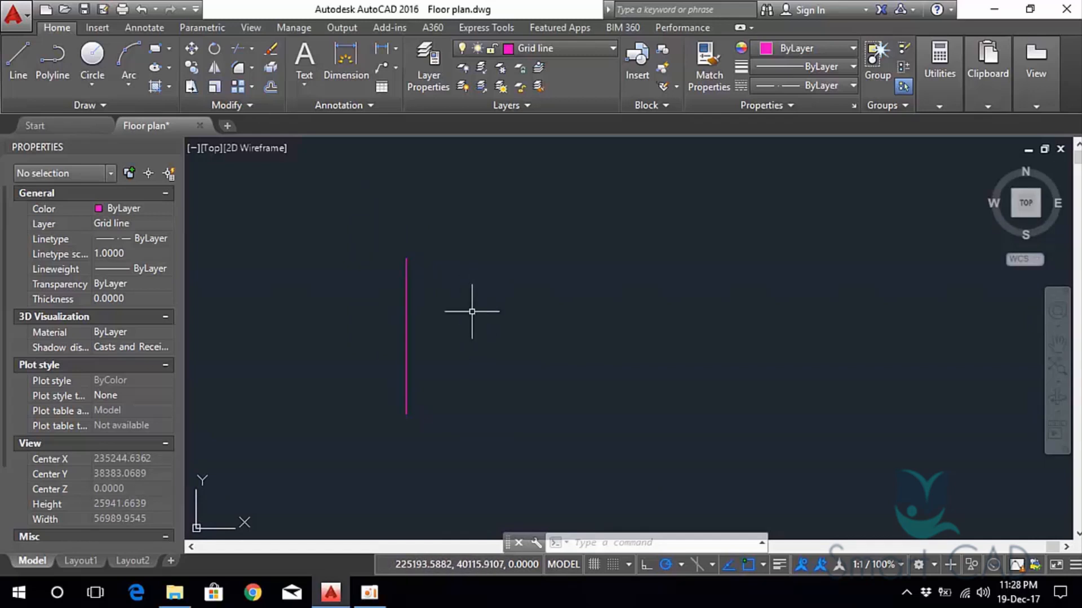
middle_click_drag(472, 311, 473, 268)
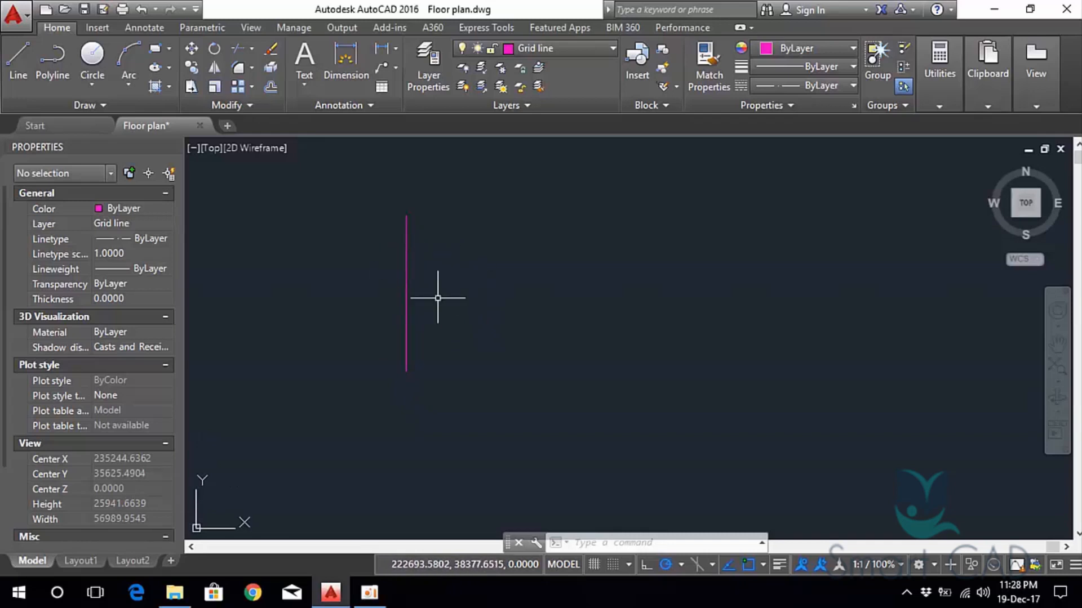
left_click(451, 310)
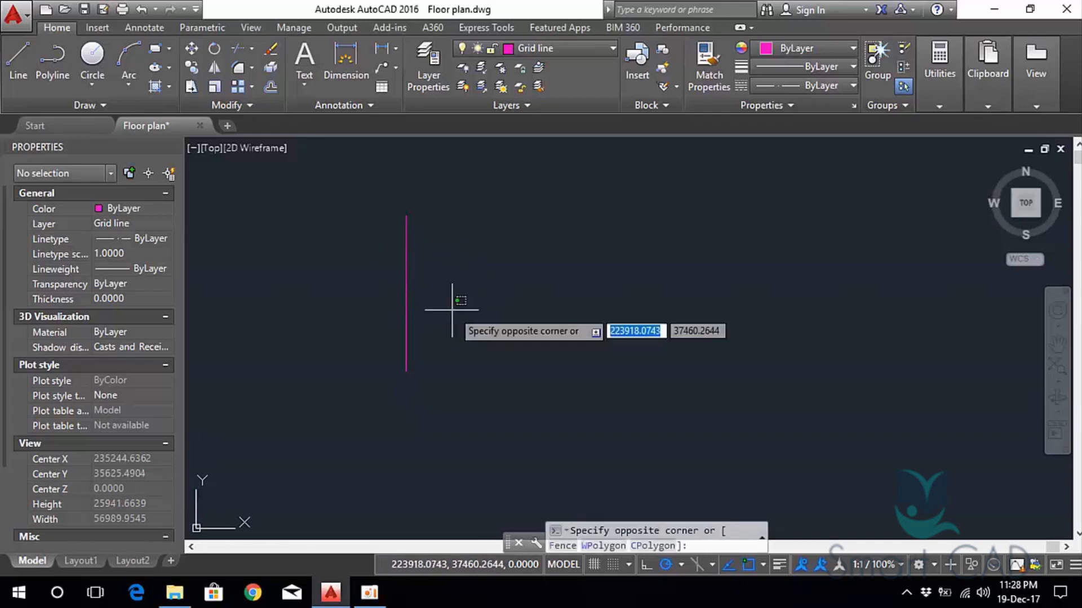
left_click(394, 264)
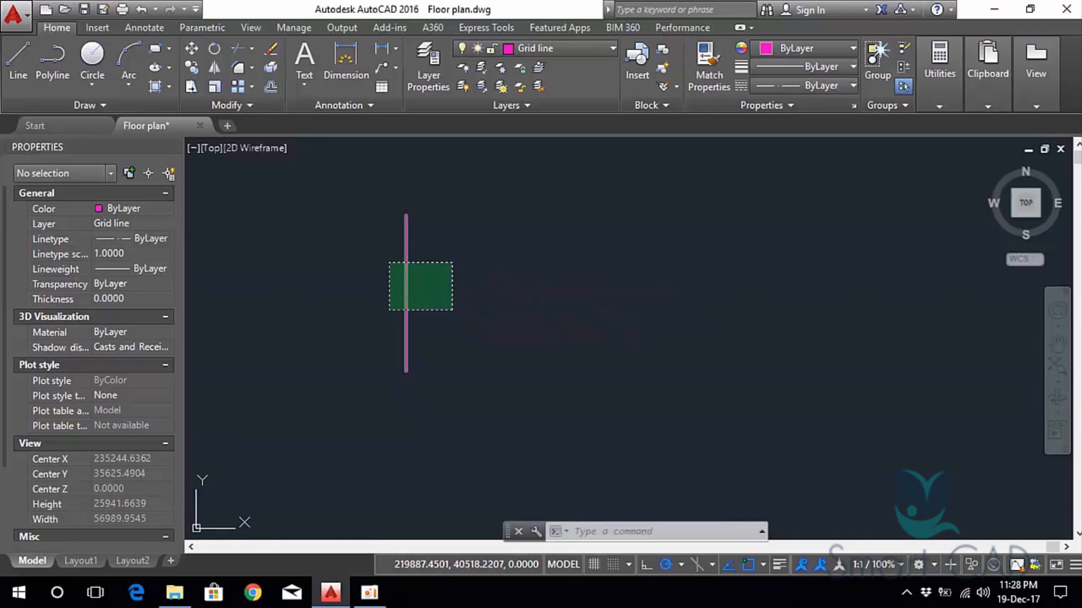
left_click(498, 333)
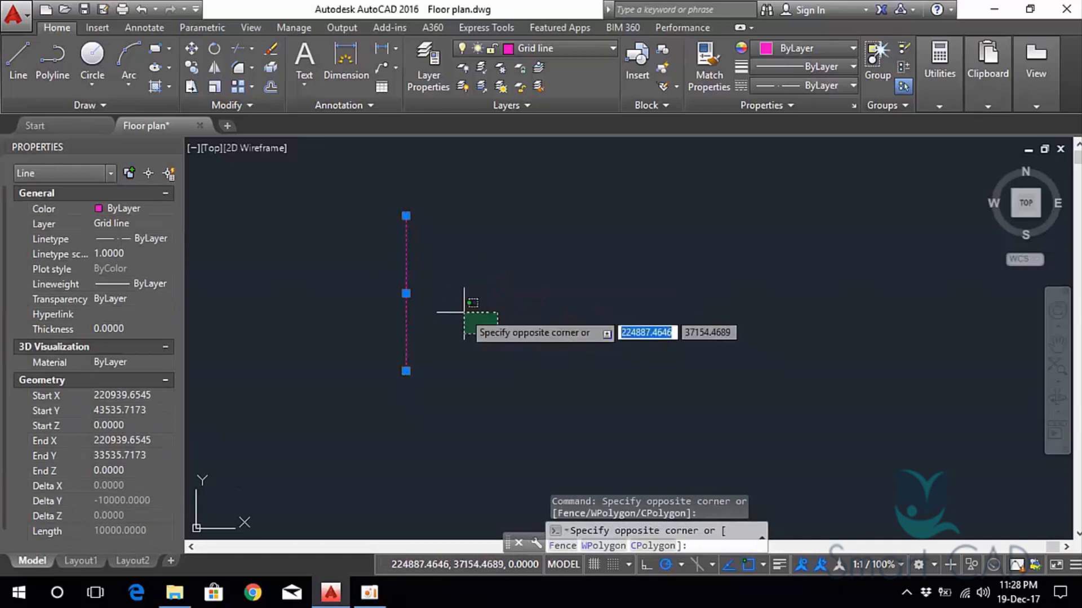
left_click(370, 255)
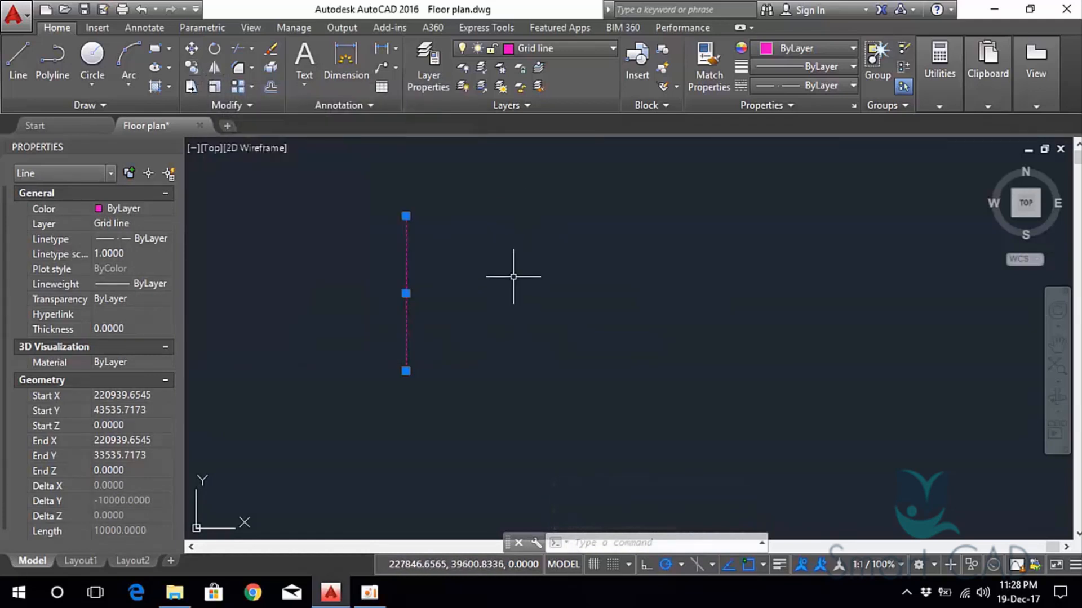
type("COPY")
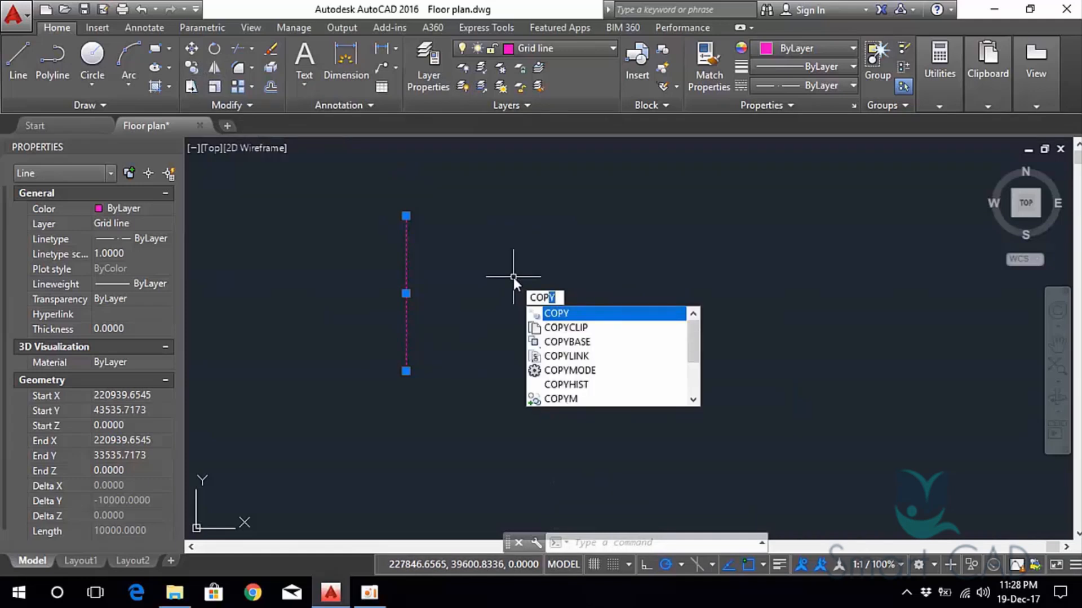
key("Return")
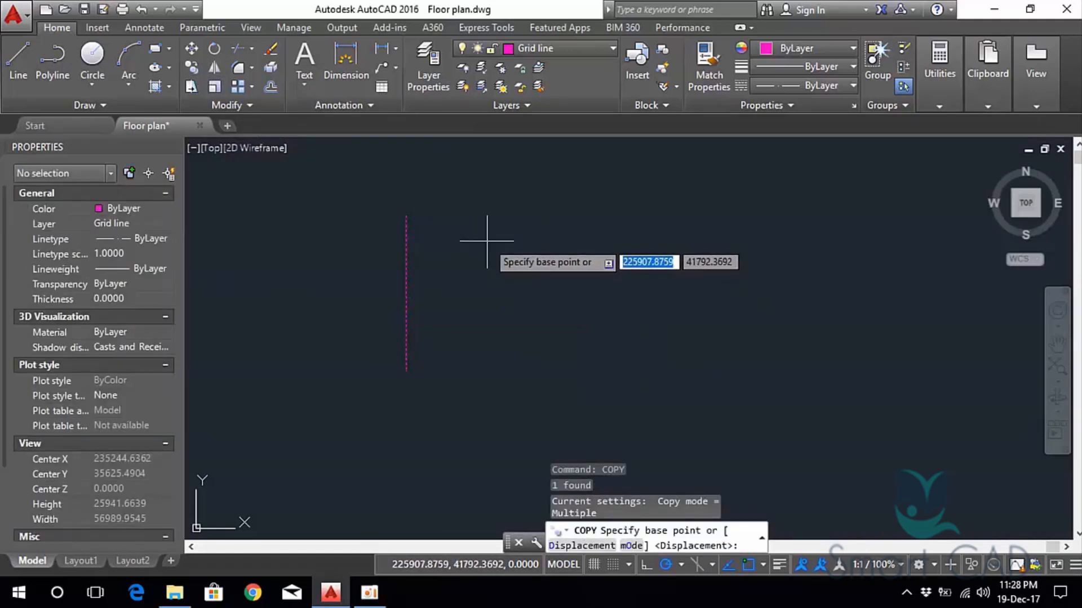
left_click(405, 215)
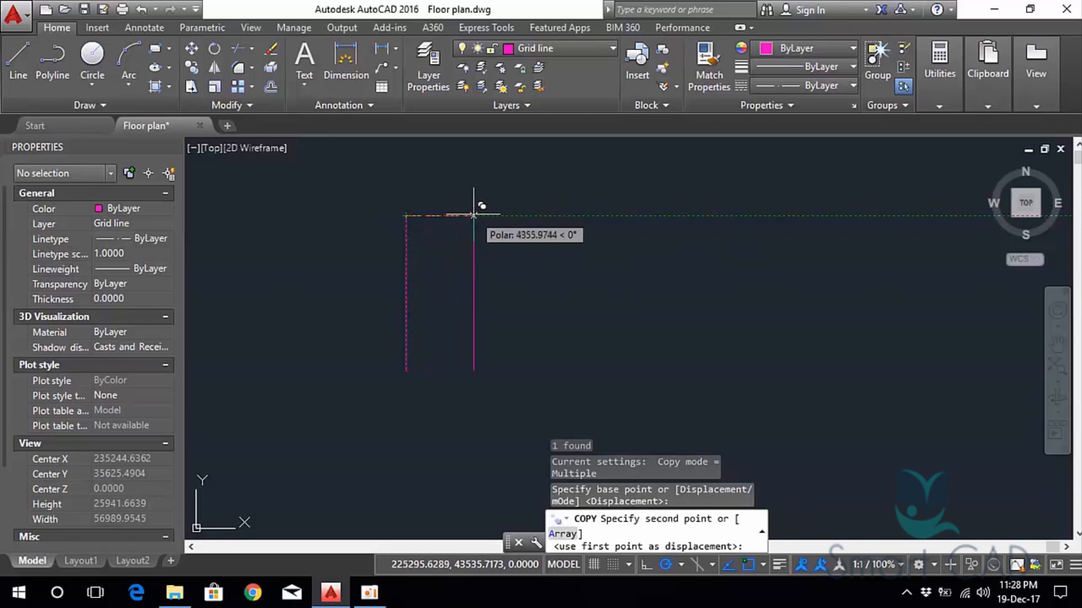
type("5800")
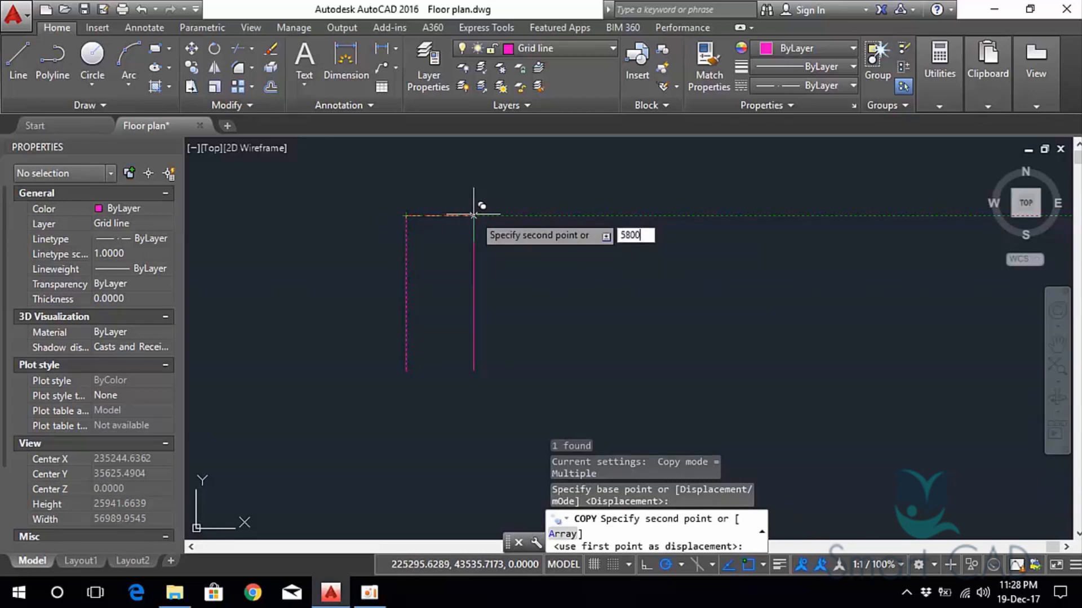
key("Return")
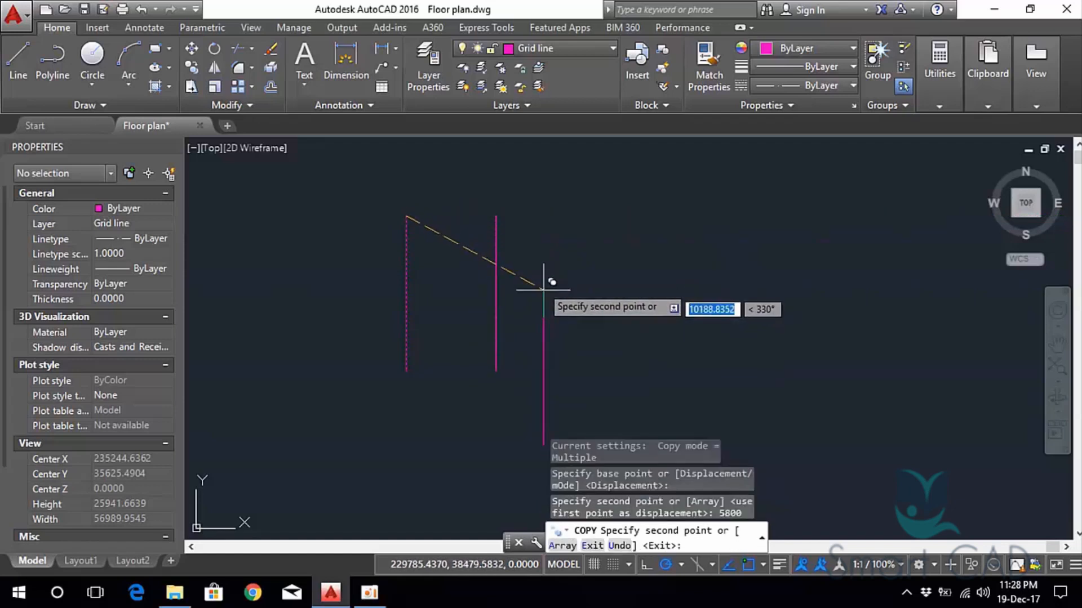
key("Return")
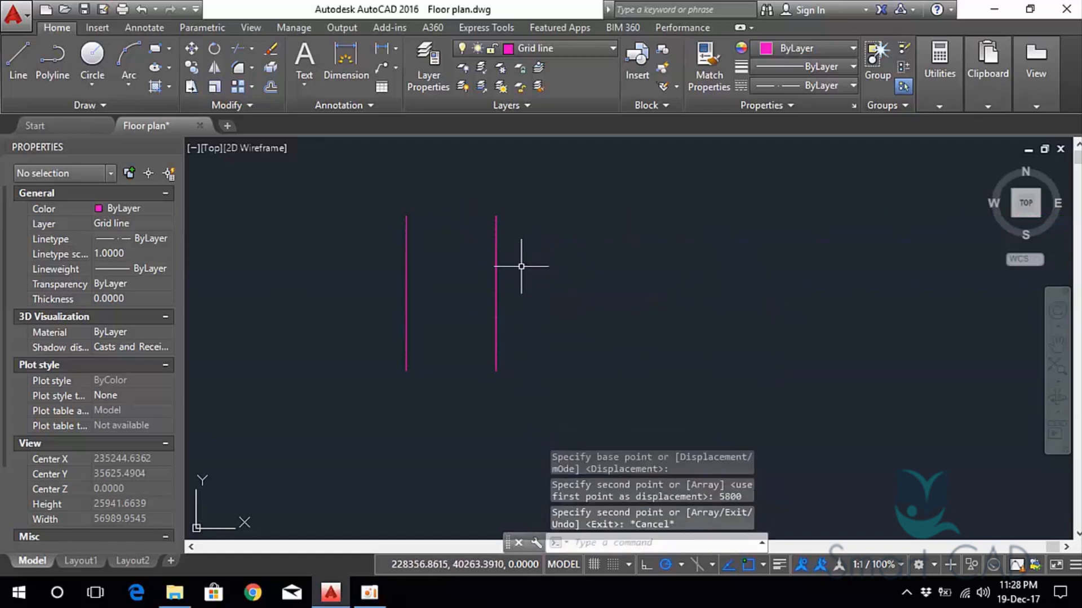
Copy the second vertical grid line 2200 units to its right, using its upper endpoint as the base point.
mouse_move(559, 270)
middle_mouse_down()
mouse_move(453, 279)
mouse_move(515, 285)
middle_mouse_up()
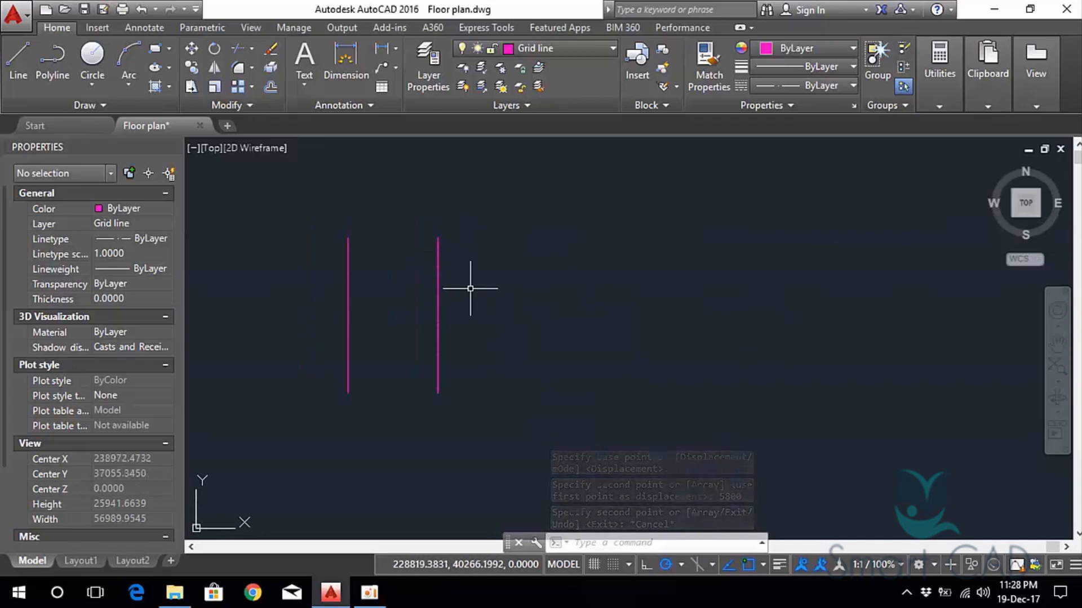
left_click(477, 308)
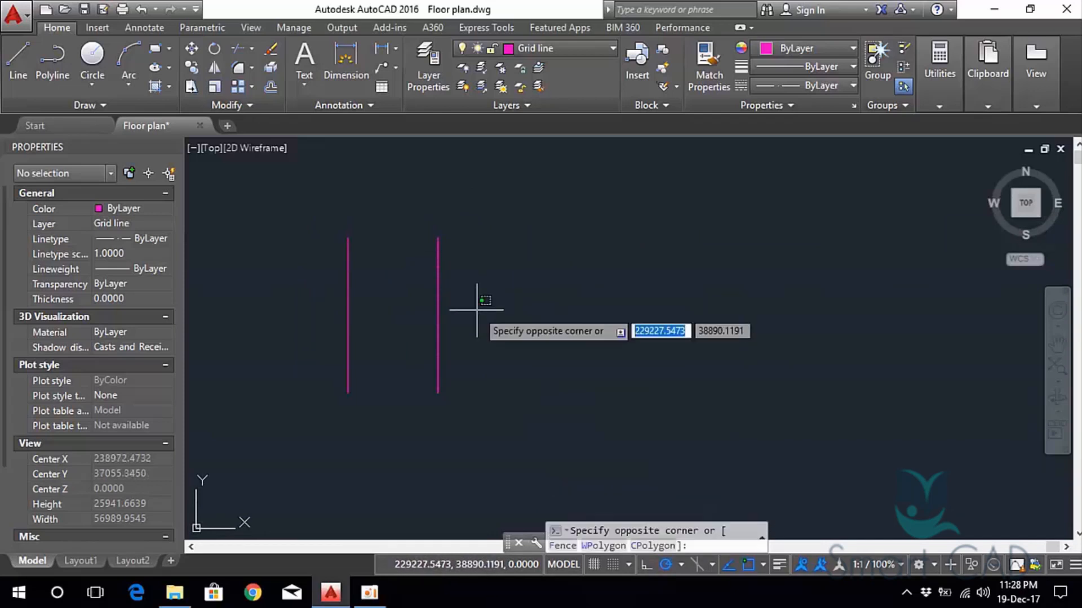
left_click(416, 268)
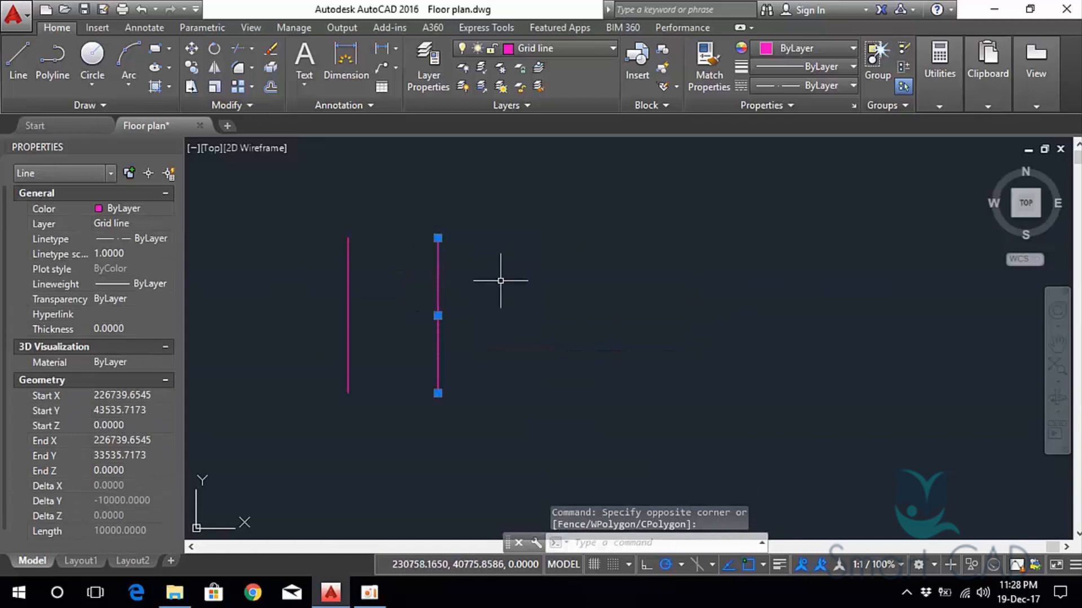
left_click(191, 68)
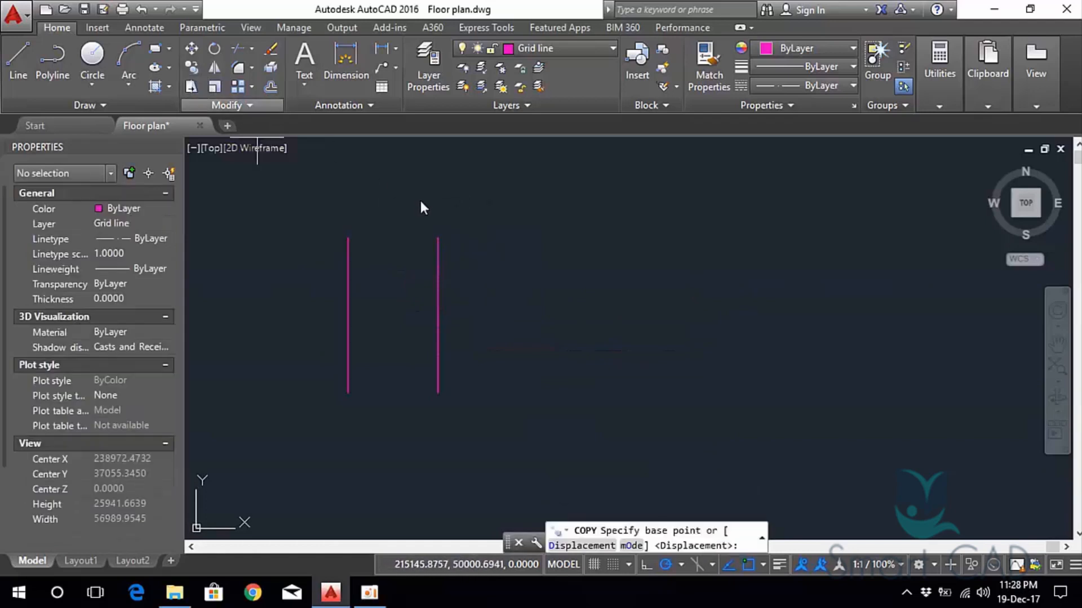
left_click(437, 238)
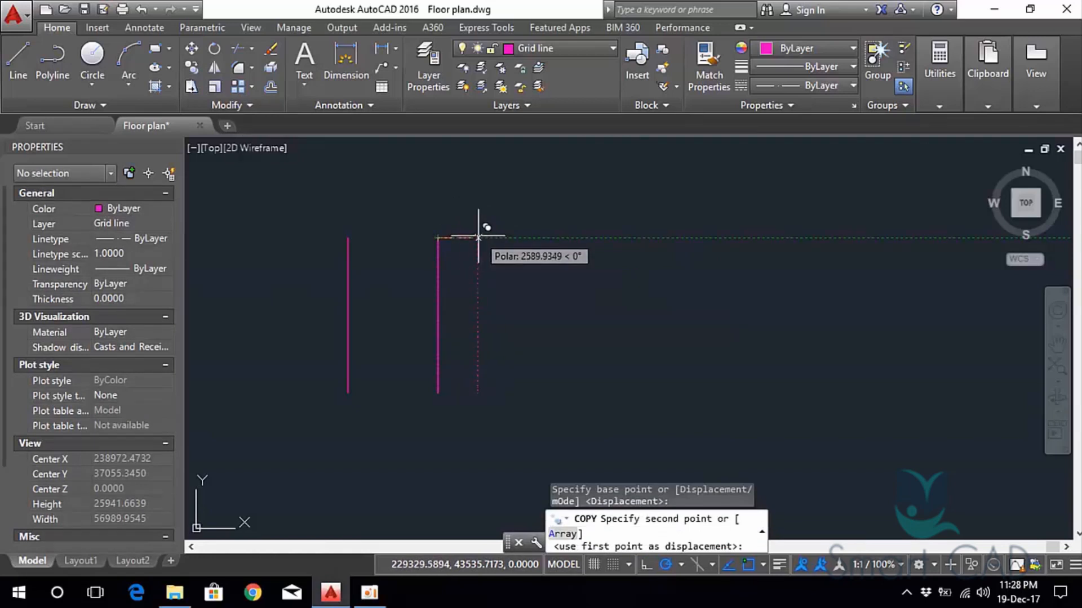
type("2200")
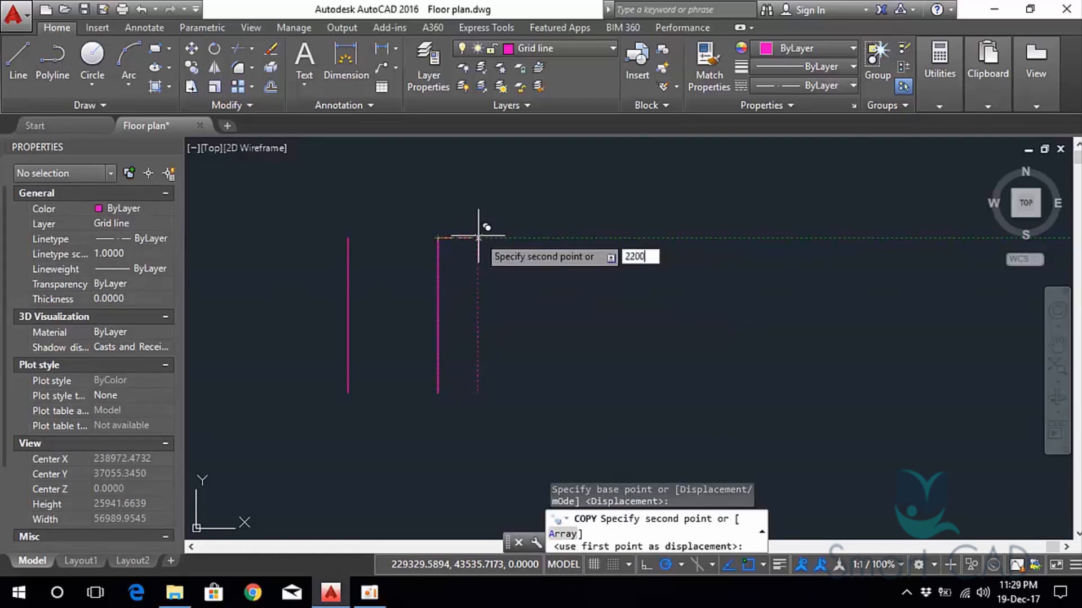
key("Return")
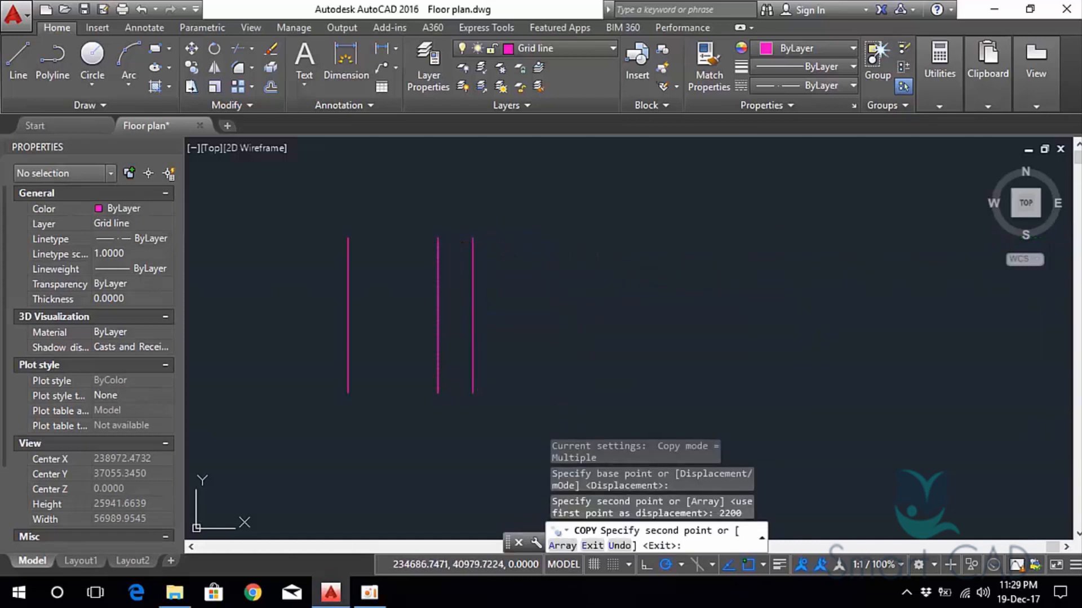
key("Escape")
Offset the third vertical grid line 3500 units to its right.
left_click(499, 272)
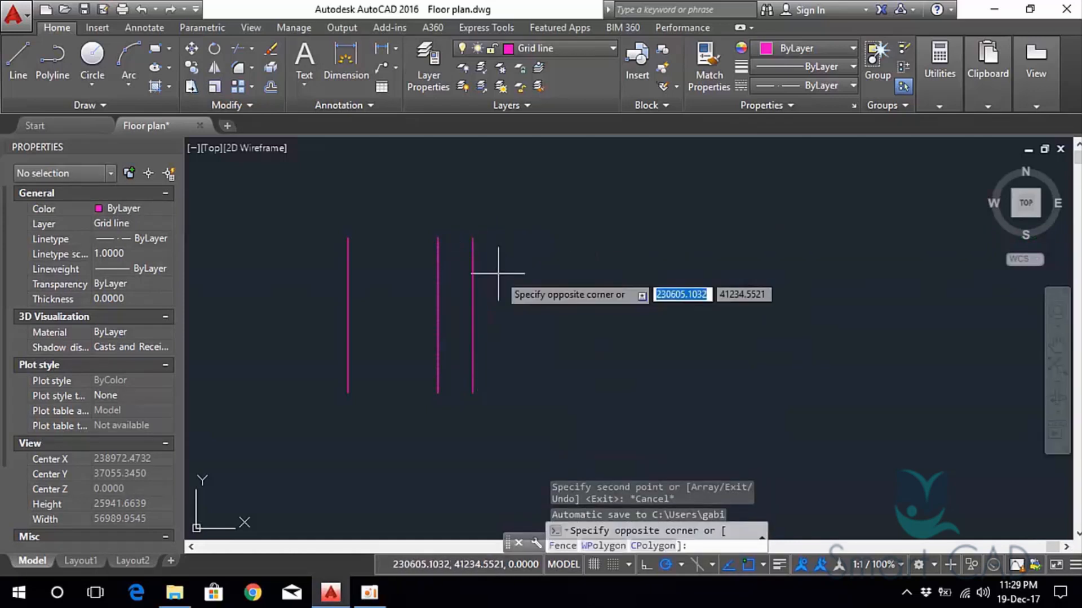
left_click(470, 260)
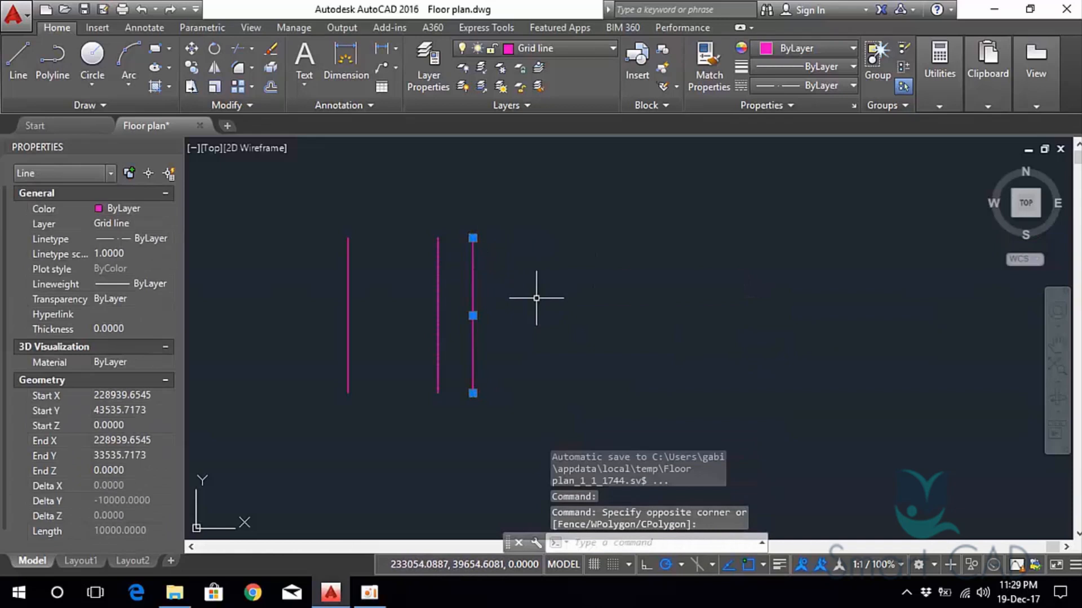
scroll(498, 262, "up", 2)
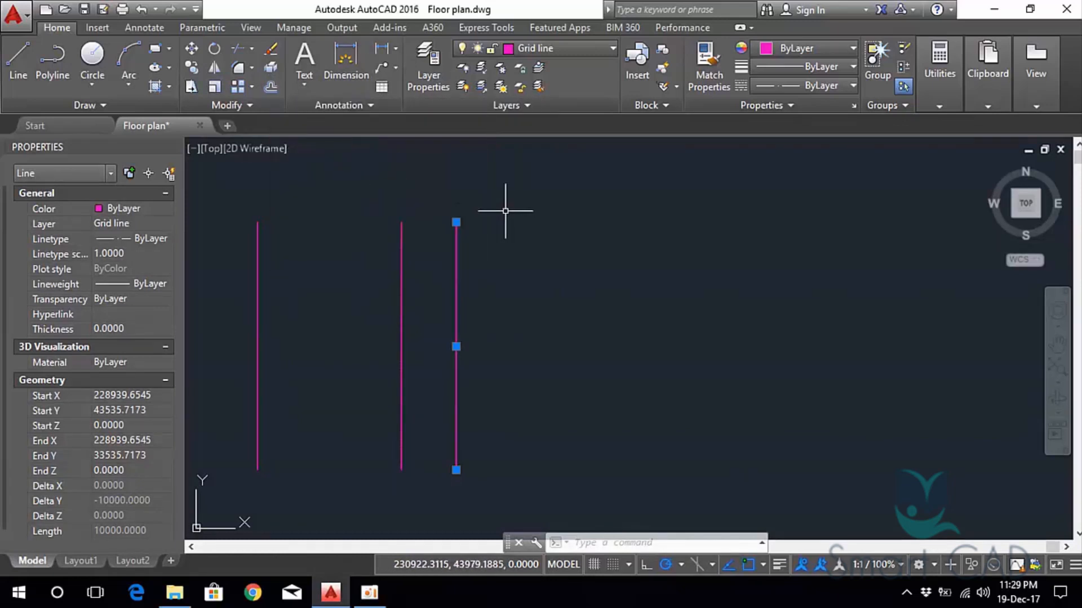
type("offse")
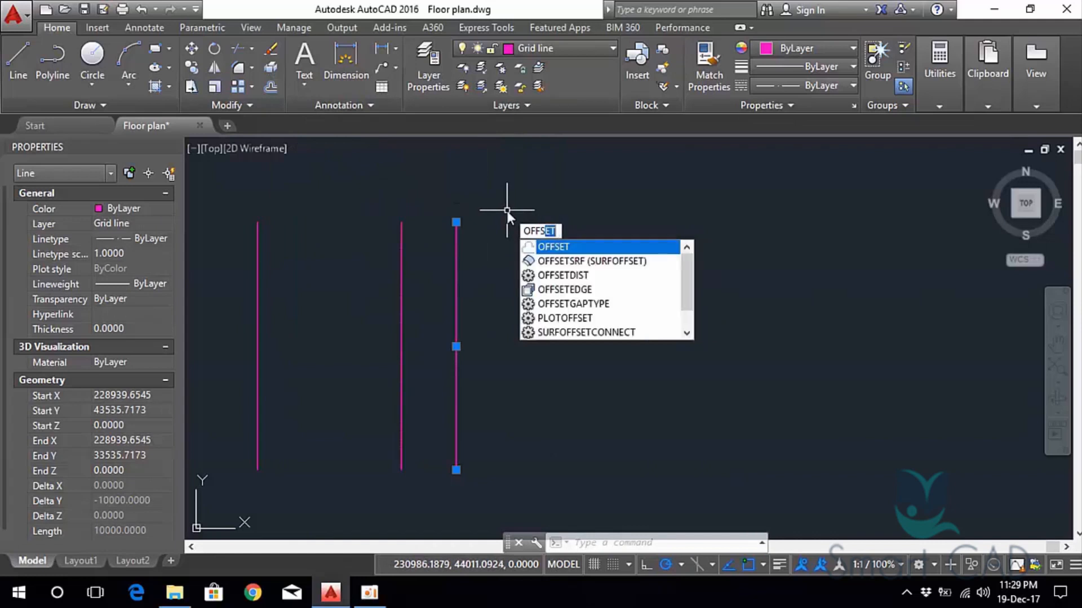
type("t")
key("Return")
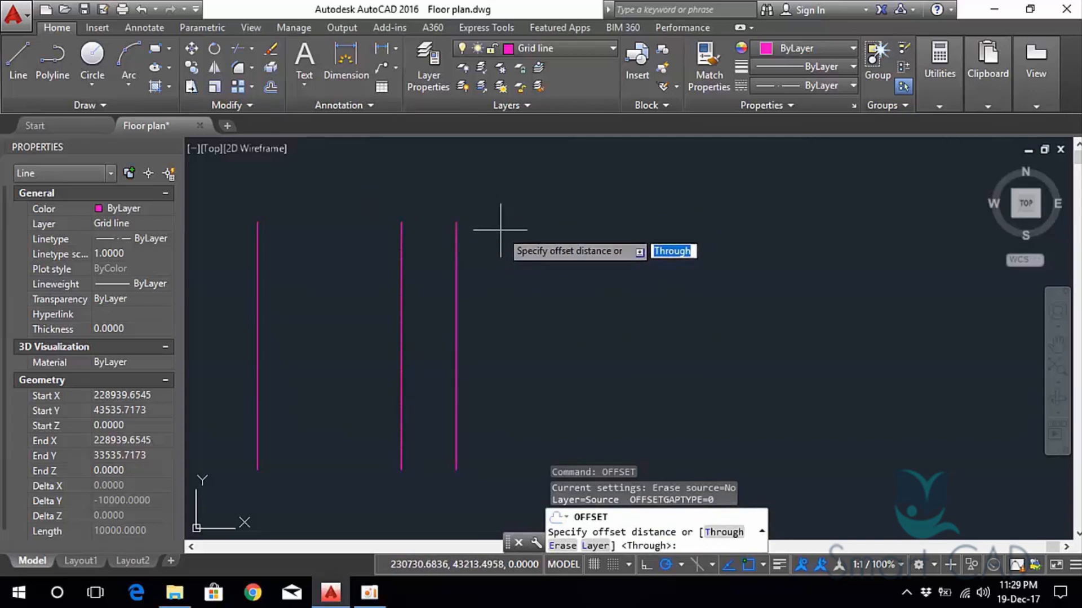
type("500")
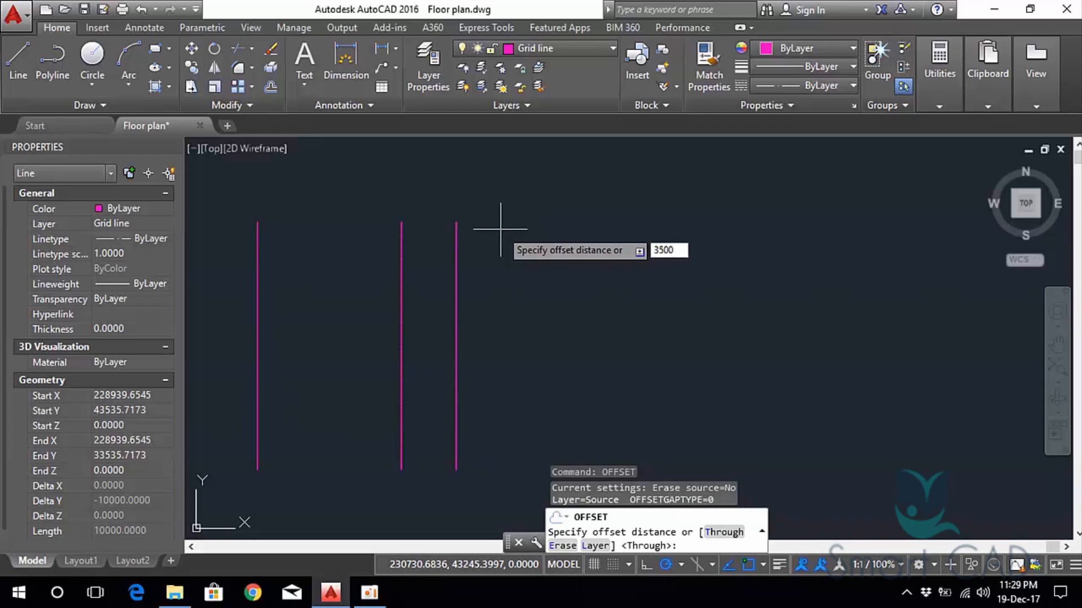
key("Return")
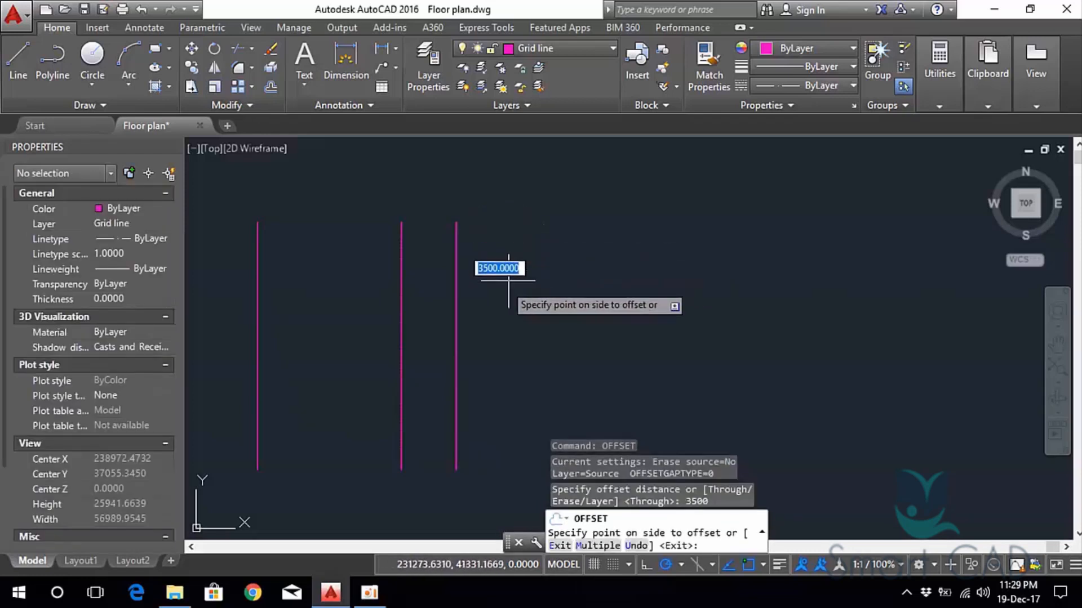
scroll(508, 280, "down", 2)
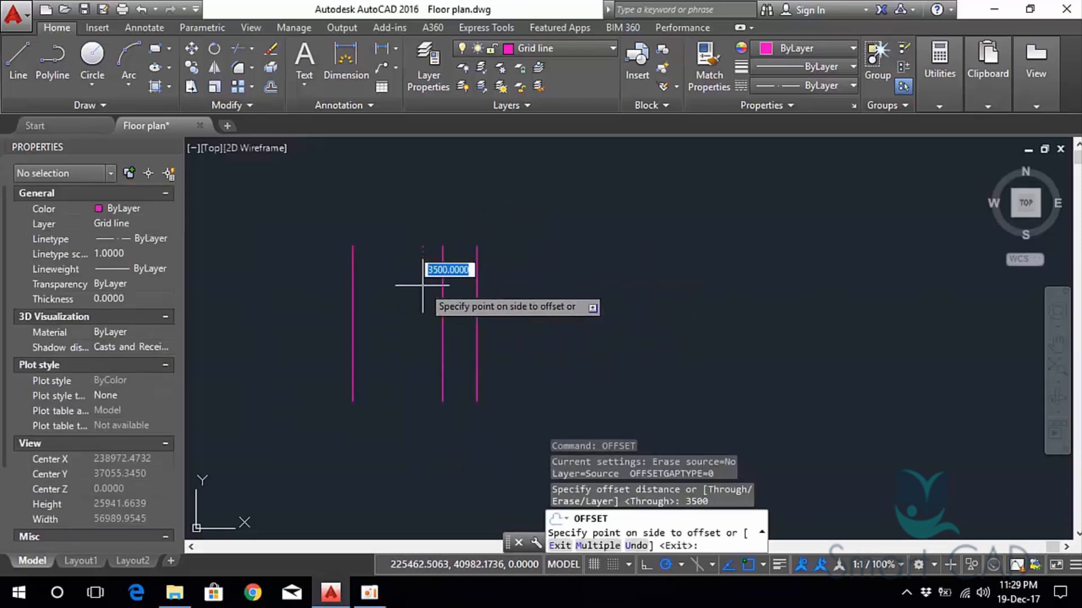
scroll(425, 307, "up", 2)
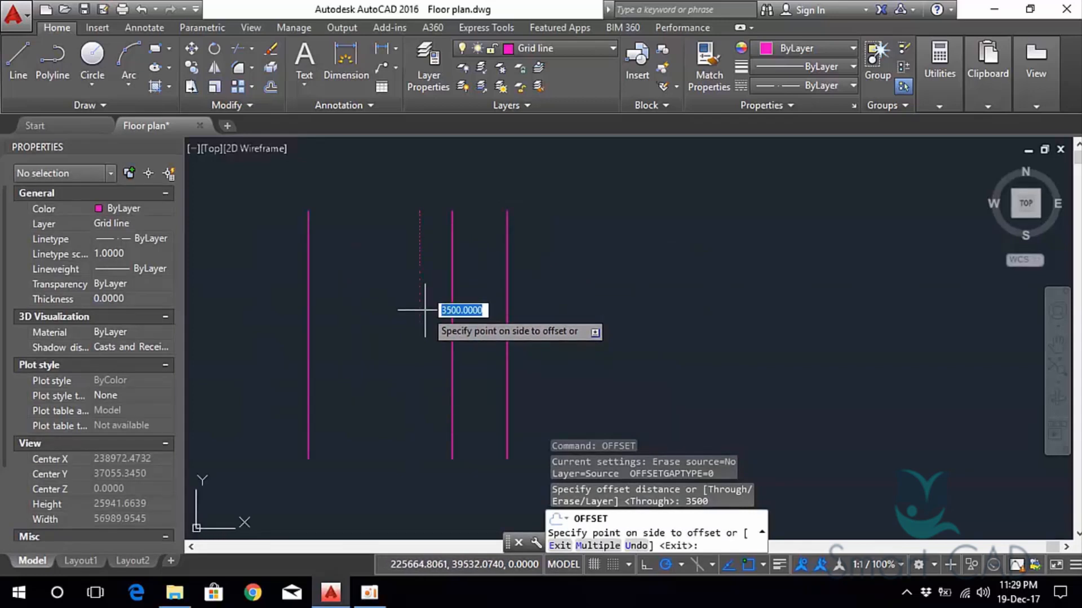
scroll(425, 309, "up", 2)
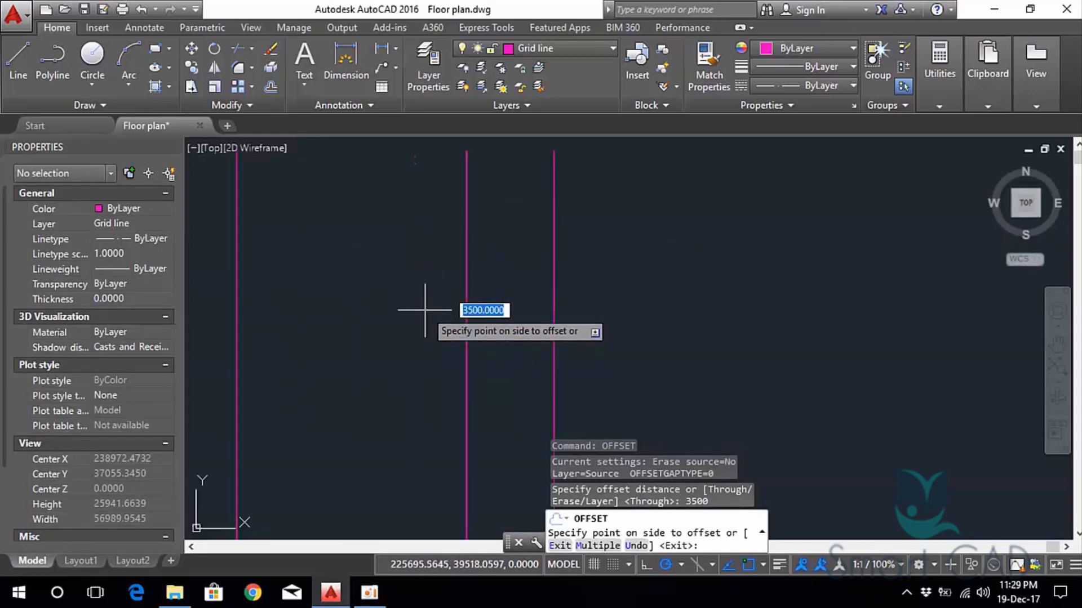
left_click(640, 302)
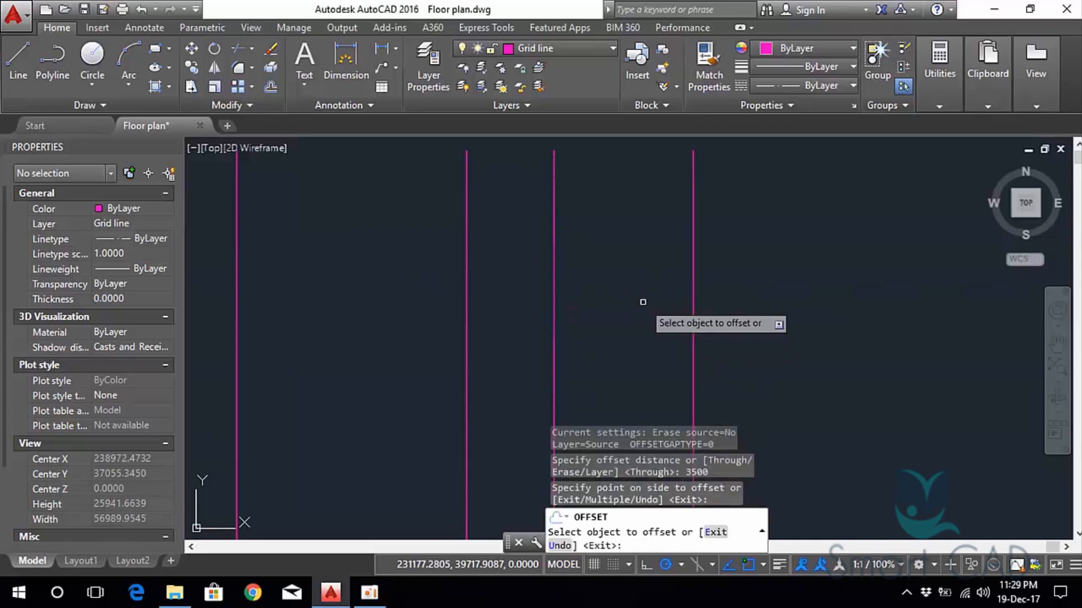
scroll(643, 302, "down", 4)
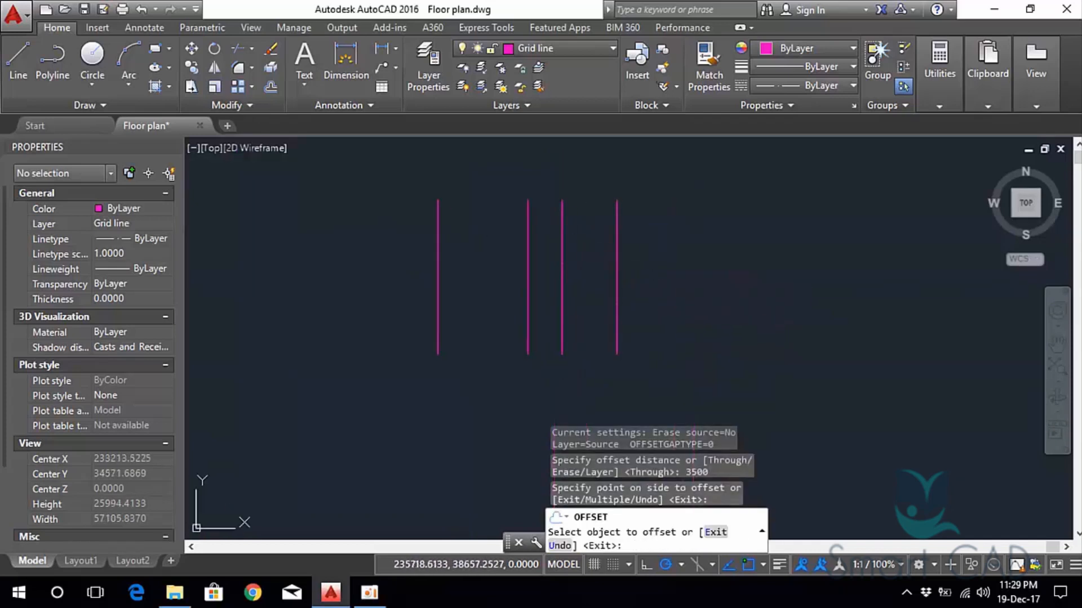
key("Escape")
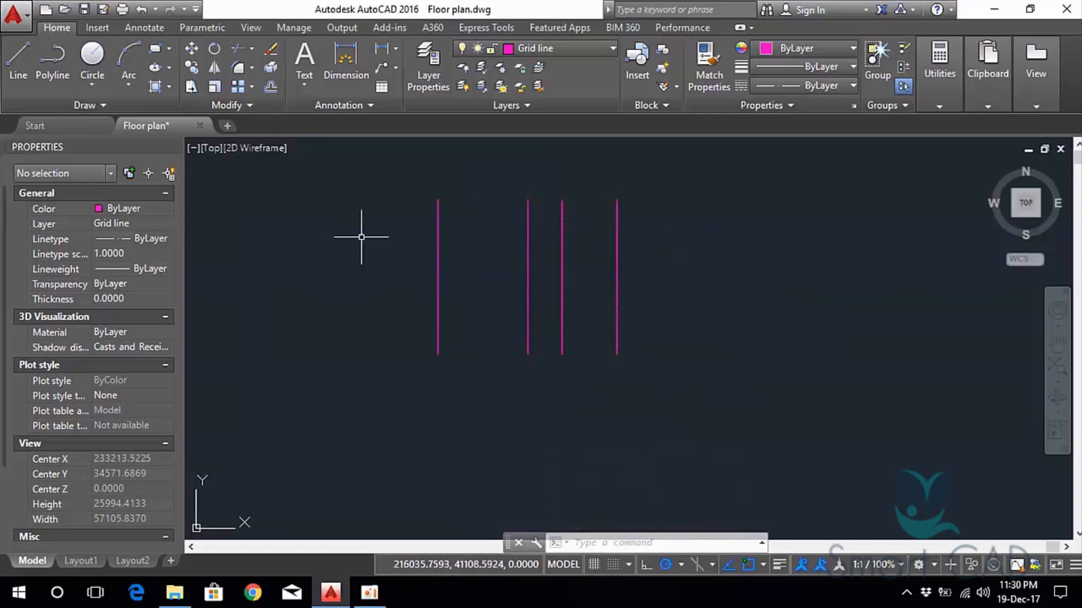
Draw a horizontal grid line about 15184 units long across all four vertical lines, just below their upper ends.
left_click(16, 62)
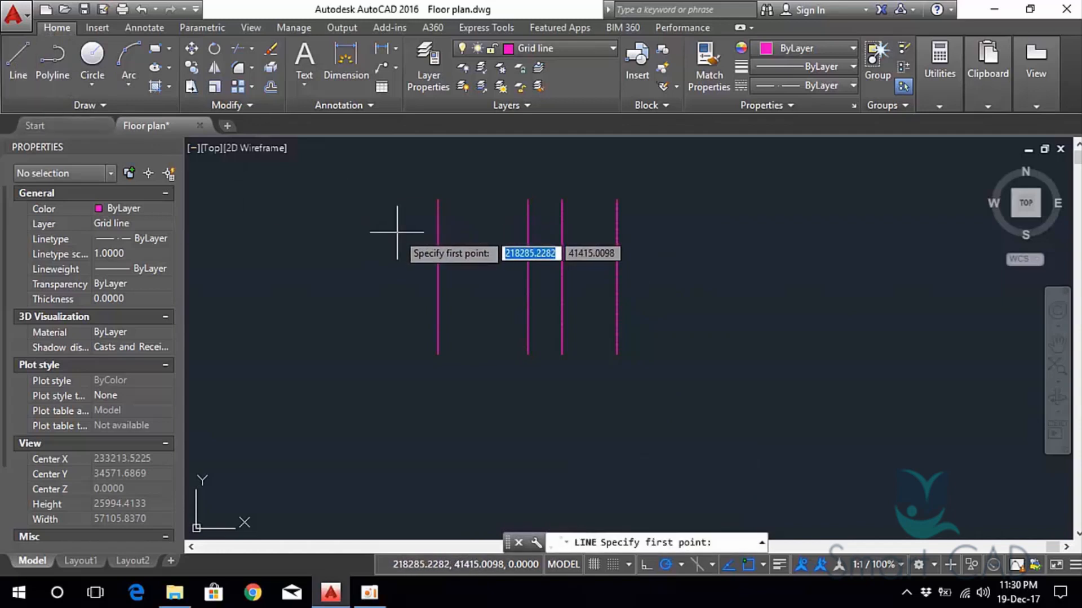
left_click(407, 223)
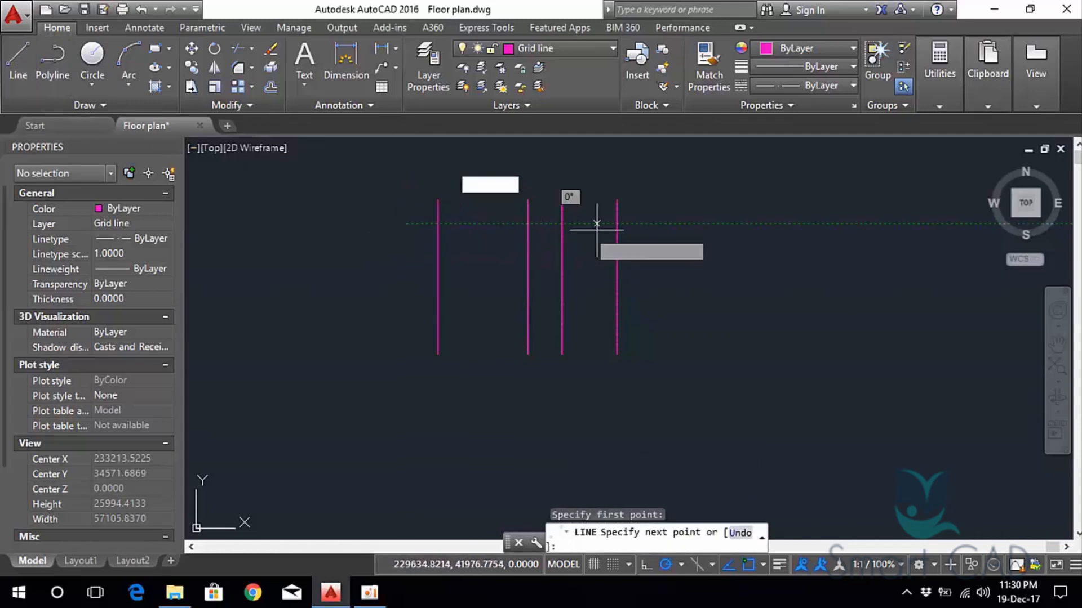
left_click(643, 224)
key("Escape")
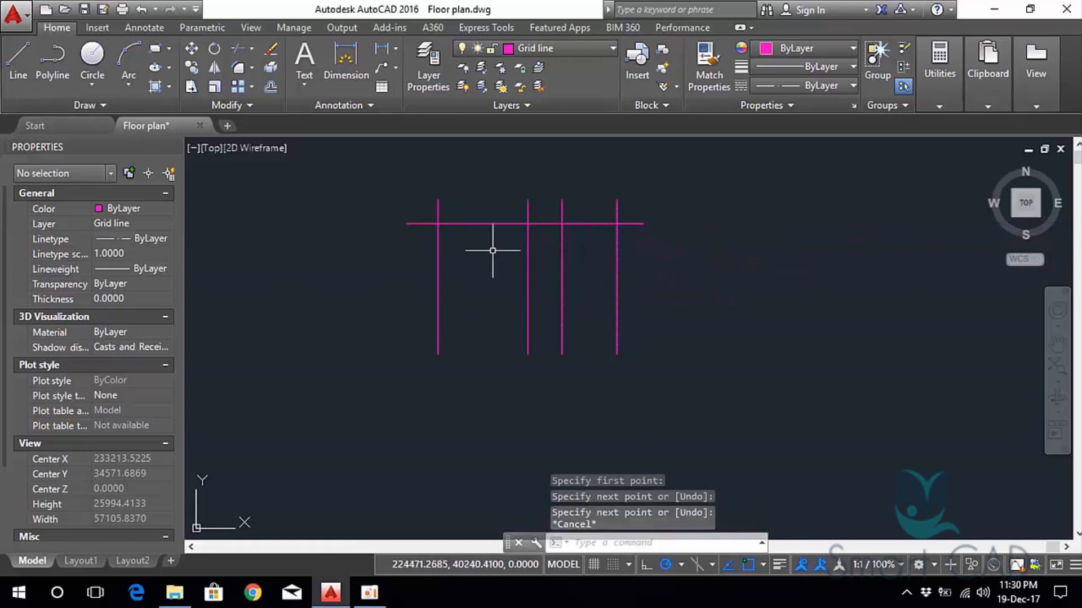
Copy the horizontal grid line 3500 units straight down, using a free point outside the grid's left side as the base point.
left_click(495, 248)
left_click(482, 193)
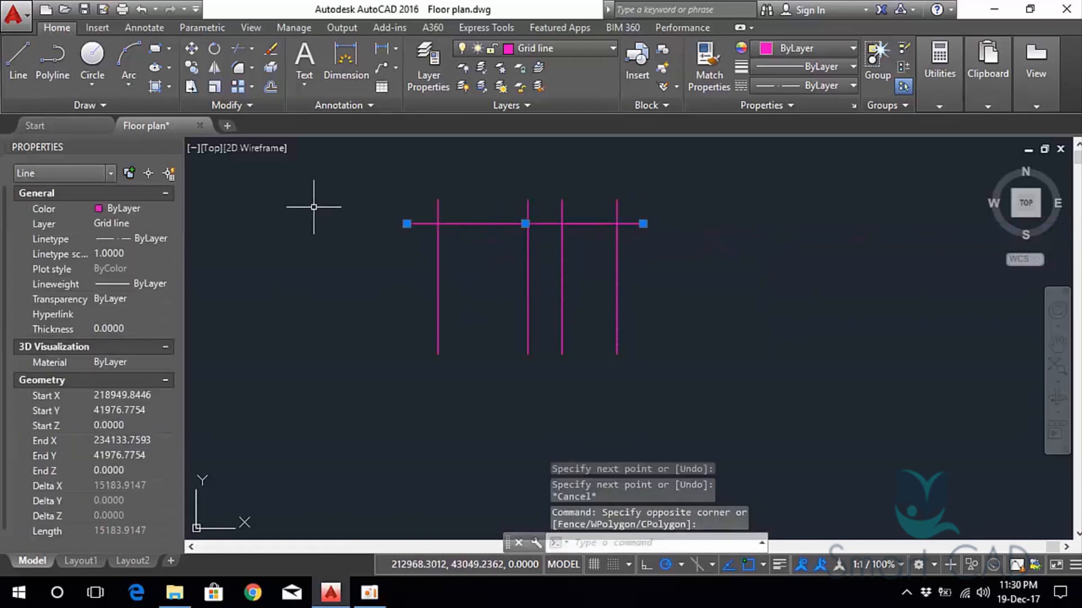
key("Escape")
left_click(191, 67)
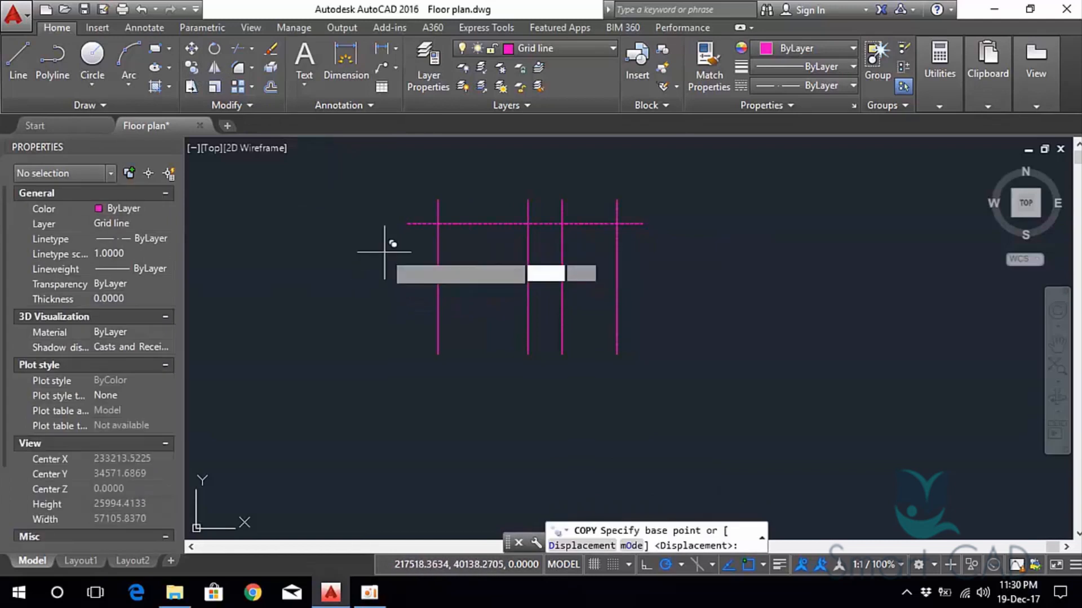
left_click(384, 251)
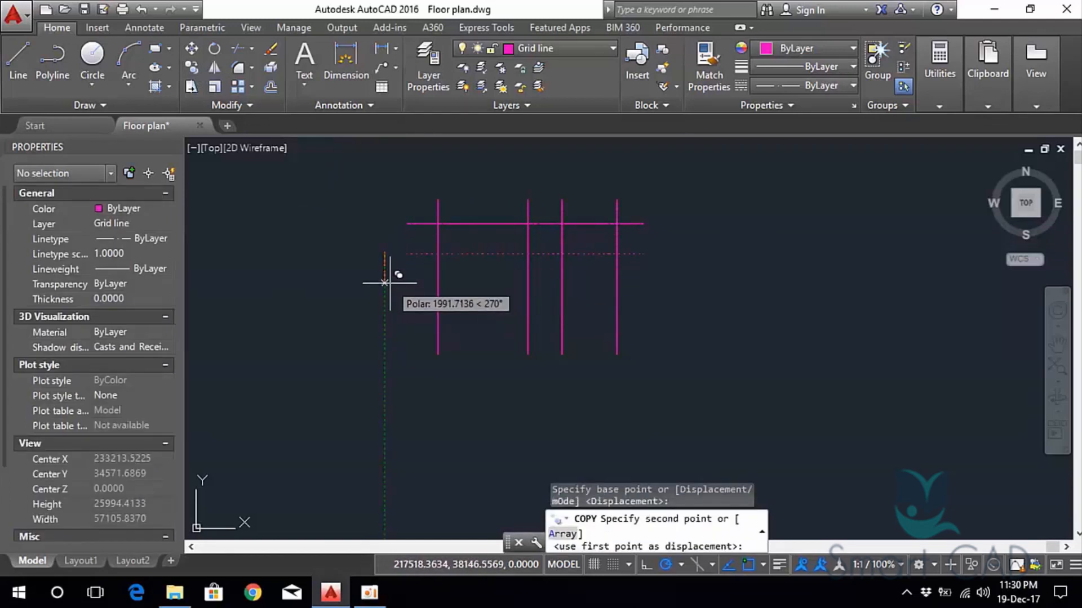
type("3500")
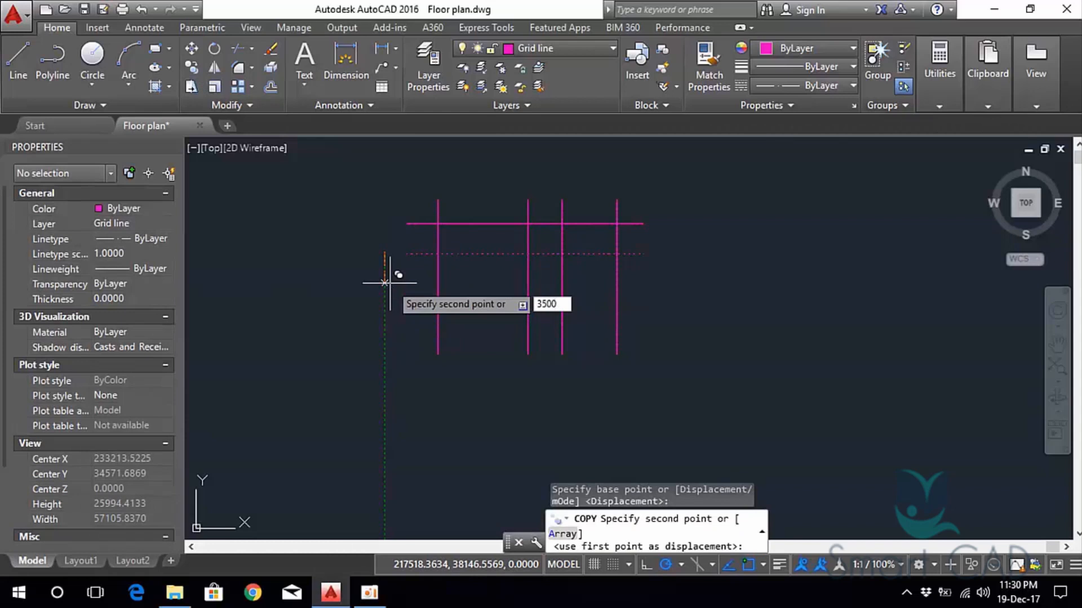
key("Return")
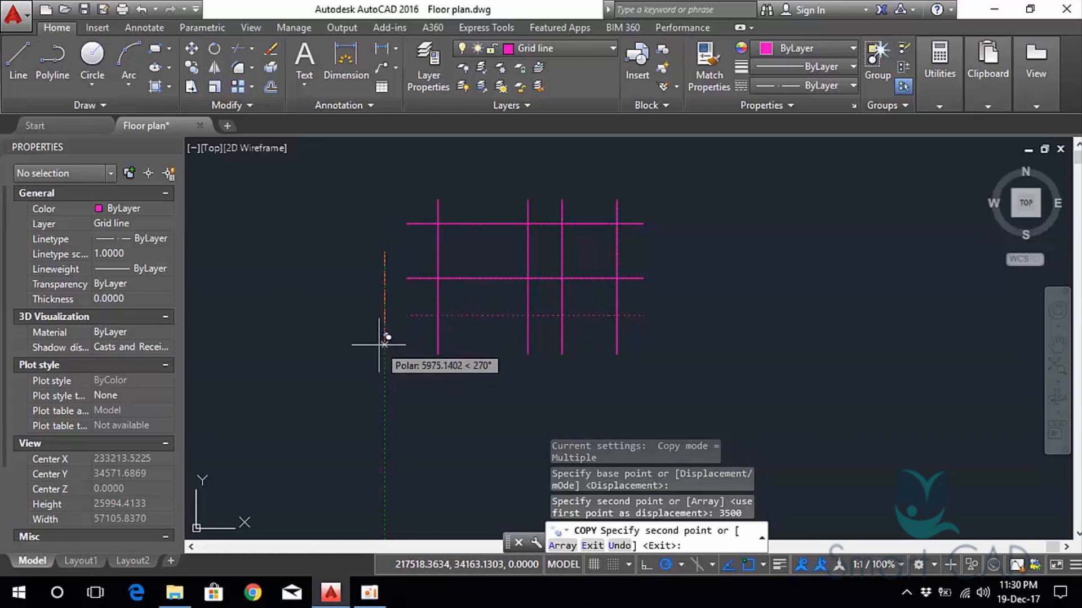
Place two more copies of the horizontal grid line, 7000 and 8000 units straight down from the same base point.
type("7000")
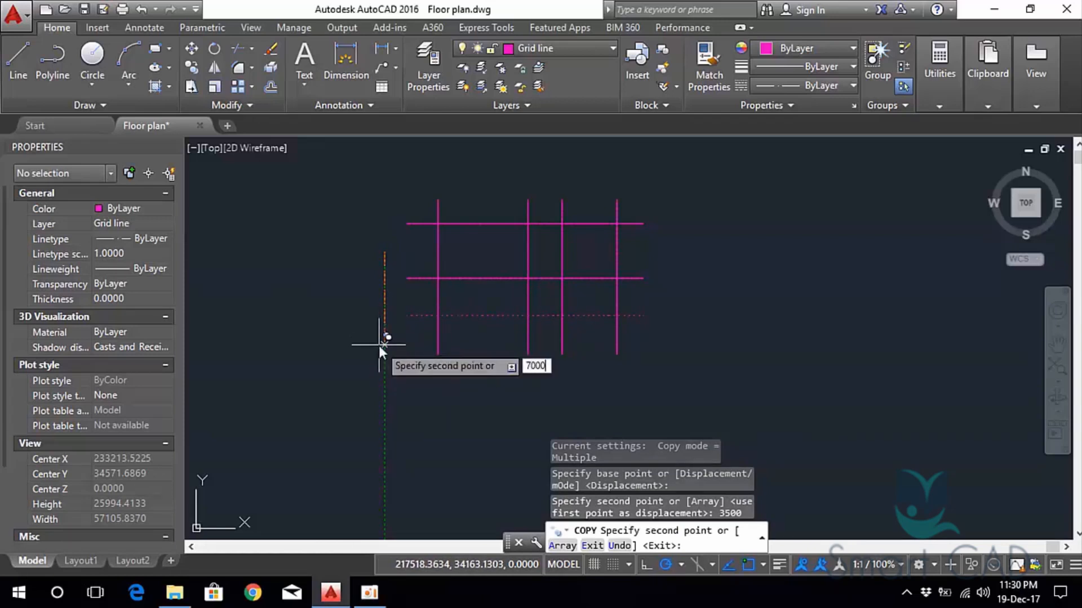
key("Return")
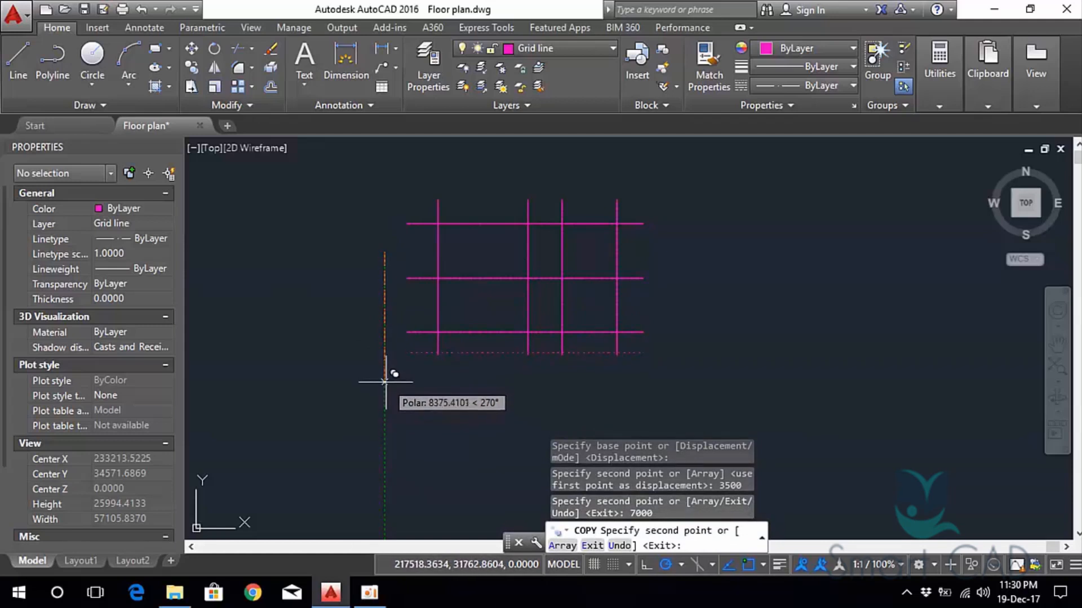
type("8")
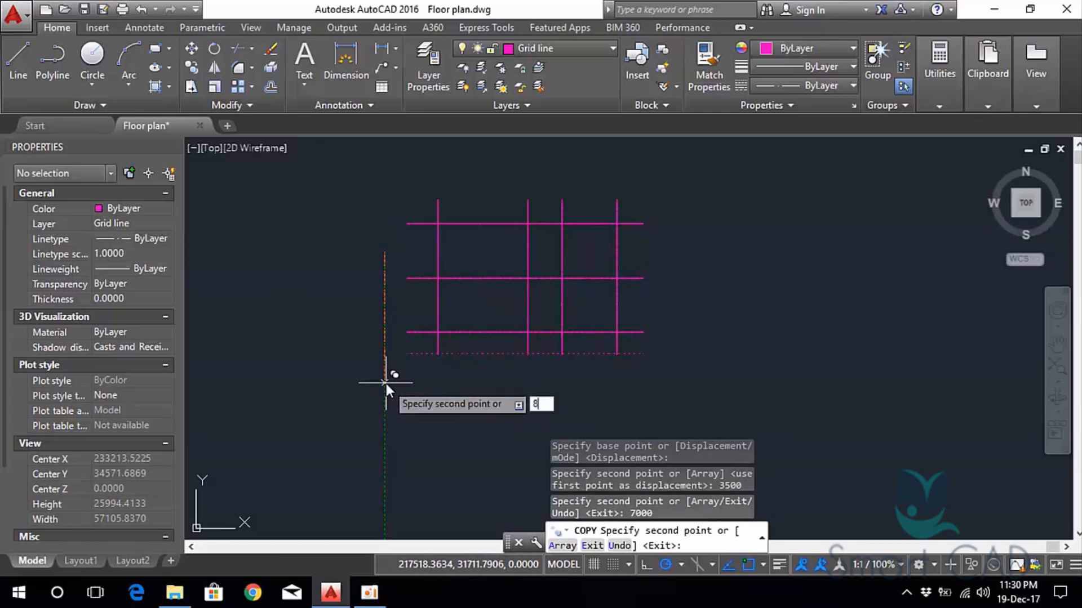
type("000")
key("Return")
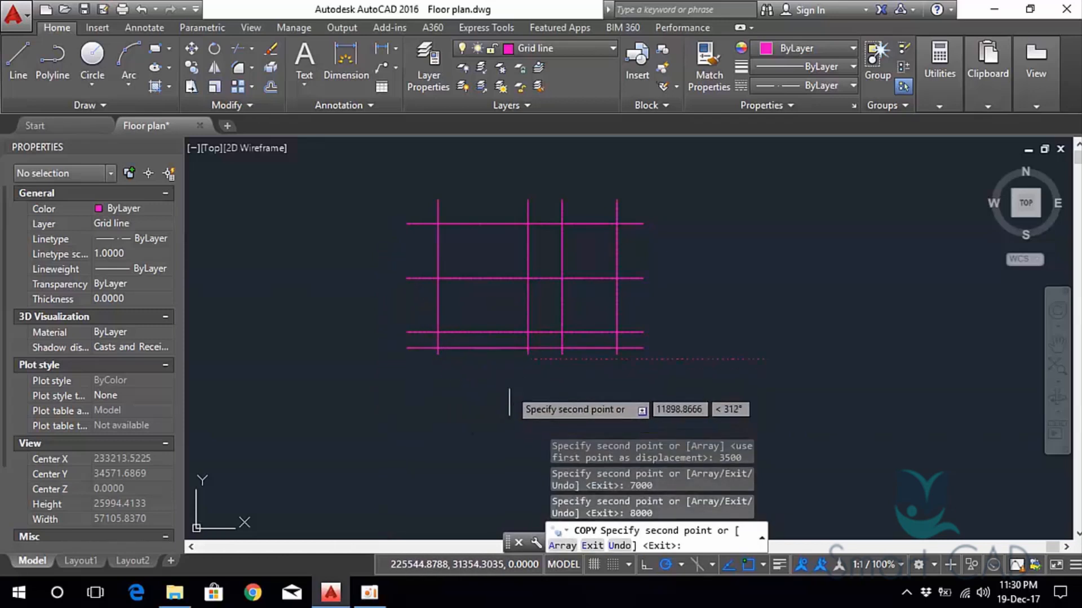
key("Escape")
Examine the two lowest horizontal grid lines and the vertical line ends extending below them.
mouse_move(501, 388)
middle_mouse_down()
mouse_move(336, 362)
mouse_move(490, 379)
middle_mouse_up()
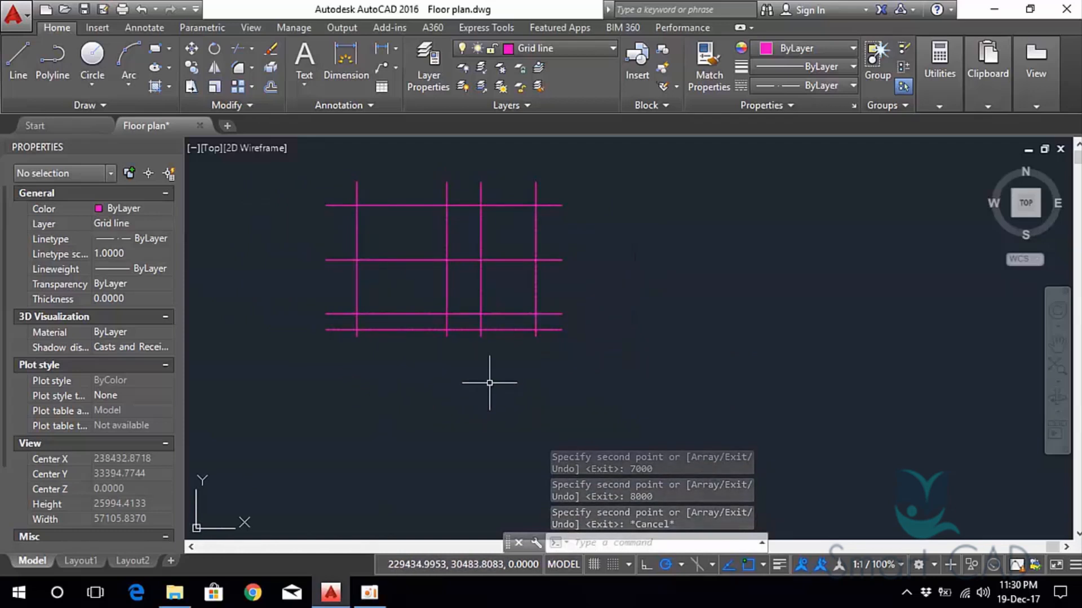
scroll(365, 355, "up", 2)
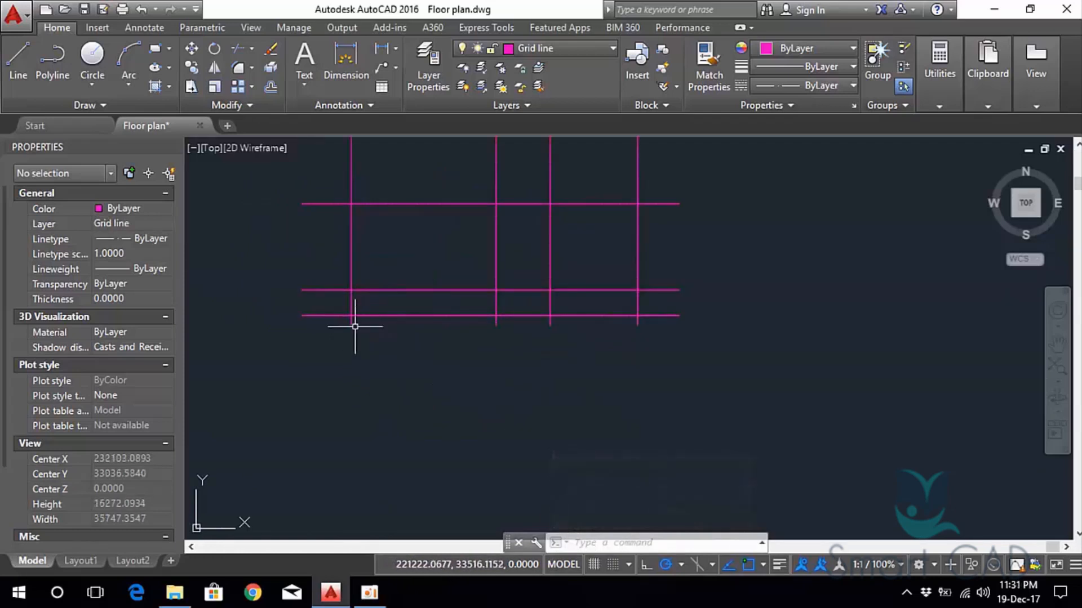
scroll(405, 357, "down", 1)
scroll(352, 338, "up", 3)
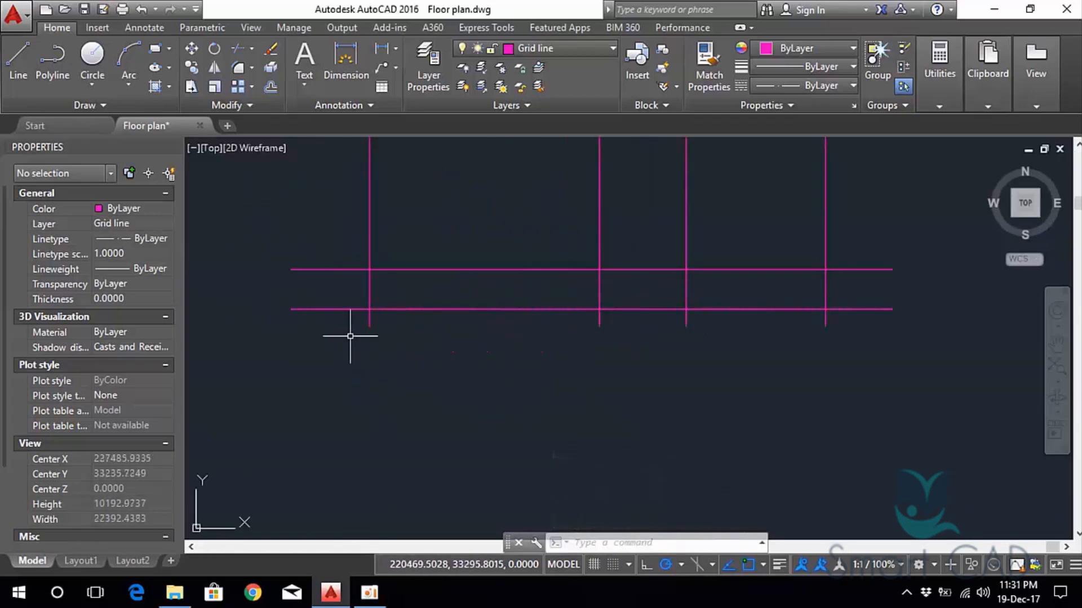
left_click(327, 288)
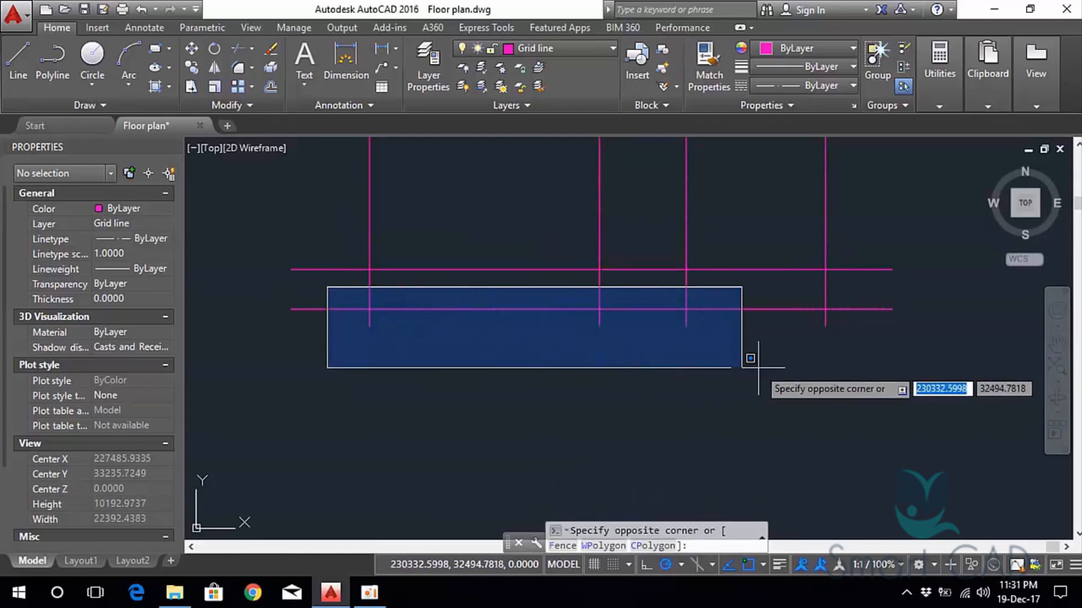
left_click(871, 365)
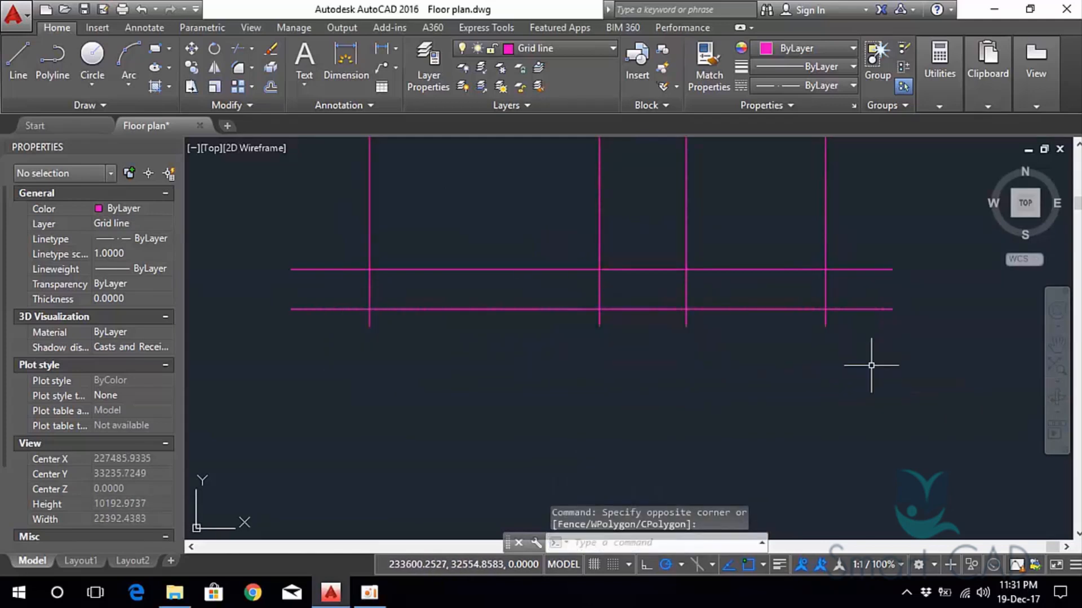
left_click(307, 288)
left_click(859, 340)
scroll(693, 362, "down", 4)
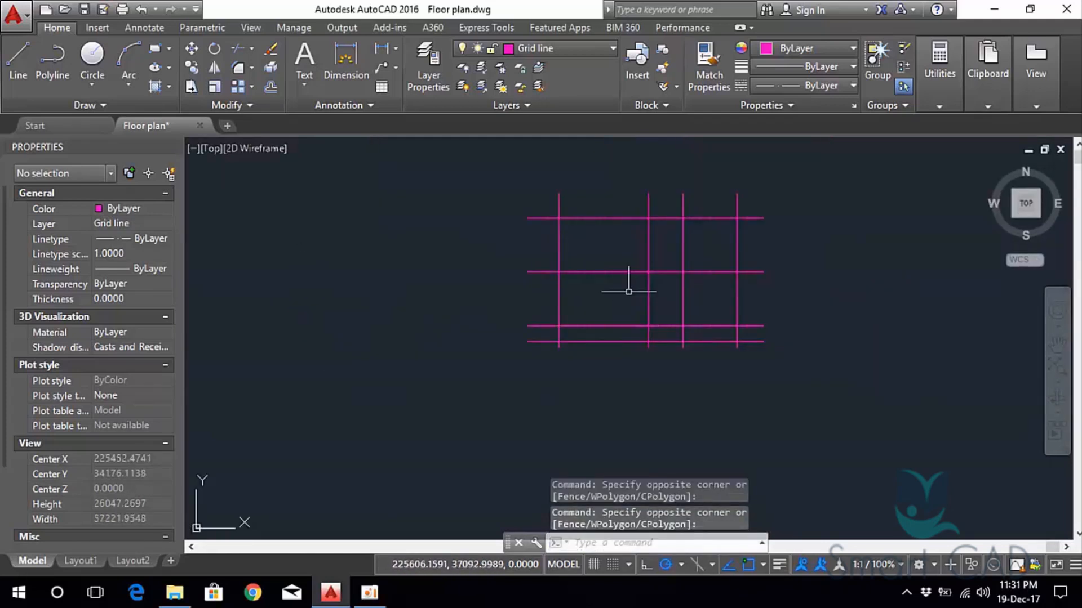
scroll(570, 197, "up", 4)
scroll(615, 309, "down", 4)
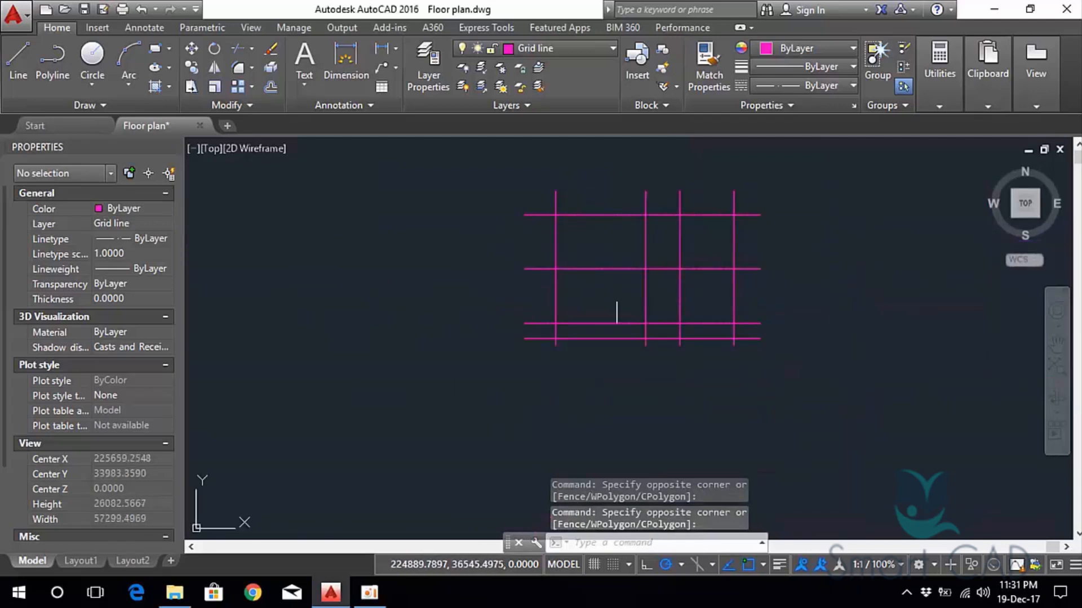
scroll(601, 349, "up", 4)
Offset the lowest horizontal grid line 1000 units downward to make a helper line below the vertical line ends.
middle_click_drag(600, 350, 551, 309)
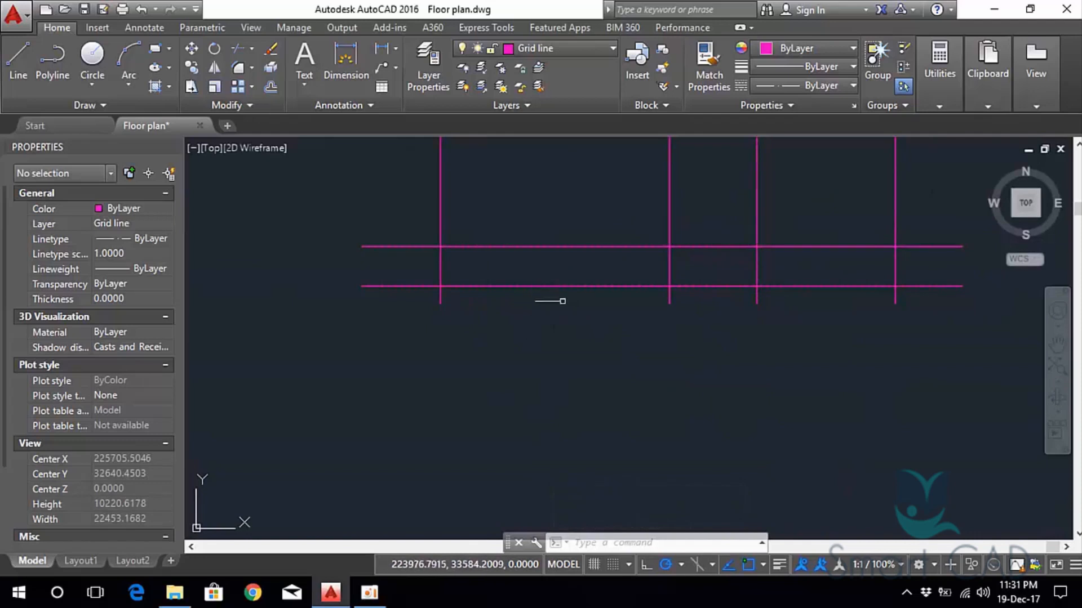
middle_click_drag(550, 306, 535, 315)
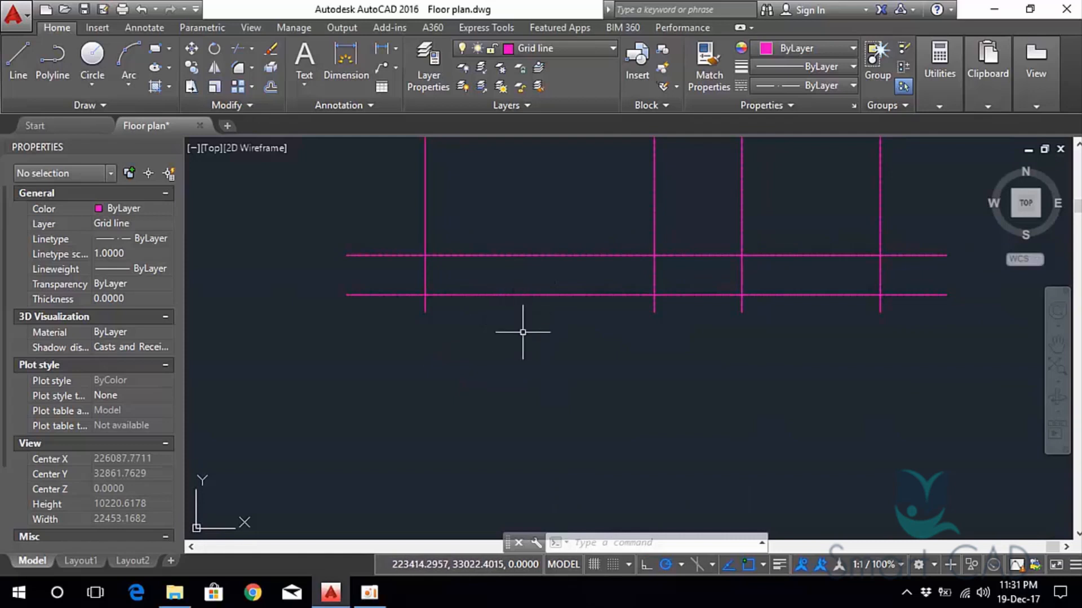
left_click(542, 319)
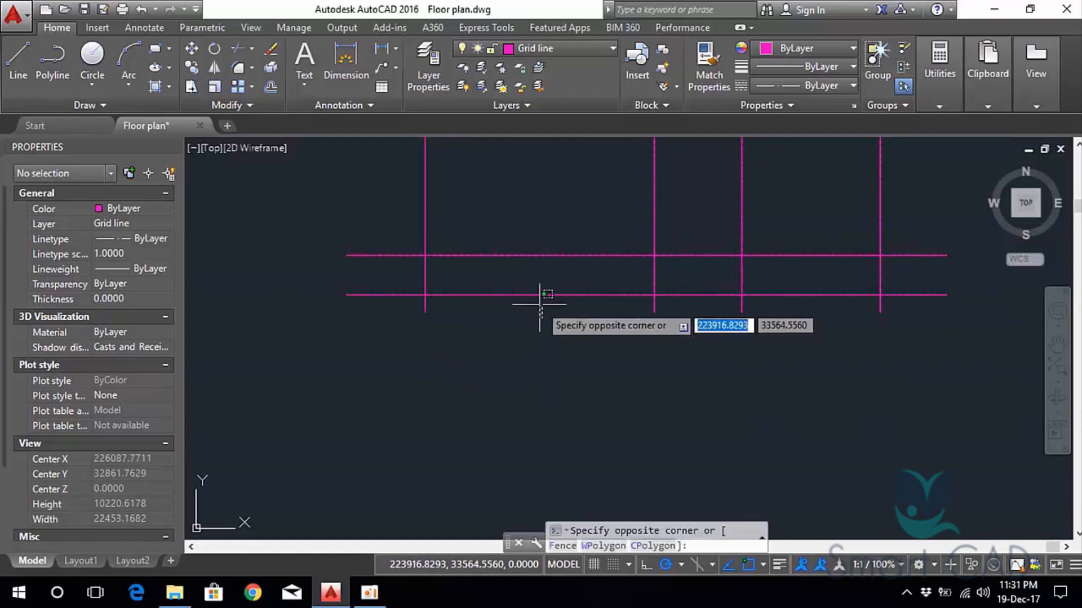
left_click(515, 276)
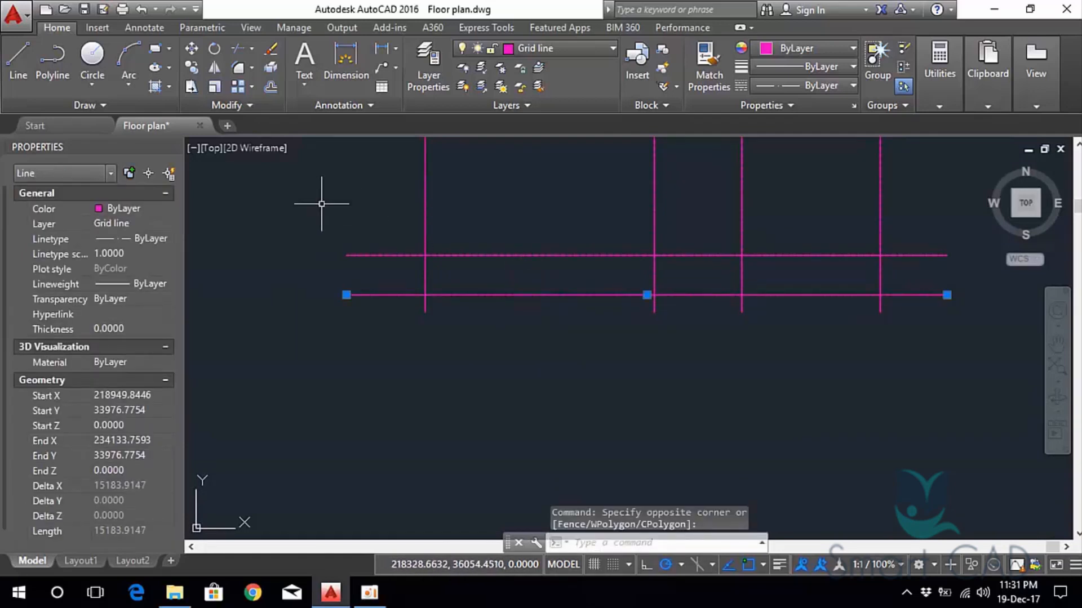
left_click(264, 87)
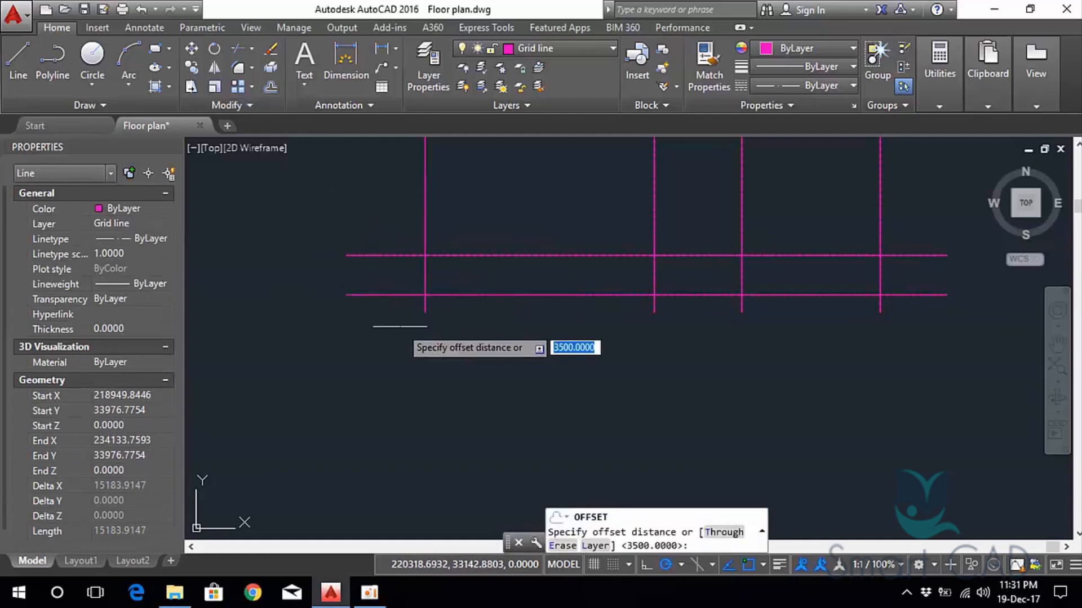
type("1000")
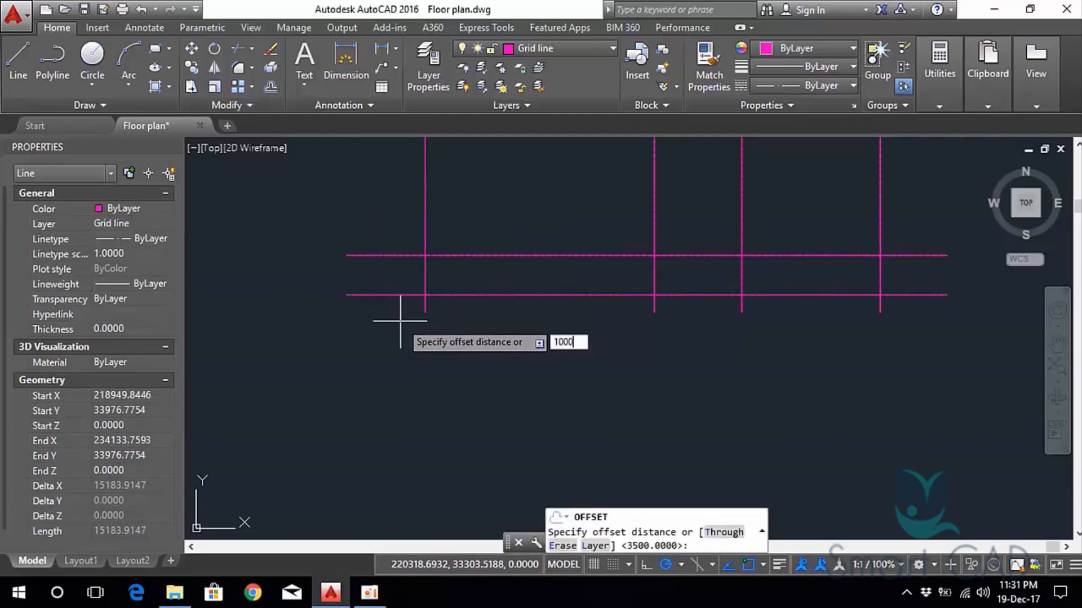
key("Return")
left_click(400, 294)
left_click(469, 385)
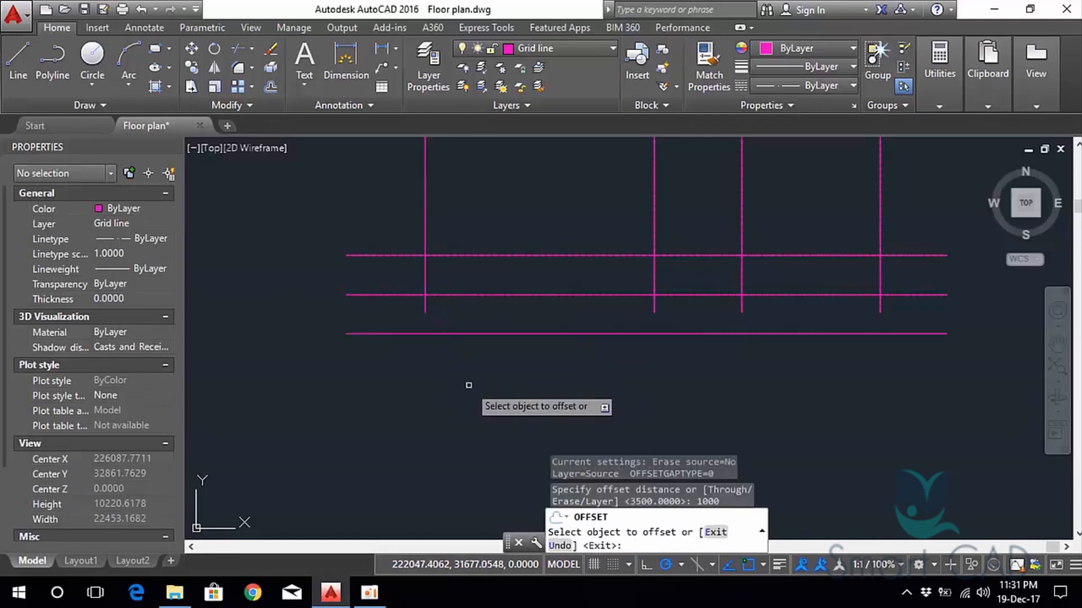
key("Escape")
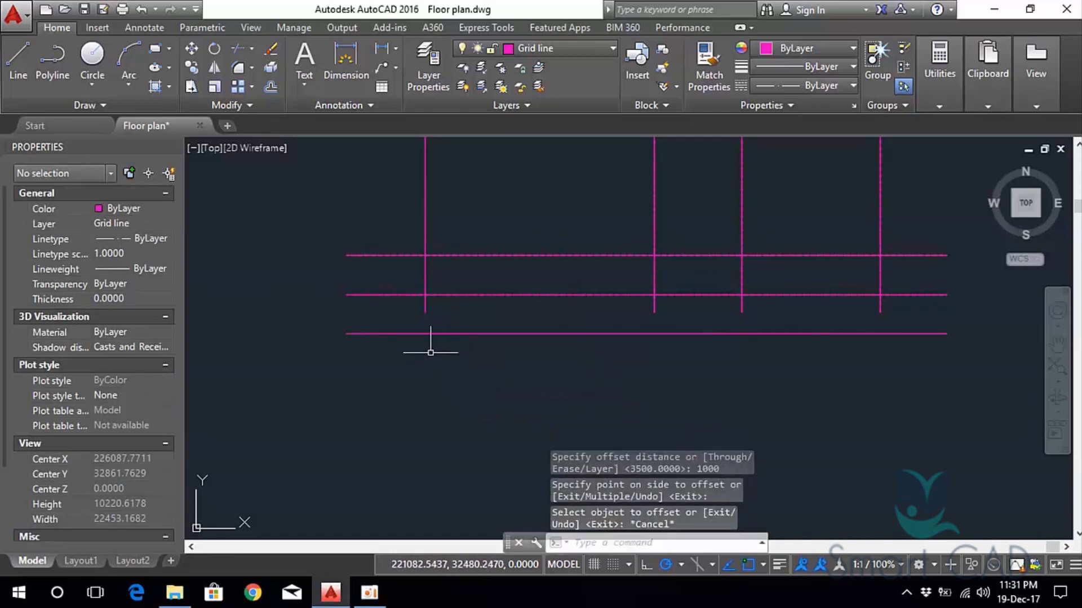
Change the color of the new helper line below the grid to yellow (248,215,49).
left_click(498, 314)
left_click(483, 352)
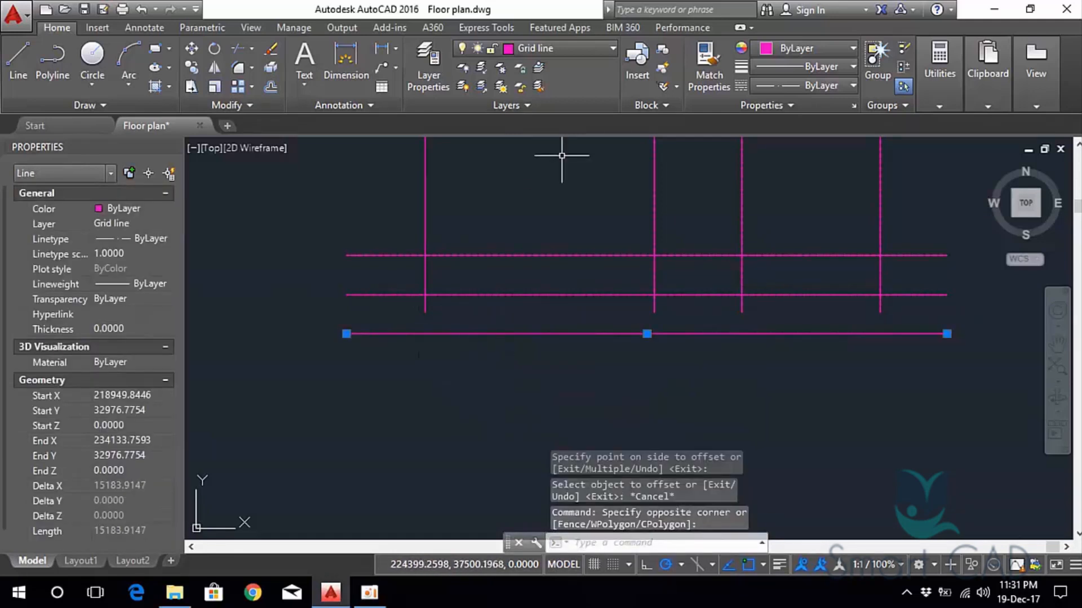
left_click(801, 48)
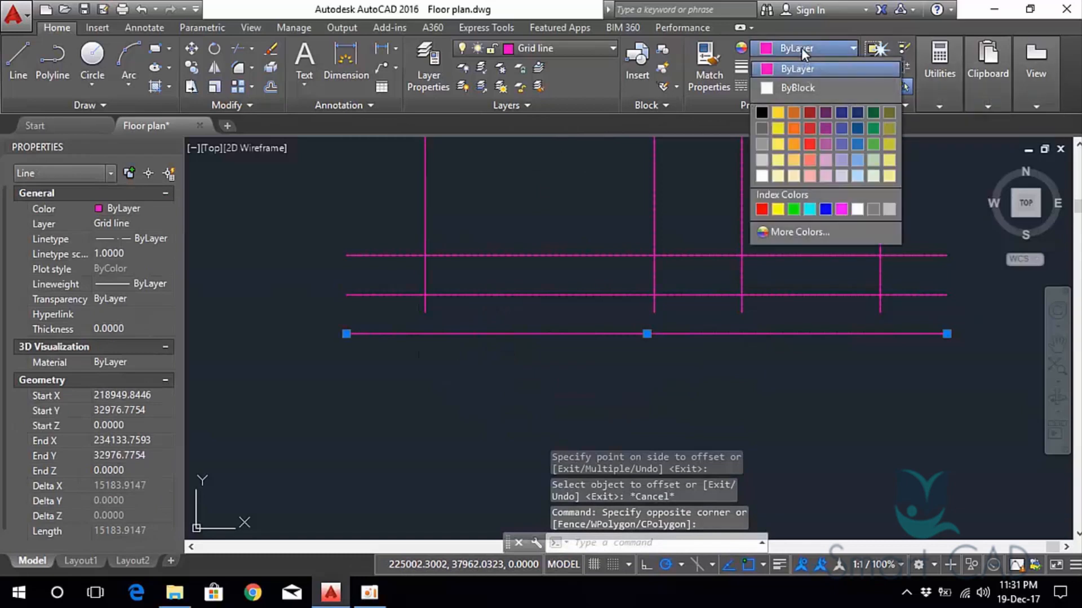
left_click(780, 113)
key("Escape")
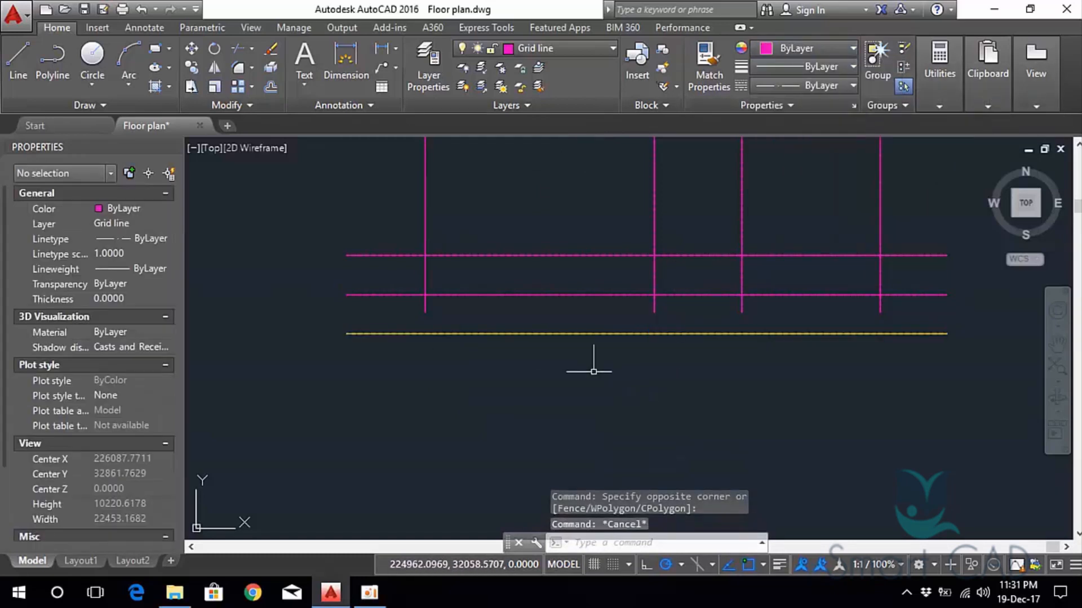
Stretch the lower end of the leftmost vertical grid line straight down to the yellow helper line.
middle_click_drag(593, 372, 439, 378)
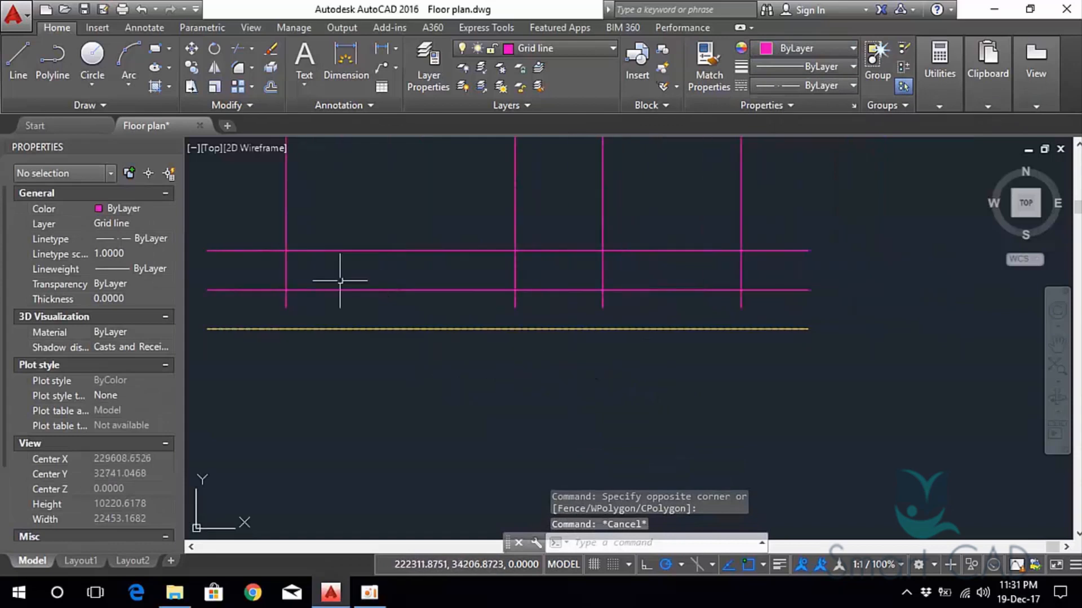
left_click(308, 227)
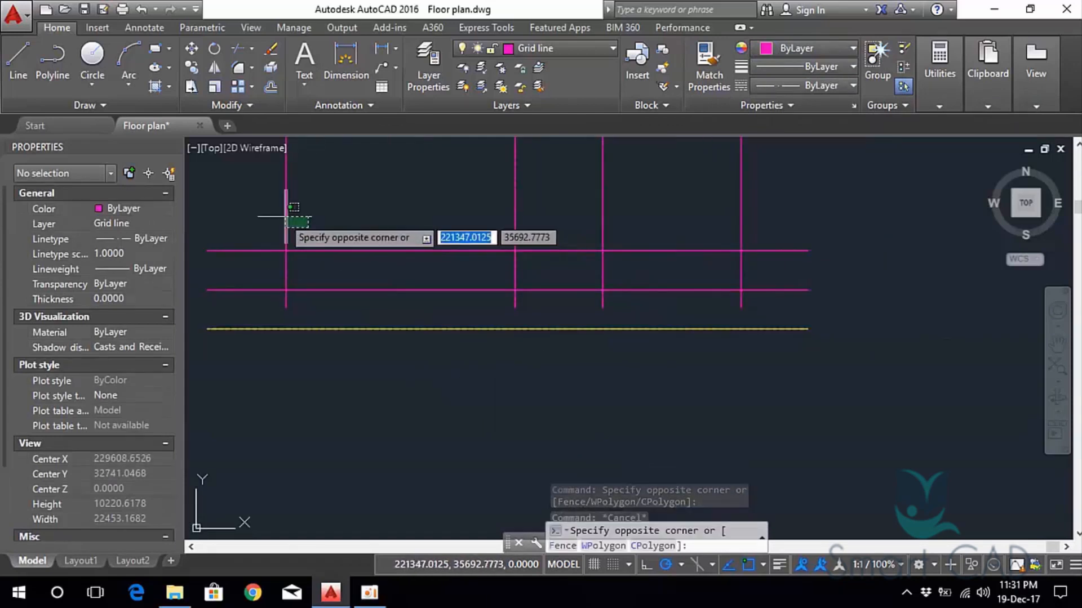
left_click(261, 208)
middle_click_drag(344, 315, 484, 284)
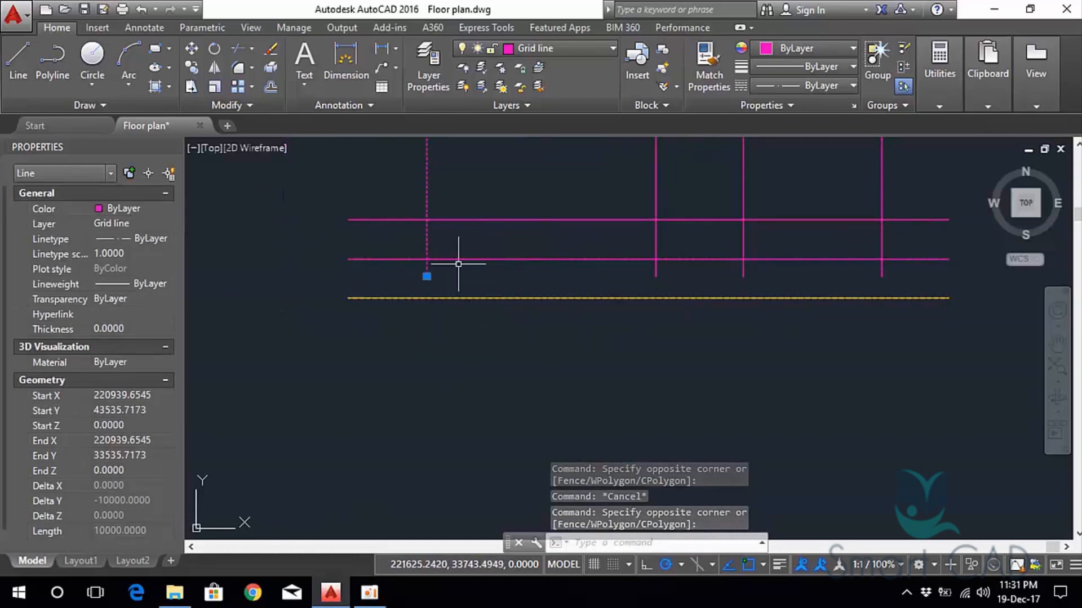
scroll(455, 263, "up", 3)
left_click(376, 295)
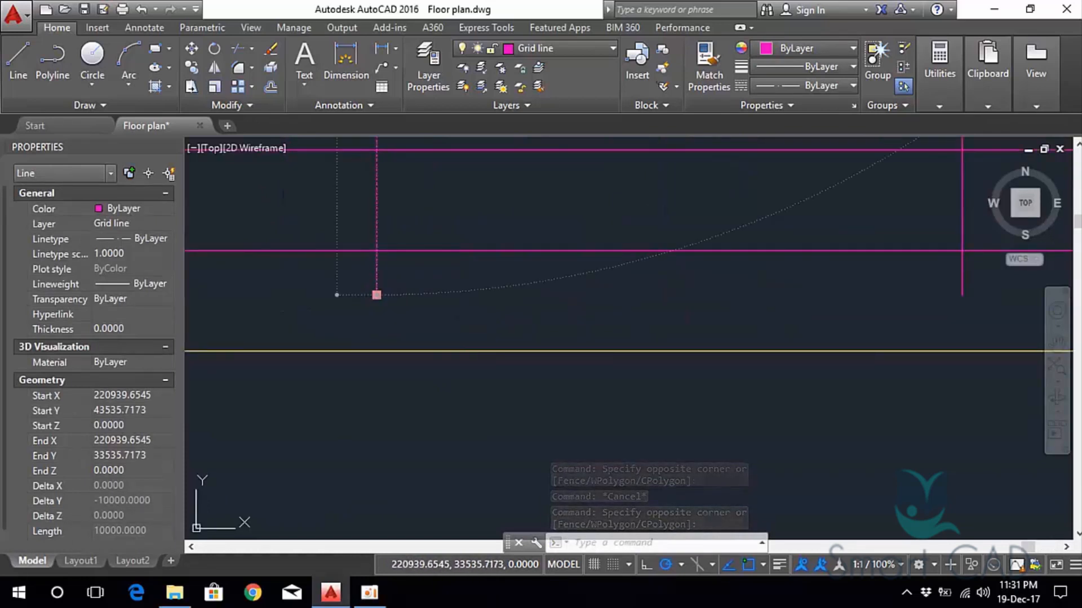
left_click(376, 350)
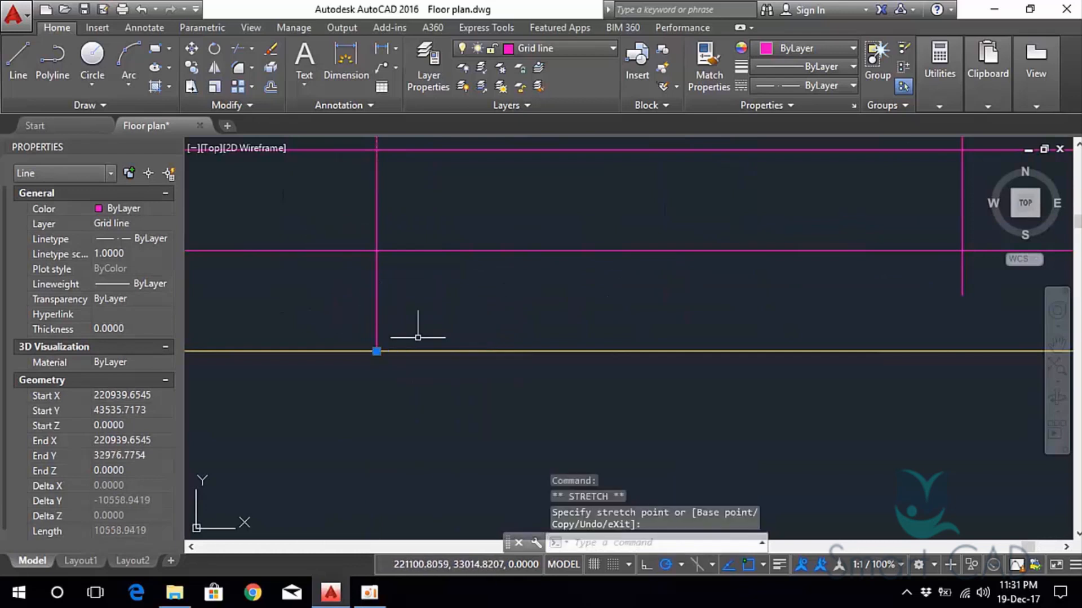
scroll(487, 304, "down", 2)
scroll(451, 321, "down", 1)
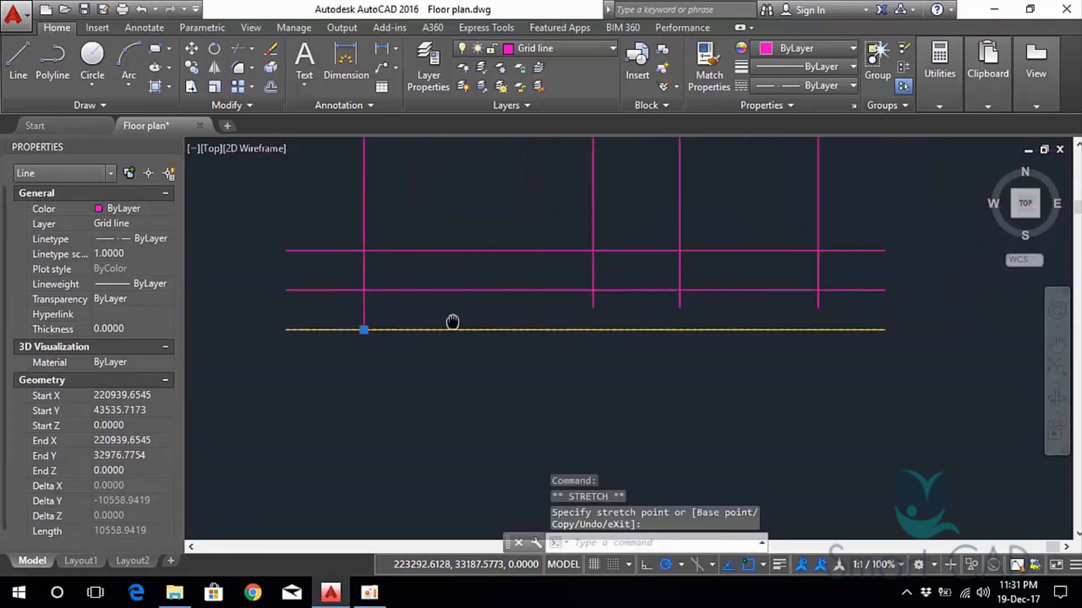
key("Escape")
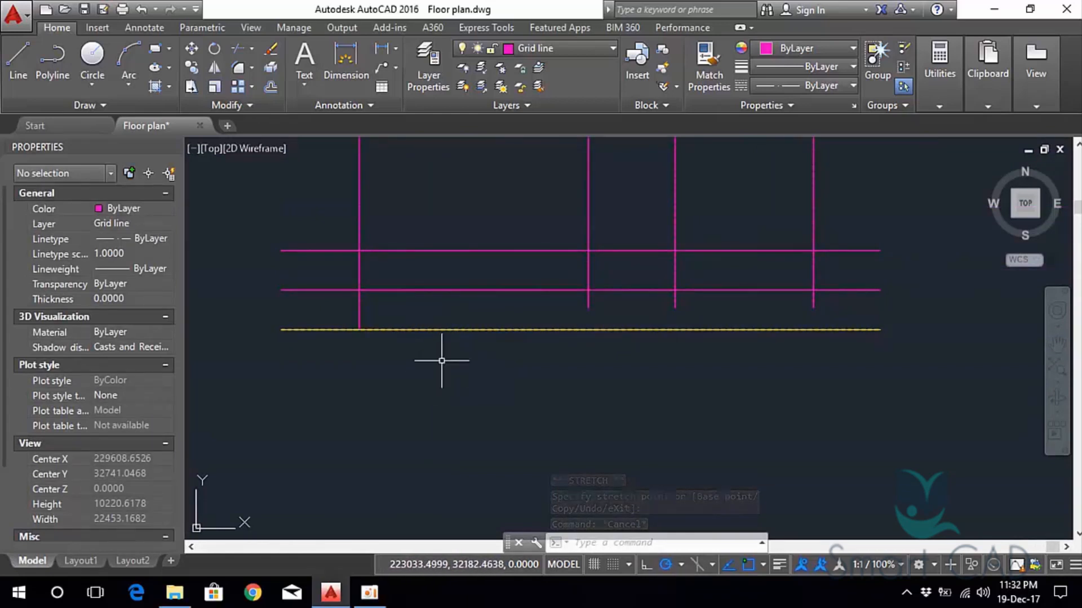
Extend the other three vertical grid lines down to the yellow helper line, using that line as the boundary edge.
middle_click_drag(636, 361, 515, 387)
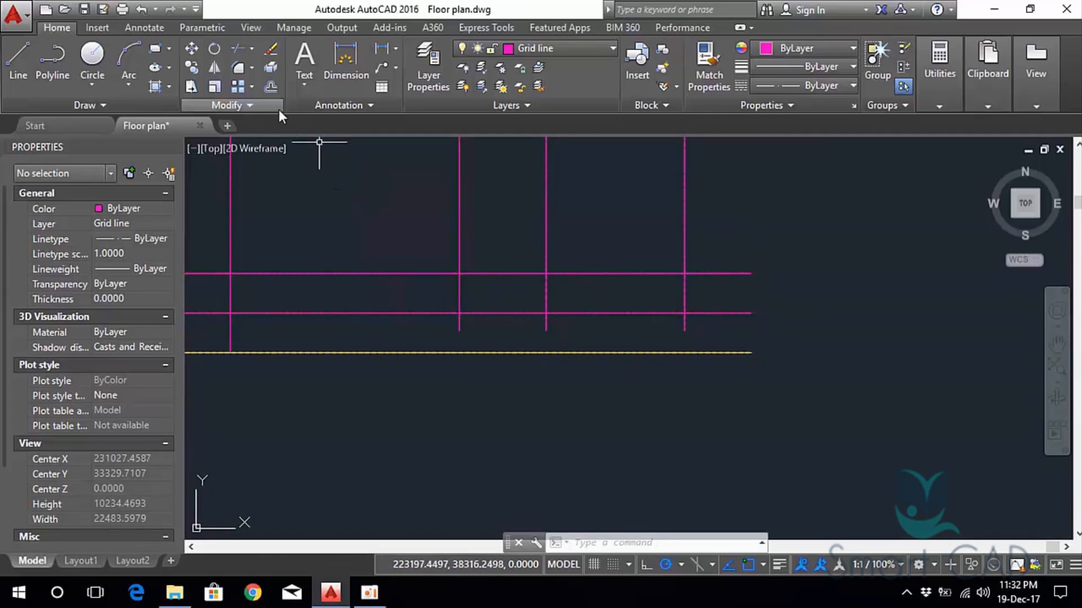
left_click(251, 49)
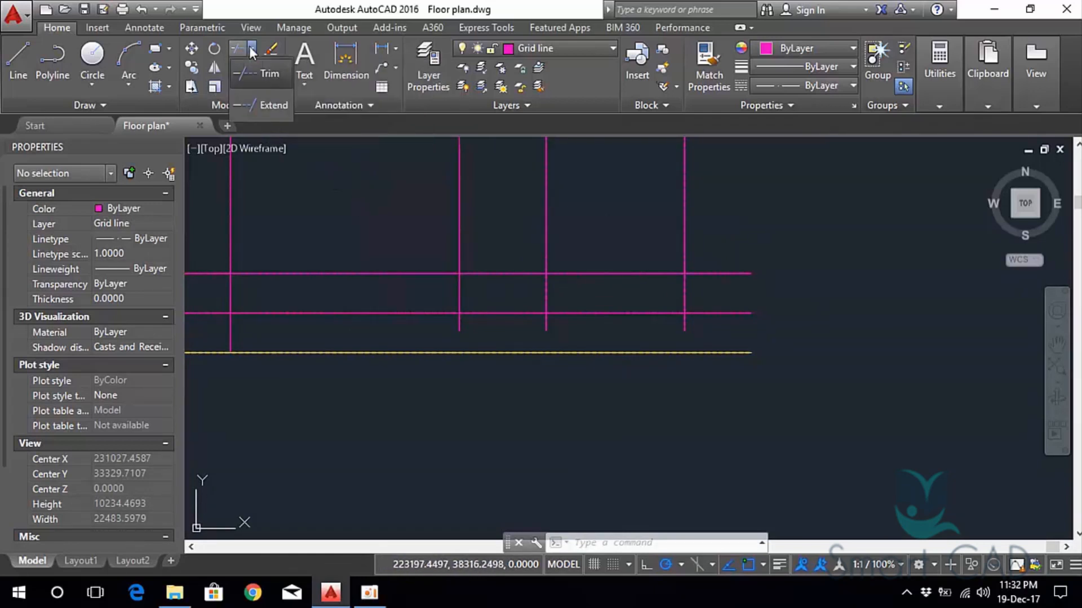
left_click(268, 107)
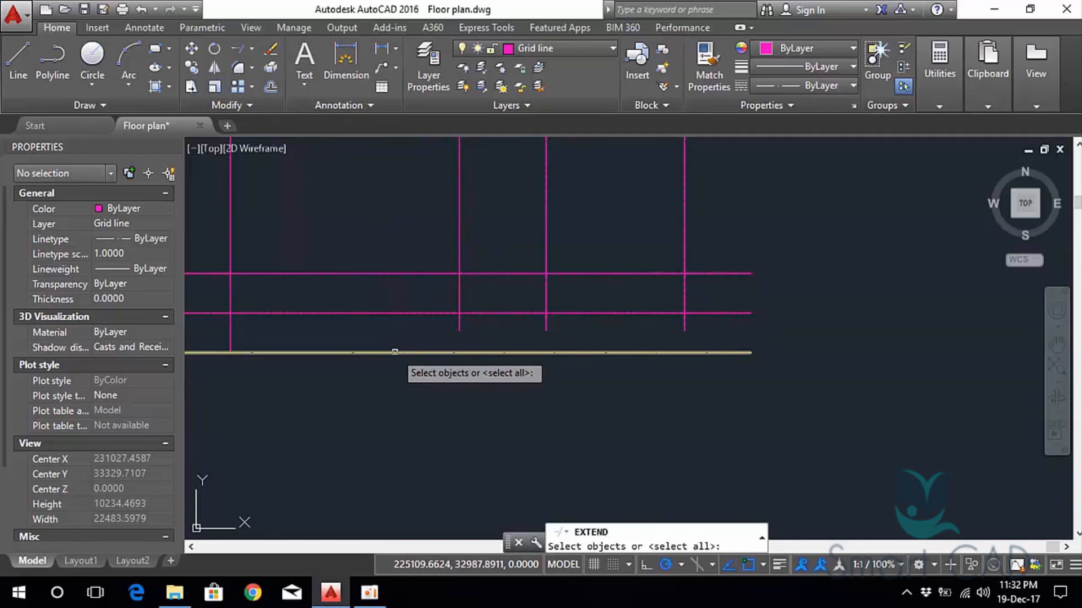
left_click(395, 352)
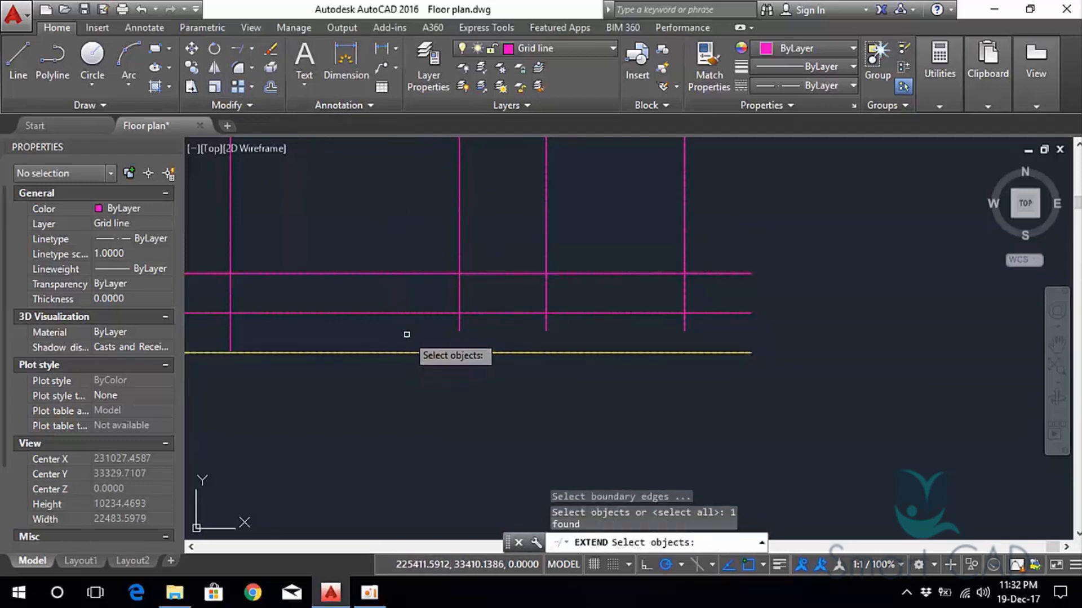
key("Return")
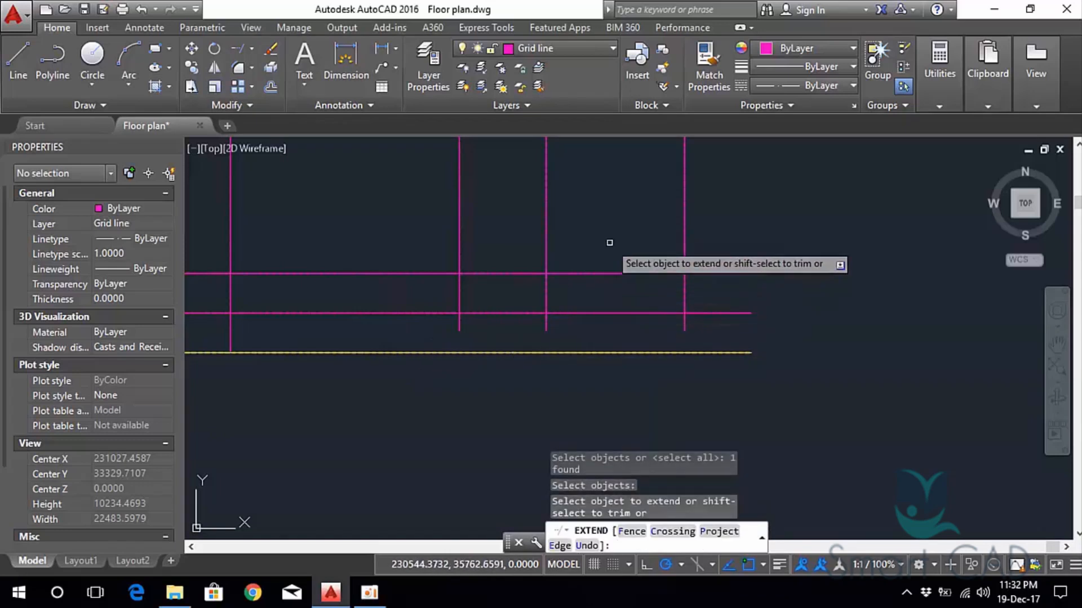
middle_click_drag(609, 241, 598, 235)
scroll(598, 235, "down", 2)
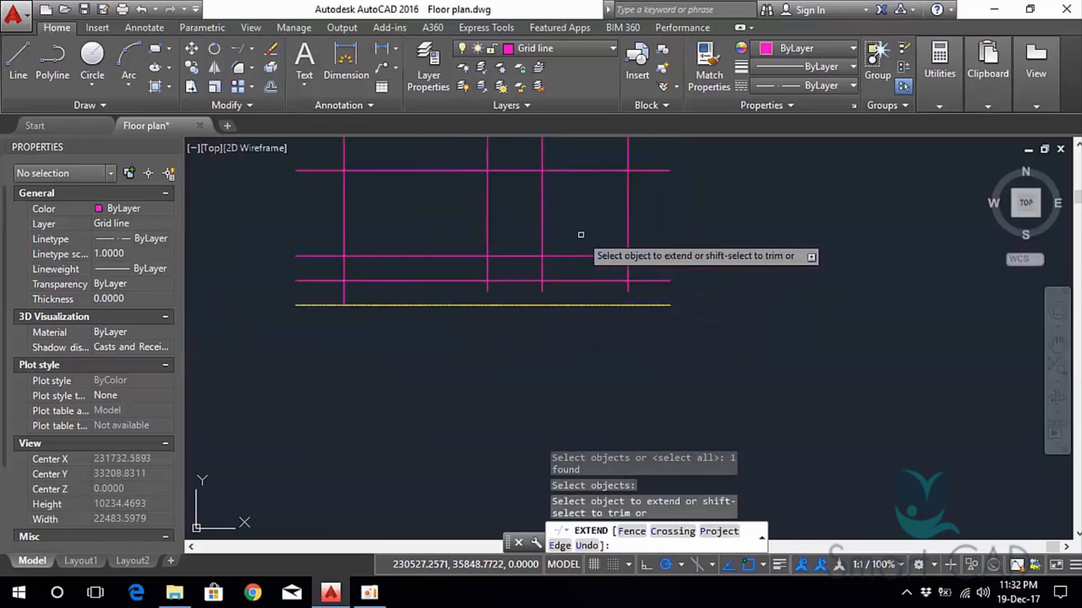
left_click(642, 232)
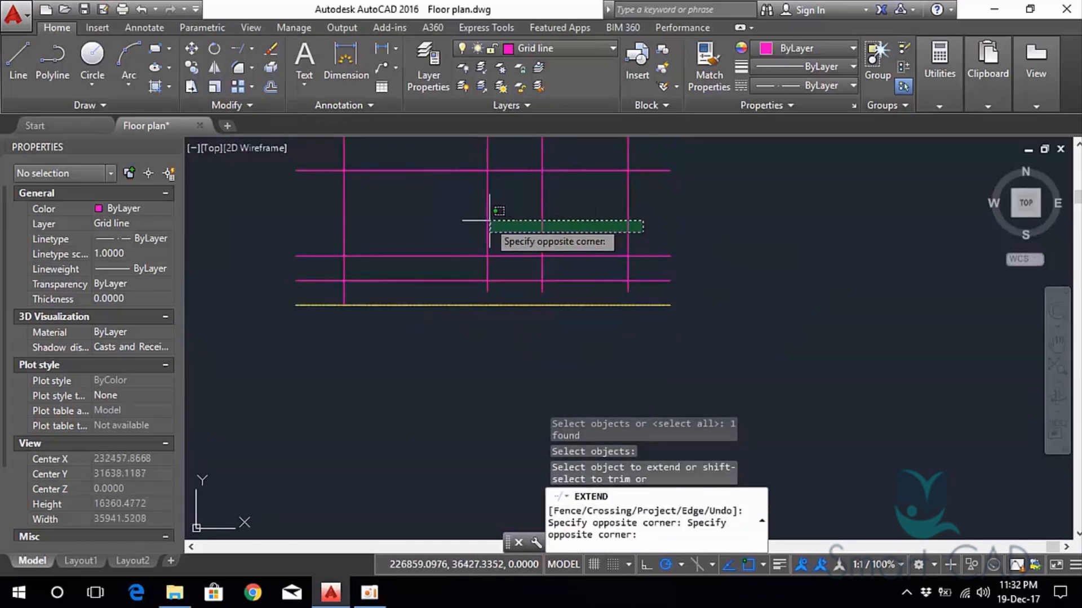
left_click(459, 219)
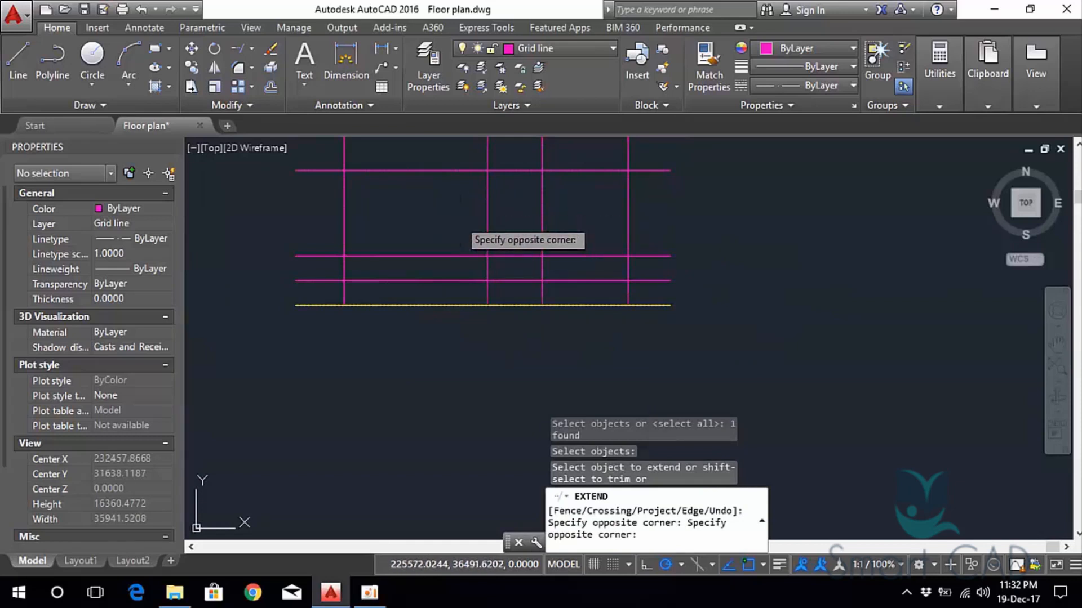
key("Escape")
Delete the yellow helper line below the grid.
left_click(447, 321)
left_click(431, 297)
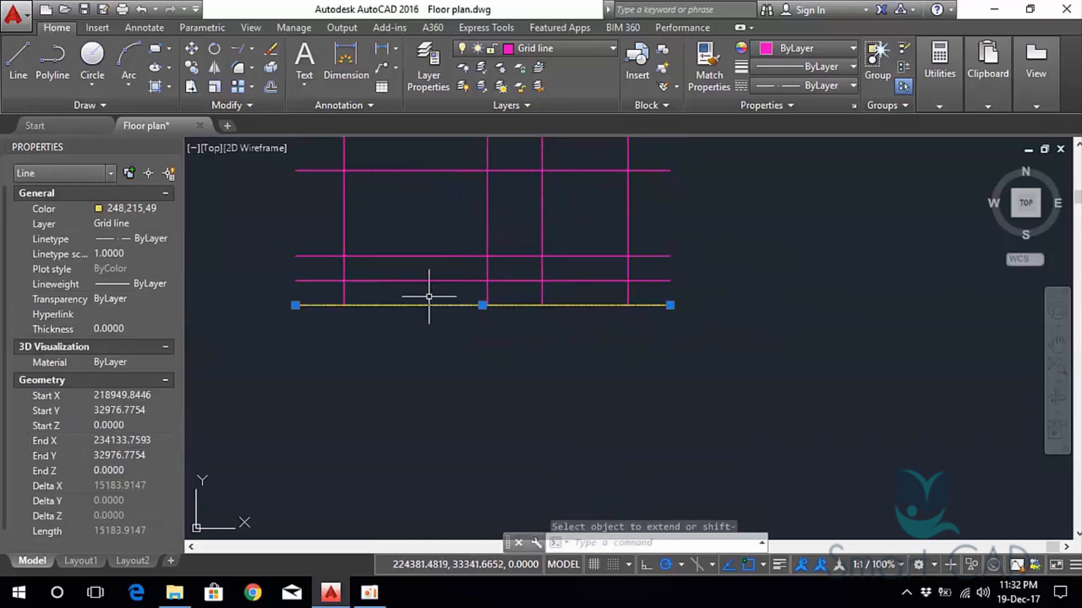
key("Delete")
Examine the complete grid of vertical and horizontal lines and the line ends extending past the outer intersections.
scroll(406, 394, "down", 2)
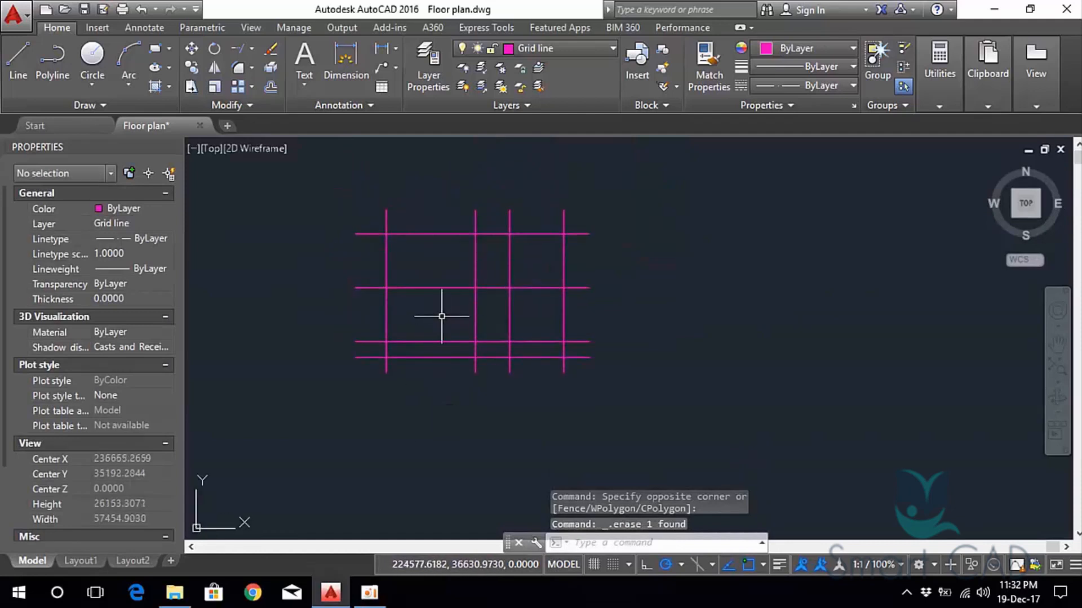
middle_click_drag(428, 311, 417, 314)
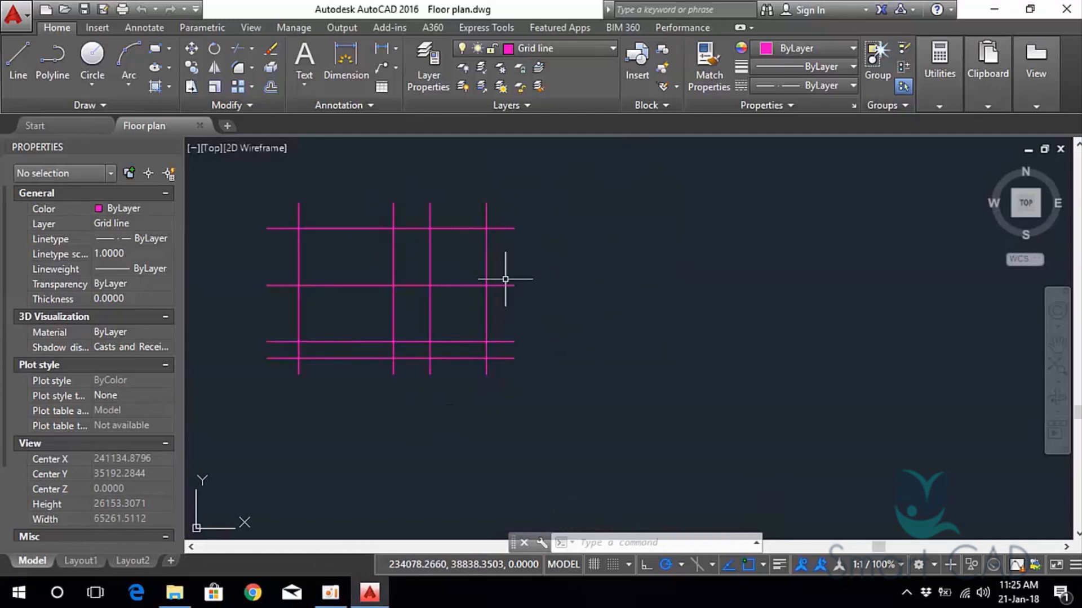
middle_click_drag(523, 294, 627, 333)
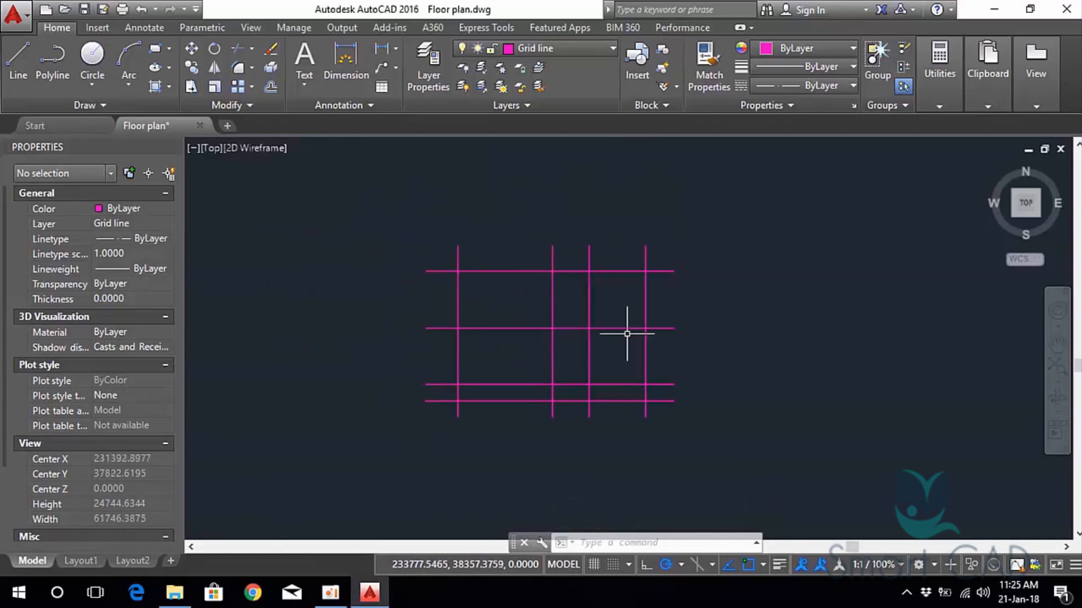
scroll(627, 334, "up", 1)
scroll(613, 347, "up", 1)
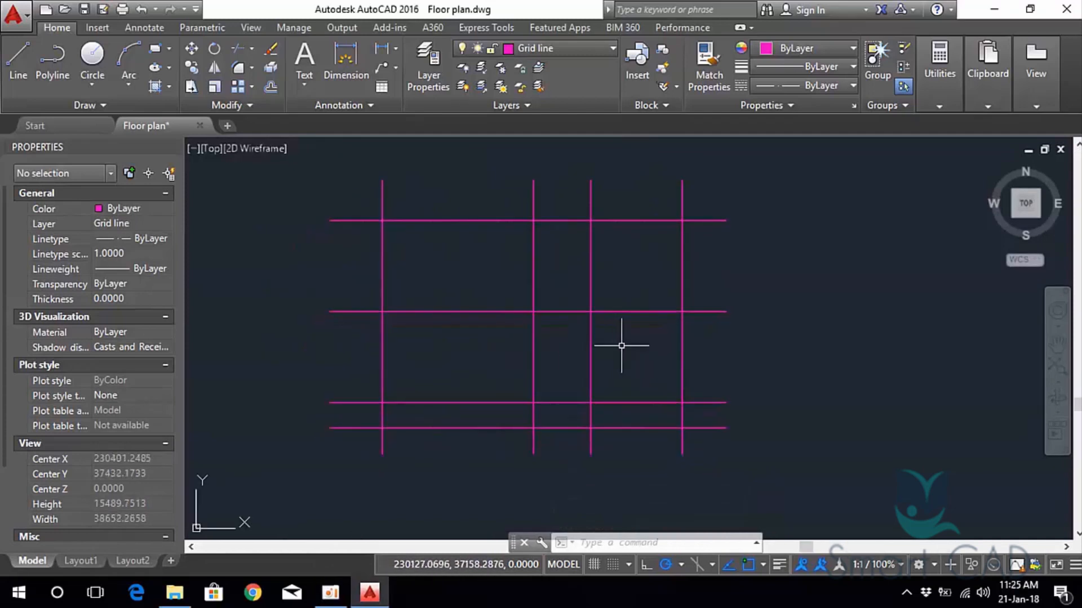
mouse_move(629, 254)
middle_mouse_down()
mouse_move(572, 268)
mouse_move(531, 263)
mouse_move(640, 284)
middle_mouse_up()
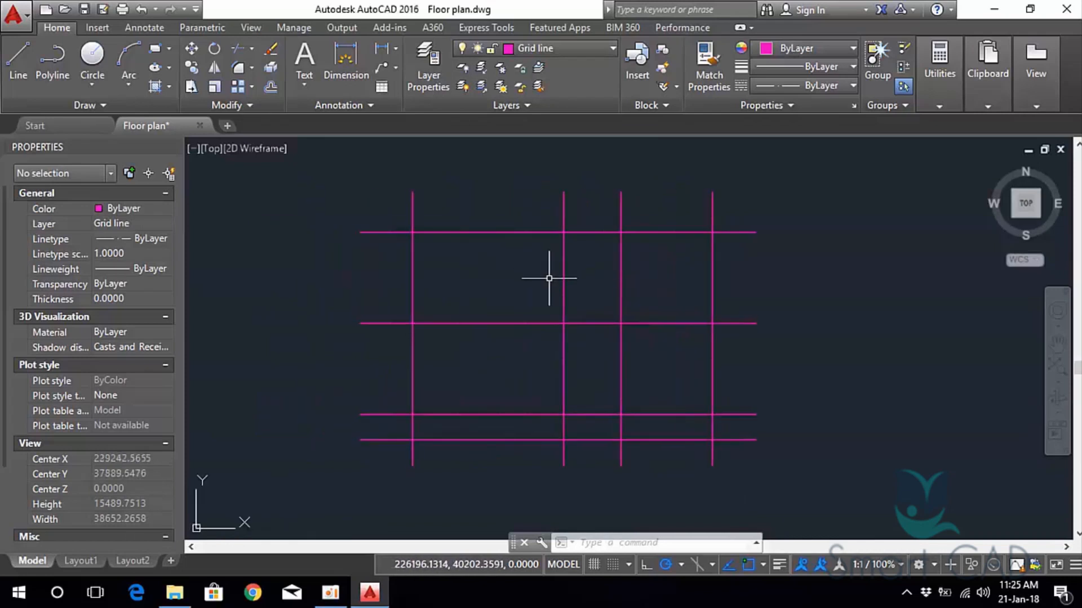
middle_click_drag(527, 297, 467, 261)
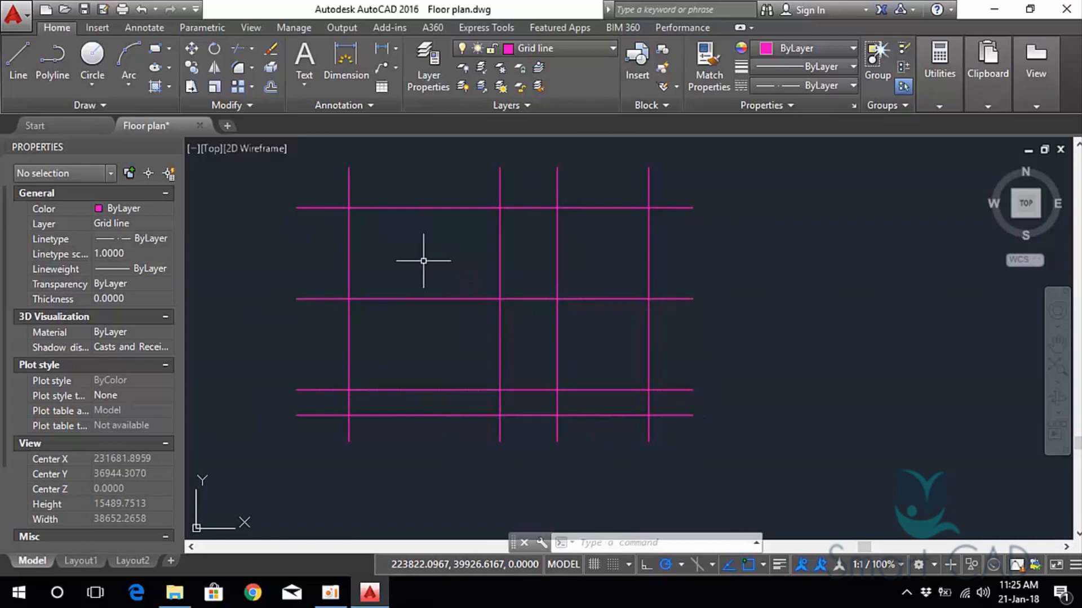
middle_click_drag(423, 261, 479, 263)
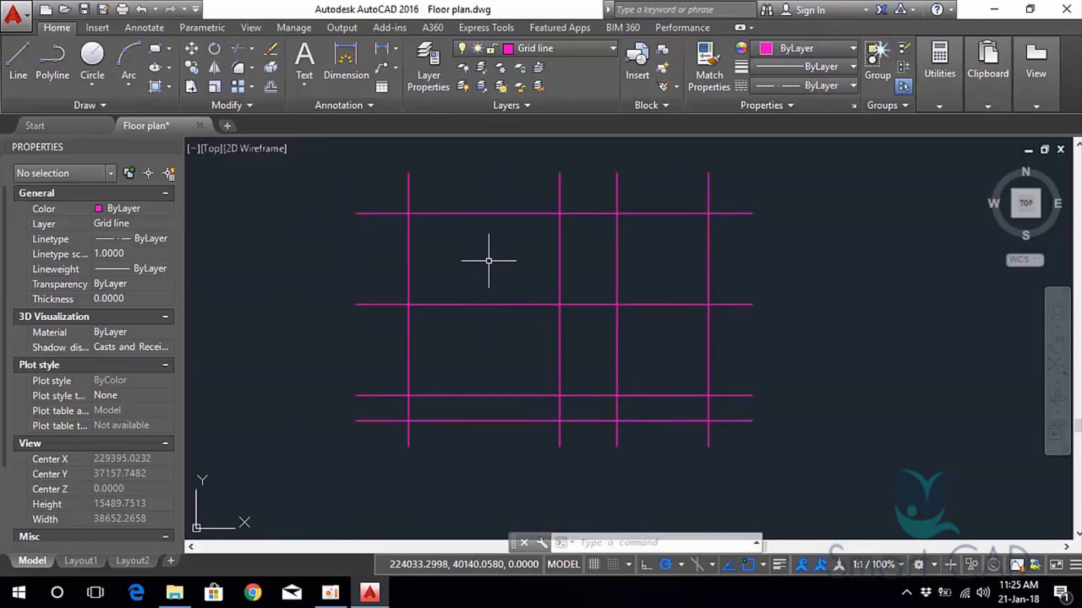
middle_click_drag(488, 261, 452, 263)
scroll(452, 263, "down", 2)
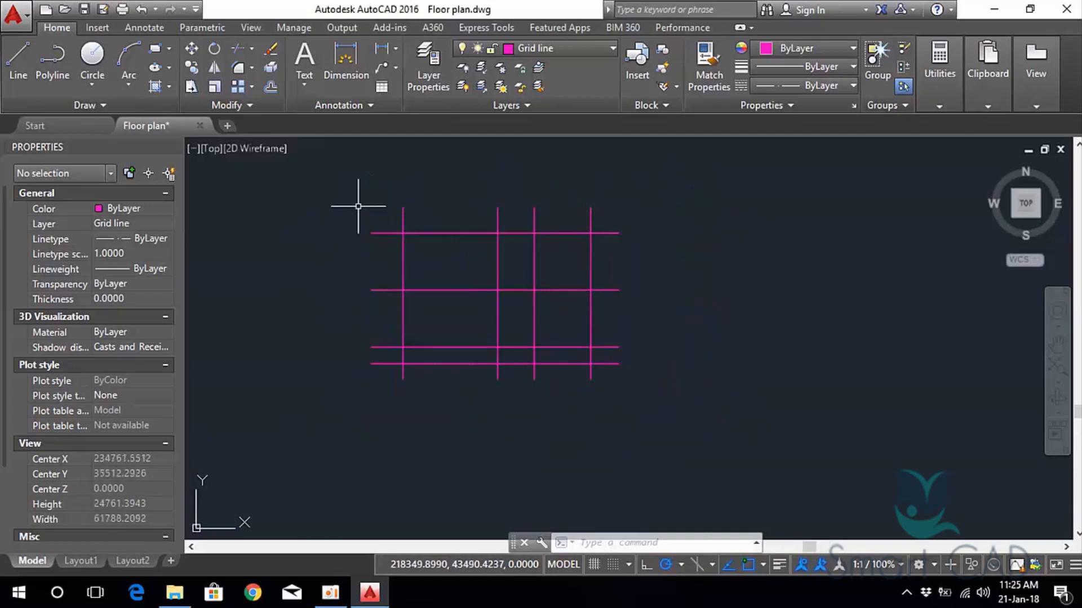
Set the linetype scale of all eight grid lines to 50.
left_click(323, 171)
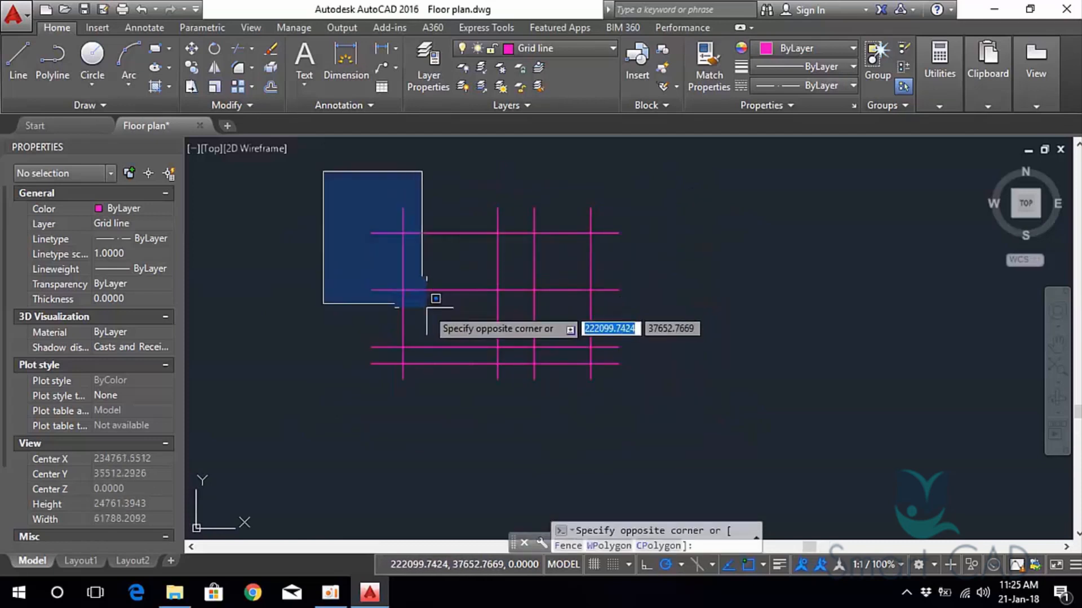
left_click(691, 427)
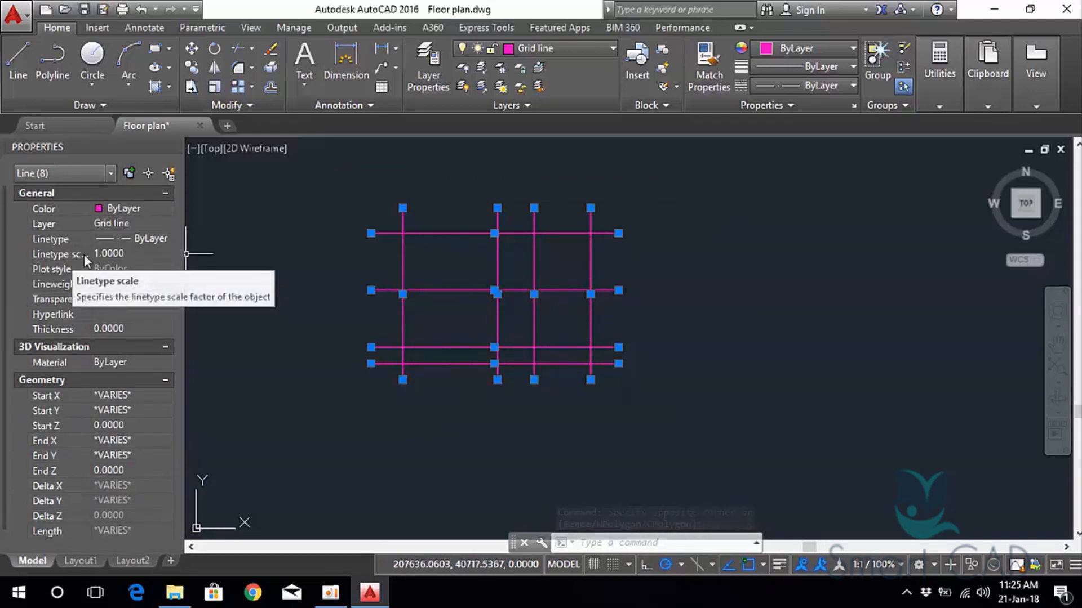
left_click(145, 255)
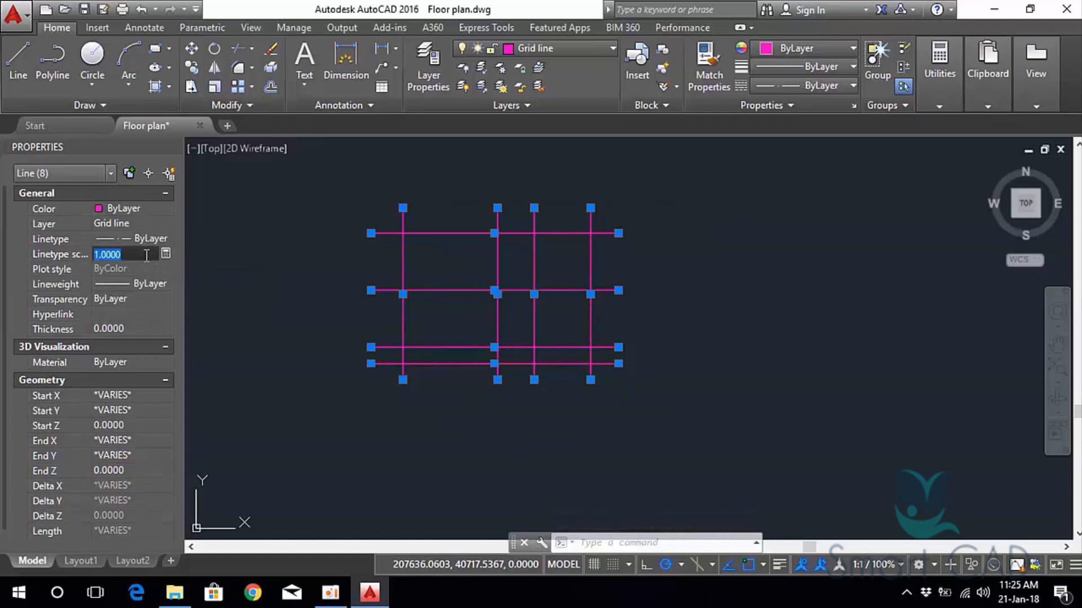
key("Return")
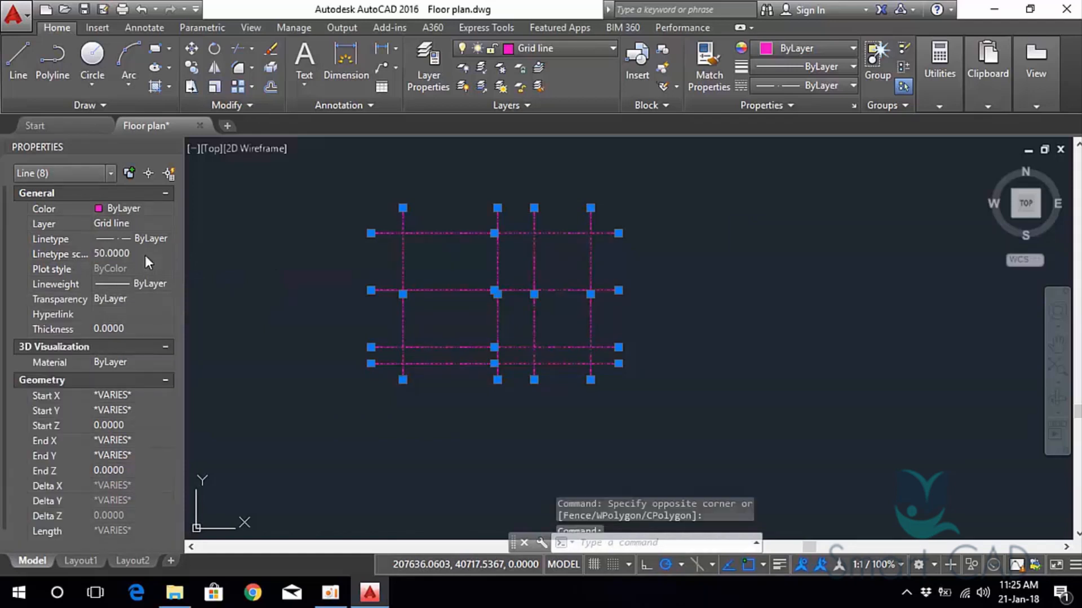
key("Escape")
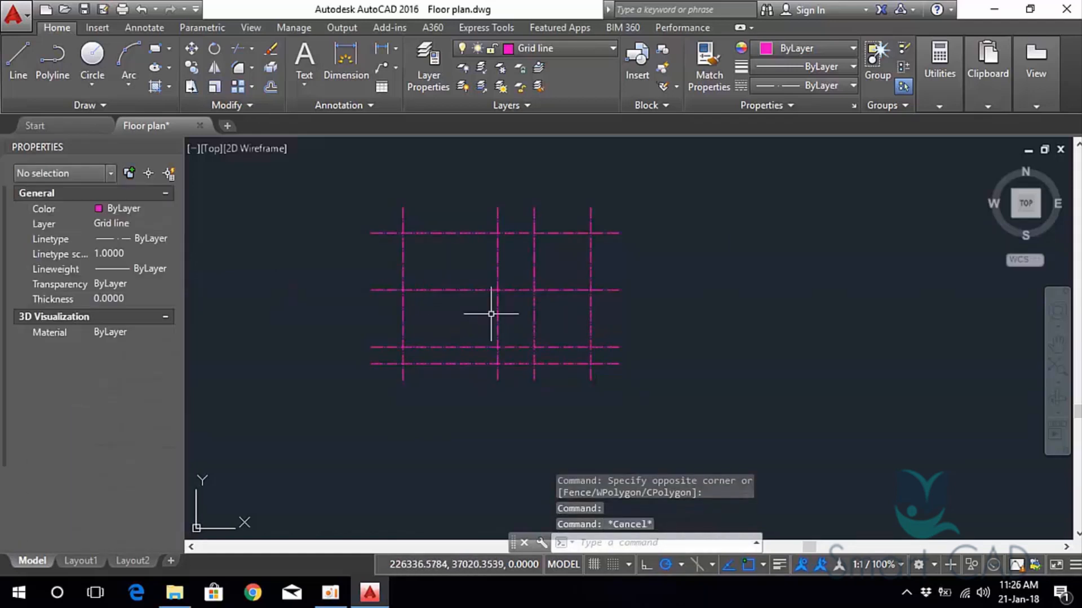
Offset the leftmost vertical grid line by 150 to both sides.
scroll(447, 298, "up", 3)
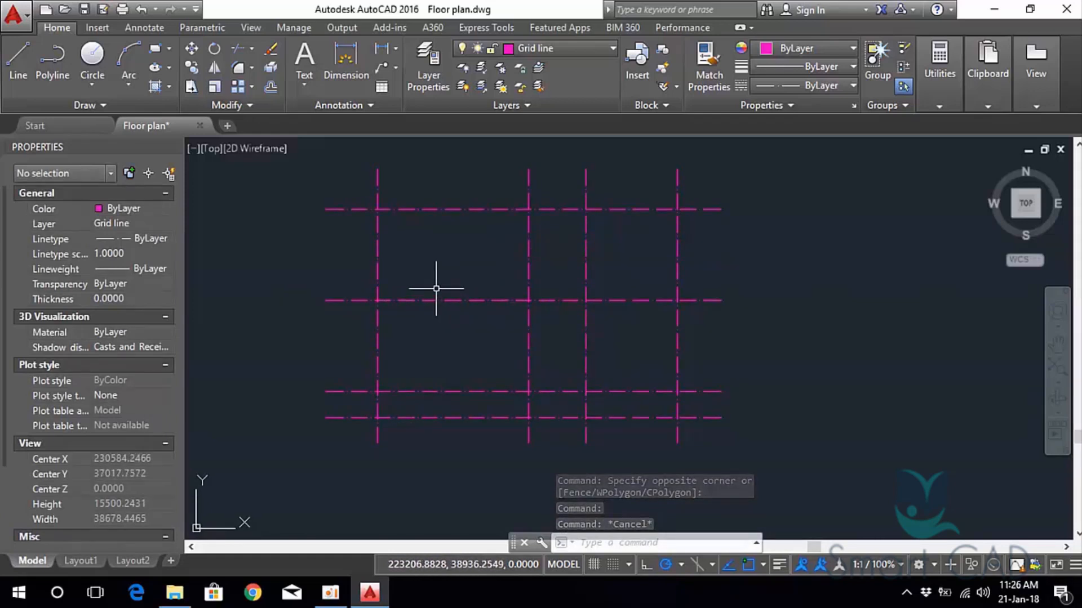
middle_click_drag(428, 260, 465, 265)
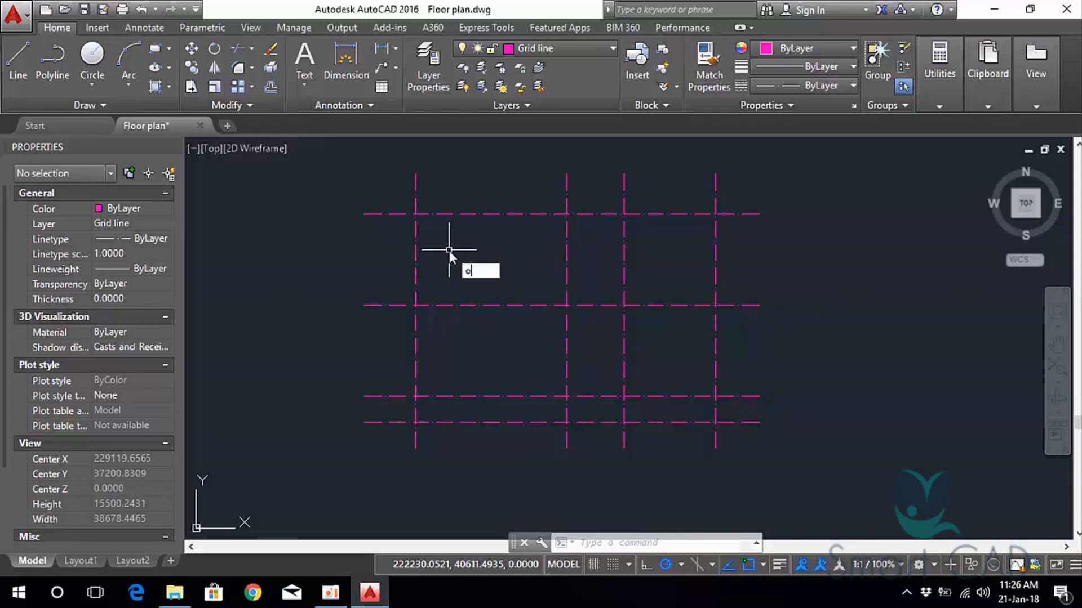
key("Return")
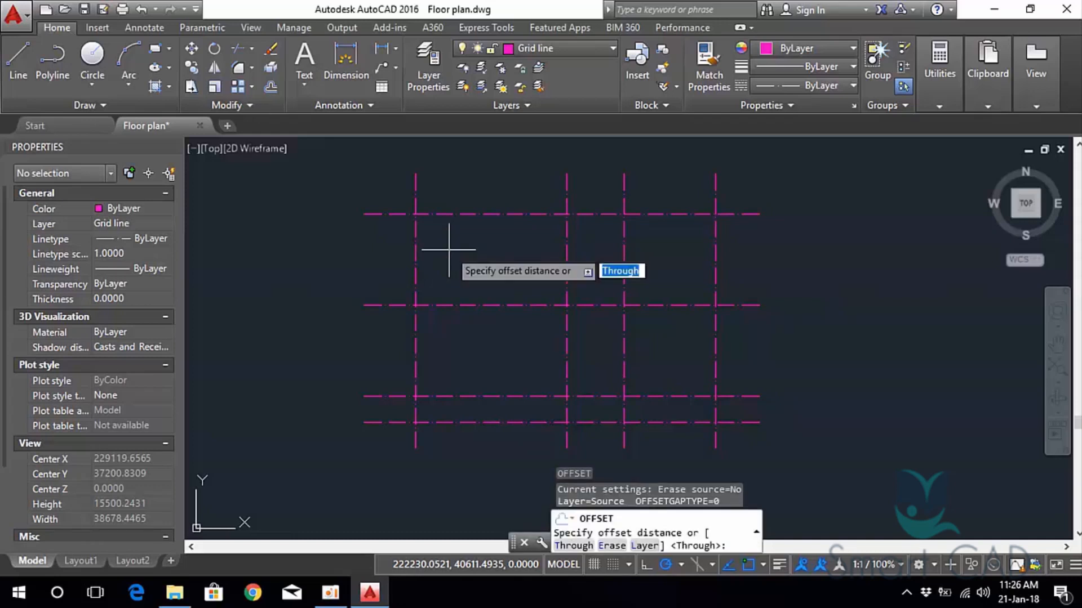
type("150")
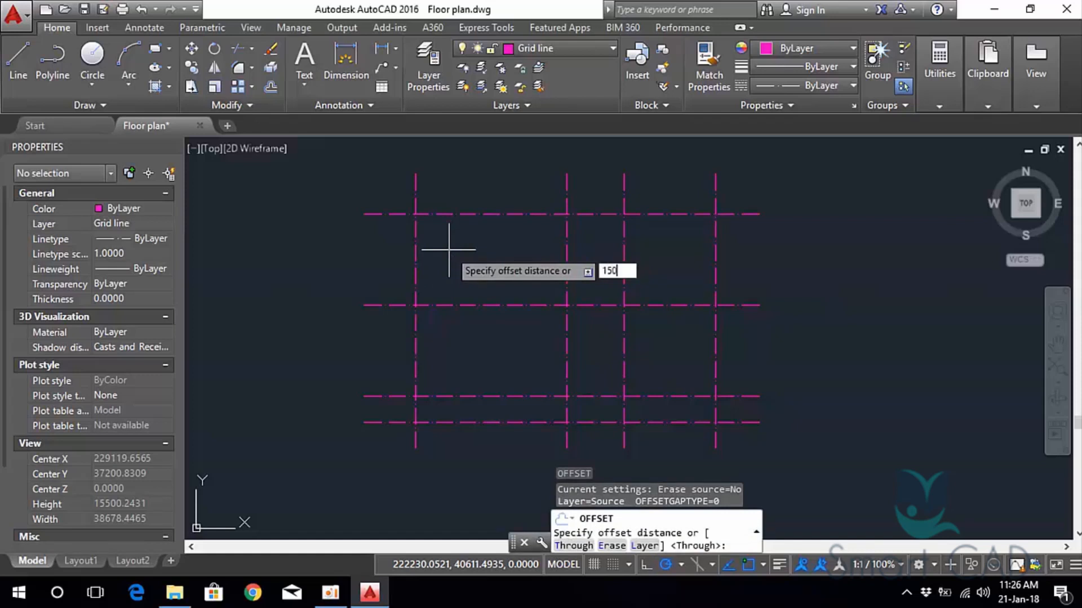
key("Return")
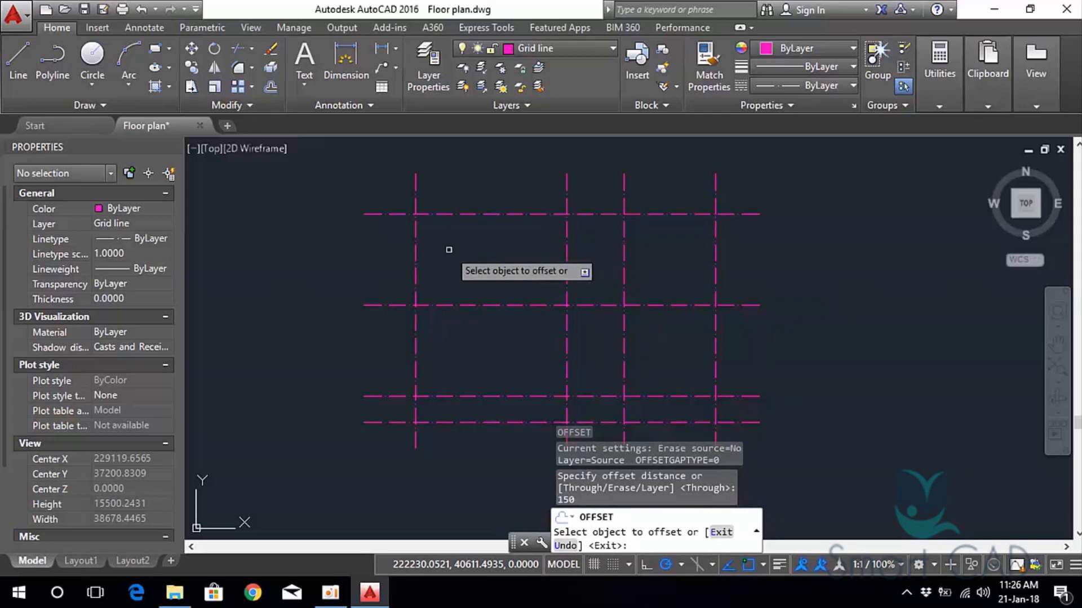
left_click(414, 246)
left_click(401, 246)
left_click(414, 247)
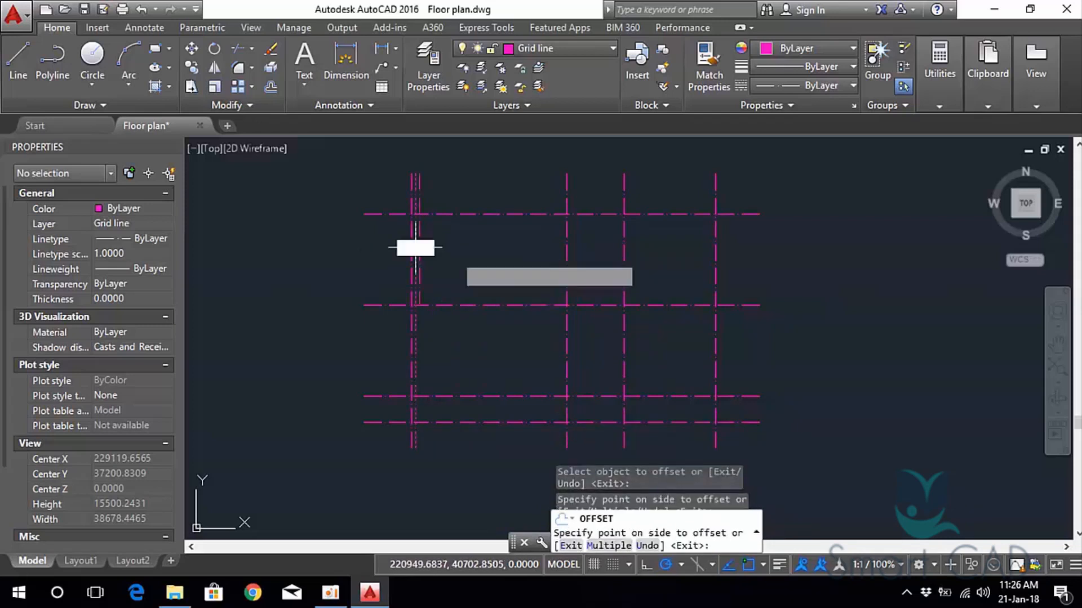
left_click(445, 228)
Offset the topmost horizontal grid line by 150 both upward and downward.
left_click(469, 213)
left_click(470, 209)
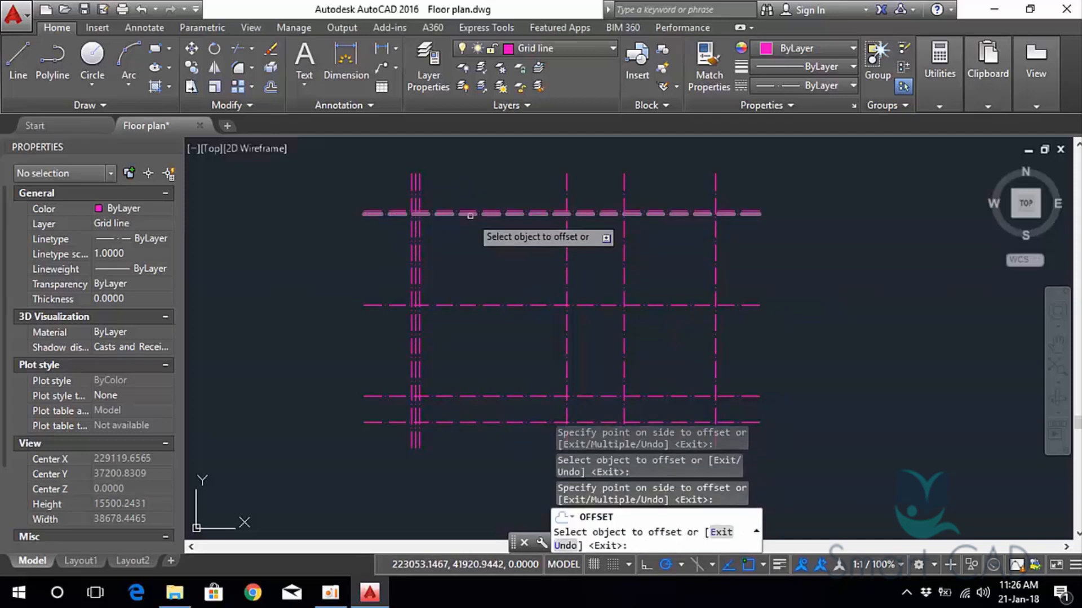
left_click(471, 217)
left_click(473, 237)
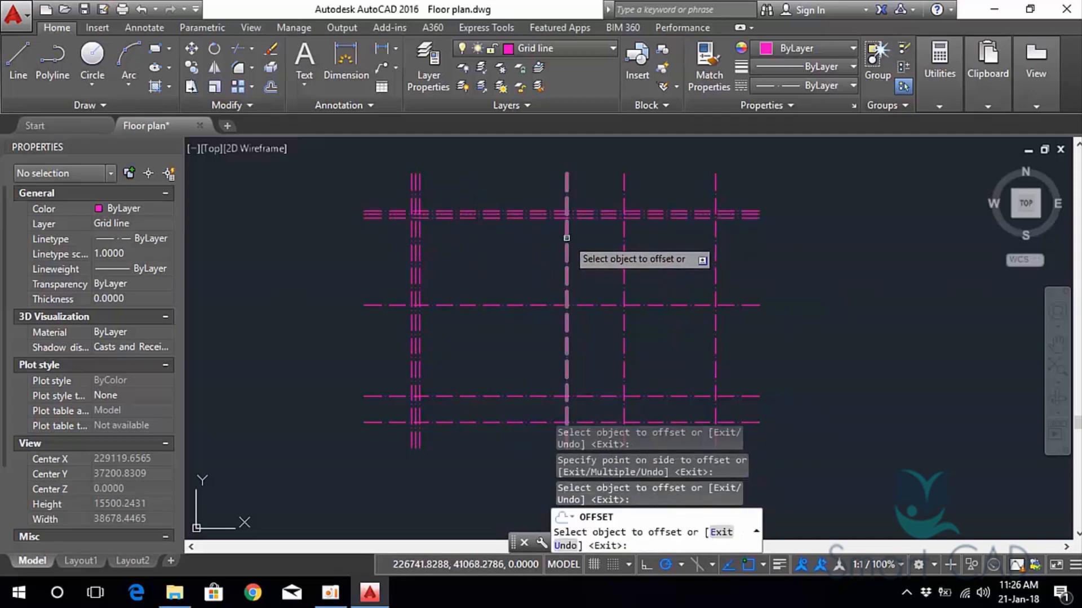
Offset the two middle vertical grid lines by 150 to both sides.
left_click(566, 238)
left_click(563, 237)
left_click(566, 229)
left_click(589, 232)
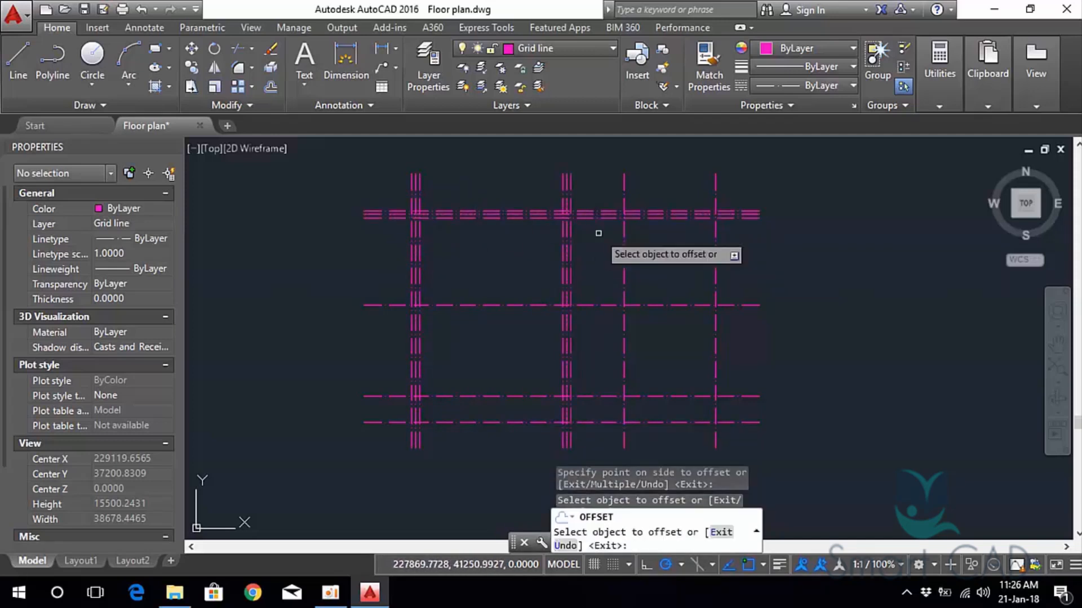
left_click(623, 228)
left_click(606, 229)
left_click(607, 229)
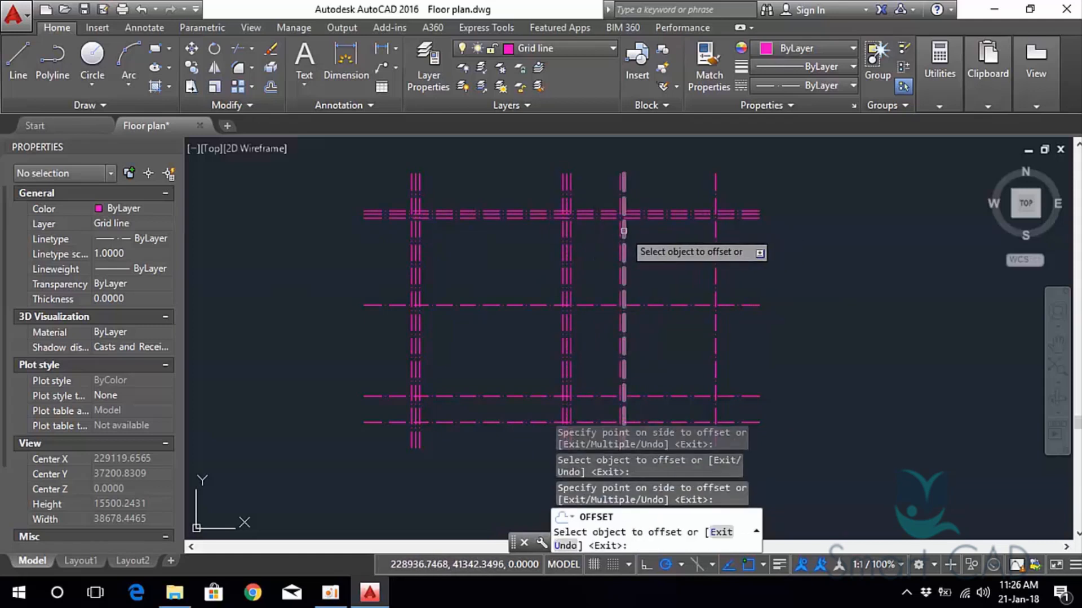
left_click(624, 230)
left_click(732, 229)
Offset the rightmost vertical grid line by 150 to both sides.
left_click(714, 231)
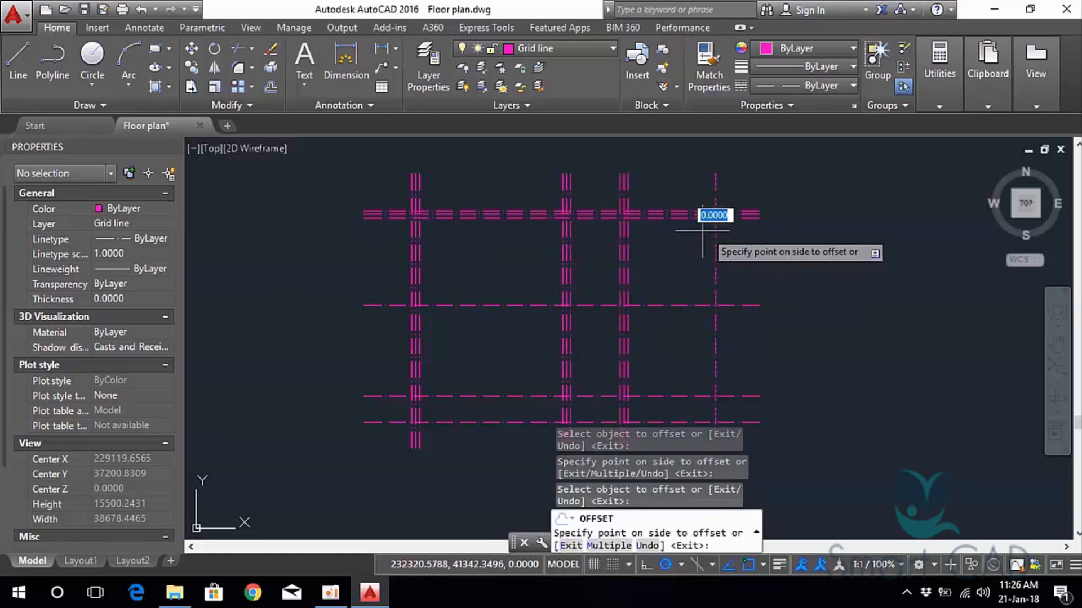
left_click(706, 233)
left_click(716, 225)
left_click(746, 237)
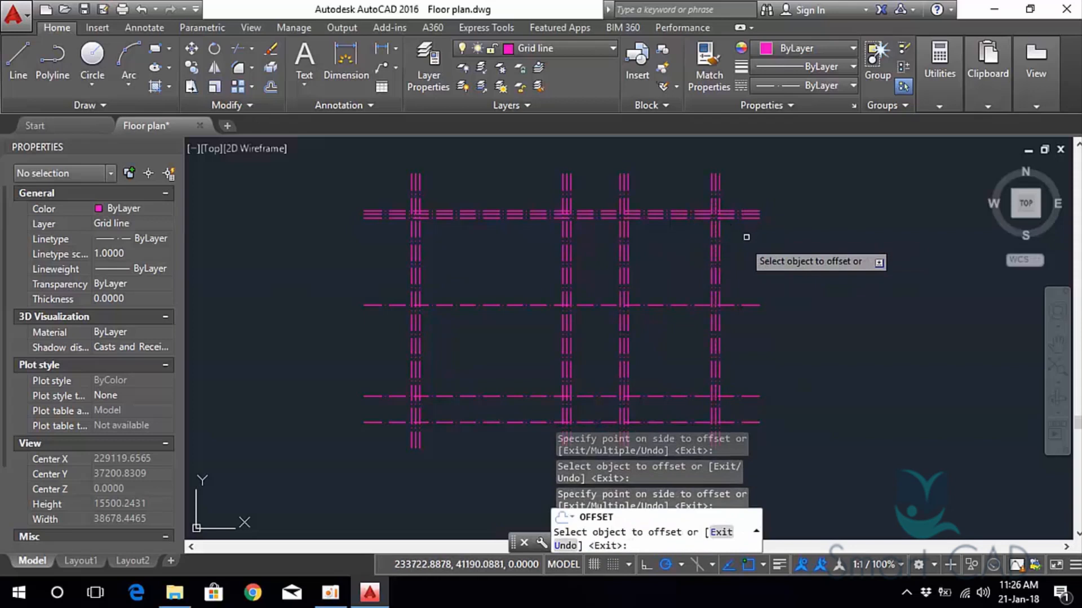
Offset the second horizontal grid line from the top by 150 both upward and downward.
left_click(679, 304)
left_click(680, 301)
left_click(676, 305)
left_click(679, 321)
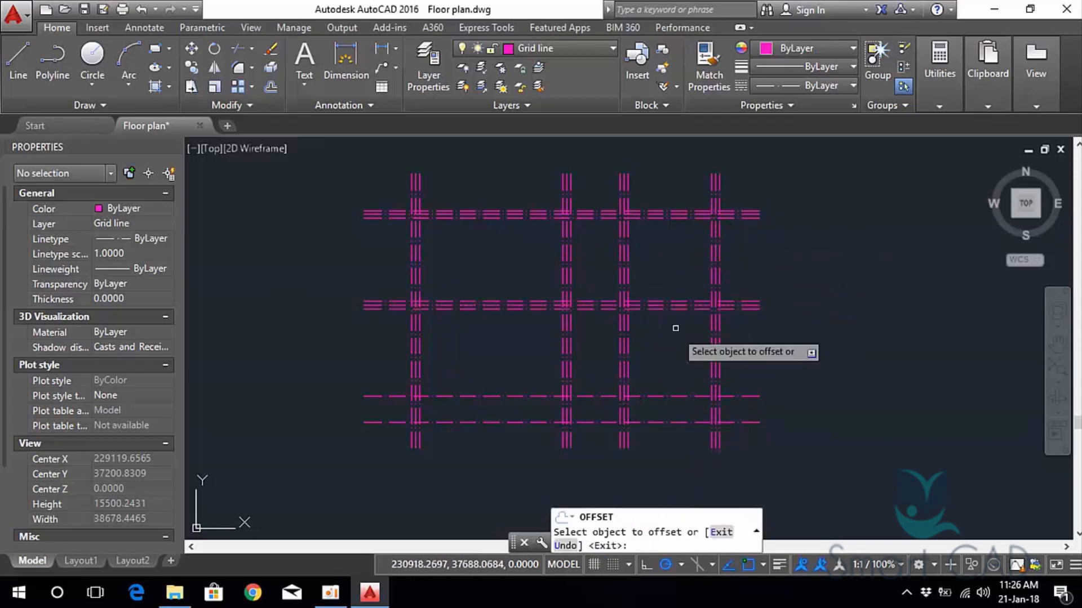
Offset the two lowest horizontal grid lines by 150 above and below, and finish the Offset command.
left_click(672, 395)
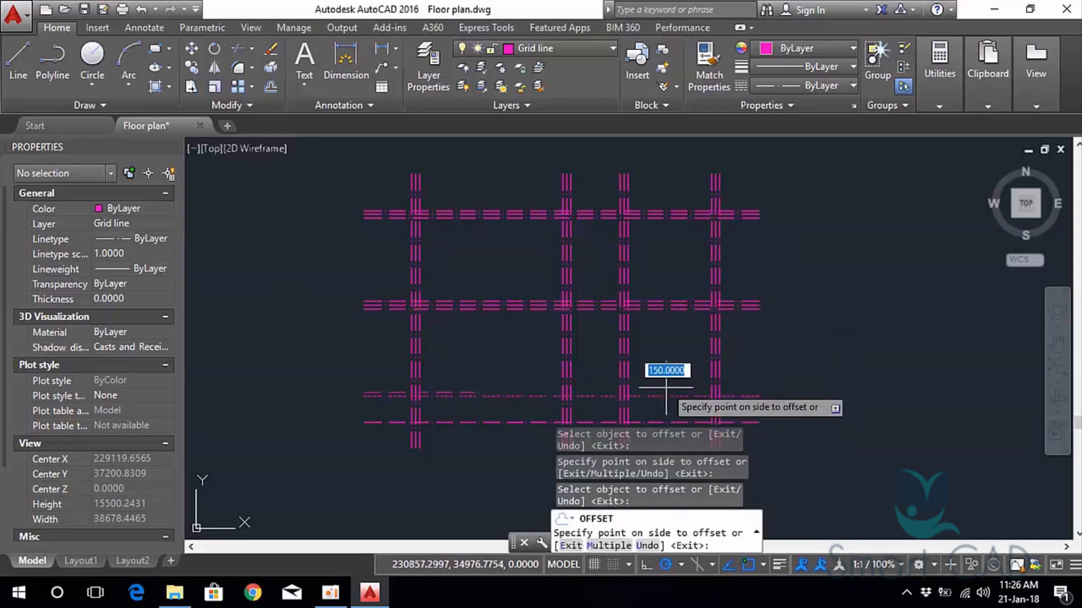
middle_click_drag(669, 362, 613, 242)
left_click(613, 243)
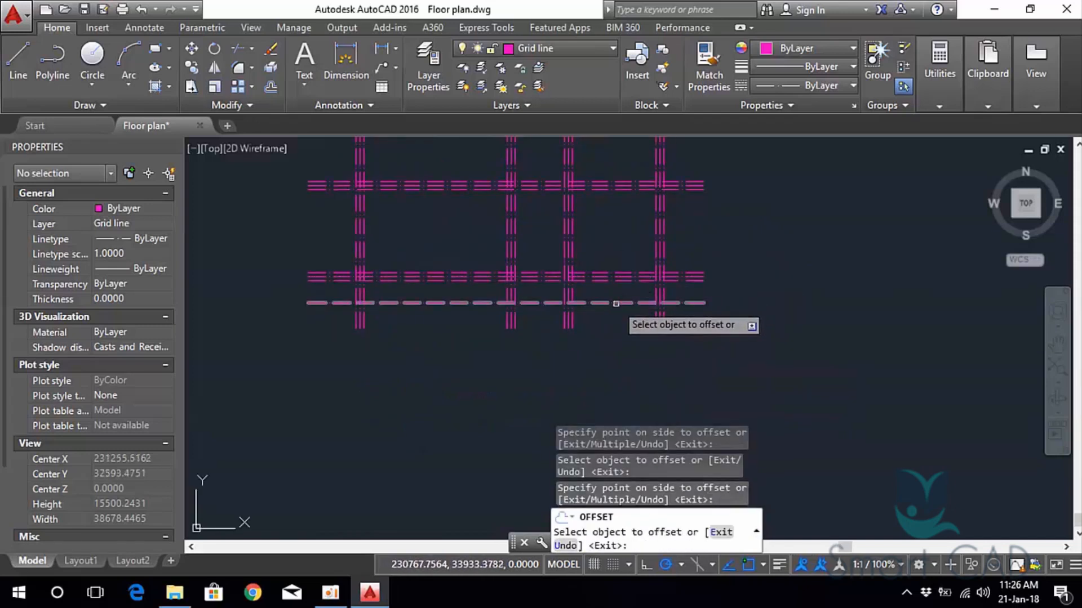
left_click(616, 303)
left_click(614, 287)
left_click(614, 301)
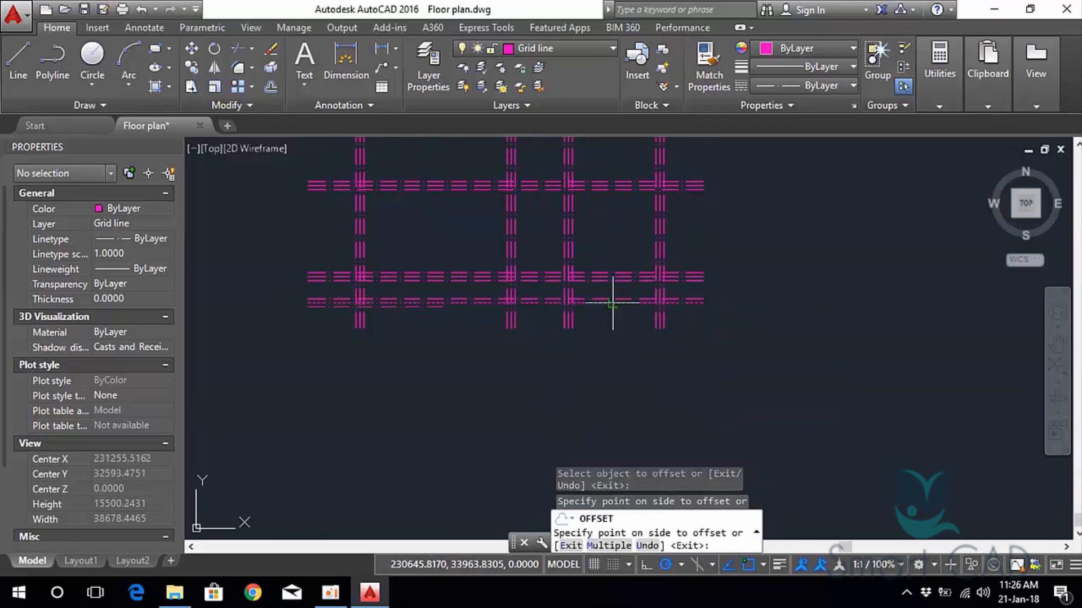
left_click(589, 316)
middle_click_drag(420, 227, 517, 319)
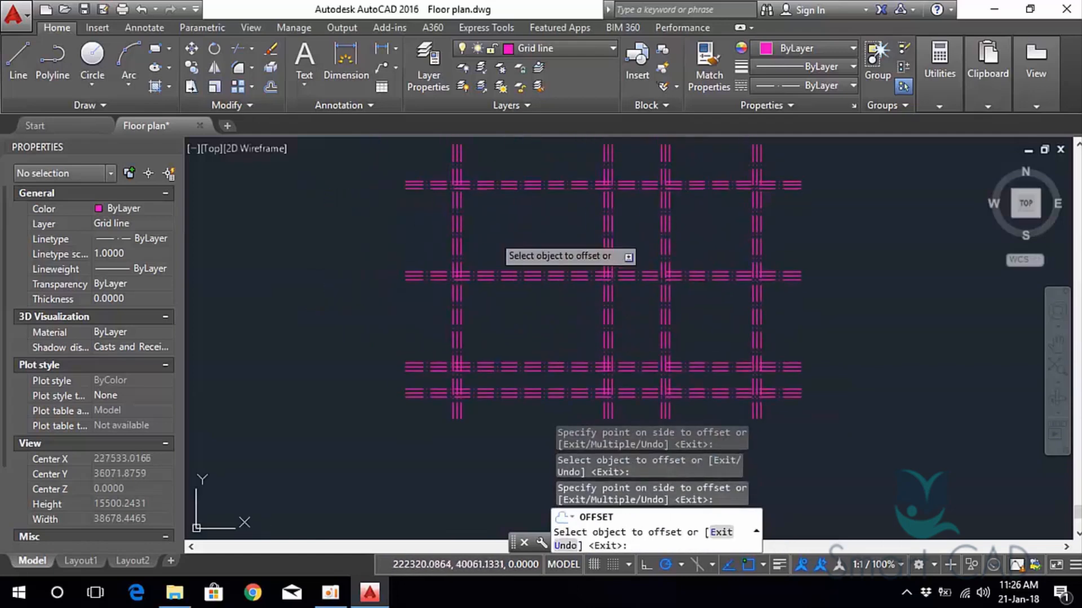
key("Escape")
Move the offset lines on both sides of the leftmost vertical and topmost horizontal grid lines to the Walls layer.
scroll(495, 257, "up", 4)
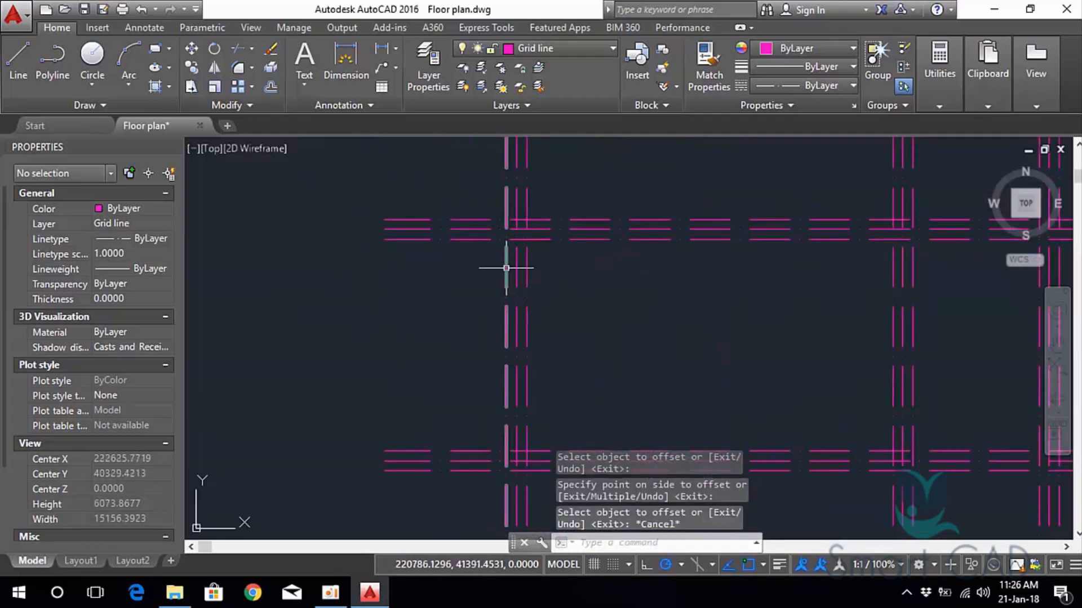
left_click(505, 265)
left_click(527, 262)
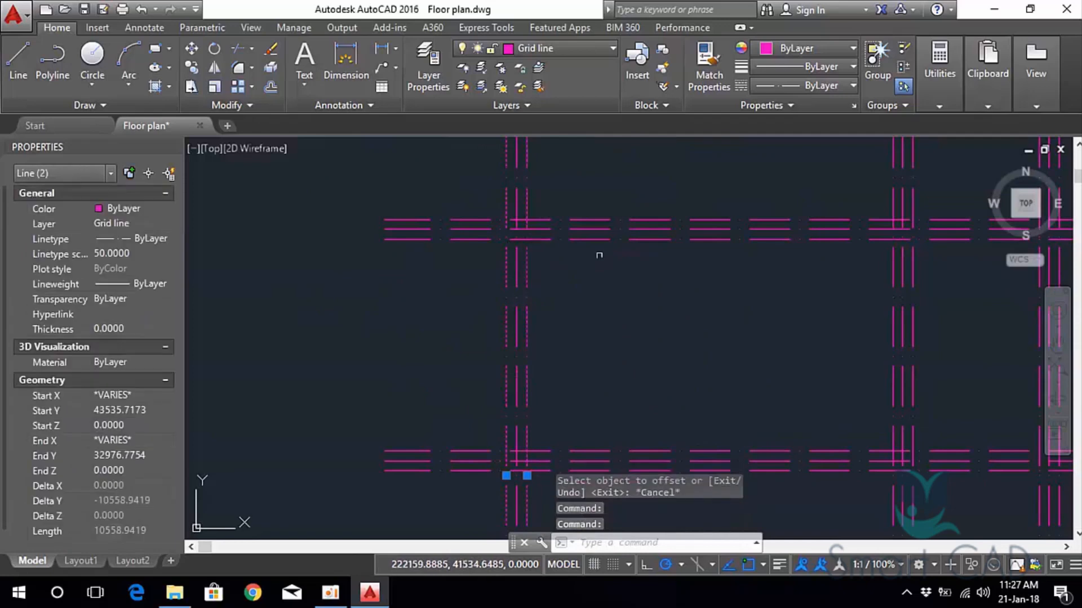
left_click(598, 240)
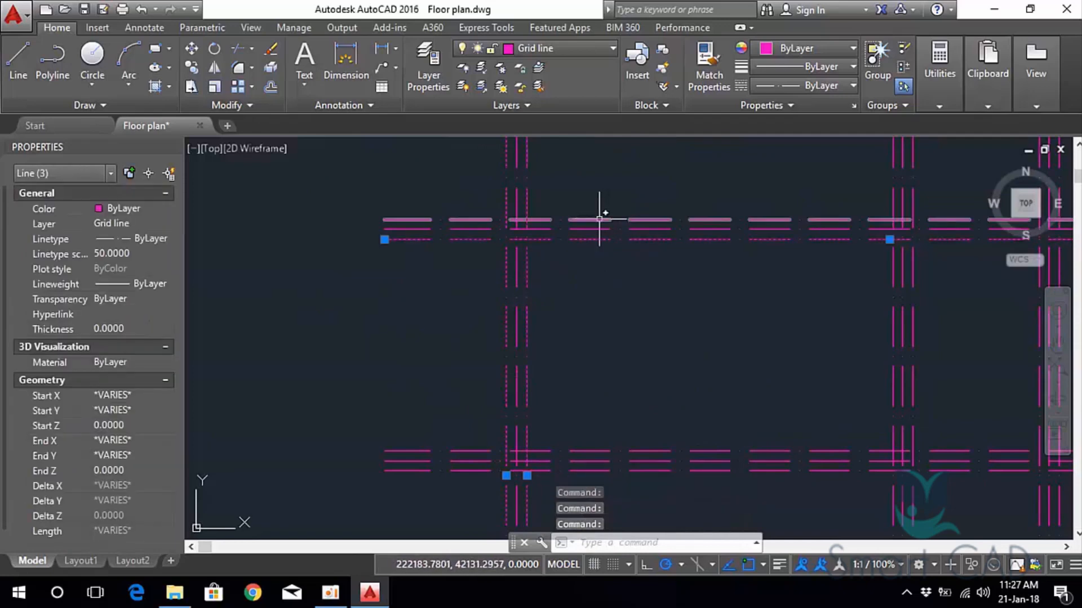
left_click(599, 219)
scroll(565, 270, "down", 4)
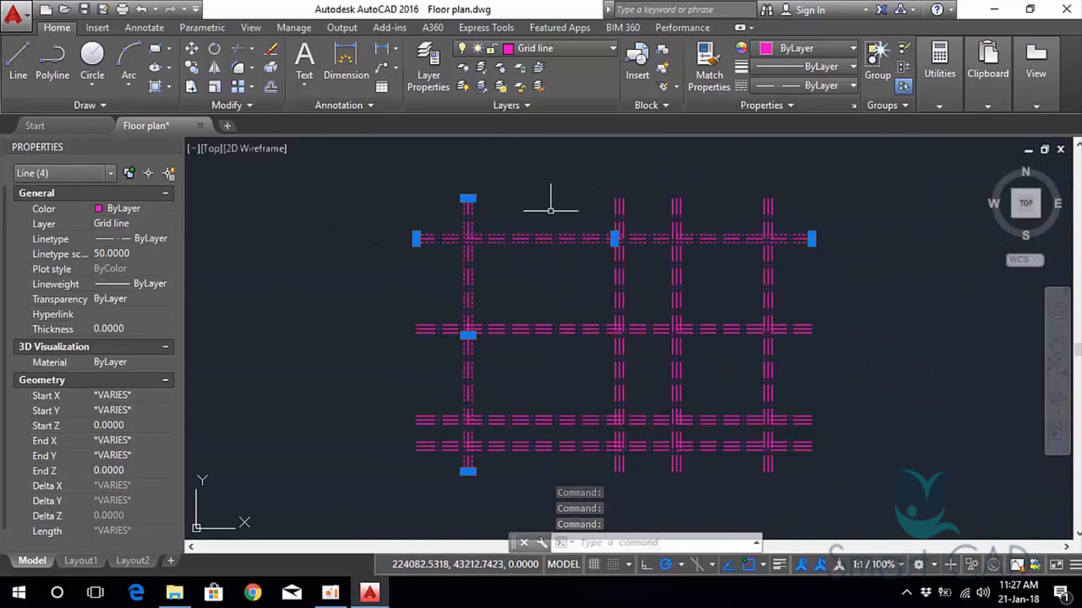
left_click(580, 49)
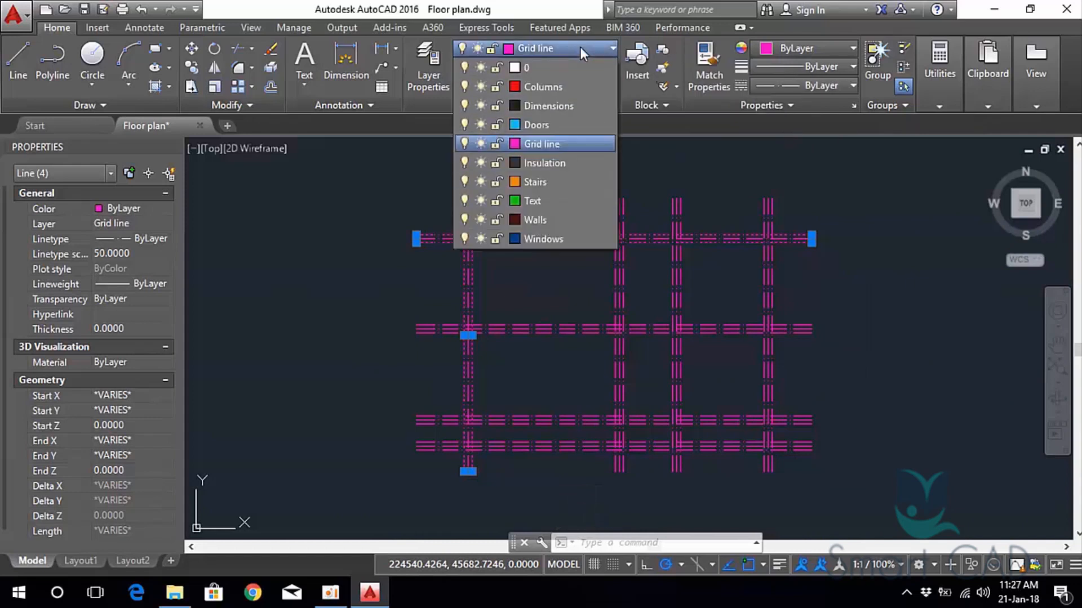
left_click(544, 221)
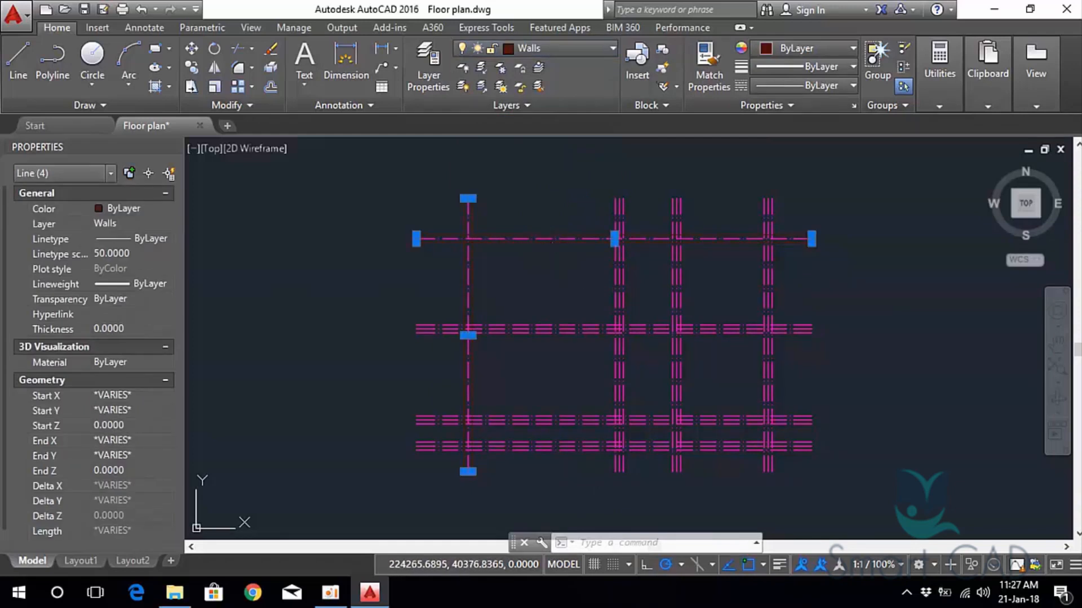
key("Escape")
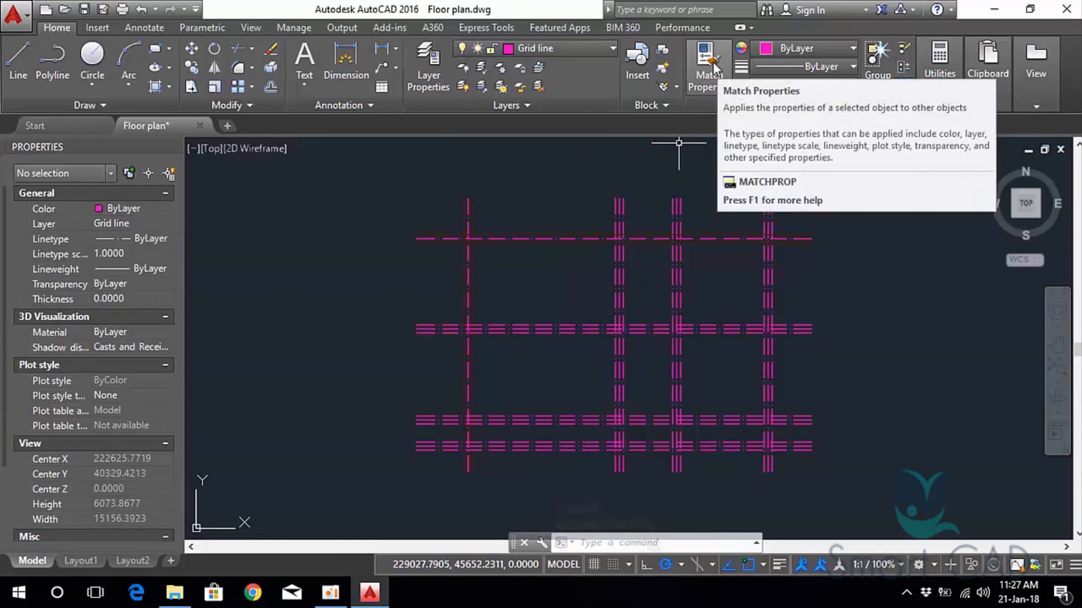
Use Match Properties to copy a Walls-layer line's properties onto the offset lines beside the three rightmost vertical grid lines.
type("m")
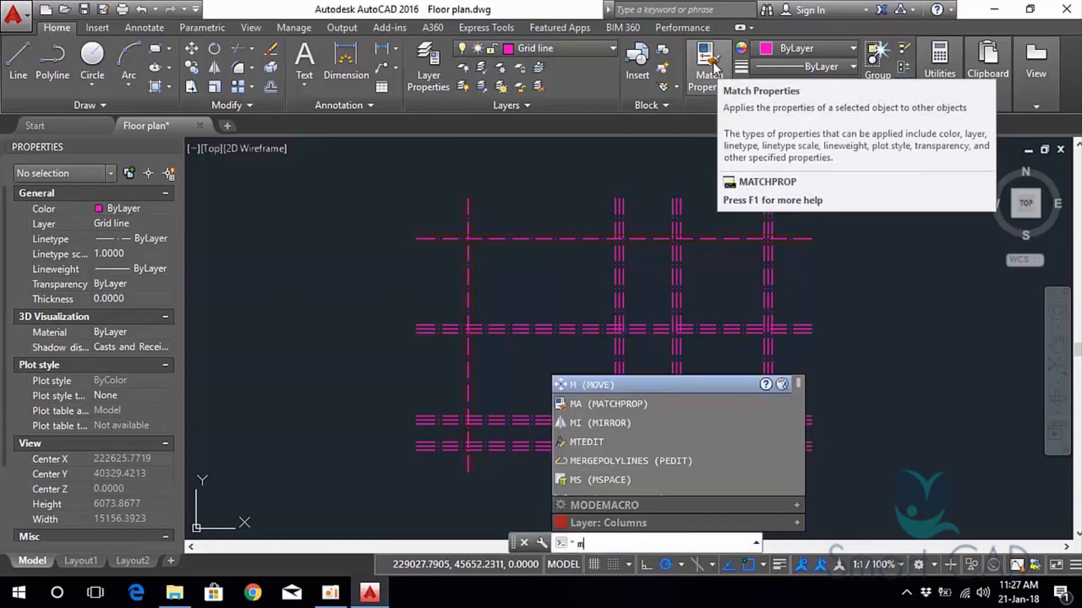
type("a")
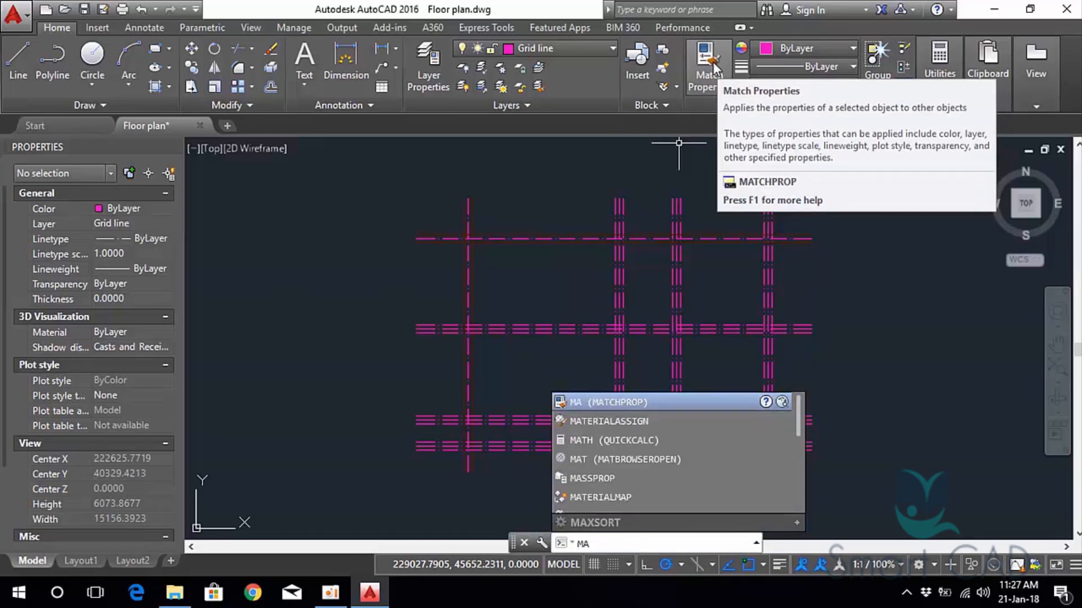
left_click(712, 67)
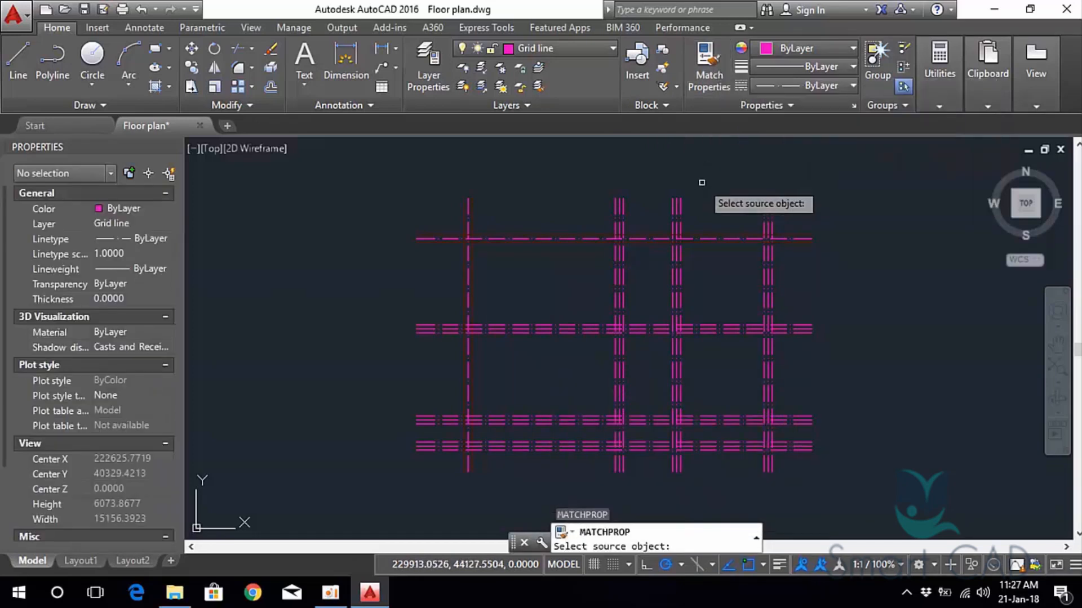
scroll(719, 191, "up", 3)
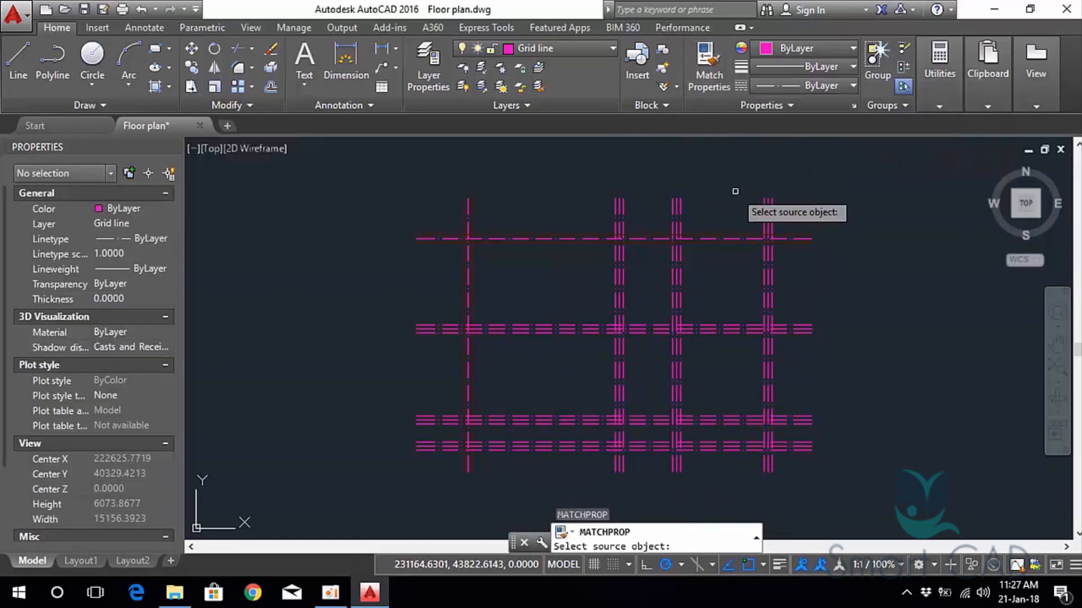
left_click(703, 240)
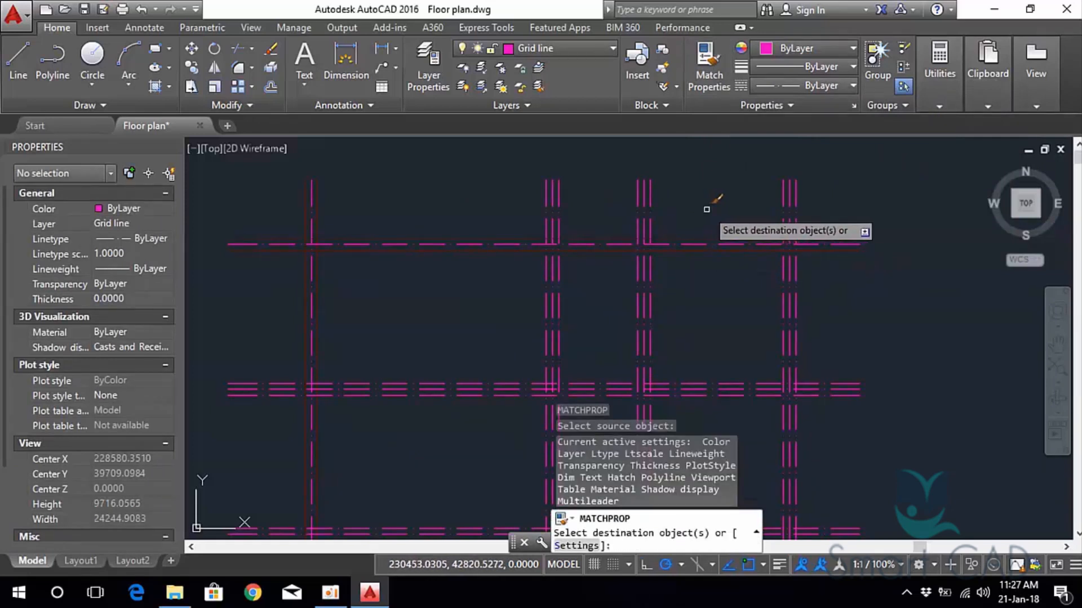
middle_click_drag(743, 208, 631, 191)
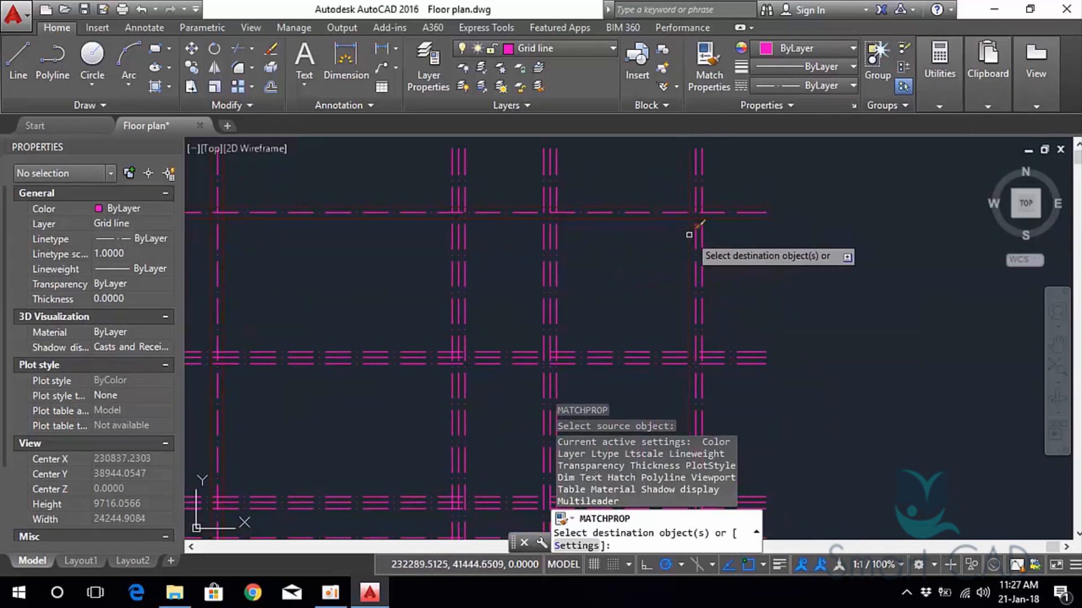
left_click(700, 232)
left_click(704, 232)
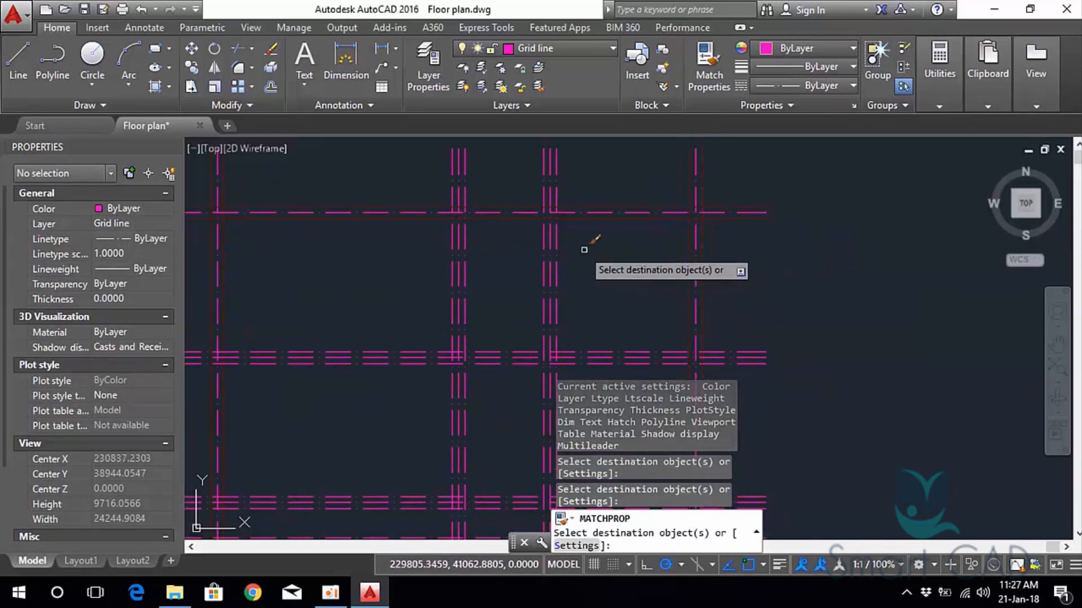
left_click(550, 237)
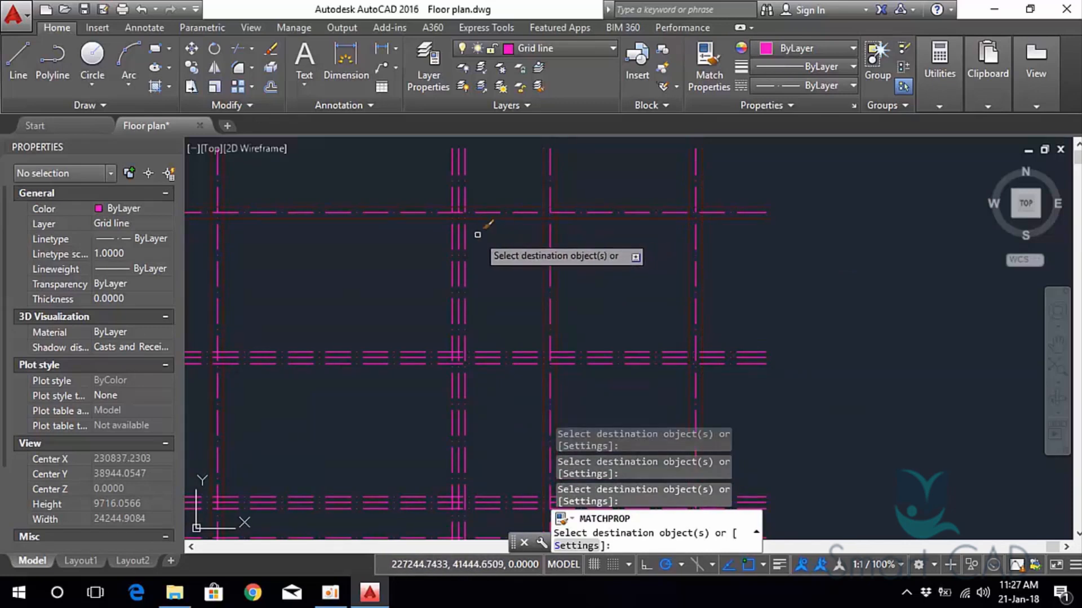
left_click(452, 234)
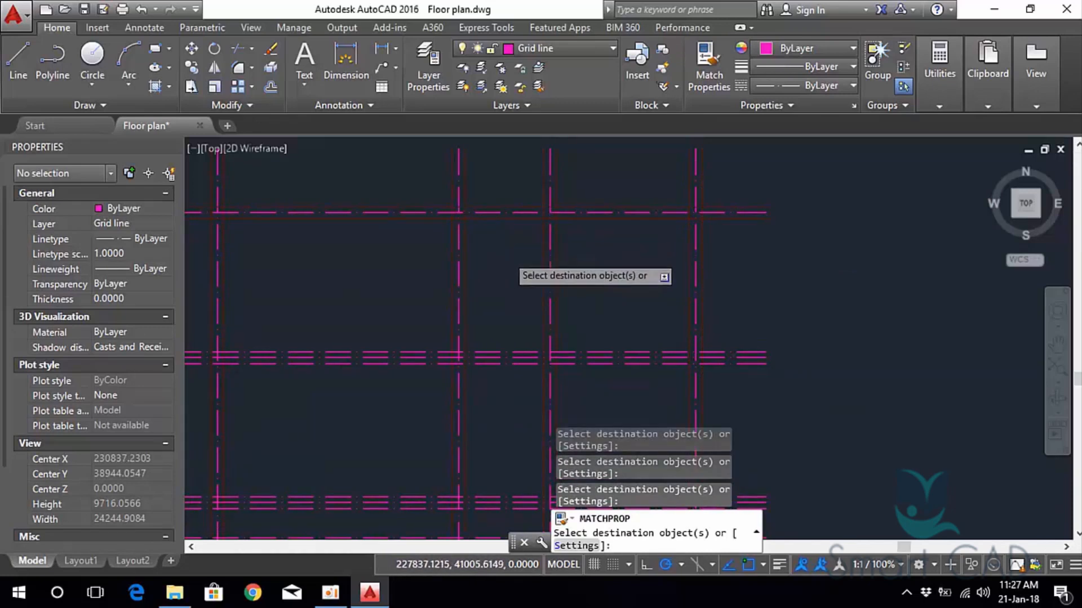
Match the Walls-layer properties onto the offset lines beside the three lower horizontal grid lines, and end Match Properties.
scroll(527, 213, "down", 2)
scroll(491, 246, "up", 4)
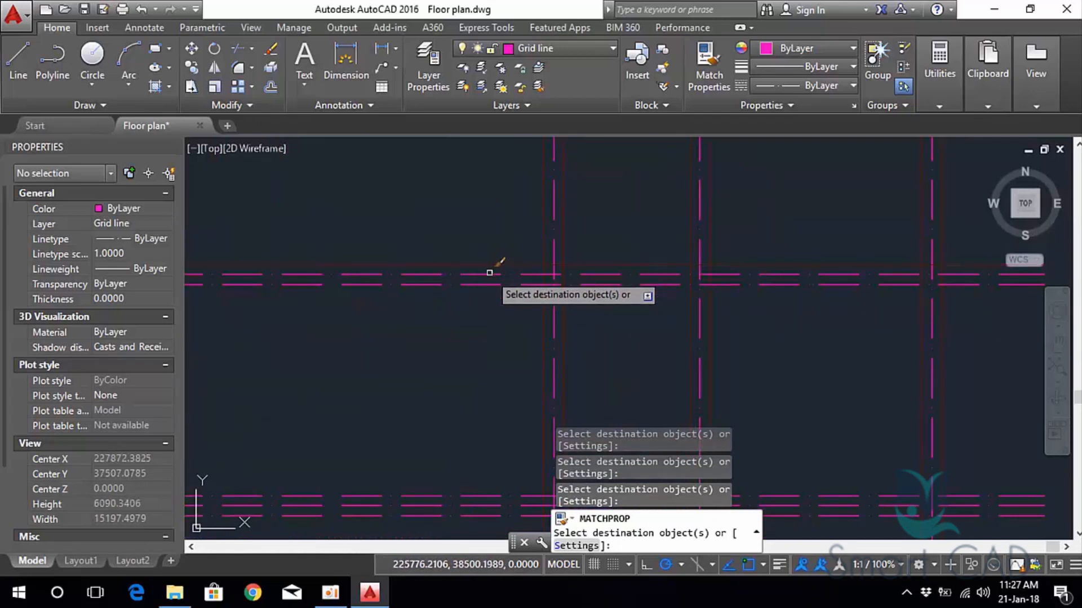
scroll(493, 281, "down", 3)
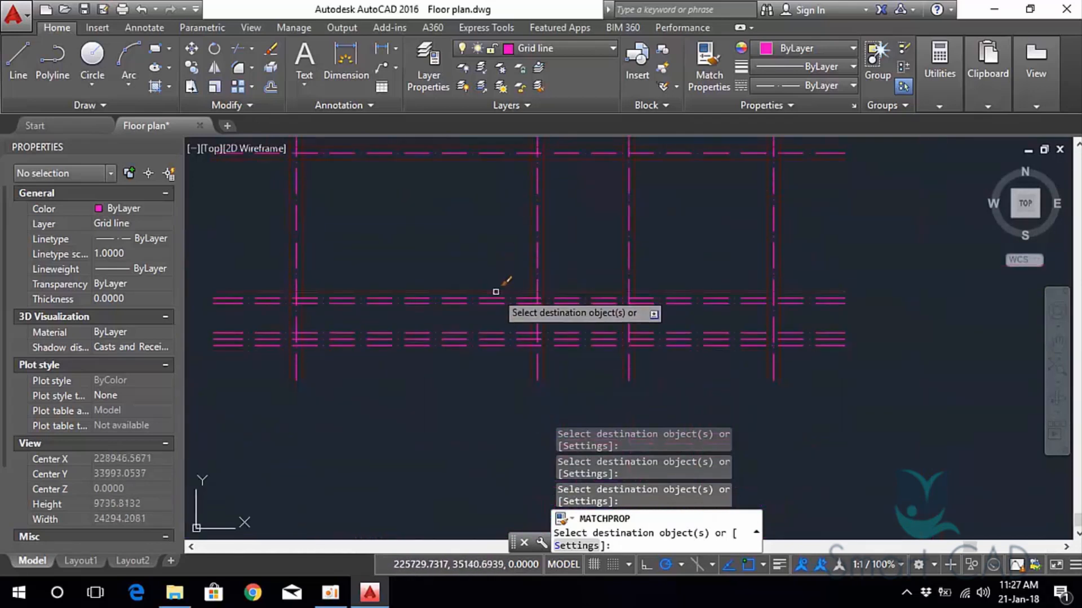
left_click(495, 299)
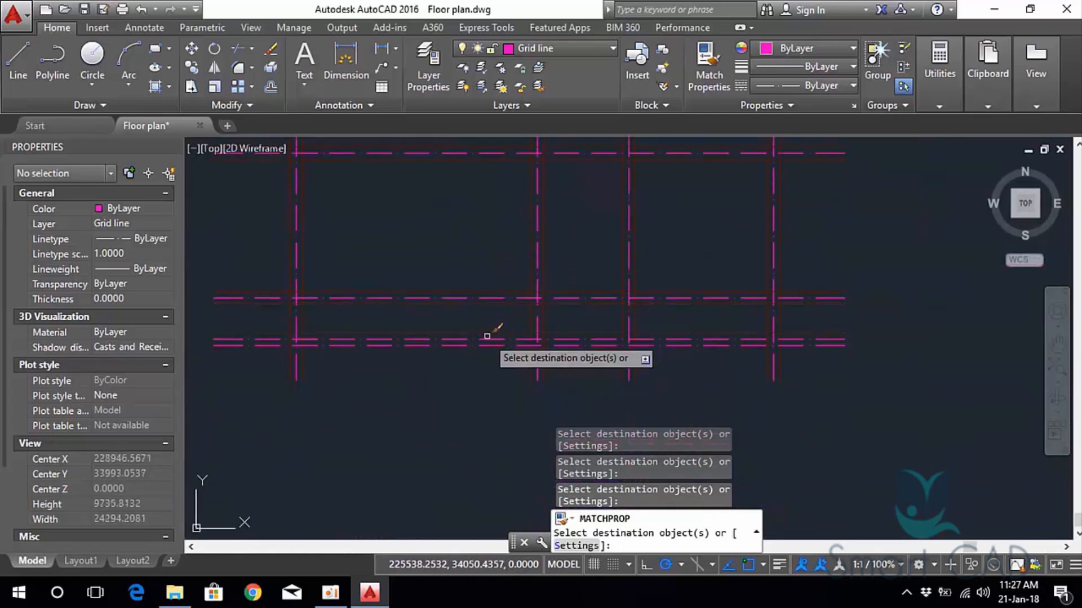
scroll(664, 251, "down", 5)
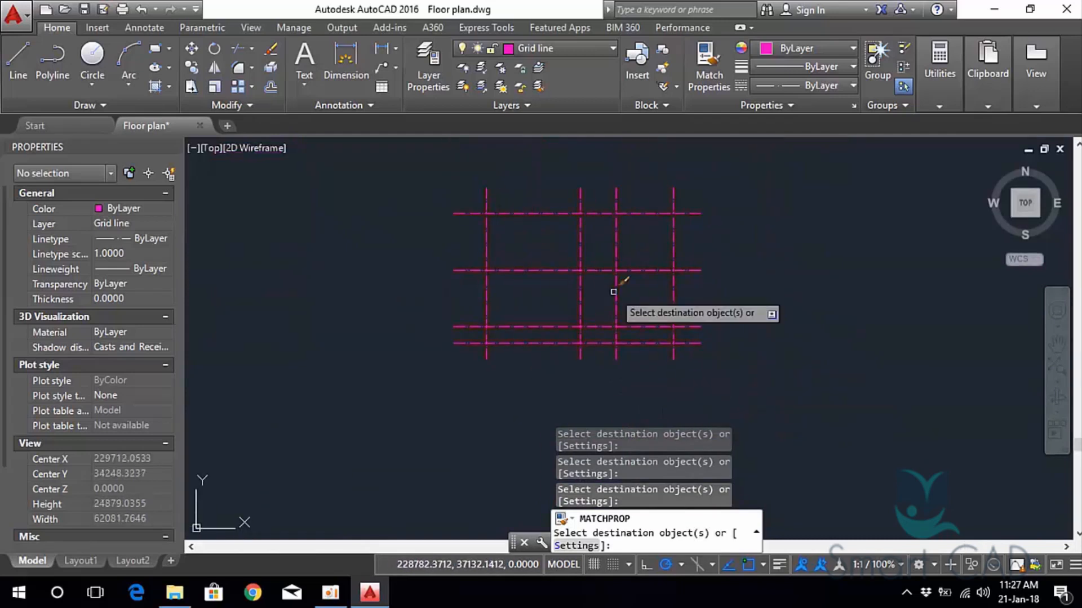
scroll(613, 292, "up", 2)
key("Escape")
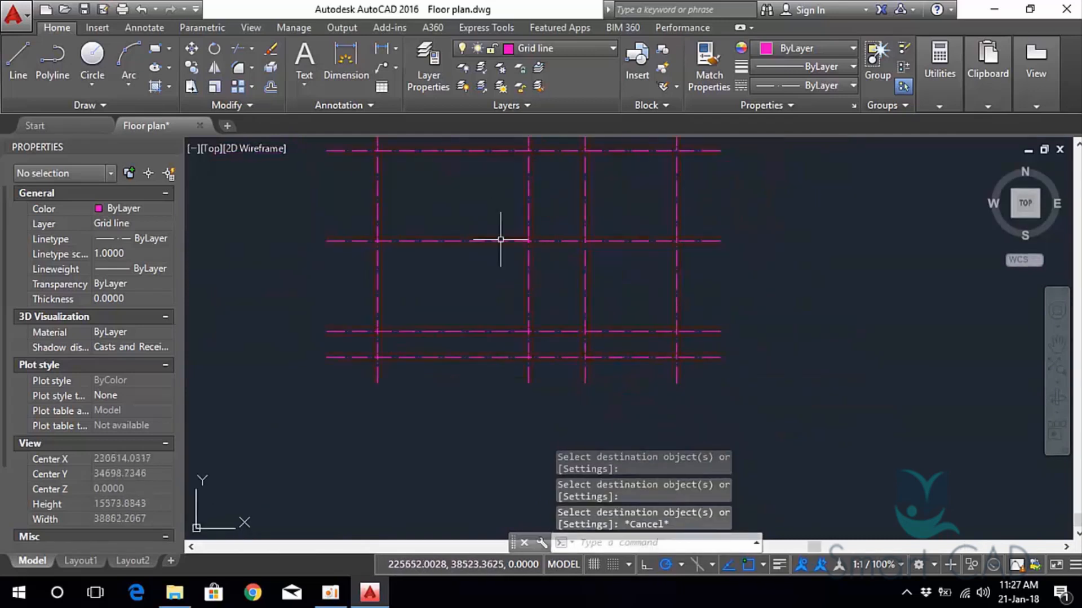
Change the Walls layer's color to index color 20 in the Layer Properties Manager and close the manager.
middle_click_drag(430, 214, 451, 271)
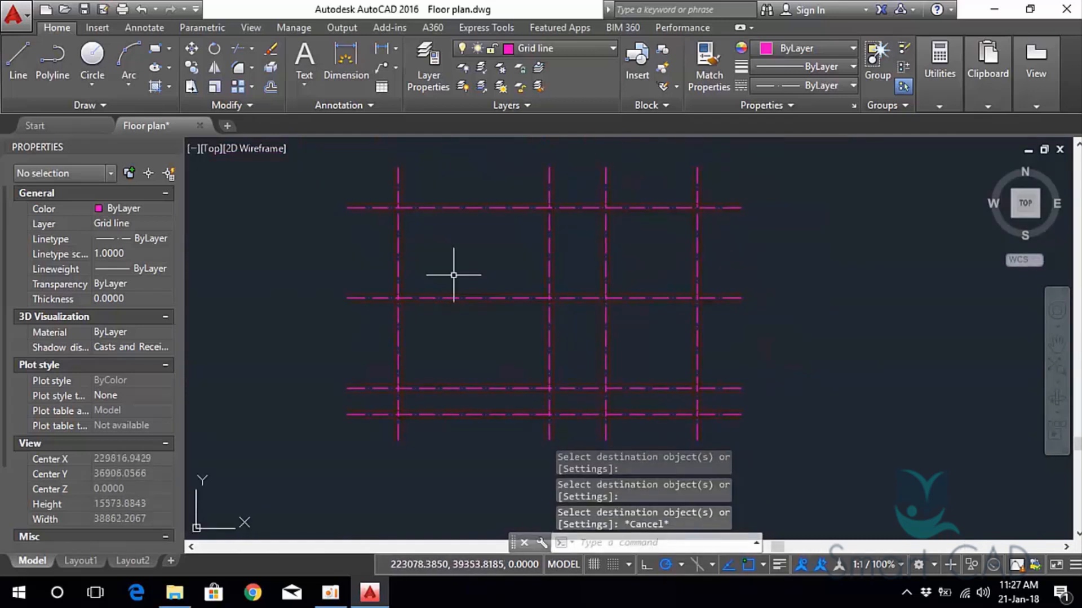
scroll(431, 234, "up", 2)
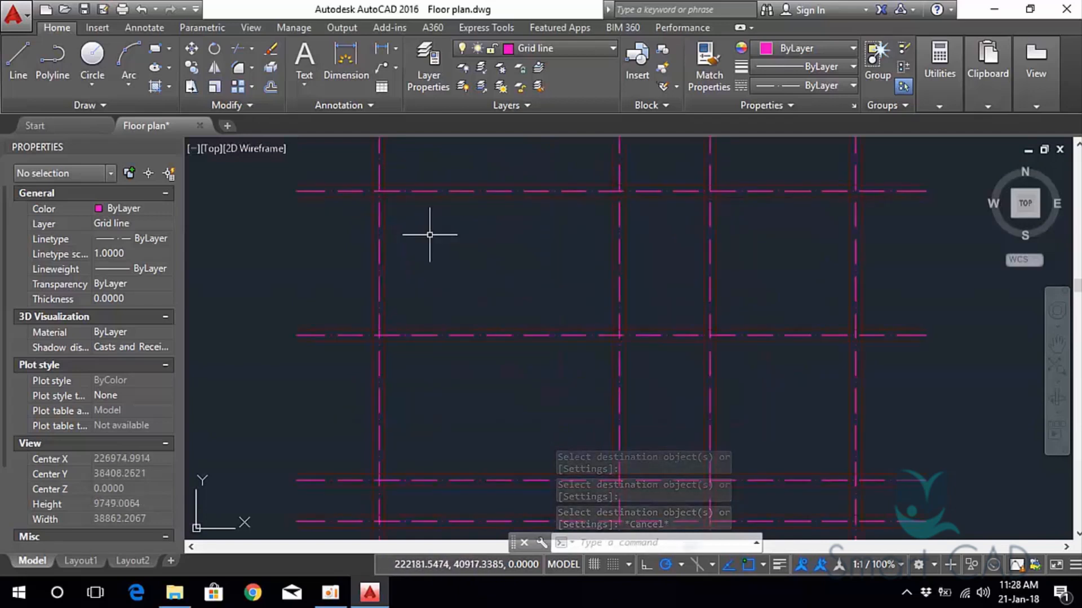
middle_click_drag(478, 249, 478, 304)
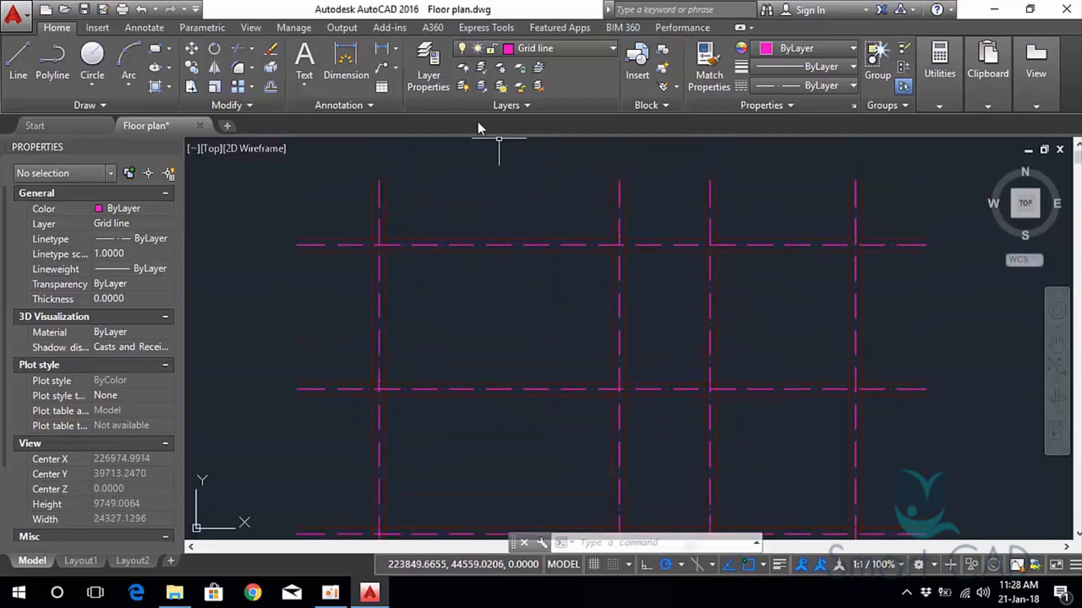
scroll(428, 242, "up", 2)
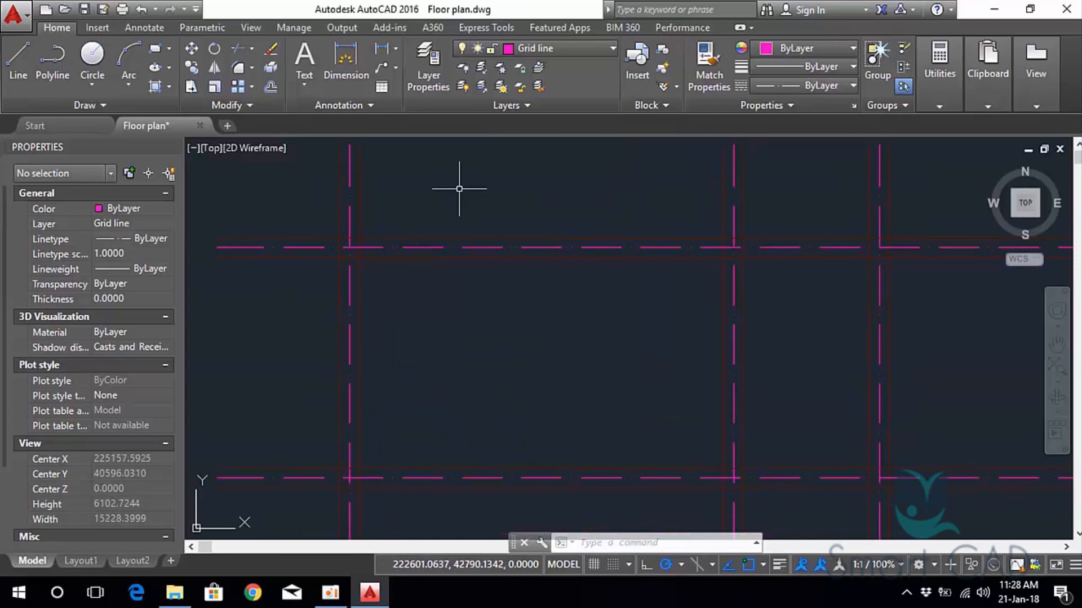
left_click(432, 61)
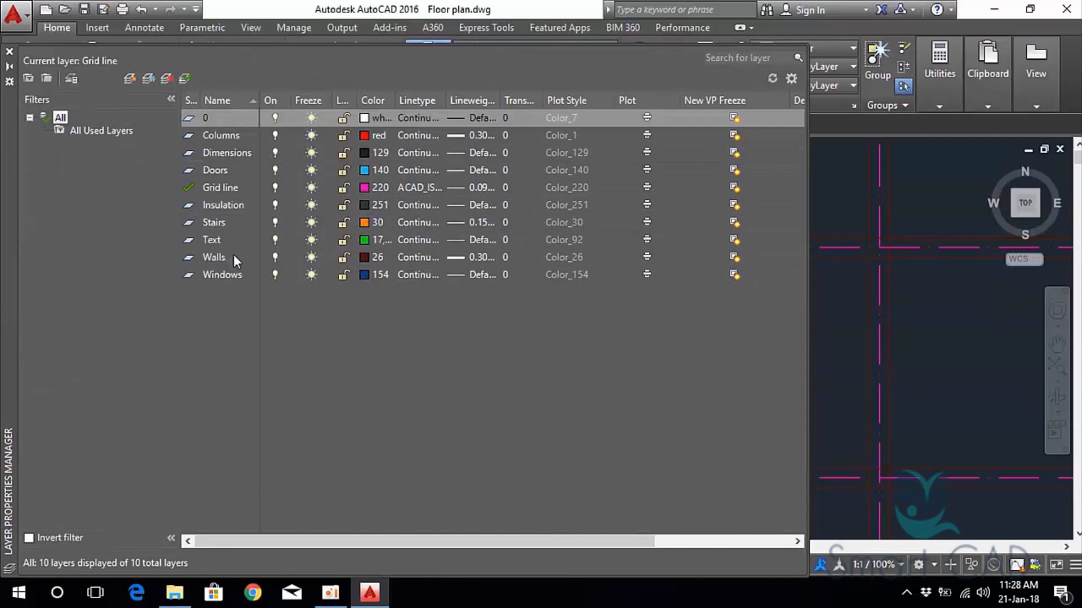
left_click(365, 257)
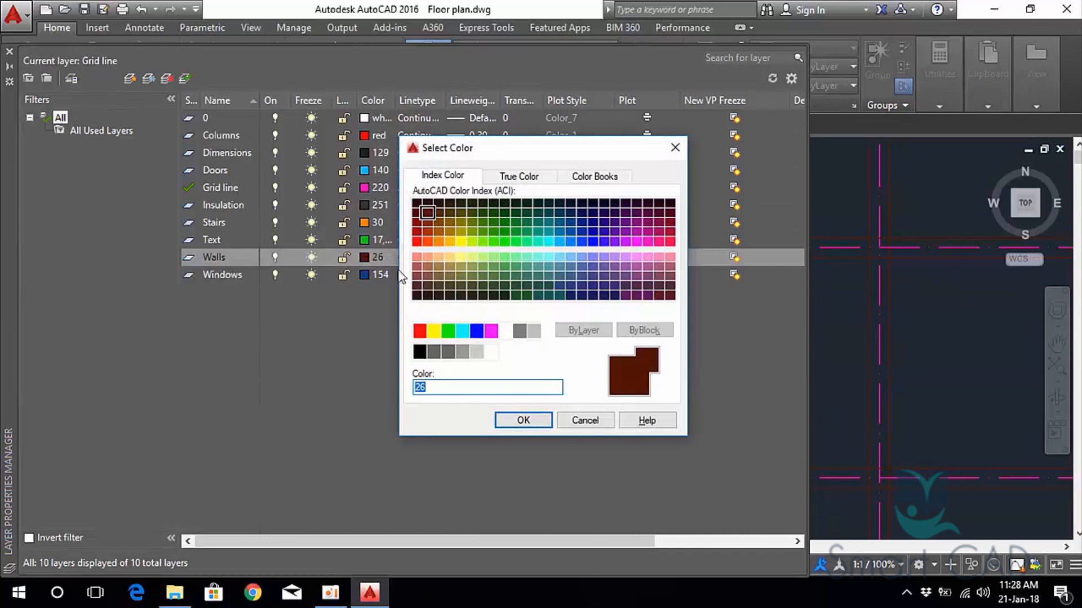
left_click(439, 241)
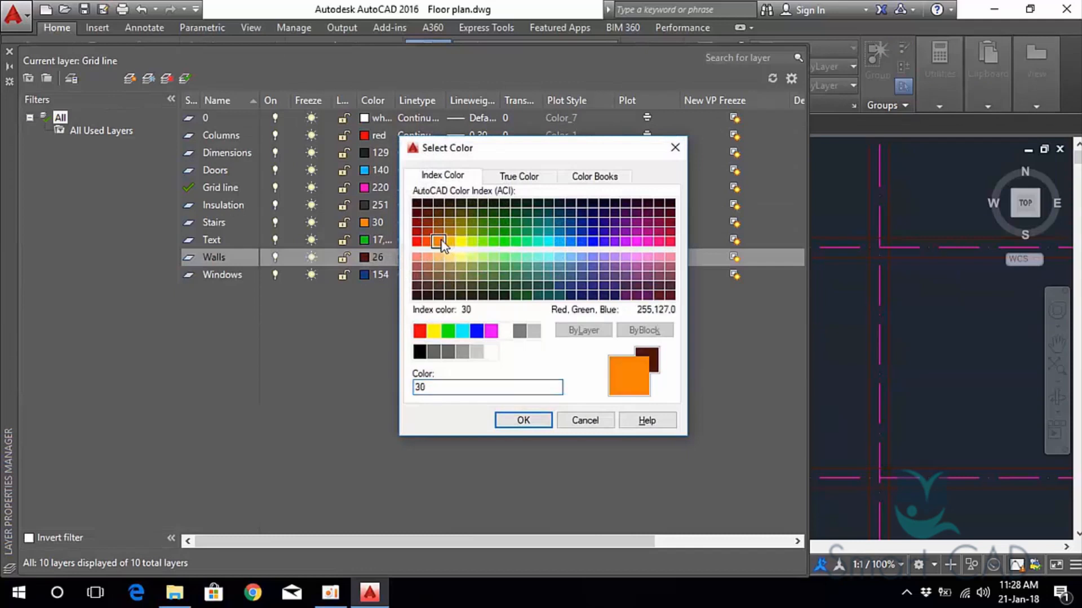
left_click(428, 241)
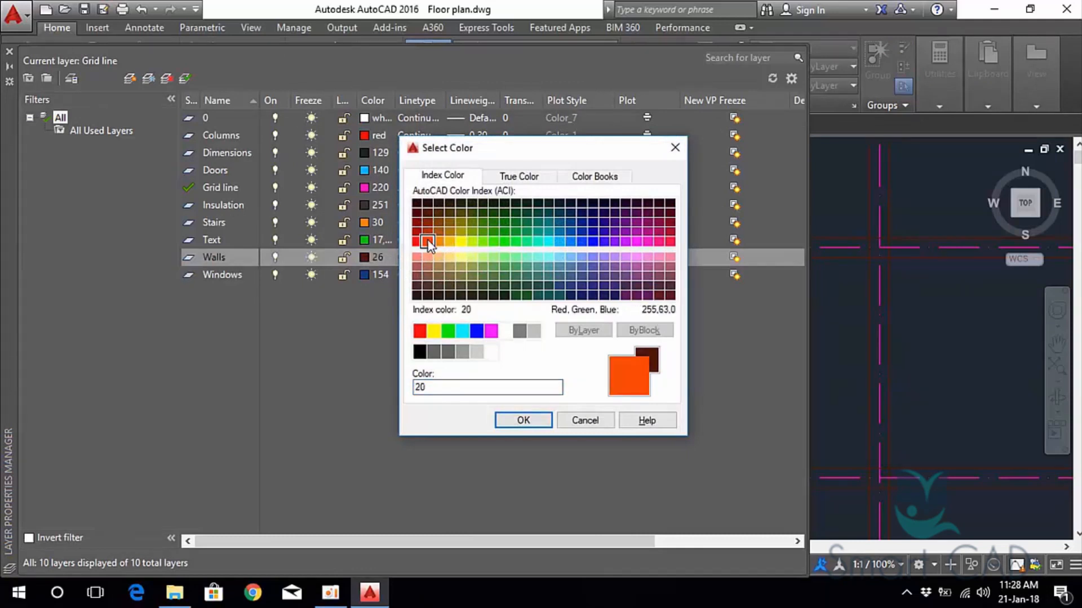
left_click(529, 420)
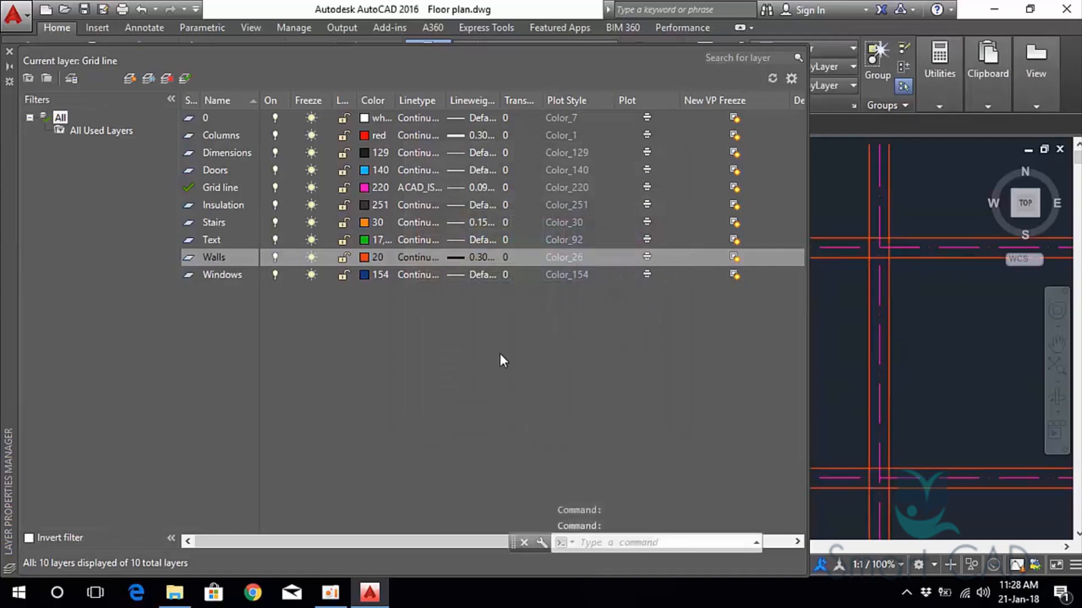
left_click(9, 52)
Turn off the current Grid line layer in the Layer Properties Manager and close the manager.
scroll(507, 288, "down", 2)
middle_click_drag(553, 314, 477, 260)
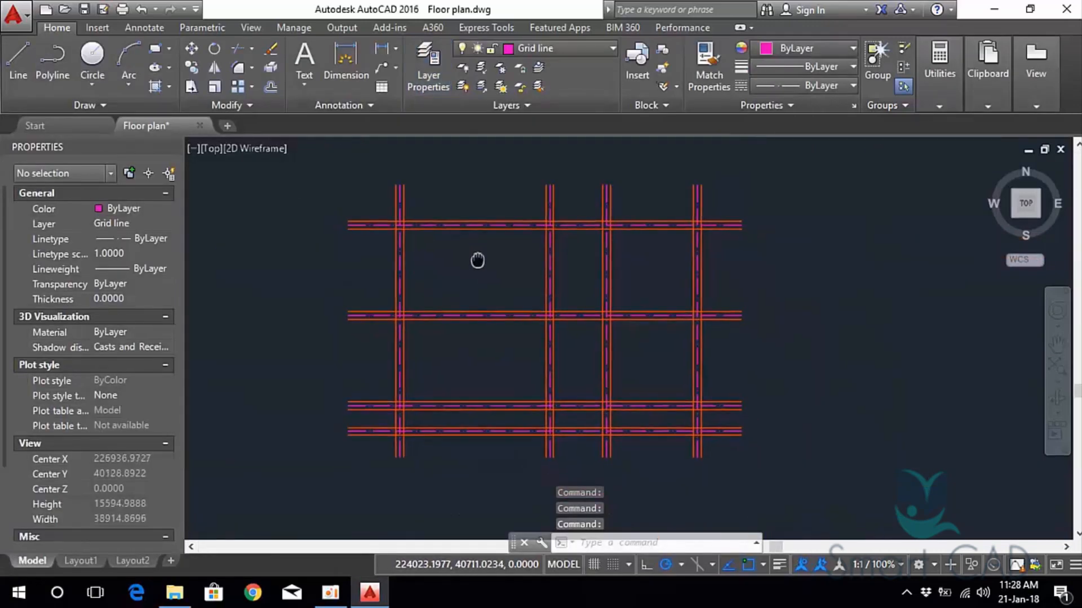
scroll(431, 261, "up", 2)
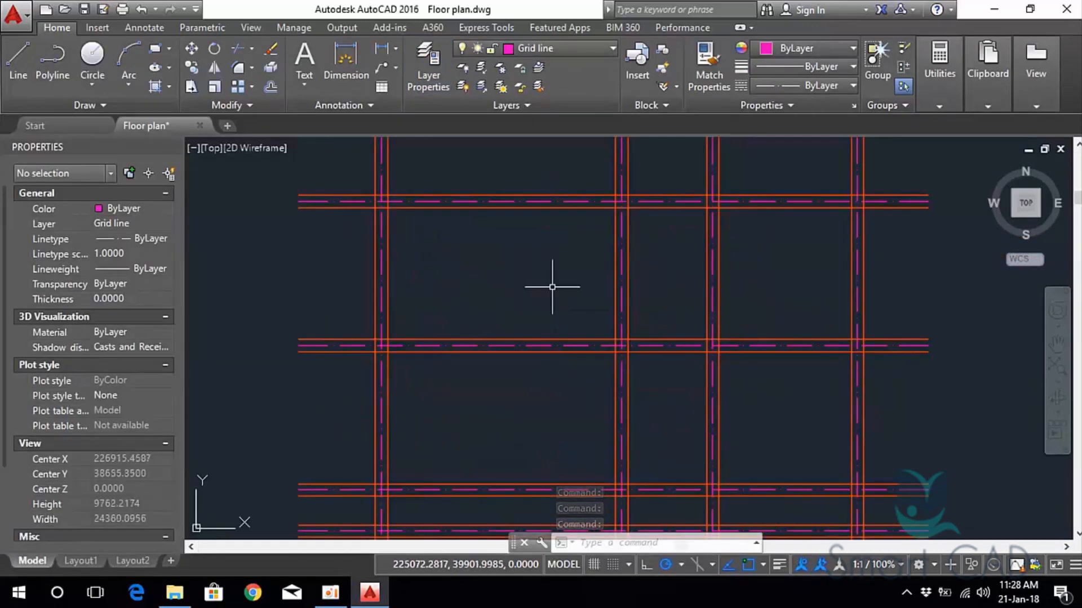
scroll(523, 273, "down", 2)
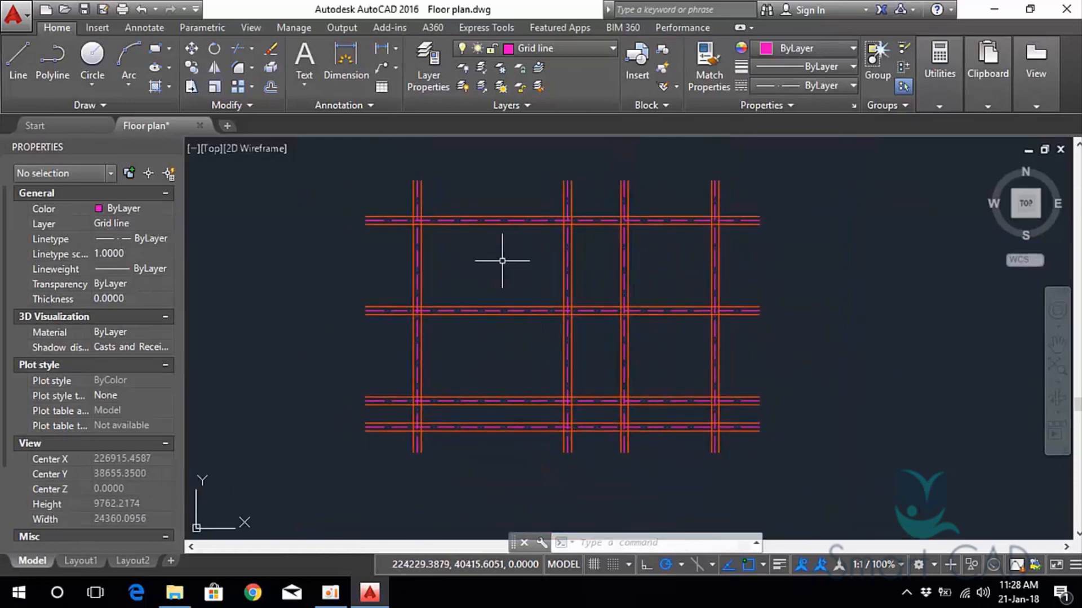
scroll(422, 211, "up", 5)
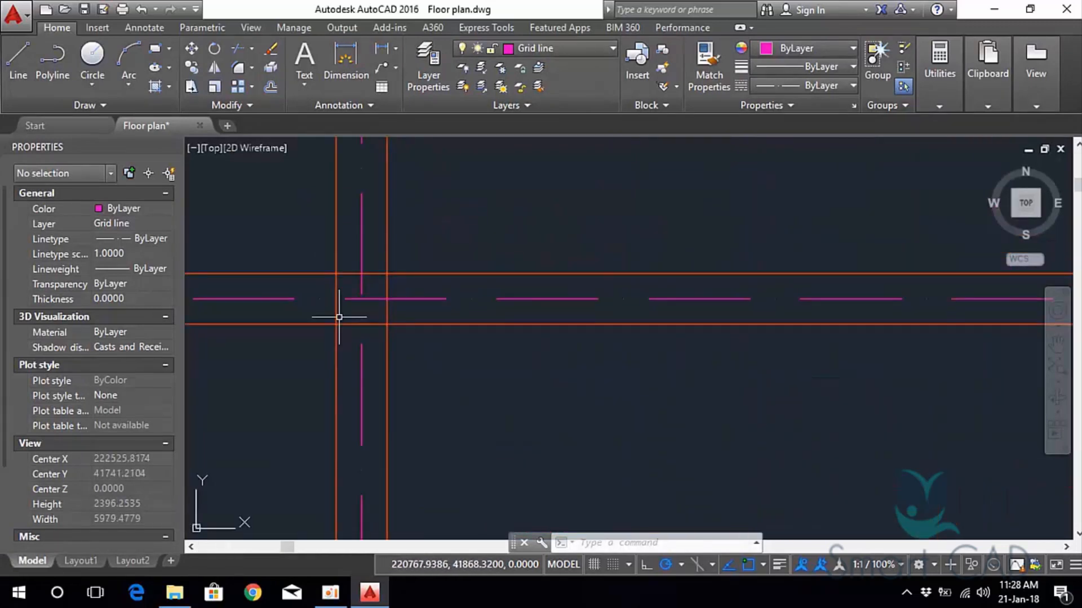
scroll(507, 302, "down", 7)
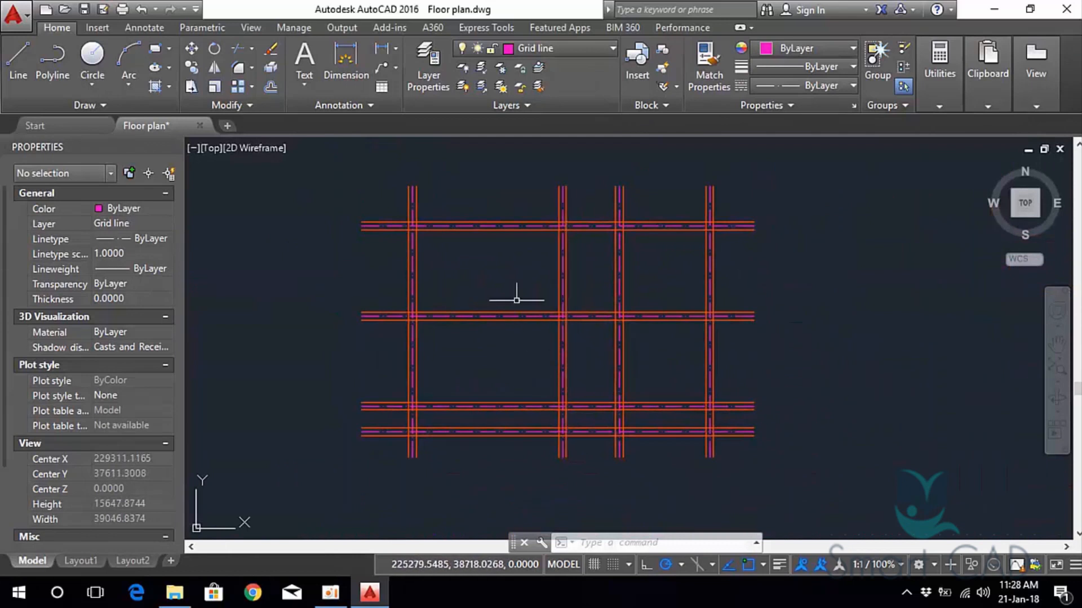
left_click(427, 65)
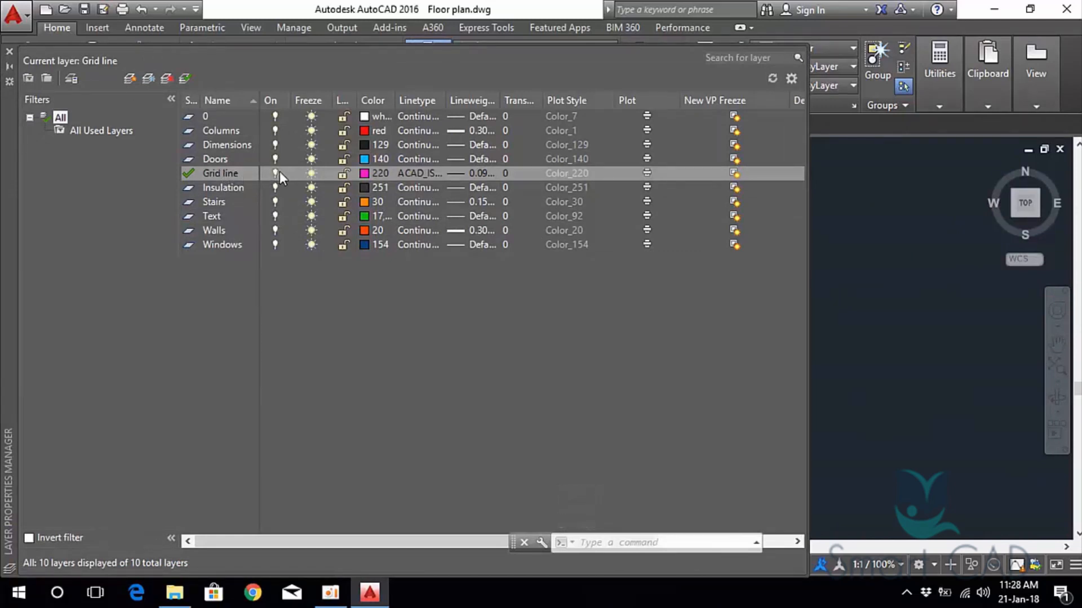
left_click(273, 173)
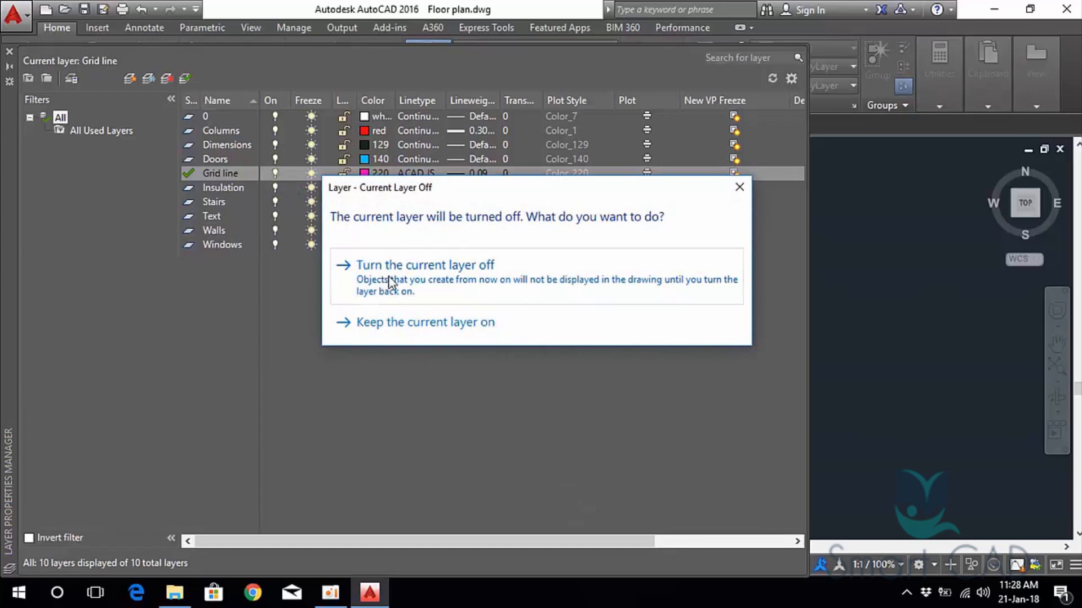
left_click(490, 270)
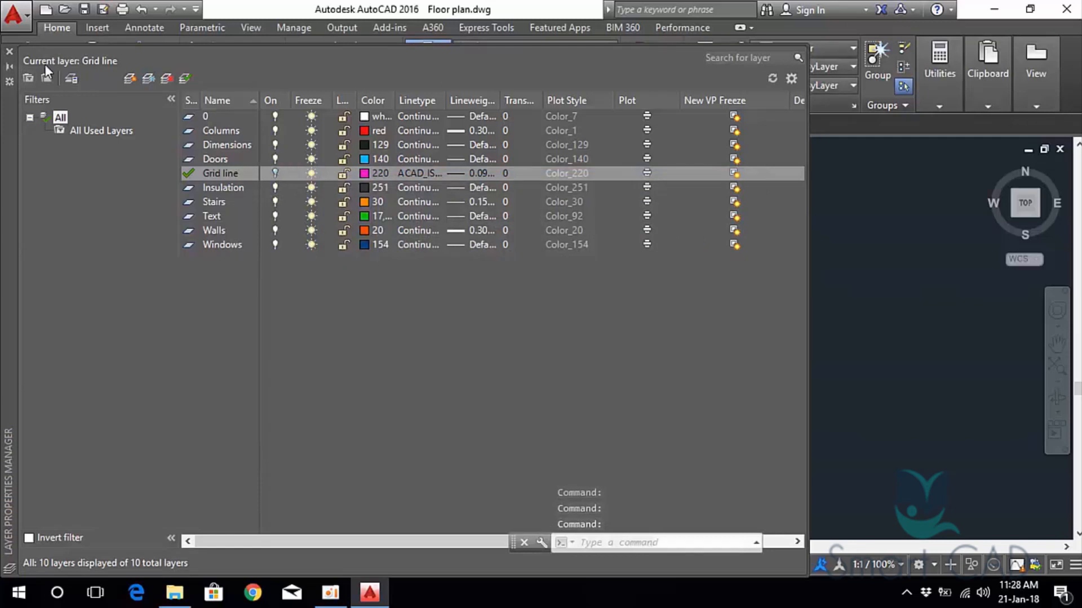
left_click(10, 55)
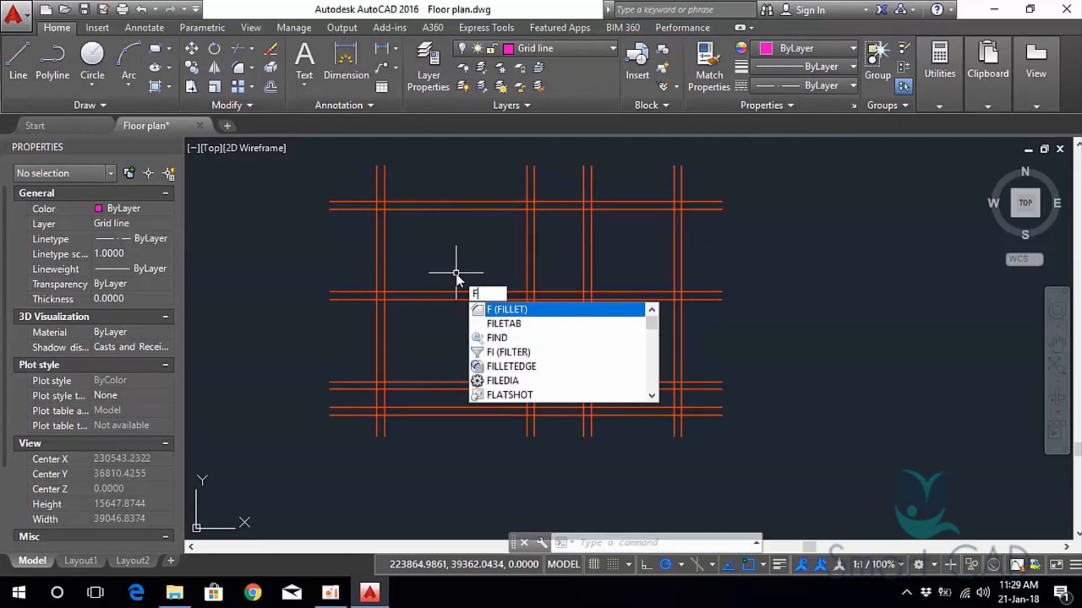
Fillet the outer wall lines at the plan's upper-left corner with a radius of 0.
key("Return")
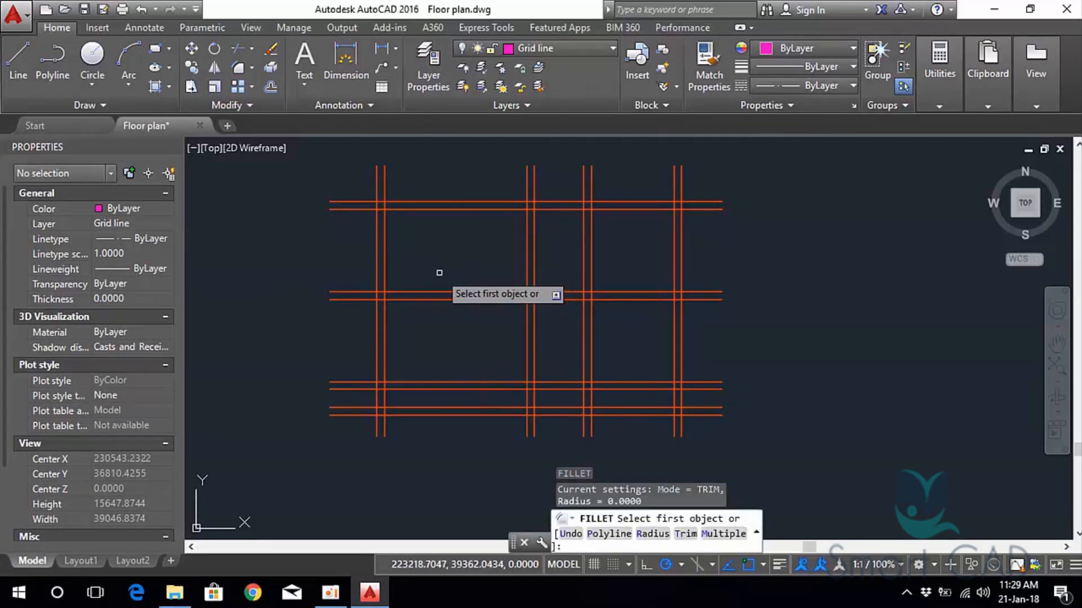
middle_click_drag(450, 236, 514, 292)
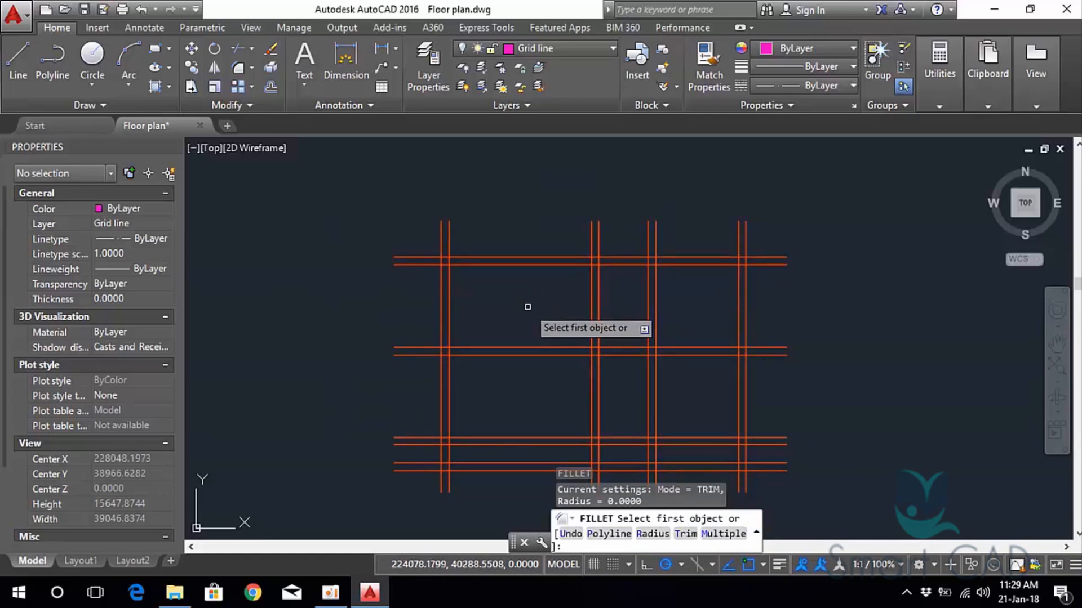
left_click(653, 534)
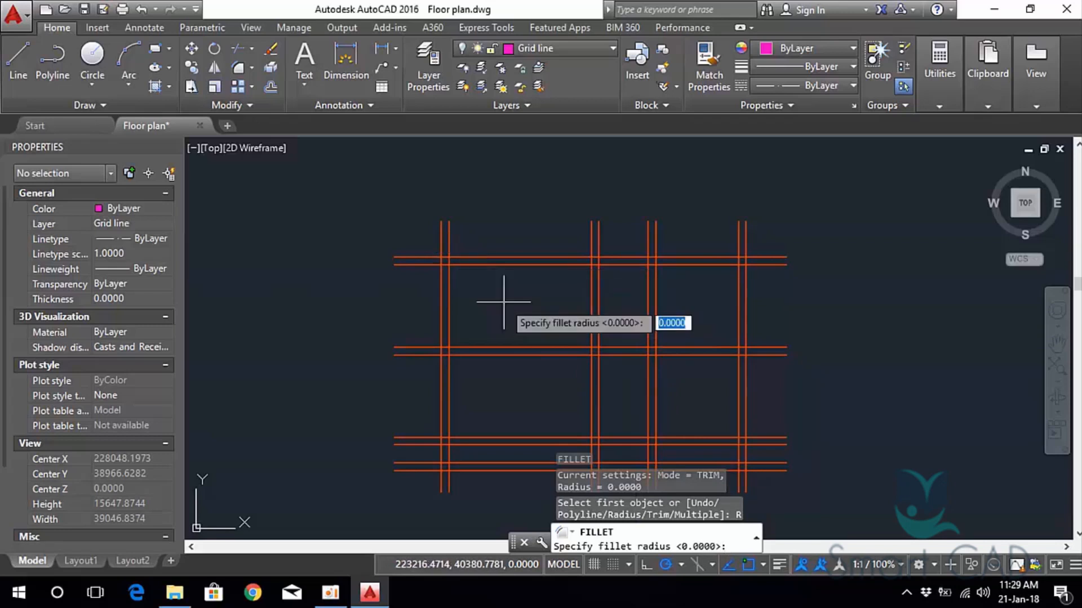
scroll(502, 299, "up", 2)
scroll(435, 259, "up", 1)
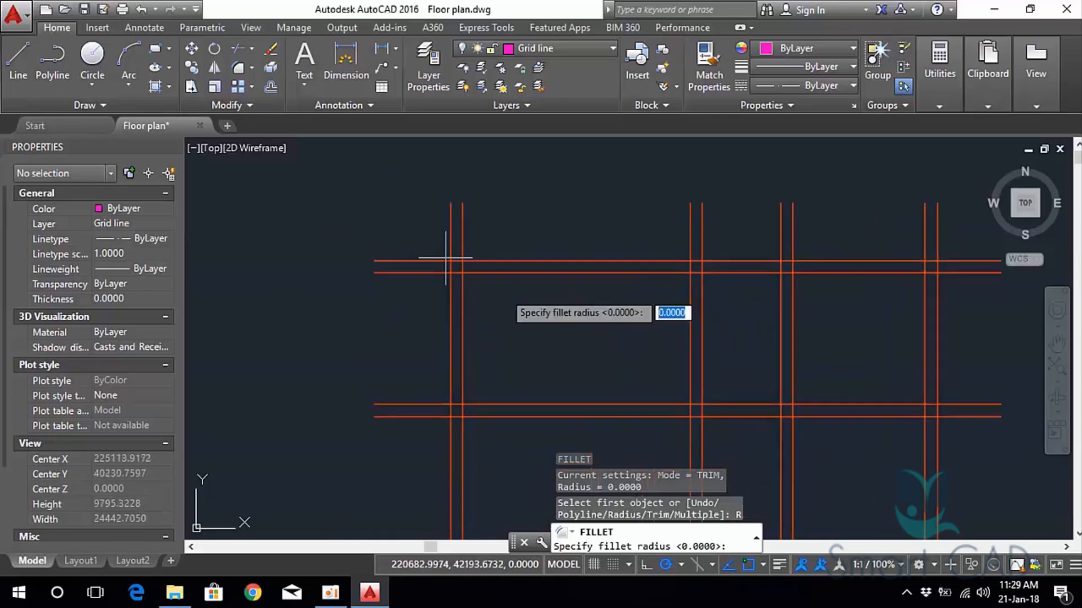
scroll(483, 310, "up", 1)
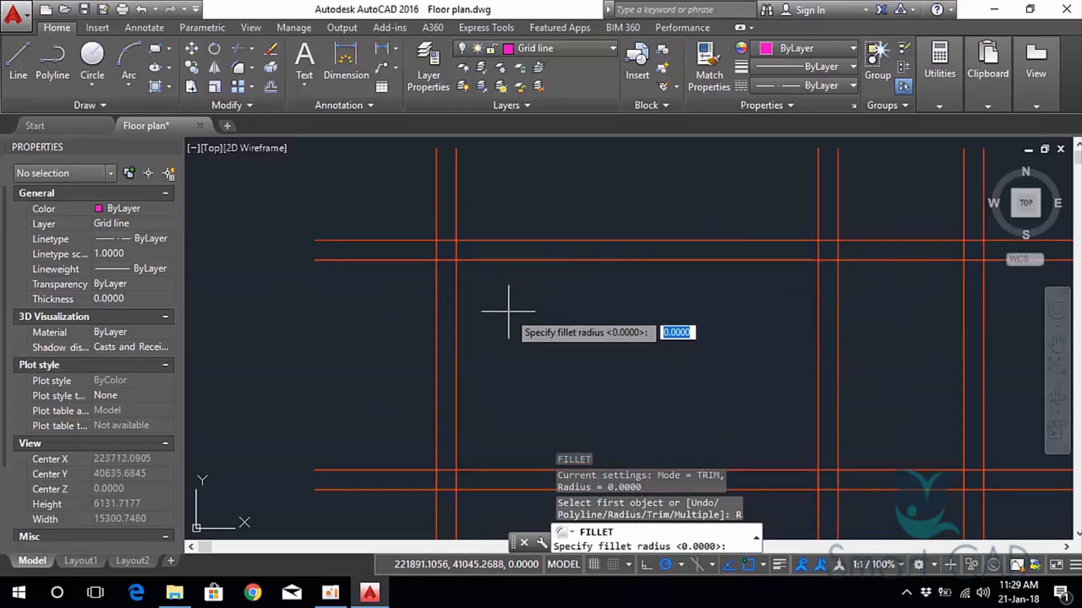
key("Return")
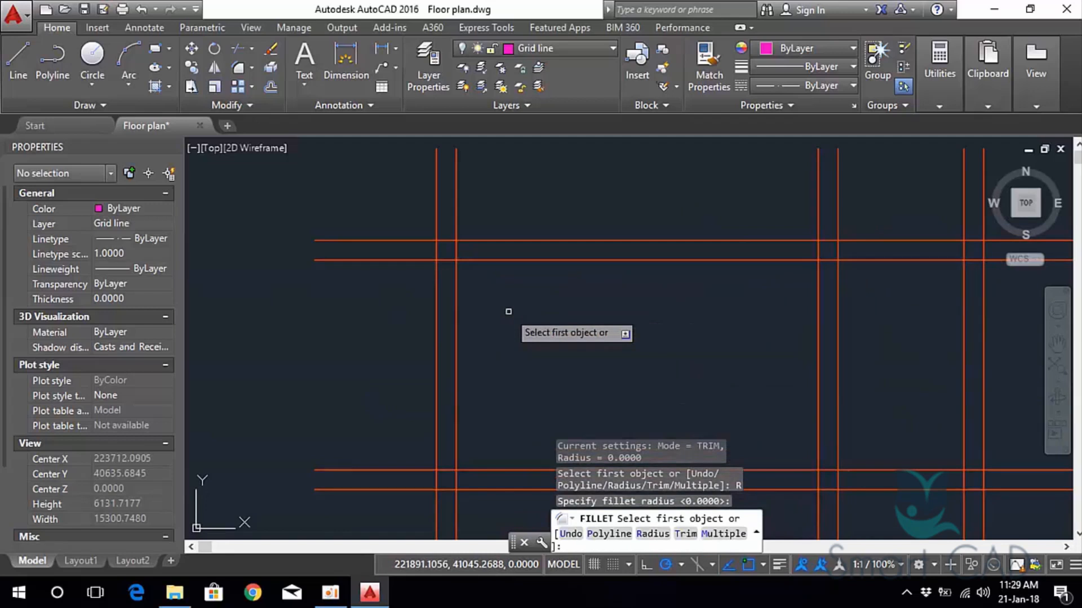
left_click(437, 290)
left_click(482, 241)
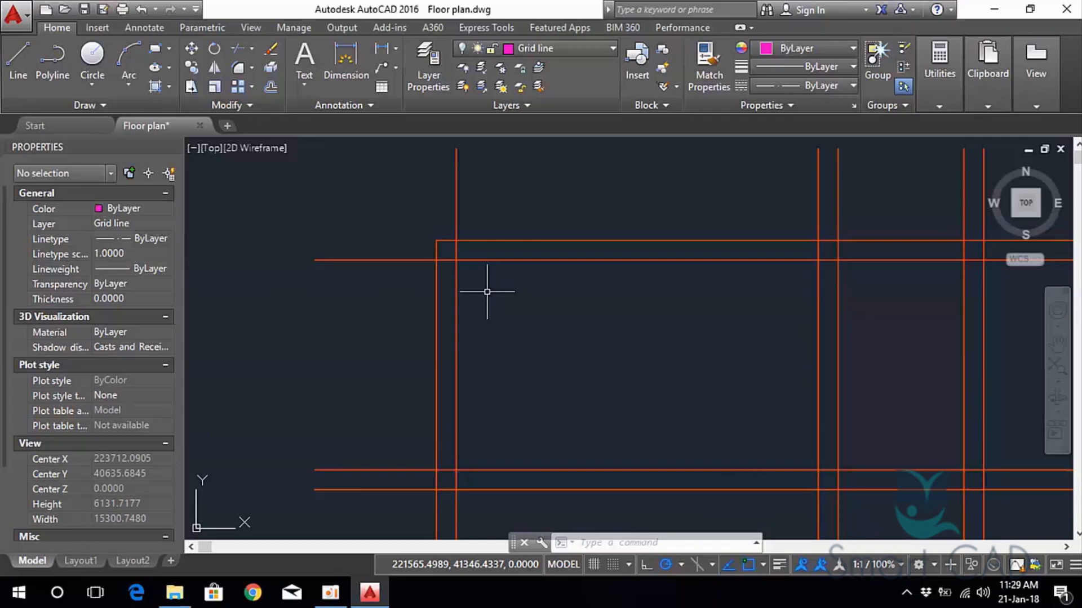
Fillet the inner wall lines at the plan's upper-left corner into a sharp corner.
type("f")
key("Return")
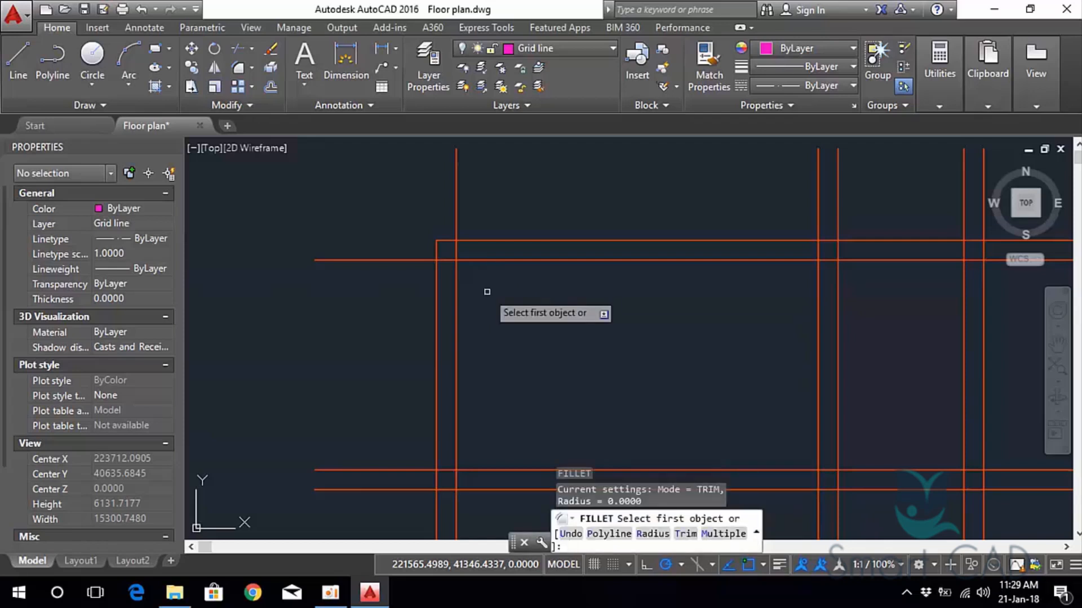
left_click(459, 288)
left_click(483, 261)
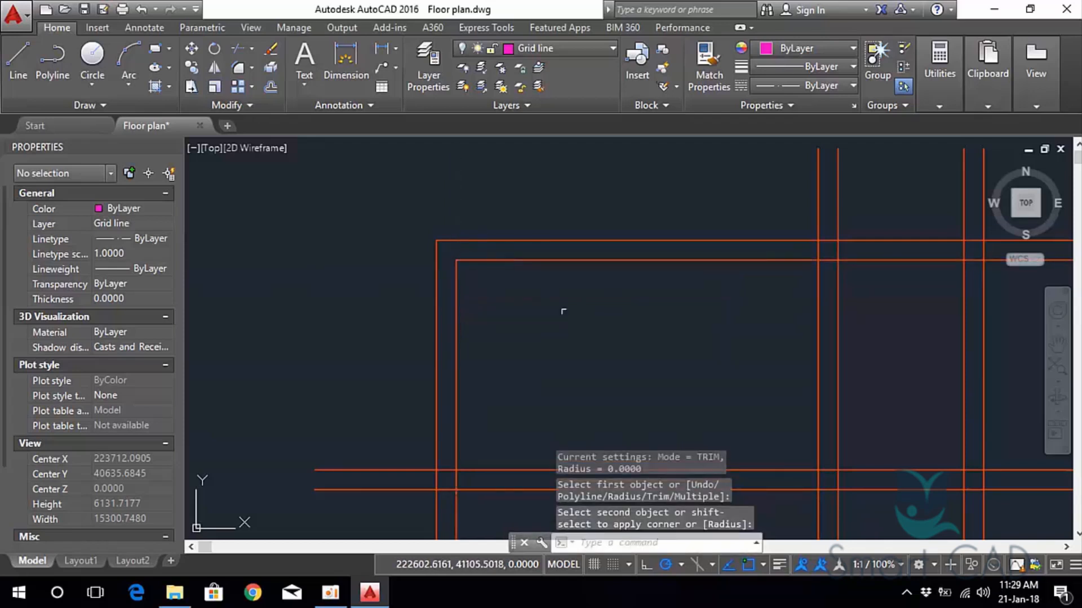
Fillet the inner and outer wall line pairs at the plan's upper-right corner.
middle_click_drag(593, 326, 403, 271)
key("Return")
scroll(583, 291, "down", 2)
middle_click_drag(584, 291, 417, 280)
left_click(679, 242)
left_click(664, 226)
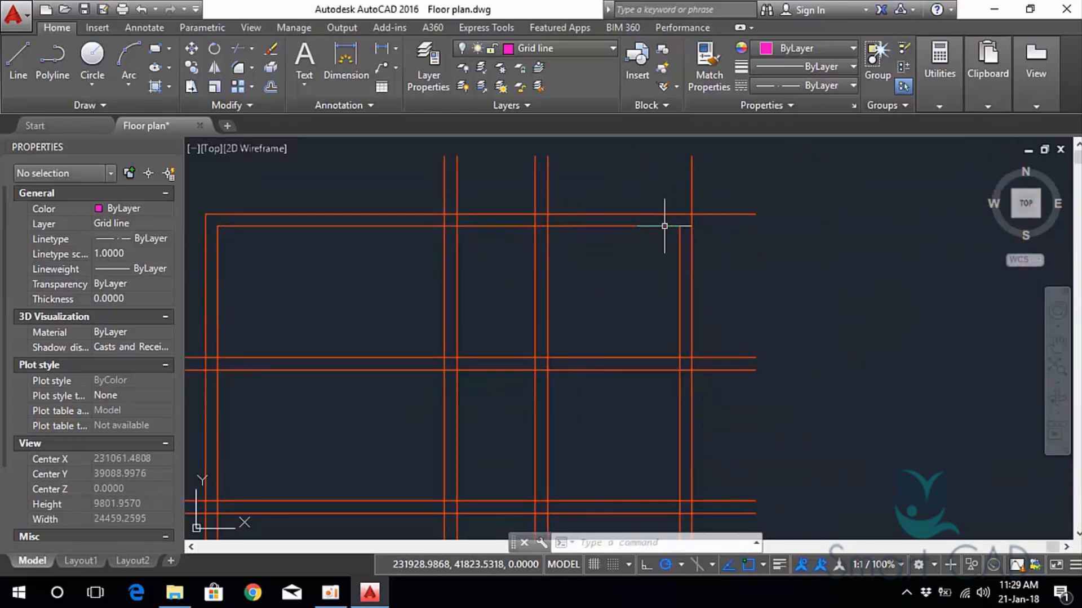
key("Return")
left_click(688, 234)
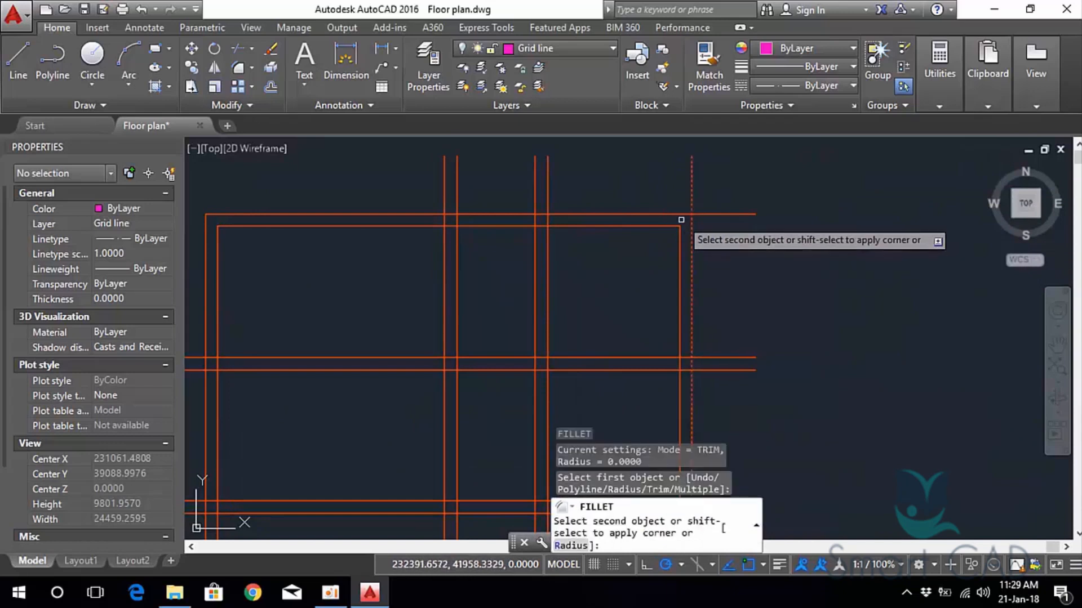
Fillet the outer and inner lines where the rightmost vertical wall meets the lowest horizontal wall.
scroll(729, 253, "down", 3)
scroll(718, 311, "up", 2)
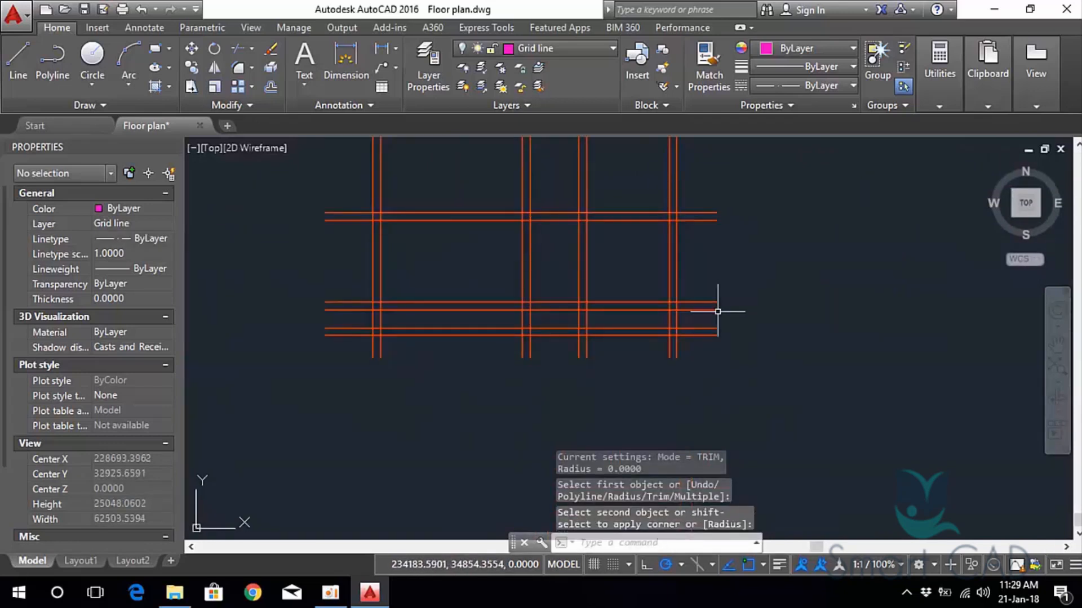
key("Return")
left_click(642, 335)
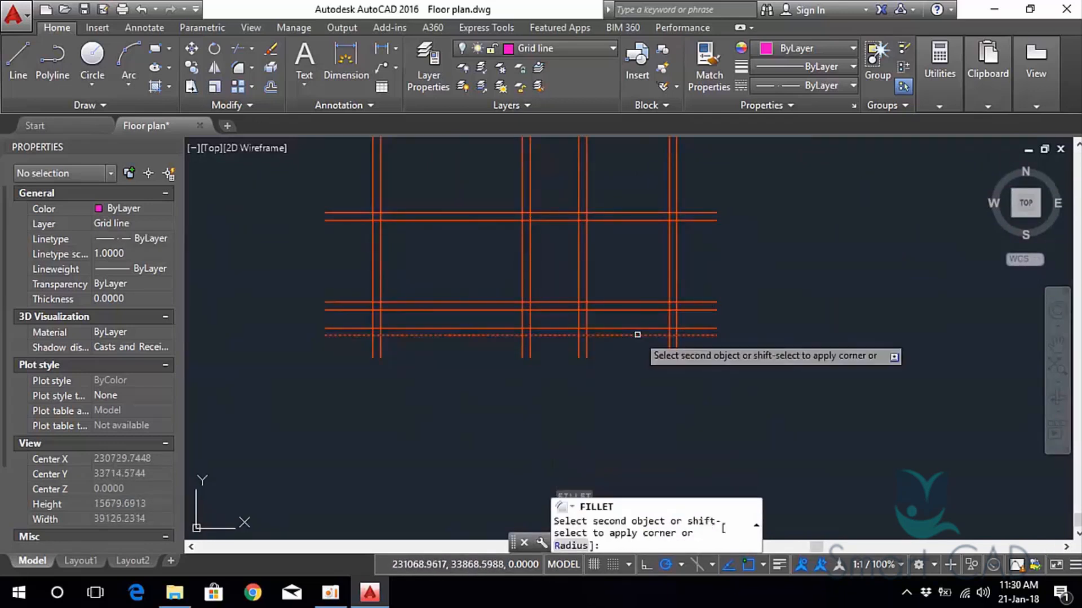
middle_click_drag(628, 357, 726, 361)
key("Escape")
key("Return")
left_click(679, 327)
left_click(698, 315)
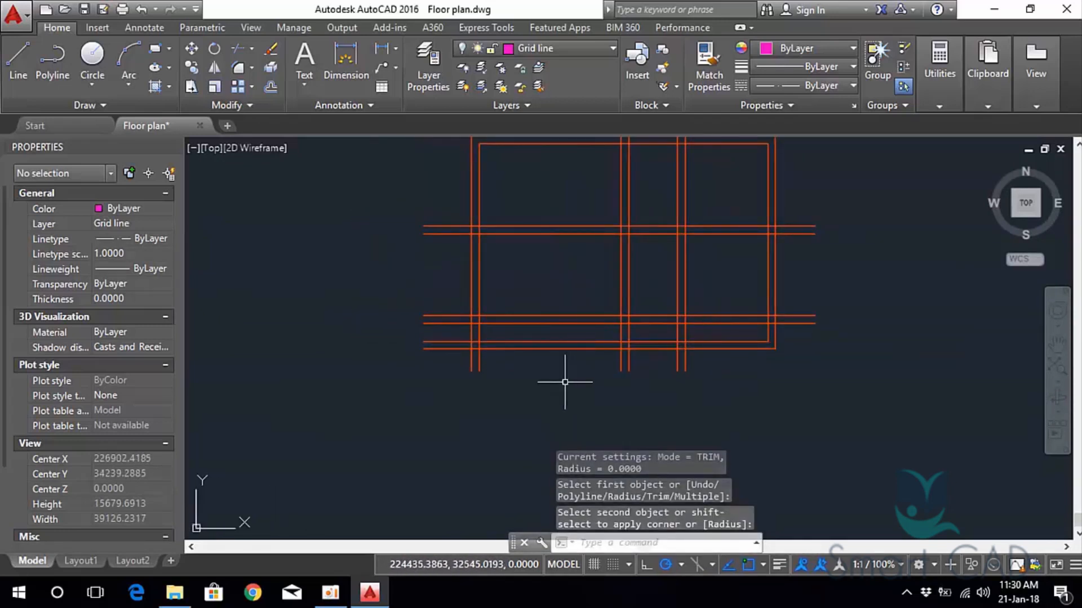
Fillet the outer and inner lines where the leftmost vertical wall meets the second-lowest horizontal wall.
key("Return")
left_click(472, 338)
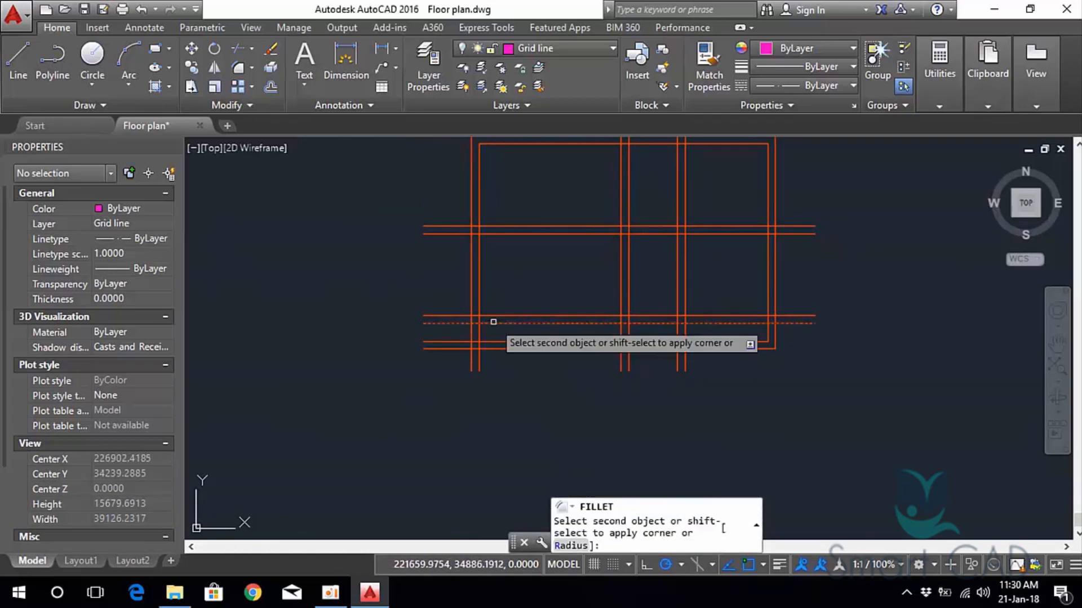
left_click(495, 323)
key("Return")
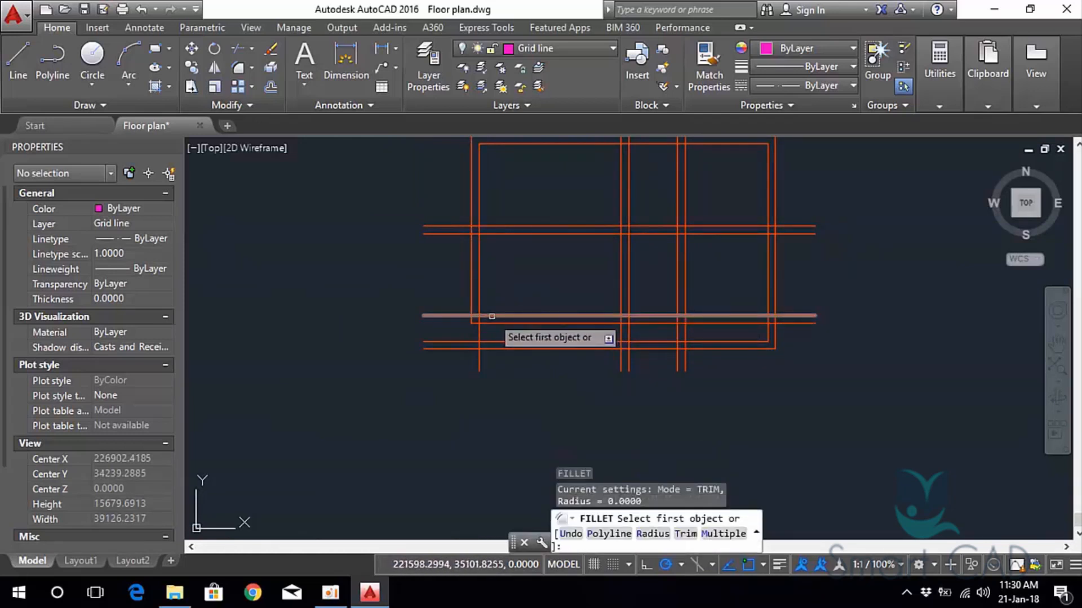
left_click(486, 315)
left_click(481, 303)
Fillet the lowest horizontal wall's two lines with the third vertical wall from the left, closing the projecting lower-right room.
middle_click_drag(596, 349, 536, 324)
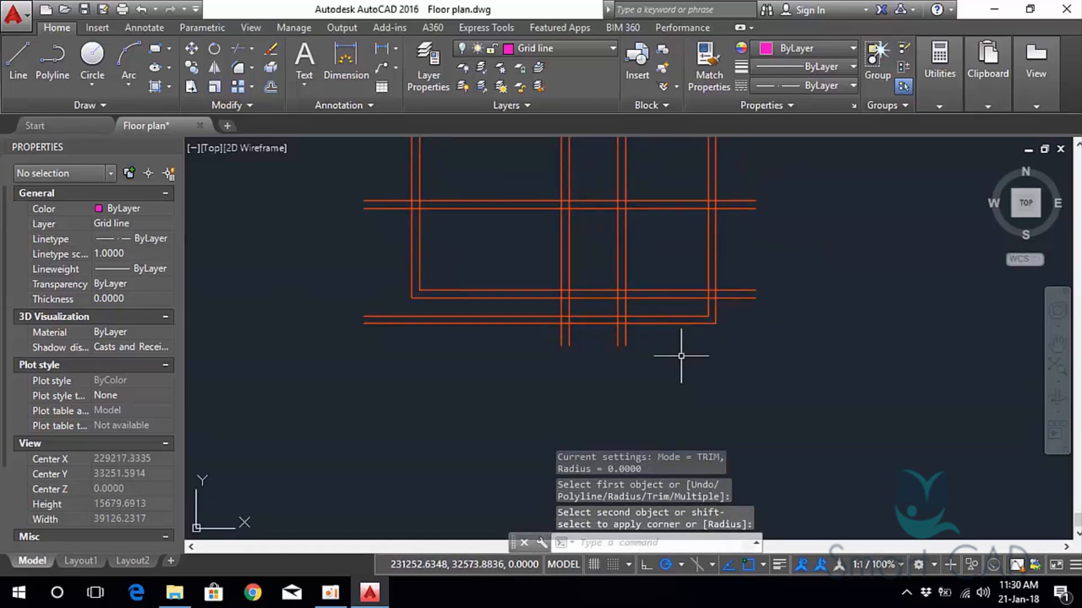
key("Return")
left_click(637, 323)
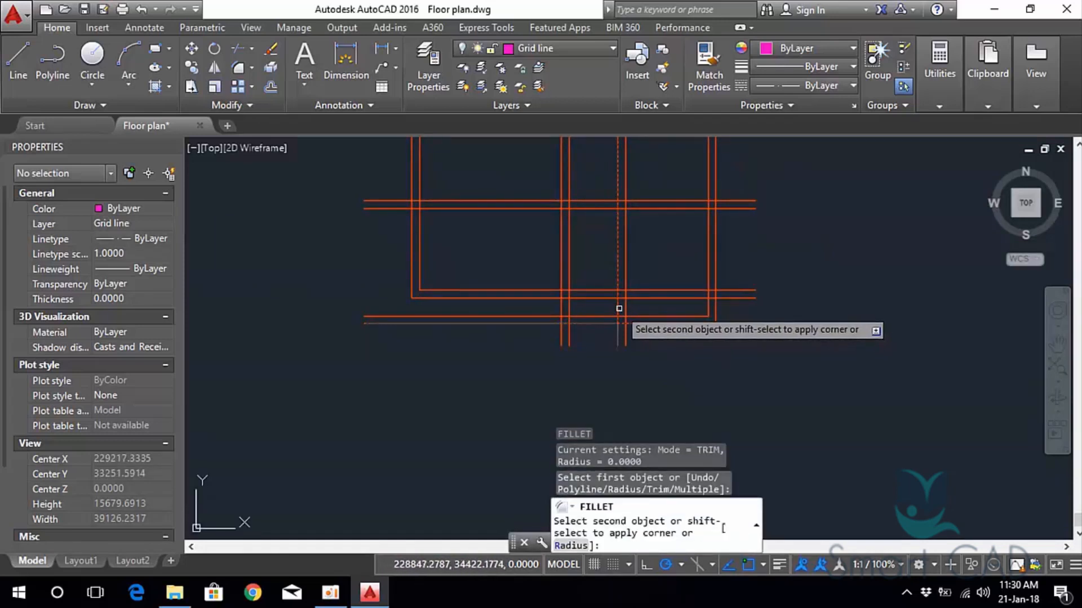
left_click(619, 309)
key("Return")
left_click(630, 314)
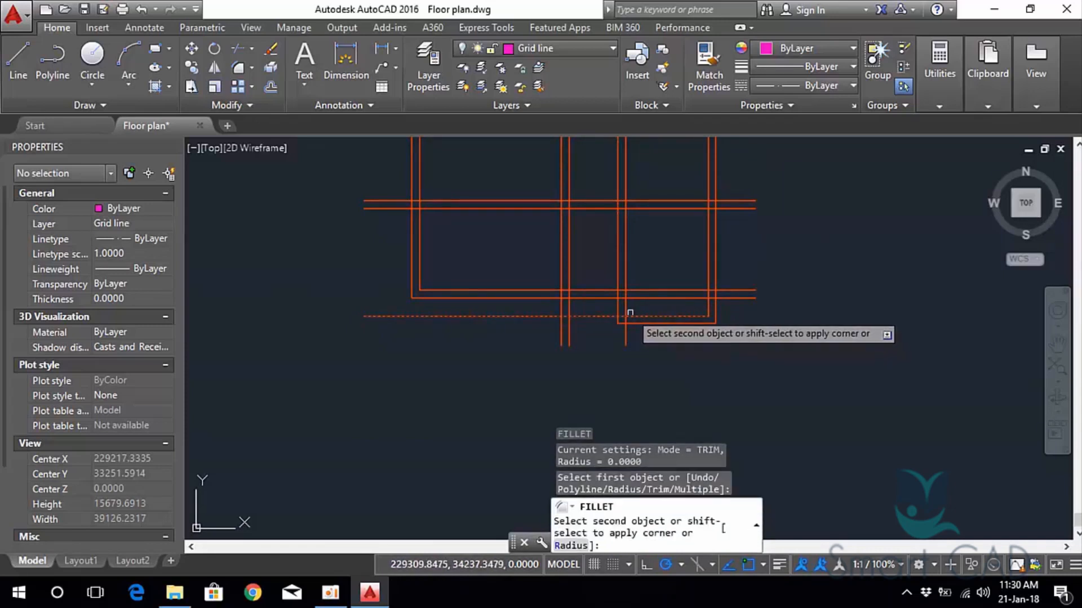
left_click(626, 307)
Fillet both lines of the middle horizontal wall with the second vertical wall, keeping the left and lower portions.
middle_click_drag(654, 238, 641, 297)
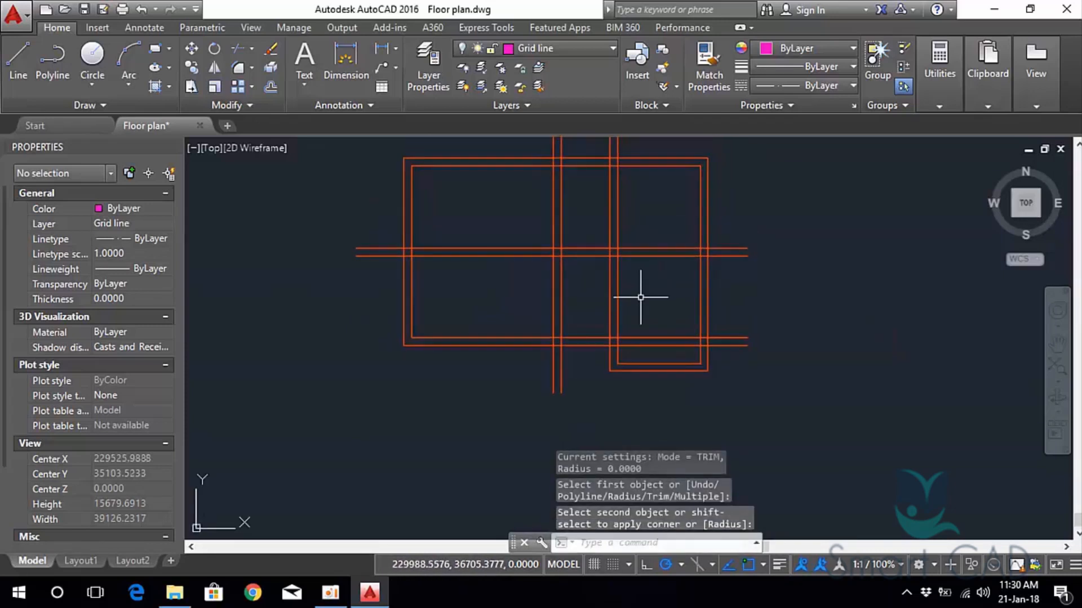
key("Return")
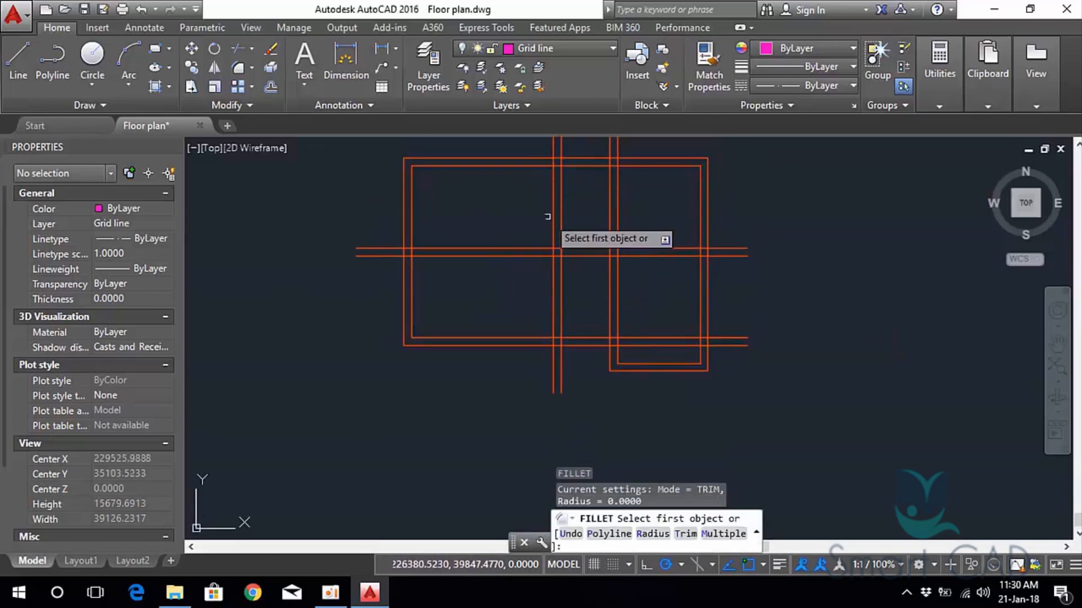
left_click(557, 275)
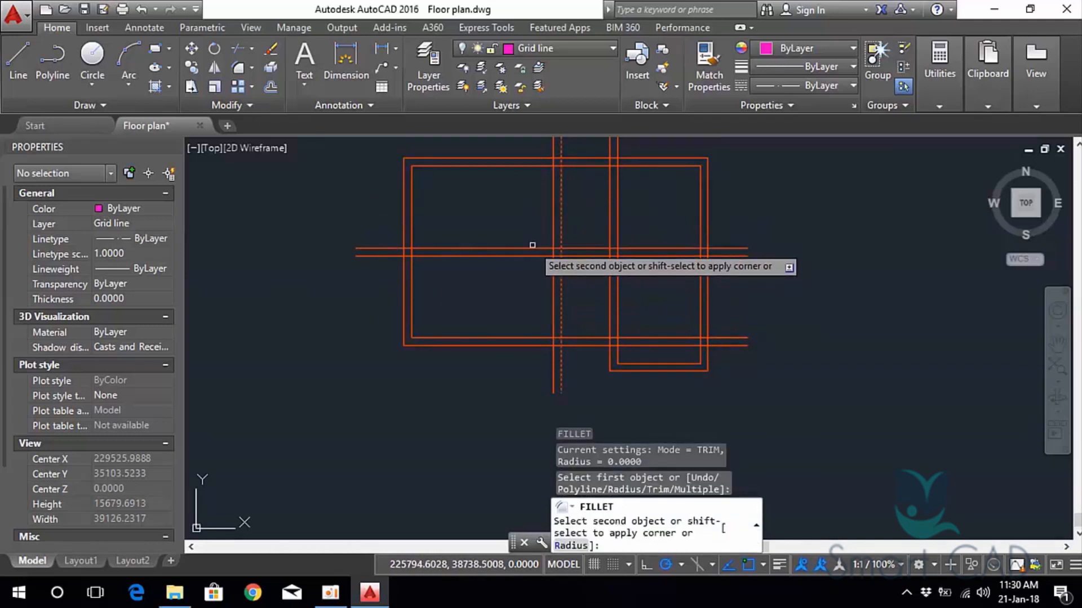
left_click(533, 242)
left_click(533, 248)
key("Return")
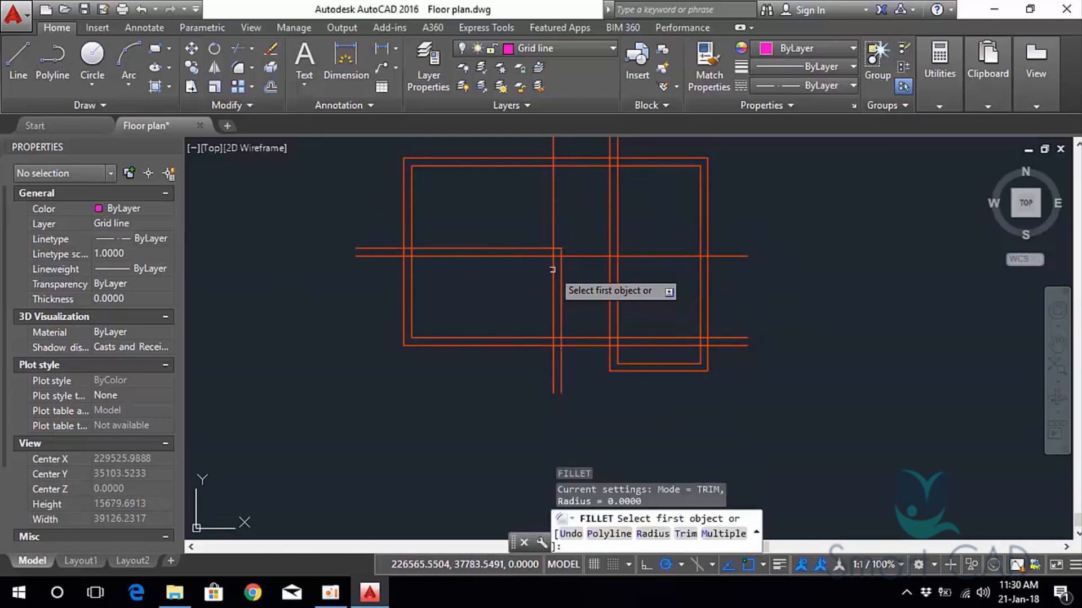
left_click(553, 273)
left_click(544, 257)
middle_click_drag(564, 209, 522, 235)
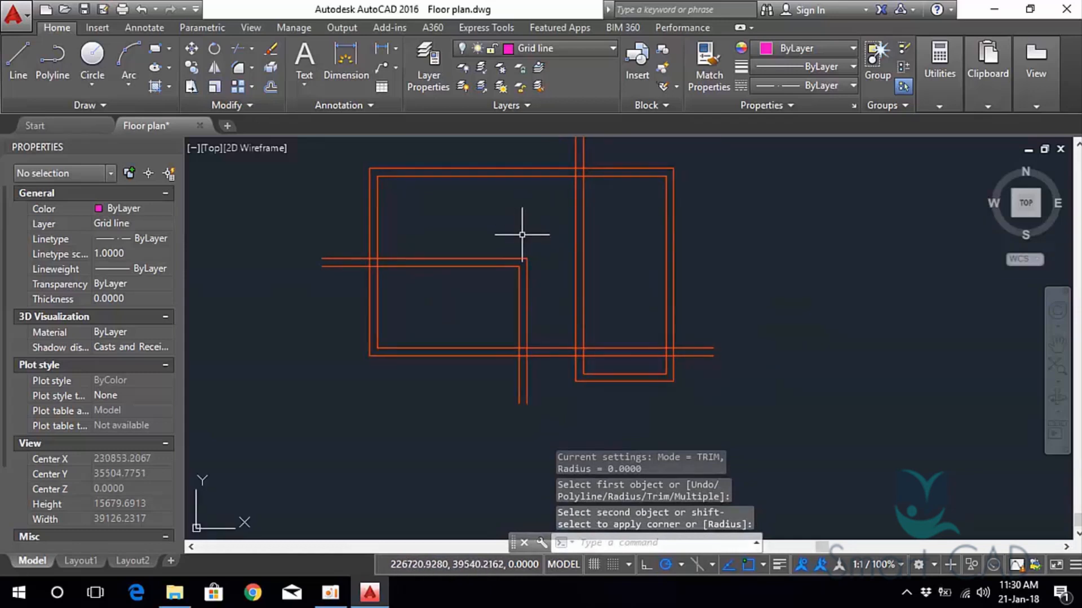
Start Trim with all objects as cutting edges and trim the two horizontal wall lines crossing inside the lower-right room.
middle_click_drag(627, 258, 544, 194)
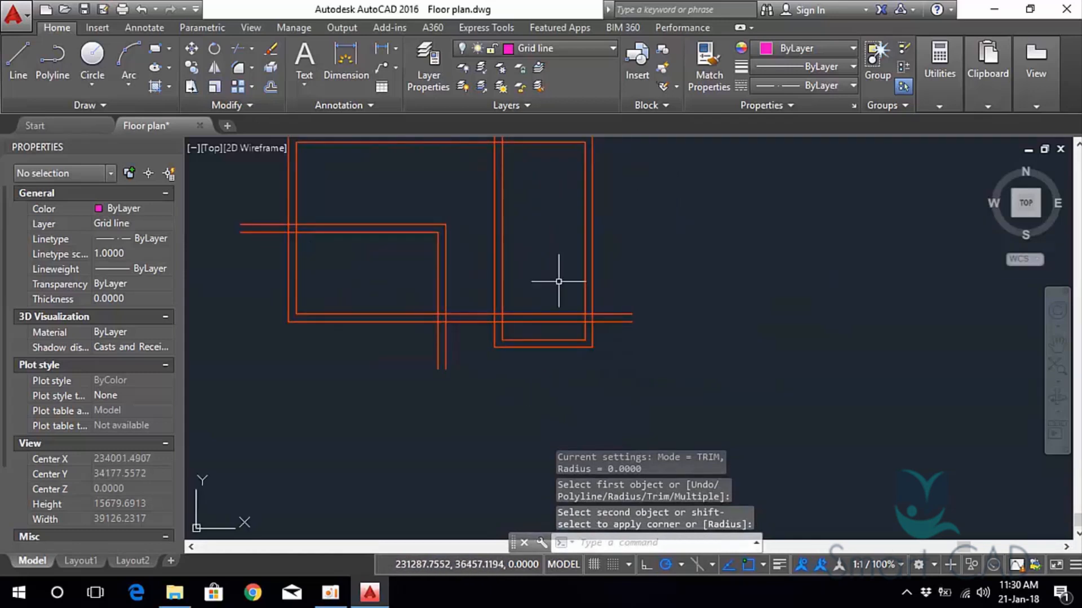
key("Escape")
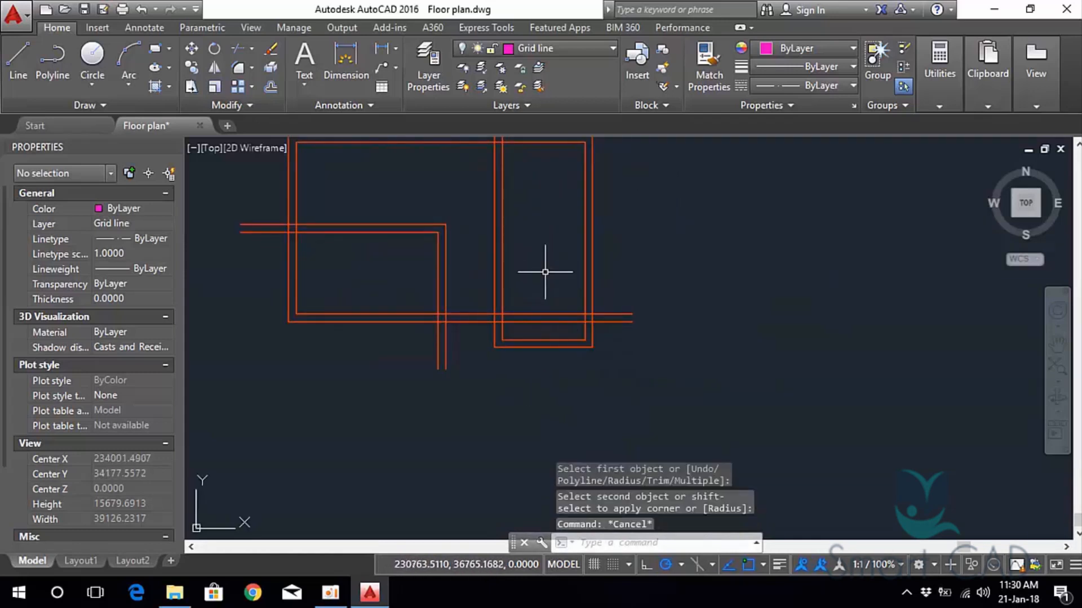
middle_click_drag(534, 270, 569, 231)
scroll(569, 232, "up", 2)
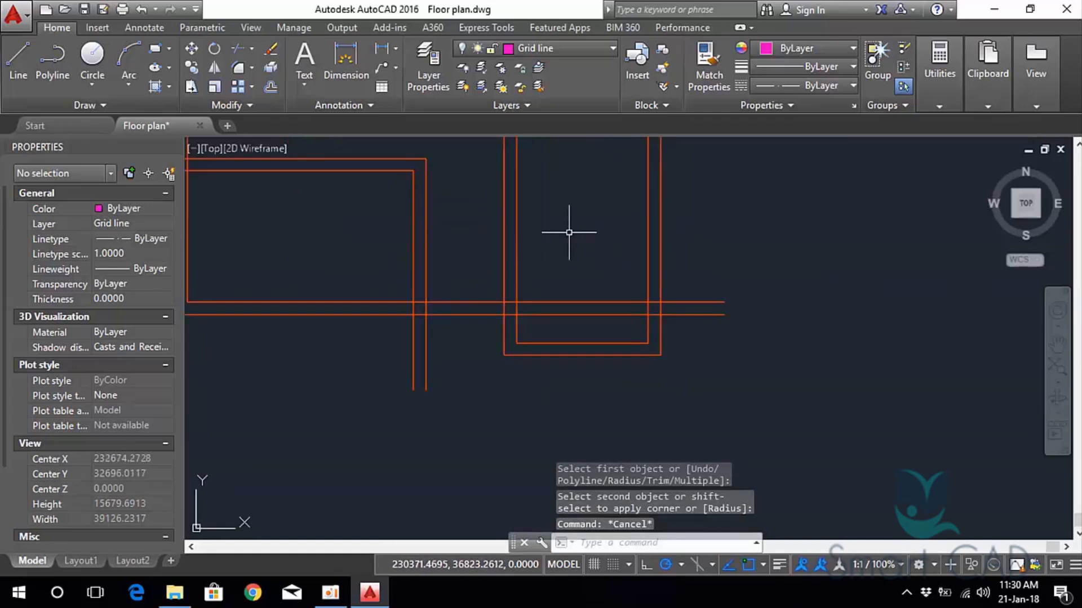
scroll(600, 269, "down", 2)
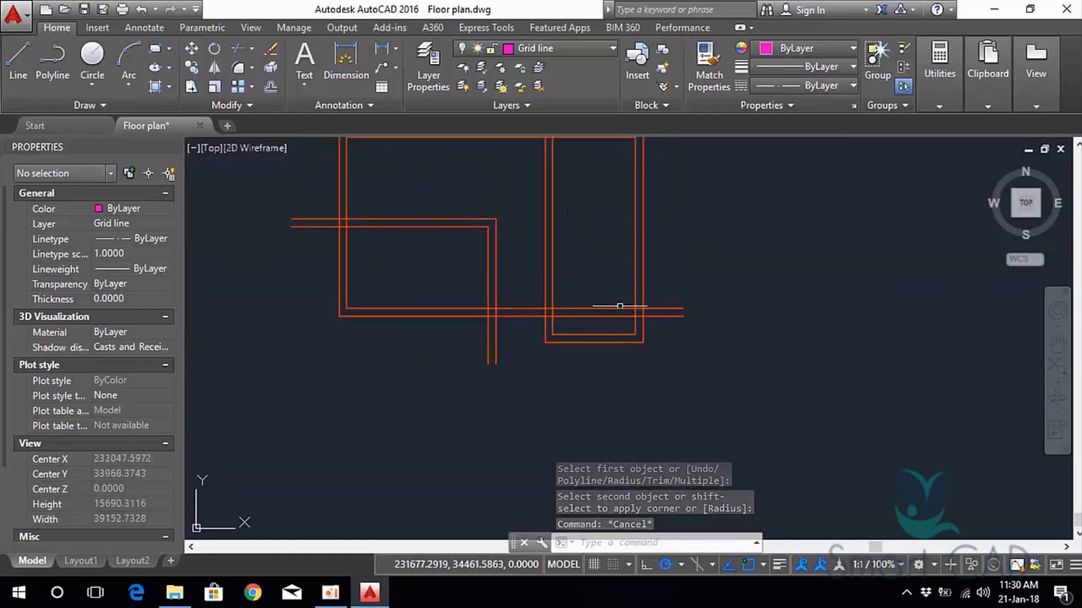
type("im")
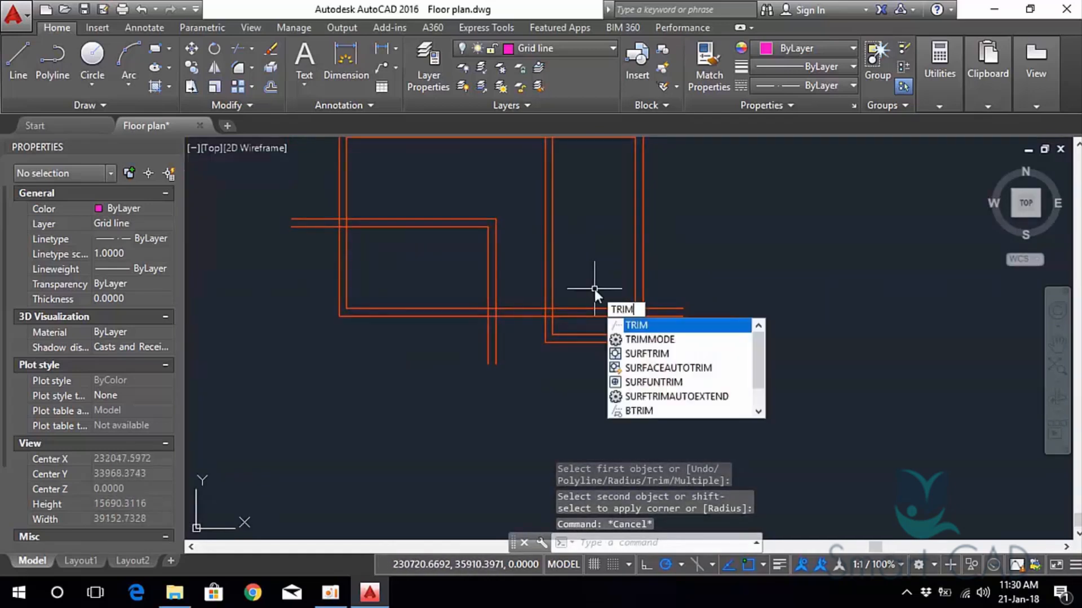
key("Return")
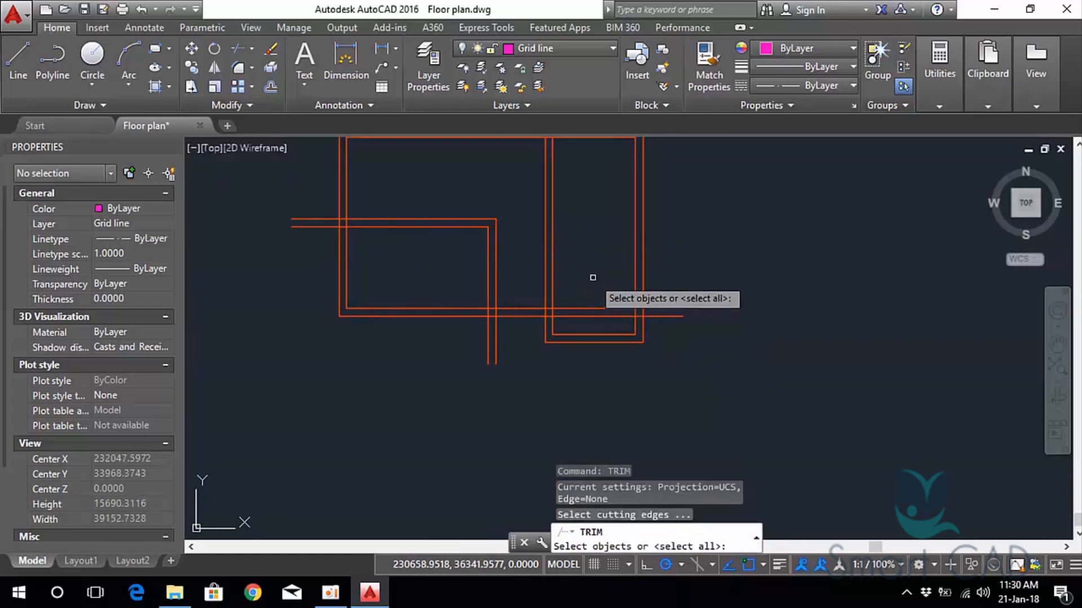
key("Return")
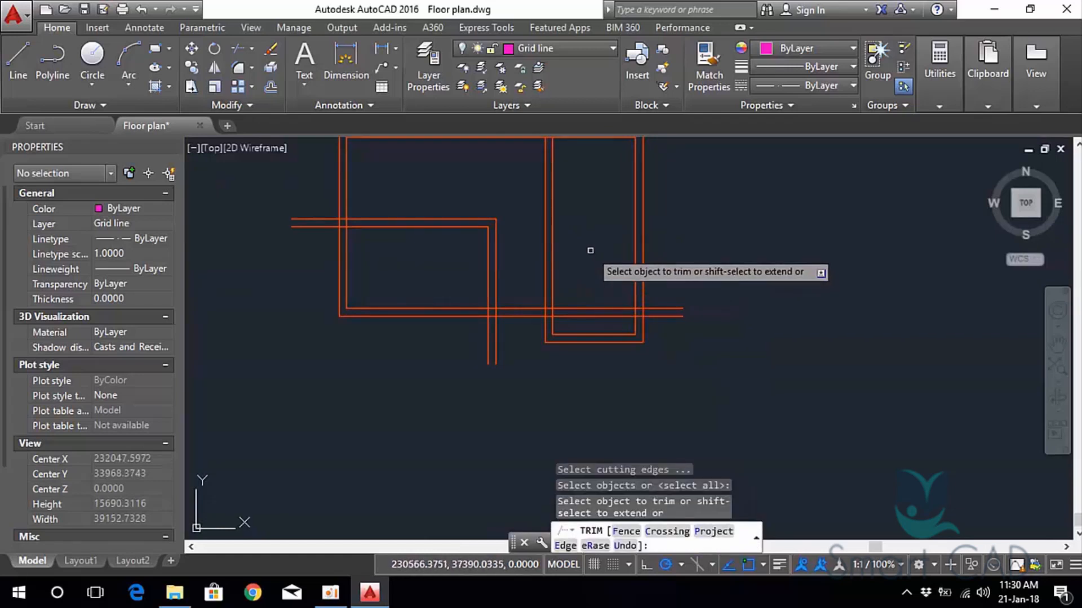
left_click(605, 316)
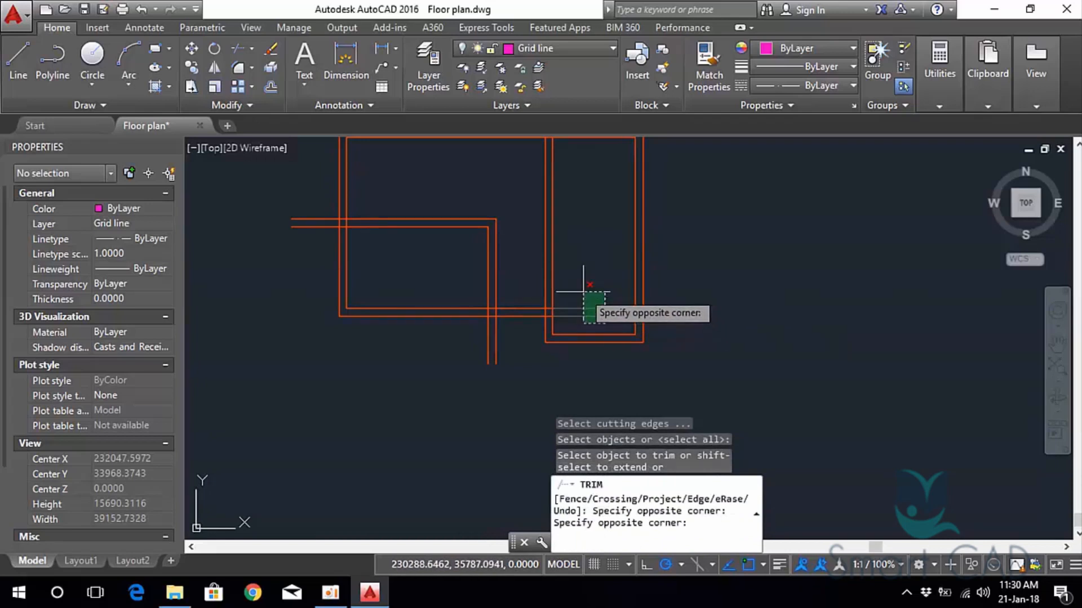
left_click(575, 307)
Trim the leftover line stubs inside the third vertical wall and its left line between them to open the wall junction.
scroll(538, 321, "up", 2)
left_click(576, 316)
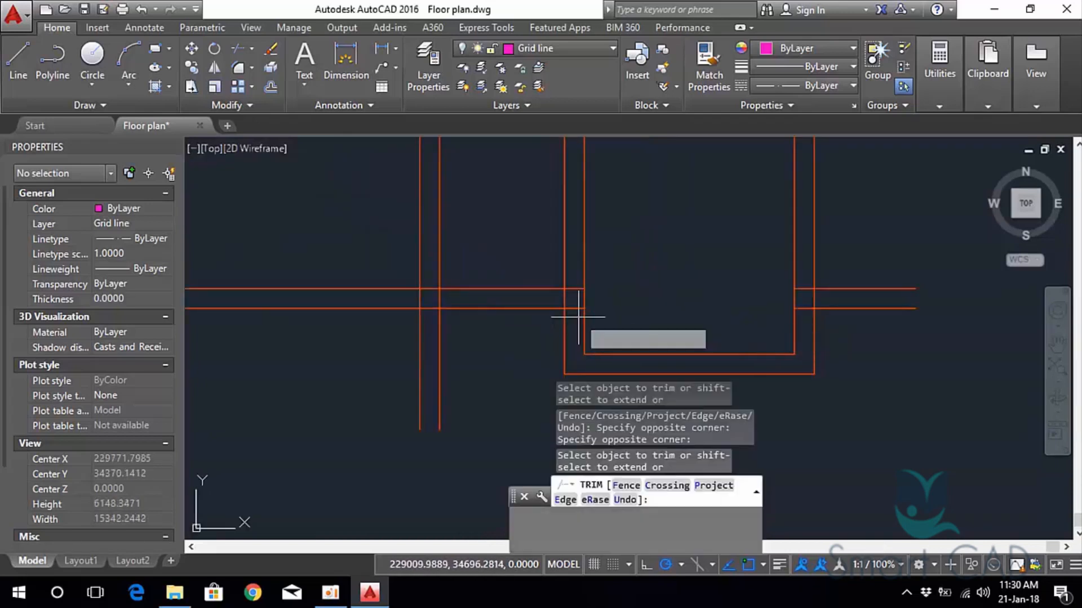
left_click(580, 286)
left_click(574, 295)
left_click(565, 300)
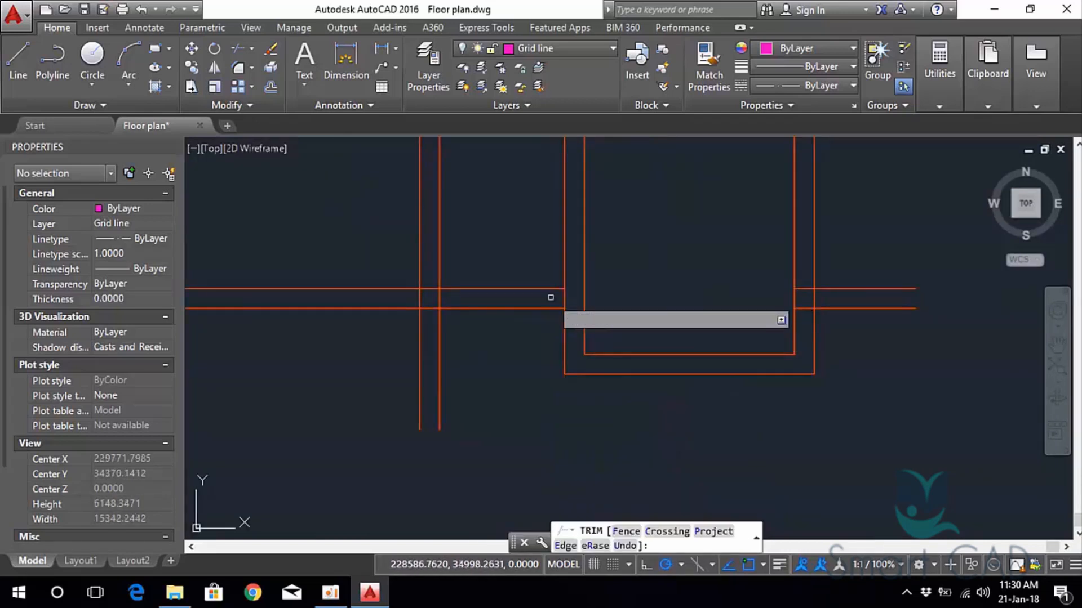
middle_click_drag(461, 234, 522, 246)
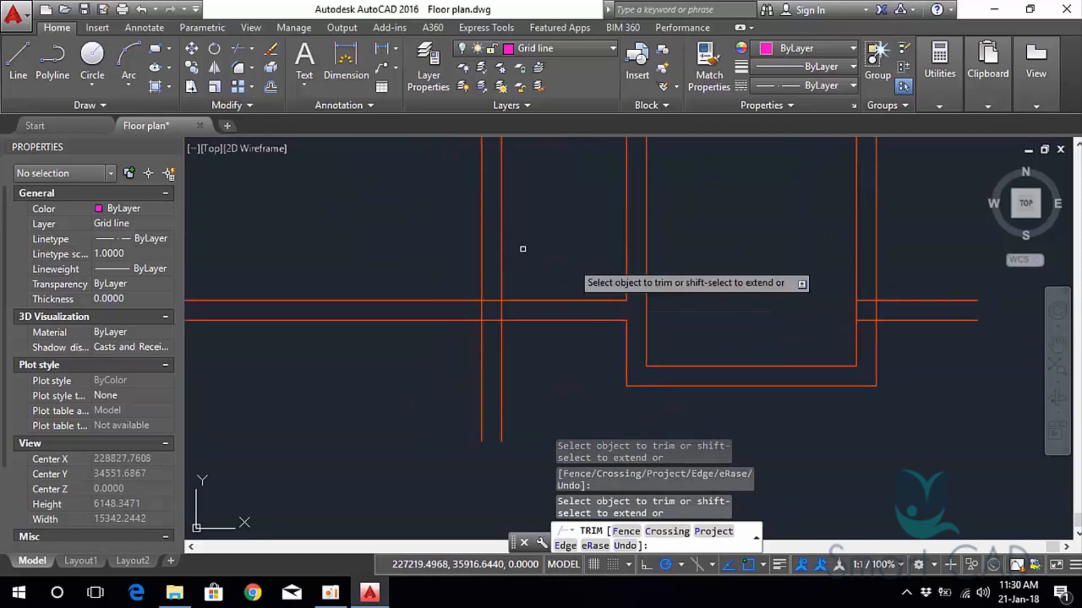
Trim the vertical lines crossing inside the lower horizontal wall and the horizontal lines crossing inside the left outer wall to open both junctions.
left_click(514, 308)
left_click(473, 307)
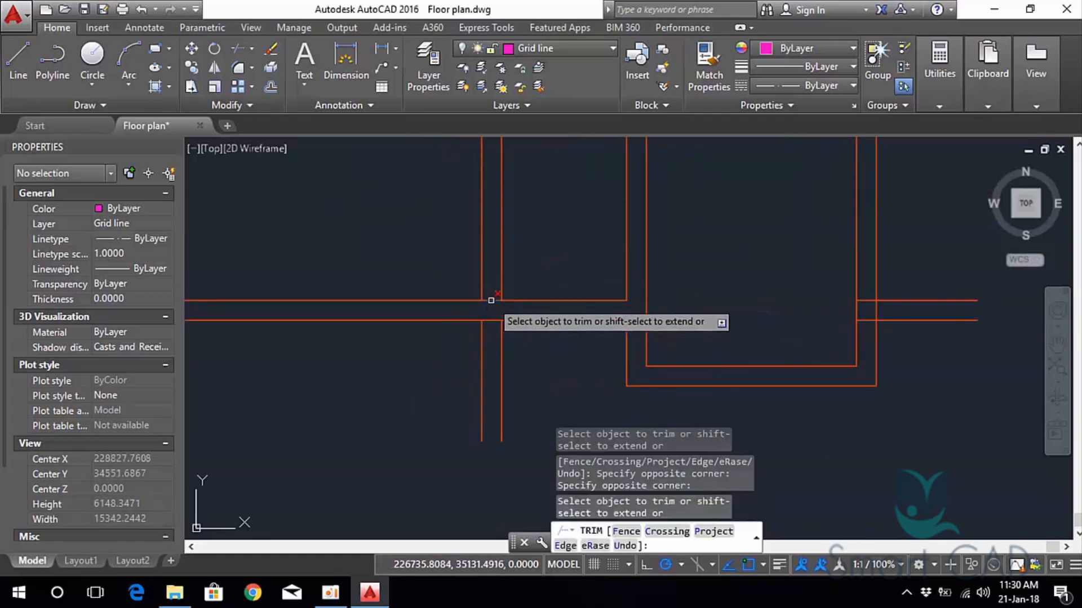
scroll(519, 324, "down", 3)
scroll(460, 283, "up", 6)
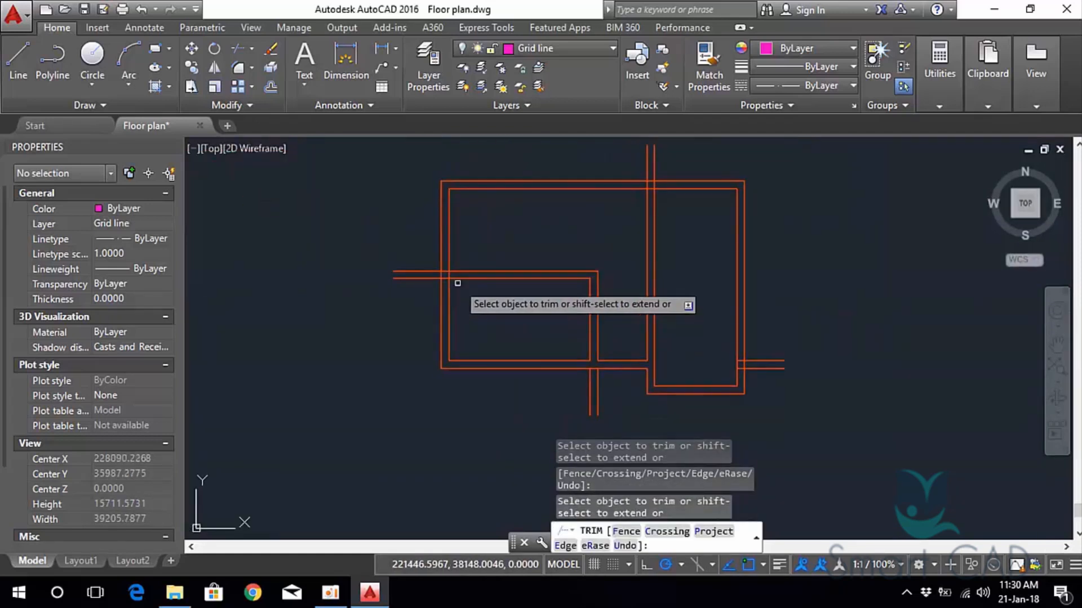
left_click(399, 278)
left_click(403, 190)
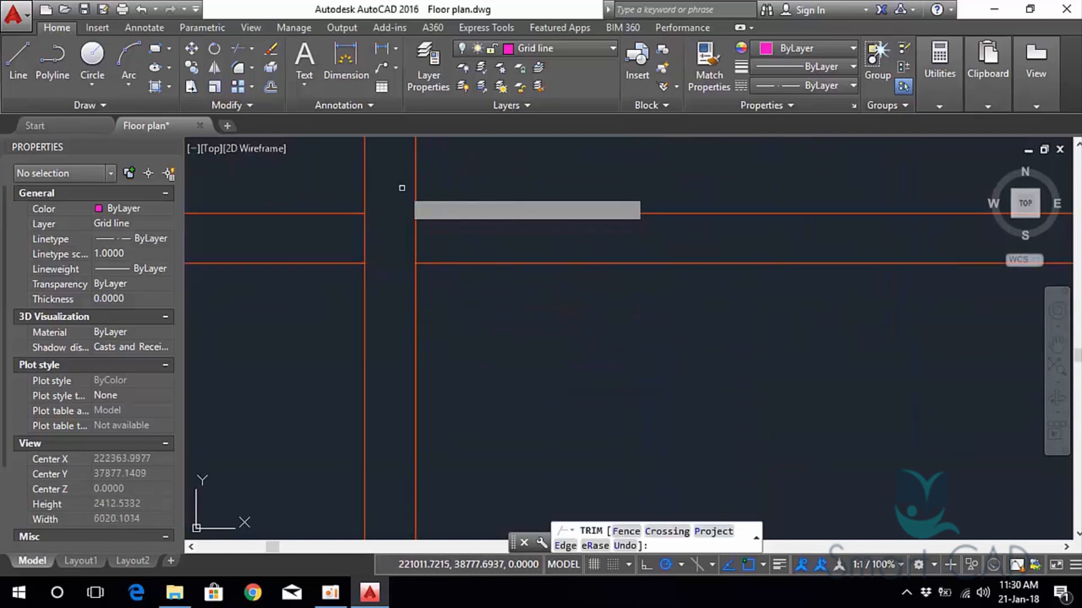
Trim the third vertical wall's lines where they cross inside the top outer wall, and end Trim.
scroll(474, 280, "down", 6)
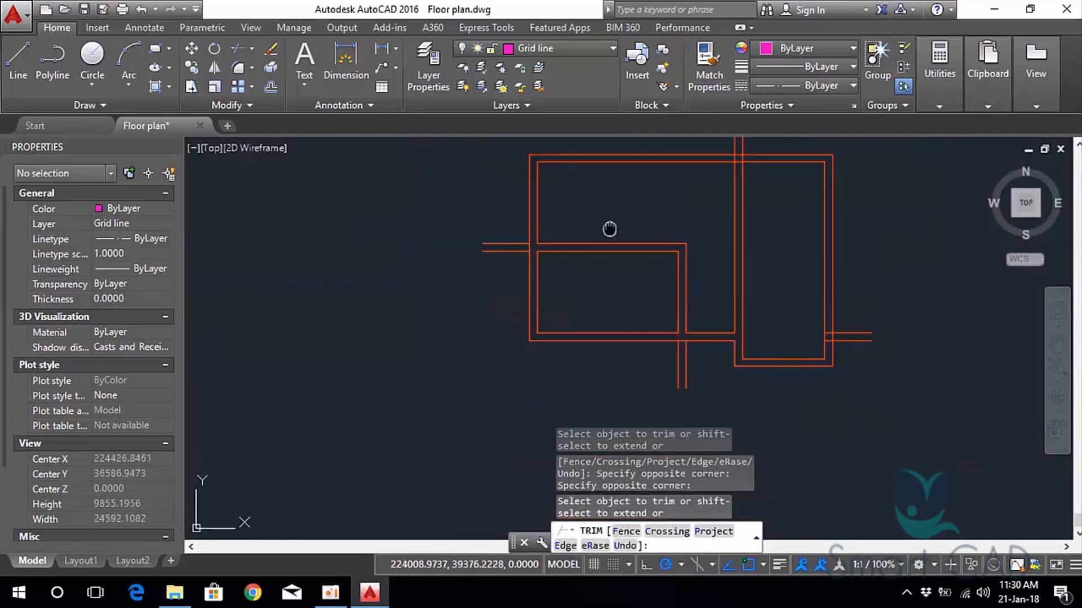
scroll(671, 209, "up", 3)
left_click(710, 202)
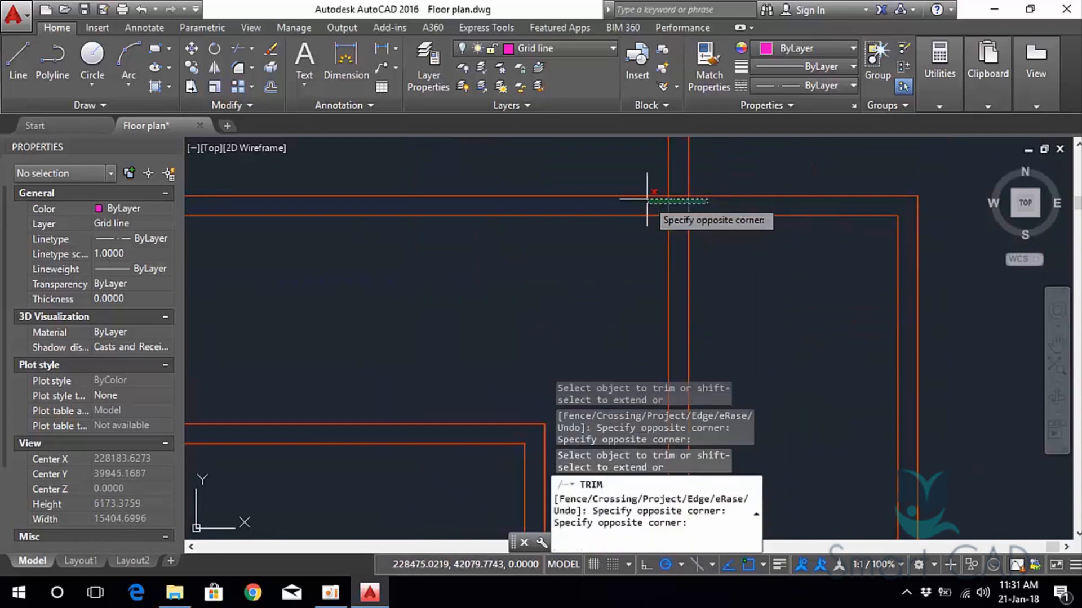
left_click(647, 200)
scroll(741, 288, "down", 6)
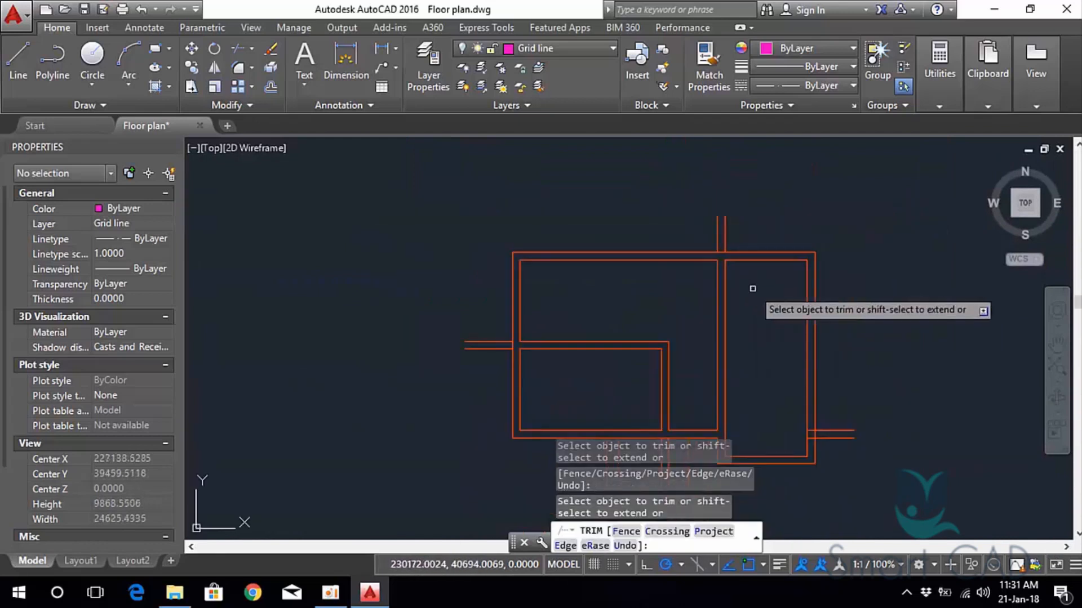
scroll(670, 226, "up", 2)
middle_click_drag(691, 326, 647, 248)
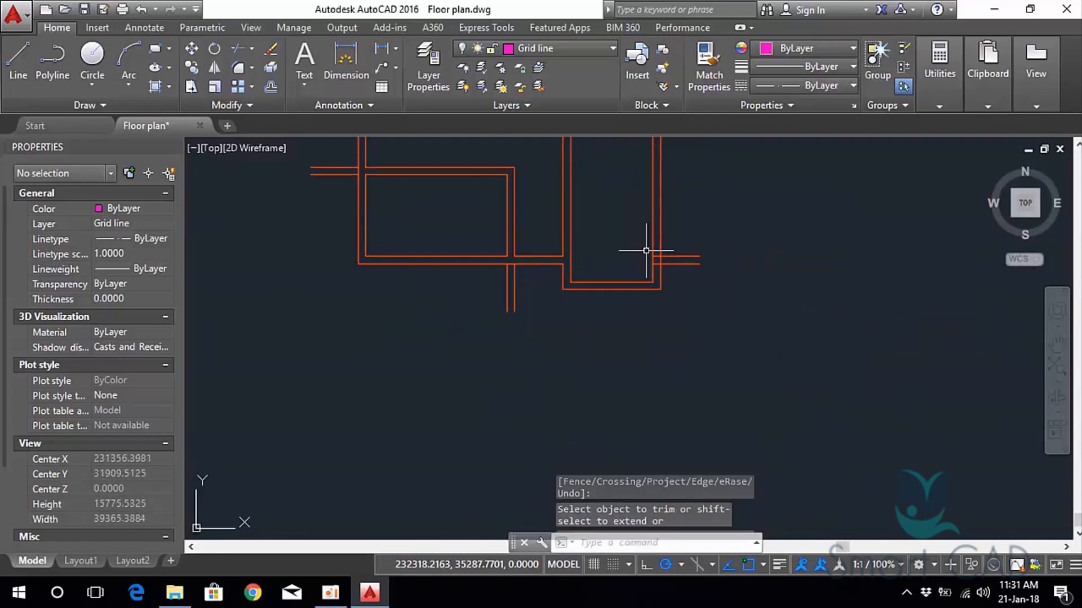
key("Escape")
Erase the leftover pairs of wall stubs projecting outside the right, bottom, left and top outer walls.
left_click(616, 229)
left_click(745, 273)
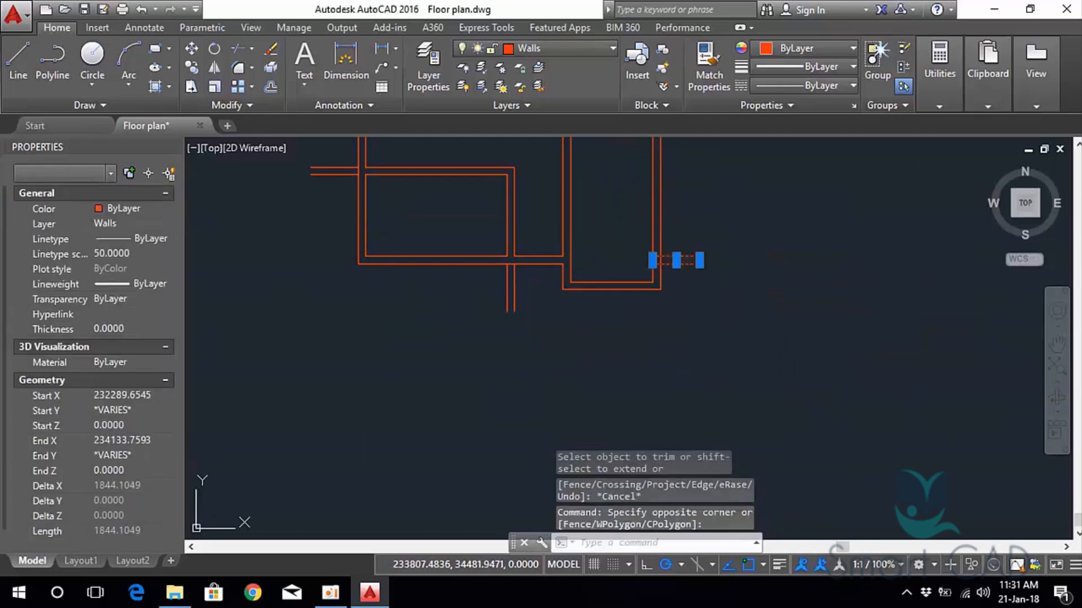
key("Delete")
left_click(448, 220)
left_click(543, 333)
middle_click_drag(404, 200, 519, 325)
left_click(401, 258)
left_click(515, 327)
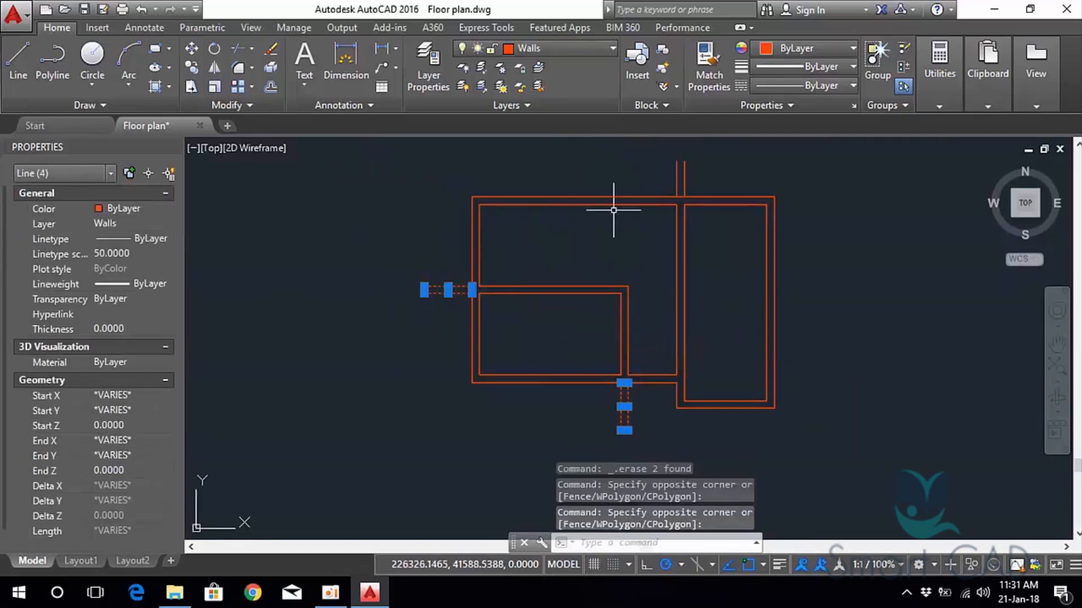
left_click(643, 153)
left_click(746, 224)
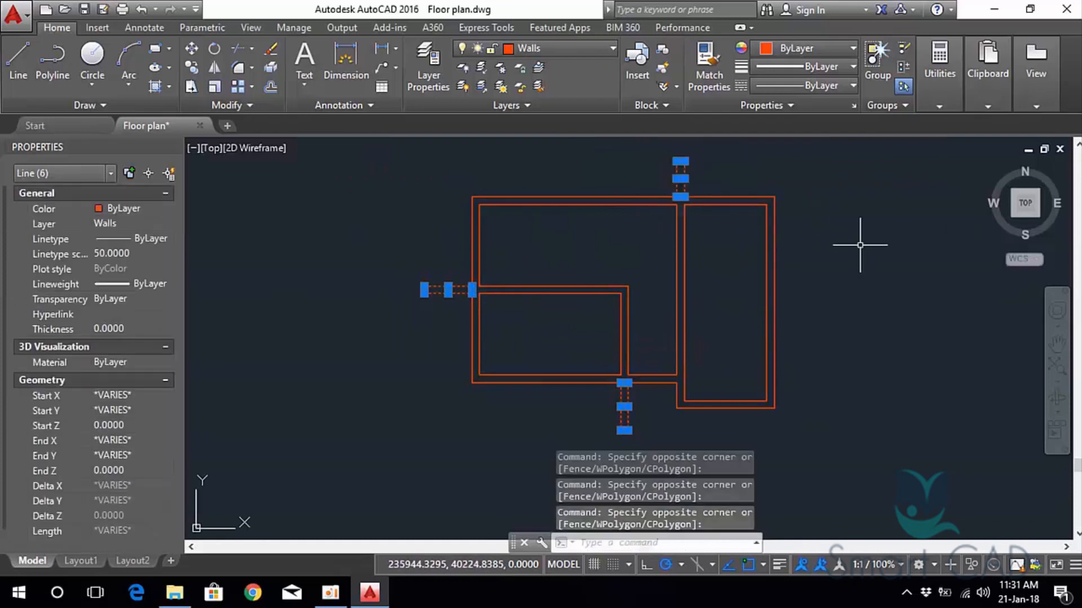
key("Delete")
Offset the inner line of the top wall in the right-hand room 2000 downward.
mouse_move(840, 234)
middle_mouse_down()
mouse_move(828, 273)
mouse_move(792, 254)
middle_mouse_up()
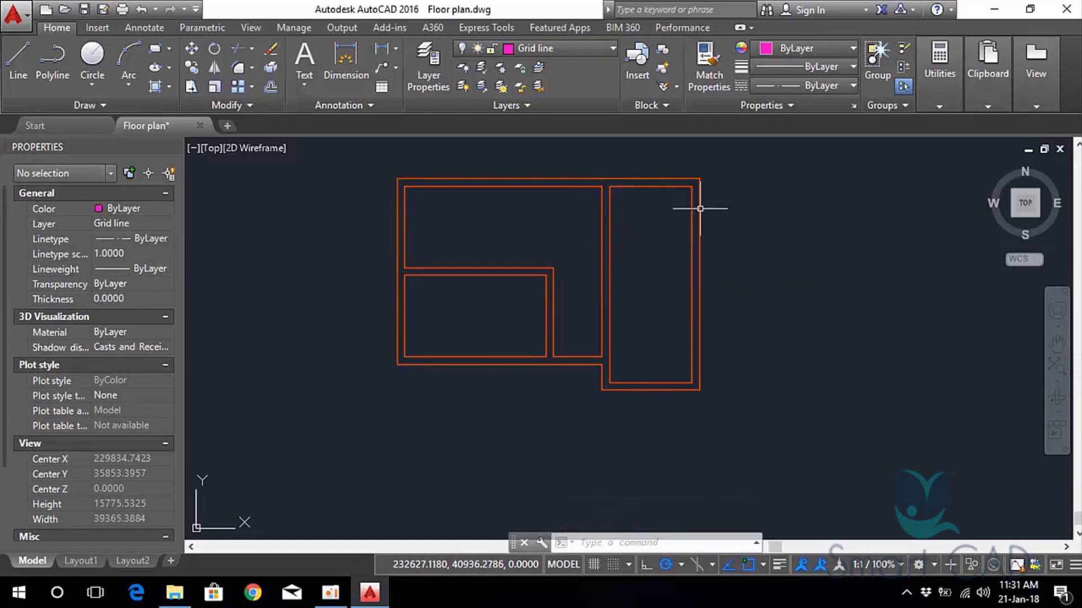
middle_click_drag(673, 233, 607, 255)
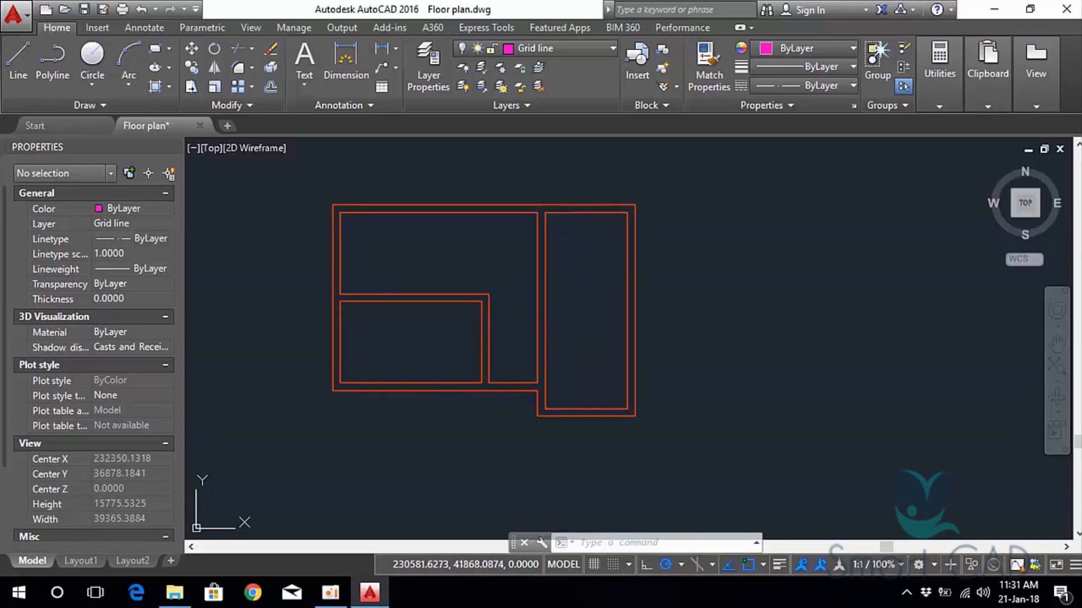
left_click(589, 212)
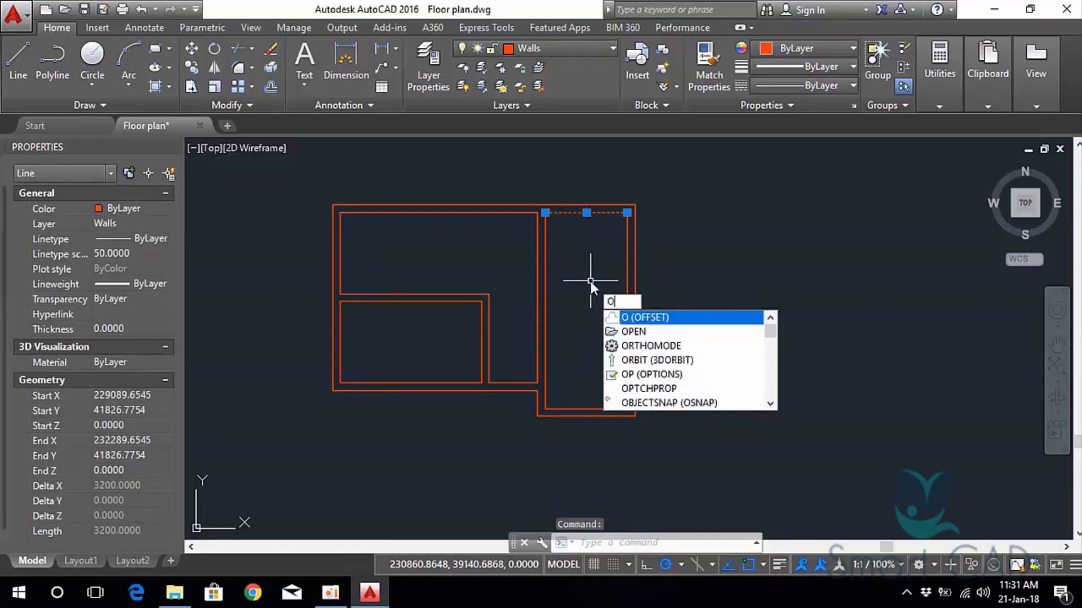
key("Return")
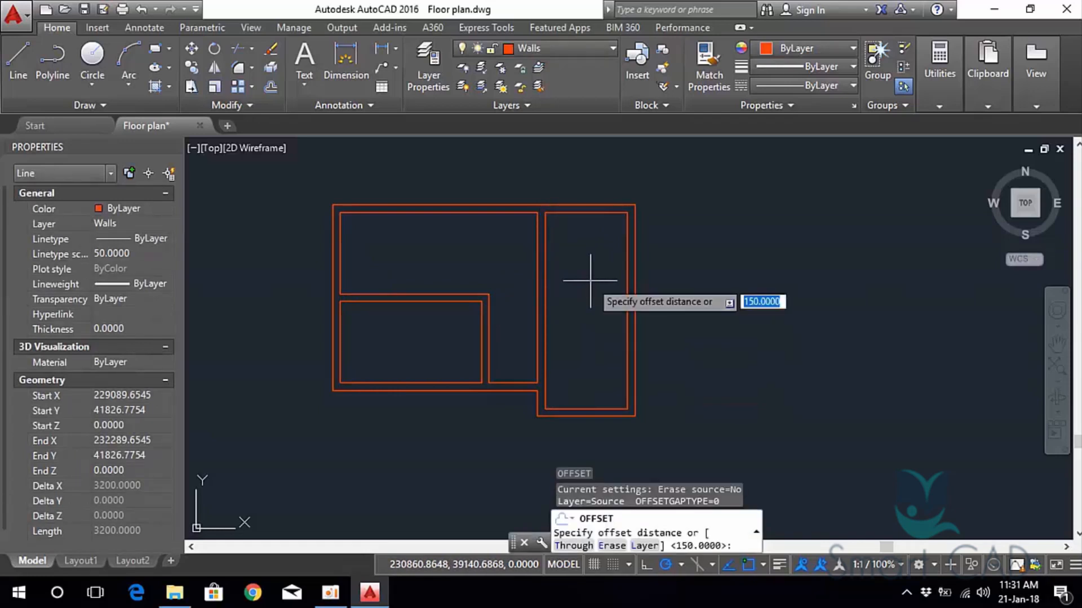
type("2000")
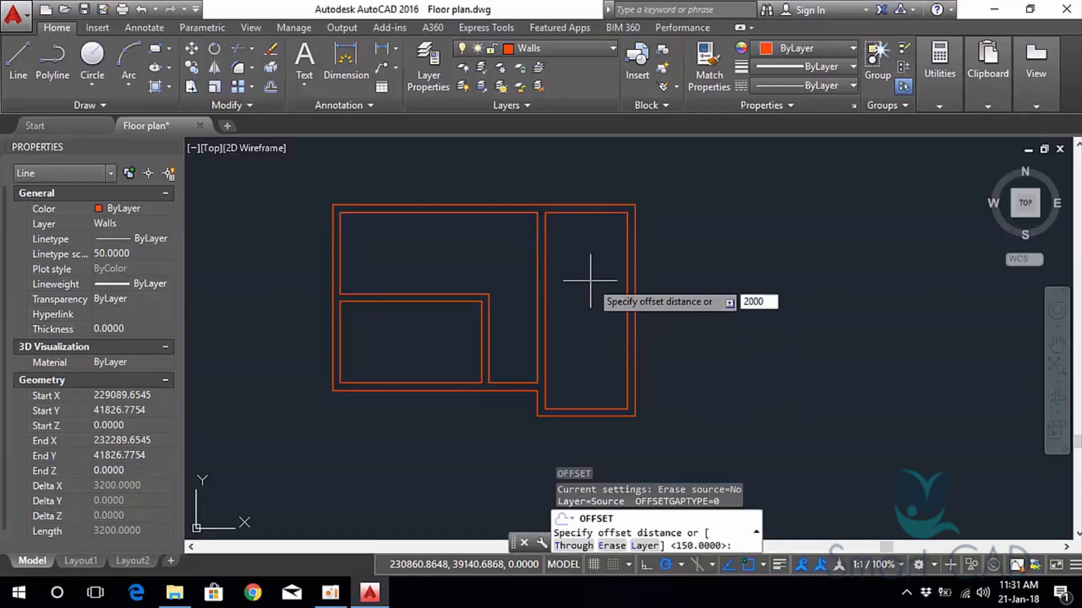
key("Return")
left_click(589, 213)
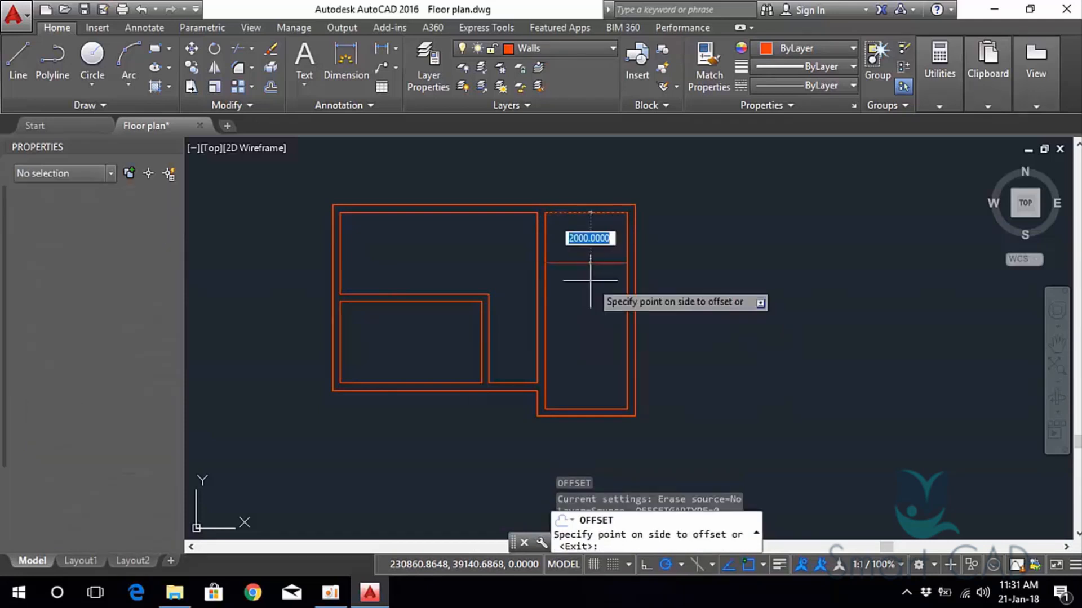
left_click(590, 281)
key("Escape")
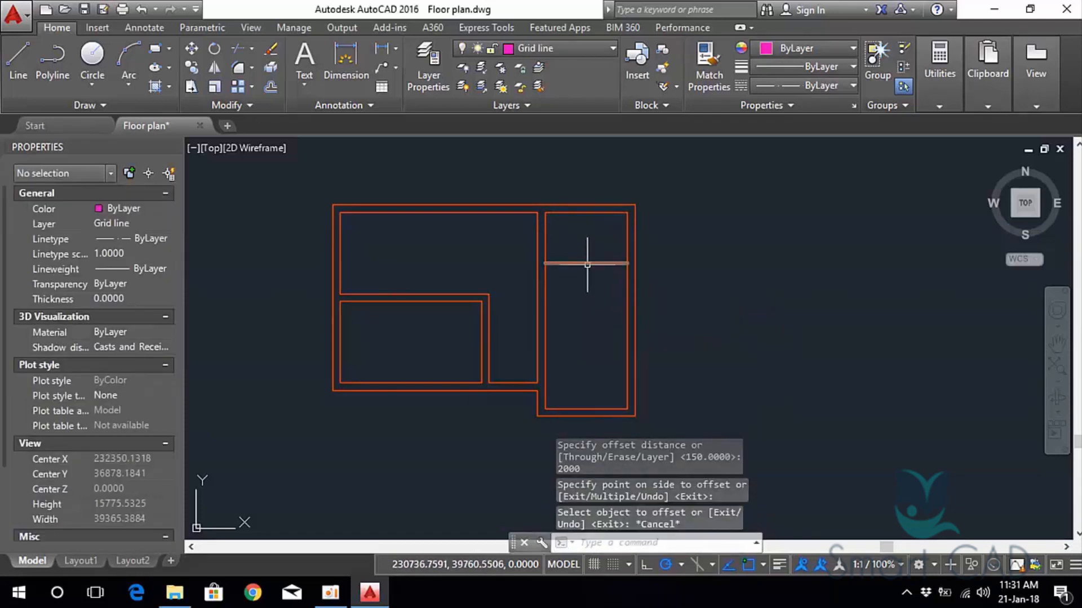
left_click(585, 263)
type("o")
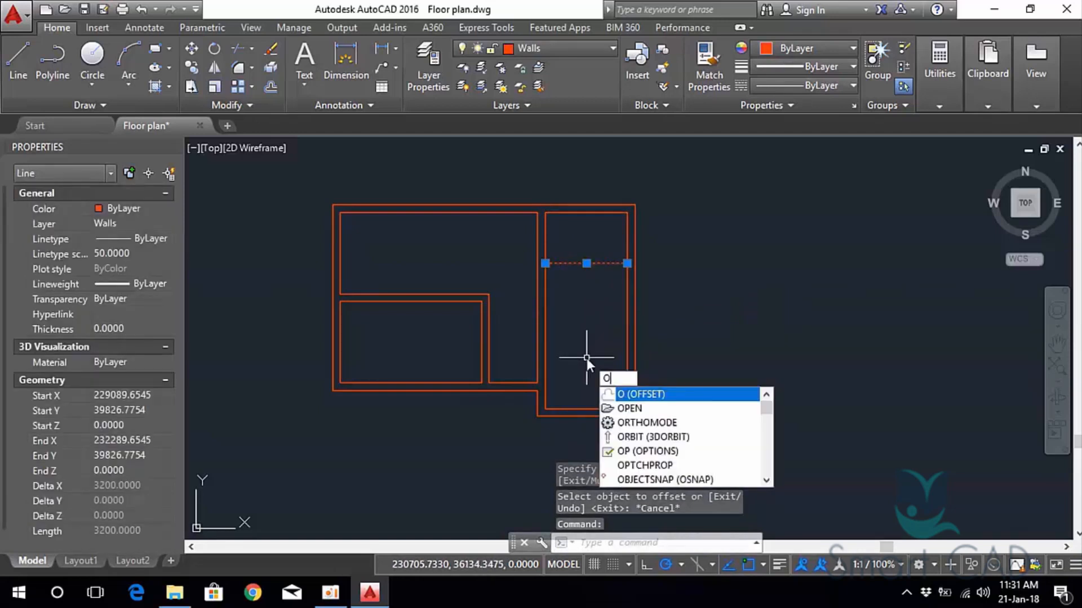
key("Return")
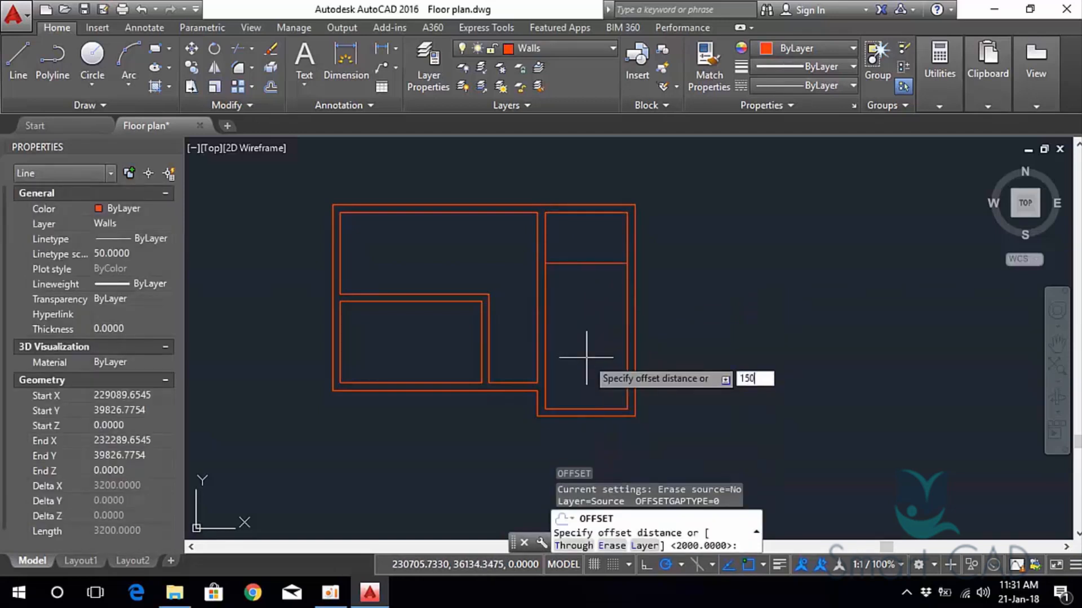
type("150")
key("Return")
left_click(585, 264)
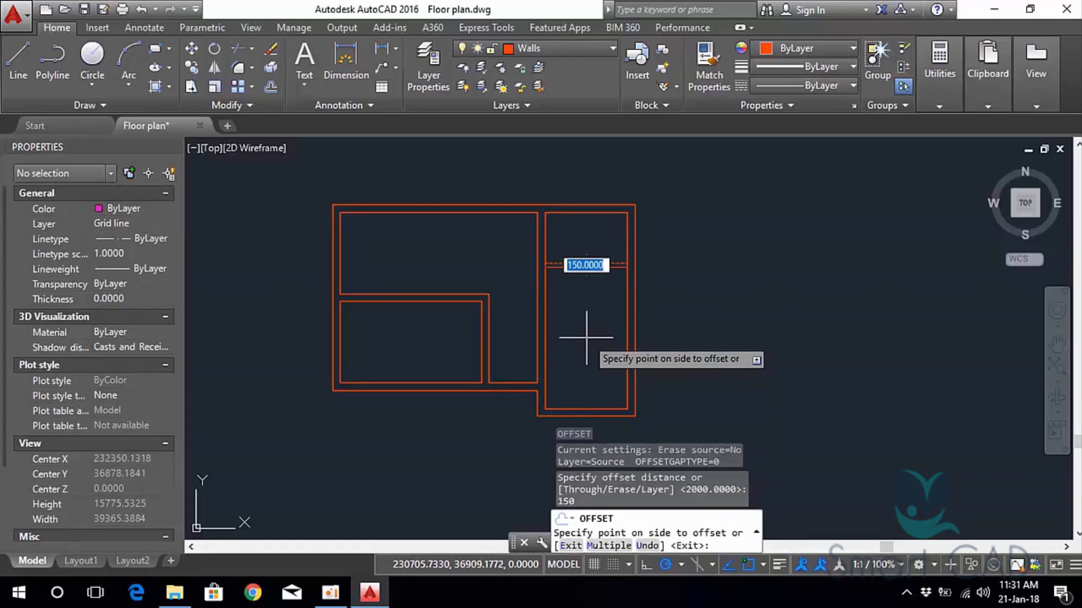
key("Escape")
Offset the dividing line in the right-hand room 300 downward to form a double-line partition wall.
left_click(591, 263)
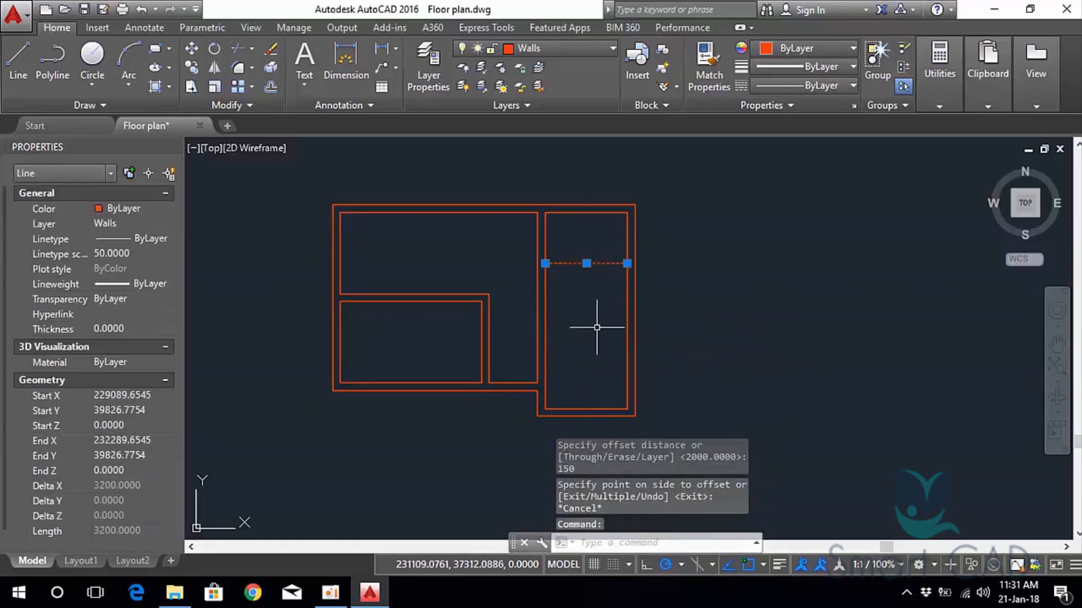
type("o")
key("Return")
type("300")
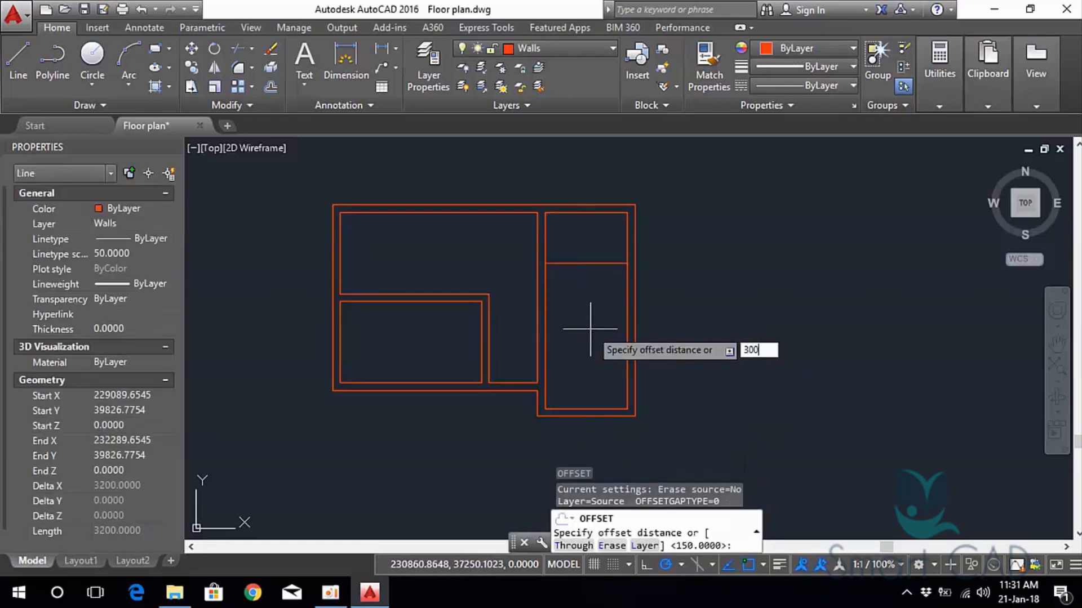
key("Return")
left_click(583, 263)
left_click(580, 332)
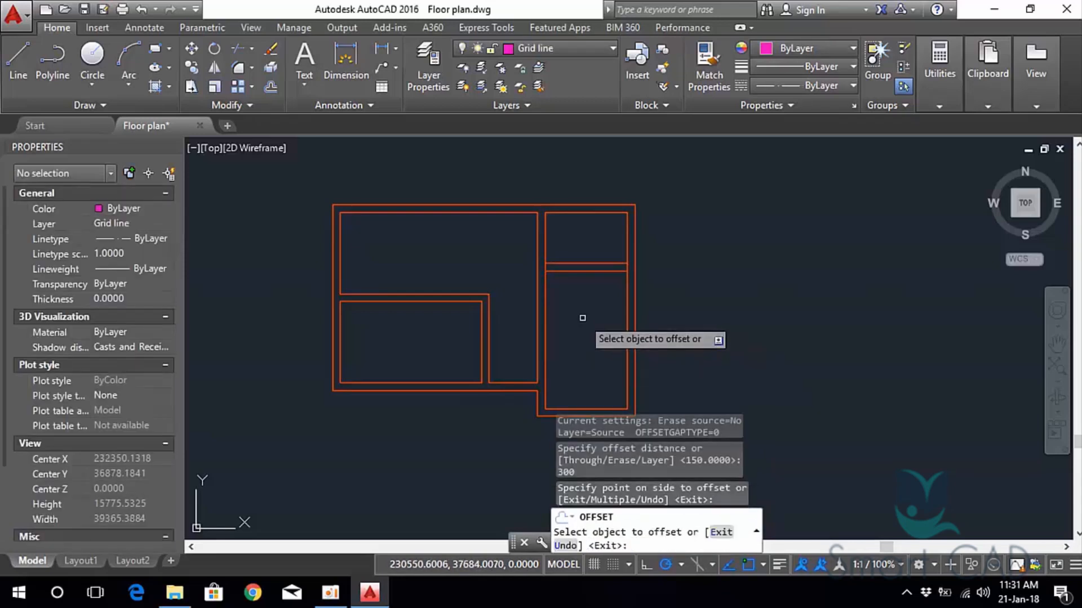
key("Escape")
Fillet both lines of the third vertical wall with the new partition's two lines, keeping the lower vertical portion as an outer and inner corner.
middle_click_drag(554, 234, 580, 248)
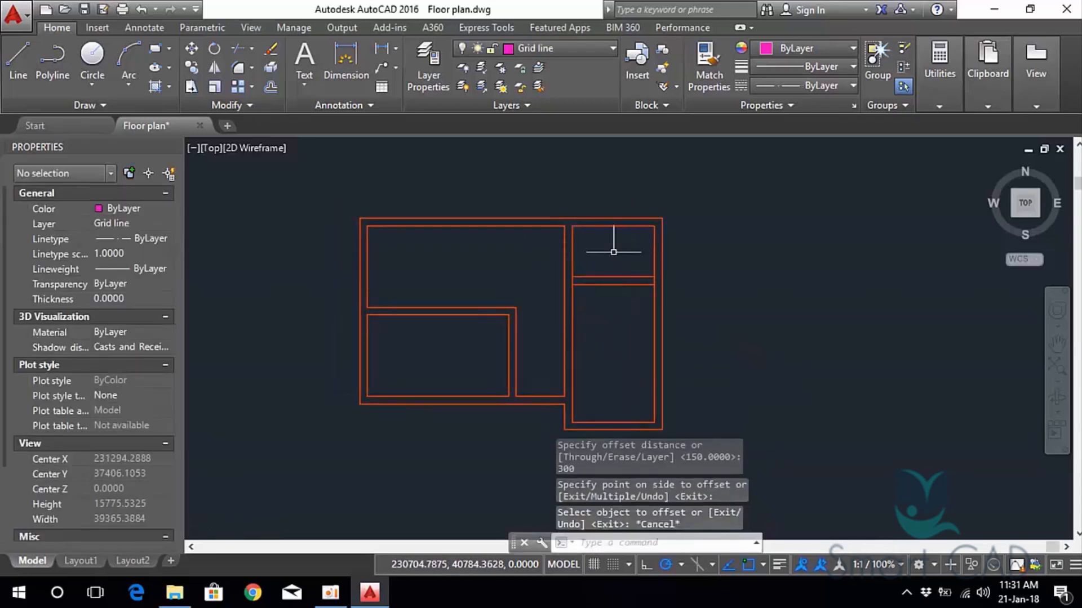
scroll(614, 252, "up", 2)
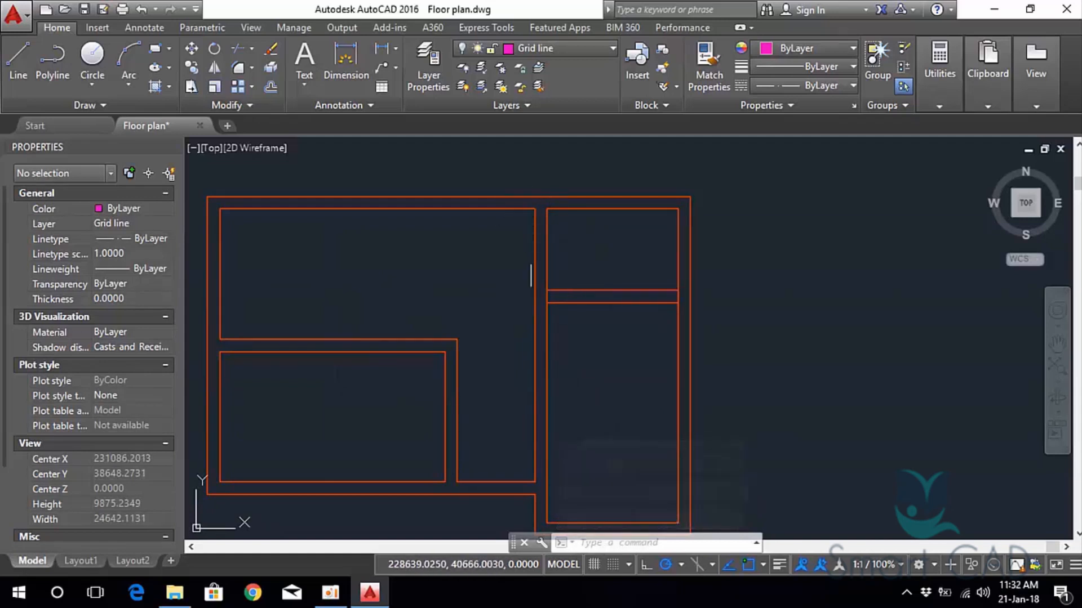
middle_click_drag(600, 266, 544, 235)
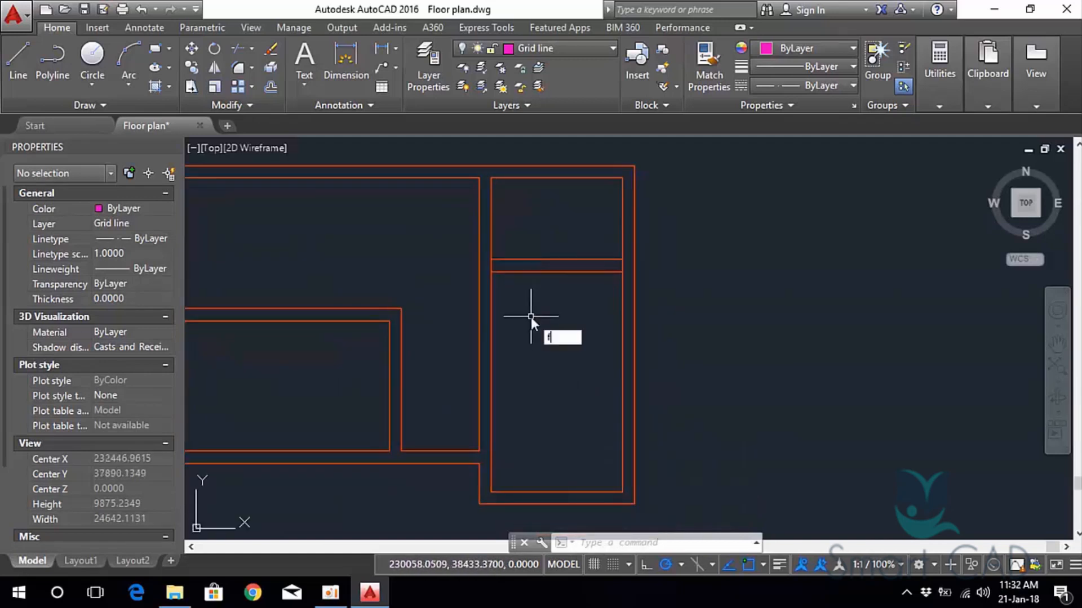
key("Return")
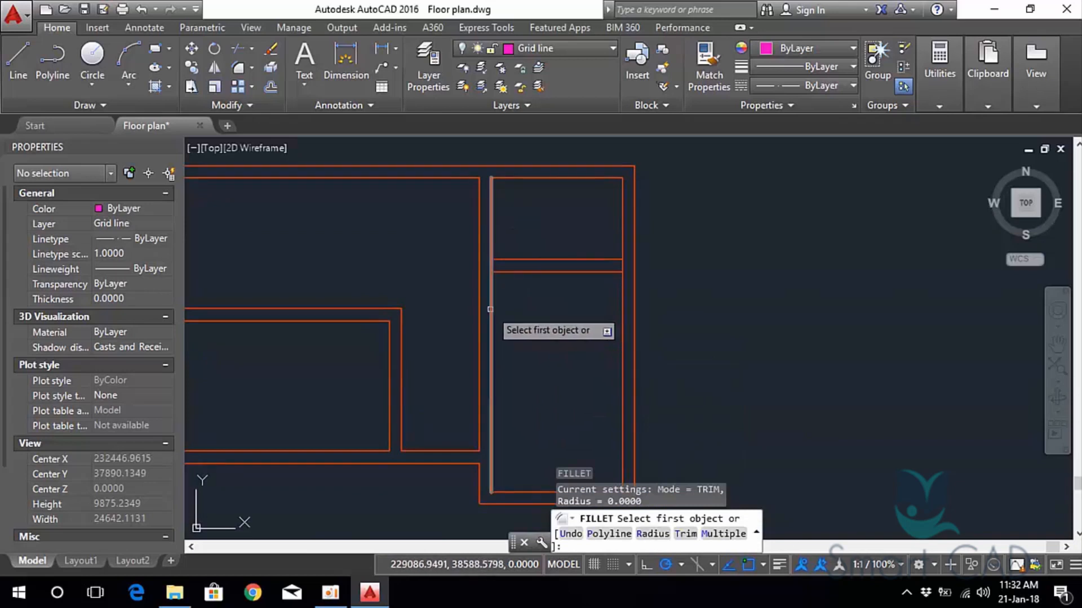
left_click(480, 310)
left_click(510, 260)
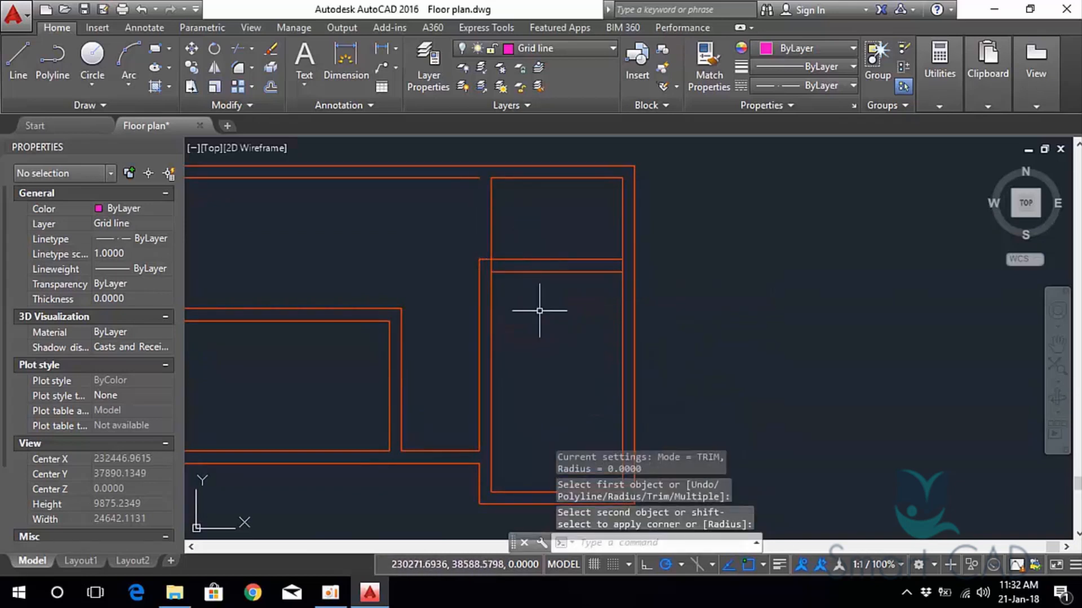
key("Return")
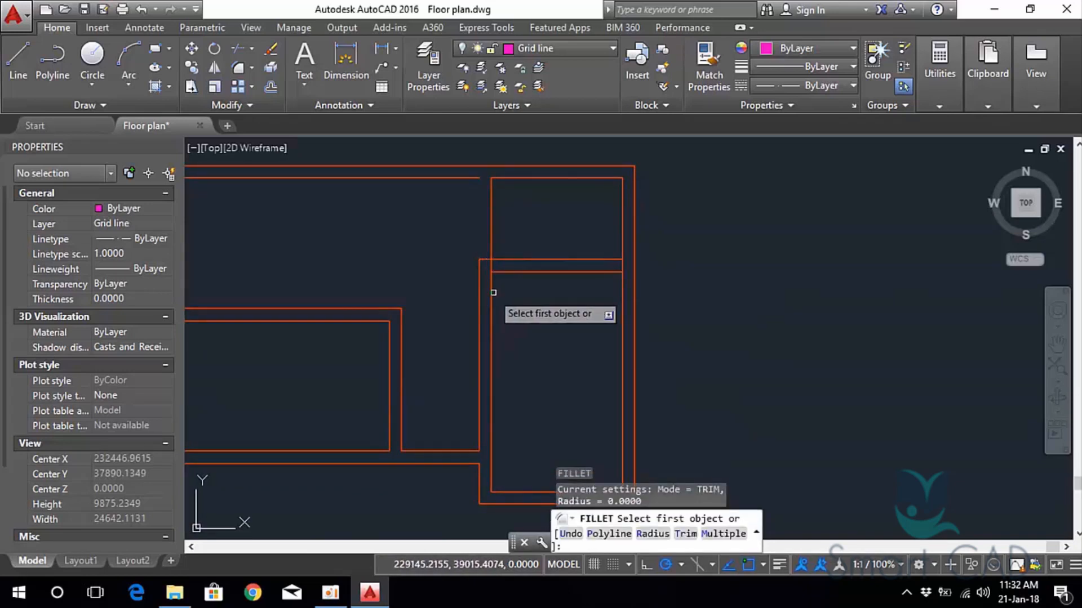
left_click(490, 293)
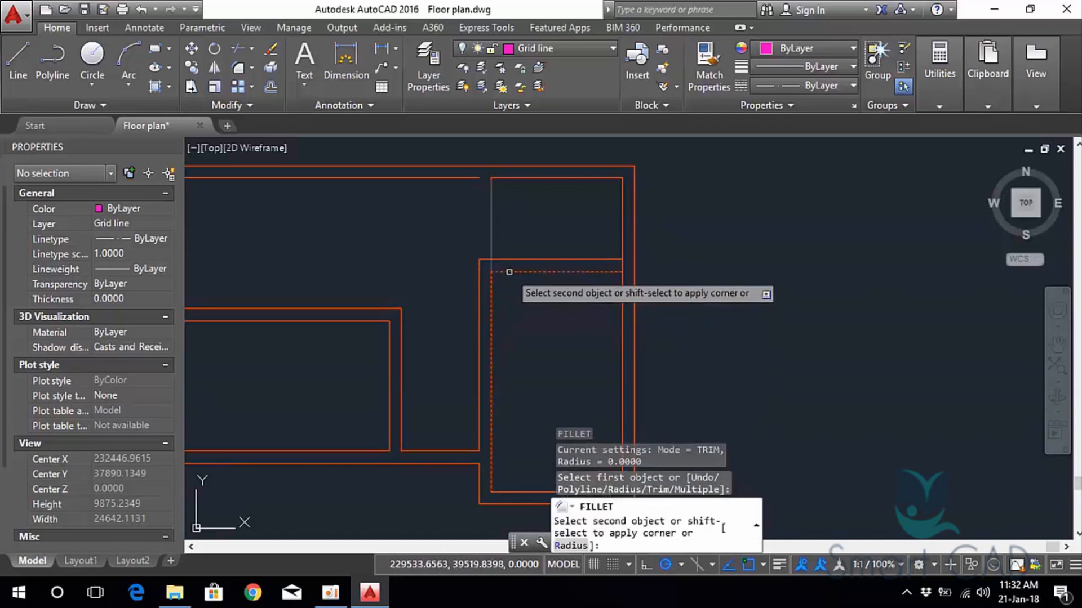
left_click(508, 273)
key("Escape")
Stretch the left end of the top wall's right inner line segment to the end of the left segment, closing the 300 gap.
scroll(512, 221, "up", 5)
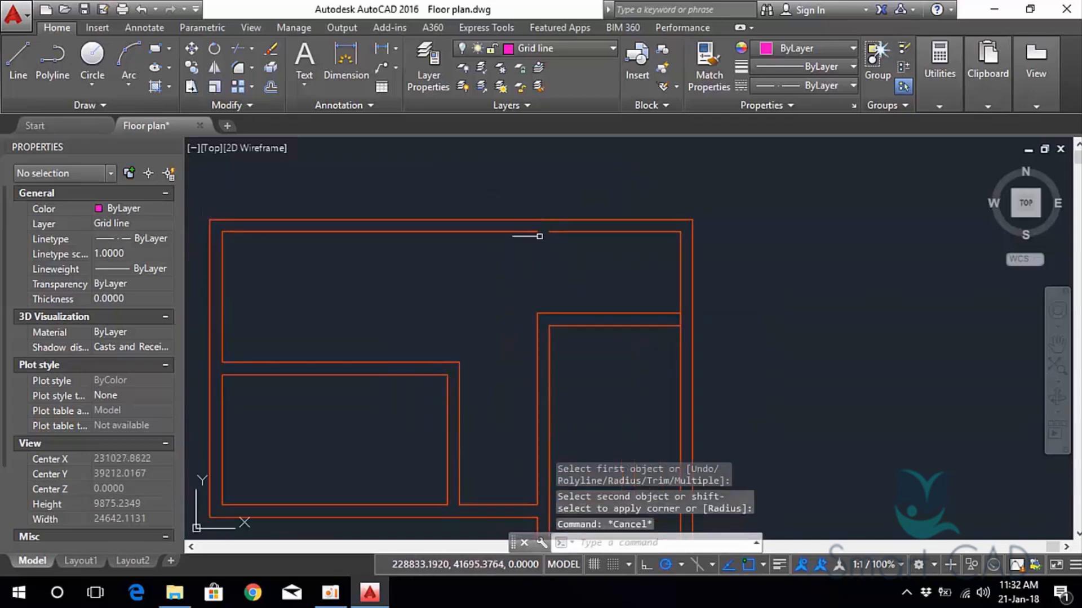
left_click(605, 265)
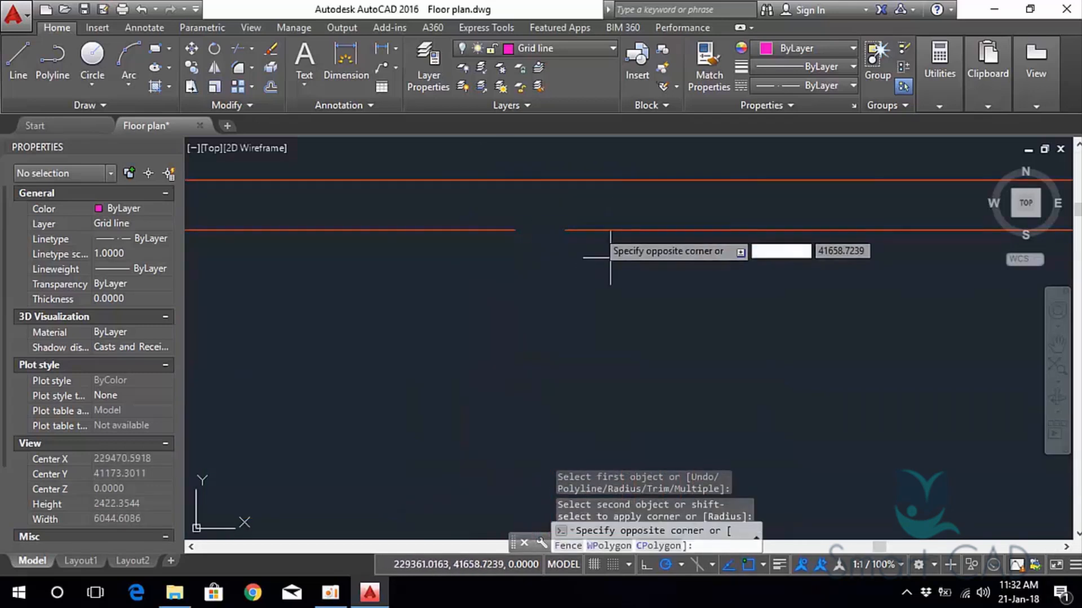
left_click(586, 212)
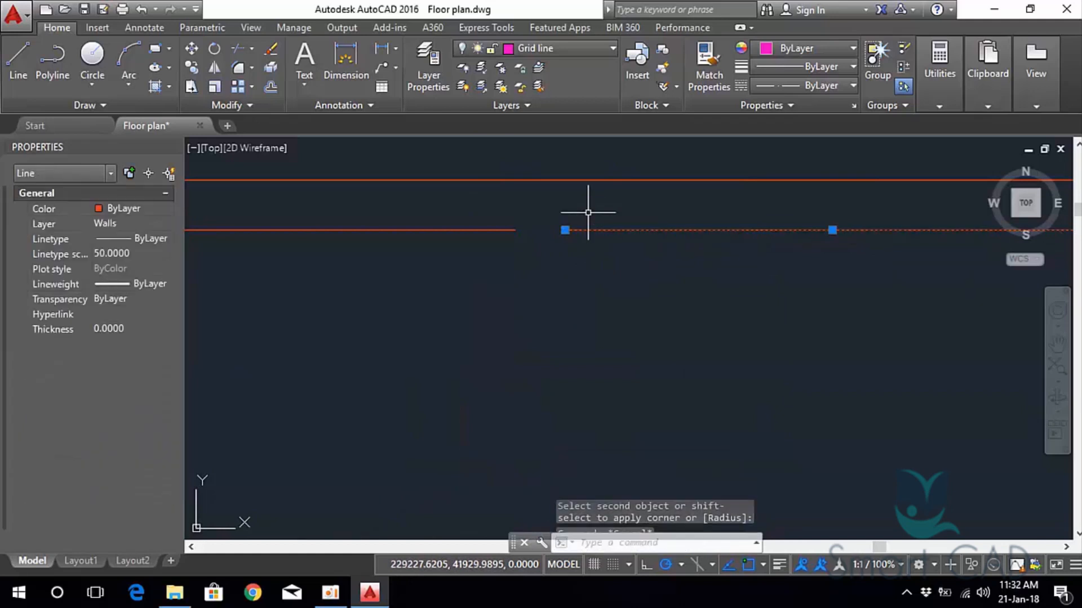
left_click(565, 230)
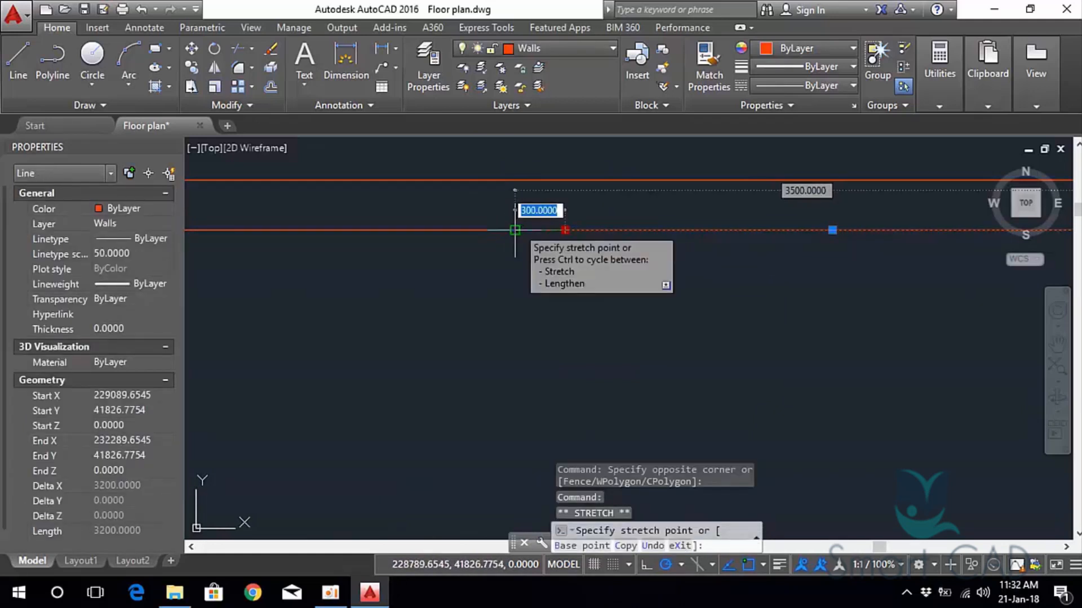
left_click(515, 230)
scroll(669, 302, "down", 2)
key("Escape")
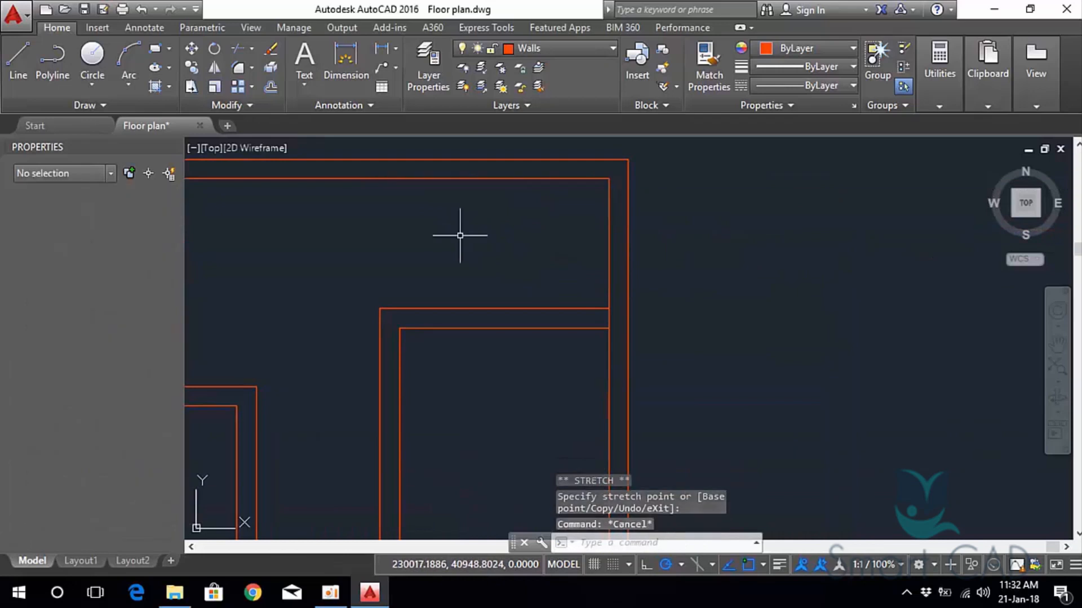
Trim the inner line of the right outer wall between the partition's two lines to open up the wall junction.
middle_click_drag(460, 234, 548, 283)
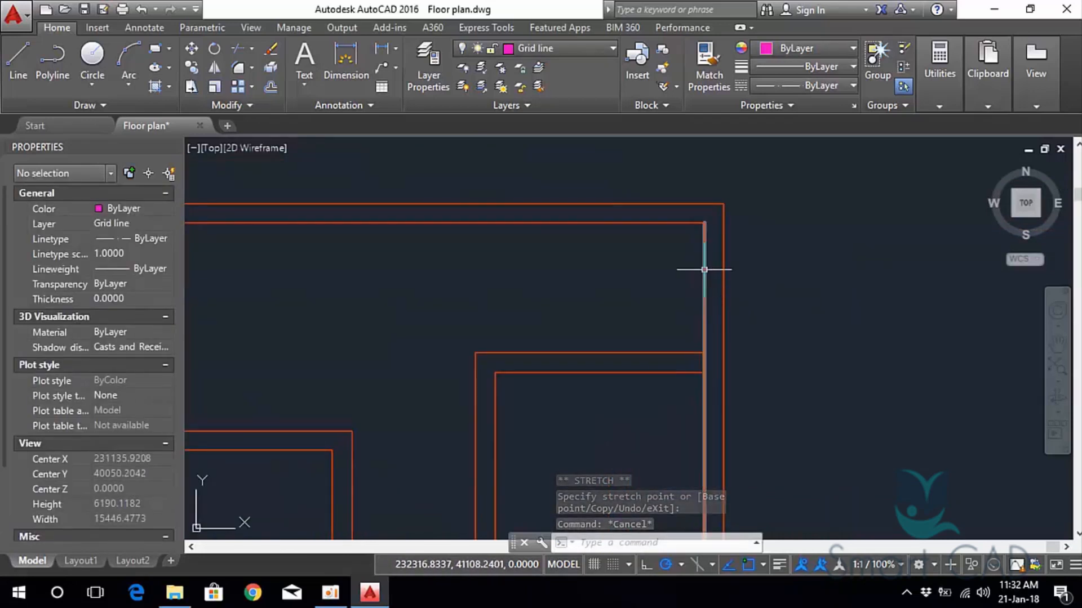
scroll(703, 269, "down", 4)
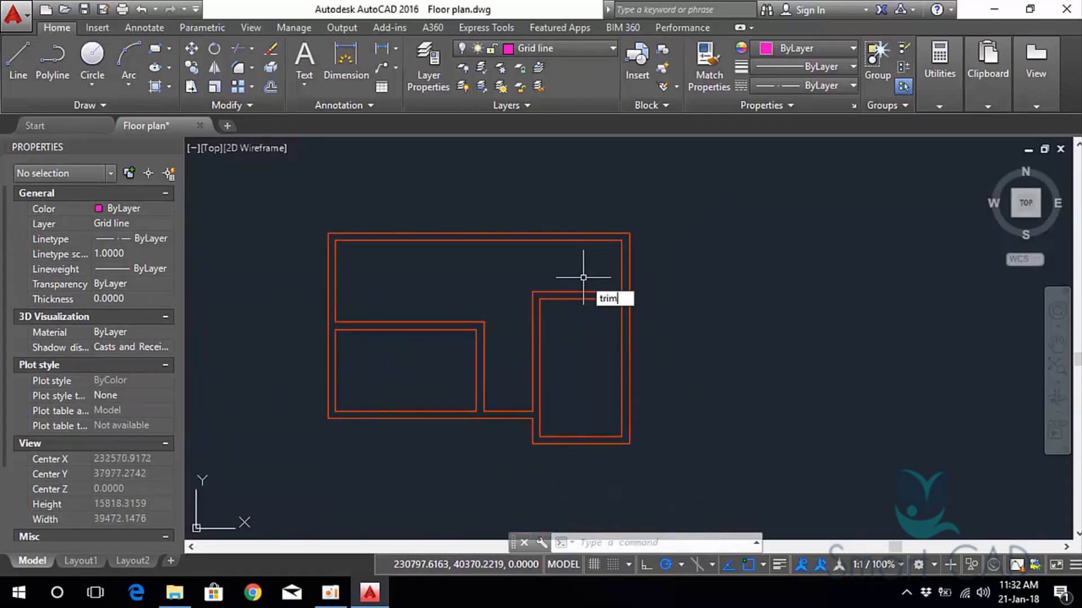
key("Return")
key("Return")
scroll(581, 274, "up", 6)
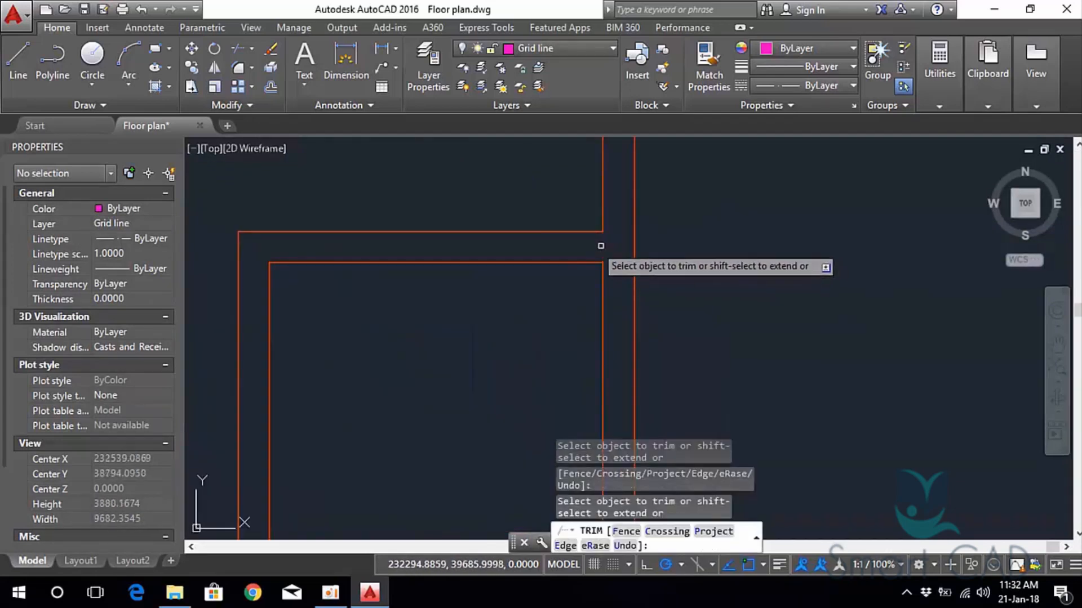
scroll(601, 246, "down", 4)
key("Escape")
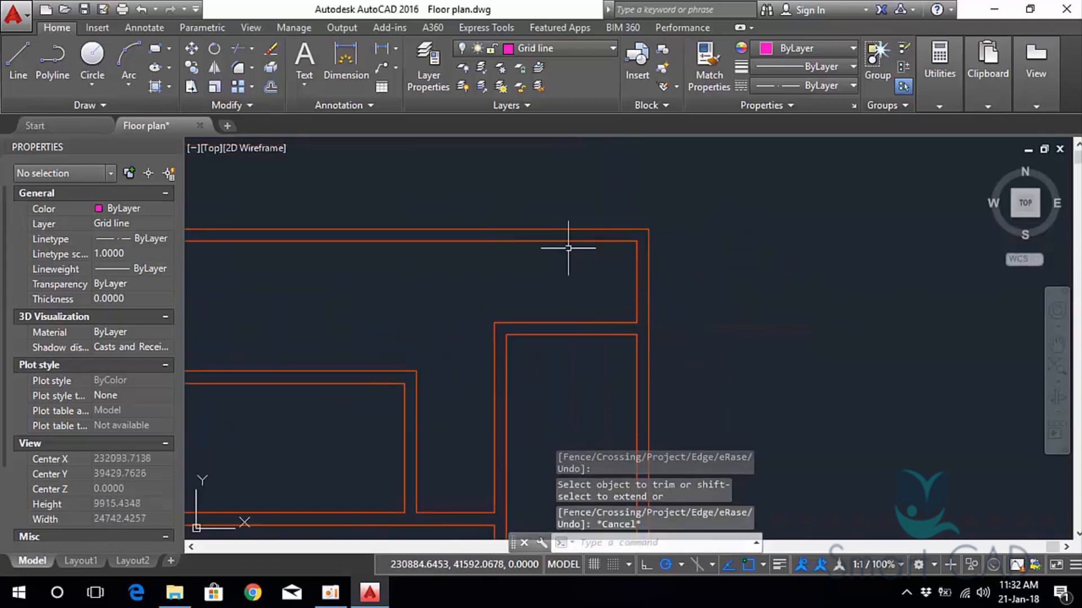
Offset the right wall's short inner line above the partition 1000 to the left.
left_click(636, 271)
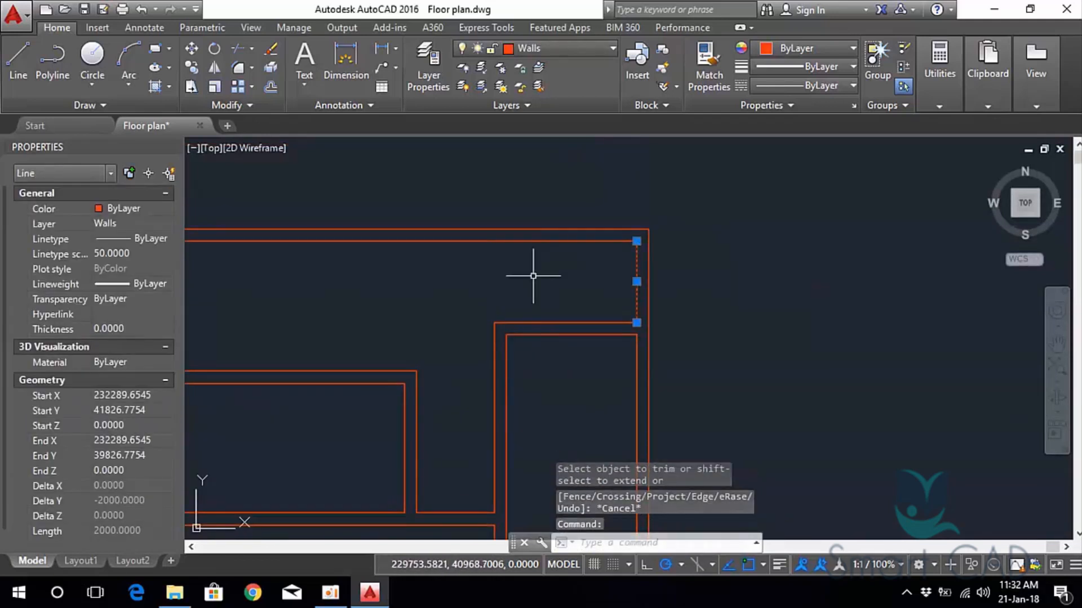
type("o")
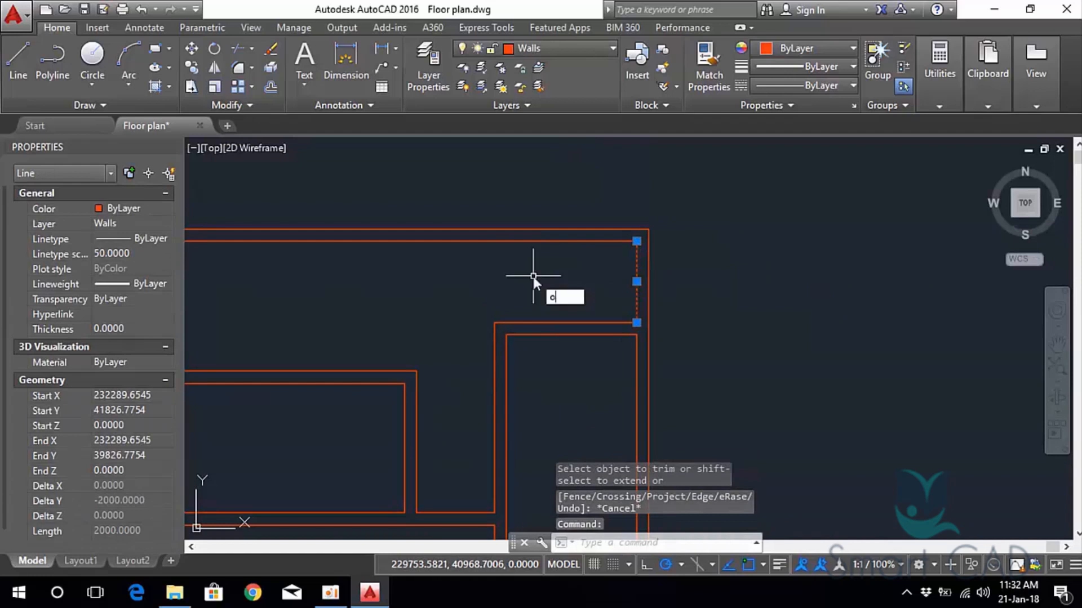
key("Return")
type("1000")
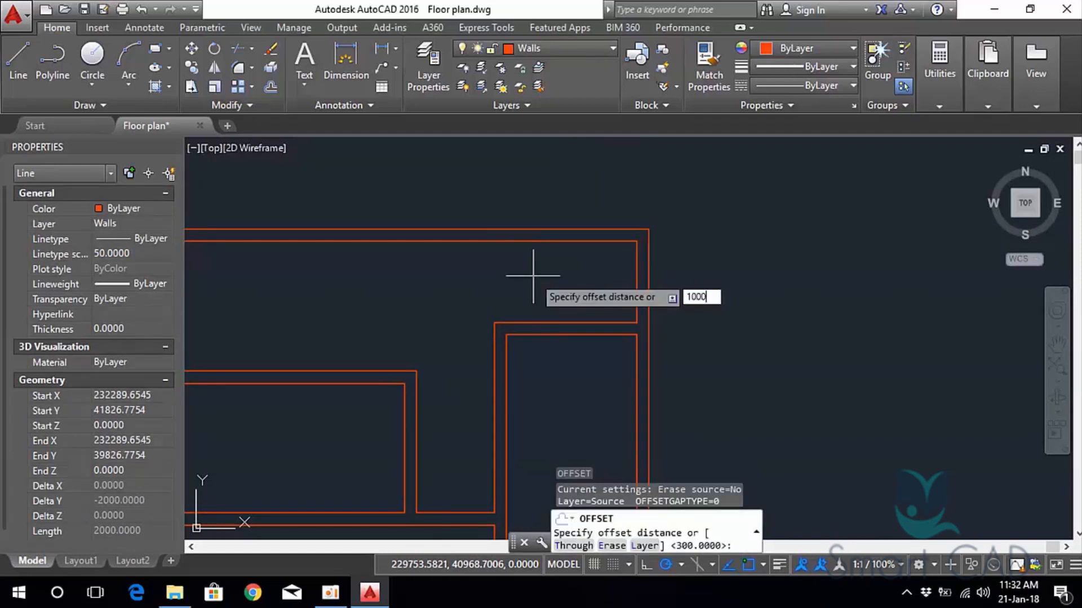
key("Return")
left_click(532, 277)
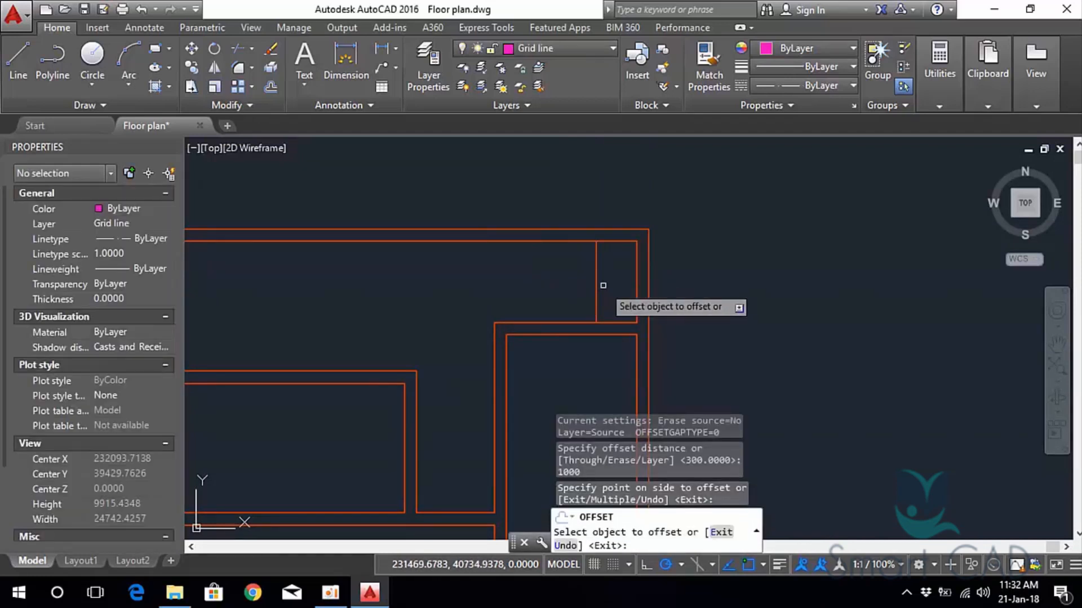
key("Escape")
scroll(638, 279, "up", 2)
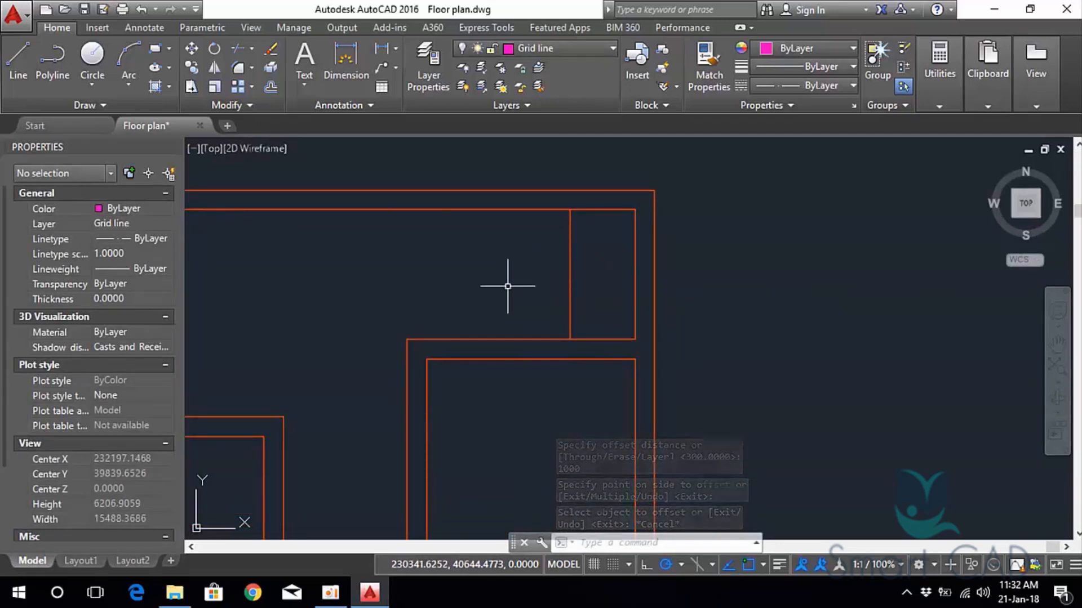
type("l")
key("Return")
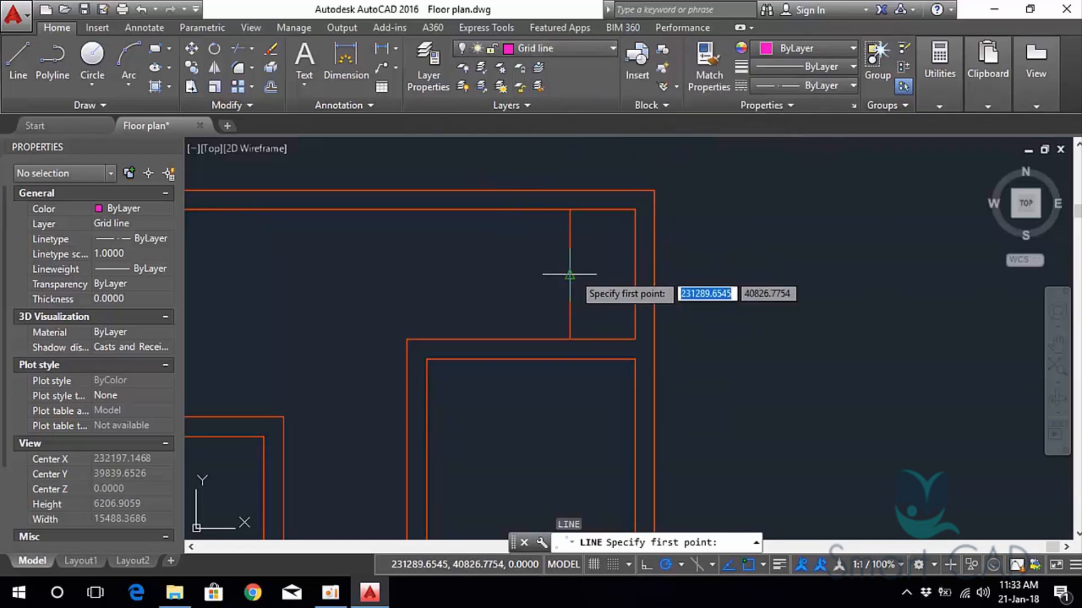
left_click(569, 275)
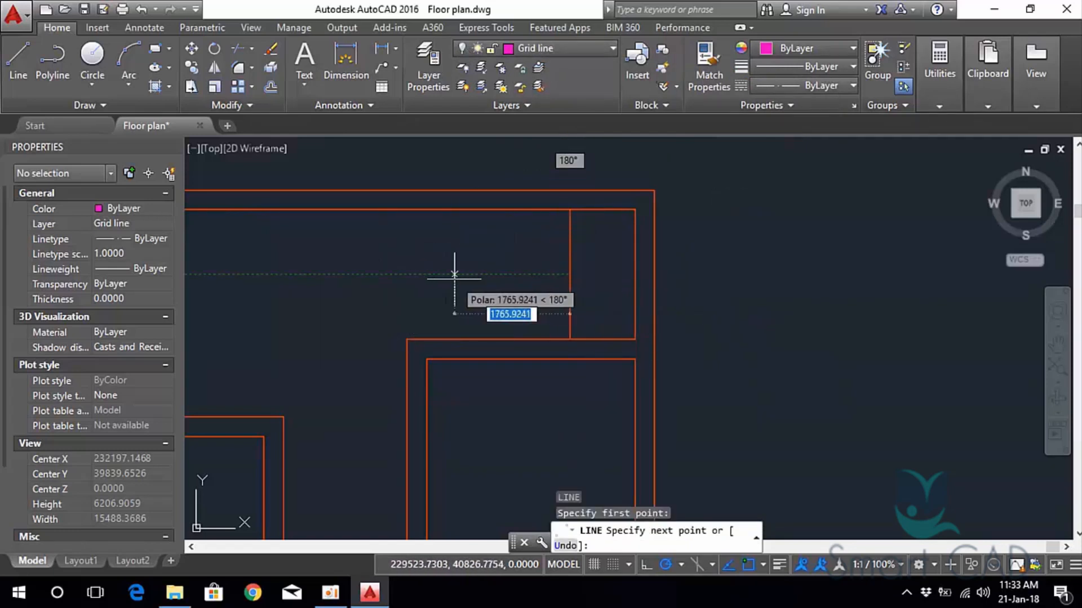
key("Escape")
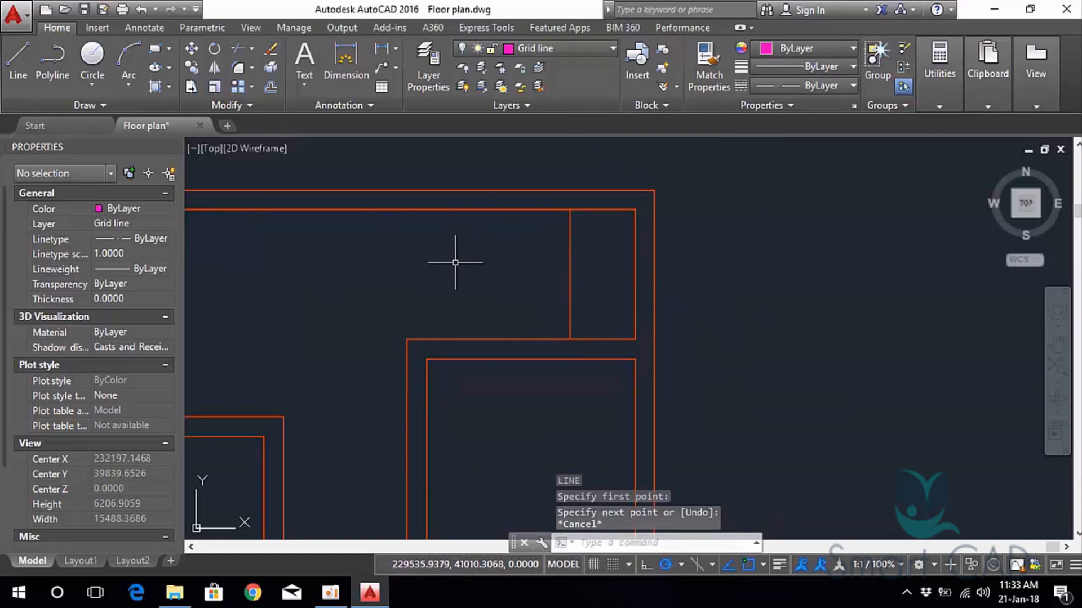
Make Stairs the current layer.
left_click(585, 49)
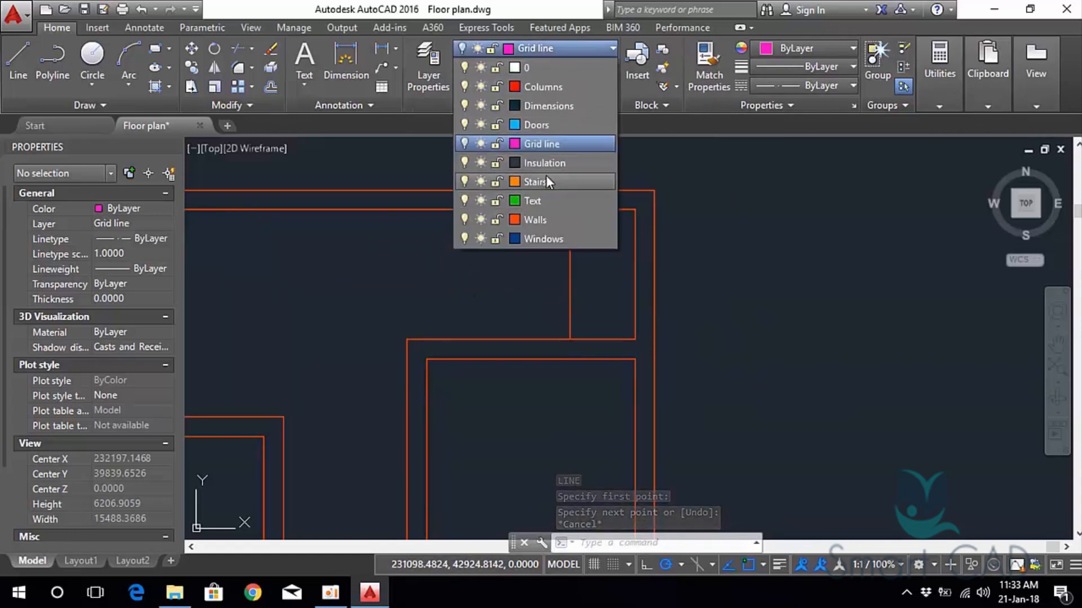
left_click(539, 180)
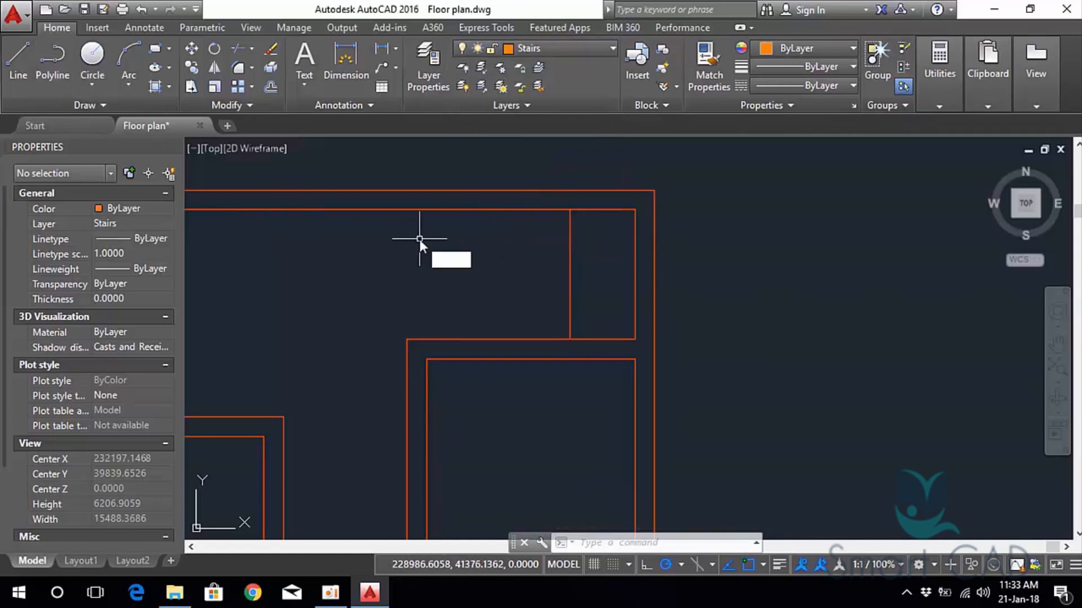
key("l")
key("Return")
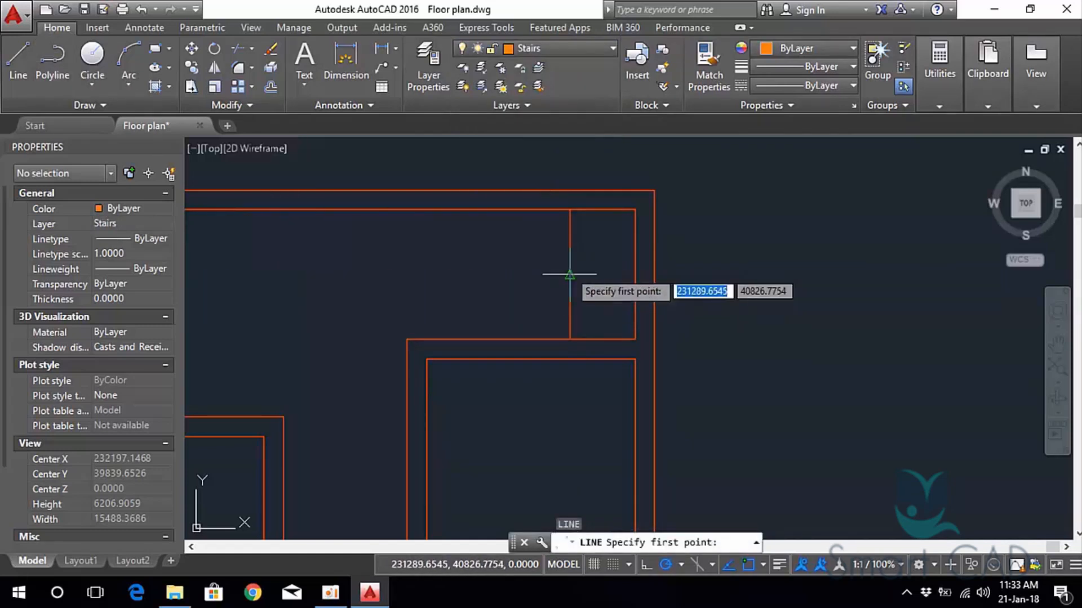
left_click(569, 274)
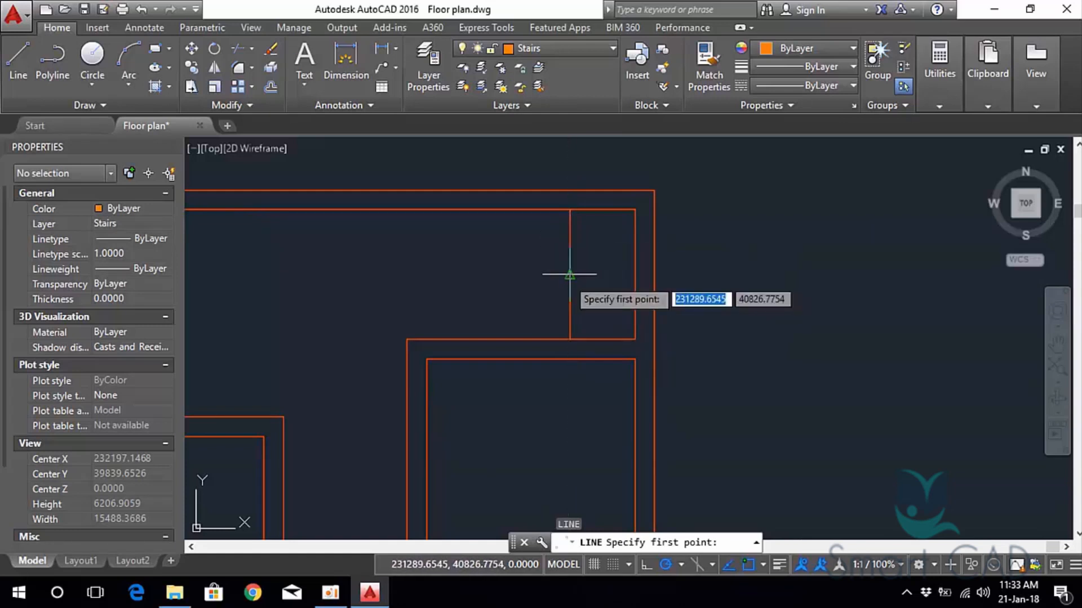
key("Escape")
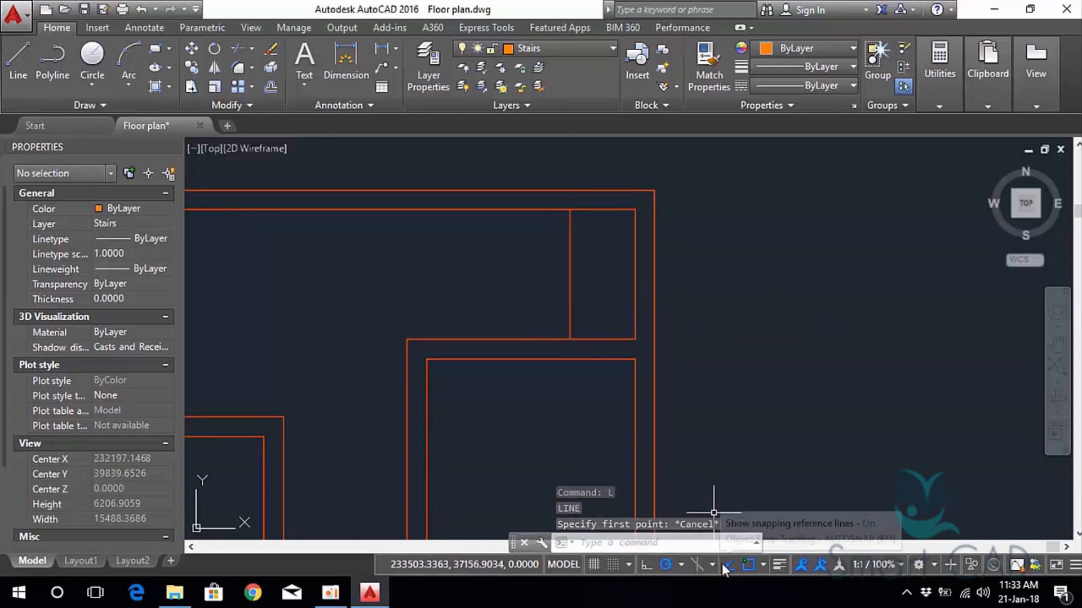
Clear all object snap modes in the drafting settings, turn every mode back on and apply the settings.
right_click(662, 562)
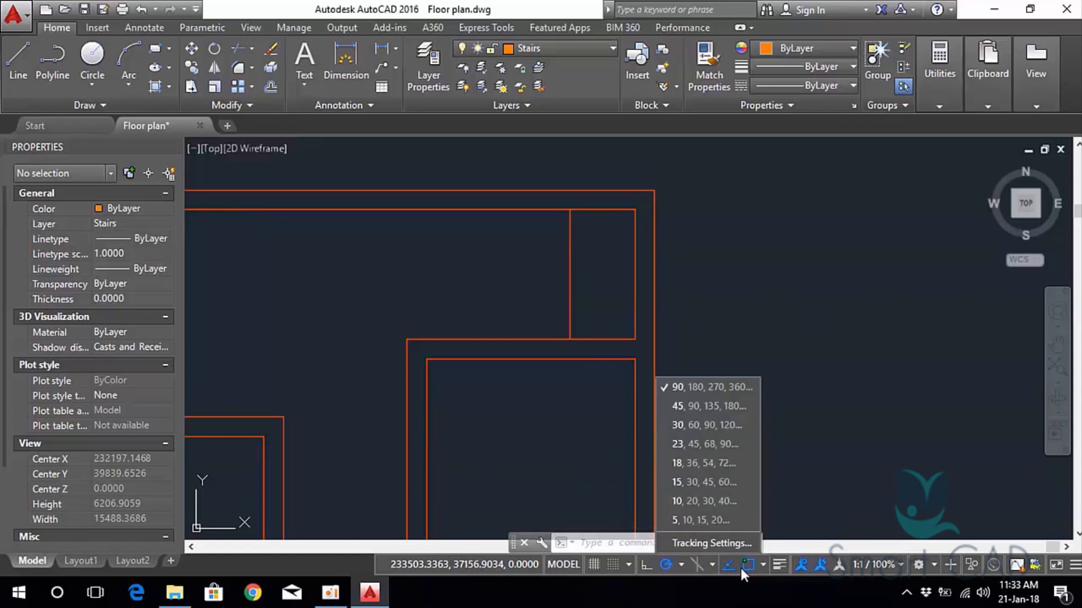
left_click(704, 543)
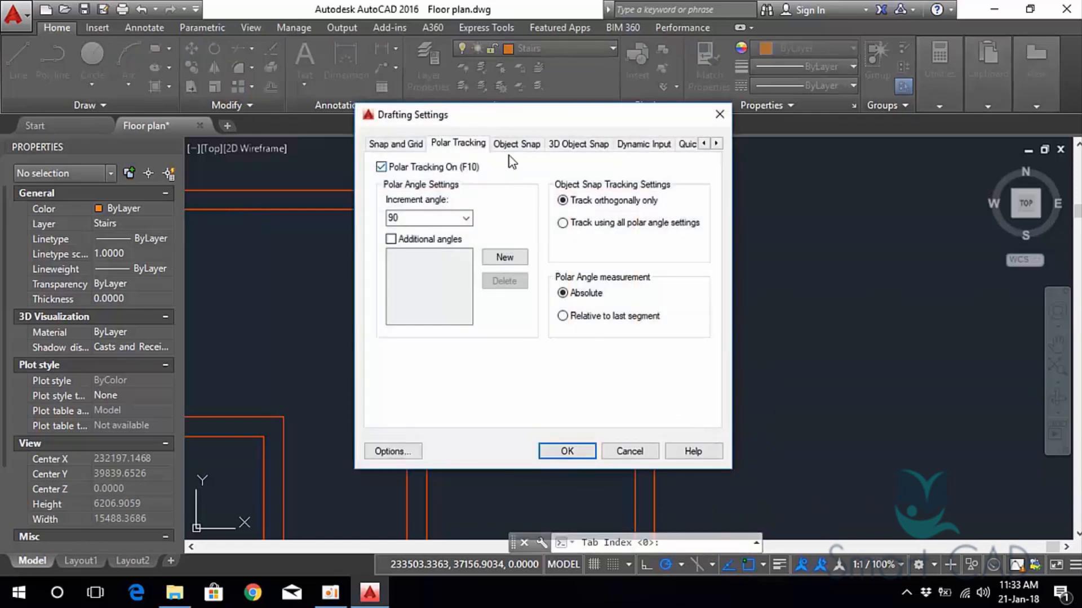
left_click(401, 144)
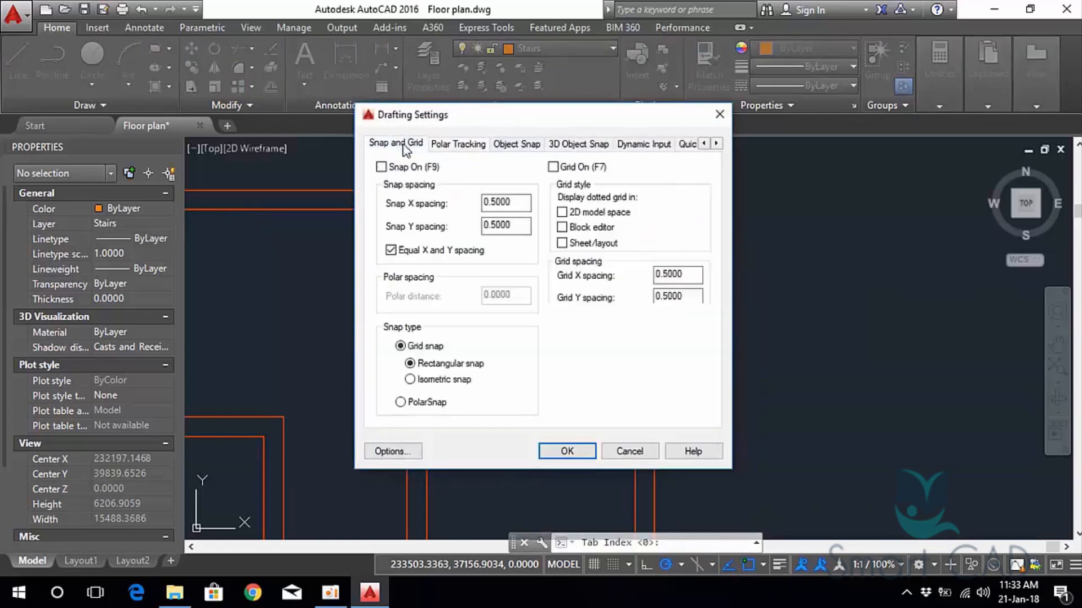
left_click(503, 146)
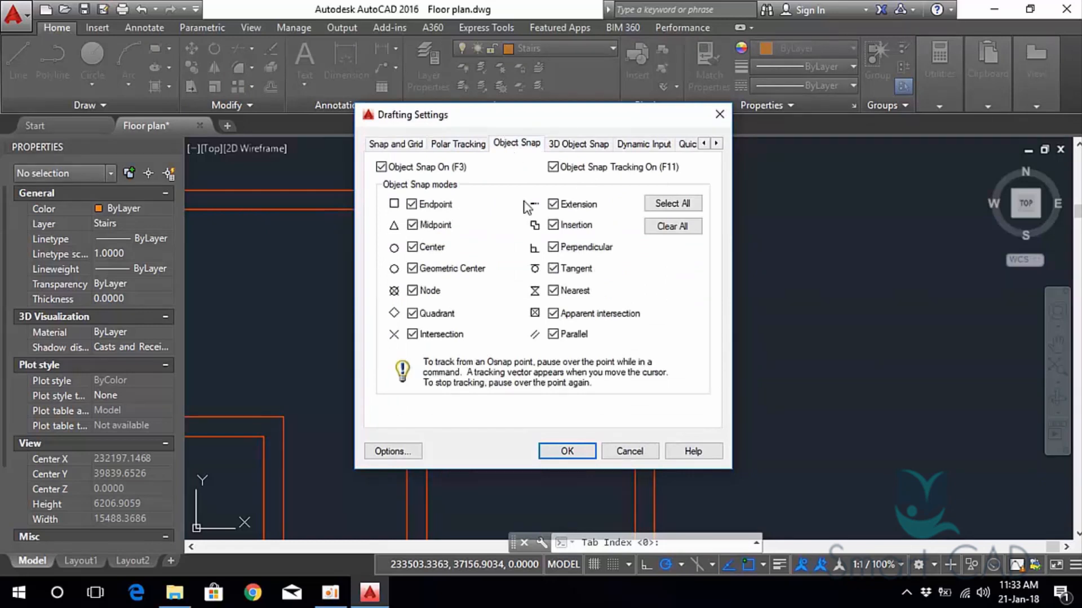
left_click(681, 223)
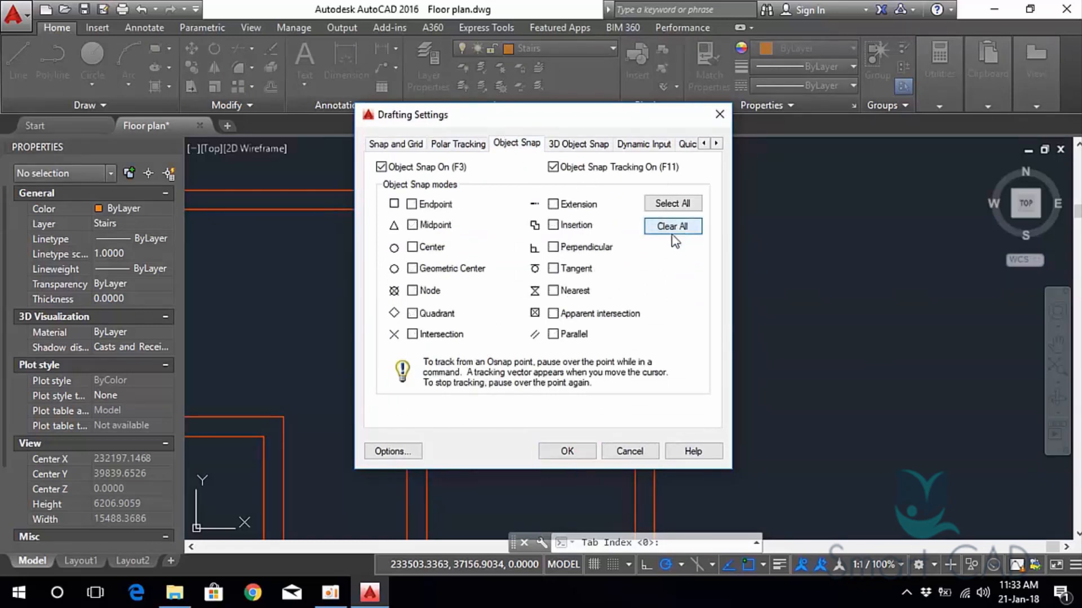
left_click(657, 206)
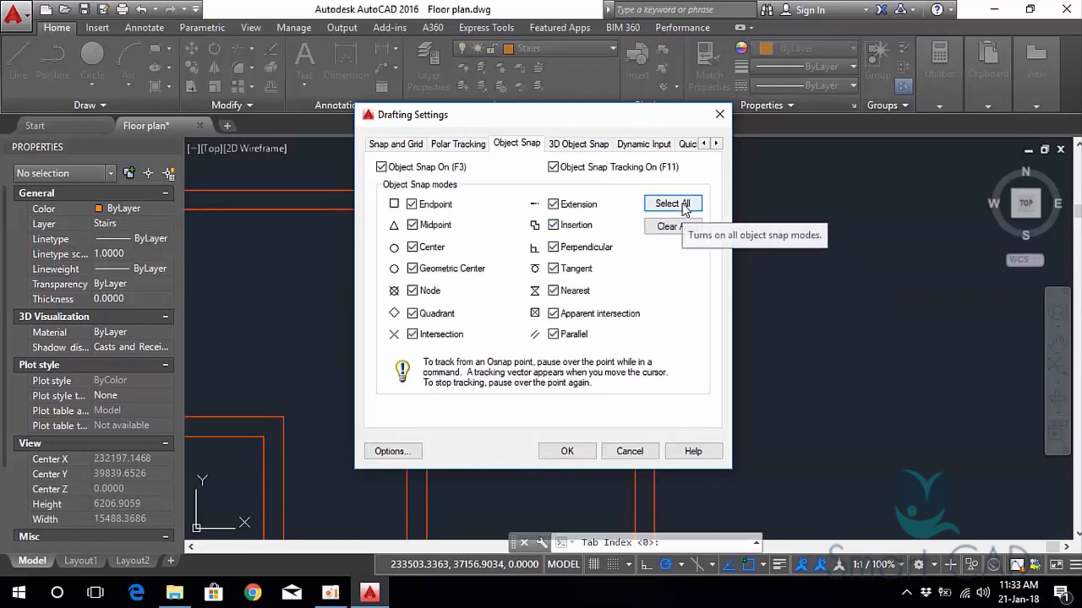
left_click(578, 452)
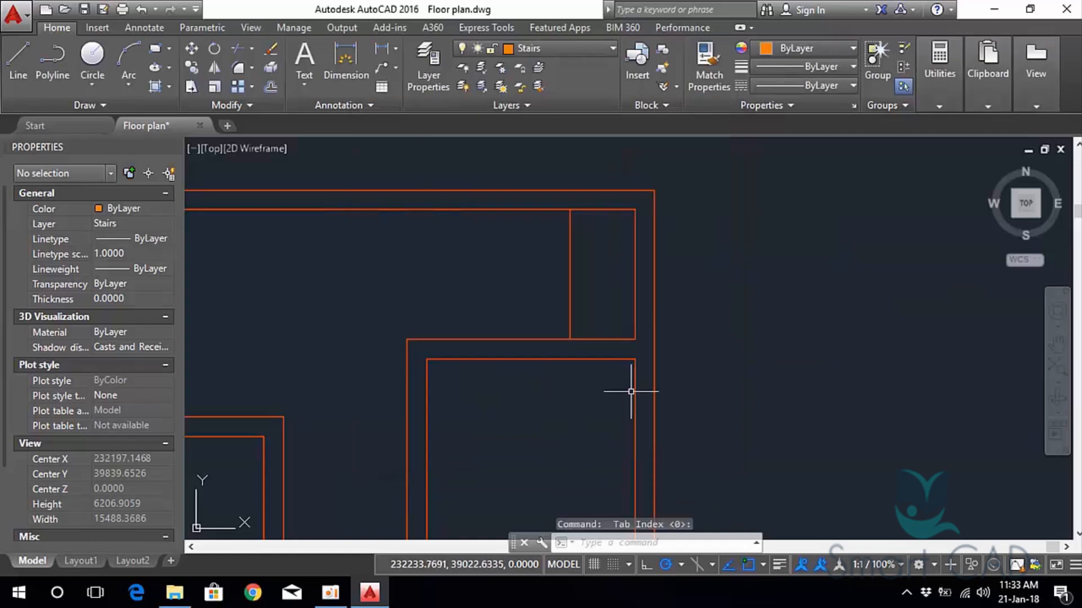
Draw a horizontal stair line about 3365 long leftward from the midpoint of the offset vertical line.
type("l")
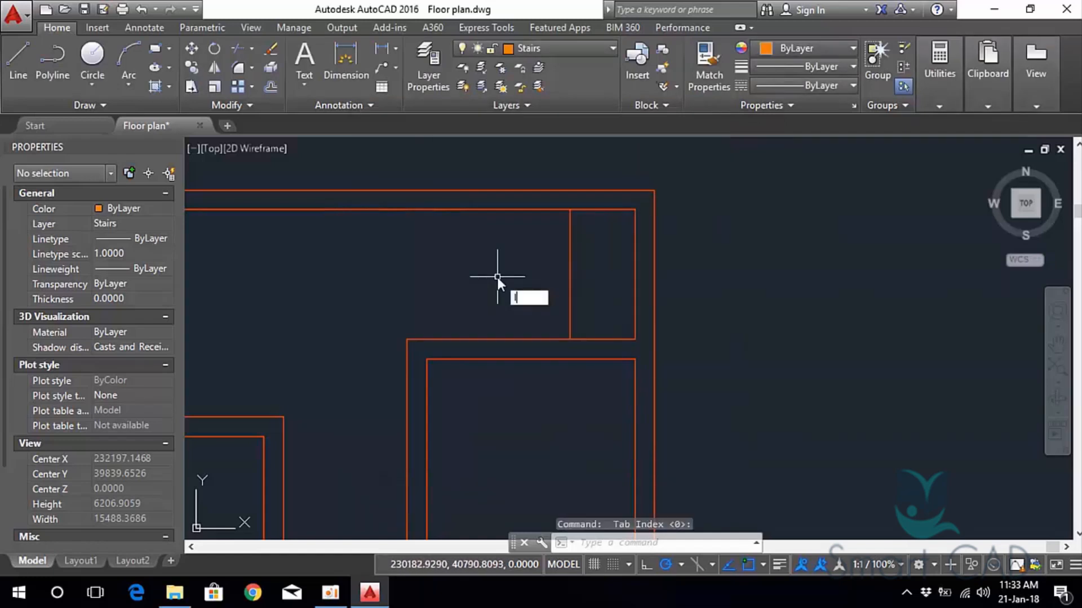
key("Return")
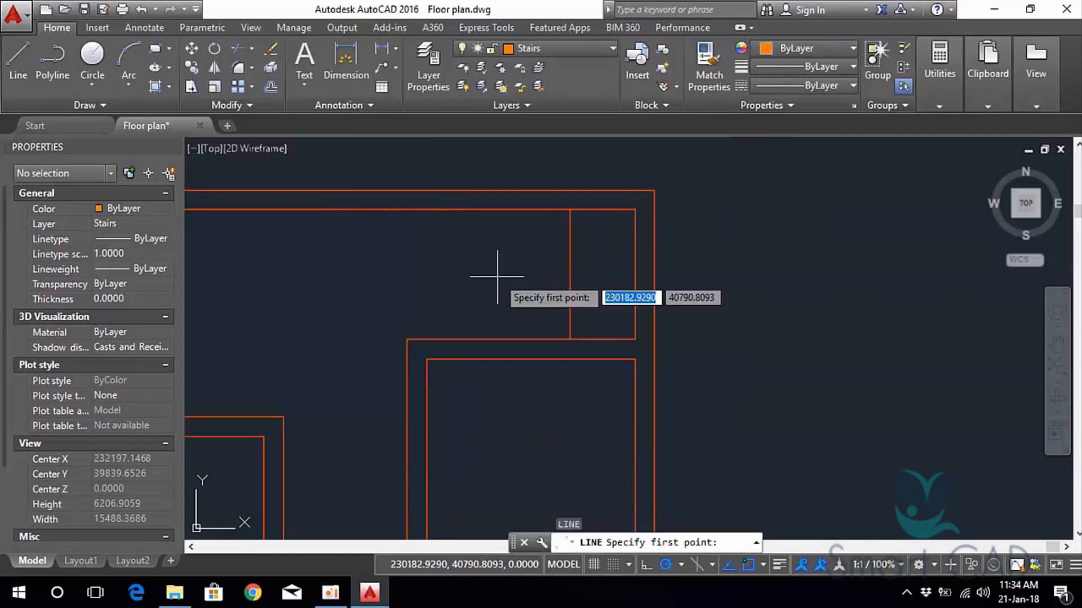
left_click(569, 275)
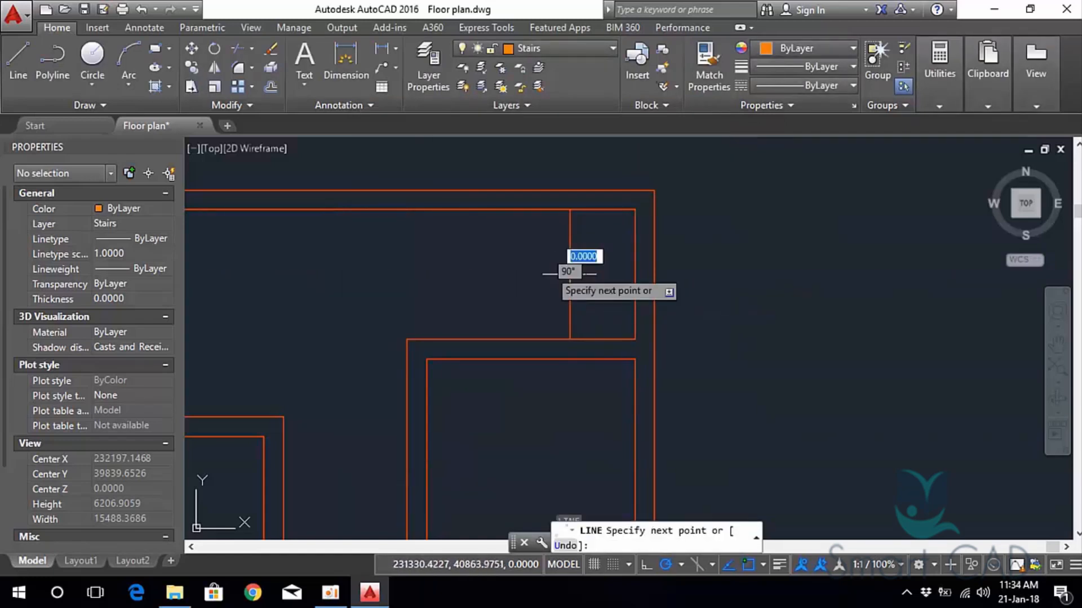
left_click(351, 274)
key("Escape")
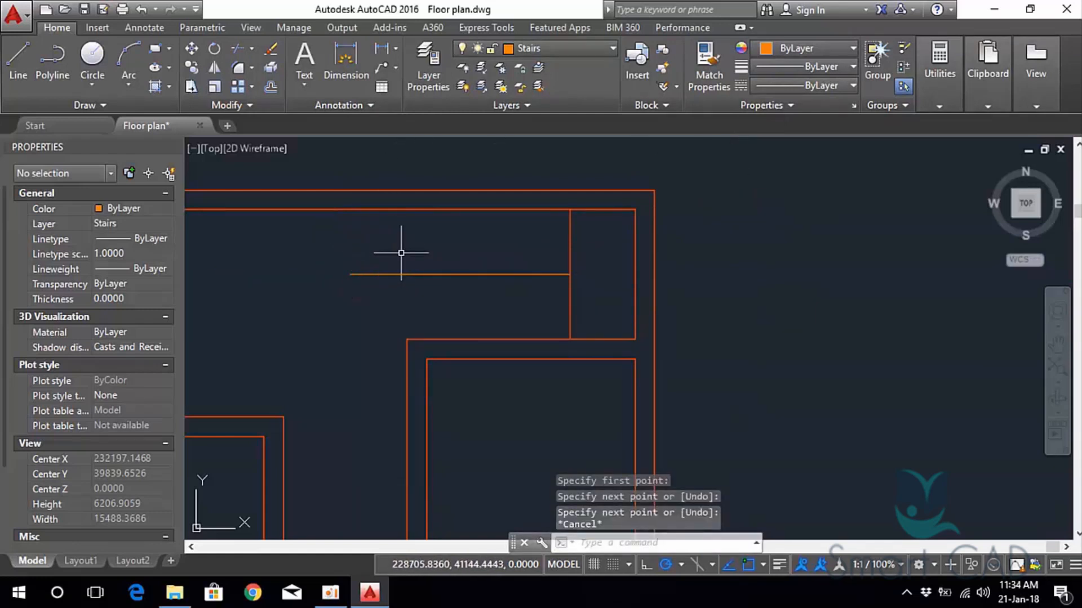
middle_click_drag(398, 246, 478, 254)
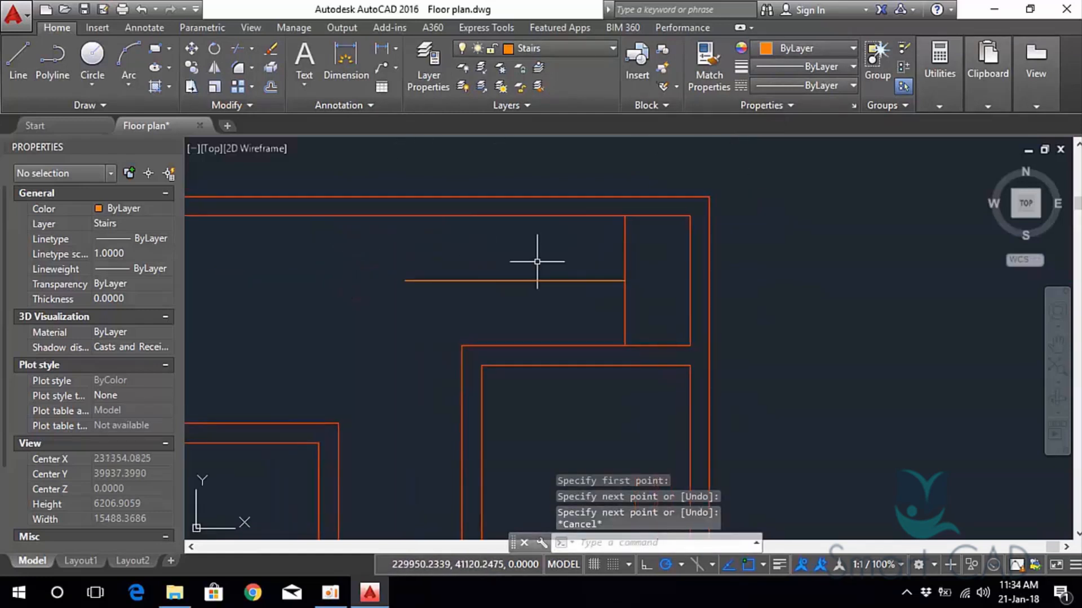
left_click(566, 281)
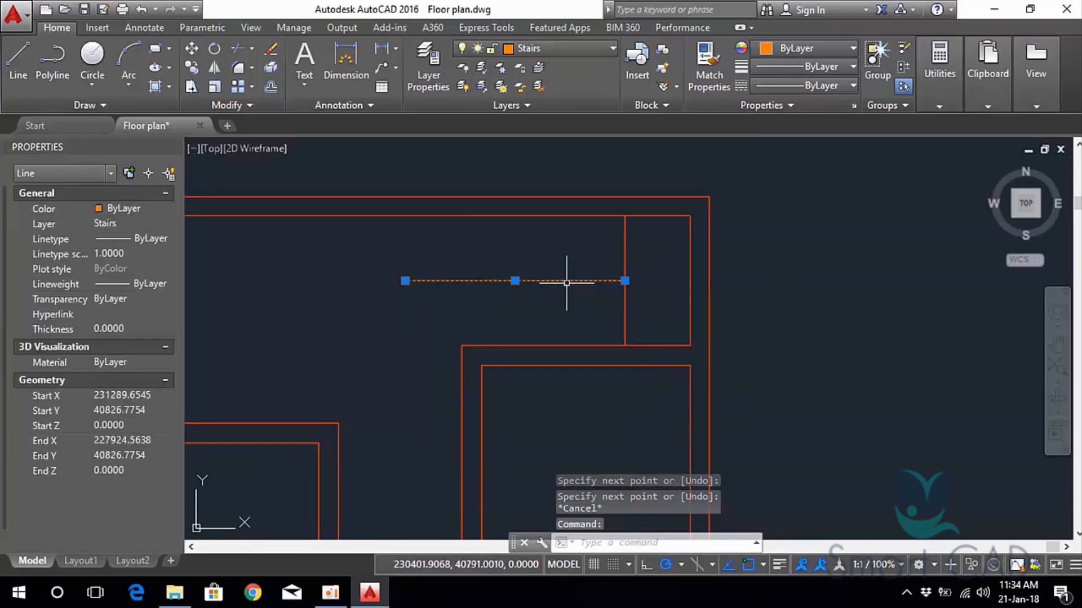
key("Escape")
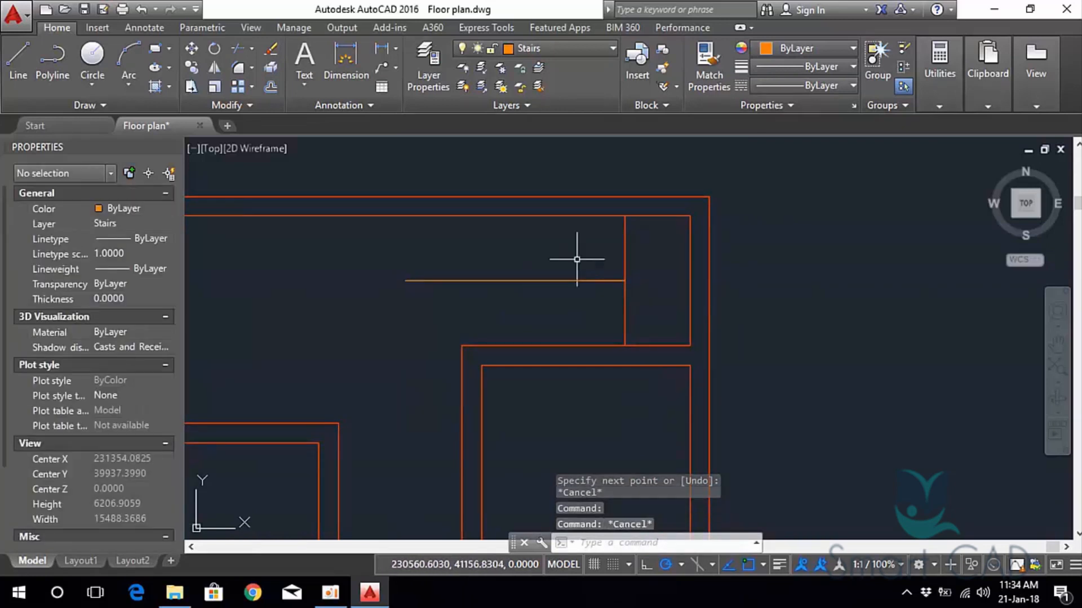
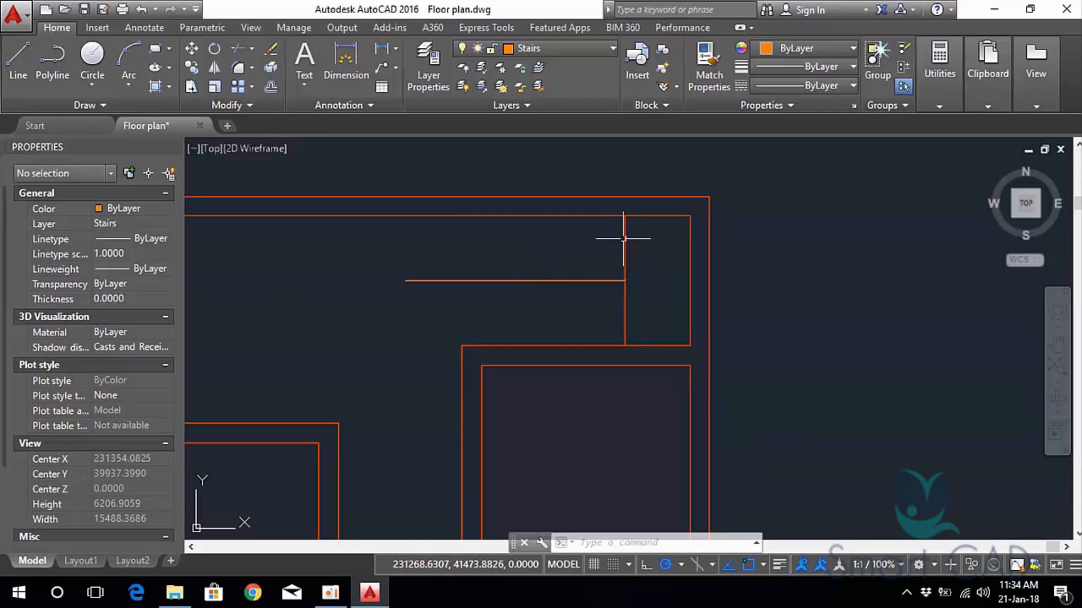
Offset the vertical stair line at the right end of the horizontal stair line 150 to the left.
left_click(624, 236)
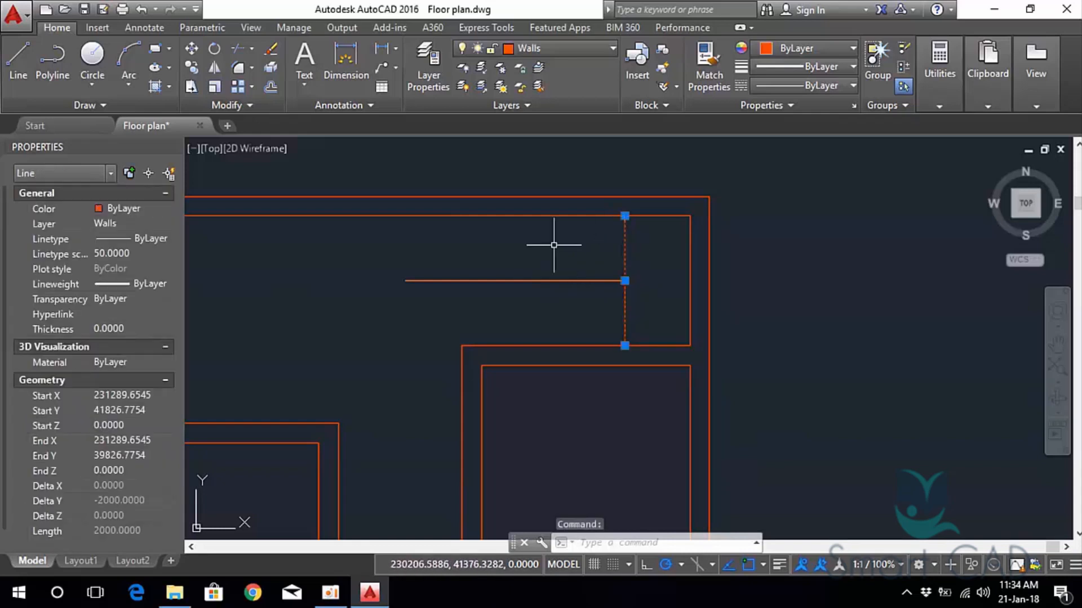
type("o")
key("Return")
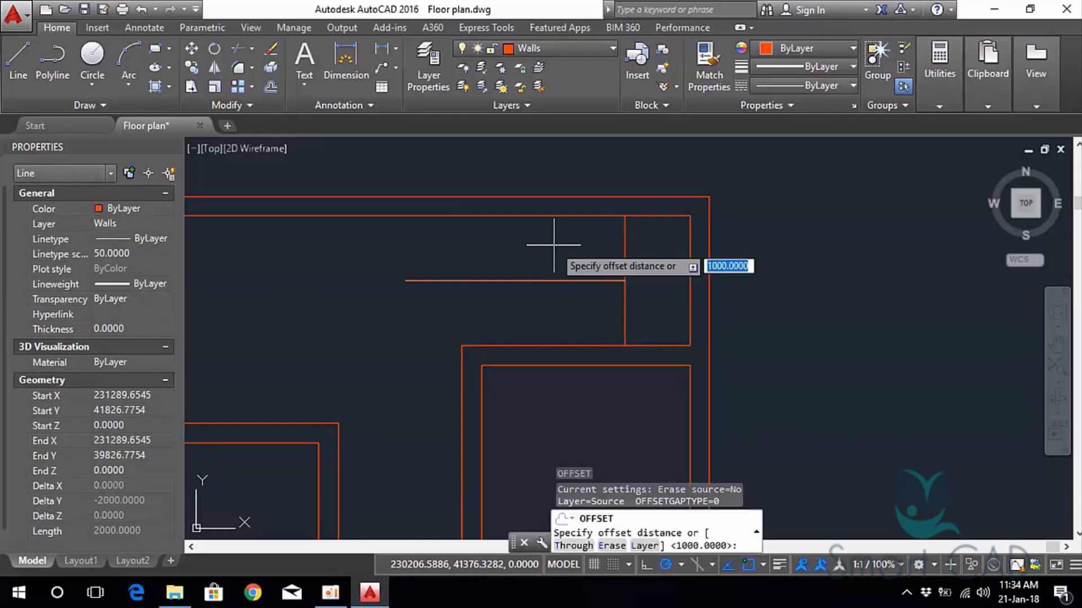
type("2")
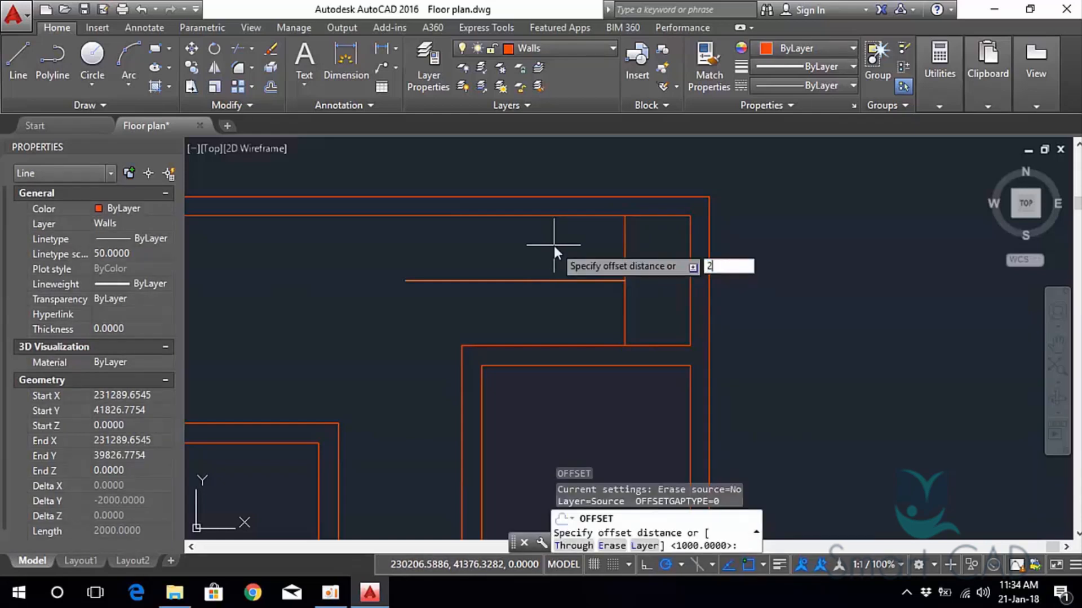
key("BackSpace")
type("150")
key("Return")
left_click(624, 242)
left_click(553, 244)
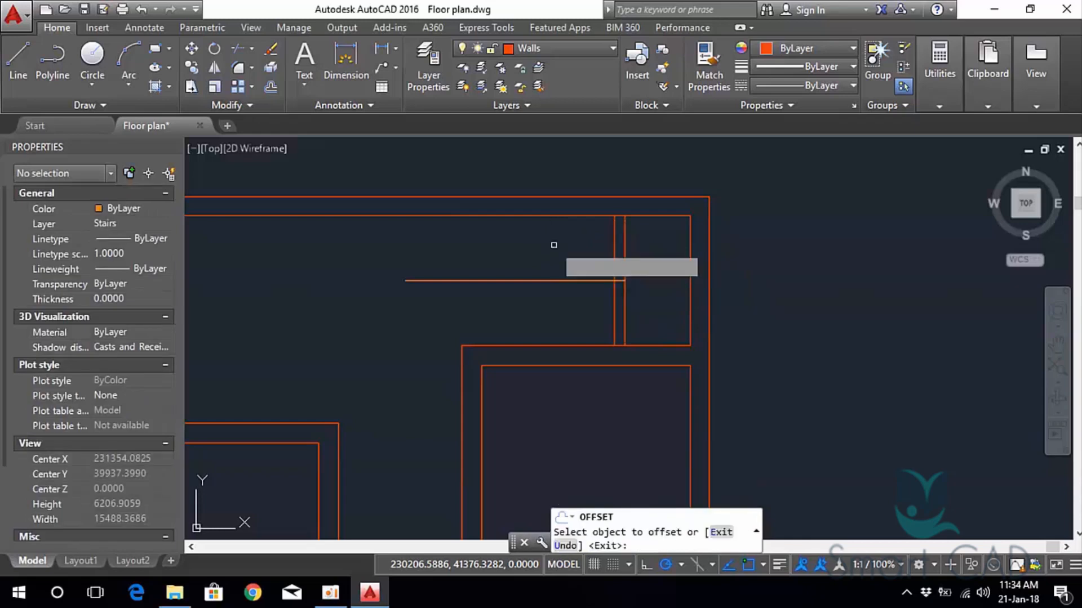
Offset each newest tread line another 150 to the left, adding eight more tread lines.
left_click(614, 243)
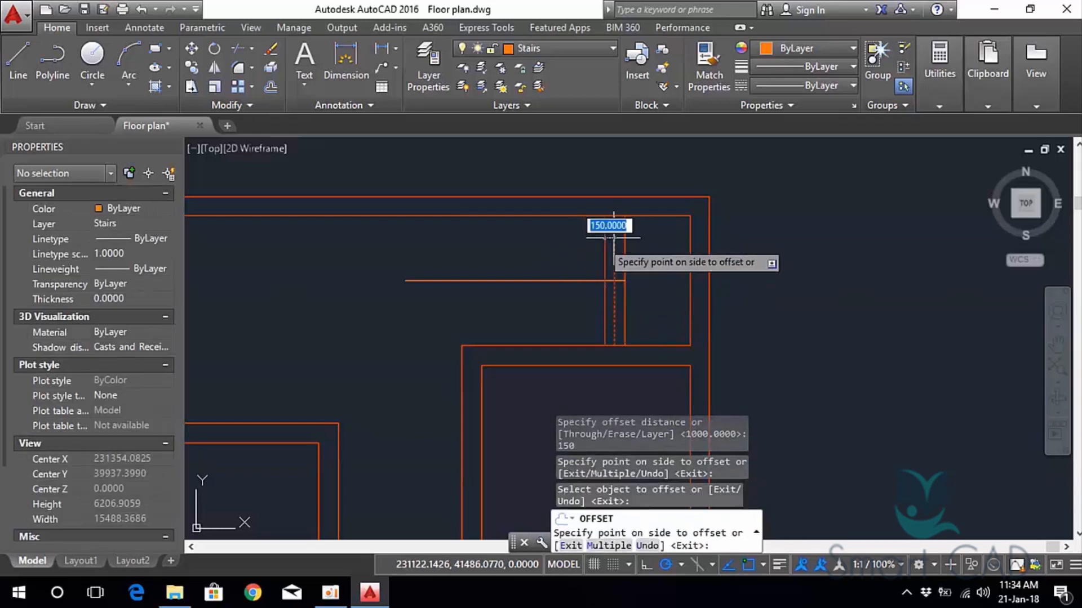
left_click(589, 242)
left_click(605, 237)
left_click(591, 240)
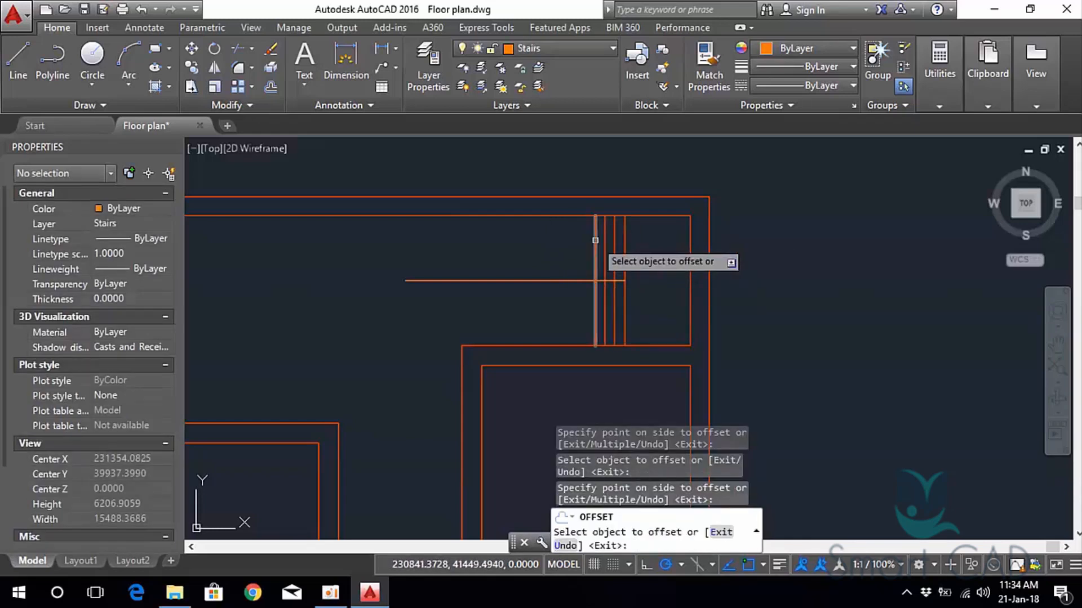
left_click(596, 240)
left_click(569, 239)
left_click(586, 240)
left_click(566, 240)
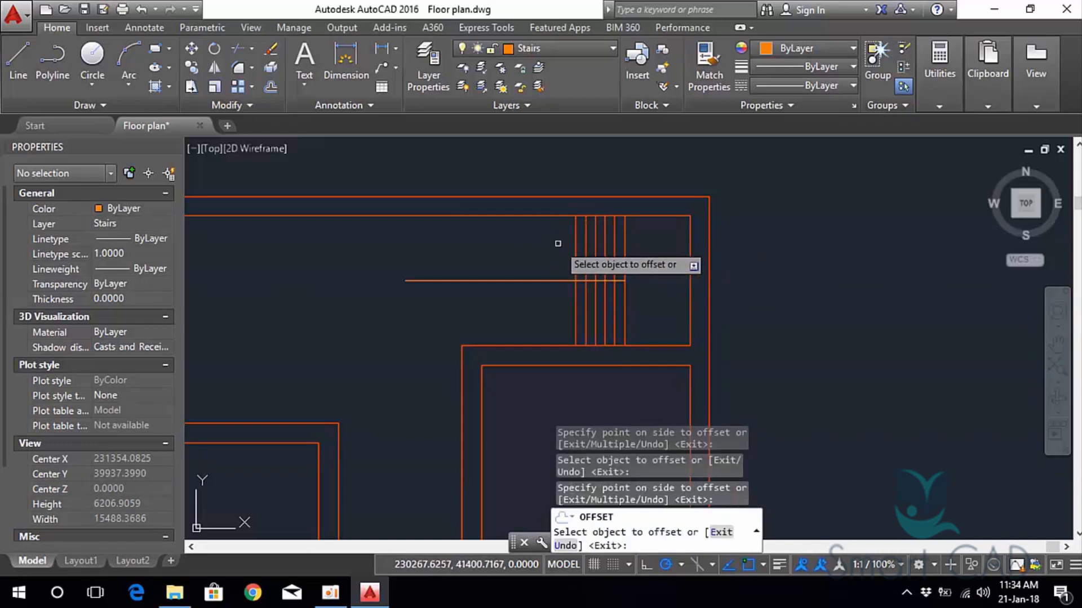
scroll(562, 248, "up", 4)
left_click(600, 234)
left_click(570, 228)
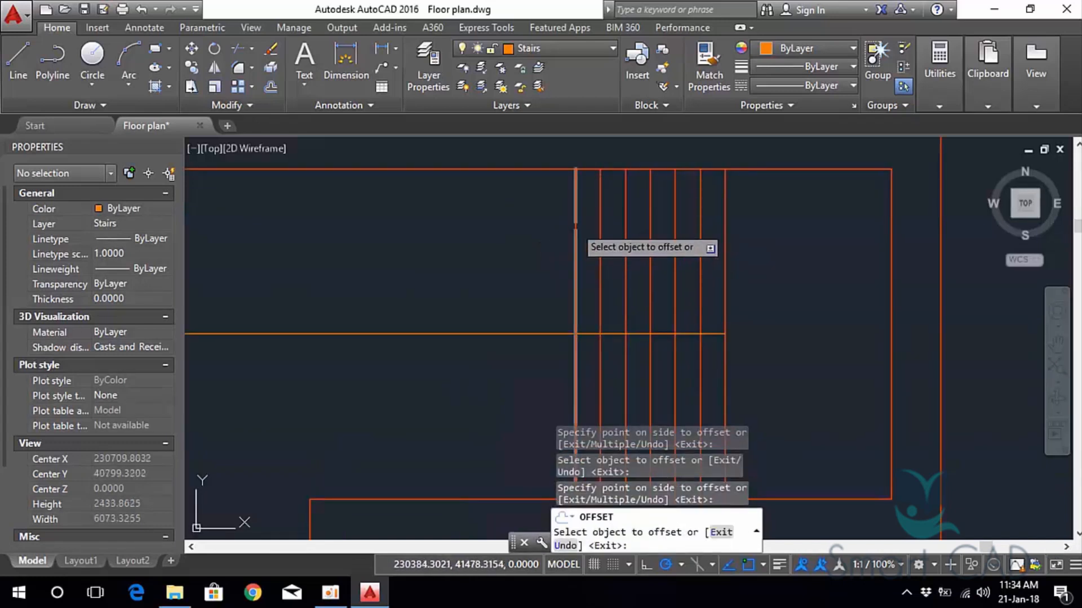
left_click(575, 226)
left_click(567, 228)
left_click(551, 225)
left_click(509, 229)
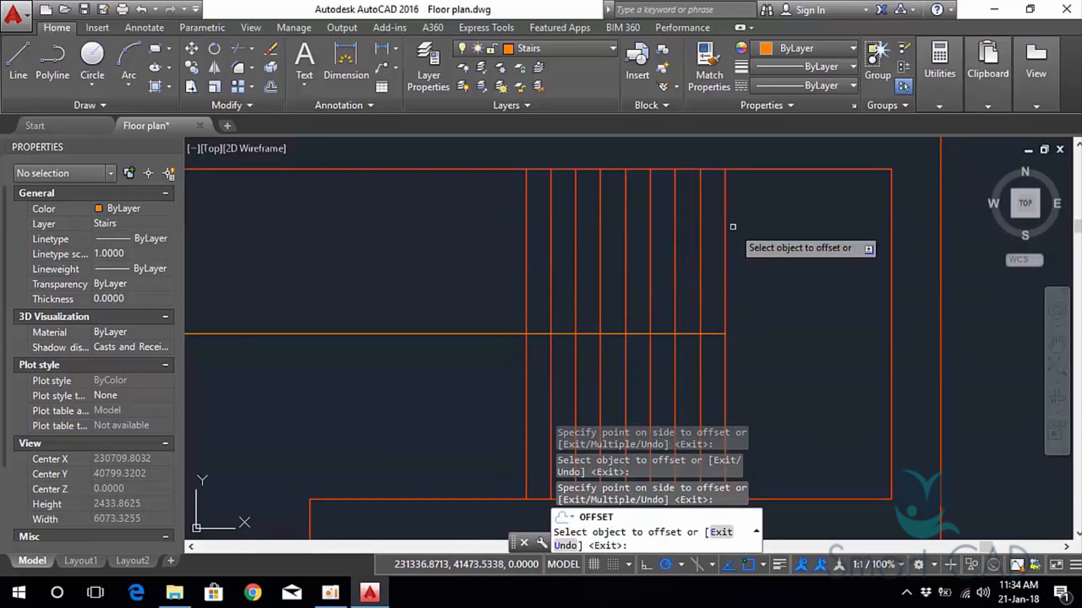
left_click(526, 218)
left_click(477, 222)
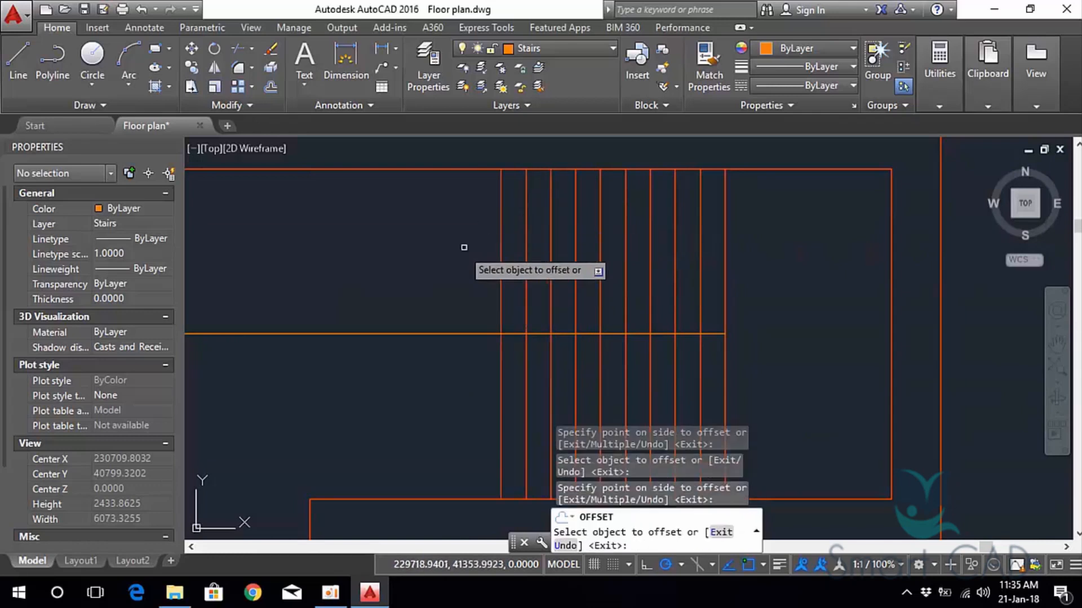
key("Escape")
Offset the horizontal stair line 50 above and 50 below, and delete the original centre line.
middle_click_drag(456, 271, 660, 261)
key("Escape")
left_click(638, 349)
left_click(574, 274)
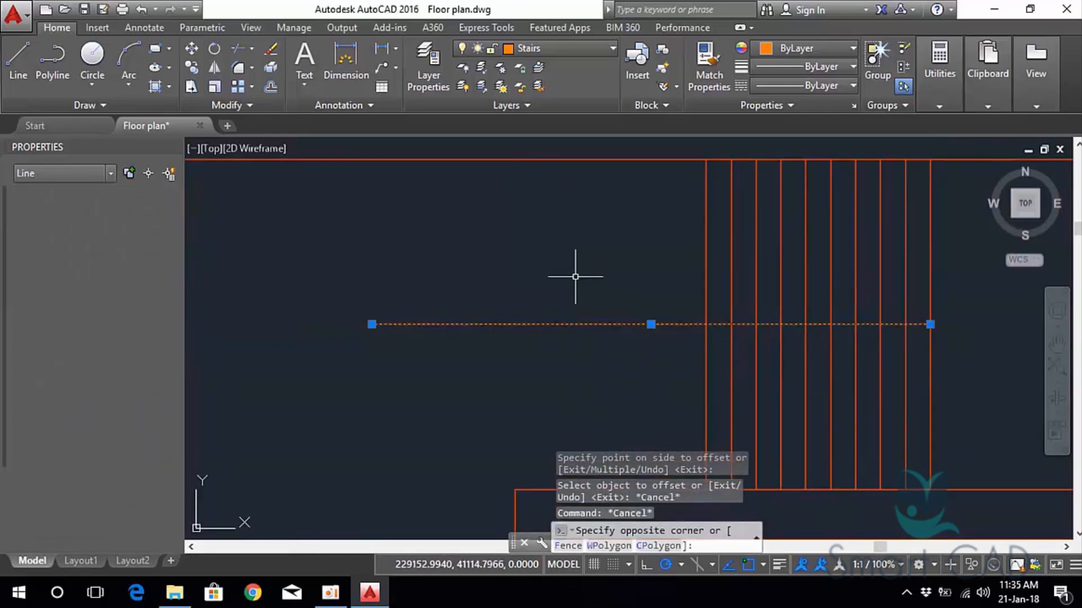
key("Return")
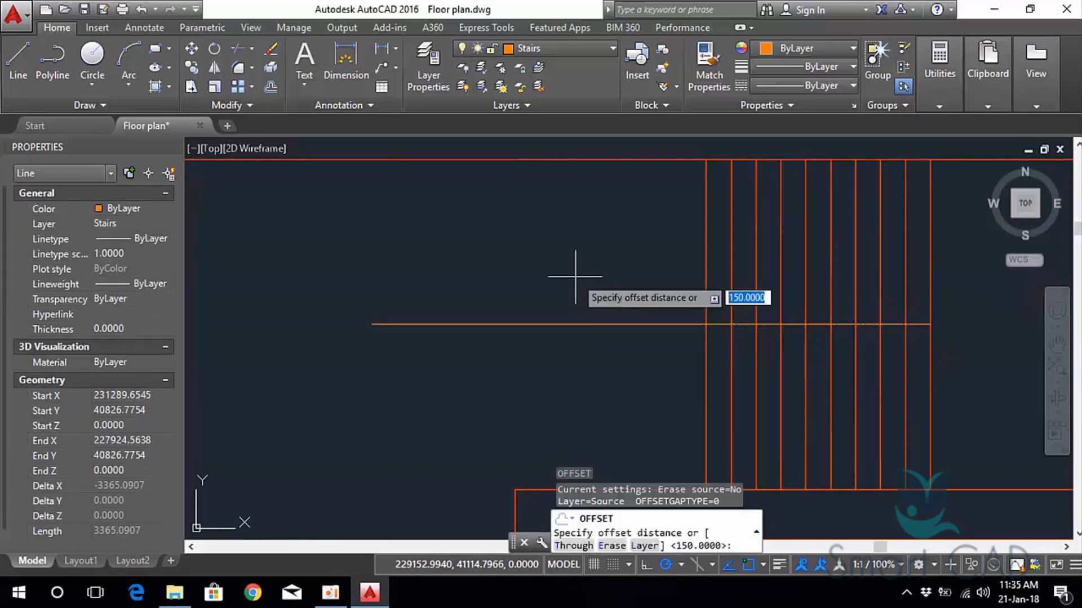
type("50")
key("Return")
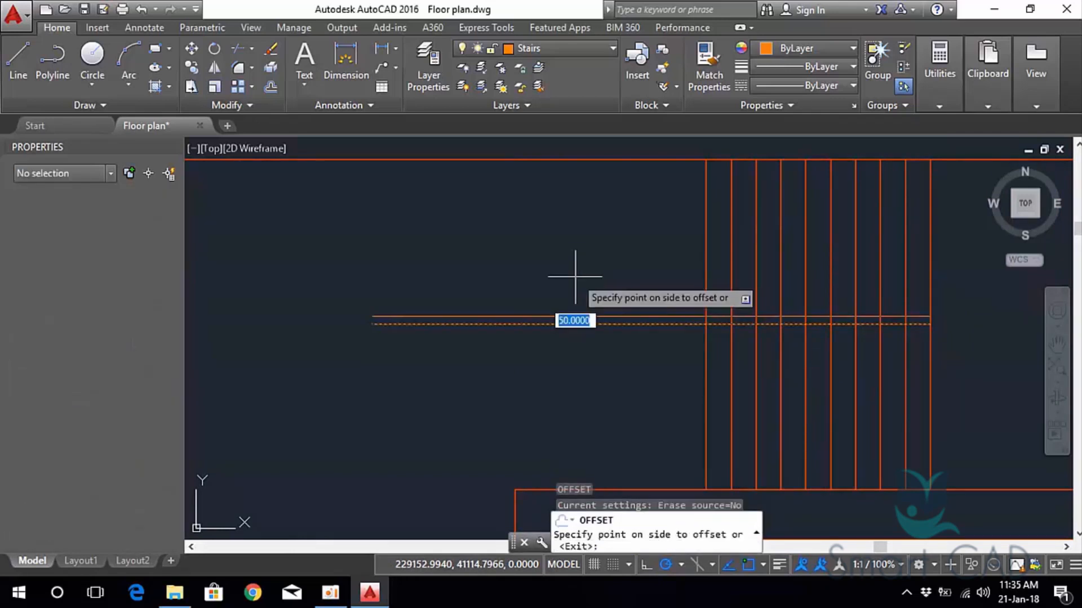
left_click(574, 282)
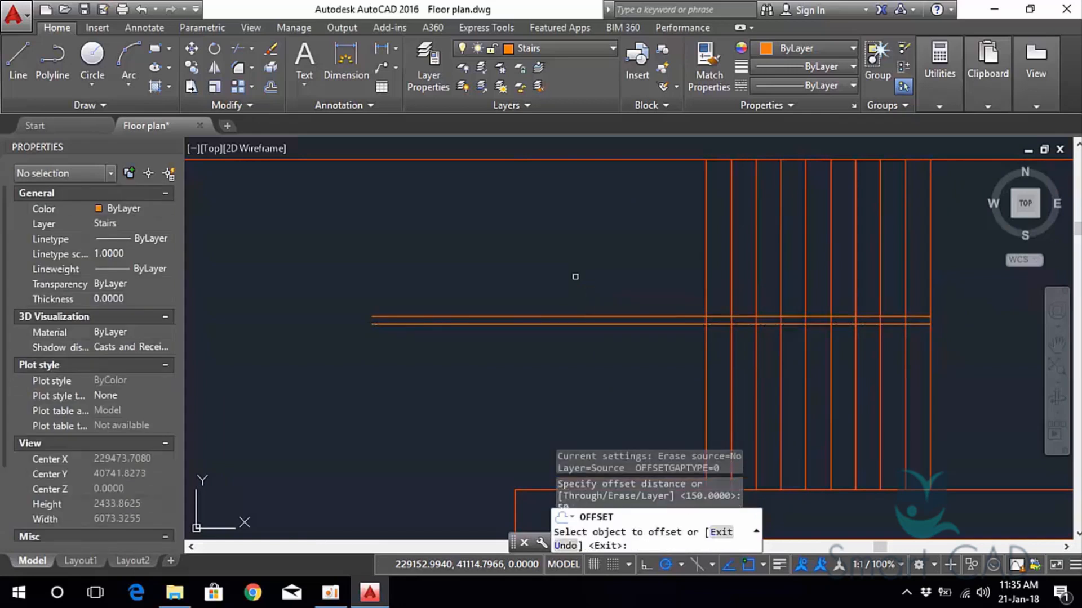
left_click(653, 324)
left_click(653, 345)
middle_click_drag(582, 243, 572, 215)
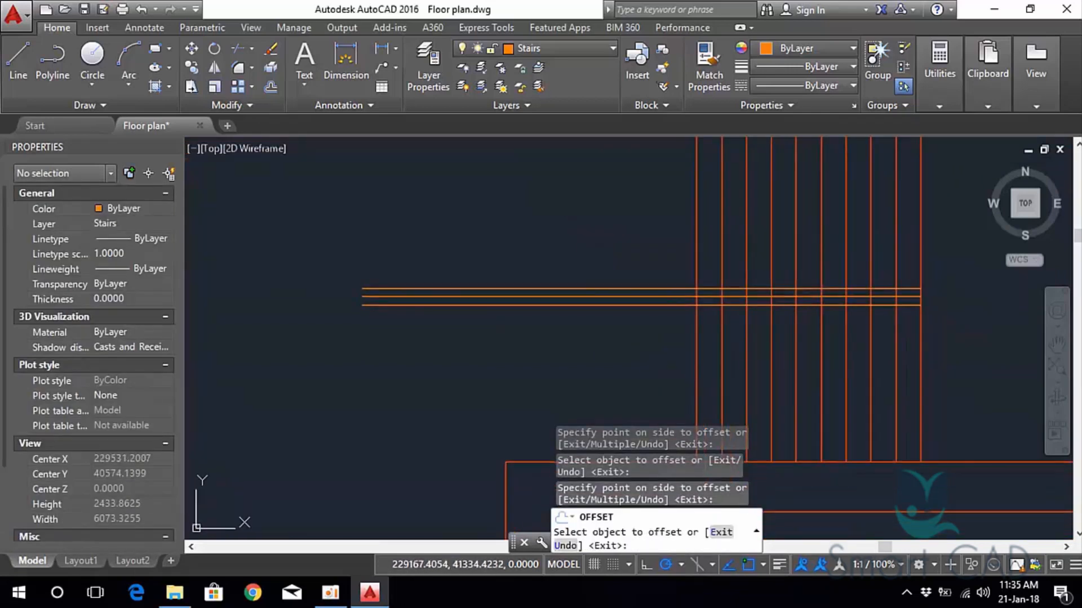
key("Escape")
left_click(647, 297)
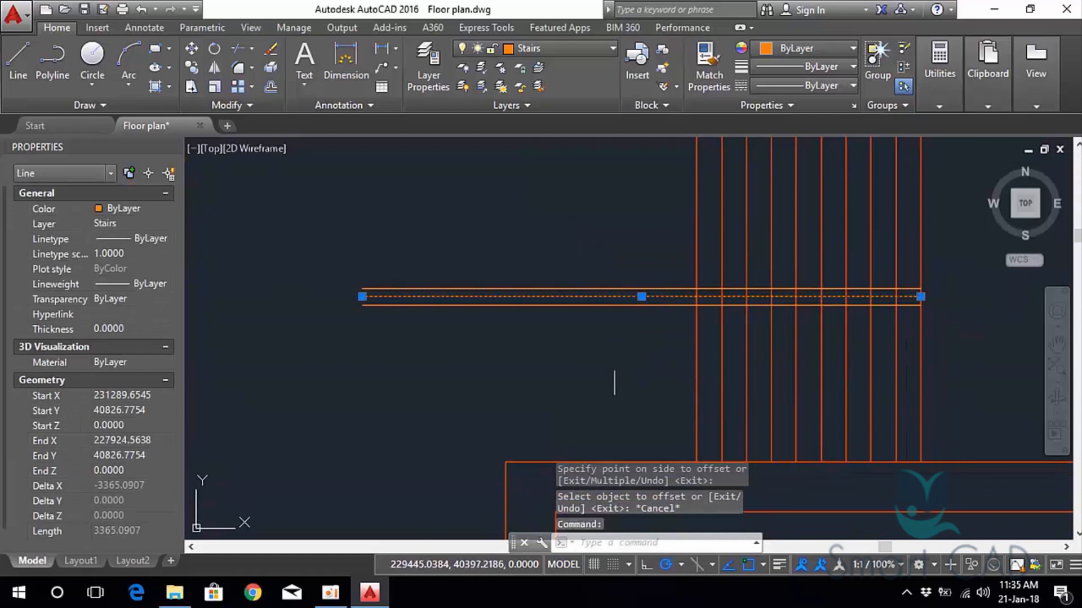
key("Delete")
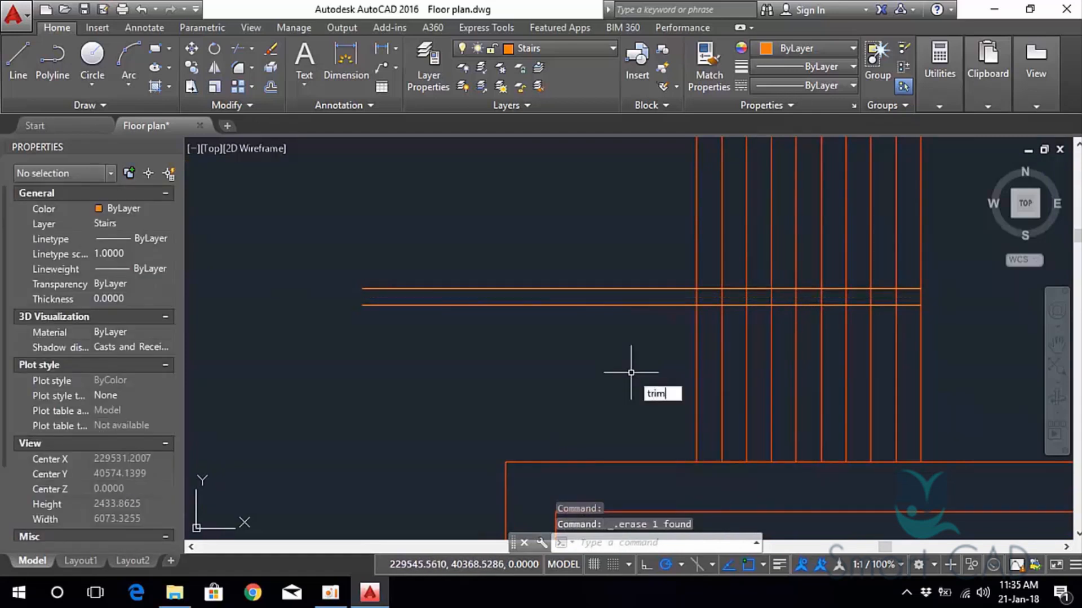
Trim the two horizontal lines beyond the leftmost tread and the tread segments lying between the two lines.
key("Return")
key("Return")
left_click(654, 351)
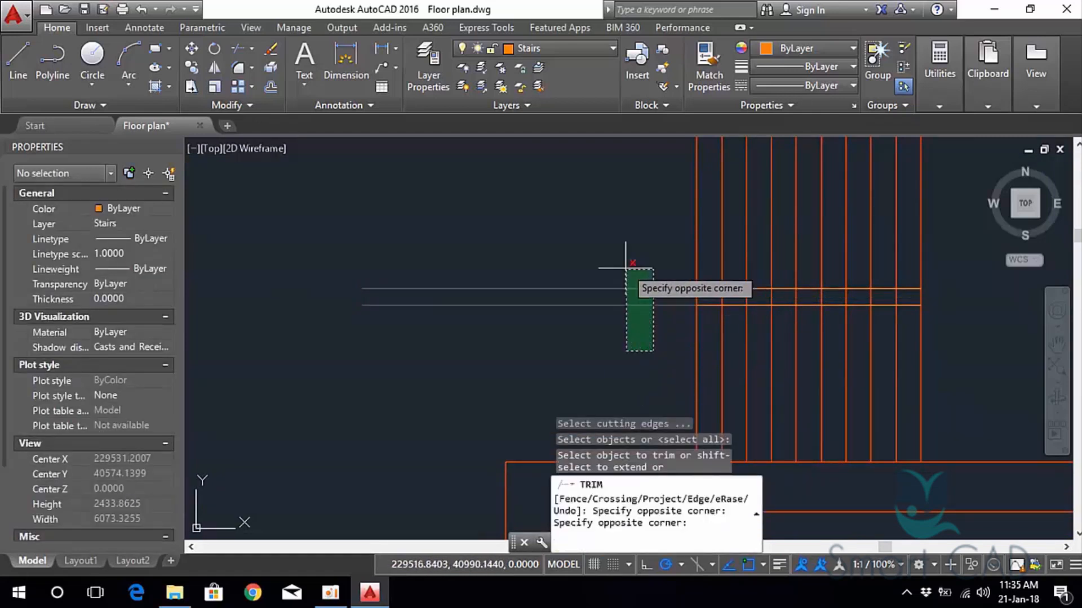
left_click(626, 268)
middle_click_drag(627, 310, 520, 297)
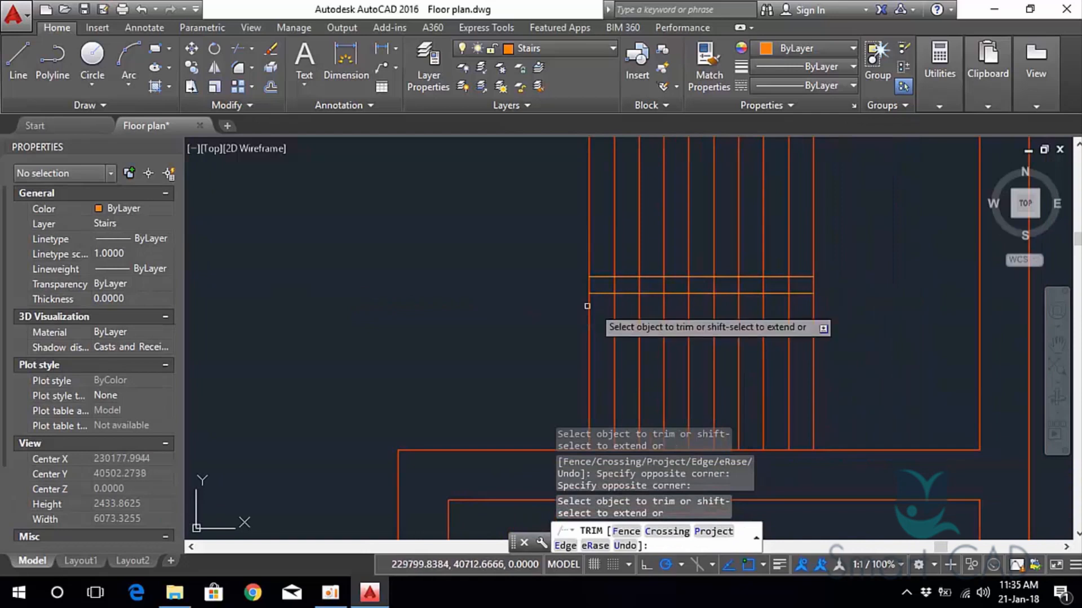
left_click(805, 283)
left_click(527, 280)
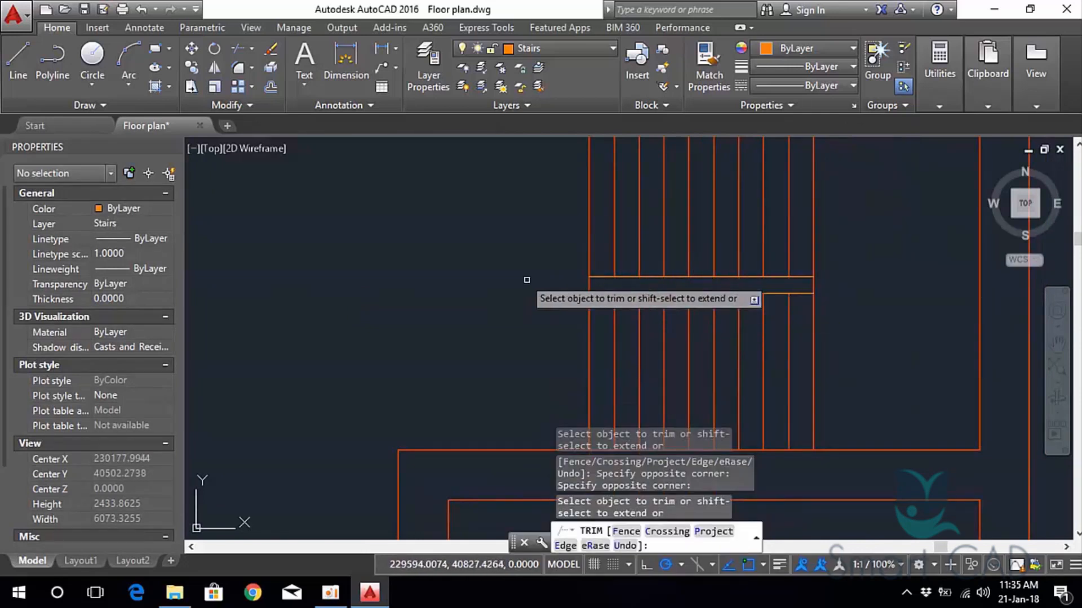
middle_click_drag(825, 305, 715, 292)
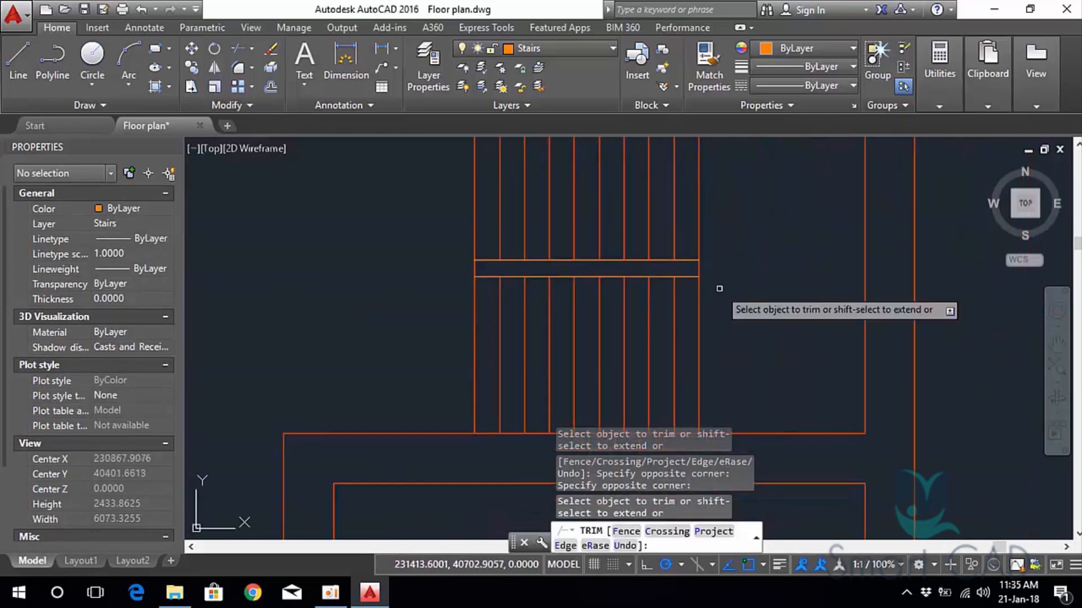
scroll(458, 302, "down", 2)
key("Escape")
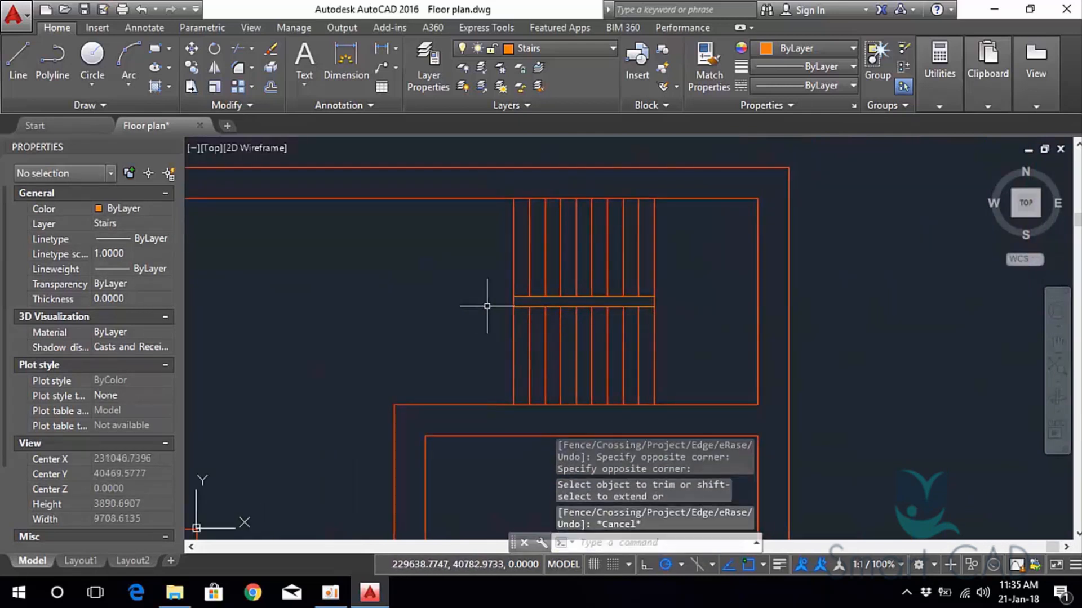
Draw a U-shaped walking line from the upper flight's second tread midpoint, about 1721 rightward, down the landing and back to the lower flight's leftmost tread midpoint.
scroll(661, 287, "down", 2)
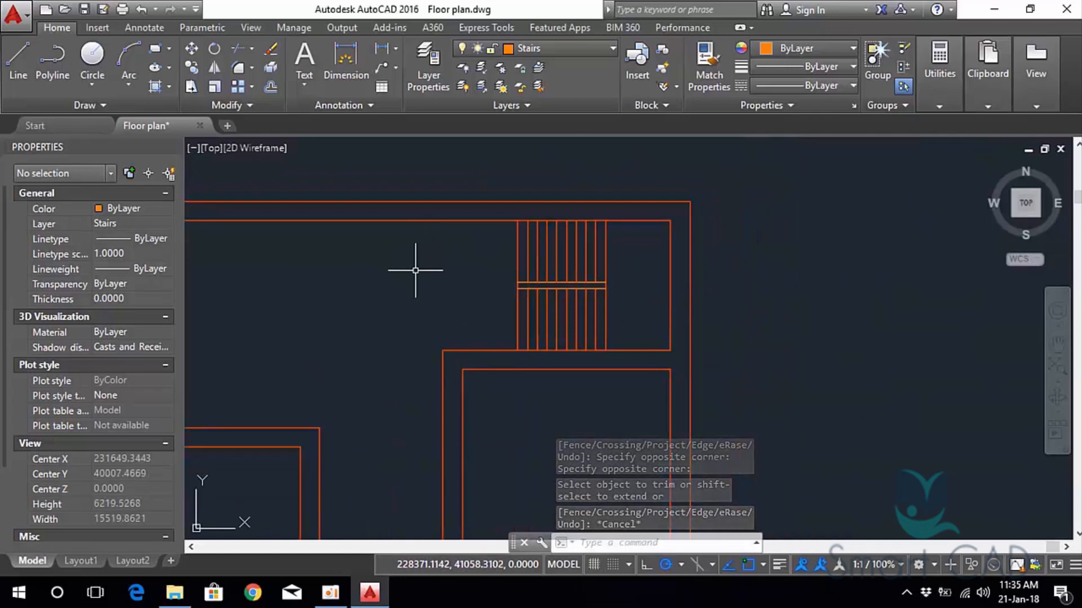
type("l")
key("Return")
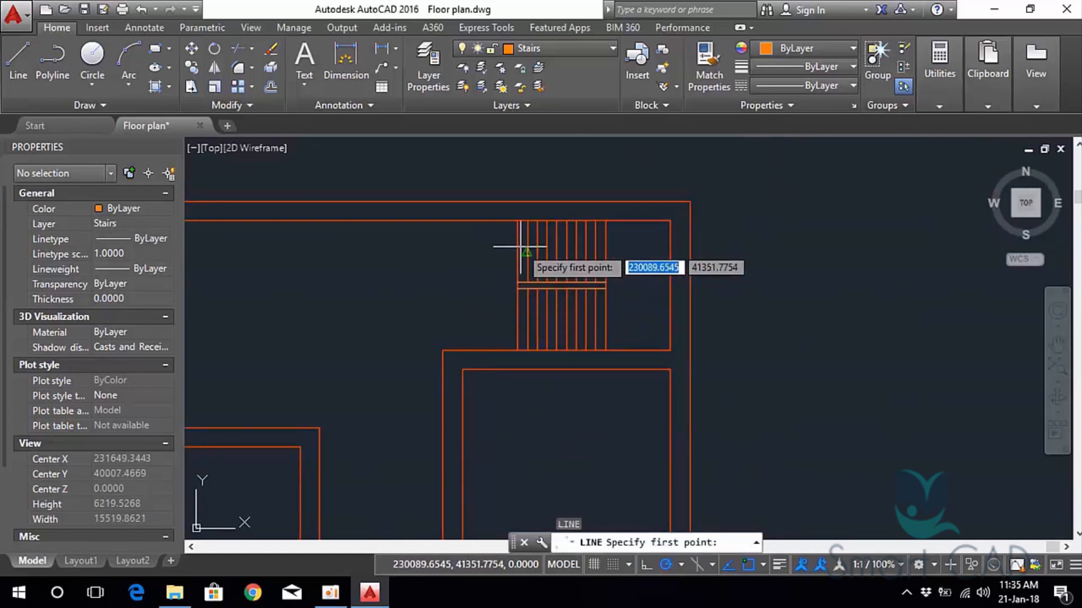
scroll(521, 252, "up", 6)
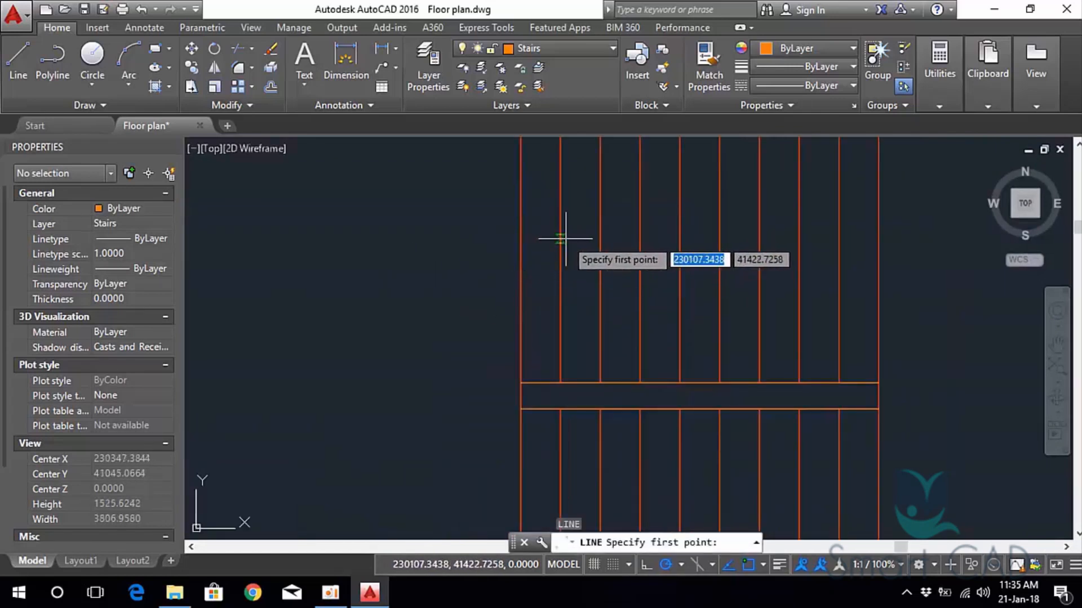
left_click(560, 258)
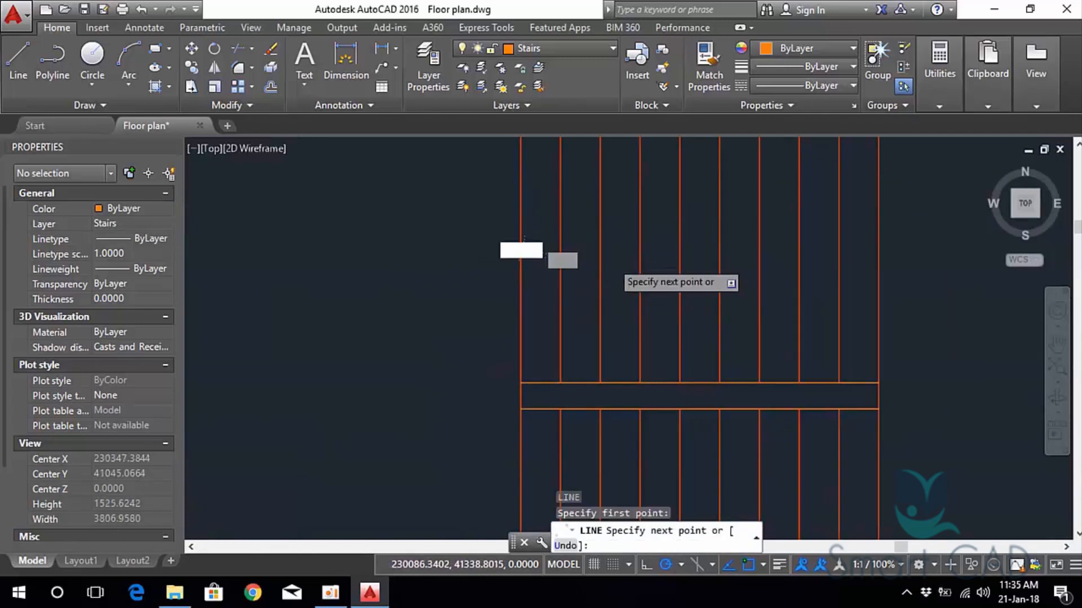
scroll(612, 260, "down", 2)
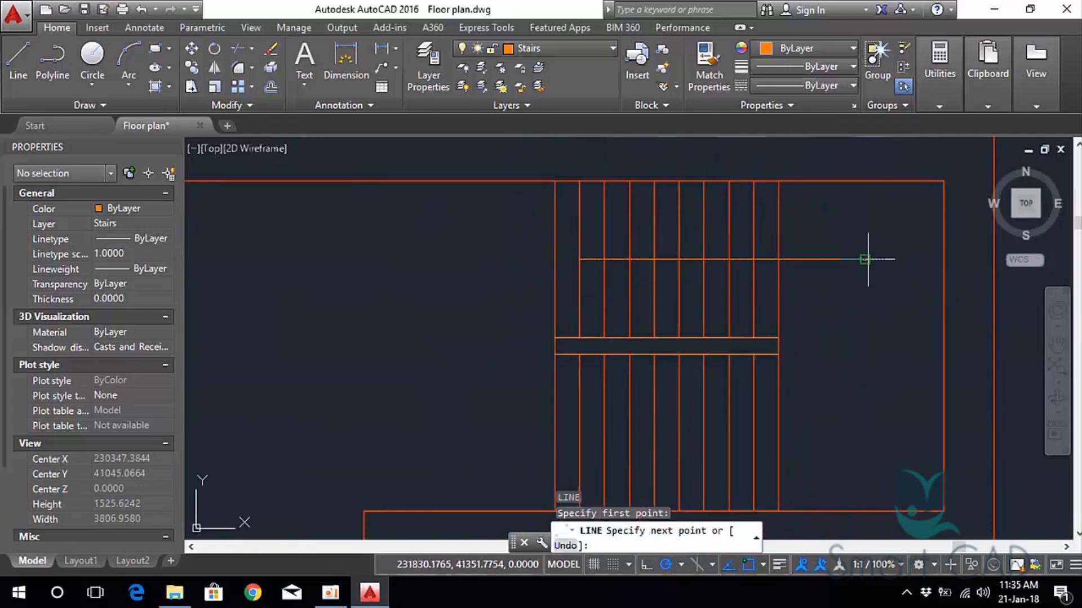
left_click(864, 259)
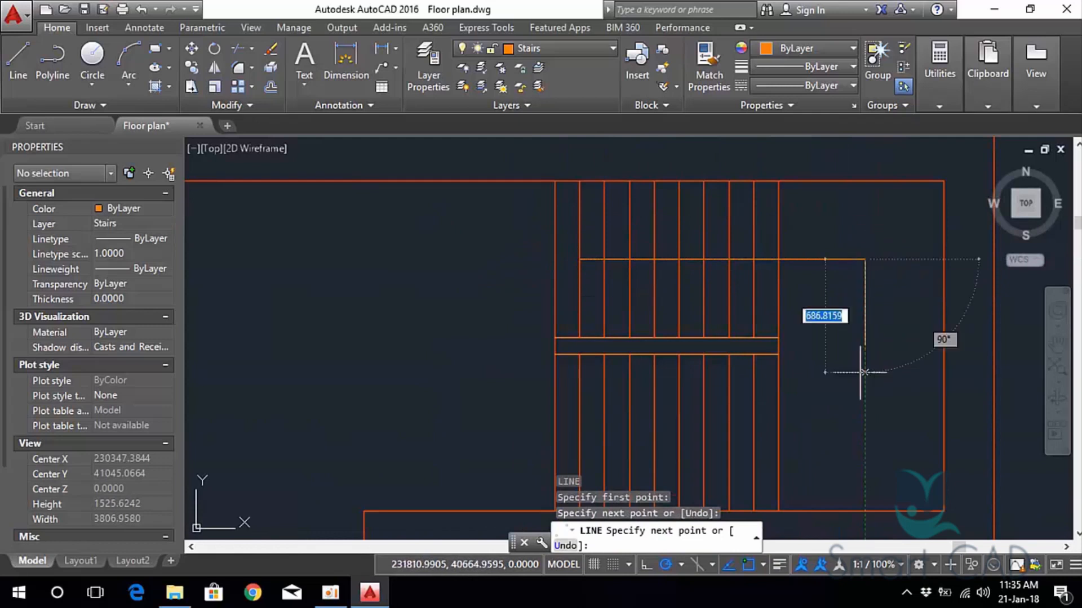
left_click(864, 444)
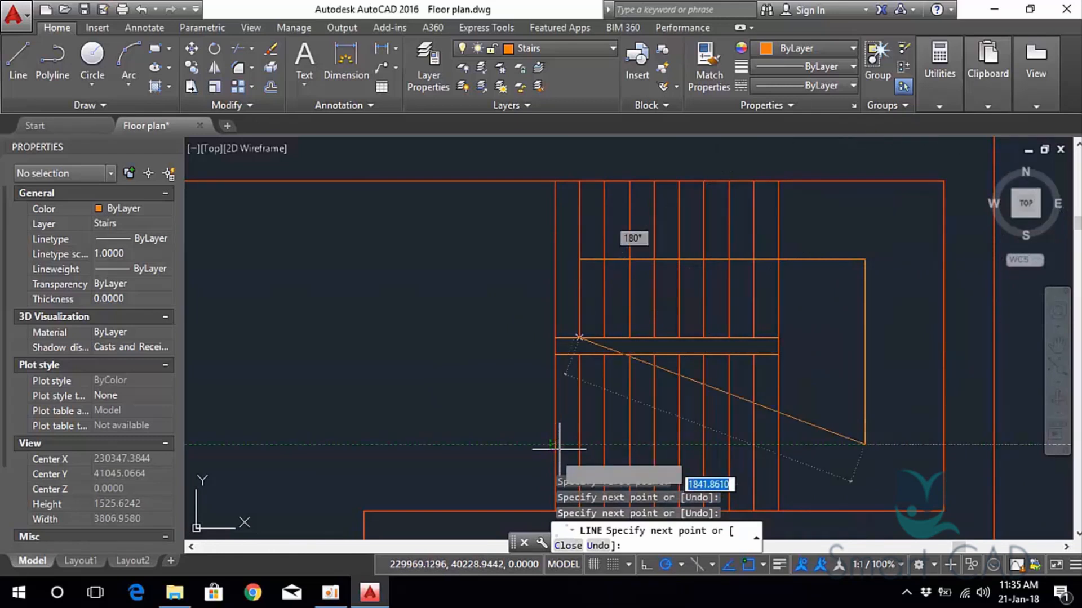
scroll(520, 360, "up", 2)
middle_click_drag(519, 358, 484, 241)
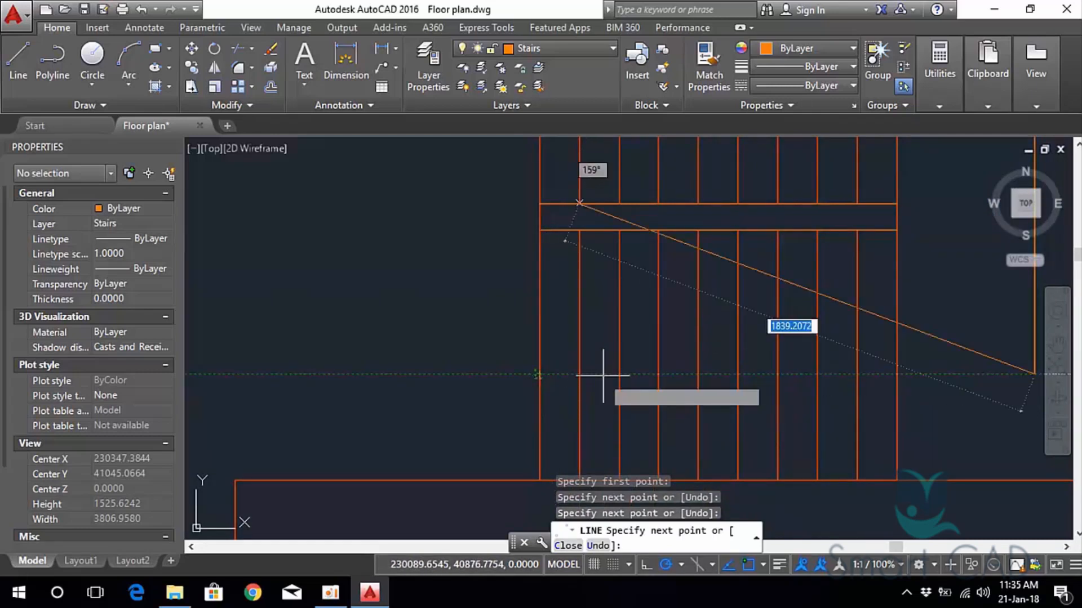
left_click(539, 374)
key("Escape")
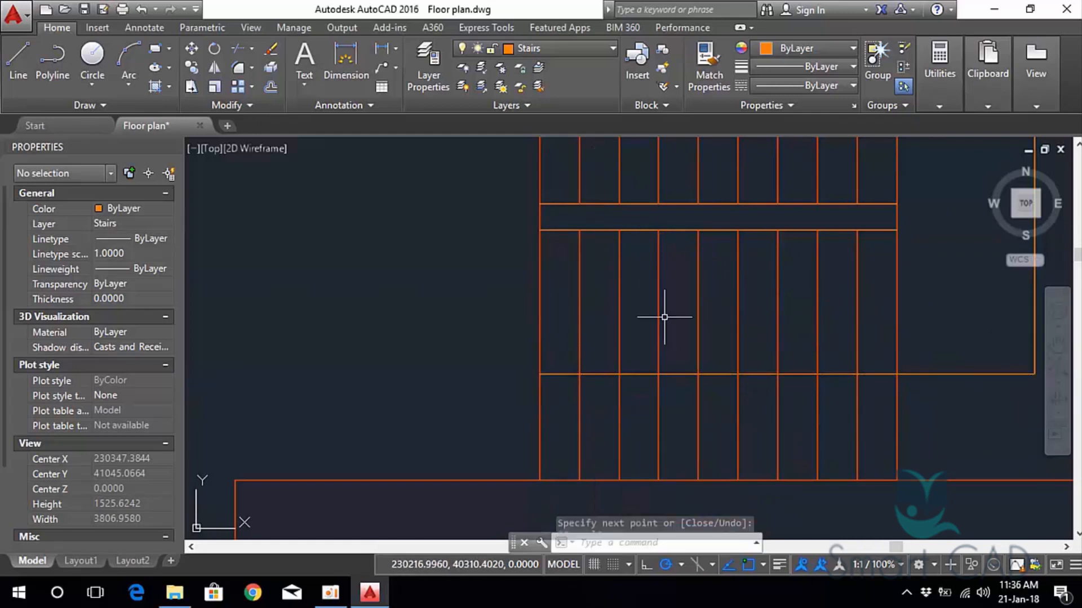
Stretch the left end of the upper flight's walking line 150 further left to meet the leftmost tread line.
scroll(667, 313, "down", 4)
middle_click_drag(674, 314, 523, 324)
scroll(501, 235, "up", 4)
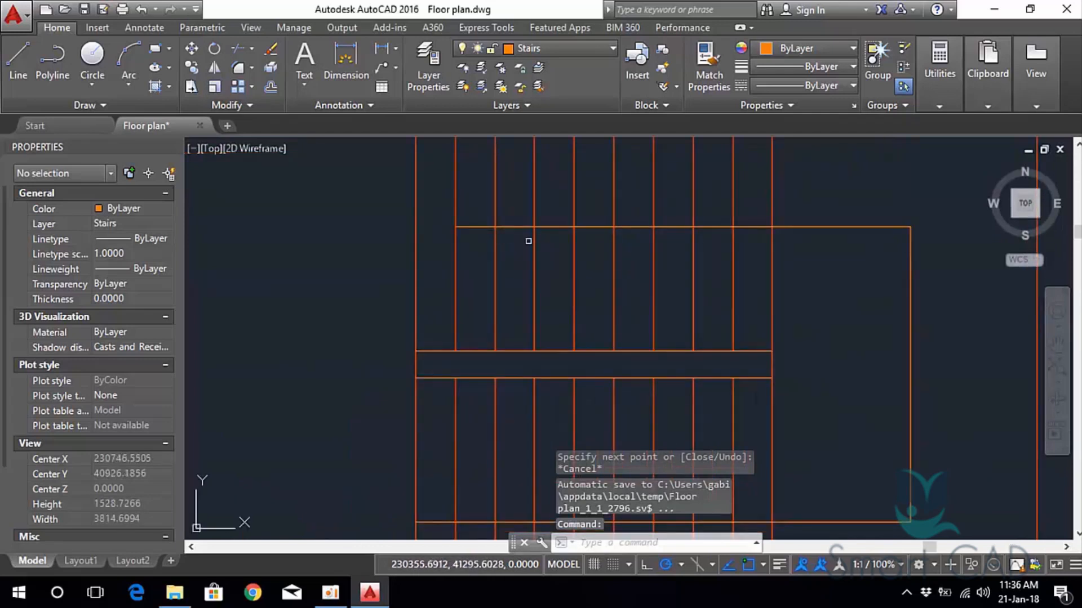
left_click(502, 226)
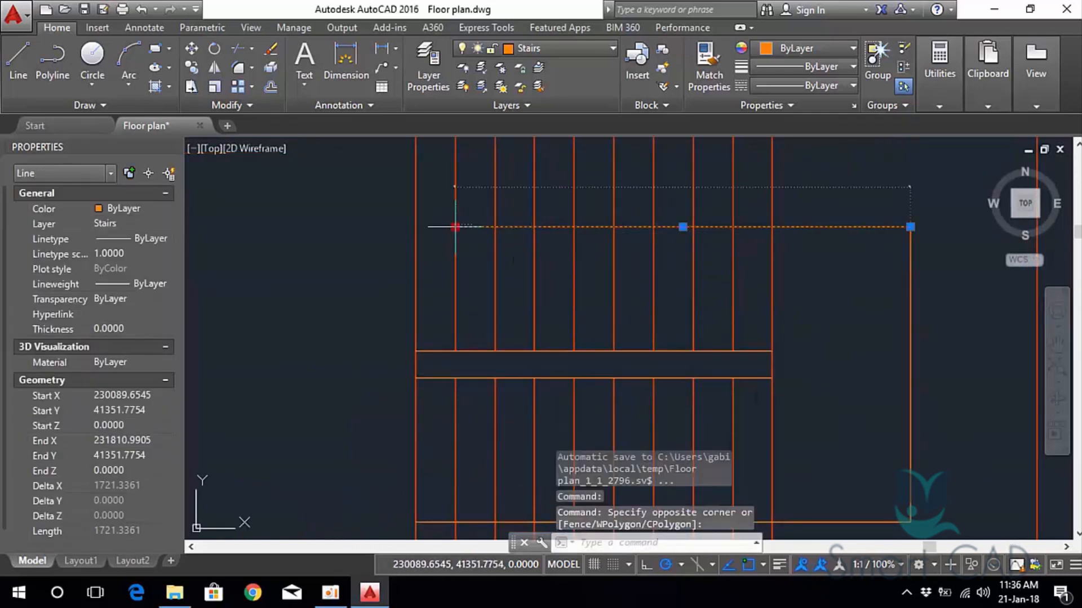
left_click(455, 226)
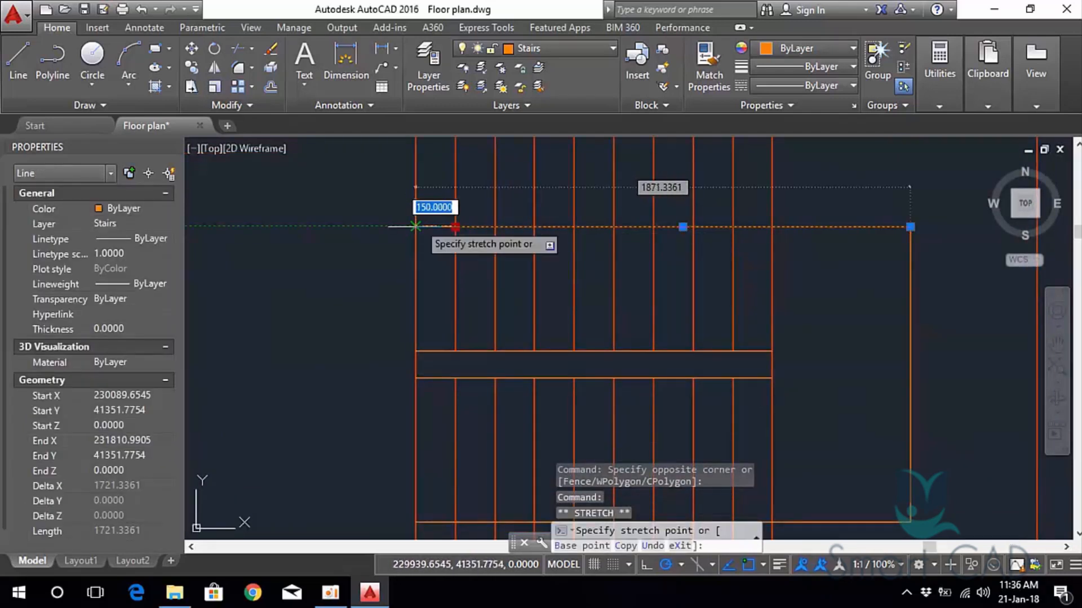
type("150")
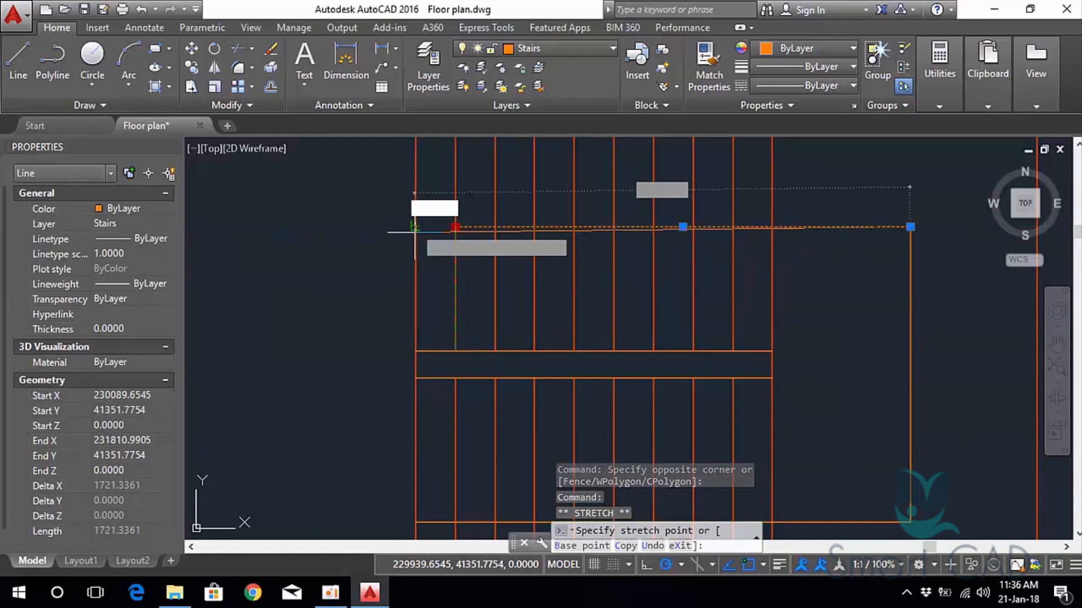
key("Return")
key("Escape")
scroll(676, 296, "down", 3)
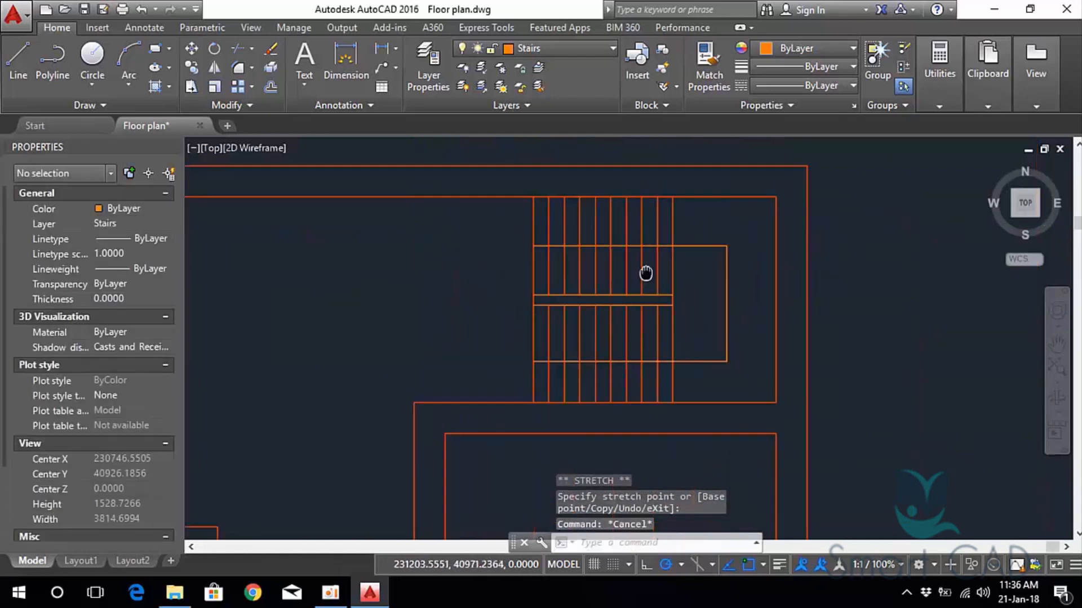
key("Escape")
left_click(606, 300)
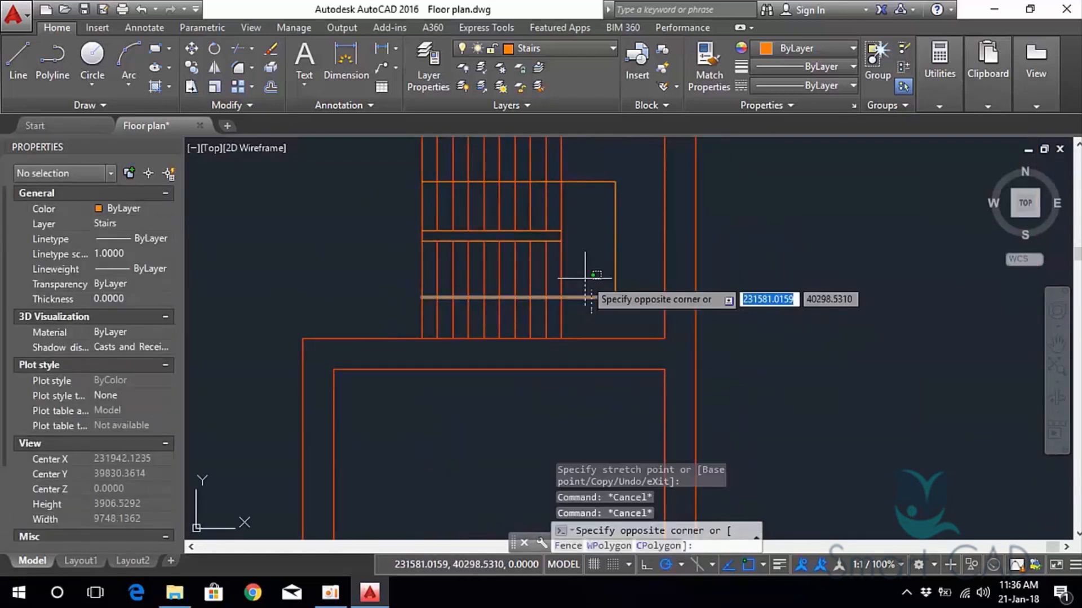
left_click(586, 280)
type("m")
key("Return")
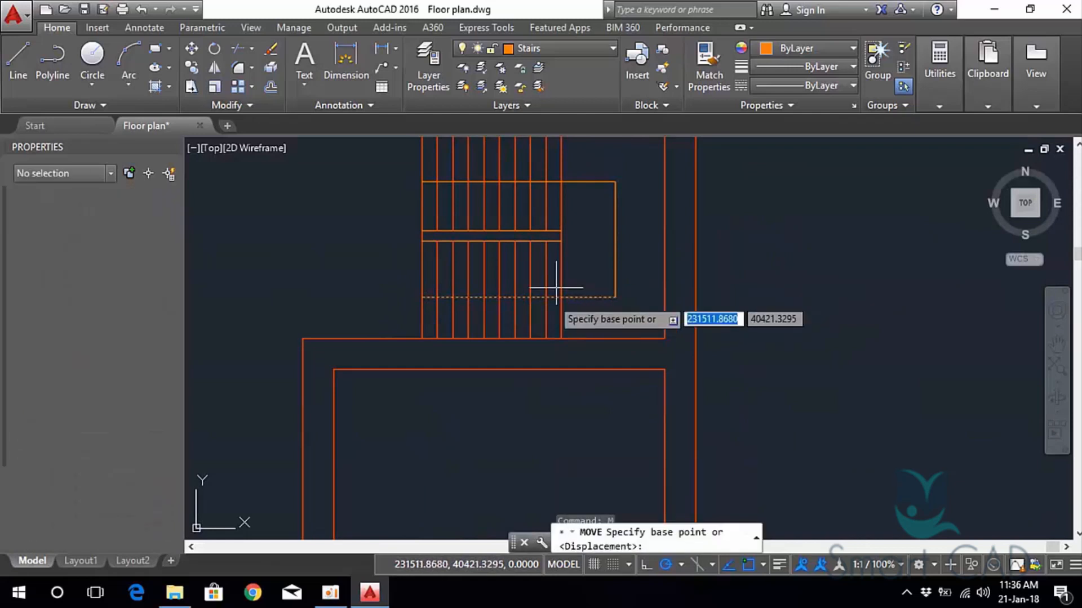
scroll(584, 281, "up", 5)
left_click(586, 294)
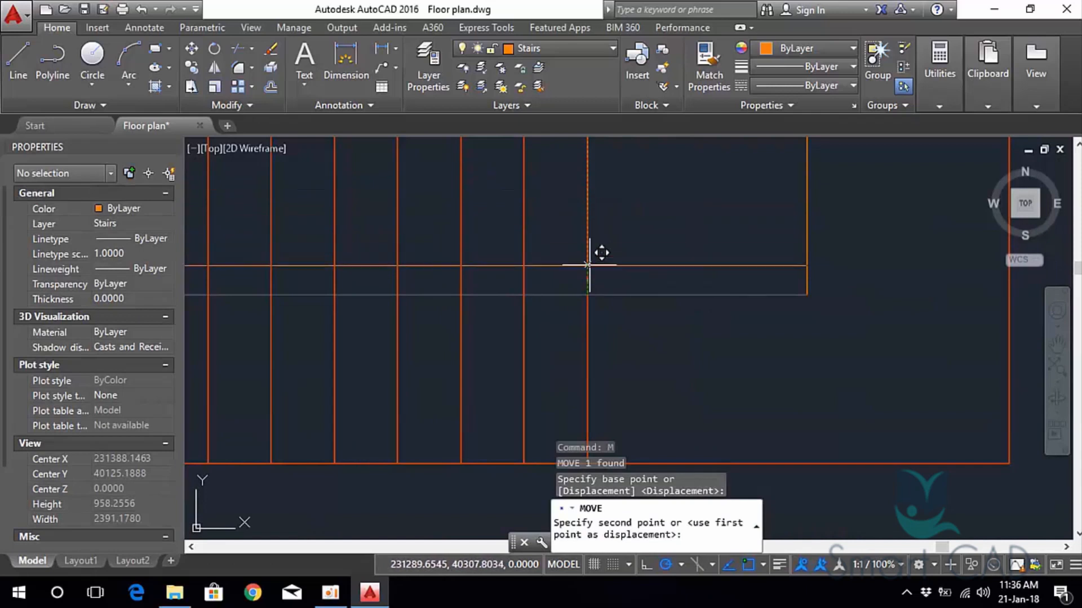
scroll(583, 252, "down", 3)
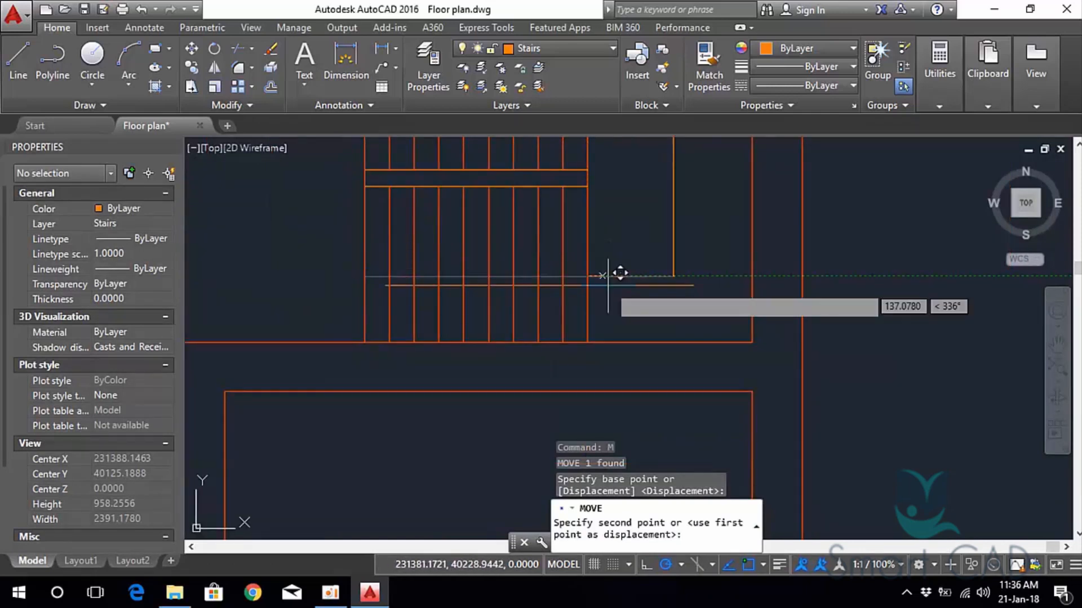
key("Escape")
Move the lower flight's walking line straight up about 73, from its crossing with a tread to that tread's midpoint.
left_click(618, 274)
left_click(609, 260)
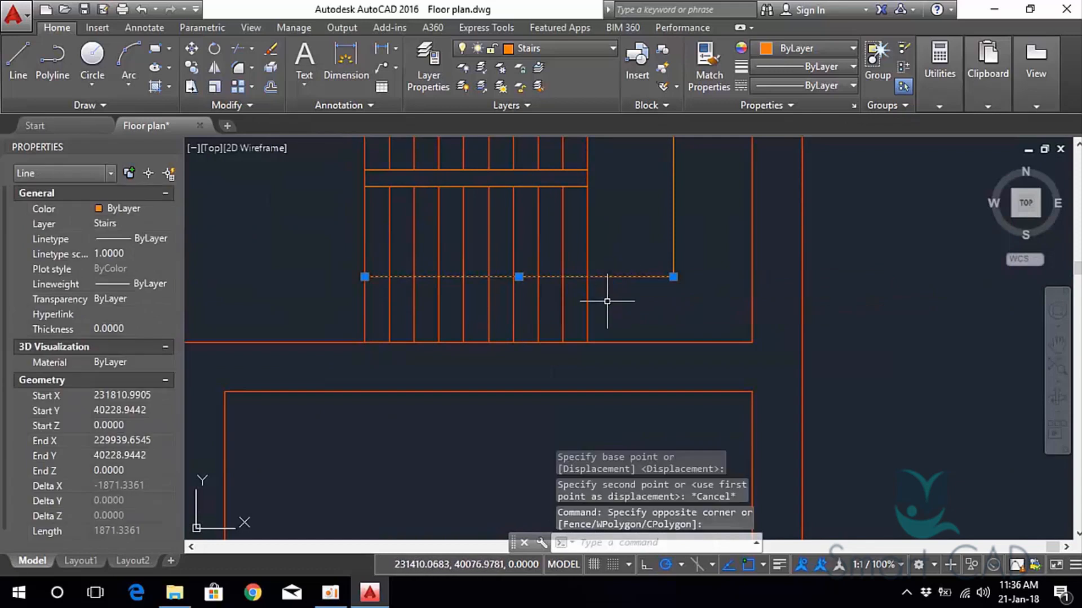
type("m")
key("Return")
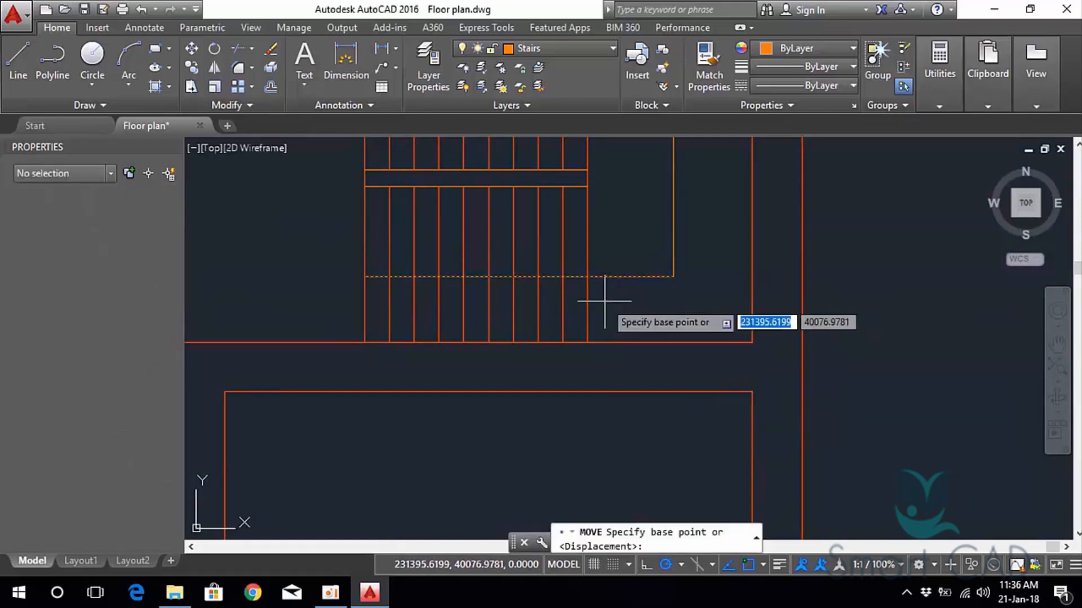
left_click(561, 277)
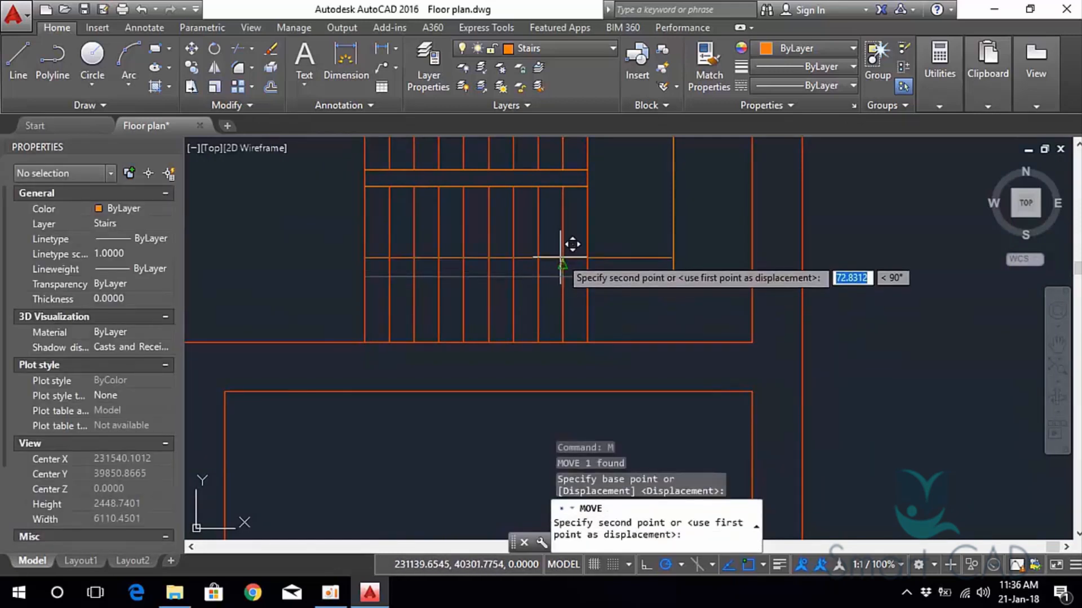
key("Escape")
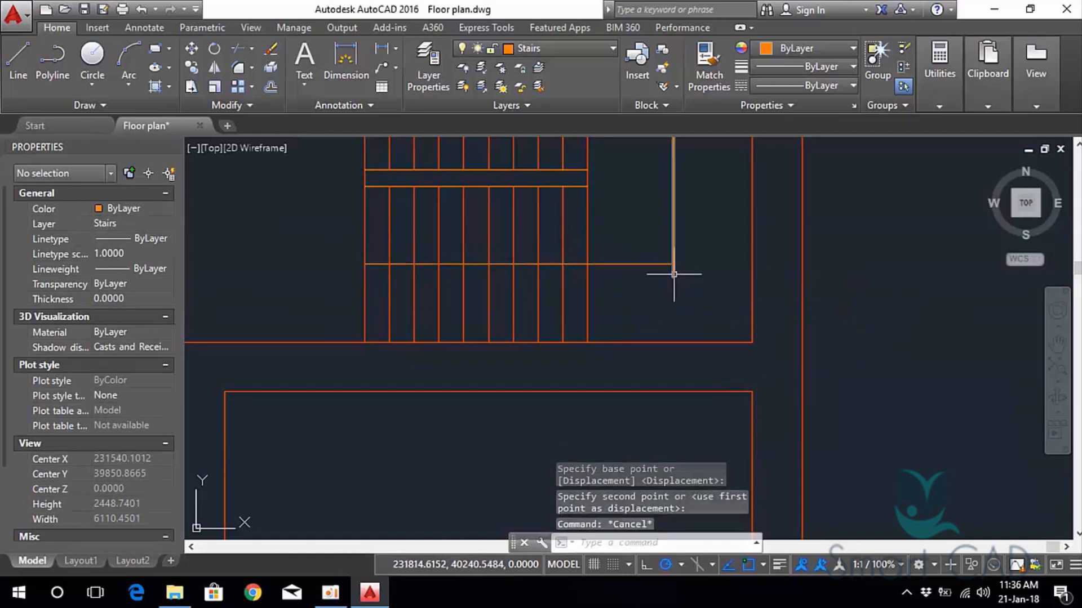
Stretch the lower end of the landing's vertical walking line up to the right end of the lower walking line.
left_click(672, 273)
scroll(670, 270, "up", 7)
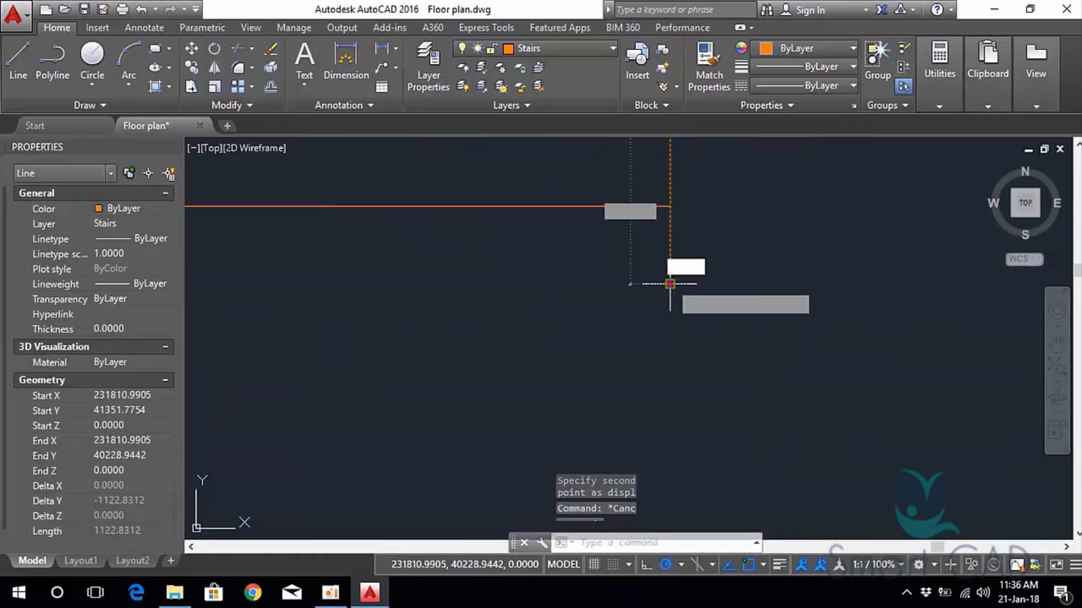
left_click(670, 283)
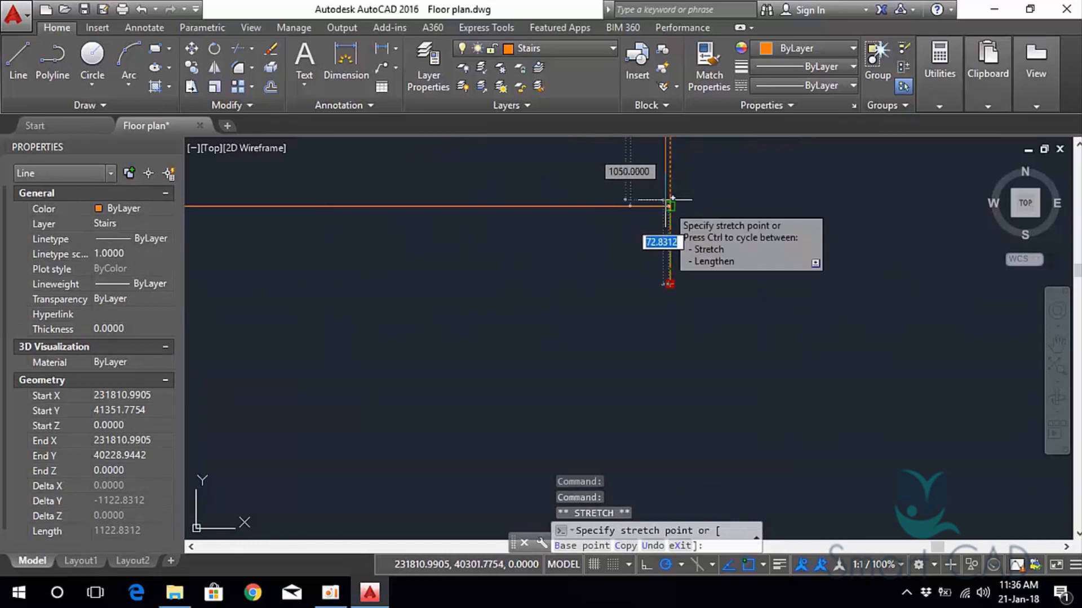
key("Escape")
key("Escape")
scroll(598, 266, "down", 5)
scroll(557, 298, "down", 6)
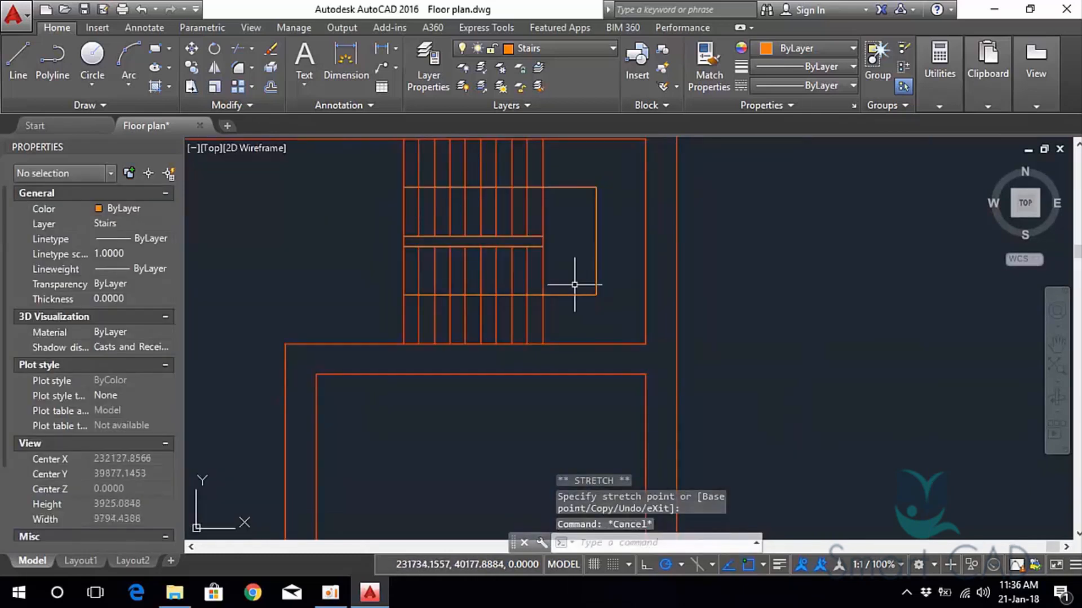
key("Escape")
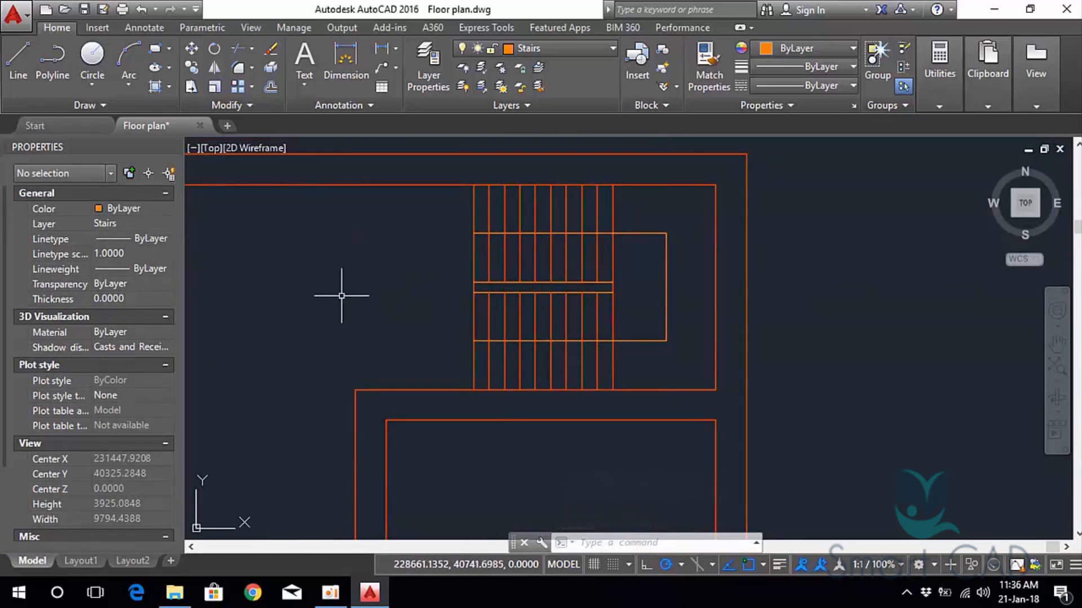
Draw a slanted arrowhead line about 389 long from the lower walking line's left end up to the second tread.
left_click(18, 59)
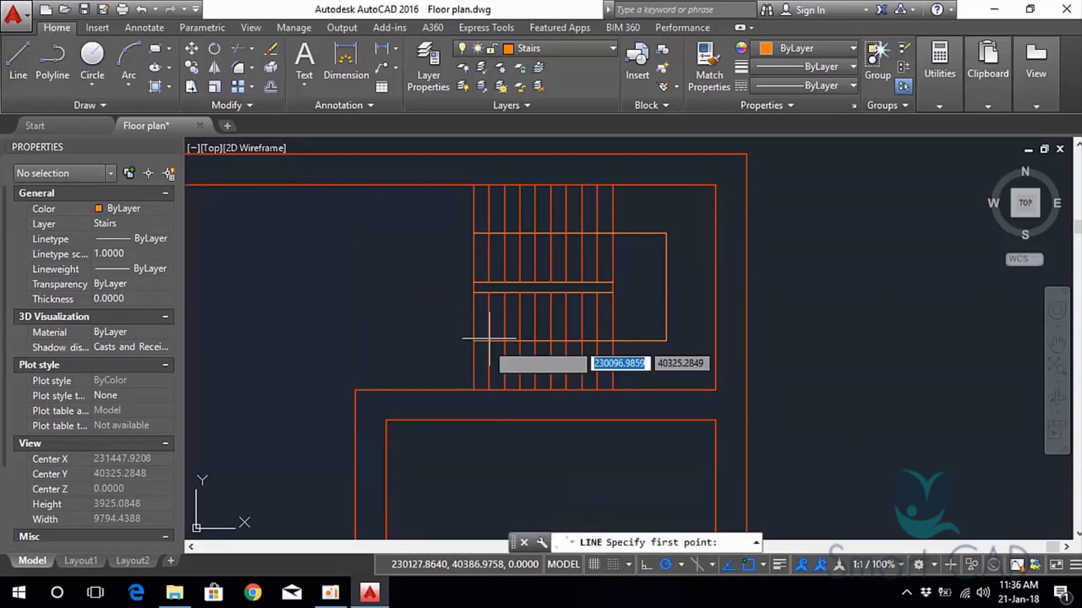
scroll(479, 338, "up", 3)
left_click(470, 331)
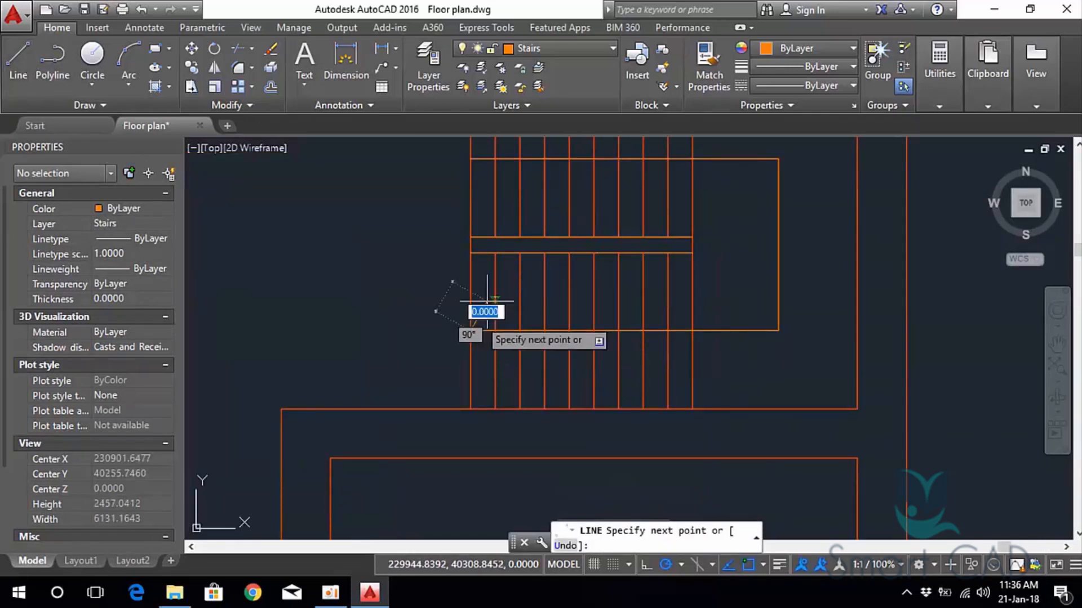
left_click(494, 273)
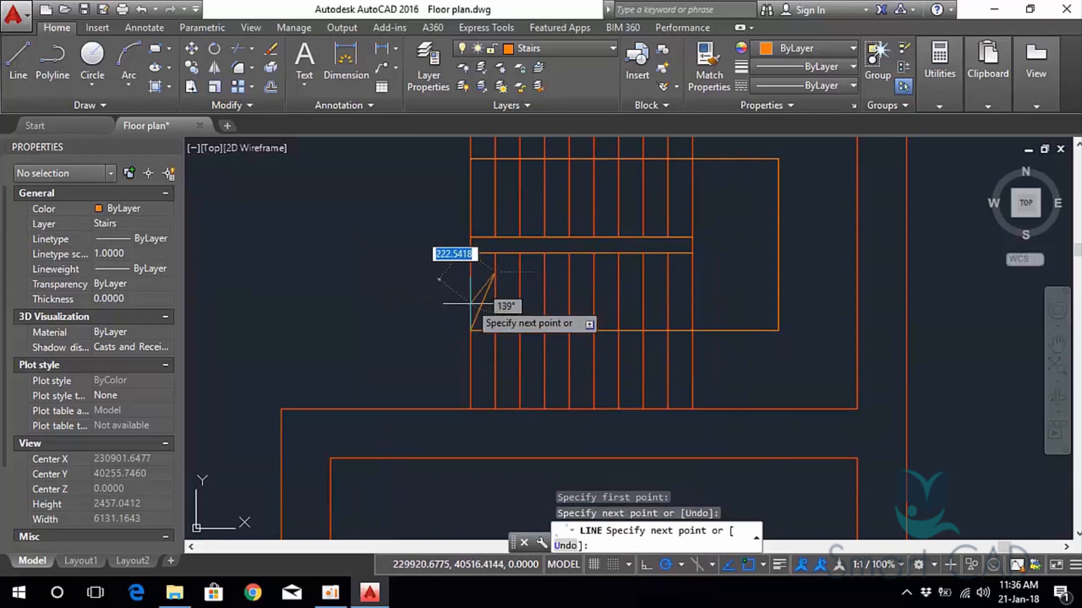
key("Return")
key("Escape")
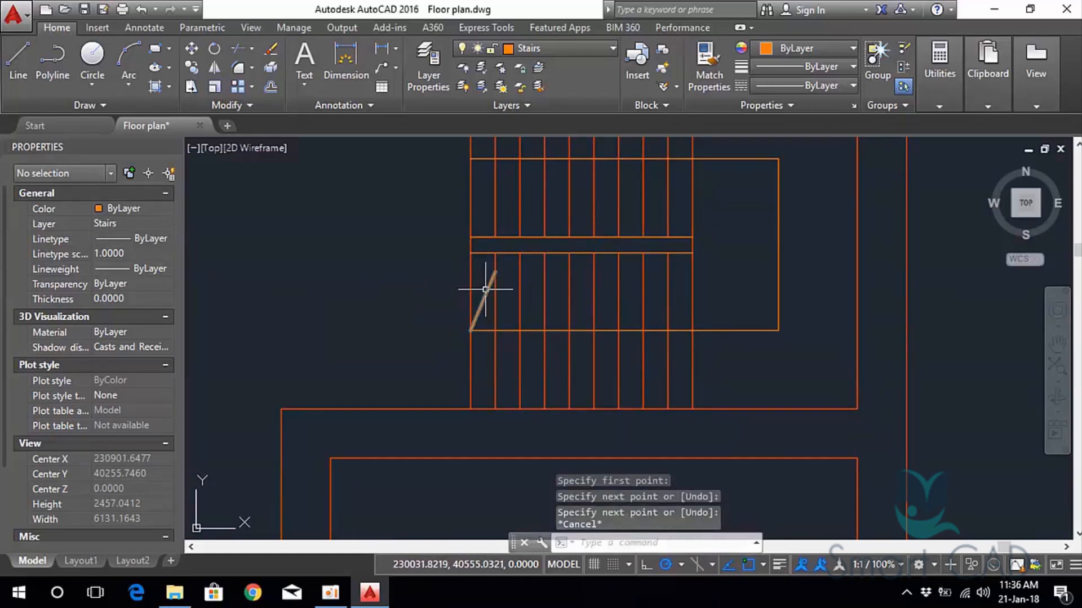
Mirror the slanted arrowhead line about the lower walking line, keeping the original.
left_click(486, 289)
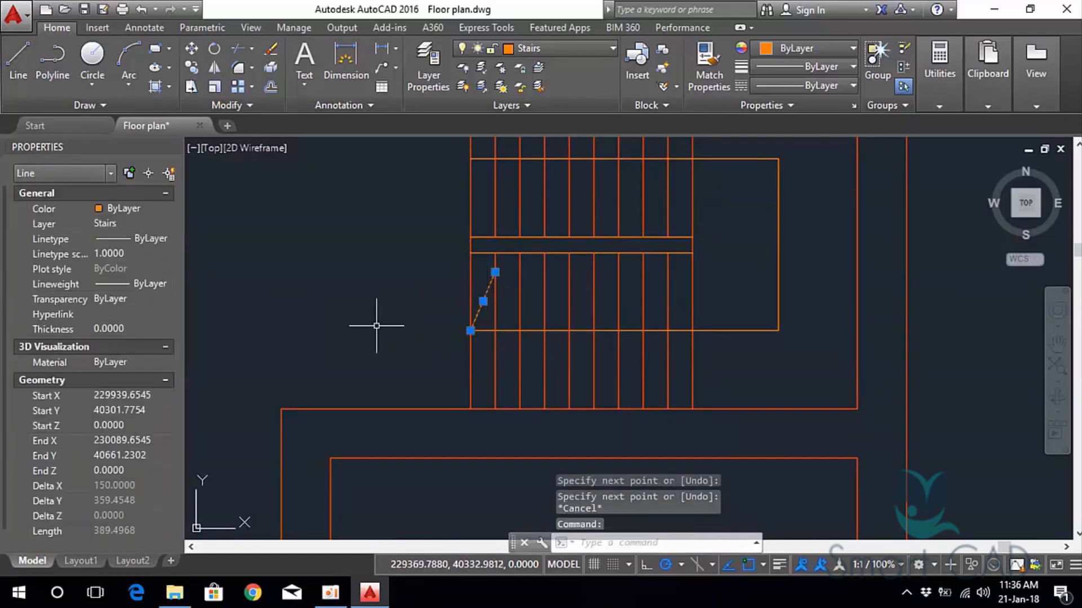
scroll(510, 302, "up", 4)
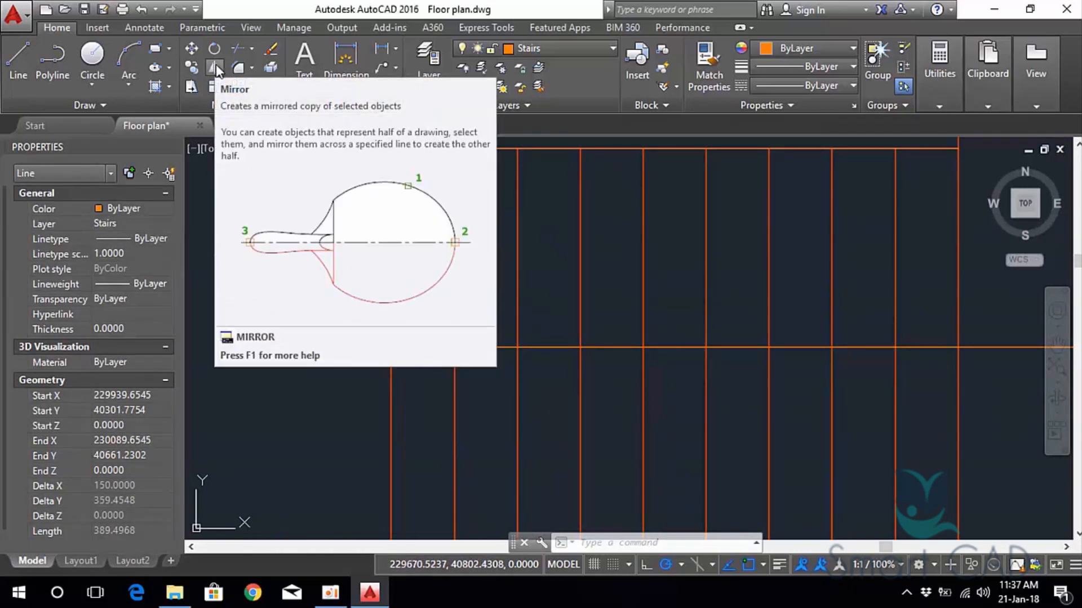
left_click(215, 65)
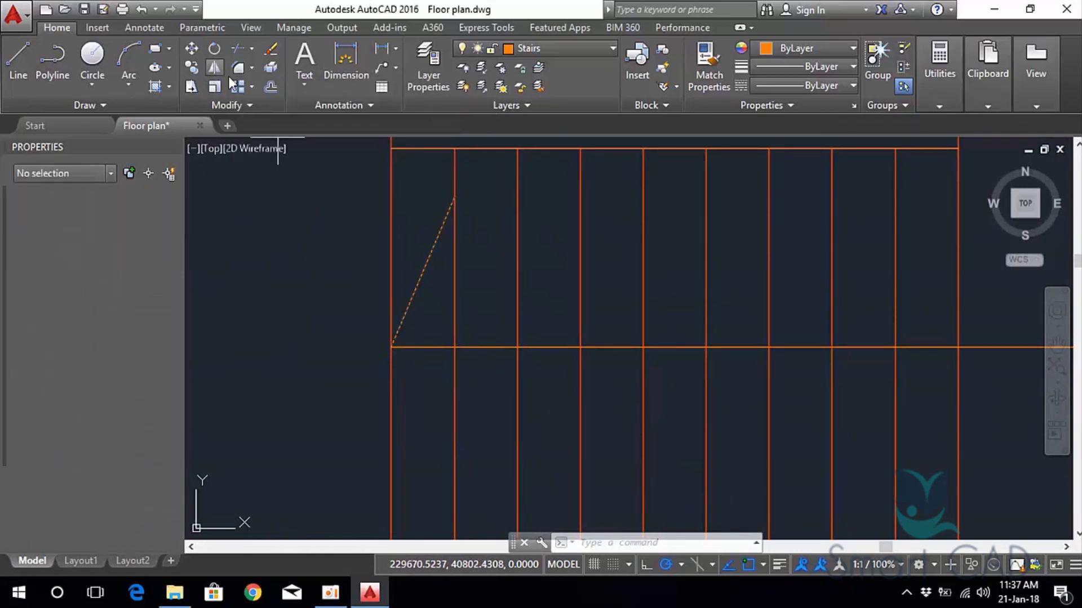
left_click(391, 347)
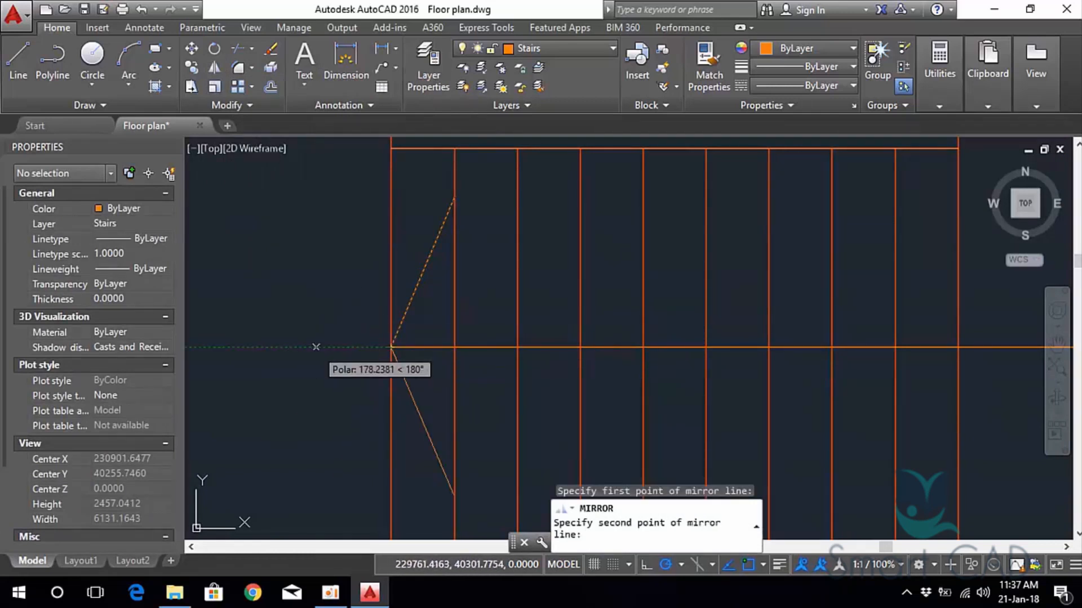
left_click(316, 347)
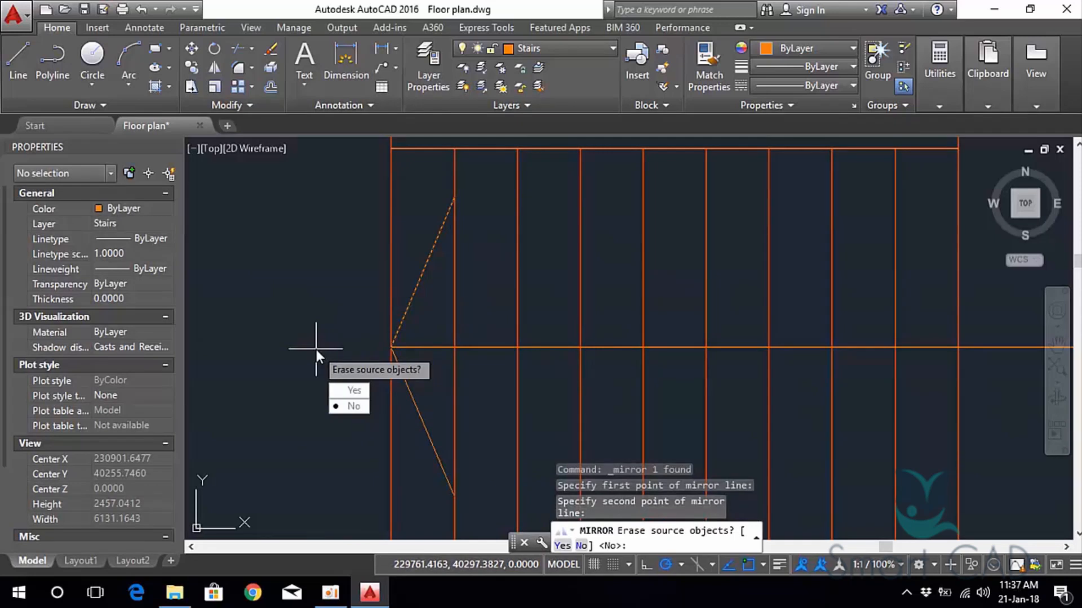
key("Return")
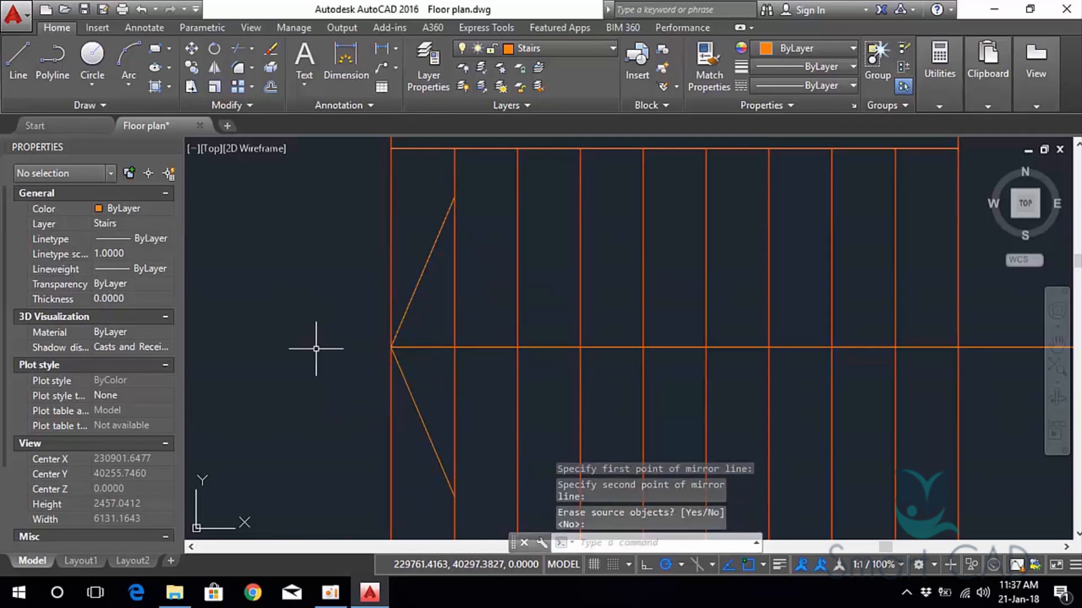
Inspect the staircase with its direction arrow up close and within the whole floor plan.
scroll(382, 325, "down", 3)
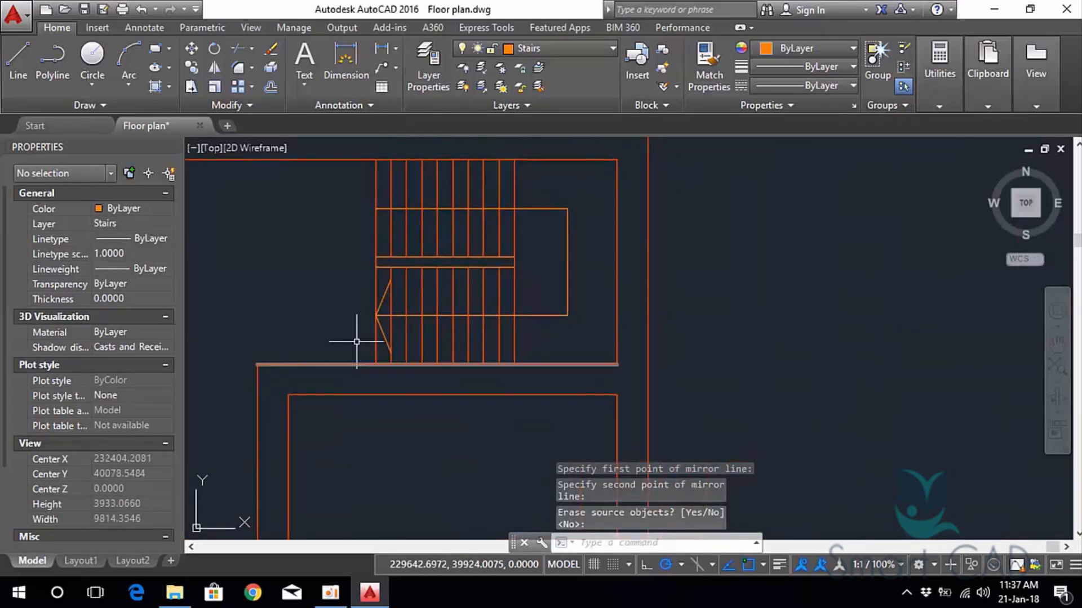
middle_click_drag(327, 259, 399, 271)
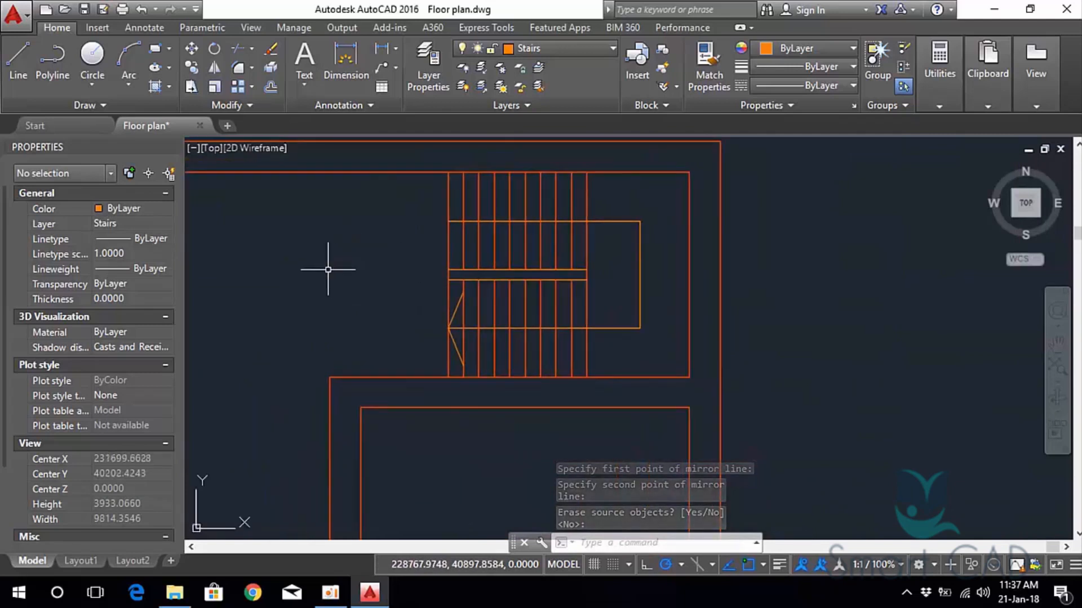
scroll(556, 248, "up", 5)
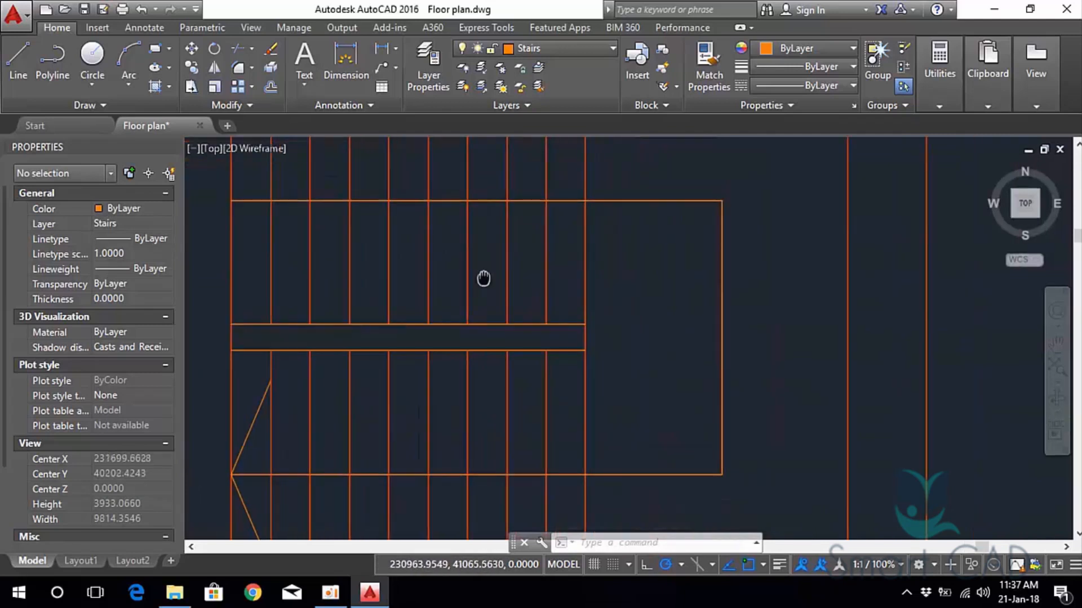
scroll(486, 291, "down", 5)
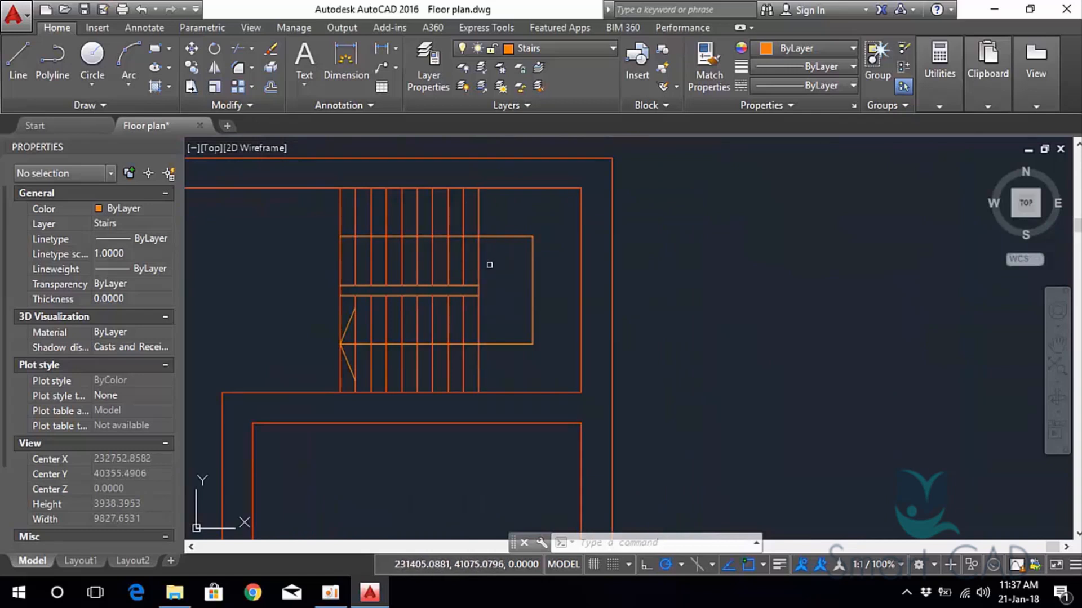
mouse_move(500, 281)
middle_mouse_down()
mouse_move(550, 275)
mouse_move(548, 245)
middle_mouse_up()
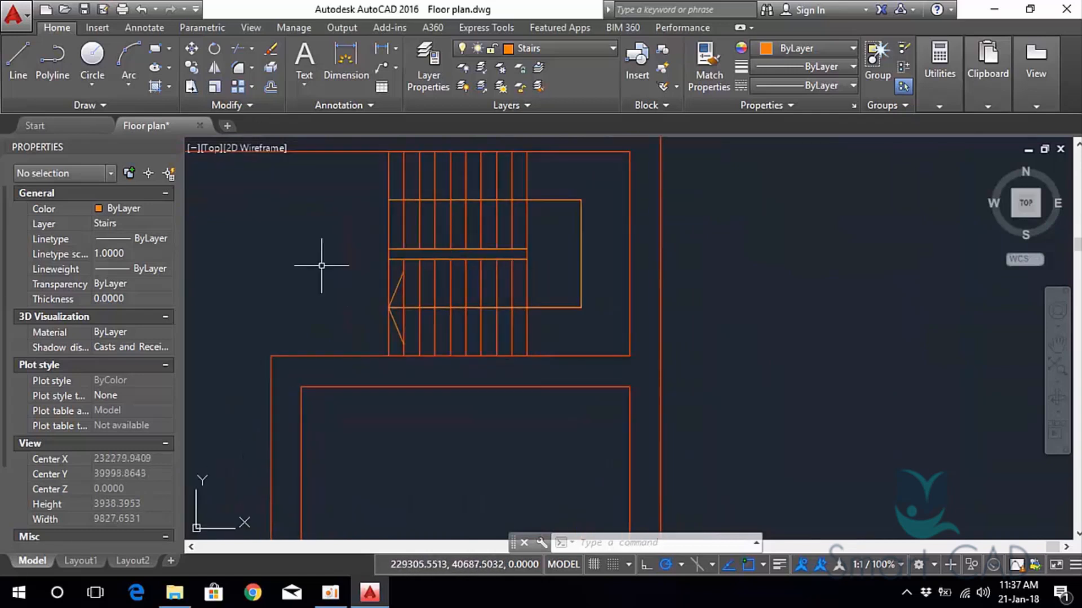
middle_click_drag(301, 244, 362, 253)
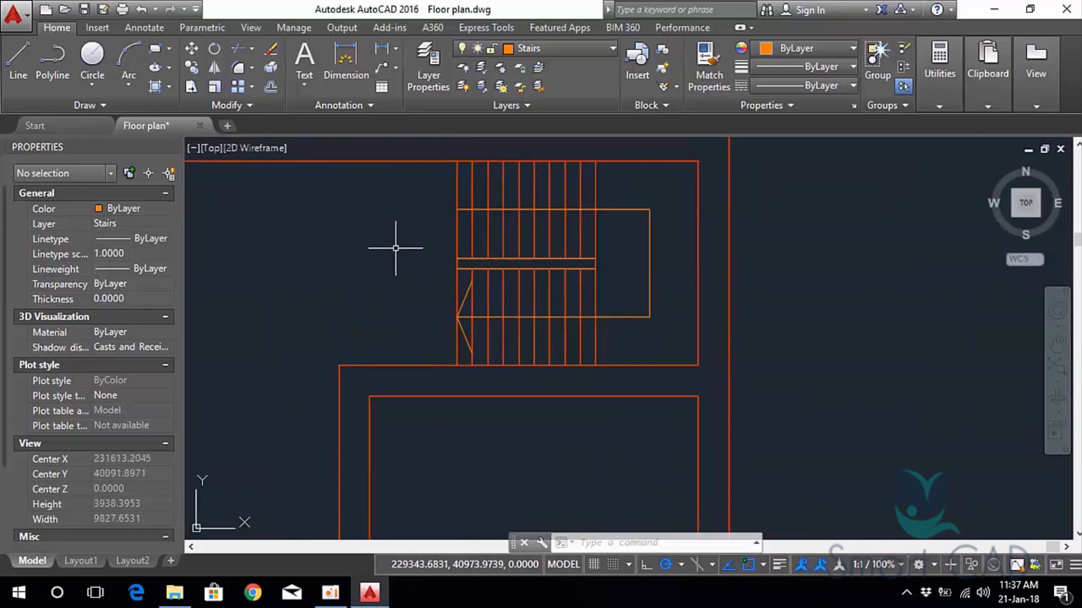
scroll(374, 295, "down", 7)
mouse_move(394, 295)
middle_mouse_down()
mouse_move(420, 273)
mouse_move(511, 249)
middle_mouse_up()
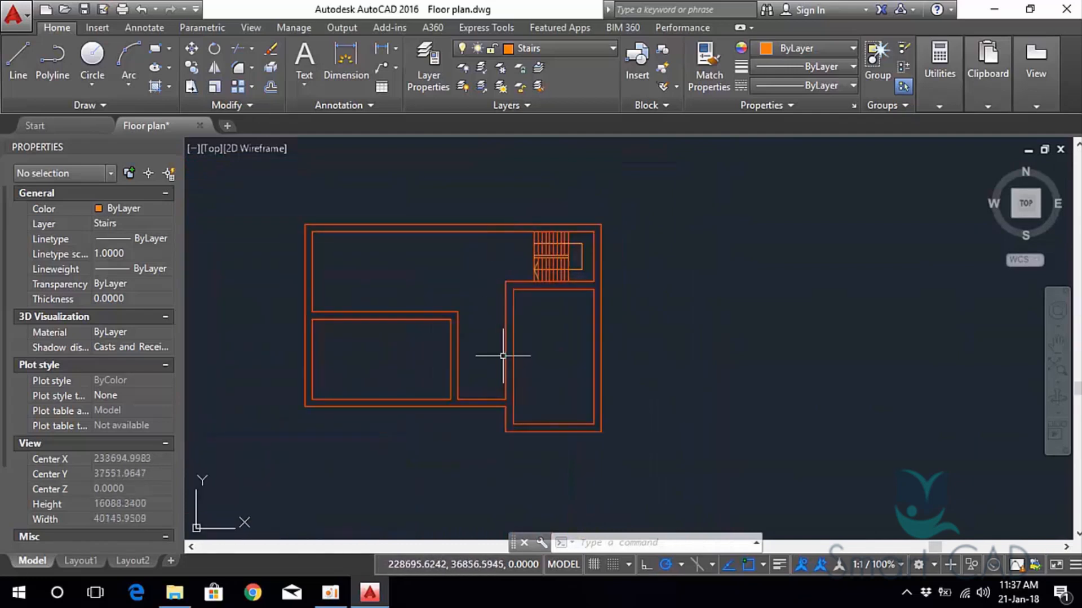
scroll(482, 301, "up", 4)
scroll(559, 221, "down", 4)
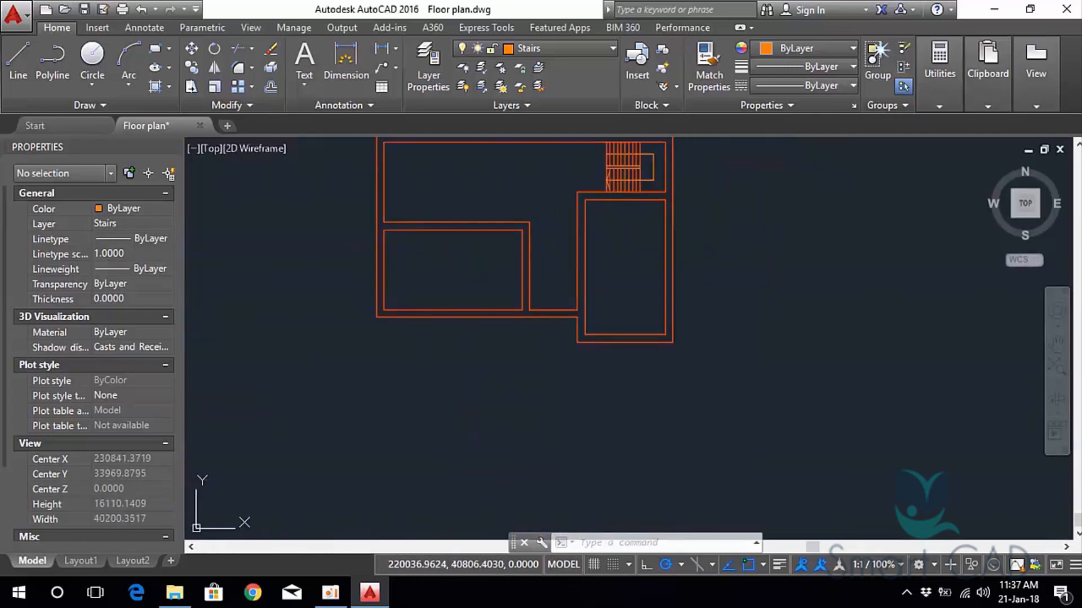
Offset the outermost left and upper wall lines of the floor plan outward by 100.
middle_click_drag(378, 171, 417, 265)
scroll(416, 246, "up", 4)
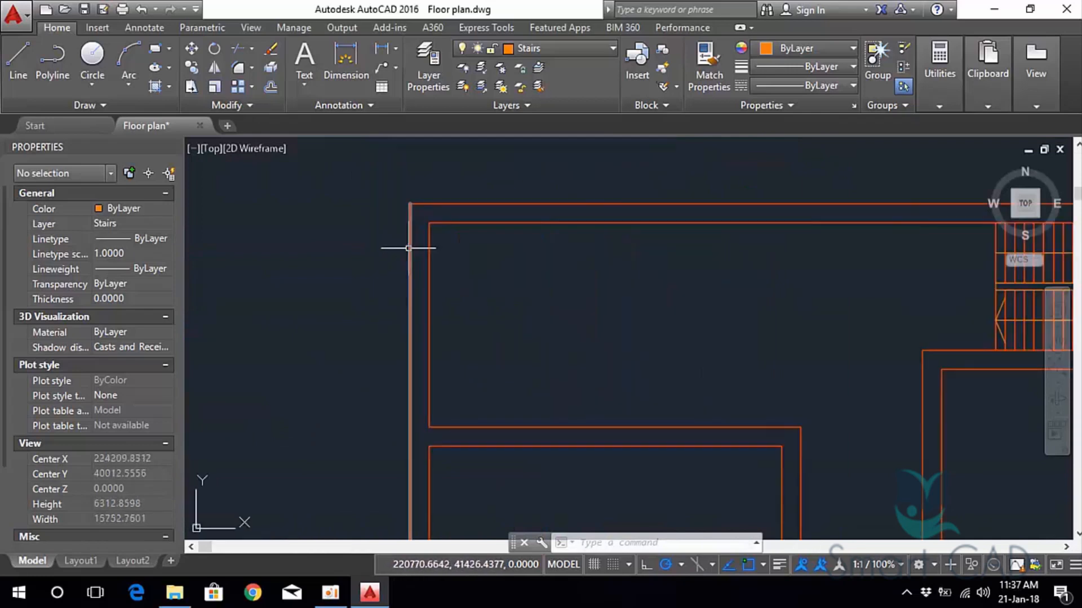
left_click(408, 247)
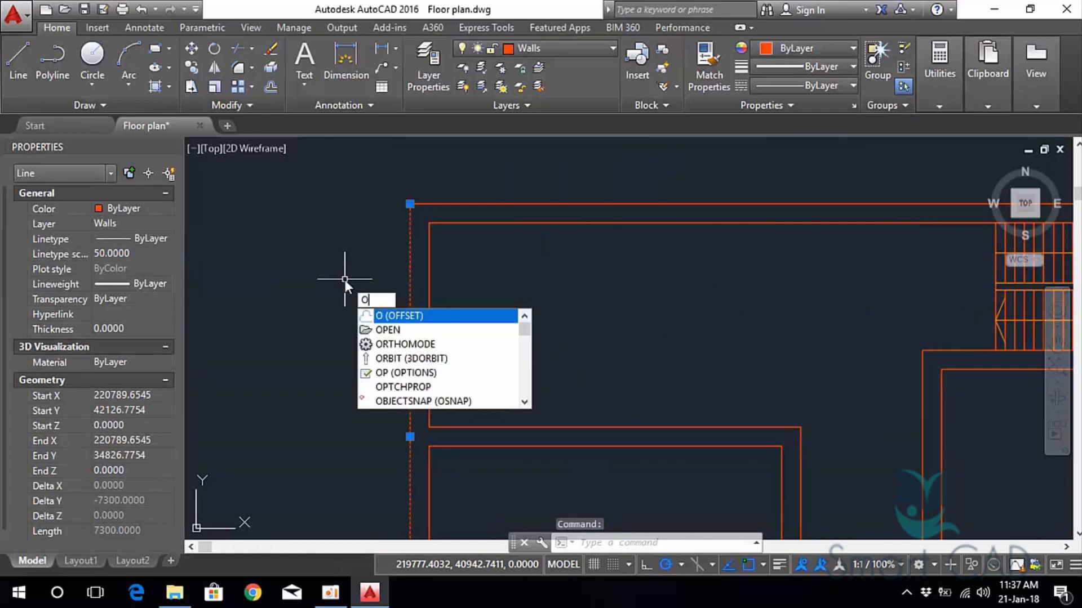
key("Return")
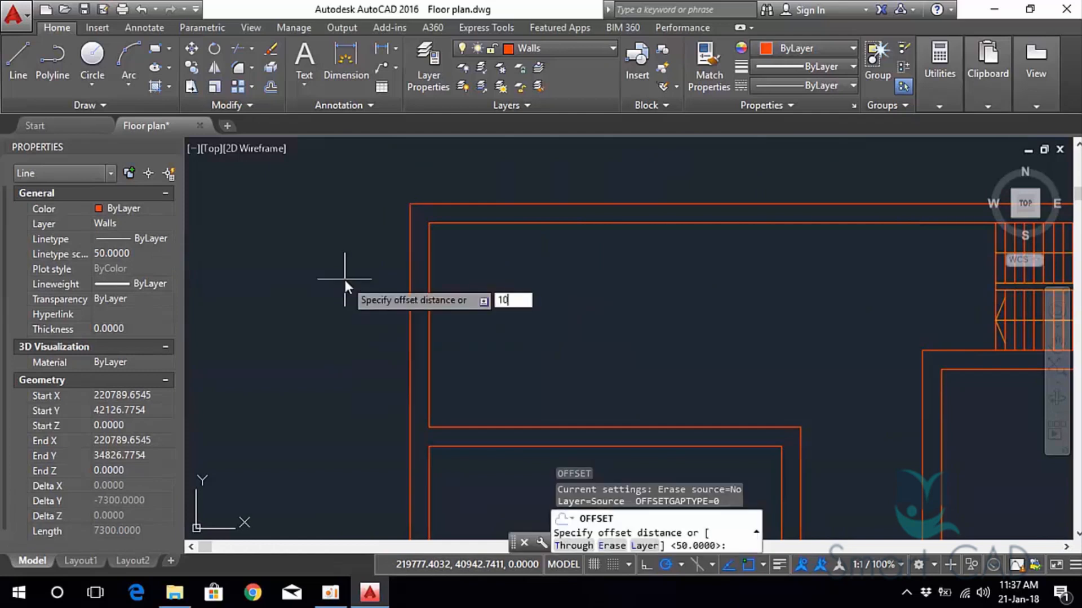
key("Return")
left_click(340, 290)
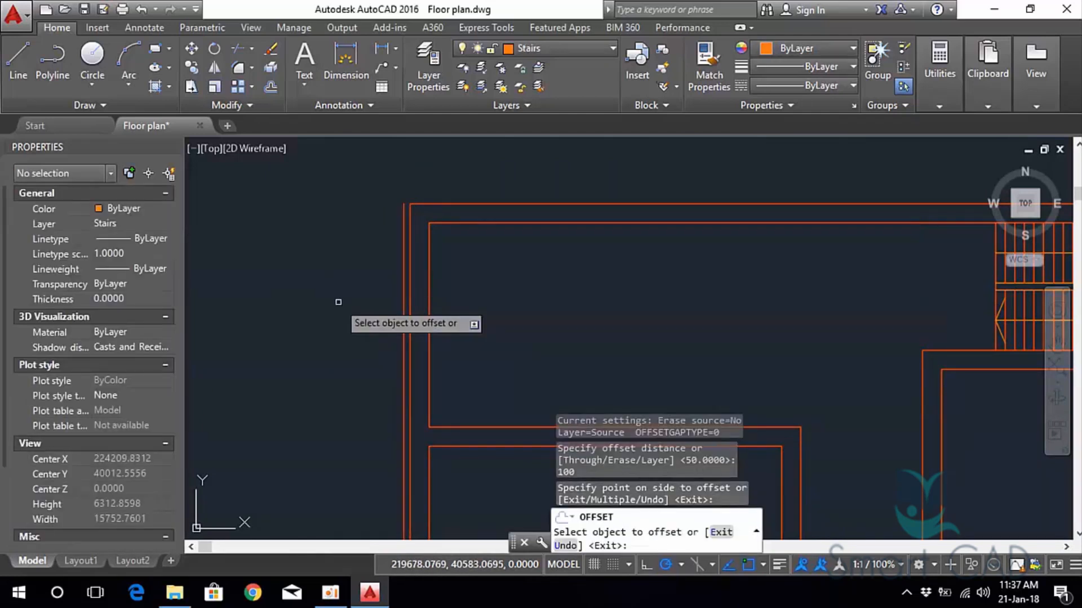
left_click(450, 208)
left_click(440, 189)
Offset the outermost right wall line and the lower wall line of the lower-right room outward by 100.
scroll(524, 245, "down", 4)
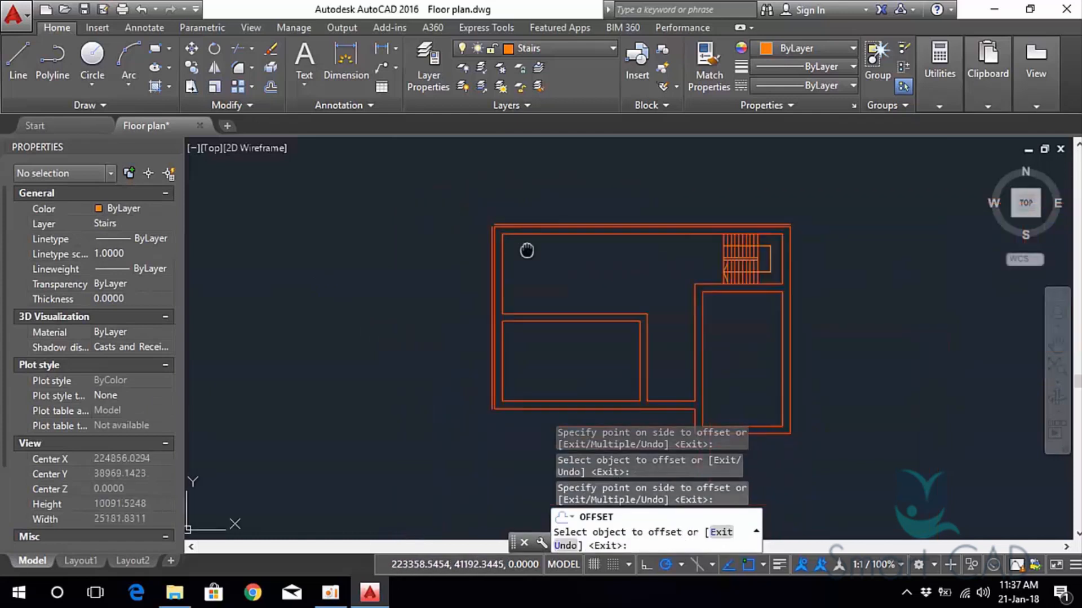
left_click(528, 210)
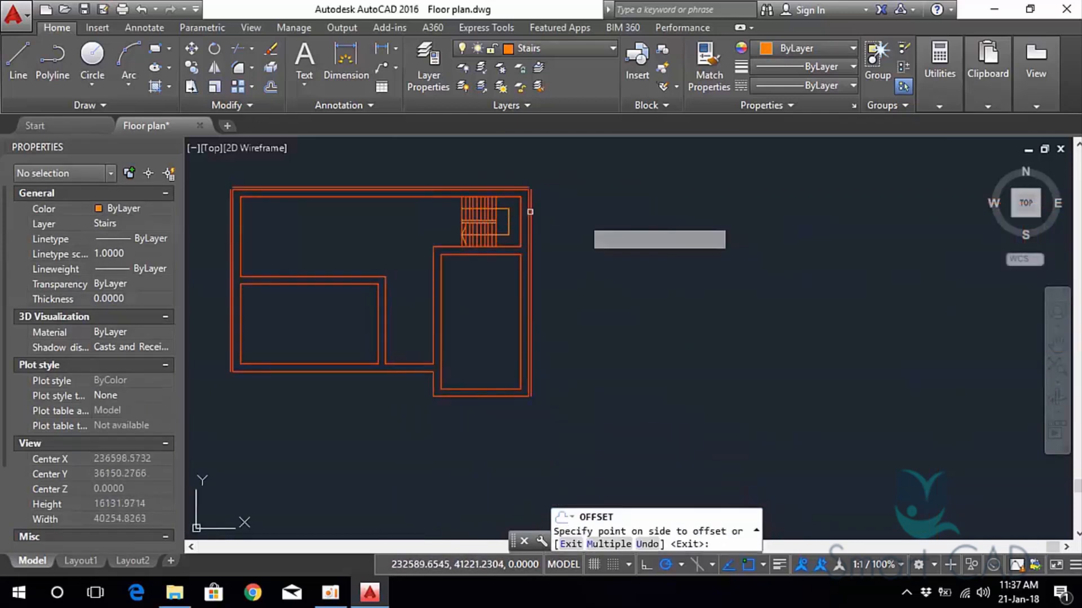
left_click(541, 385)
scroll(524, 411, "up", 4)
left_click(451, 370)
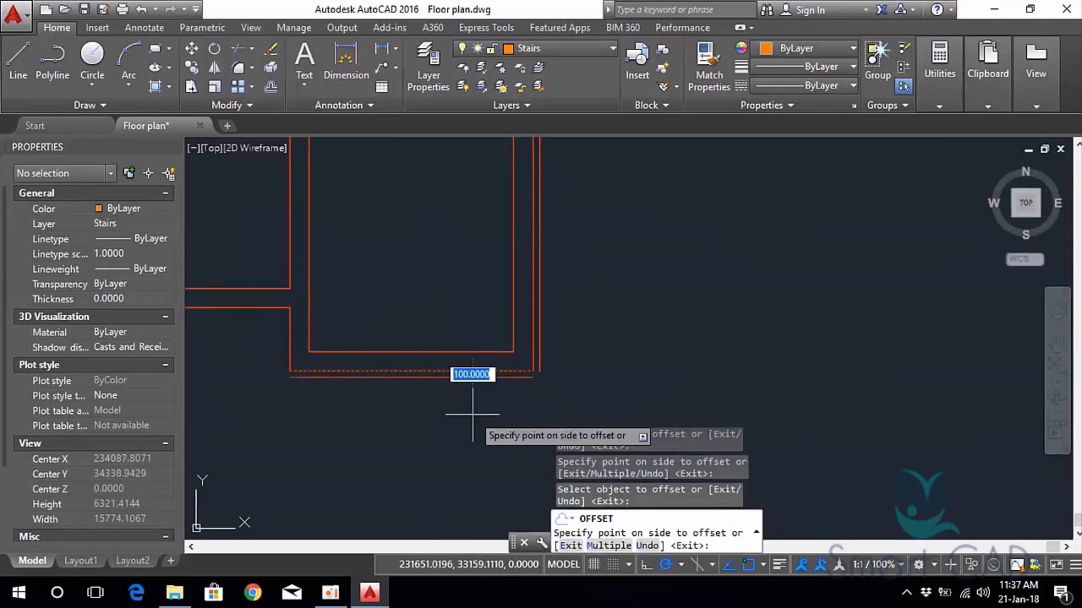
left_click(451, 383)
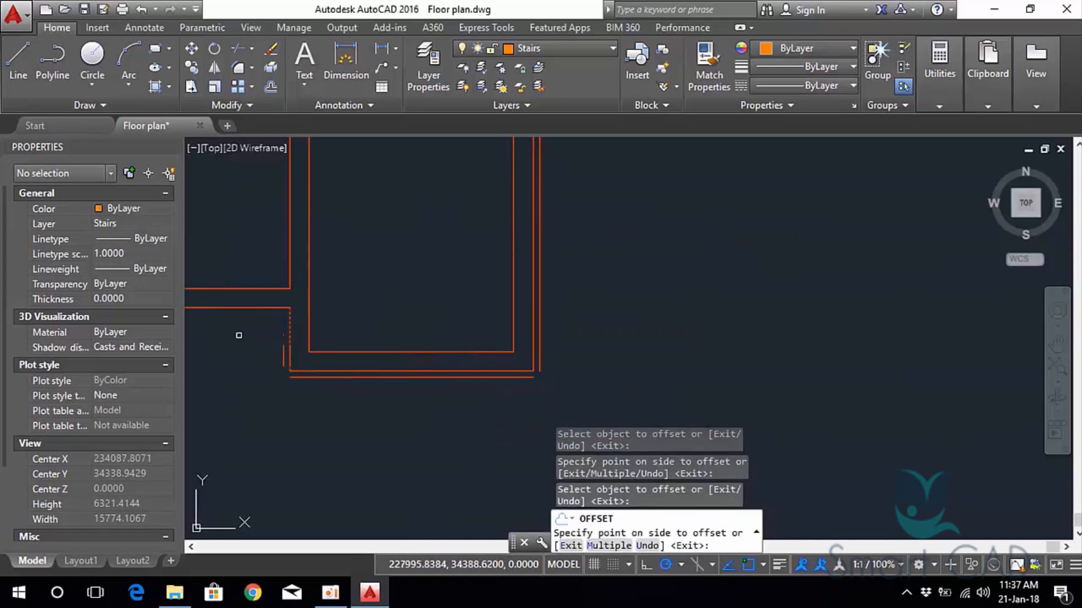
Offset the short vertical jog line and the long lower-left exterior wall line outward by 100, ending the Offset command.
middle_click_drag(277, 335, 498, 326)
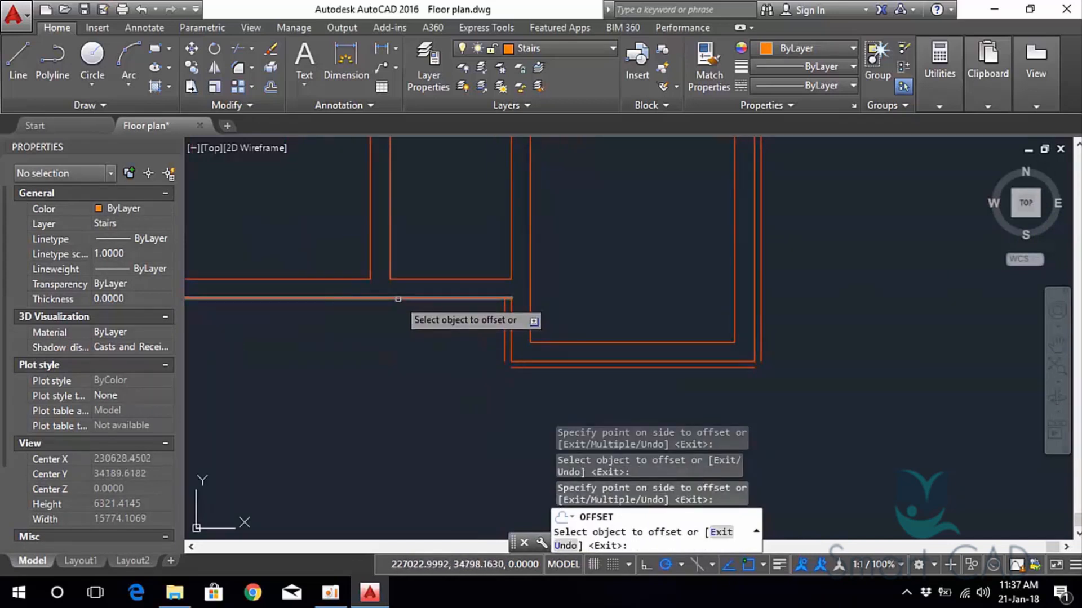
left_click(398, 298)
left_click(392, 341)
scroll(349, 338, "down", 4)
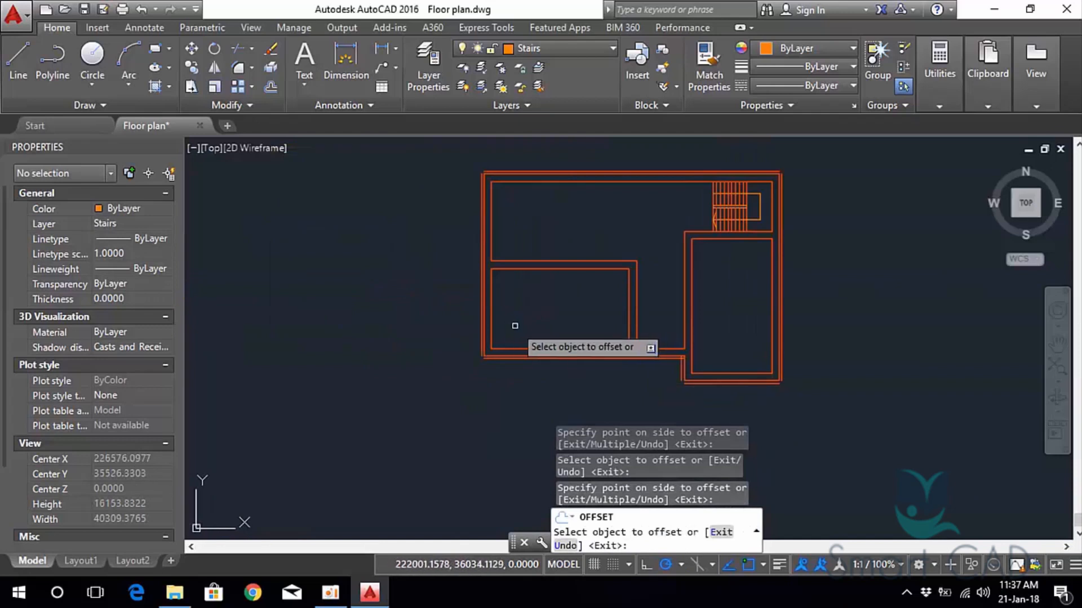
key("Escape")
Fillet the new outer offset lines into a sharp corner at the building's lower-left corner.
type("f")
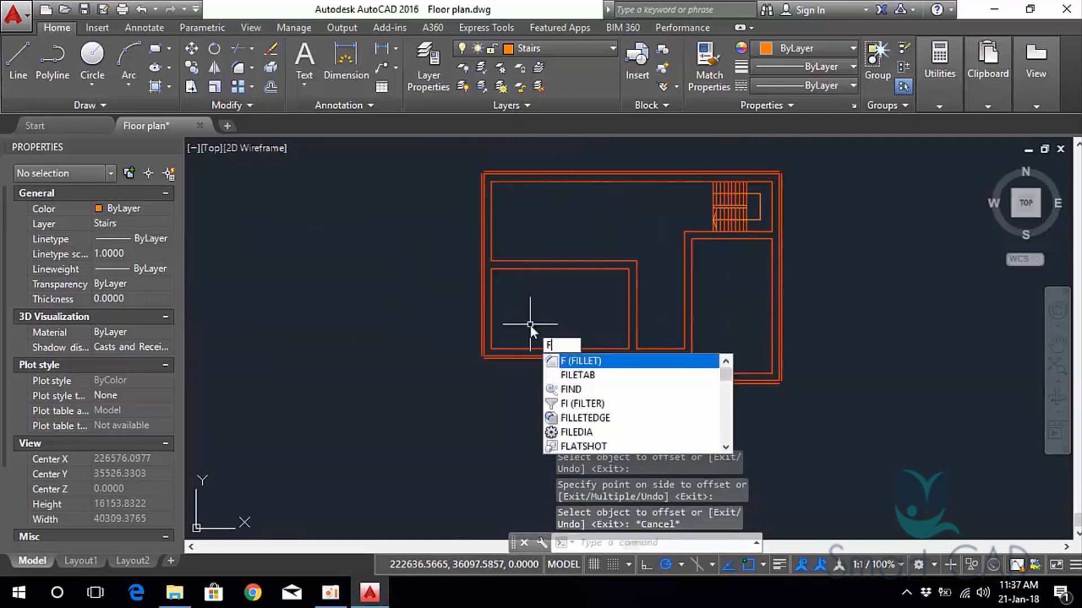
key("Return")
scroll(509, 356, "up", 3)
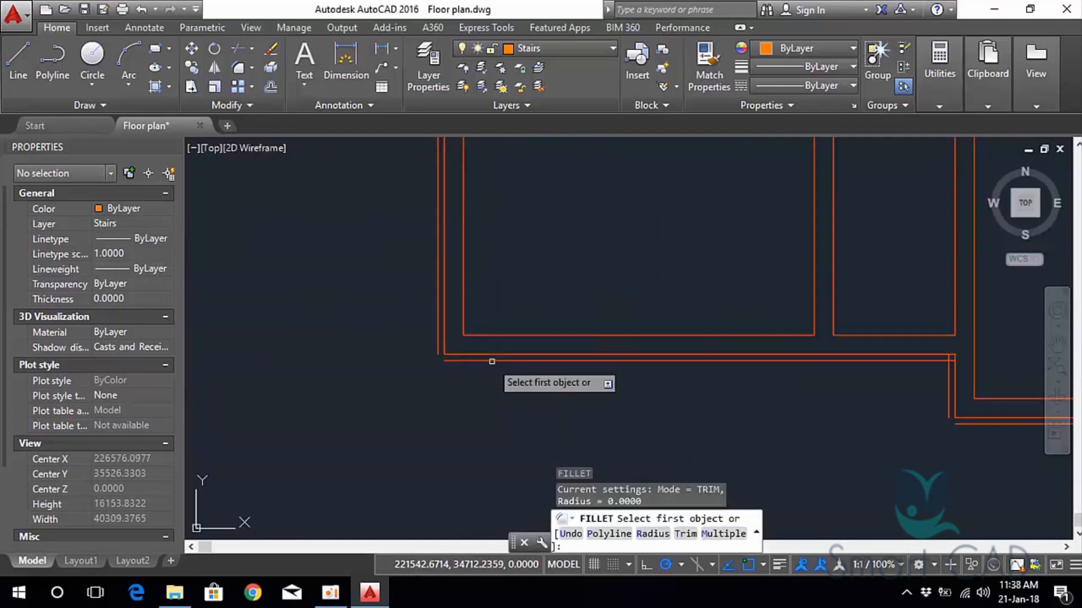
left_click(453, 357)
left_click(438, 338)
Fillet the outer offset lines into sharp corners at both ends of the short vertical jog in the lower wall.
middle_click_drag(690, 397, 370, 337)
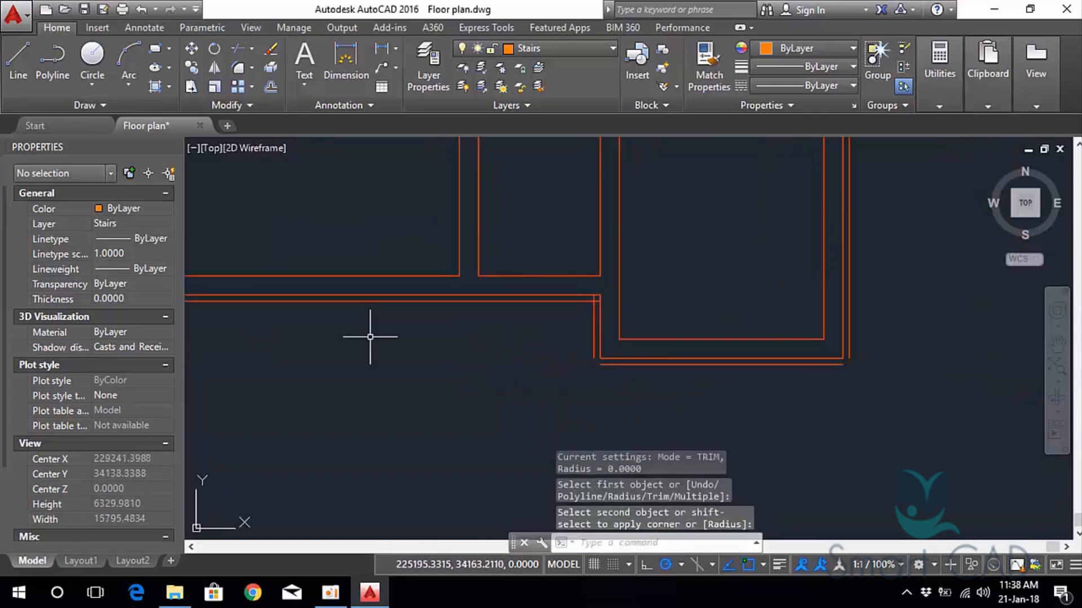
key("Return")
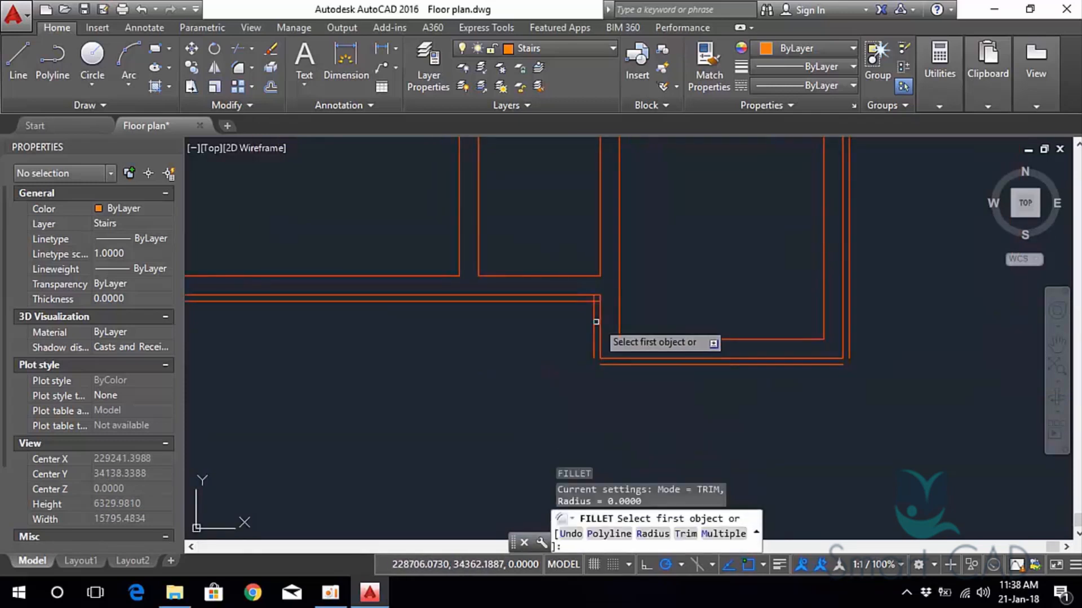
left_click(594, 326)
left_click(579, 302)
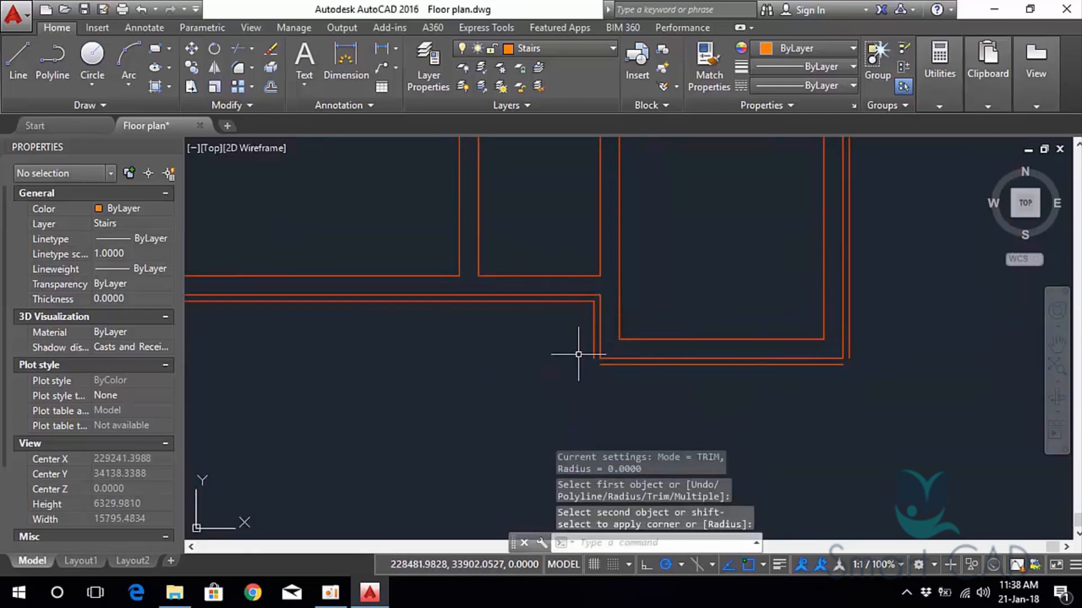
key("Return")
left_click(604, 364)
left_click(593, 350)
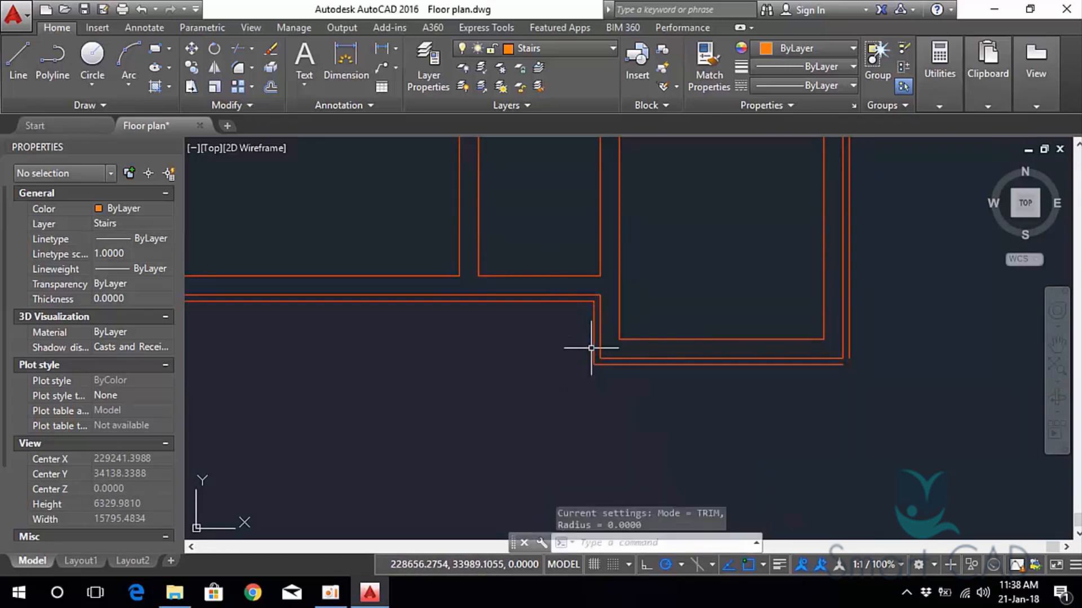
Fillet the outer offset lines into a sharp corner at the building's lower-right corner.
key("Return")
left_click(838, 365)
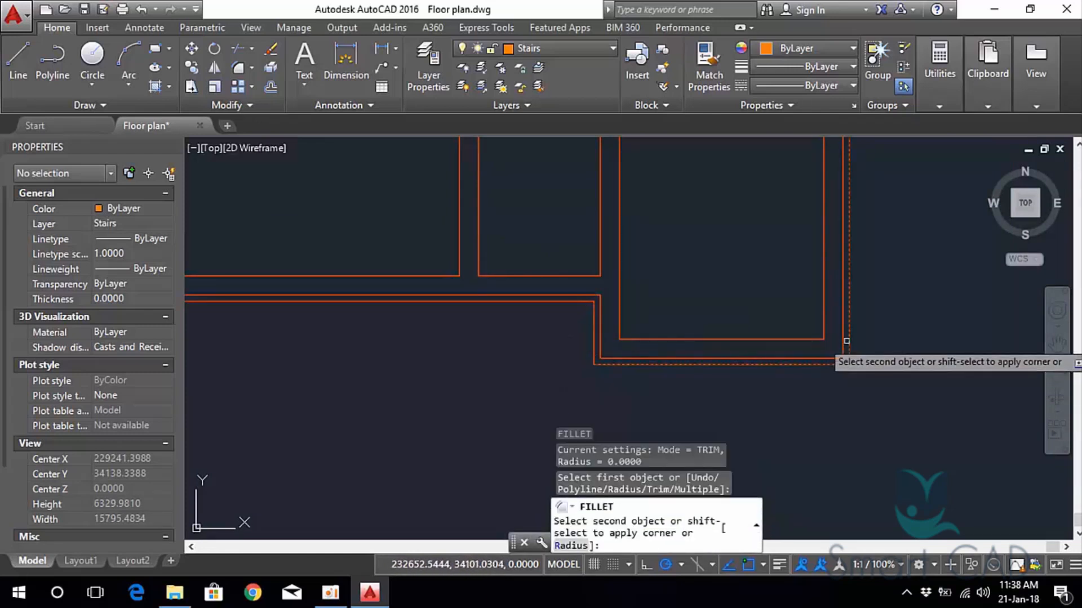
left_click(849, 344)
scroll(880, 231, "down", 2)
scroll(766, 346, "down", 3)
scroll(777, 245, "up", 5)
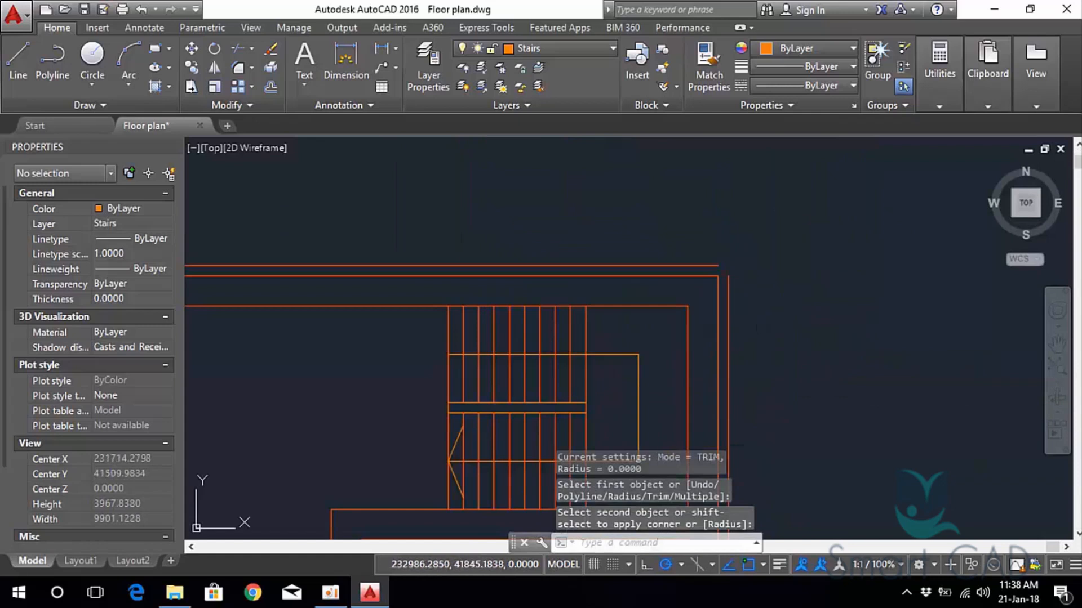
Join the outermost wall lines at the plan's upper right and upper left corners with zero-radius fillets.
key("Return")
left_click(727, 288)
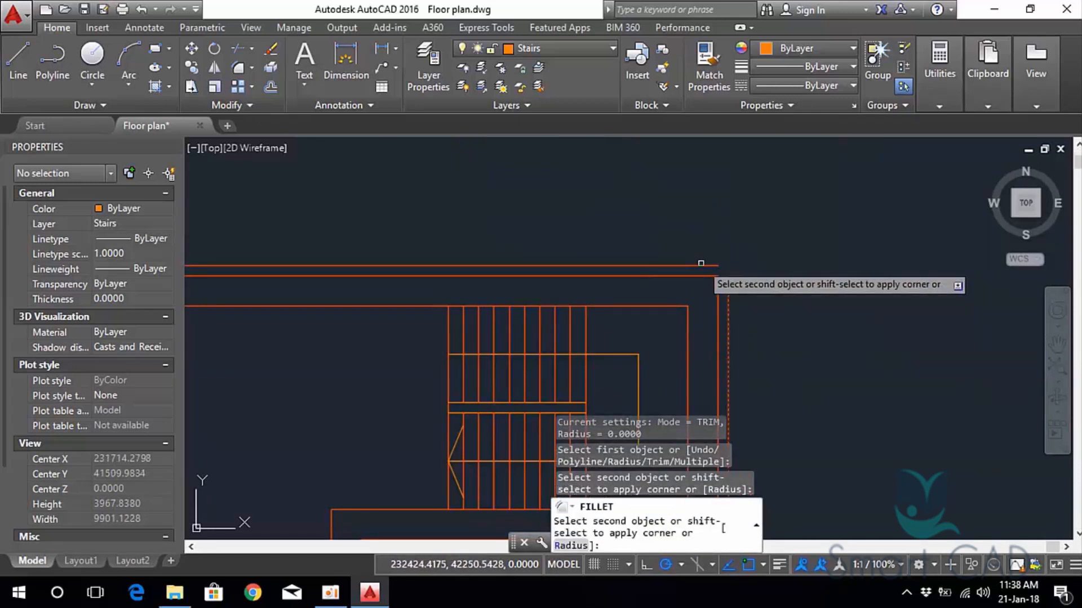
left_click(701, 263)
scroll(618, 260, "down", 4)
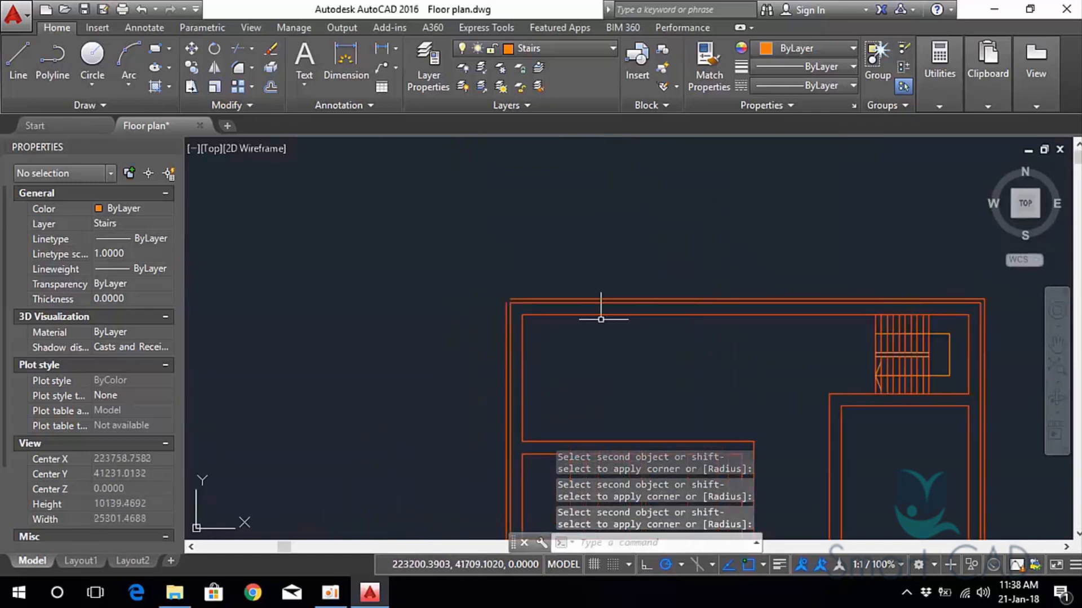
scroll(501, 300, "up", 4)
key("Return")
left_click(491, 306)
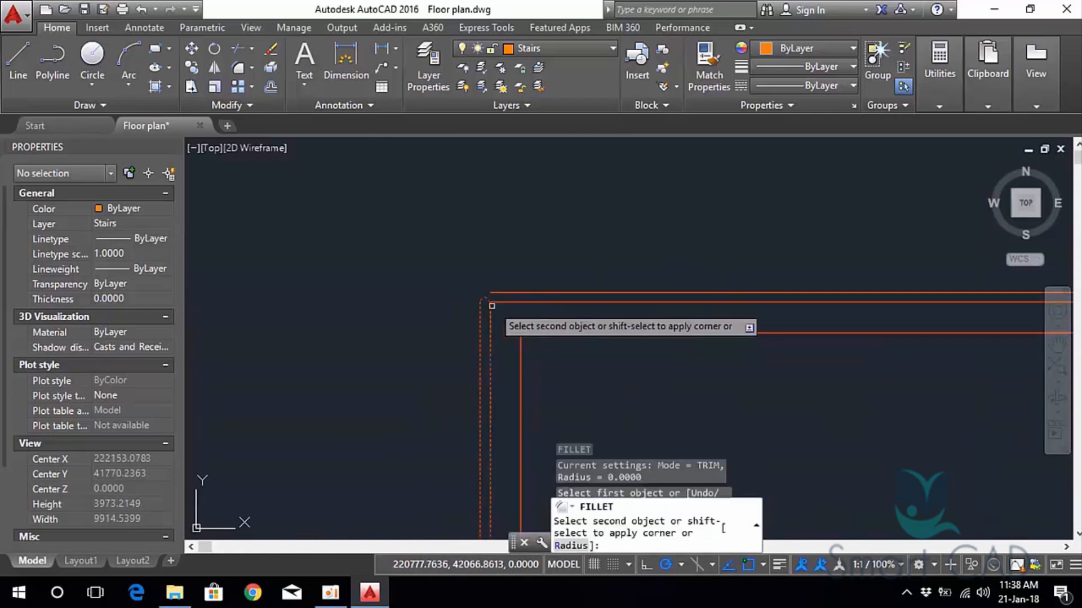
left_click(549, 293)
scroll(550, 292, "down", 5)
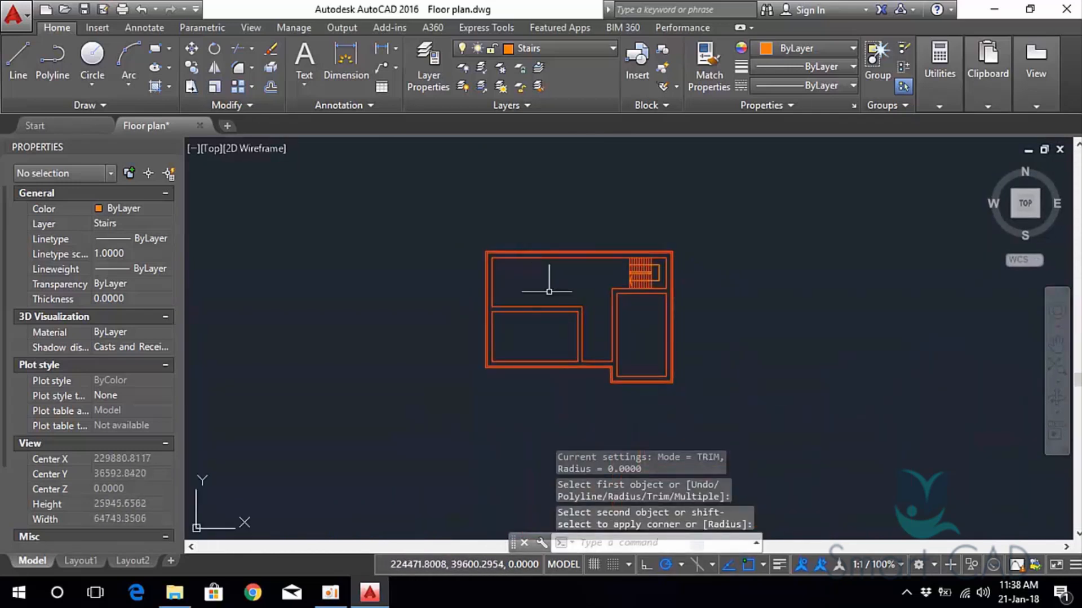
scroll(566, 282, "up", 4)
key("Escape")
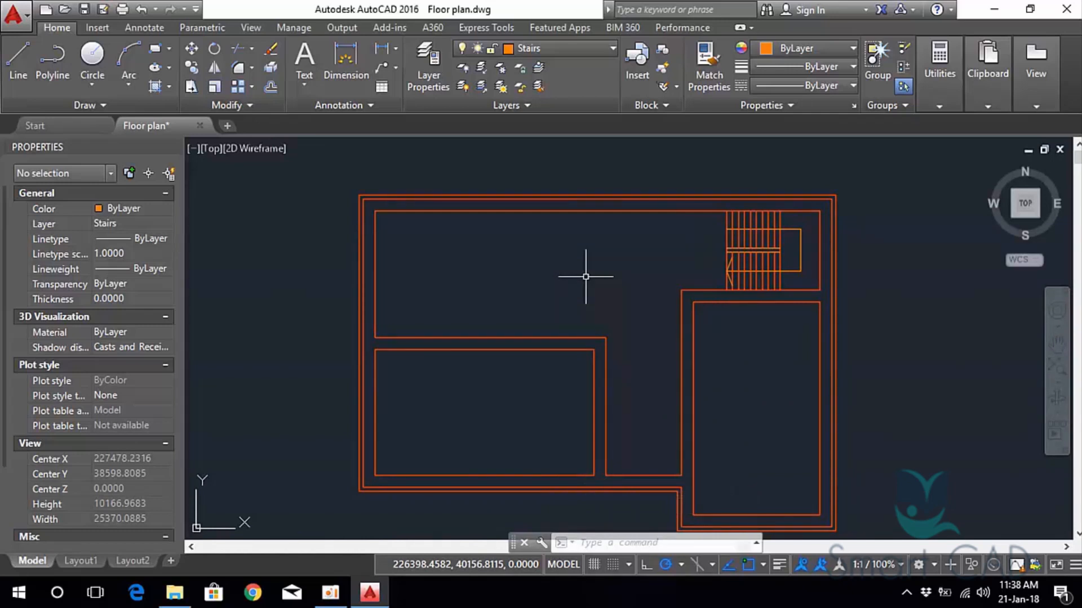
Examine the rooms, passage, stairs and outer walls across the floor plan.
middle_click_drag(646, 369, 611, 277)
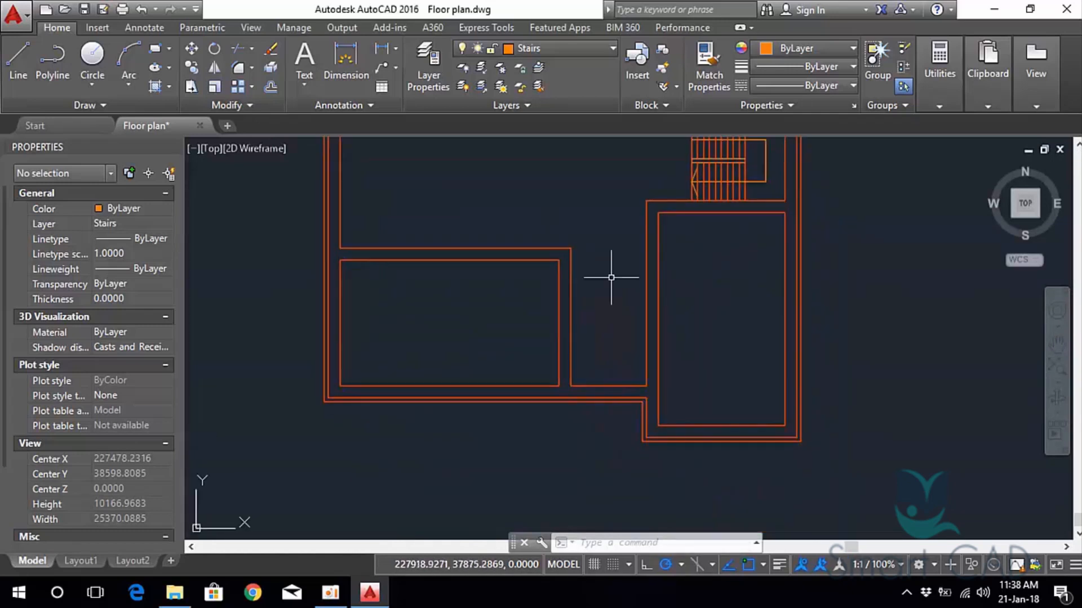
middle_click_drag(606, 214, 645, 265)
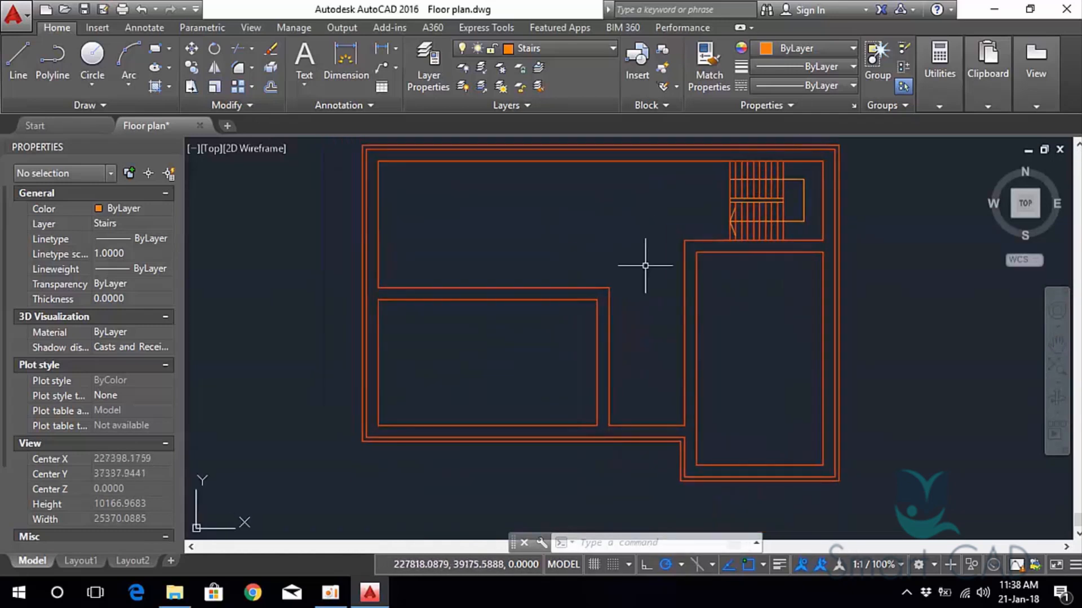
middle_click_drag(631, 375, 562, 300)
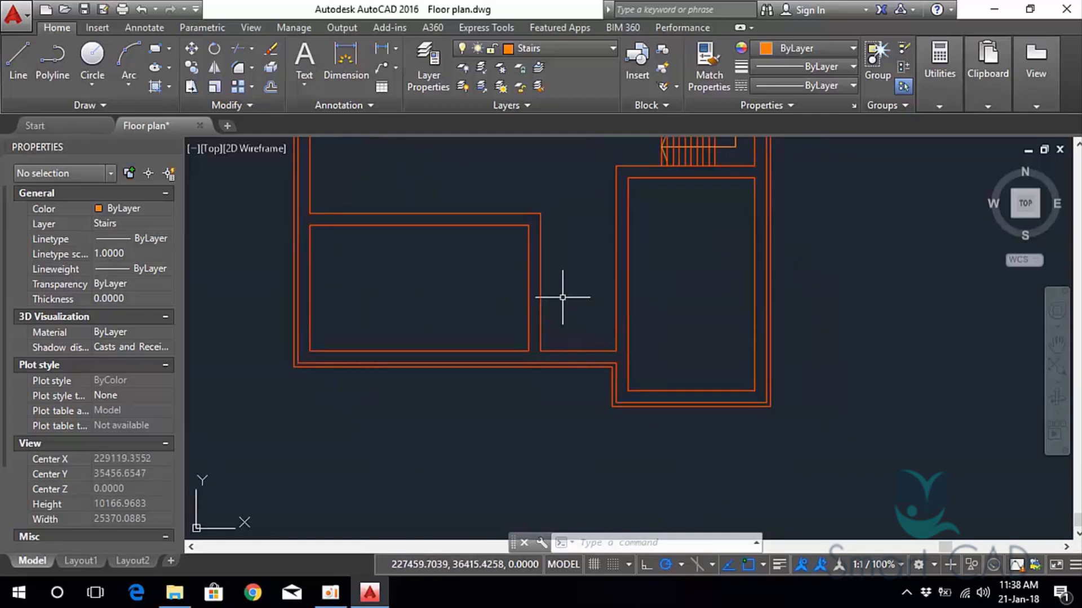
scroll(569, 211, "down", 2)
middle_click_drag(565, 188, 537, 278)
scroll(534, 272, "up", 4)
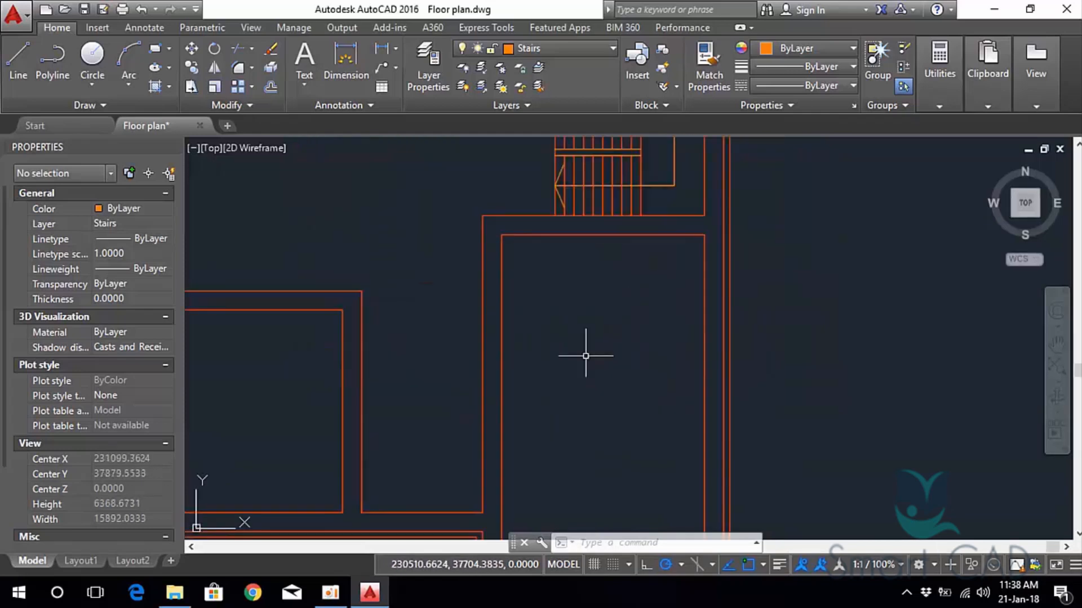
middle_click_drag(584, 355, 603, 270)
scroll(516, 309, "down", 2)
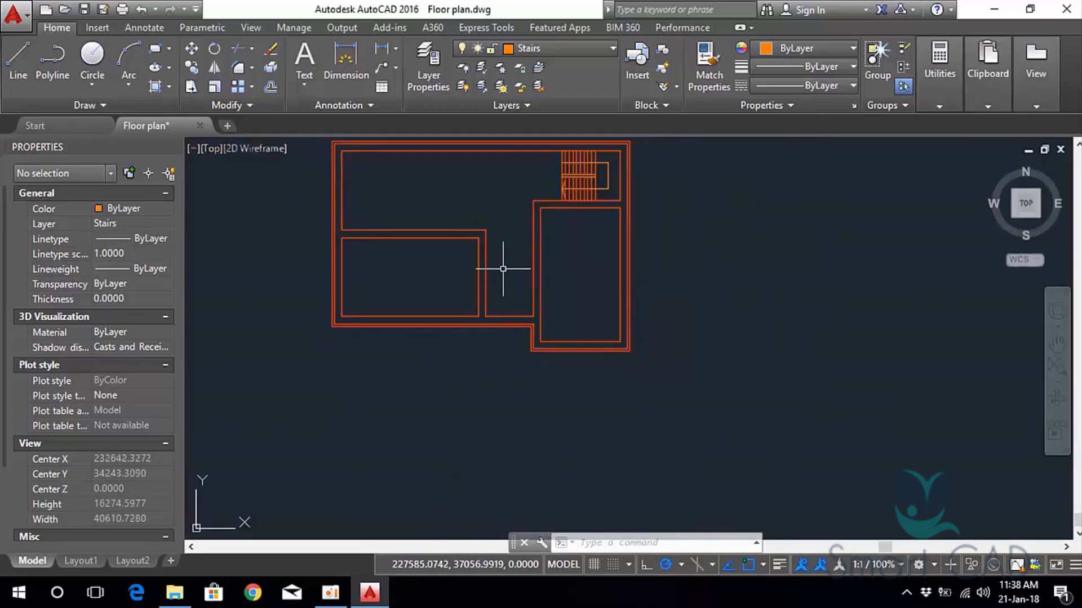
Draw a 400-unit vertical line across the full thickness of the lower wall of the narrow passage, near its right corner.
scroll(518, 307, "up", 2)
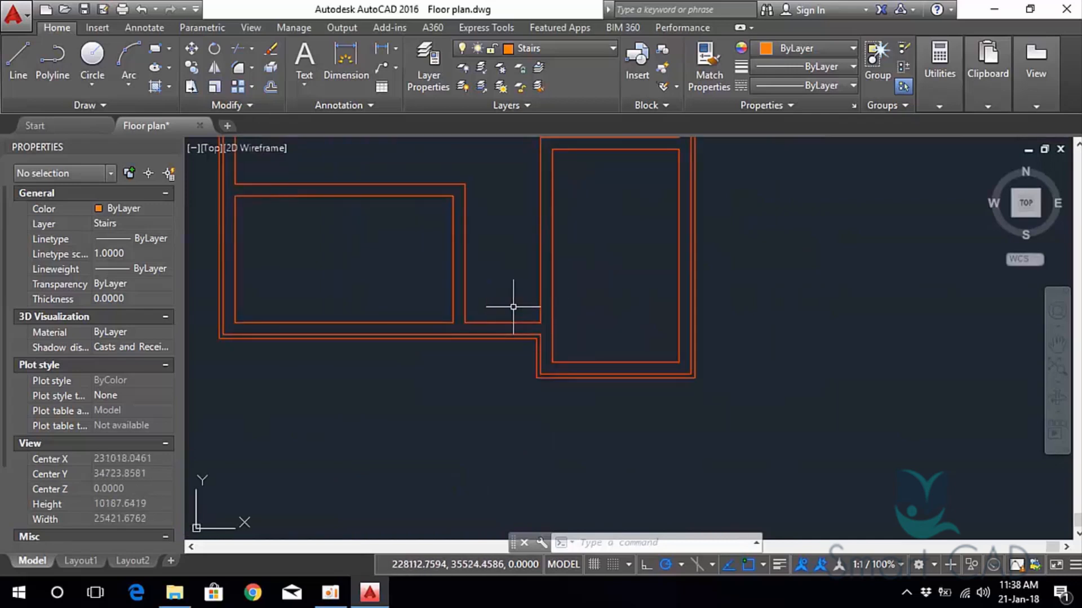
scroll(498, 356, "up", 2)
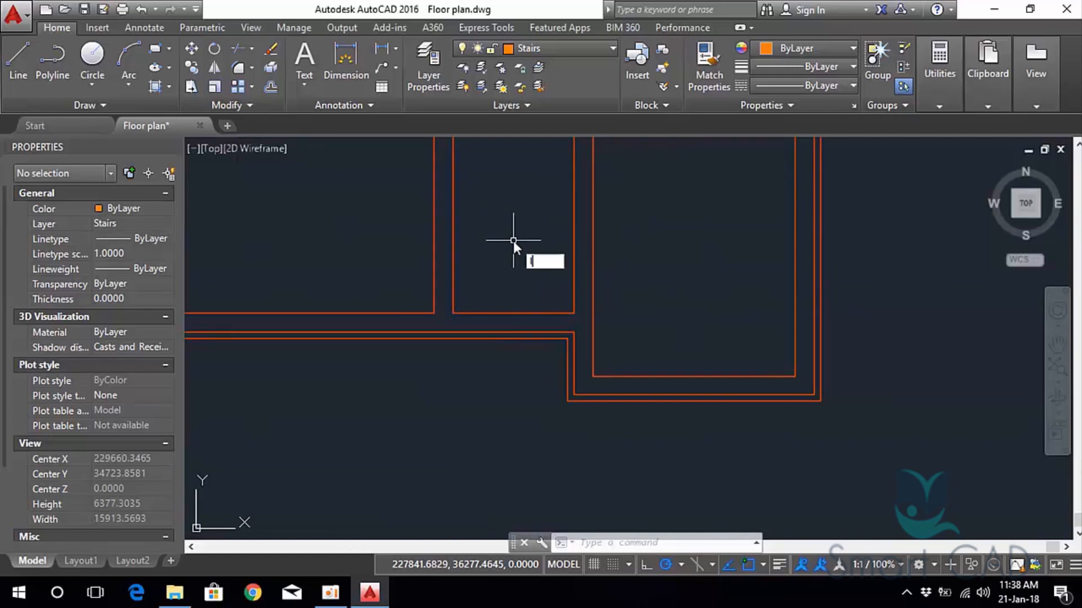
type("l")
key("Return")
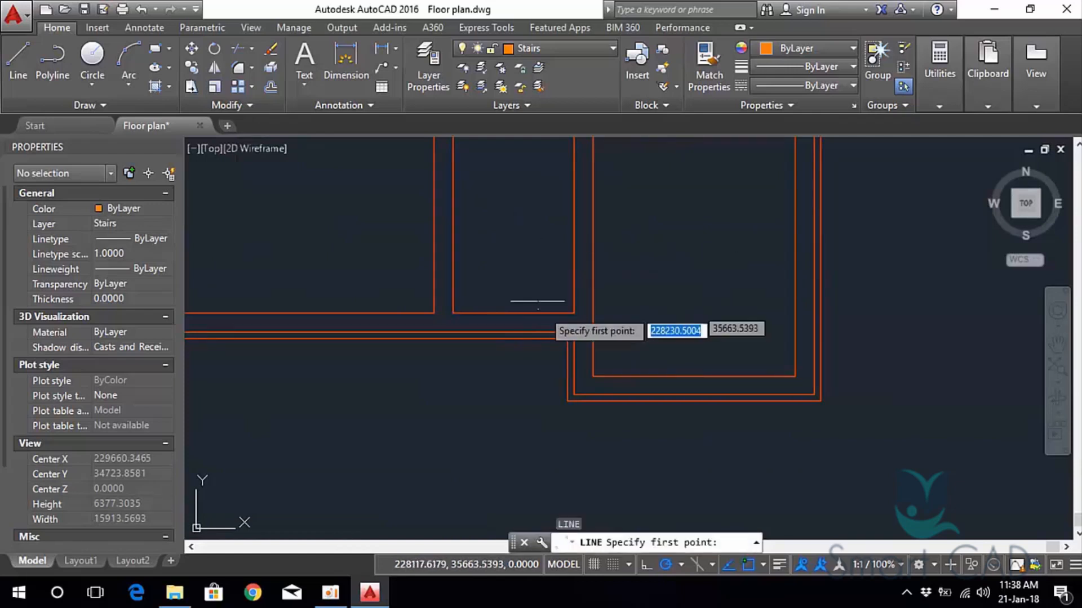
scroll(538, 332, "up", 2)
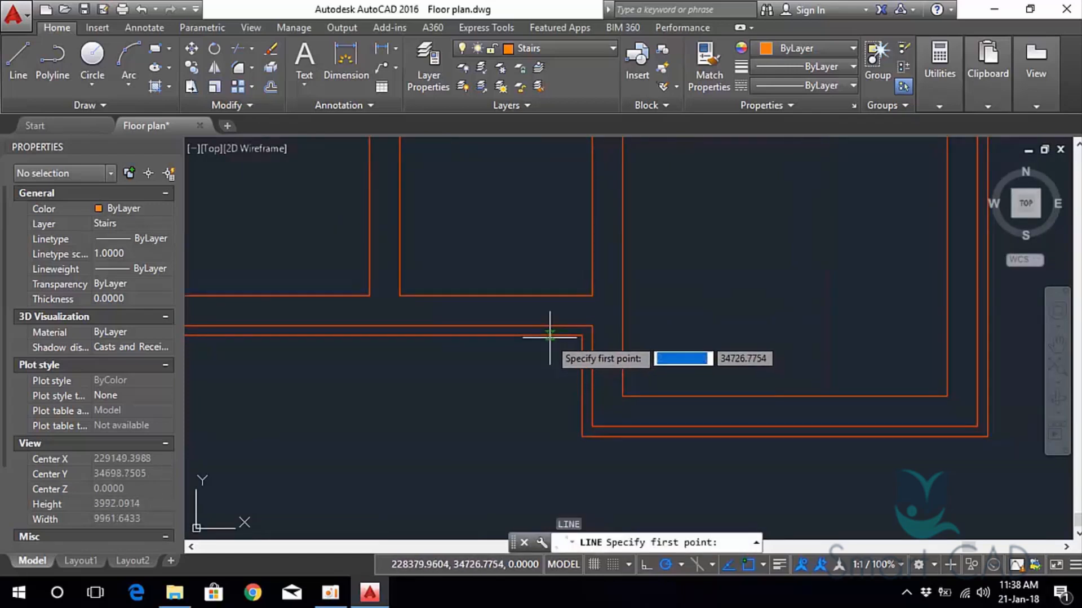
left_click(545, 336)
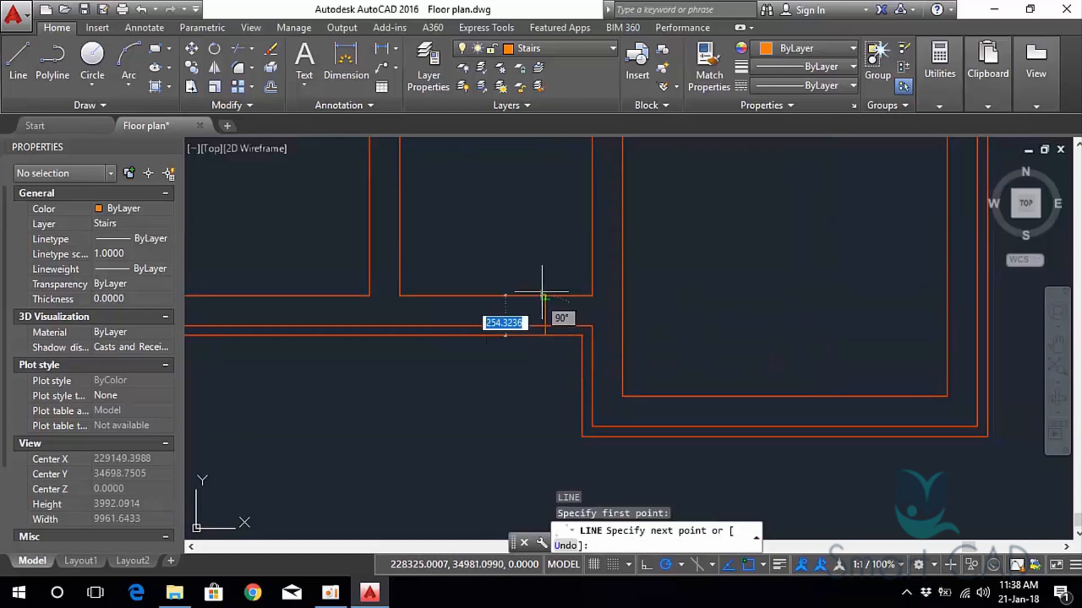
key("Escape")
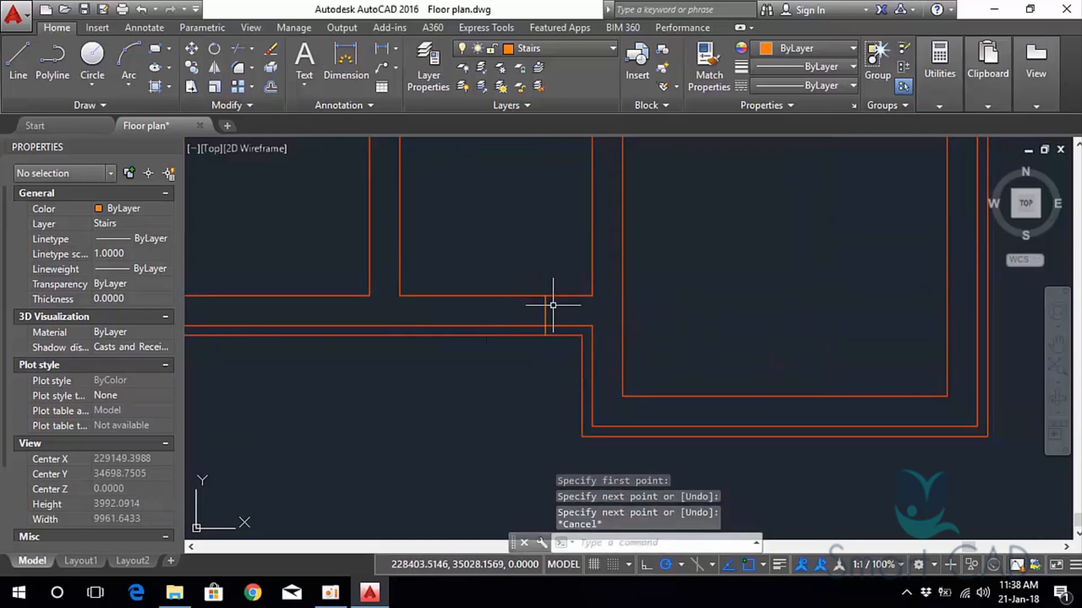
Move the short vertical line crossing the lower passage wall to the Doors layer.
left_click(523, 265)
left_click(565, 358)
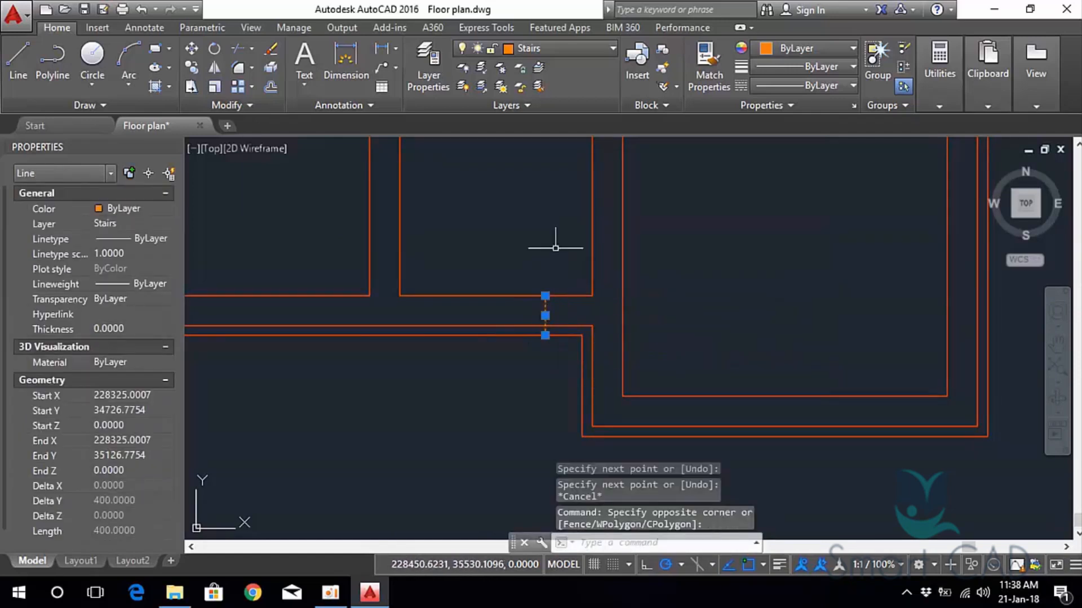
left_click(546, 50)
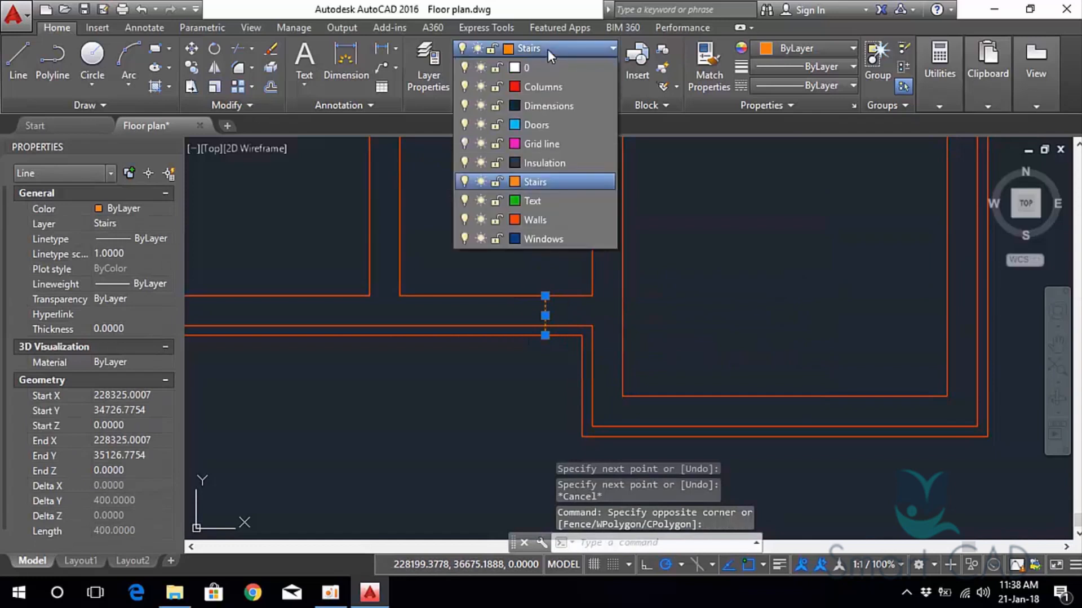
left_click(535, 125)
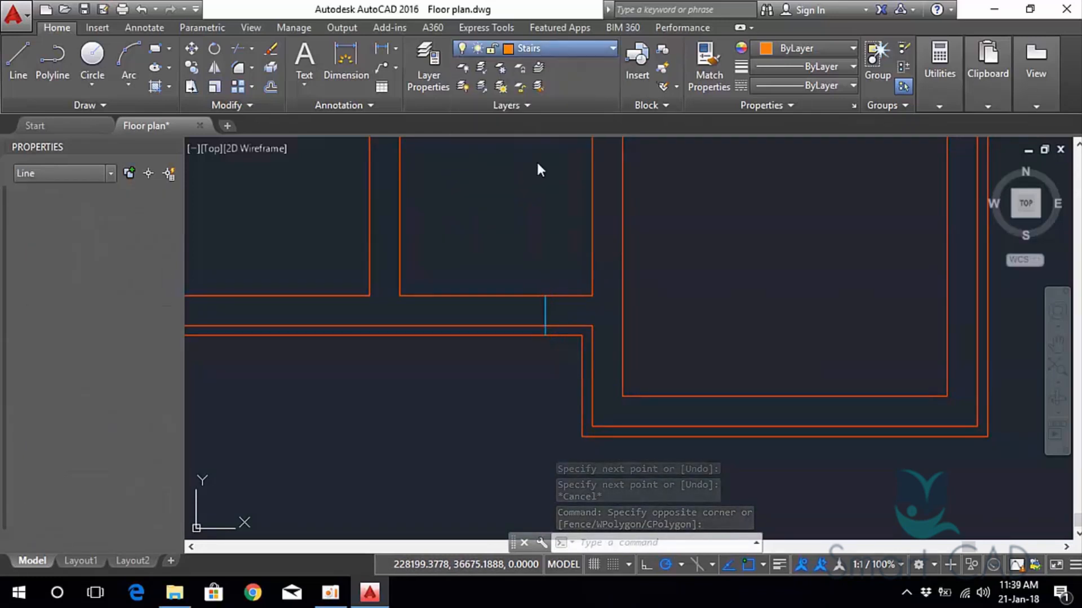
key("Escape")
Offset the door jamb line 900 to the left to mark the other side of the door opening.
left_click(508, 249)
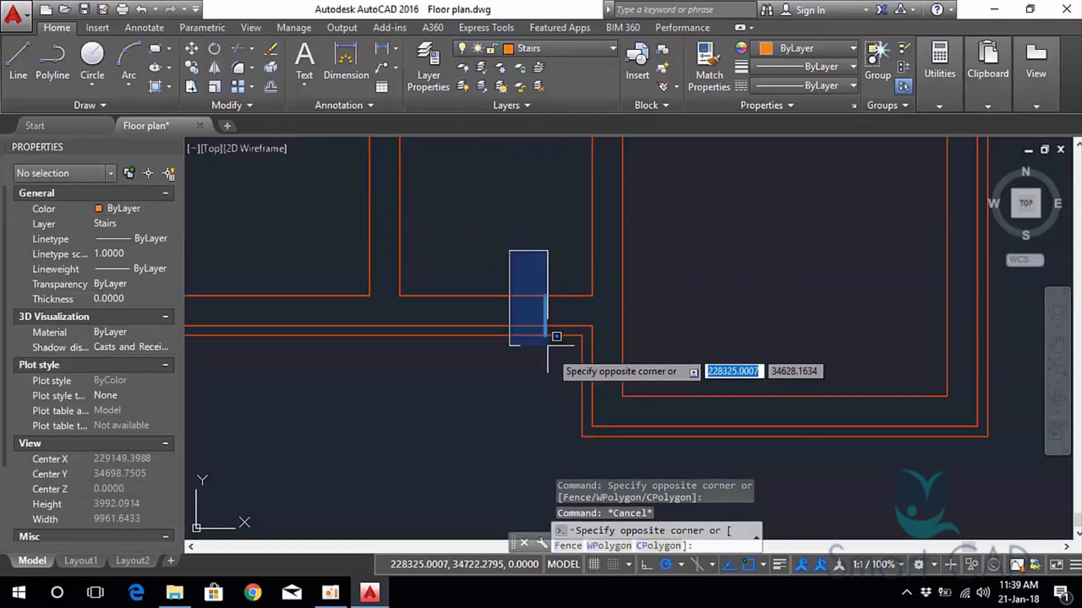
left_click(556, 360)
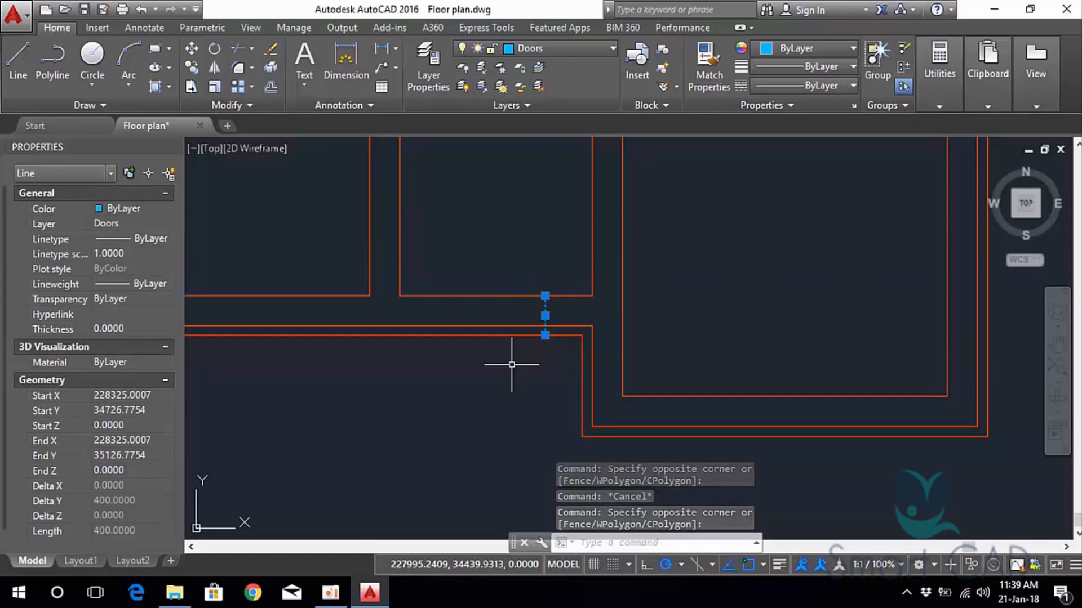
type("o")
key("Return")
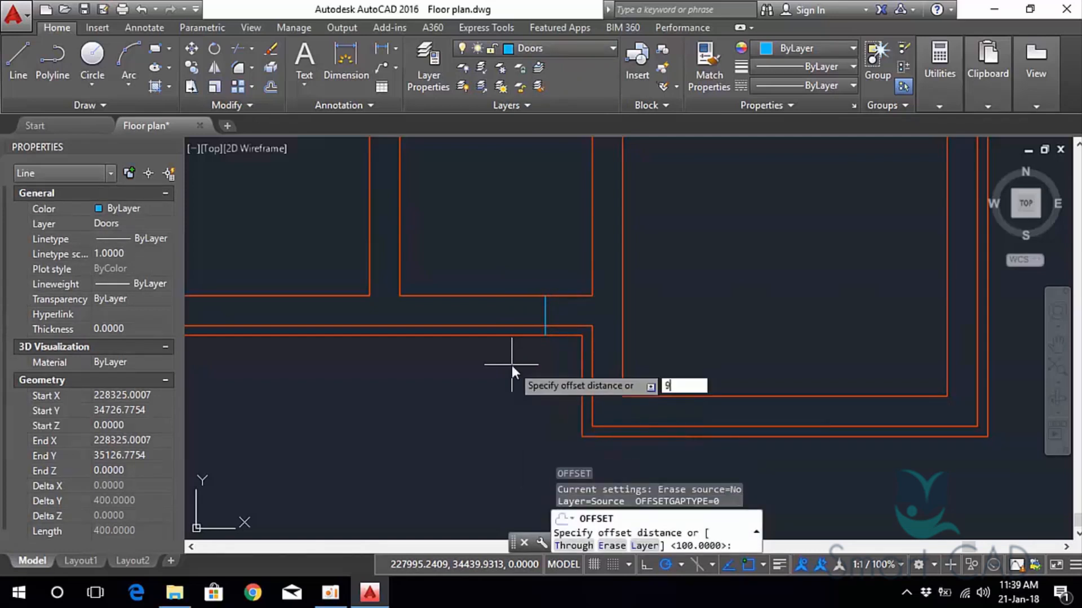
type("900")
key("Return")
left_click(501, 357)
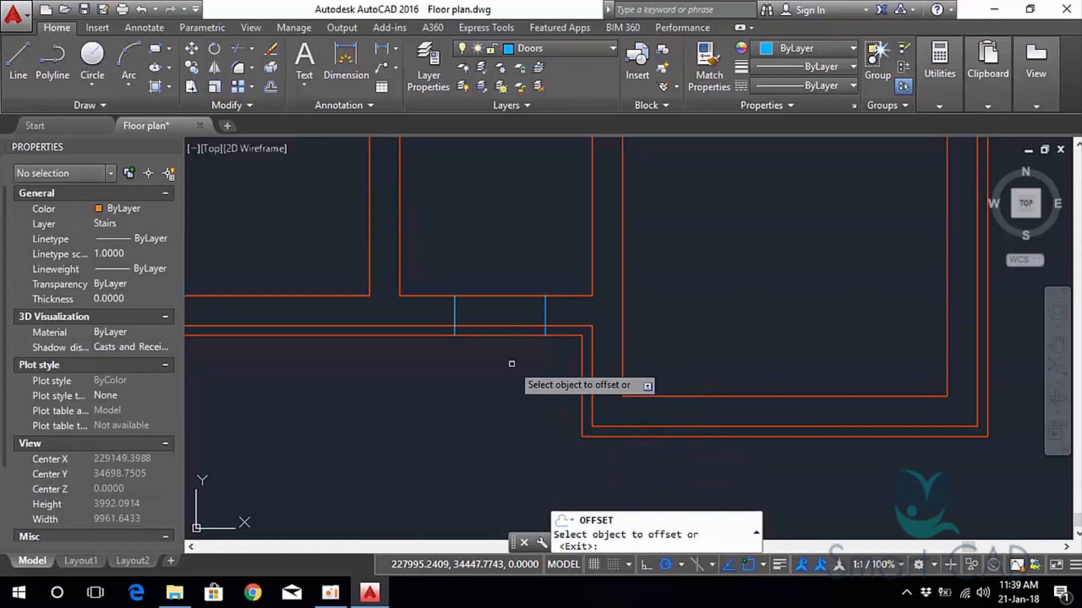
key("Escape")
Trim away all wall lines between the two jamb lines to open the doorway in the lower passage wall.
middle_click_drag(487, 246, 546, 247)
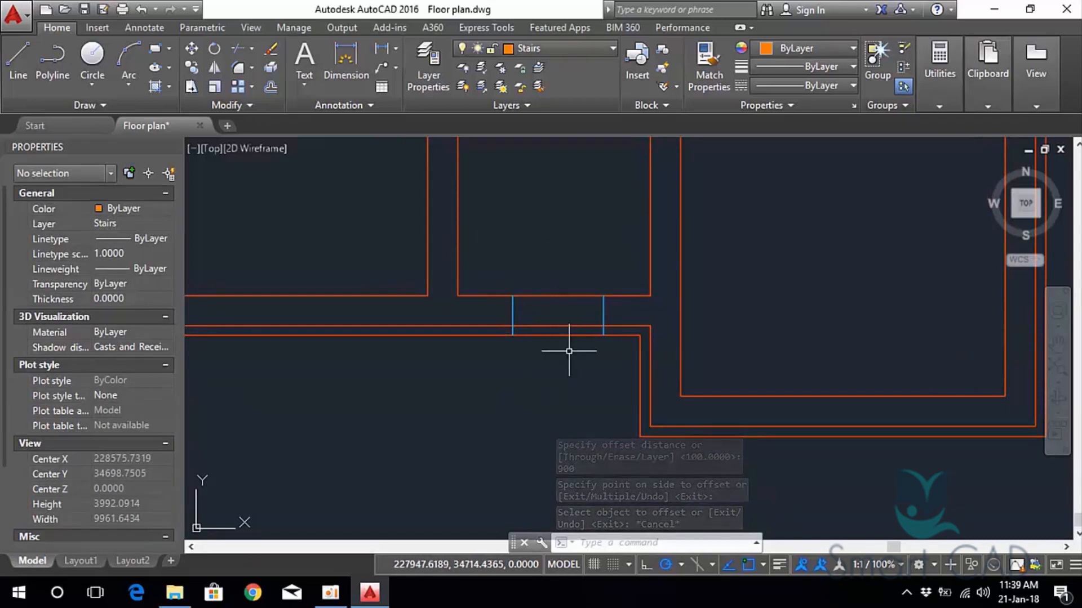
type("trim")
key("Return")
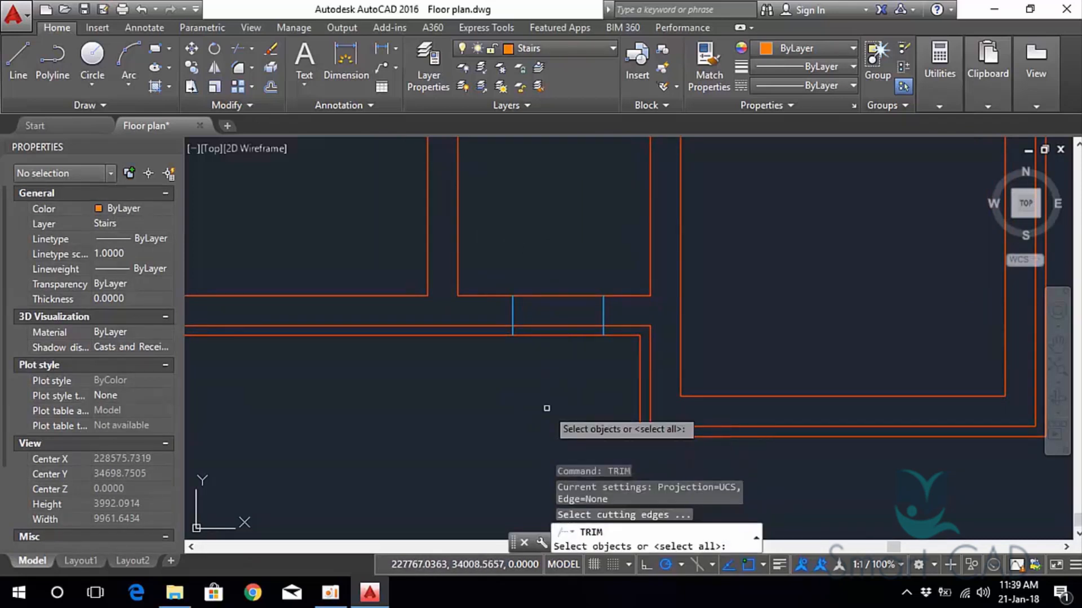
key("Return")
left_click(571, 372)
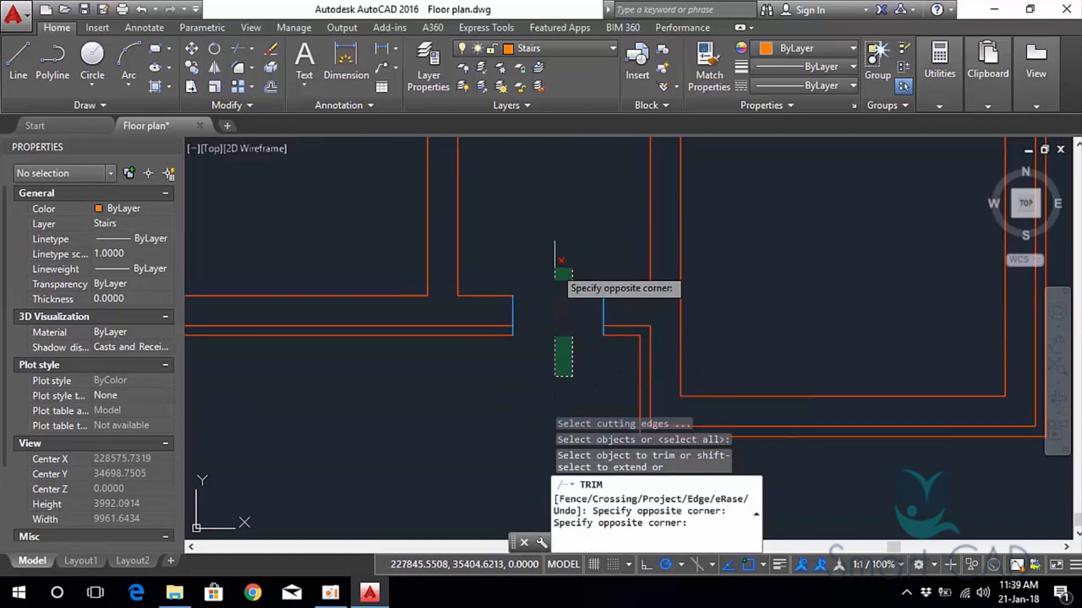
left_click(554, 267)
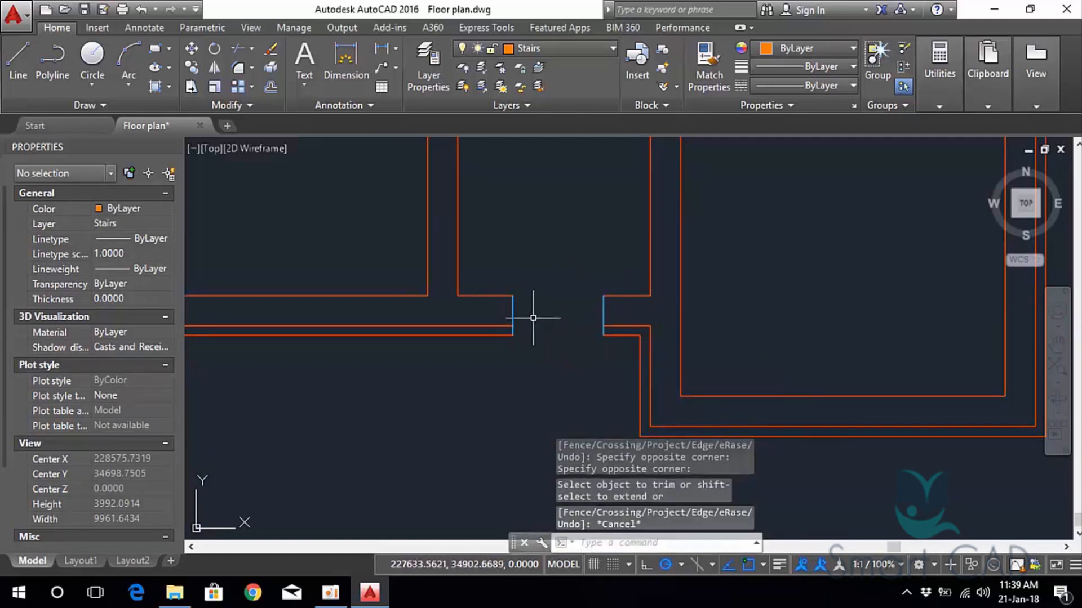
Draw the door leaf as a 900-unit vertical line upward from the midpoint of the right jamb line.
type("l")
key("Return")
left_click(597, 309)
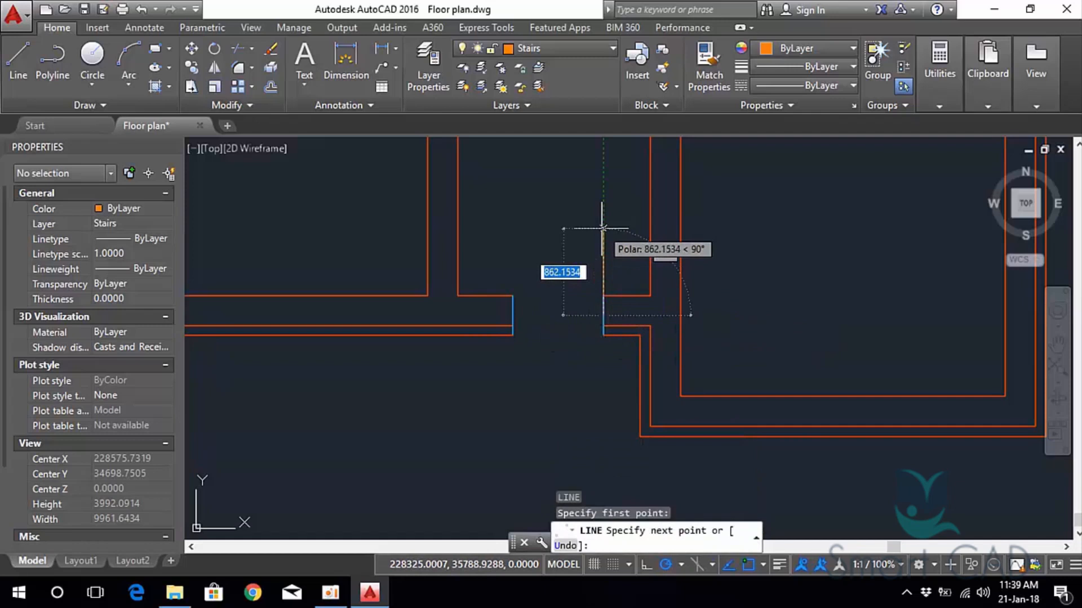
type("900")
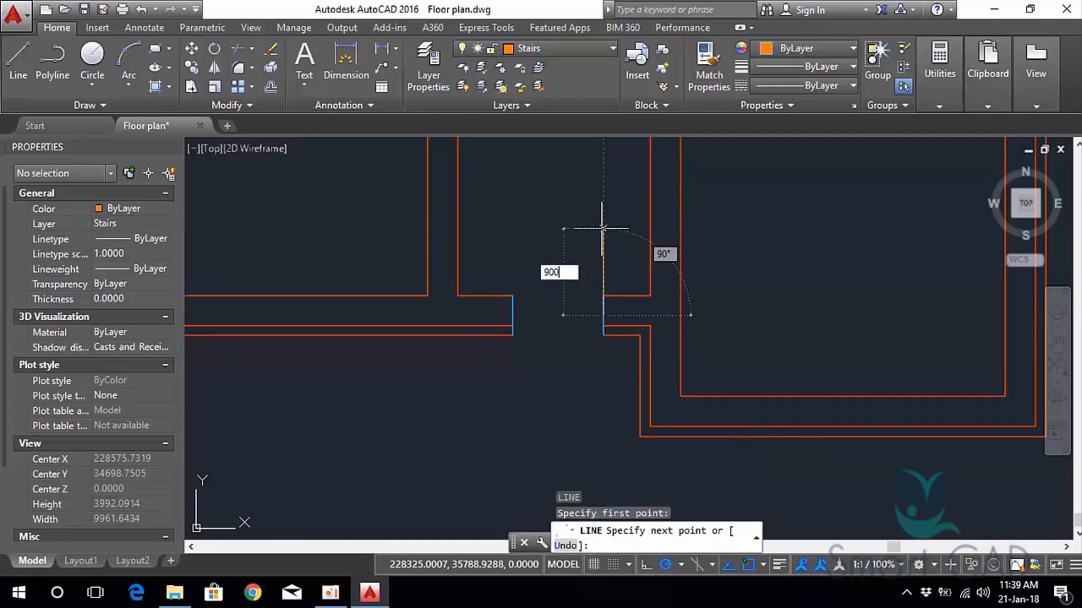
key("Return")
key("Escape")
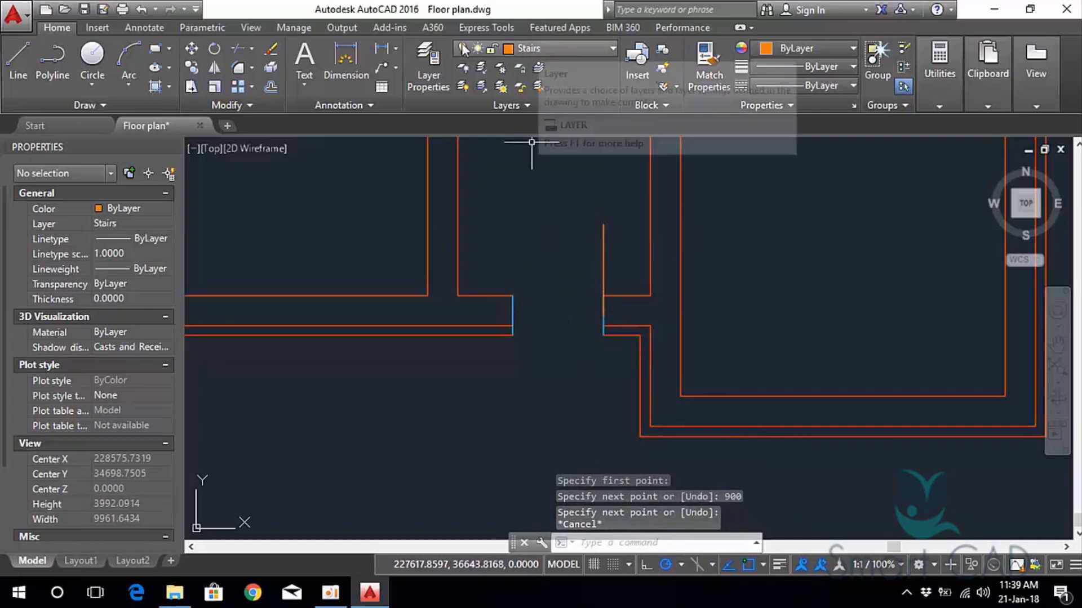
Make Doors the current layer.
left_click(430, 52)
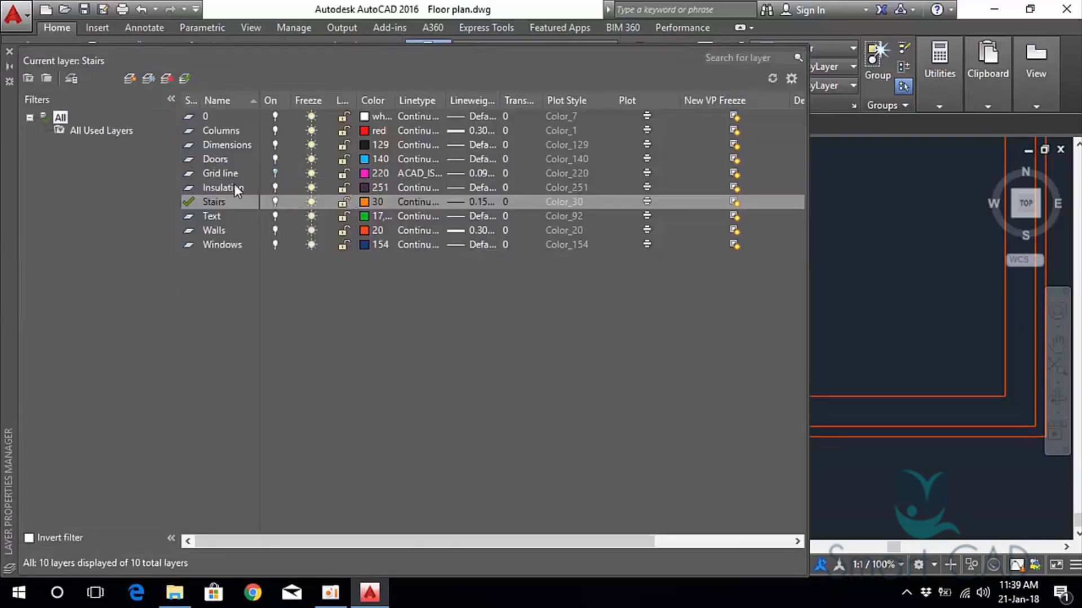
left_click(191, 159)
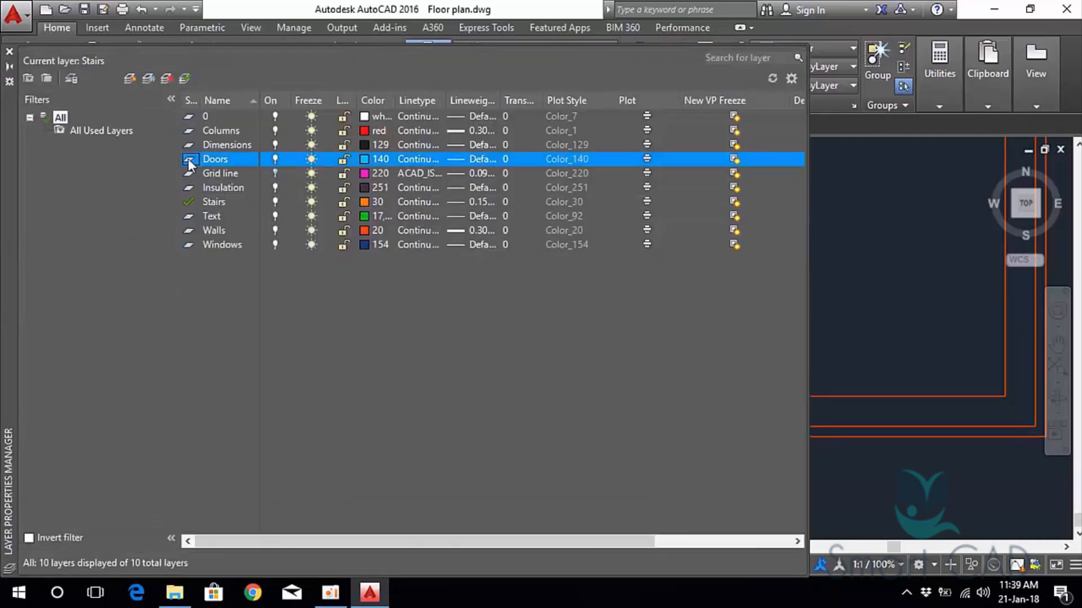
left_click(11, 49)
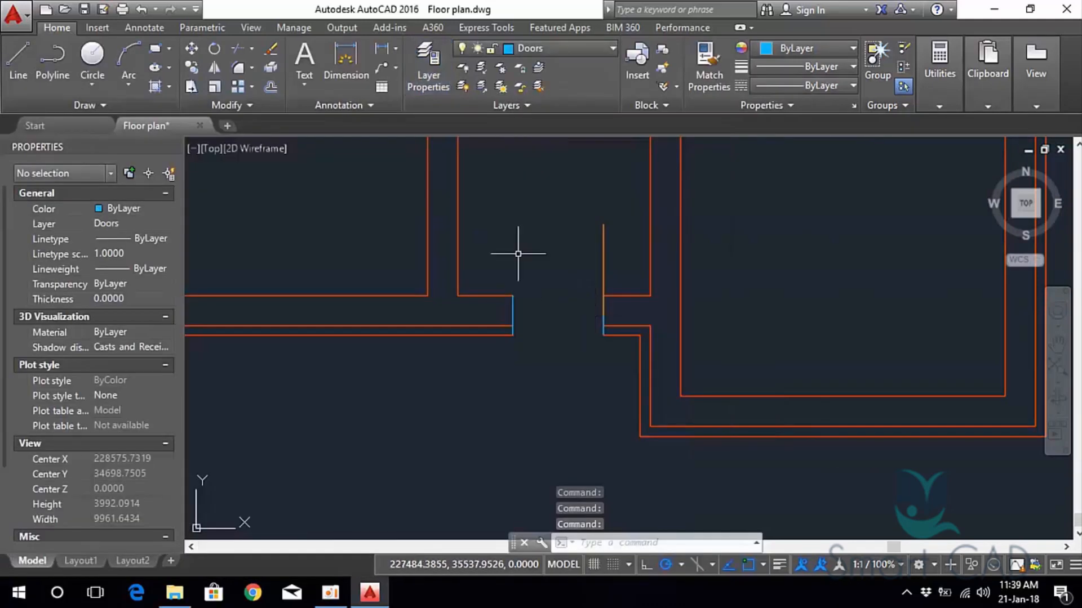
Match the properties of the left jamb line onto the vertical door leaf line.
type("ma")
key("Return")
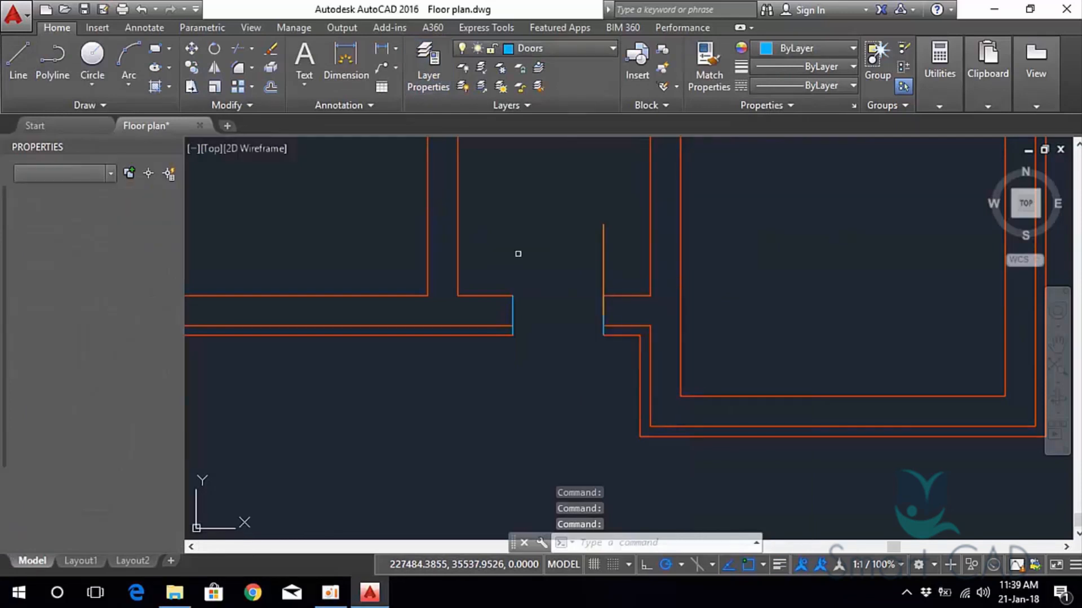
left_click(512, 309)
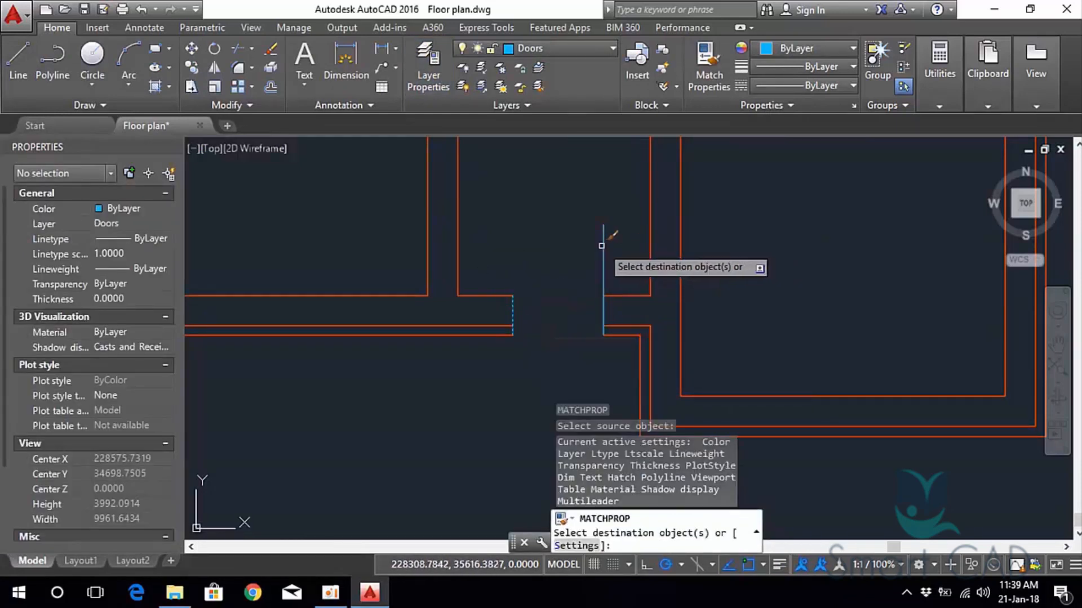
key("Escape")
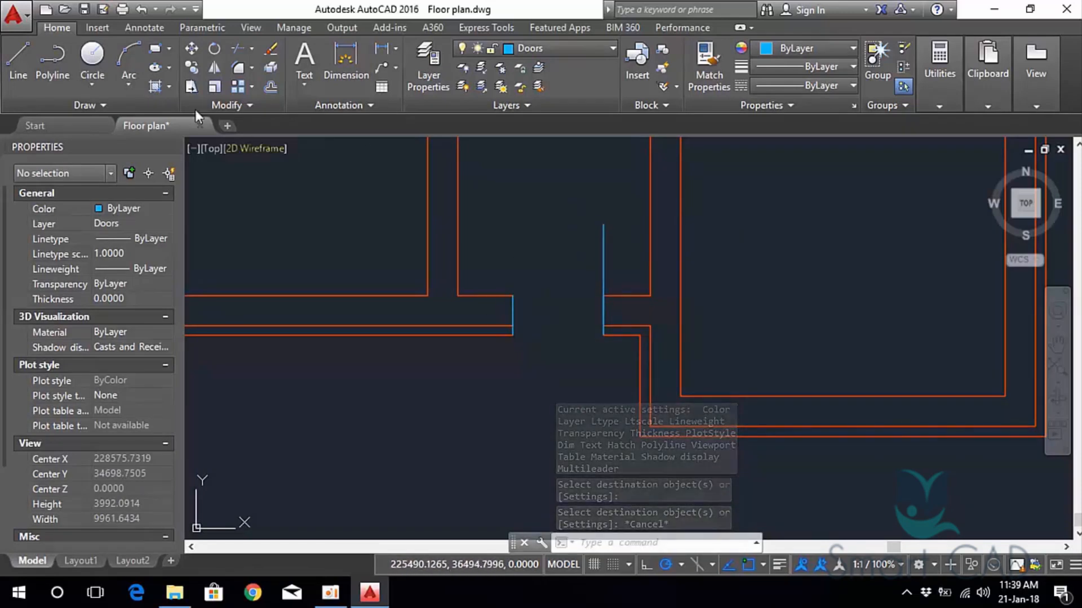
Draw the door swing as a three-point arc from the left jamb's midpoint to the upper end of the door leaf.
left_click(131, 59)
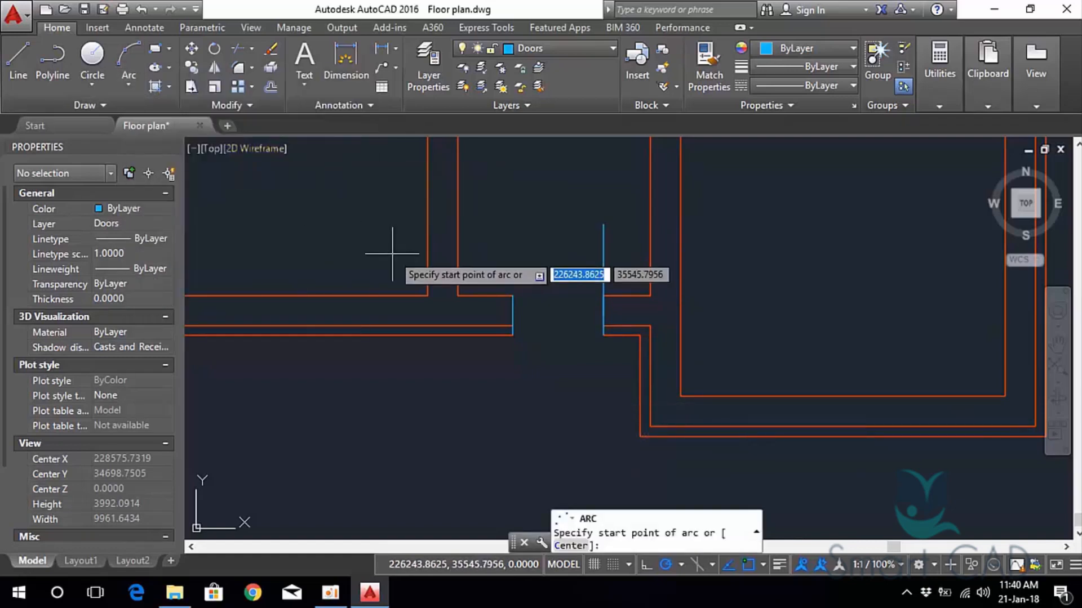
left_click(512, 315)
left_click(549, 255)
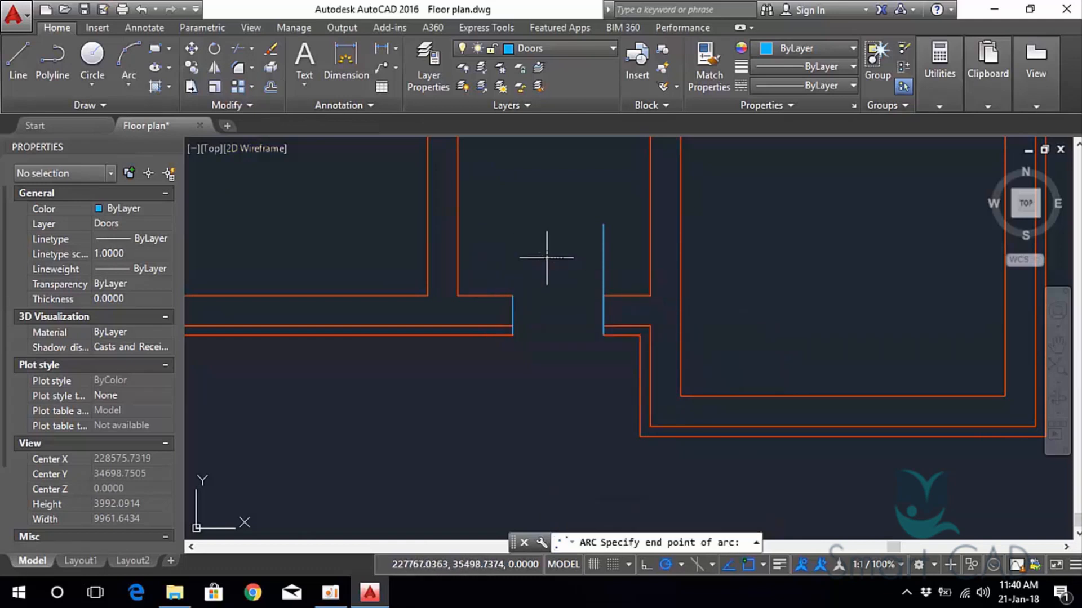
left_click(603, 224)
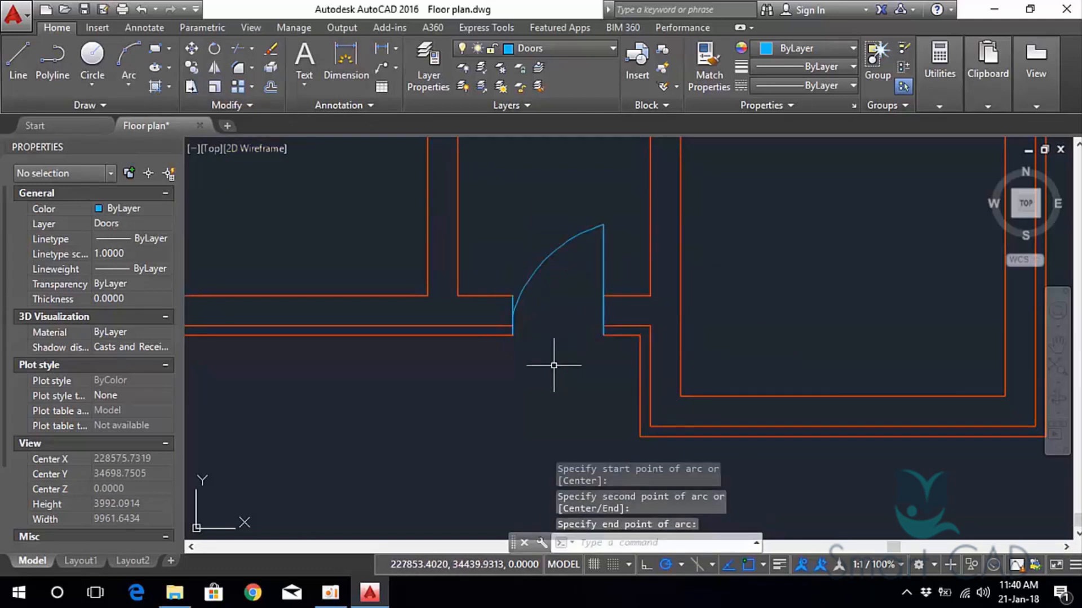
key("Escape")
Try to stretch the door swing arc's midpoint outward to a radius of about 819, and undo it.
scroll(552, 260, "up", 4)
left_click(572, 283)
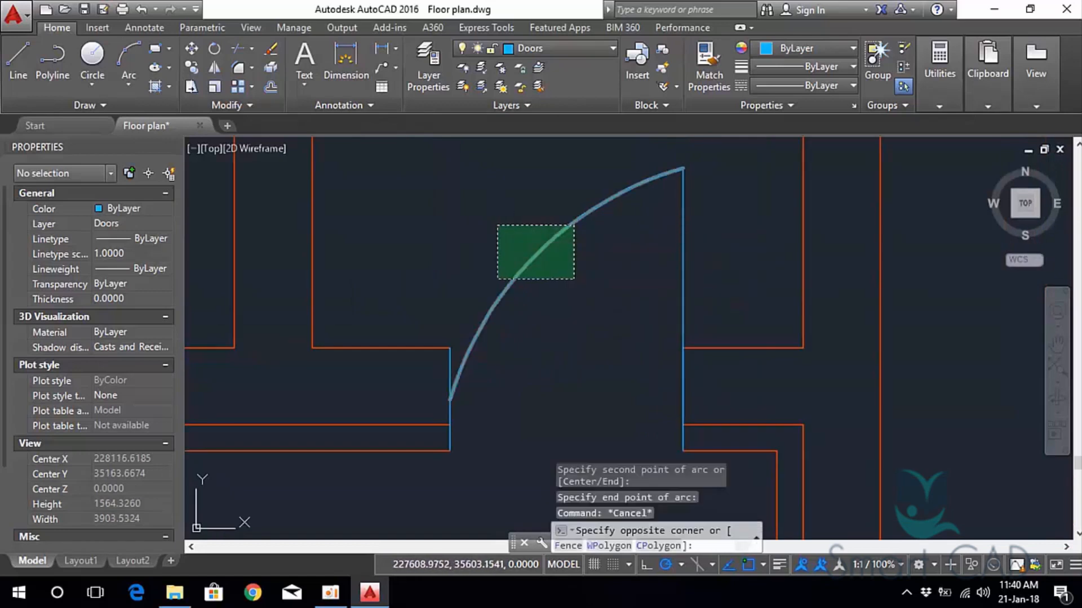
left_click(496, 225)
left_click(537, 254)
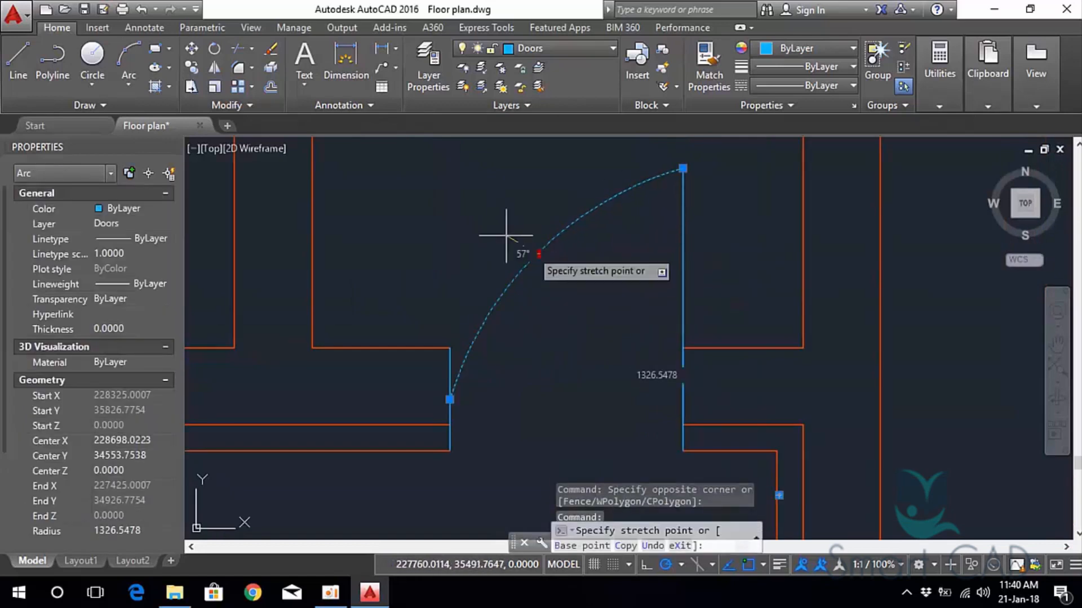
left_click(510, 228)
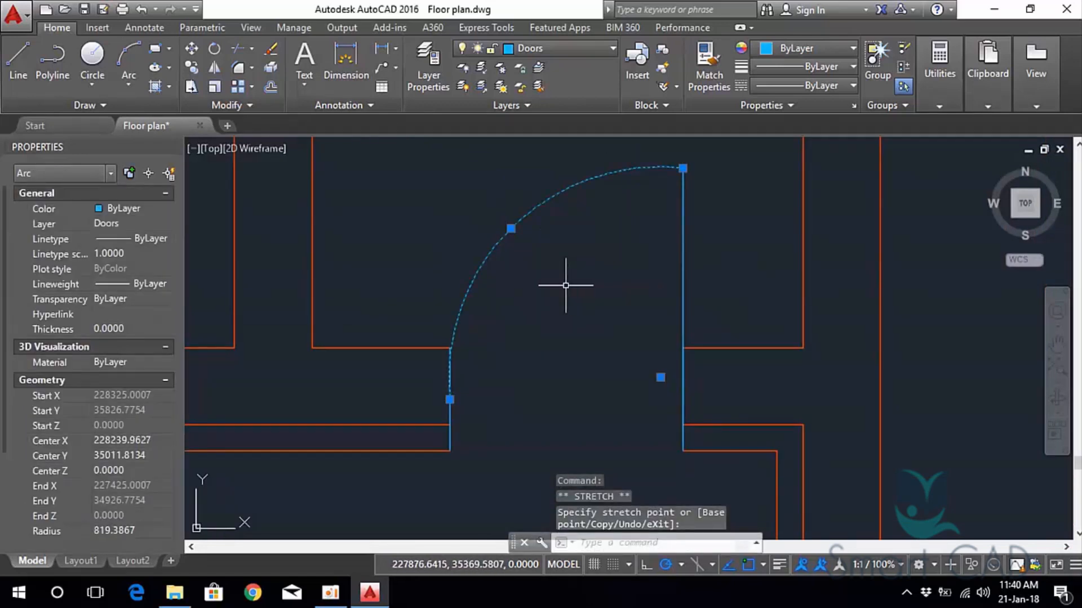
key("ctrl+z")
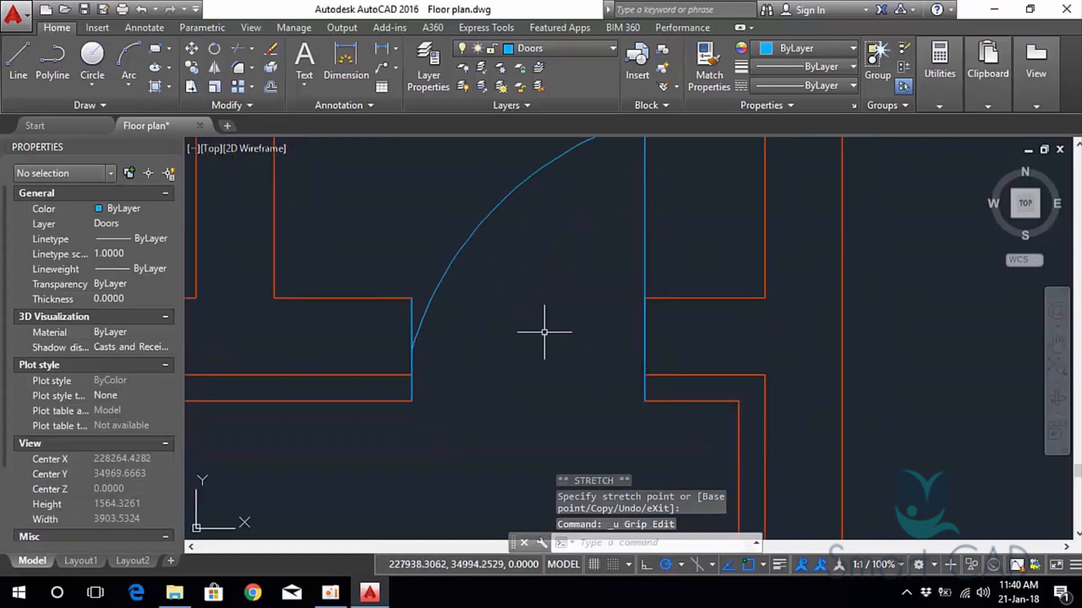
key("Escape")
left_click(679, 223)
left_click(442, 210)
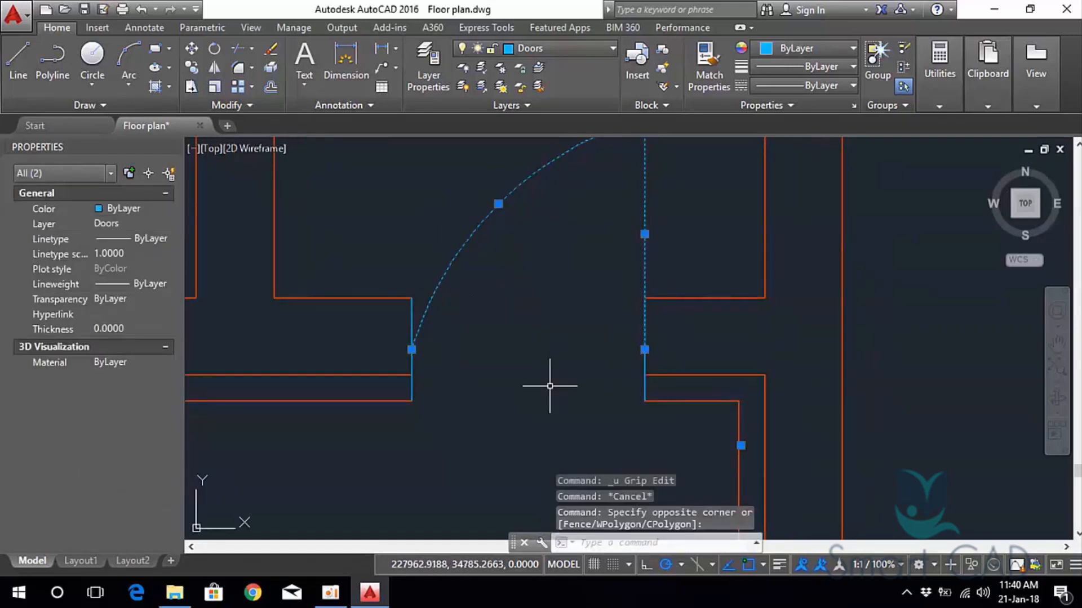
key("Escape")
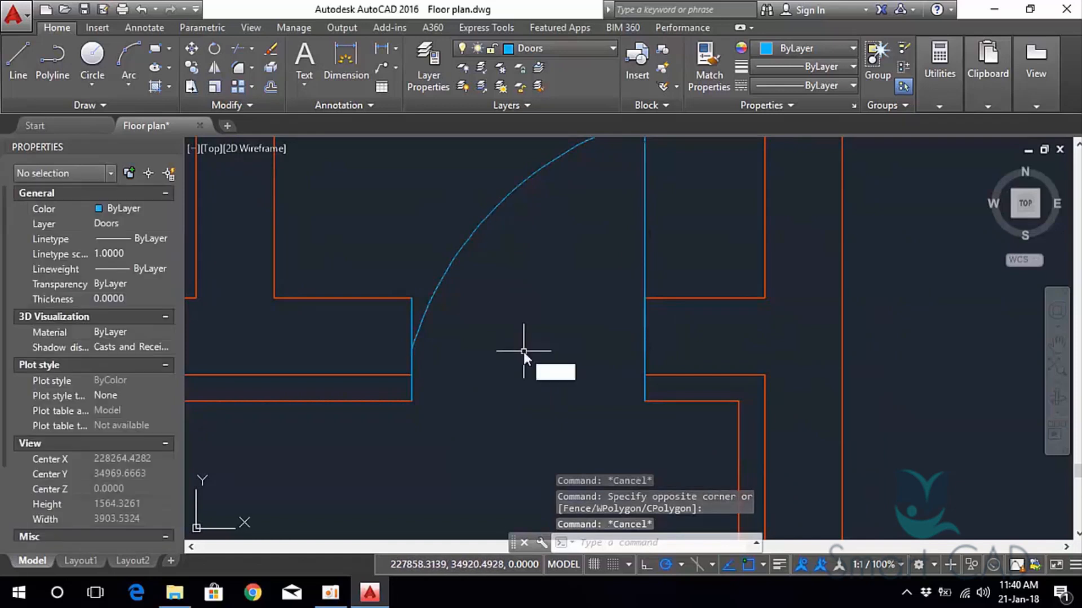
Match the properties of the orange wall line beside the doorway onto both jamb lines.
type("MA")
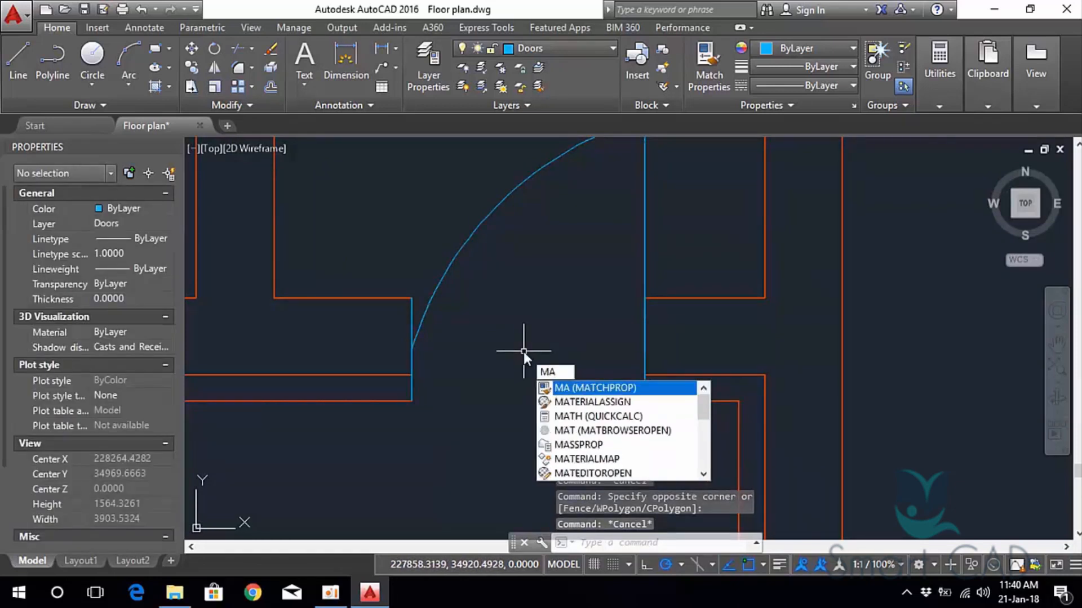
key("Return")
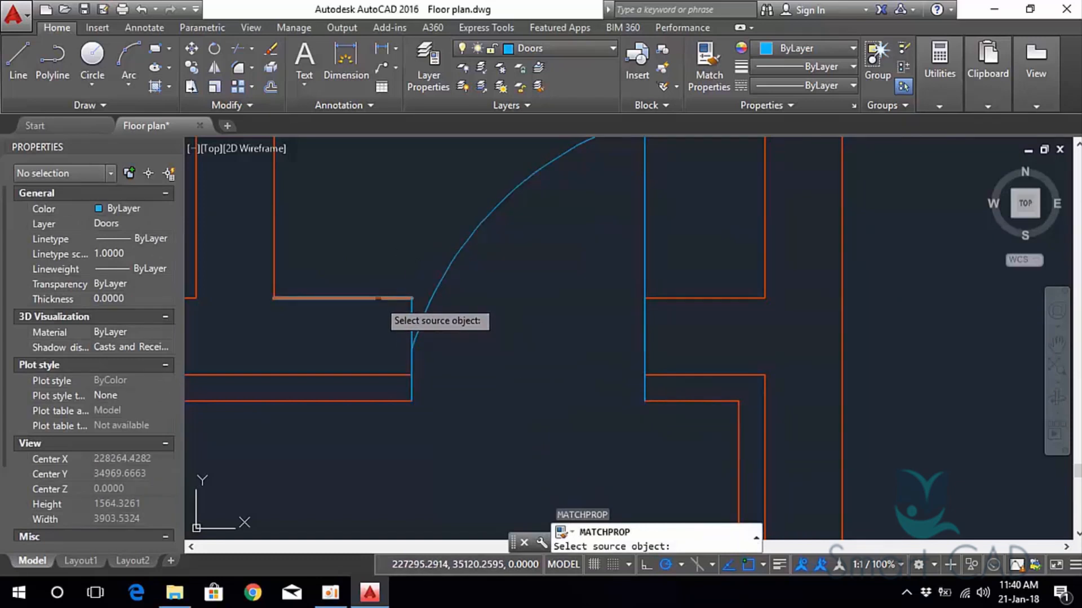
left_click(378, 299)
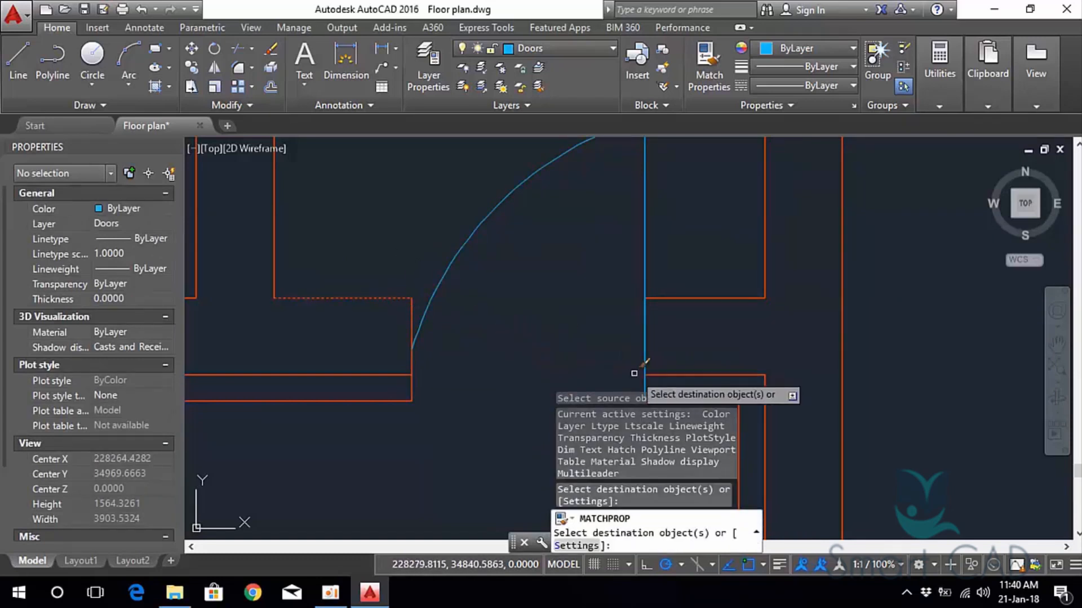
scroll(572, 259, "down", 4)
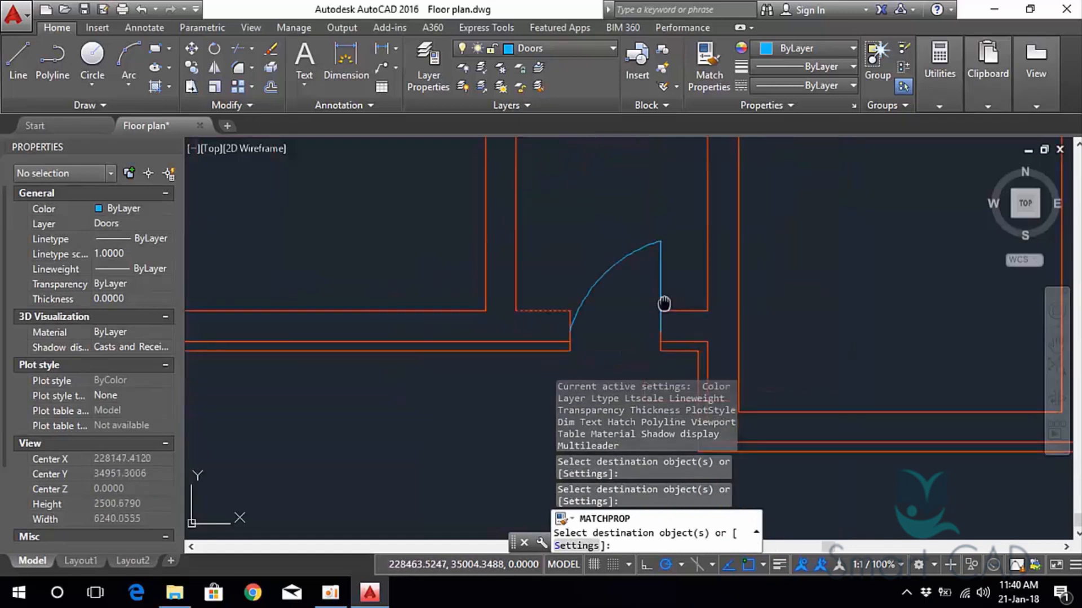
key("Escape")
Stretch the door swing arc's midpoint outward into a rounder curve with a radius of about 914.
middle_click_drag(563, 201, 604, 270)
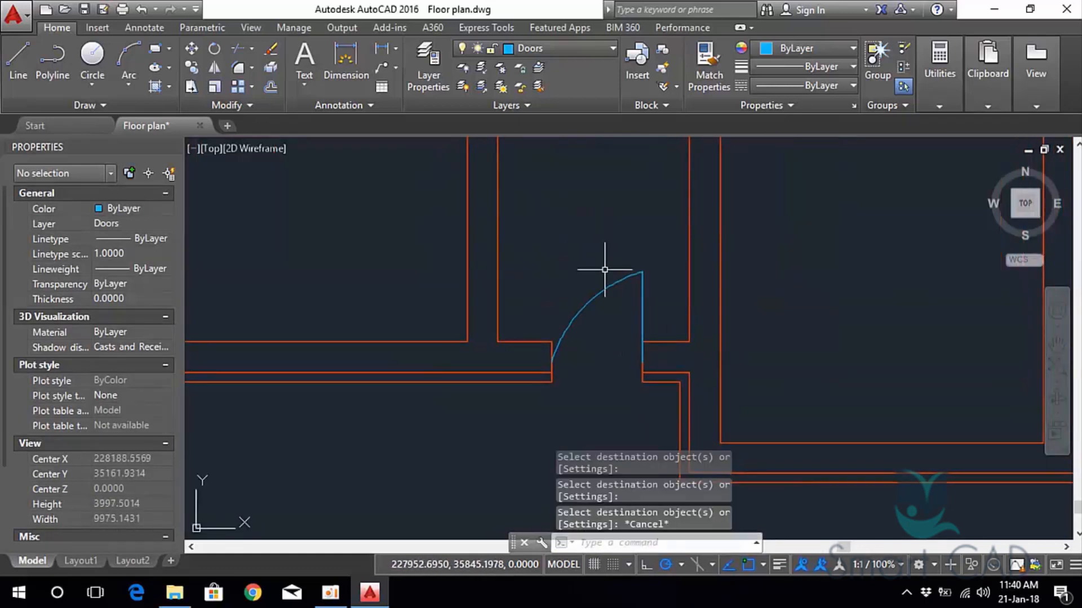
scroll(626, 319, "up", 2)
left_click(580, 280)
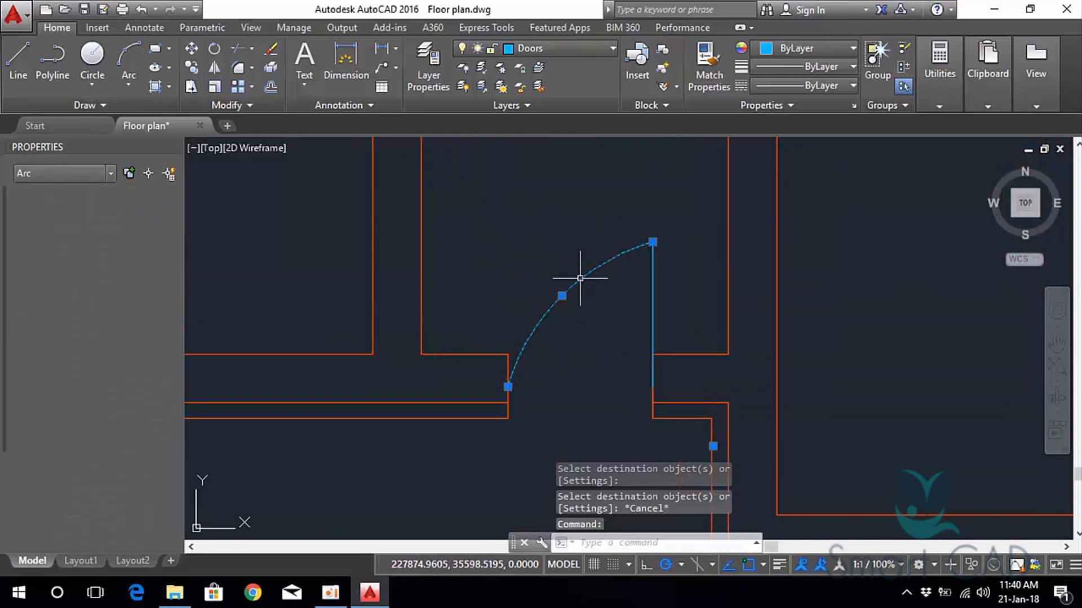
left_click(562, 295)
left_click(554, 286)
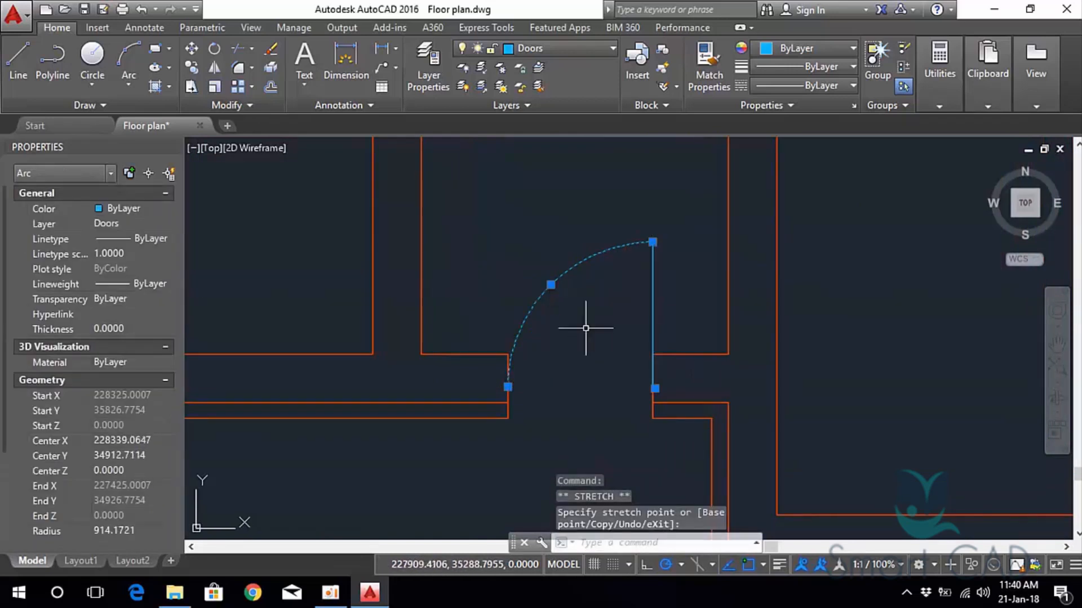
key("Escape")
Draw a 400-unit vertical line across the lower outer wall, near the left corner of the lower-left room.
scroll(583, 332, "down", 6)
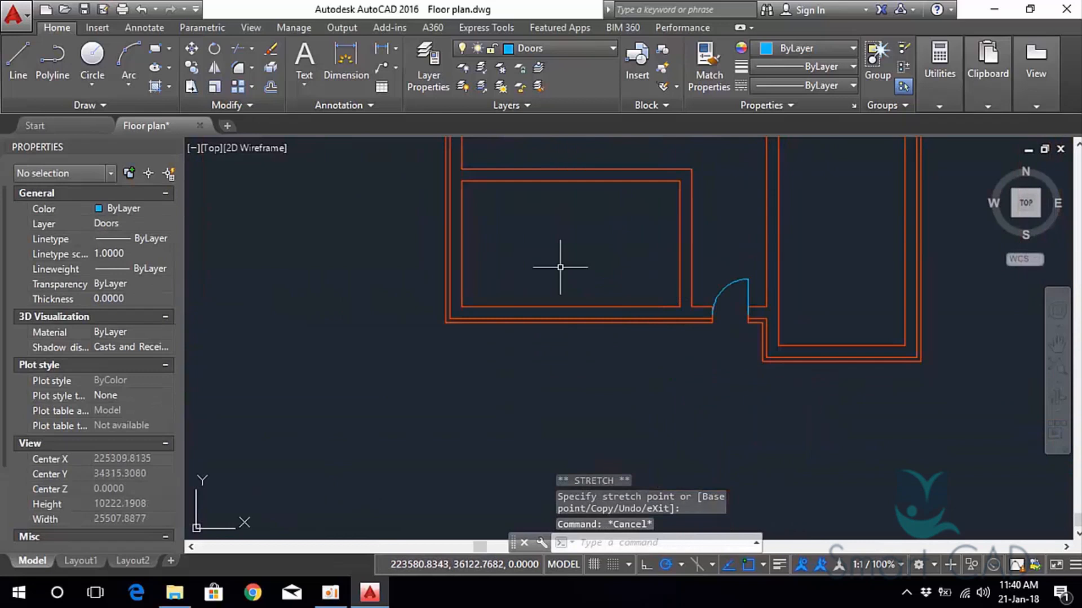
scroll(560, 267, "down", 2)
middle_click_drag(563, 262, 519, 289)
scroll(506, 309, "up", 2)
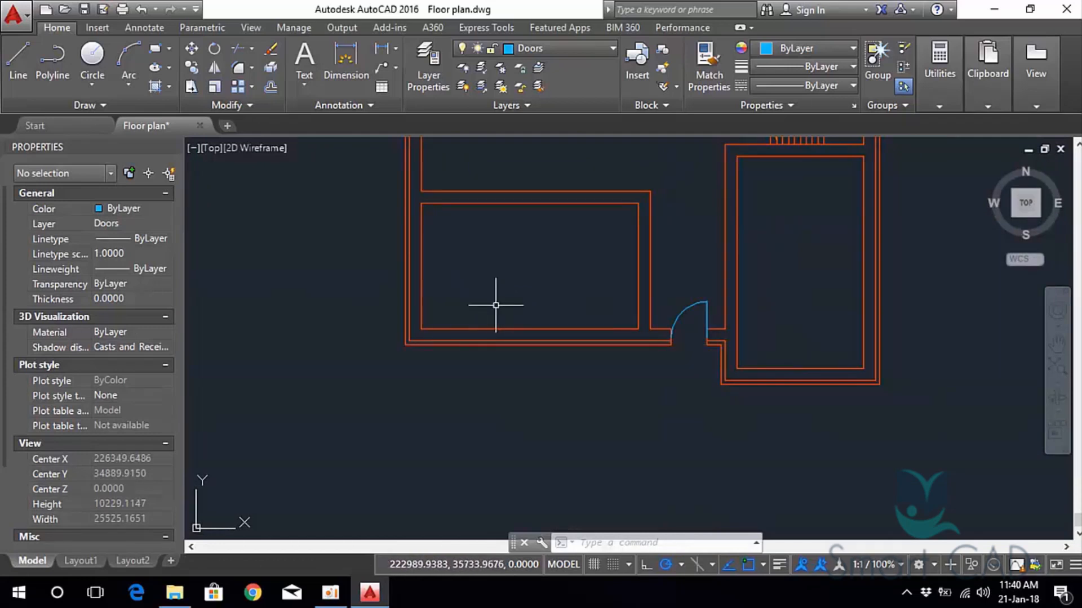
key("Return")
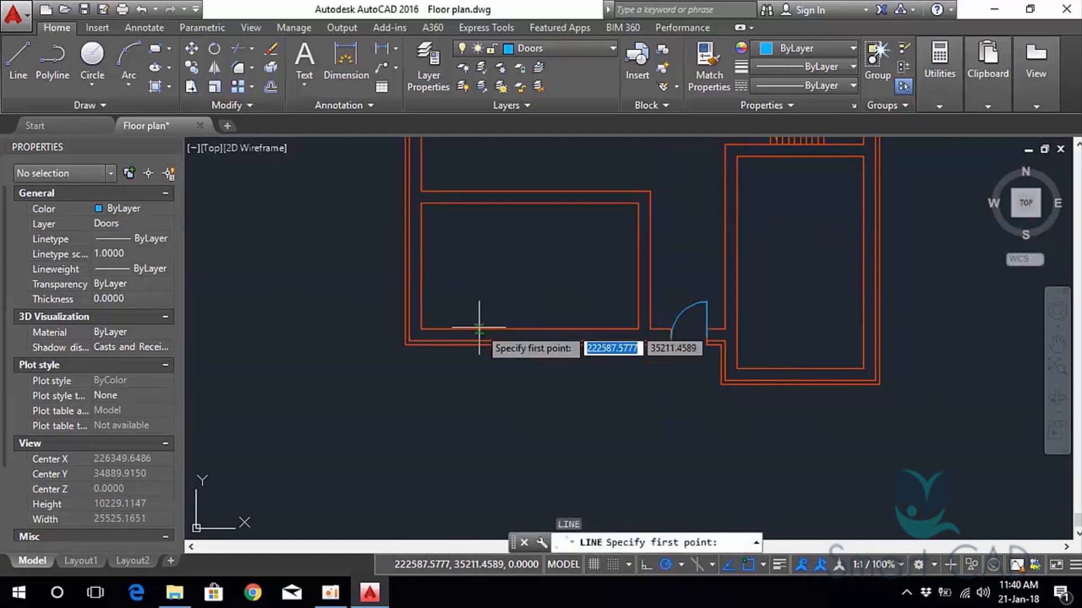
scroll(483, 313, "up", 2)
left_click(459, 329)
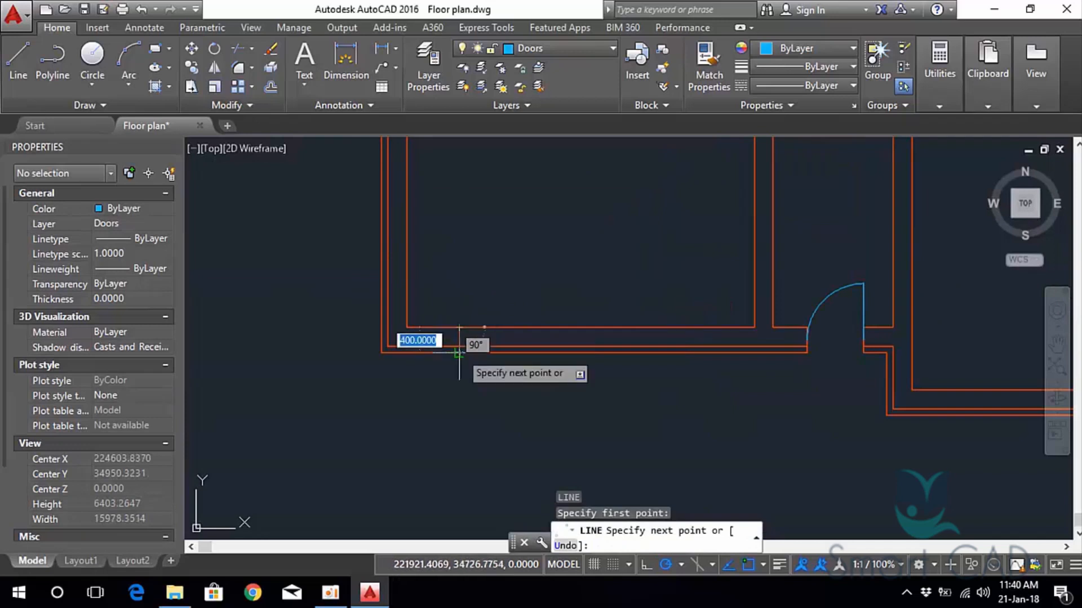
left_click(459, 353)
key("Escape")
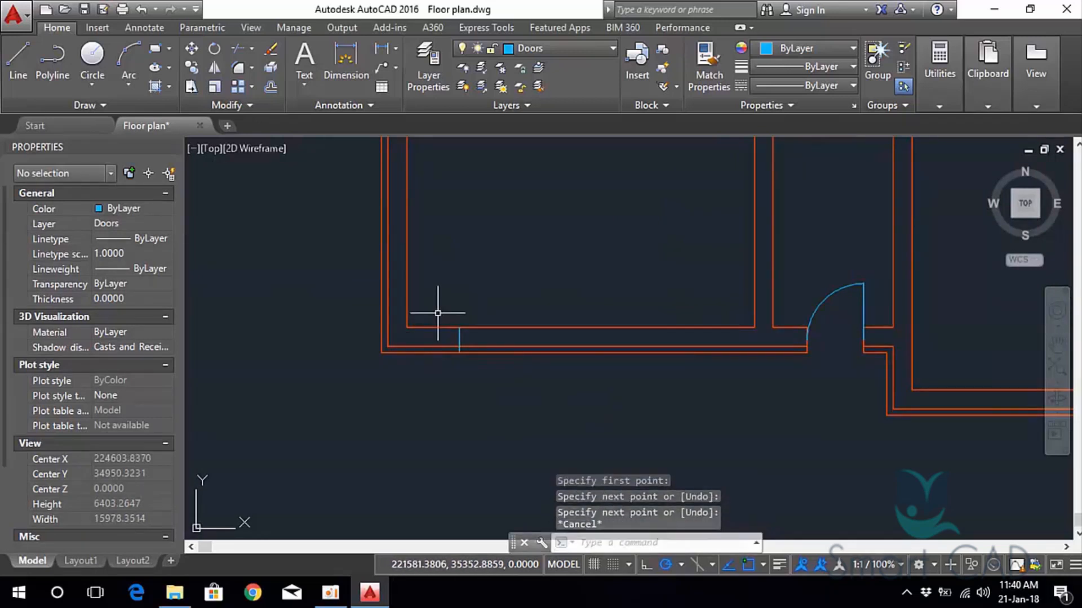
Make Windows the current layer.
left_click(434, 65)
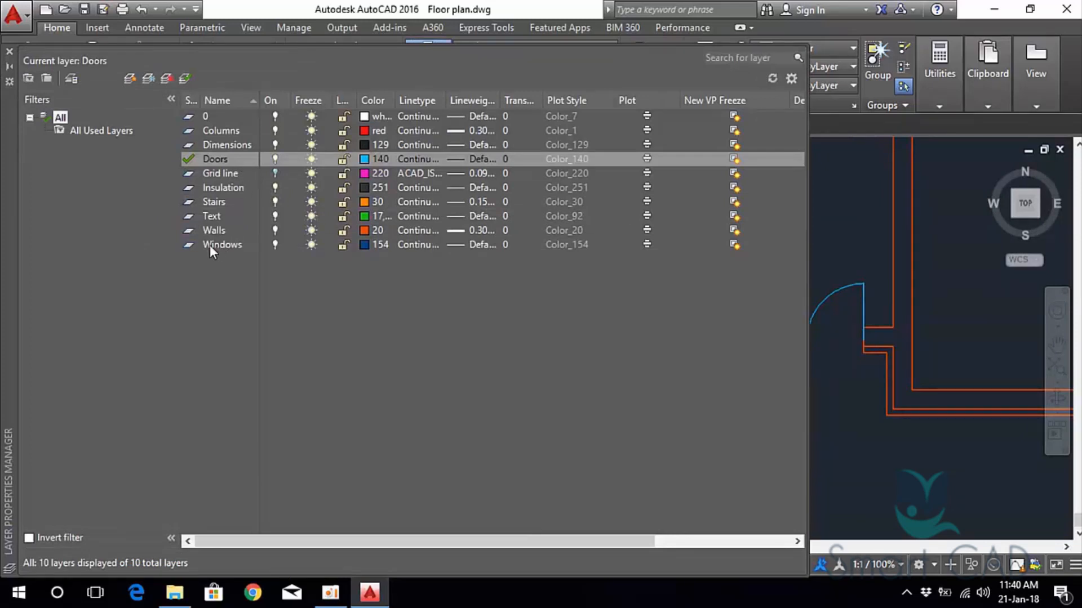
double_click(188, 245)
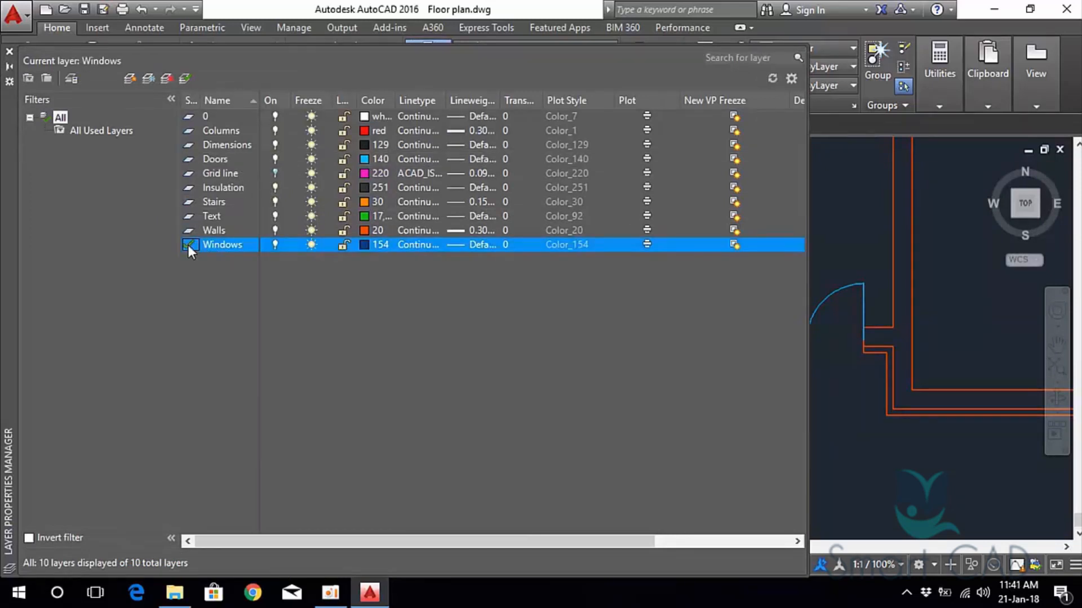
left_click(9, 53)
Move the new vertical line across the lower wall to the Windows layer.
left_click(442, 302)
left_click(516, 403)
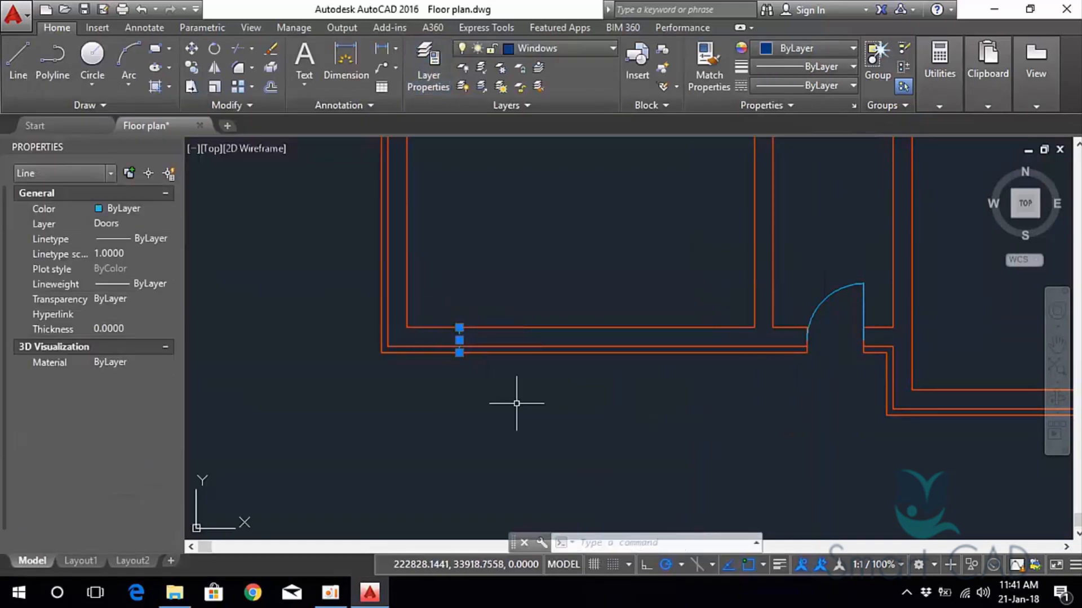
left_click(560, 48)
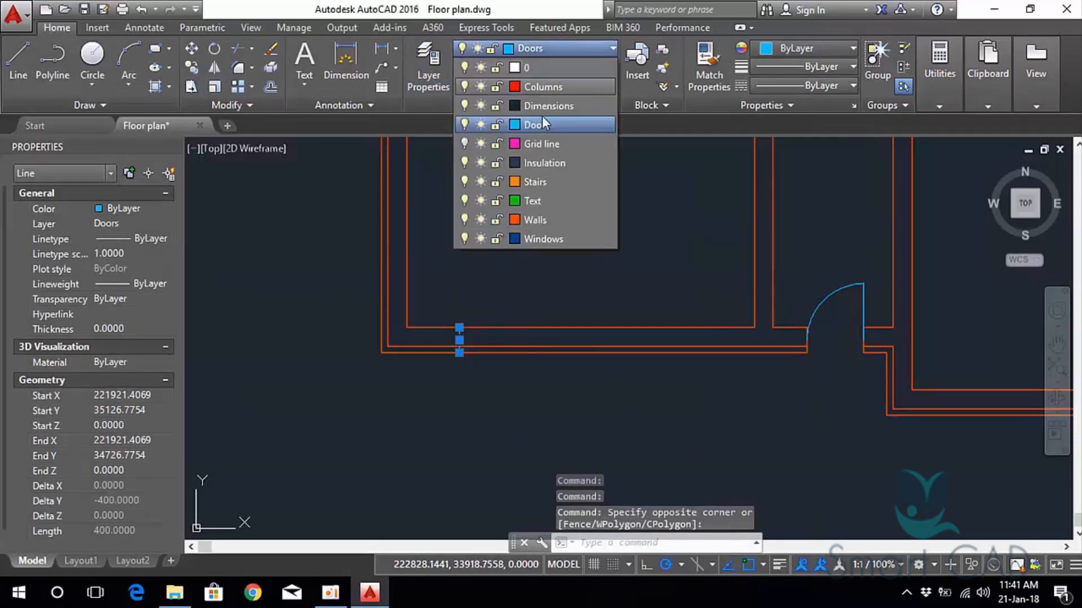
left_click(540, 233)
scroll(459, 314, "up", 4)
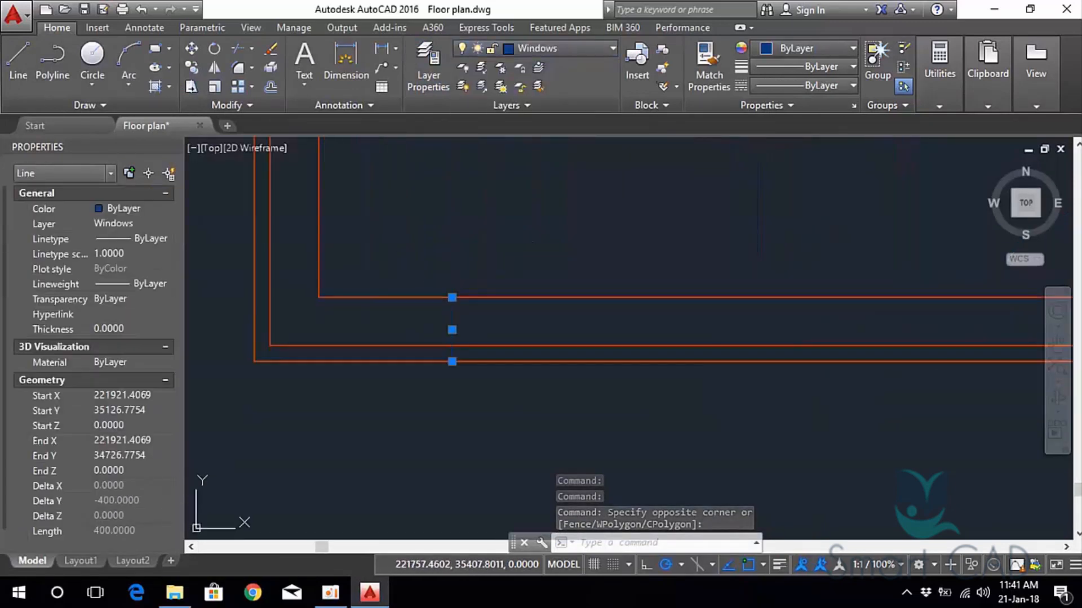
key("Escape")
Offset the vertical window line 1200 to the right to mark the other side of the window opening.
left_click(401, 231)
left_click(490, 394)
scroll(394, 342, "down", 3)
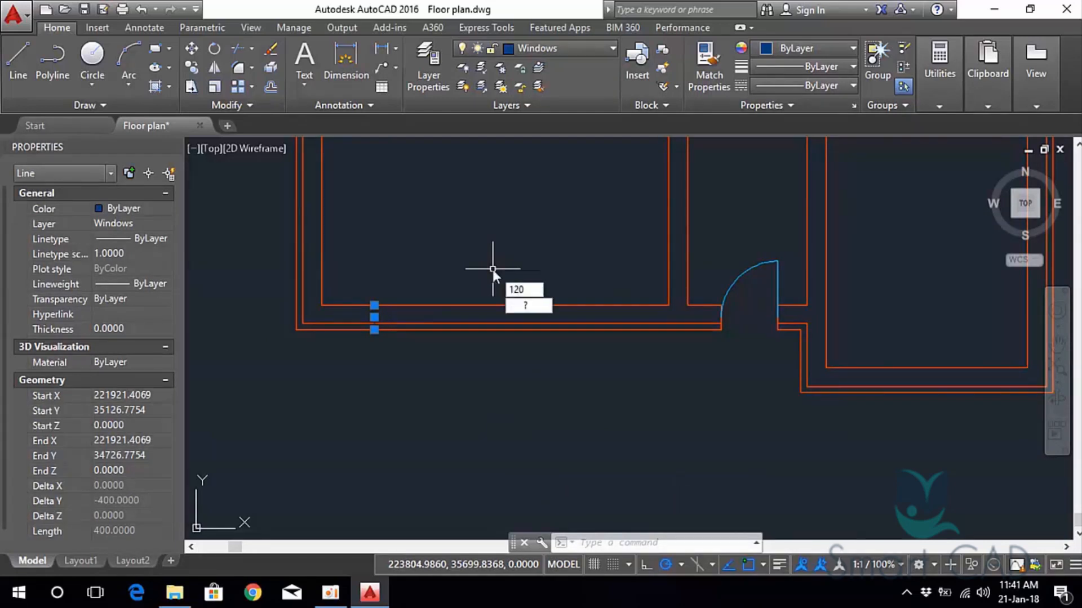
type("1200")
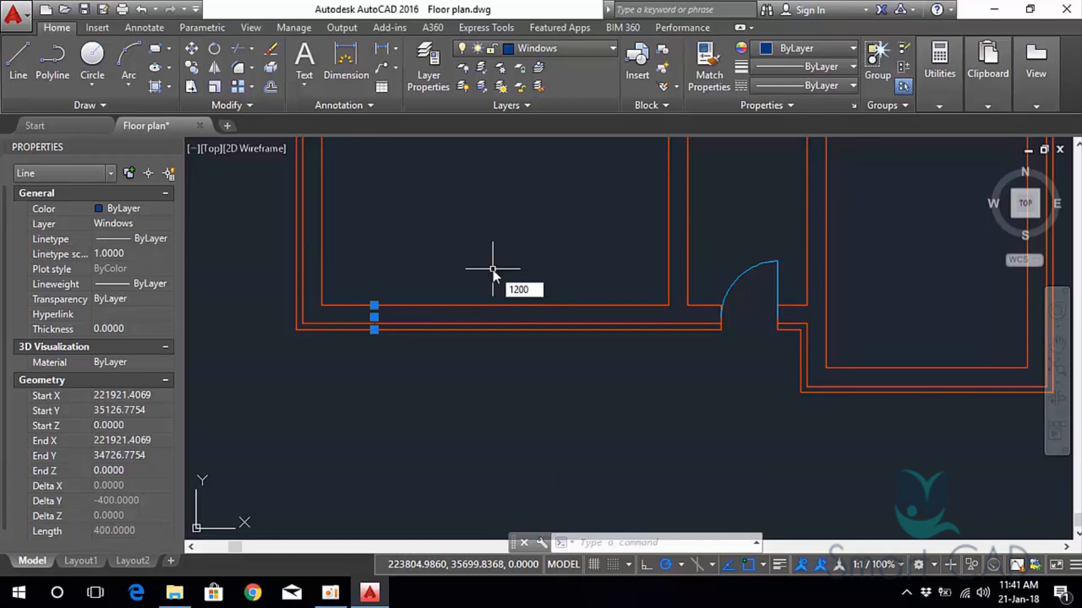
key("Return")
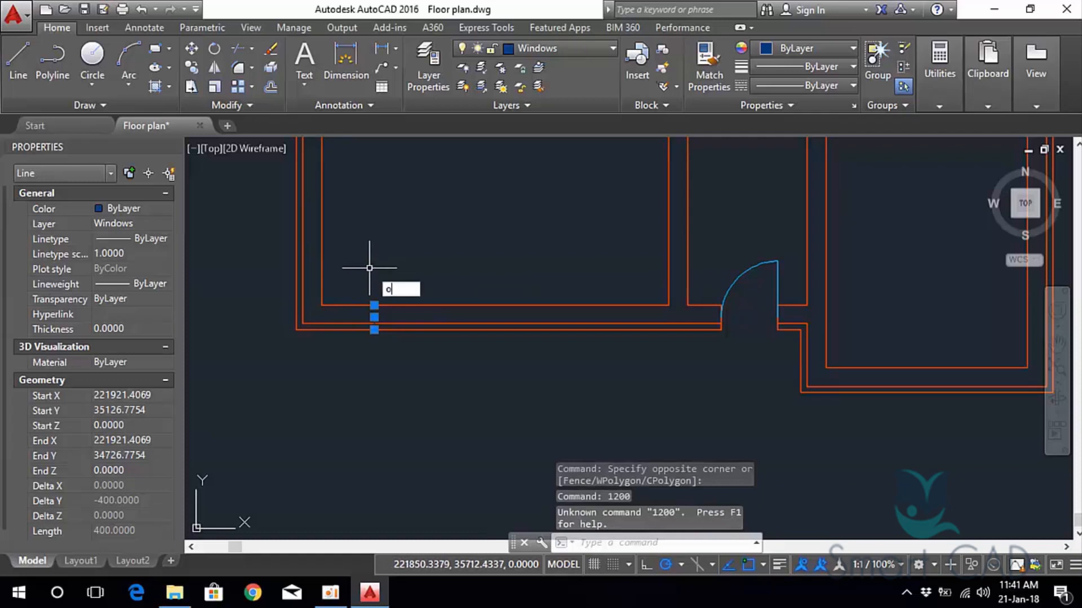
type("o")
key("Return")
type("1200")
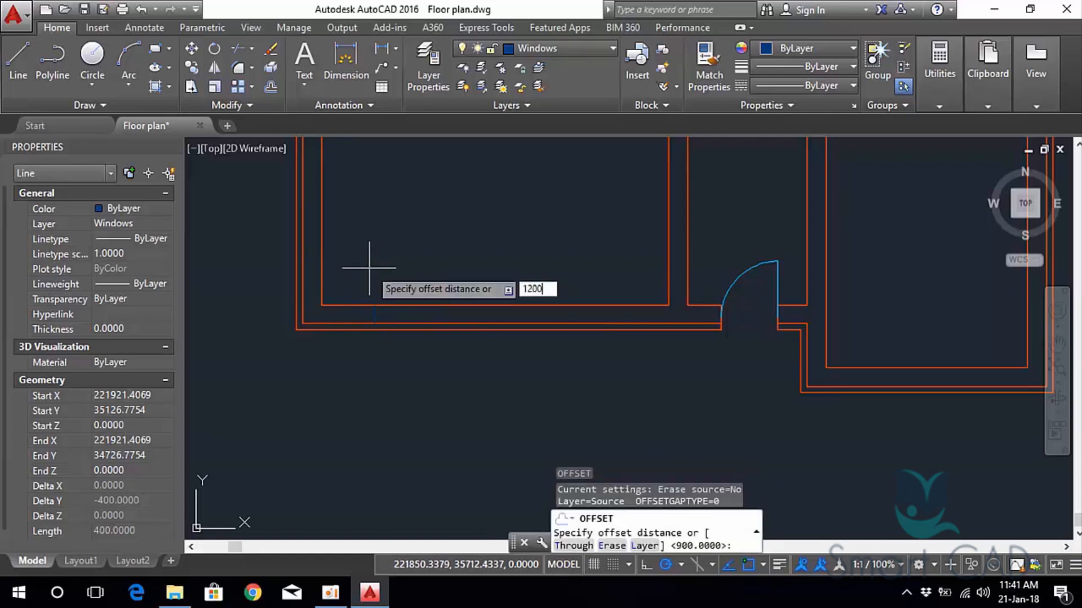
key("Return")
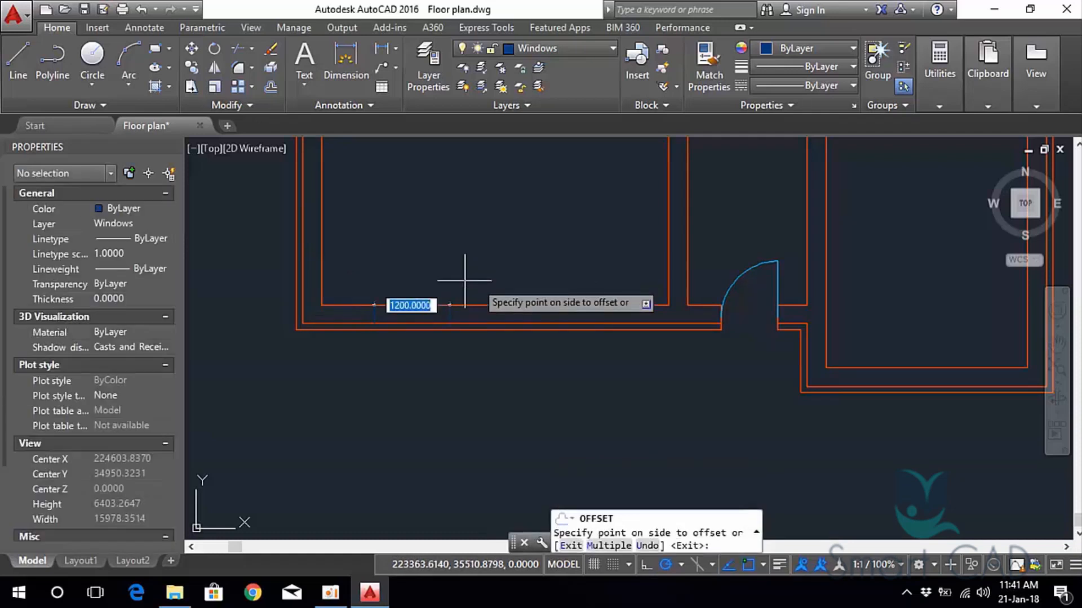
left_click(469, 280)
key("Escape")
middle_click_drag(499, 282, 478, 235)
key("Escape")
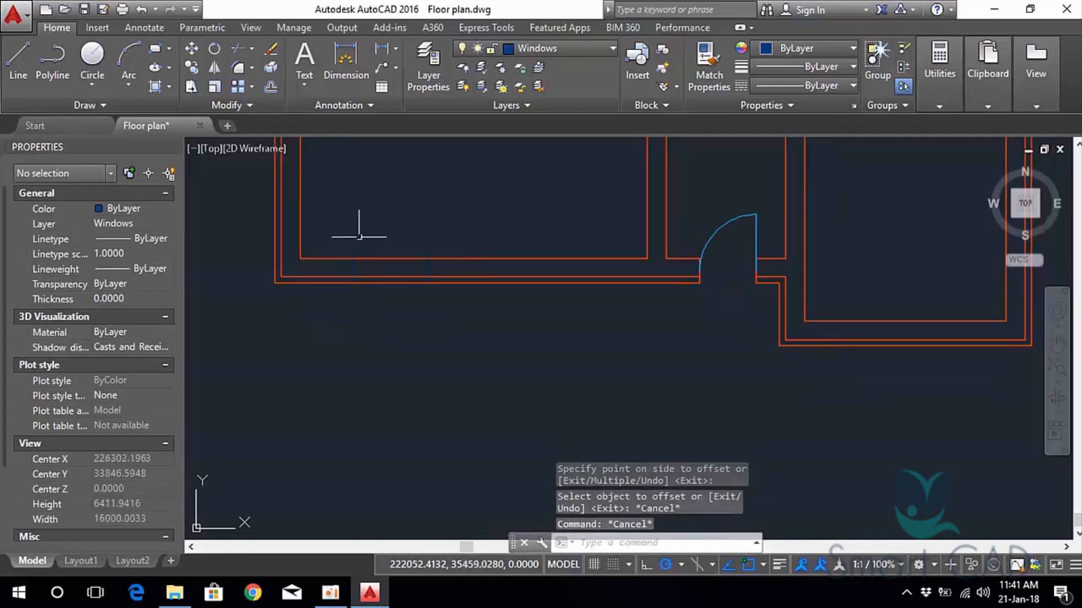
left_click(346, 228)
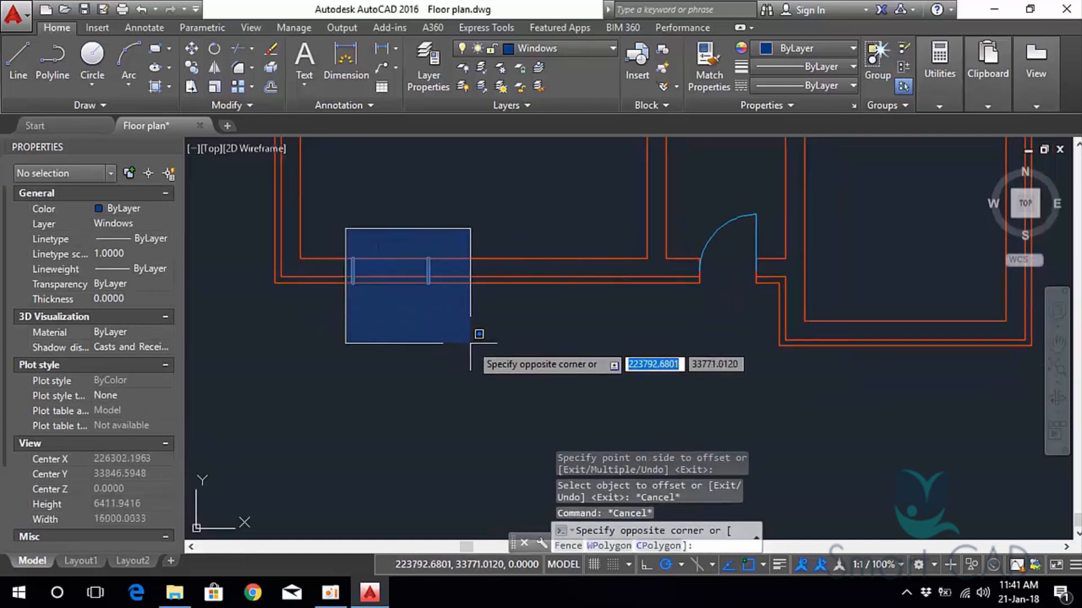
key("Escape")
scroll(386, 282, "up", 4)
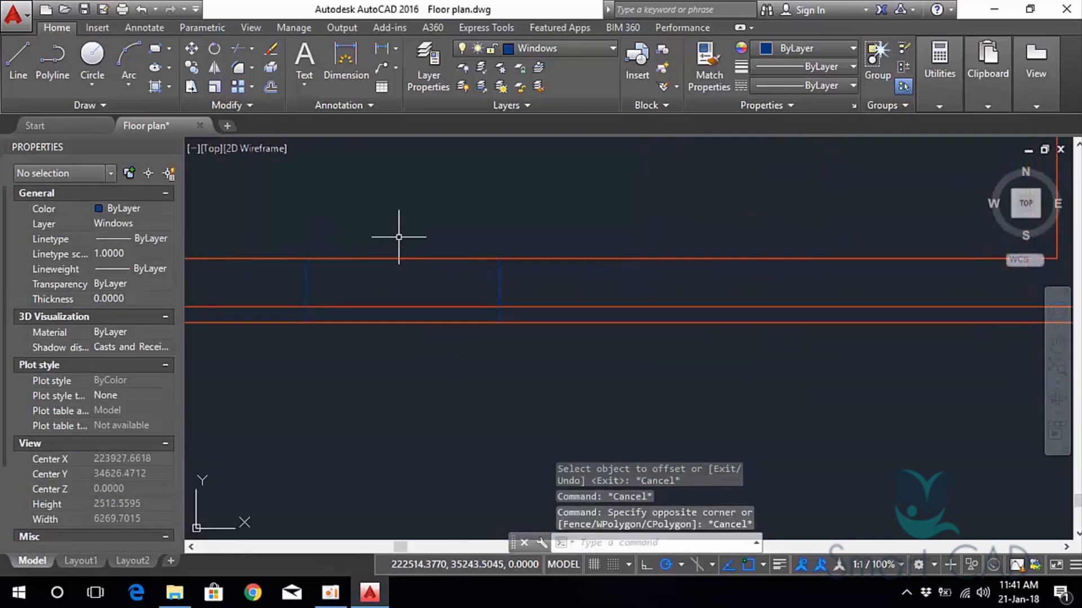
scroll(417, 225, "down", 3)
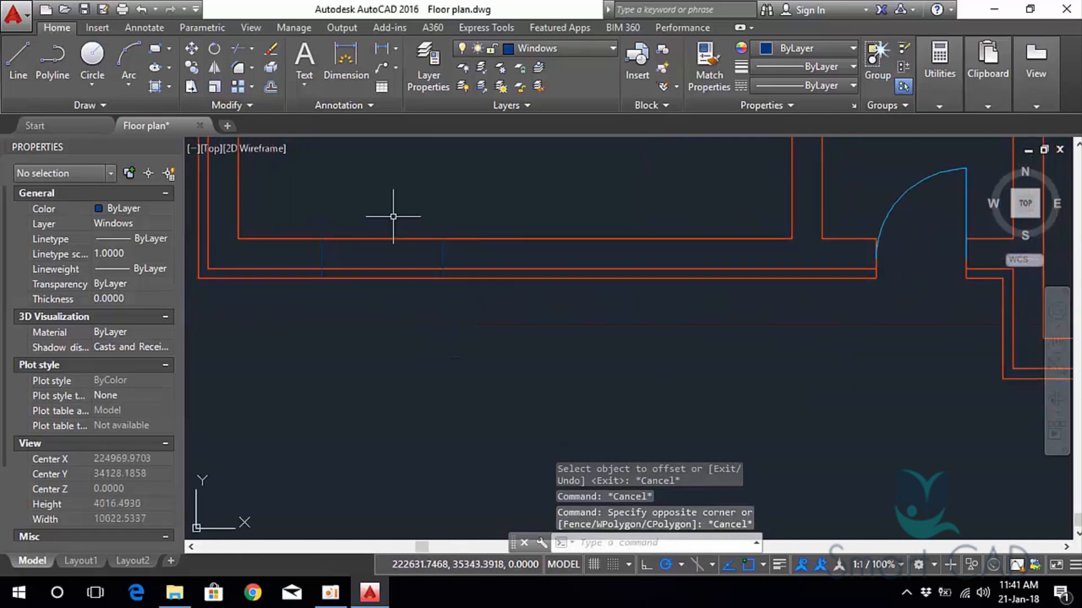
Copy the two vertical window lines about 2457 to the right along the lower wall for a second opening.
left_click(294, 194)
left_click(512, 356)
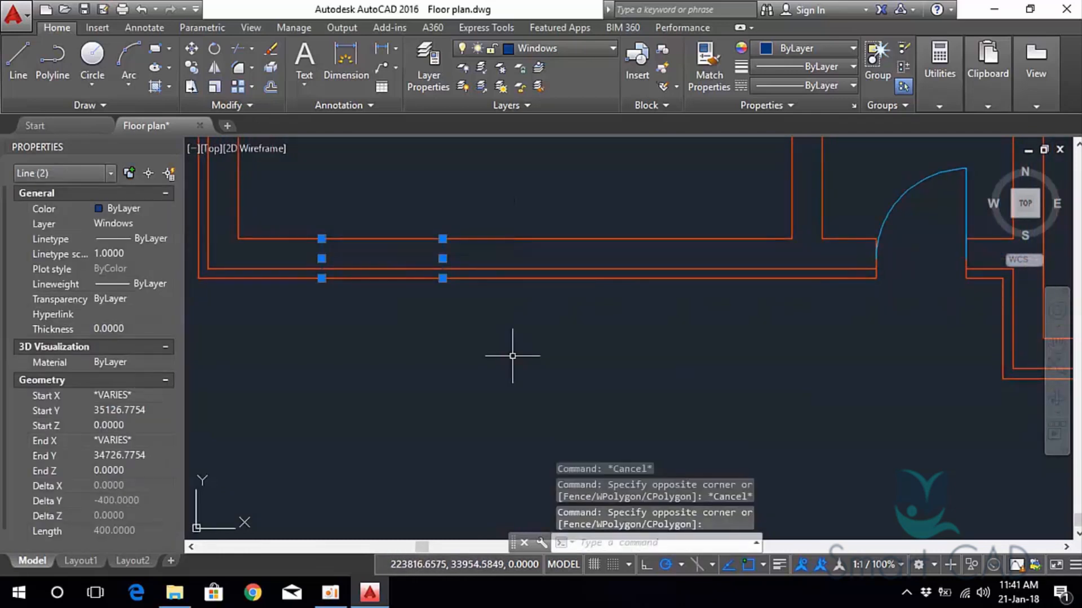
type("co")
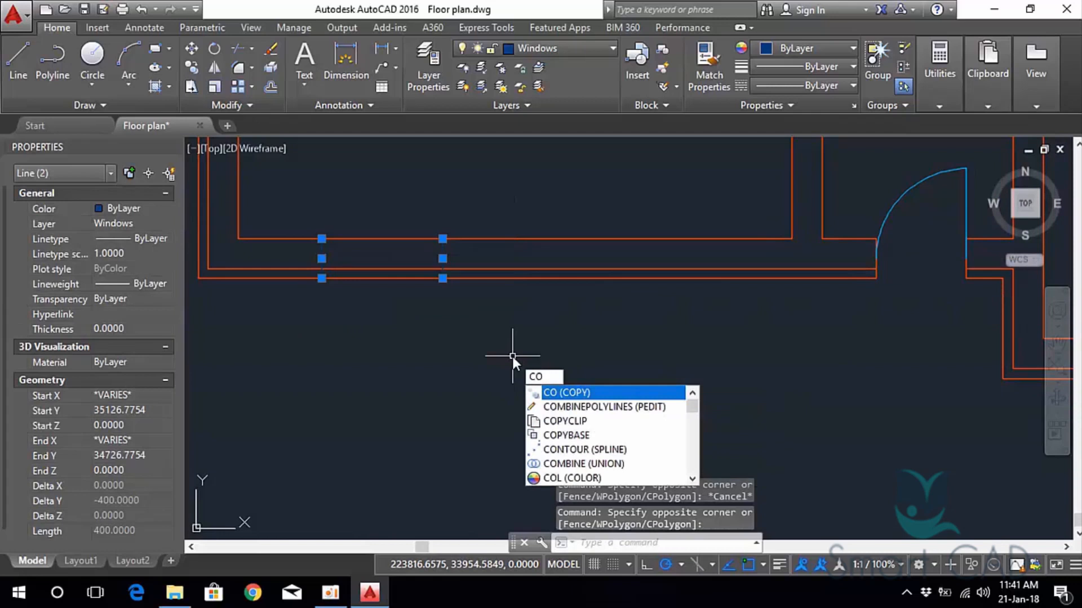
key("Return")
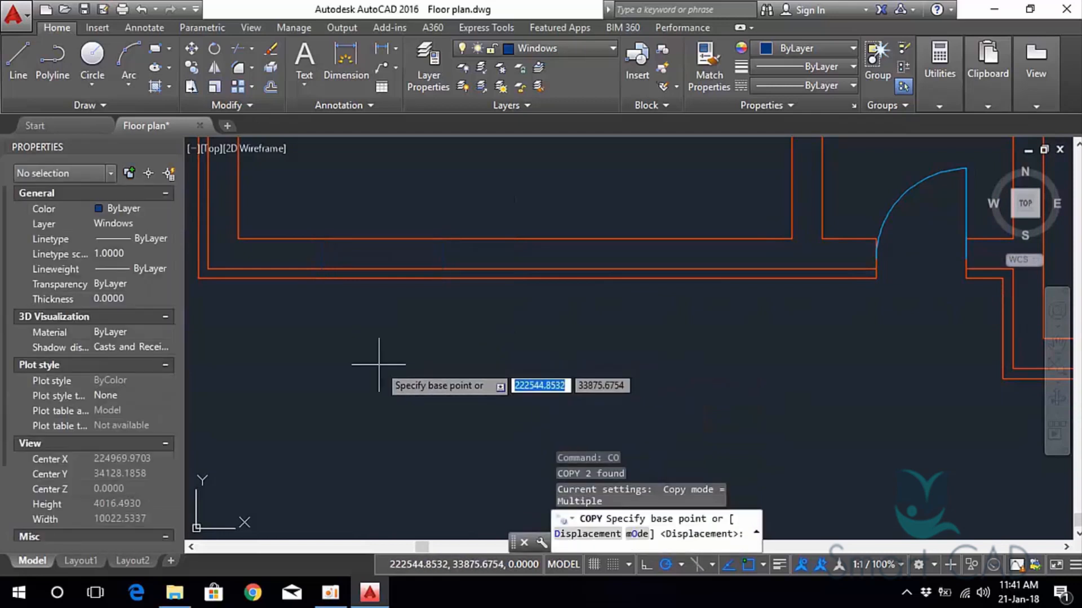
left_click(378, 365)
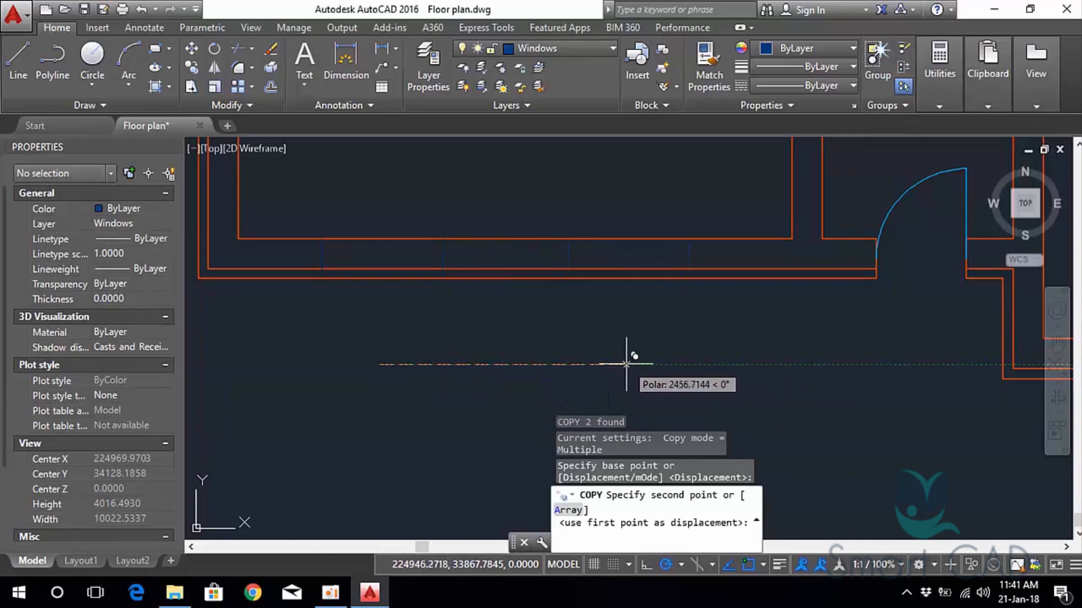
left_click(626, 364)
key("Escape")
Trim the wall lines between each pair of vertical lines to cut both window openings in the lower wall.
middle_click_drag(370, 343, 525, 396)
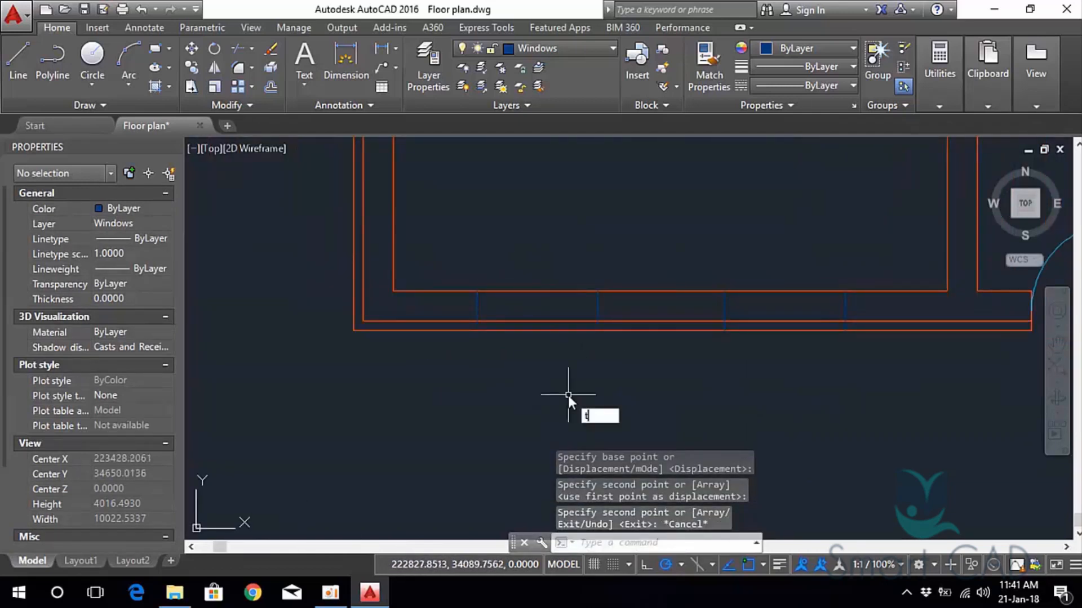
type("trim")
key("Return")
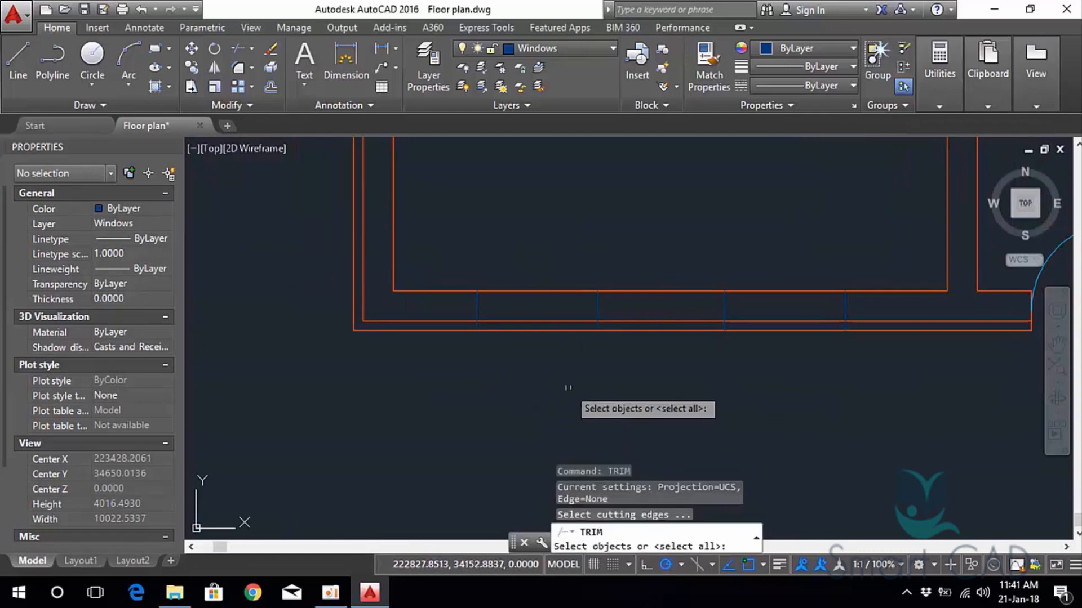
key("Return")
left_click(551, 370)
left_click(507, 232)
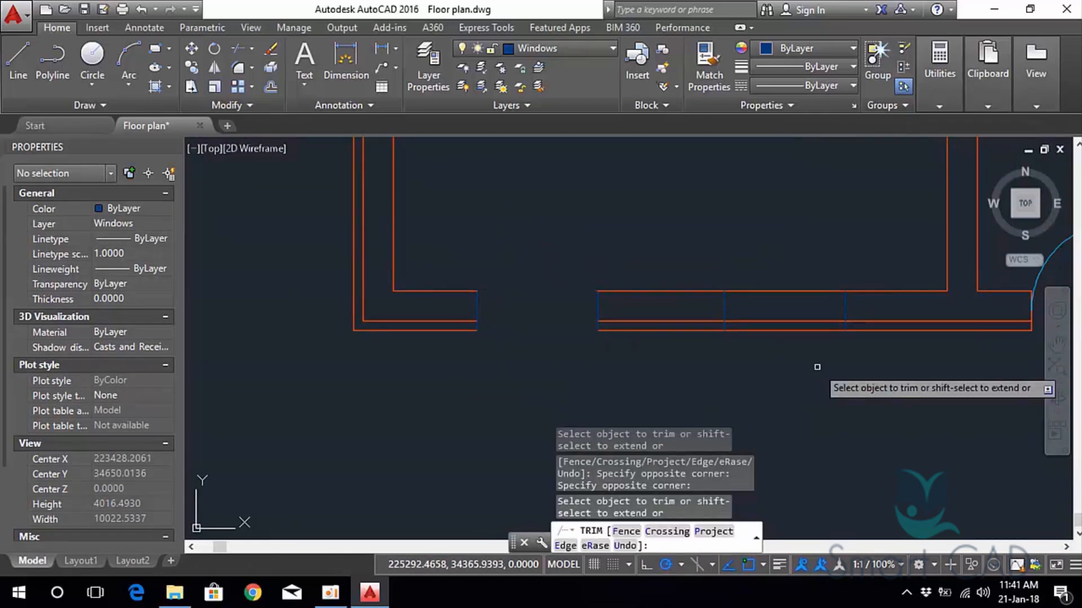
left_click(818, 367)
left_click(763, 244)
middle_click_drag(494, 372, 580, 367)
key("Escape")
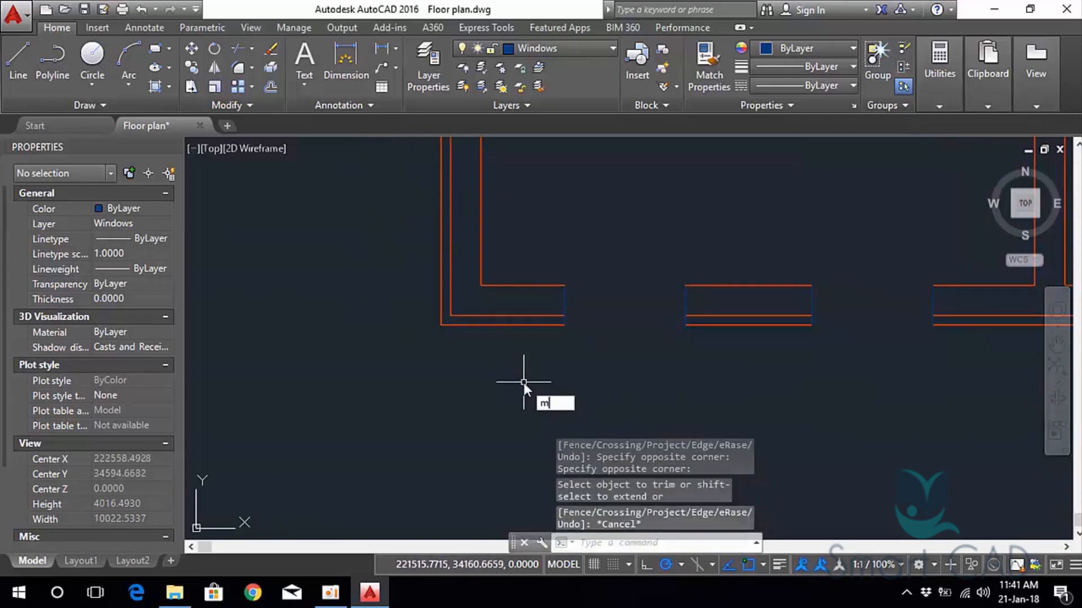
Match the vertical end lines of both openings to the properties of the inner wall line.
key("Return")
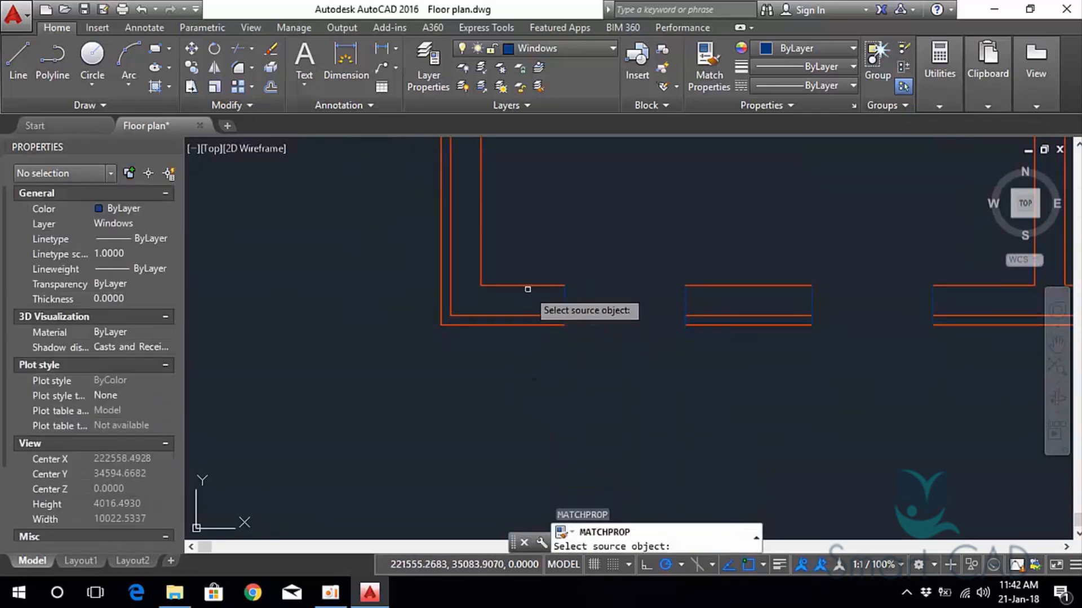
left_click(527, 286)
left_click(587, 308)
left_click(552, 297)
left_click(717, 355)
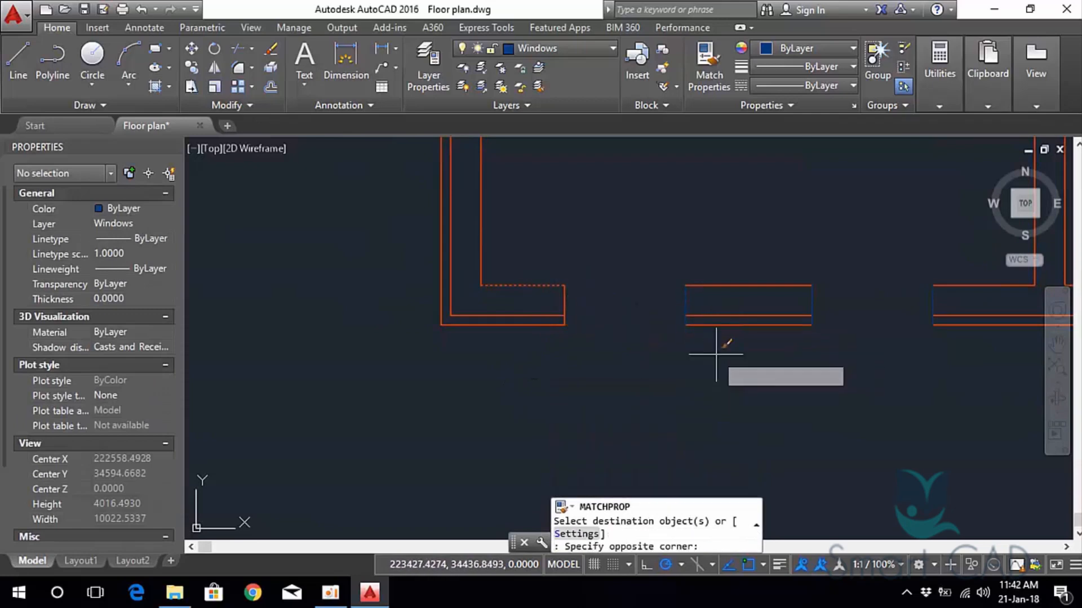
left_click(632, 245)
left_click(860, 340)
left_click(820, 300)
middle_click_drag(837, 322, 676, 290)
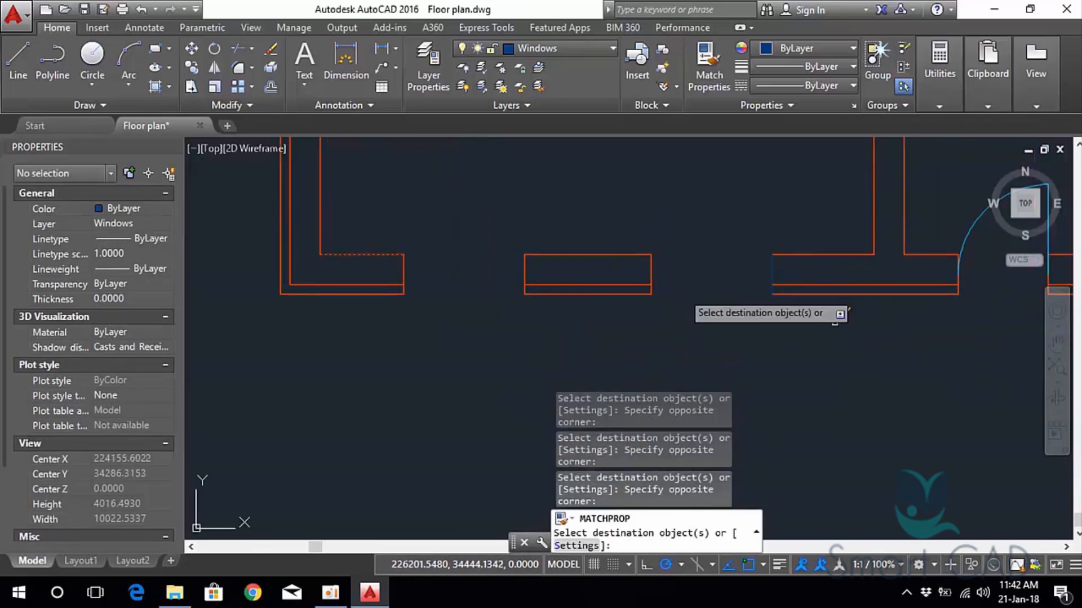
left_click(834, 332)
left_click(748, 246)
key("Escape")
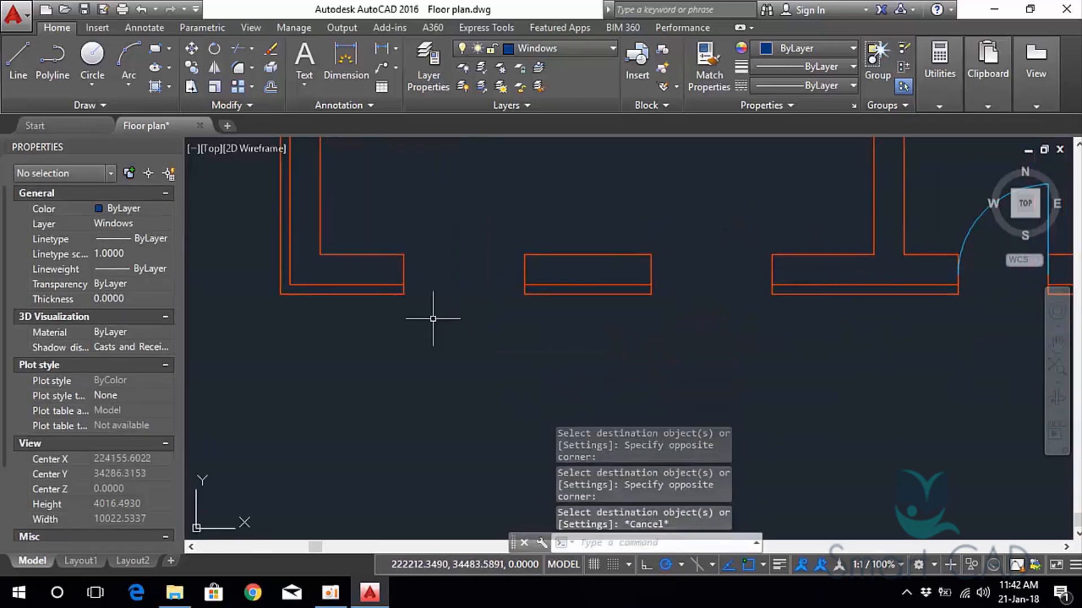
Draw two 1200-long horizontal lines across the left window opening, along the inner and outer wall faces.
mouse_move(434, 314)
middle_mouse_down()
mouse_move(545, 307)
mouse_move(589, 323)
middle_mouse_up()
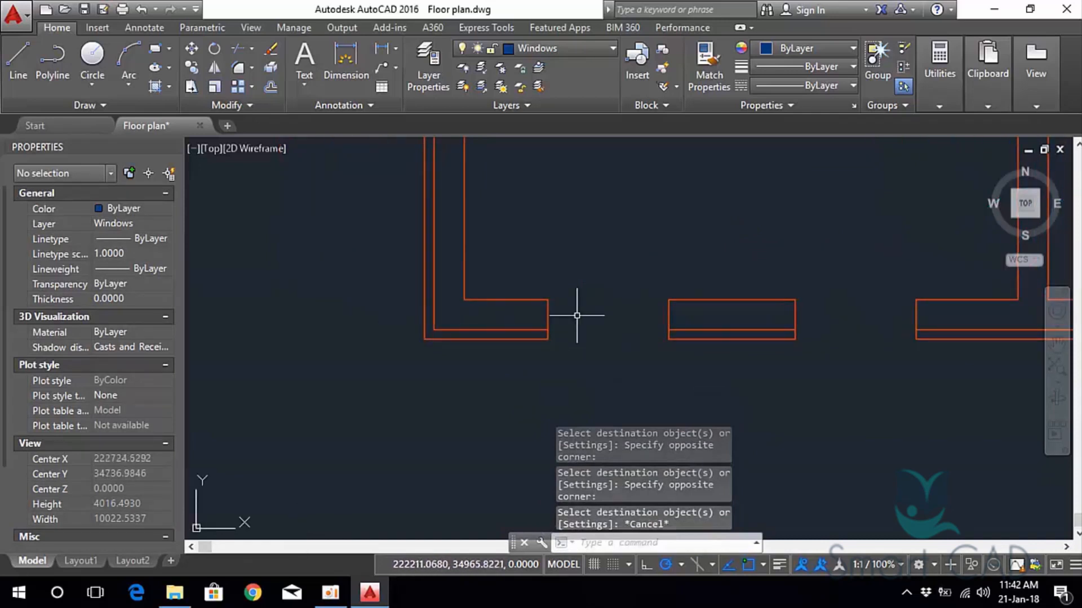
type("l")
key("Return")
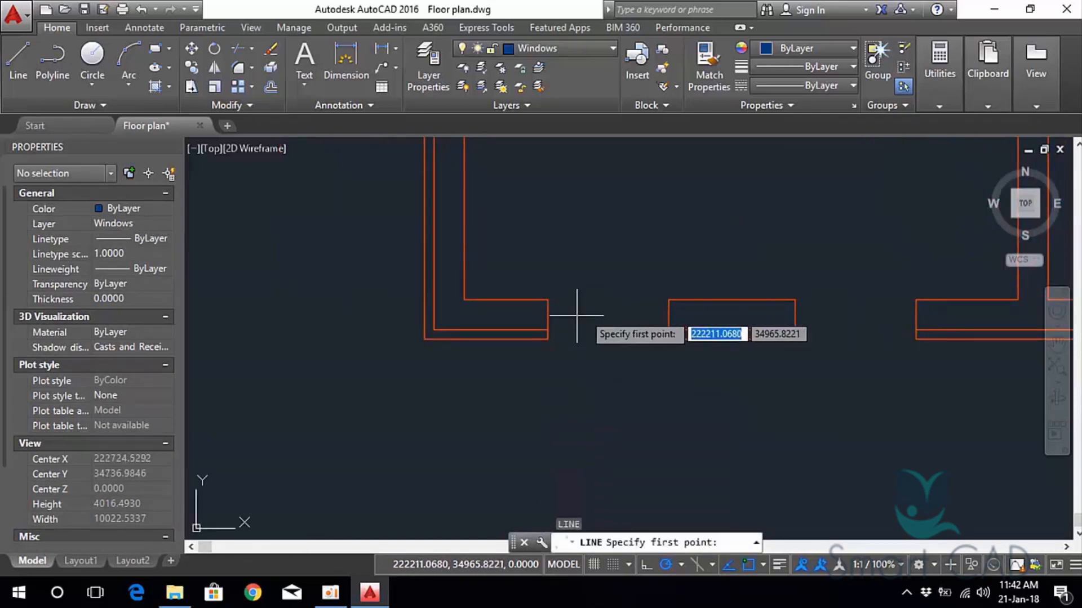
left_click(546, 301)
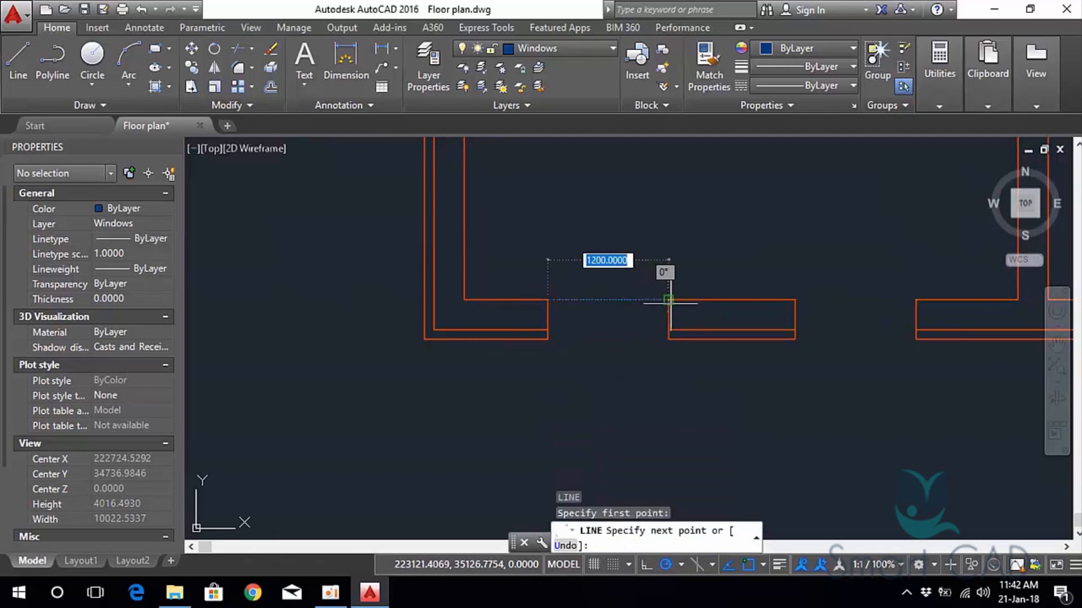
left_click(669, 299)
key("Escape")
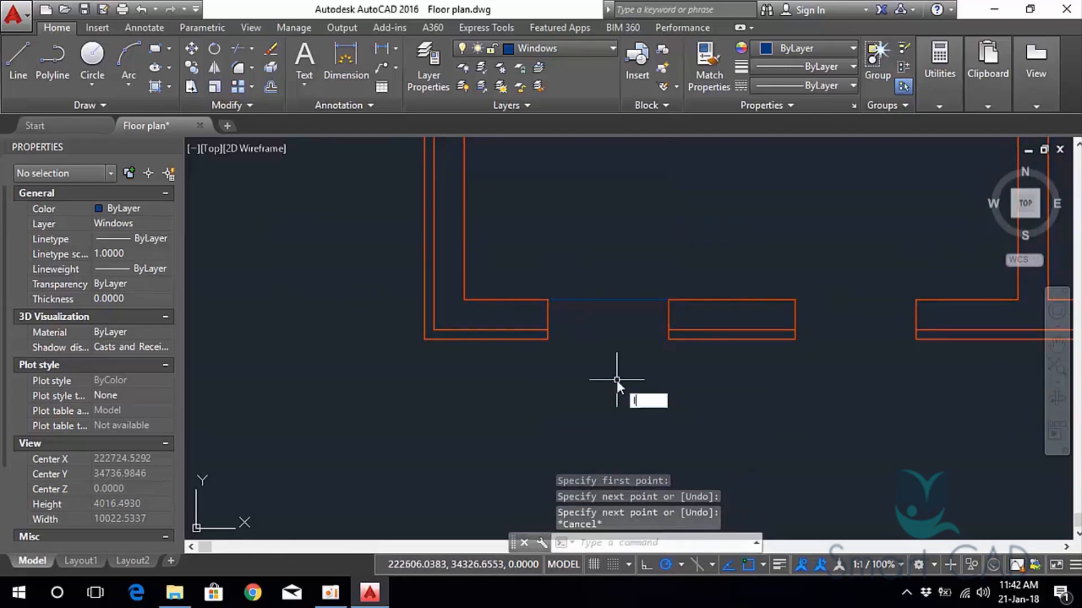
key("Return")
left_click(547, 338)
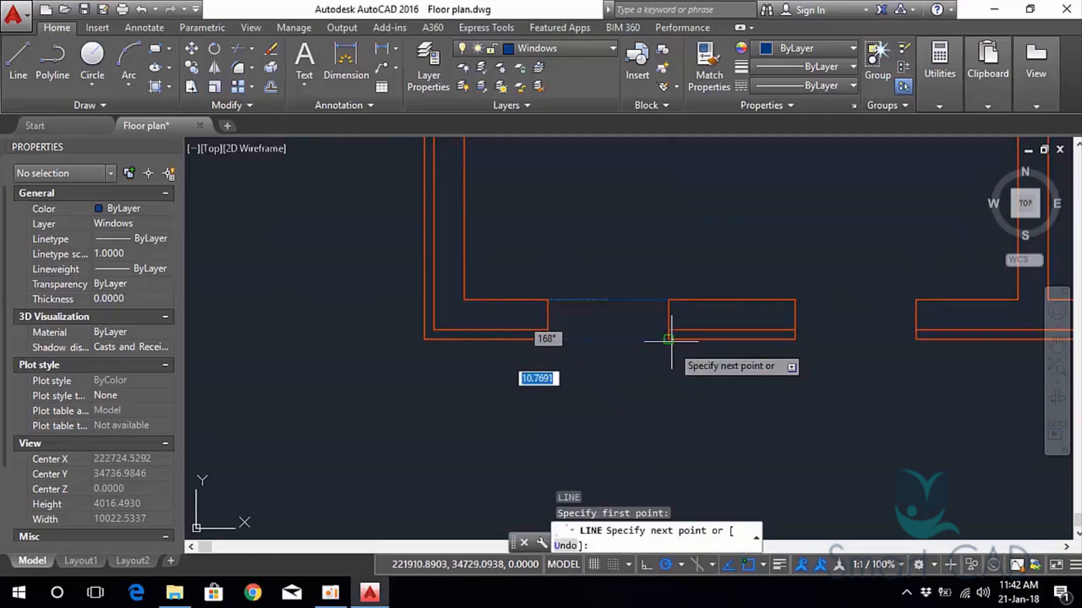
left_click(668, 338)
key("Escape")
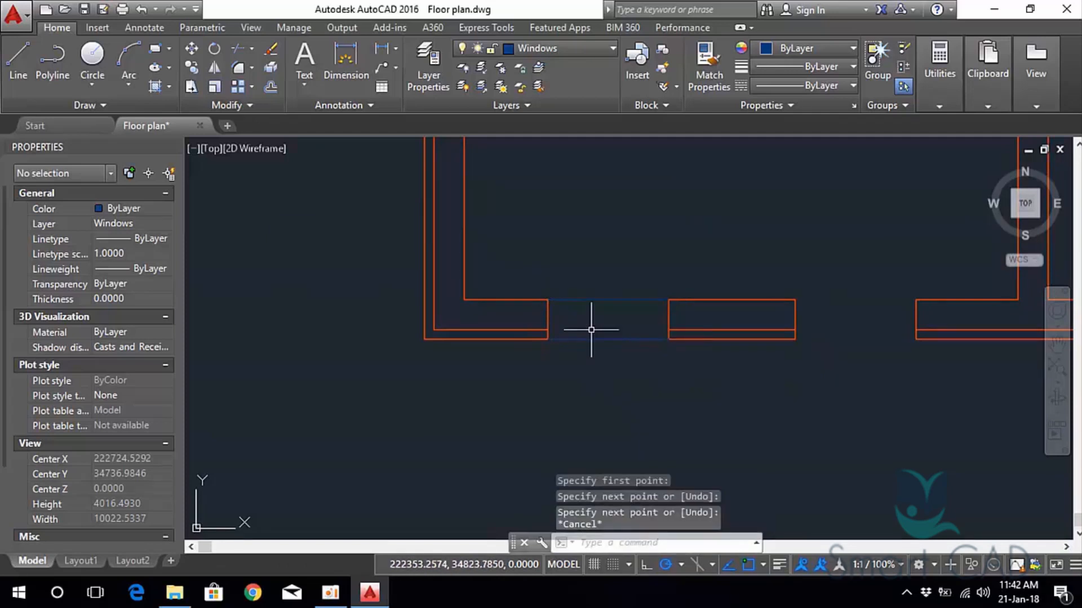
Draw a third 1200-long horizontal line across the left opening, about 140 below the inner wall face.
key("Return")
scroll(575, 316, "up", 2)
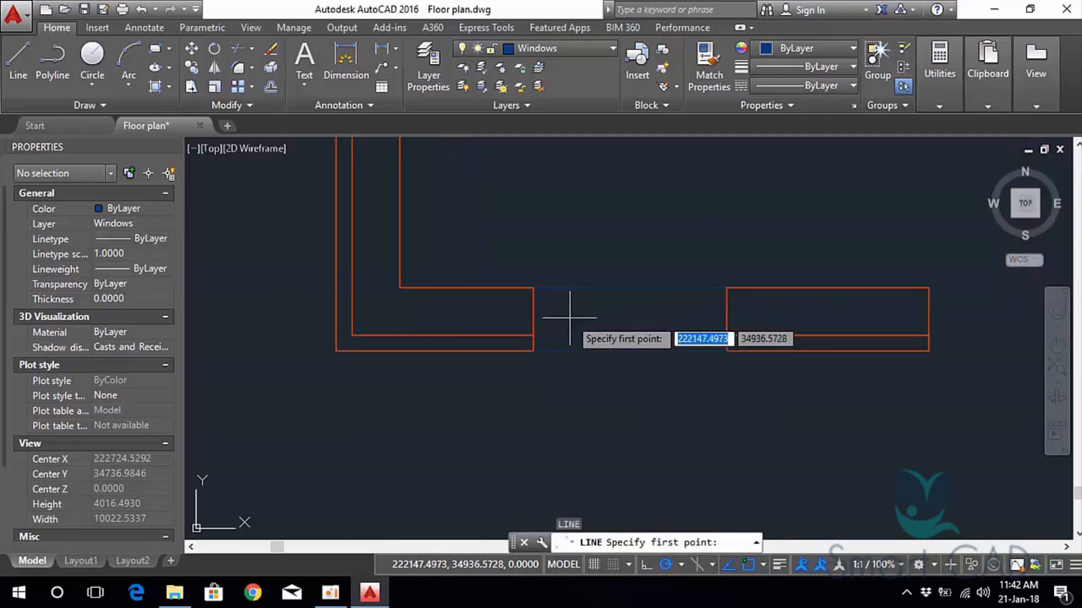
left_click(534, 310)
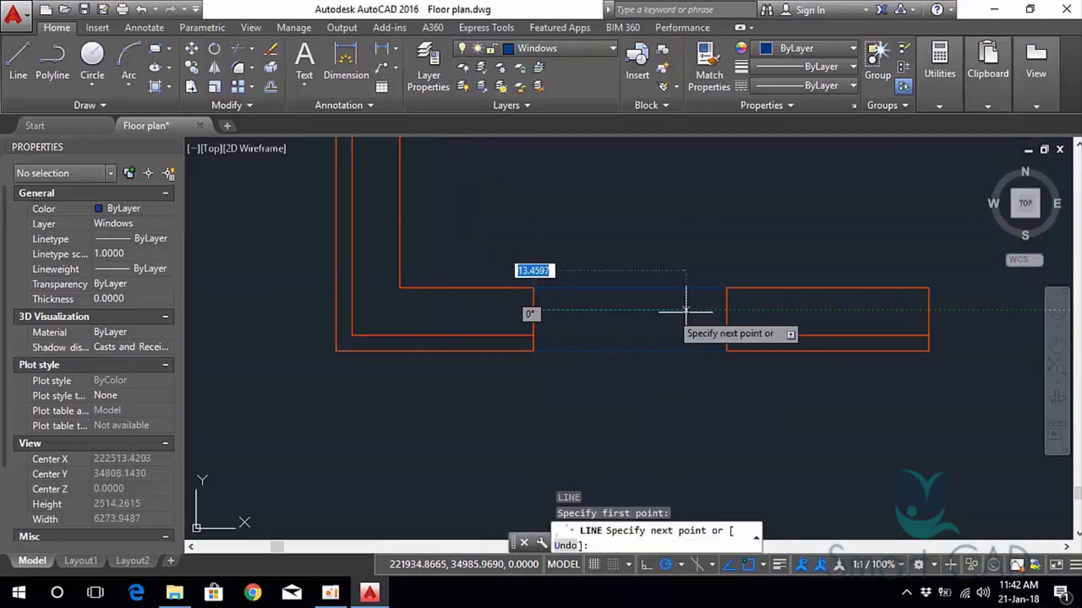
left_click(727, 309)
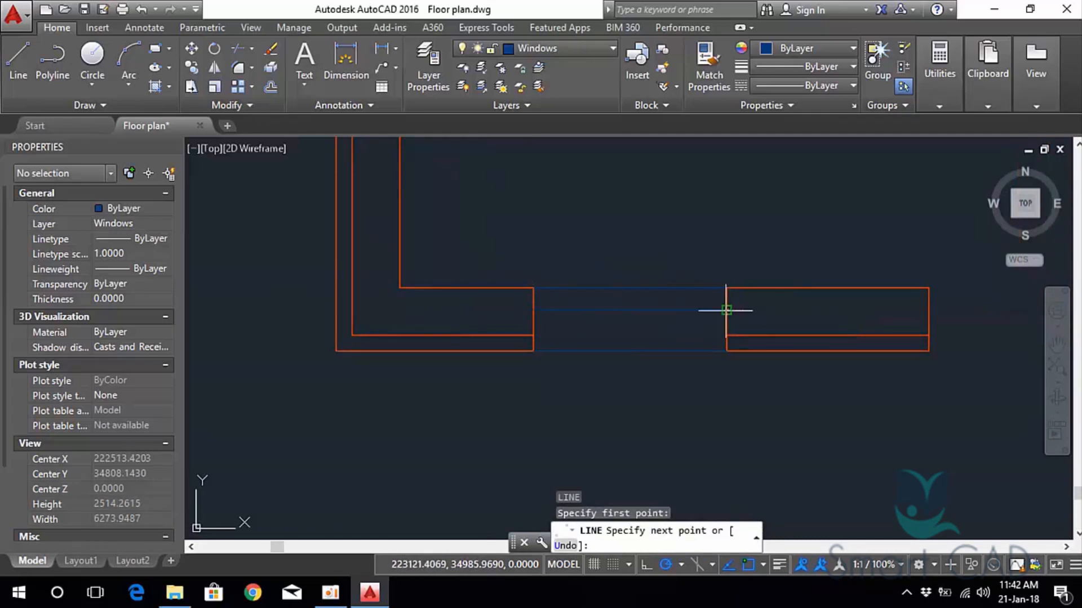
key("Return")
Copy the third horizontal window line about 74 straight down within the left opening.
left_click(647, 311)
left_click(640, 302)
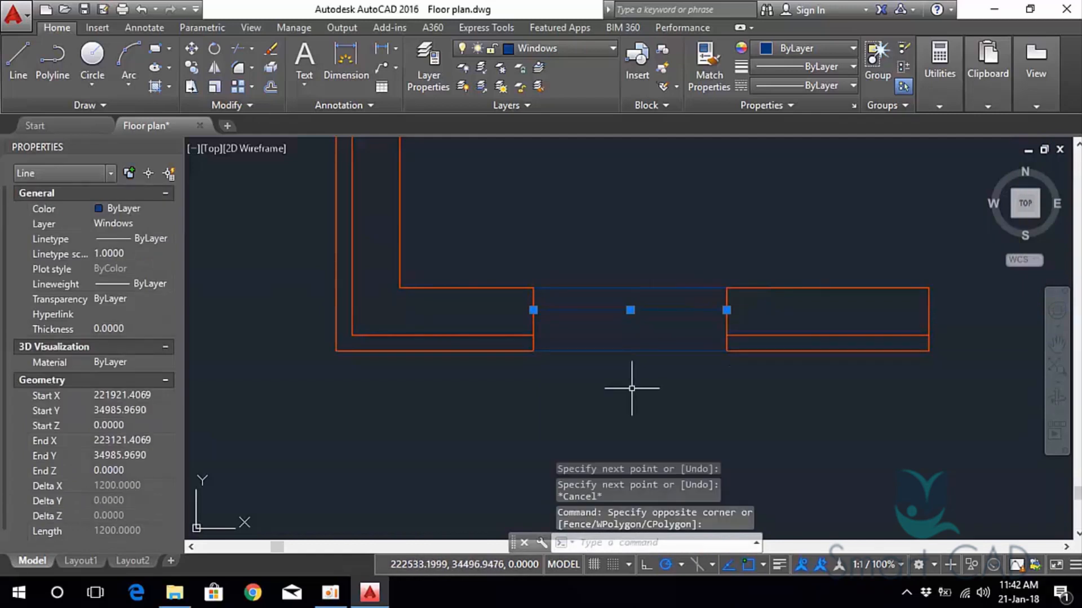
type("co")
key("Return")
middle_click_drag(654, 394, 625, 347)
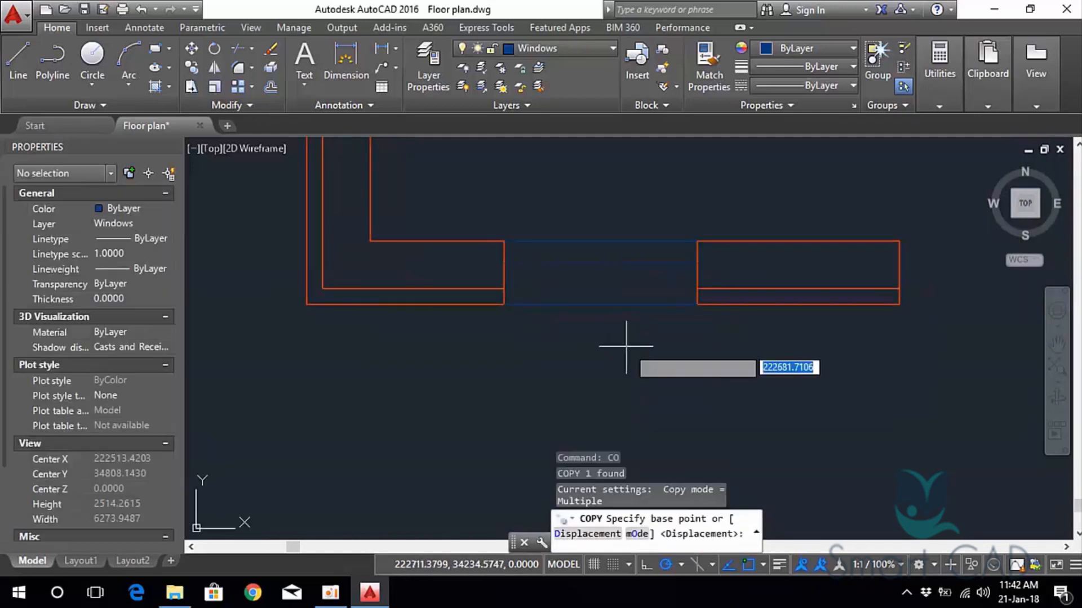
left_click(631, 349)
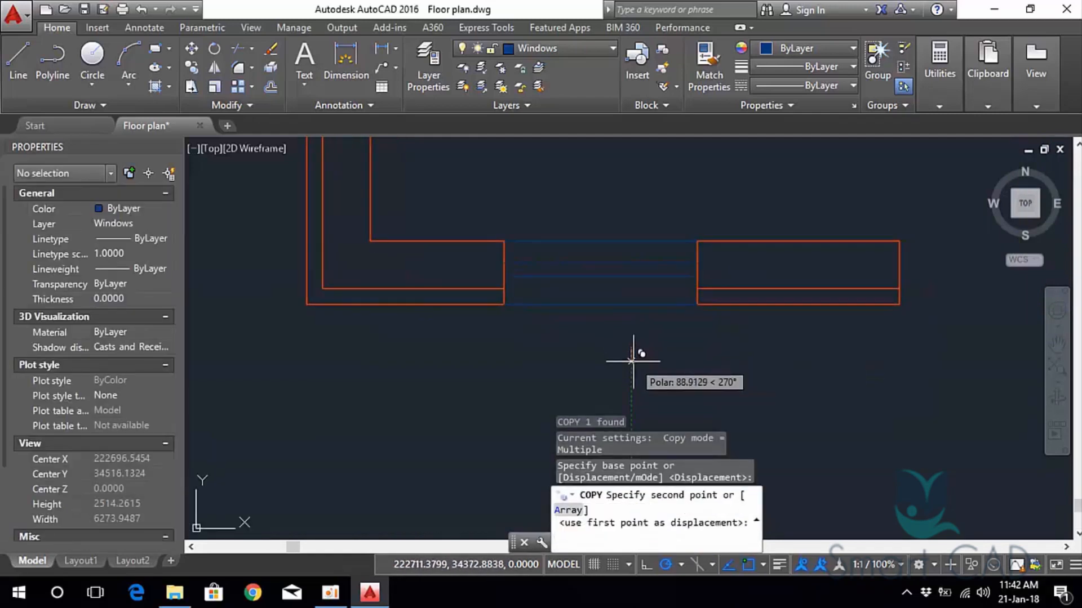
left_click(630, 357)
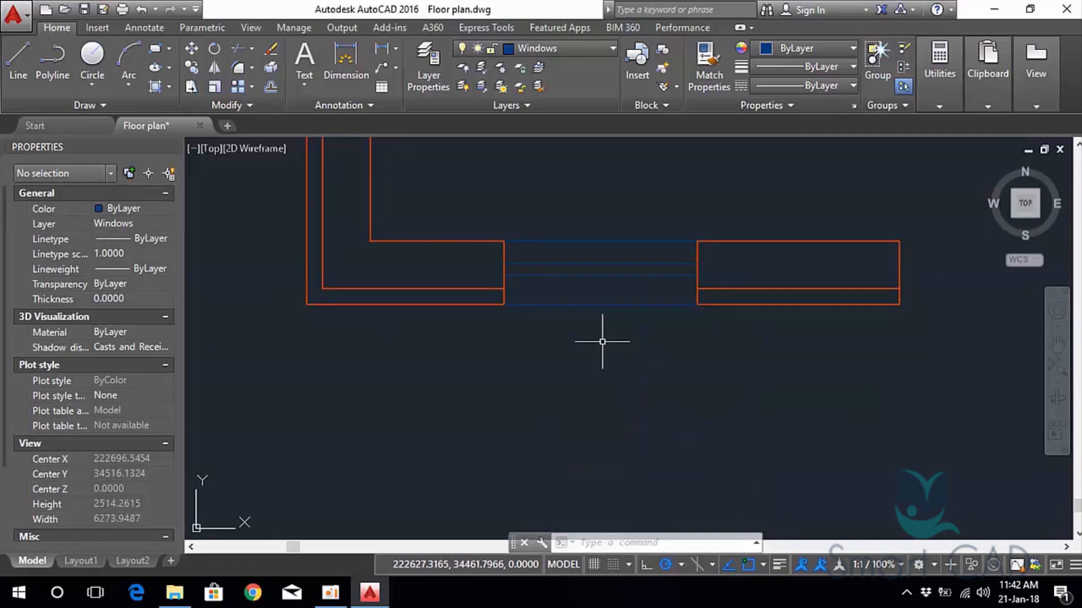
key("Escape")
Draw a short vertical line about 74 long joining the two middle window lines, near the opening's left end.
scroll(525, 287, "up", 2)
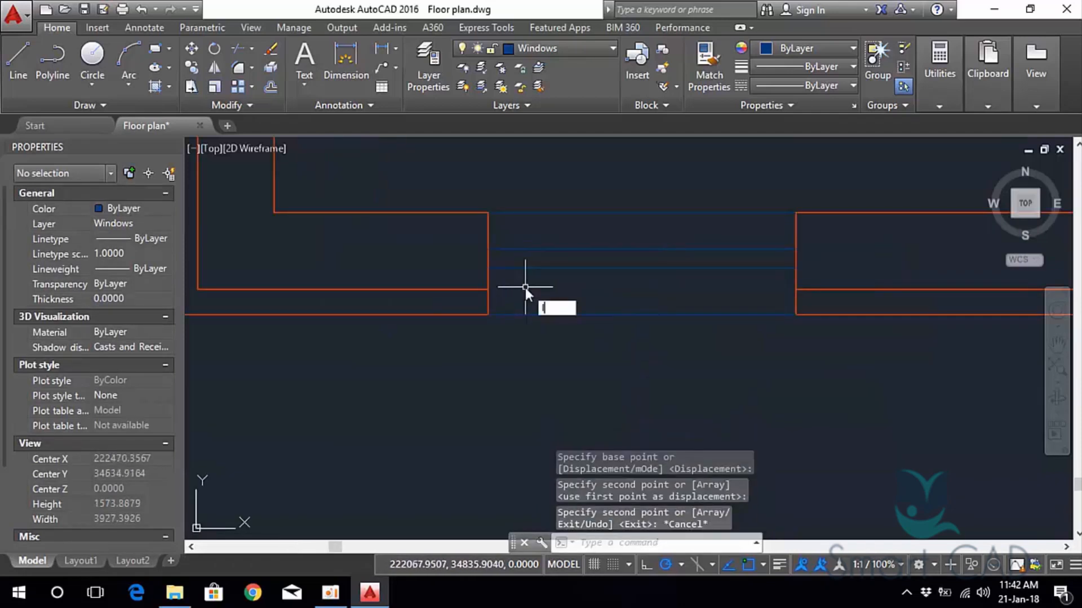
type("l")
key("Return")
scroll(502, 242, "up", 3)
left_click(505, 276)
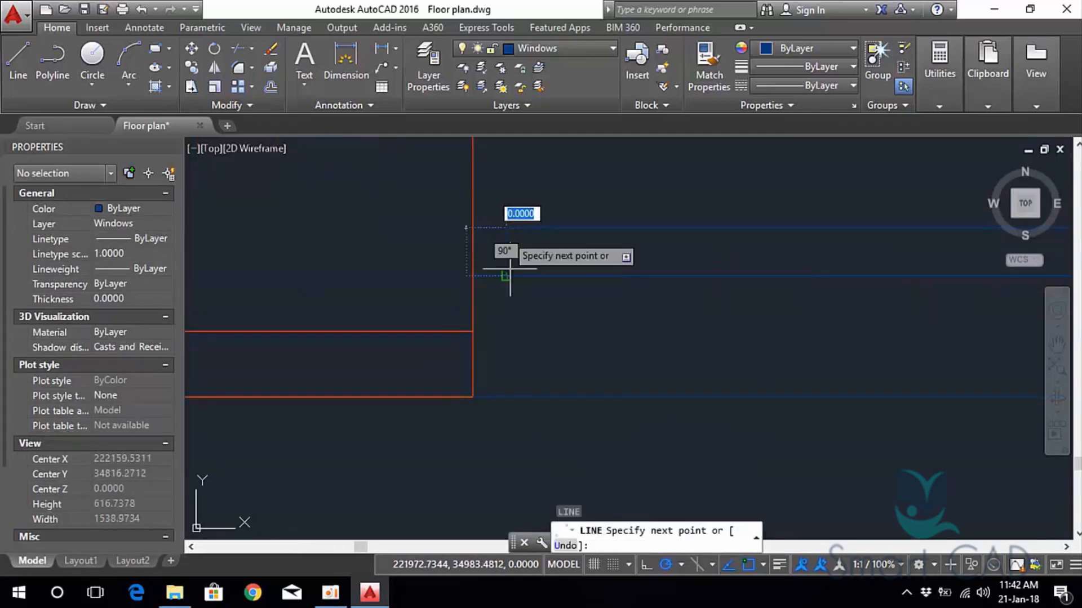
left_click(506, 276)
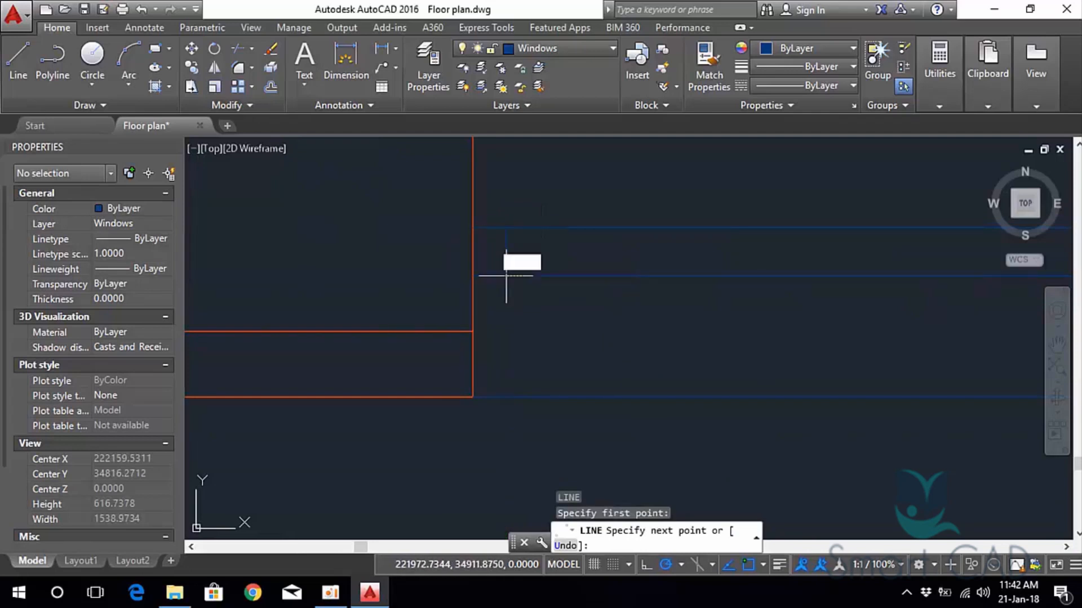
key("Escape")
Mirror the short vertical window line about the left opening's vertical centreline, keeping the source line.
scroll(639, 330, "down", 3)
middle_click_drag(639, 329, 467, 274)
key("Escape")
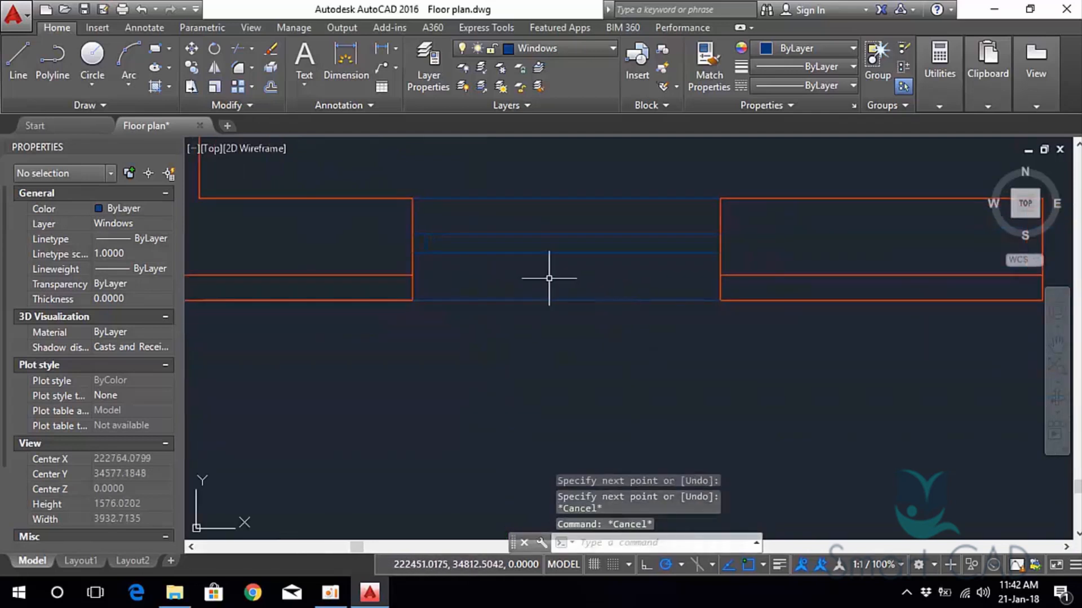
left_click(387, 216)
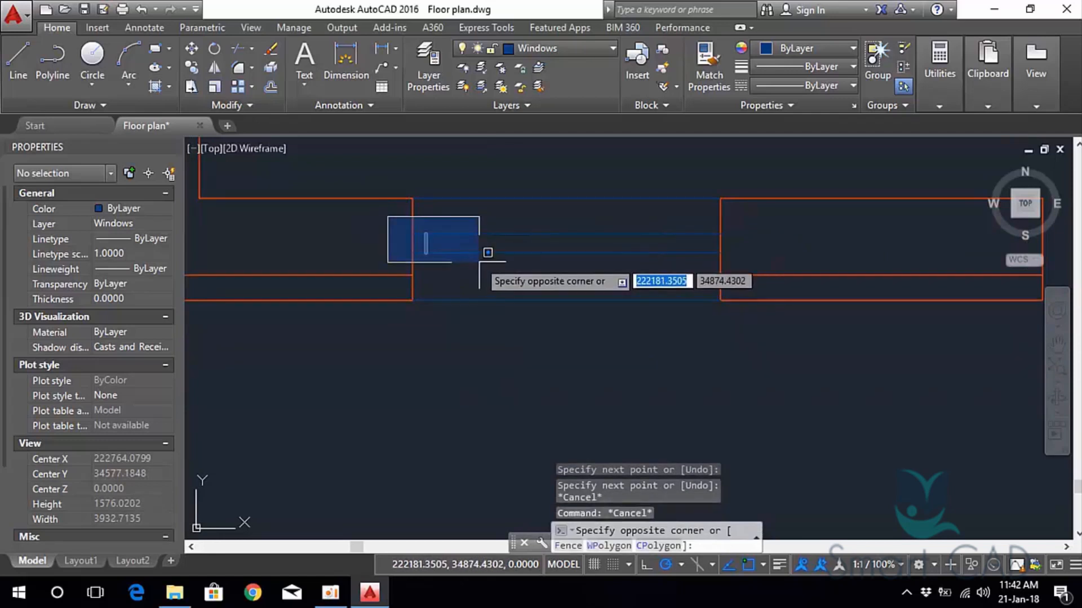
left_click(478, 260)
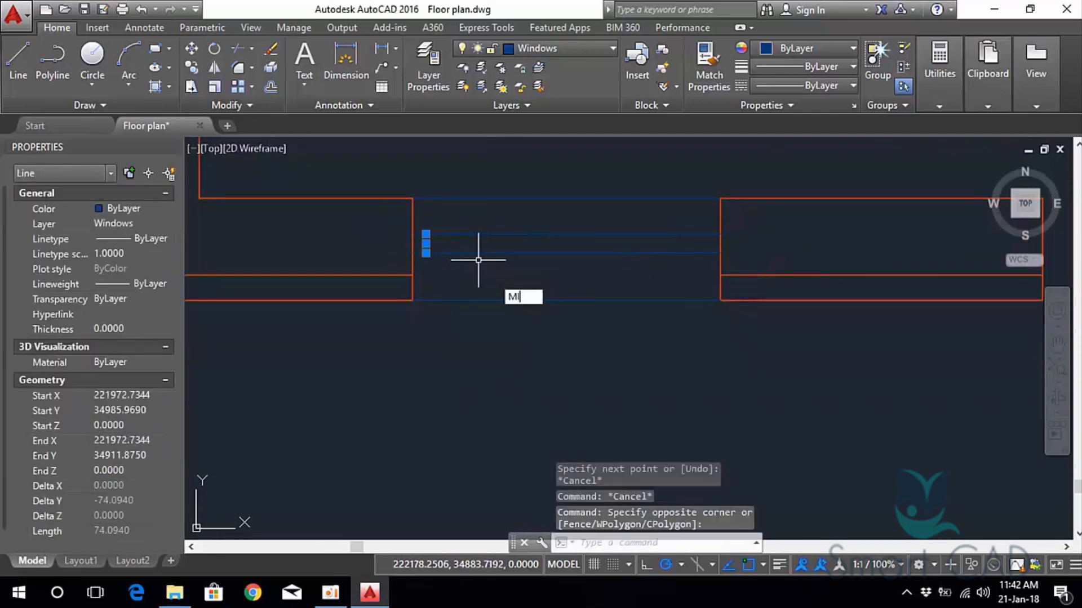
key("Return")
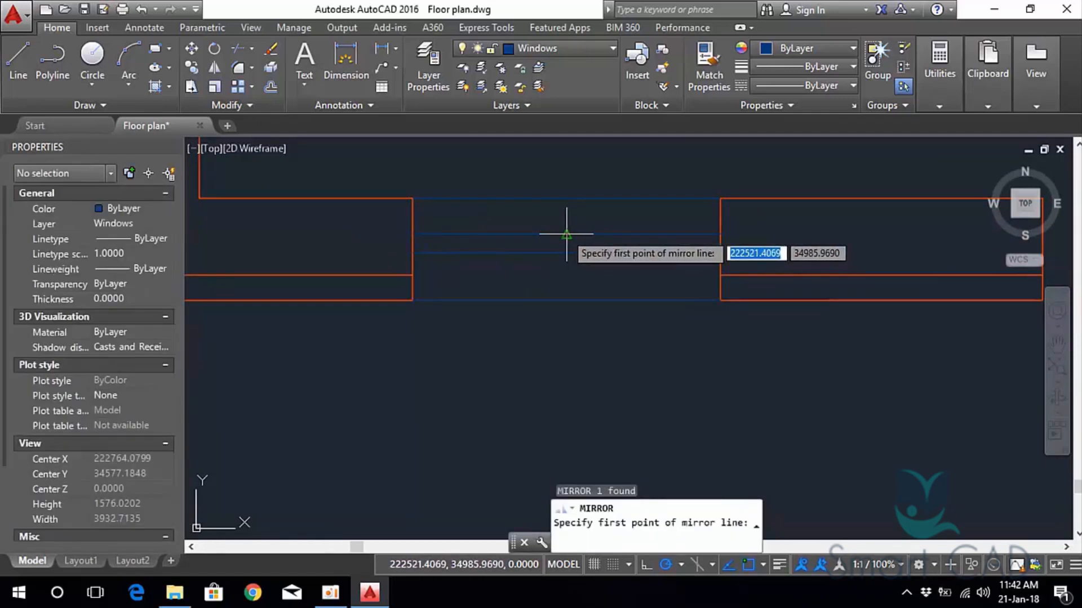
left_click(566, 234)
left_click(566, 213)
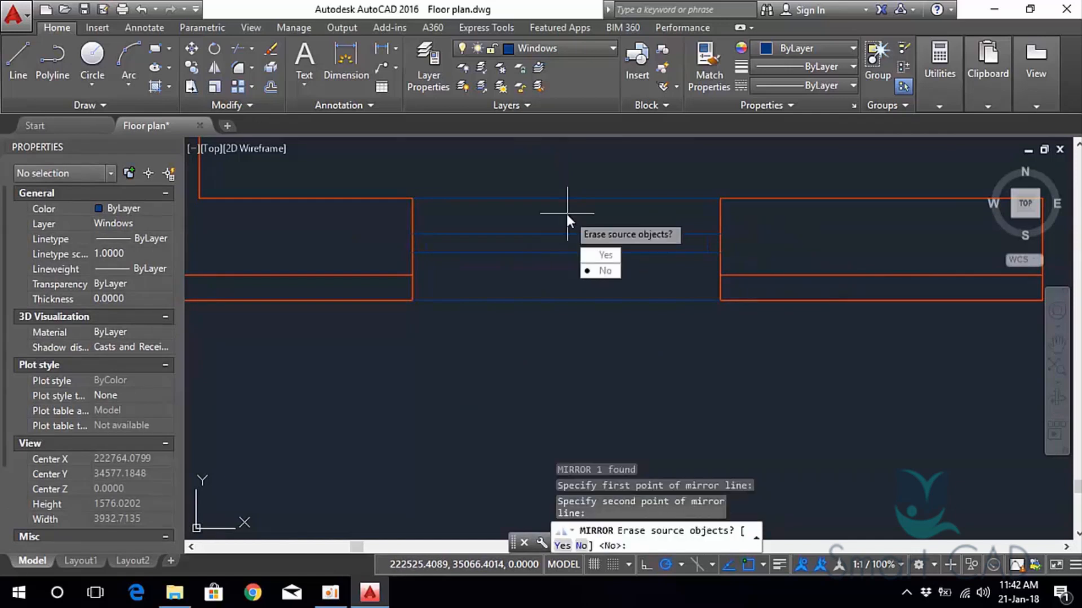
key("Return")
Copy the six lines of the finished window symbol from the left opening into the right opening of the lower outer wall.
scroll(580, 321, "down", 4)
mouse_move(523, 287)
middle_mouse_down()
mouse_move(589, 312)
mouse_move(570, 309)
middle_mouse_up()
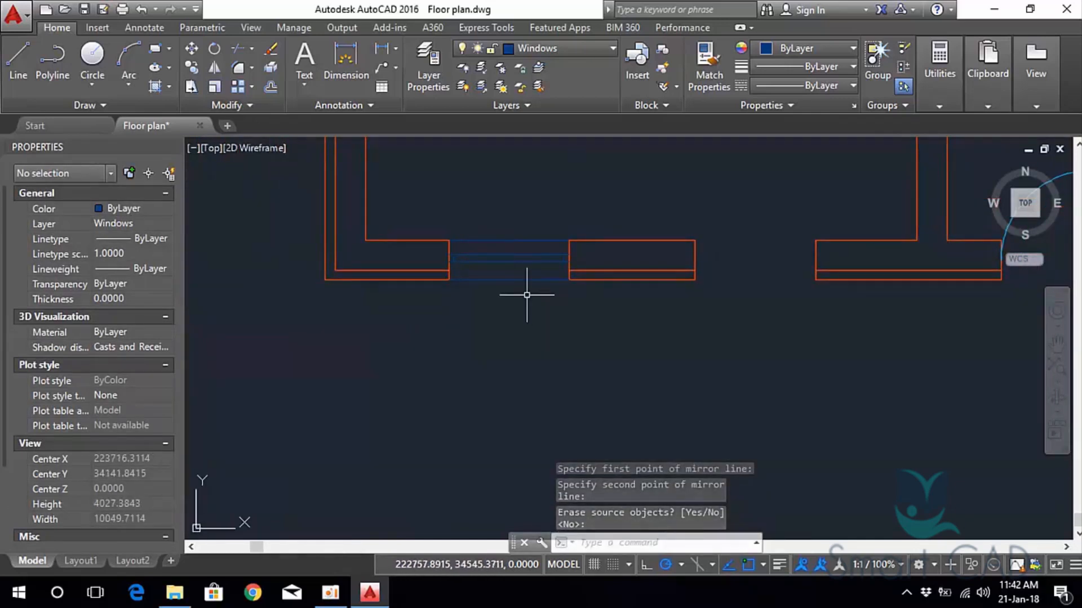
left_click(448, 210)
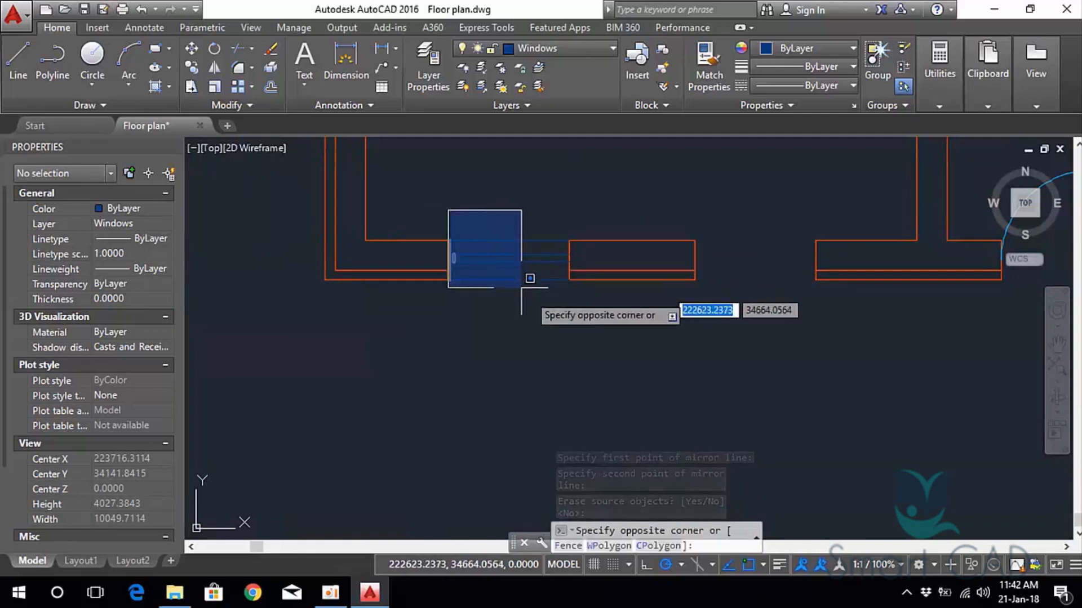
left_click(501, 232)
left_click(550, 323)
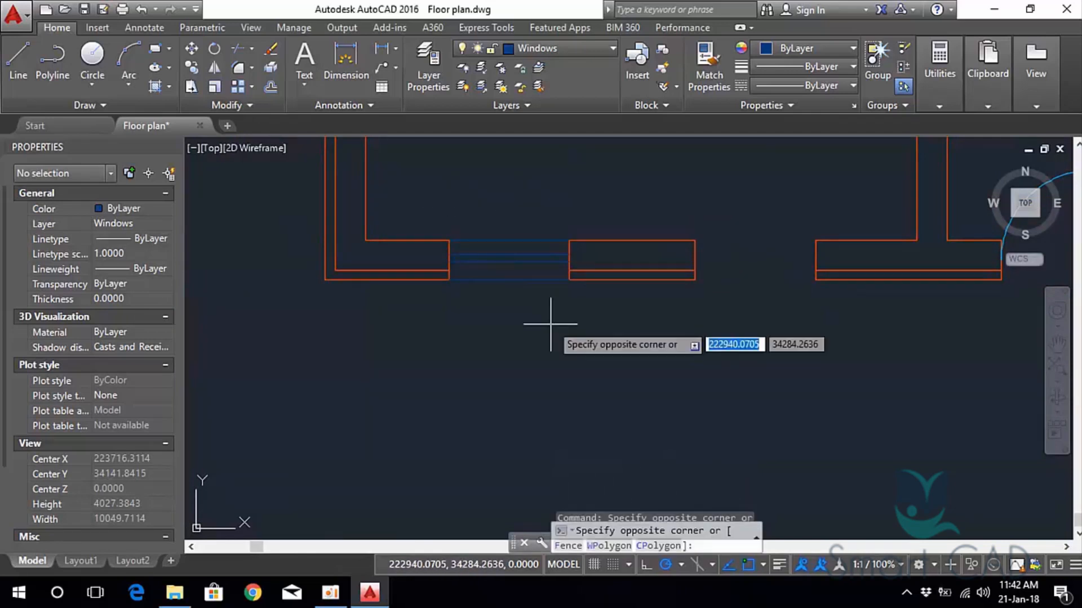
left_click(482, 203)
scroll(461, 243, "up", 3)
left_click(455, 338)
left_click(417, 251)
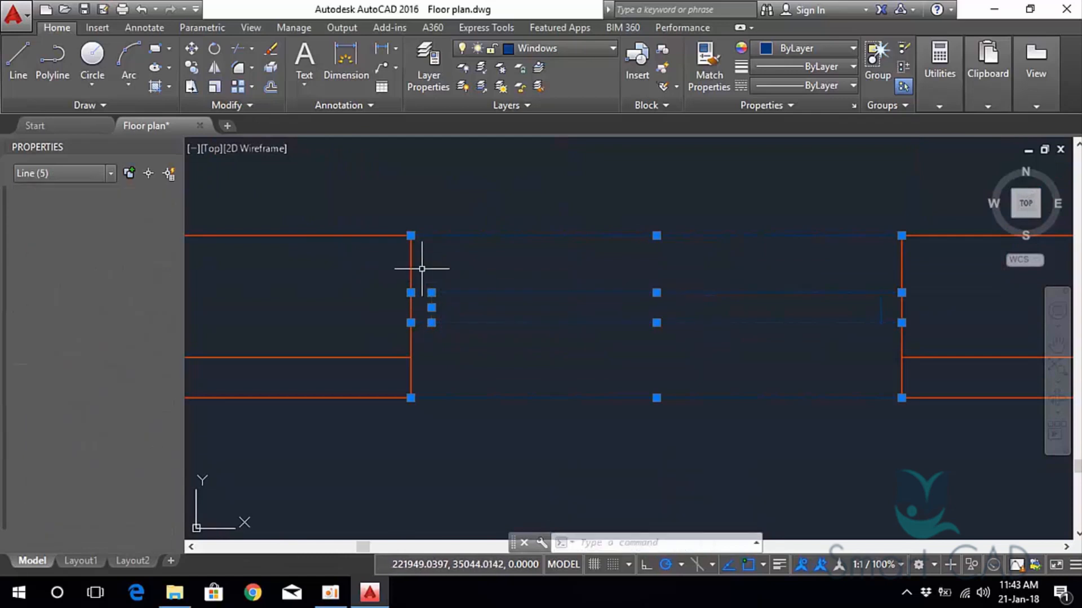
left_click(894, 331)
left_click(847, 286)
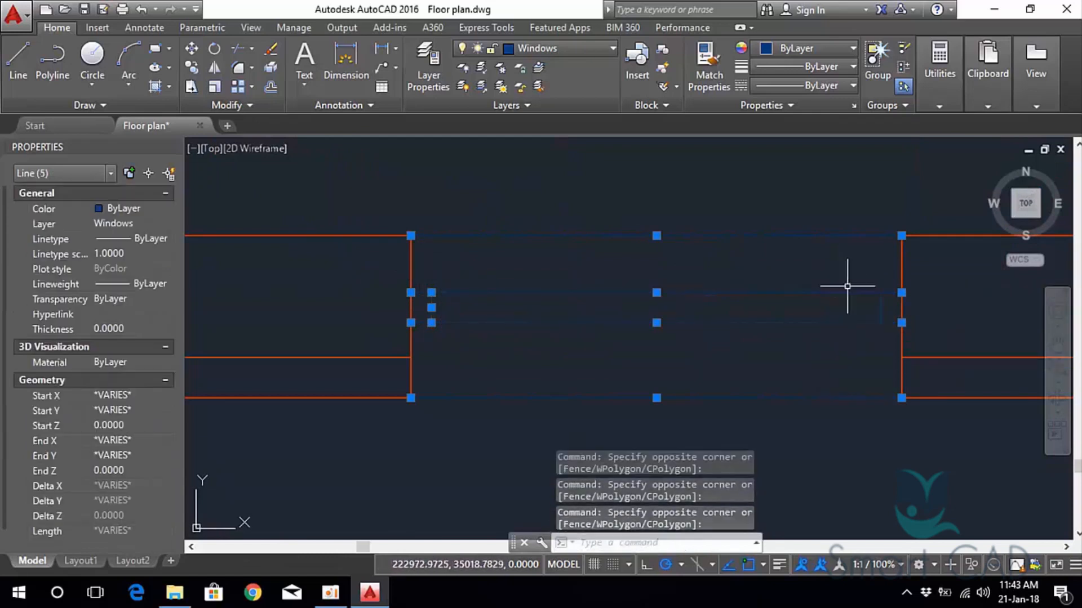
left_click(887, 344)
left_click(826, 266)
scroll(712, 285, "down", 8)
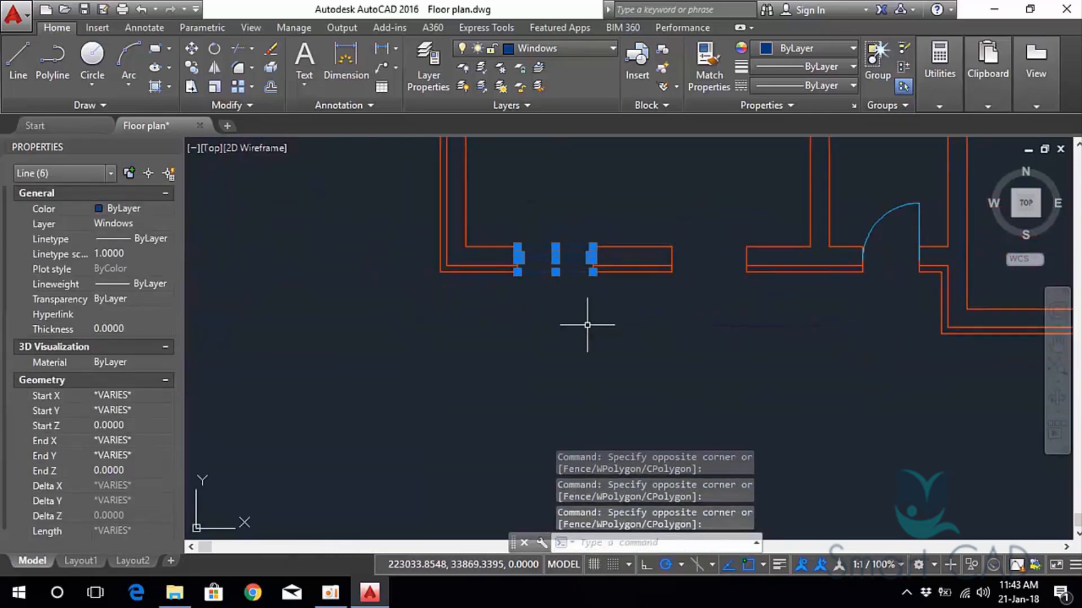
type("co")
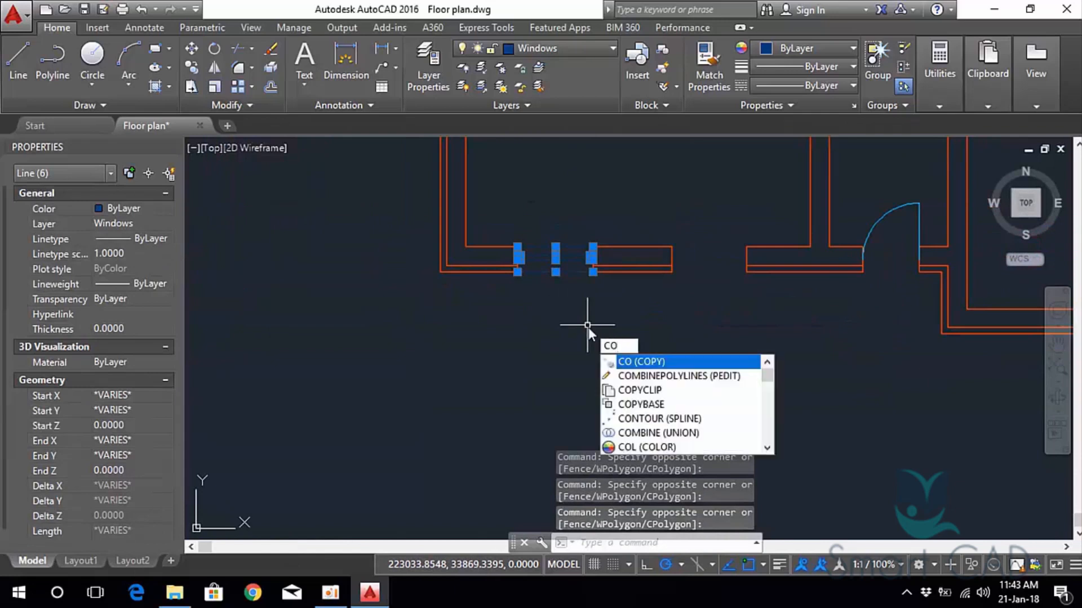
key("Return")
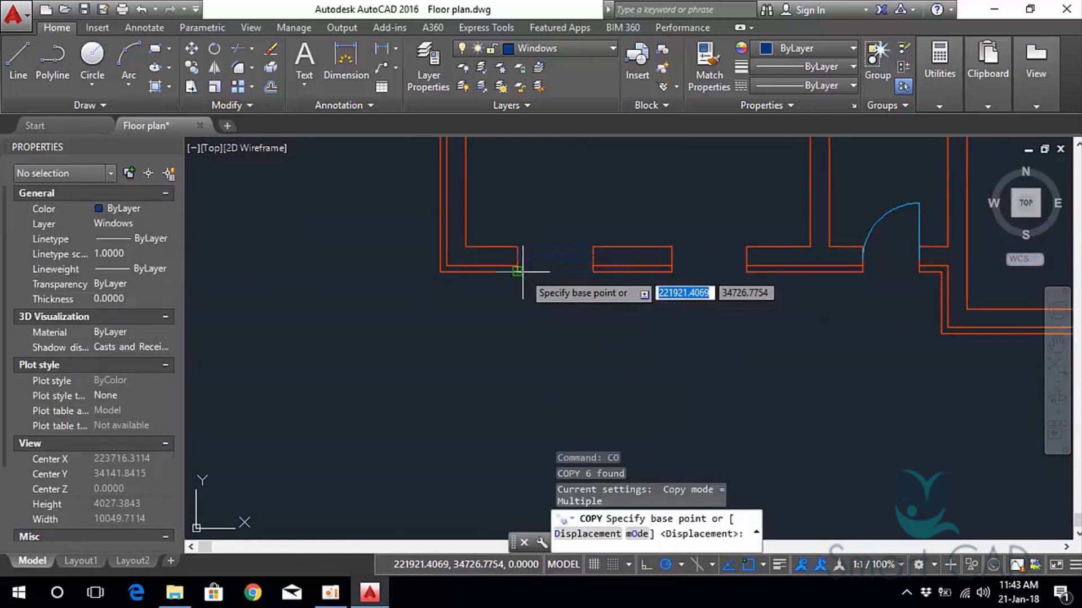
left_click(522, 272)
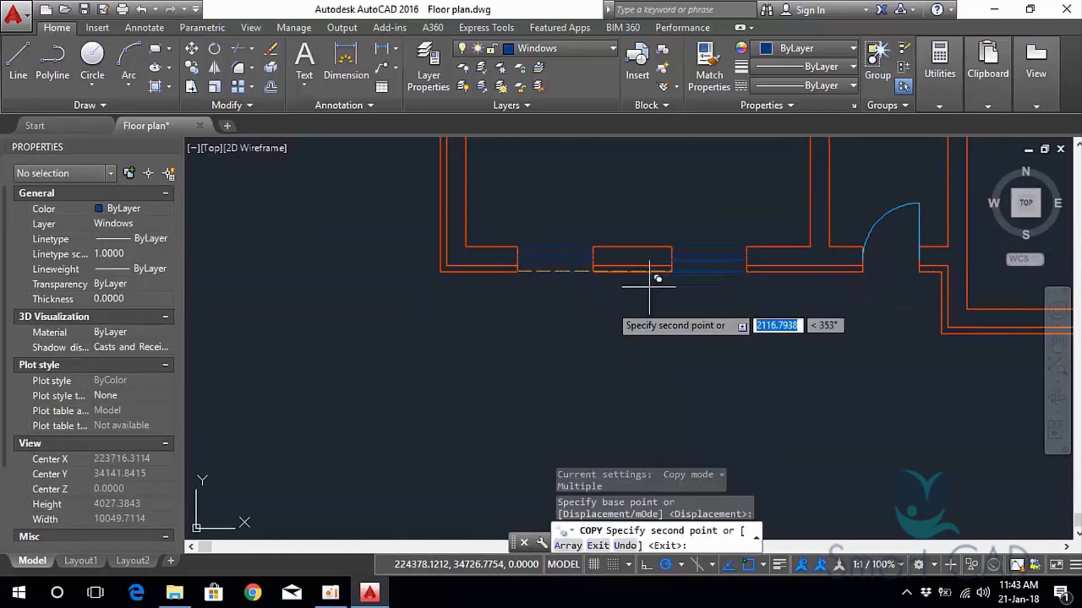
scroll(487, 285, "down", 4)
key("Escape")
middle_click_drag(495, 200, 482, 324)
scroll(498, 269, "down", 2)
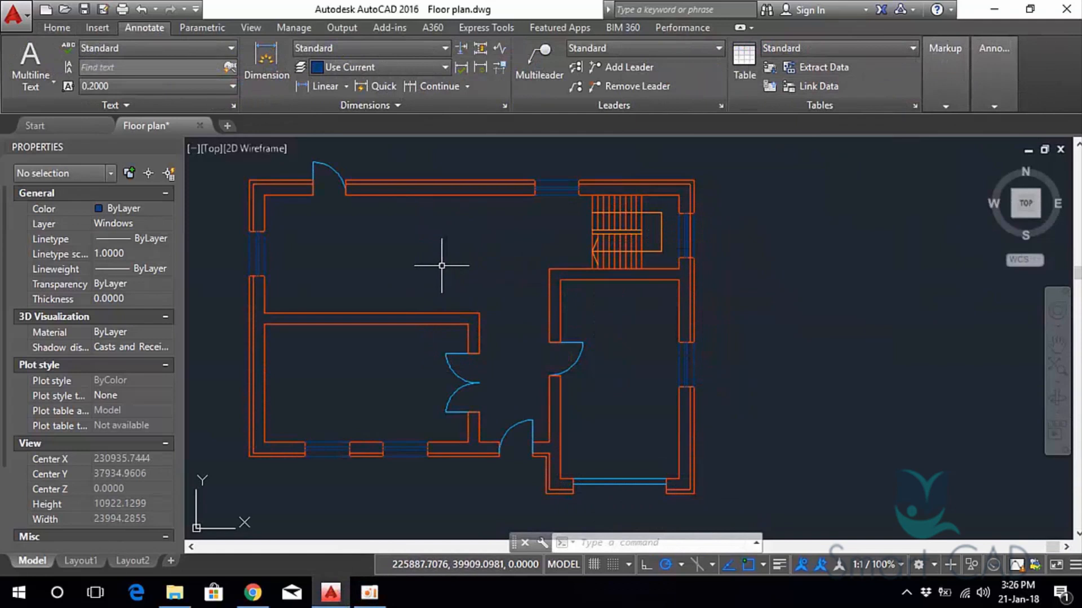
Turn on the Grid line layer.
mouse_move(419, 272)
middle_mouse_down()
mouse_move(554, 241)
mouse_move(578, 250)
mouse_move(521, 265)
middle_mouse_up()
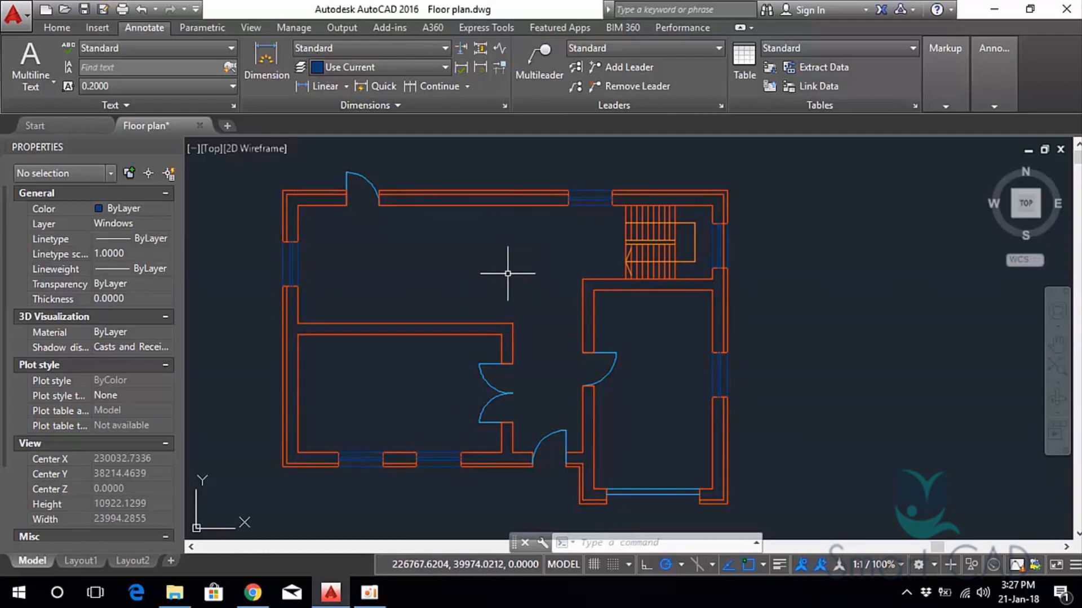
middle_click_drag(508, 269, 555, 241)
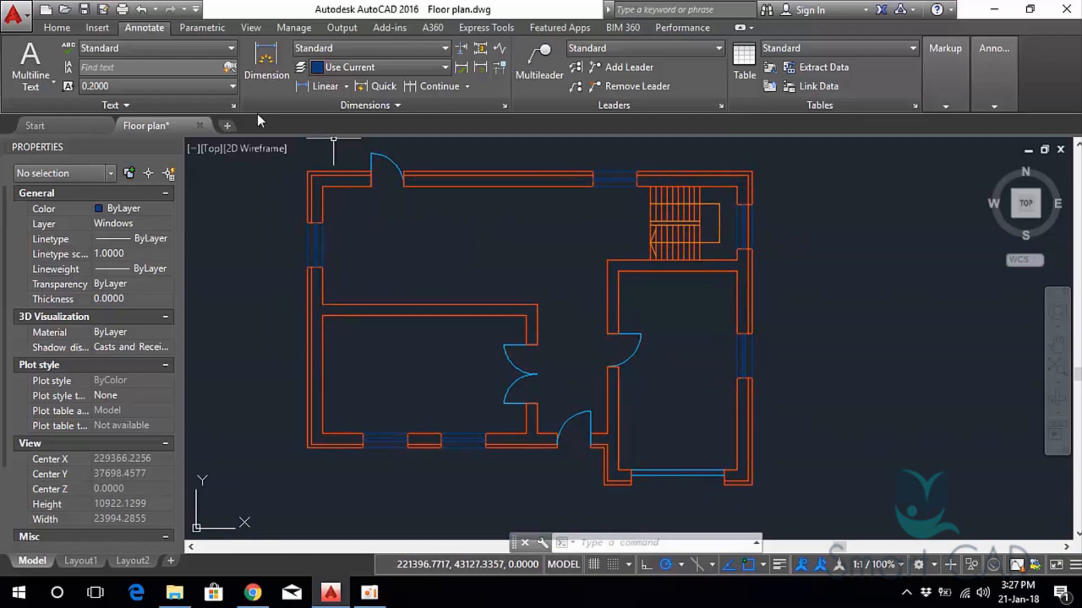
left_click(57, 27)
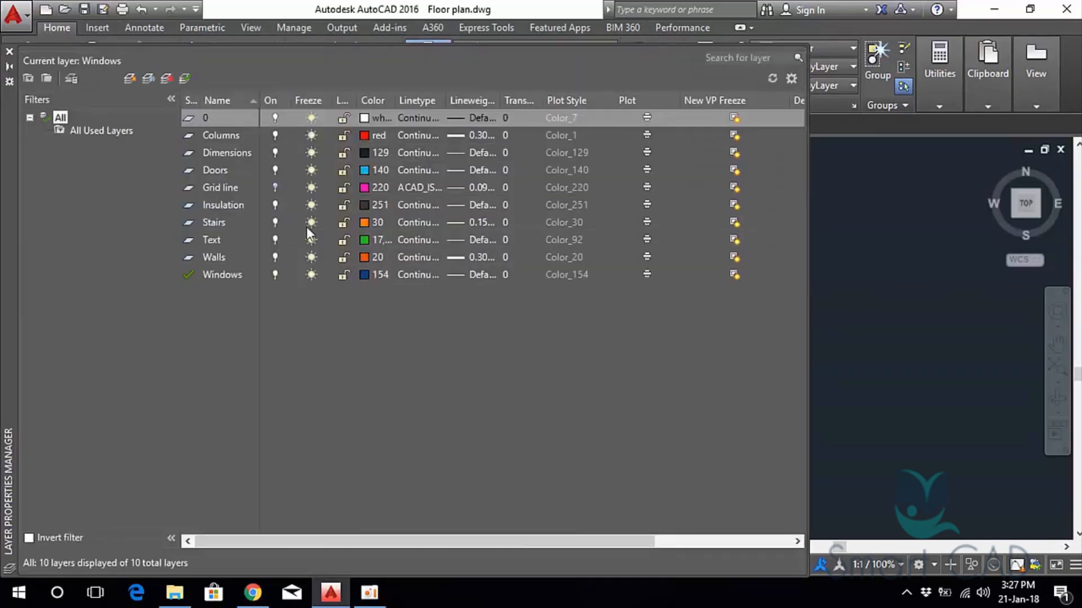
left_click(276, 187)
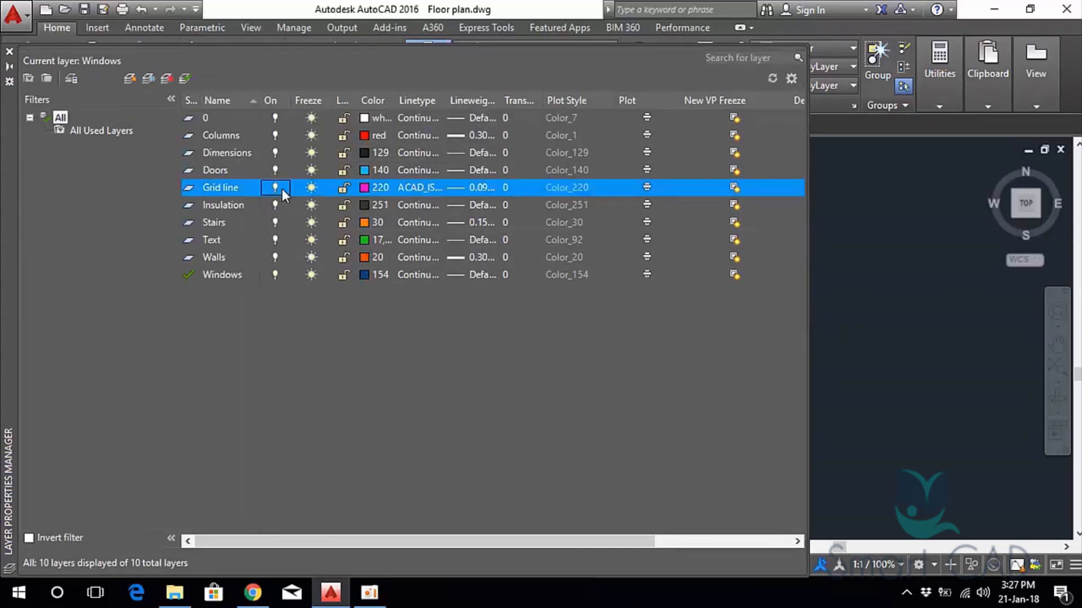
left_click(10, 52)
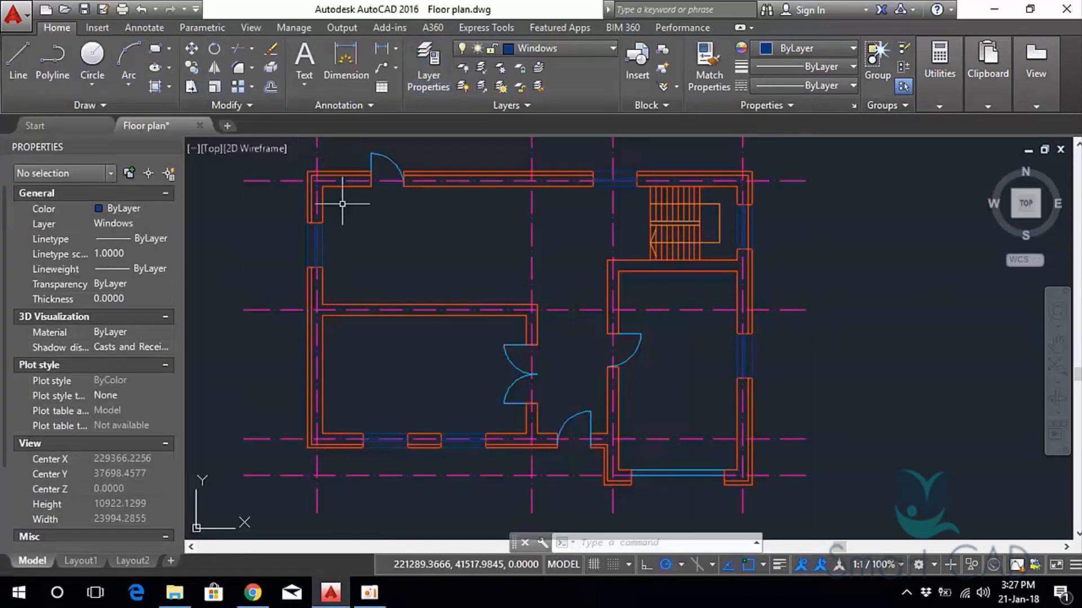
Offset the vertical grid line through the double-door wall by 1000 toward the staircase.
scroll(459, 257, "up", 3)
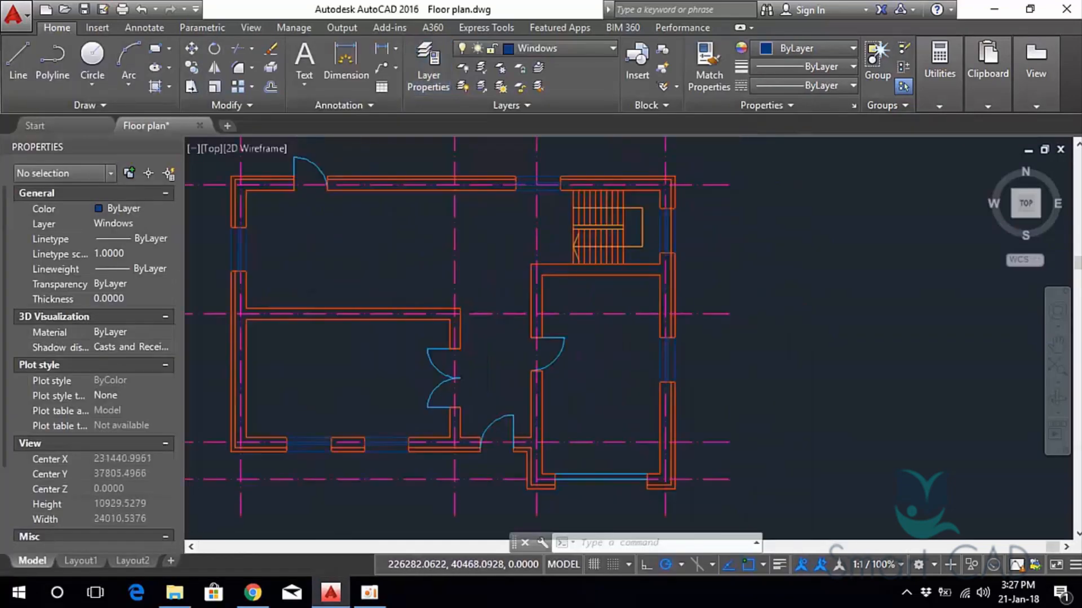
scroll(364, 222, "down", 6)
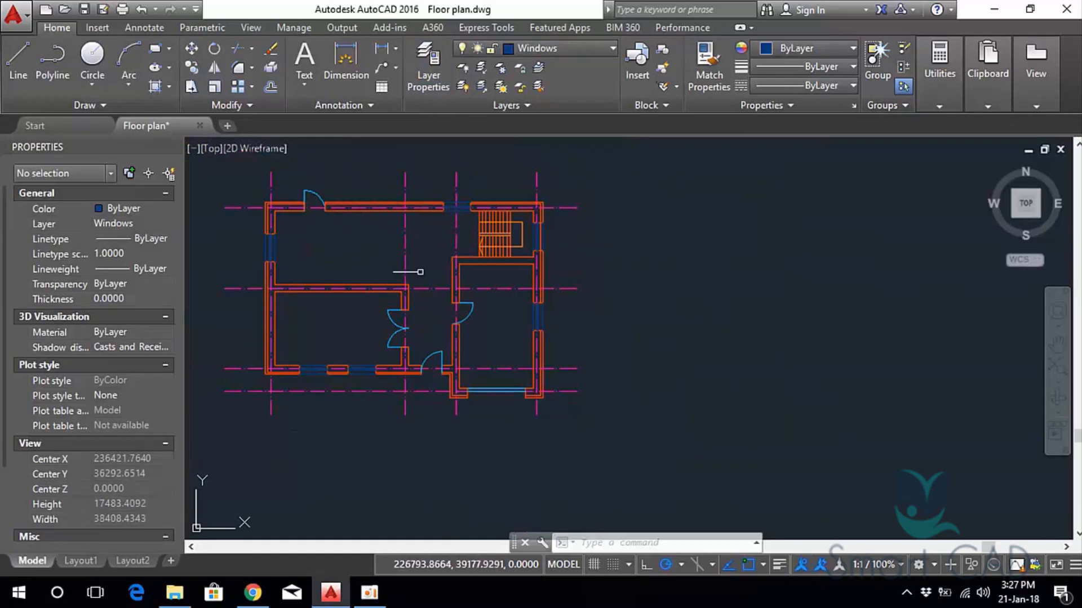
scroll(420, 272, "up", 5)
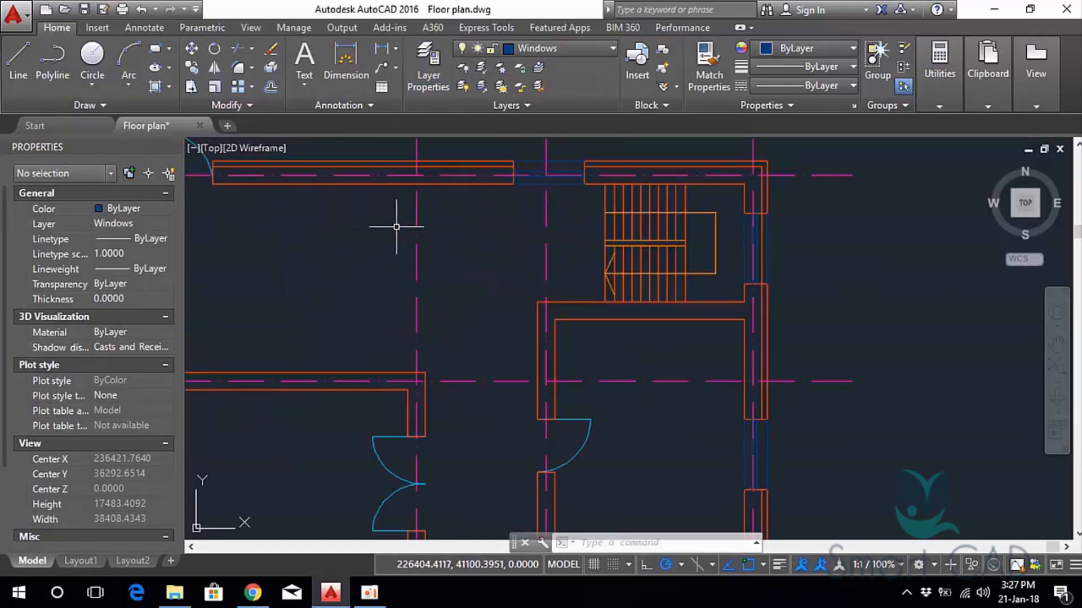
left_click(412, 255)
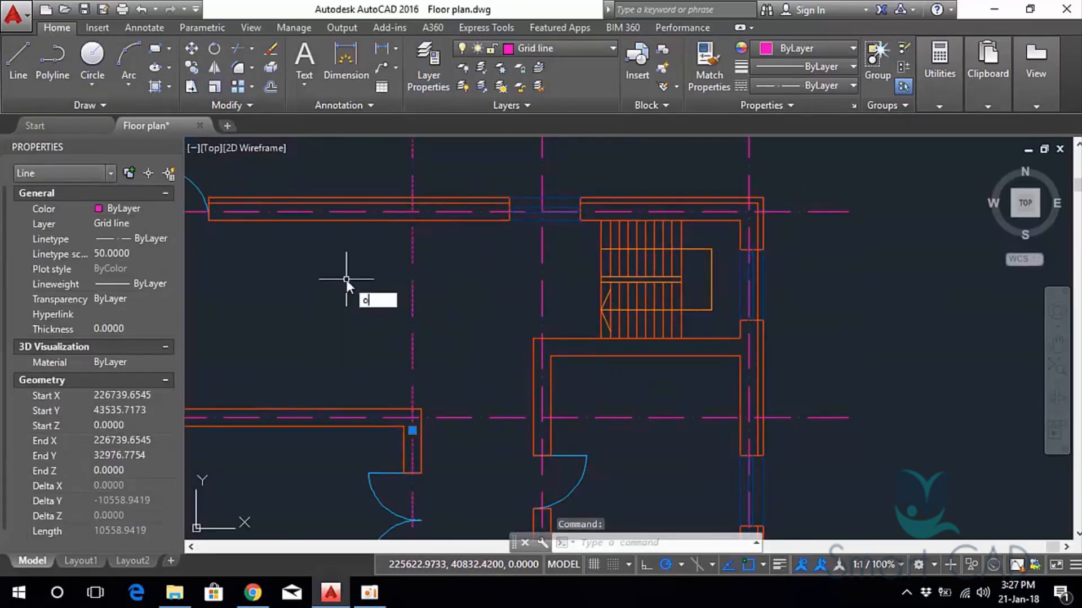
type("o")
key("Return")
type("1000")
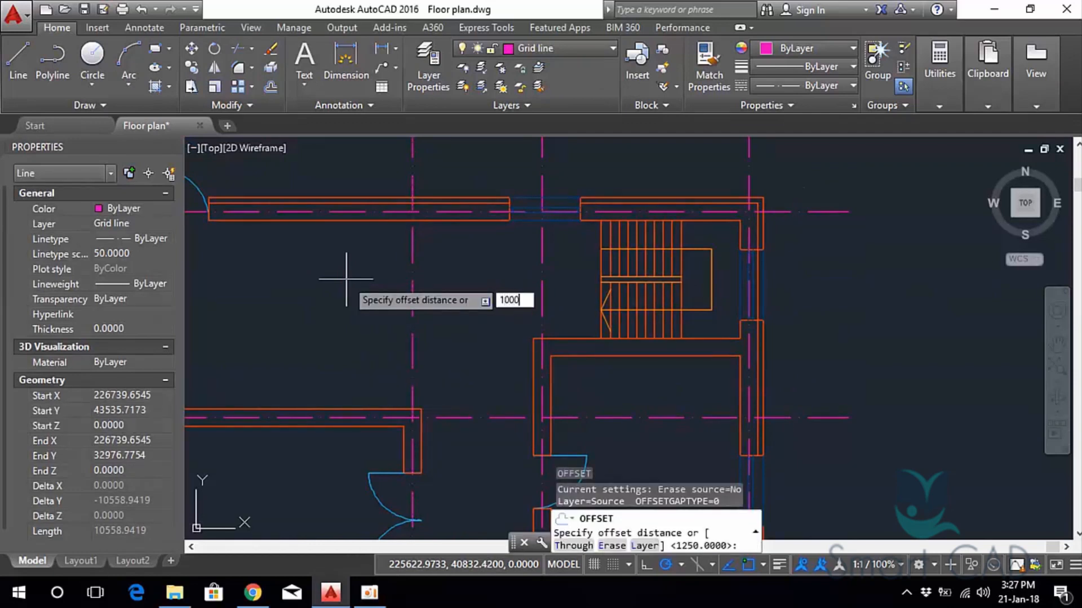
key("Return")
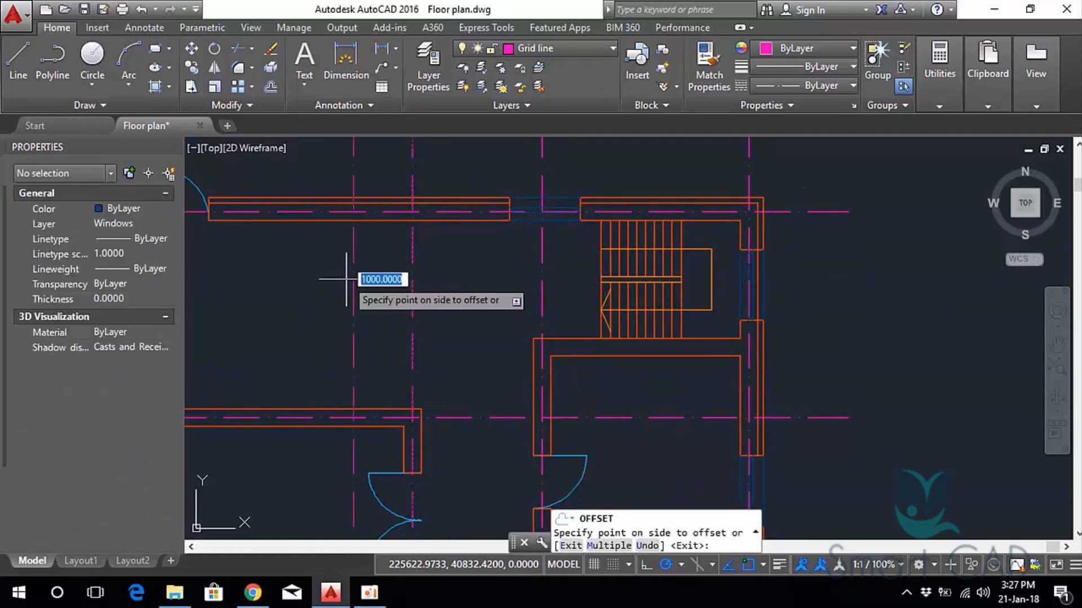
left_click(433, 264)
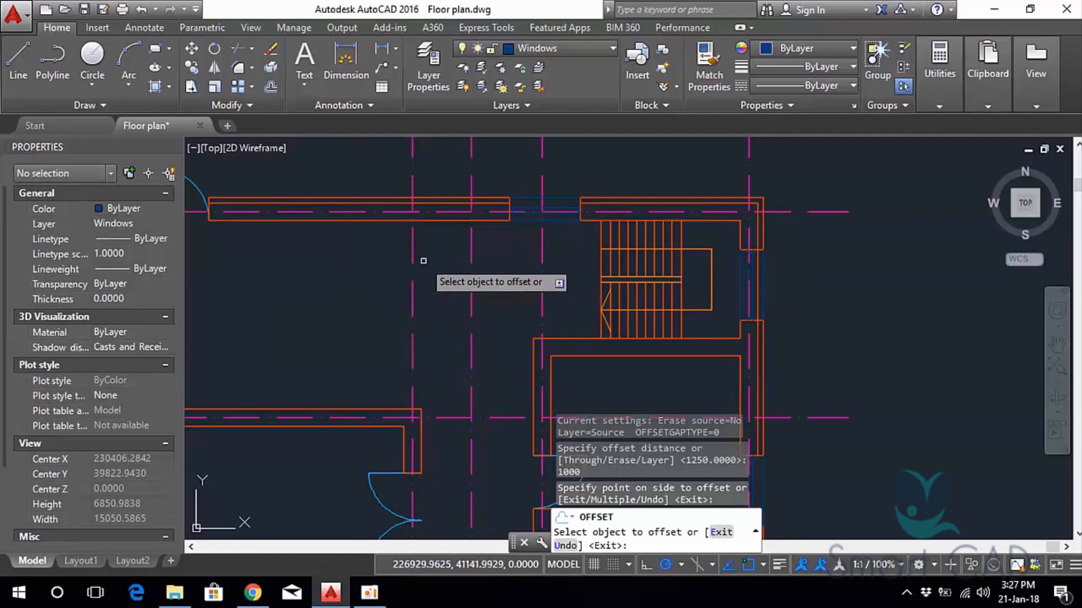
key("Escape")
Offset the same vertical grid line by 1500 to its other side, away from the staircase.
left_click(410, 250)
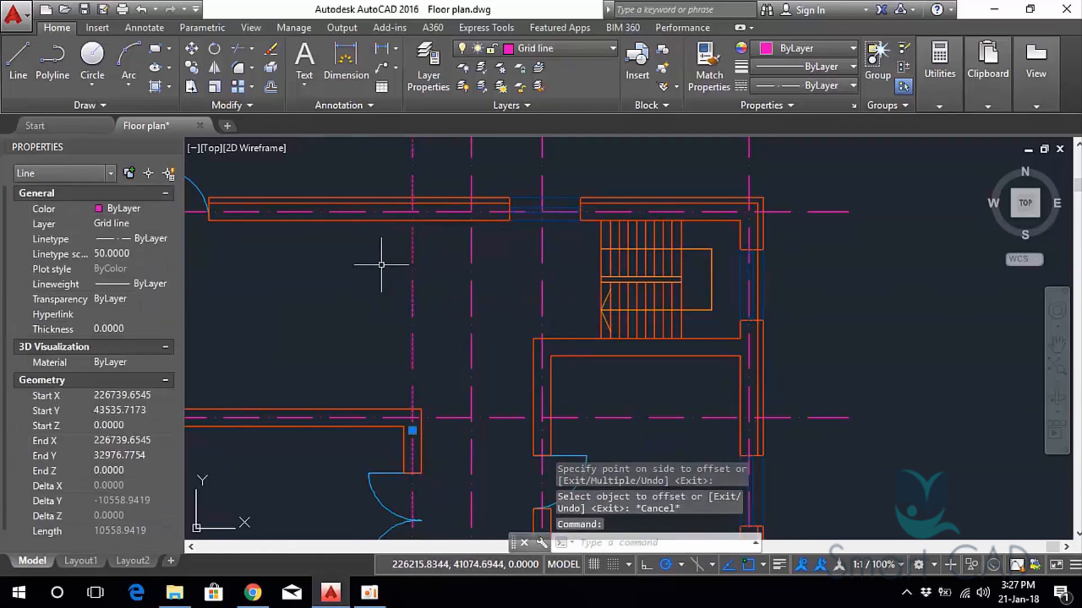
type("o")
key("Return")
type("1")
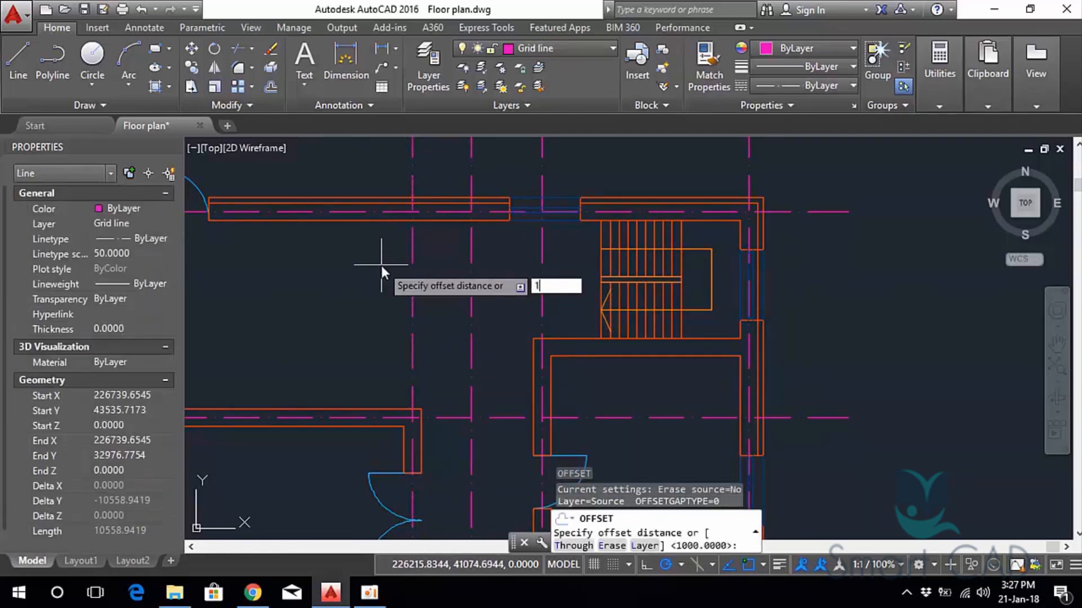
type("500")
key("Return")
left_click(380, 271)
middle_click_drag(377, 299, 447, 271)
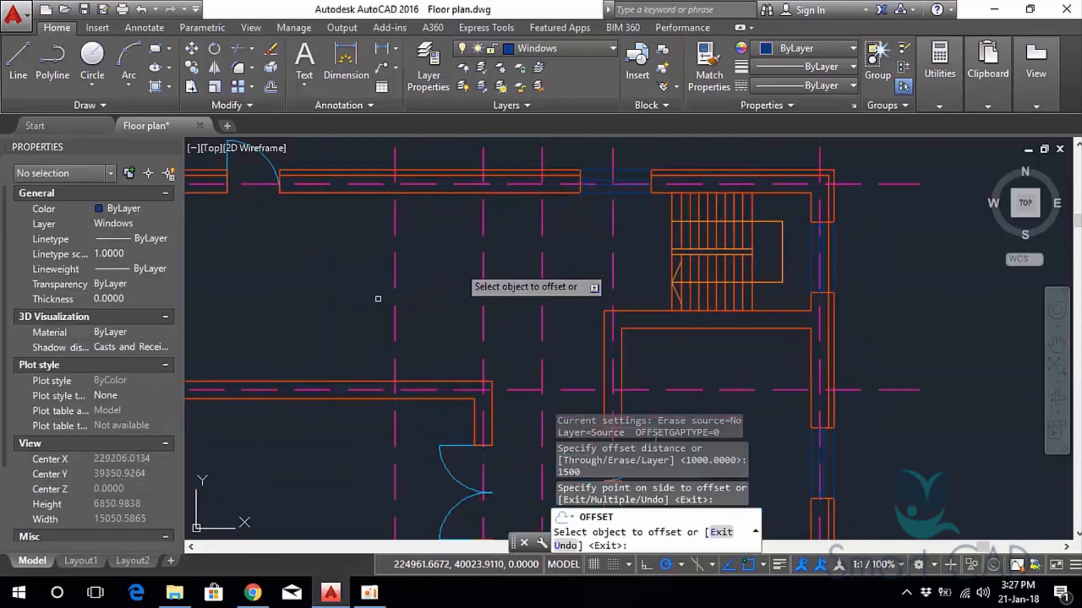
key("Escape")
Offset the inner face line of the upper outer wall, between the door and the window, 2000 down into the room.
left_click(464, 193)
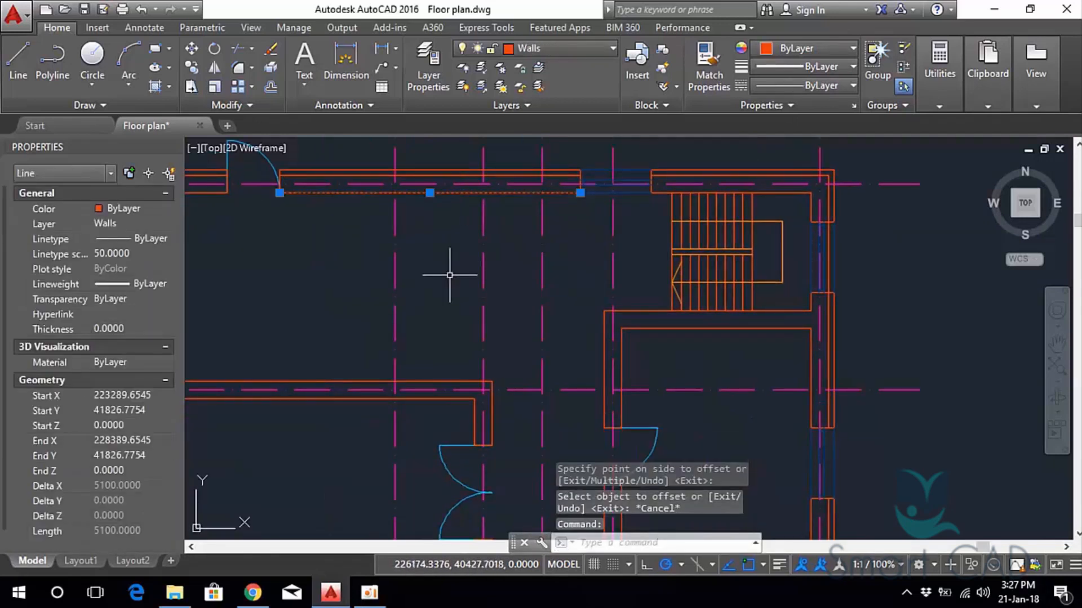
type("o")
key("Return")
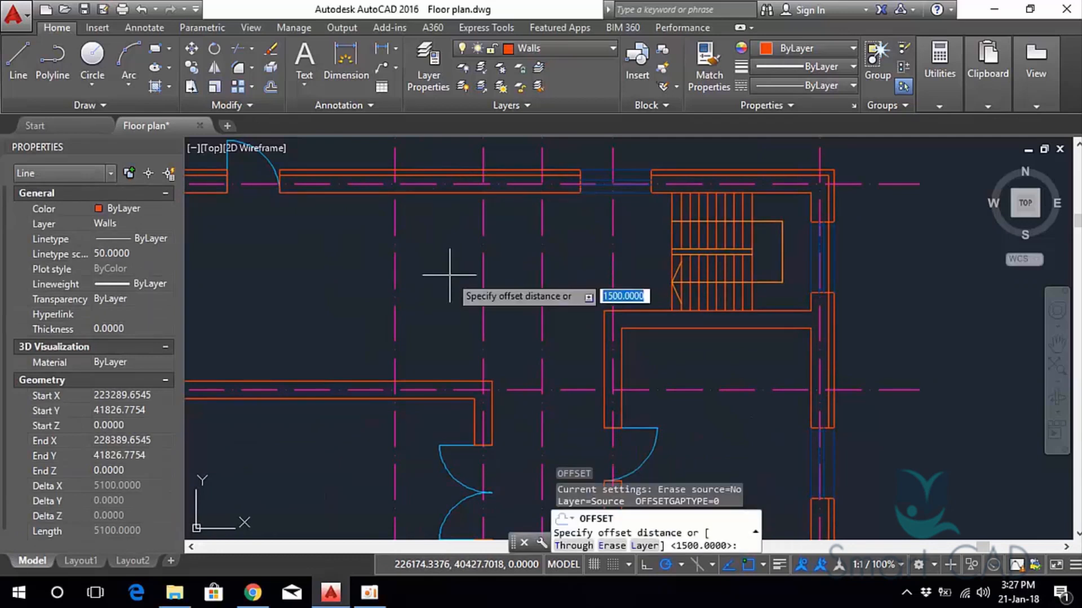
type("2000")
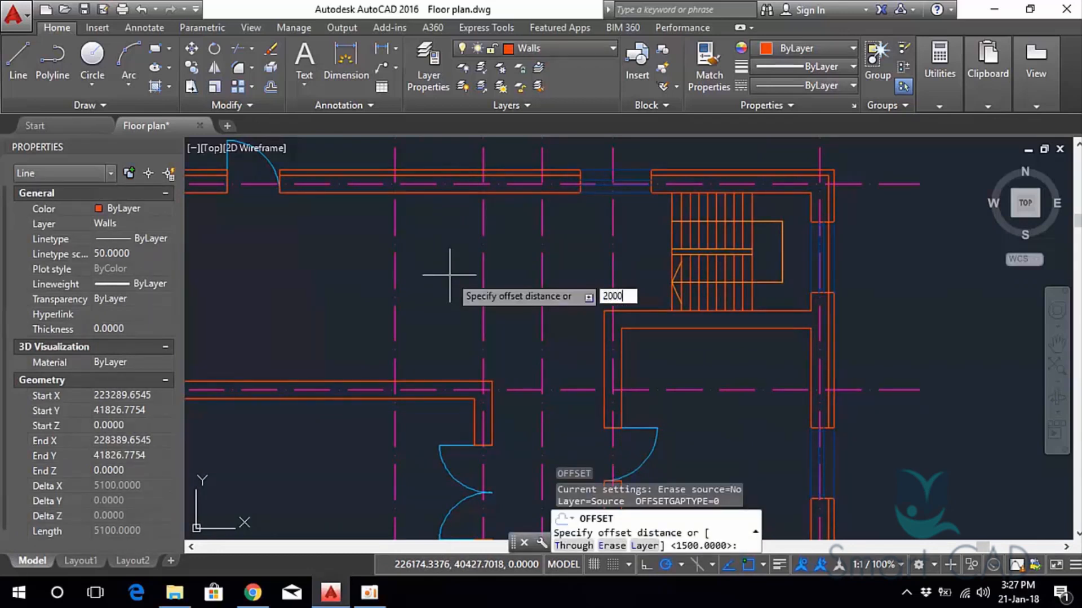
key("Return")
left_click(449, 274)
key("Escape")
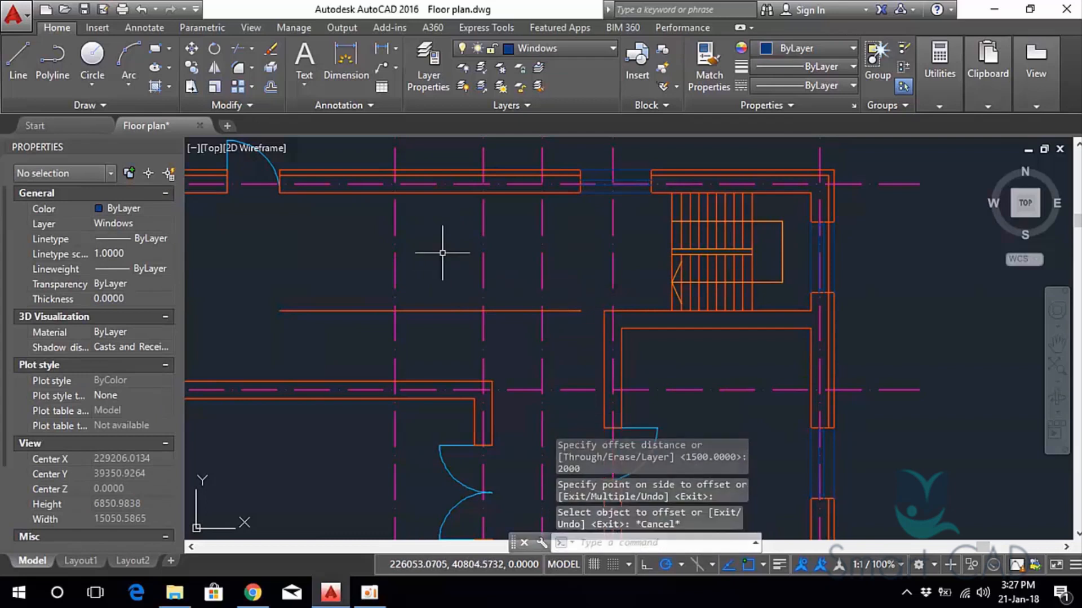
middle_click_drag(444, 254, 488, 251)
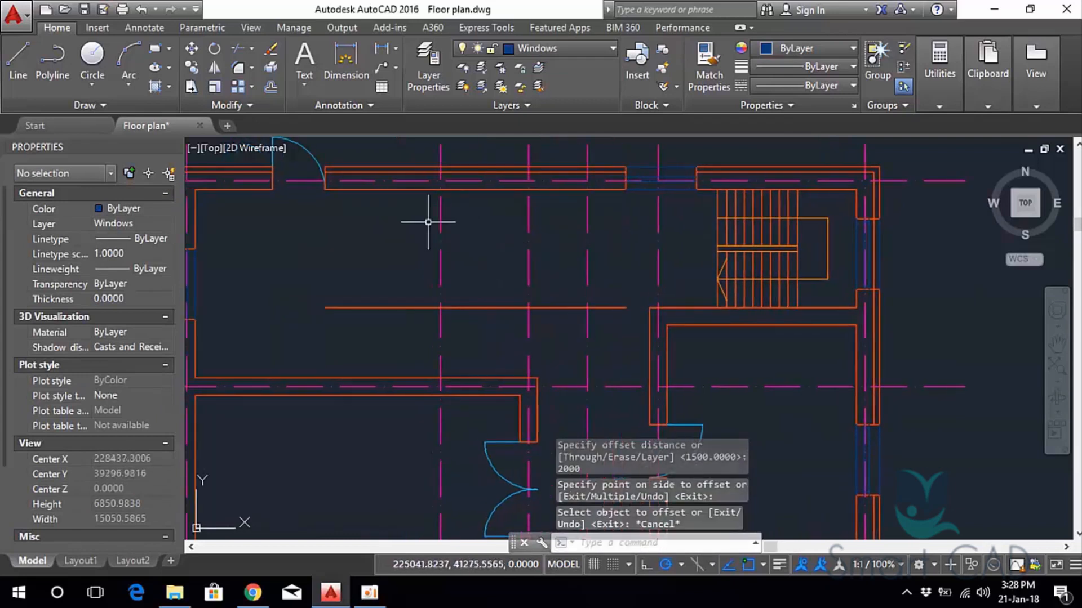
Match the properties of the horizontal offset wall line onto the two vertical offset grid lines in the upper room.
left_click(708, 64)
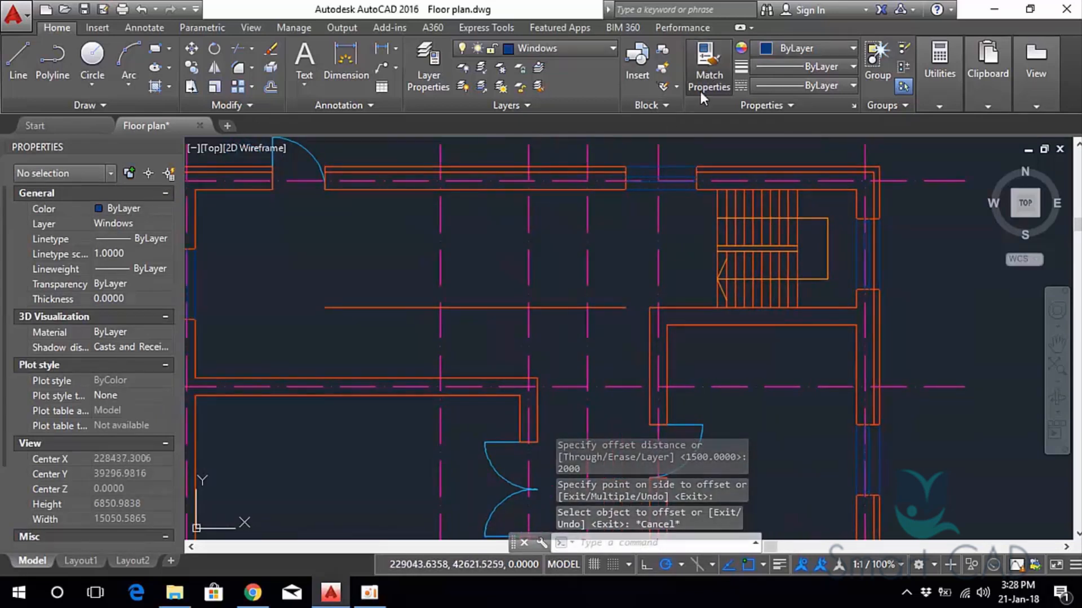
left_click(463, 307)
left_click(449, 263)
left_click(437, 257)
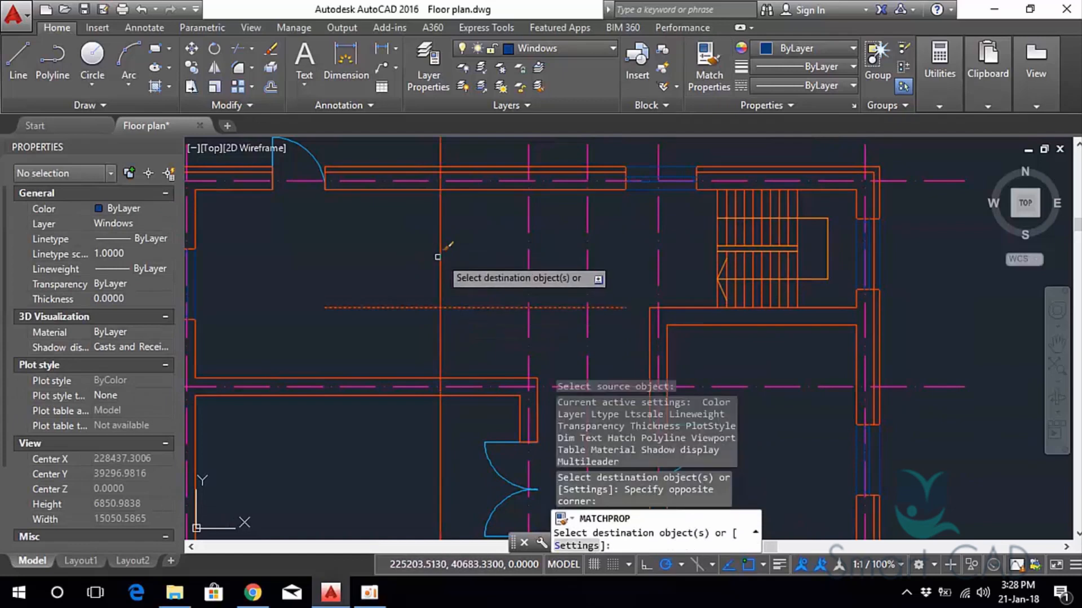
left_click(572, 234)
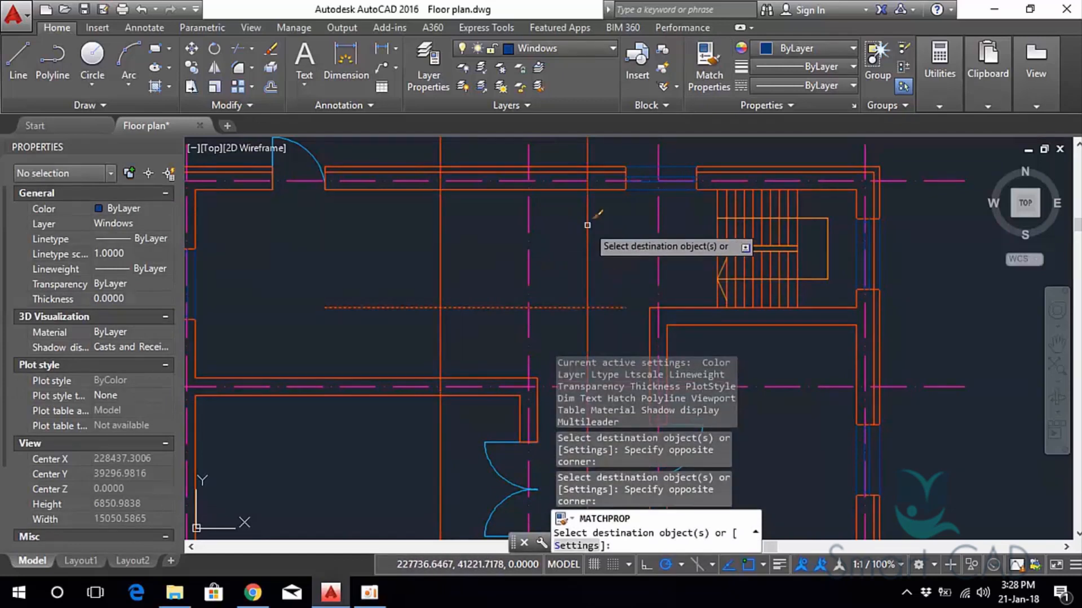
left_click(587, 225)
scroll(468, 253, "down", 2)
middle_click_drag(481, 253, 509, 228)
left_click(503, 261)
key("Escape")
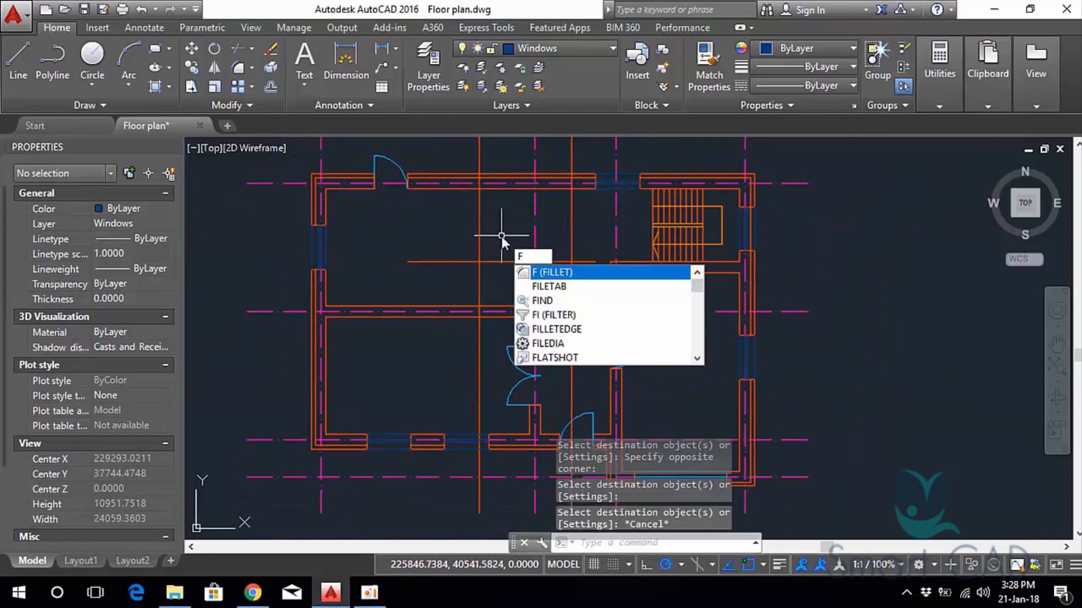
Fillet the horizontal offset line with both vertical lines at radius 0, forming the small room's two lower corners.
key("Return")
left_click(498, 262)
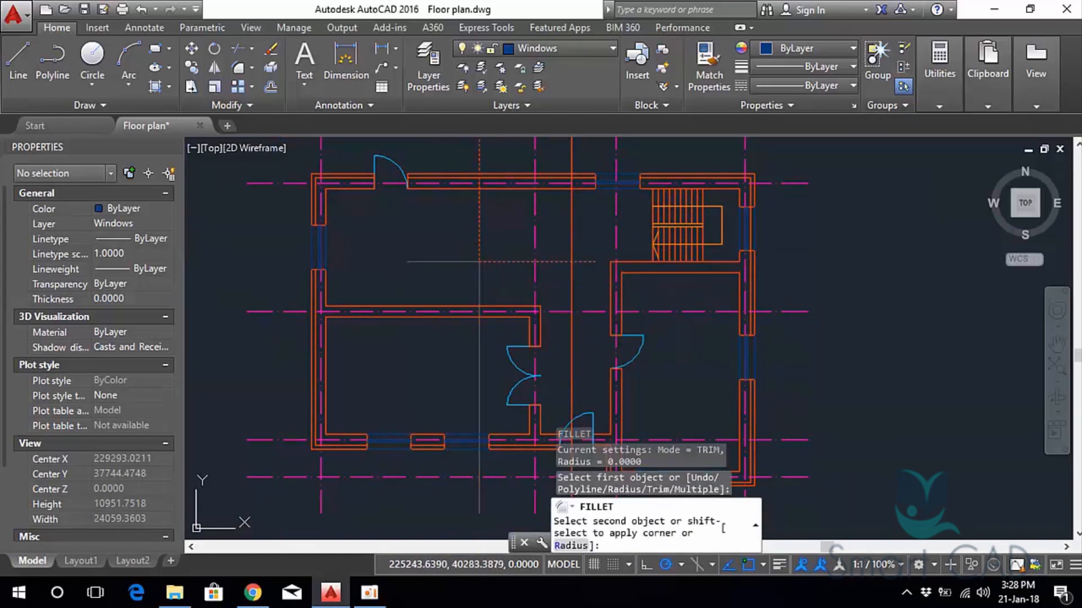
left_click(479, 248)
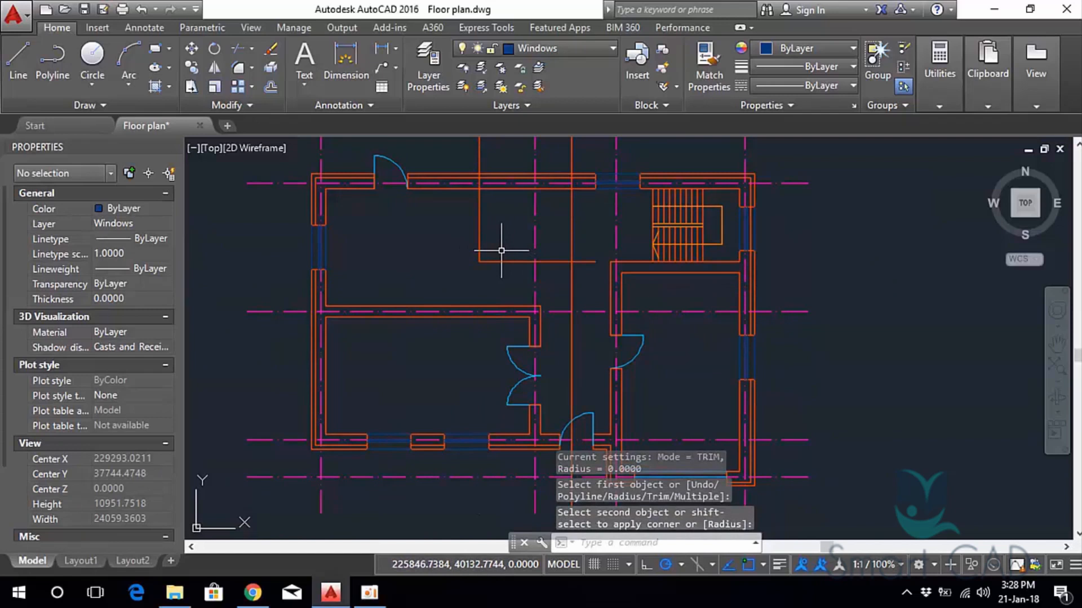
key("Return")
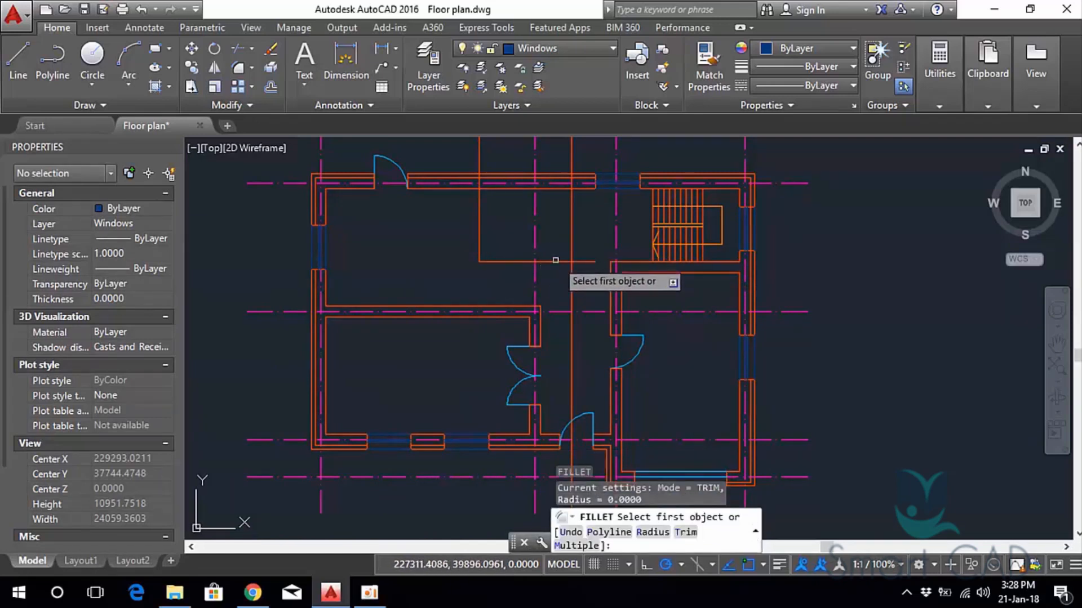
left_click(565, 260)
left_click(571, 246)
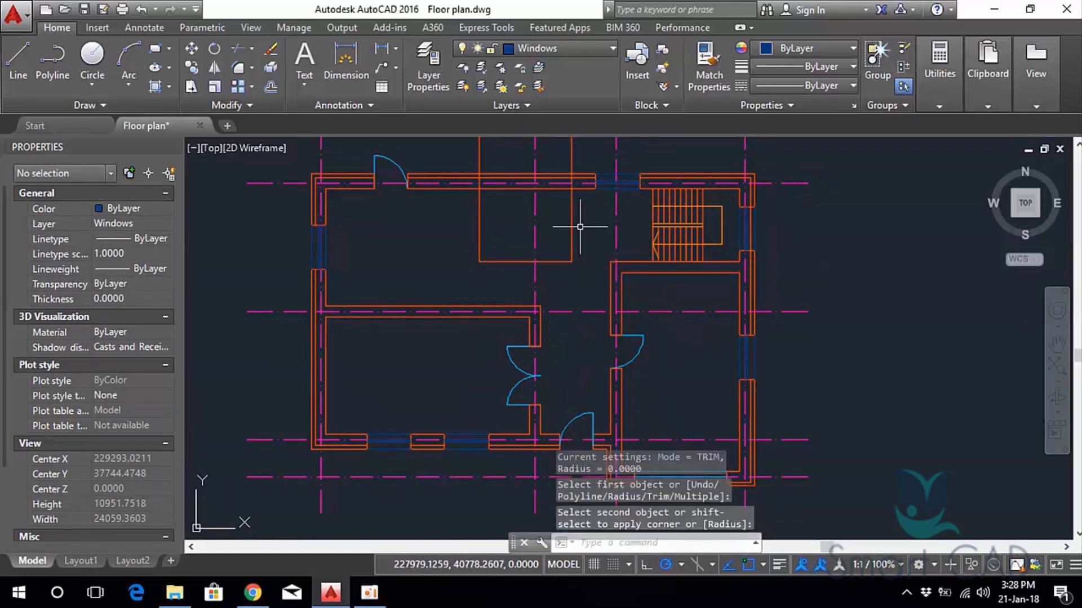
scroll(580, 227, "down", 2)
middle_click_drag(580, 227, 562, 275)
key("Escape")
Trim the small room's two vertical lines where they run through the upper outer wall.
scroll(511, 259, "up", 2)
scroll(510, 259, "up", 4)
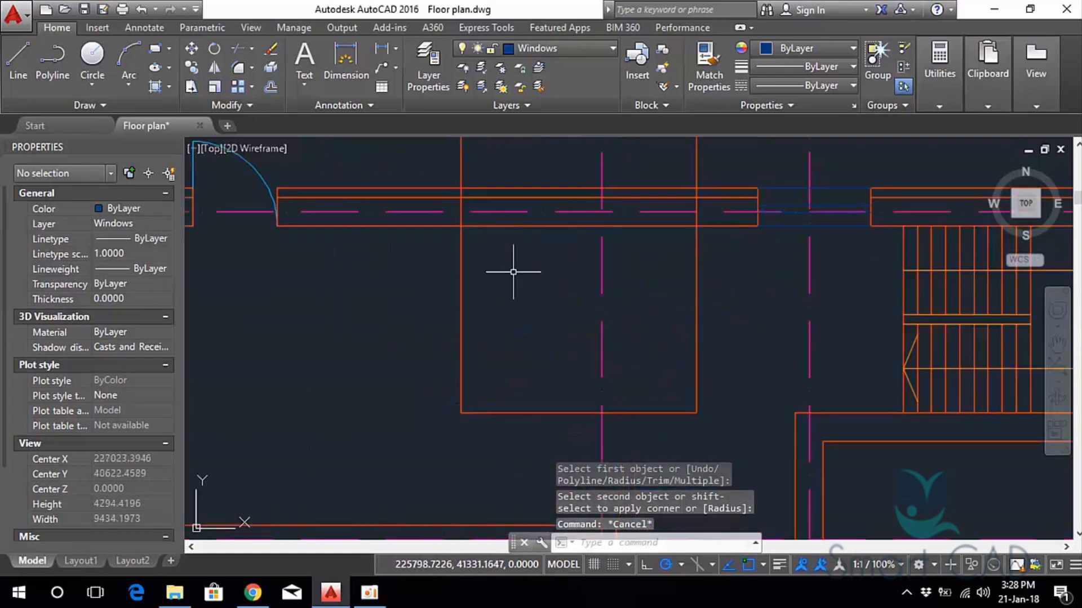
type("trim")
key("Return")
key("Return")
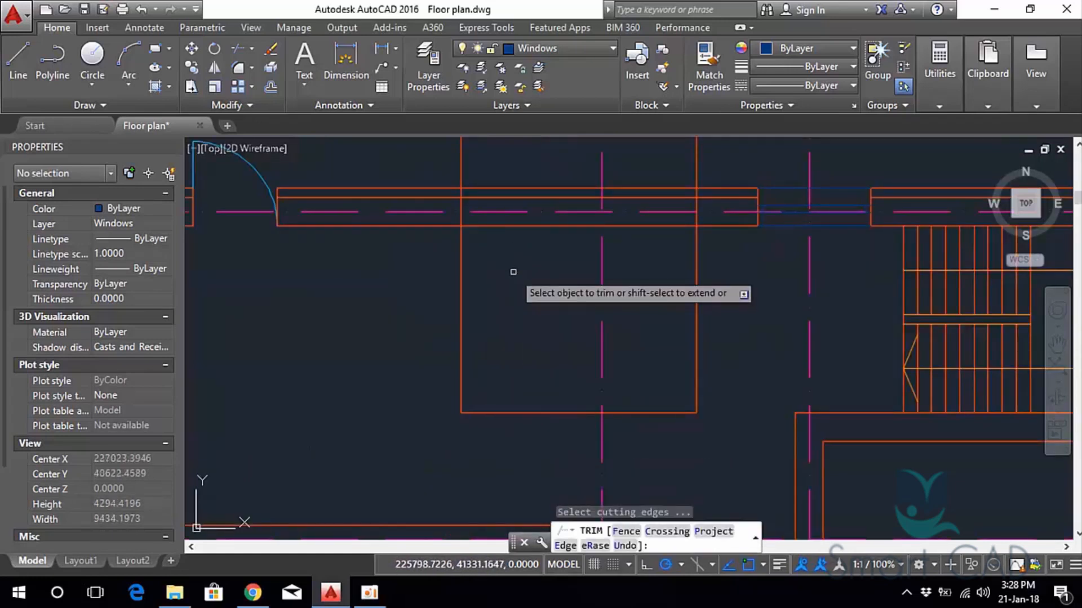
left_click(463, 219)
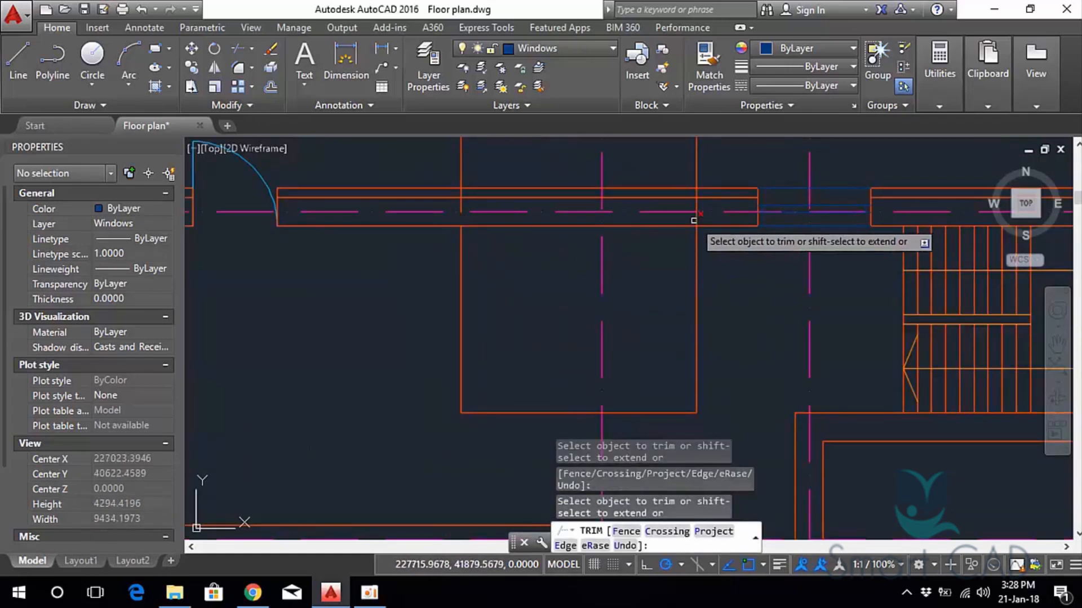
scroll(608, 268, "down", 2)
key("Escape")
Delete the two leftover vertical line pieces above the upper outer wall.
left_click(571, 185)
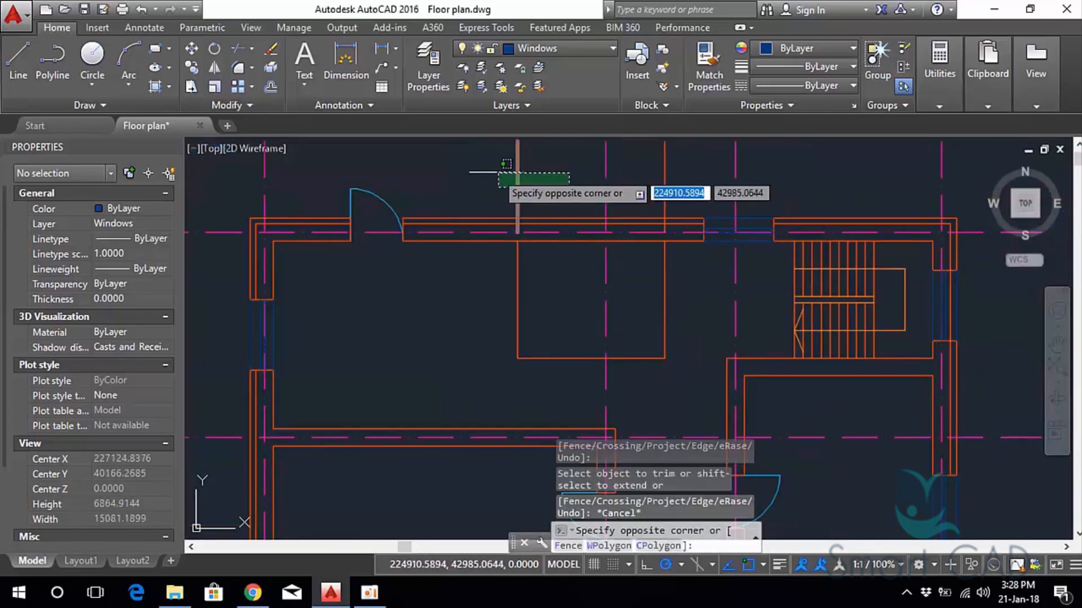
left_click(496, 172)
key("Delete")
left_click(693, 173)
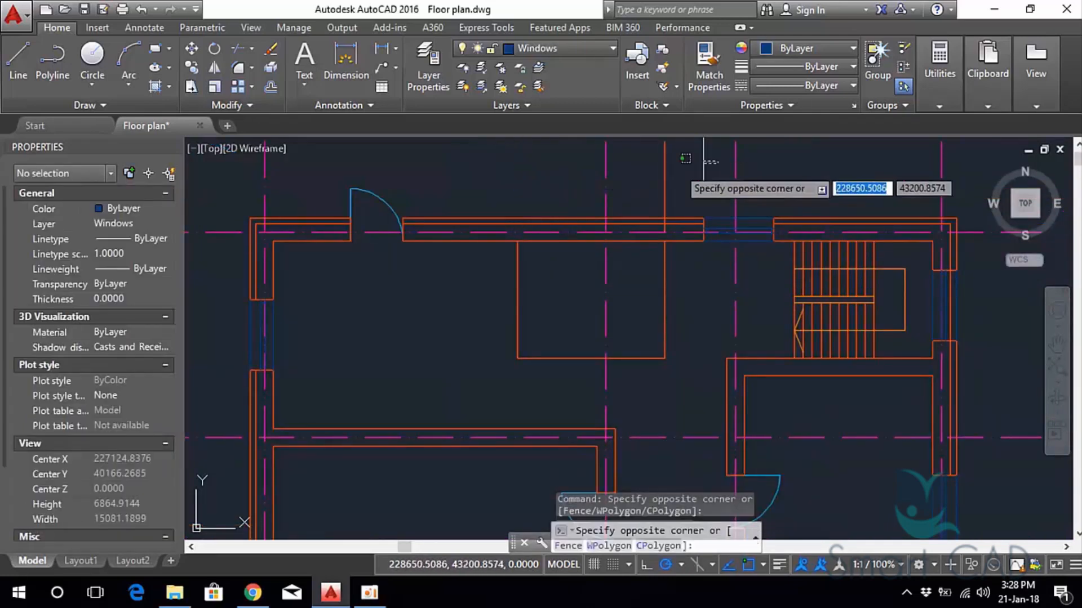
left_click(641, 165)
key("Delete")
Offset the small room's two side lines and its lower line outward by 150.
scroll(546, 304, "up", 3)
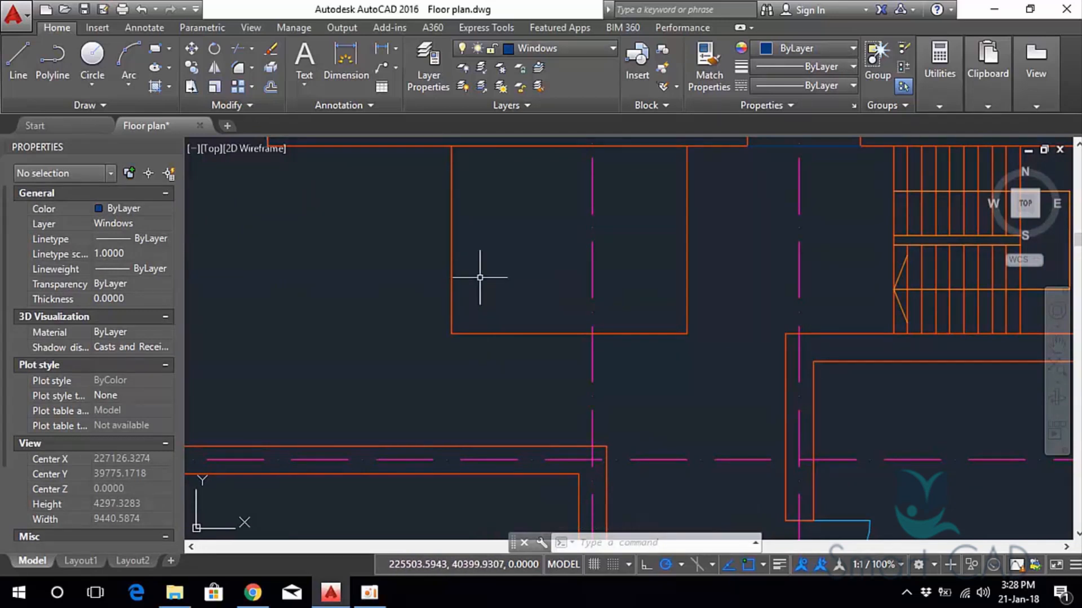
type("o")
key("Return")
type("1")
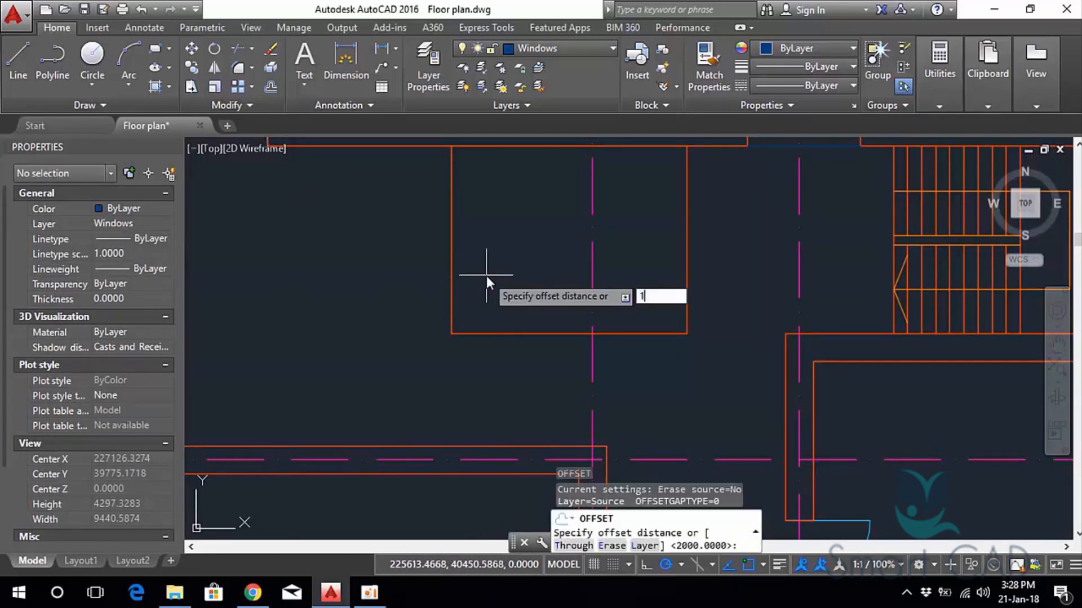
type("50")
key("Return")
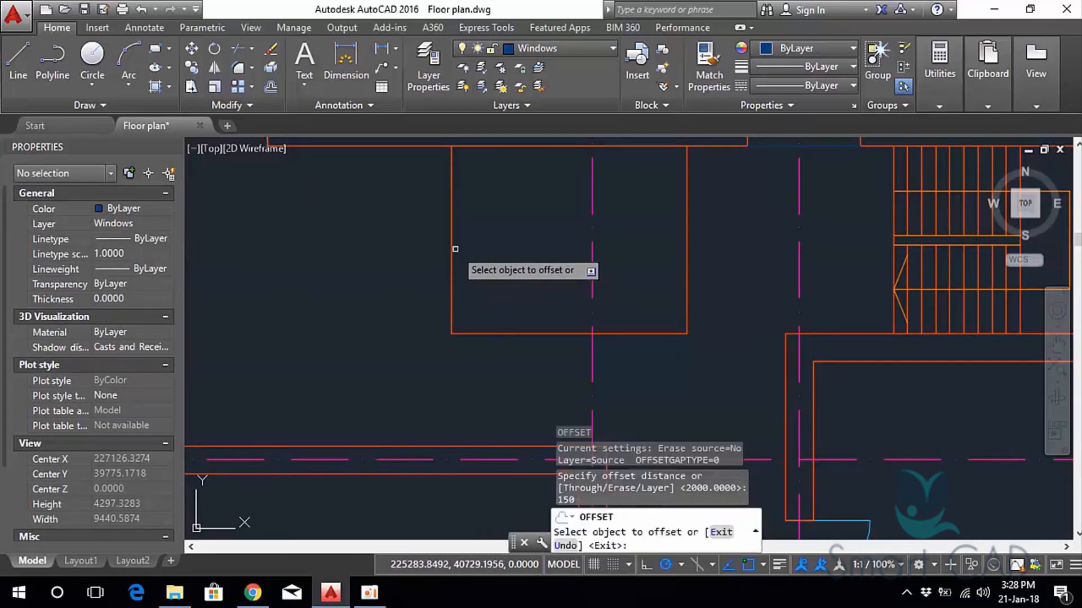
left_click(455, 249)
left_click(387, 242)
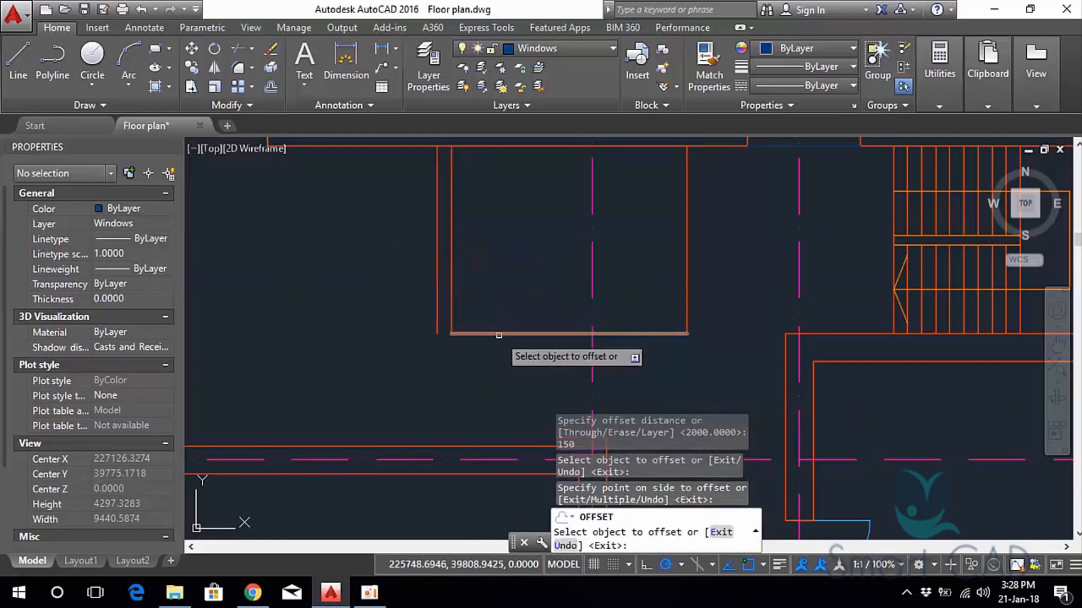
left_click(499, 334)
left_click(538, 372)
left_click(688, 276)
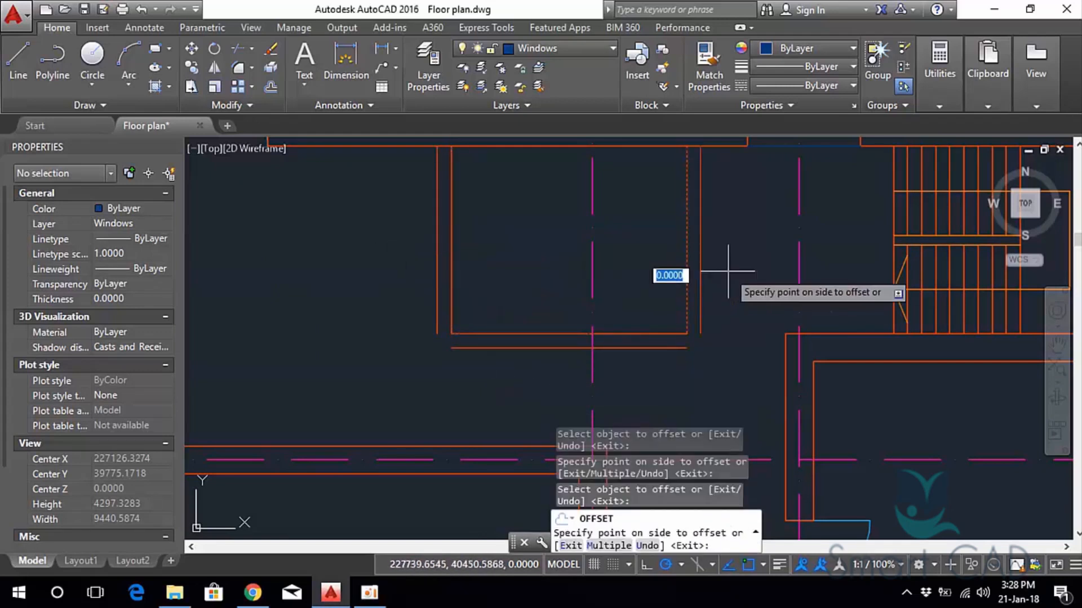
key("Escape")
Fillet the outer offset lines at radius 0 to close the small room's two lower outer corners.
type("f")
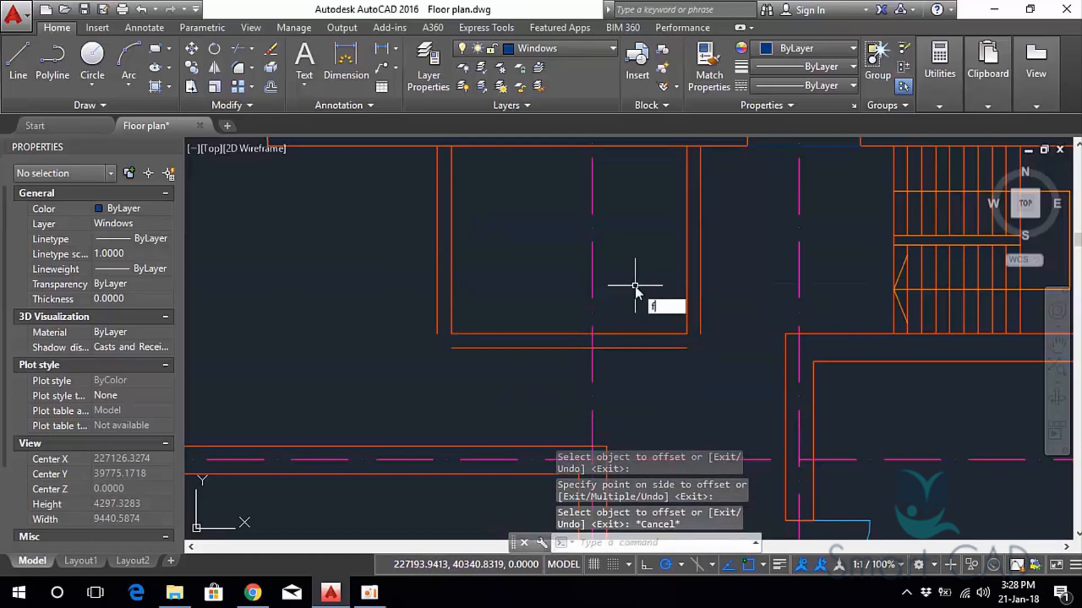
key("Return")
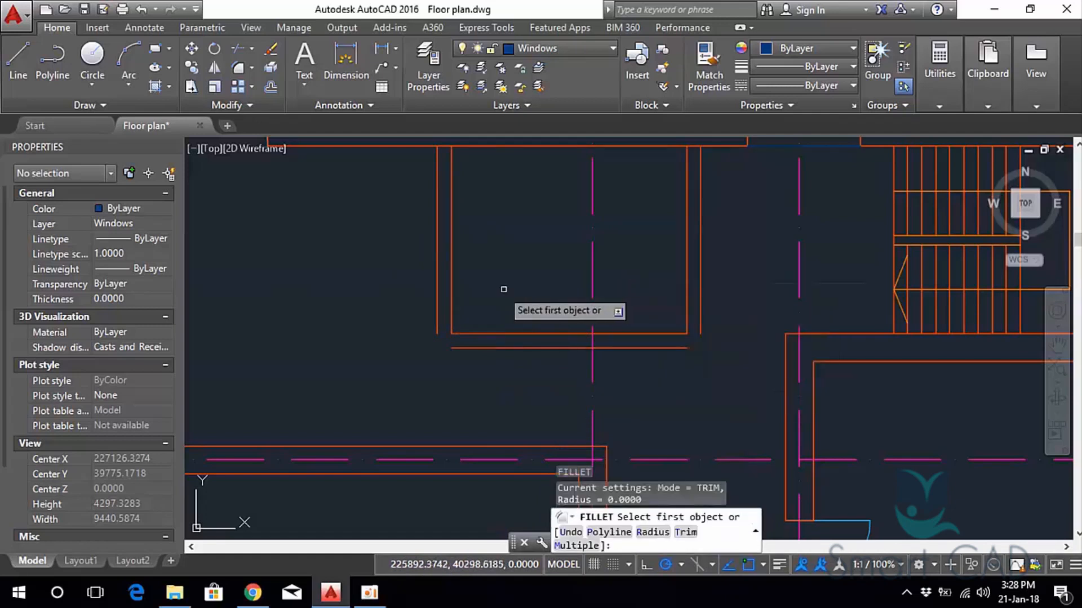
left_click(435, 272)
left_click(479, 348)
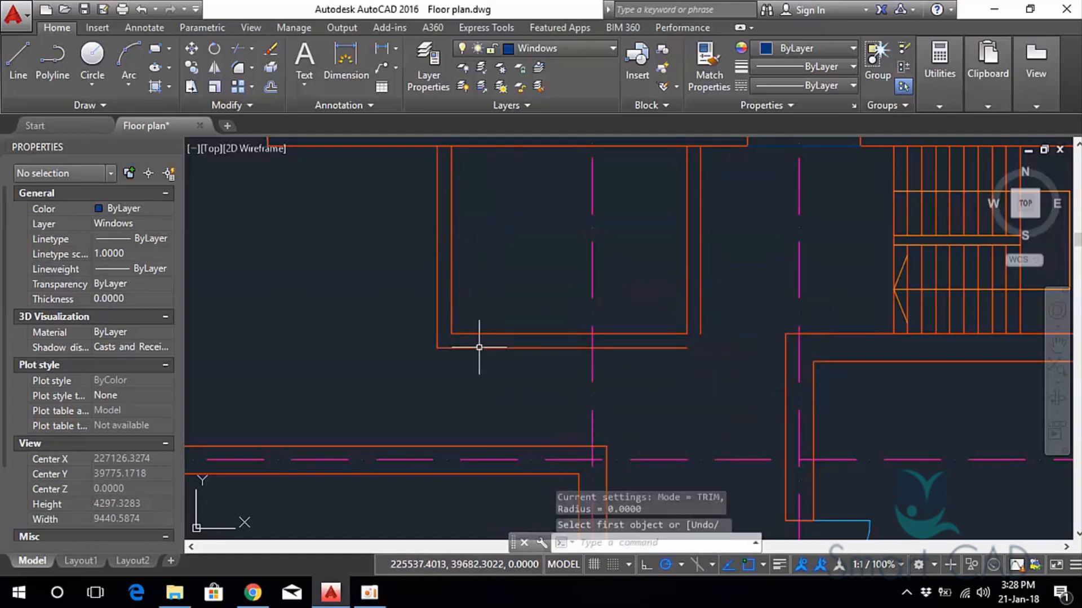
key("Return")
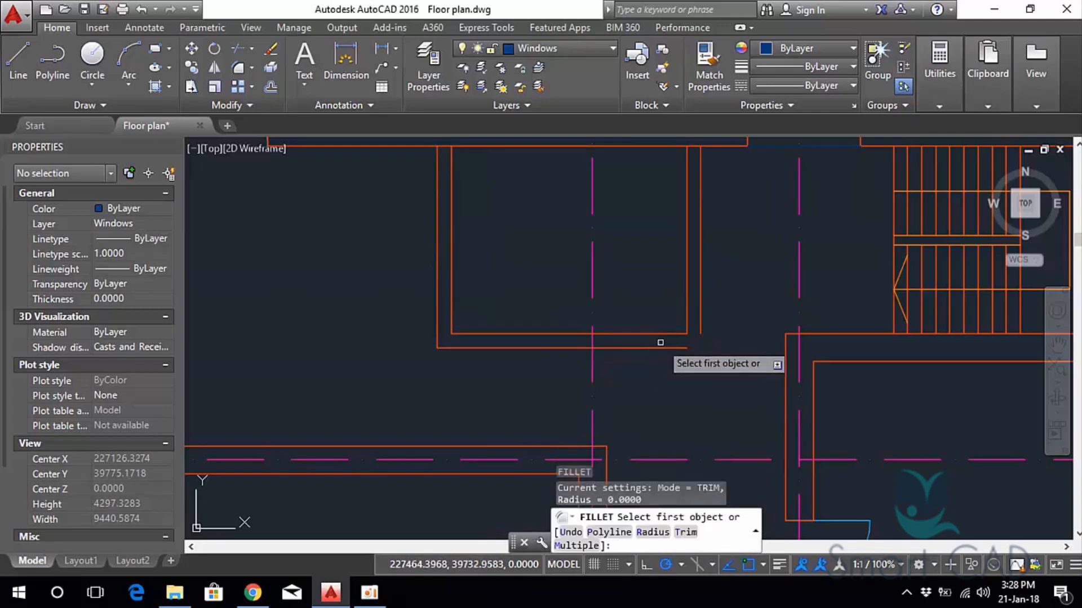
left_click(662, 348)
left_click(701, 319)
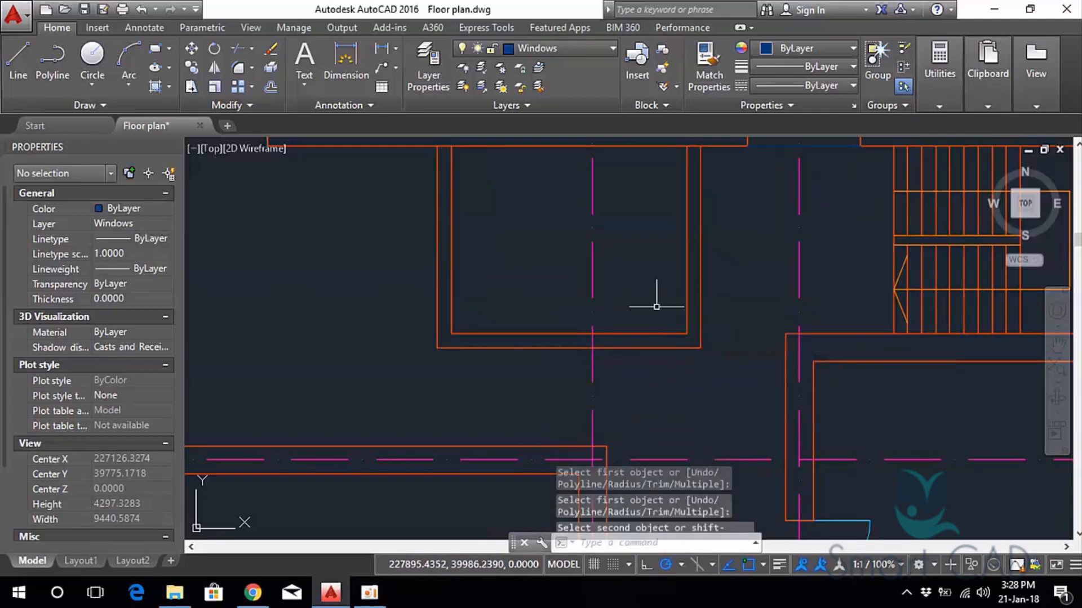
scroll(641, 286, "down", 2)
middle_click_drag(640, 285, 660, 299)
key("Escape")
Copy the single door in the lower outer wall, by its hinge-side base, onto the small room's lower wall.
middle_click_drag(570, 290, 524, 207)
scroll(569, 279, "down", 2)
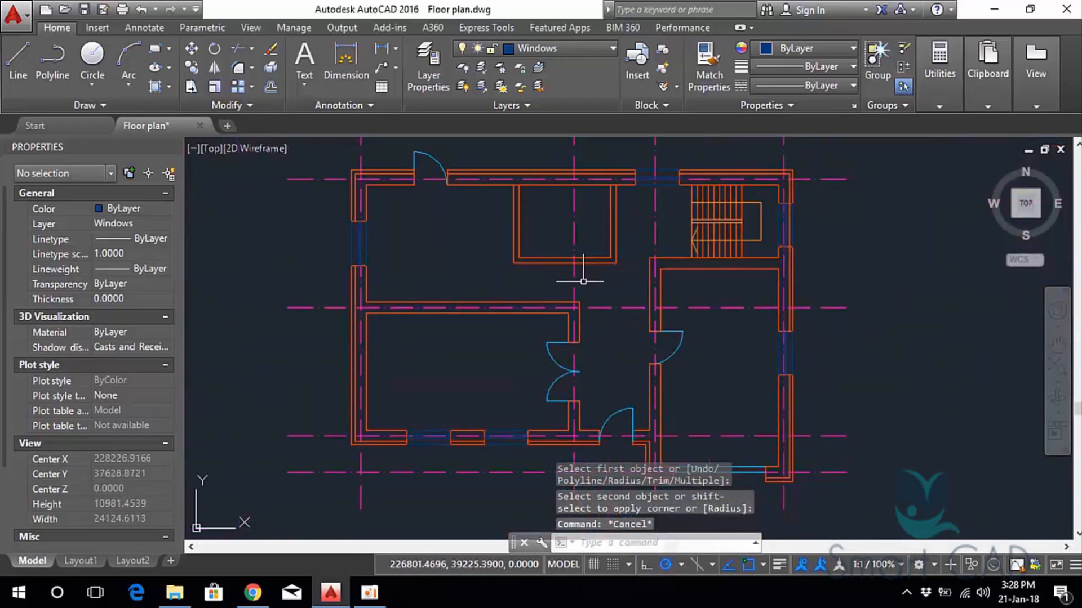
middle_click_drag(610, 356, 569, 297)
scroll(563, 374, "up", 2)
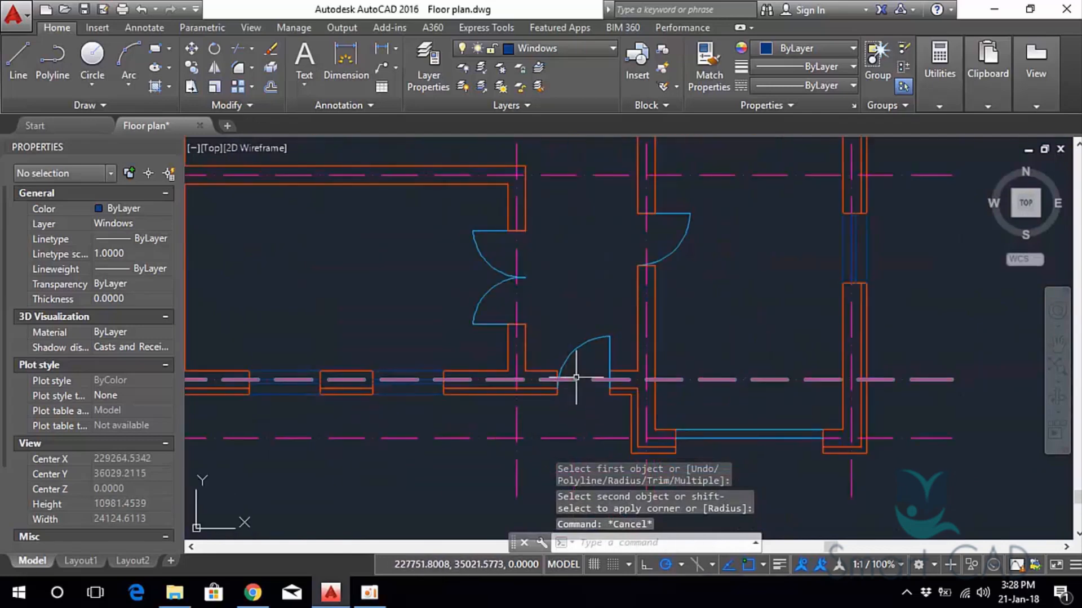
left_click(616, 355)
left_click(568, 321)
scroll(572, 324, "down", 2)
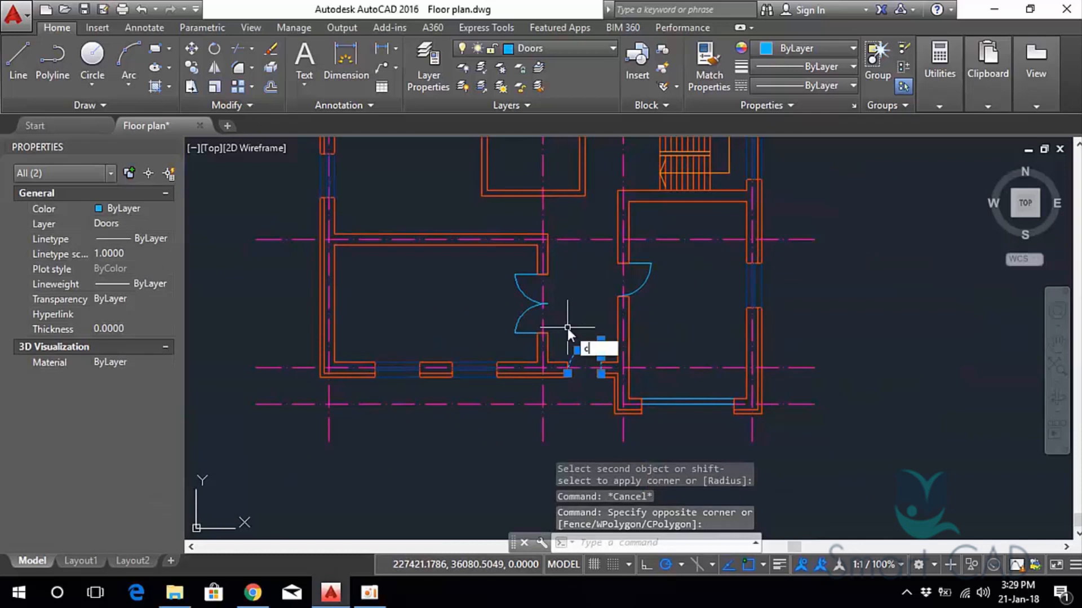
type("o")
key("Return")
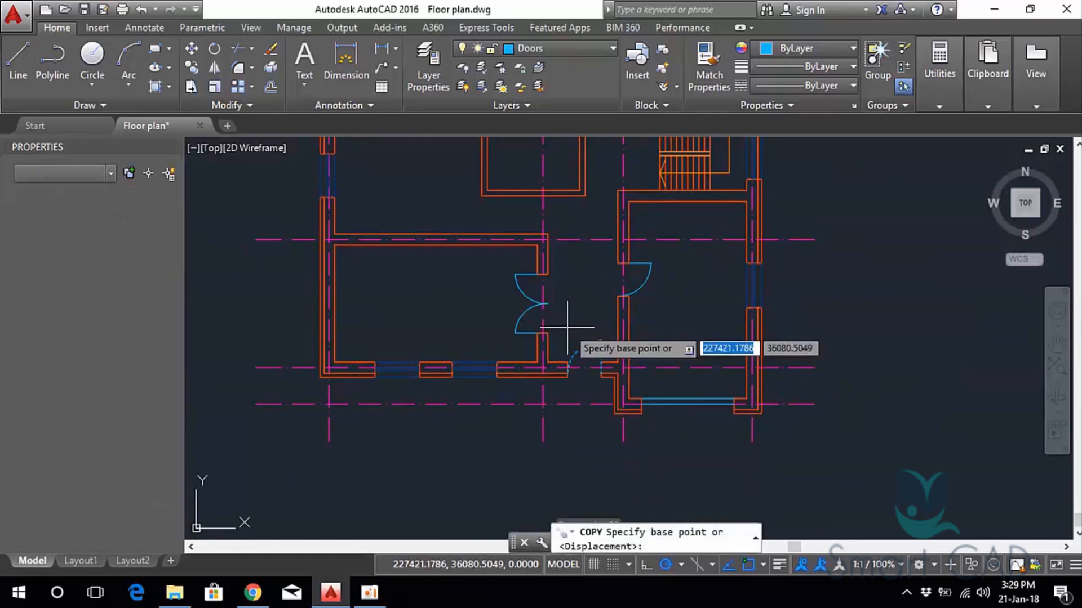
scroll(590, 375, "up", 2)
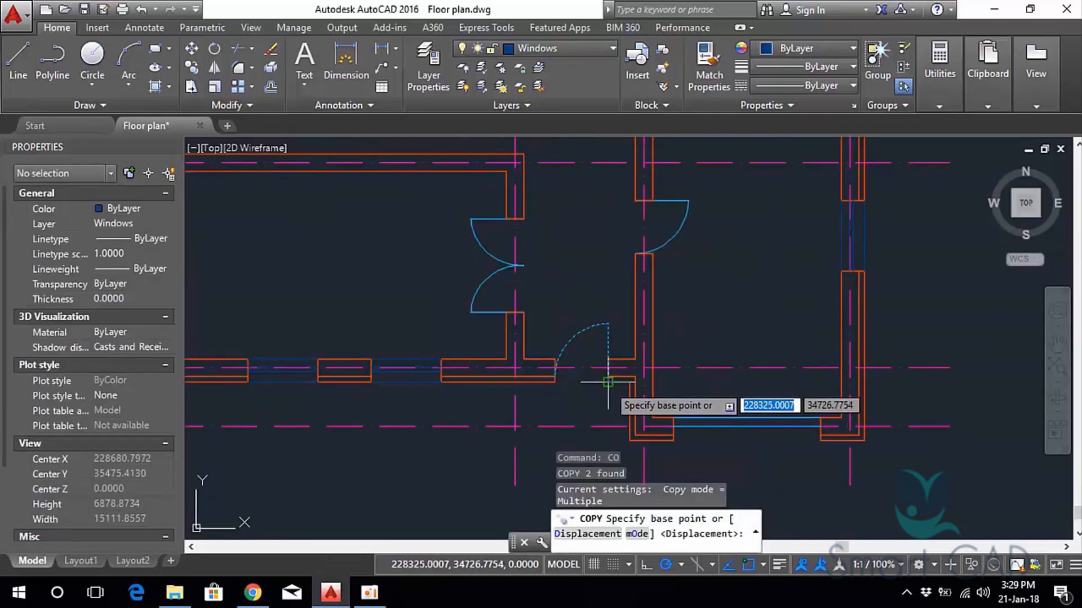
left_click(603, 373)
scroll(580, 360, "down", 3)
scroll(570, 313, "up", 3)
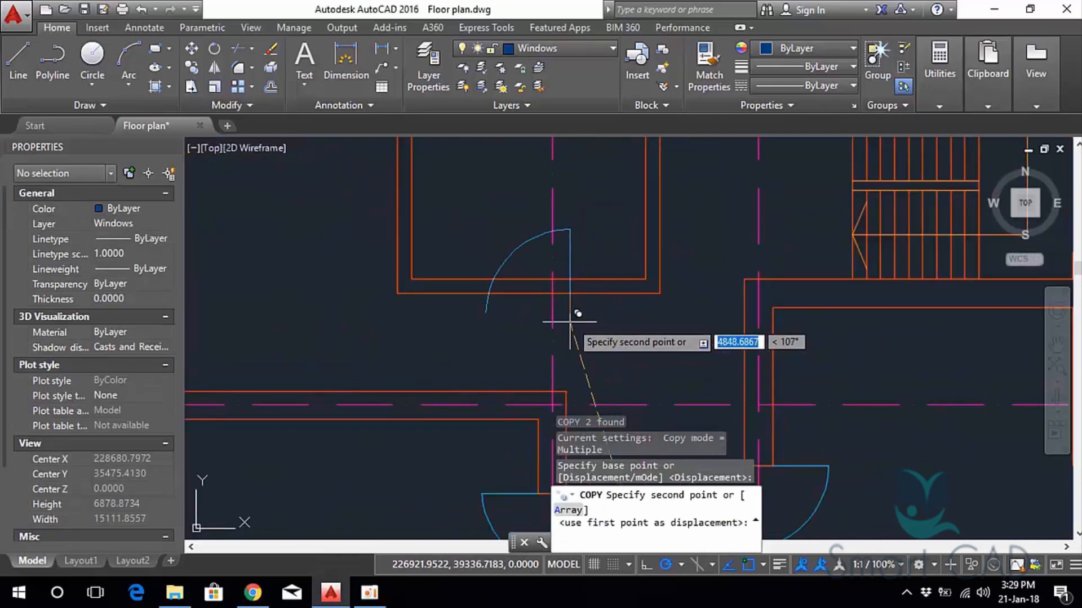
left_click(576, 290)
scroll(580, 315, "down", 3)
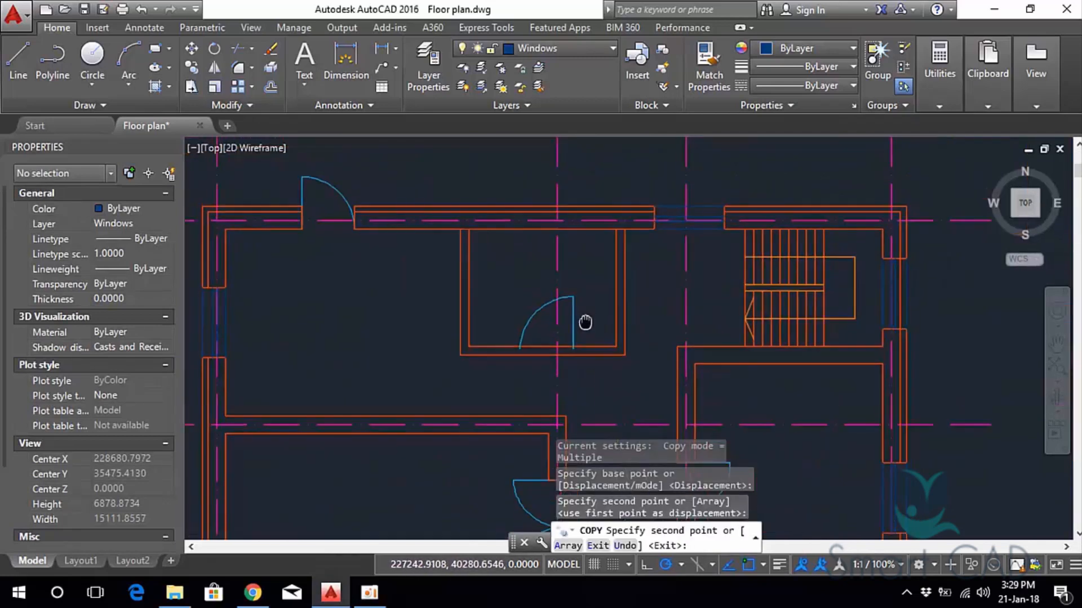
key("Escape")
Move the copied door down from the inner to the outer face line of the small room's lower wall.
scroll(515, 309, "up", 3)
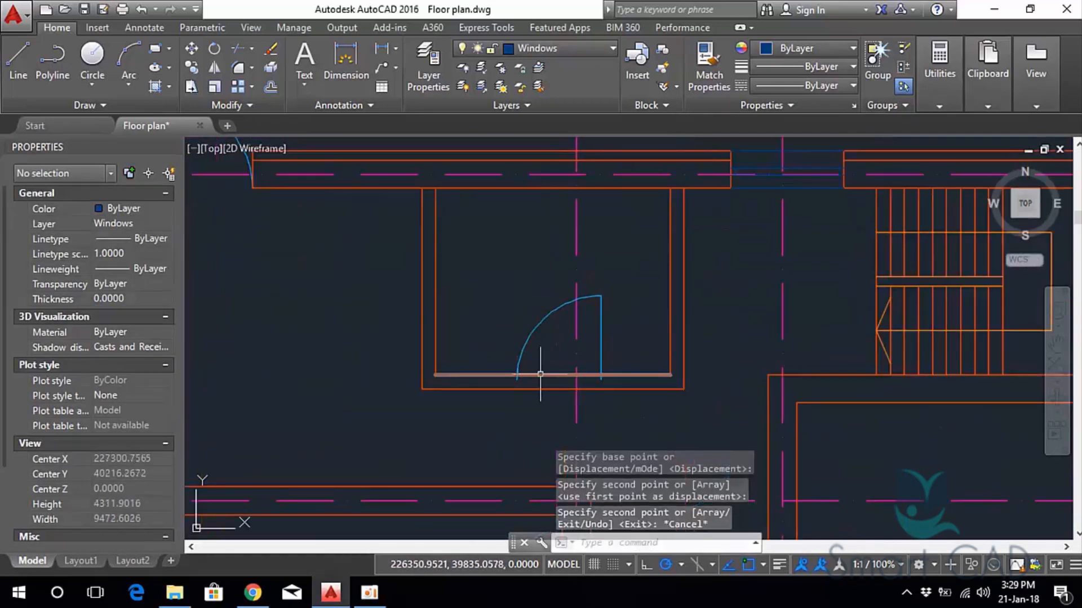
scroll(542, 369, "up", 2)
left_click(640, 302)
left_click(620, 243)
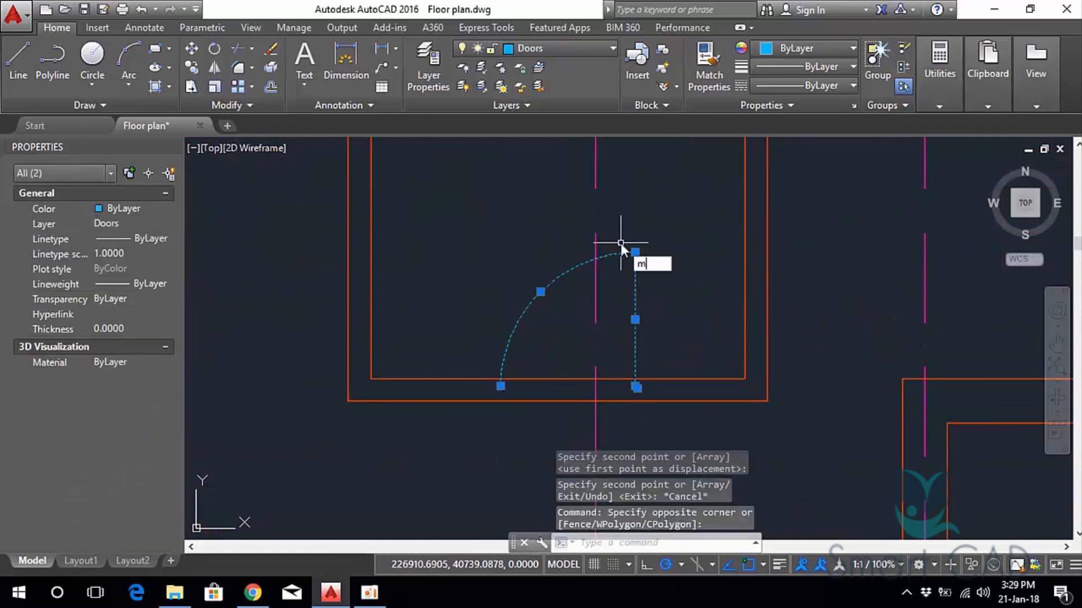
key("Return")
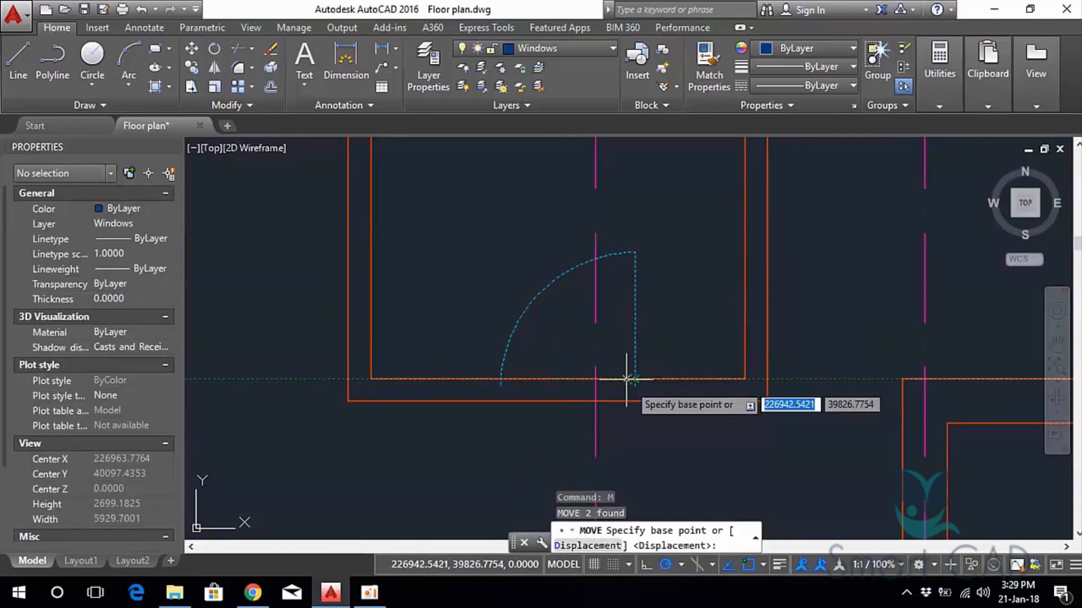
left_click(634, 379)
left_click(634, 402)
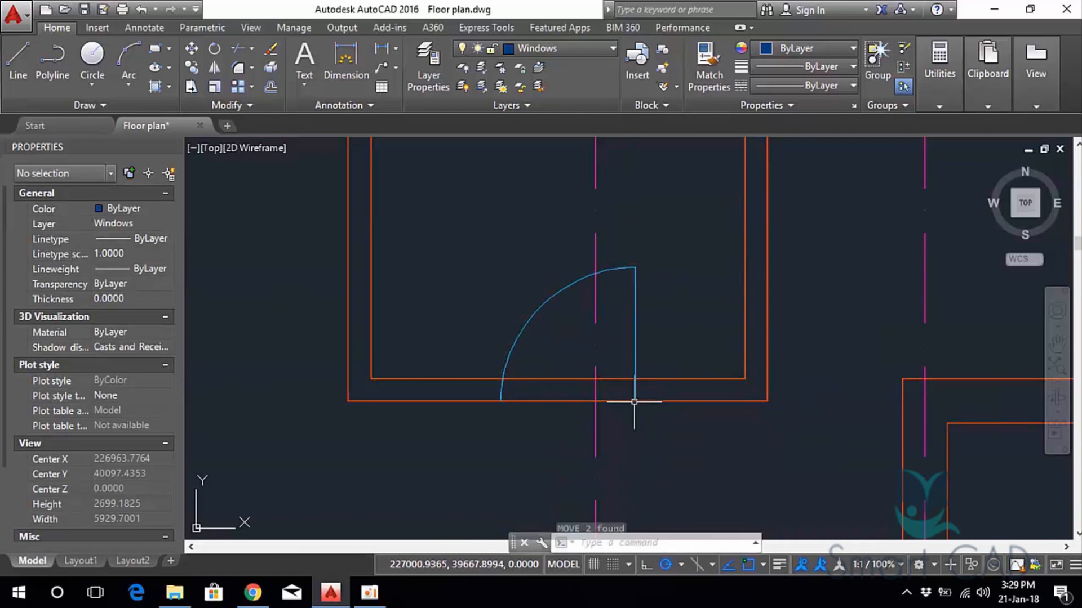
middle_click_drag(634, 401, 620, 371)
key("Escape")
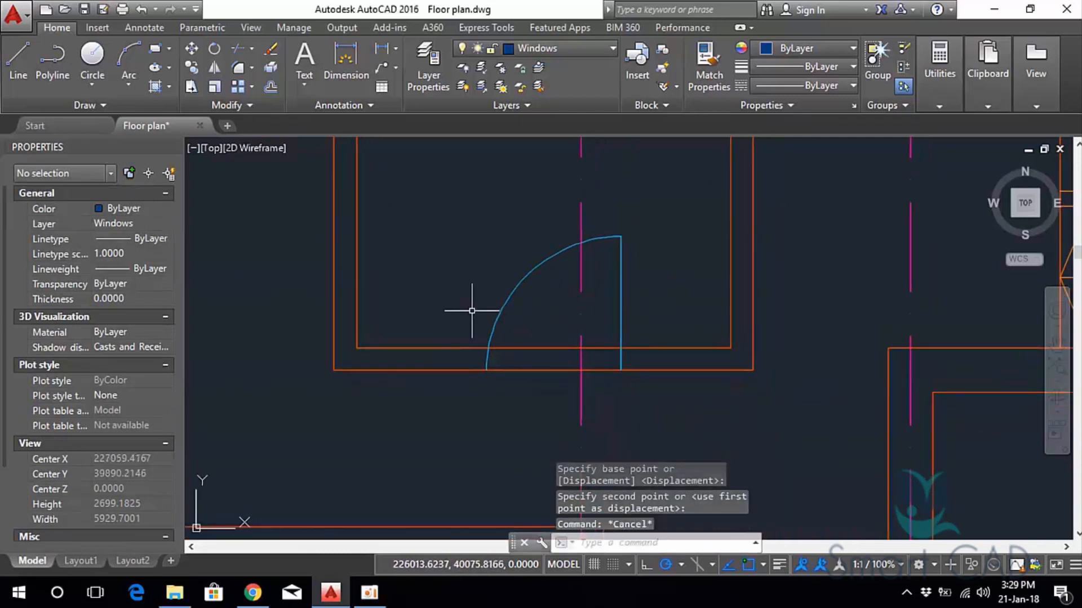
Draw a vertical jamb line from the foot of the door arc up to the inner face of the small room's lower wall.
type("l")
key("Return")
scroll(487, 394, "up", 4)
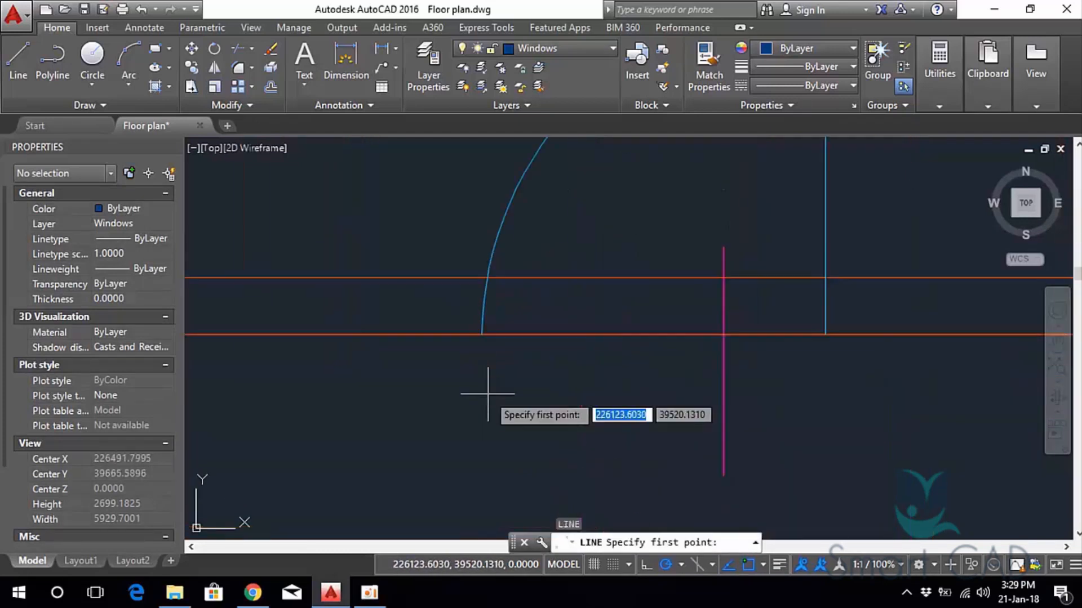
left_click(482, 334)
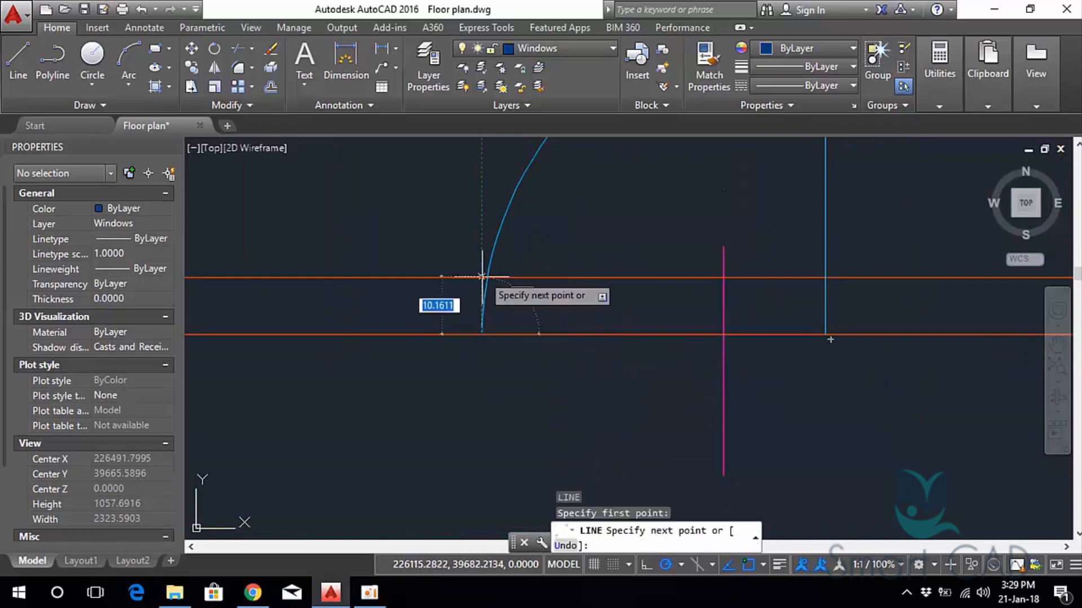
key("Escape")
middle_click_drag(537, 364, 500, 367)
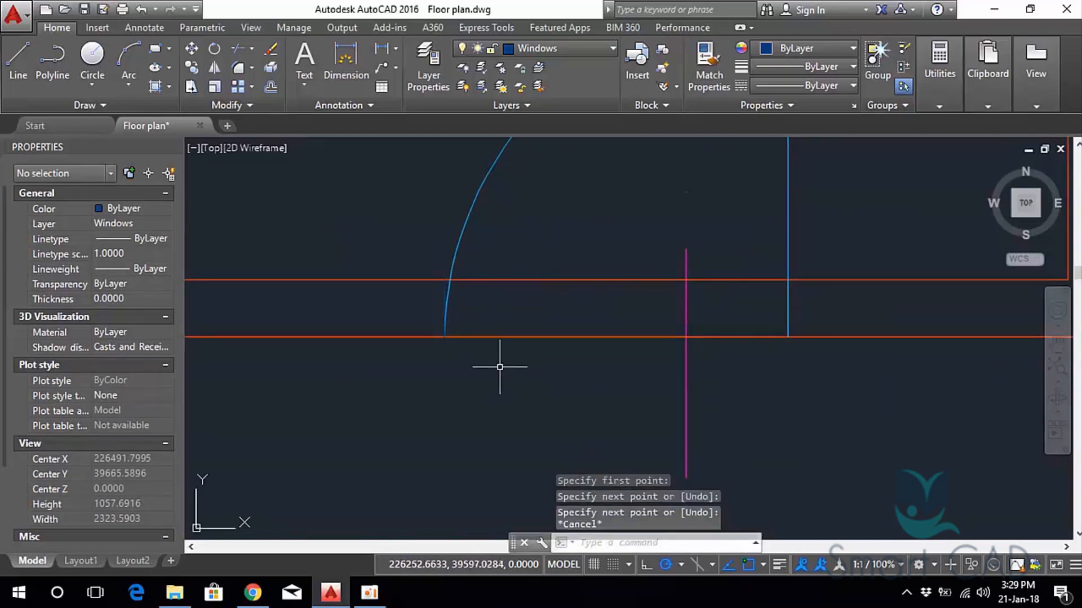
Match the new jamb line's properties to the small room's inner wall line.
type("ma")
key("Return")
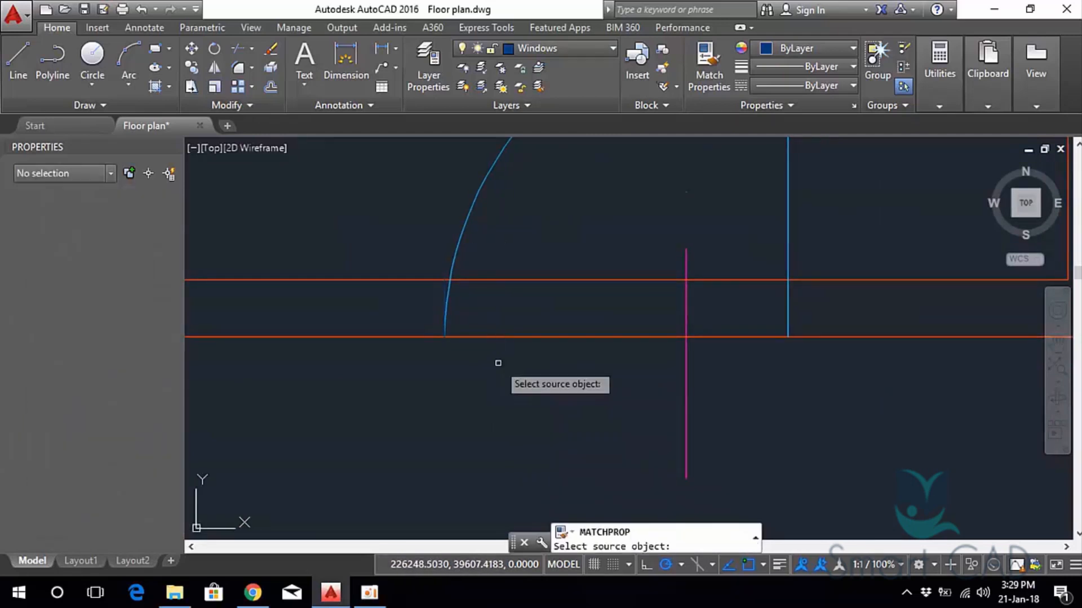
left_click(410, 278)
left_click(445, 285)
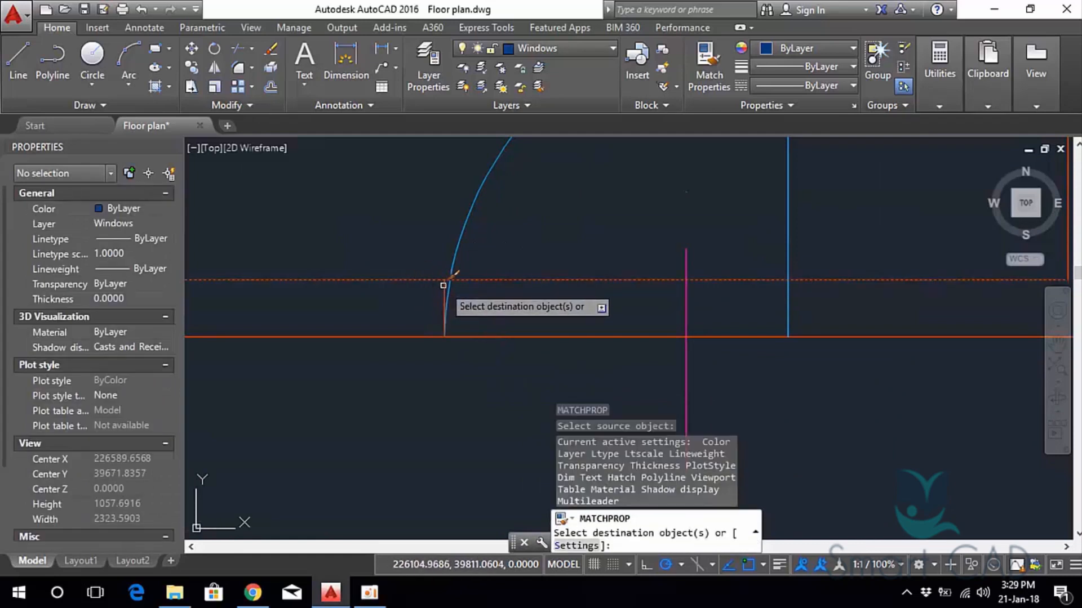
key("Escape")
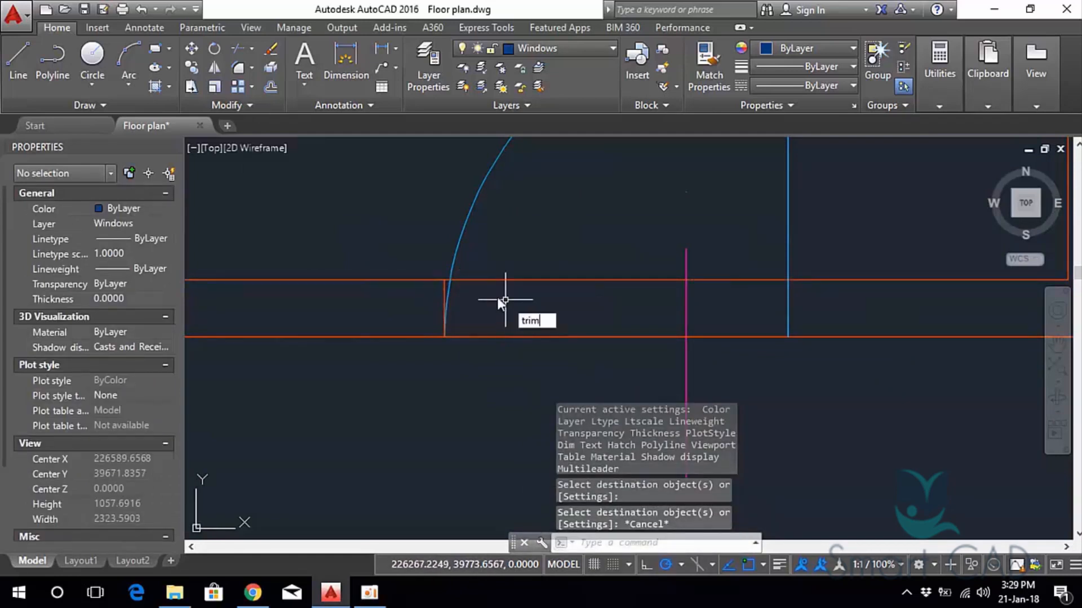
Trim both face lines of the small room's lower wall between the door jambs, including the pieces beyond the grid line.
key("Return")
key("Return")
left_click(593, 358)
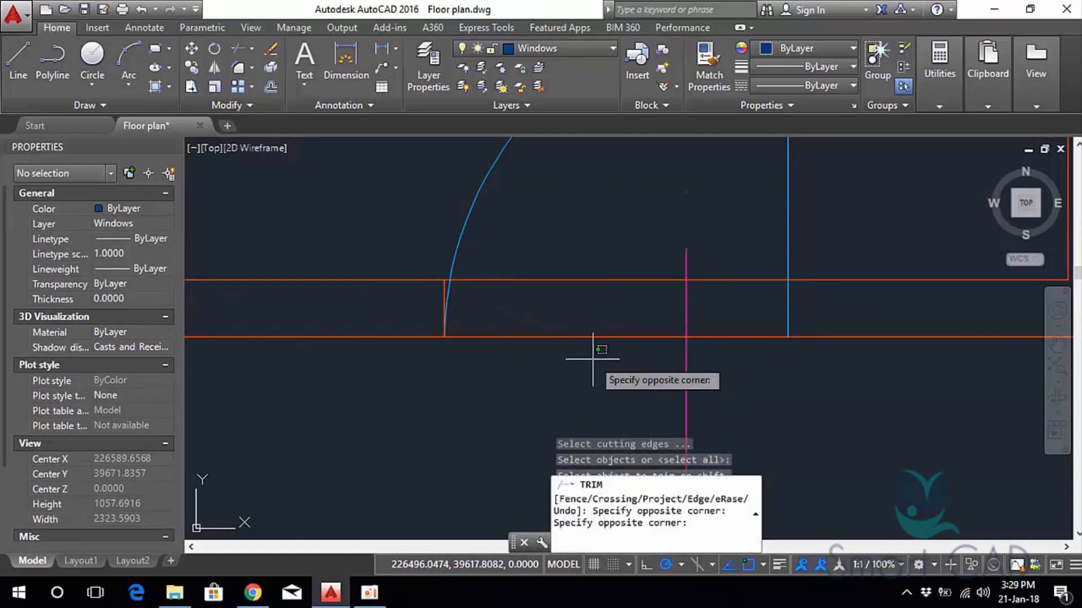
left_click(572, 242)
left_click(760, 377)
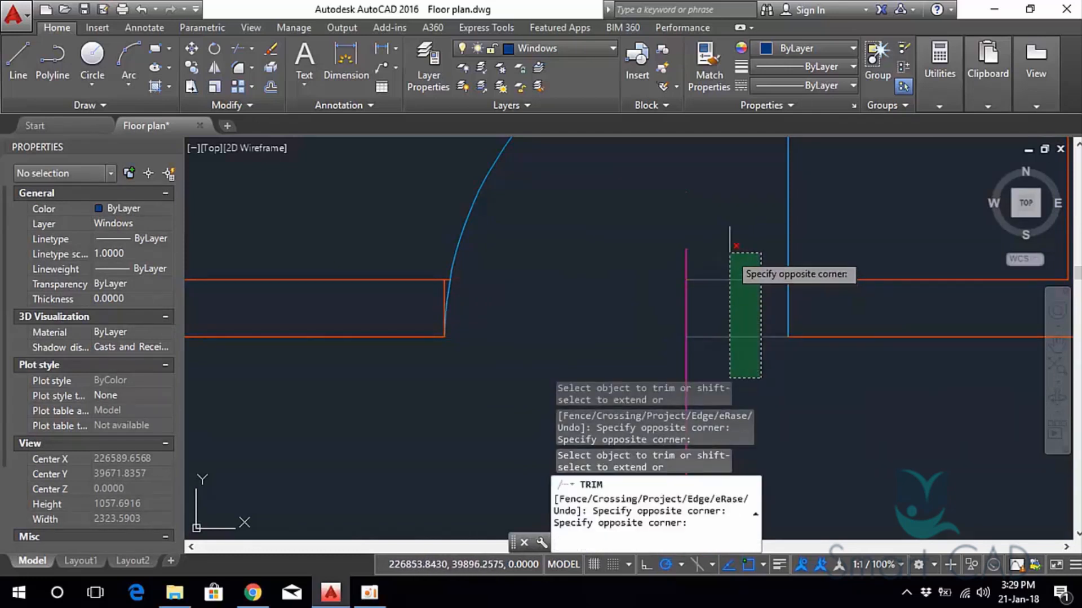
left_click(730, 253)
scroll(445, 280, "up", 2)
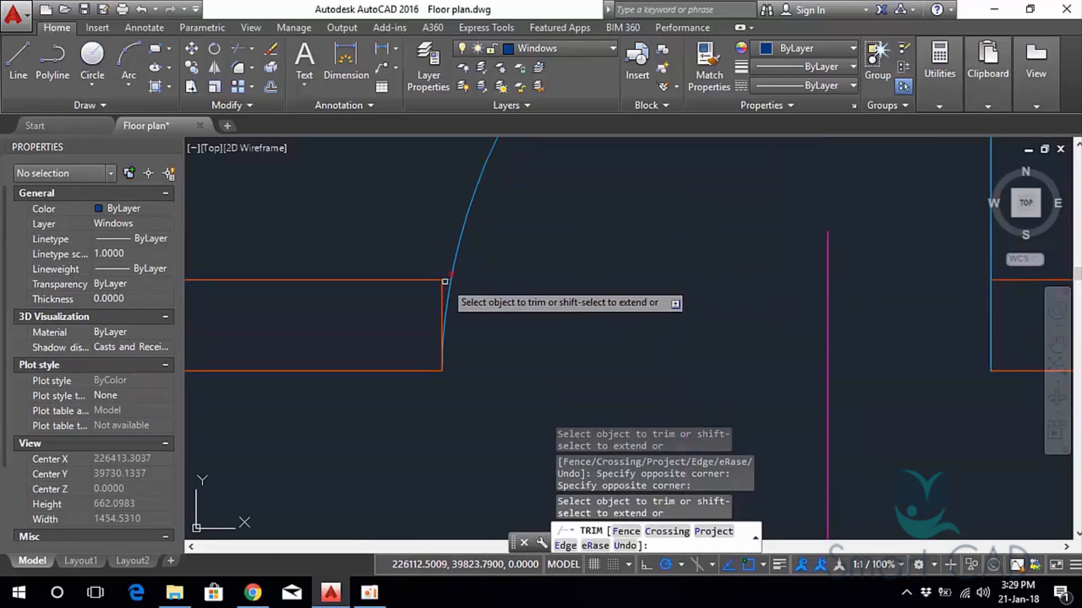
scroll(585, 277, "down", 8)
key("Escape")
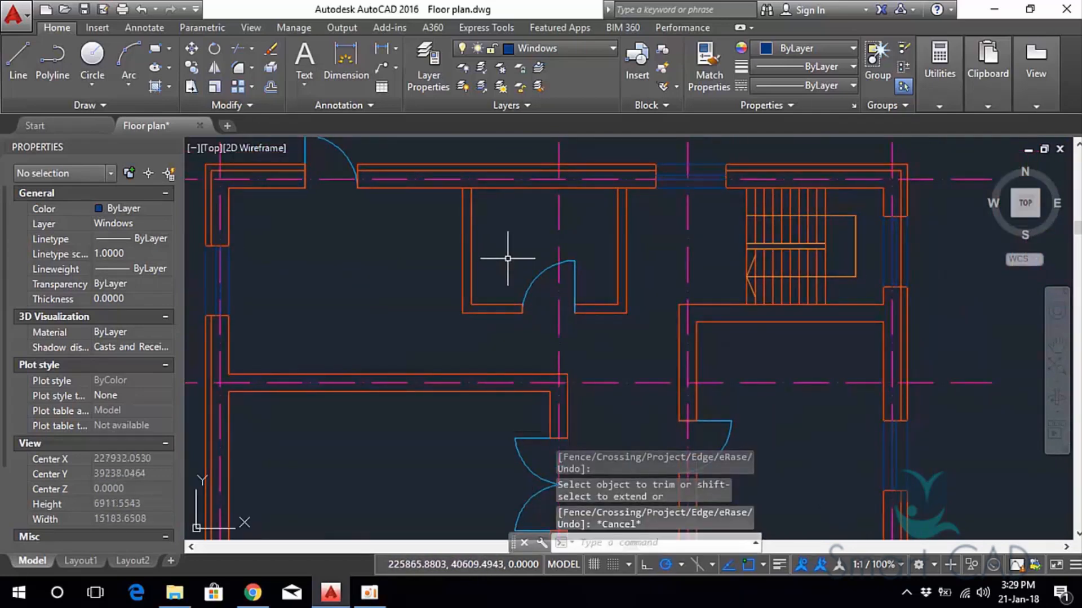
scroll(579, 311, "down", 3)
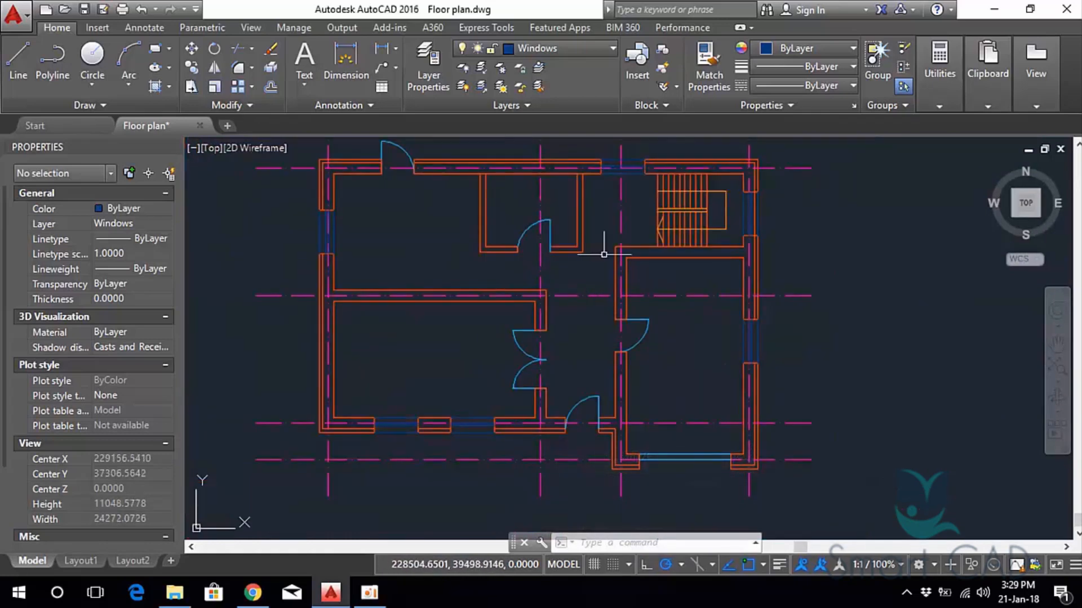
scroll(601, 205, "up", 2)
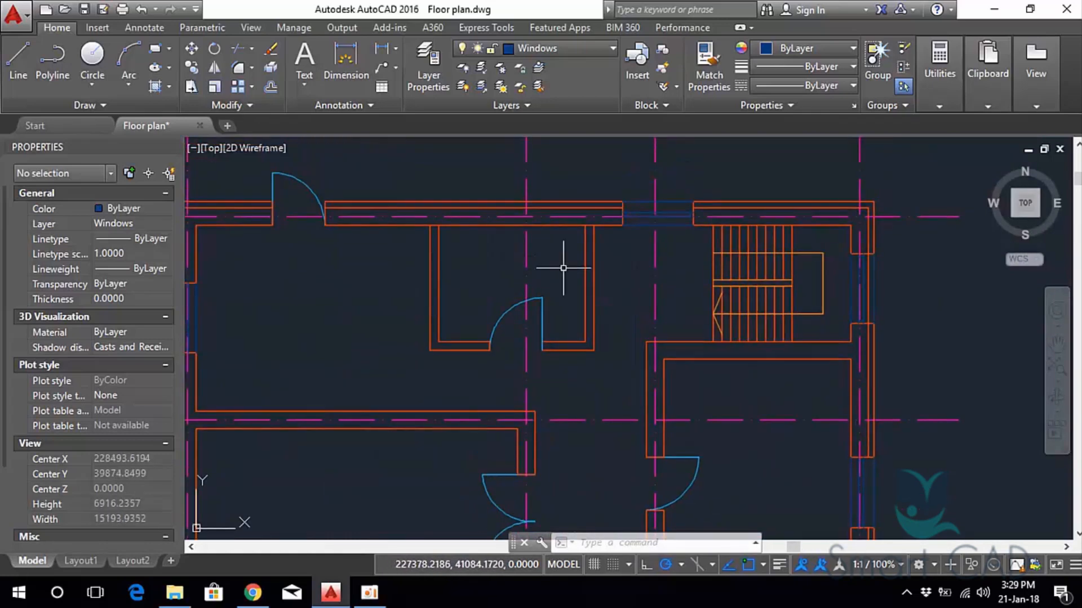
scroll(552, 270, "down", 3)
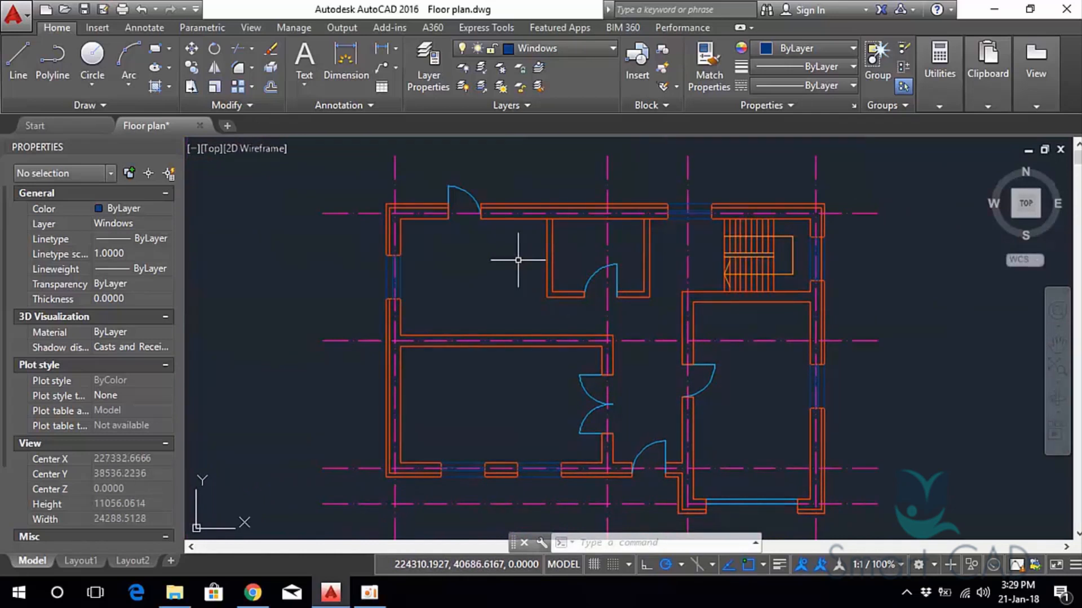
scroll(409, 392, "up", 2)
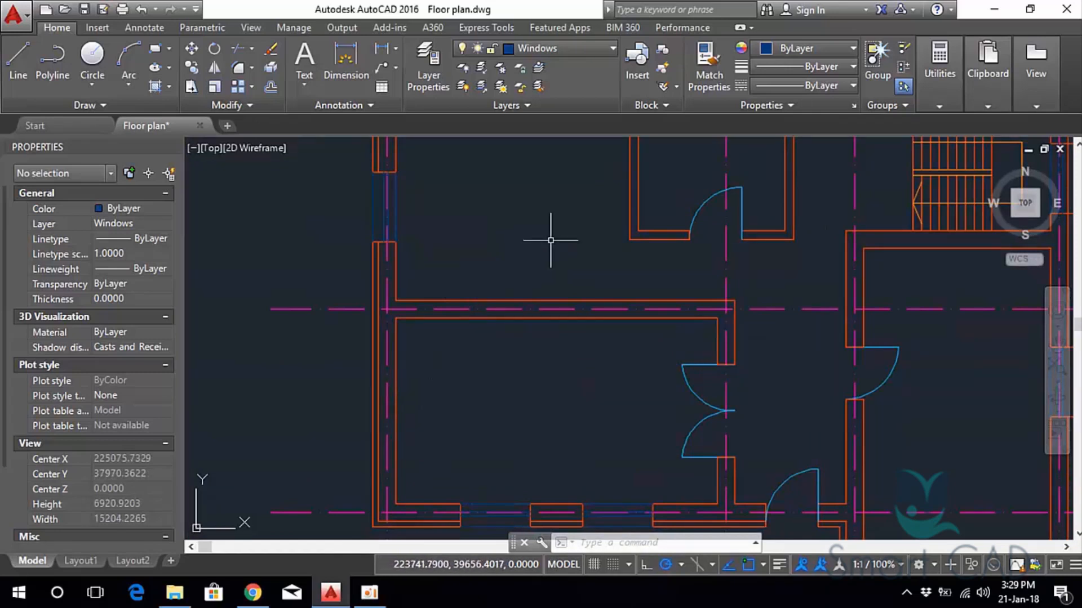
middle_click_drag(551, 240, 468, 260)
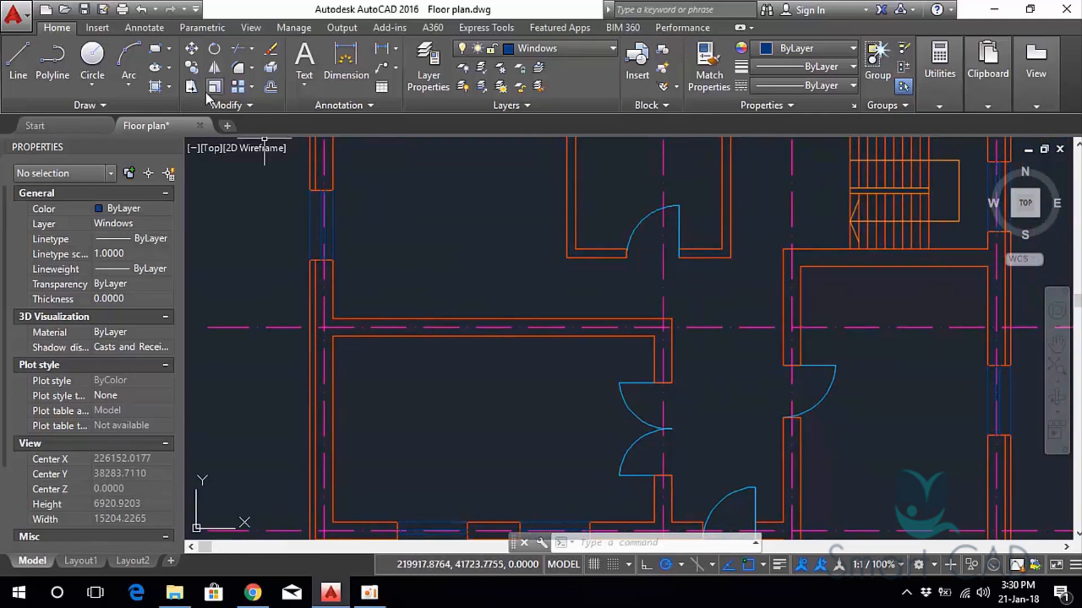
Draw a 300 by 300 rectangle in the open area of the upper-left room.
left_click(158, 49)
left_click(388, 195)
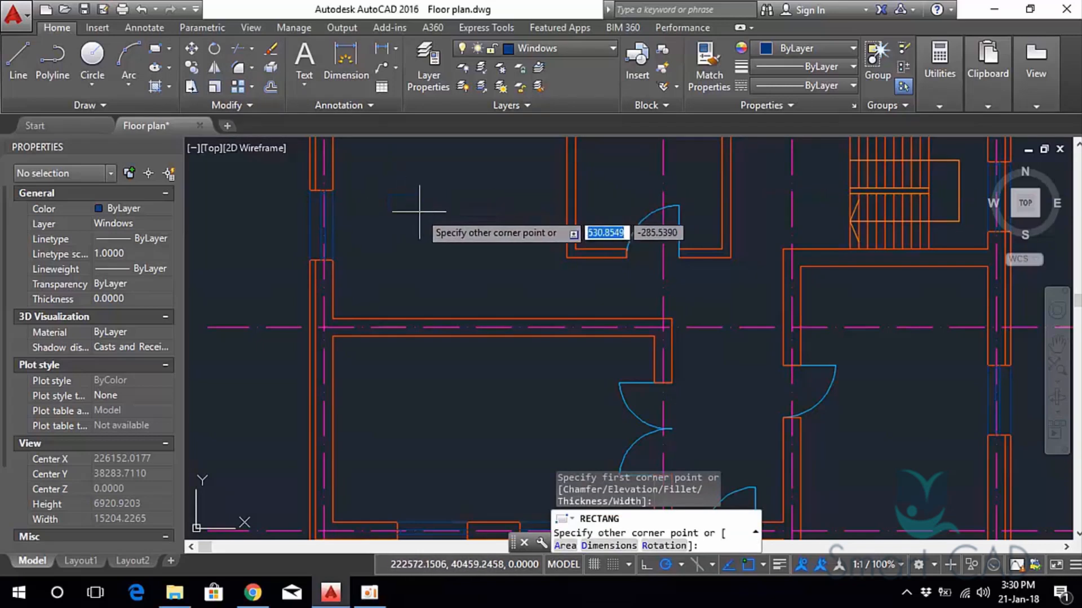
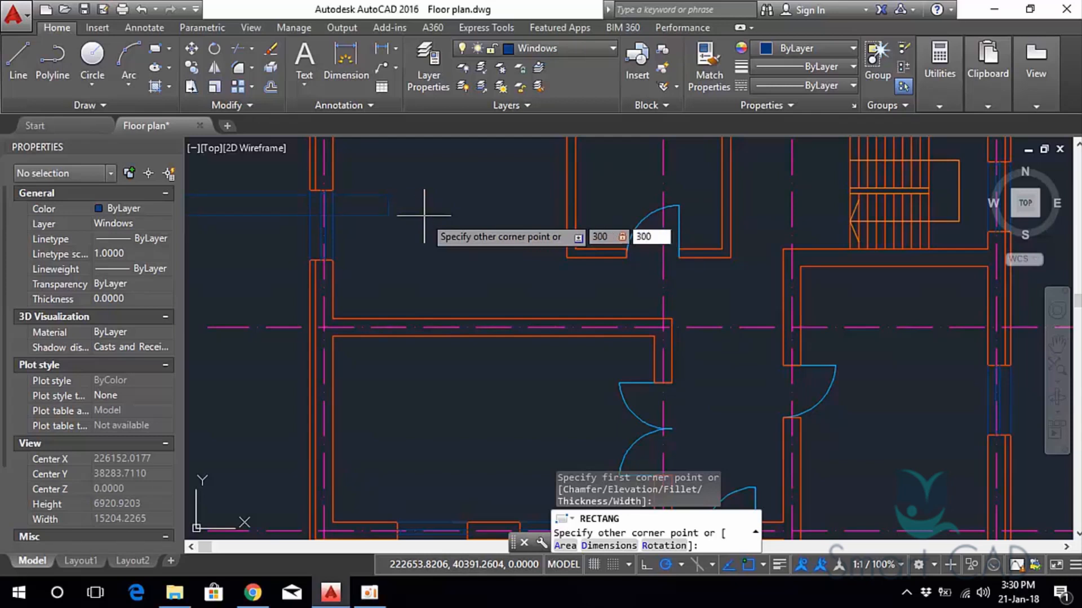
key("Return")
scroll(424, 216, "up", 4)
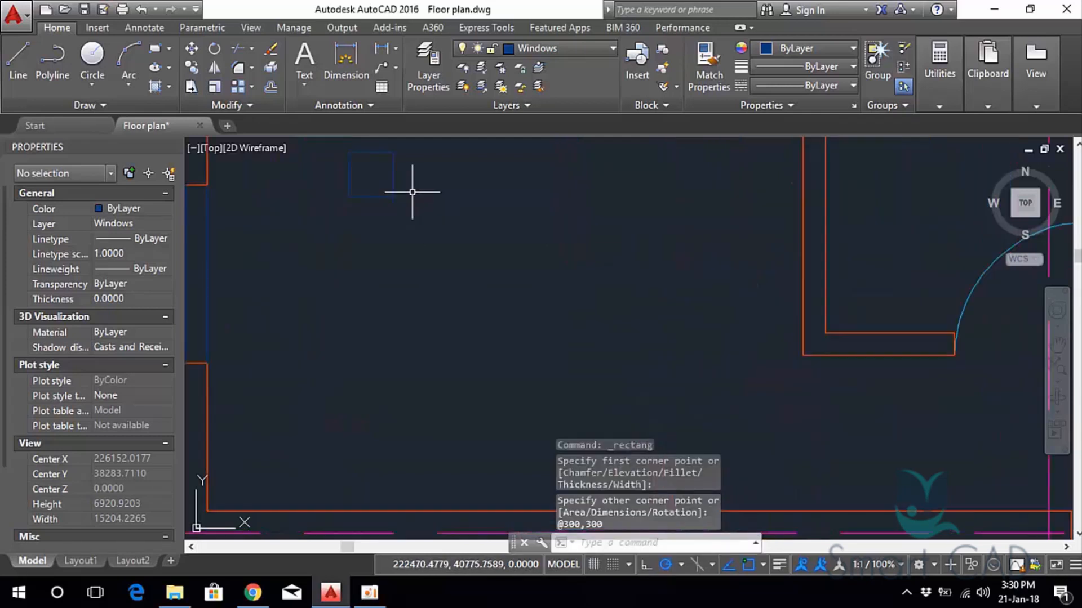
Assign the new square to the Columns layer.
left_click_drag(350, 168, 550, 354)
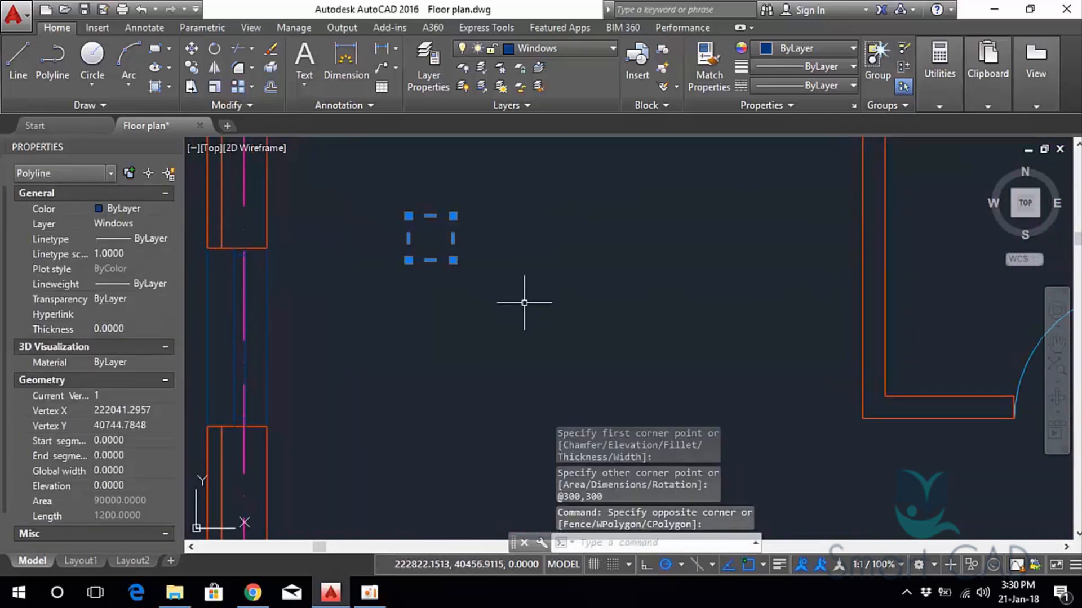
left_click(582, 51)
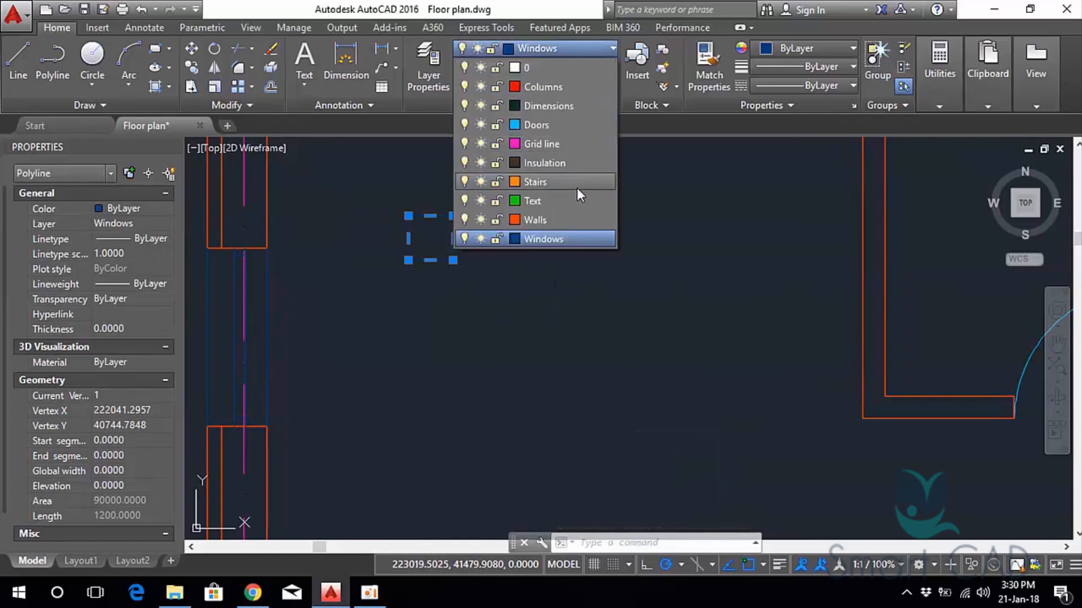
left_click(567, 85)
scroll(541, 198, "down", 2)
middle_click_drag(560, 201, 595, 264)
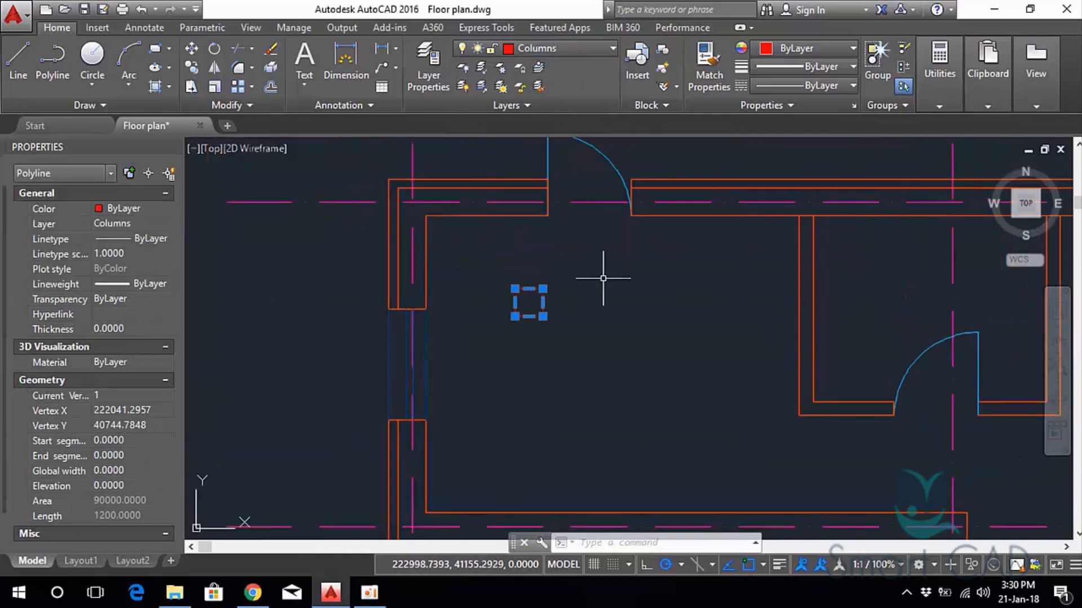
Move the column square by its centre onto the grid intersection at the plan's upper-left wall corner.
key("Return")
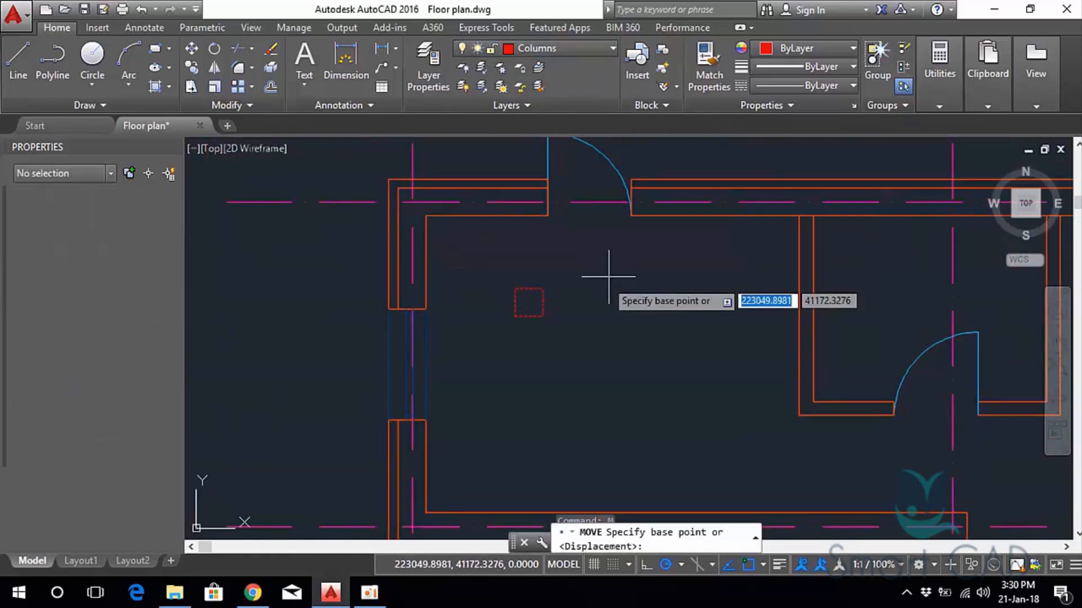
scroll(526, 295, "up", 2)
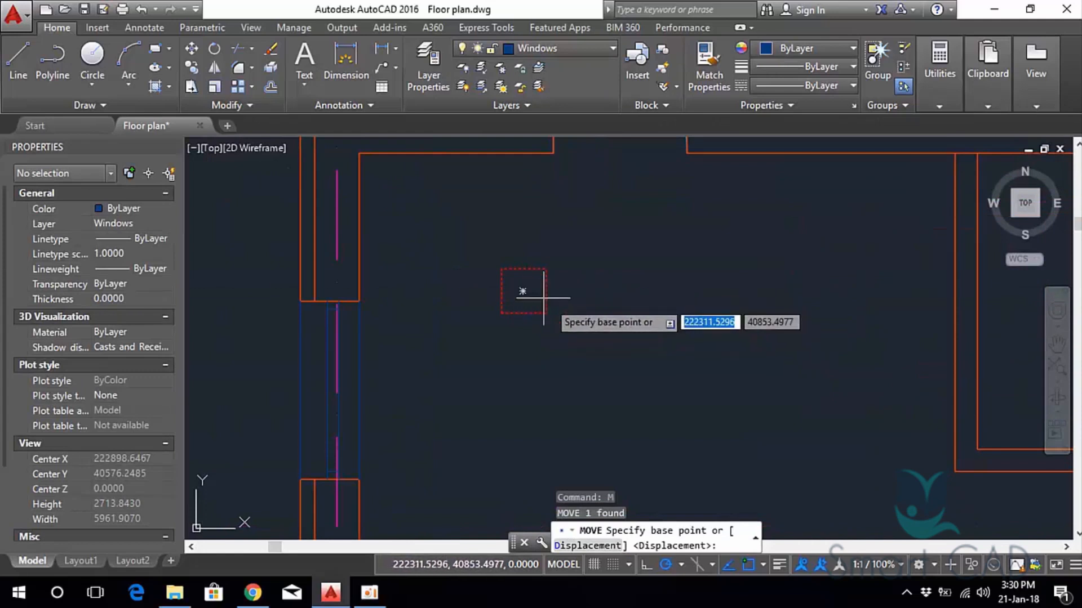
left_click(523, 290)
scroll(693, 241, "down", 5)
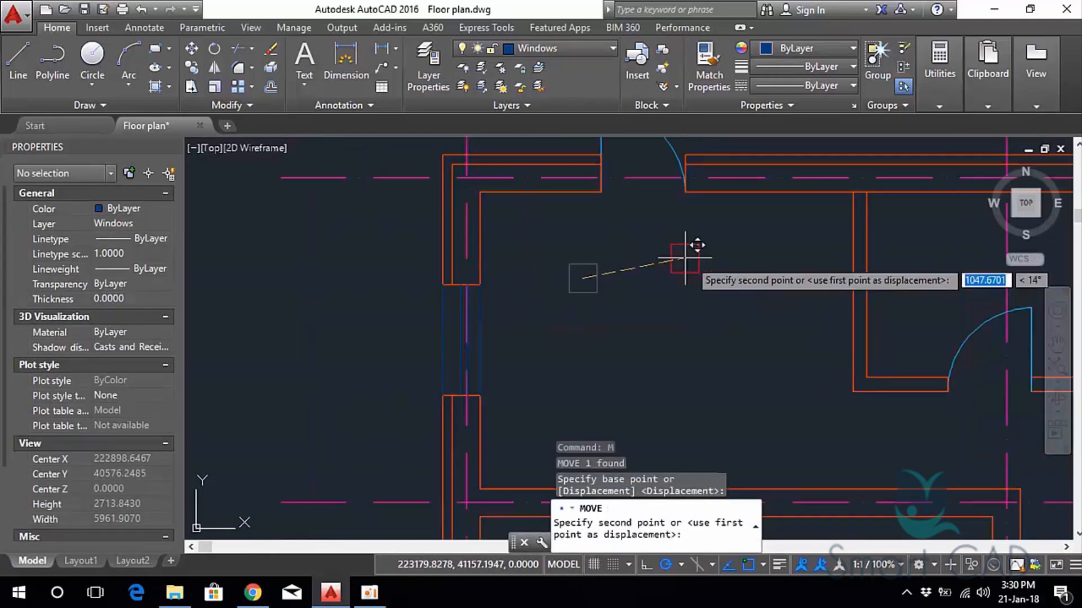
scroll(698, 249, "up", 2)
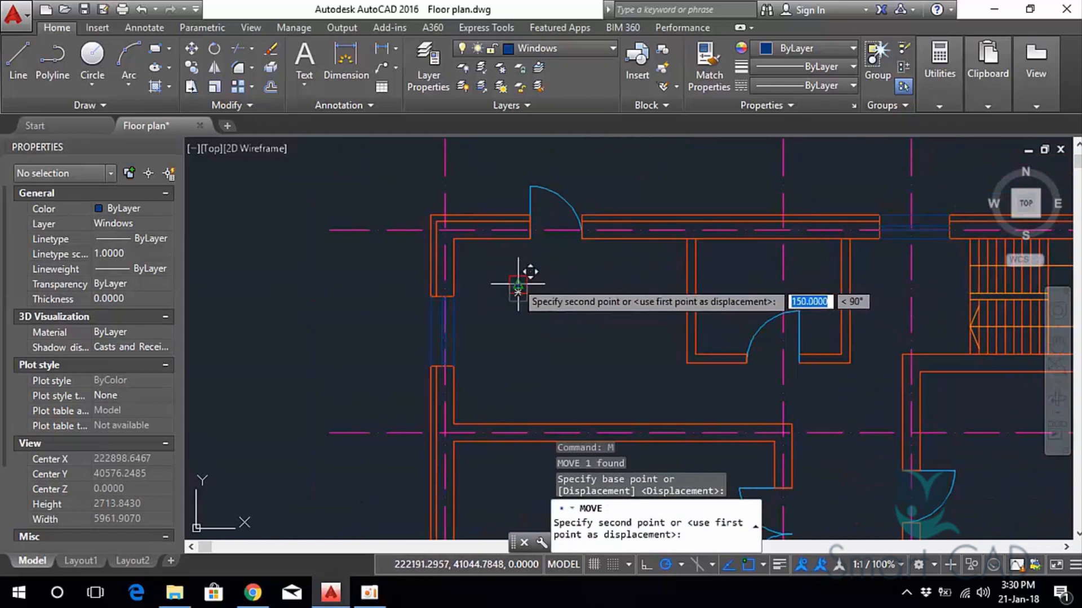
scroll(466, 224, "up", 4)
left_click(388, 201)
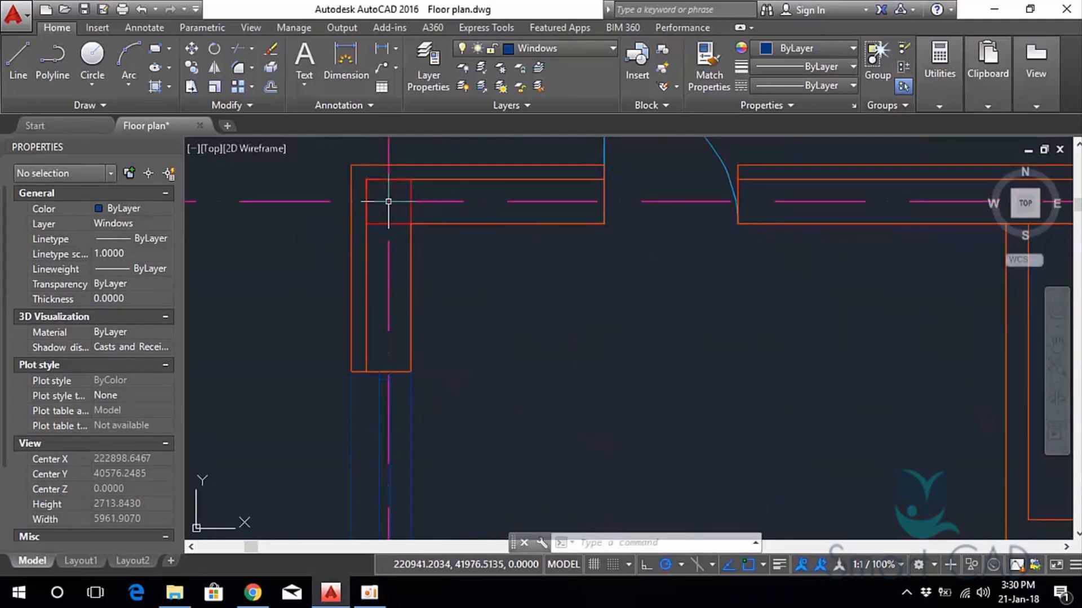
Copy the corner column by its centre to the upper wall's grid intersections above the small room and at the upper-right corner.
left_click(411, 191)
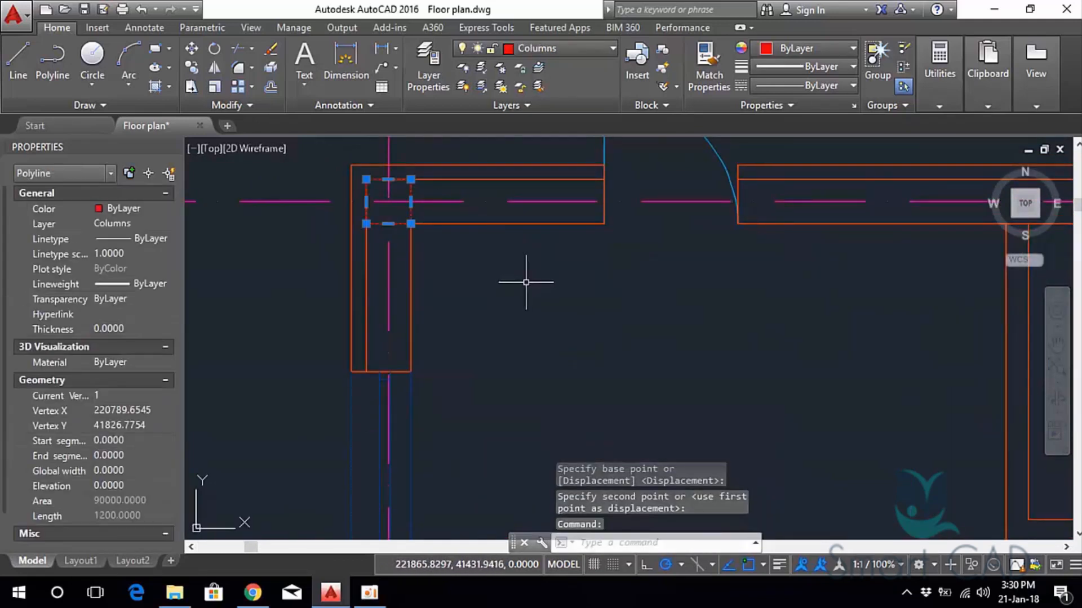
type("co")
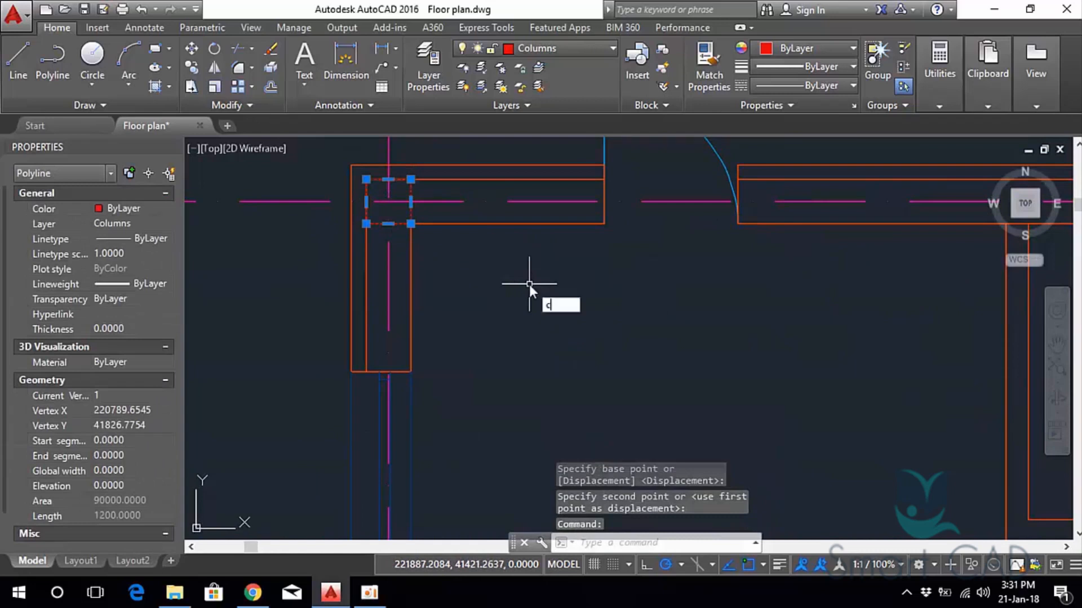
key("Return")
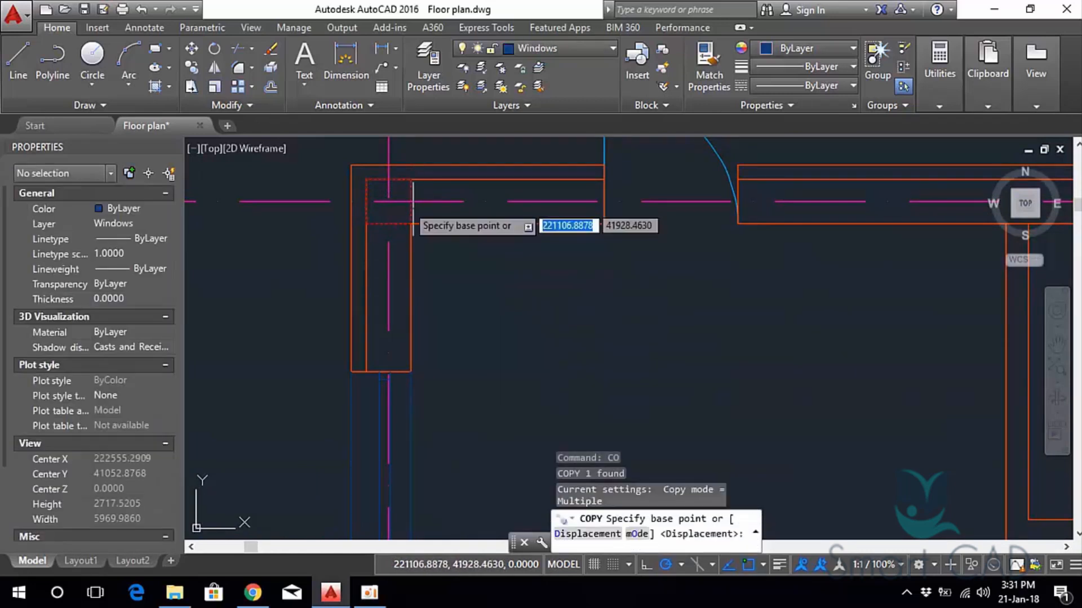
left_click(389, 201)
scroll(544, 235, "down", 3)
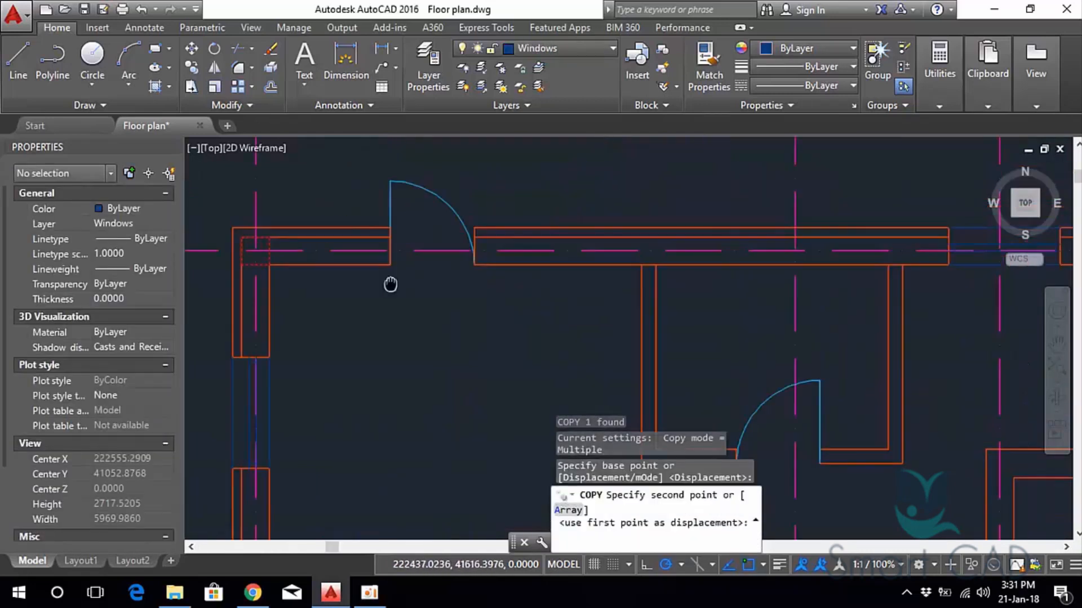
middle_click_drag(767, 314, 659, 292)
scroll(714, 267, "up", 2)
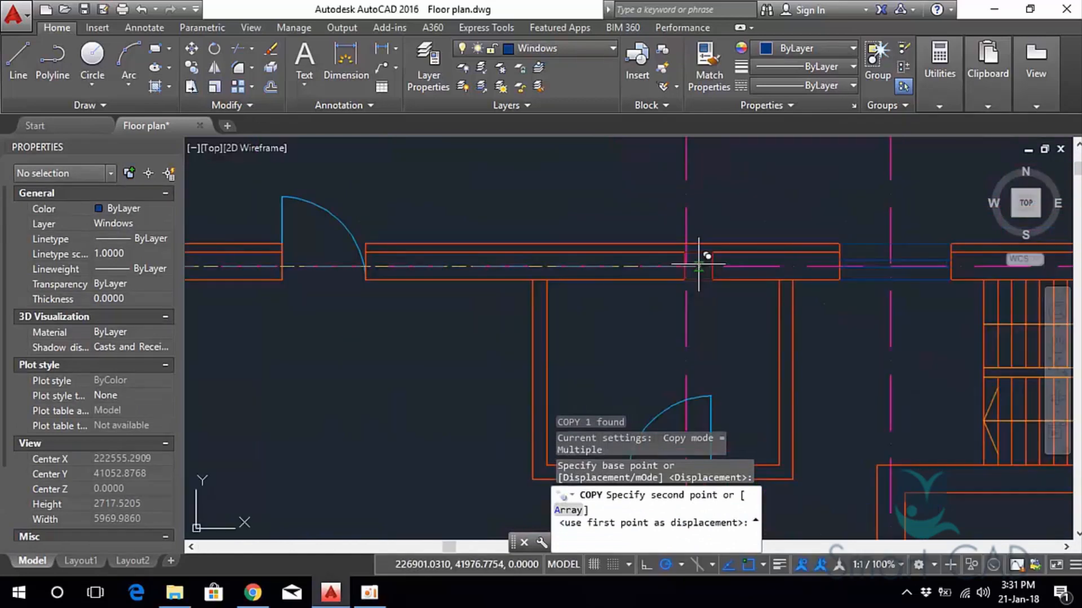
left_click(686, 265)
scroll(825, 289, "down", 2)
middle_click_drag(841, 300, 642, 268)
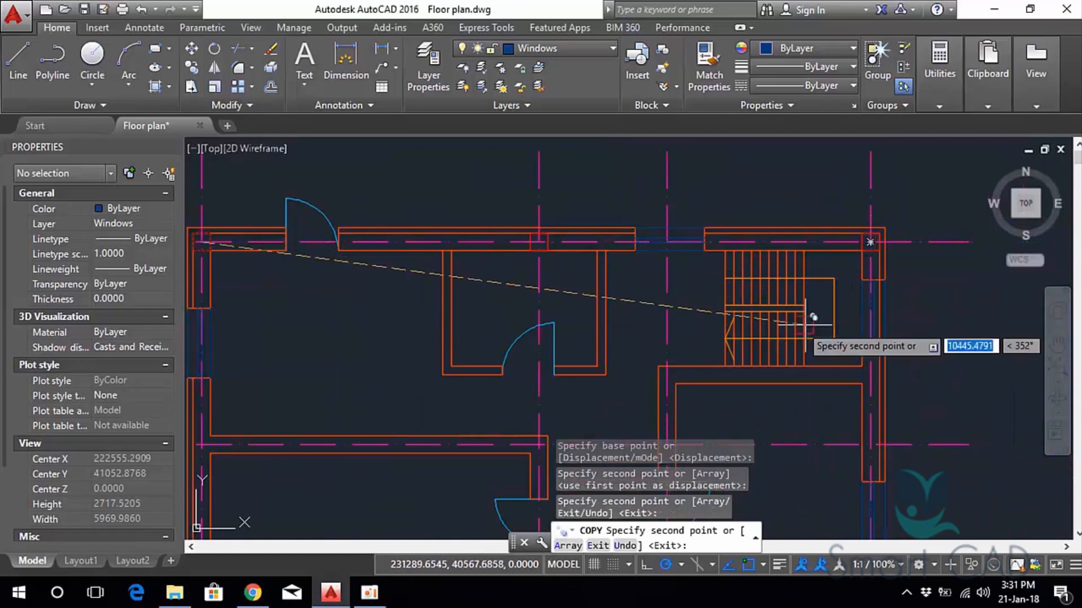
Copy the column by its centre to the right outer wall's middle grid intersection and the plan's lower-right corner.
middle_click_drag(667, 438, 495, 294)
left_click(699, 303)
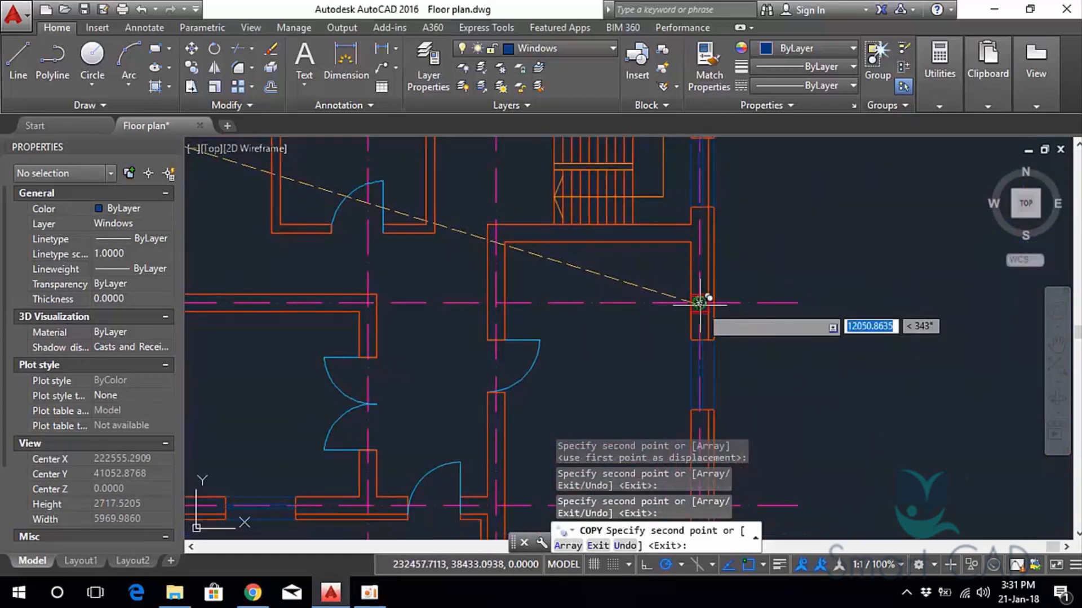
scroll(624, 306, "down", 4)
middle_click_drag(620, 305, 580, 210)
scroll(629, 309, "up", 2)
scroll(609, 310, "up", 5)
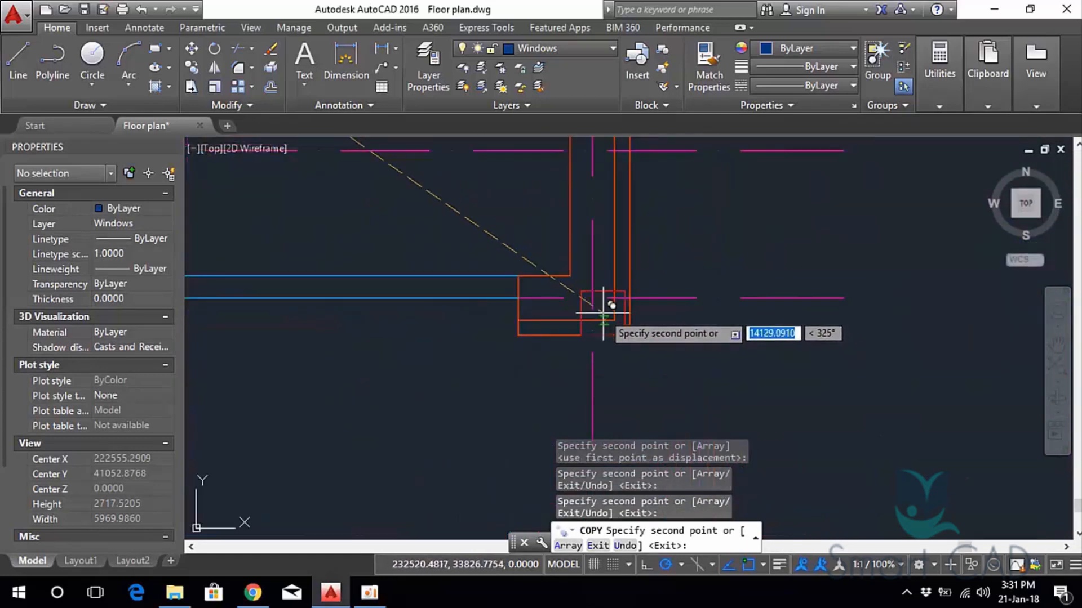
left_click(593, 297)
Copy the column onto the grid intersections at the protruding room's lower-left corner and along the wall beside the entrance door.
scroll(472, 219, "down", 5)
scroll(560, 304, "up", 3)
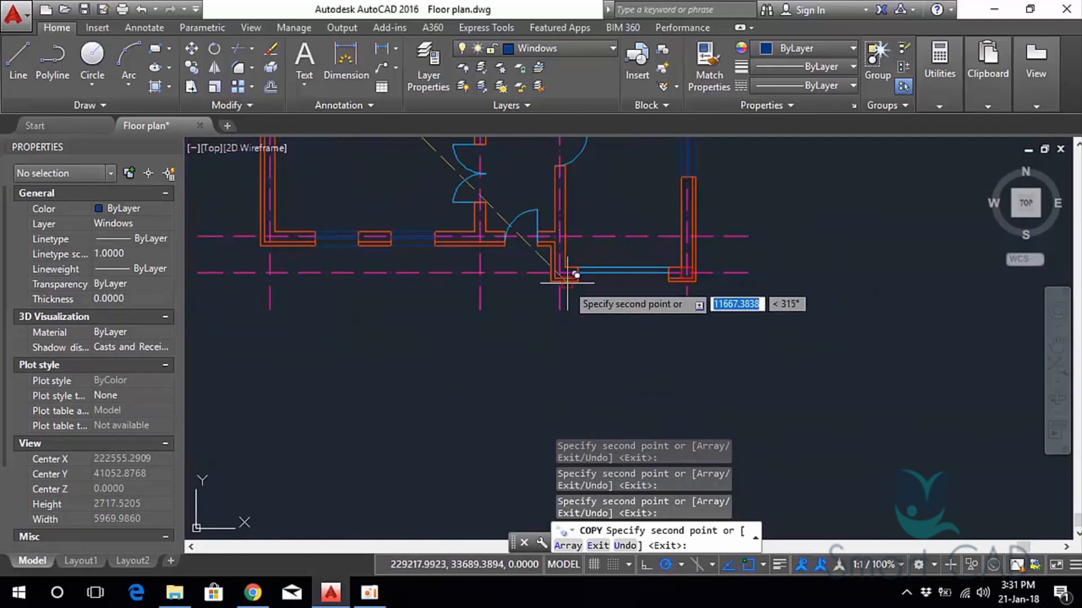
scroll(570, 256, "up", 2)
middle_click_drag(609, 205, 693, 338)
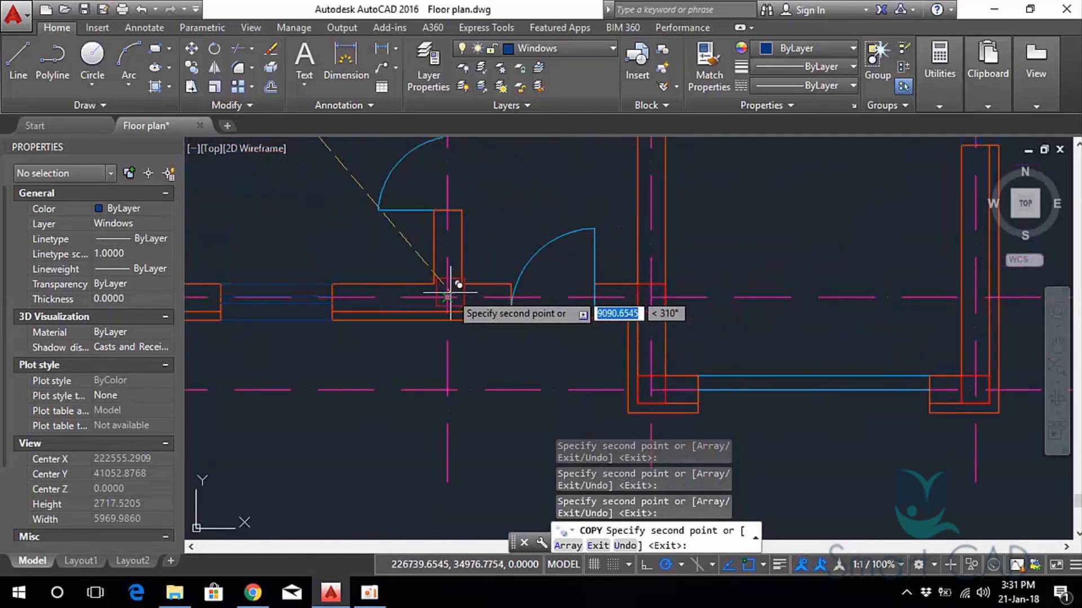
scroll(483, 262, "down", 2)
middle_click_drag(483, 262, 682, 284)
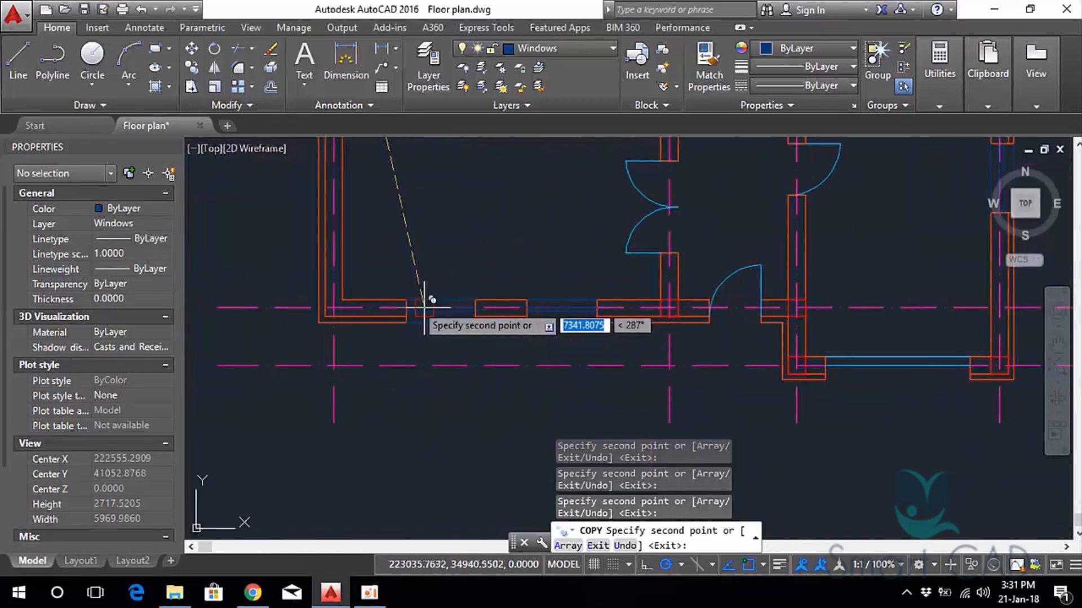
Copy the column onto the remaining grid intersections at the lower-left room's corners and the right room's left wall, and finish copying.
middle_click_drag(439, 217, 497, 374)
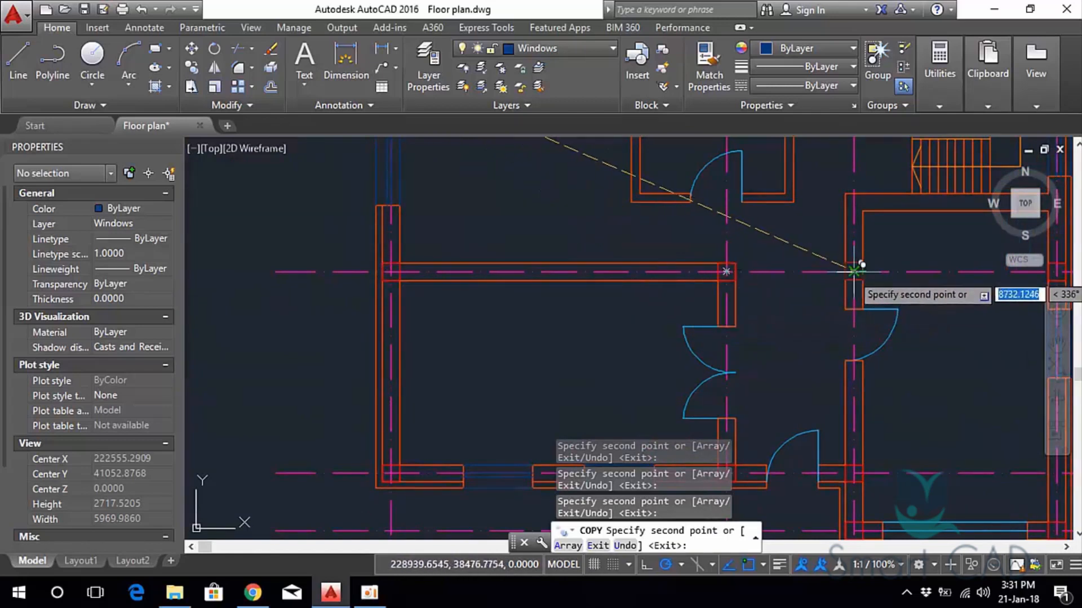
left_click(740, 311)
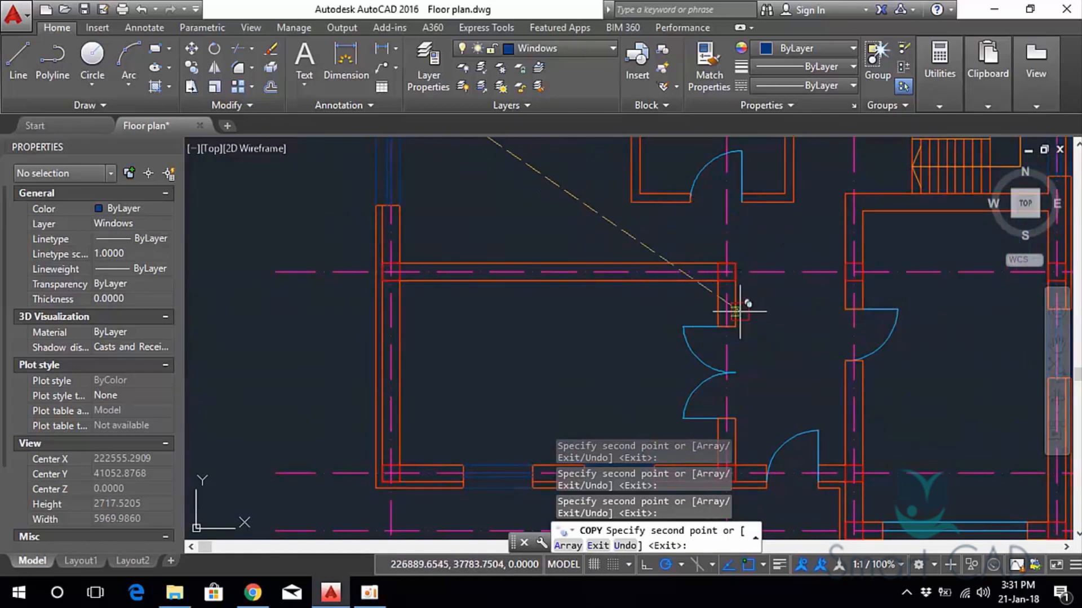
scroll(745, 306, "down", 2)
middle_click_drag(744, 304, 646, 287)
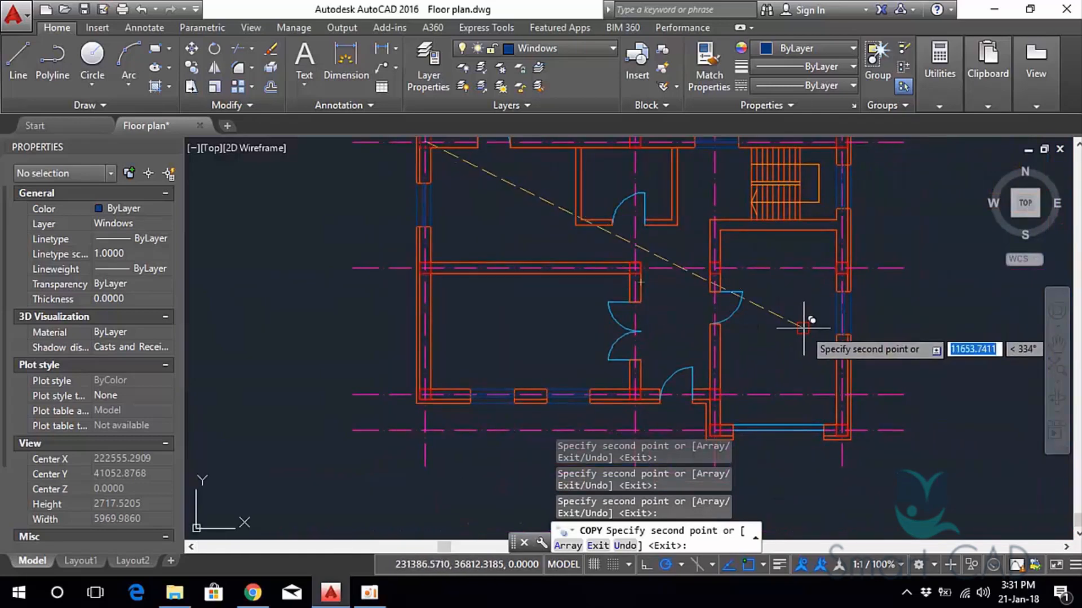
middle_click_drag(803, 327, 711, 368)
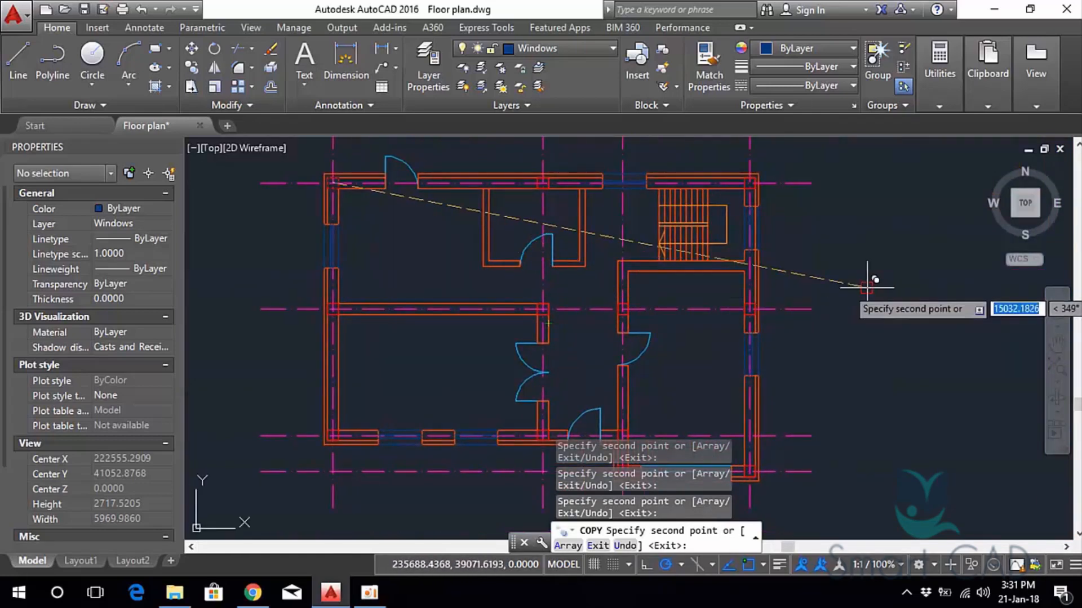
key("Escape")
scroll(571, 221, "up", 2)
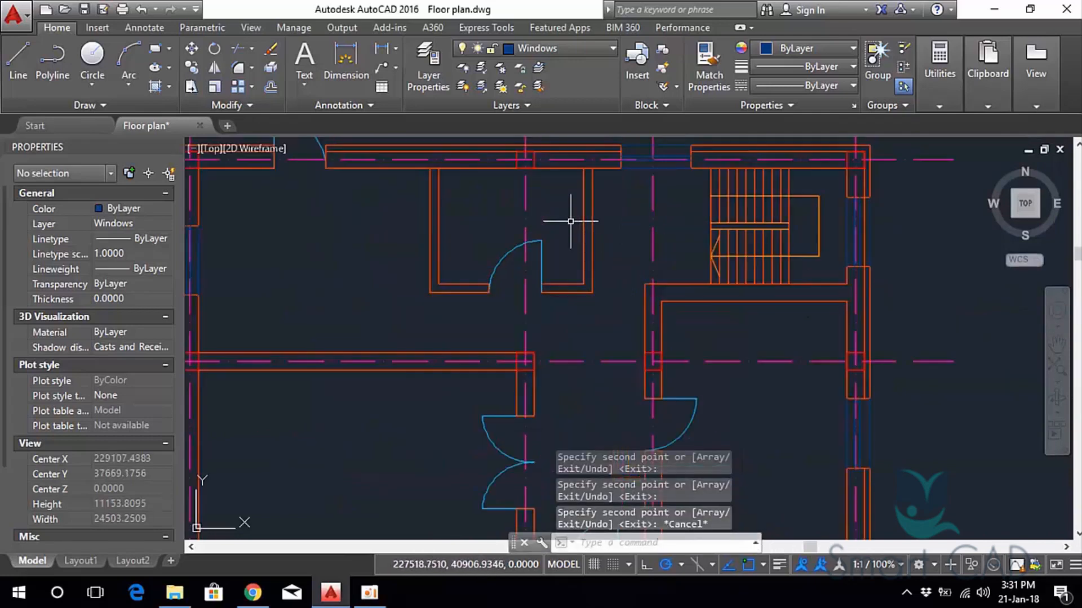
middle_click_drag(551, 210, 659, 258)
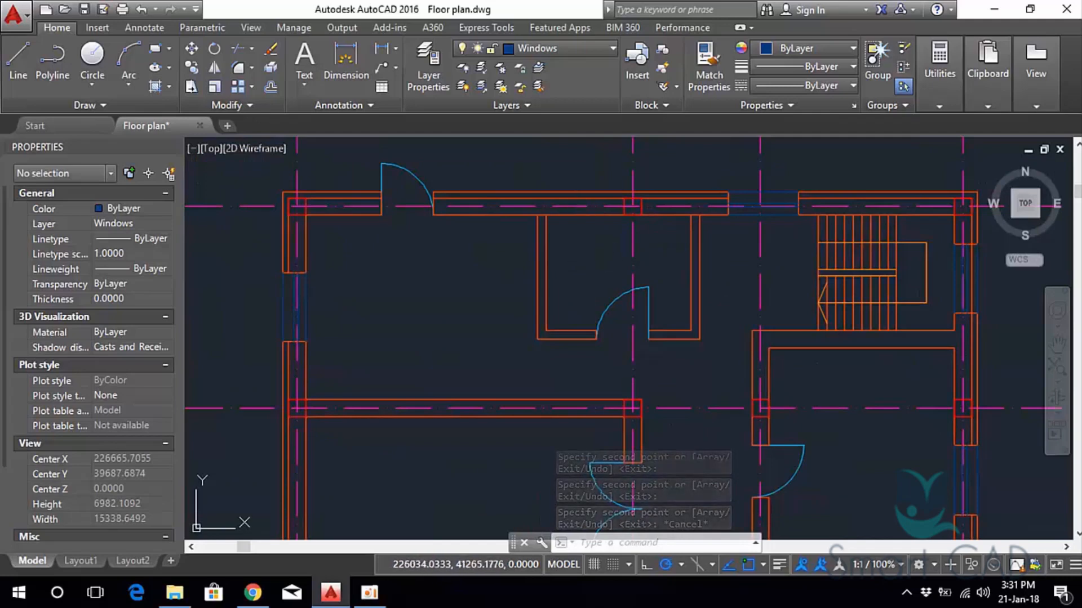
scroll(592, 237, "down", 2)
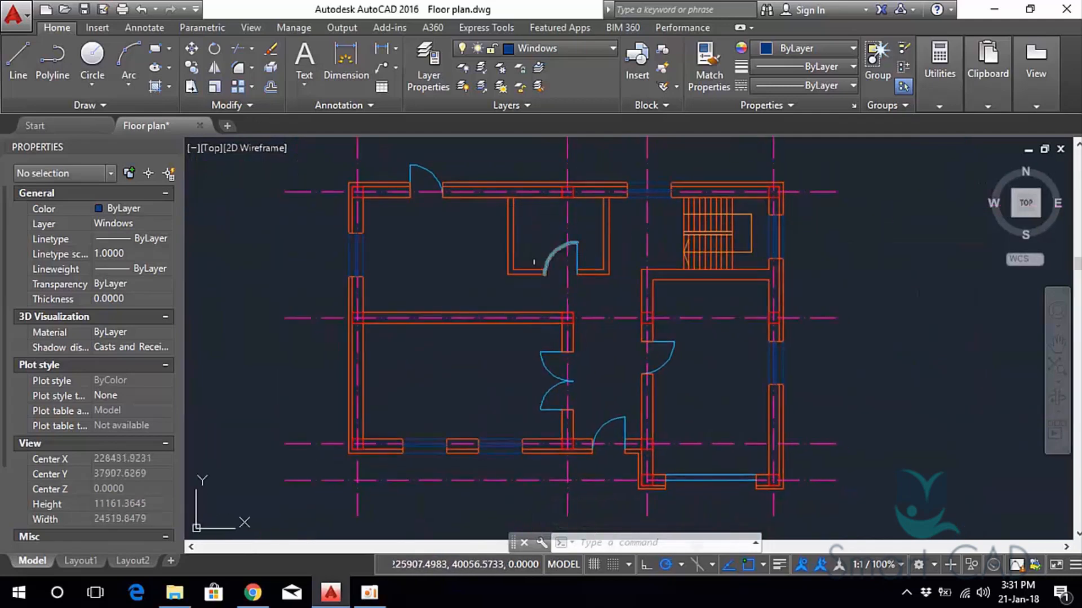
Copy the left window of the lower-left room's bottom wall, by its lower-left corner, onto the upper wall above the small room.
middle_click_drag(460, 260, 392, 203)
scroll(351, 390, "up", 2)
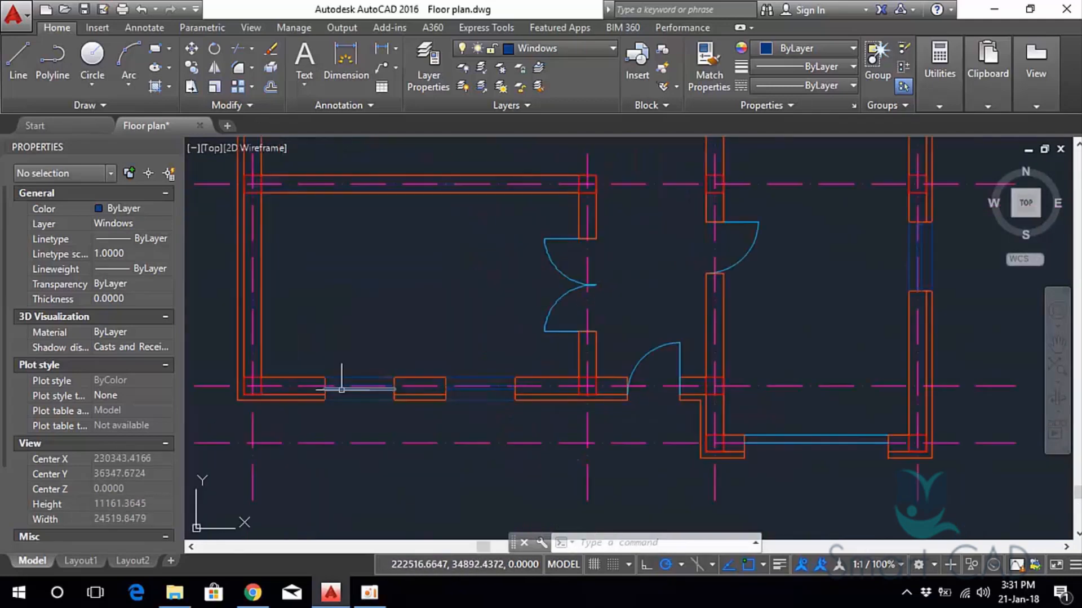
left_click(314, 356)
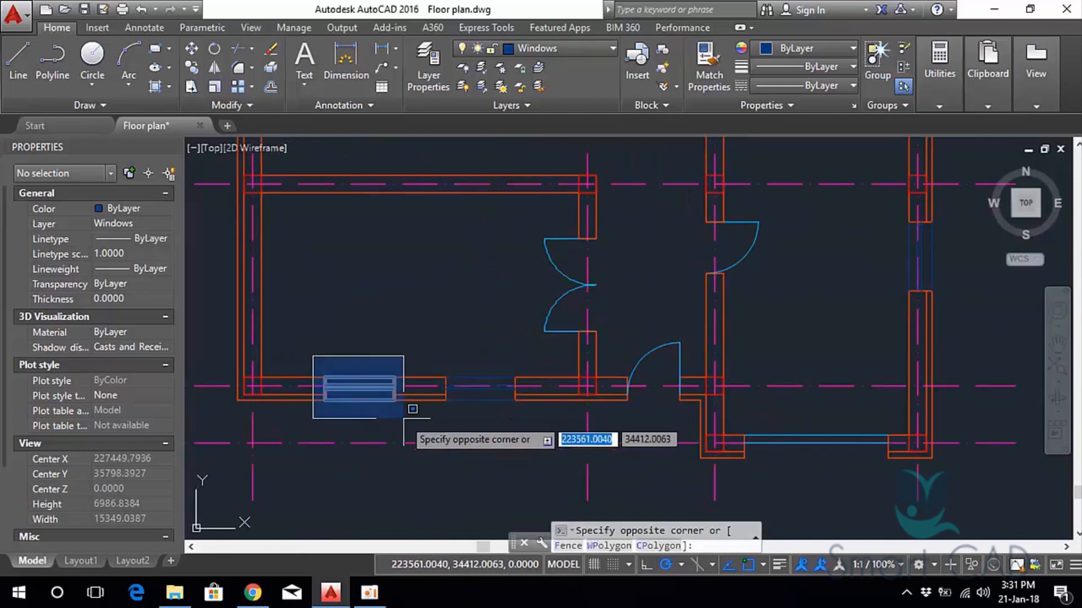
left_click(394, 411)
type("co")
key("Return")
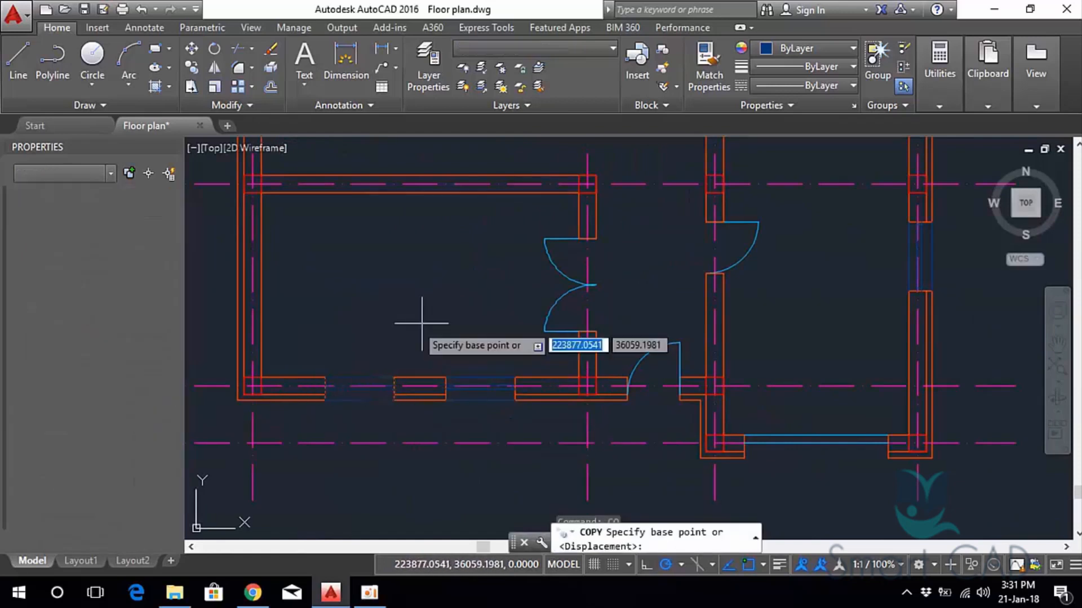
scroll(338, 361, "up", 4)
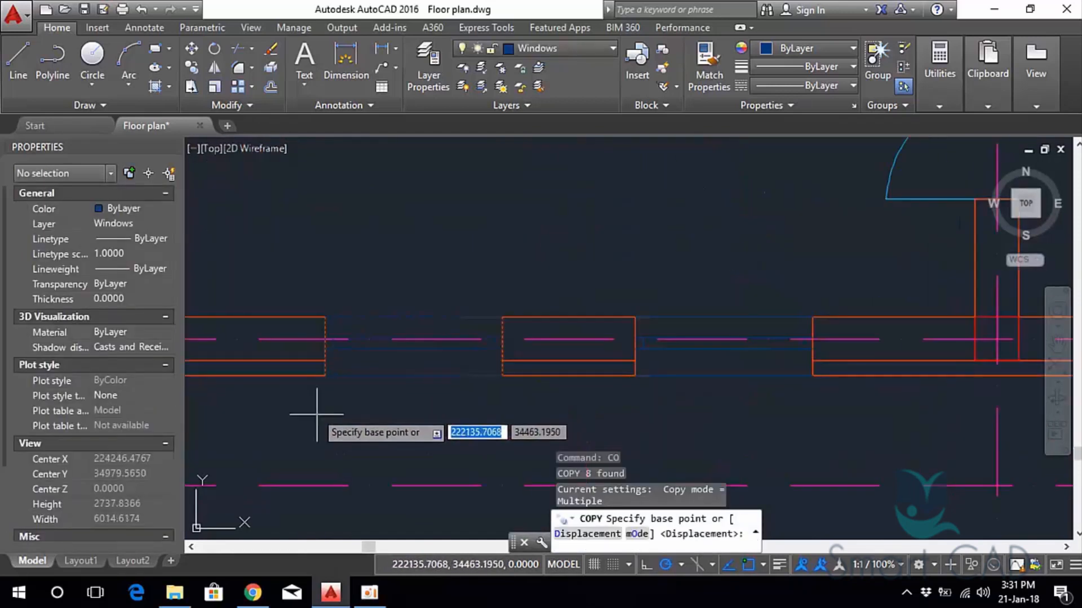
left_click(326, 376)
scroll(443, 227, "down", 6)
middle_click_drag(484, 189, 411, 349)
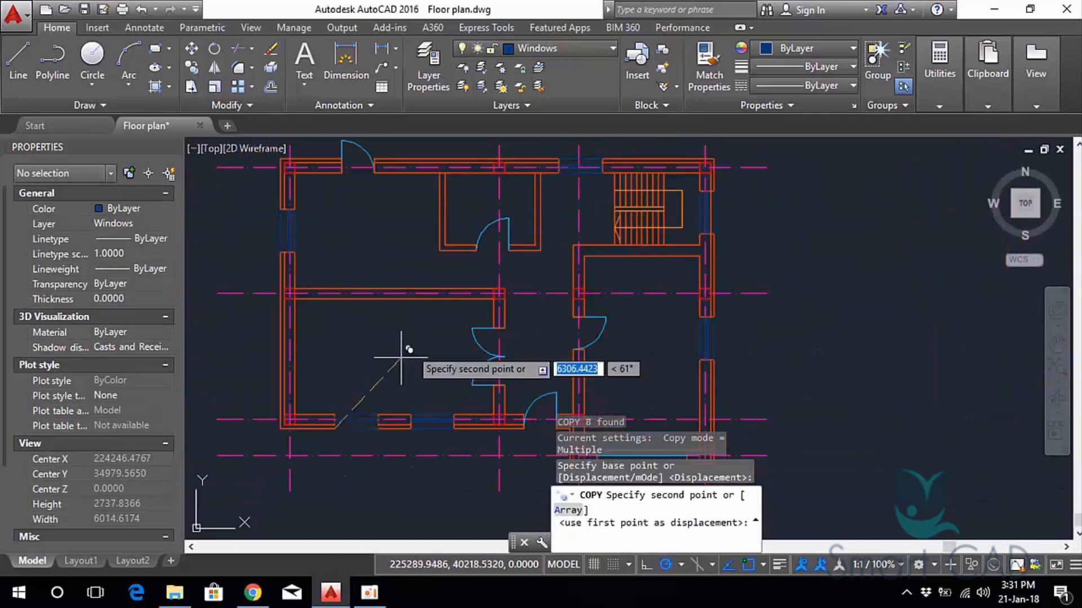
middle_click_drag(492, 219, 467, 300)
scroll(430, 251, "up", 6)
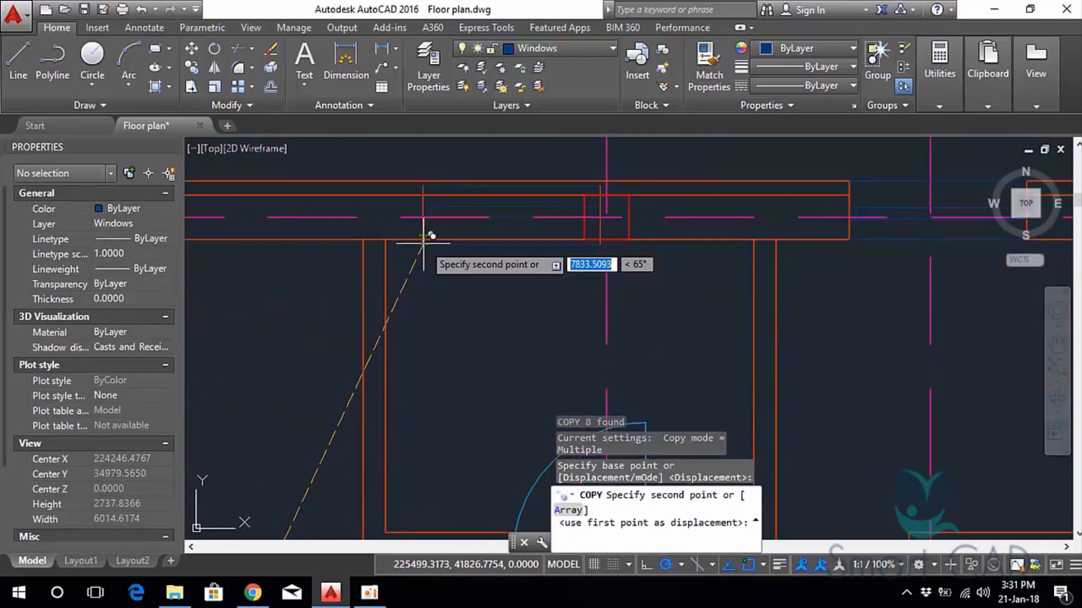
left_click(406, 240)
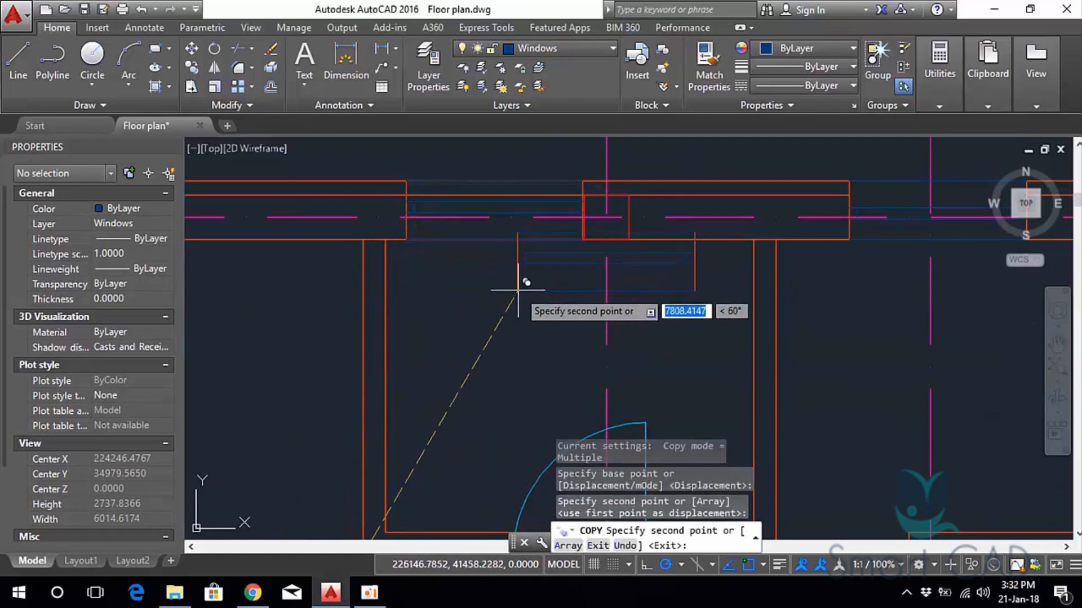
key("Escape")
Move the copied window along the upper wall so its right edge meets the column's left face.
left_click(375, 154)
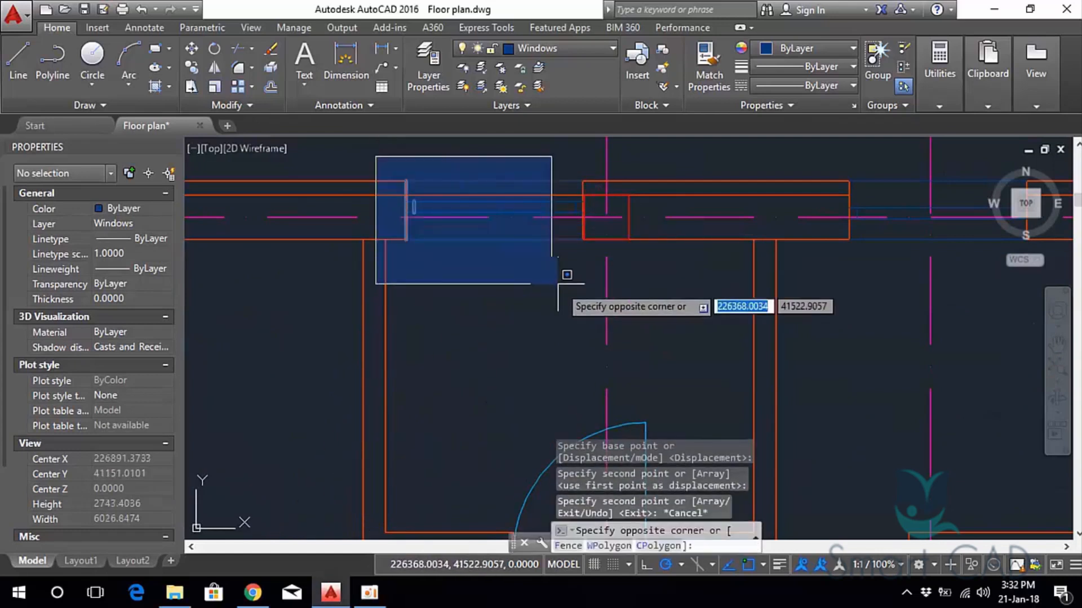
left_click(593, 280)
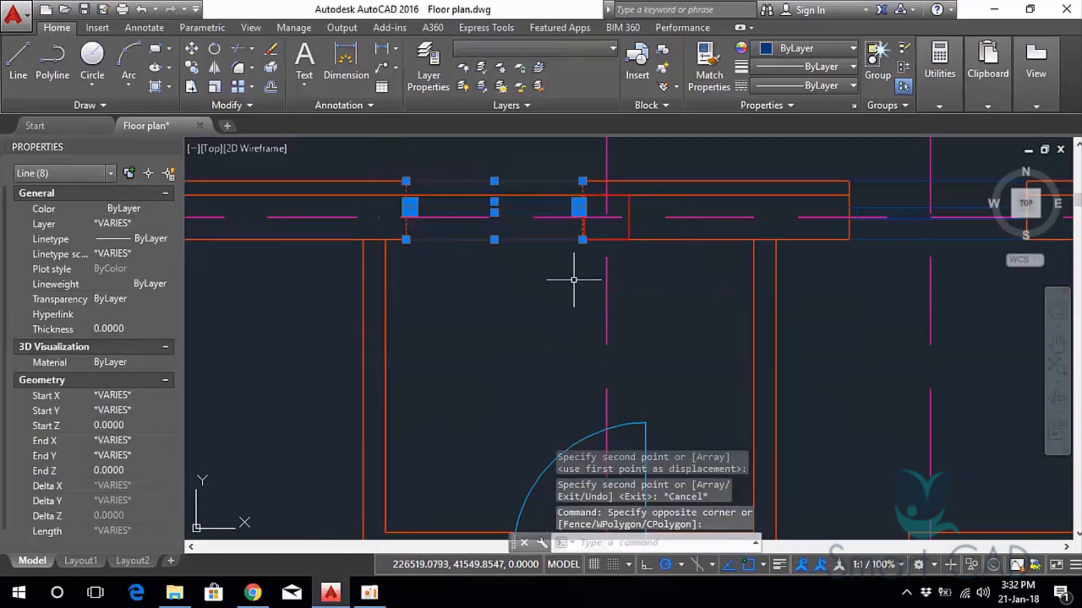
type("m")
key("Return")
scroll(563, 211, "up", 3)
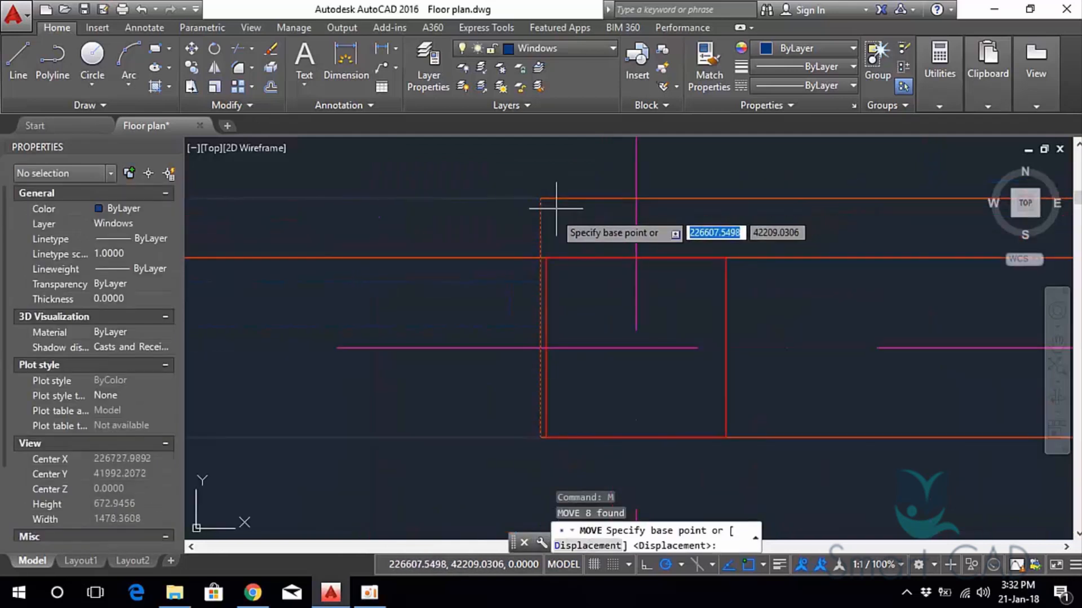
left_click(546, 255)
scroll(536, 265, "down", 5)
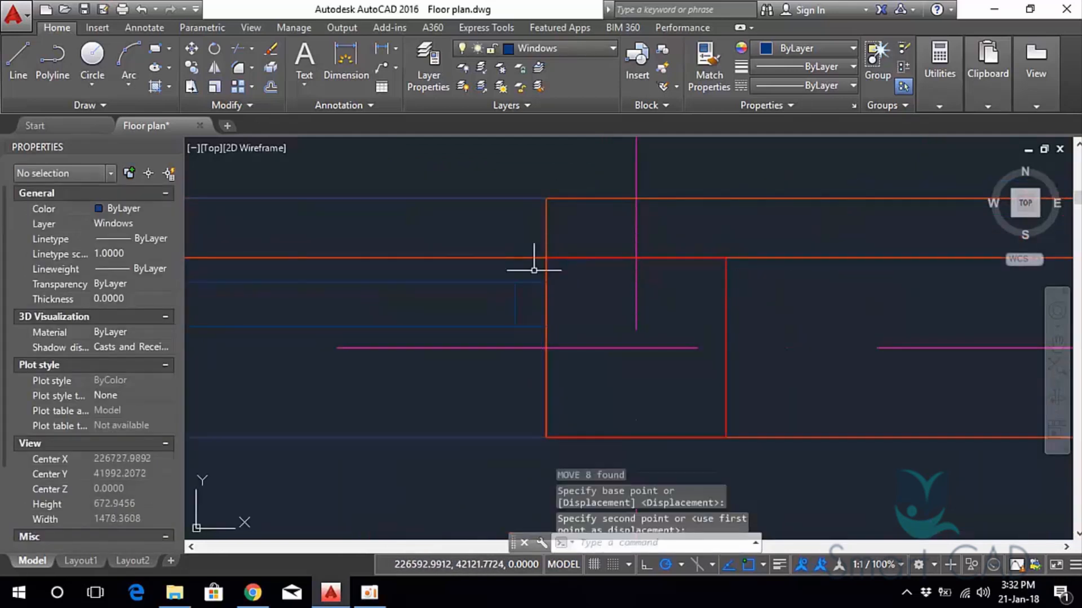
mouse_move(535, 265)
middle_mouse_down()
mouse_move(588, 299)
mouse_move(600, 295)
middle_mouse_up()
key("Escape")
Move the small room window's left jamb and frame end lines 600 to the right to narrow the window.
middle_click_drag(525, 401, 551, 304)
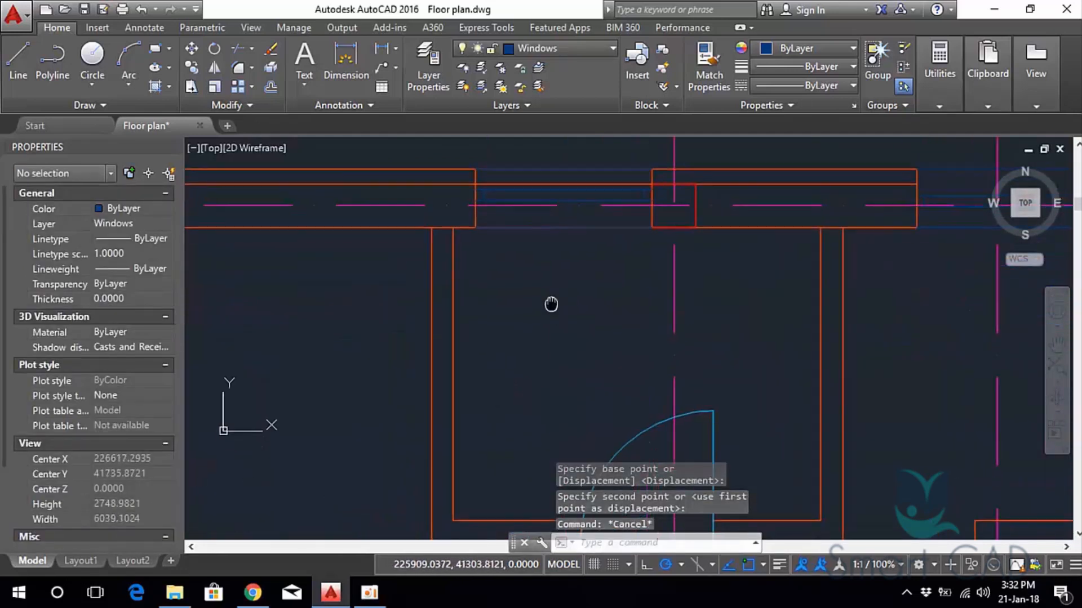
middle_click_drag(525, 259, 506, 319)
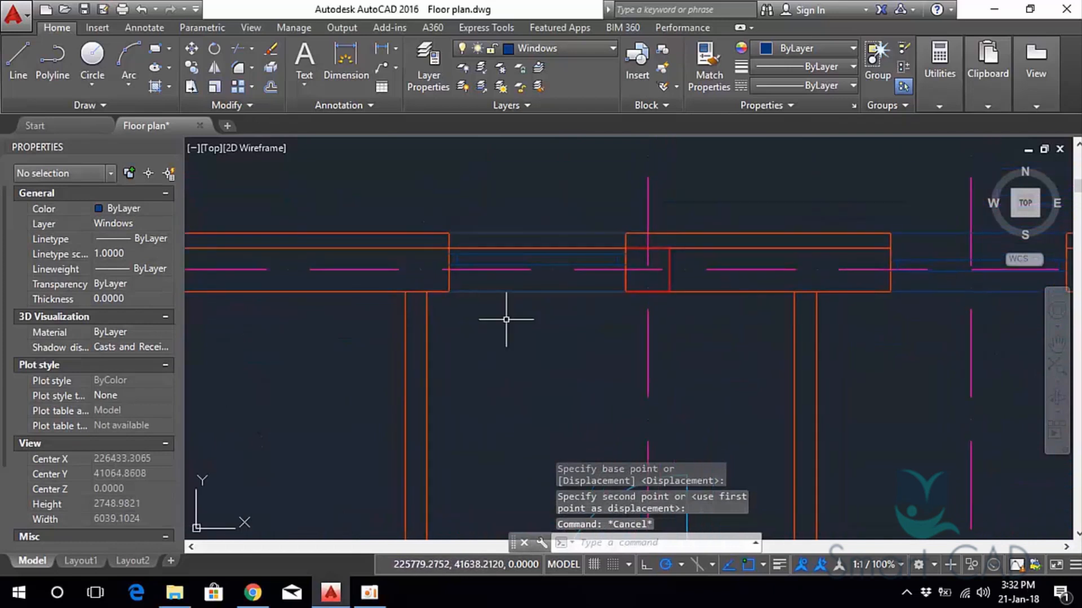
left_click(430, 193)
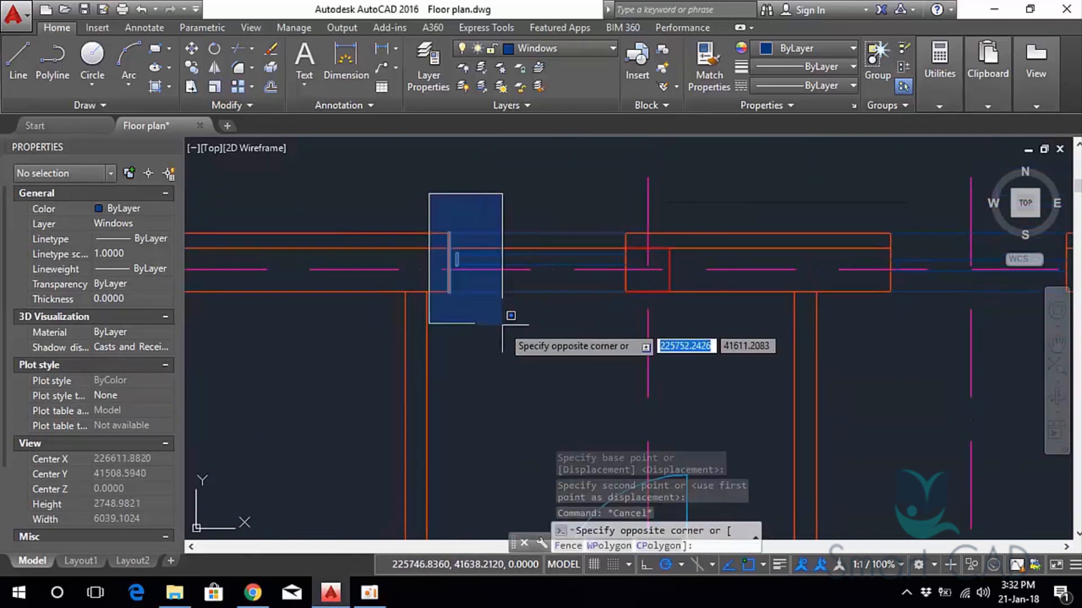
left_click(500, 319)
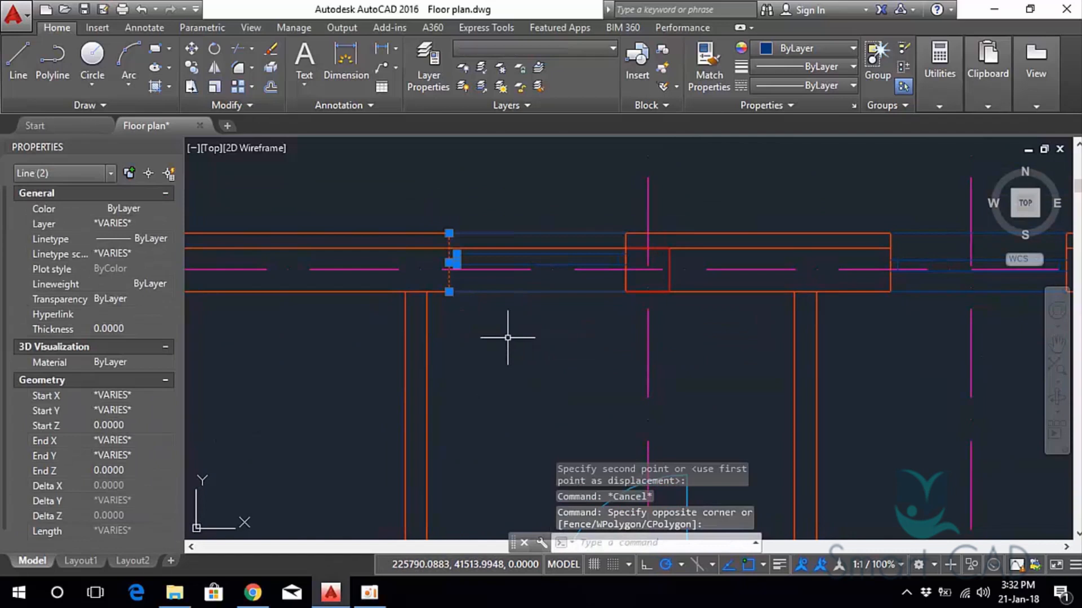
type("m")
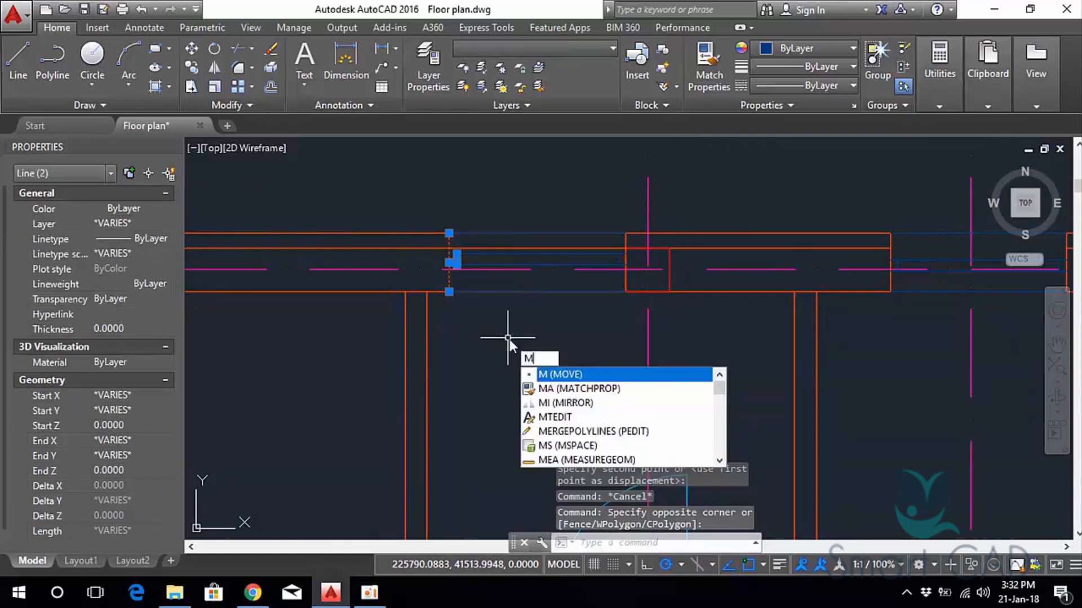
key("Return")
left_click(474, 338)
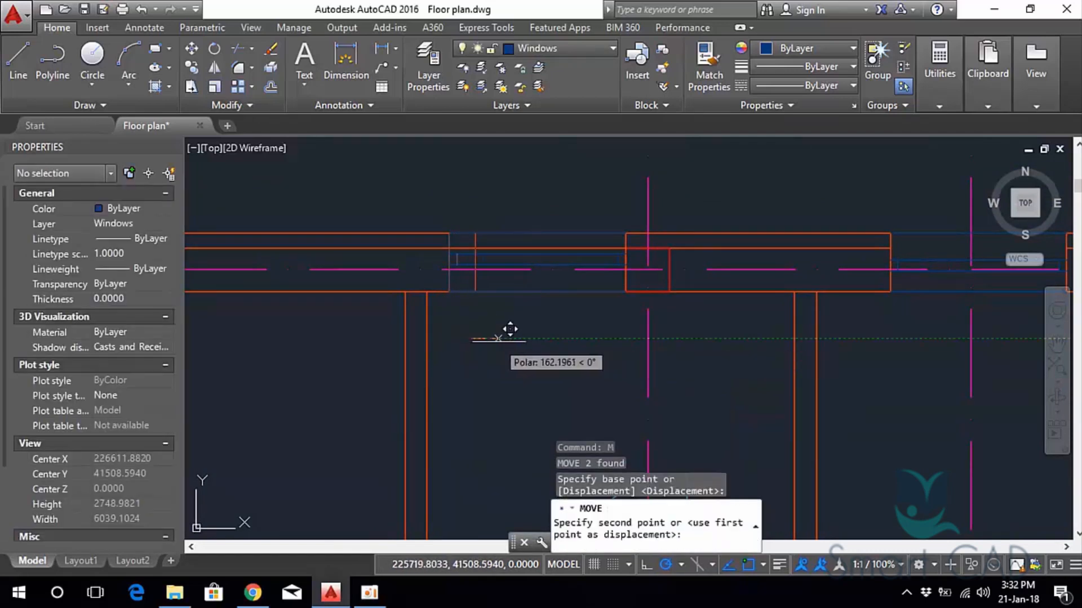
type("6")
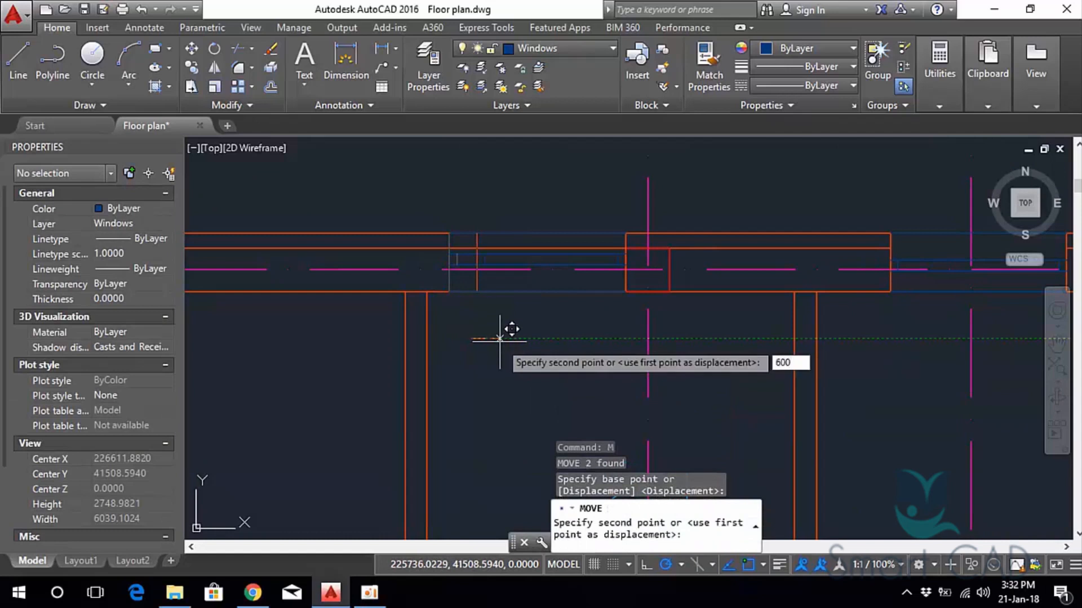
type("00")
key("Return")
scroll(500, 304, "up", 3)
key("Escape")
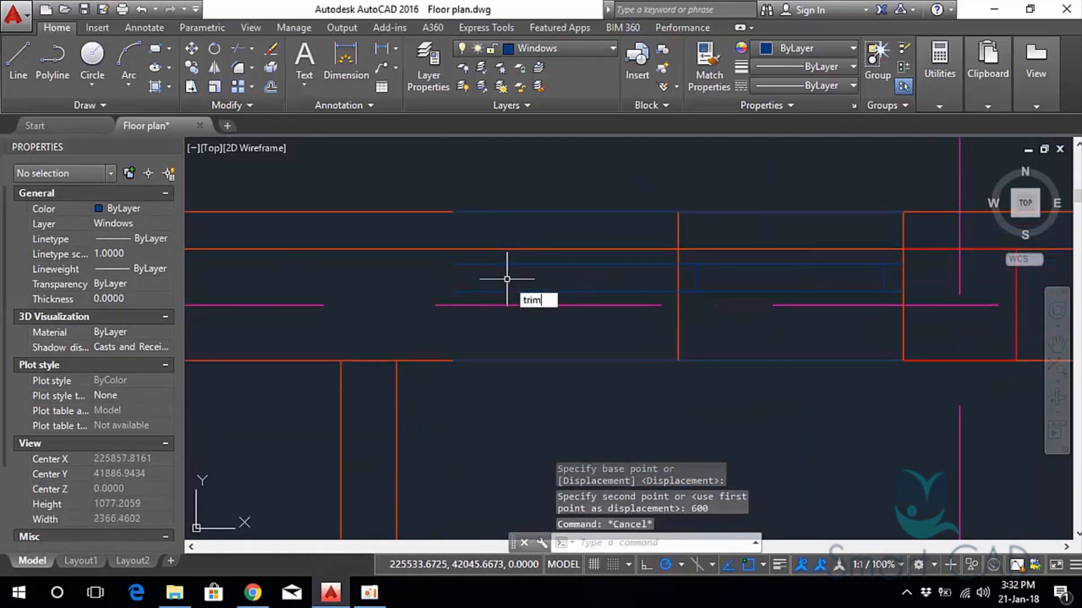
Trim away the leftover window lines to the left of the moved jamb in the small room's upper wall.
key("Return")
key("Return")
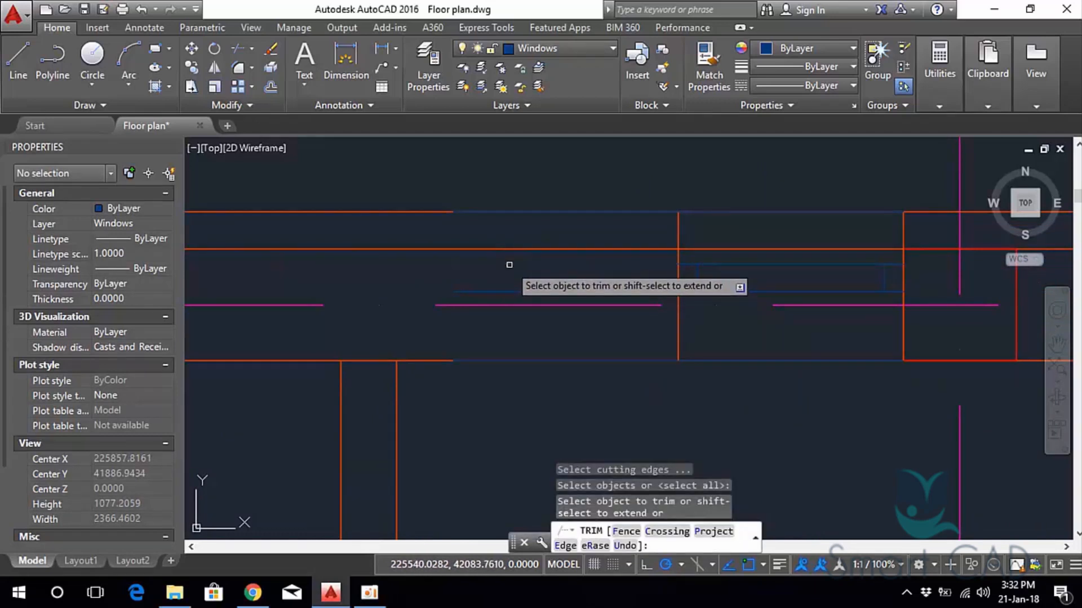
left_click(515, 292)
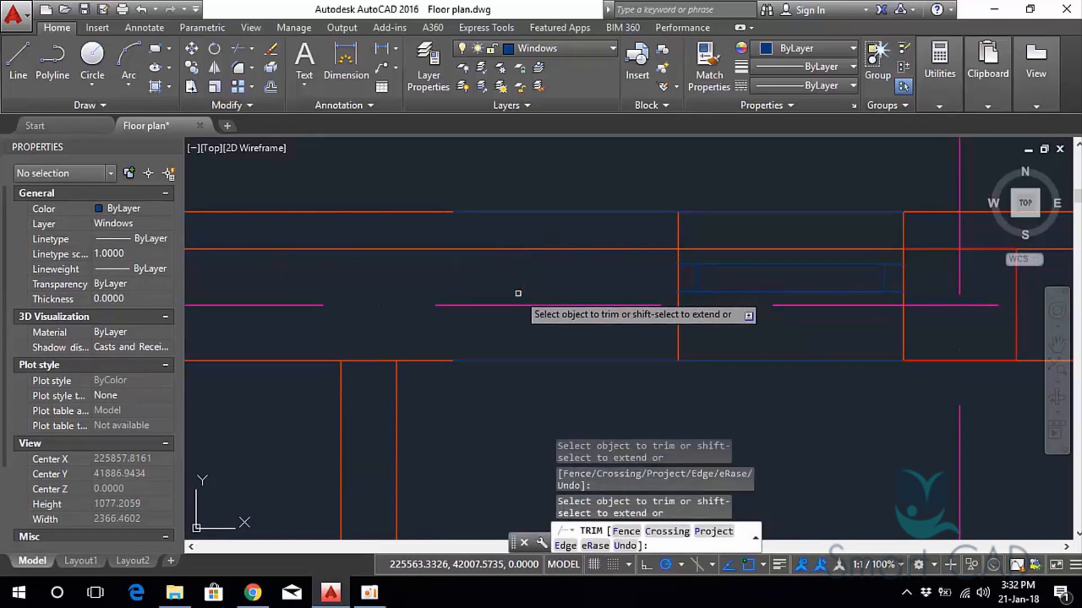
left_click(514, 359)
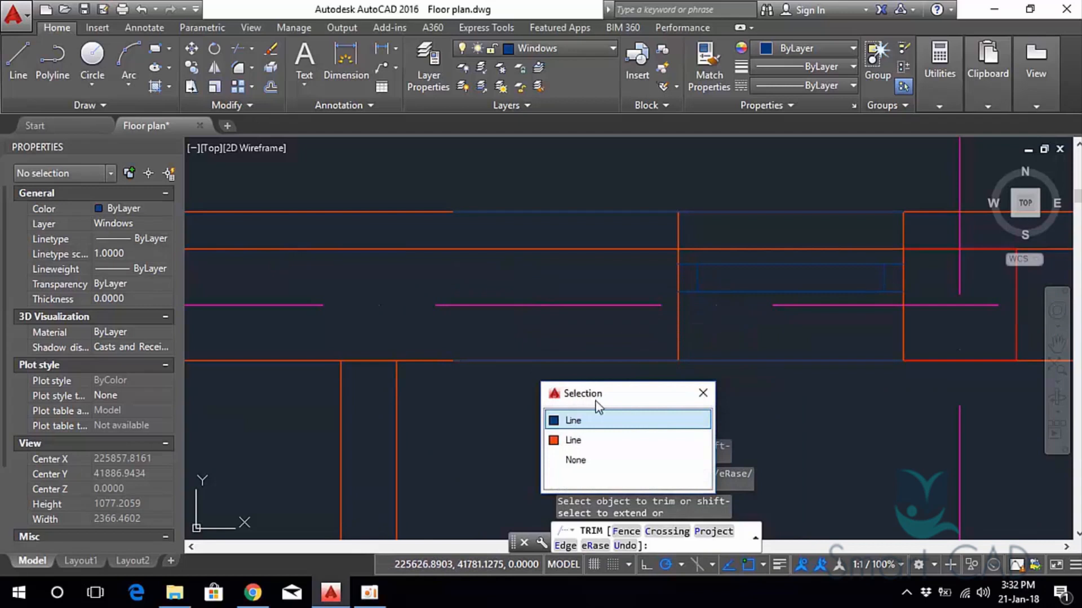
left_click(570, 421)
left_click(551, 211)
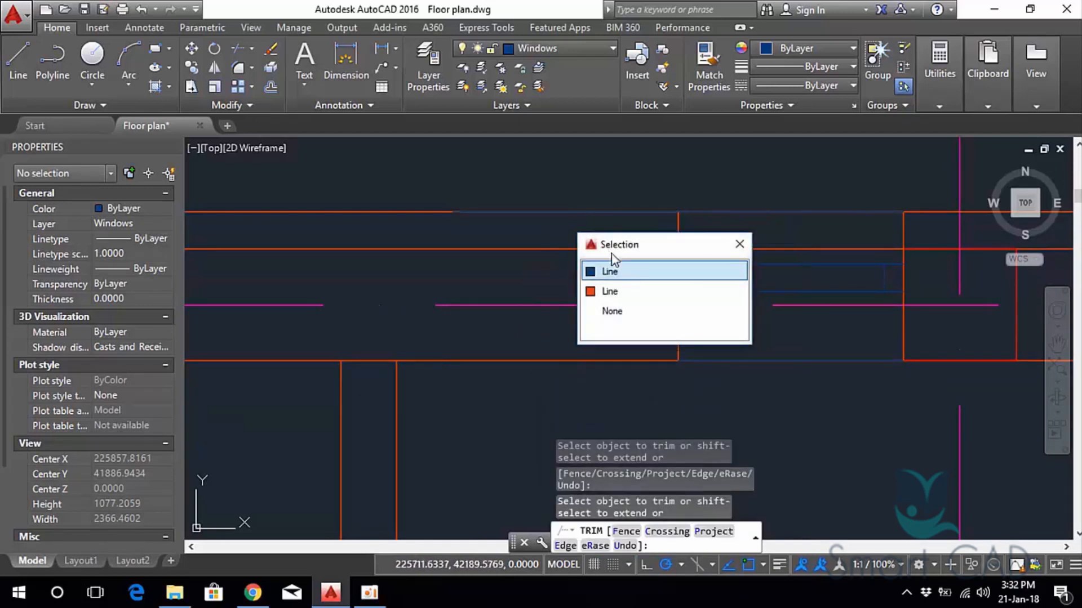
left_click(616, 272)
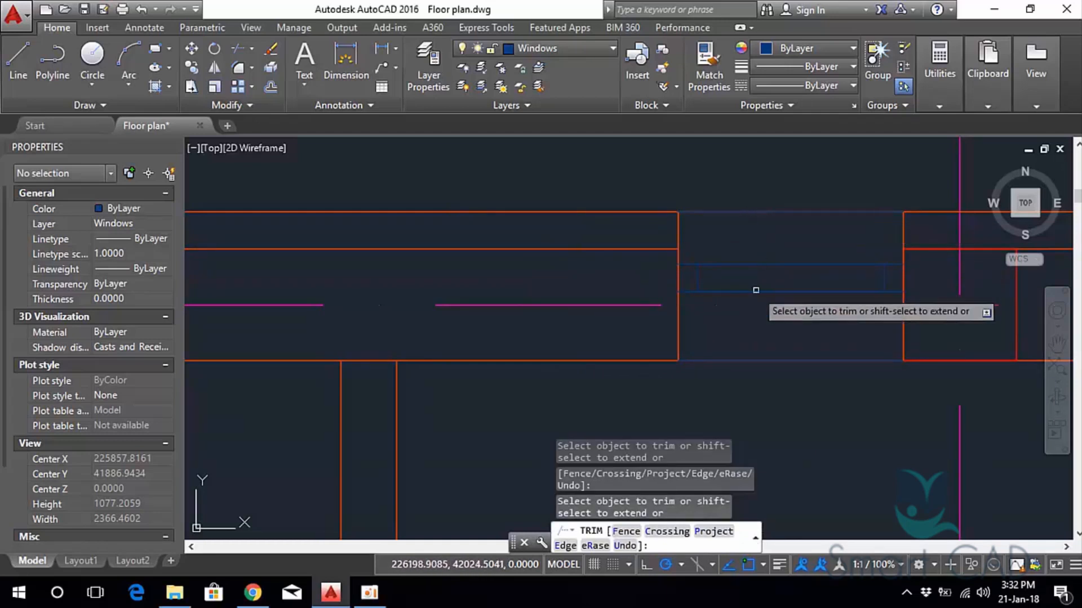
middle_click_drag(858, 303, 745, 289)
key("Escape")
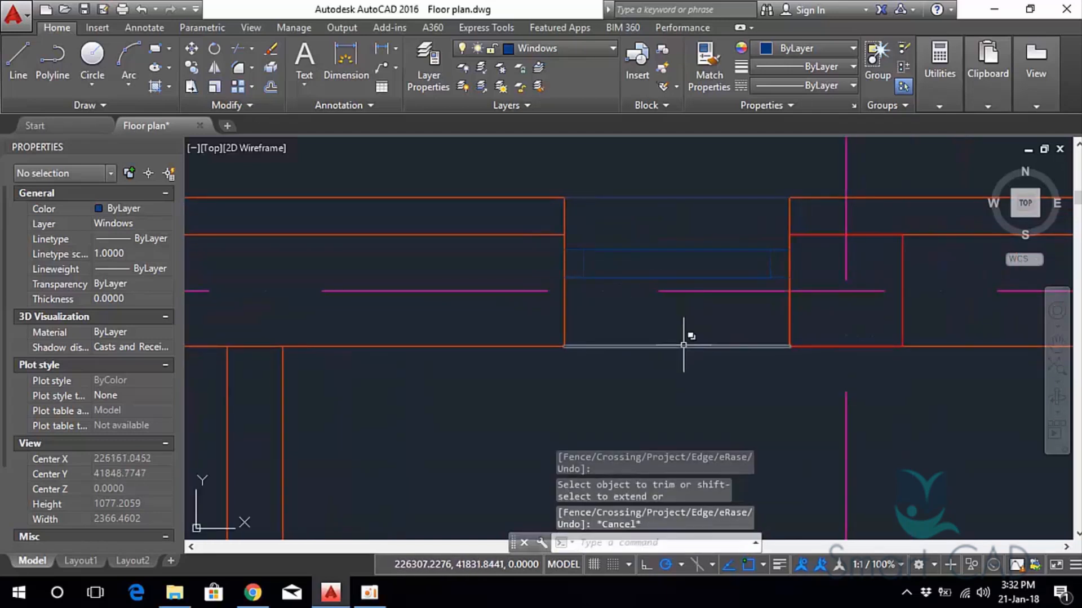
Trim the overlapping wall face lines out of the small room's window opening on both sides of the wall.
left_click(684, 345)
left_click(744, 425)
key("Escape")
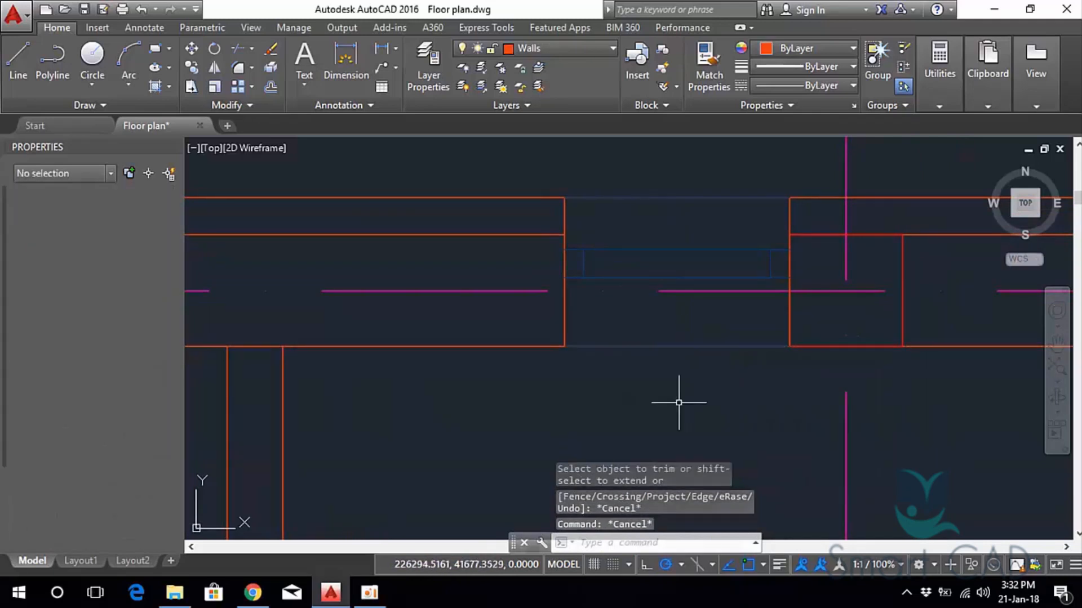
type("tr")
key("Return")
key("Return")
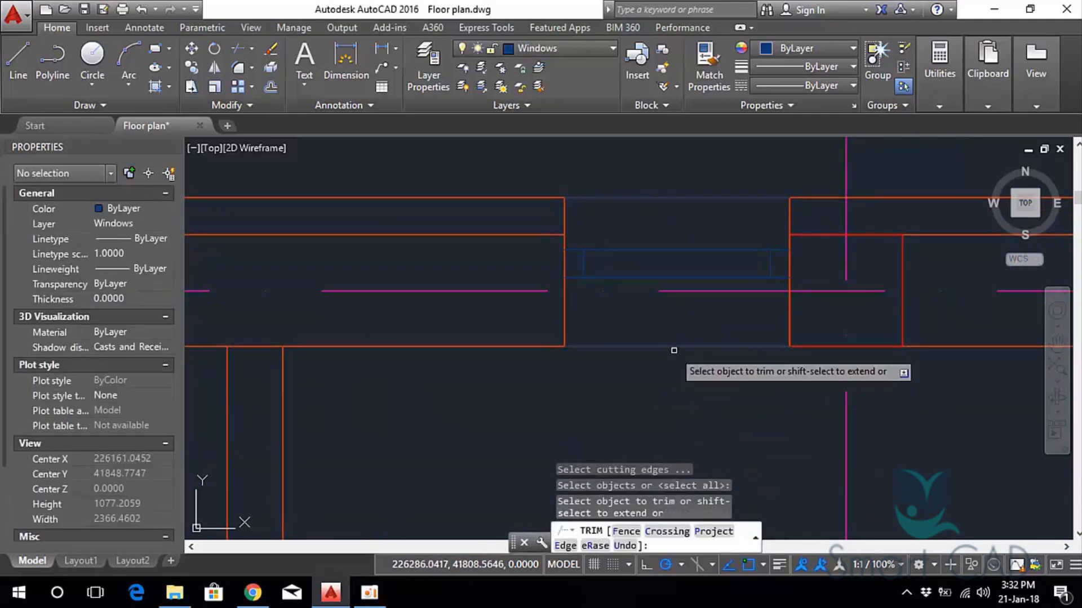
left_click(681, 345)
left_click(726, 424)
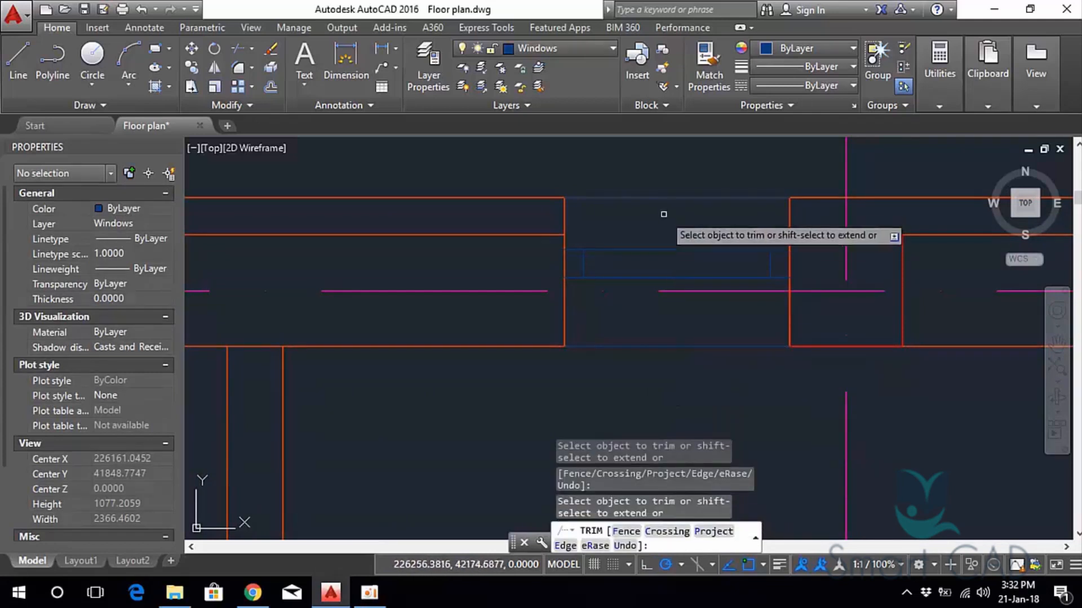
left_click(666, 196)
left_click(727, 277)
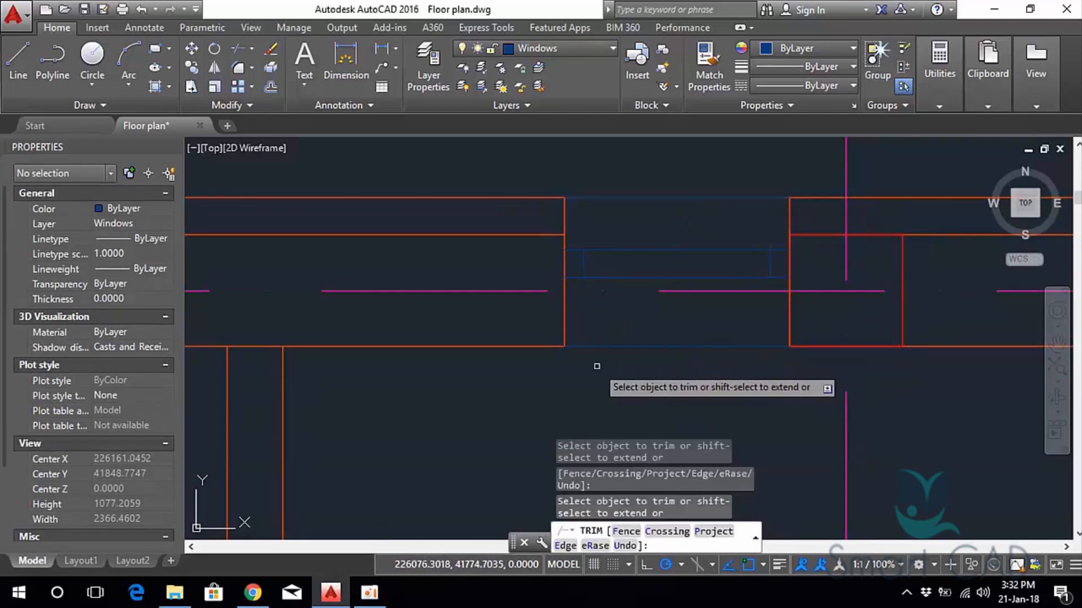
scroll(620, 357, "down", 3)
key("Escape")
Examine the whole floor plan and the small room with its narrowed window and door.
scroll(597, 248, "down", 4)
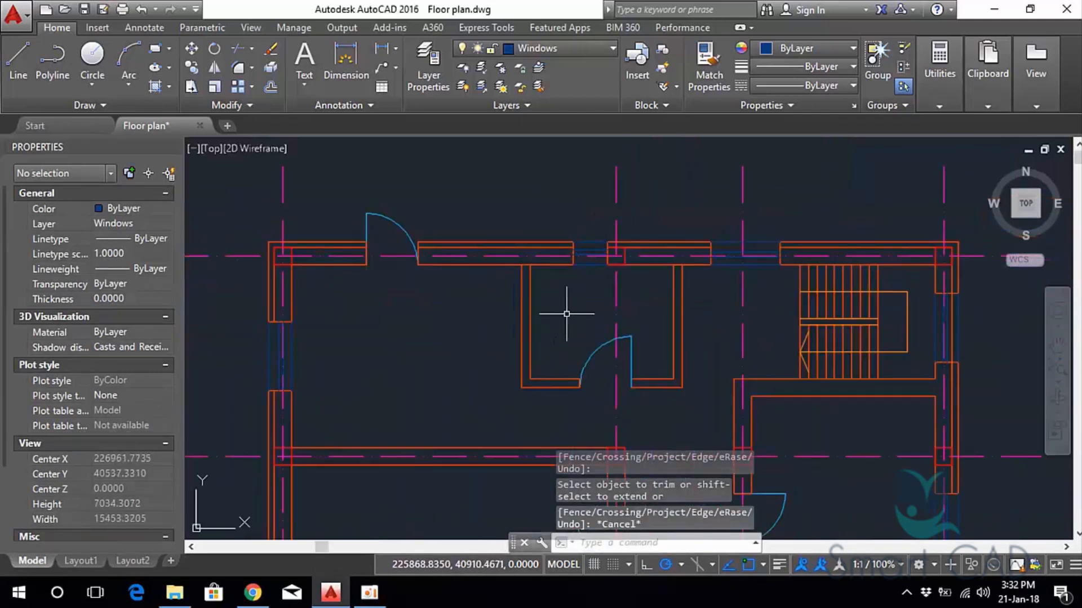
mouse_move(657, 314)
middle_mouse_down()
mouse_move(579, 285)
mouse_move(500, 304)
middle_mouse_up()
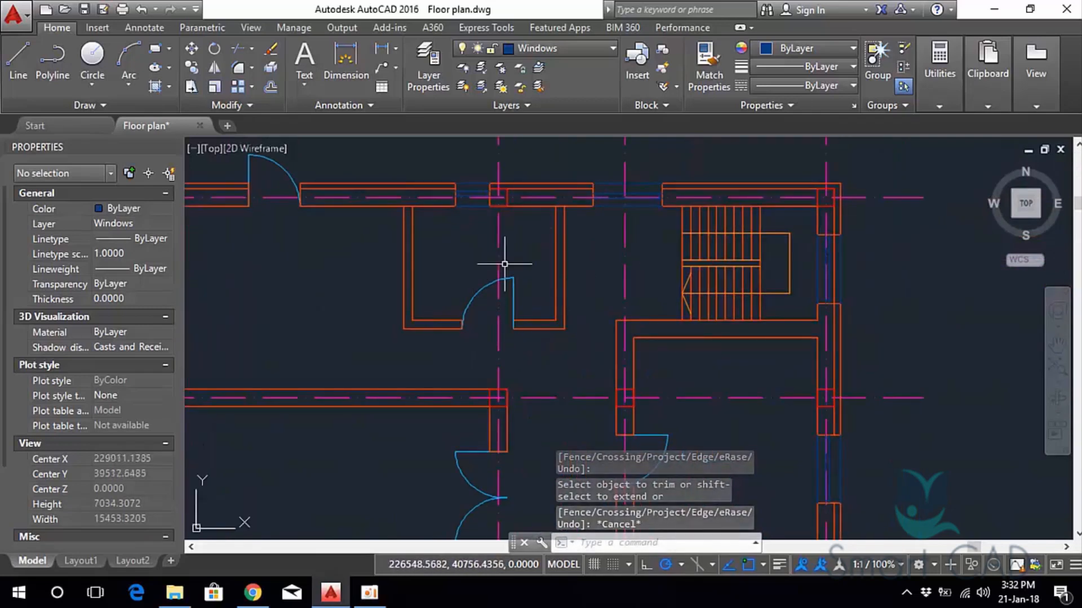
middle_click(595, 291)
middle_click(594, 291)
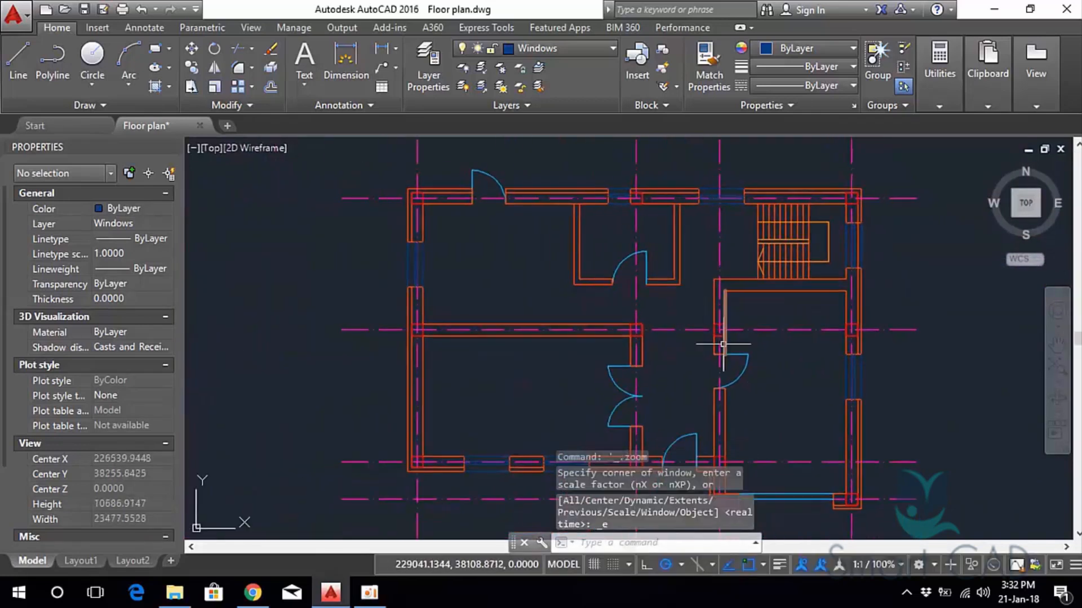
middle_click_drag(800, 388, 678, 387)
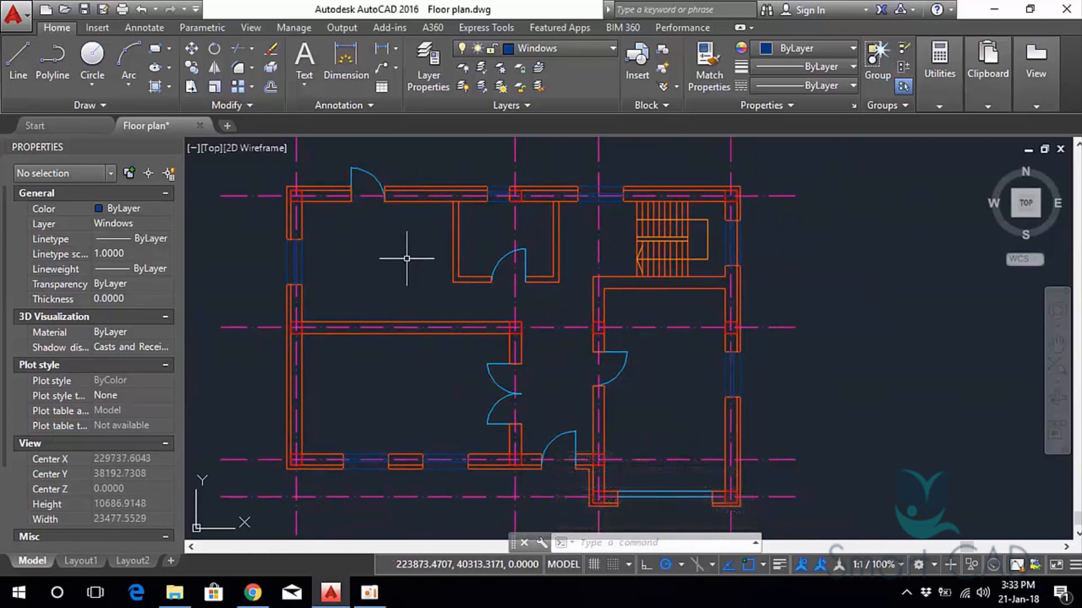
middle_click_drag(515, 216, 502, 270)
scroll(491, 261, "up", 2)
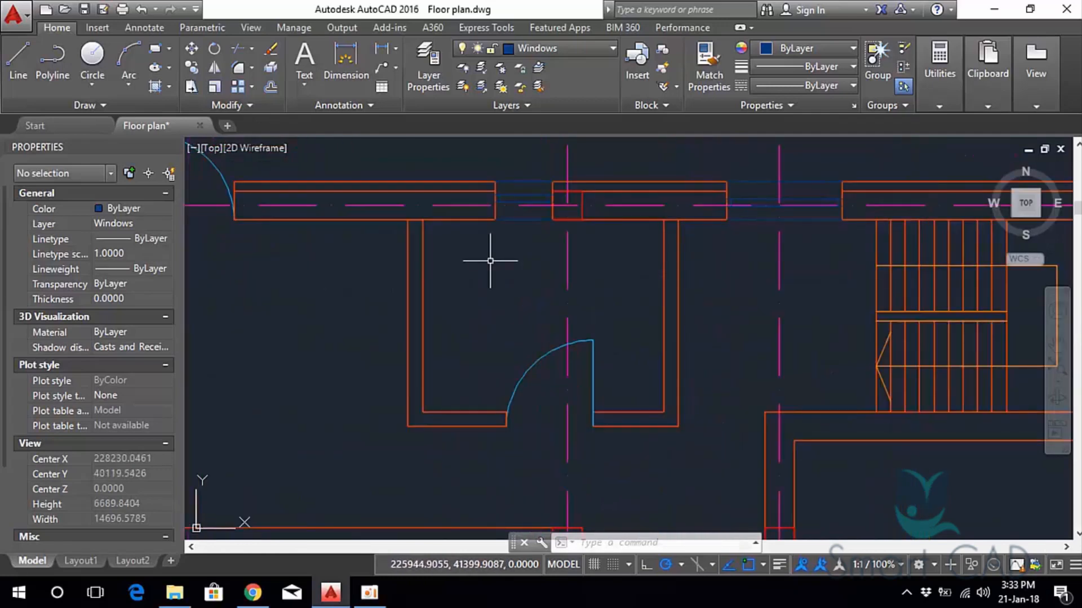
middle_click_drag(367, 292, 514, 288)
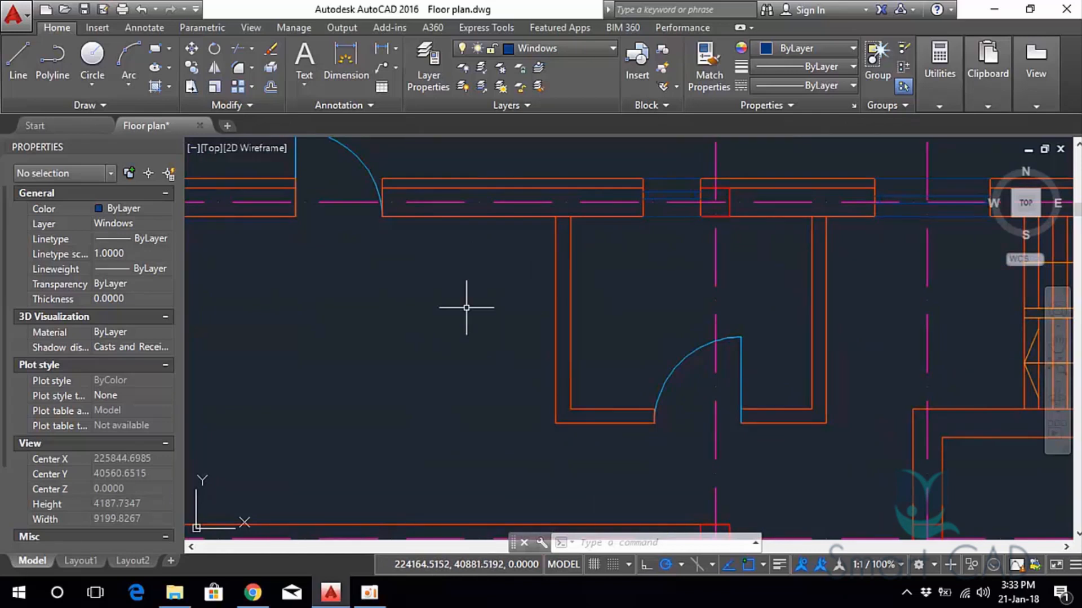
middle_click_drag(625, 289, 520, 318)
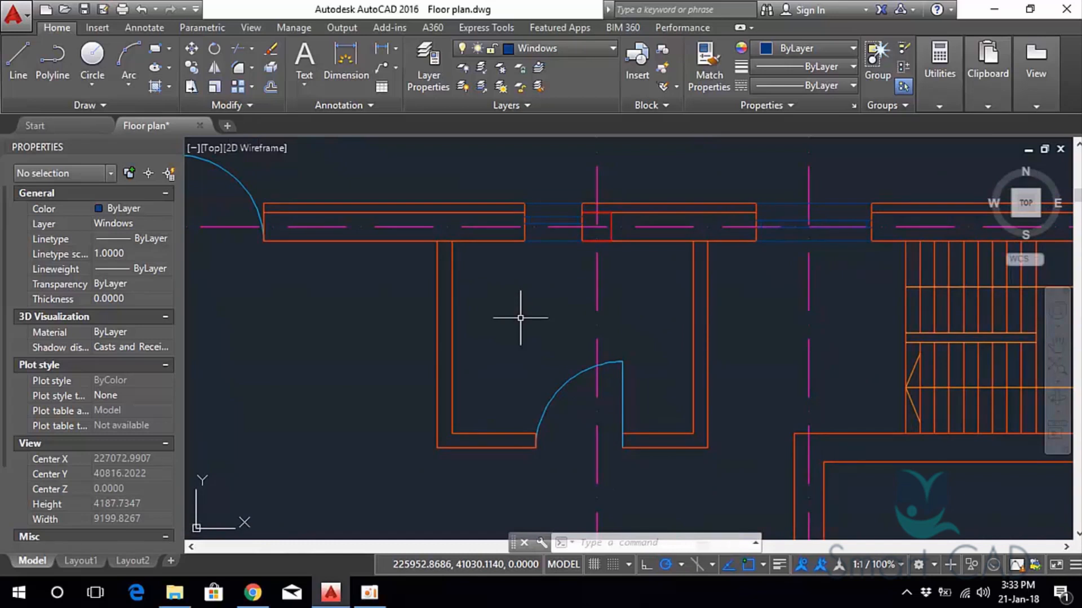
scroll(530, 271, "up", 2)
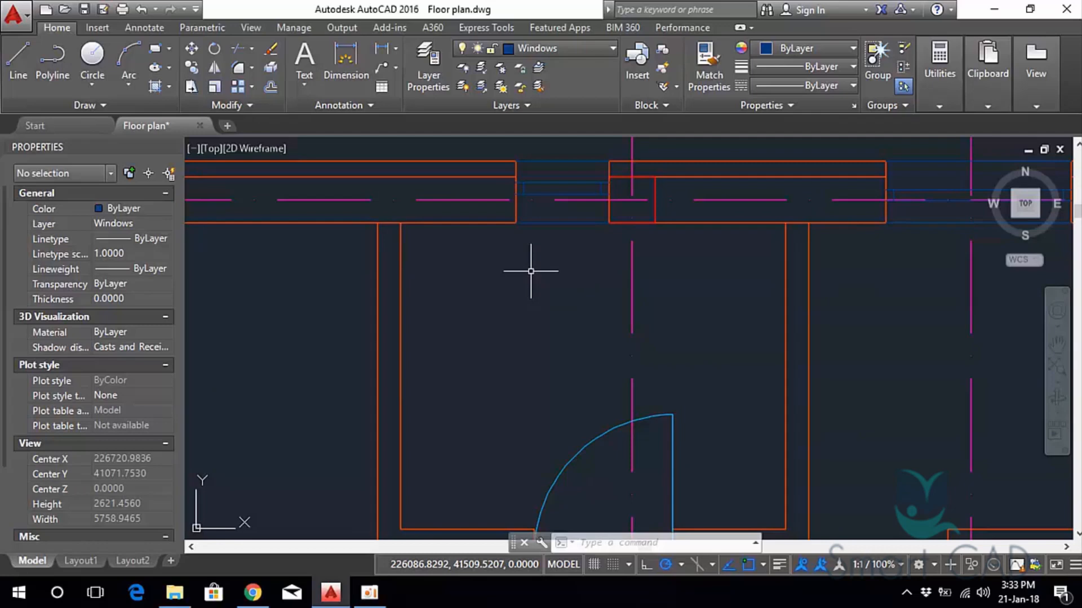
scroll(531, 271, "down", 2)
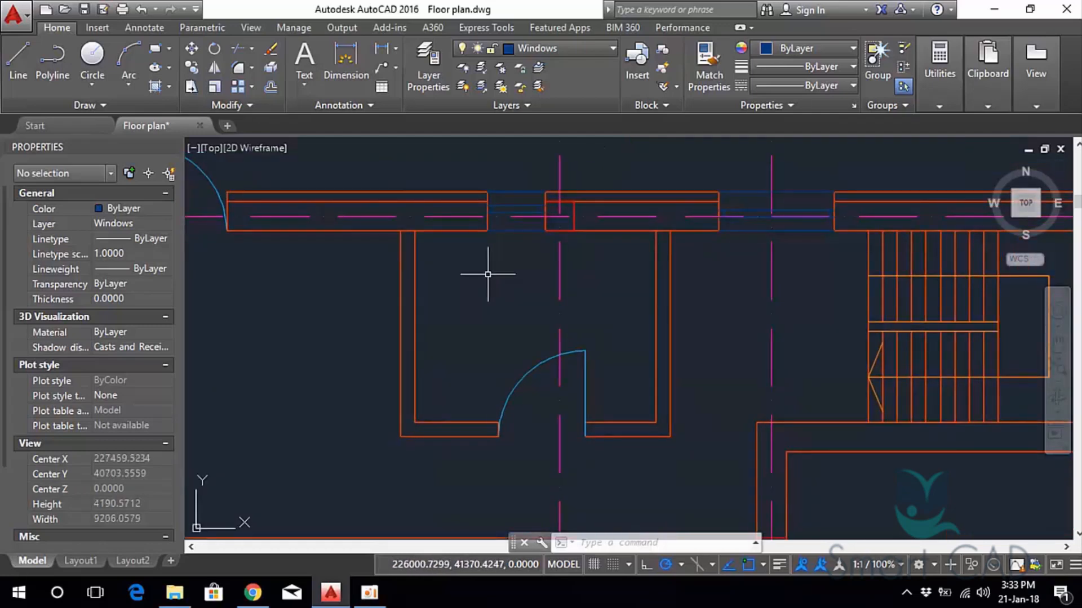
scroll(500, 231, "down", 2)
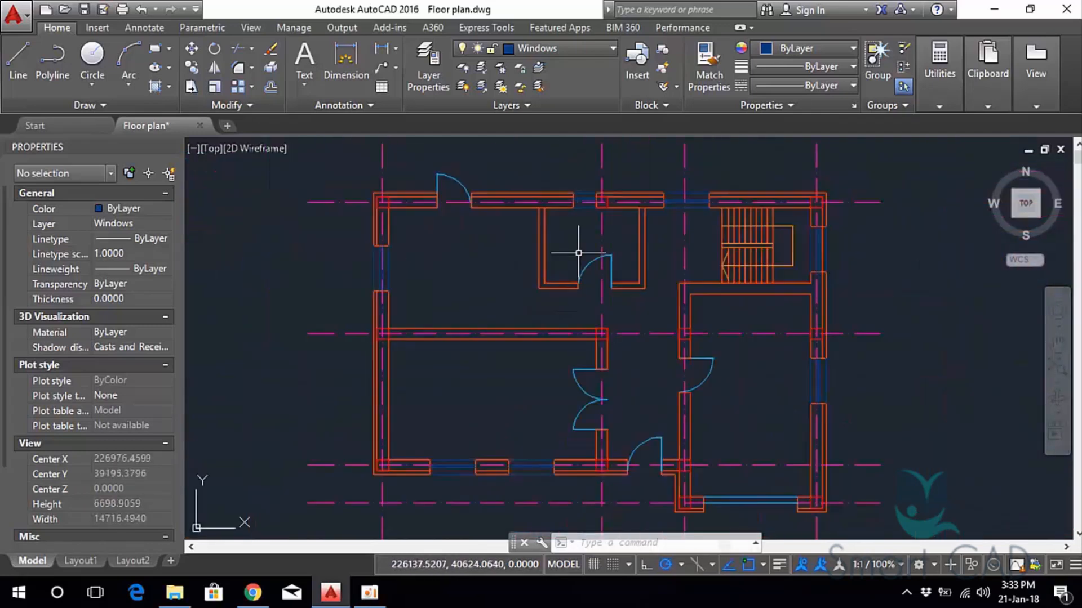
Clear the windows covering the desktop and open the Blocks drawing from there.
left_click(175, 592)
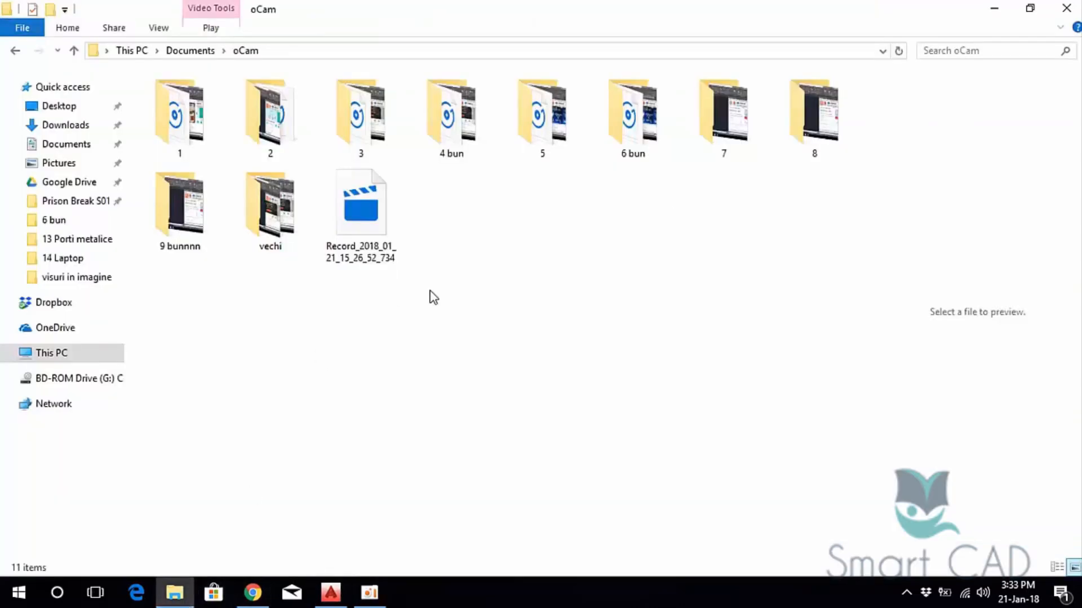
left_click(998, 7)
left_click(995, 7)
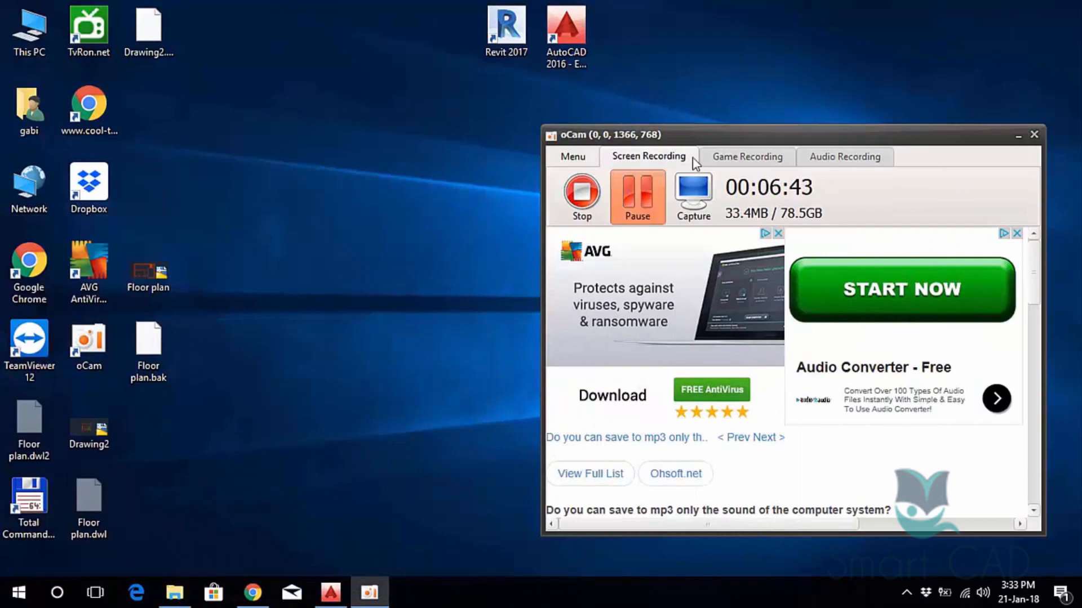
left_click(1018, 136)
double_click(562, 172)
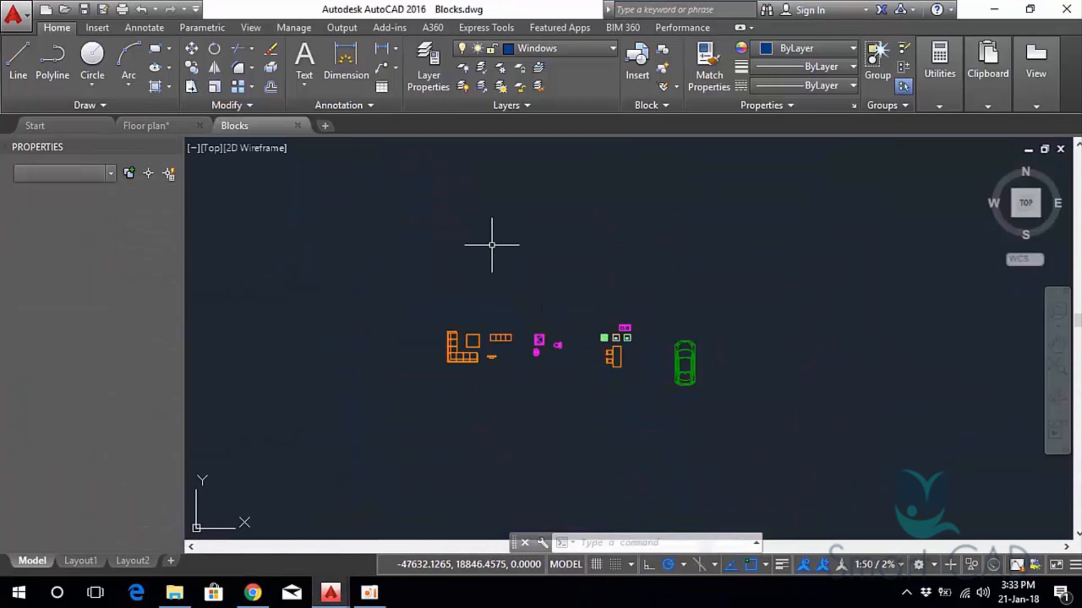
Examine the furniture, bathroom, kitchen and car blocks in the Blocks drawing, checking them against the floor plan.
scroll(541, 345, "up", 2)
scroll(583, 370, "up", 3)
scroll(654, 316, "down", 3)
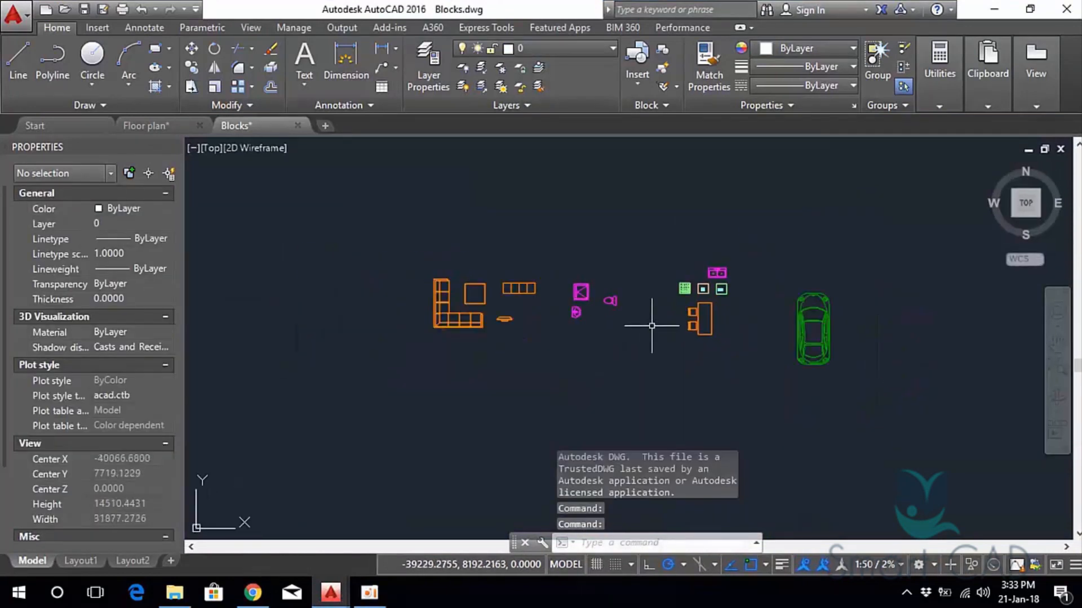
left_click(362, 214)
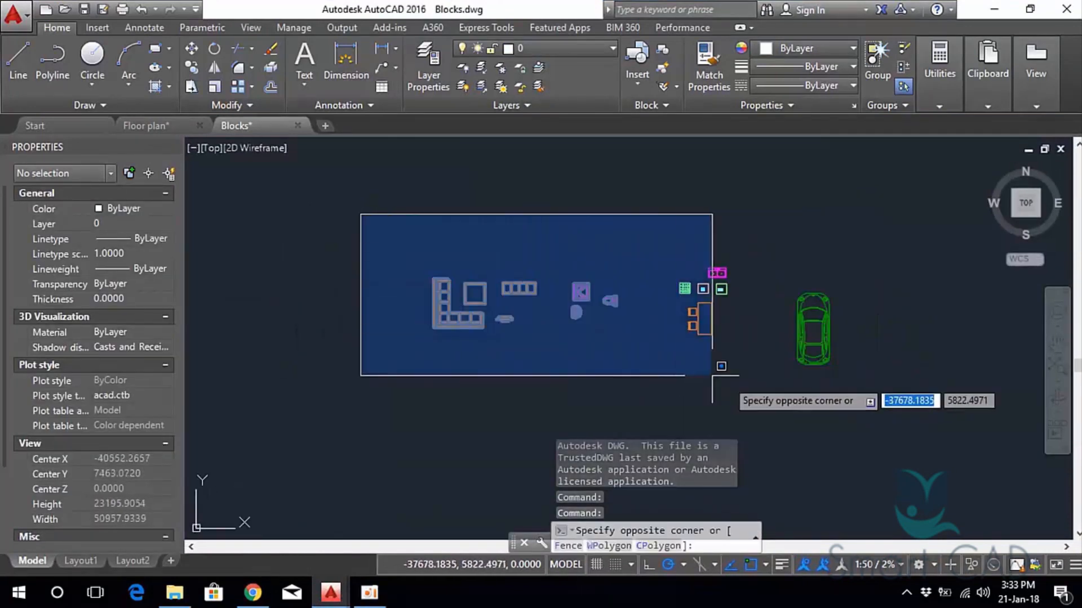
left_click(899, 401)
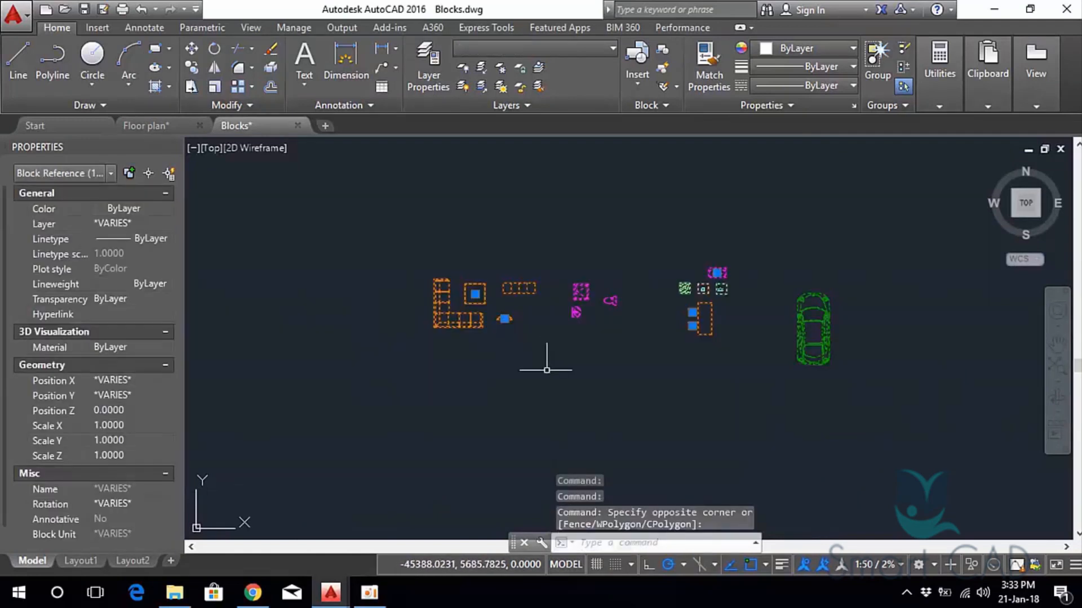
scroll(552, 355, "up", 1)
middle_click_drag(562, 340, 527, 371)
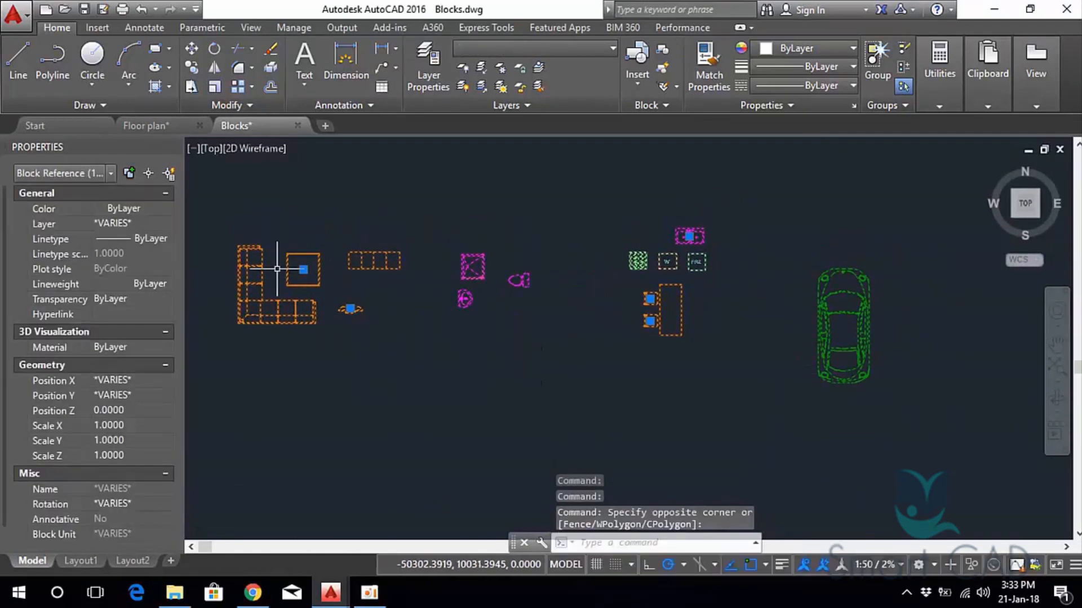
scroll(302, 266, "up", 3)
scroll(564, 304, "down", 6)
middle_click_drag(623, 314, 550, 314)
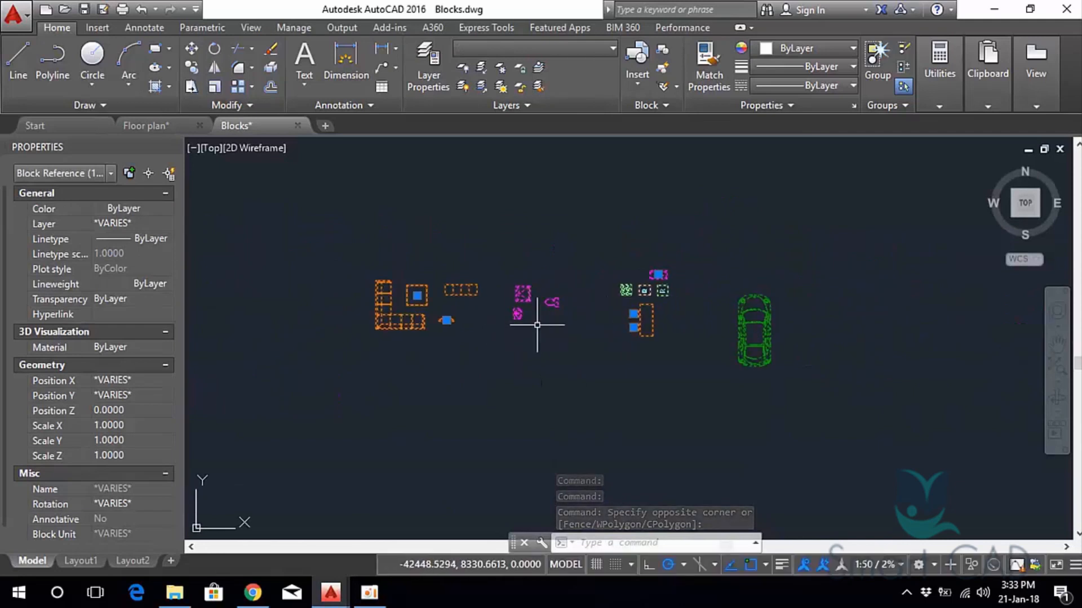
left_click(174, 124)
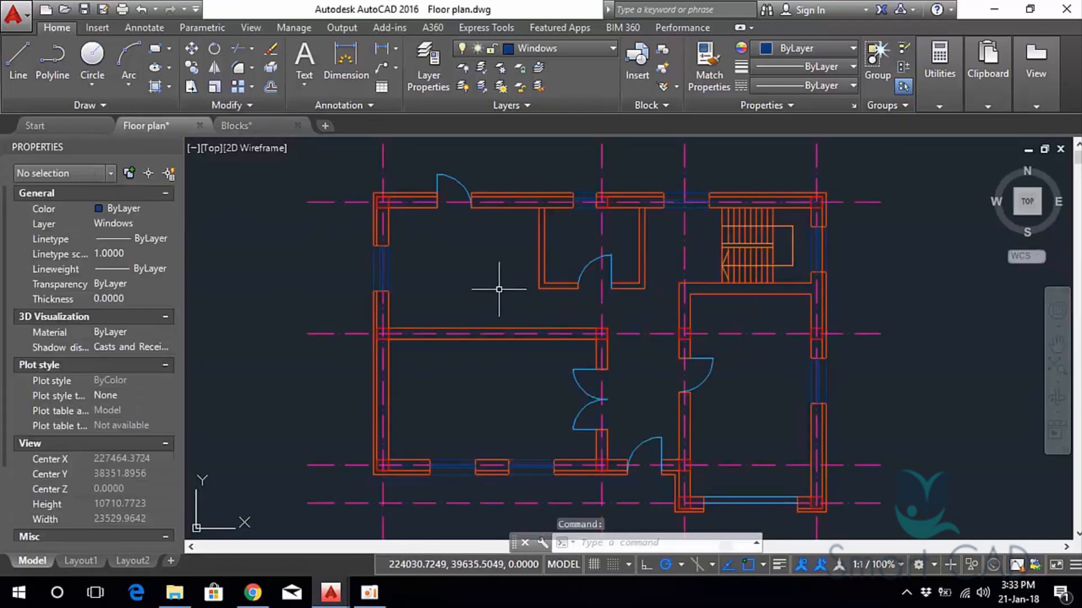
left_click(274, 129)
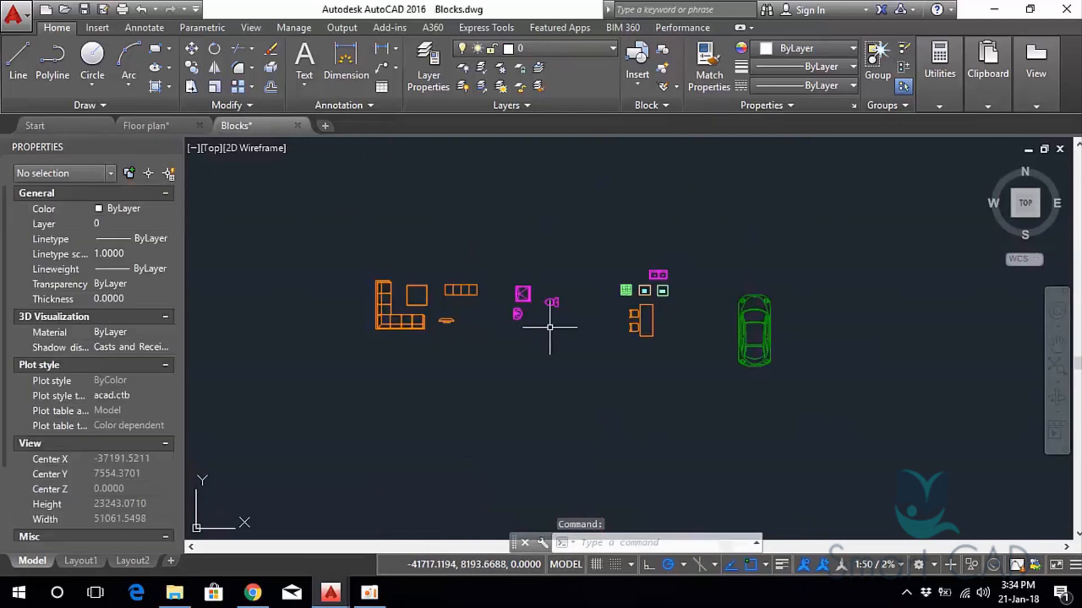
Copy all the furniture, bathroom, kitchen and car blocks to the clipboard and return to the Floor plan drawing.
left_click(296, 213)
left_click(797, 403)
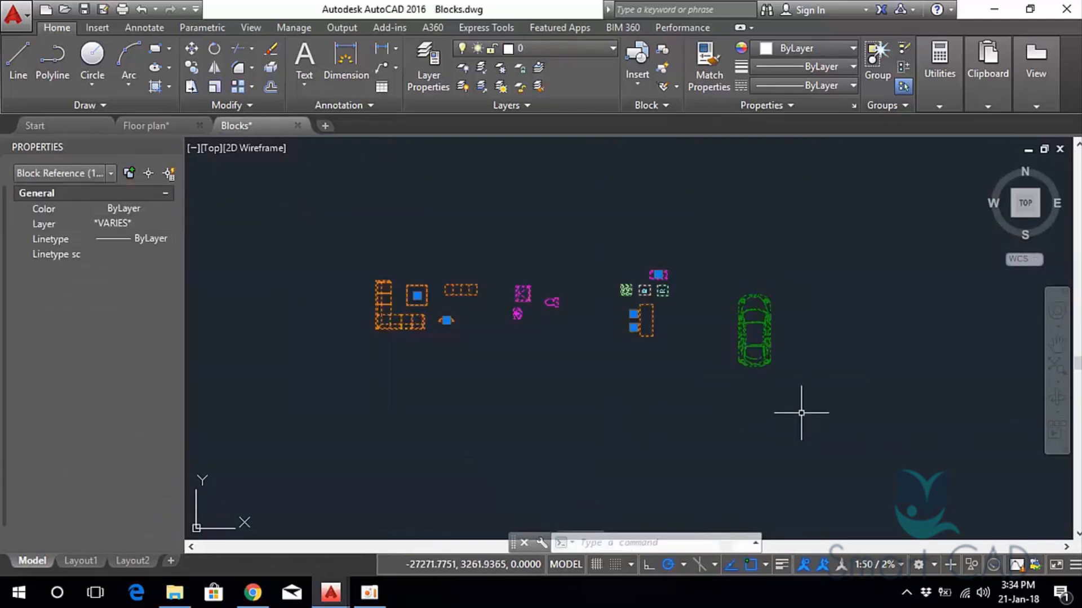
right_click(573, 339)
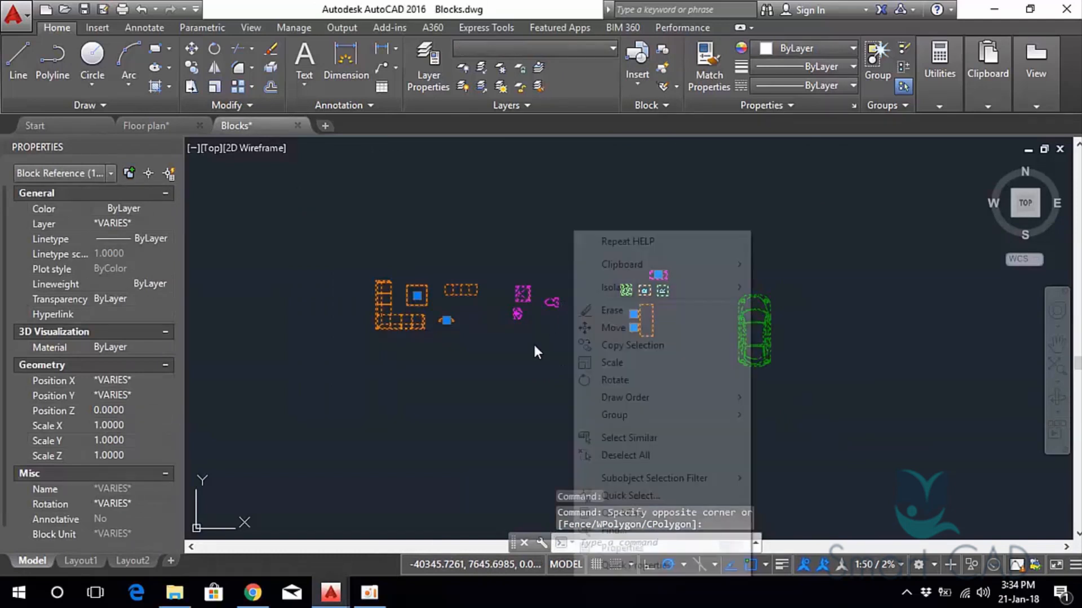
mouse_move(671, 269)
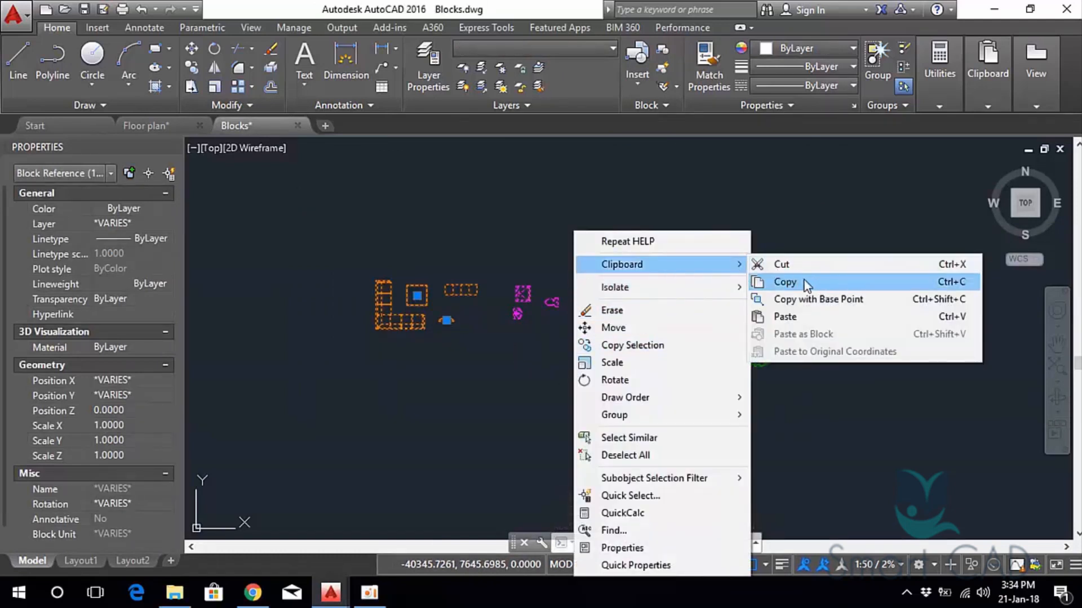
left_click(832, 279)
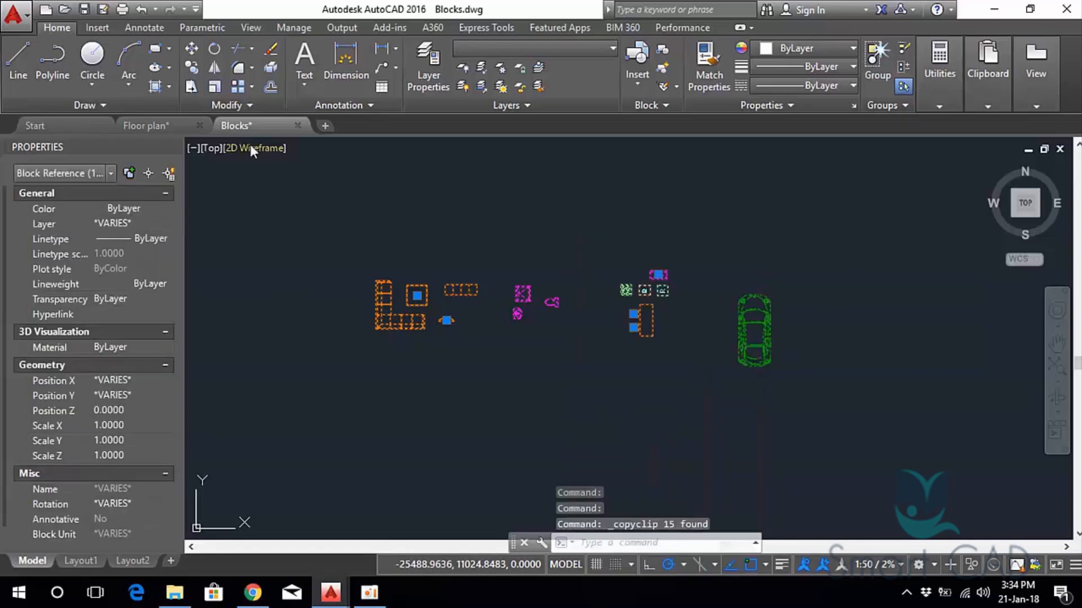
left_click(153, 121)
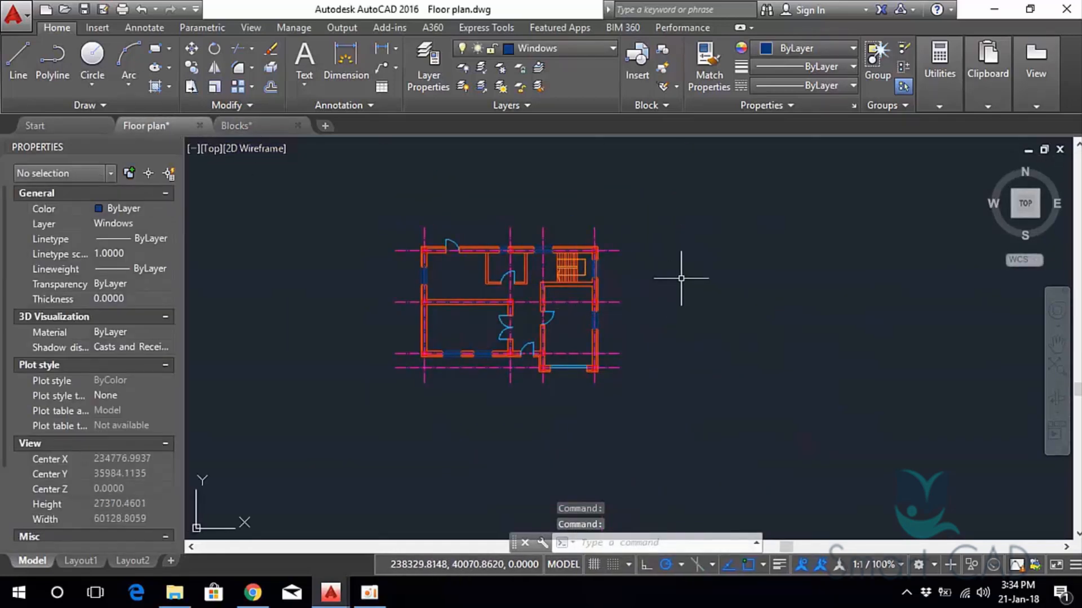
Paste the copied furniture, bathroom, kitchen and car blocks into the empty area east of the floor plan.
right_click(682, 278)
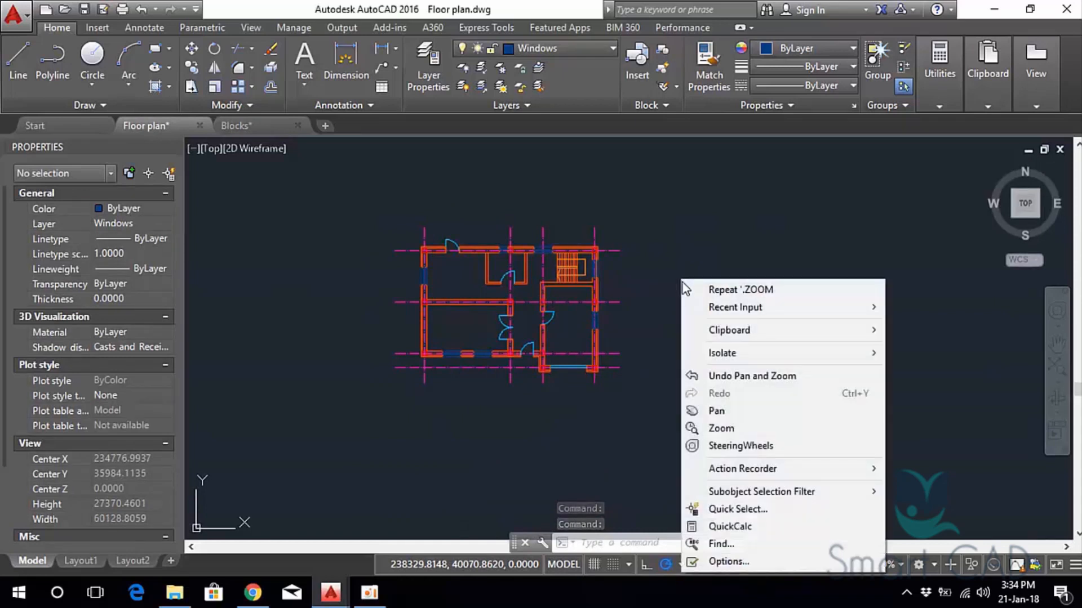
mouse_move(790, 333)
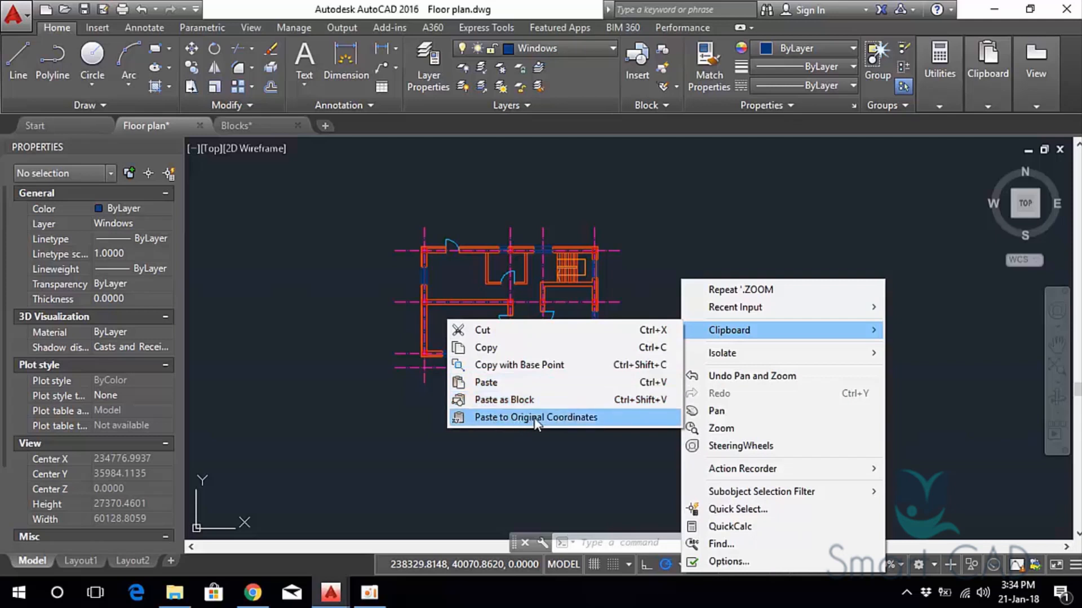
left_click(522, 383)
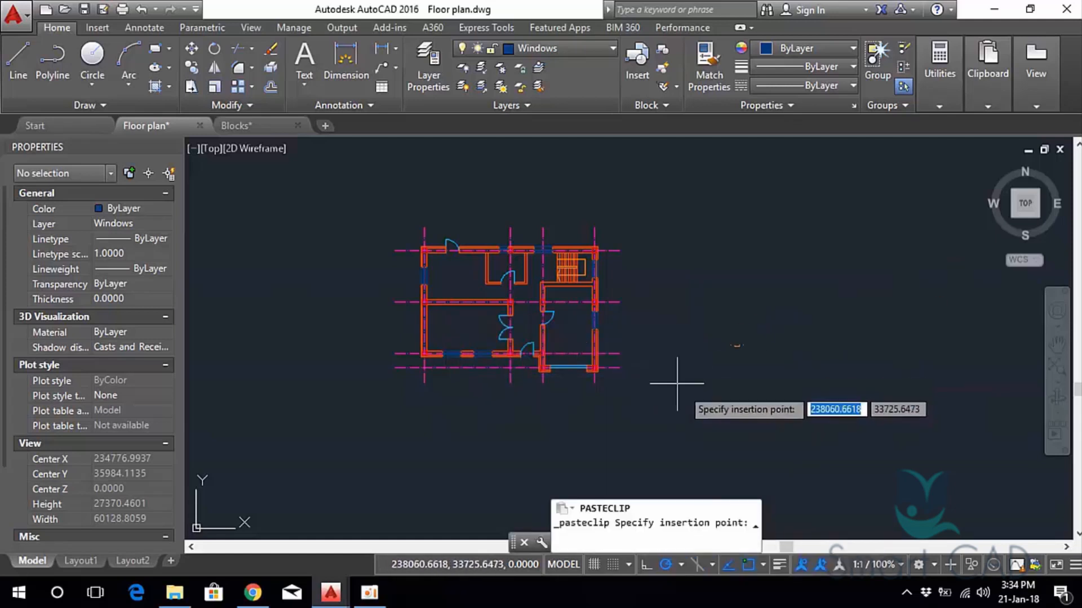
left_click(709, 371)
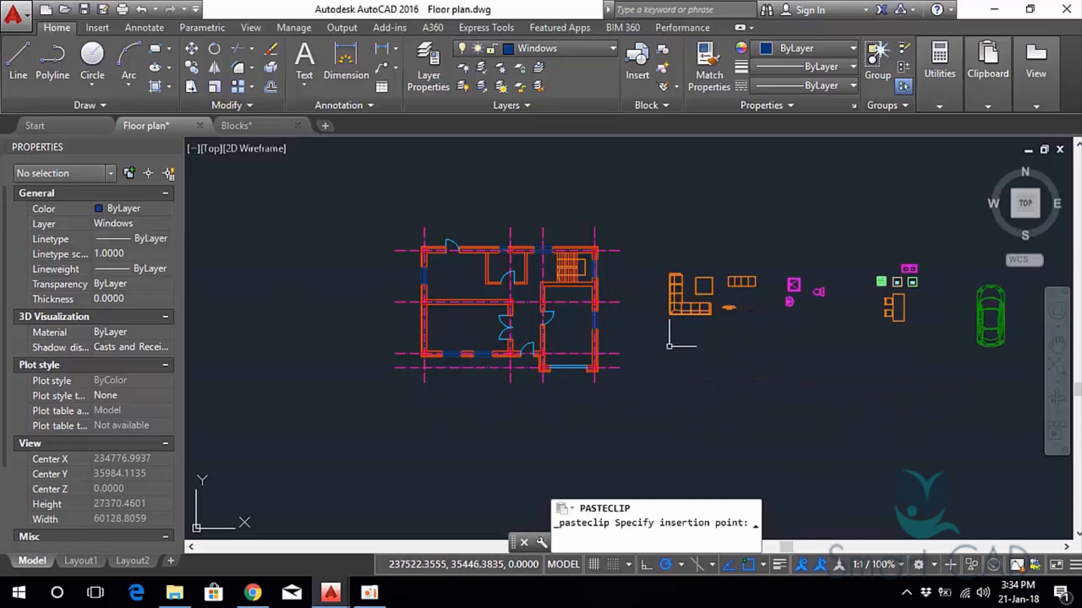
scroll(784, 402, "down", 2)
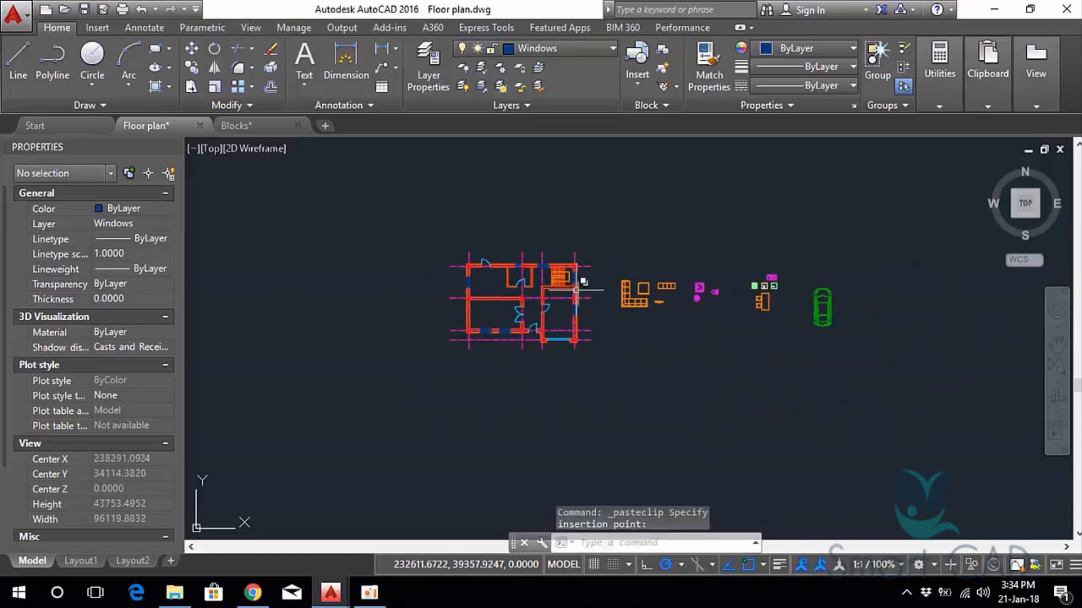
Examine the floor plan's rooms and the pasted furniture blocks, checking the corner sofa's block properties.
scroll(577, 290, "up", 6)
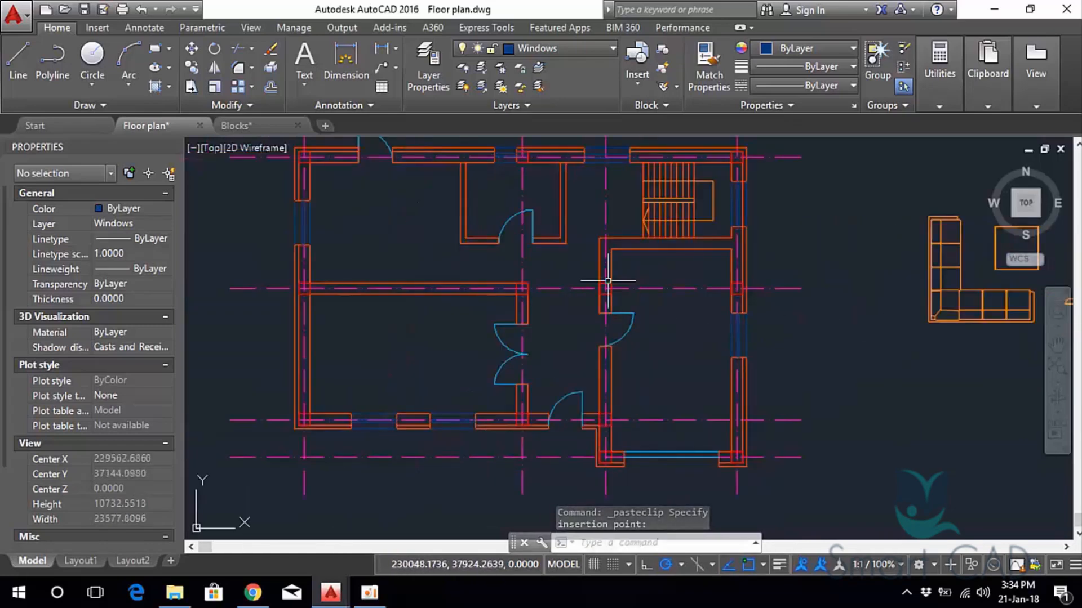
middle_click_drag(572, 229, 582, 261)
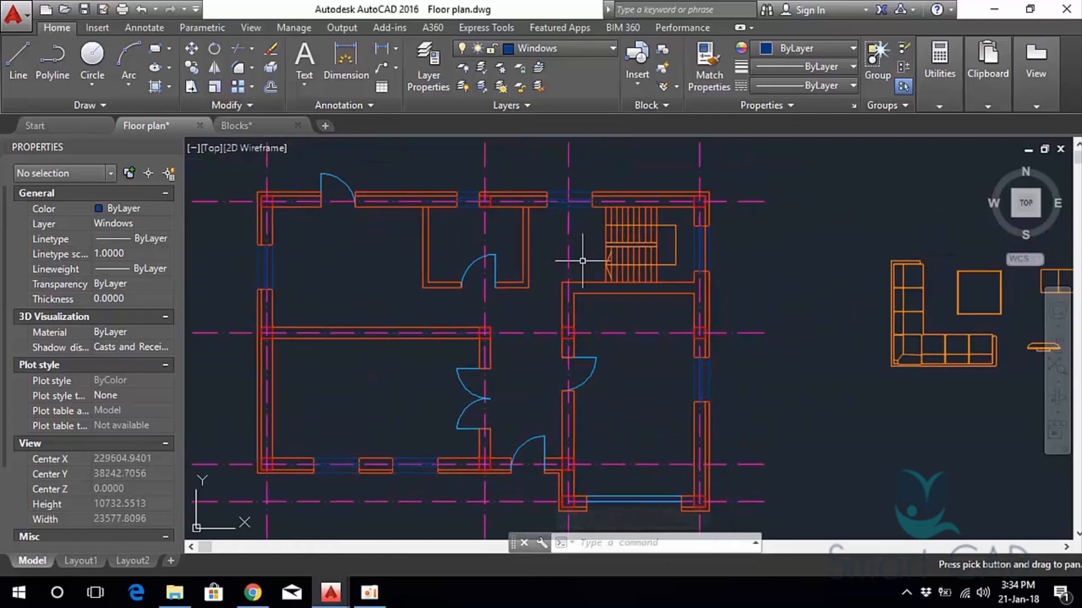
middle_click_drag(500, 320, 537, 309)
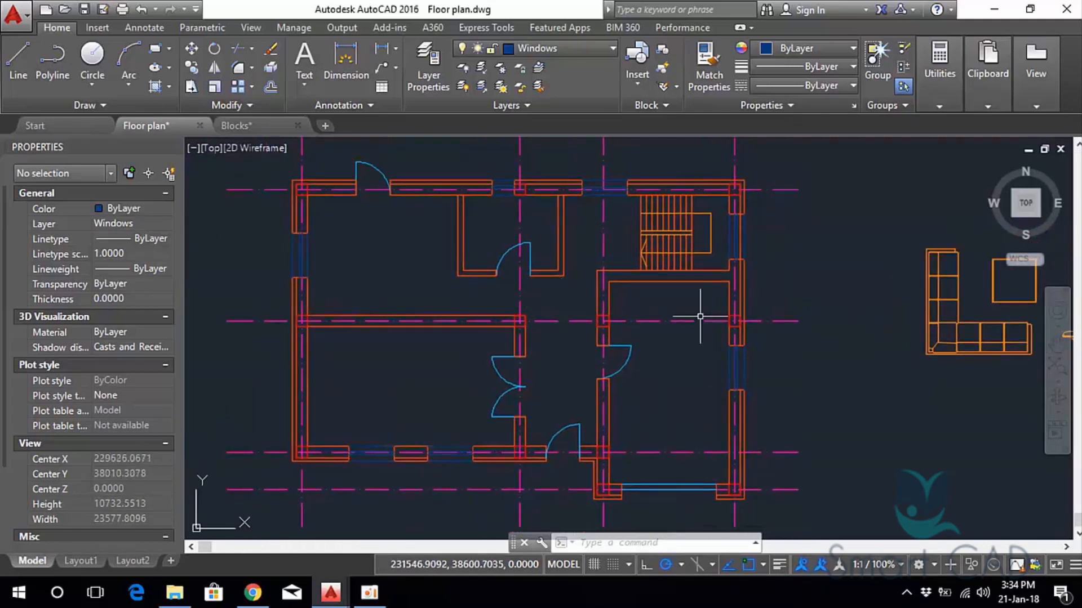
scroll(644, 299, "down", 2)
scroll(760, 334, "up", 3)
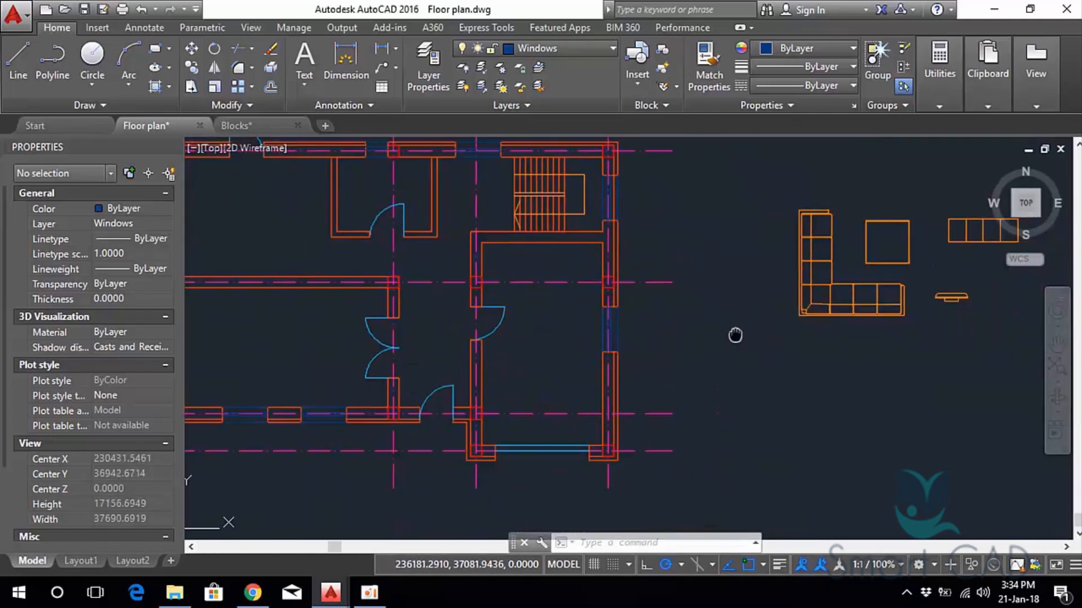
scroll(737, 333, "down", 1)
left_click(736, 292)
scroll(736, 292, "up", 4)
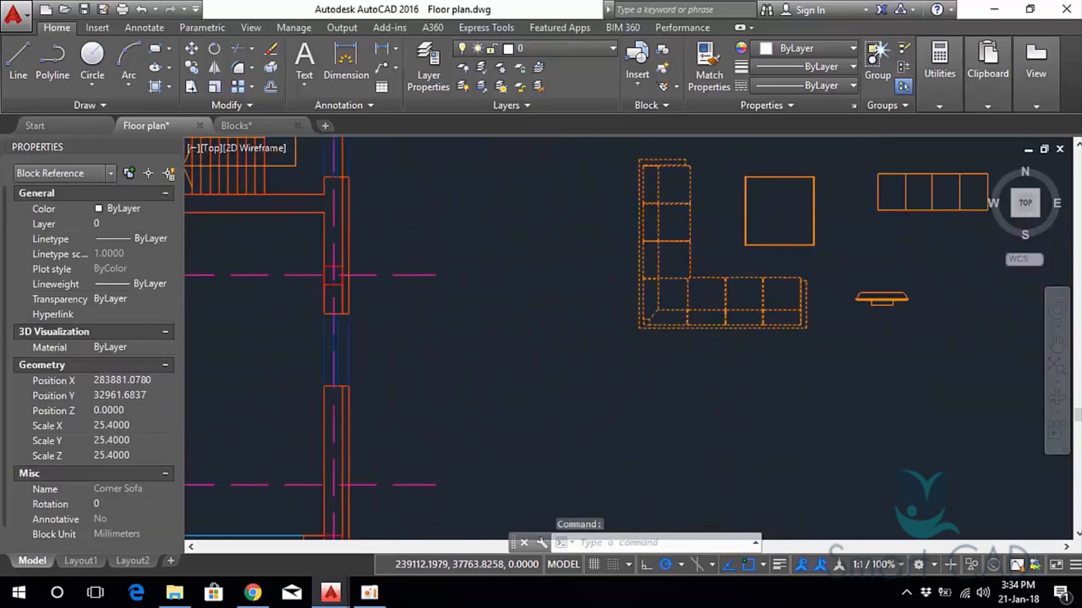
key("Escape")
scroll(636, 300, "down", 4)
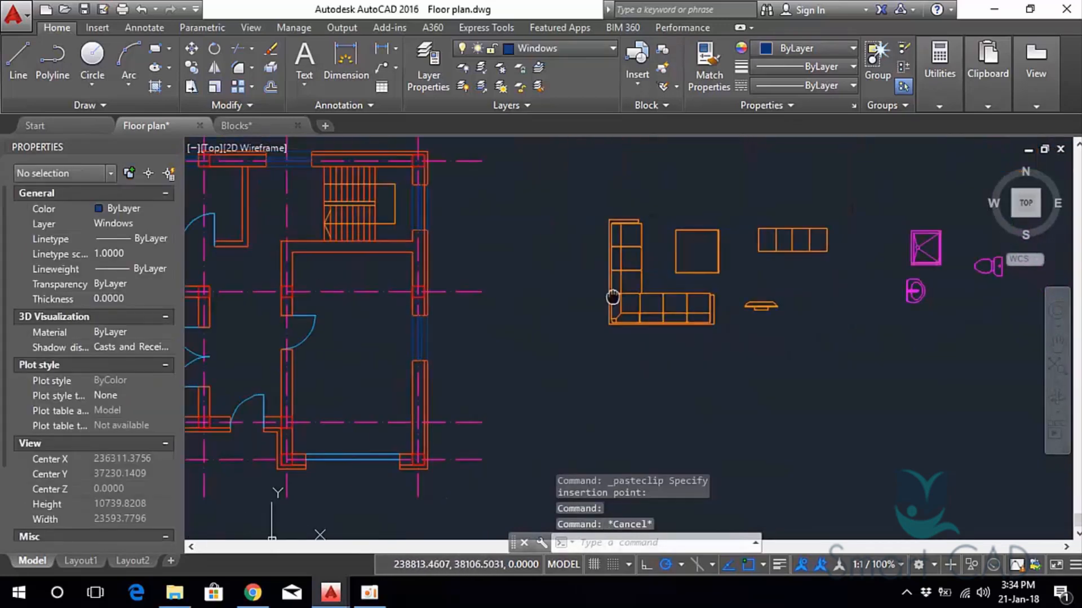
middle_click_drag(613, 297, 751, 314)
middle_click_drag(395, 283, 586, 306)
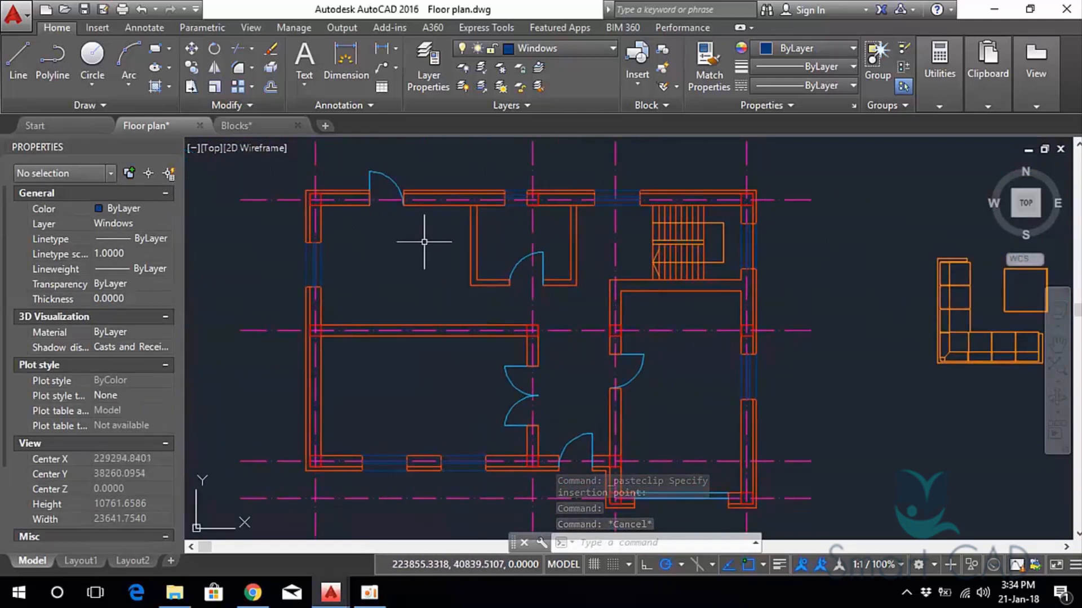
Convert the lines of the south-wall window nearer the entrance door into a block named Window 1.20 m.
scroll(424, 242, "up", 6)
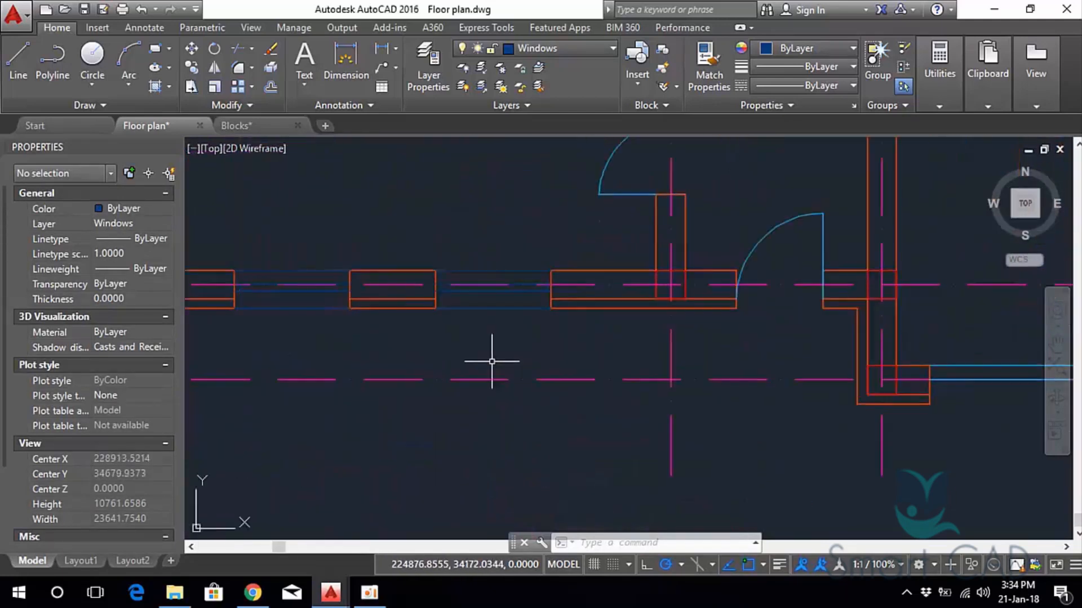
scroll(496, 315, "up", 6)
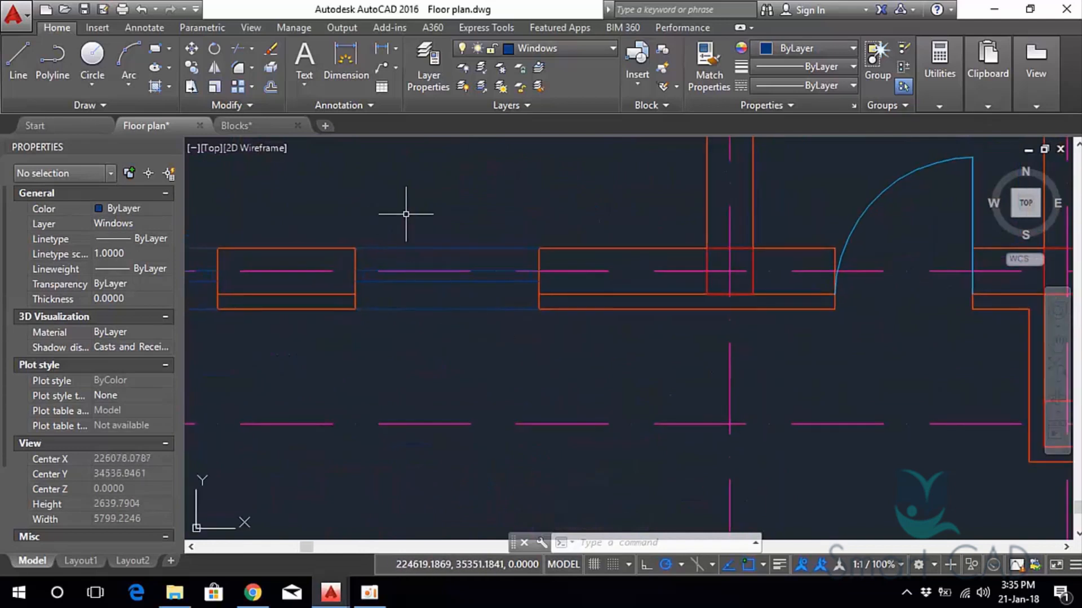
left_click(334, 196)
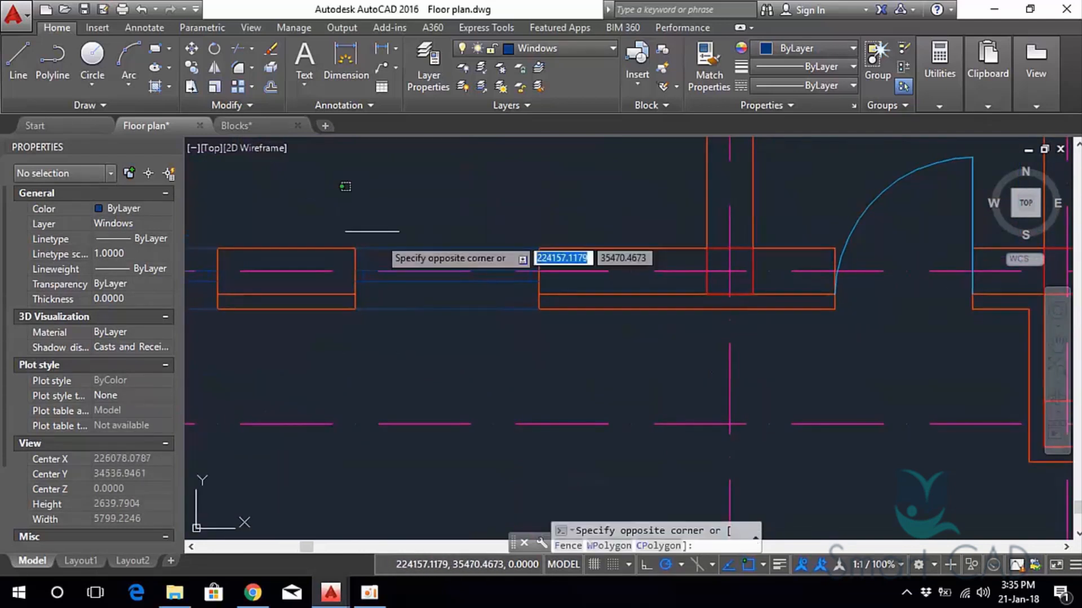
left_click(584, 363)
scroll(449, 191, "down", 4)
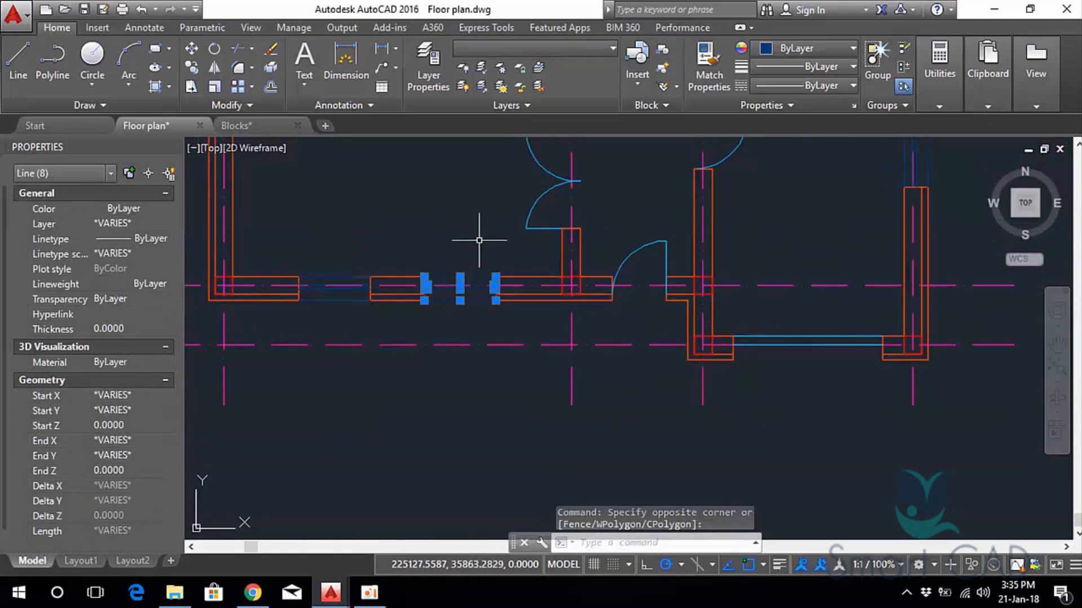
scroll(472, 295, "up", 3)
middle_click_drag(489, 337, 554, 357)
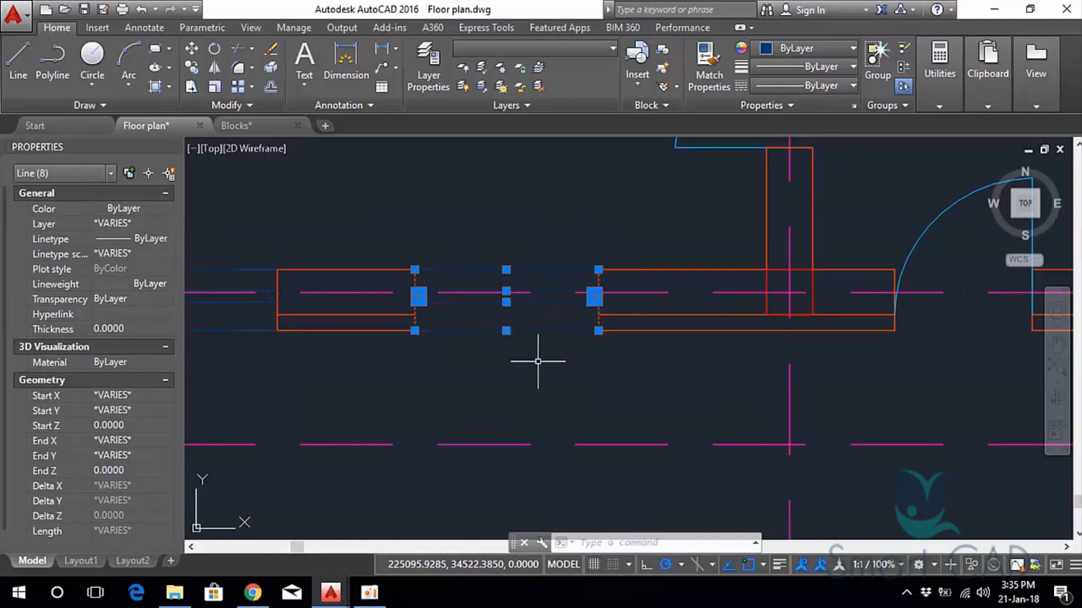
type("BLOCK")
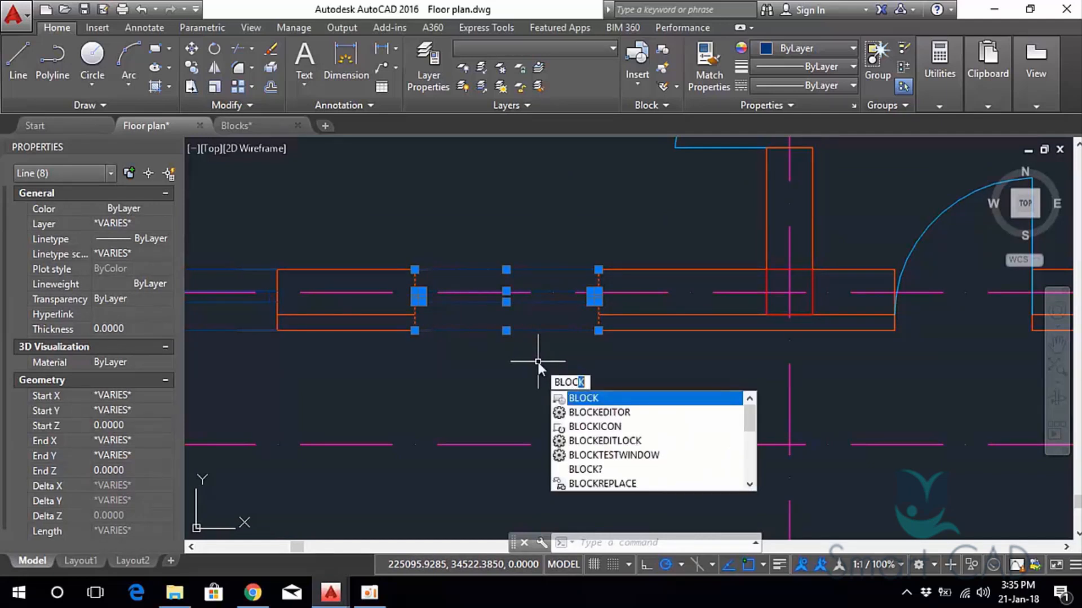
key("Return")
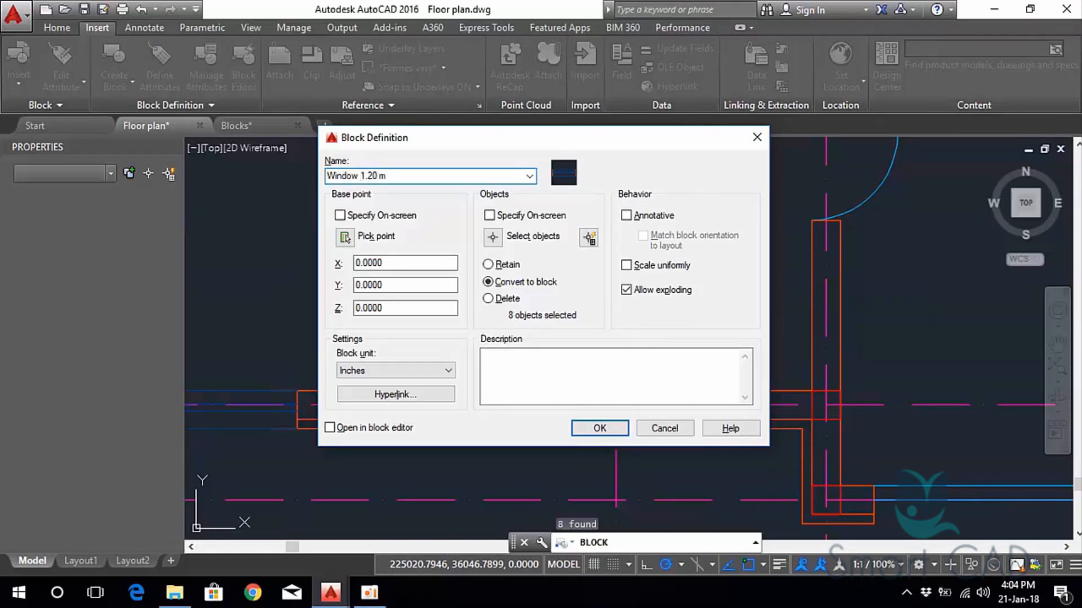
left_click(608, 431)
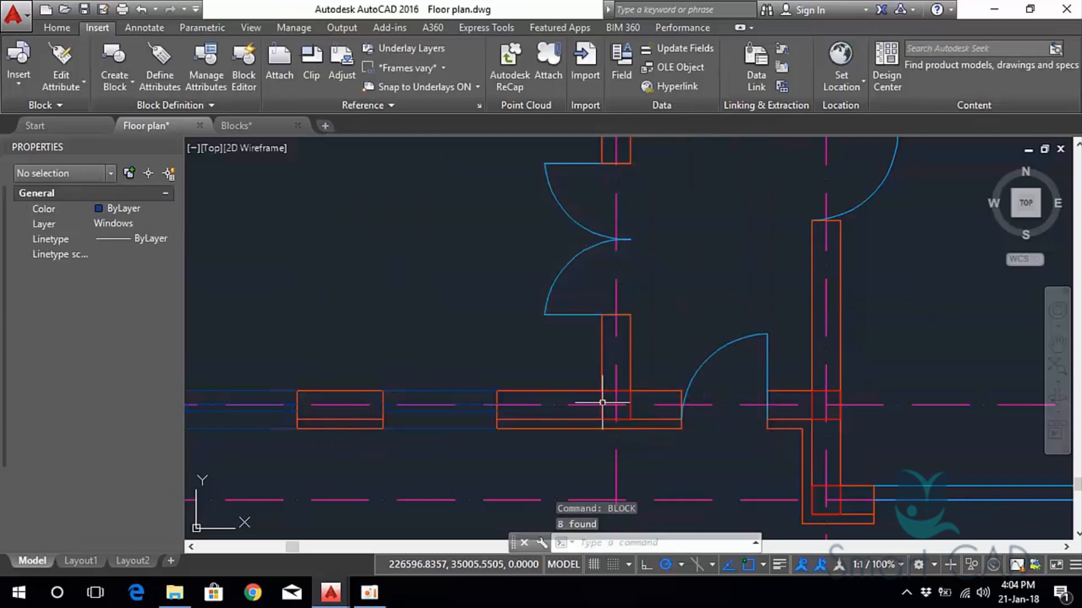
Check that the new window selects as one block, comparing it with the neighbouring window and the rest of the plan.
left_click(436, 395)
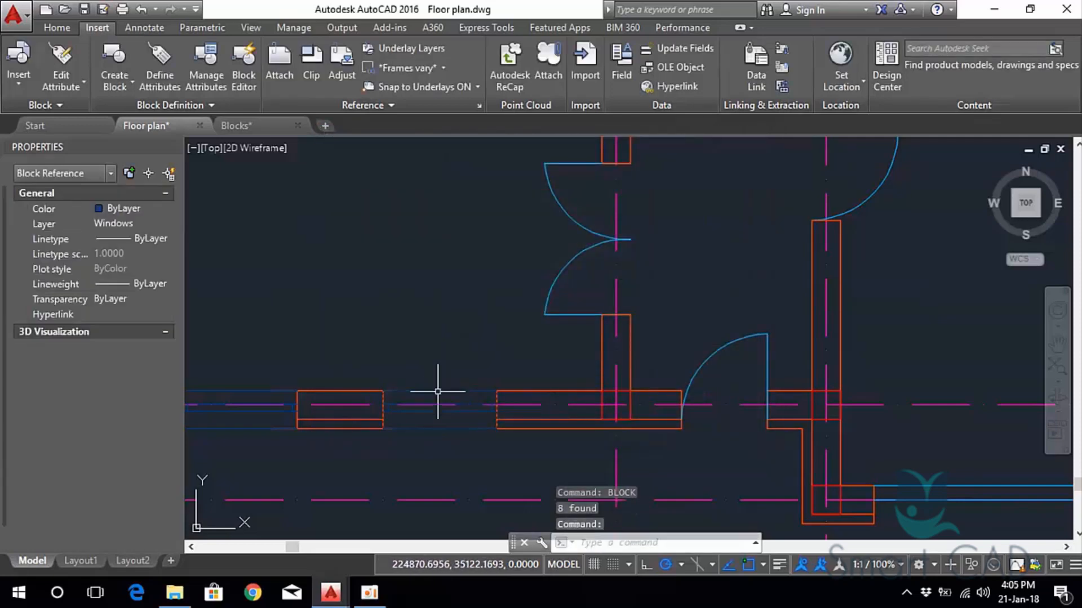
middle_click_drag(438, 331, 494, 243)
scroll(467, 301, "up", 3)
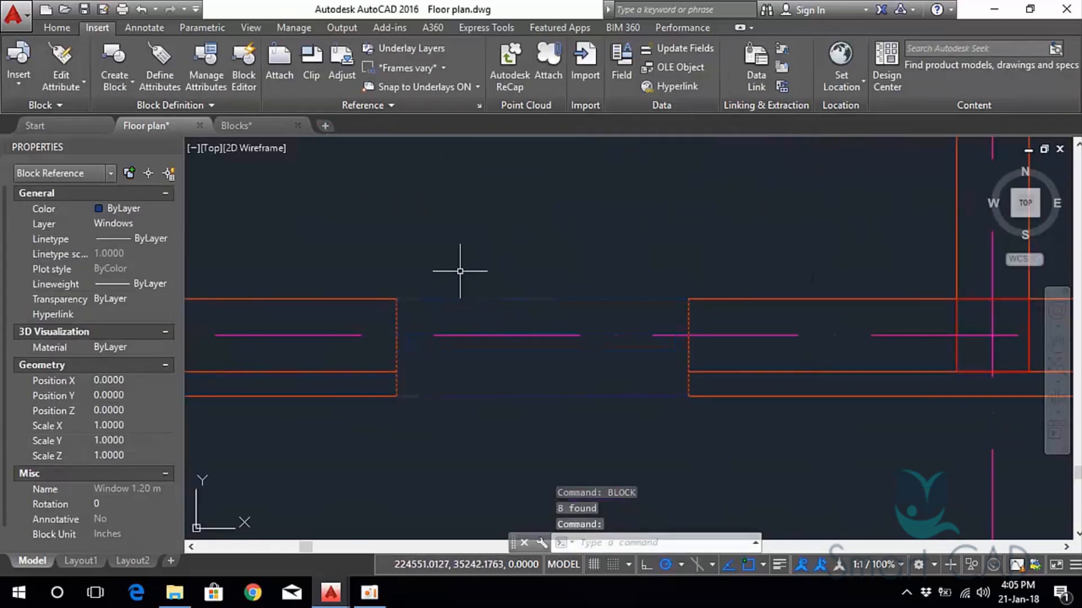
scroll(507, 276, "down", 3)
key("Escape")
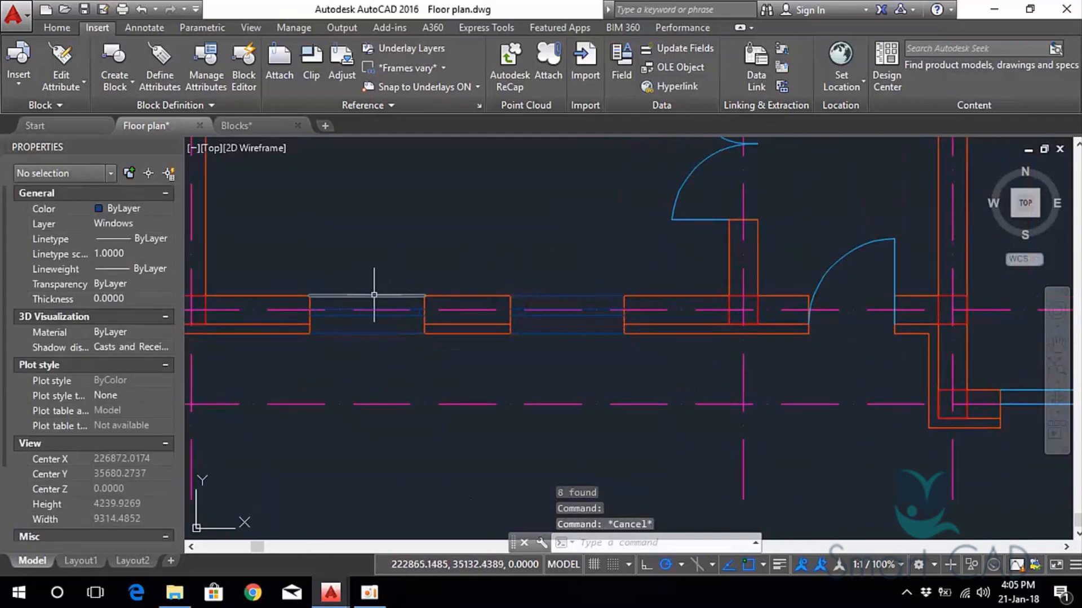
scroll(359, 320, "up", 3)
scroll(394, 278, "down", 1)
scroll(499, 252, "down", 3)
middle_click_drag(507, 257, 531, 287)
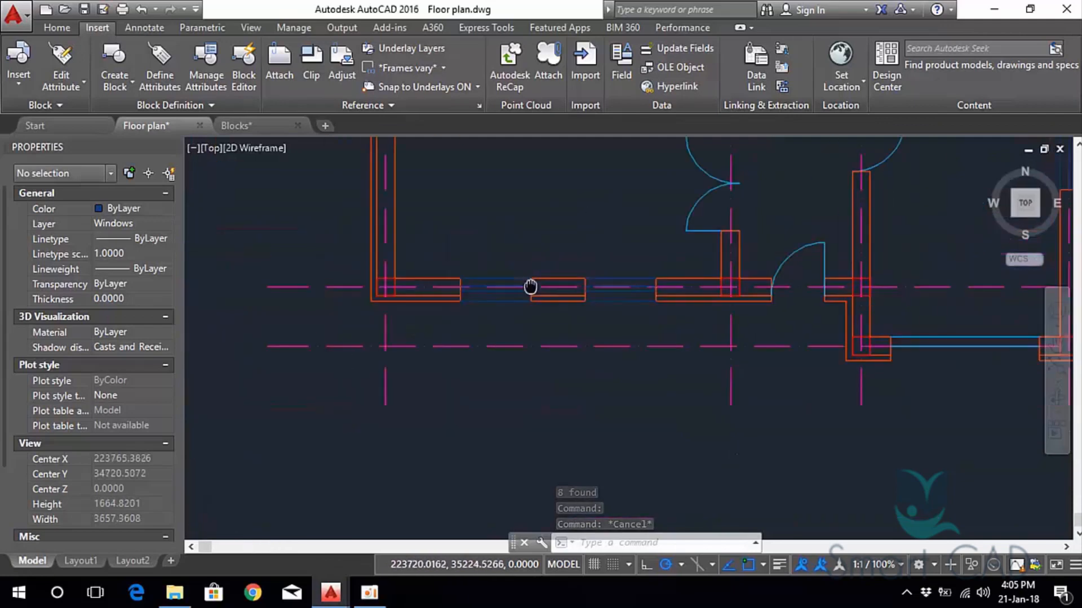
scroll(541, 281, "down", 7)
middle_click_drag(659, 347, 639, 348)
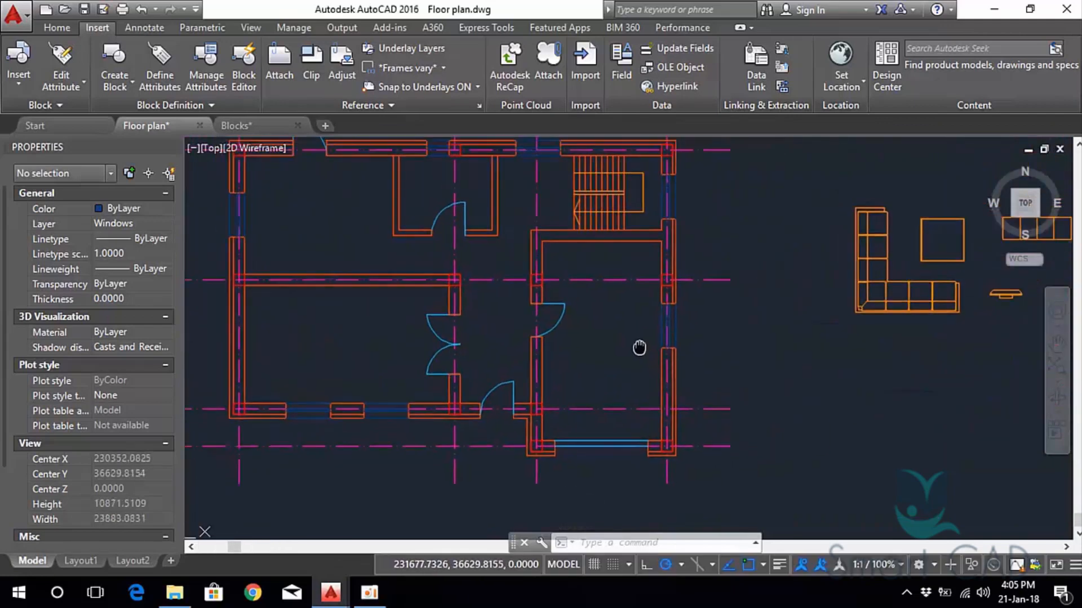
scroll(639, 348, "down", 3)
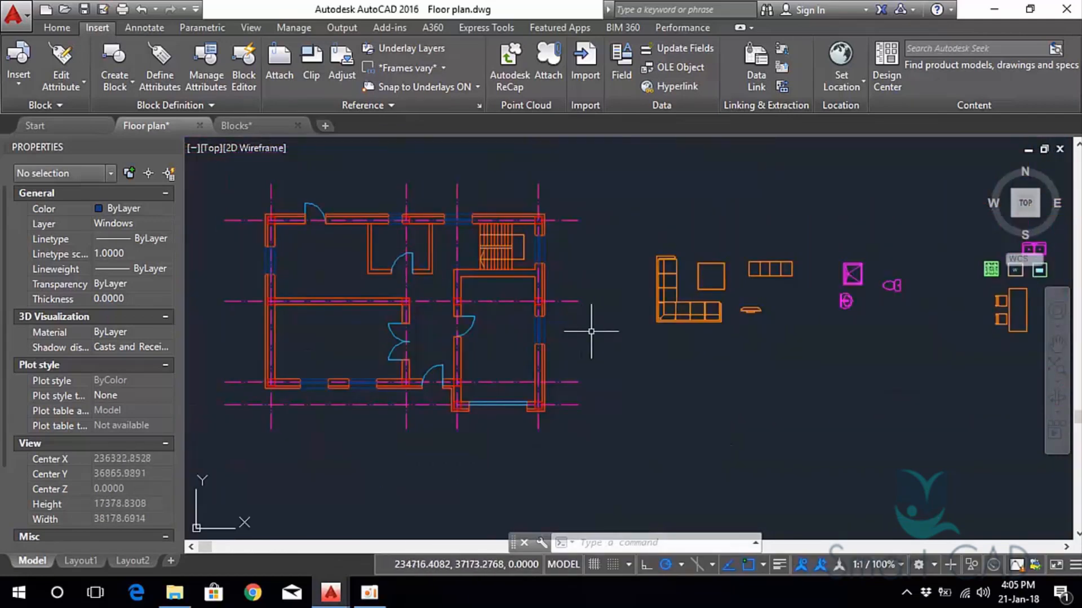
scroll(441, 229, "up", 3)
scroll(648, 295, "down", 3)
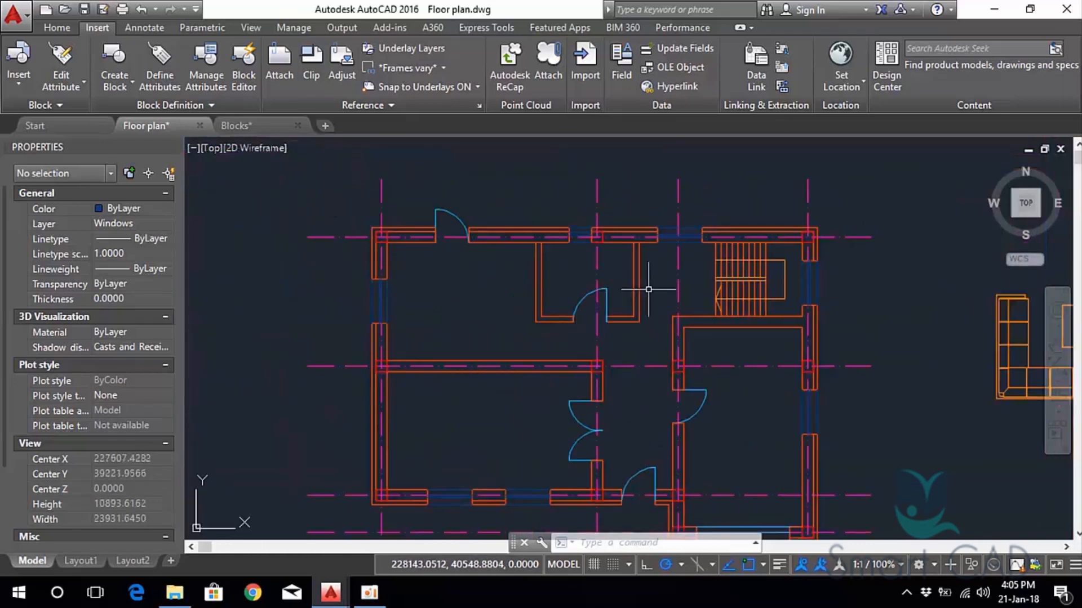
Move the shower block from the pasted bathroom blocks into the small room, against its west wall near the north corner.
scroll(934, 360, "up", 4)
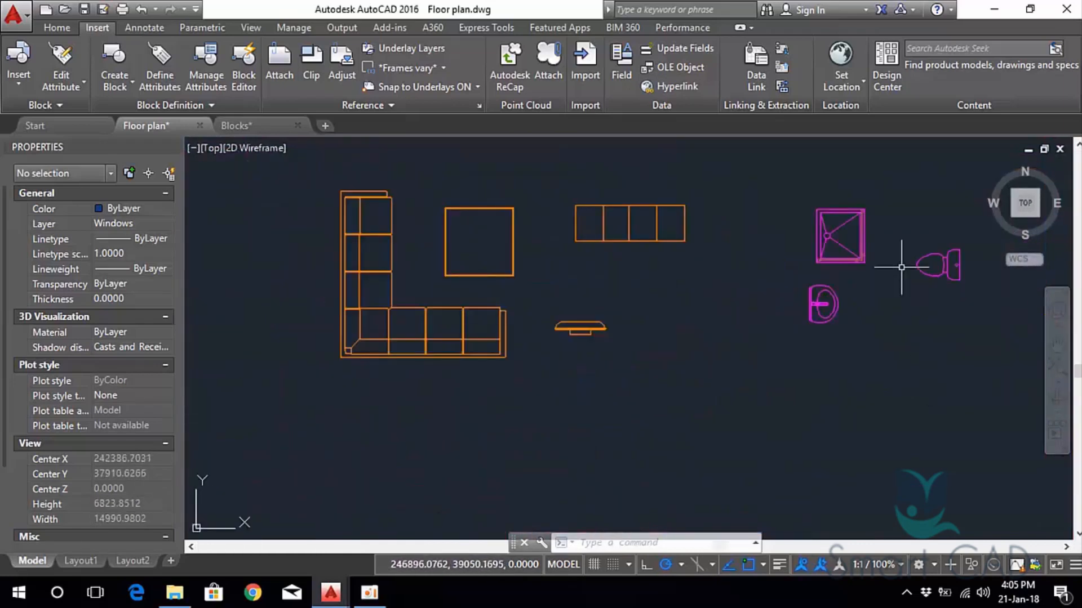
left_click(864, 213)
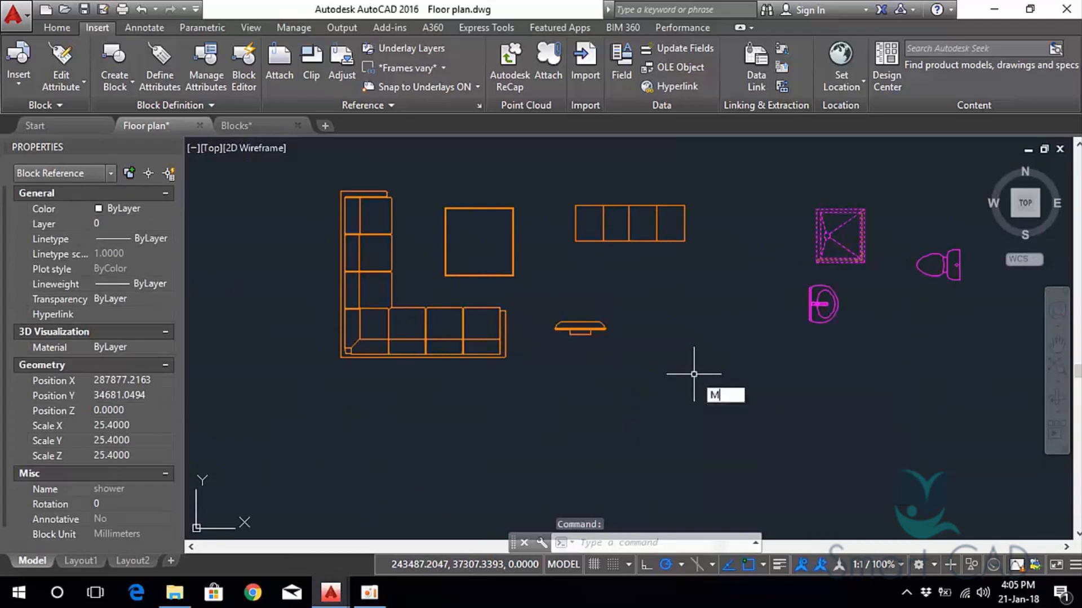
key("Return")
scroll(816, 236, "up", 3)
left_click(816, 219)
scroll(684, 279, "down", 3)
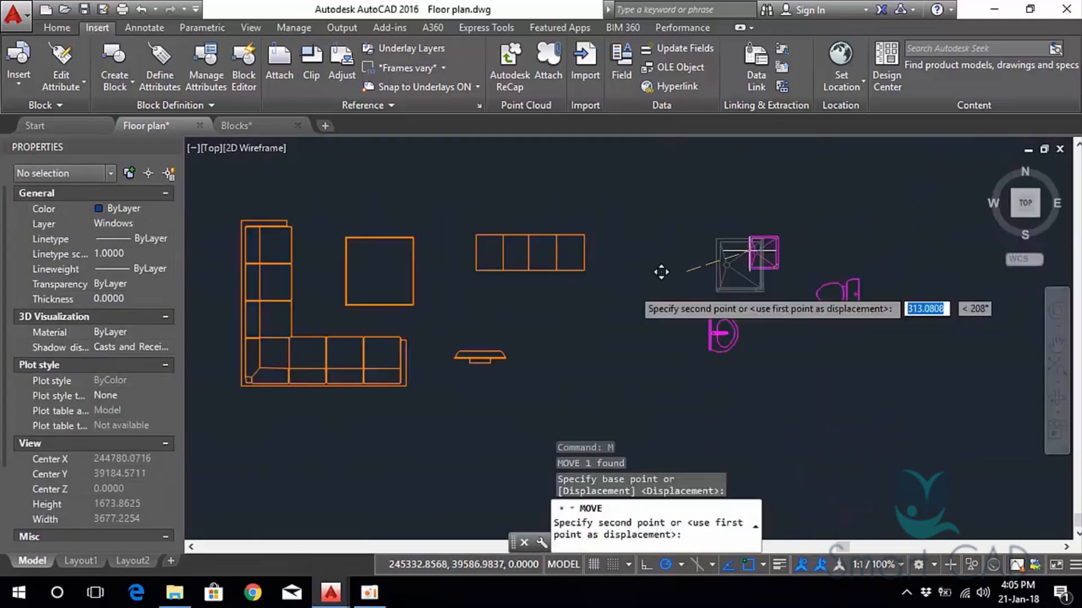
scroll(661, 272, "down", 2)
middle_click_drag(416, 272, 739, 300)
scroll(648, 258, "up", 4)
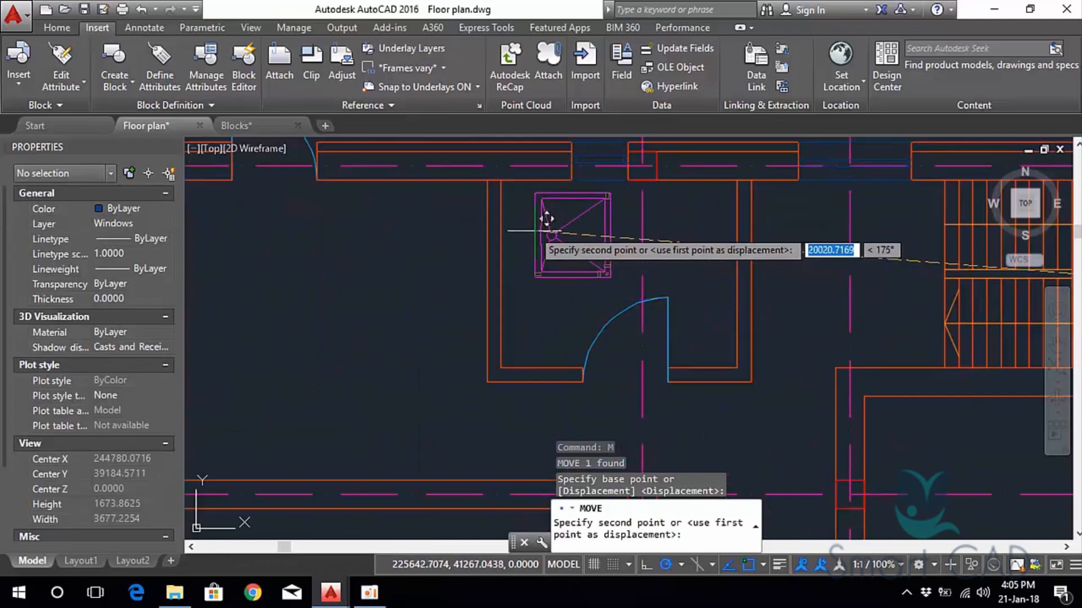
left_click(515, 212)
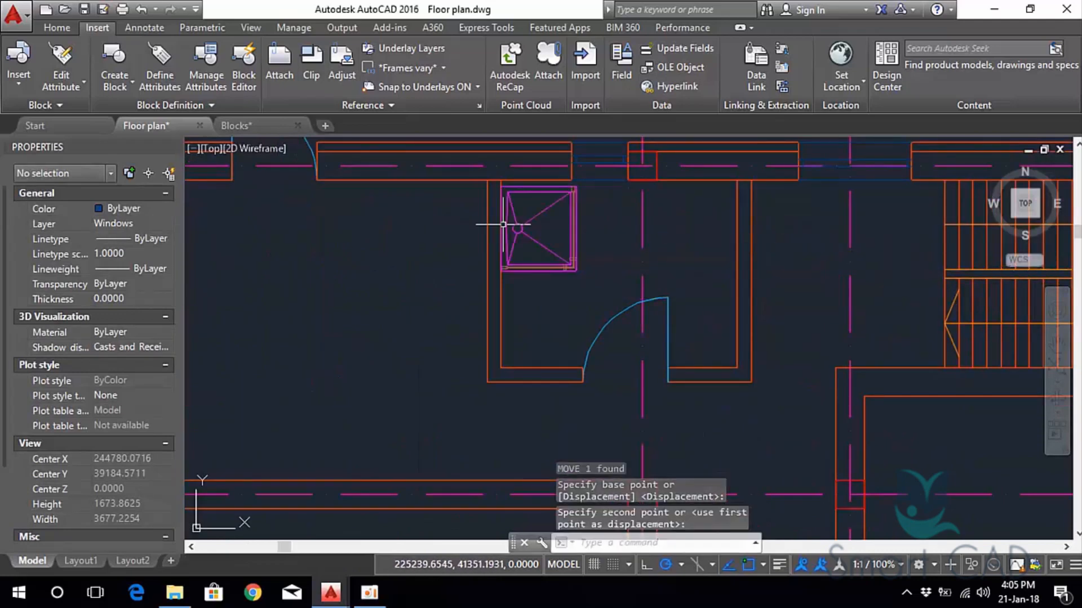
Move the shower block north so it sits flush against the small room's north wall.
scroll(535, 242, "up", 2)
scroll(535, 238, "up", 2)
left_click(620, 340)
left_click(584, 292)
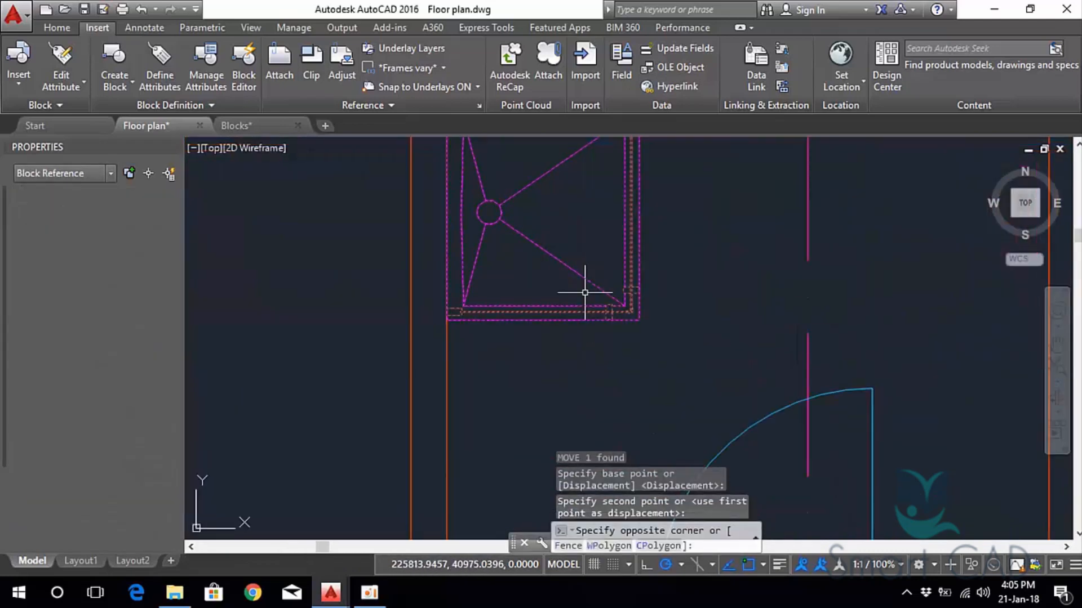
scroll(676, 286, "down", 4)
middle_click_drag(684, 264, 633, 320)
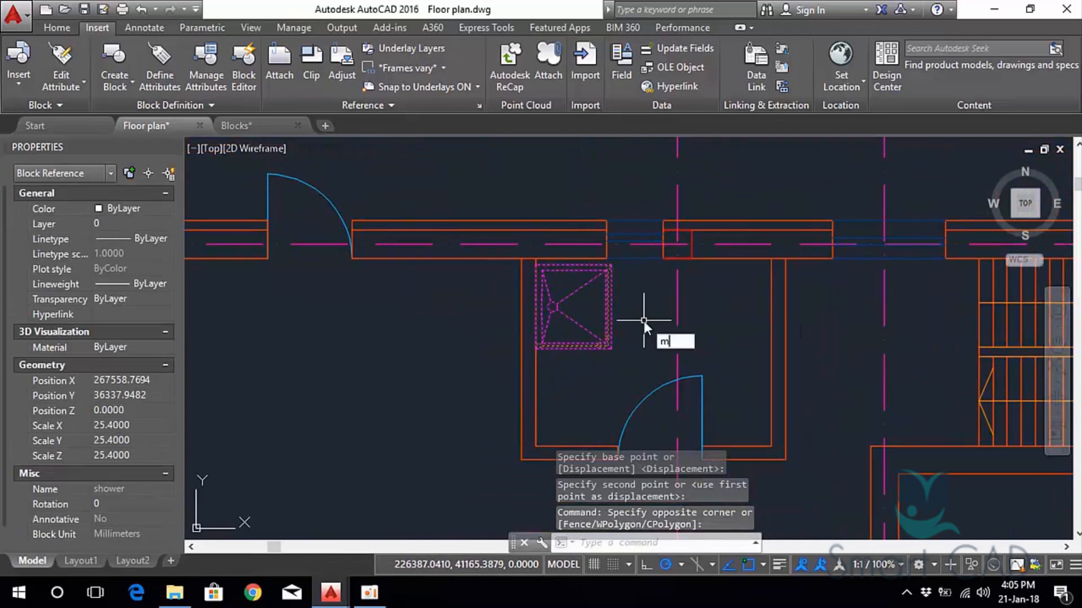
type("m")
key("Return")
scroll(586, 282, "up", 2)
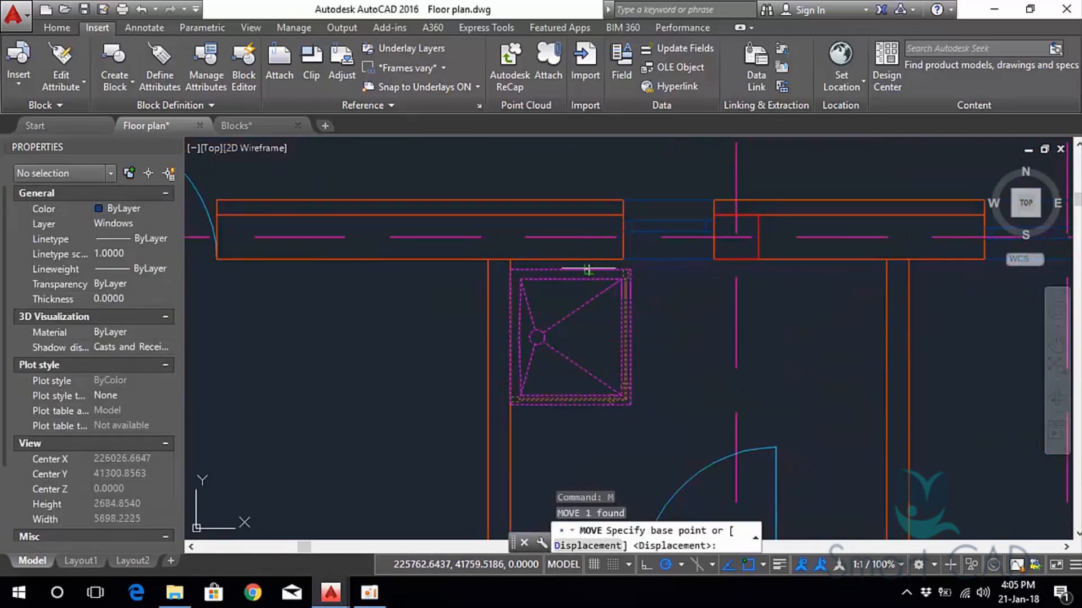
left_click(587, 270)
Move the toilet block from the pasted blocks into the small room, with its tank against the east wall.
scroll(712, 314, "down", 6)
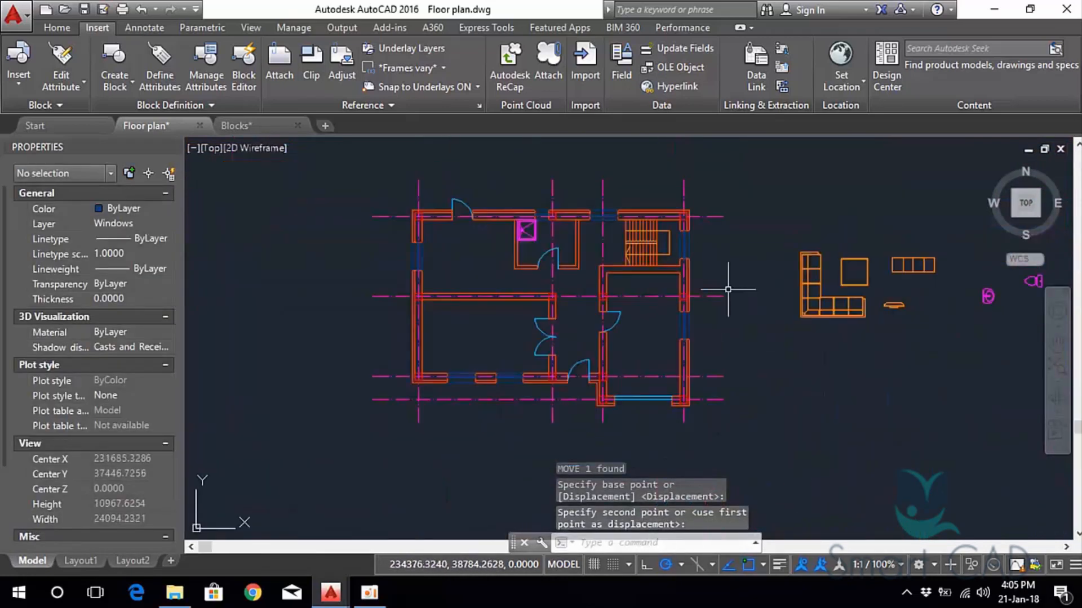
middle_click_drag(728, 289, 397, 255)
scroll(703, 248, "up", 6)
left_click(645, 196)
left_click(815, 309)
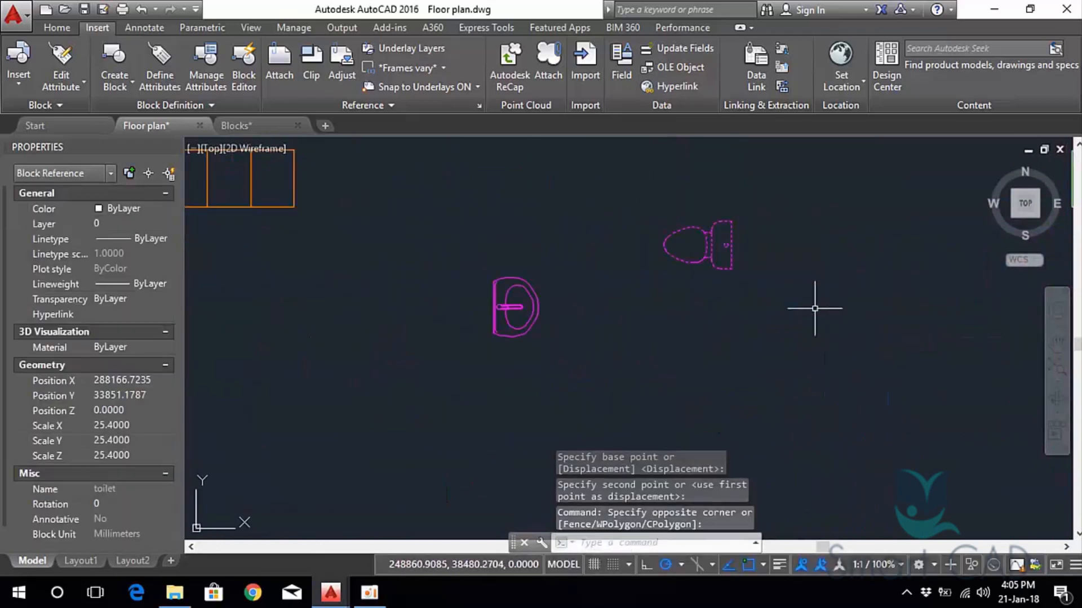
key("Return")
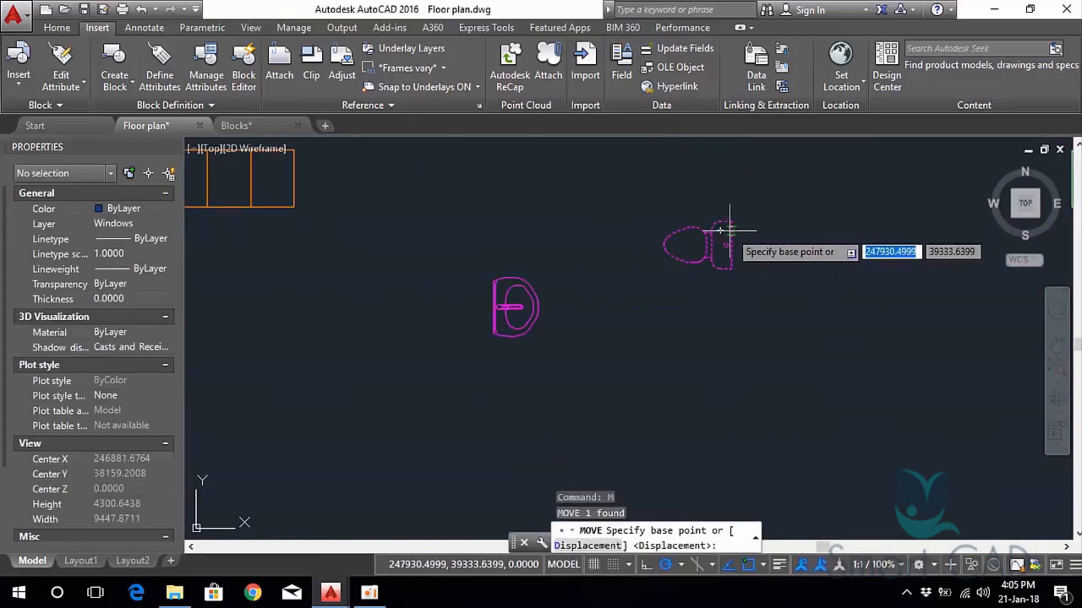
left_click(725, 230)
scroll(698, 222, "down", 5)
scroll(681, 228, "up", 7)
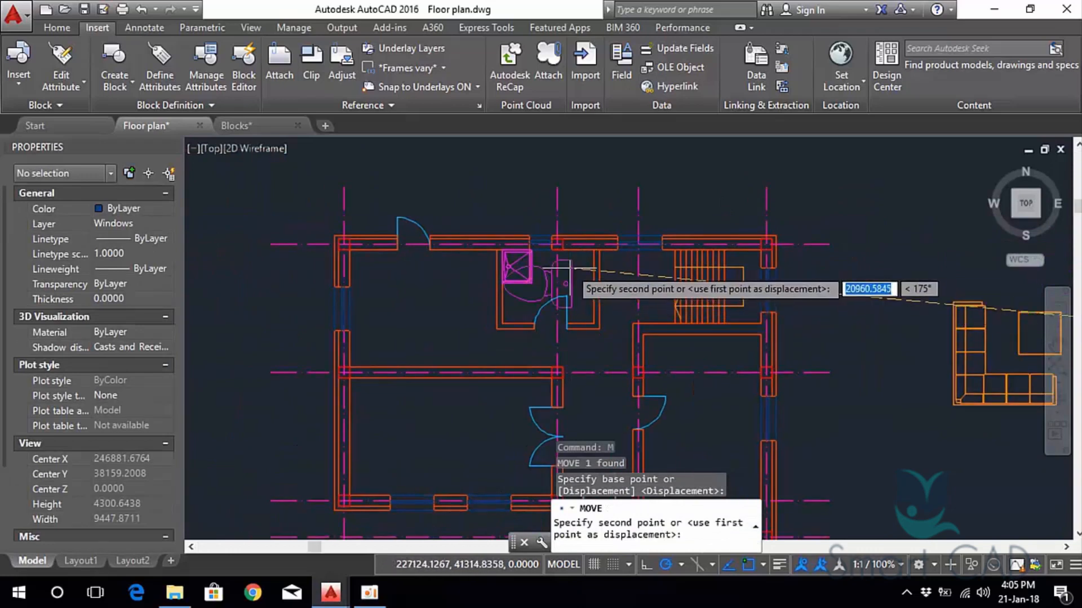
left_click(670, 229)
Move the bathroom sink block from the pasted blocks into the small room, between the open door and the east wall.
scroll(670, 231, "down", 5)
scroll(658, 282, "up", 5)
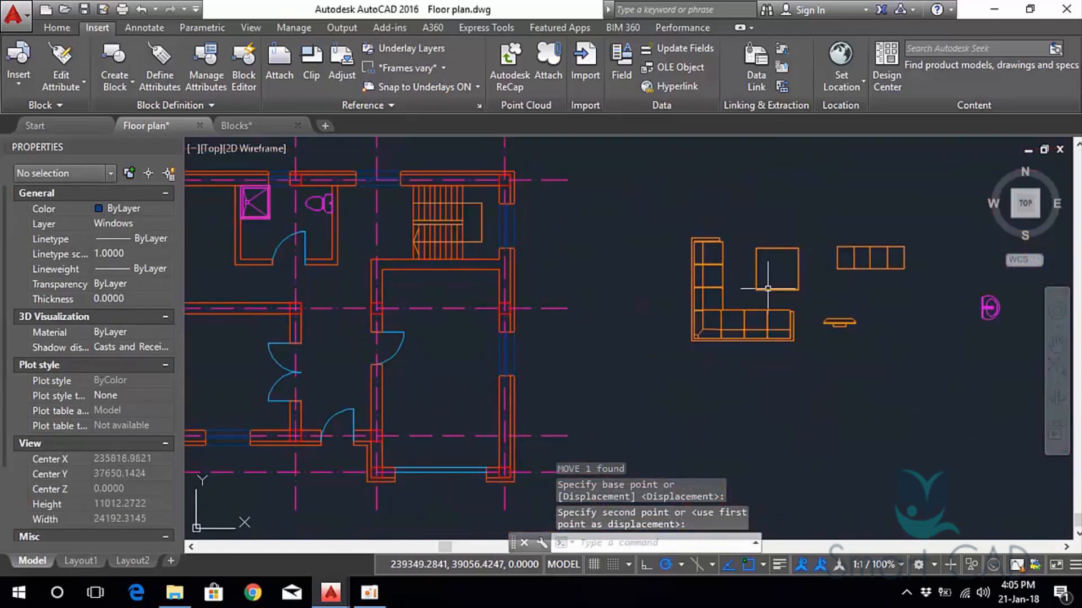
left_click(766, 266)
left_click(840, 339)
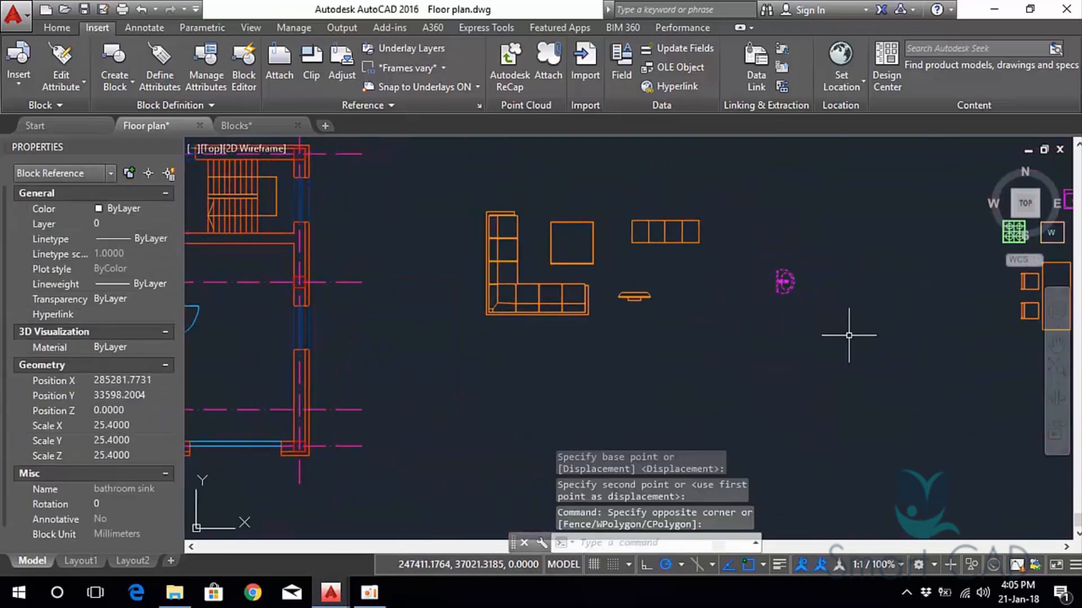
type("m")
key("Return")
scroll(783, 287, "up", 6)
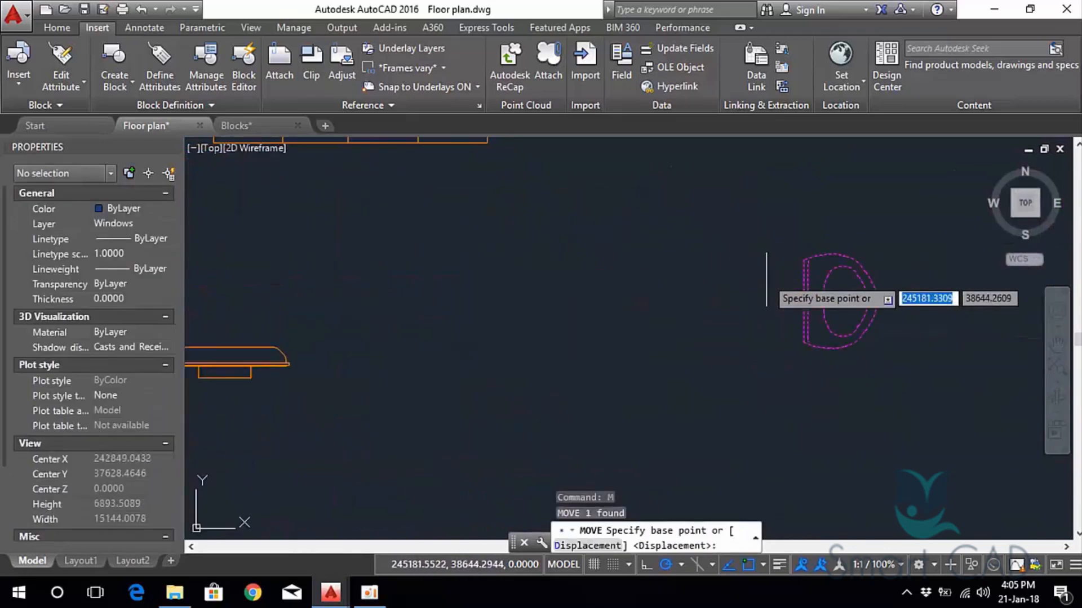
scroll(701, 293, "up", 6)
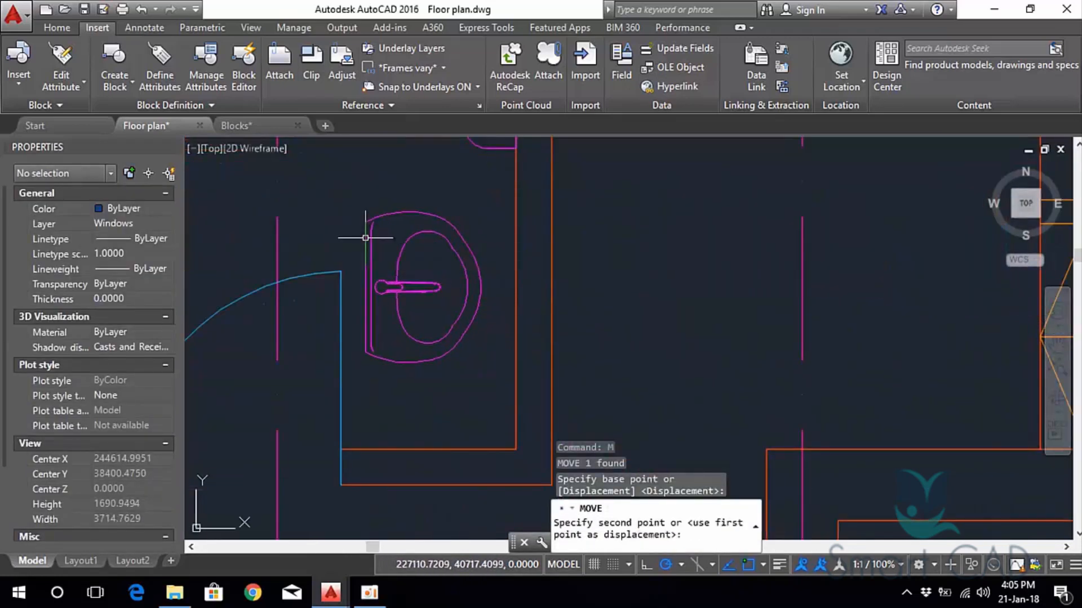
scroll(424, 251, "down", 2)
key("Escape")
middle_click_drag(430, 216, 512, 259)
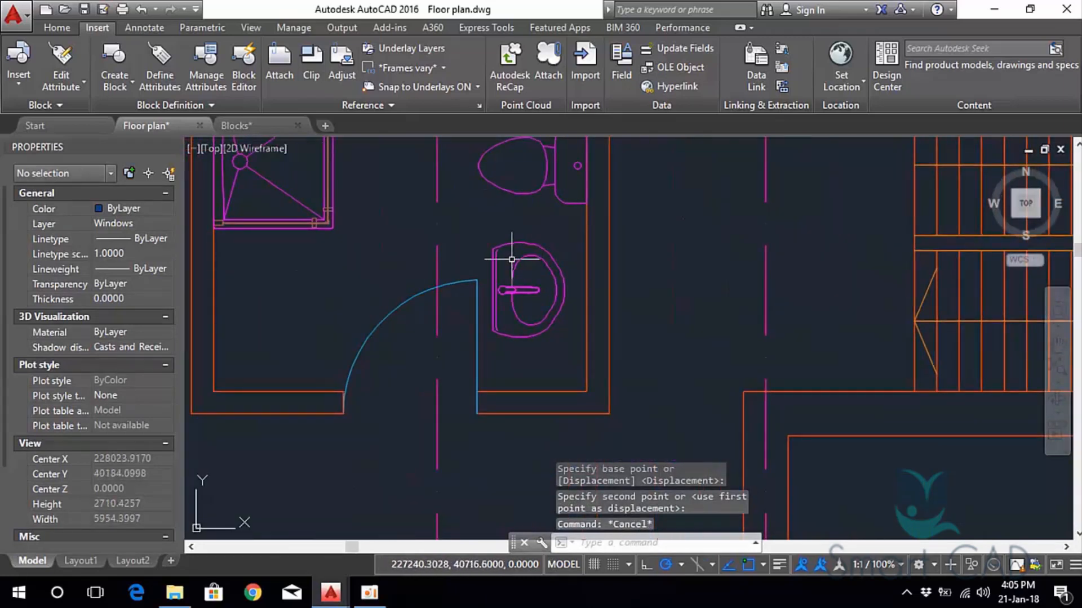
Move the bathroom sink to the small room's west wall, just south of the shower.
scroll(520, 266, "up", 2)
scroll(532, 267, "down", 4)
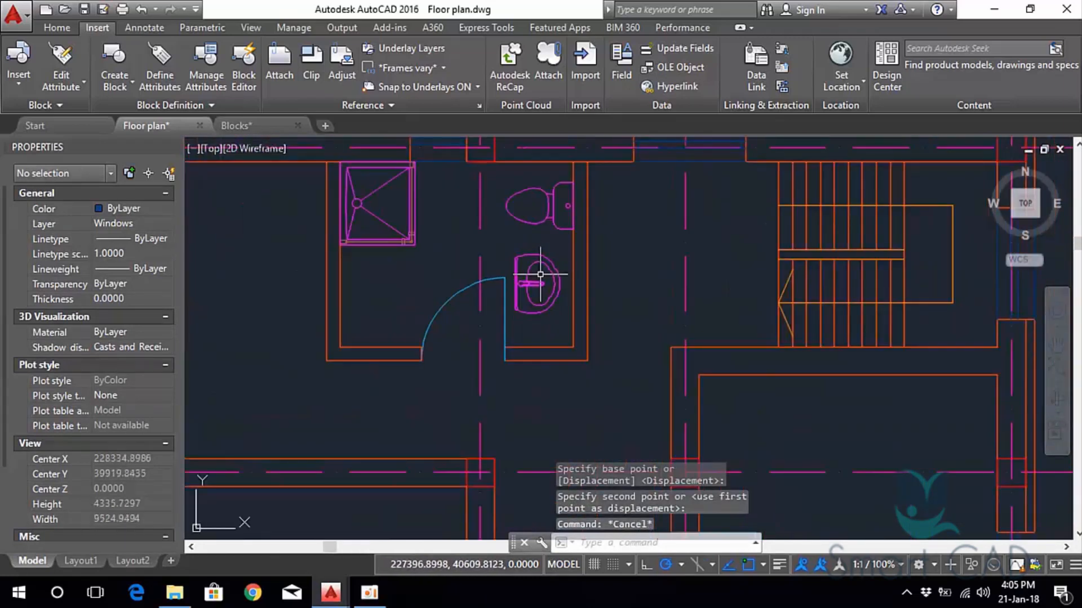
left_click(543, 267)
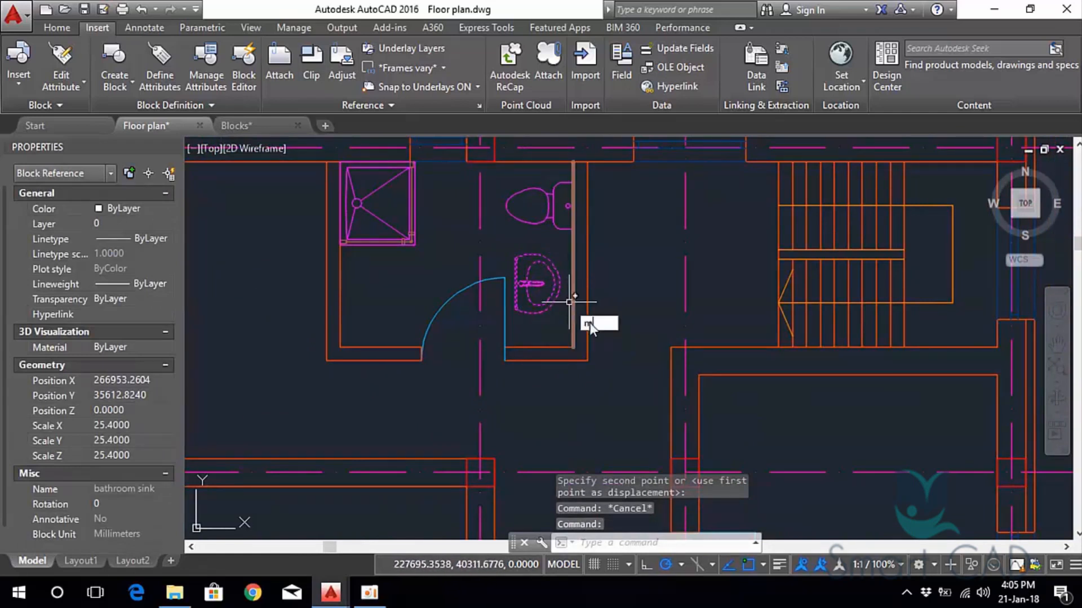
type("M")
key("Return")
scroll(498, 262, "up", 2)
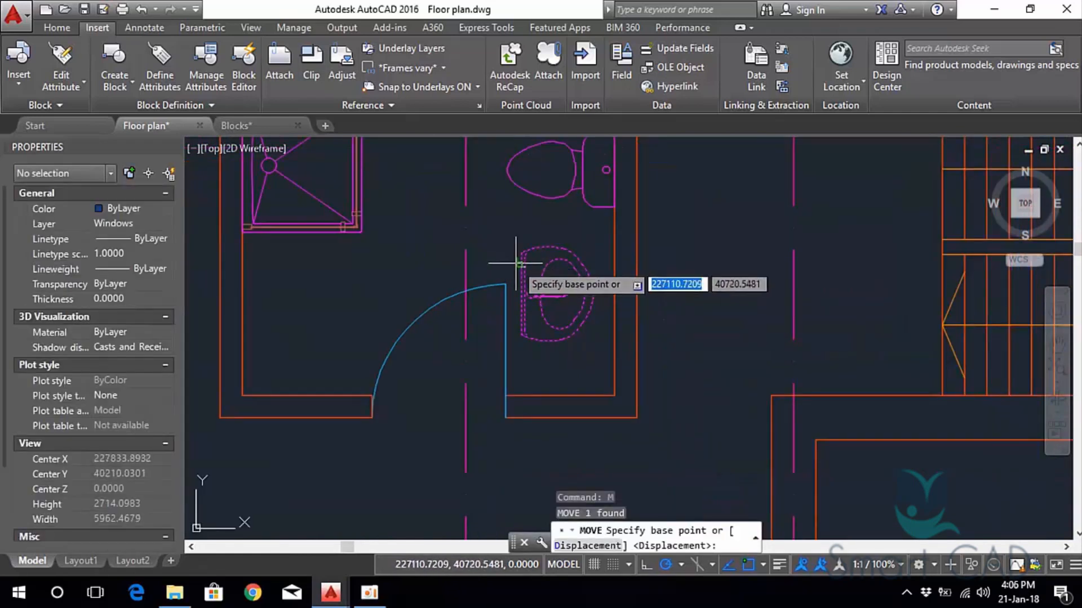
left_click(515, 263)
left_click(337, 269)
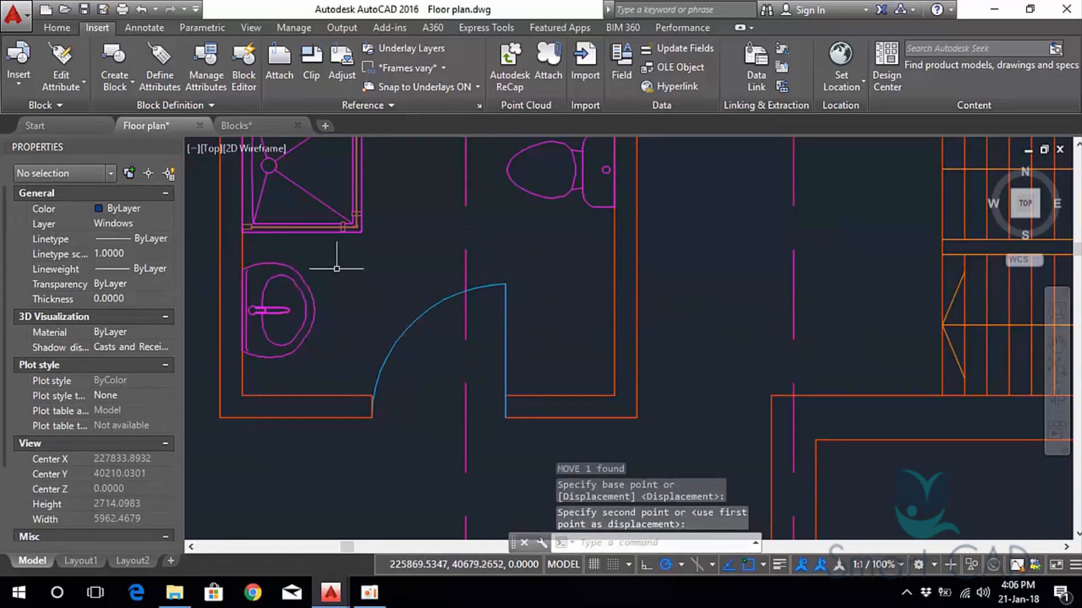
scroll(579, 338, "down", 3)
scroll(507, 285, "up", 2)
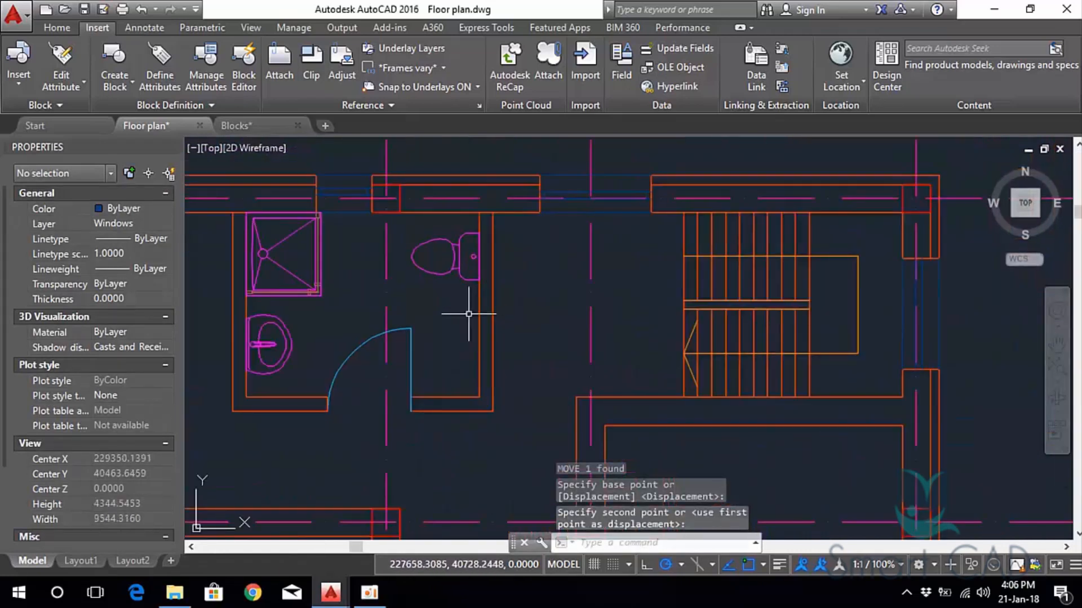
Move the corner sofa block into the southwest room, with its long back against the south wall near the west corner.
scroll(567, 290, "down", 4)
middle_click_drag(566, 290, 472, 267)
middle_click_drag(701, 333, 531, 248)
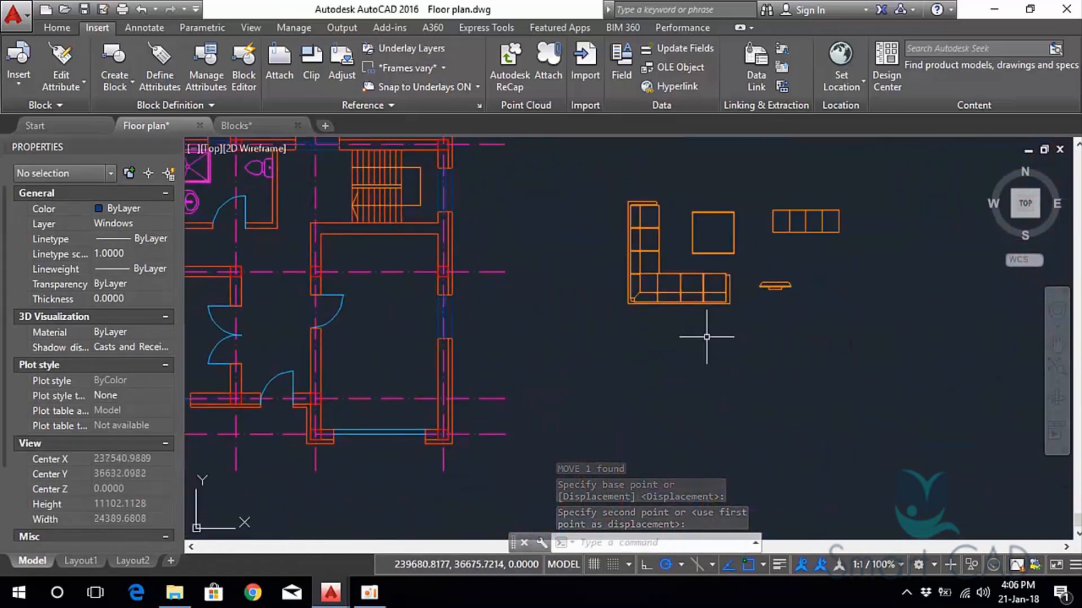
left_click(705, 337)
left_click(676, 294)
middle_click_drag(596, 362, 699, 339)
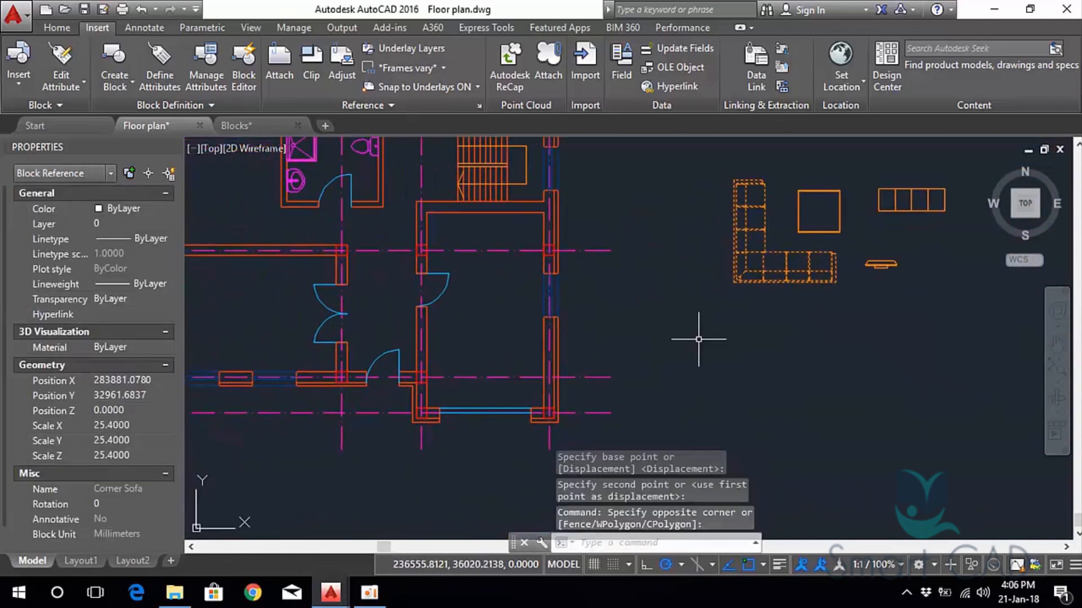
key("Return")
scroll(704, 327, "up", 3)
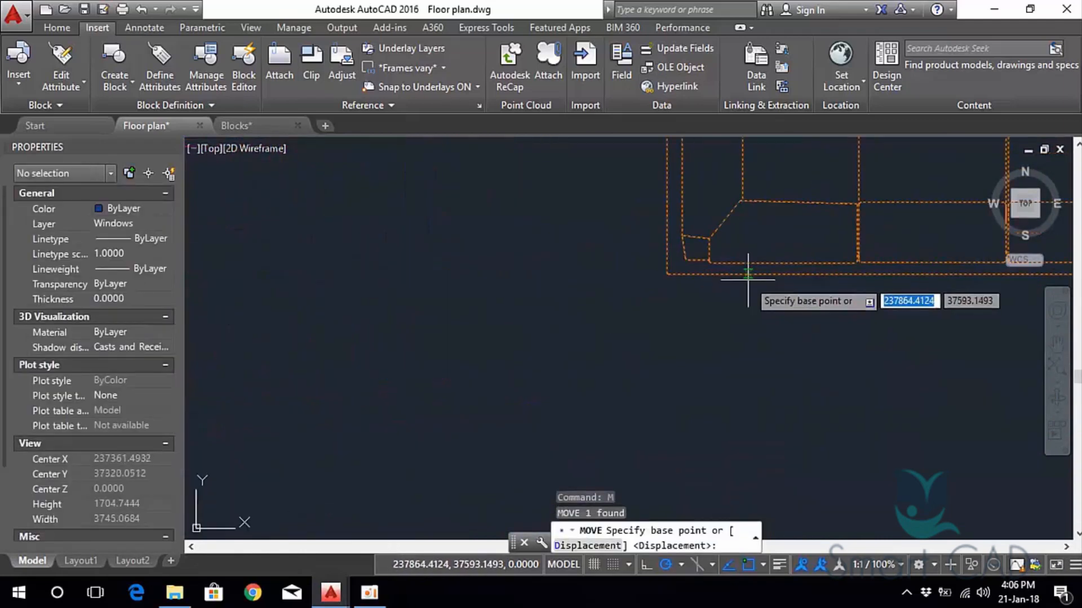
left_click(668, 275)
scroll(564, 320, "down", 5)
middle_click_drag(194, 334, 862, 276)
scroll(583, 294, "down", 2)
scroll(625, 326, "up", 3)
scroll(638, 342, "up", 3)
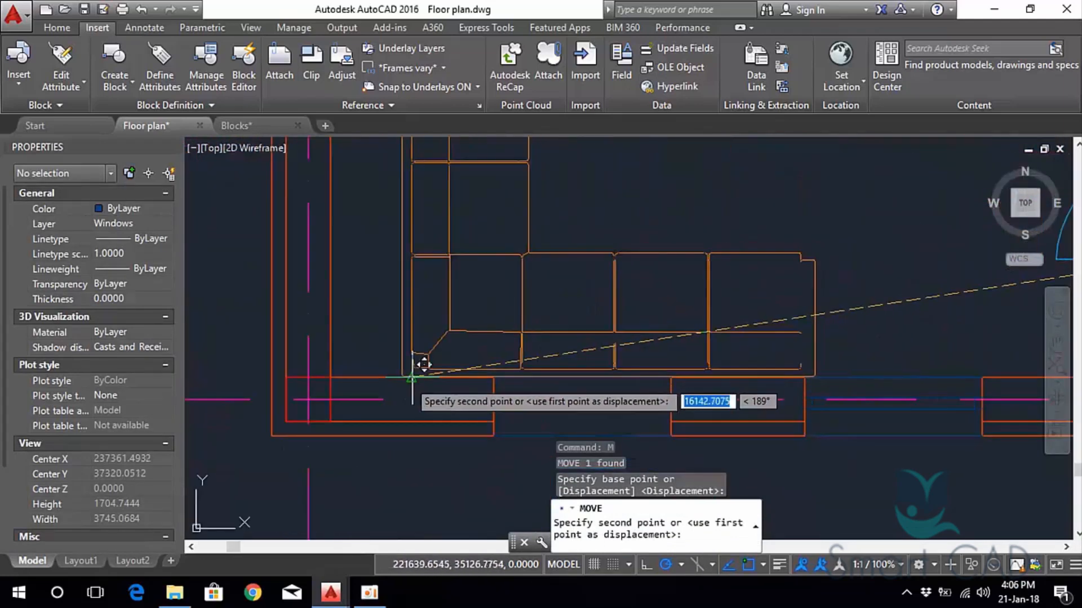
left_click(398, 363)
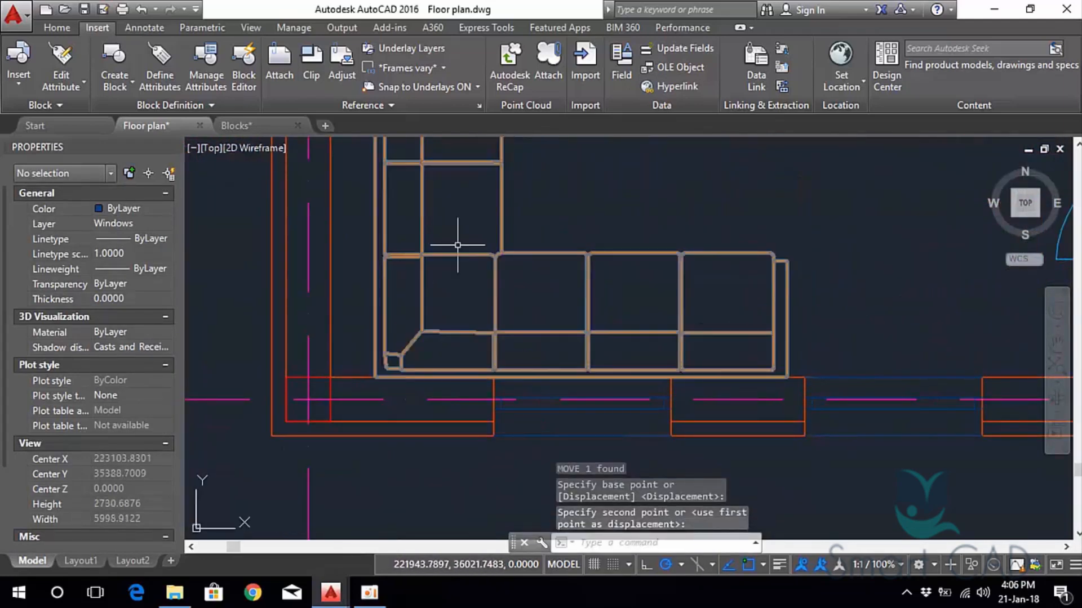
Move the corner sofa west so its back is flush against the southwest room's west wall.
left_click(417, 207)
left_click(380, 207)
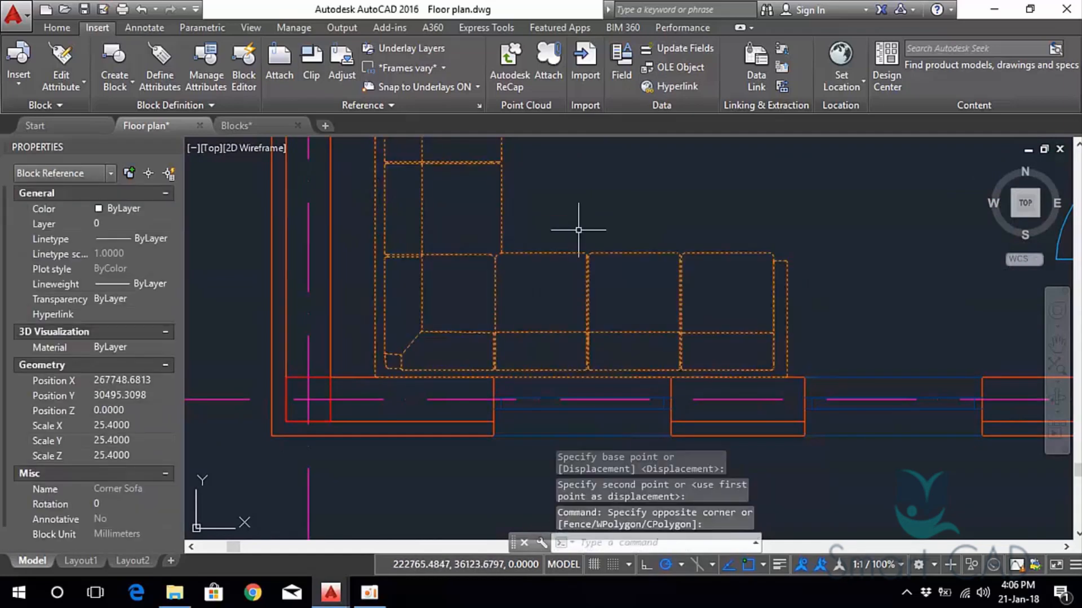
type("m")
key("Return")
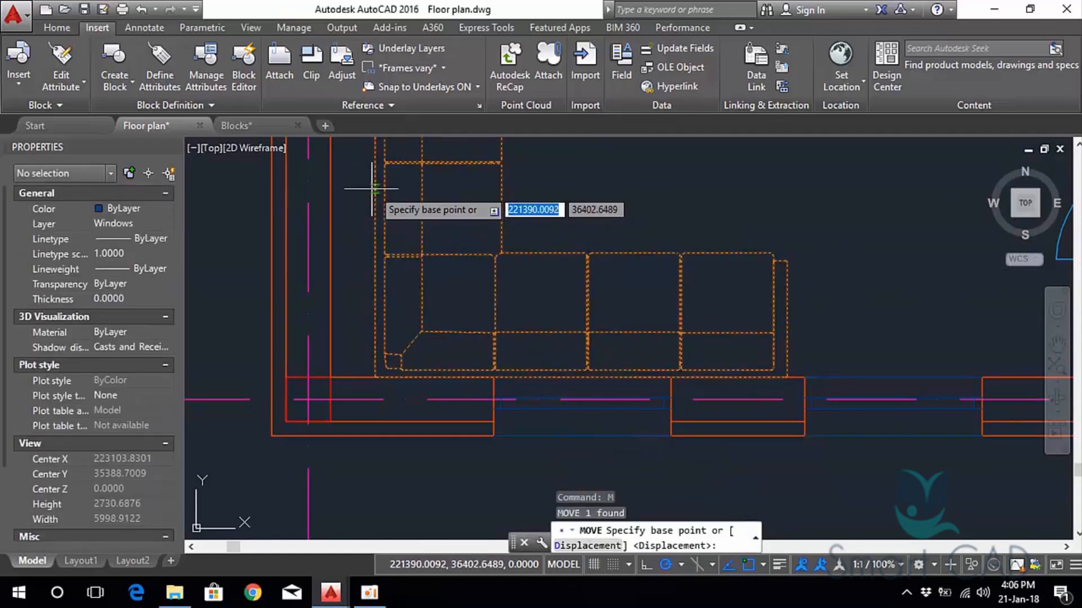
left_click(375, 189)
left_click(331, 189)
Move the square coffee table block into the southwest room, in the open space enclosed by the corner sofa.
scroll(567, 192, "down", 2)
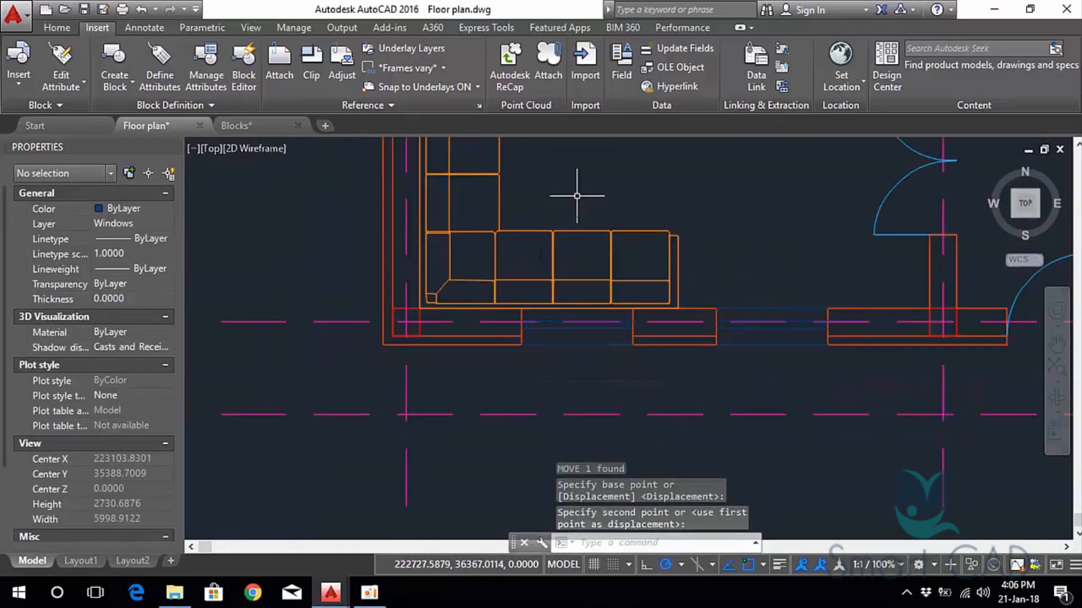
scroll(563, 214, "down", 1)
scroll(580, 259, "down", 2)
scroll(604, 301, "down", 1)
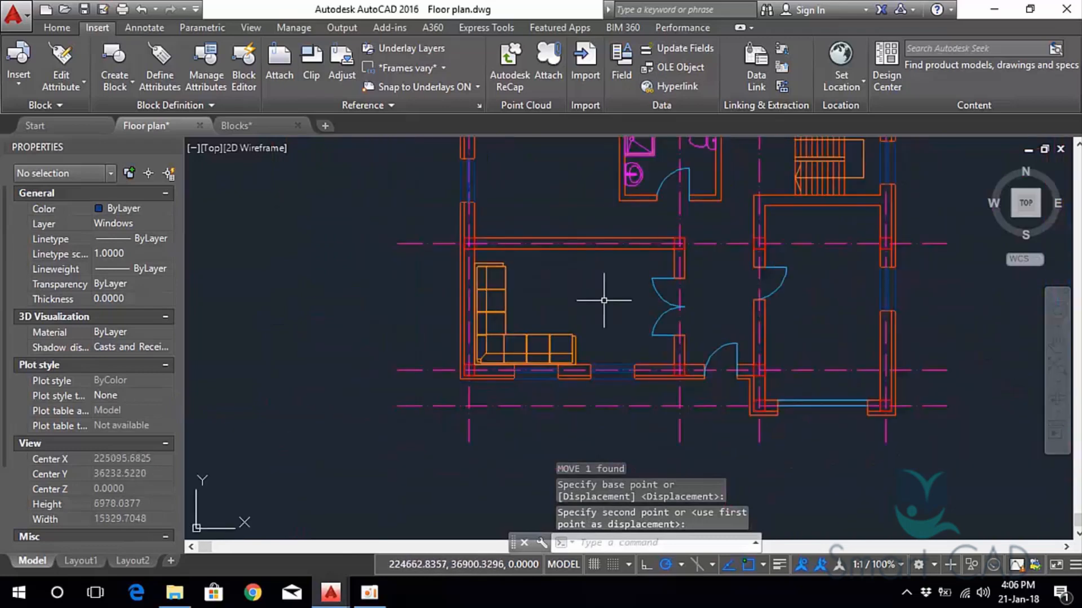
middle_click_drag(604, 300, 355, 252)
scroll(723, 299, "down", 1)
middle_click_drag(738, 300, 565, 310)
scroll(726, 241, "up", 2)
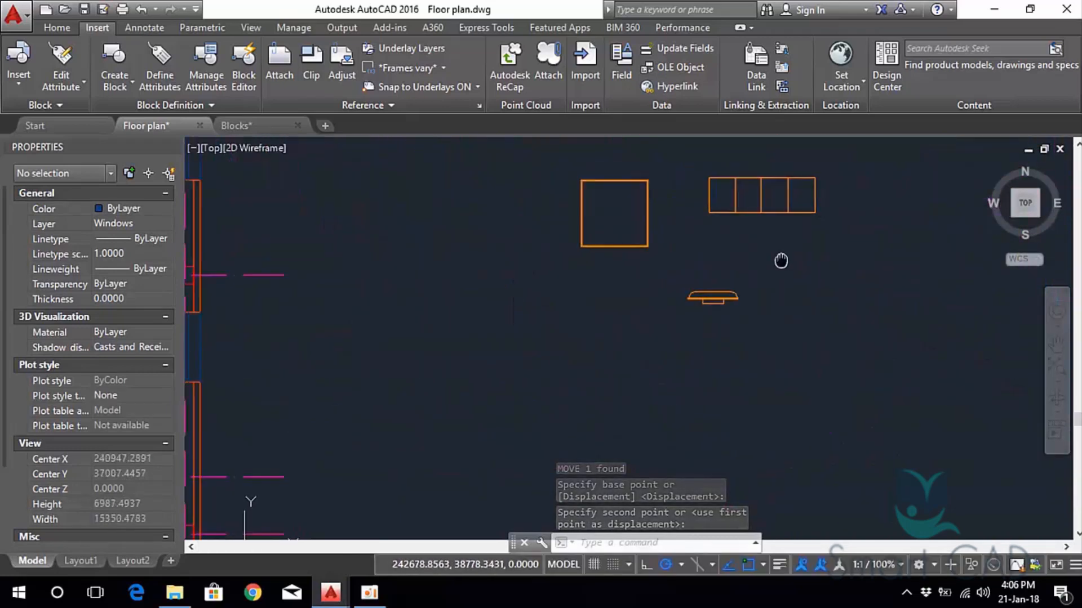
middle_click_drag(780, 260, 791, 267)
left_click(656, 236)
left_click(629, 336)
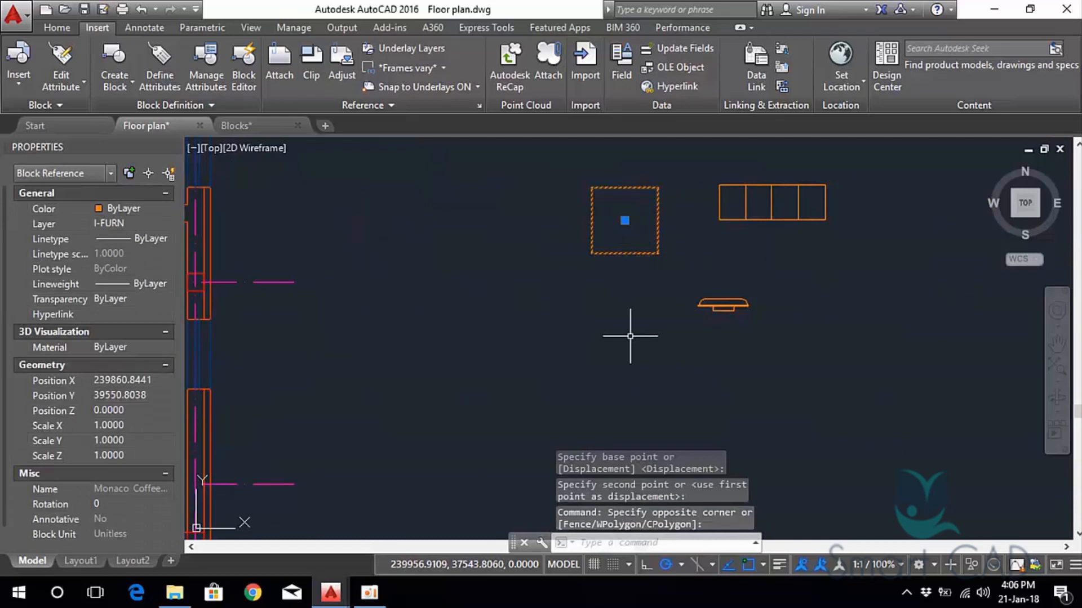
type("m")
key("Return")
left_click(630, 217)
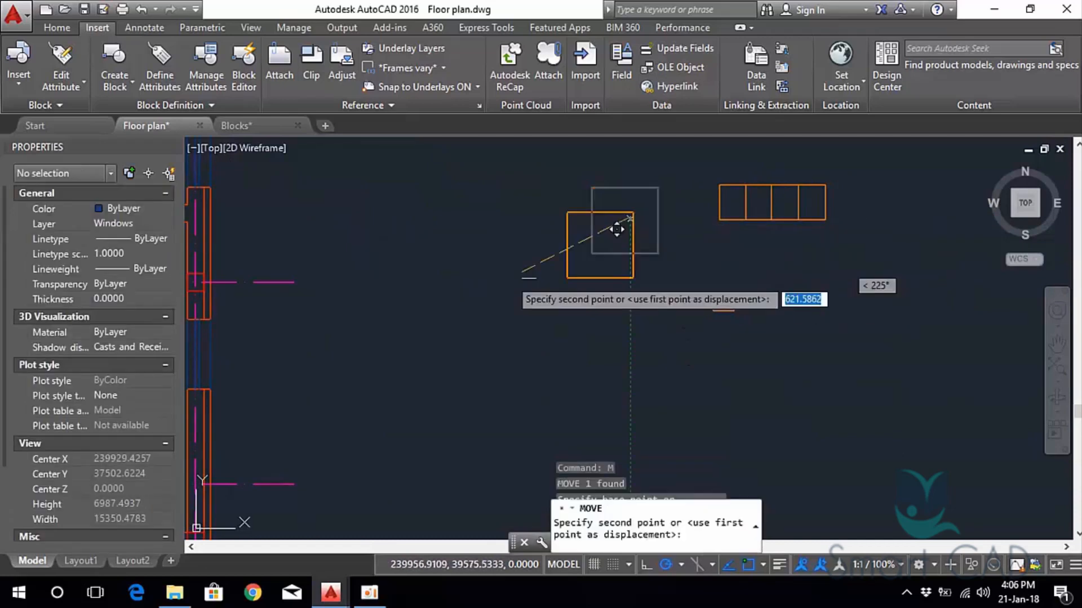
scroll(510, 278, "down", 4)
middle_click_drag(539, 279, 835, 280)
scroll(502, 315, "up", 4)
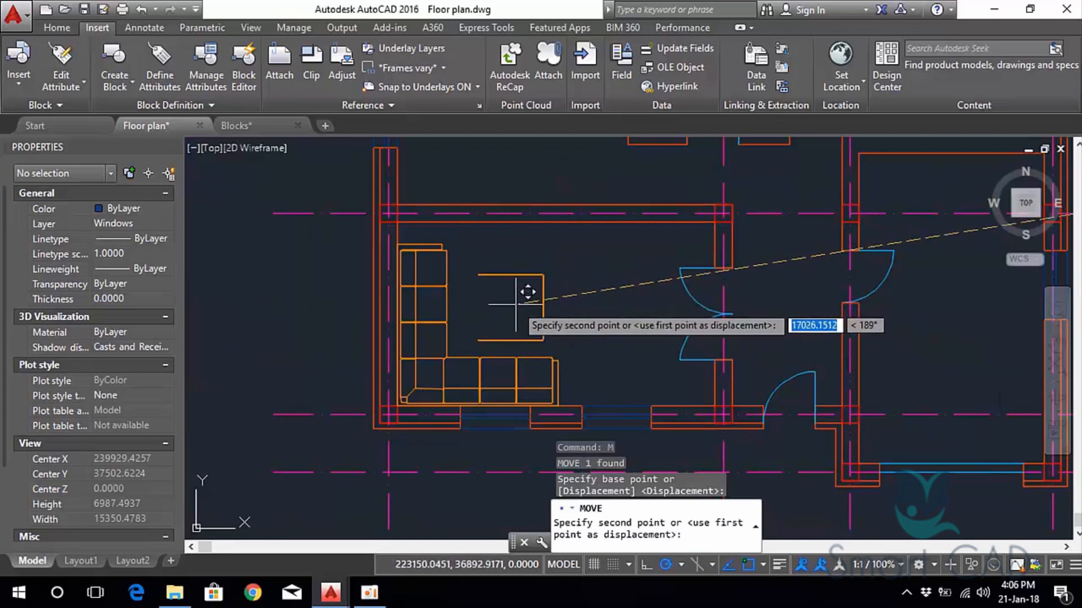
left_click(516, 304)
Move the TV block into the southwest room, with its back against the north wall, facing the coffee table.
scroll(603, 300, "down", 5)
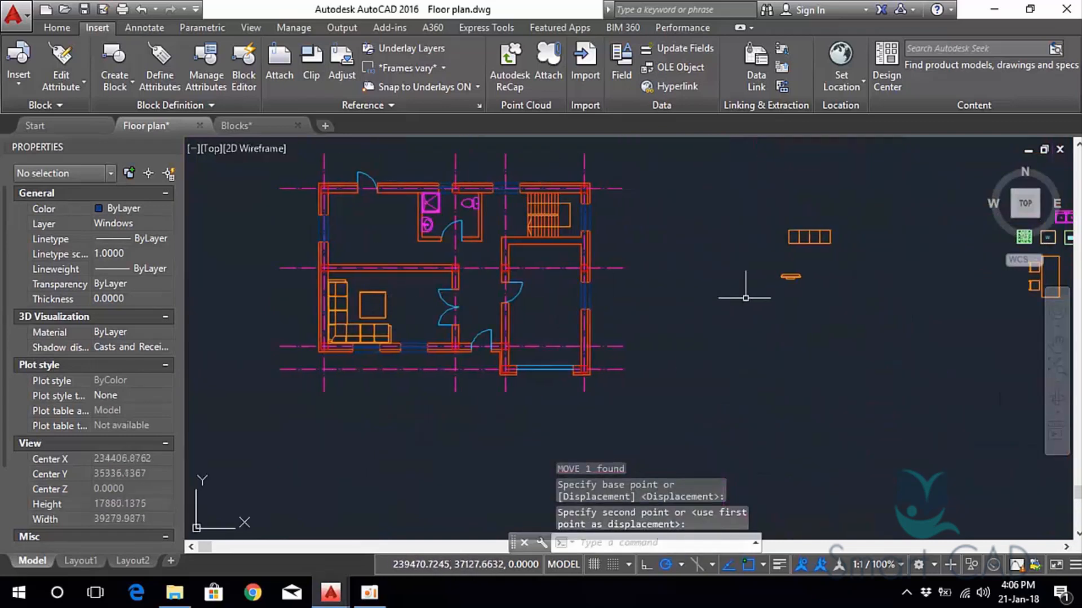
scroll(800, 284, "up", 7)
left_click(801, 237)
left_click(743, 250)
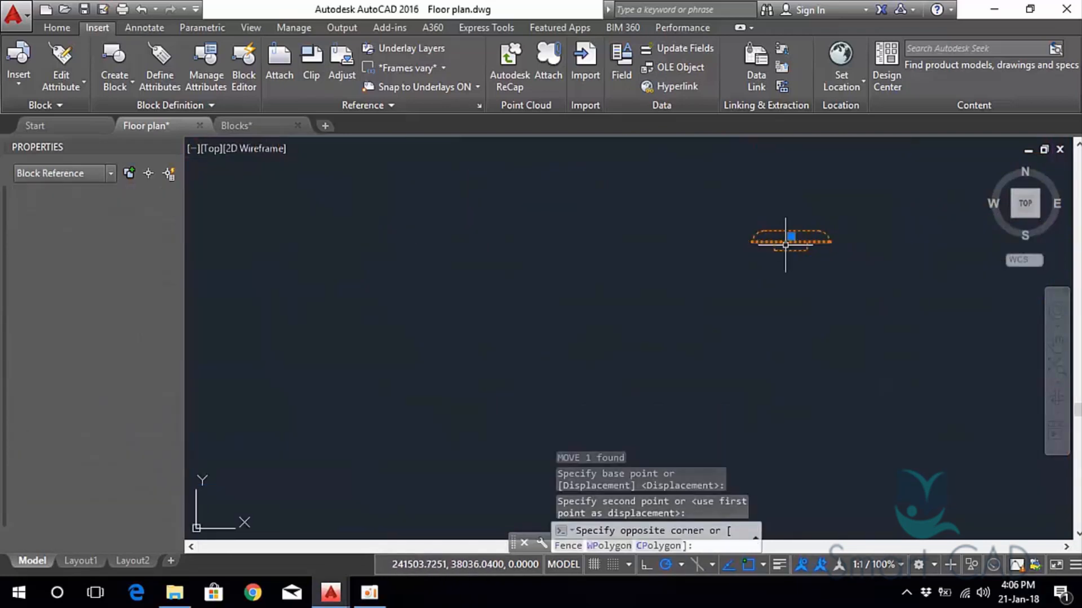
type("m")
key("Return")
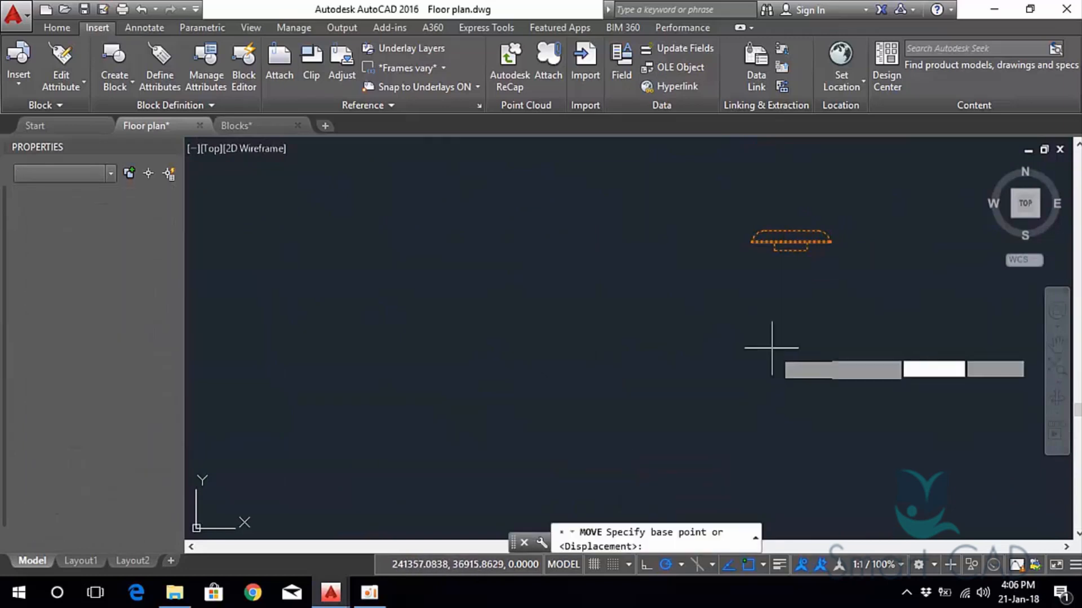
scroll(789, 237, "up", 4)
left_click(771, 236)
scroll(783, 226, "down", 5)
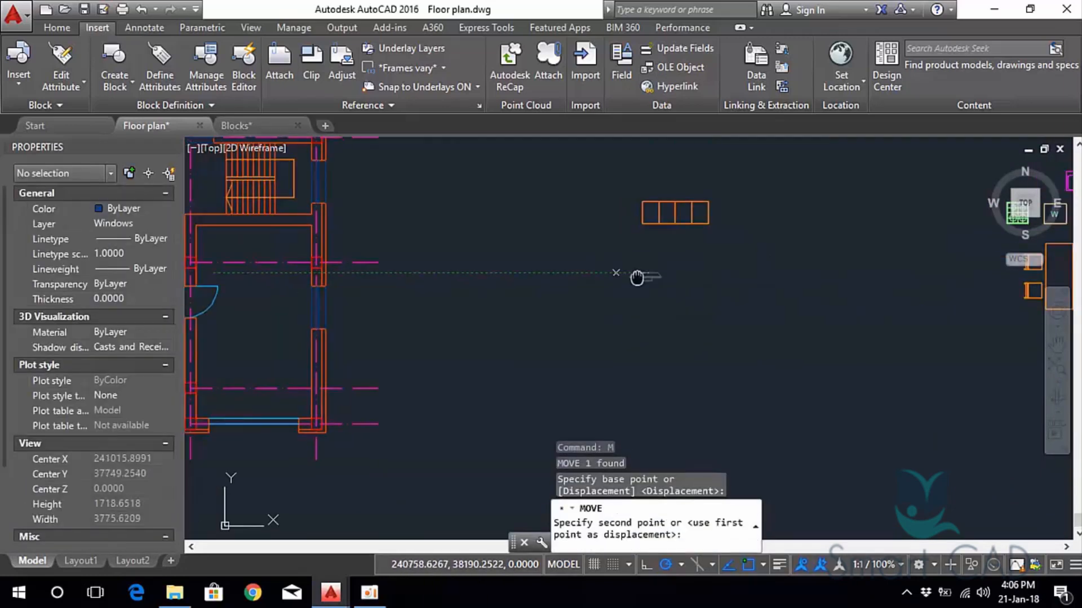
scroll(625, 282, "up", 6)
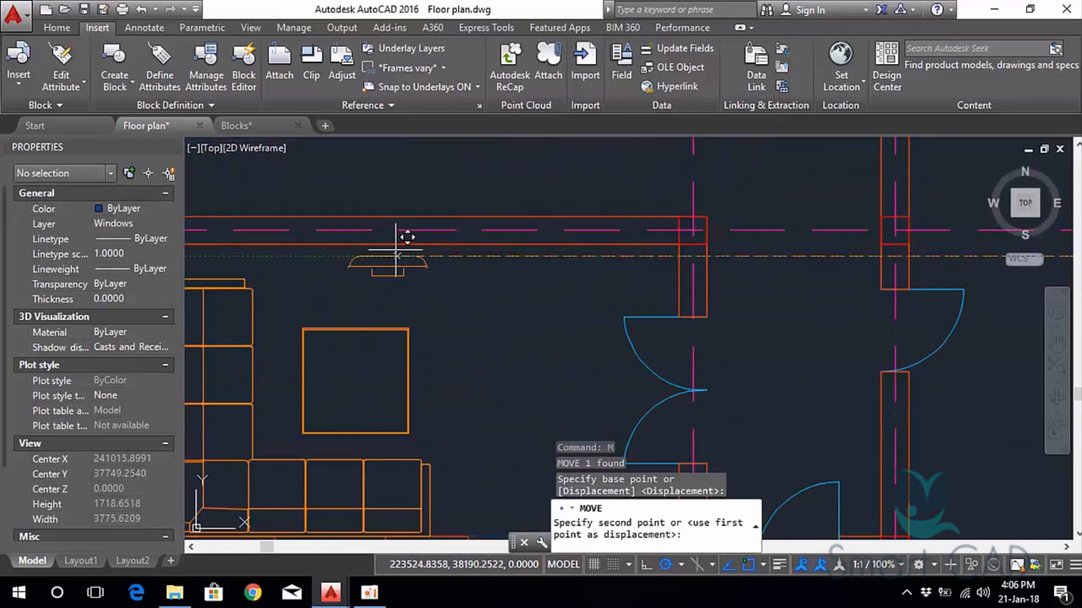
left_click(371, 248)
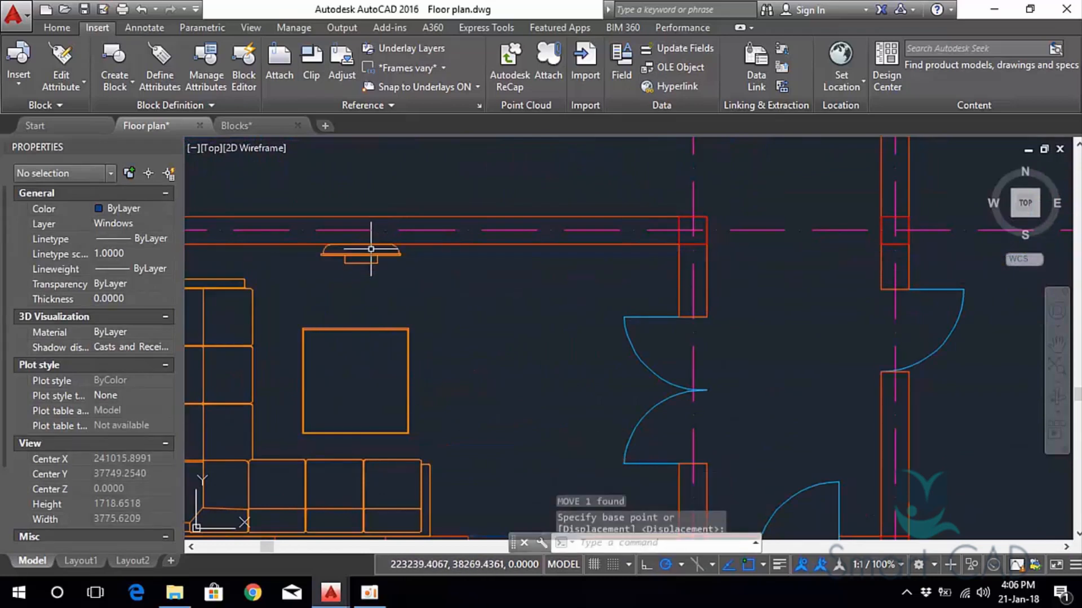
Move the Shelving block by its northeast corner to the southwest room's north wall, east of the TV and near the double door.
scroll(587, 325, "down", 3)
middle_click_drag(997, 344, 782, 319)
middle_click_drag(990, 287, 789, 315)
left_click(922, 286)
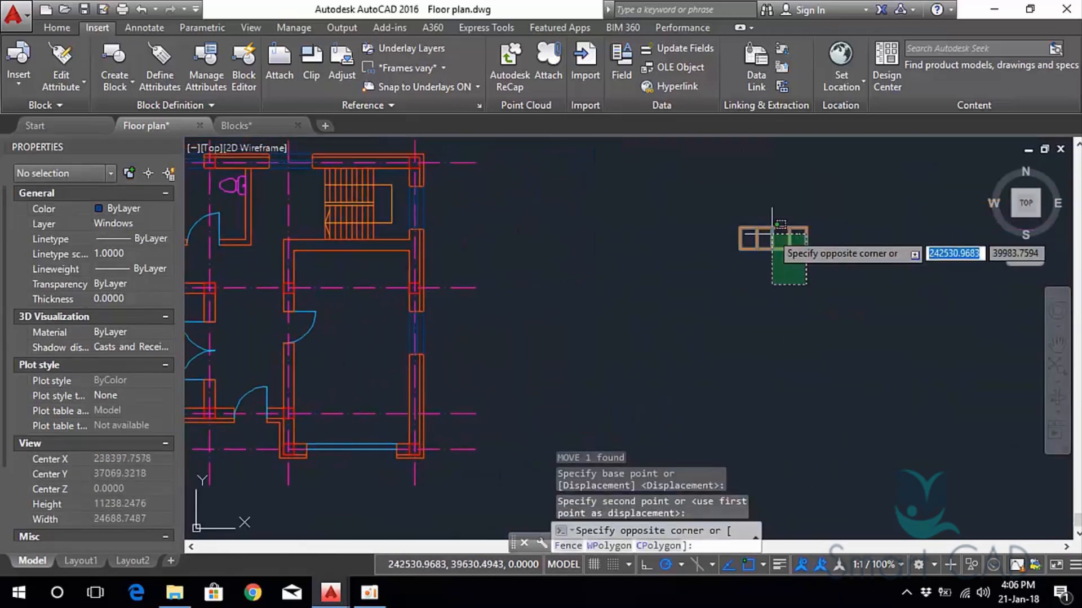
left_click(738, 196)
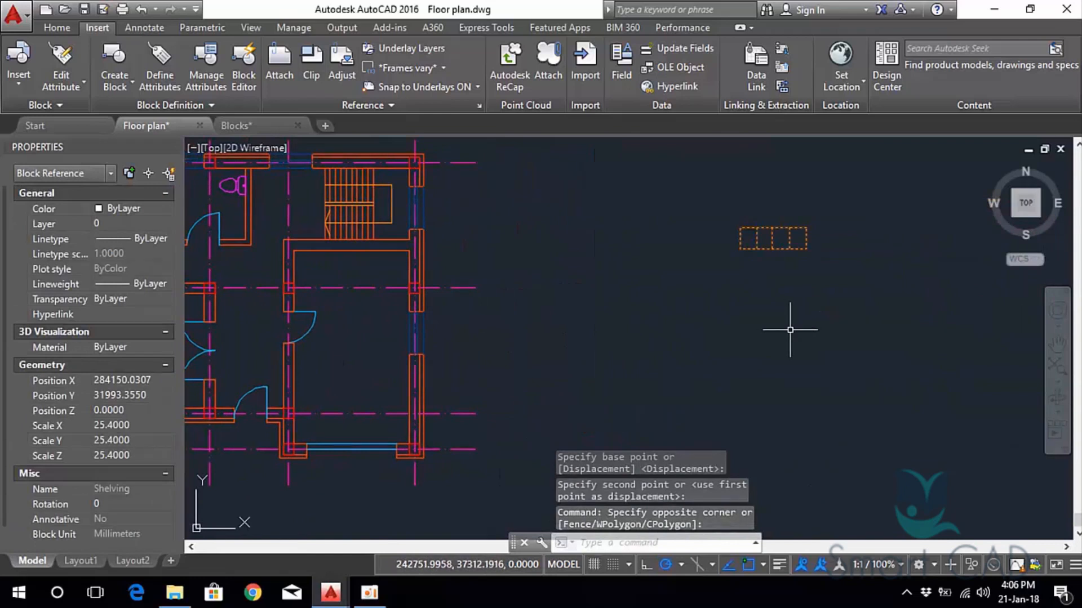
type("m")
key("Return")
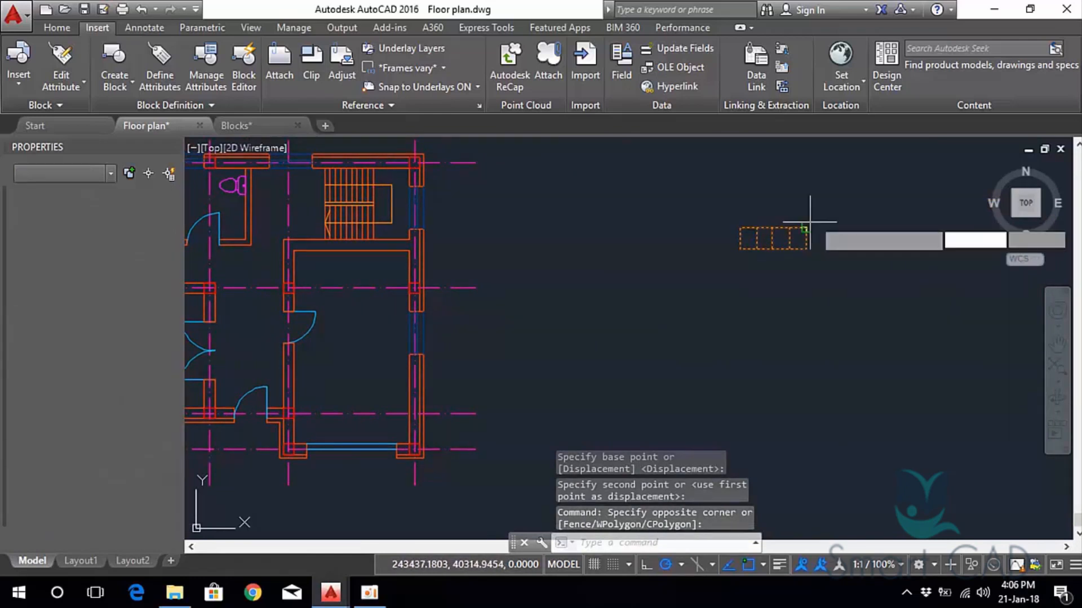
left_click(806, 229)
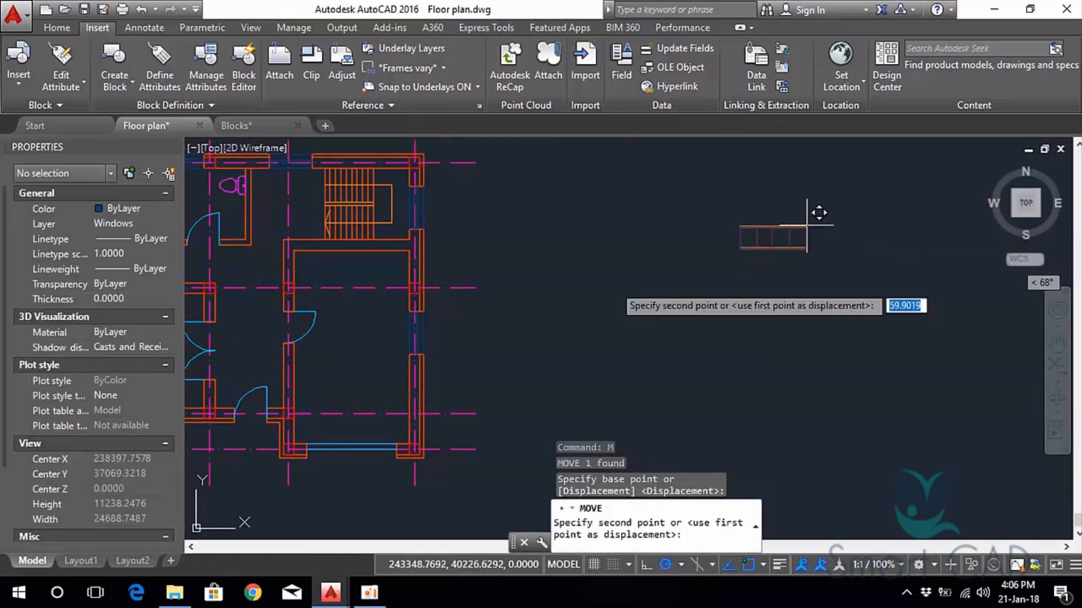
scroll(845, 237, "down", 3)
scroll(687, 270, "up", 6)
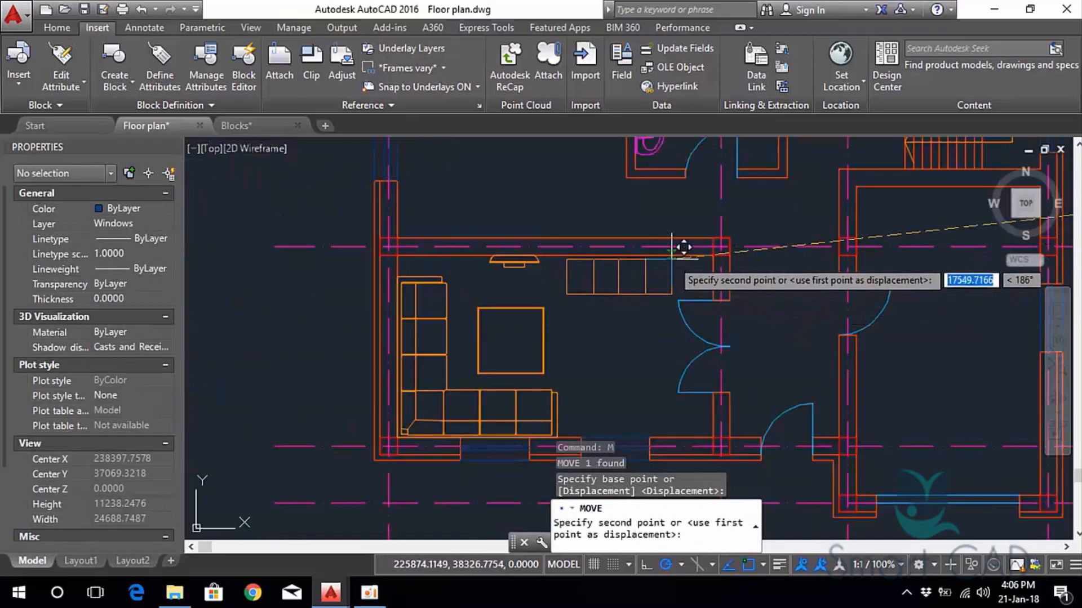
left_click(683, 247)
Move the car block into the garage in the southeast part of the floor plan.
scroll(333, 313, "down", 2)
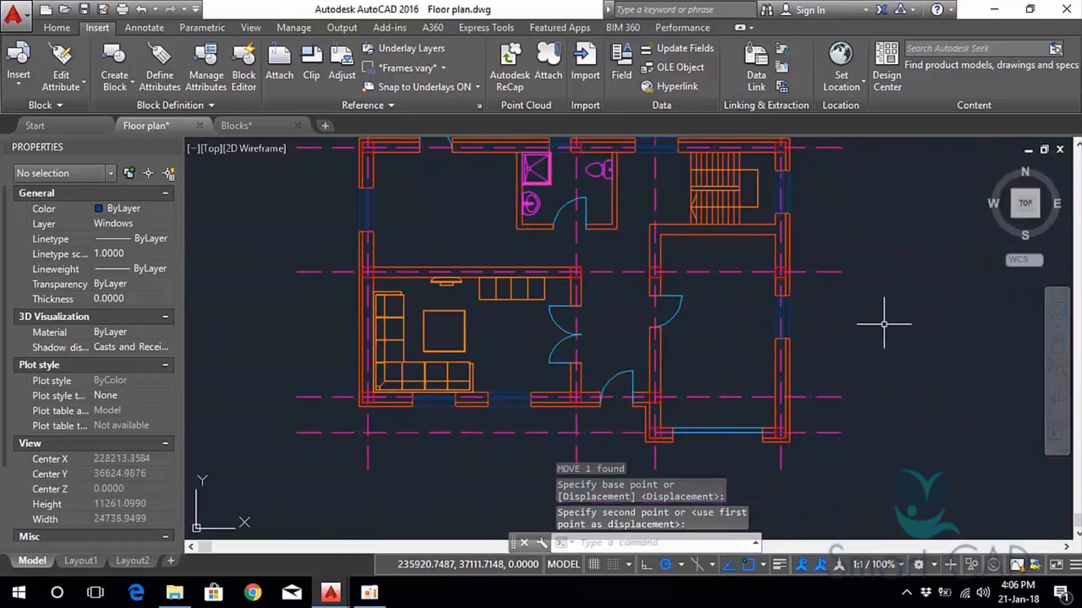
scroll(750, 345, "down", 4)
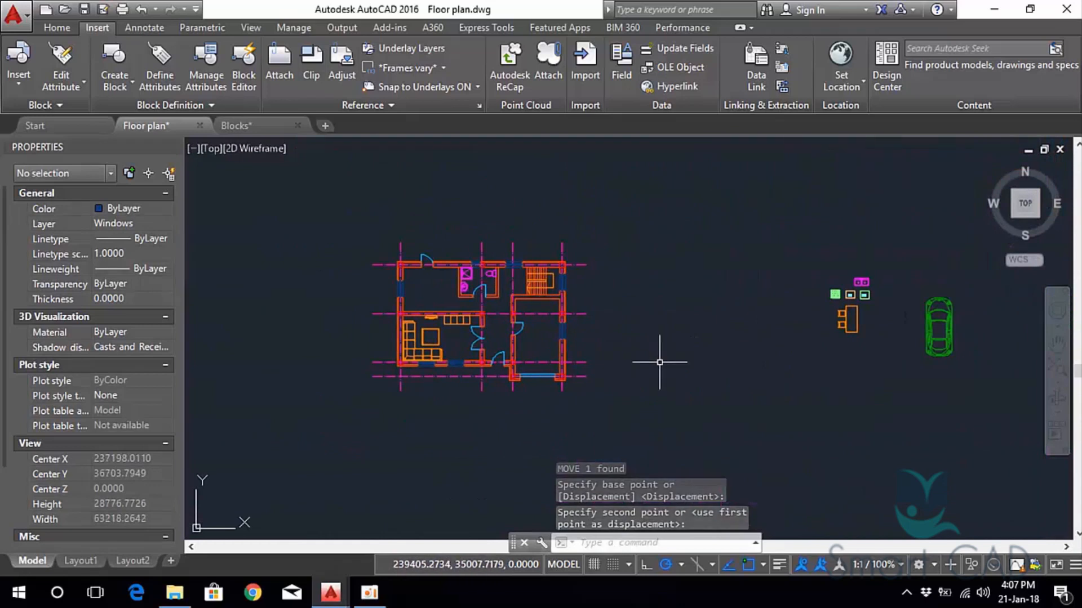
scroll(967, 377, "up", 2)
left_click(961, 347)
left_click(907, 310)
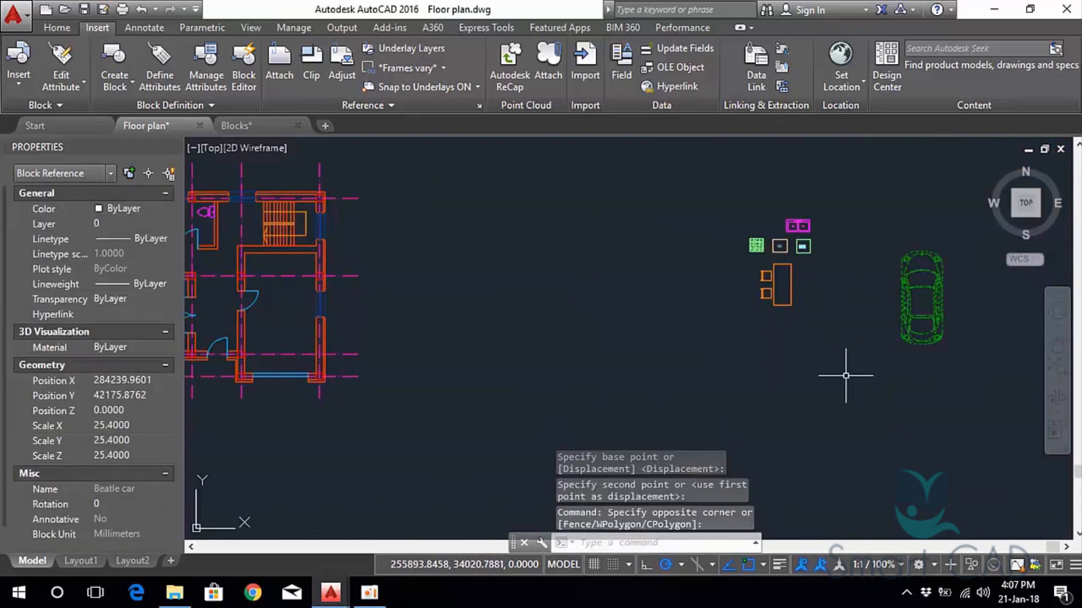
key("Return")
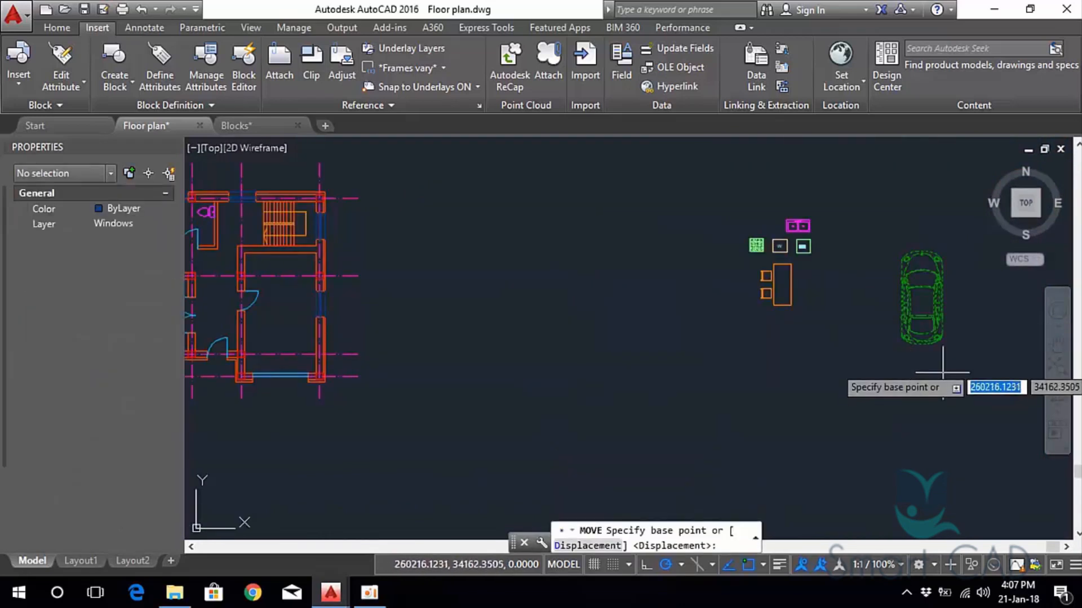
left_click(954, 363)
middle_click_drag(658, 371, 868, 339)
scroll(591, 331, "up", 2)
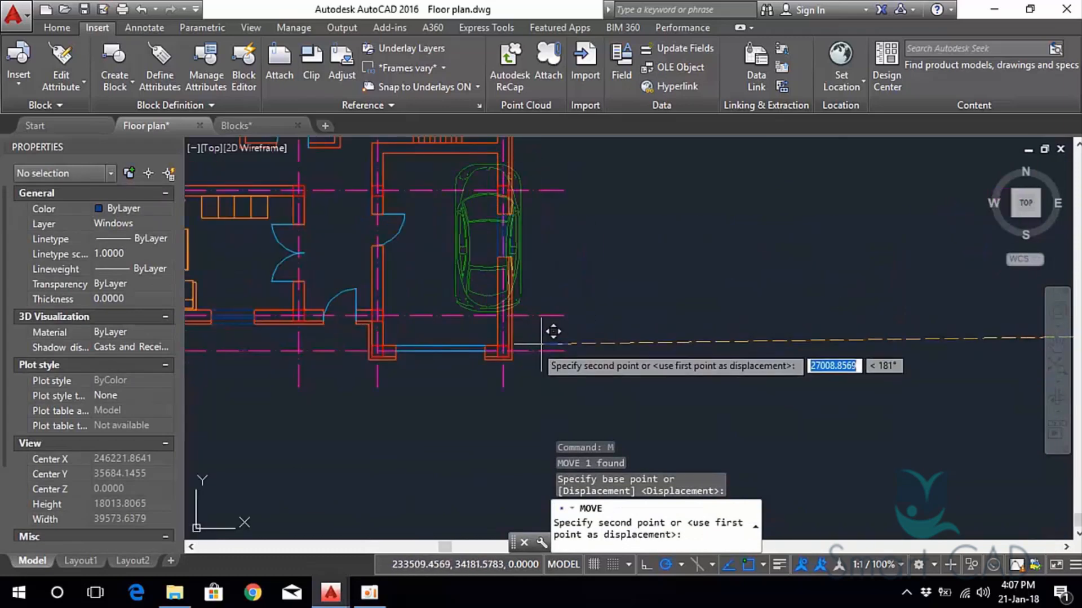
left_click(507, 352)
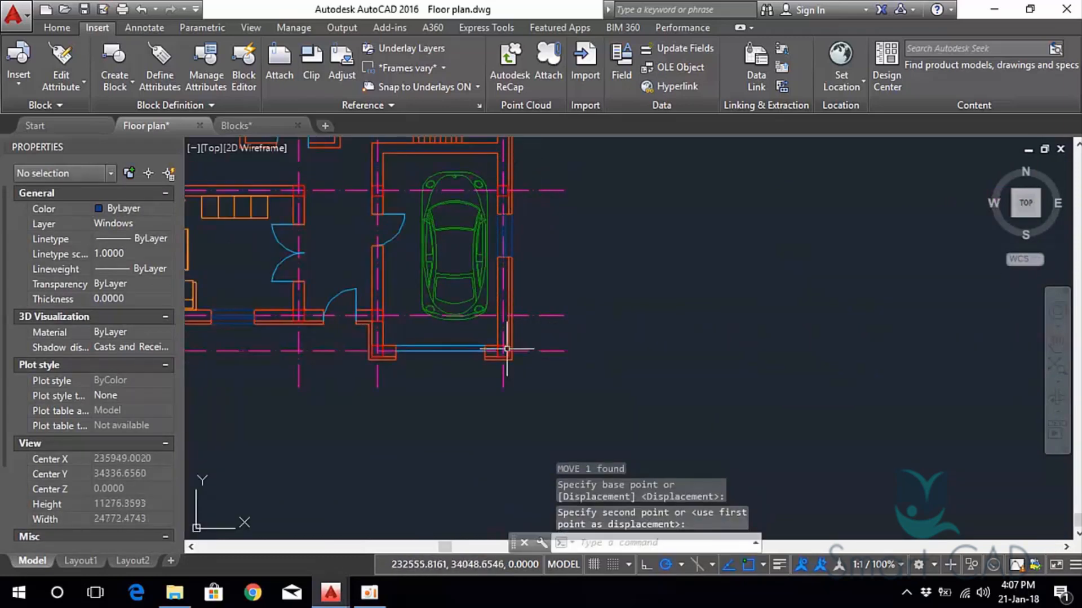
Shift the car slightly west so it sits centred between the garage's side walls.
mouse_move(537, 293)
middle_mouse_down()
mouse_move(614, 276)
mouse_move(711, 276)
mouse_move(566, 306)
middle_mouse_up()
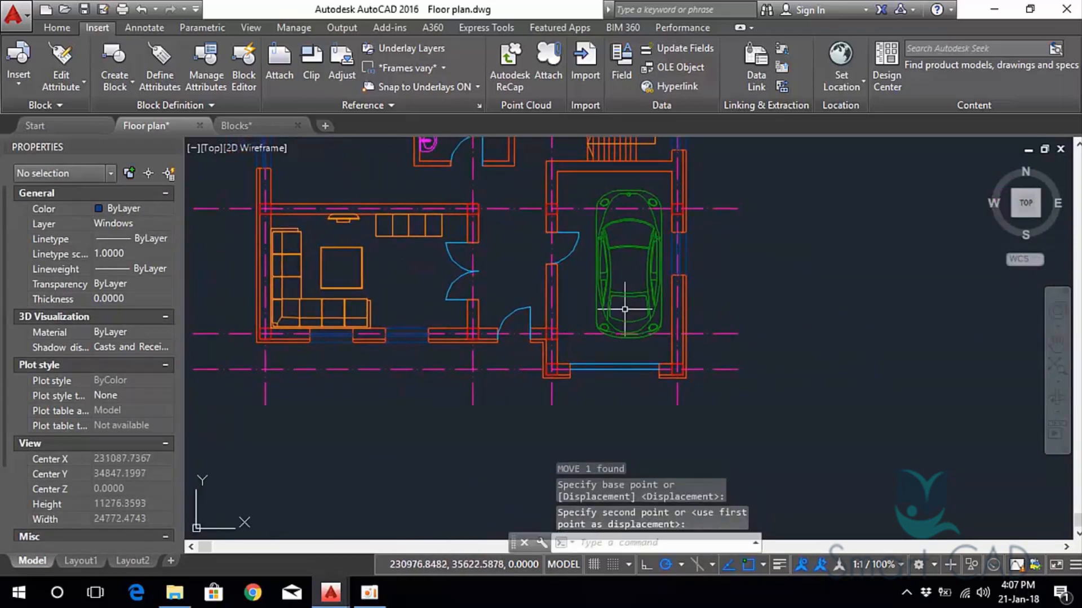
left_click(628, 295)
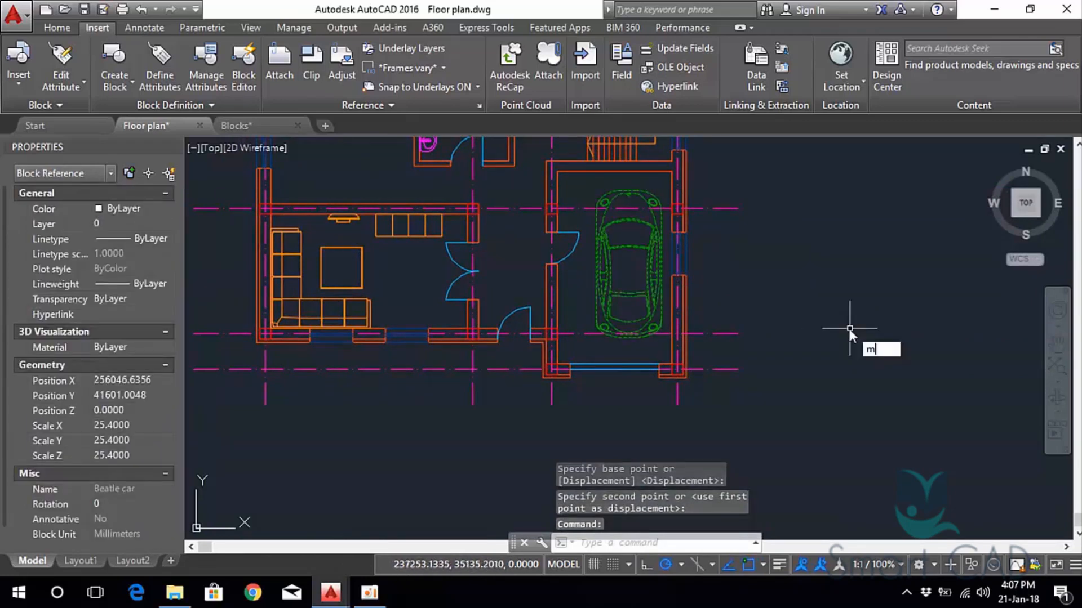
key("Return")
left_click(874, 323)
left_click(866, 323)
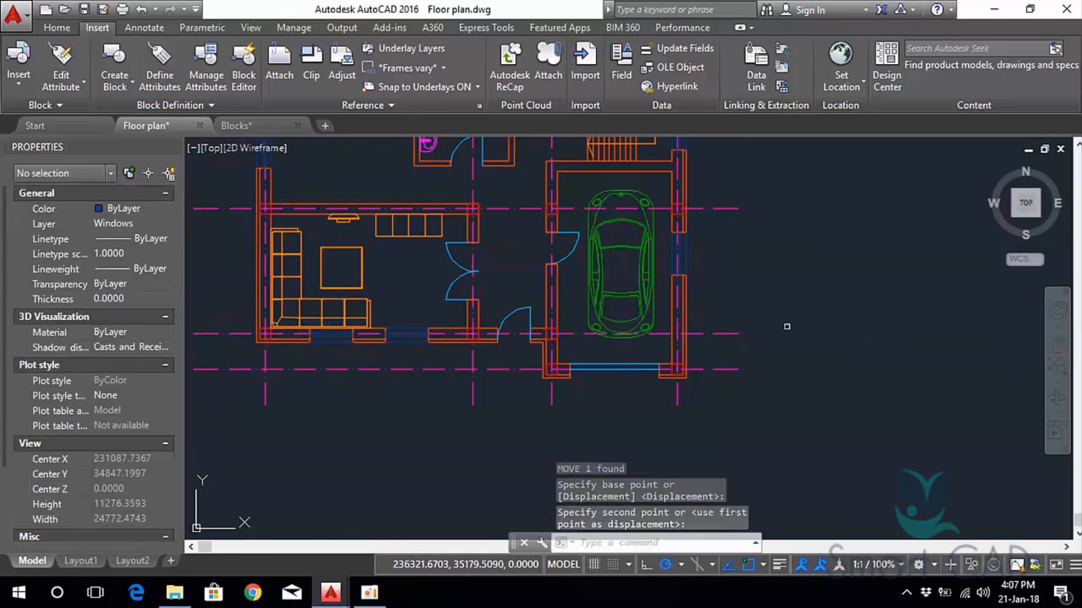
middle_click_drag(487, 264, 630, 343)
middle_click_drag(484, 257, 529, 277)
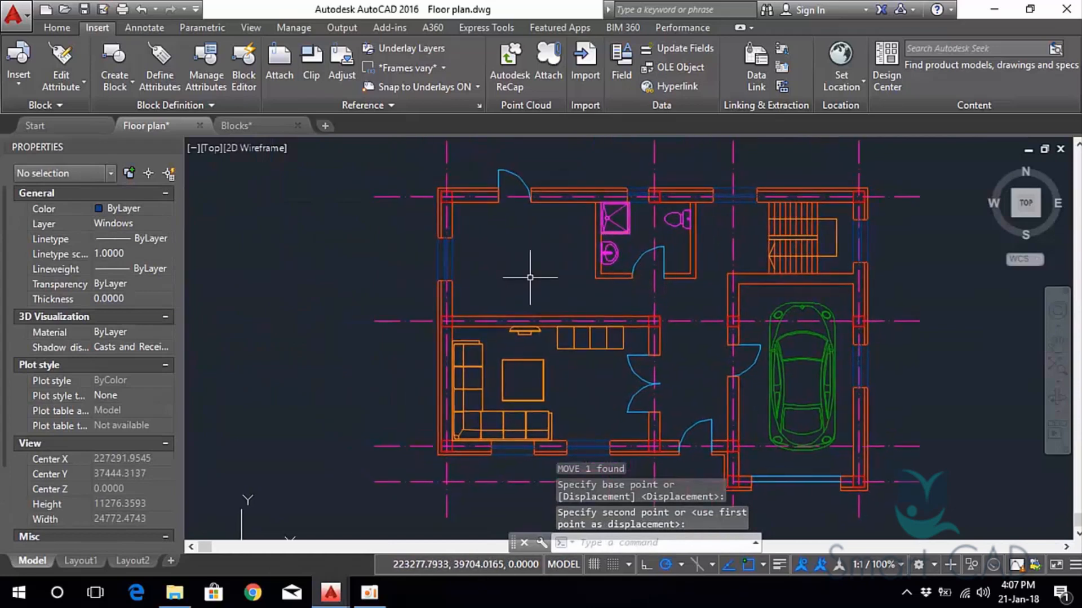
scroll(571, 276, "down", 2)
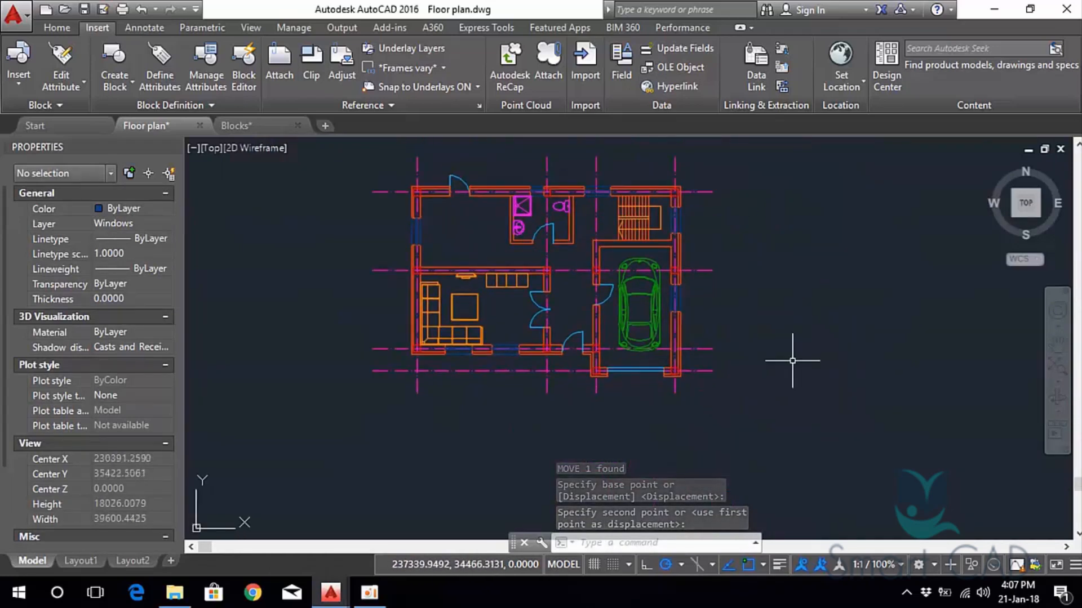
scroll(656, 332, "up", 4)
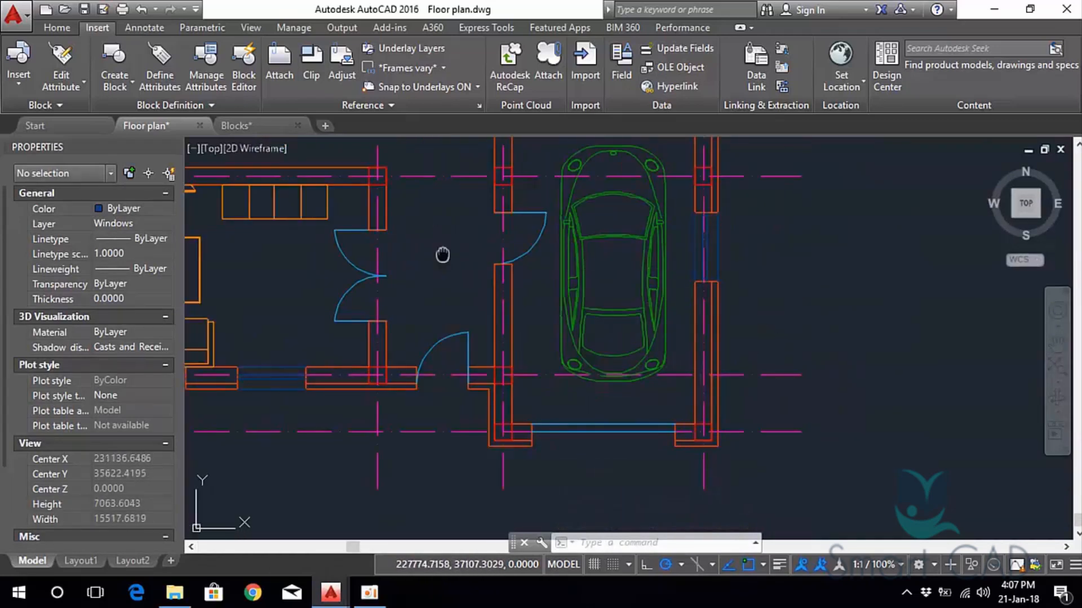
scroll(442, 256, "down", 4)
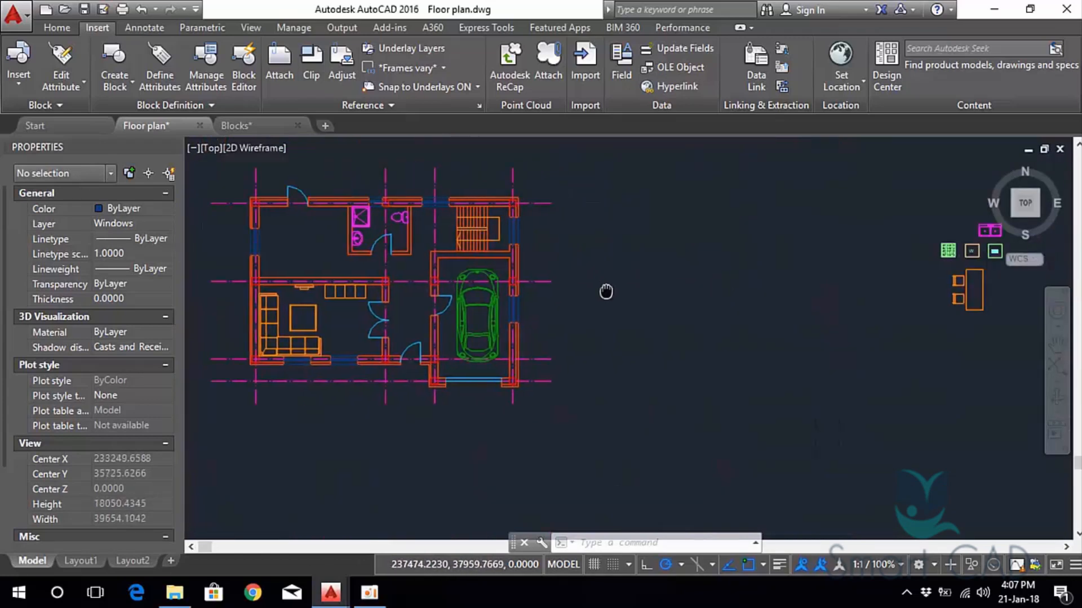
Move the rectangular table and its two chairs into the northwest room, fitting the table's northeast corner between the north wall and the bathroom wall.
middle_click_drag(605, 291, 517, 274)
middle_click_drag(846, 307, 592, 323)
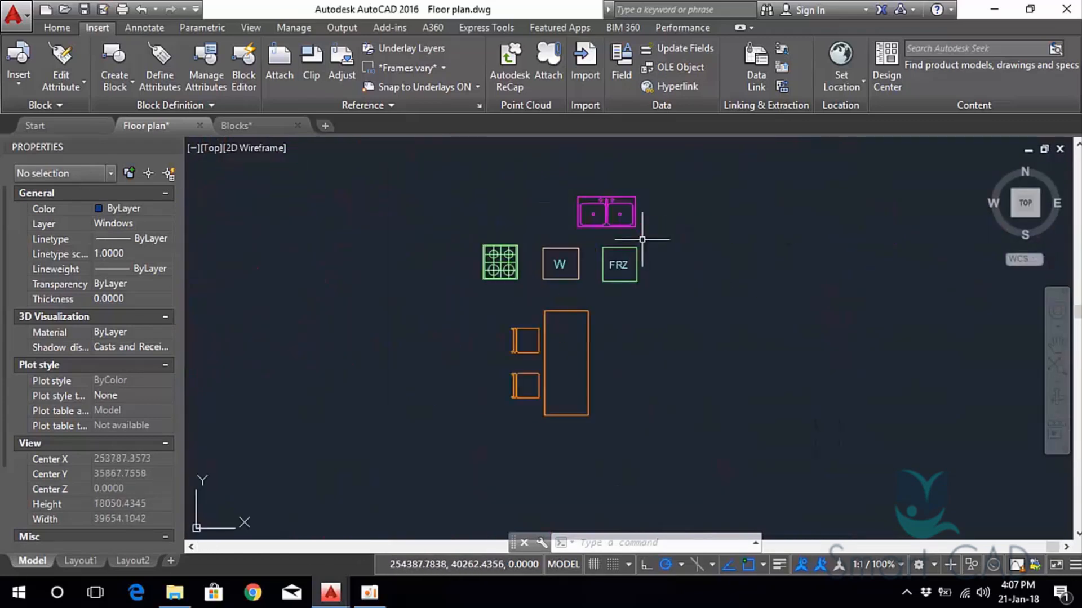
scroll(479, 345, "down", 2)
left_click(529, 325)
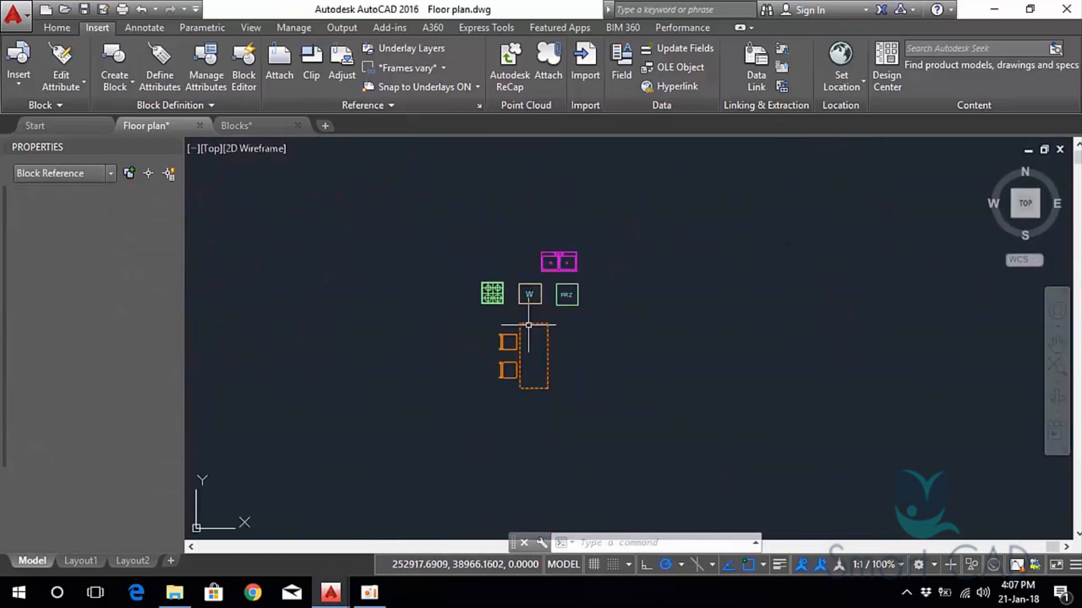
left_click(483, 325)
left_click(533, 396)
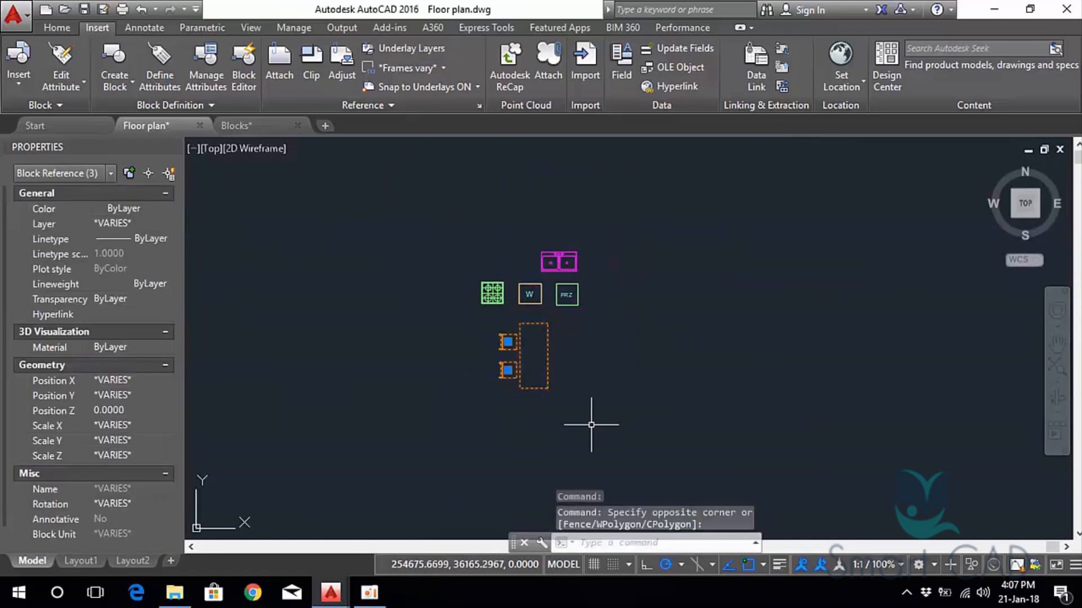
type("m")
key("Return")
scroll(544, 320, "up", 4)
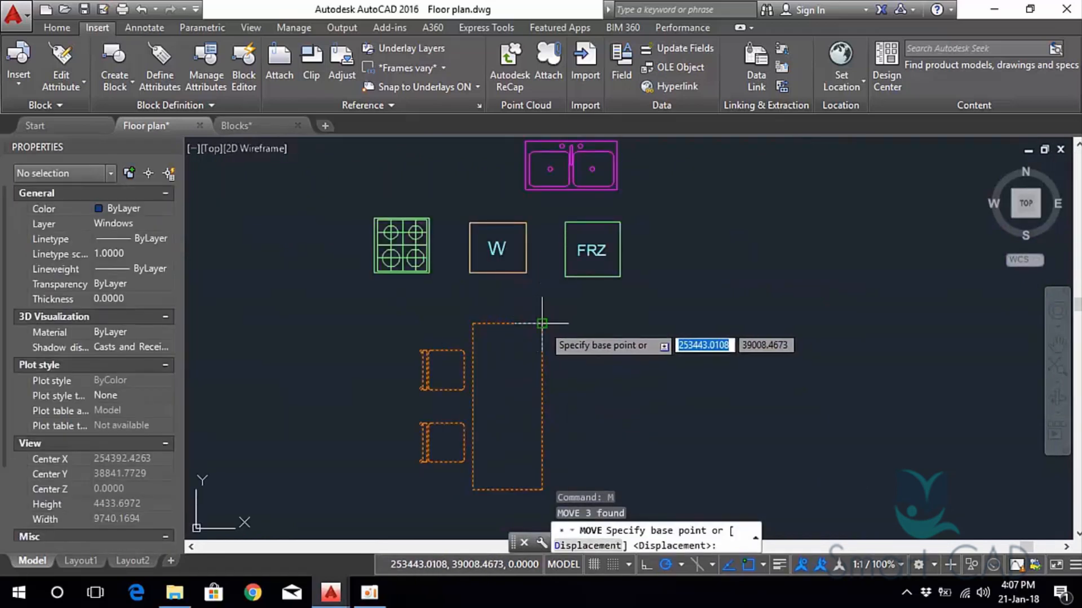
left_click(540, 324)
scroll(621, 303, "down", 4)
scroll(596, 278, "up", 6)
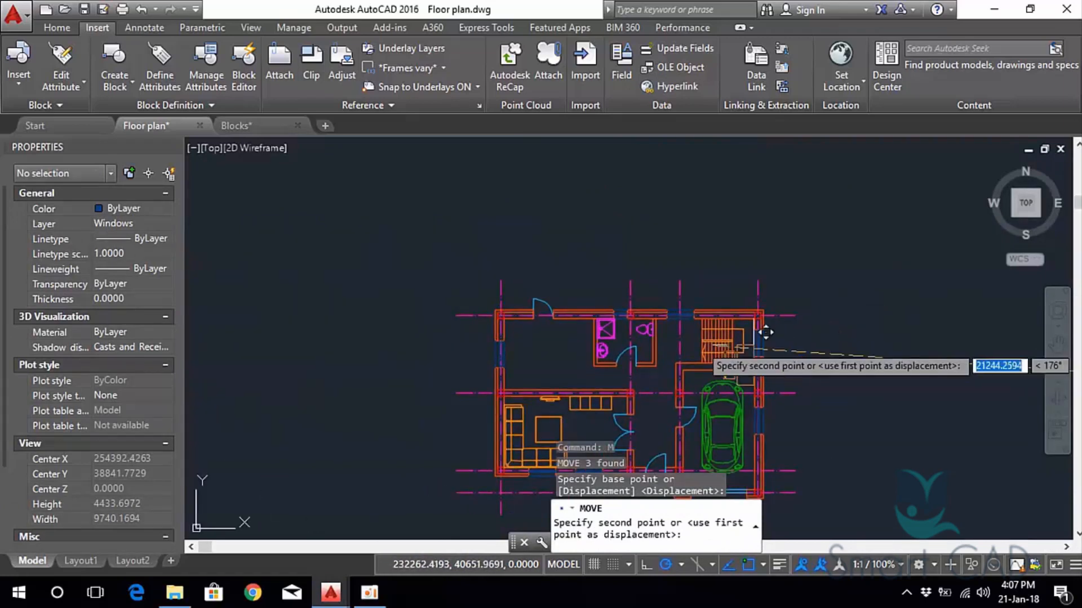
left_click(597, 278)
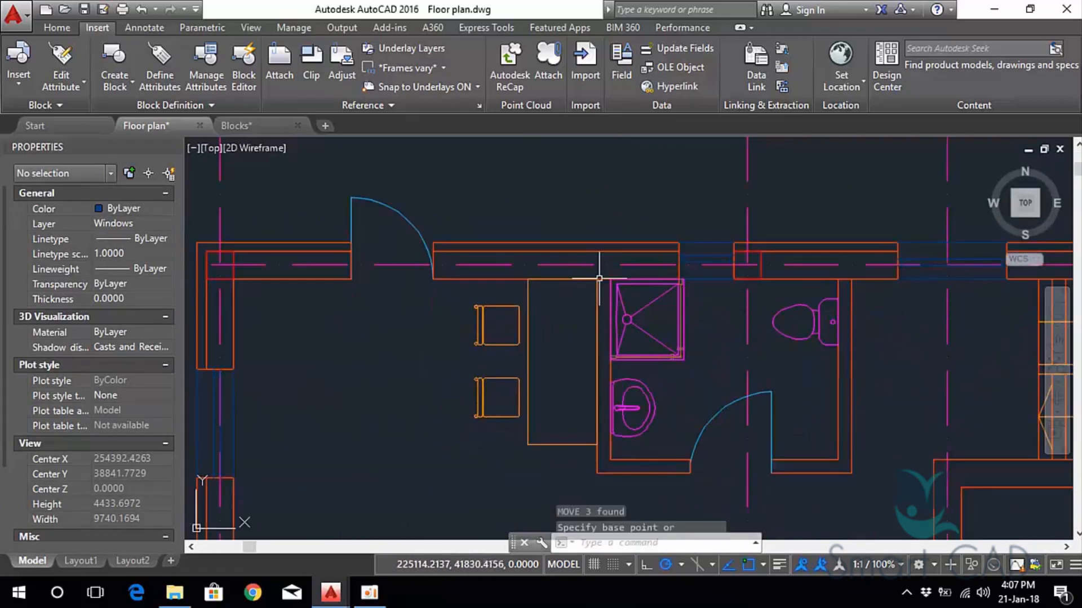
Move the four-burner Cook block by its northwest corner to the northwest room's west wall, just north of the window.
scroll(792, 307, "down", 6)
middle_click_drag(820, 317, 454, 277)
scroll(730, 246, "up", 4)
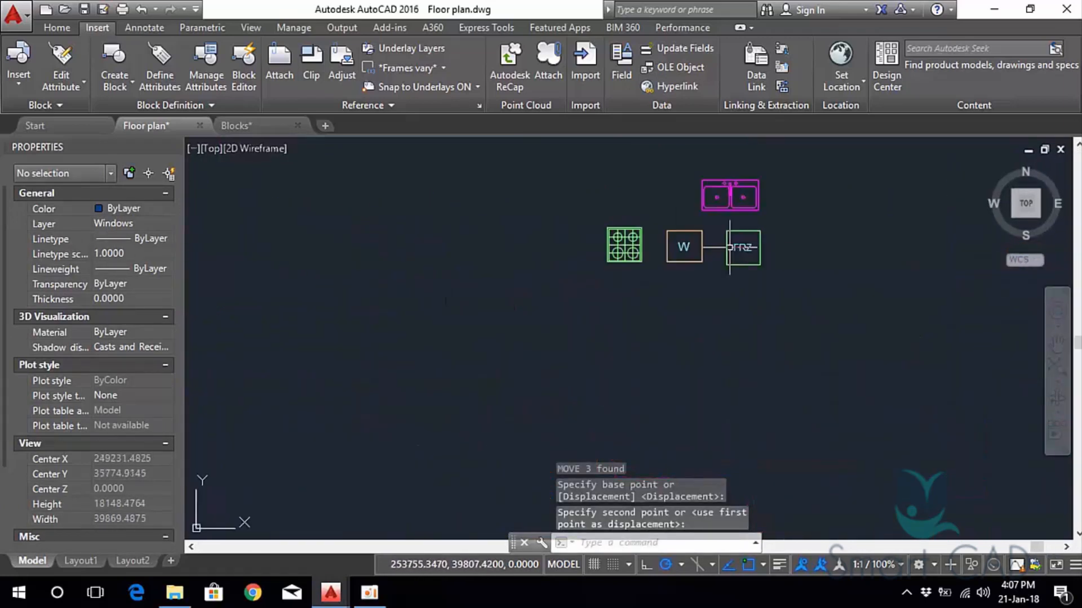
scroll(625, 229, "up", 4)
left_click(562, 169)
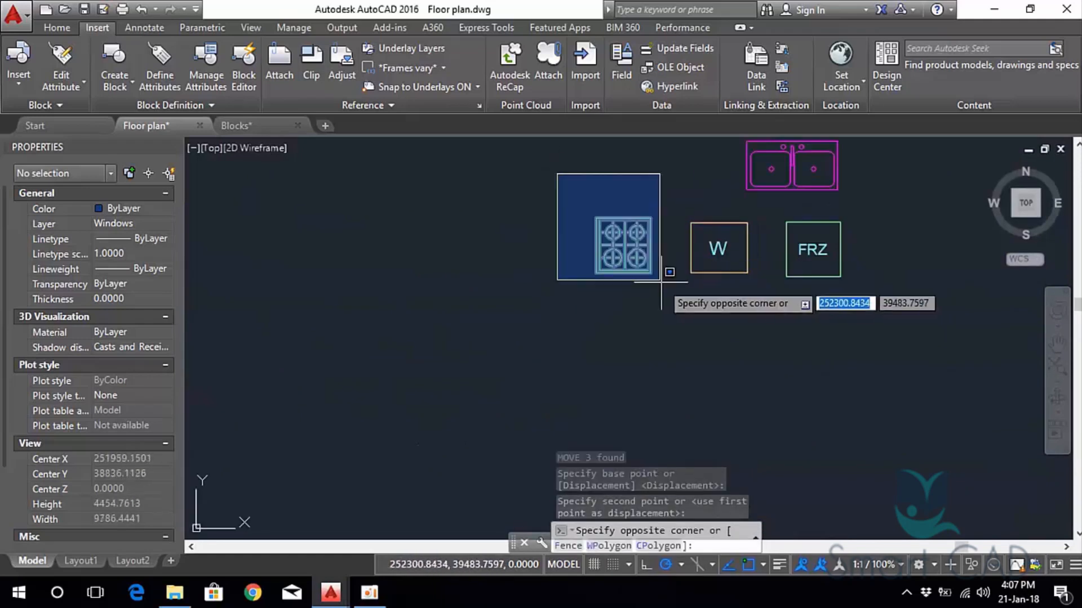
left_click(665, 283)
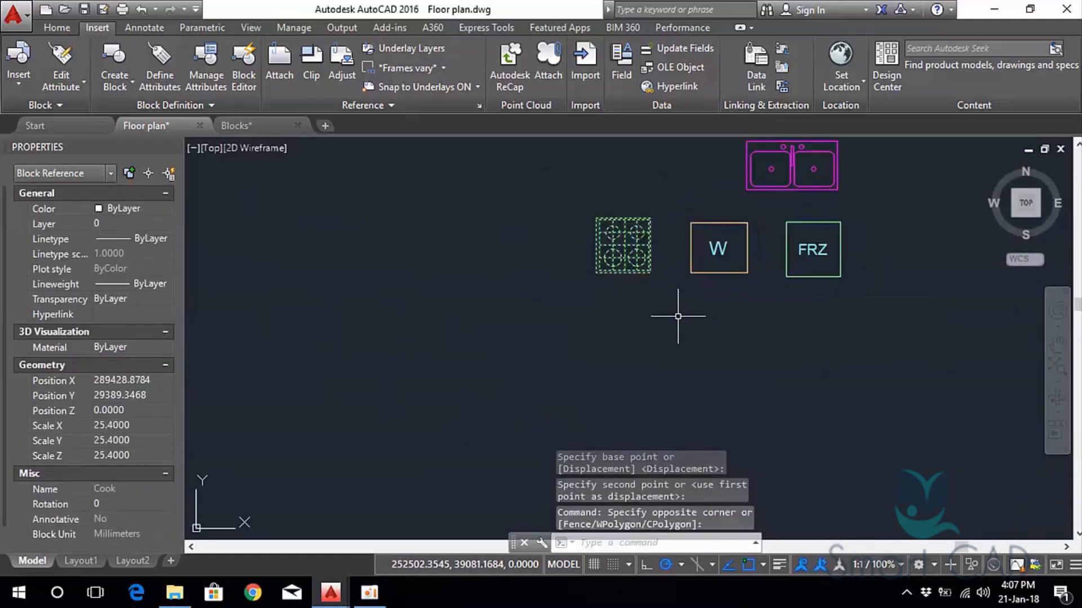
type("m")
key("Return")
scroll(596, 219, "up", 4)
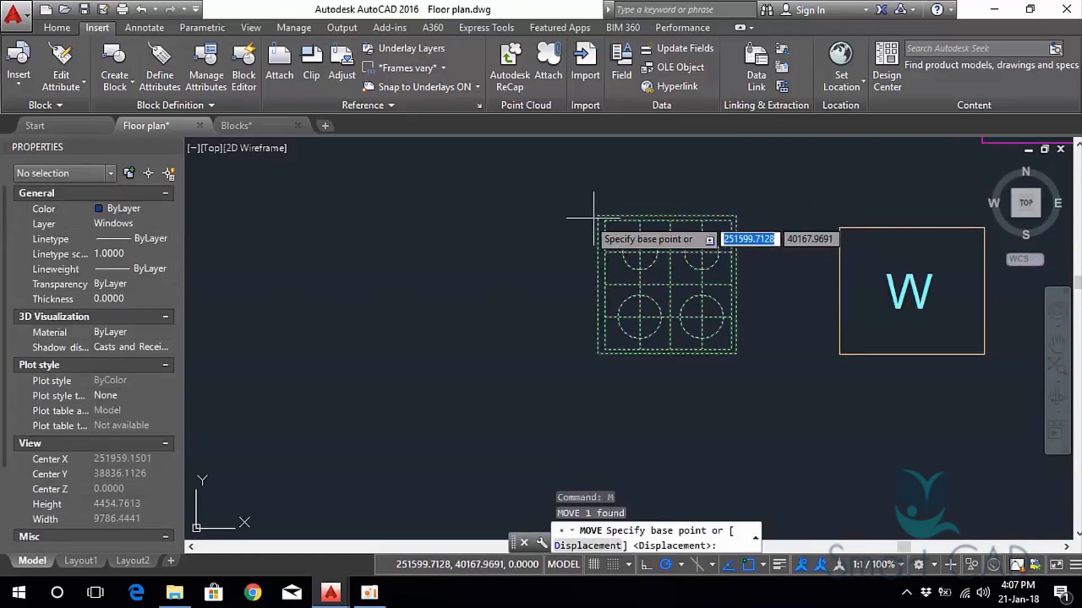
left_click(598, 216)
scroll(465, 248, "down", 7)
middle_click_drag(428, 253, 924, 310)
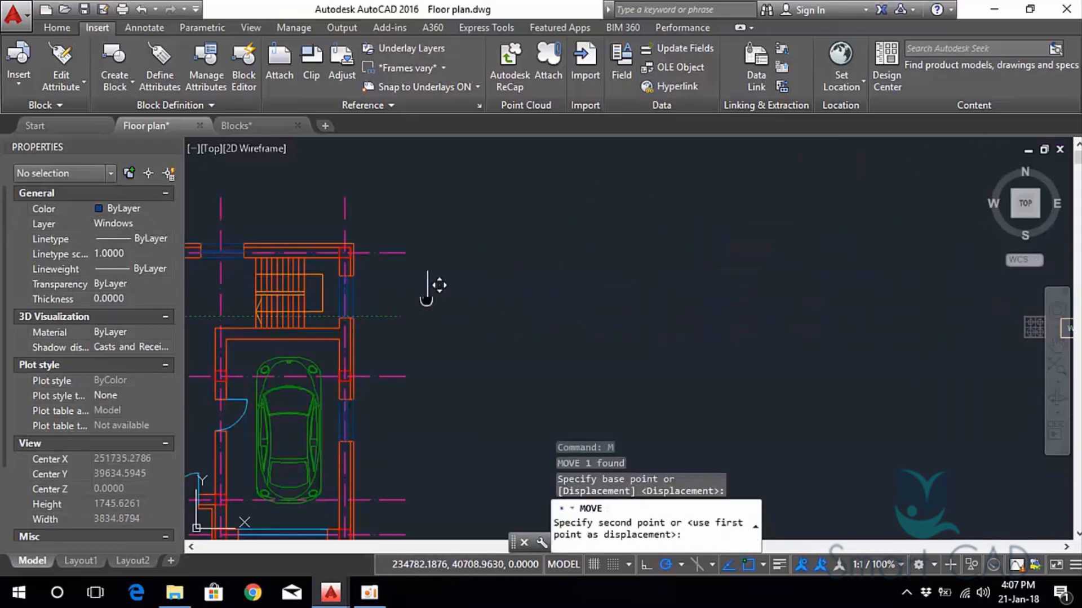
middle_click_drag(437, 286, 811, 276)
scroll(363, 265, "up", 4)
middle_click_drag(356, 263, 322, 259)
left_click(433, 224)
Move the double kitchen sink block into the northwest room, onto the open floor southeast of the cooktop.
scroll(570, 261, "down", 5)
middle_click_drag(896, 335, 654, 325)
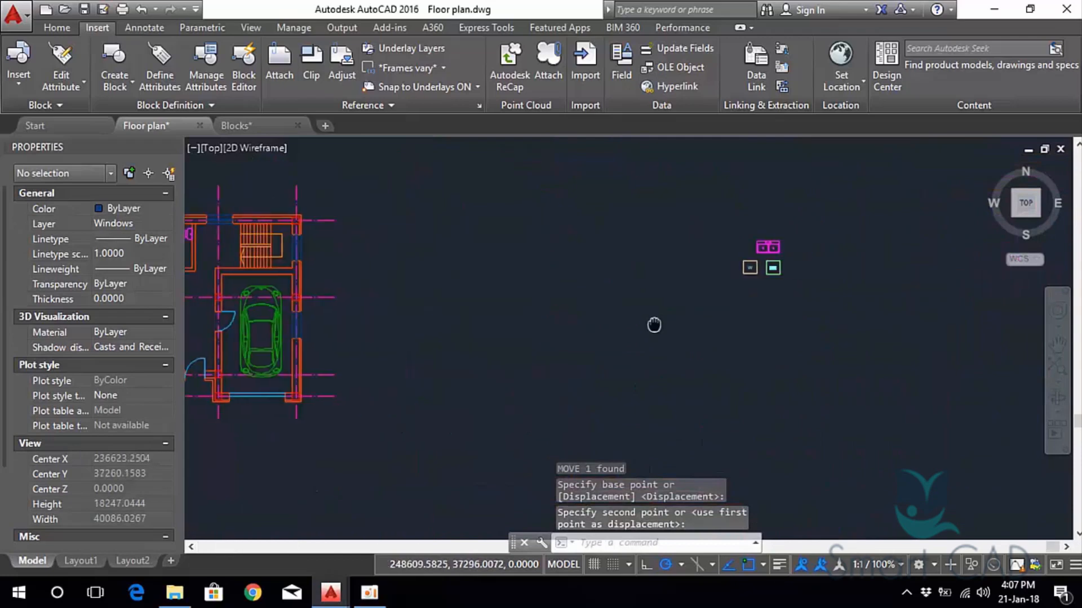
scroll(791, 241, "up", 5)
left_click_drag(772, 243, 721, 248)
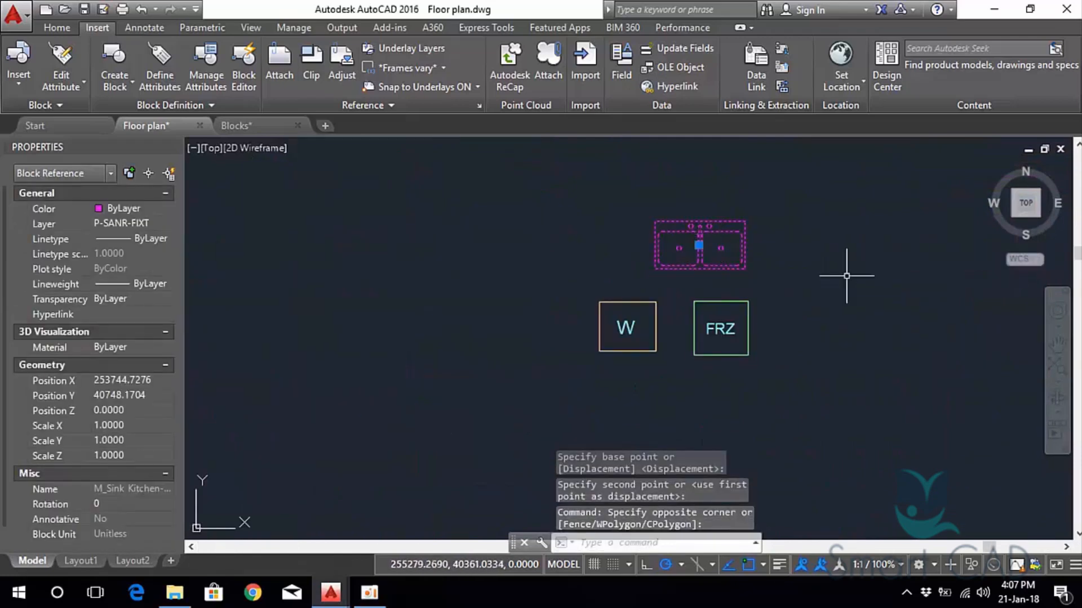
key("Return")
left_click(805, 246)
scroll(586, 313, "down", 4)
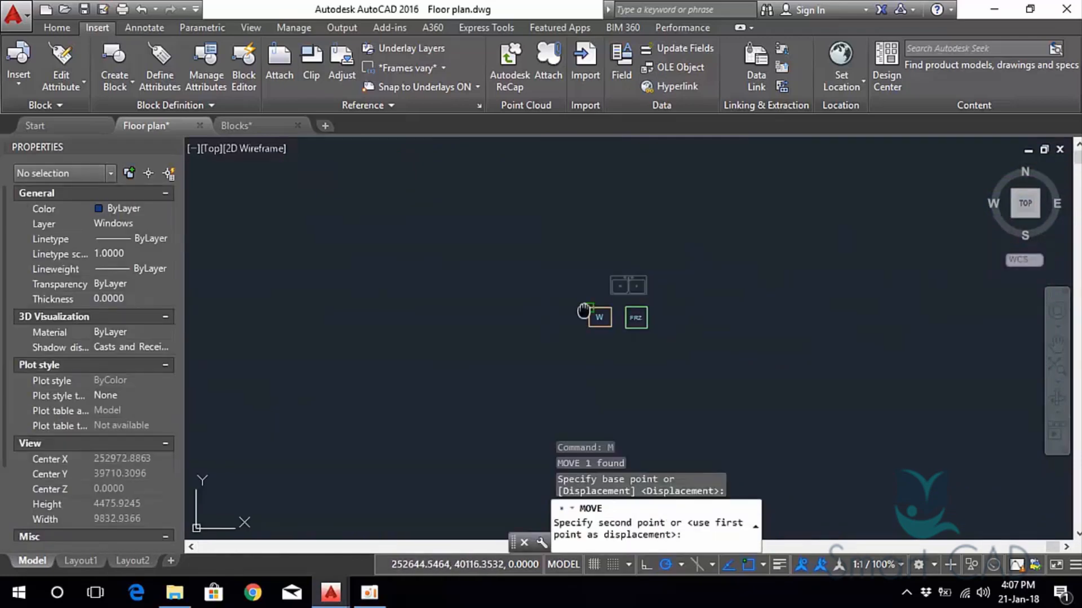
middle_click_drag(586, 313, 913, 317)
middle_click_drag(394, 317, 721, 323)
middle_click_drag(362, 315, 766, 311)
scroll(763, 312, "up", 5)
middle_click_drag(420, 307, 1001, 318)
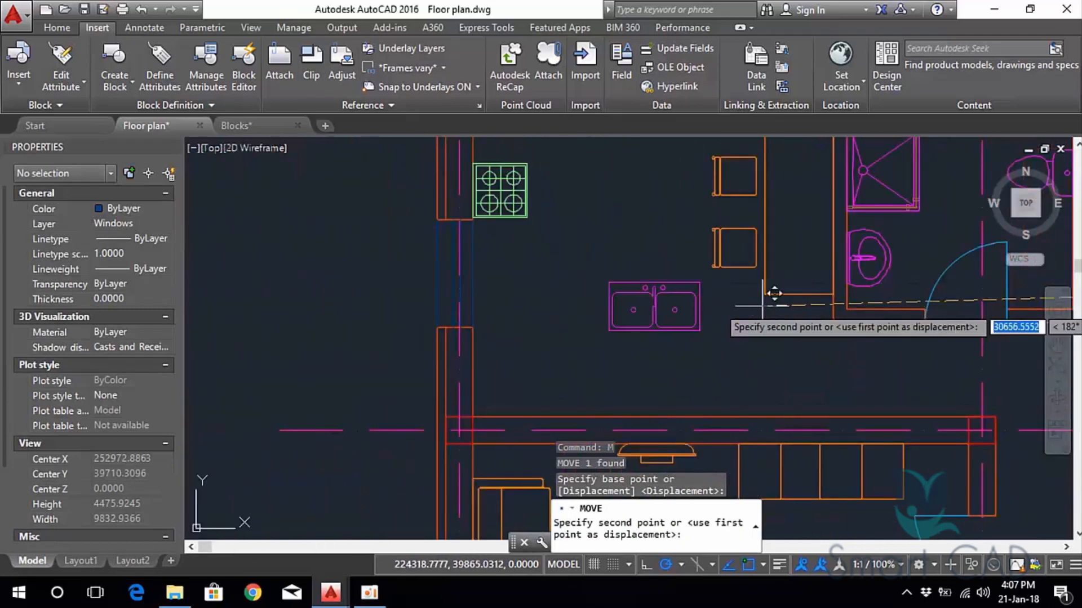
left_click(707, 313)
scroll(634, 338, "up", 2)
key("Escape")
Rotate the double kitchen sink 90 degrees counterclockwise about its northwest corner so its taps face the west wall.
left_click_drag(671, 346, 627, 319)
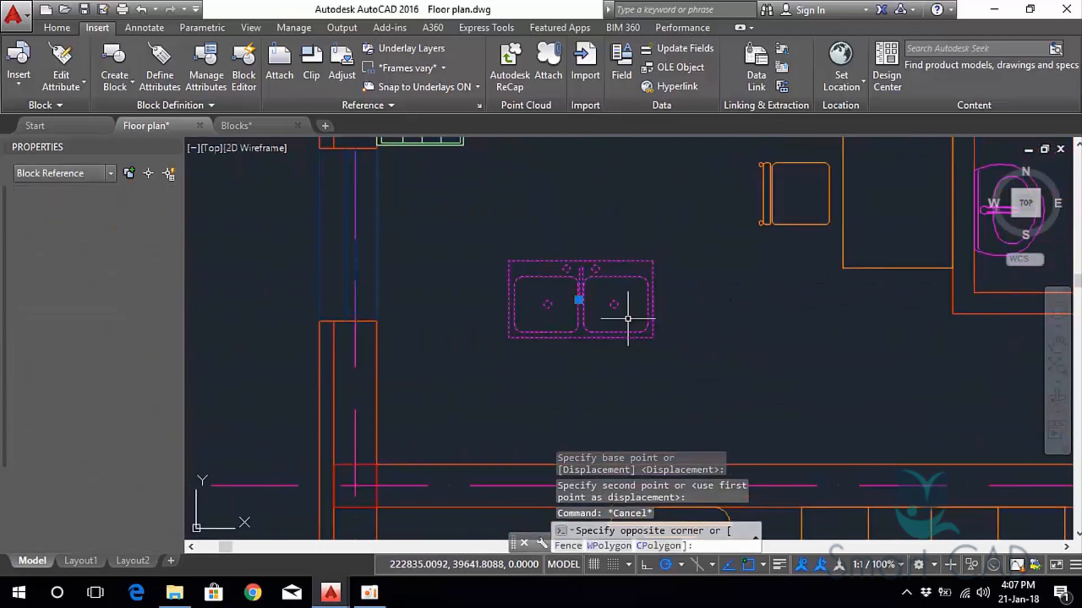
type("r")
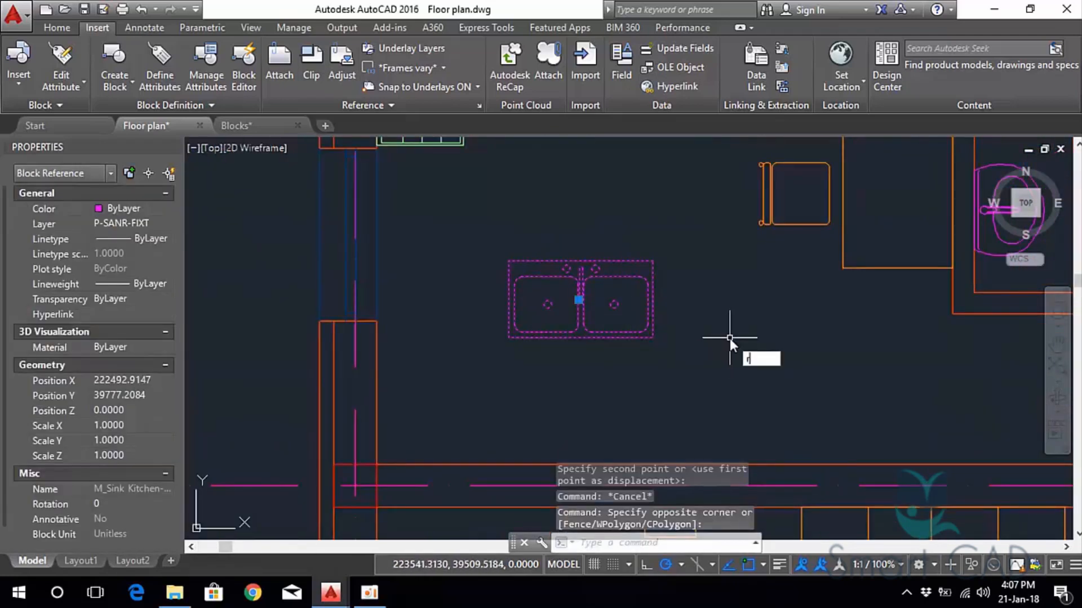
type("o")
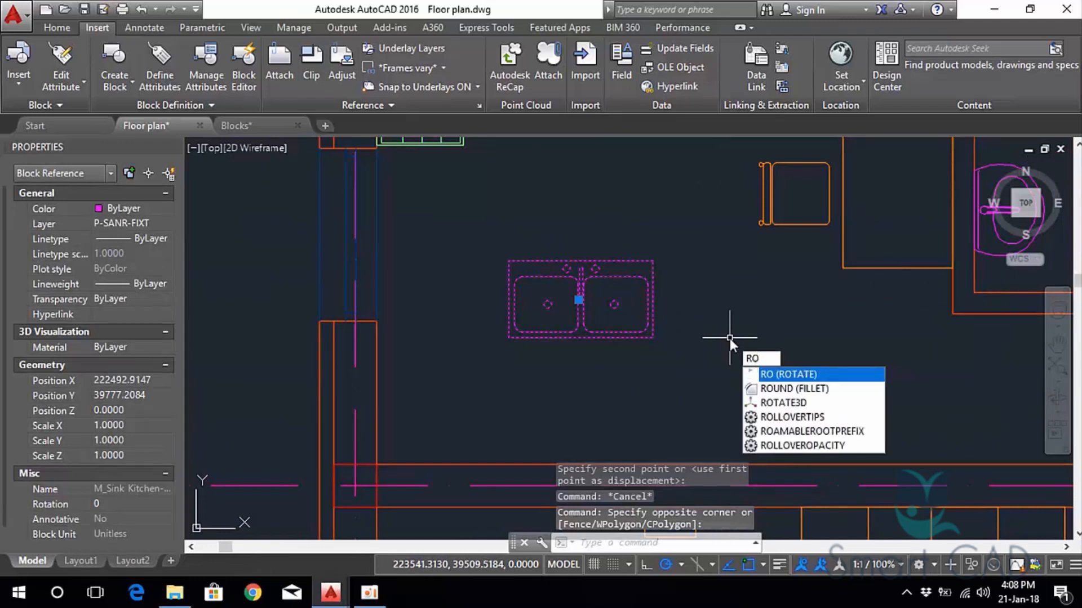
key("Return")
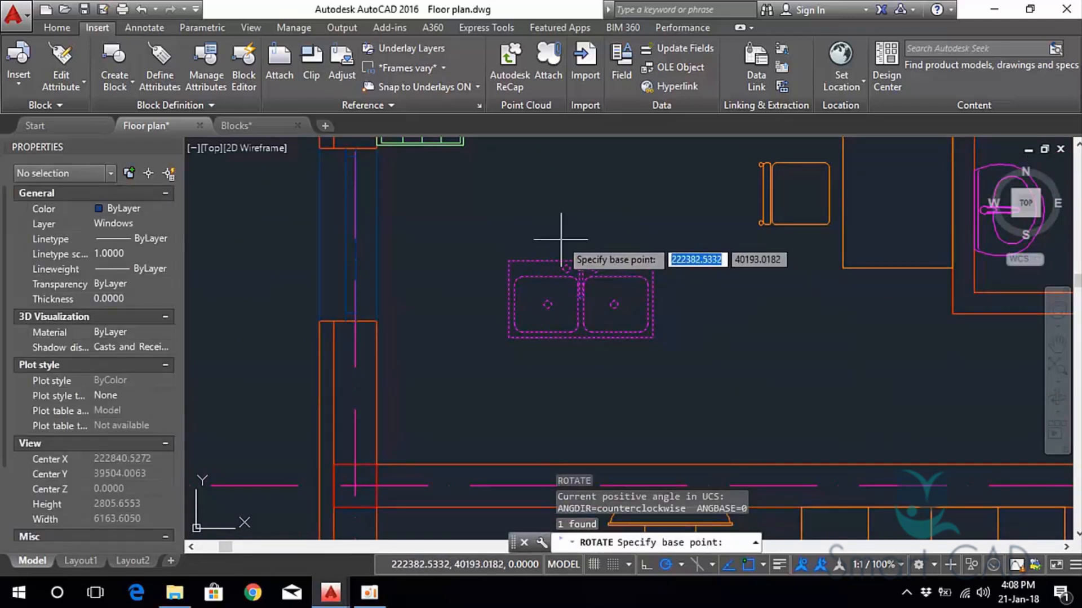
left_click(508, 260)
left_click(508, 229)
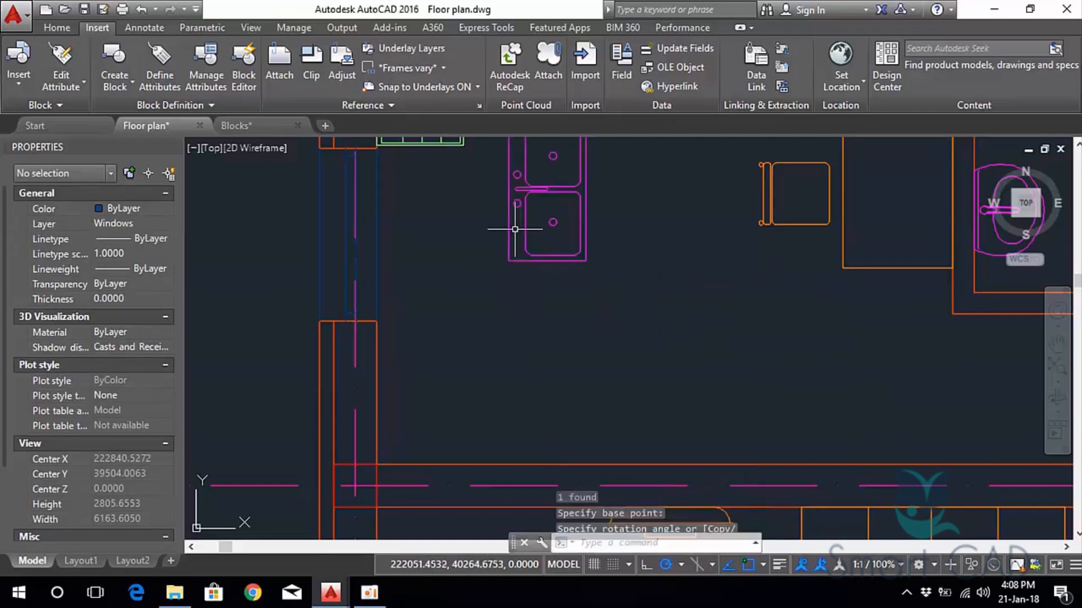
Move the rotated double sink from the open floor beside the cooktop.
middle_click_drag(510, 231, 532, 335)
left_click(645, 286)
left_click(585, 285)
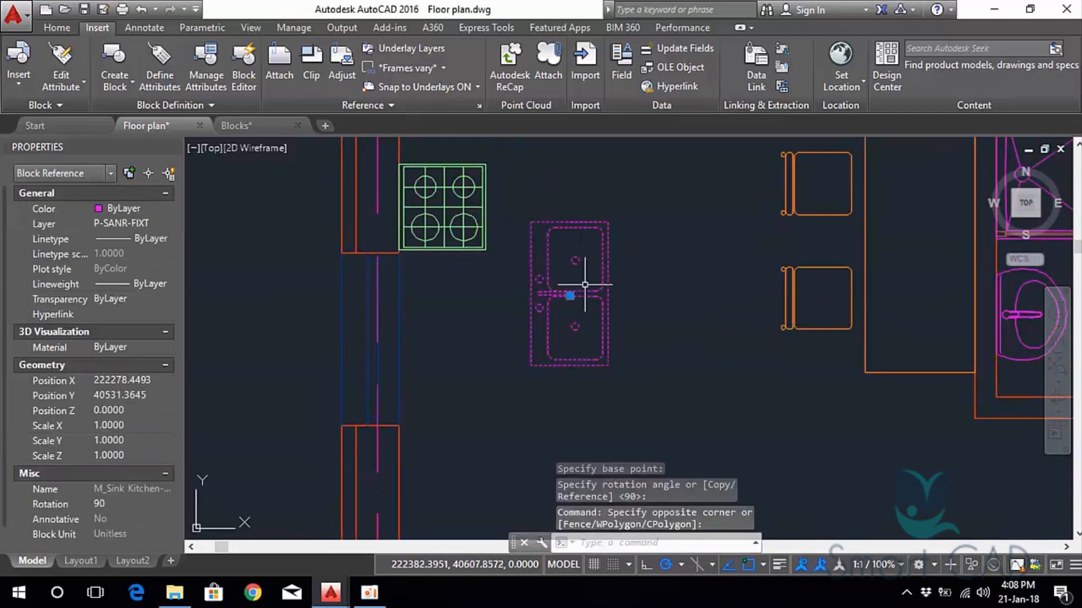
key("Return")
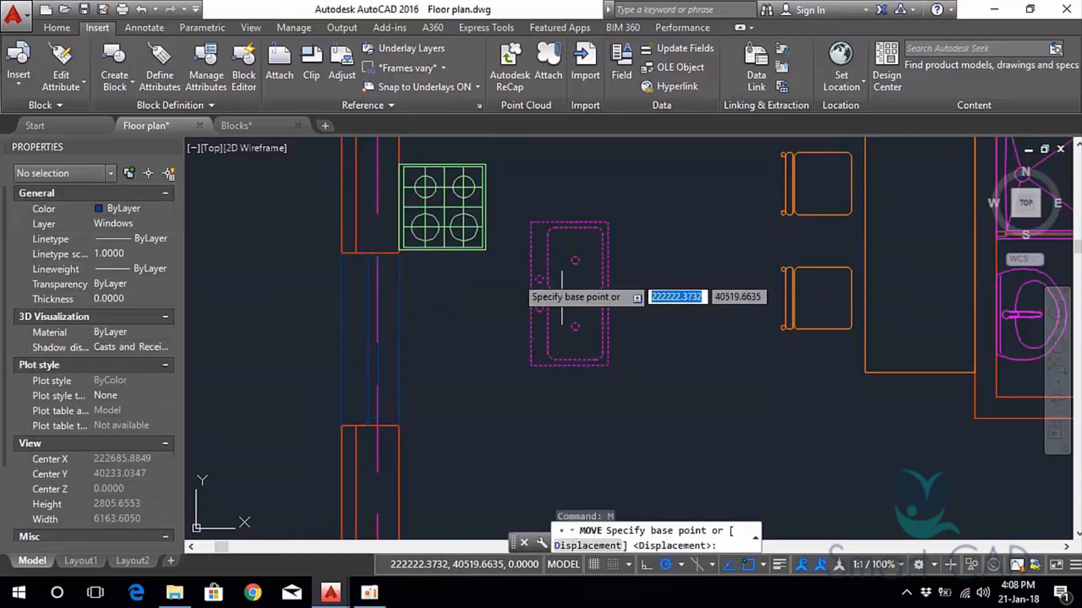
Move the double sink against the inner face of the west kitchen wall, just below the stove.
left_click(525, 249)
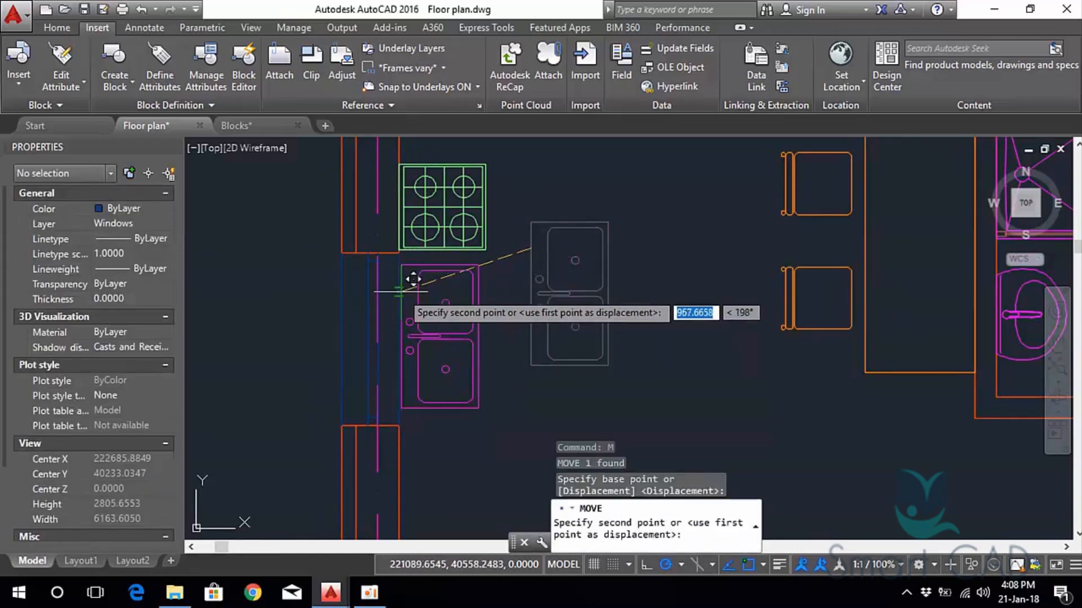
left_click(400, 290)
Move the washing machine and freezer blocks together from outside the plan into the open floor of the kitchen.
scroll(551, 279, "down", 6)
middle_click_drag(541, 297, 377, 271)
middle_click_drag(775, 314, 331, 258)
scroll(683, 323, "down", 4)
middle_click_drag(682, 316, 508, 289)
scroll(641, 265, "up", 6)
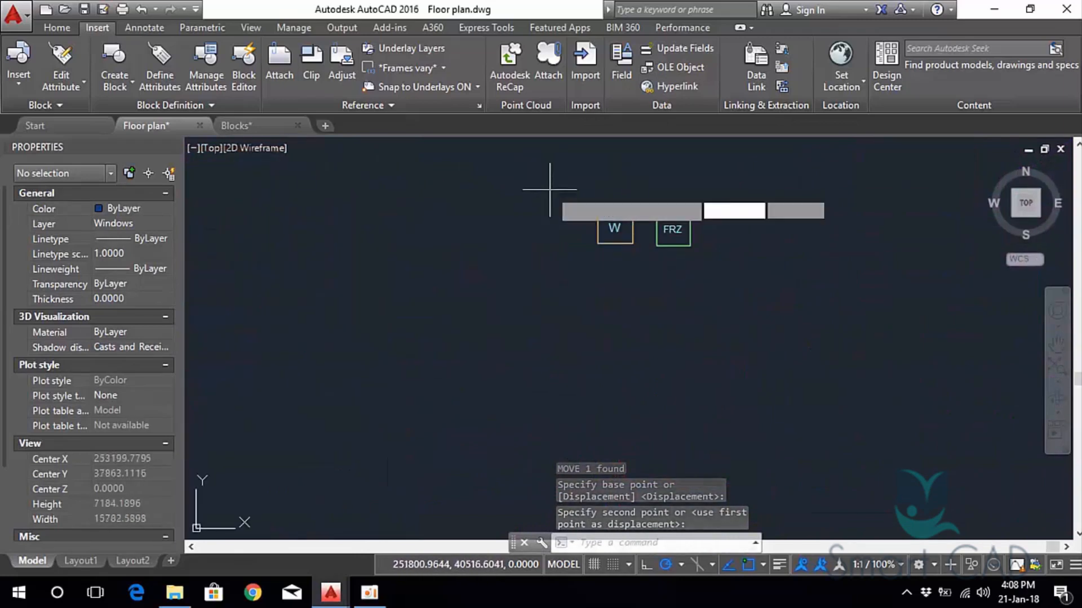
left_click(549, 190)
left_click(755, 288)
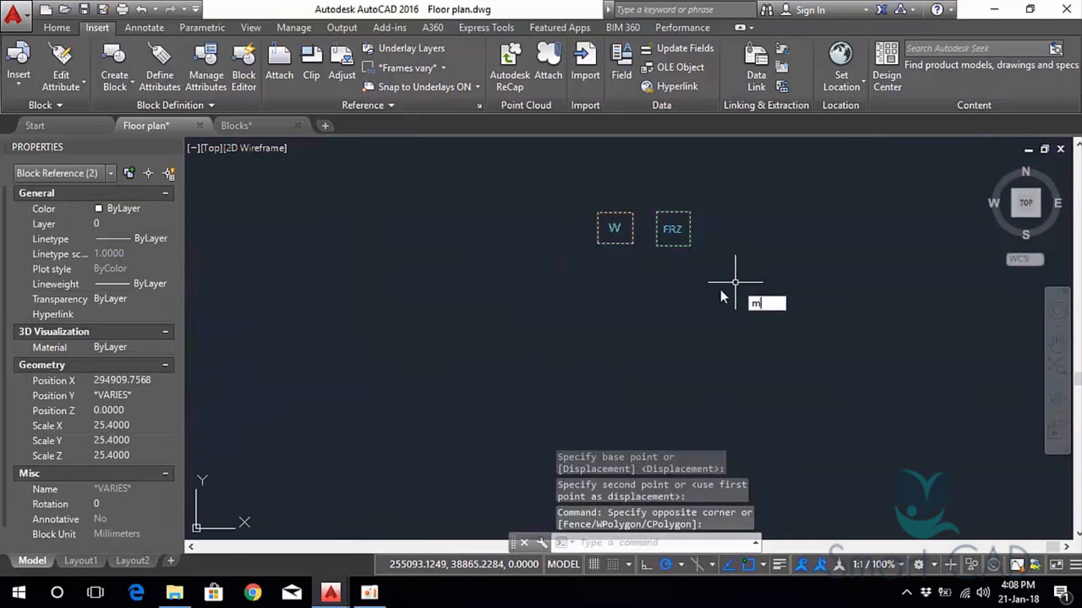
key("Return")
left_click(668, 269)
scroll(603, 296, "down", 6)
middle_click_drag(580, 305, 1019, 326)
scroll(641, 338, "up", 2)
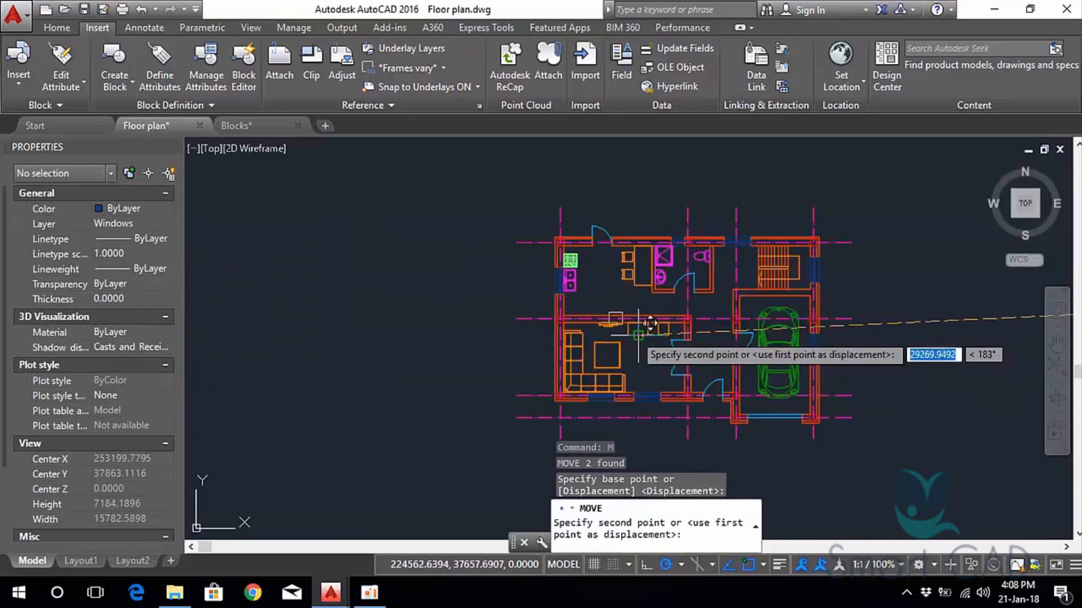
scroll(620, 304, "up", 2)
key("Escape")
Rotate the washing machine block 90° counterclockwise.
scroll(617, 288, "up", 4)
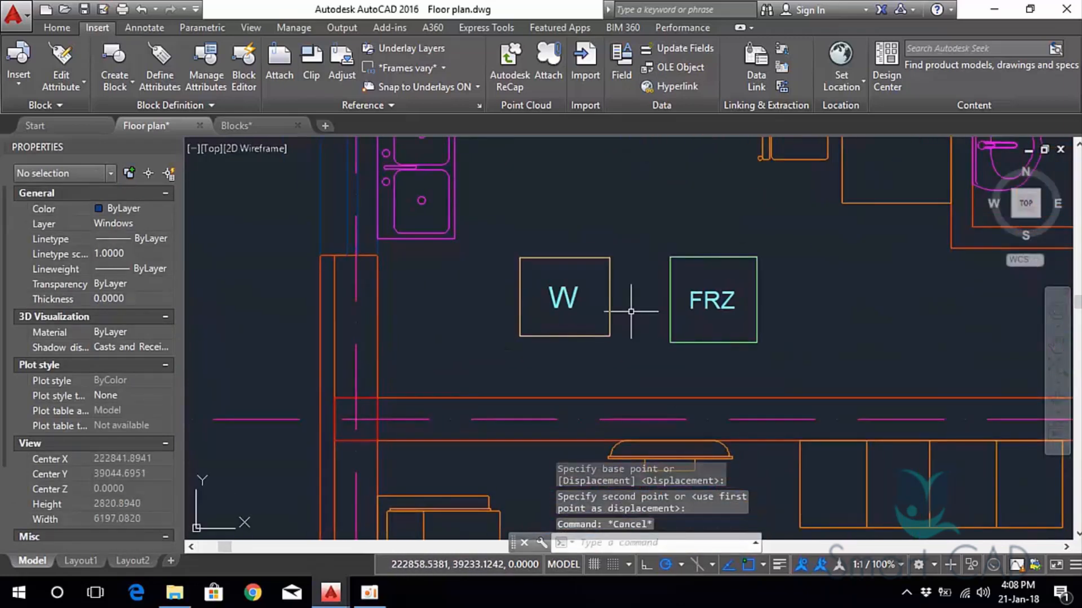
left_click(631, 311)
left_click(588, 233)
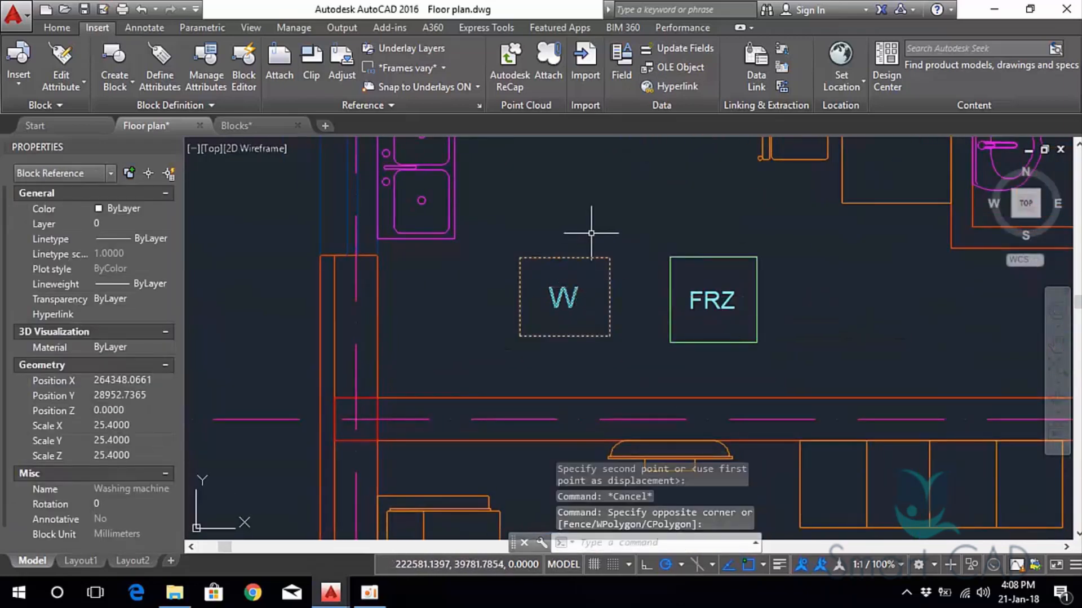
type("ro")
key("Return")
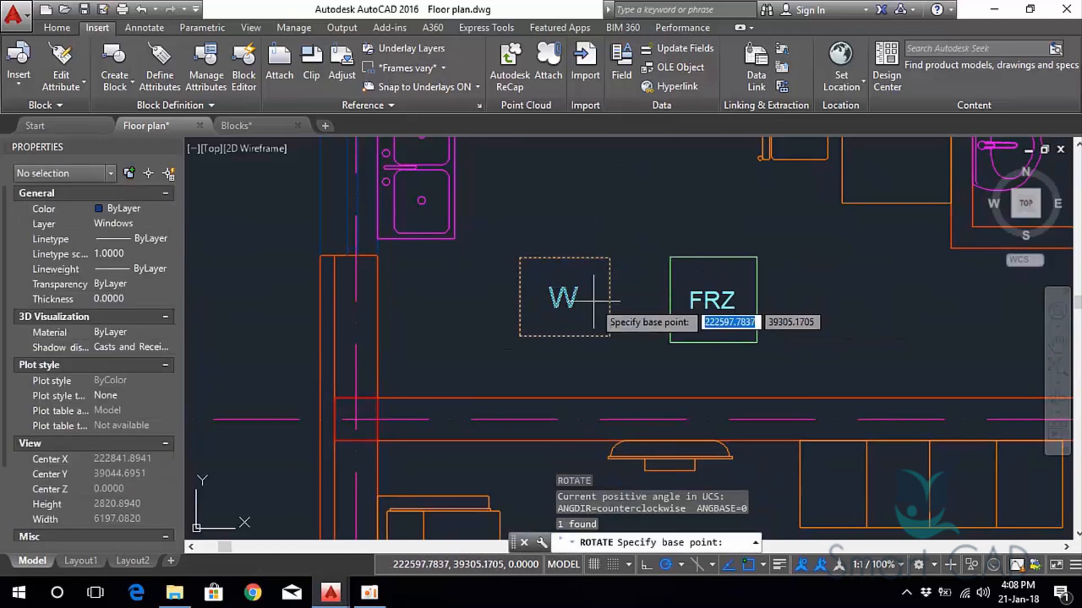
left_click(594, 300)
key("Escape")
Move the washing machine by its lower-left corner into the kitchen's southwest inner wall corner.
left_click(610, 285)
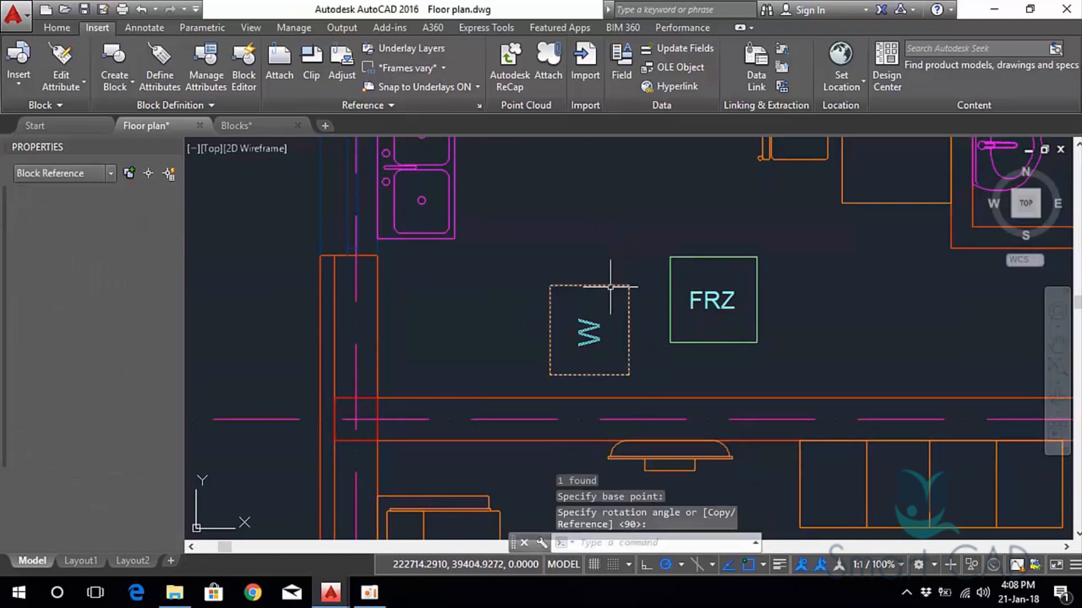
type("m")
key("Return")
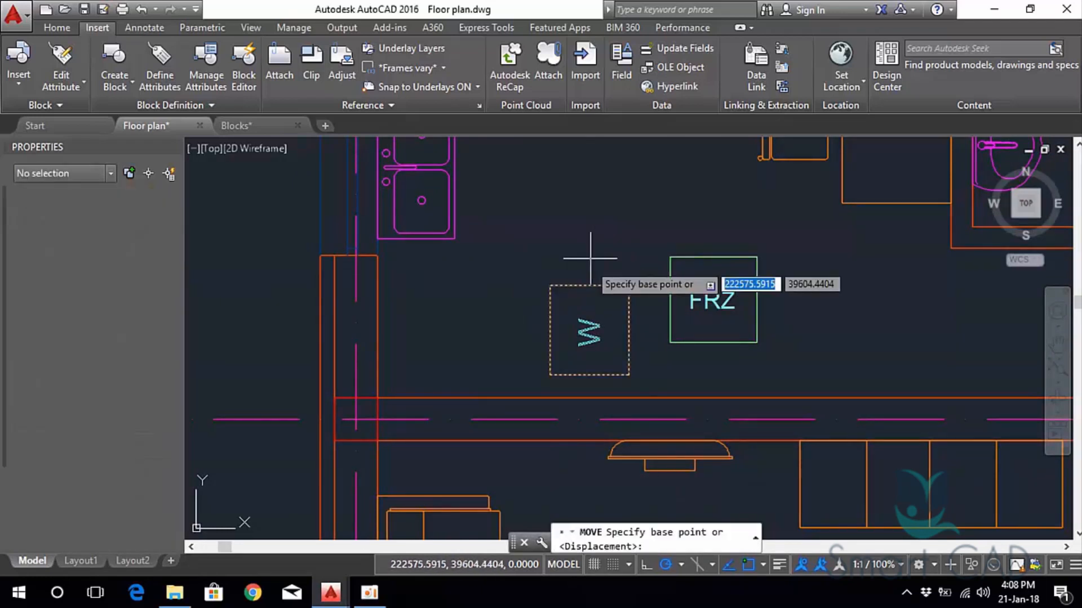
left_click(550, 374)
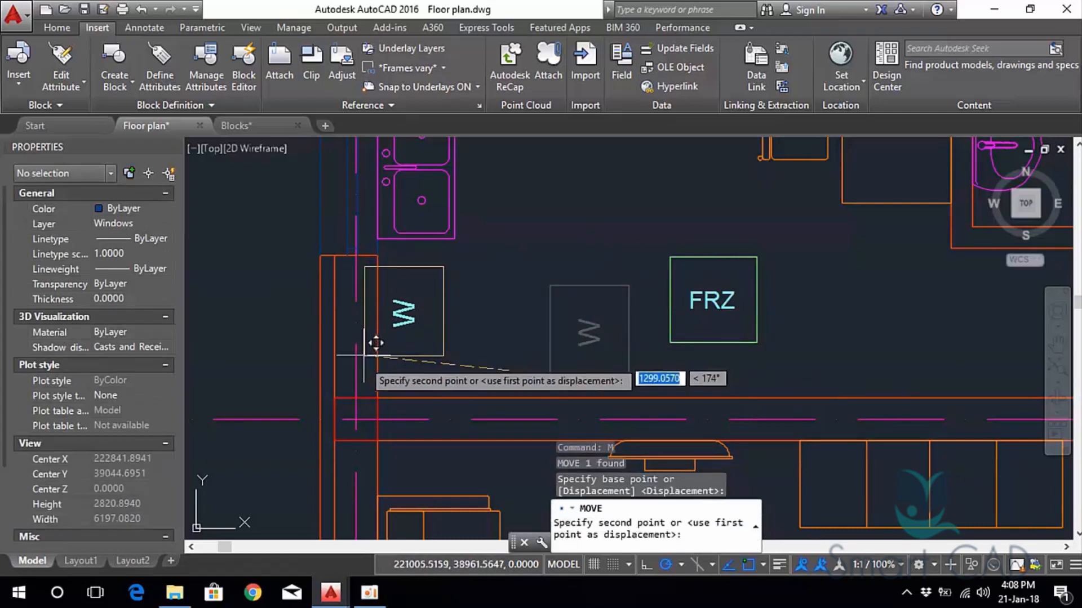
left_click(377, 398)
Rotate the freezer block 90° counterclockwise.
middle_click_drag(520, 295, 470, 373)
left_click_drag(677, 352, 635, 306)
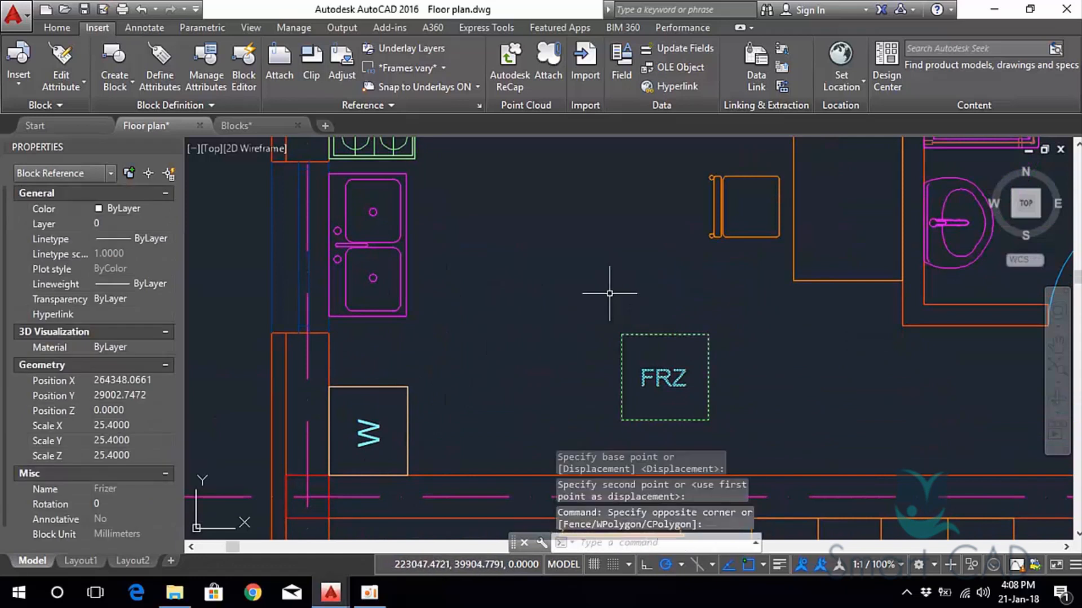
type("r")
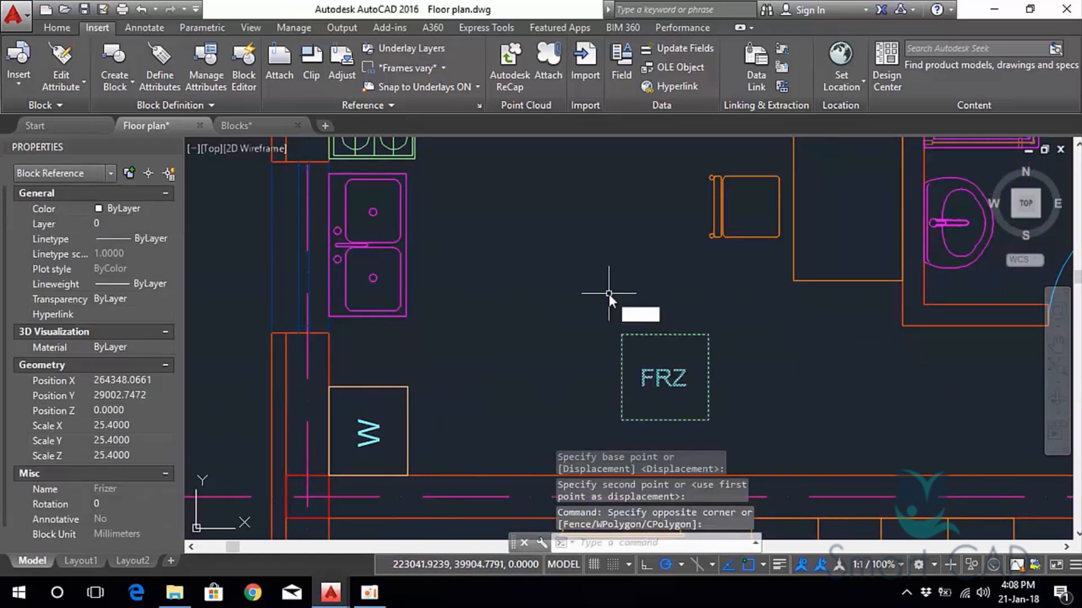
type("o")
key("Return")
left_click(647, 371)
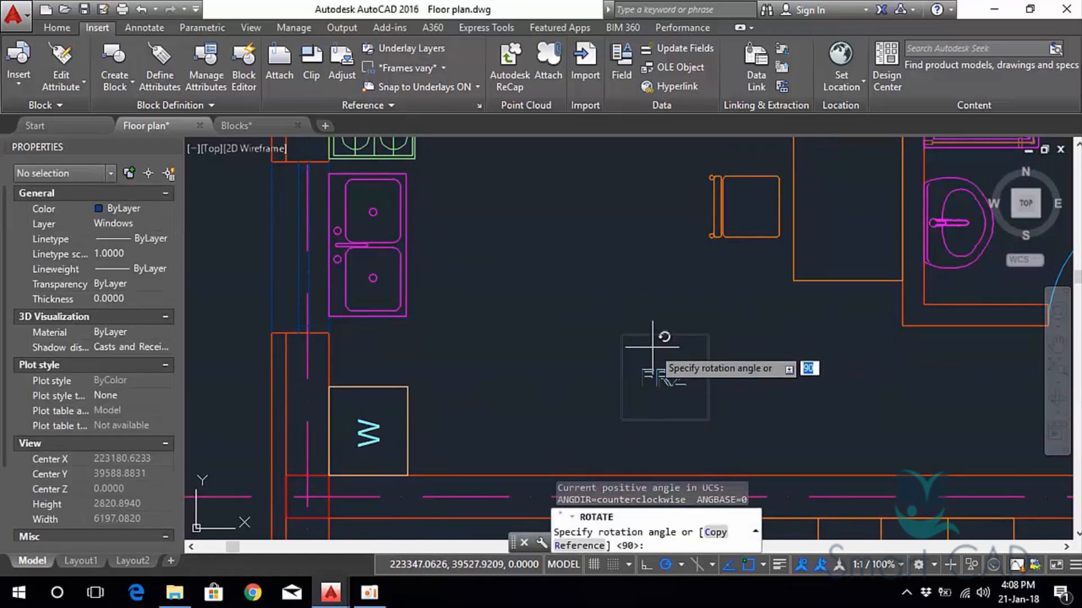
left_click(652, 247)
left_click(690, 308)
left_click(655, 278)
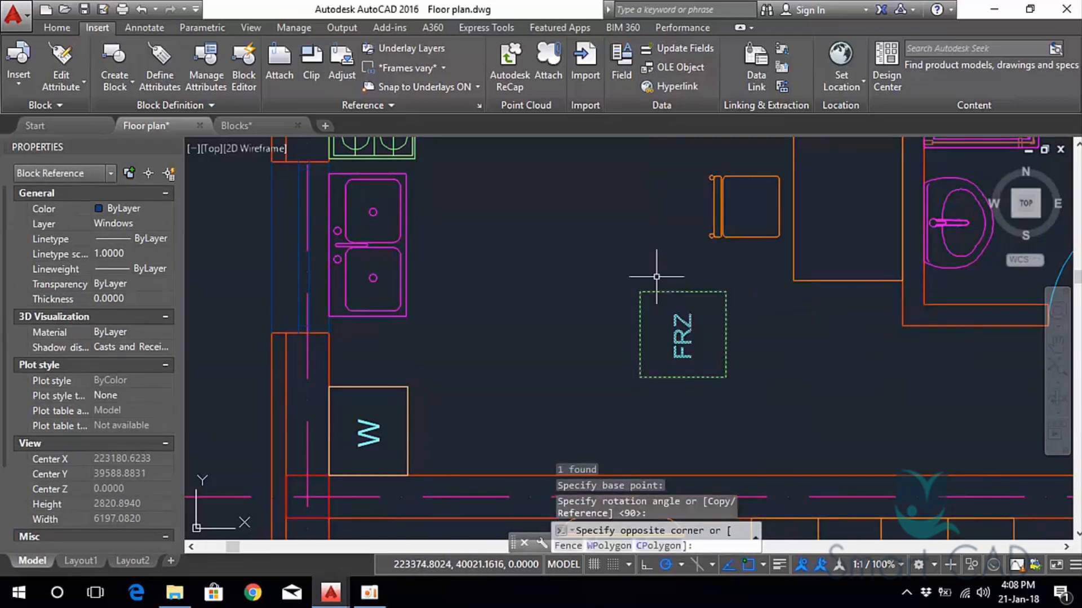
type("m")
key("Return")
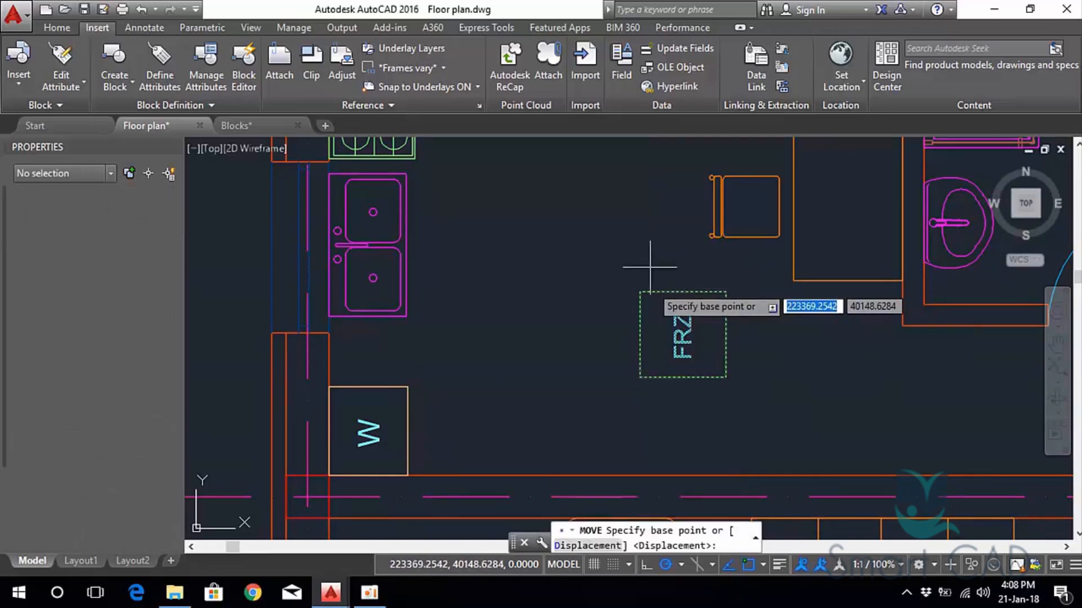
scroll(518, 297, "down", 4)
middle_click_drag(518, 296, 503, 267)
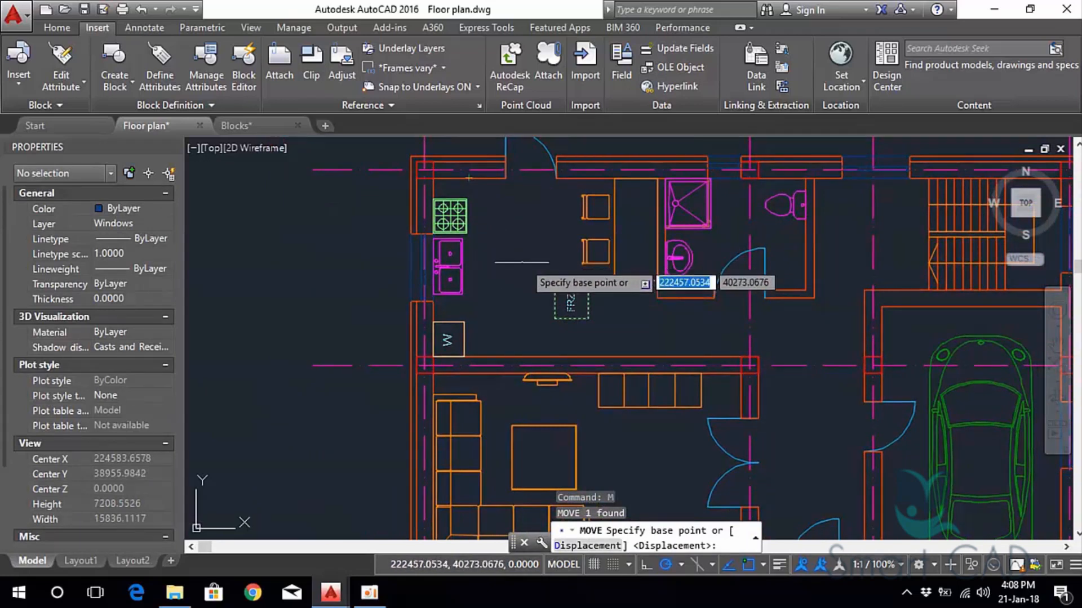
scroll(510, 293, "up", 2)
left_click(579, 308)
scroll(388, 312, "up", 4)
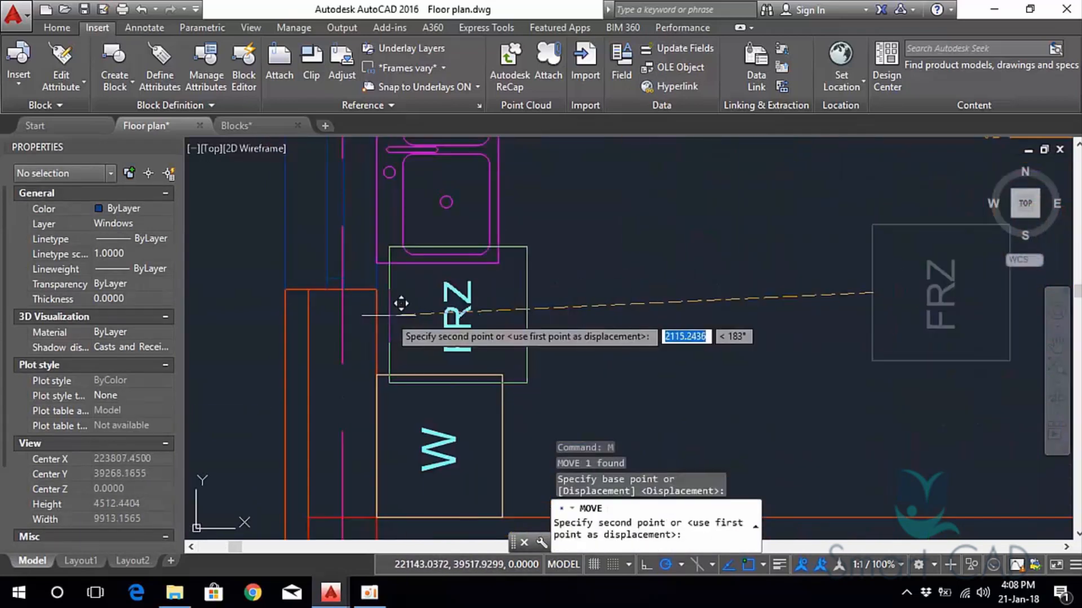
scroll(501, 295, "down", 4)
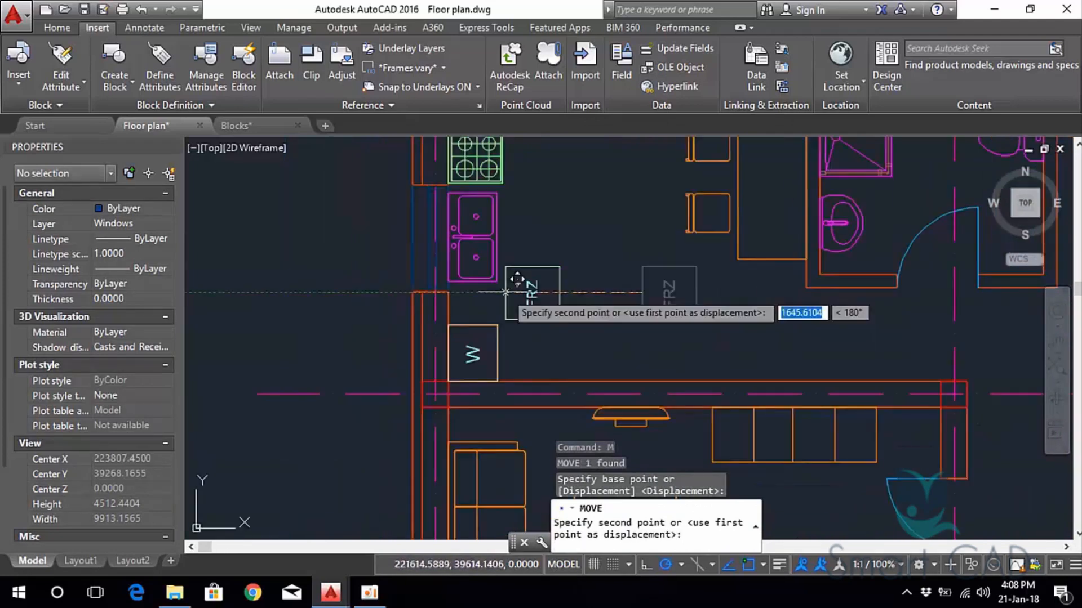
mouse_move(505, 295)
middle_mouse_down()
mouse_move(428, 342)
mouse_move(504, 325)
mouse_move(498, 345)
middle_mouse_up()
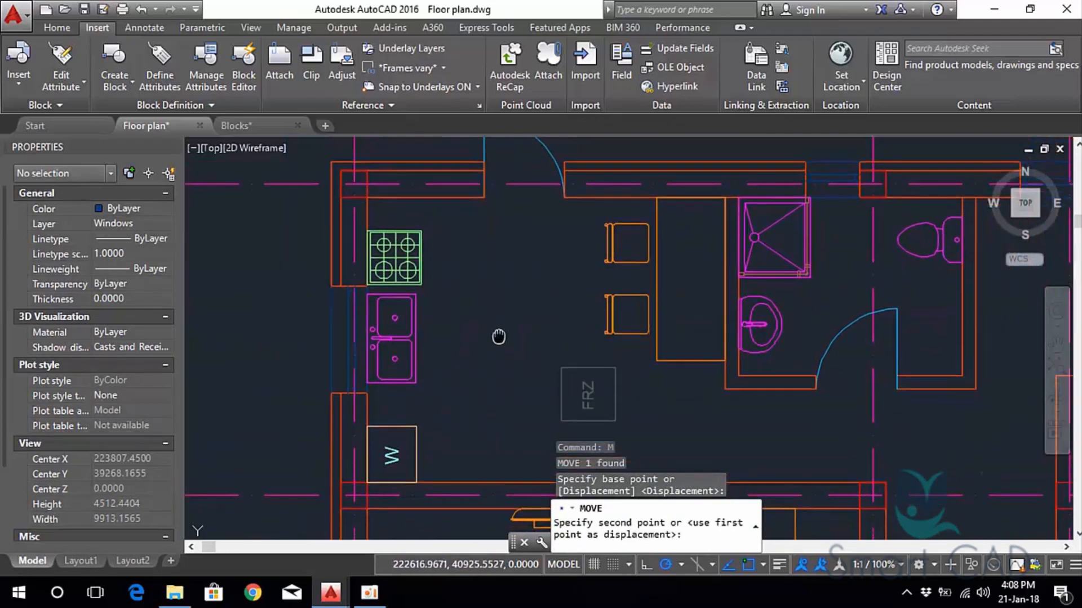
key("Escape")
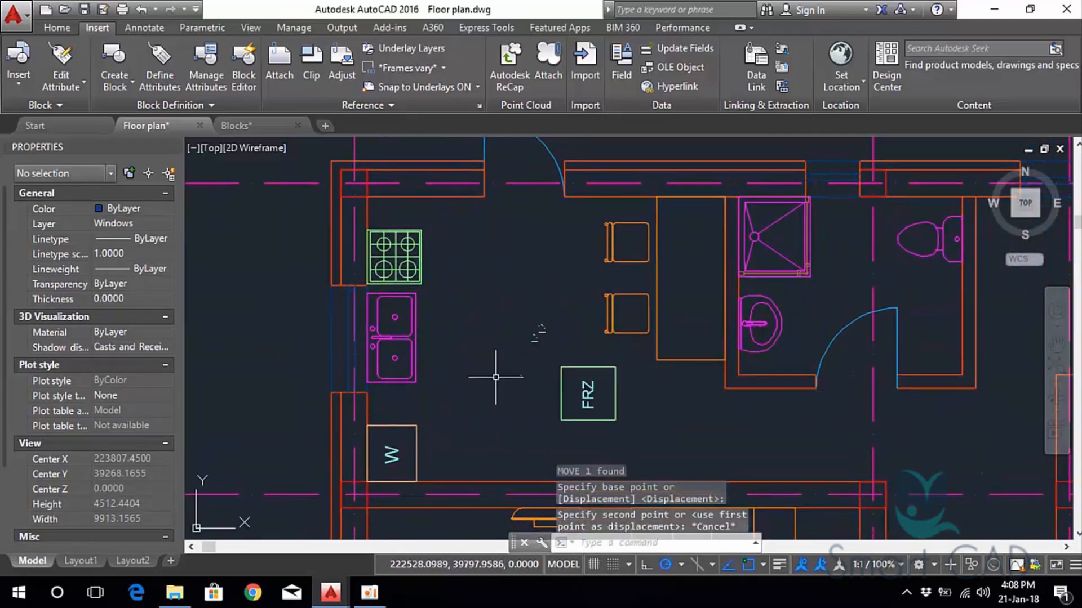
Rotate the freezer block back to 0° so its FRZ label reads horizontally.
middle_click_drag(495, 369, 457, 281)
left_click(542, 300)
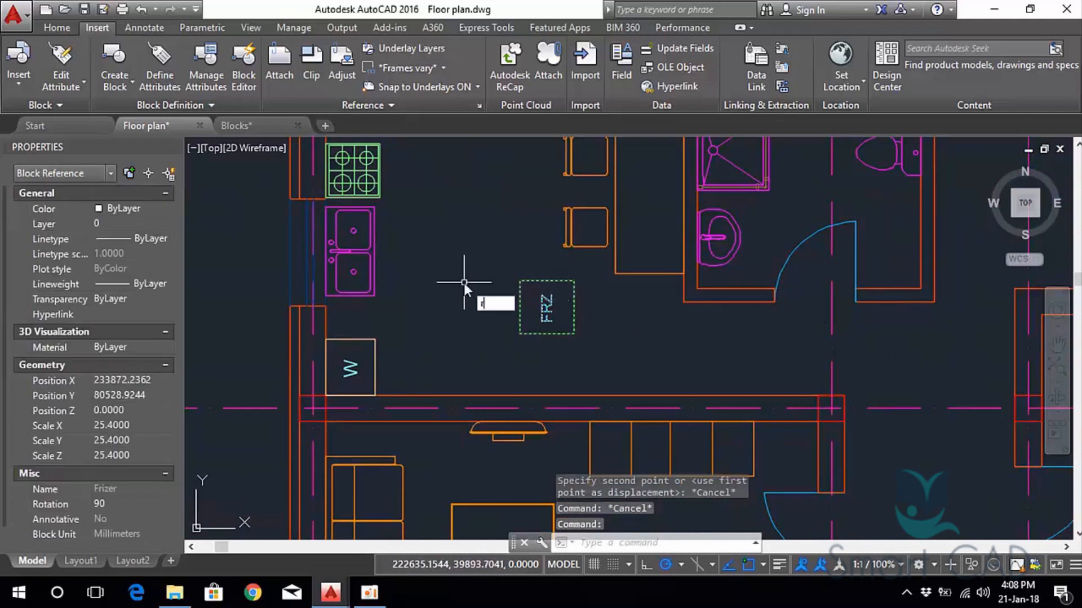
type("o")
key("Return")
left_click(542, 305)
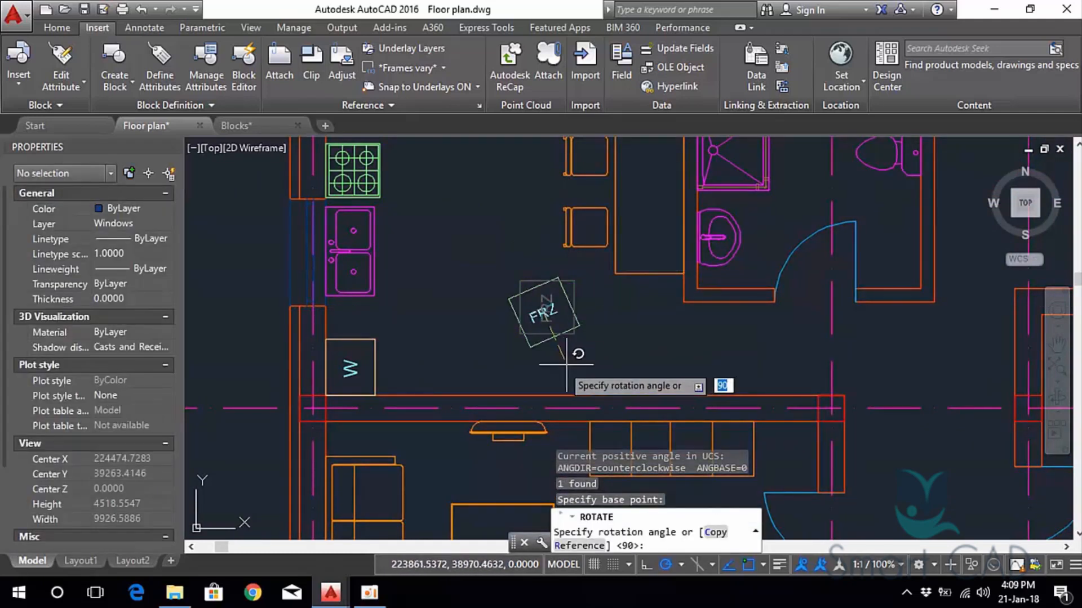
left_click(540, 346)
Move the freezer by its lower edge against the kitchen's south wall, leaving a gap east of the washing machine.
left_click(539, 339)
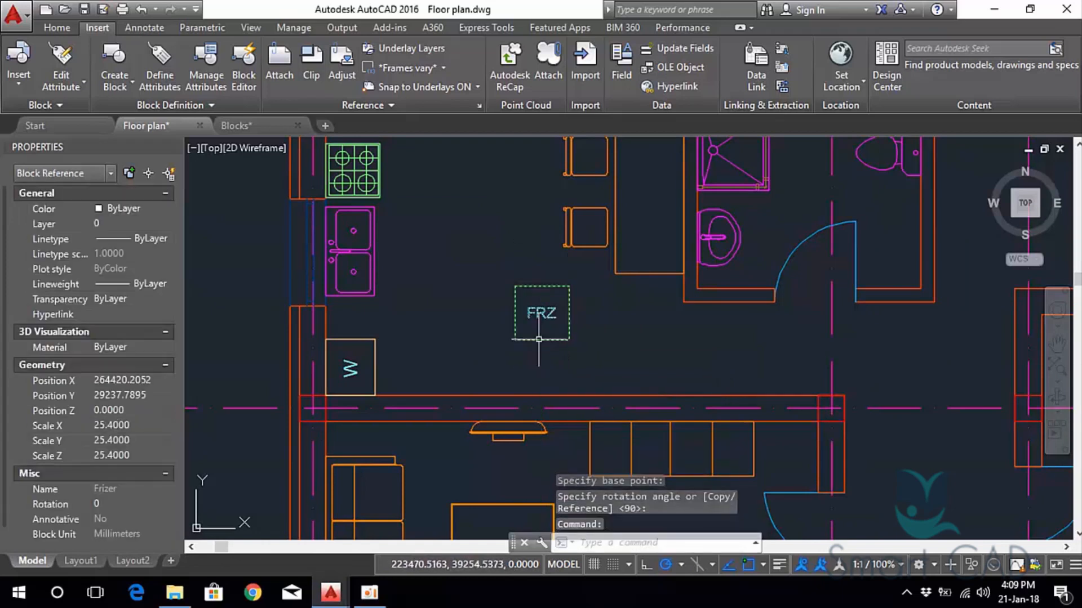
key("Return")
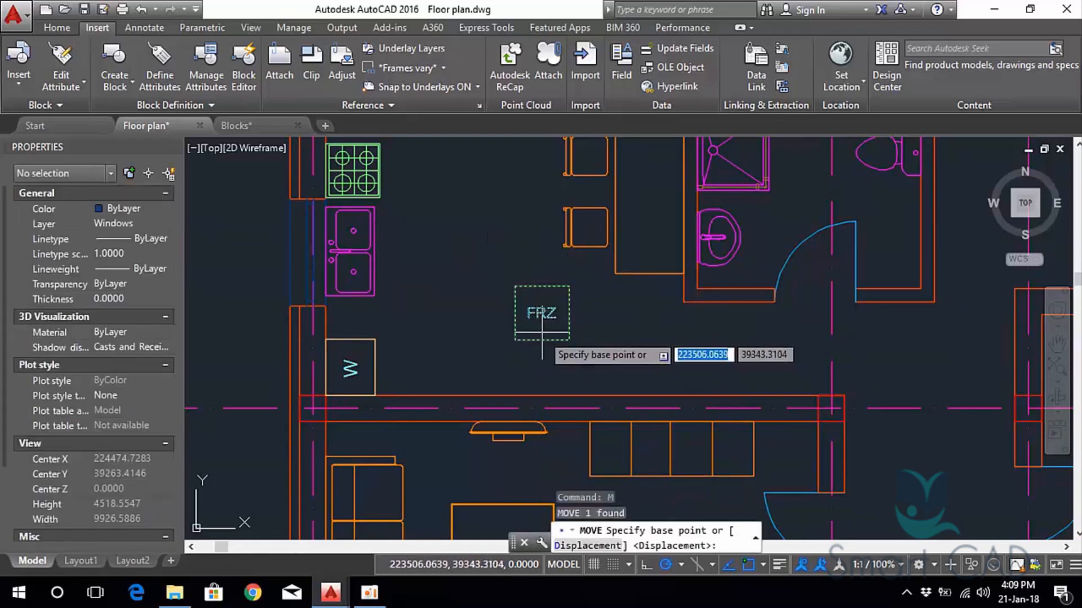
left_click(541, 341)
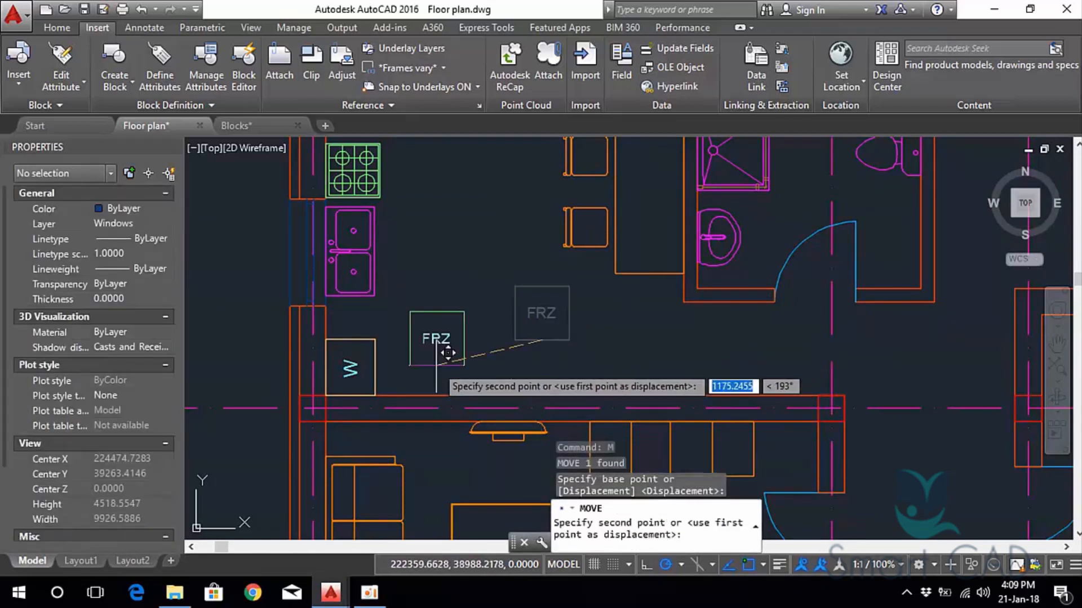
left_click(478, 374)
Move the stove straight down along the west wall until its lower edge meets the top of the double sink.
middle_click_drag(412, 228, 479, 287)
scroll(444, 231, "up", 2)
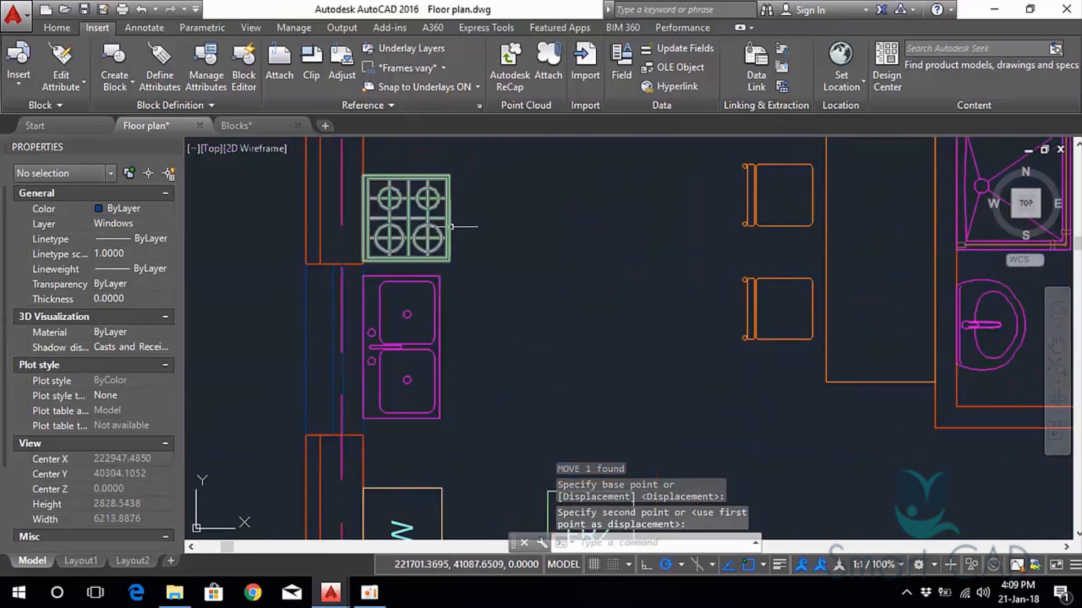
left_click(448, 219)
mouse_move(507, 209)
middle_mouse_down()
mouse_move(502, 242)
mouse_move(488, 193)
mouse_move(508, 273)
middle_mouse_up()
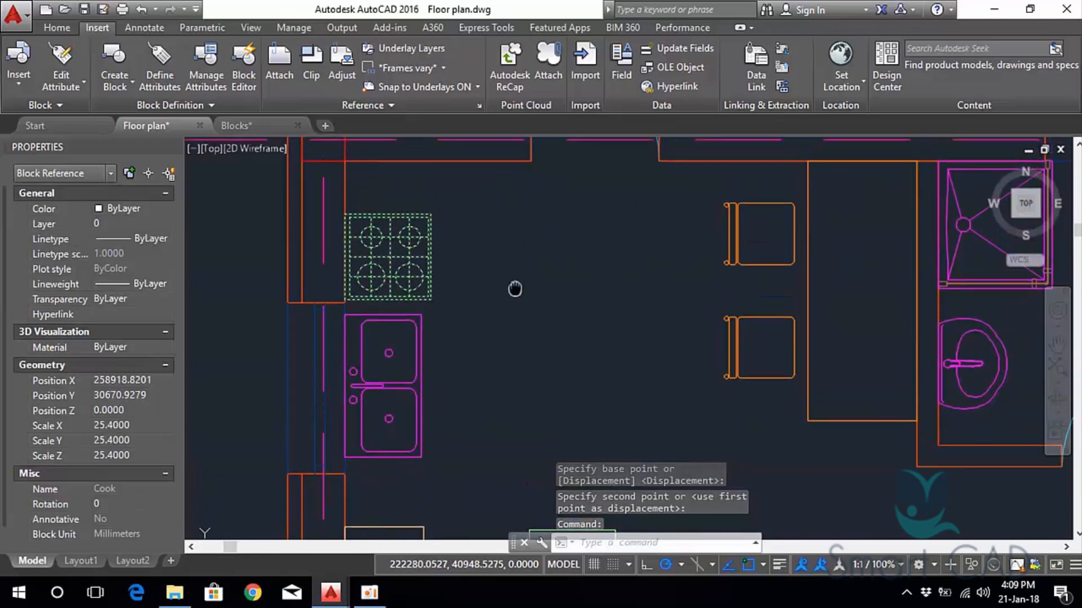
type("m")
key("Return")
scroll(459, 277, "up", 5)
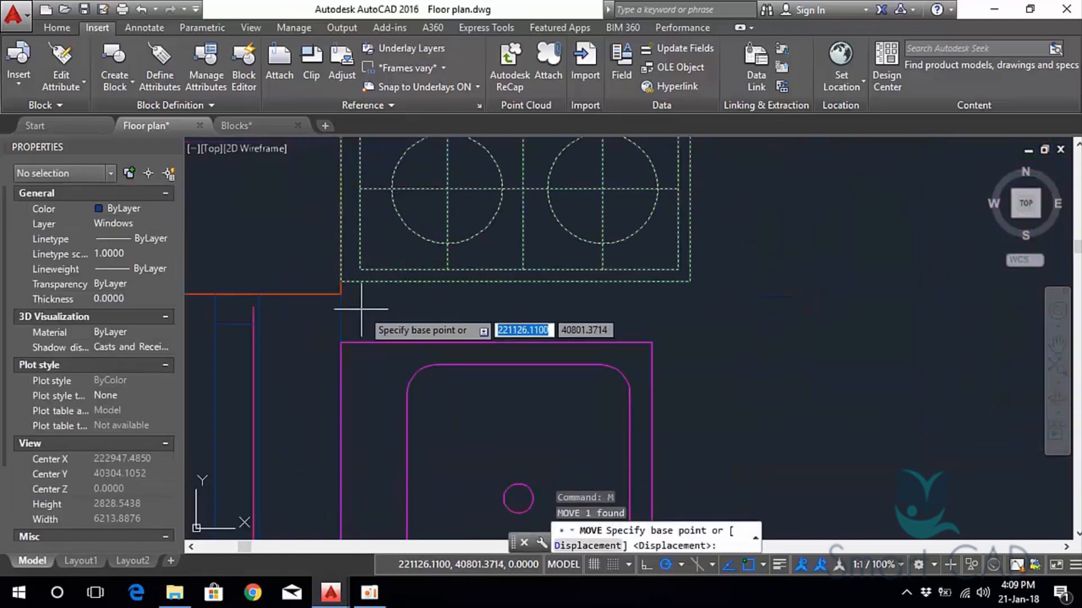
left_click(409, 292)
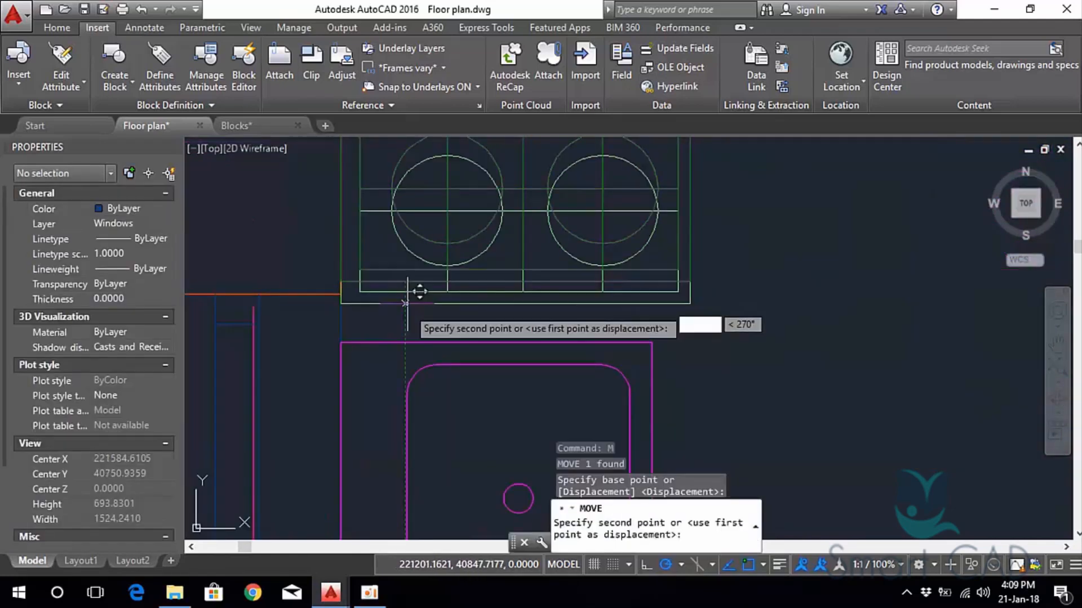
left_click(416, 332)
scroll(520, 285, "down", 6)
key("Escape")
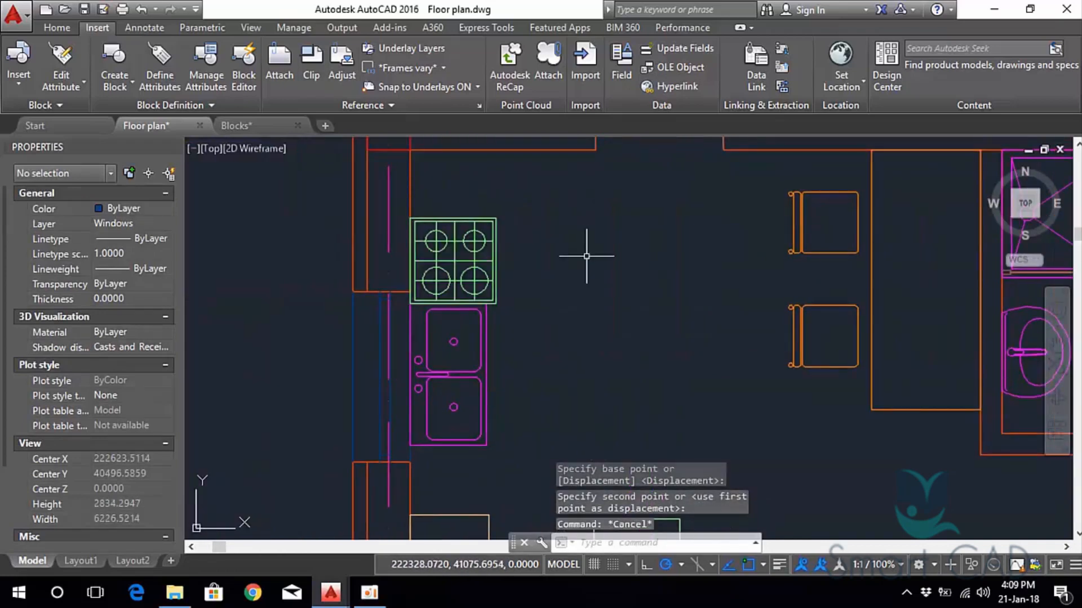
Draw a vertical counter line about 560 units long from the stove's upper-right corner up past the kitchen's north wall face.
scroll(580, 271, "down", 4)
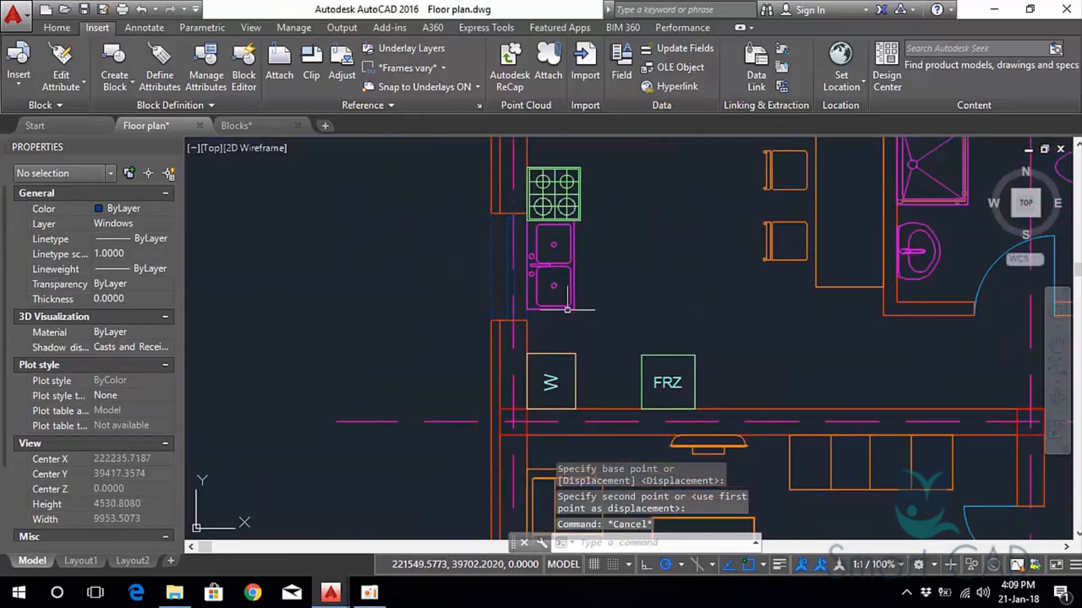
scroll(571, 328, "up", 2)
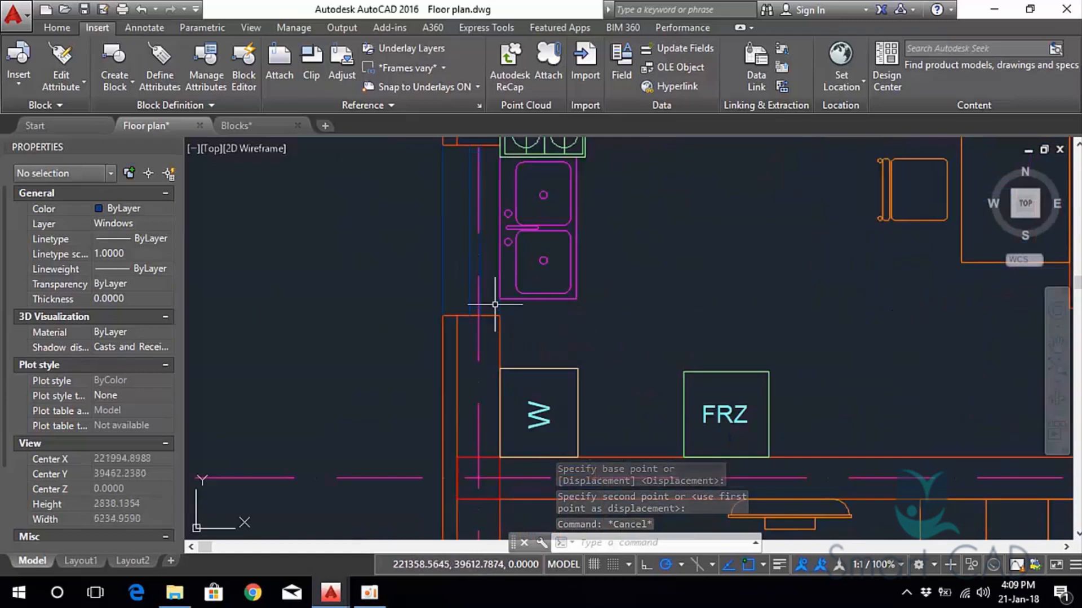
scroll(609, 360, "down", 2)
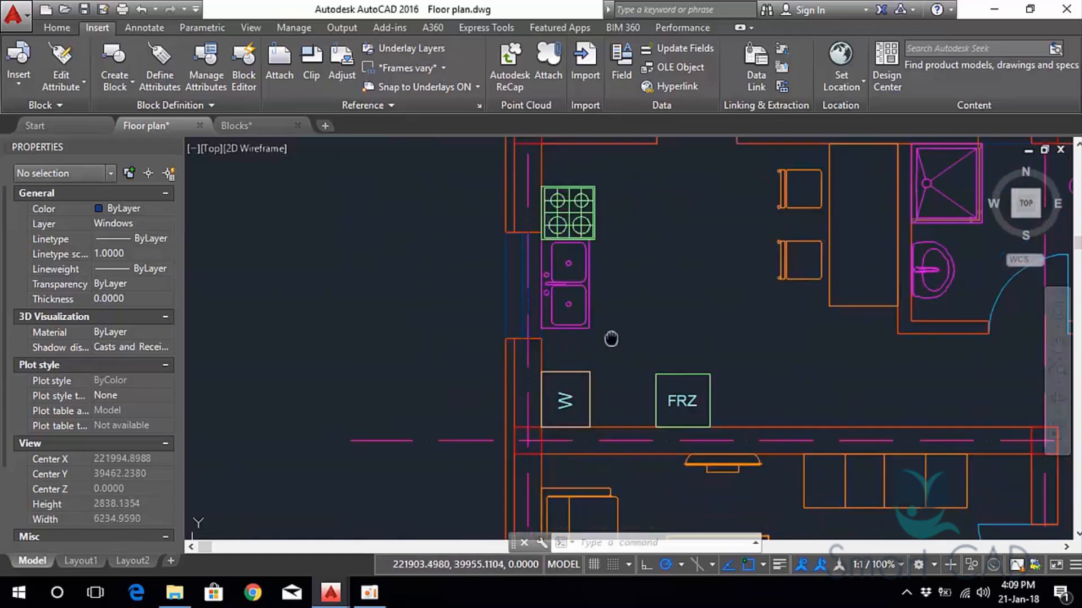
middle_click_drag(611, 338, 612, 410)
scroll(563, 236, "up", 2)
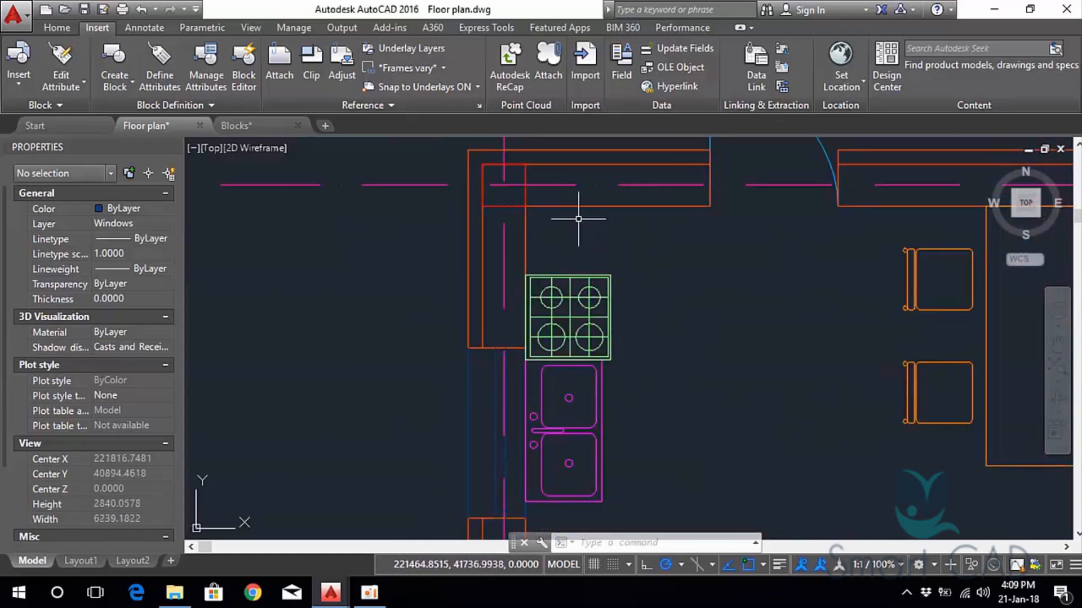
key("Return")
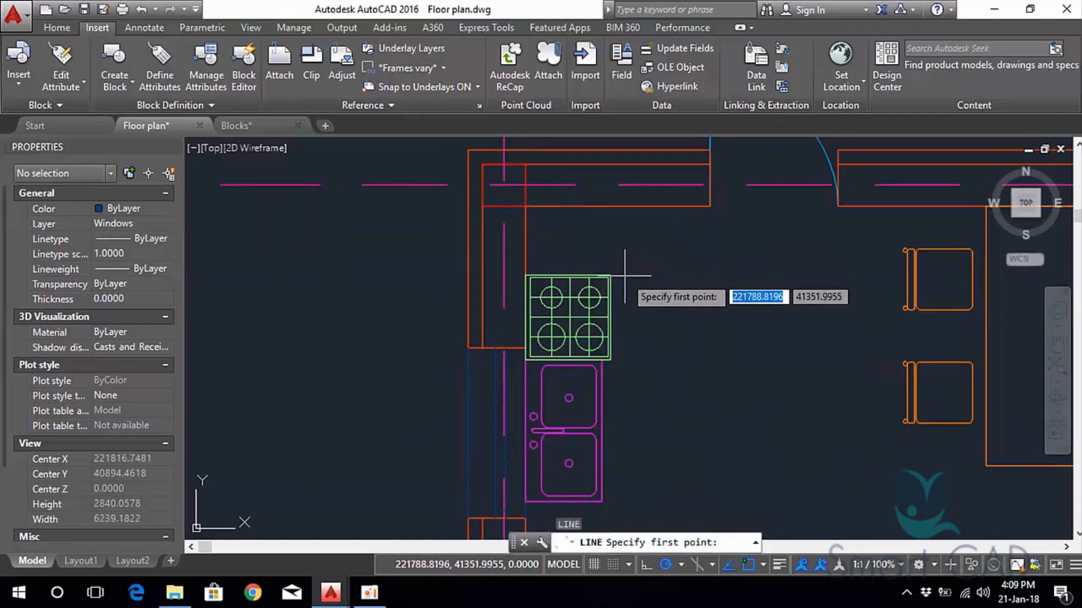
left_click(610, 276)
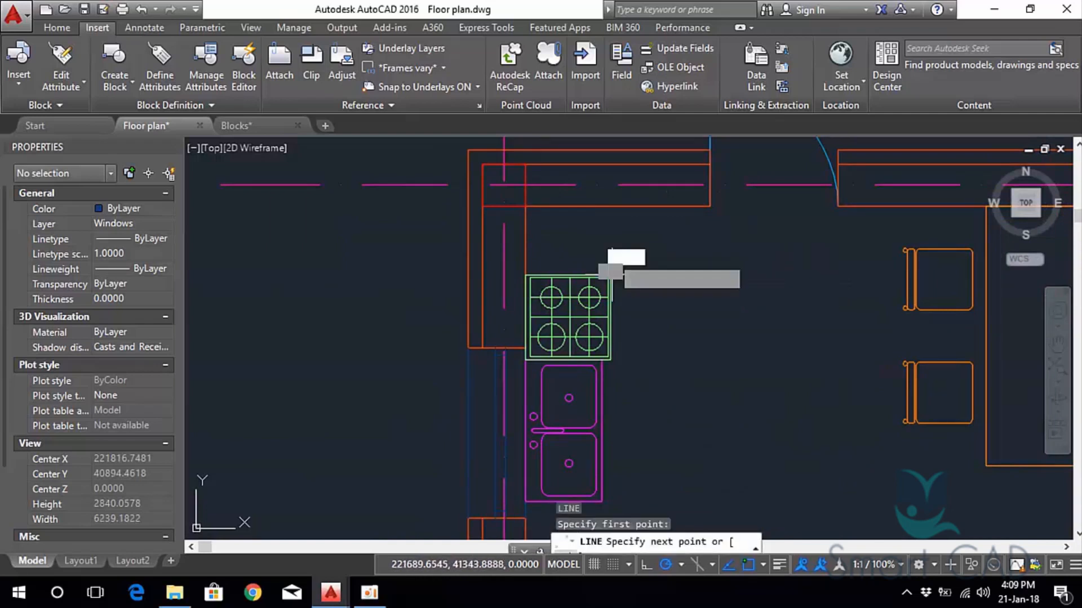
left_click(610, 211)
key("Escape")
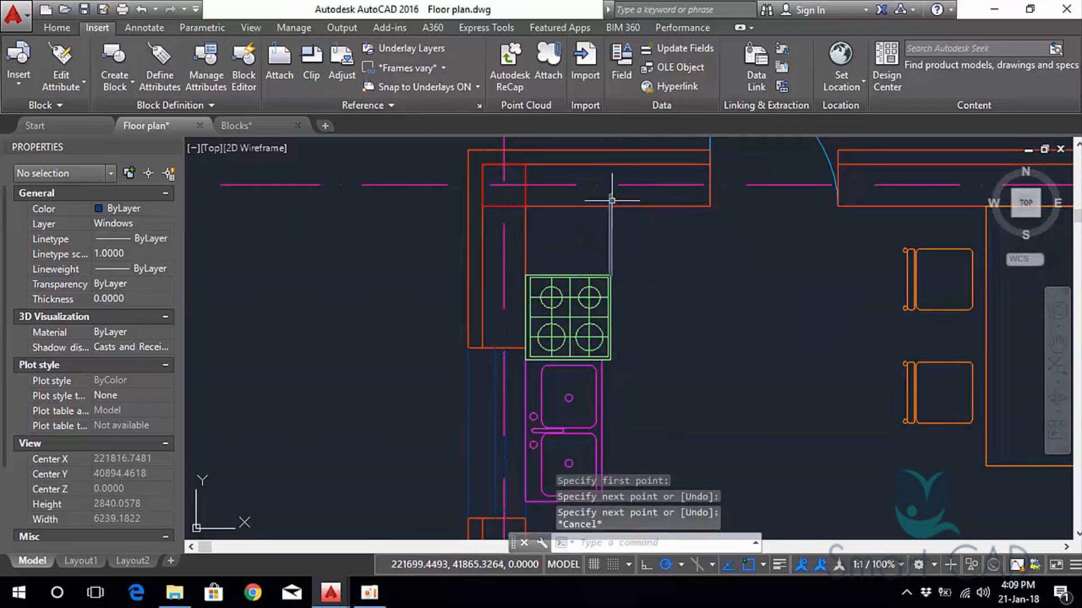
Stretch the upper end of the counter line above the stove so it ends on the north wall's inner face.
left_click(611, 201)
left_click(610, 195)
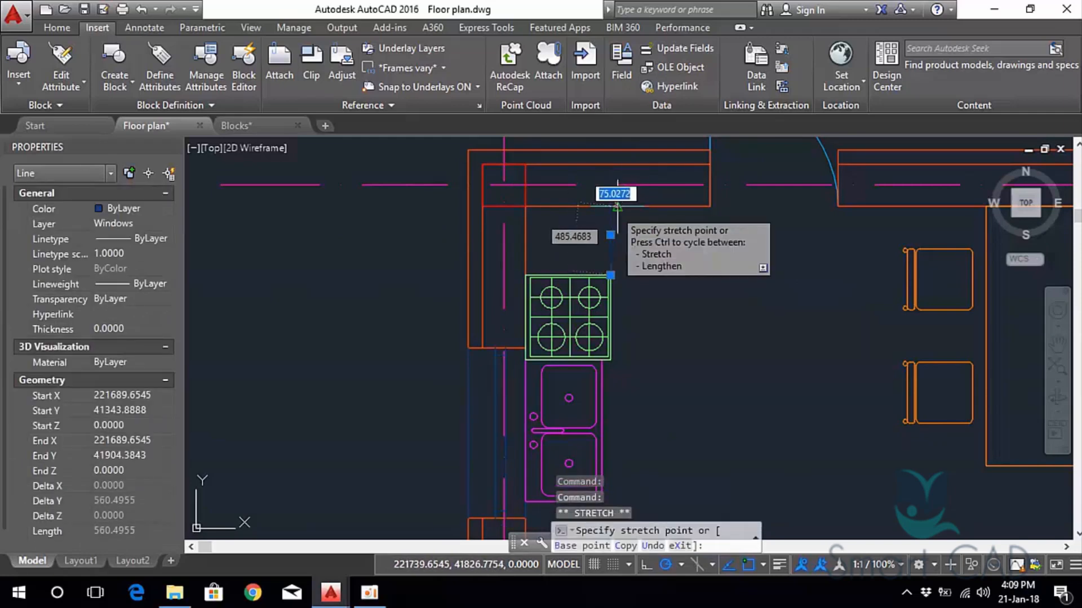
key("Escape")
Draw a vertical counter line between the sink's lower-right corner and the top edge of the washing machine.
scroll(629, 238, "down", 4)
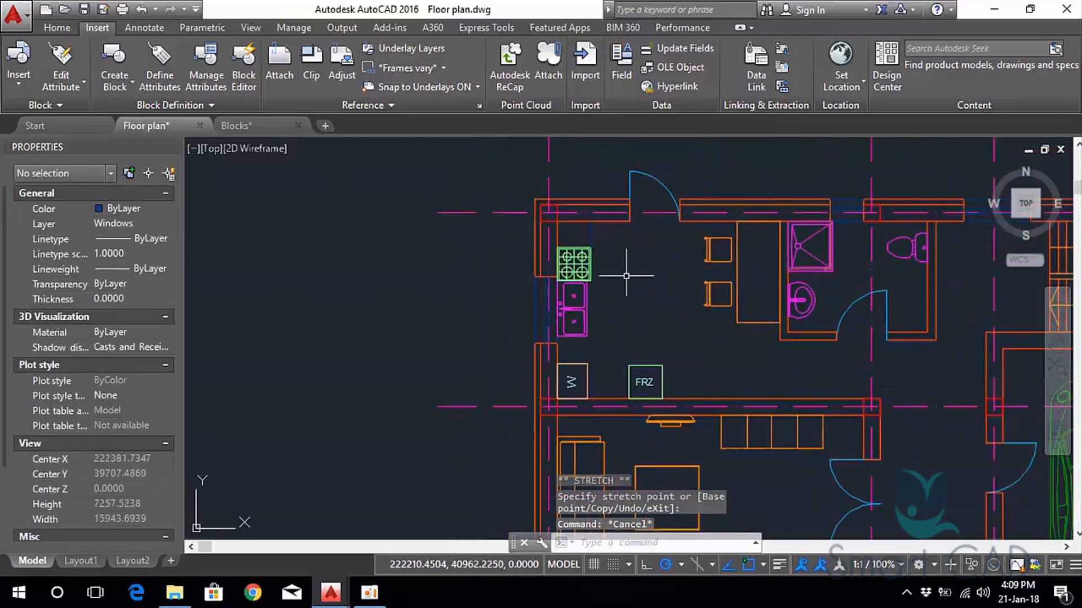
scroll(627, 337, "up", 4)
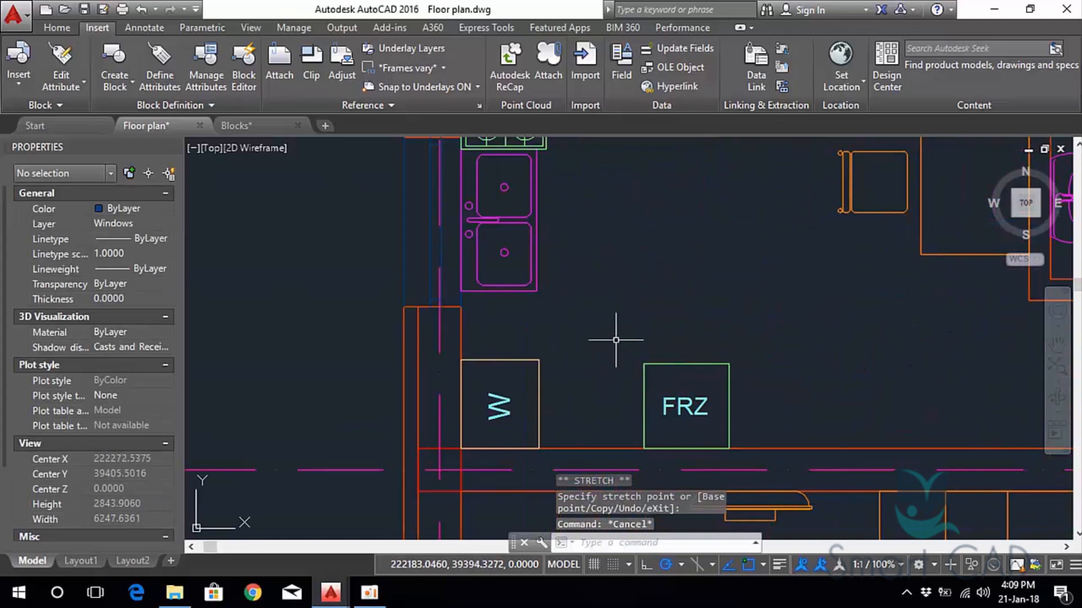
type("l")
key("Return")
left_click(537, 317)
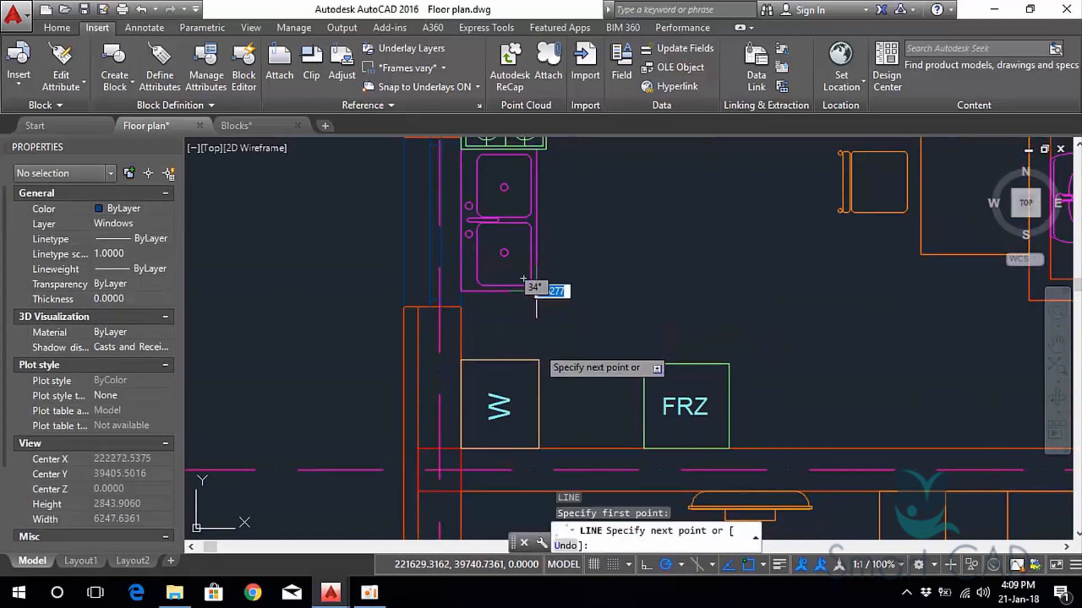
key("Escape")
key("Escape")
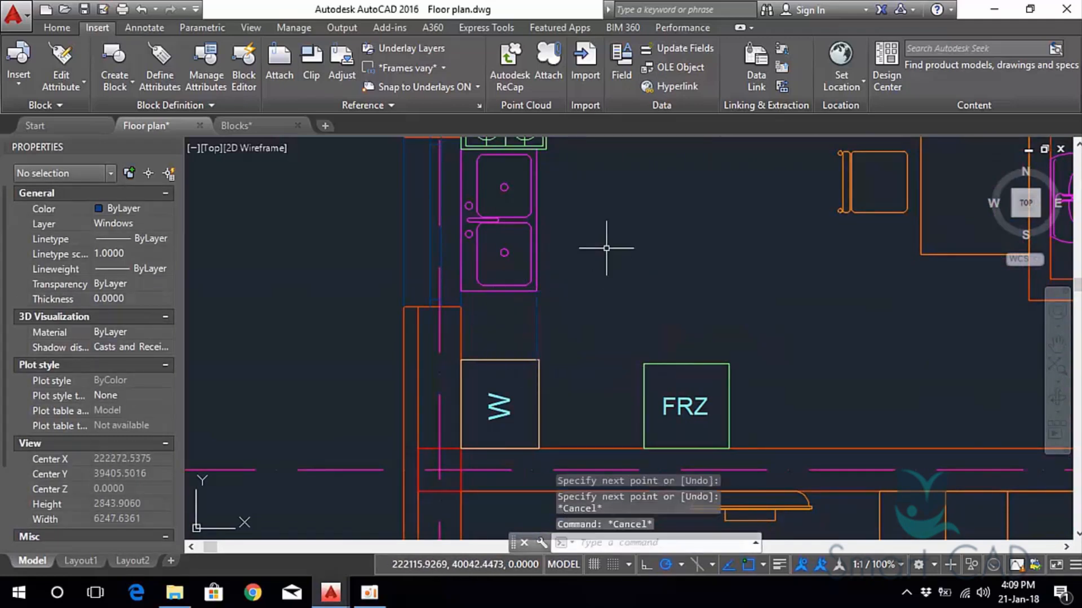
Copy the Beatle car block from the garage straight east into the empty area outside the house.
scroll(615, 241, "down", 4)
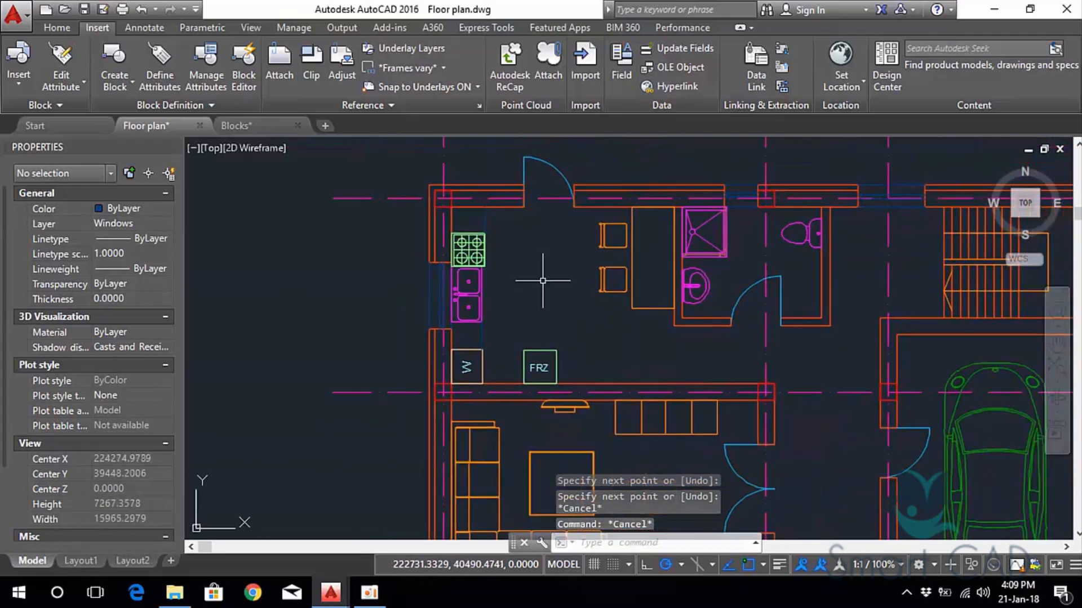
scroll(583, 327, "down", 4)
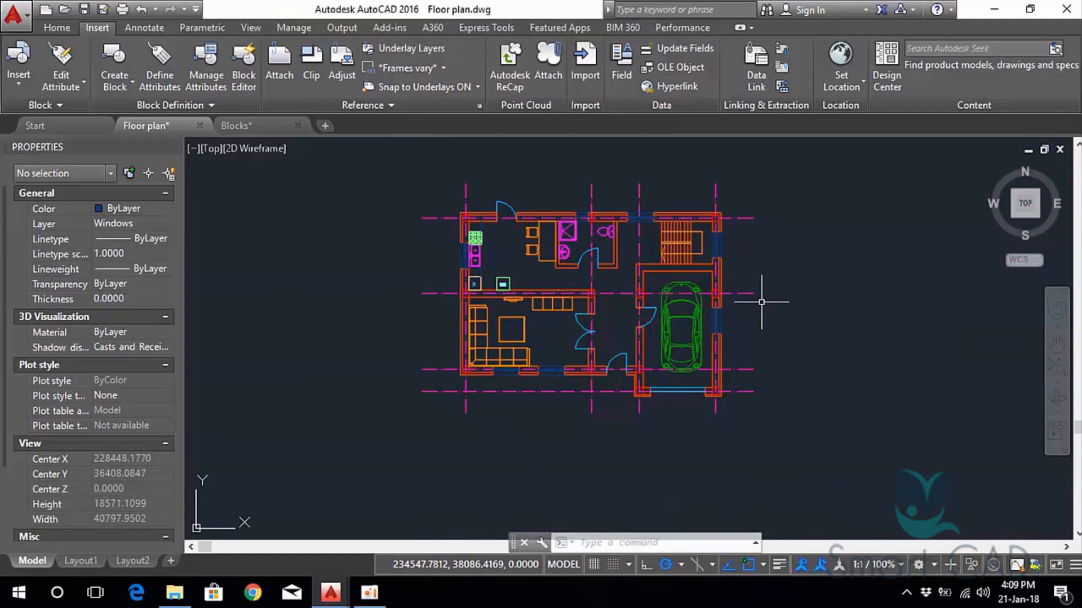
scroll(660, 328, "up", 2)
scroll(613, 275, "down", 2)
middle_click_drag(612, 273, 550, 254)
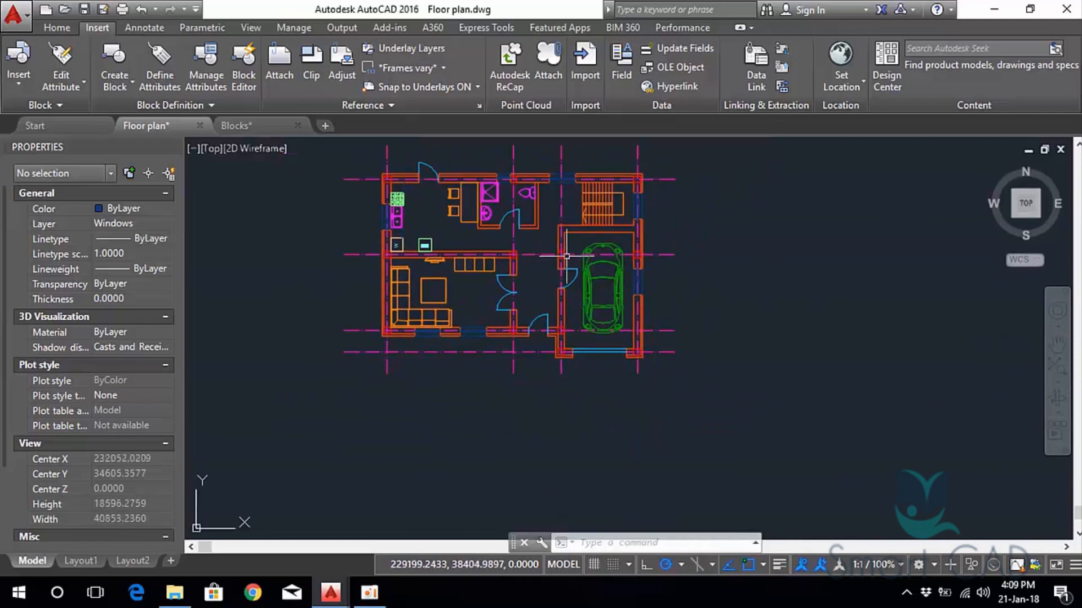
left_click(604, 275)
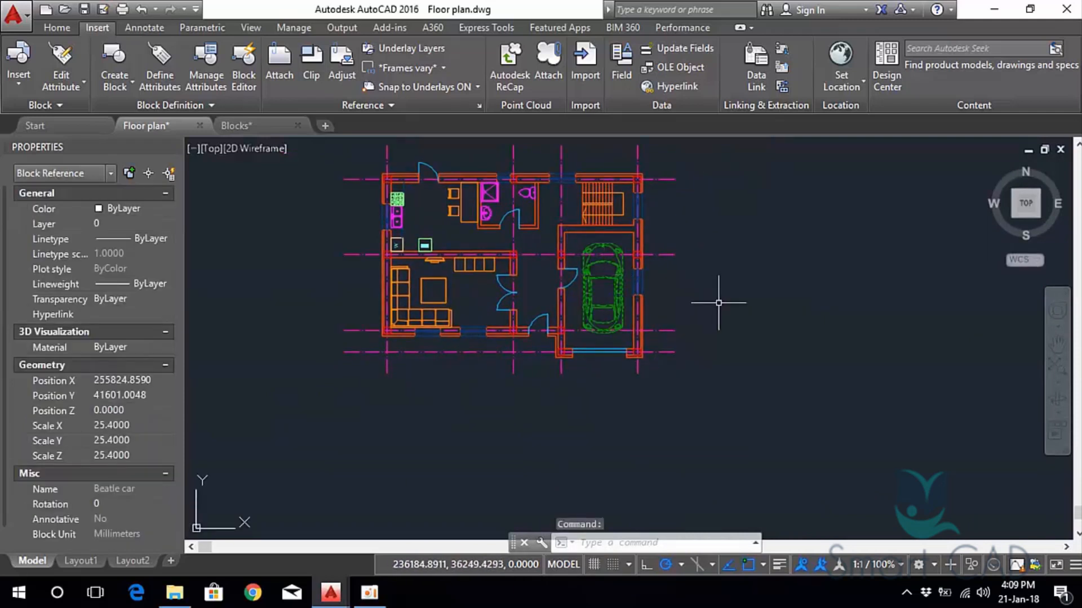
type("co")
key("Return")
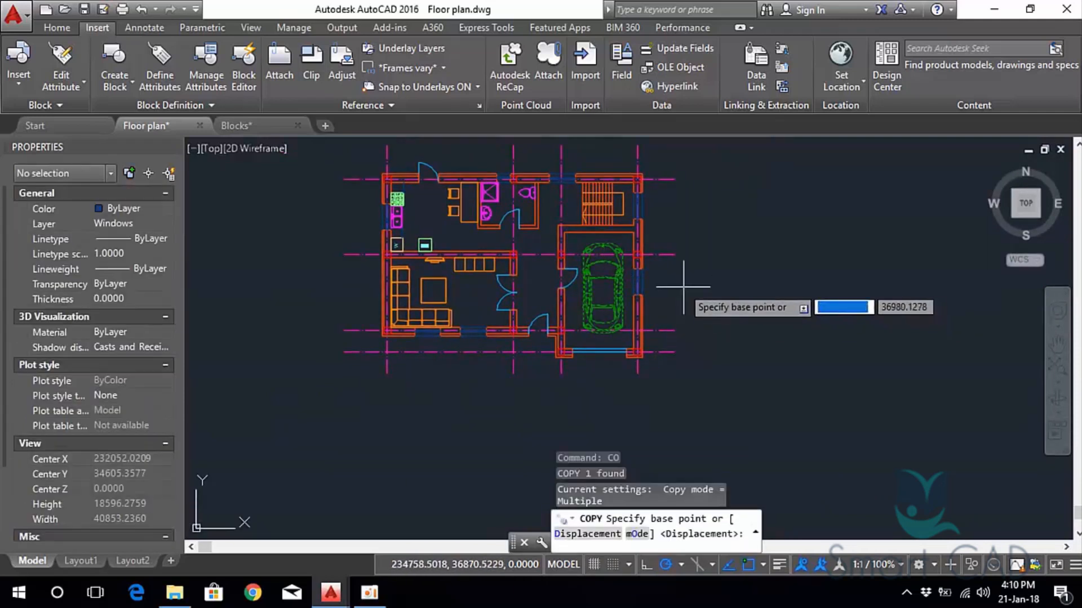
left_click(676, 284)
left_click(823, 284)
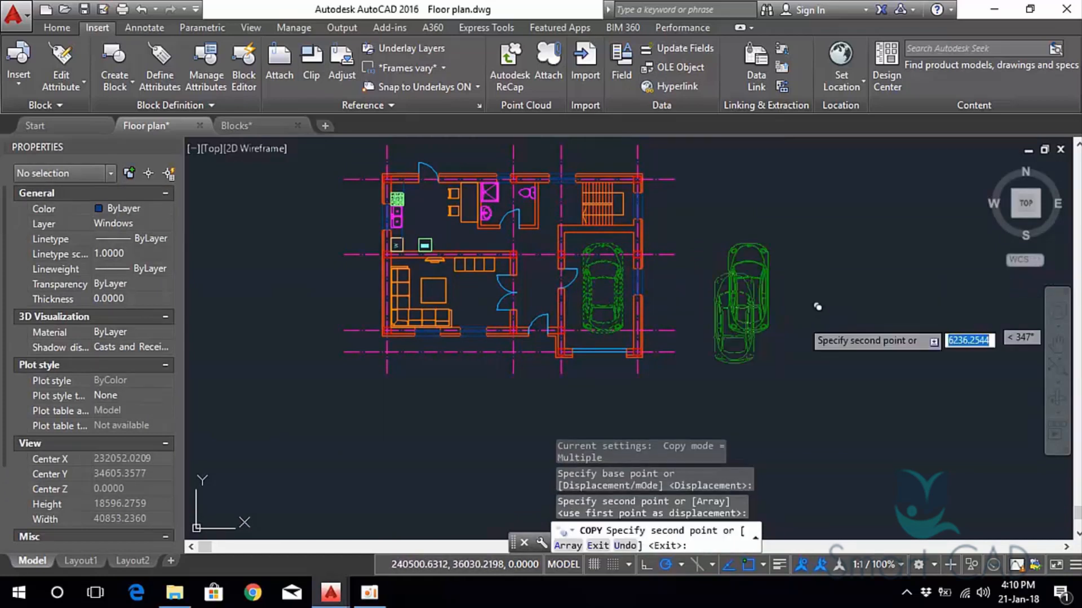
key("Return")
Open the Edit Block Definition dialog for the copied Beatle car block and close it without editing.
scroll(753, 250, "up", 4)
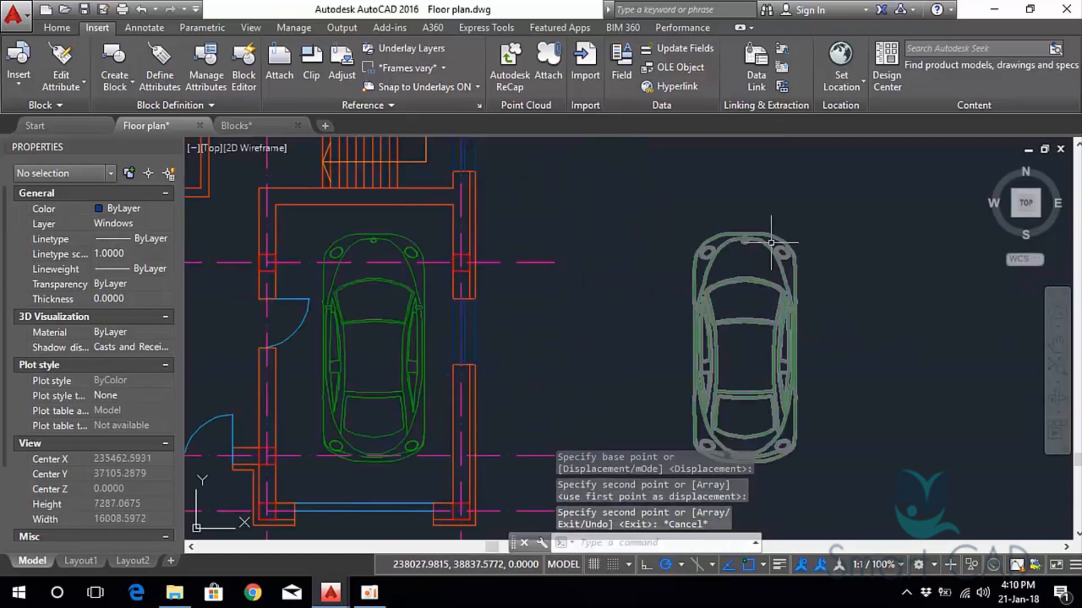
scroll(734, 272, "down", 2)
mouse_move(732, 271)
middle_mouse_down()
mouse_move(711, 242)
mouse_move(665, 270)
middle_mouse_up()
scroll(704, 247, "up", 4)
scroll(736, 203, "down", 3)
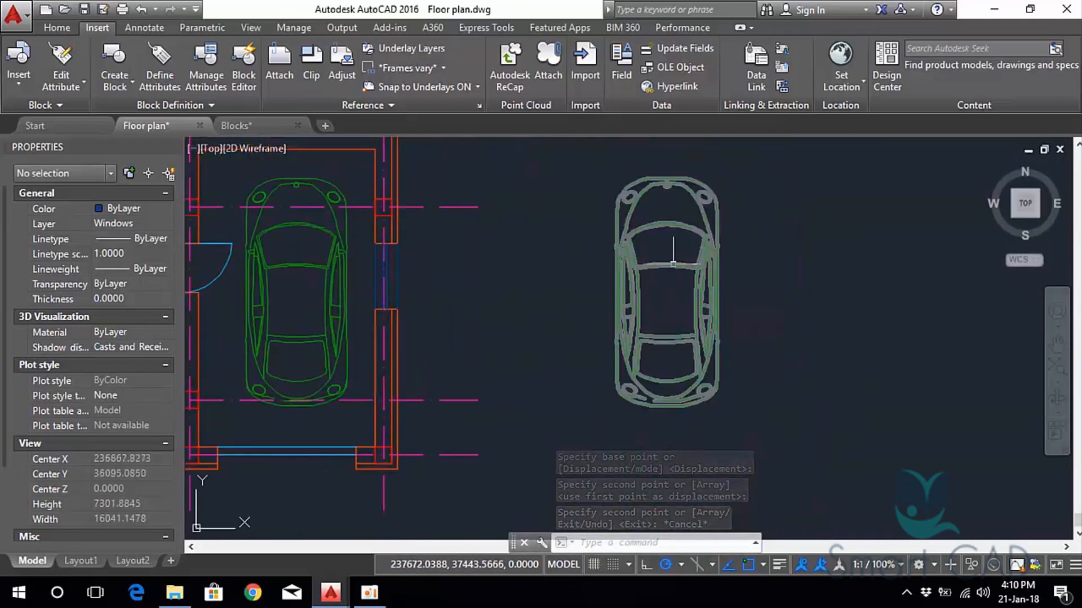
left_click(670, 265)
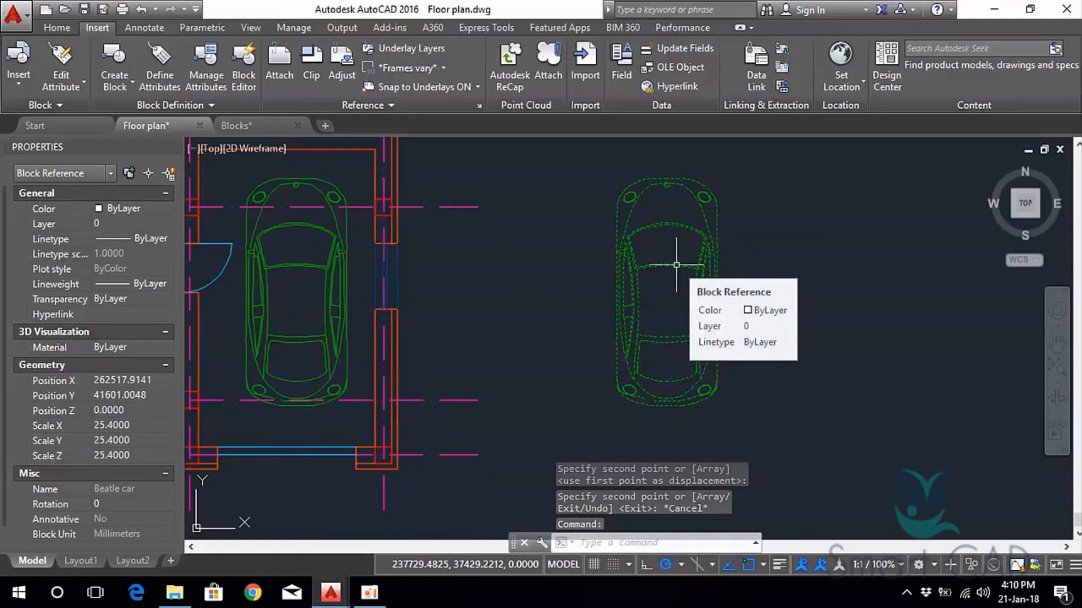
double_click(675, 265)
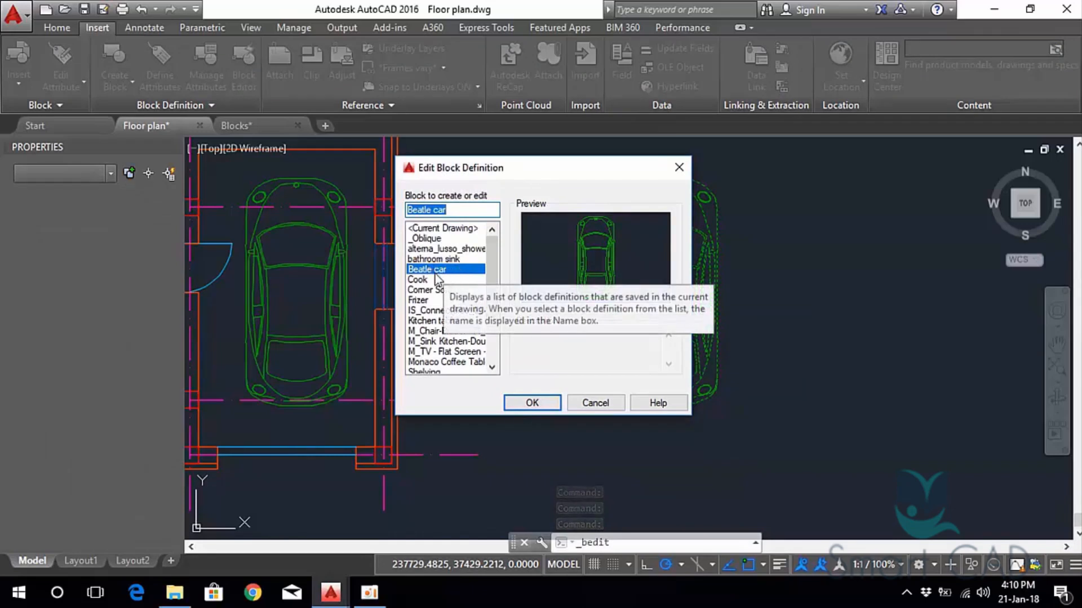
left_click(679, 168)
Explode the copied car block east of the house into its individual objects.
left_click(702, 275)
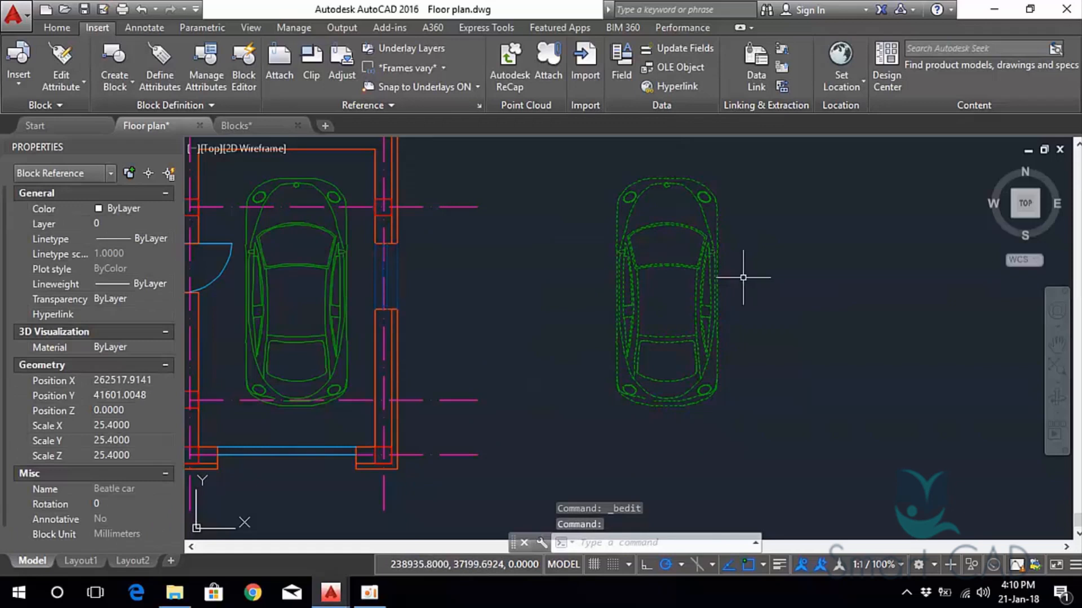
type("EXPLODE")
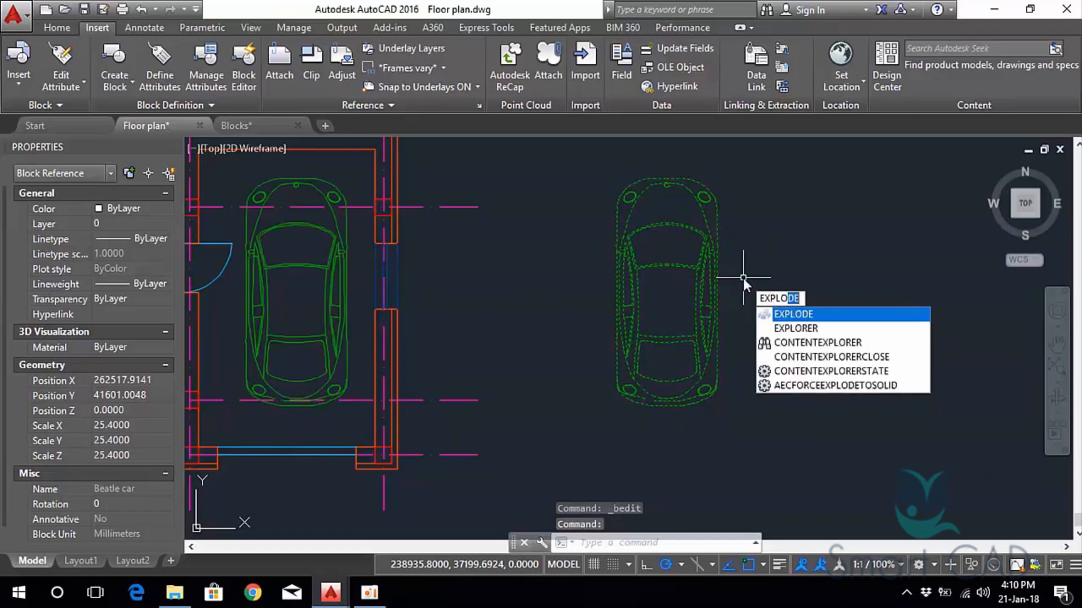
key("Return")
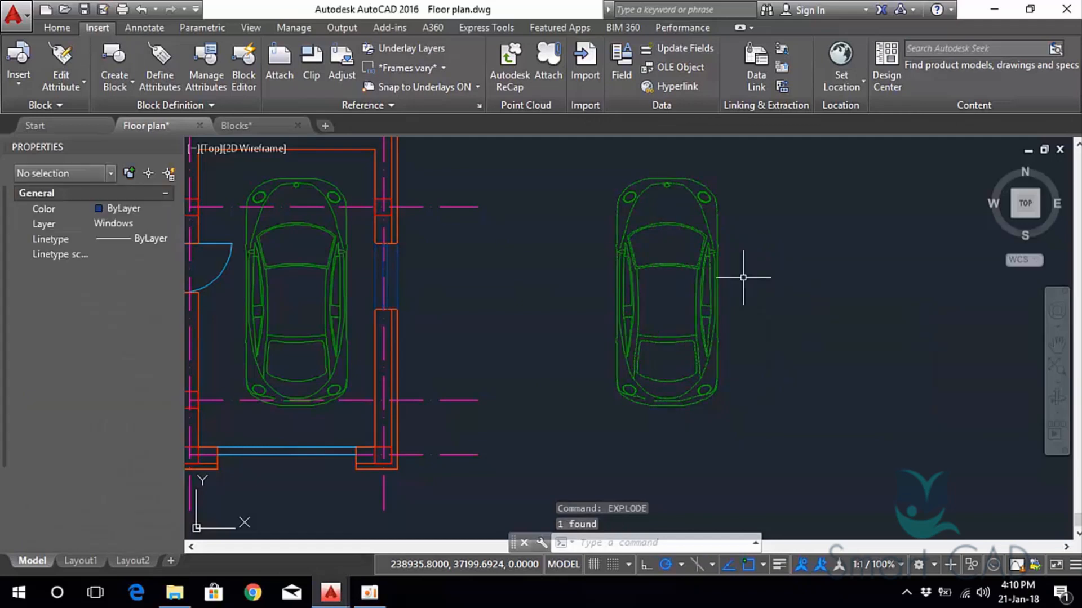
Examine the exploded car's separate outlines up close, from the hood and headlights to the roof and side windows.
scroll(682, 207, "up", 2)
scroll(682, 207, "up", 5)
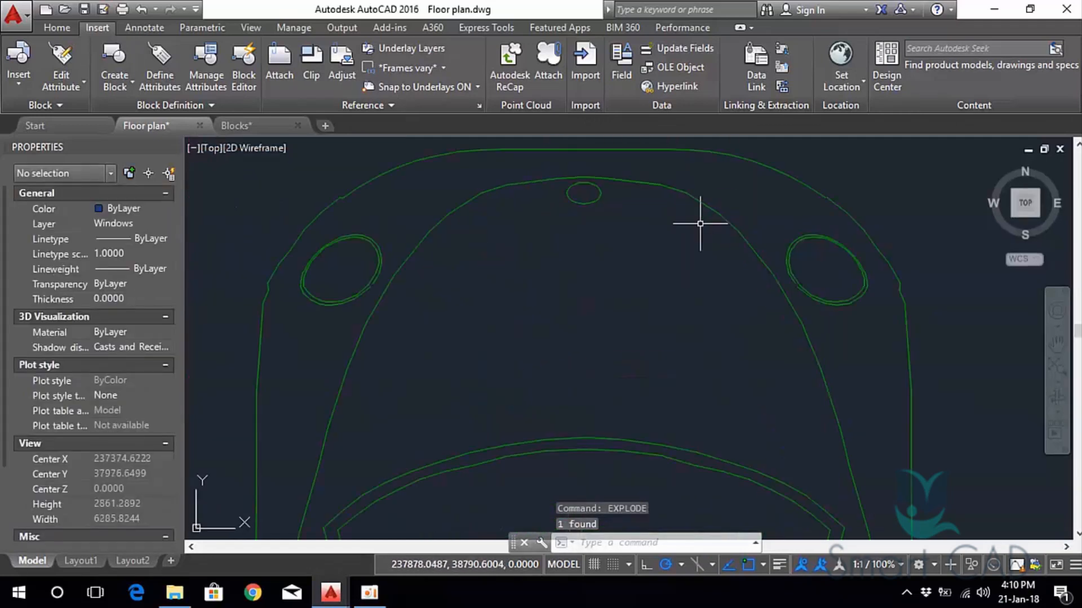
scroll(618, 275, "down", 3)
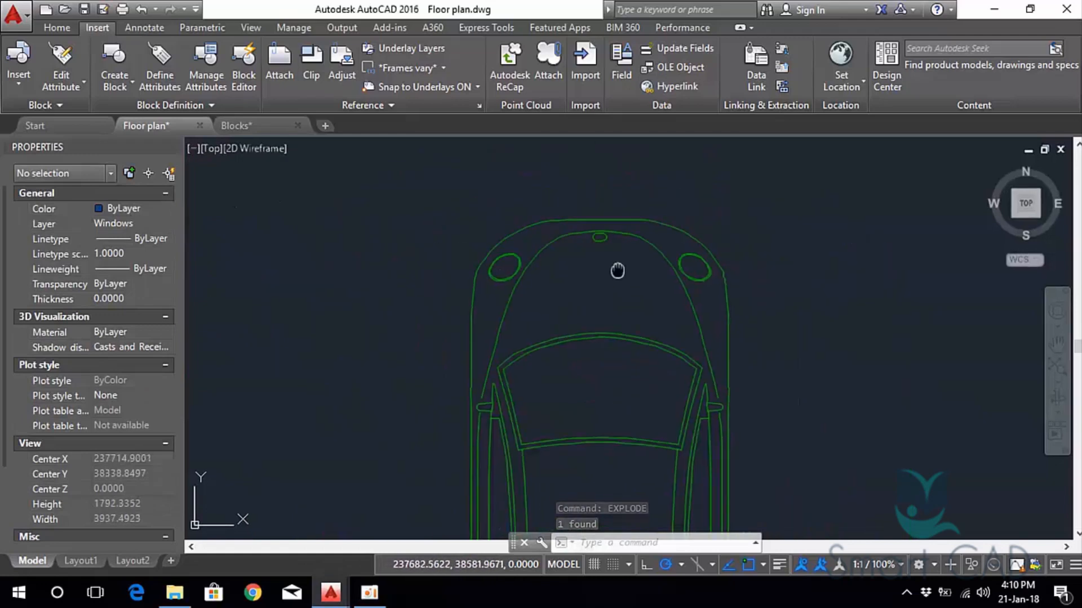
scroll(591, 285, "down", 2)
middle_click_drag(590, 286, 573, 236)
scroll(566, 291, "up", 4)
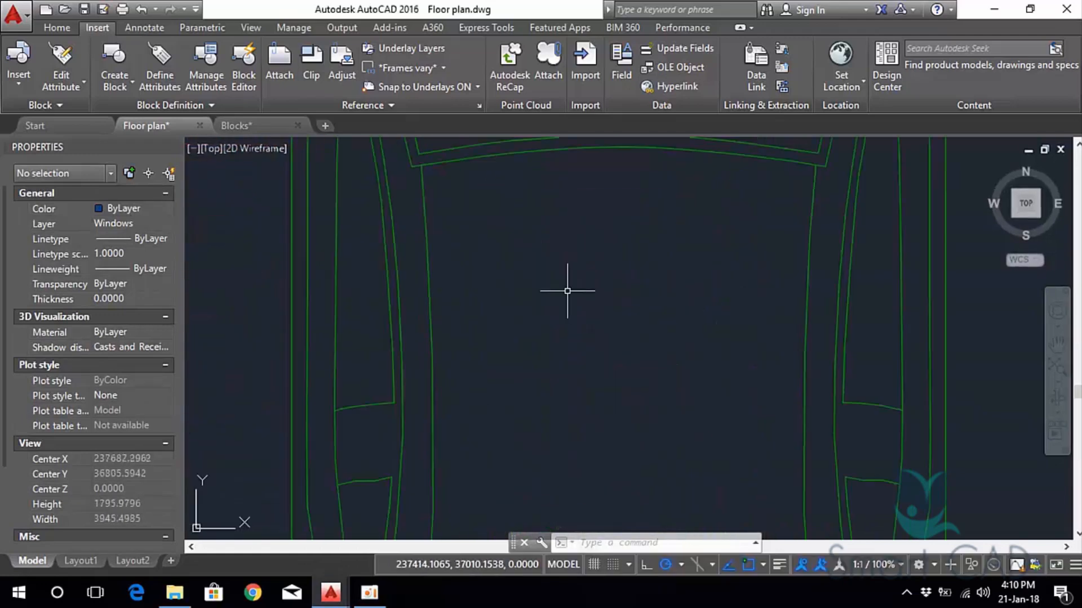
scroll(500, 244, "down", 1)
middle_click_drag(483, 241, 538, 264)
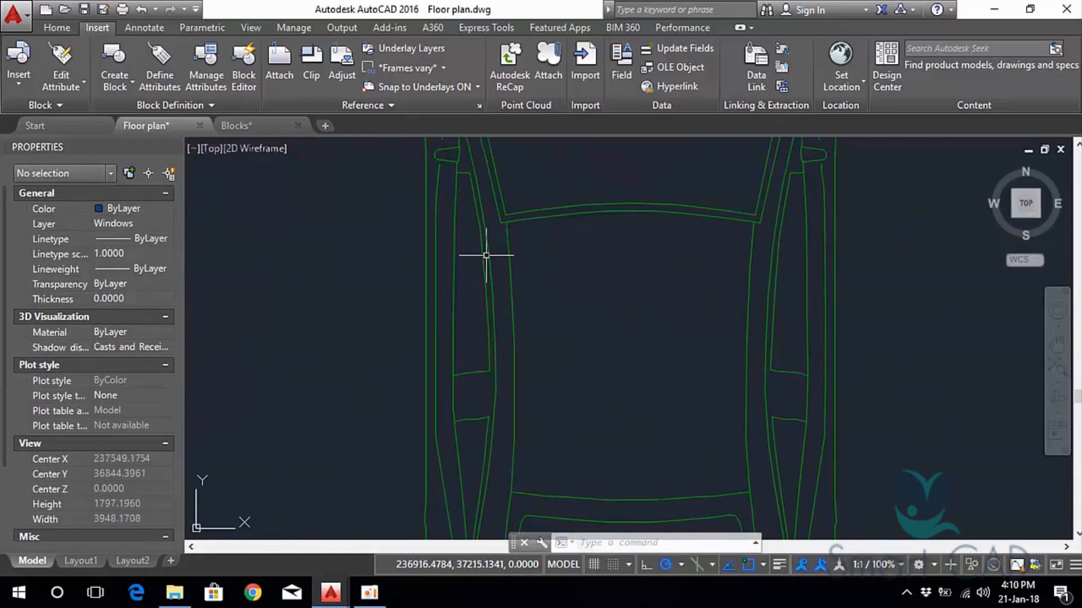
scroll(618, 294, "down", 3)
scroll(550, 241, "down", 2)
scroll(550, 304, "up", 4)
scroll(555, 284, "down", 4)
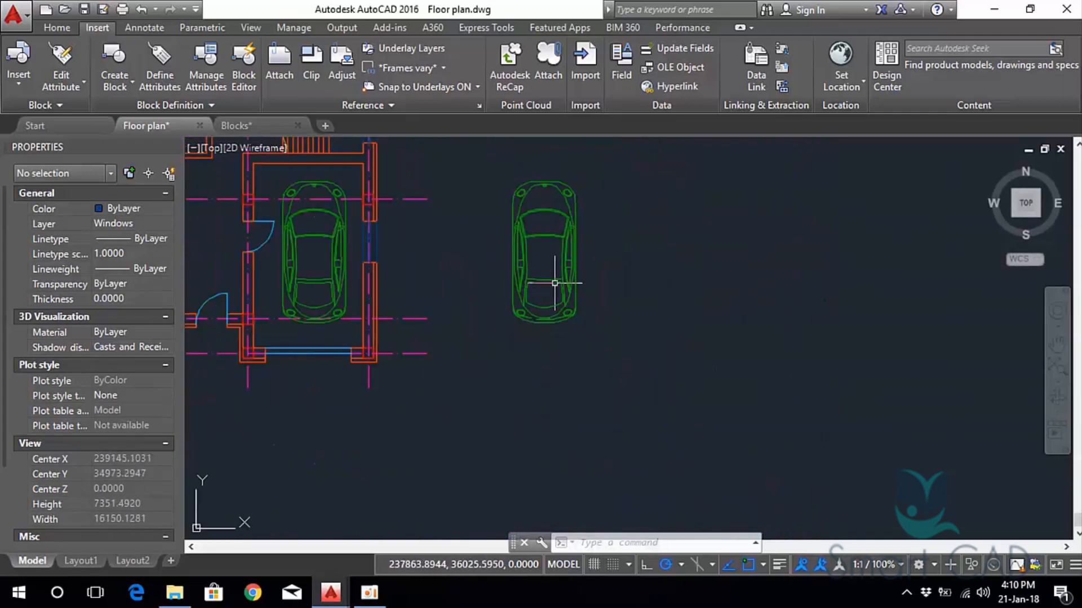
Select all pieces of the exploded car east of the house and erase them.
scroll(555, 283, "down", 2)
left_click(512, 189)
left_click(658, 351)
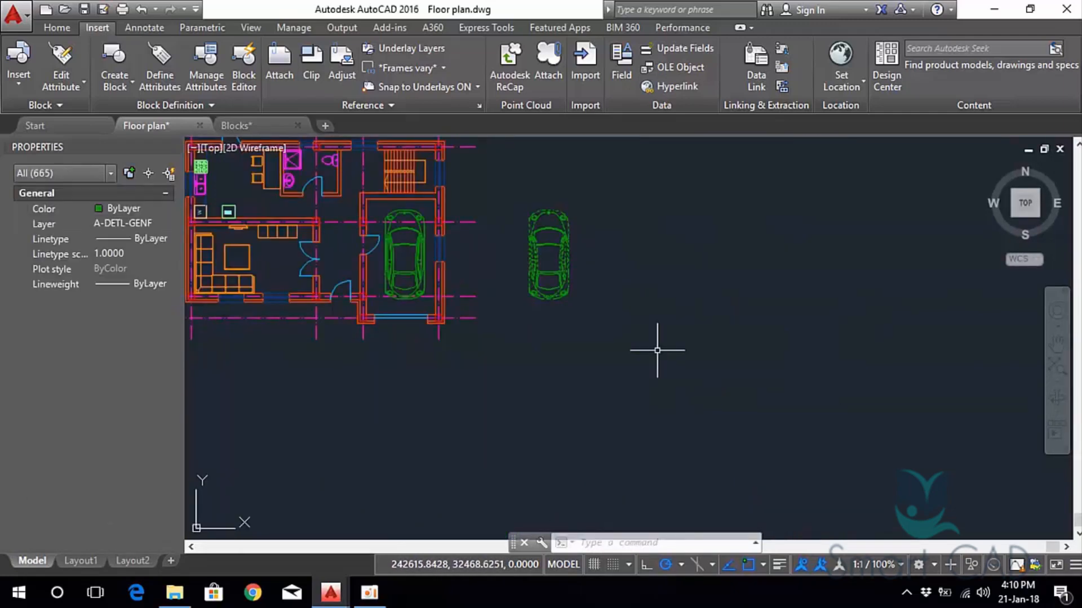
key("Delete")
middle_click_drag(642, 316, 812, 353)
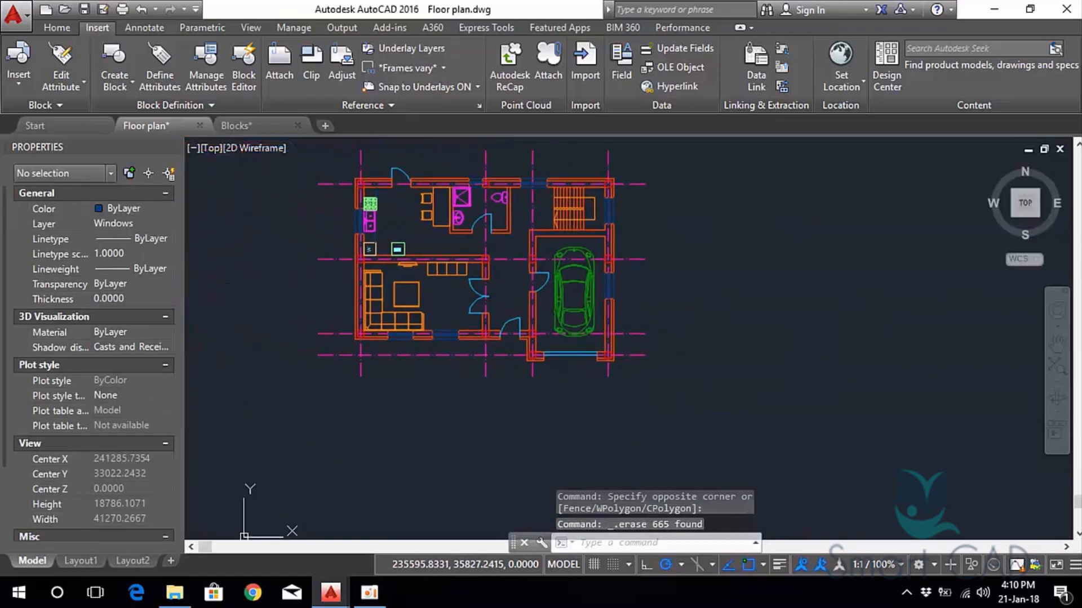
scroll(346, 271, "up", 3)
scroll(511, 186, "down", 3)
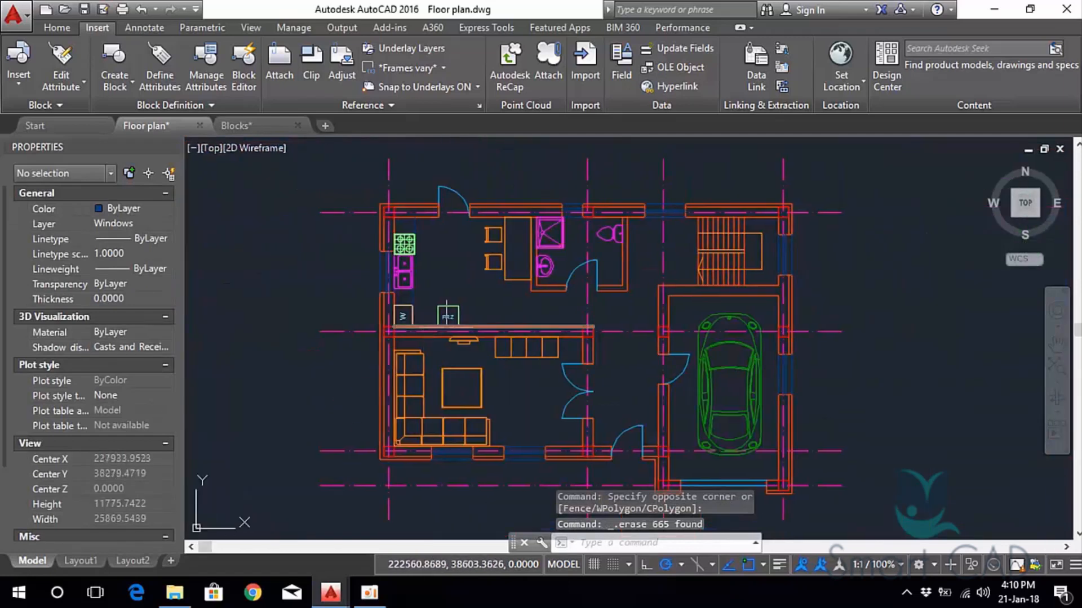
scroll(434, 226, "up", 4)
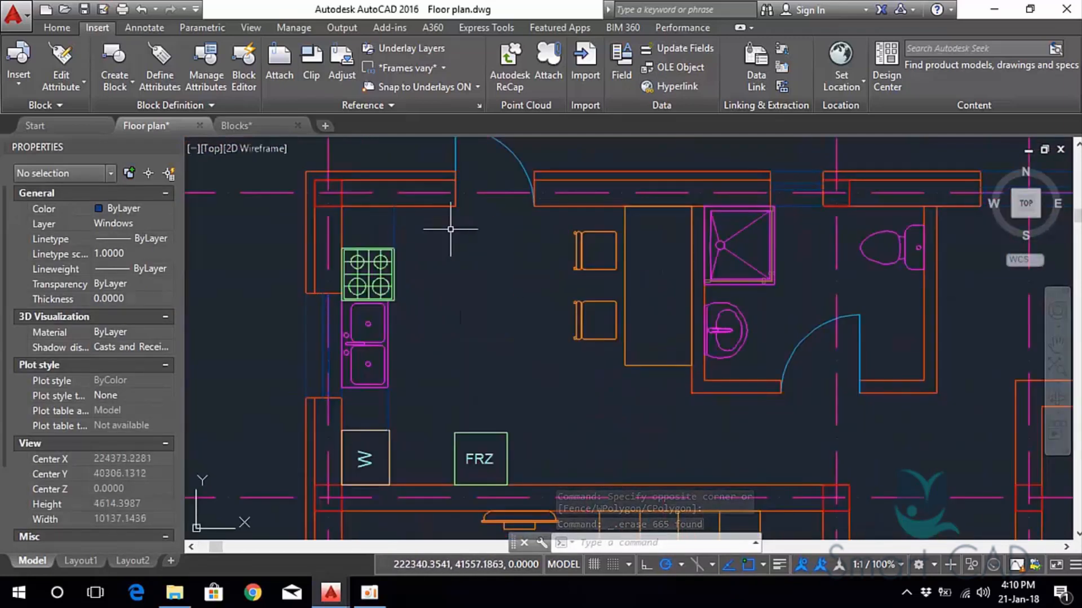
scroll(656, 284, "down", 3)
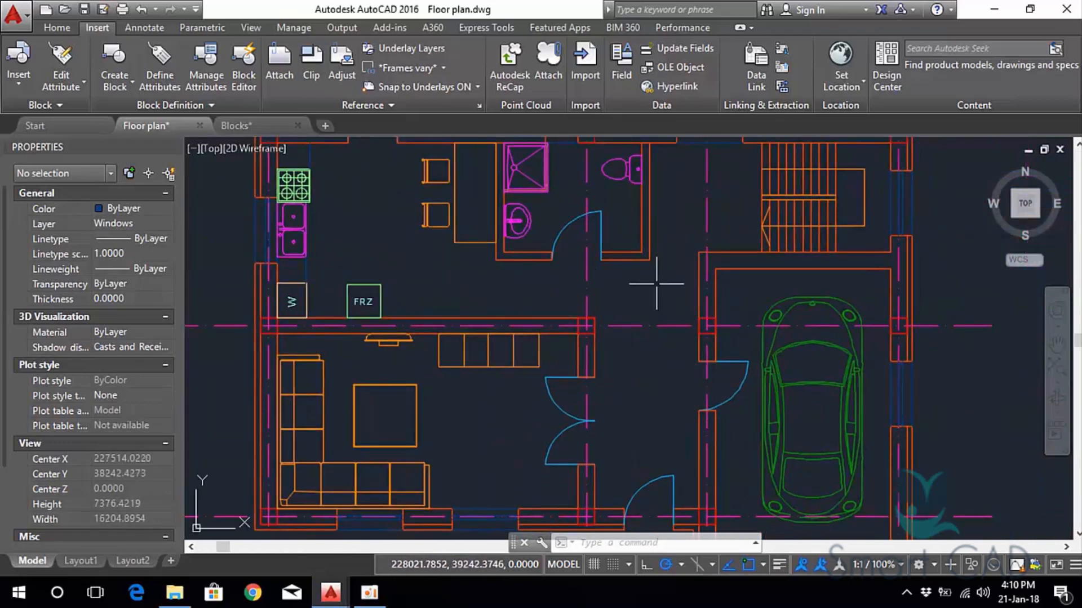
scroll(652, 290, "down", 2)
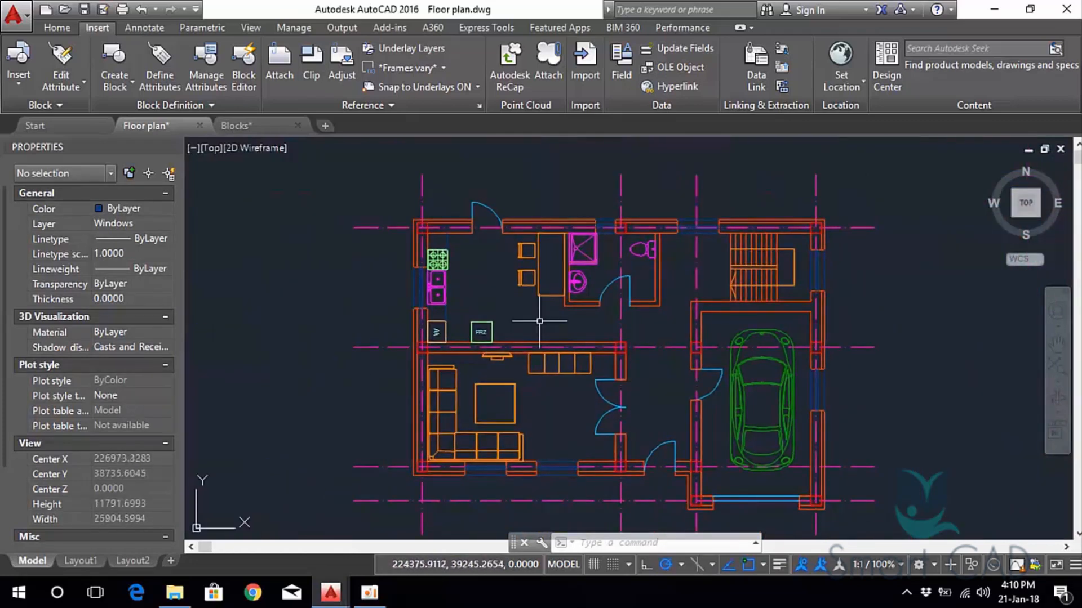
scroll(489, 295, "up", 2)
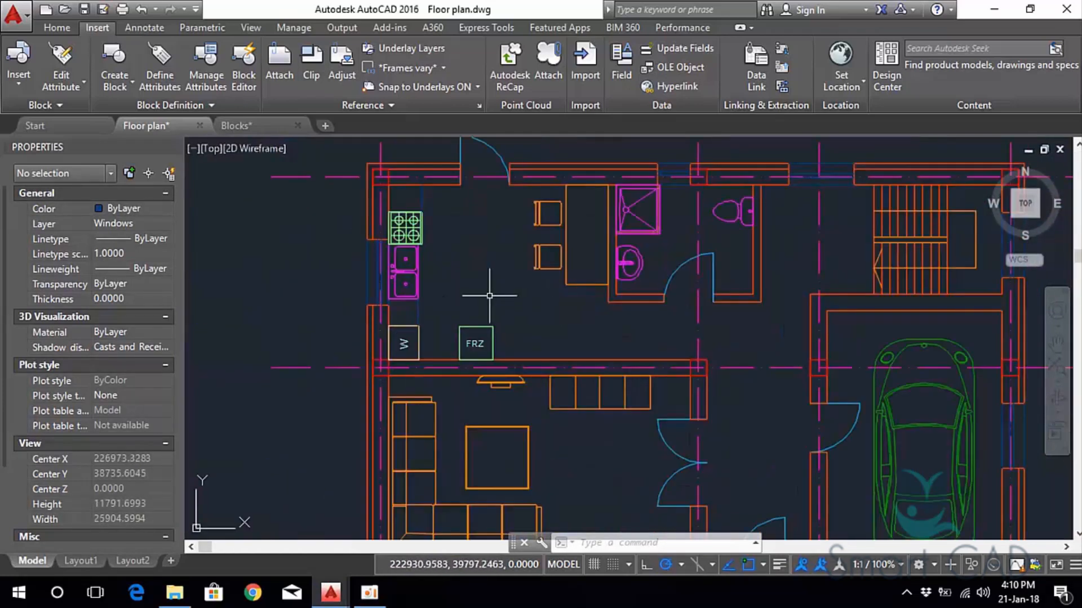
middle_click_drag(499, 231, 500, 279)
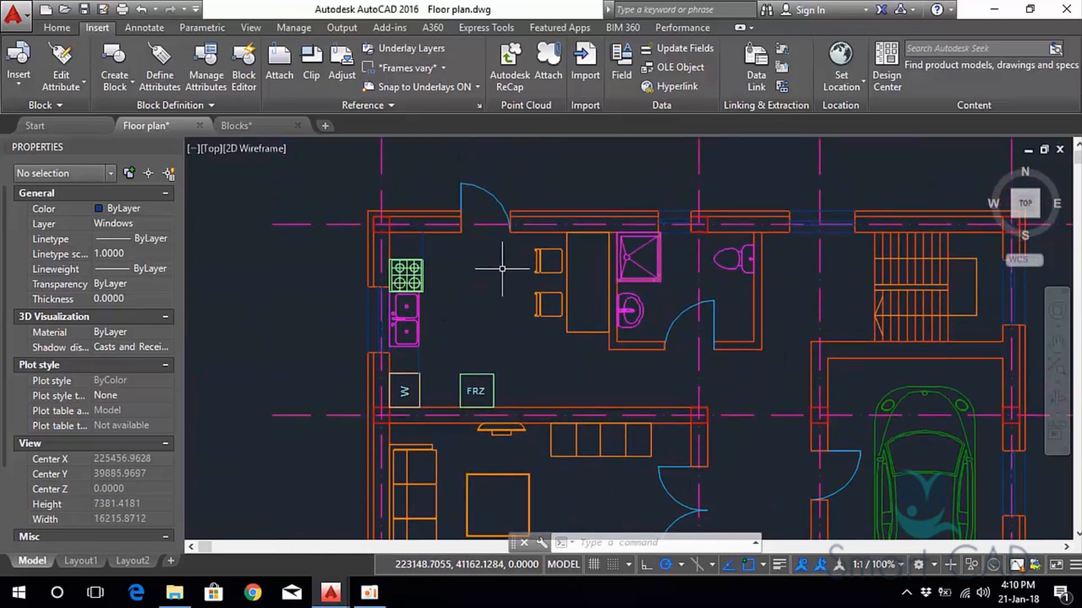
scroll(502, 268, "down", 2)
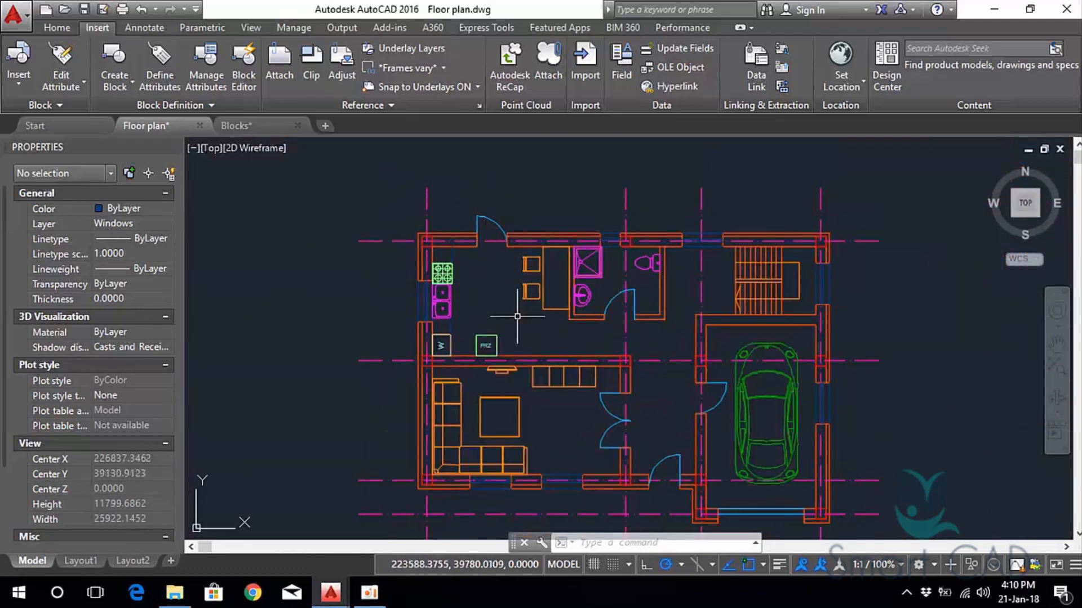
scroll(614, 199, "up", 4)
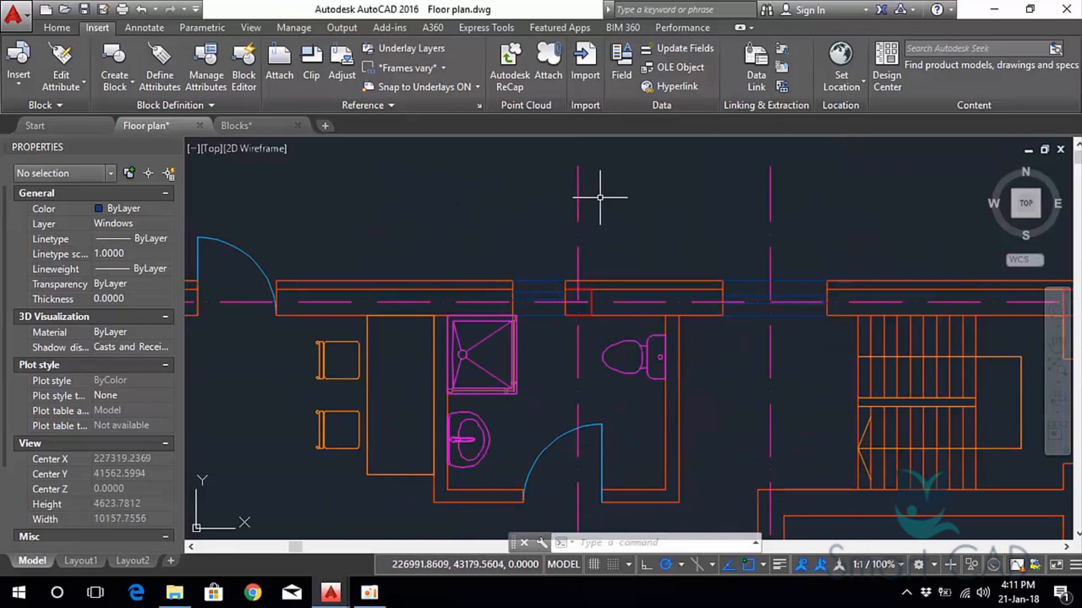
scroll(600, 197, "down", 2)
Turn off the Grid line layer in the layer properties and close the layer manager.
left_click(59, 31)
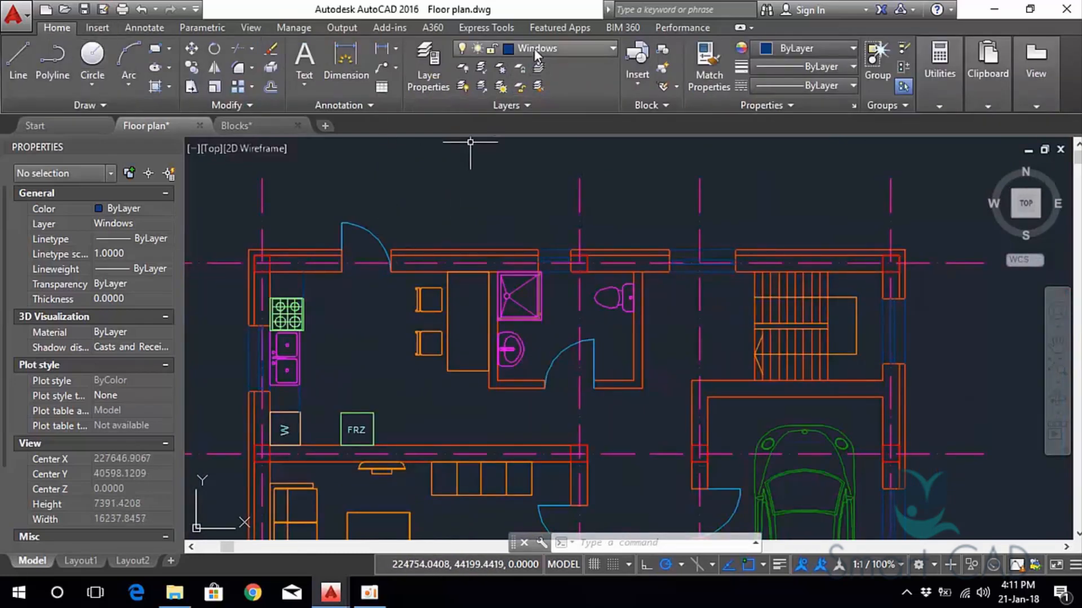
left_click(428, 65)
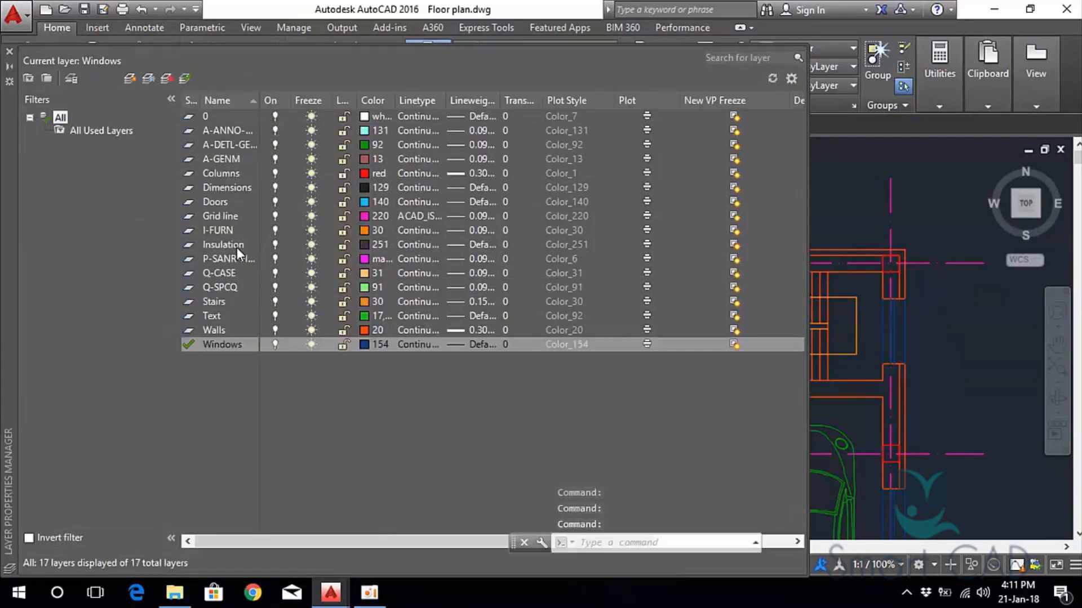
left_click(280, 217)
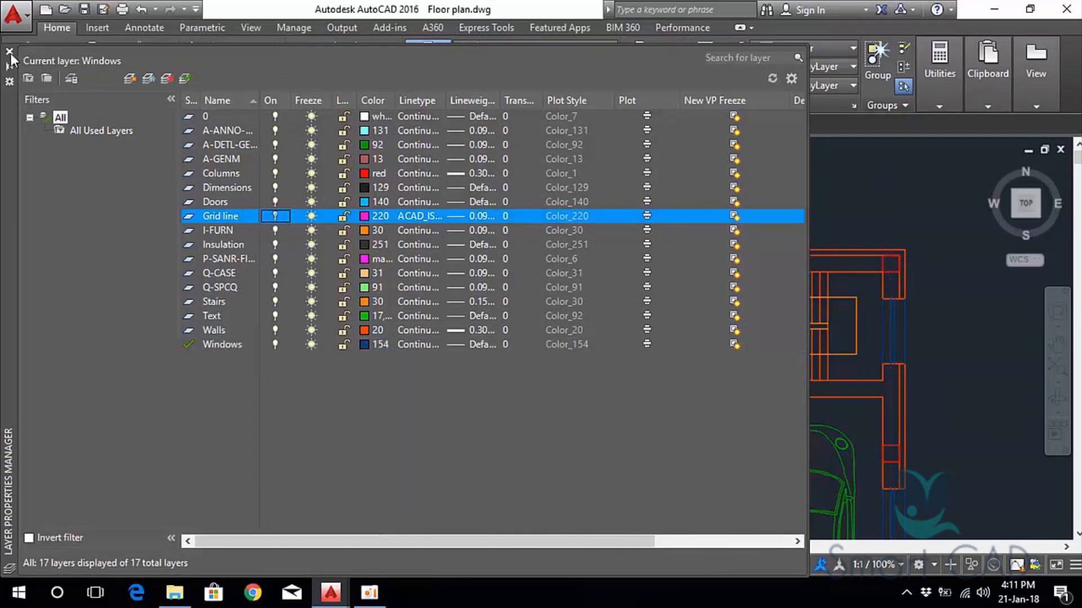
left_click(9, 52)
Hatch the column at the kitchen's northwest corner with the ANSI31 pattern at scale 1 by picking an internal point.
middle_click_drag(620, 390, 576, 338)
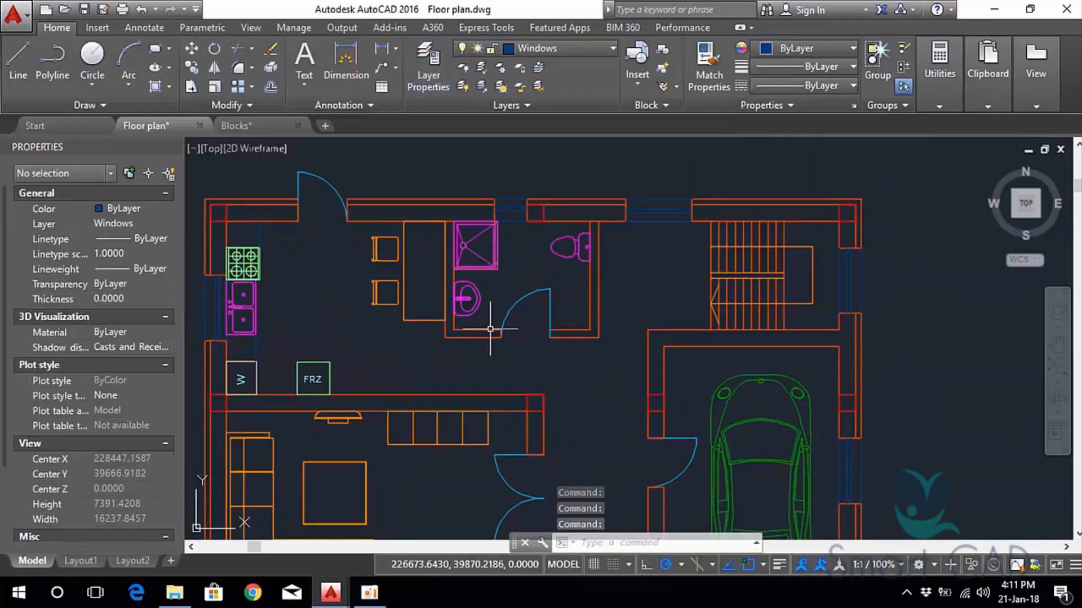
middle_click_drag(330, 287, 505, 275)
scroll(405, 208, "up", 4)
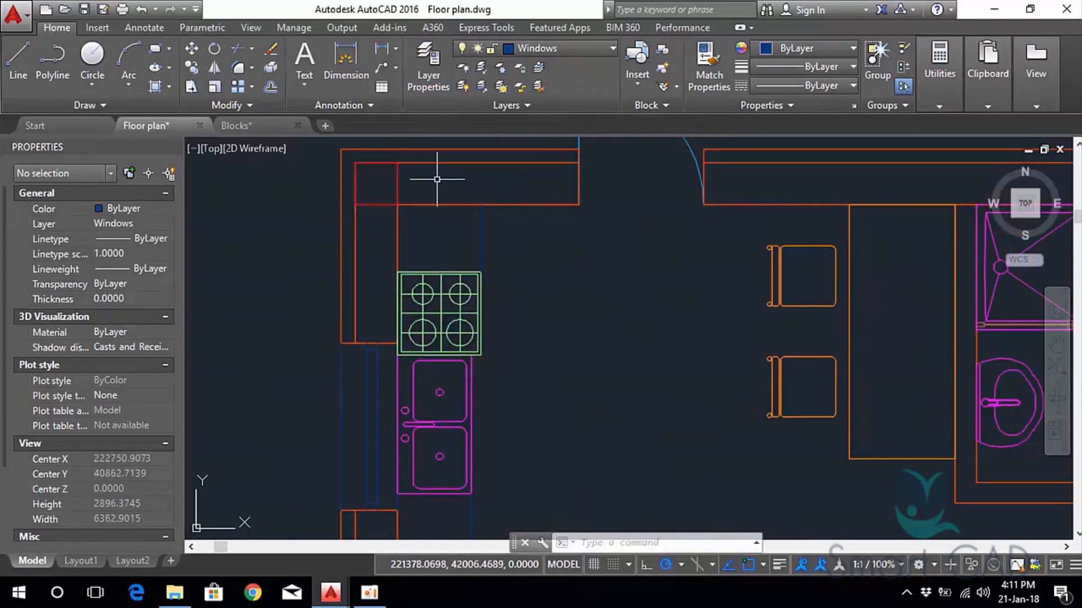
scroll(338, 177, "down", 2)
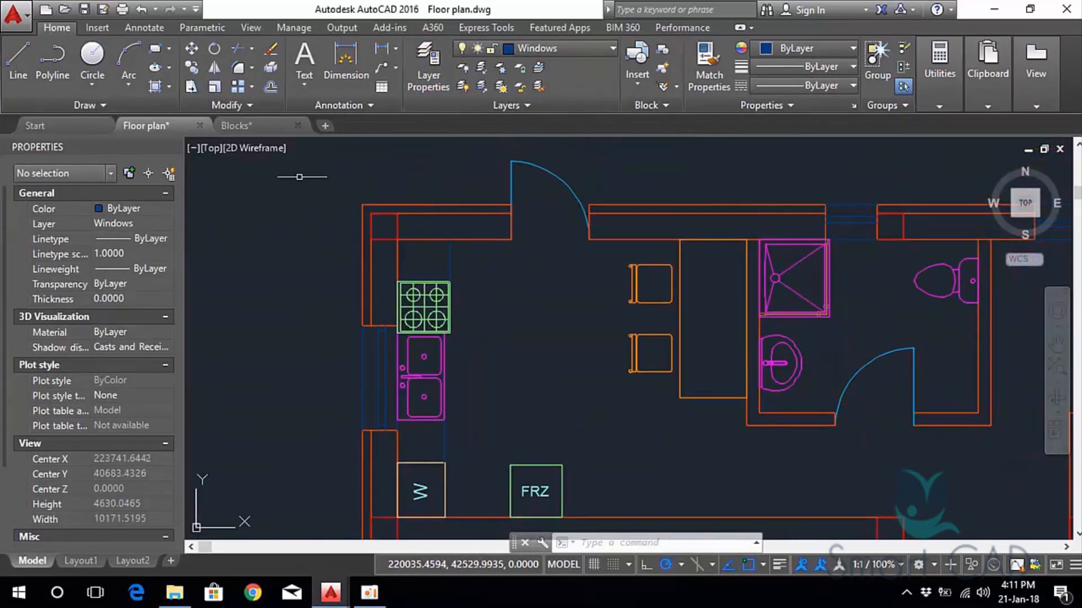
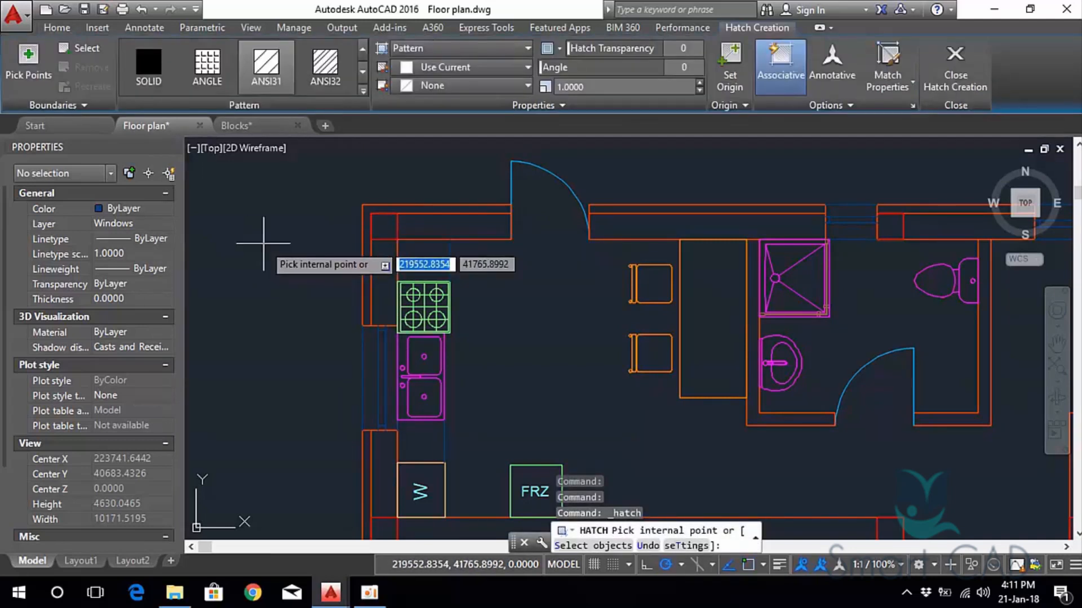
scroll(290, 242, "up", 2)
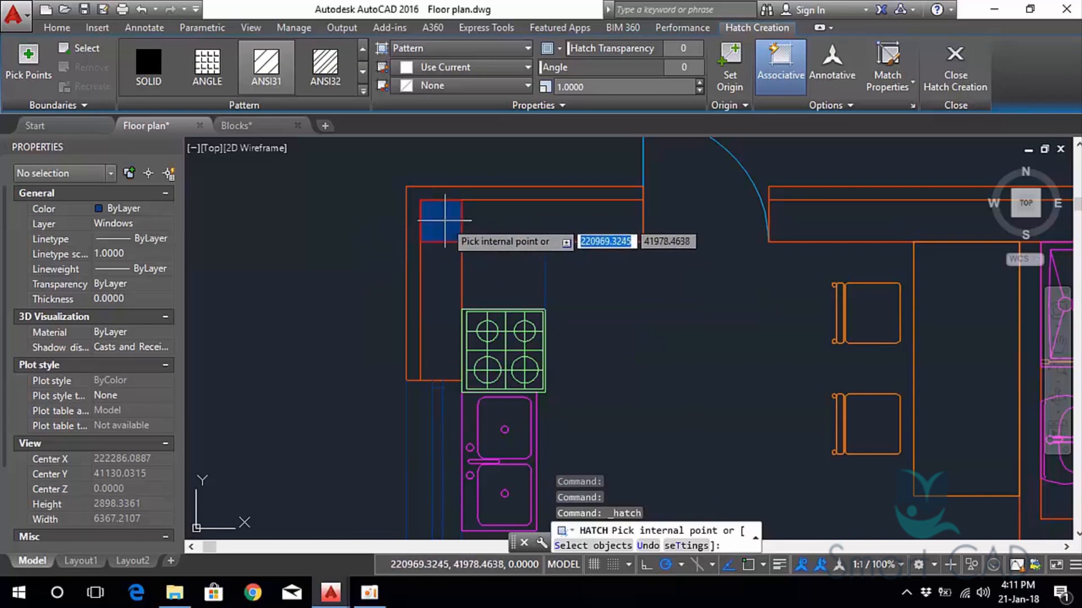
left_click(445, 220)
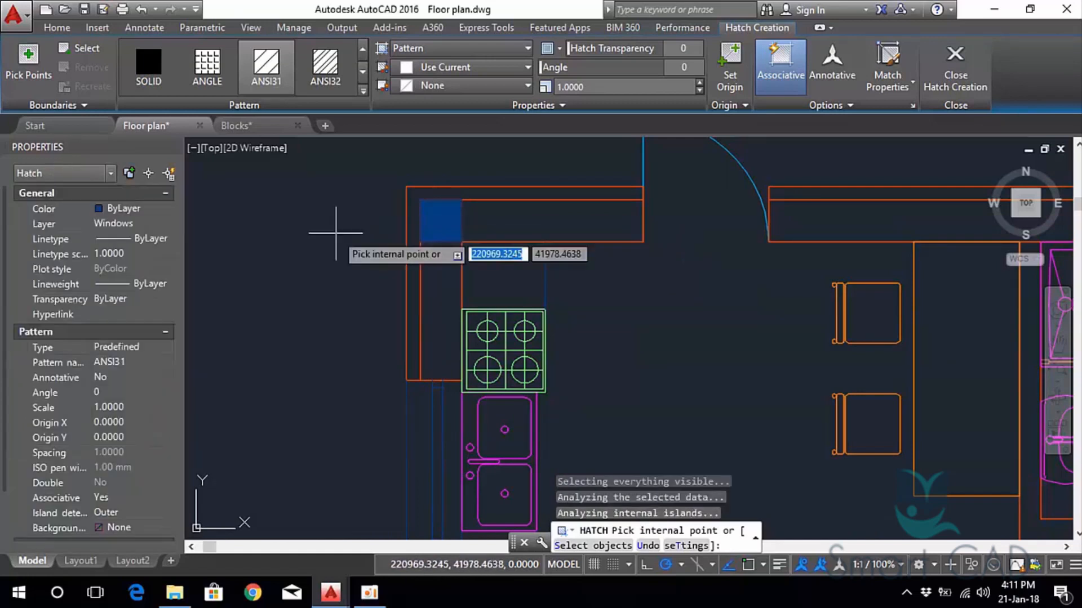
key("Return")
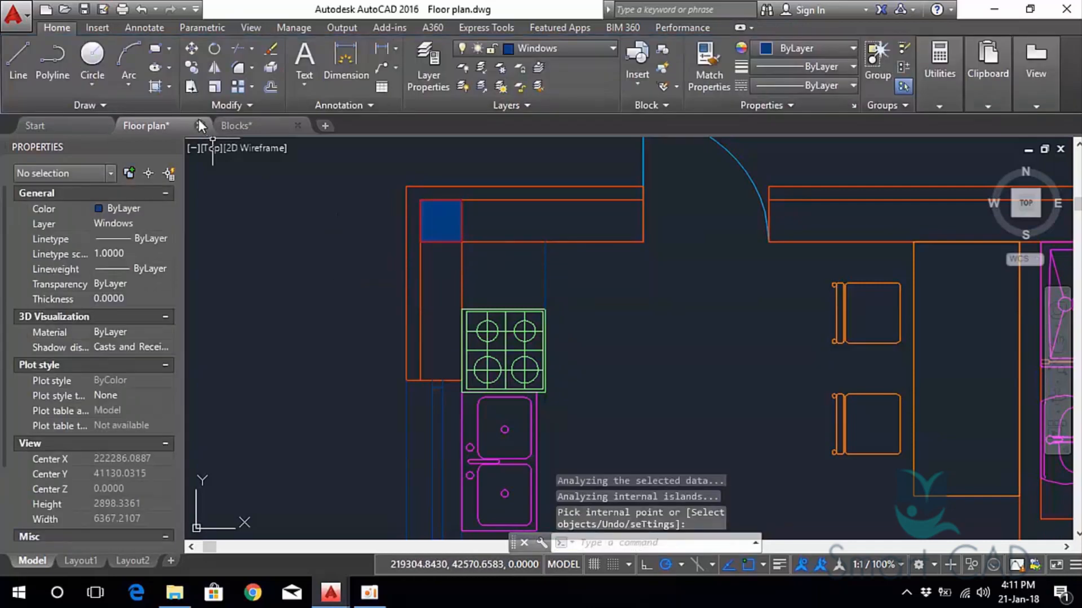
Hatch the column in the bathroom's north wall with ANSI31 by selecting its outline as the boundary object.
left_click(156, 87)
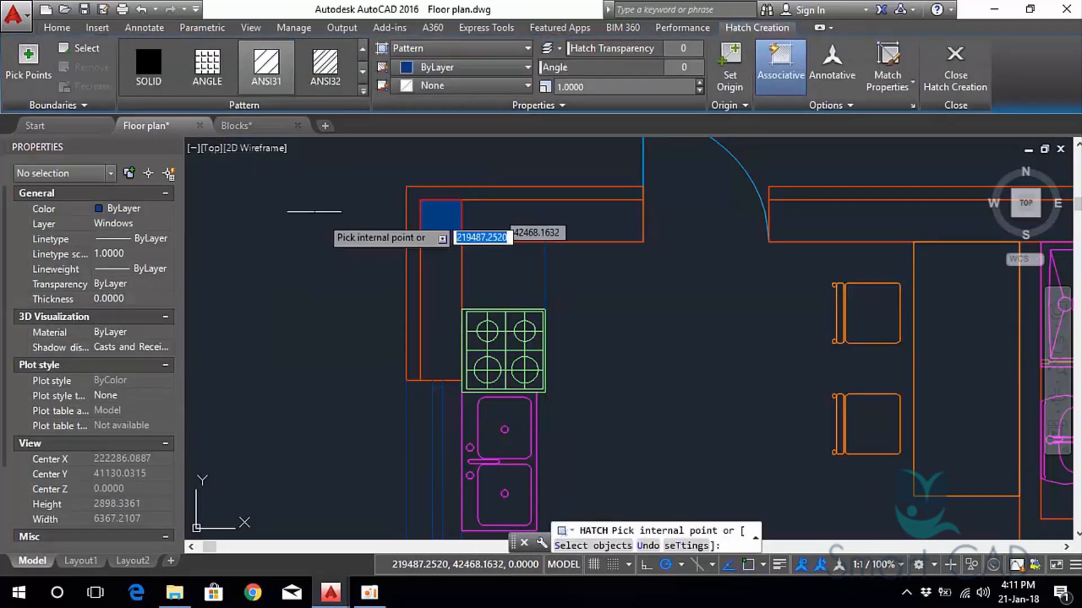
left_click(79, 52)
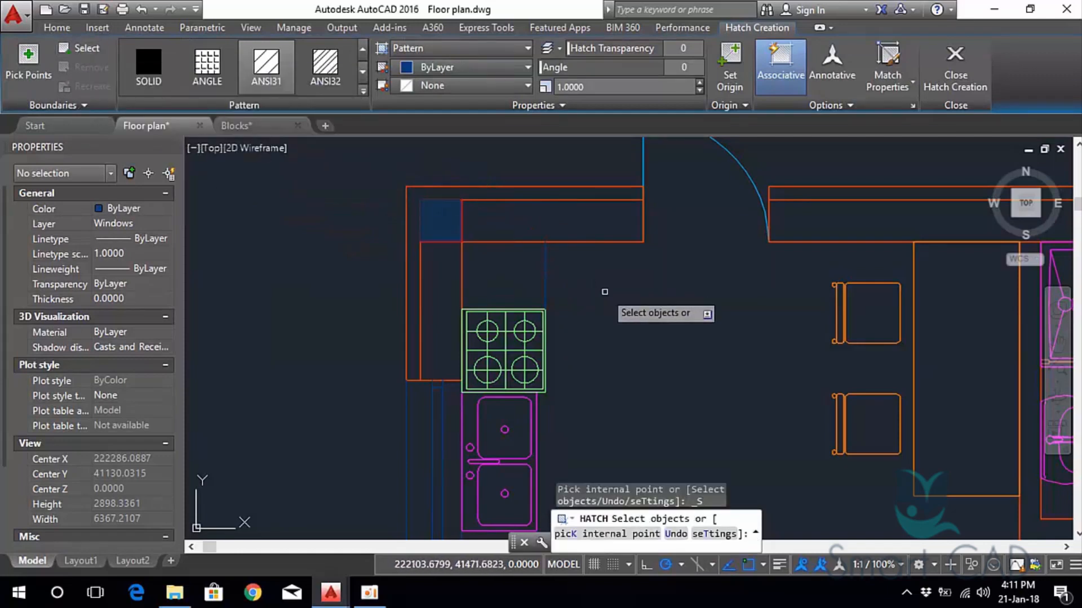
scroll(604, 292, "down", 5)
scroll(651, 248, "up", 5)
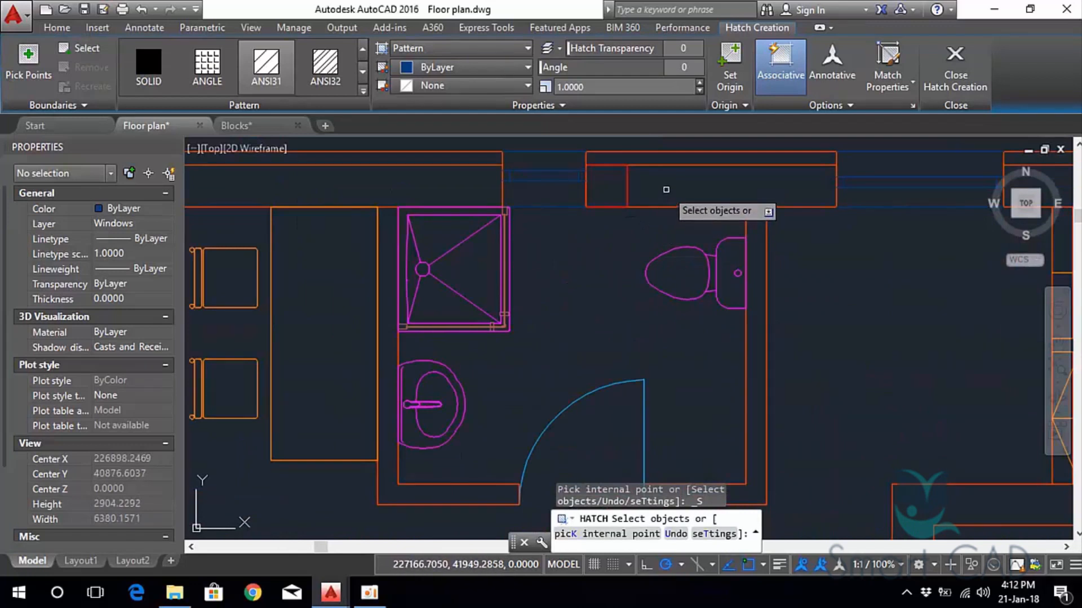
left_click(627, 178)
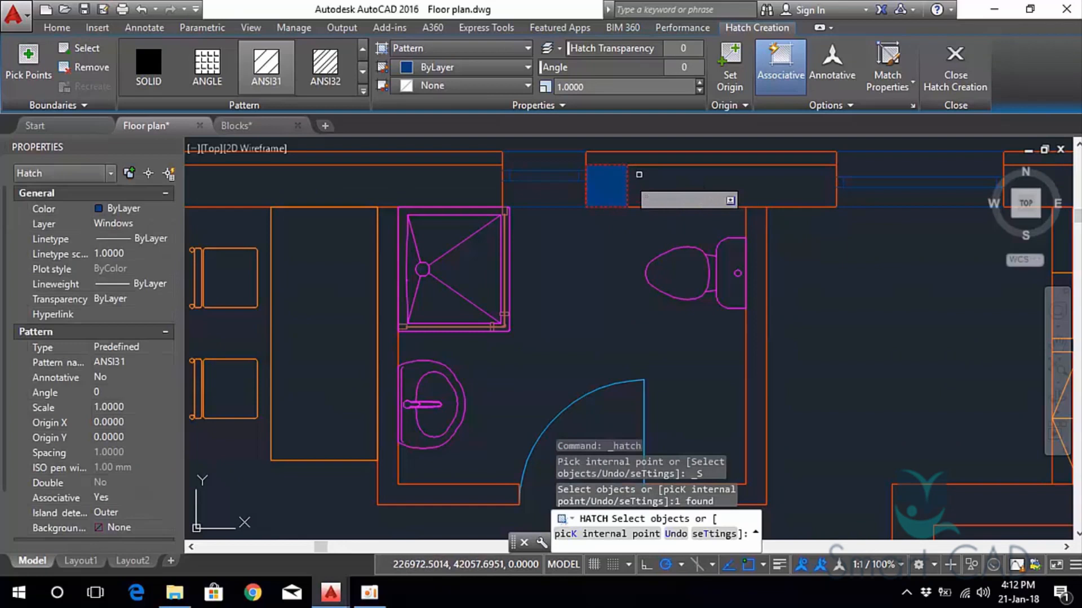
key("Return")
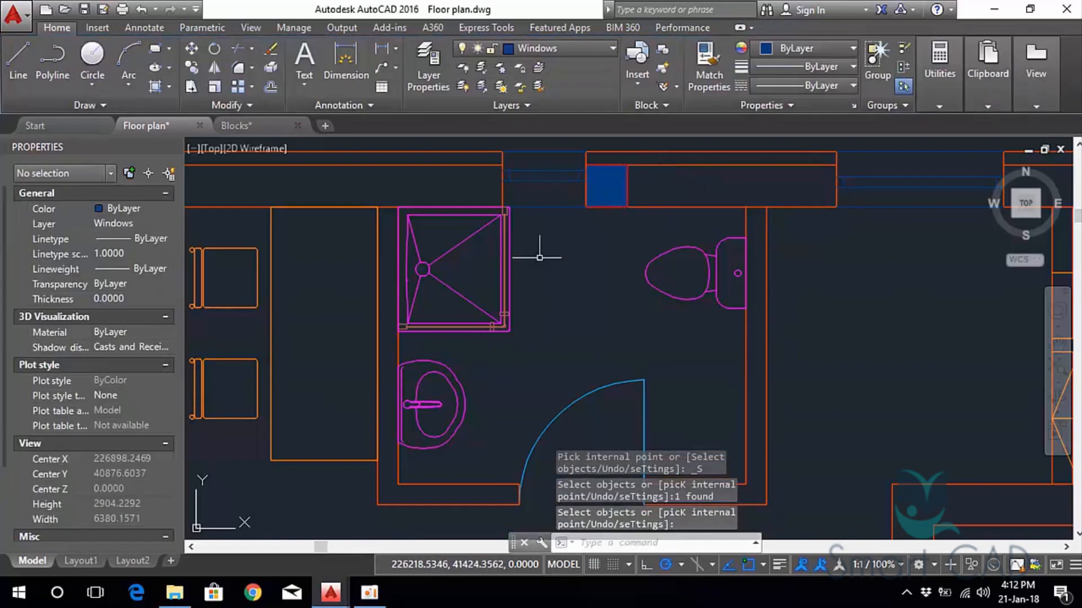
Erase the hatches from the bathroom's north wall column and the kitchen's northwest corner column.
left_click(598, 193)
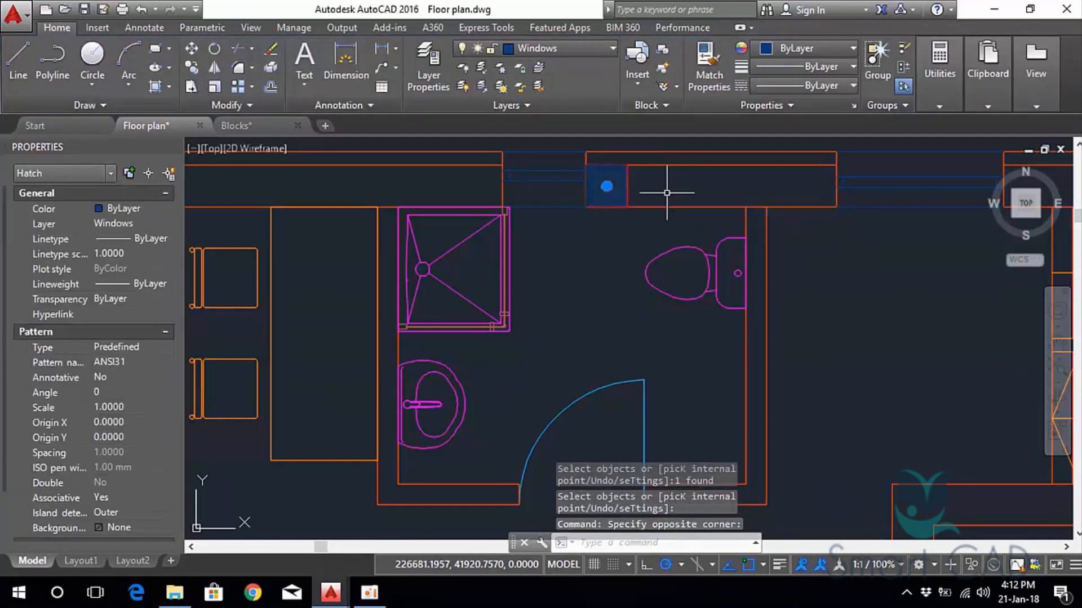
scroll(627, 219, "down", 2)
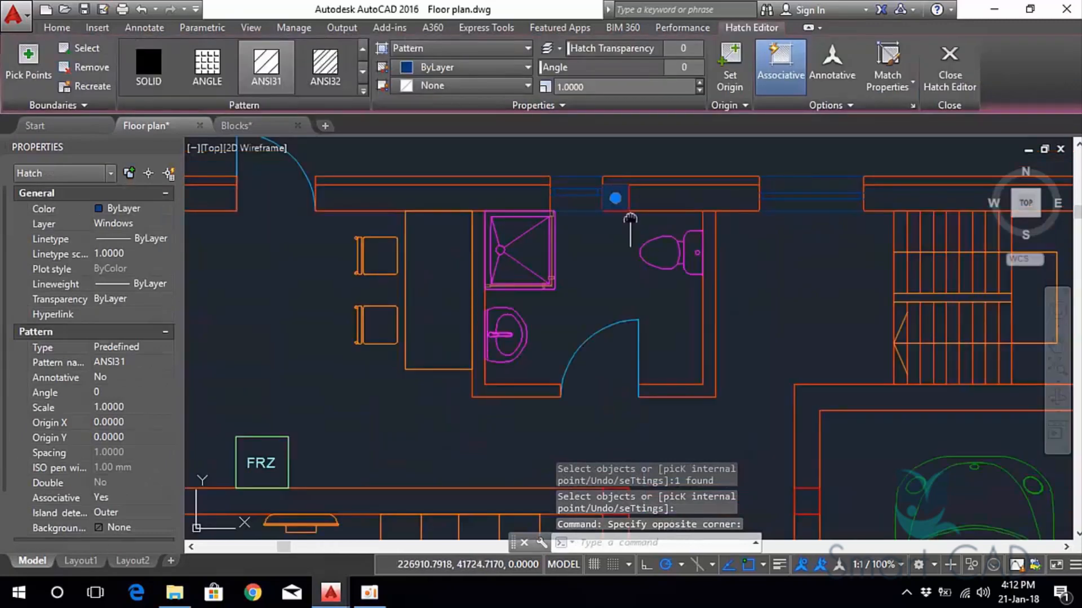
middle_click_drag(629, 228, 813, 228)
key("Delete")
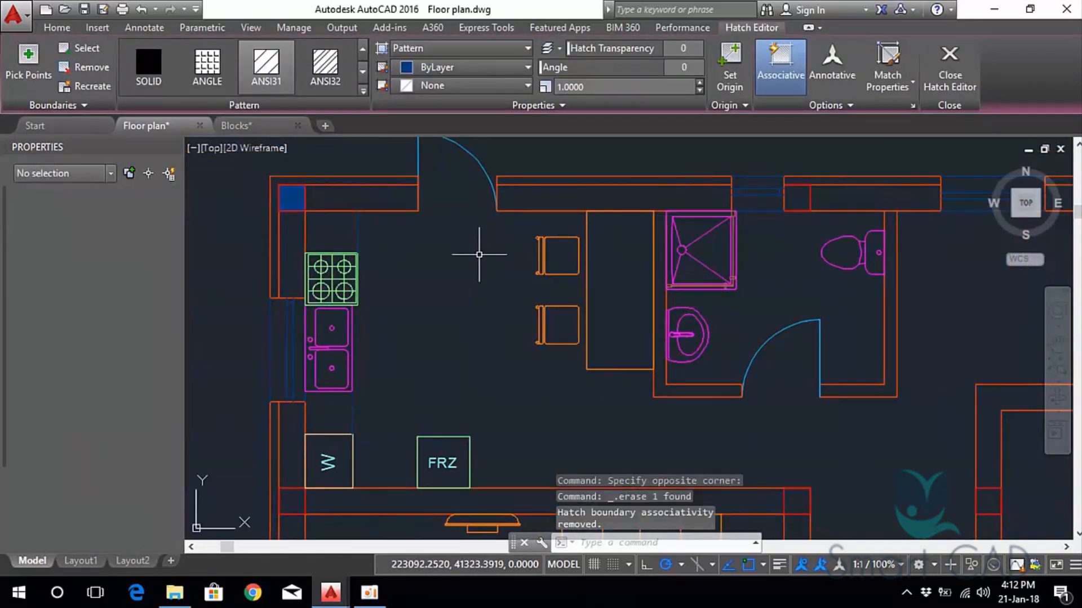
scroll(349, 217, "up", 8)
left_click(362, 248)
left_click(343, 266)
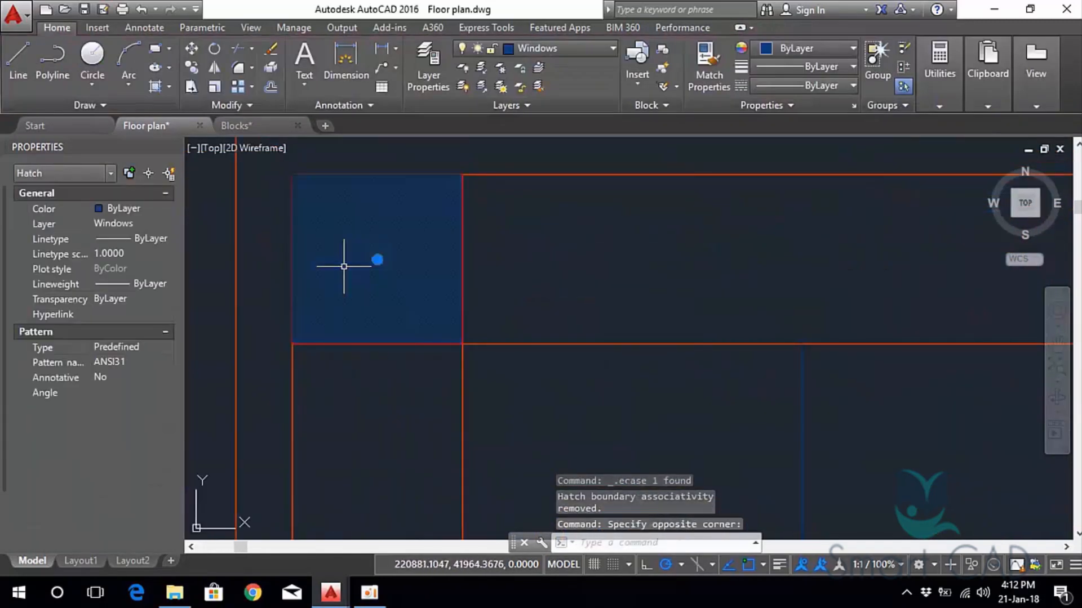
key("Delete")
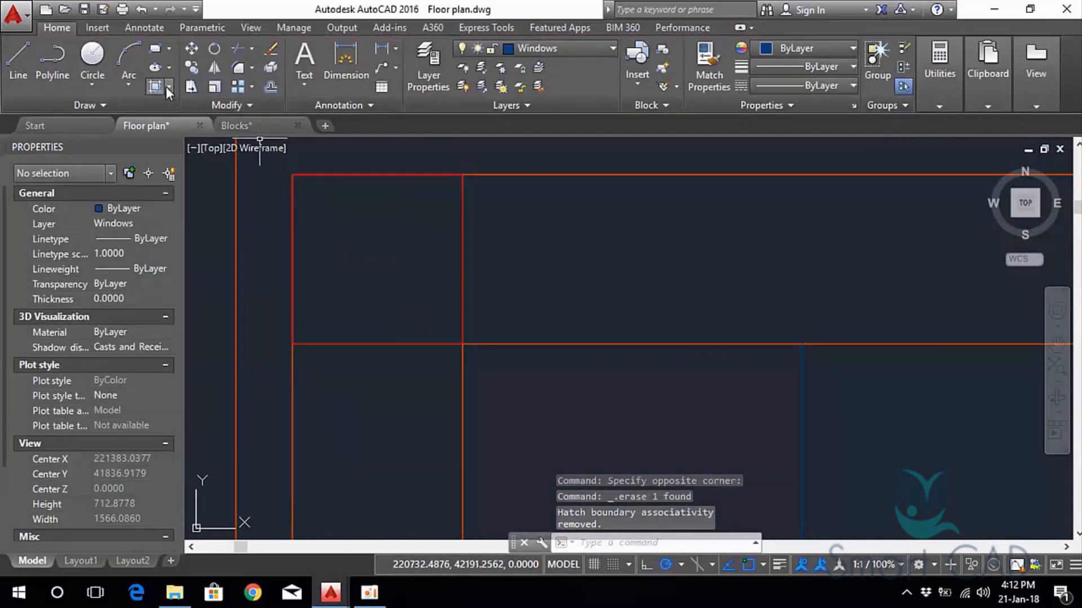
left_click(168, 87)
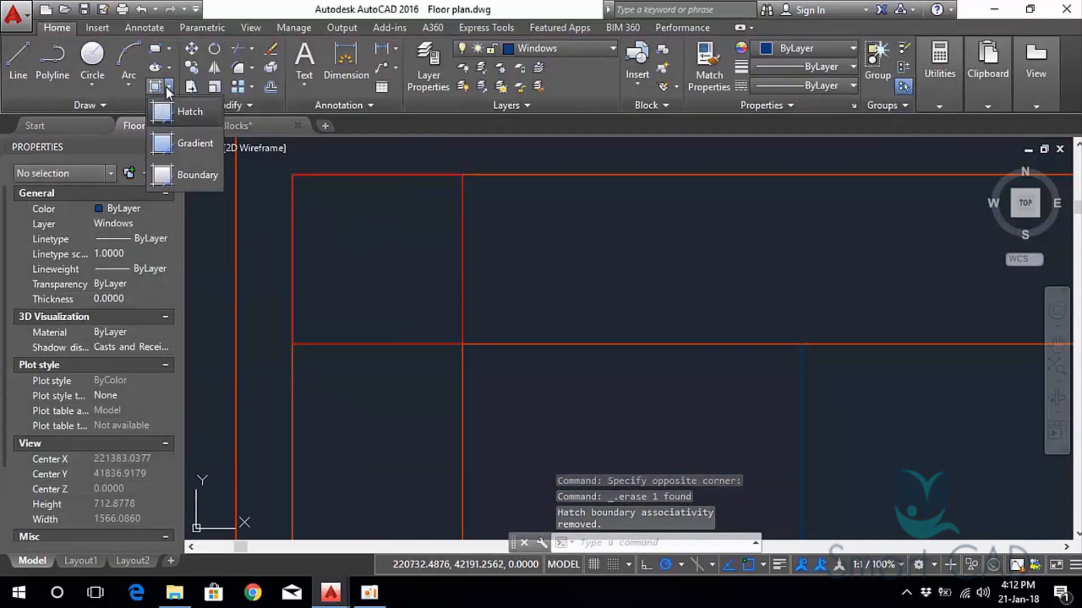
left_click(194, 143)
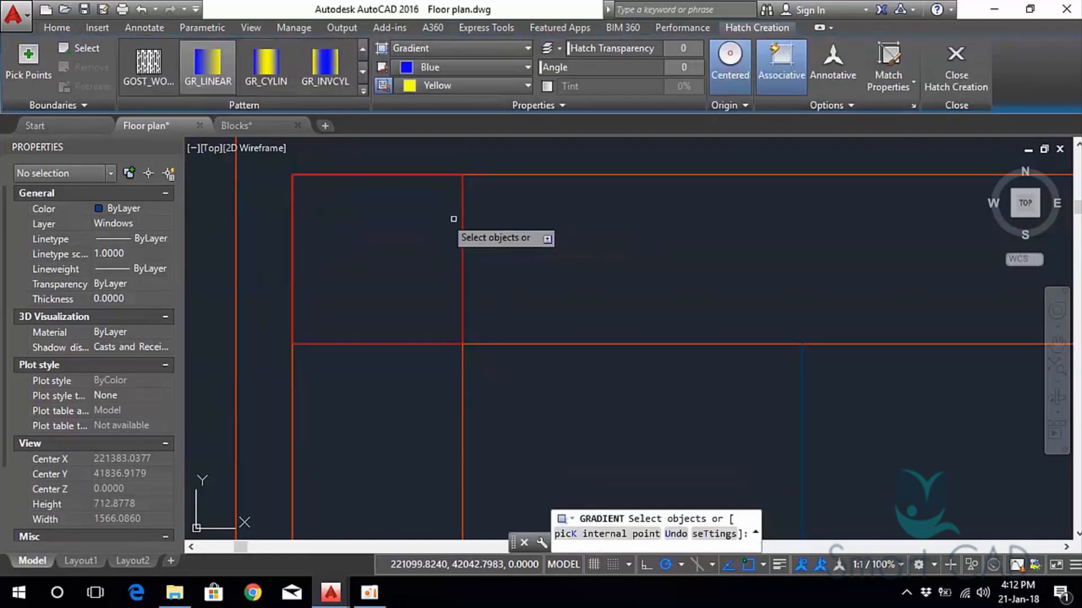
left_click(364, 68)
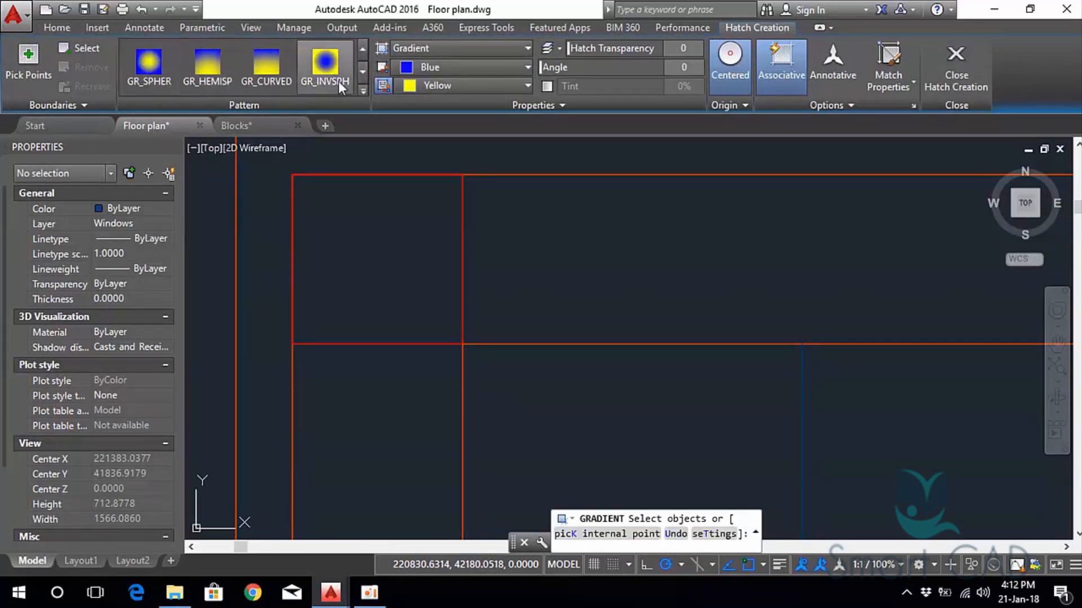
left_click(363, 72)
left_click(363, 71)
left_click(362, 72)
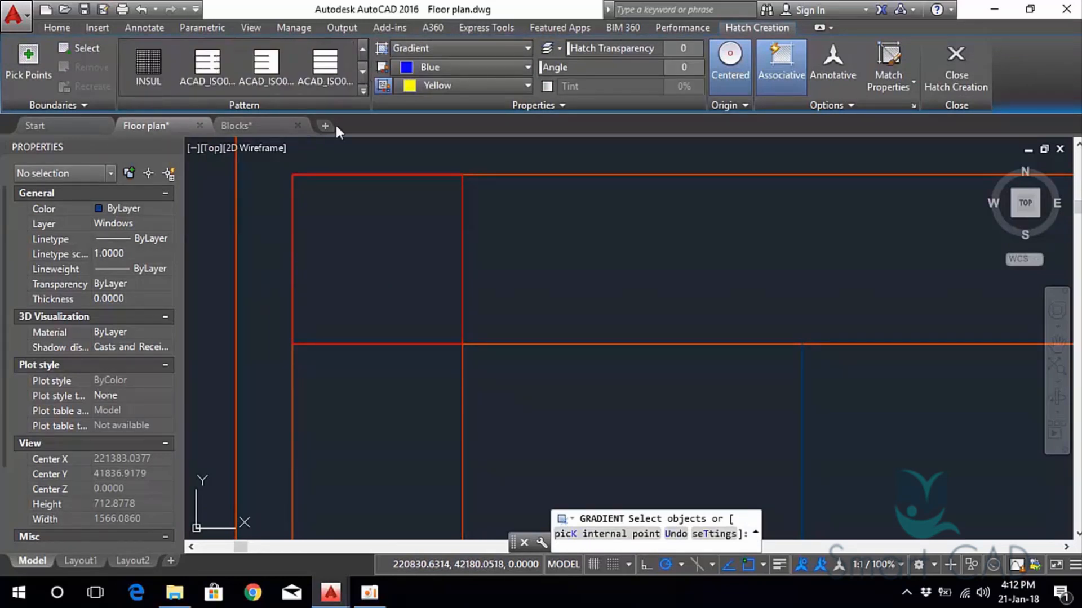
key("Escape")
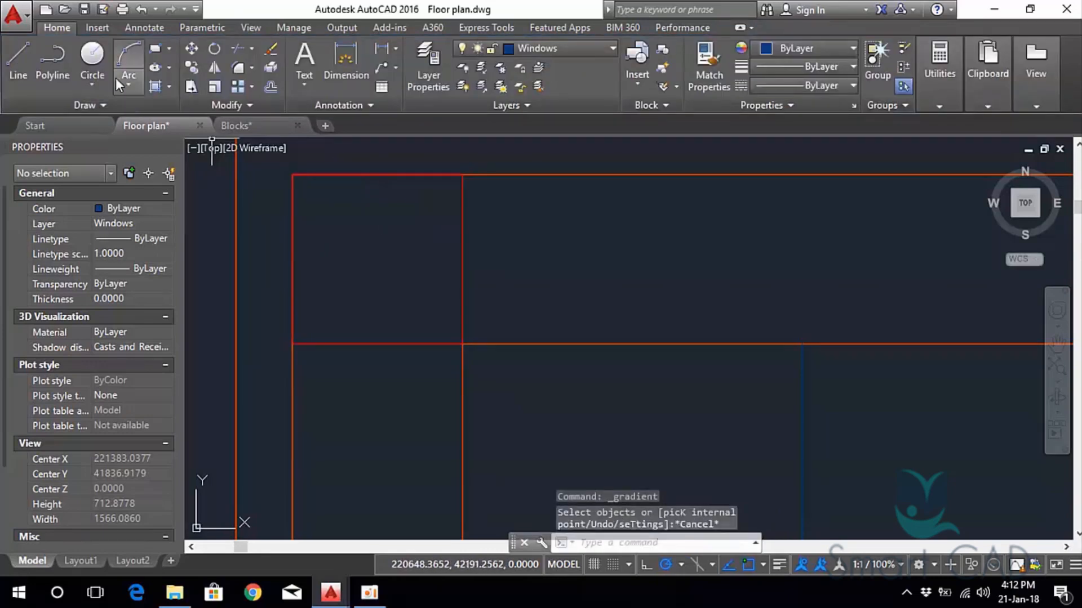
left_click(156, 86)
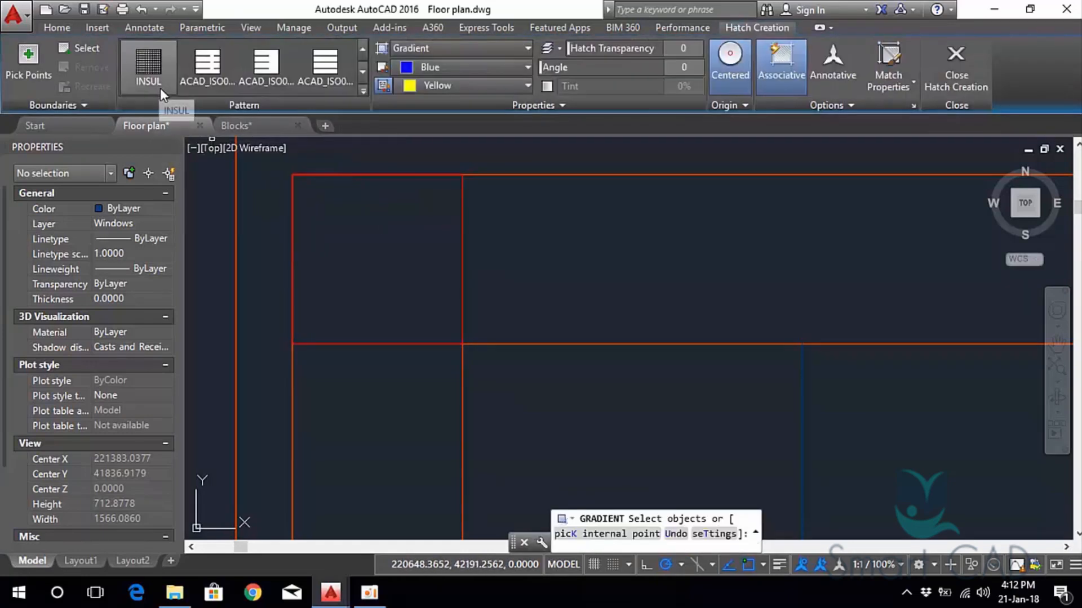
key("Escape")
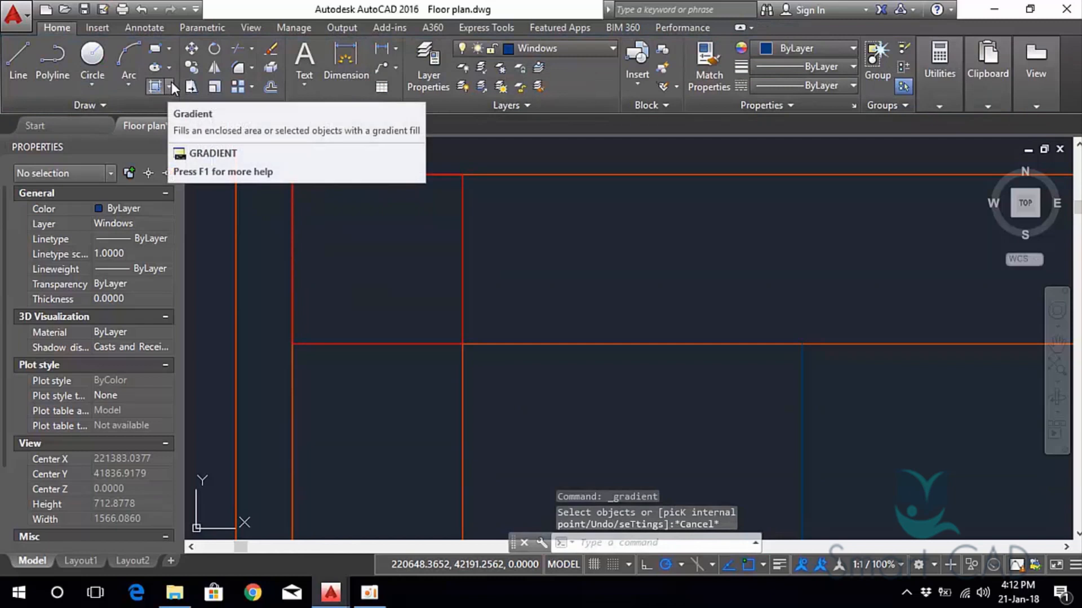
Hatch the column at the kitchen's northwest corner with the ANSI31 pattern by picking a point inside it.
left_click(170, 87)
left_click(180, 106)
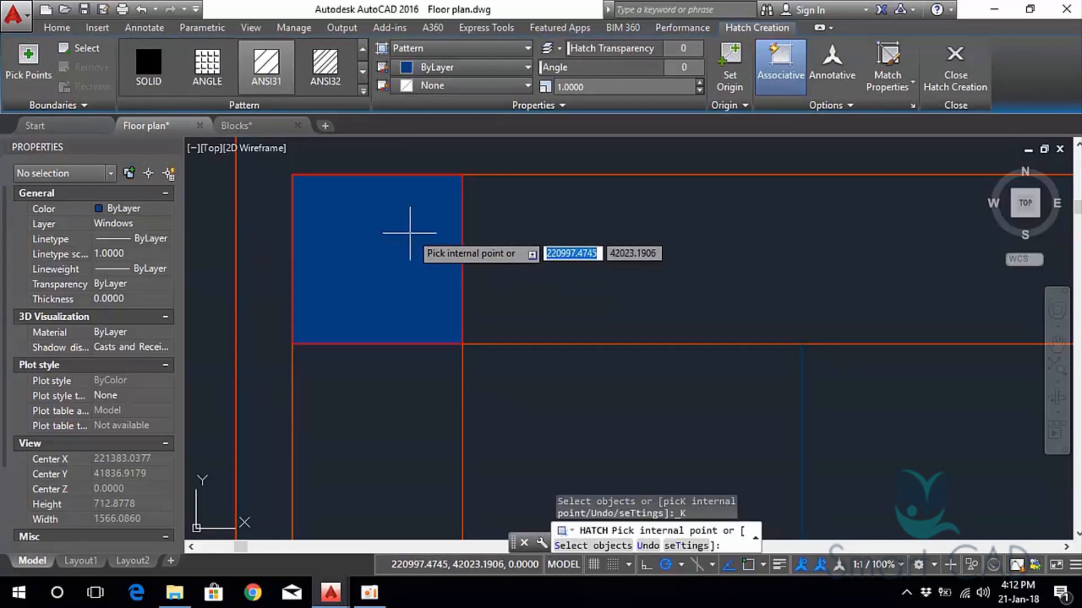
left_click(267, 63)
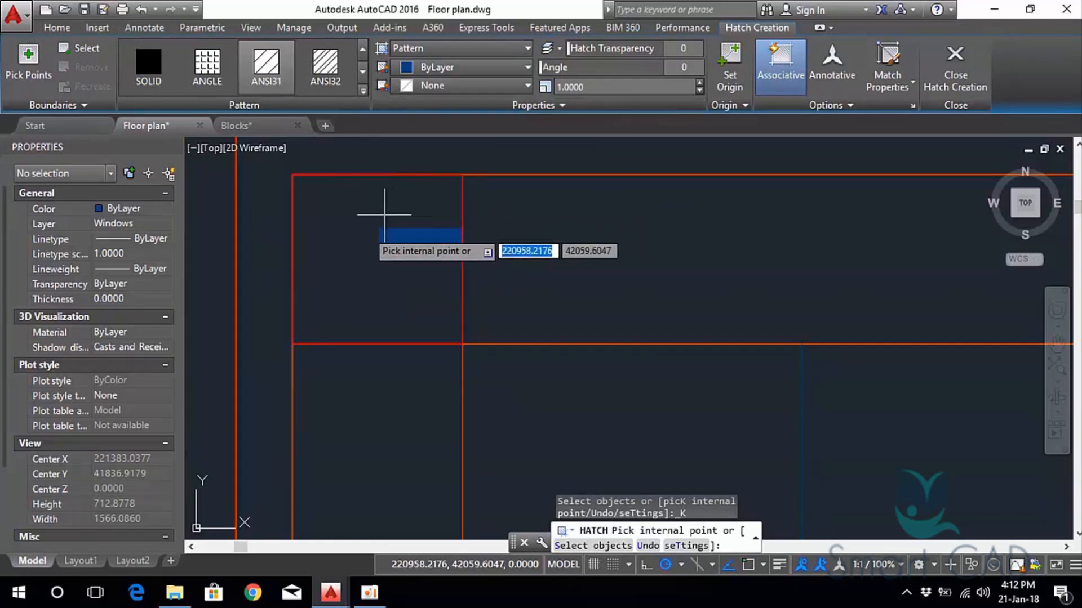
left_click(359, 245)
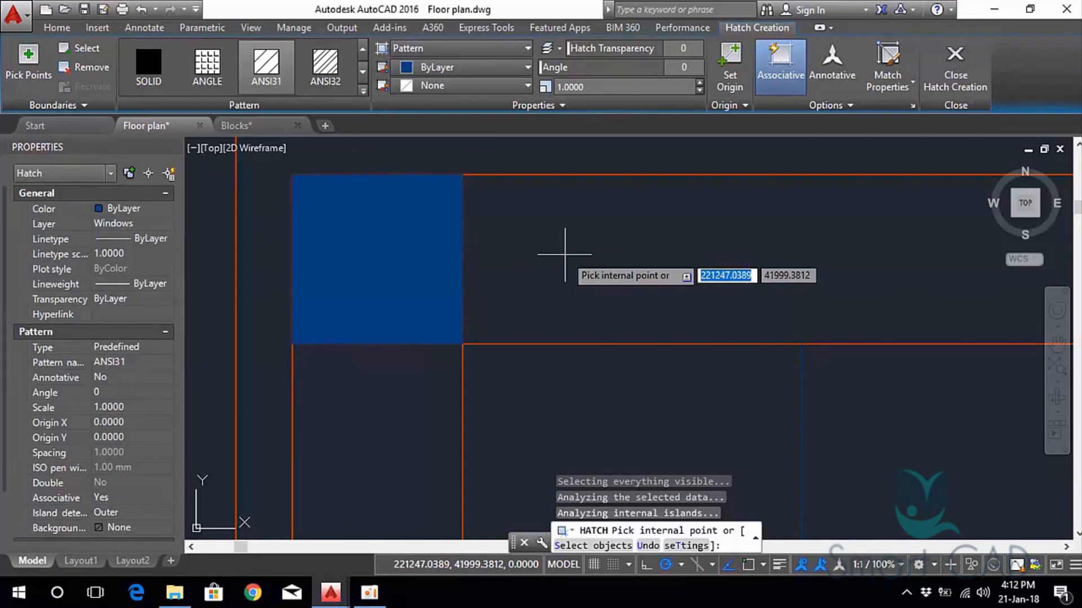
key("Return")
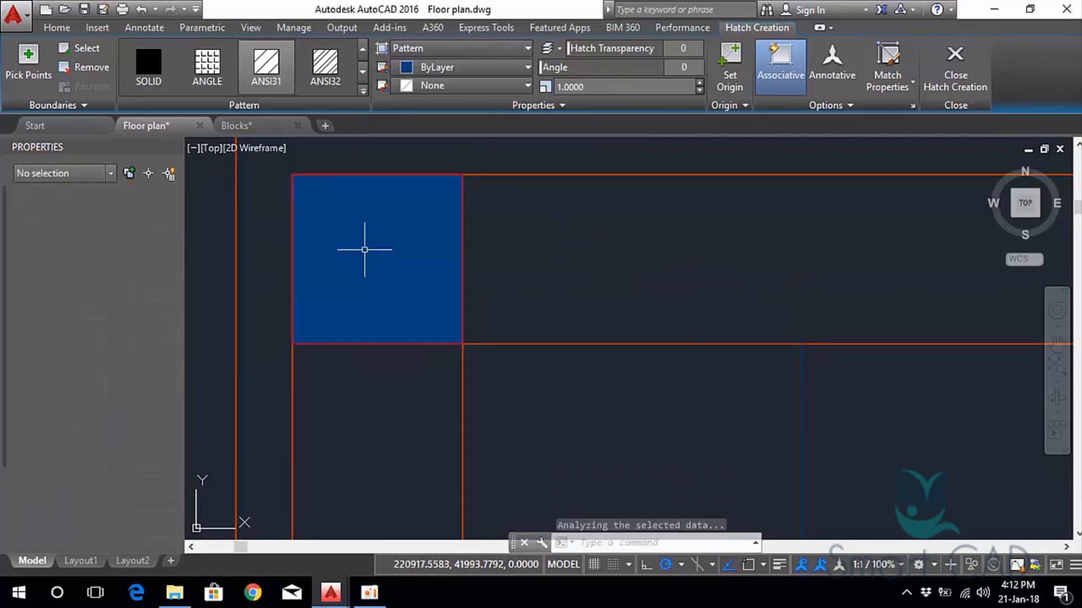
Try pattern scales of 10, 50, 100 and 200 on the kitchen's northwest corner column hatch.
left_click(411, 245)
left_click(386, 231)
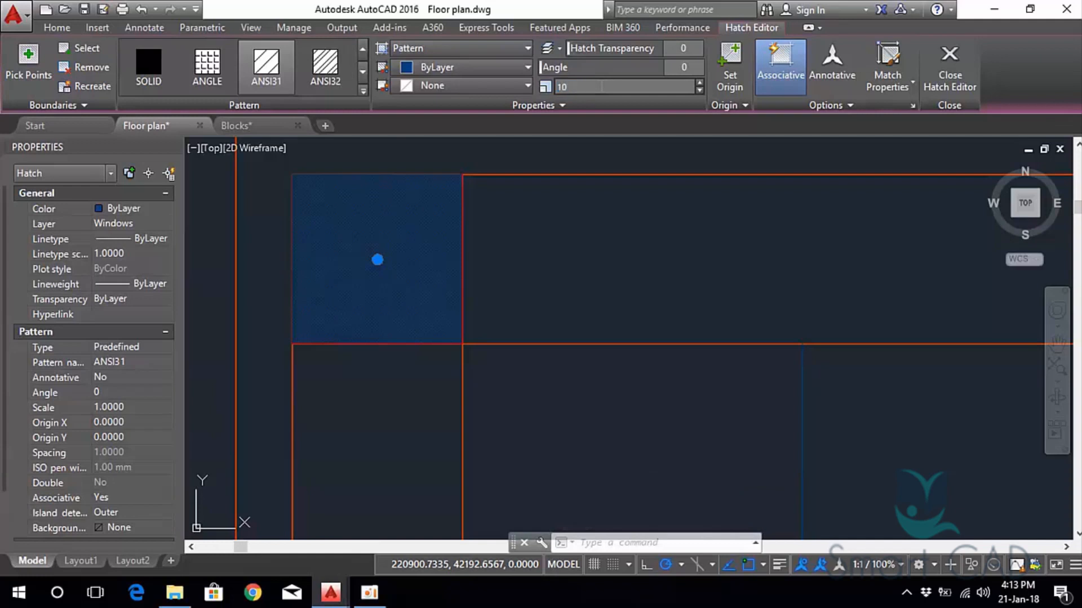
key("Return")
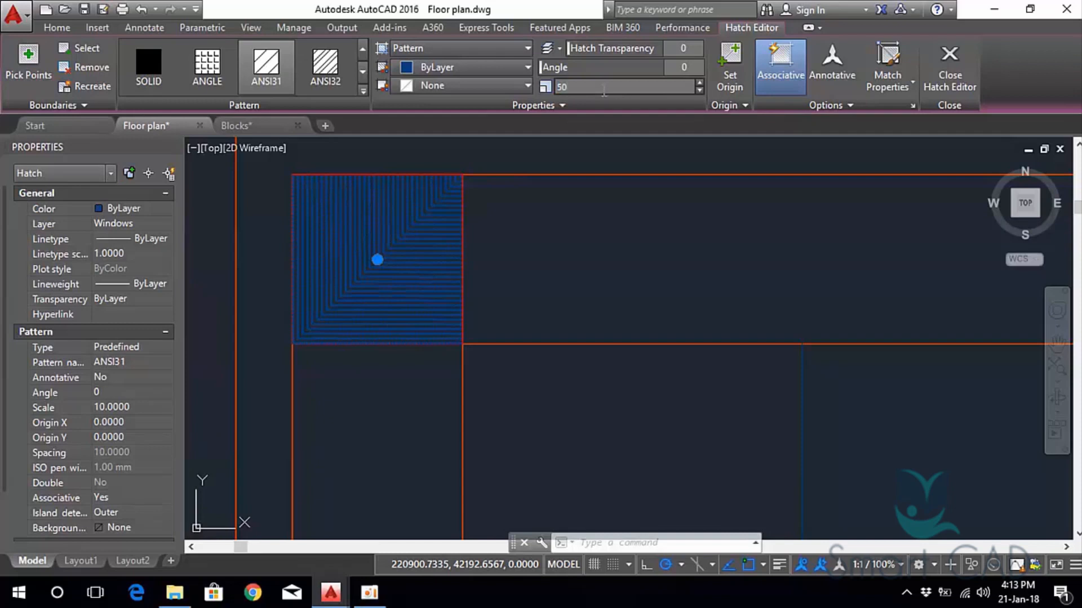
key("Return")
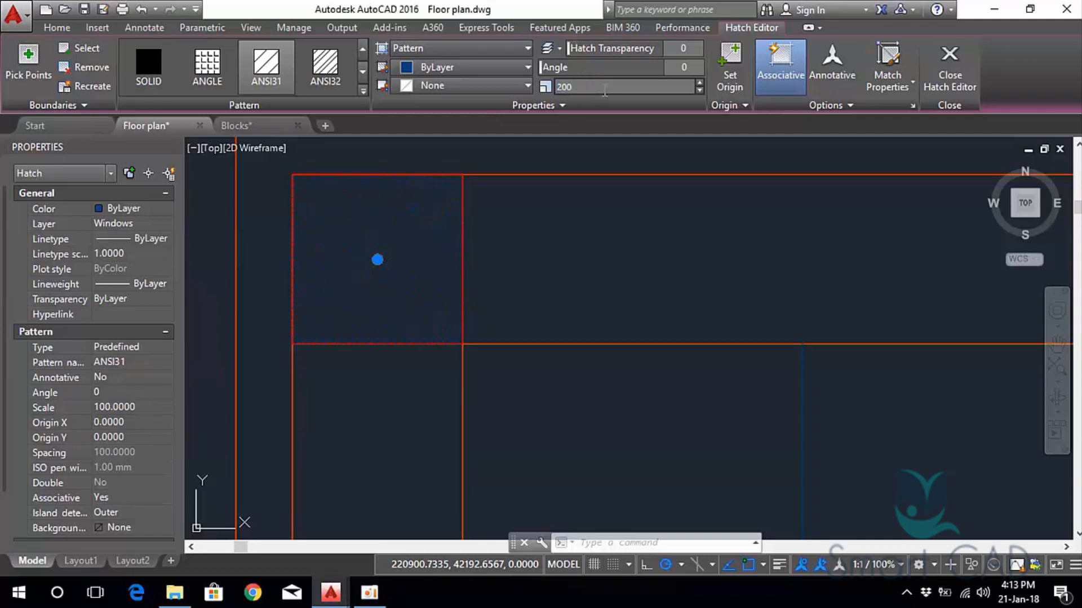
scroll(647, 237, "down", 4)
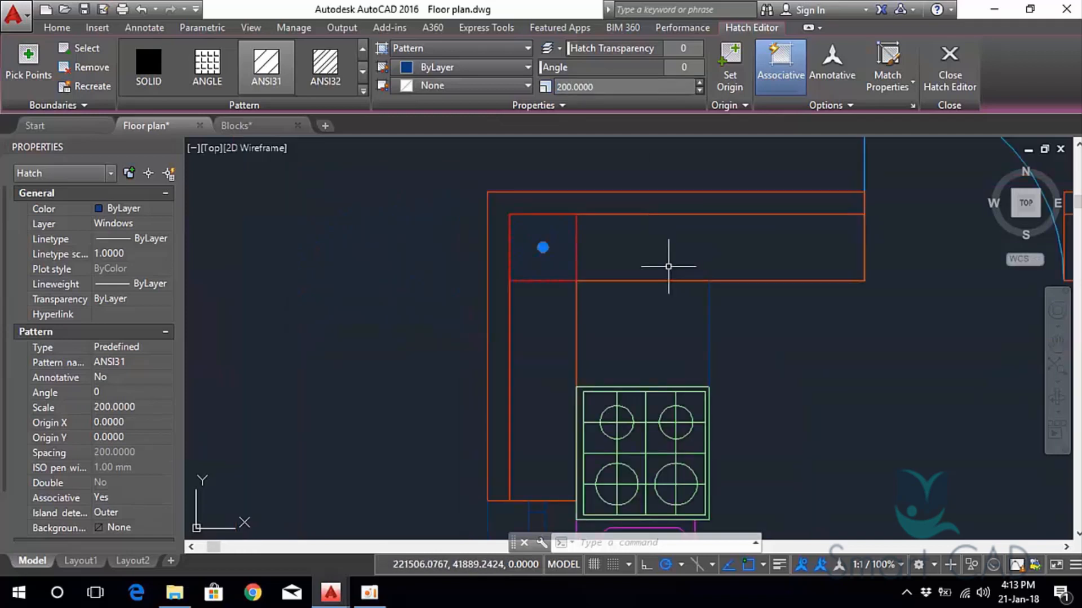
left_click(668, 267)
key("Escape")
scroll(708, 246, "down", 2)
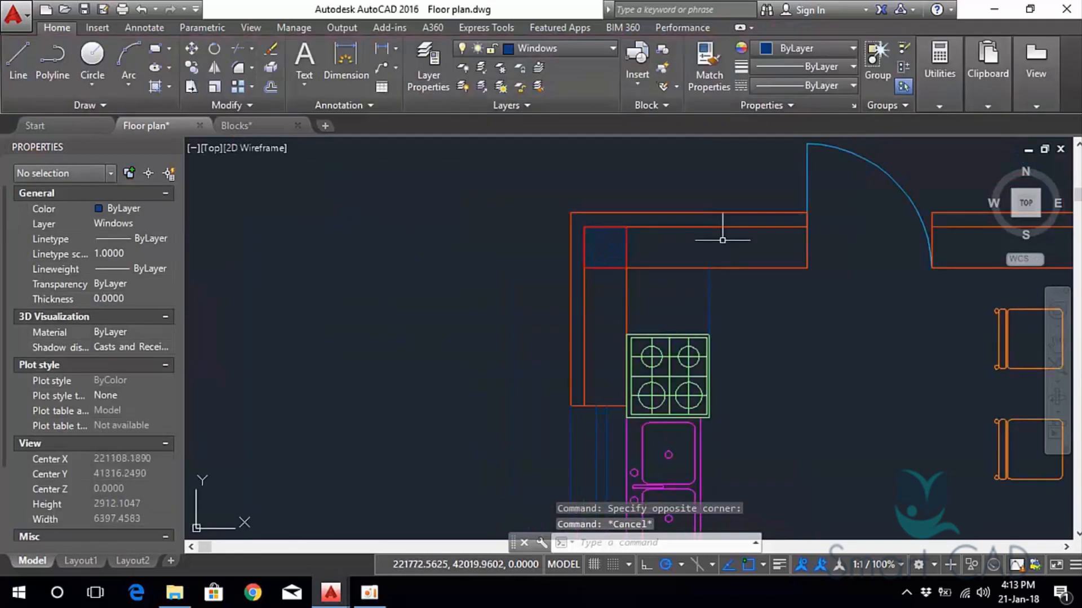
Set the pattern scale of the kitchen's northwest corner column hatch to 400.
scroll(612, 240, "up", 2)
left_click(610, 240)
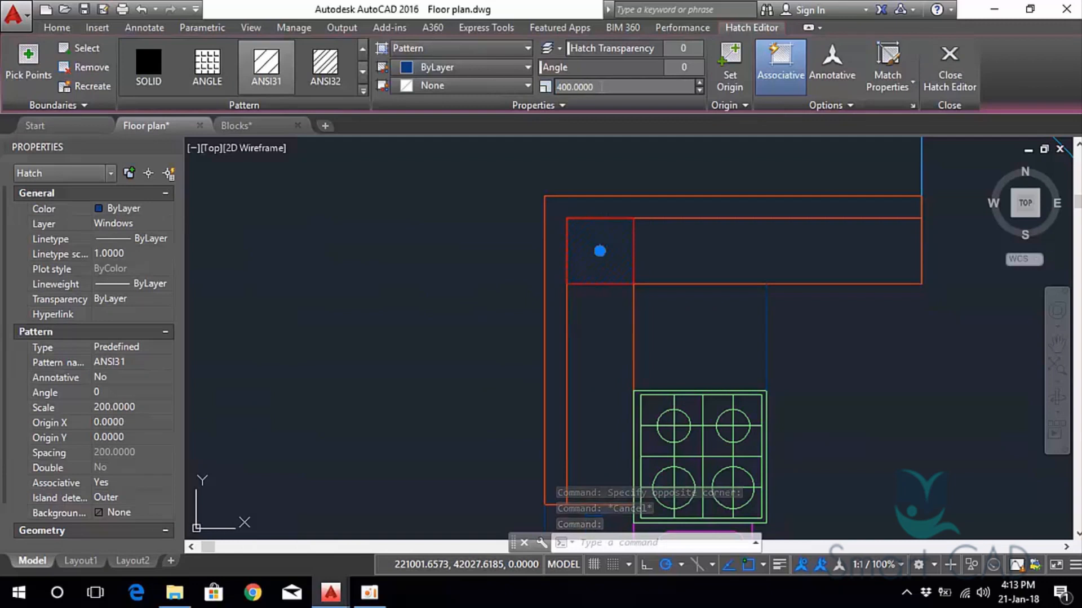
scroll(693, 239, "down", 3)
key("Escape")
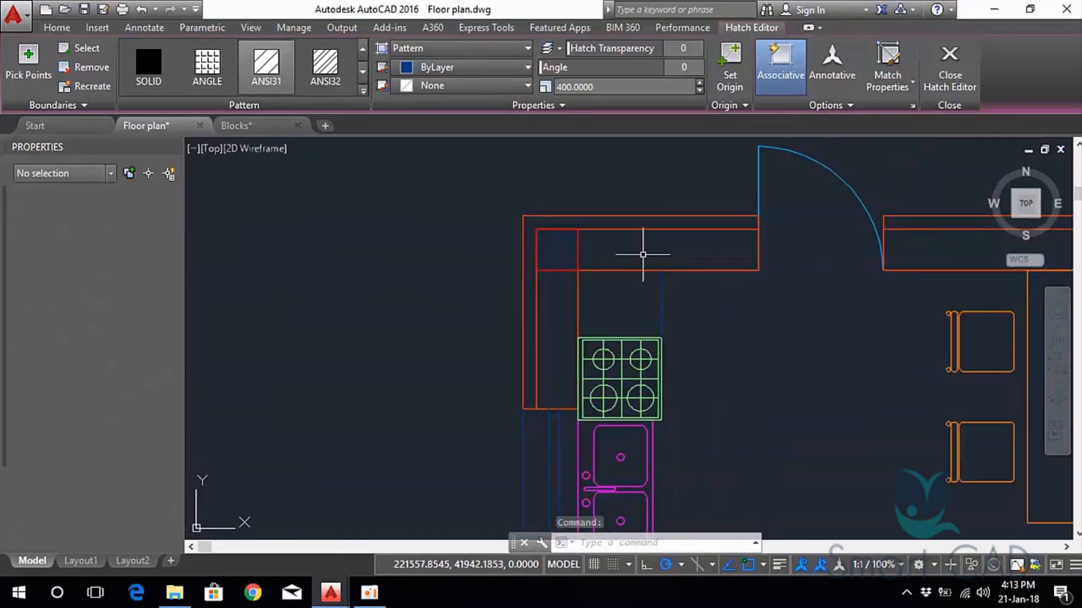
key("Escape")
scroll(561, 251, "up", 2)
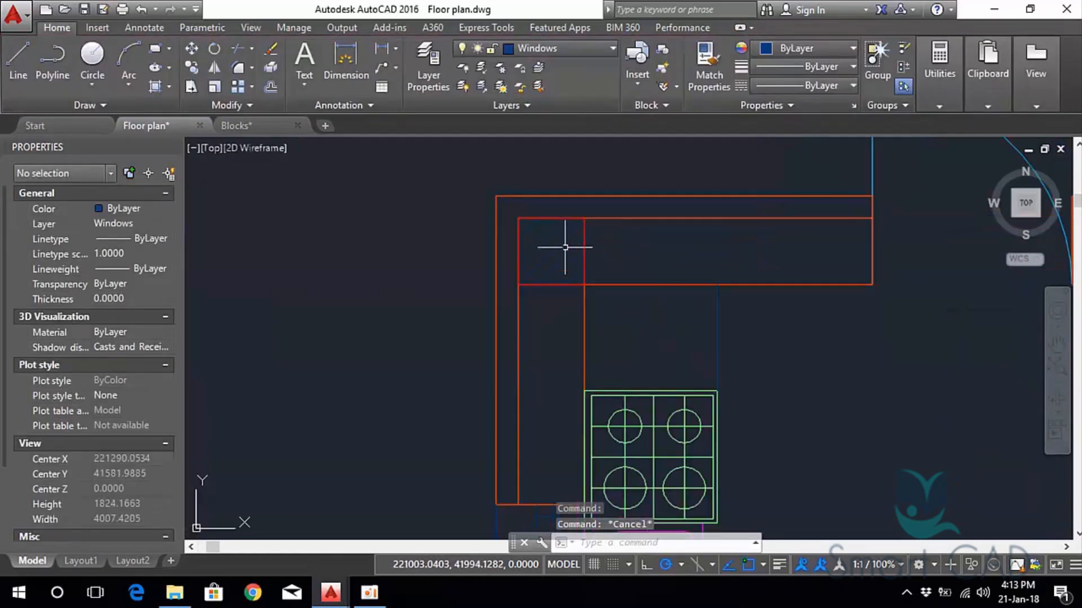
scroll(582, 247, "up", 2)
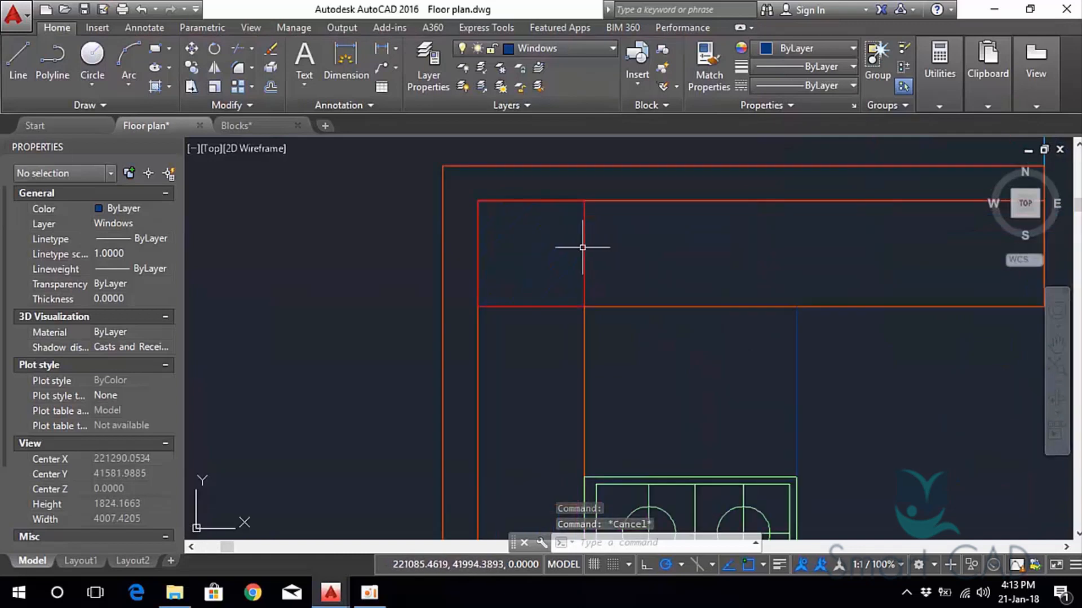
Move the kitchen's northwest corner column hatch to the Columns layer.
left_click(545, 246)
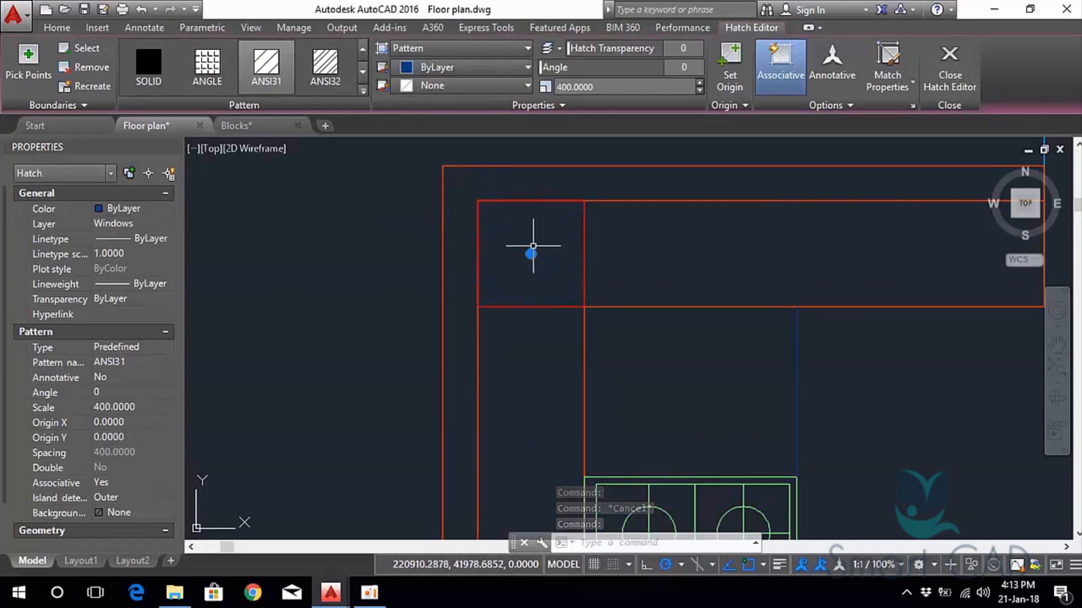
left_click(63, 31)
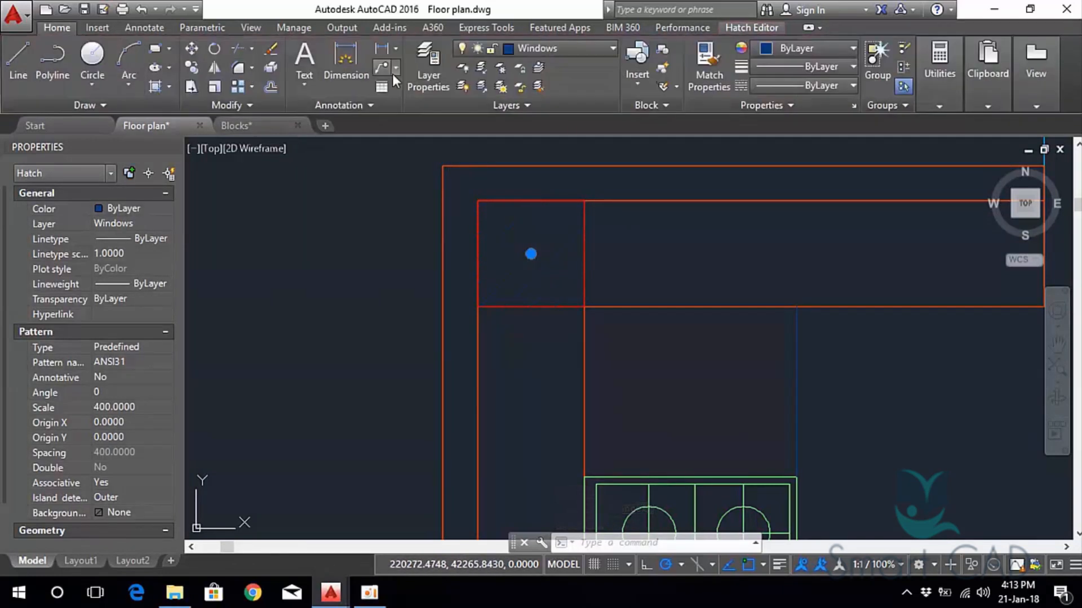
left_click(539, 45)
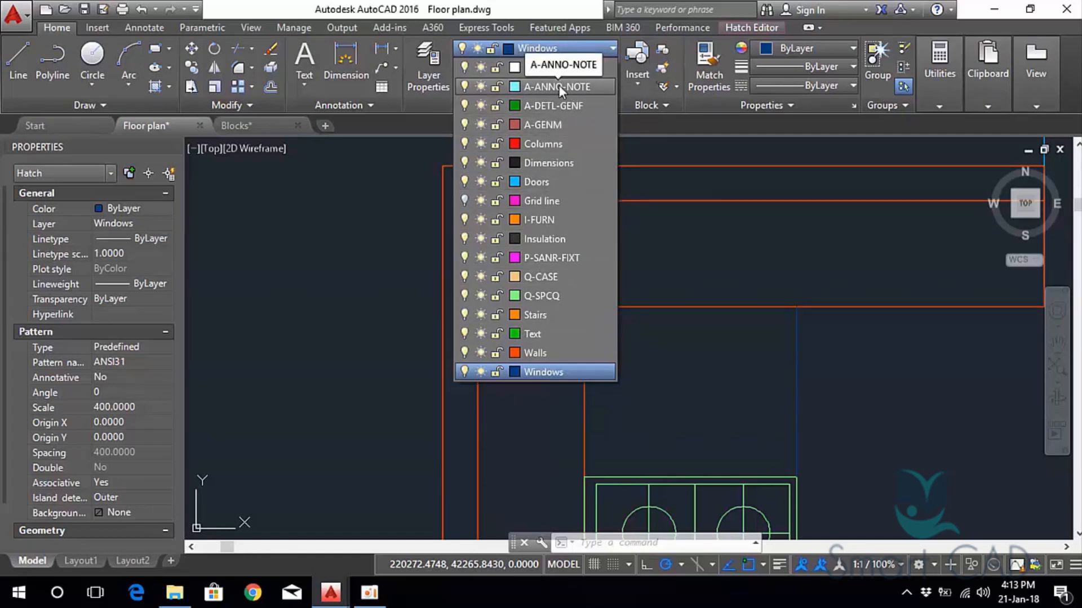
left_click(546, 141)
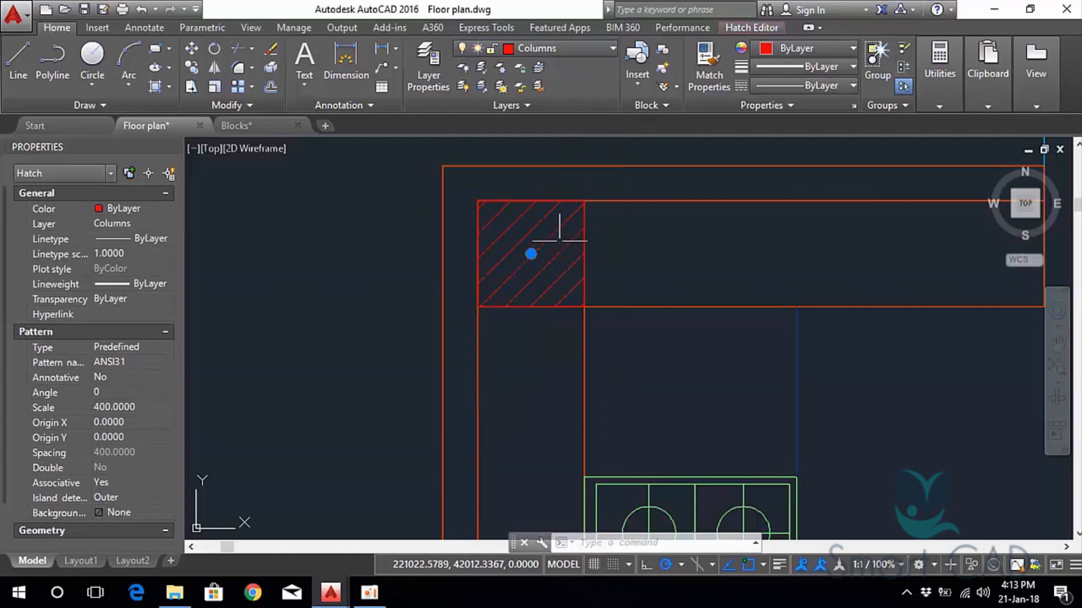
scroll(570, 252, "up", 2)
key("Escape")
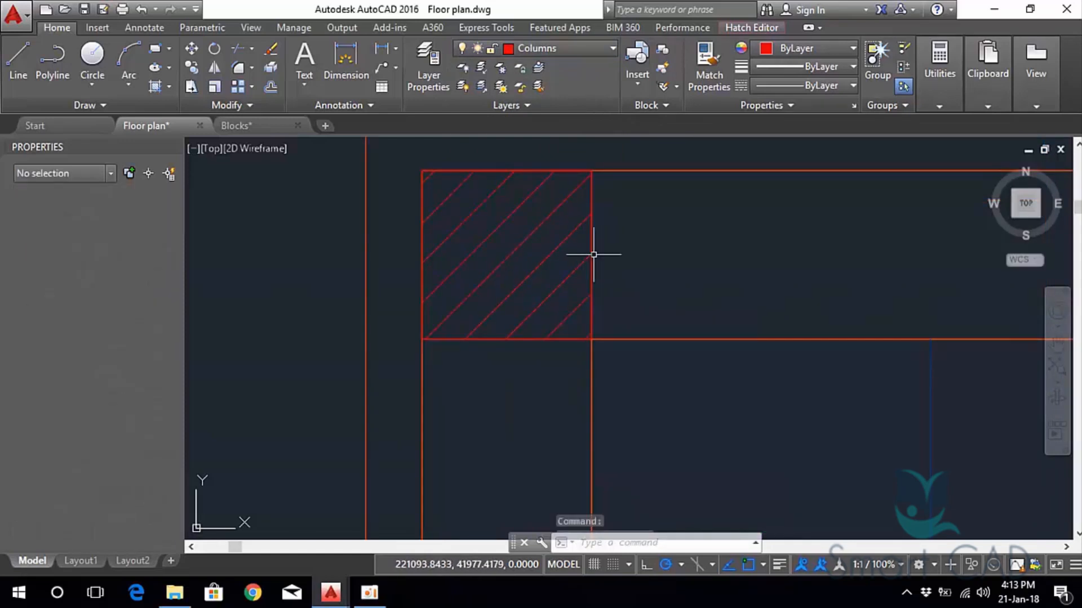
Turn on lineweight display and compare the line thickness of the corner column's hatch with the rest of the plan.
left_click(544, 219)
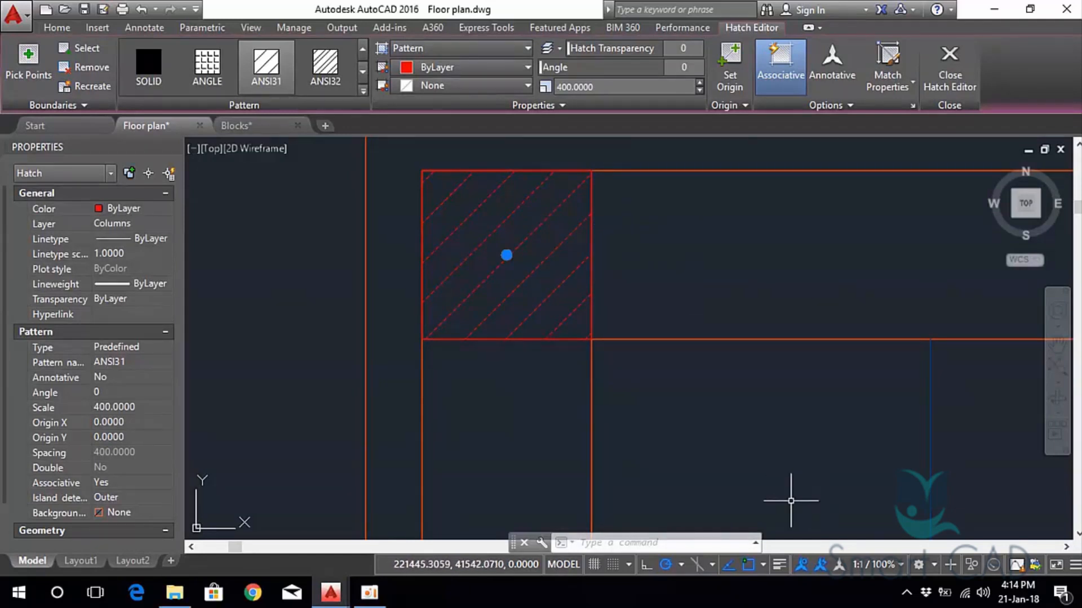
scroll(648, 299, "down", 6)
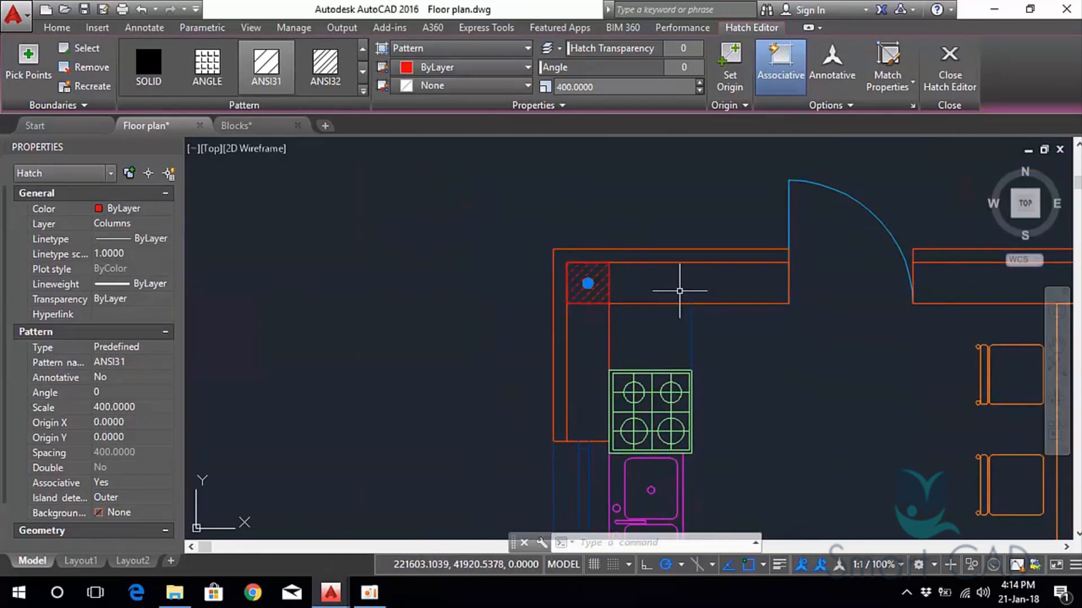
scroll(662, 269, "up", 4)
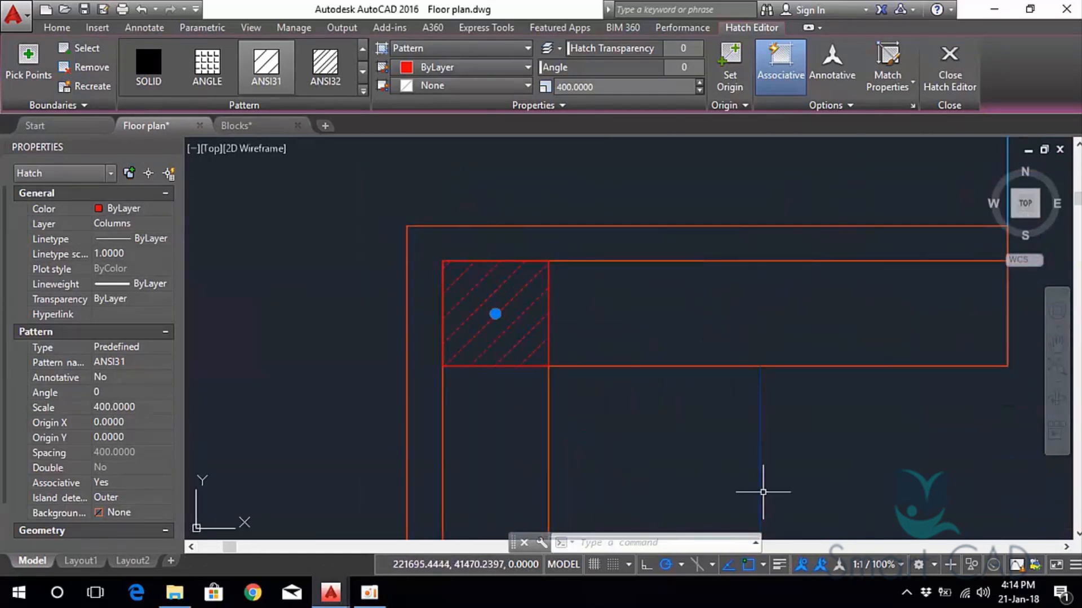
left_click(780, 565)
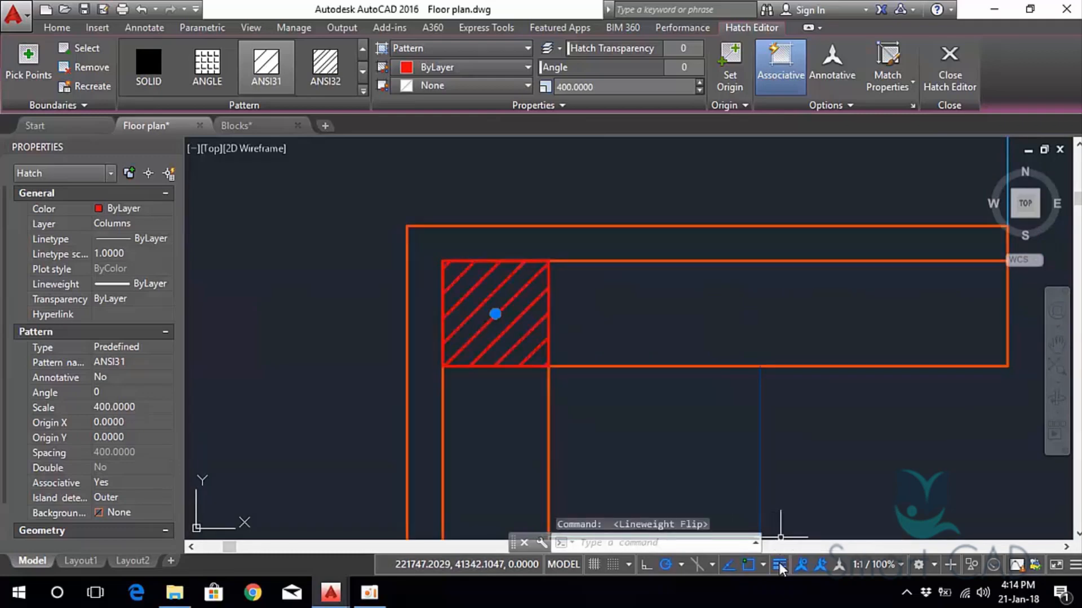
scroll(828, 429, "down", 5)
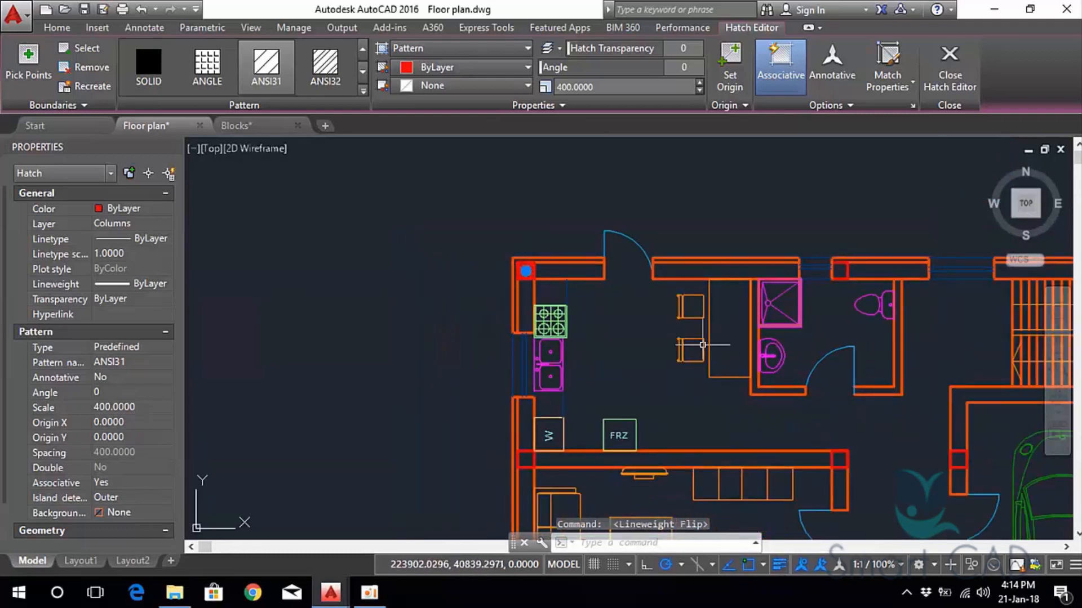
scroll(526, 333, "down", 3)
scroll(693, 321, "up", 5)
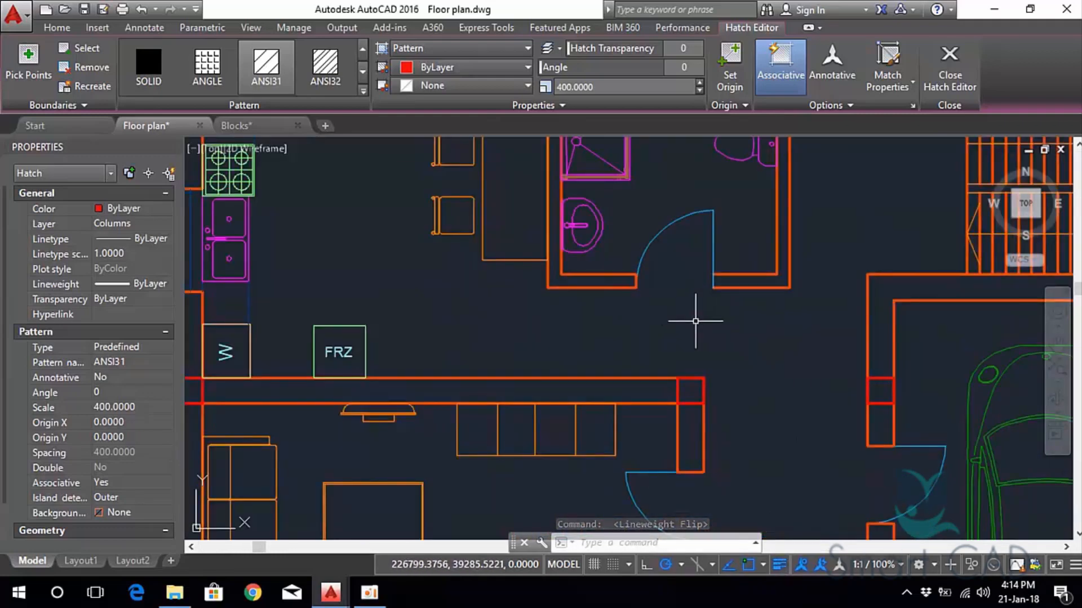
mouse_move(442, 255)
middle_mouse_down()
mouse_move(492, 218)
mouse_move(608, 317)
mouse_move(668, 404)
middle_mouse_up()
scroll(396, 242, "up", 5)
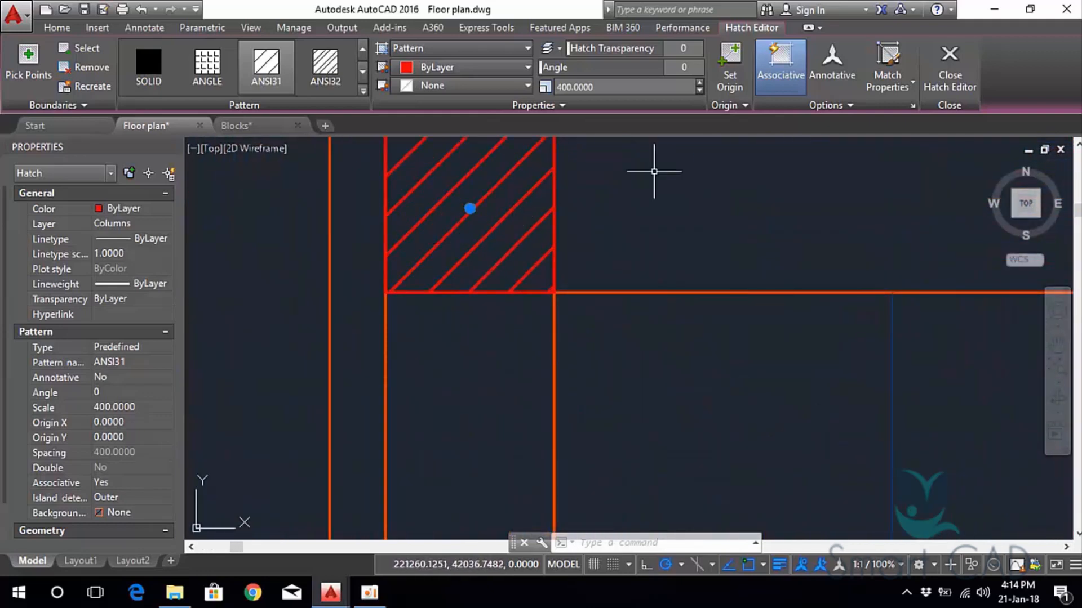
scroll(553, 198, "down", 3)
middle_click_drag(552, 198, 584, 281)
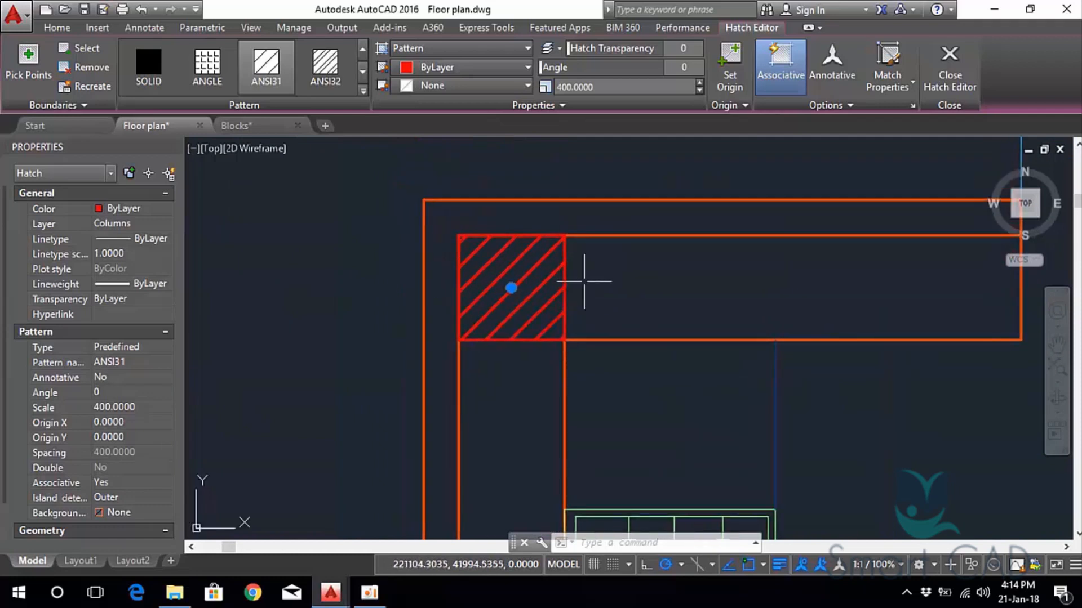
Set the lineweight of the kitchen's northwest corner column hatch to 0.15 mm and deselect it.
left_click(66, 28)
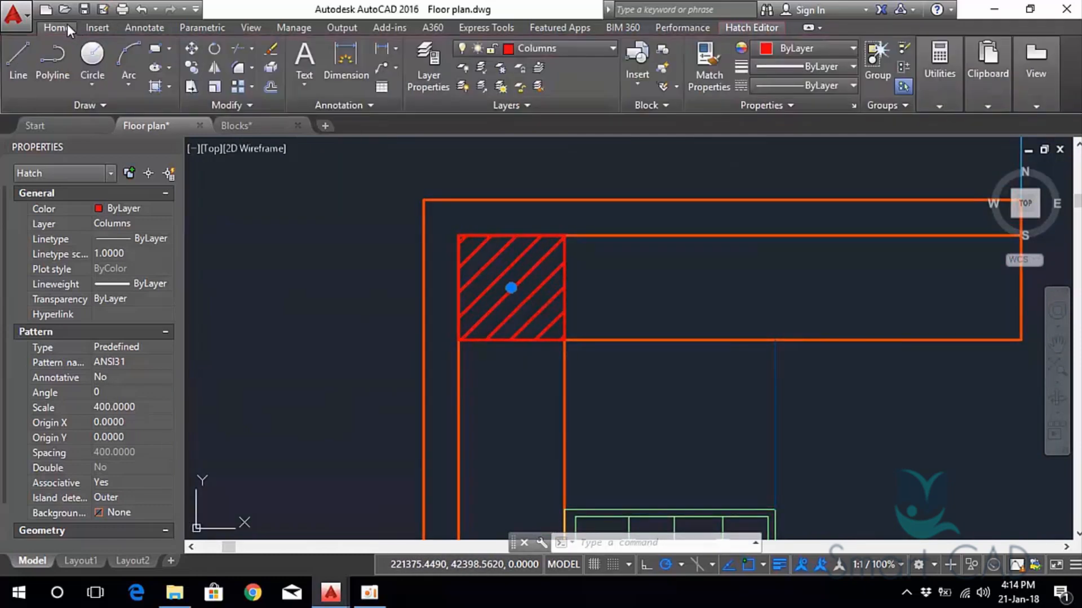
left_click(822, 69)
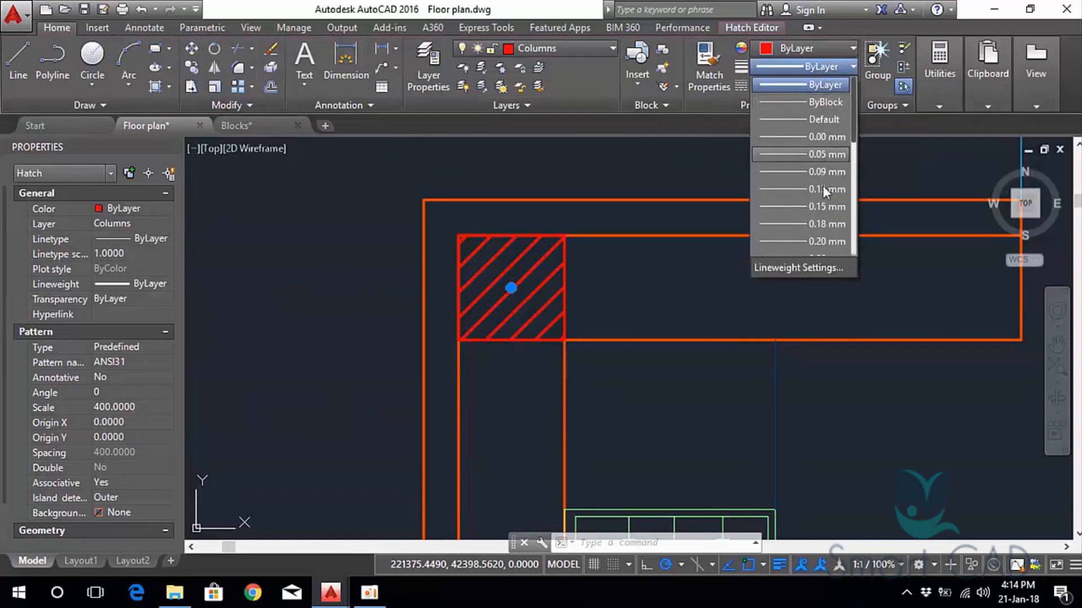
left_click(826, 206)
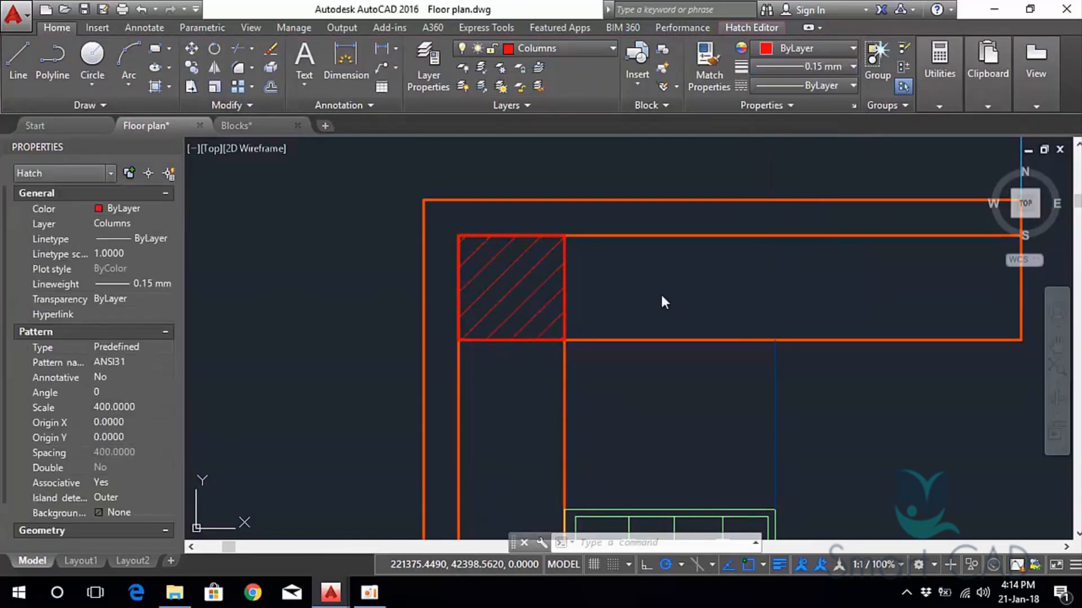
scroll(700, 276, "down", 2)
key("Escape")
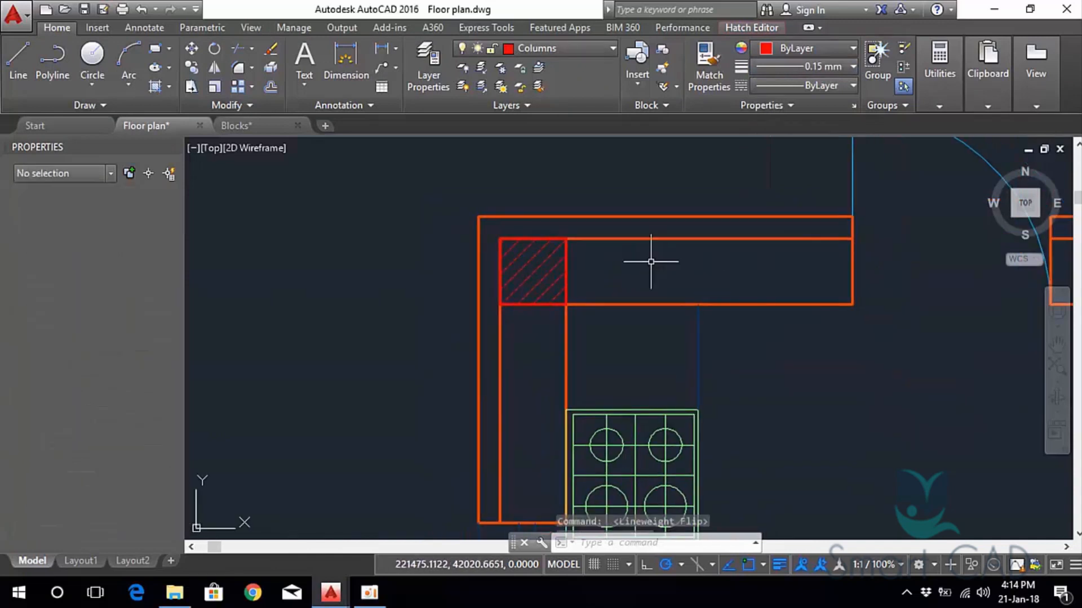
key("Escape")
Examine the columns across the floor plan, including the one in the bathroom's north wall.
scroll(546, 280, "down", 3)
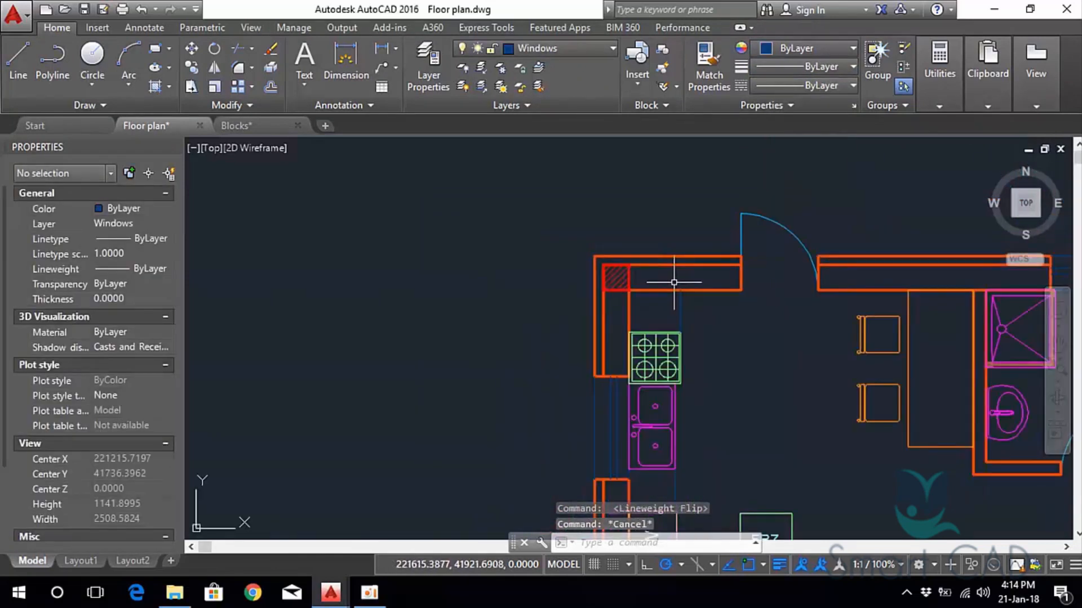
scroll(445, 242, "up", 2)
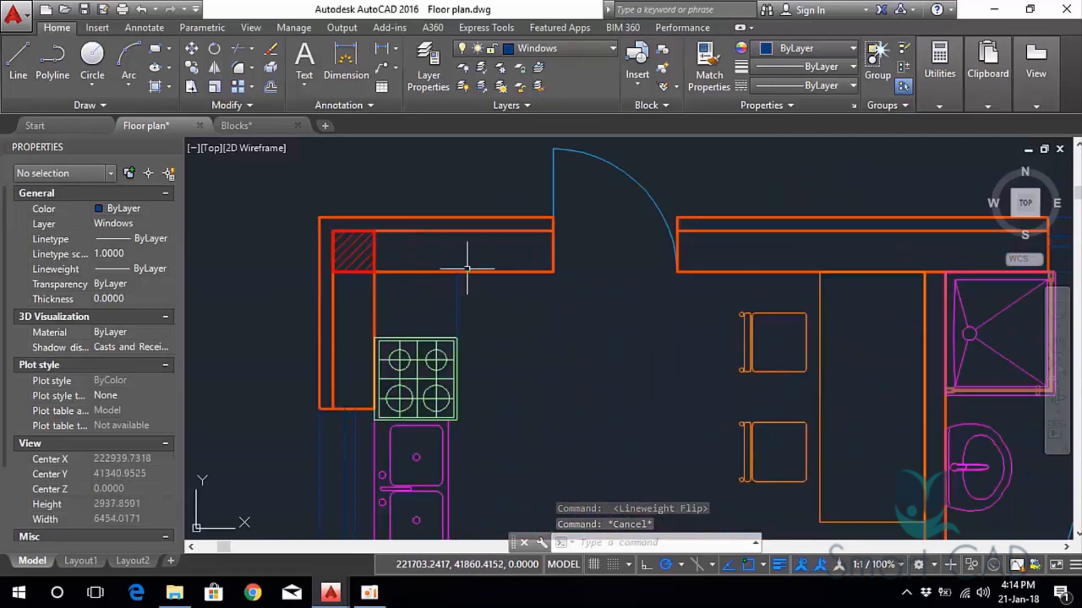
middle_click_drag(465, 242, 268, 244)
middle_click_drag(826, 256, 530, 256)
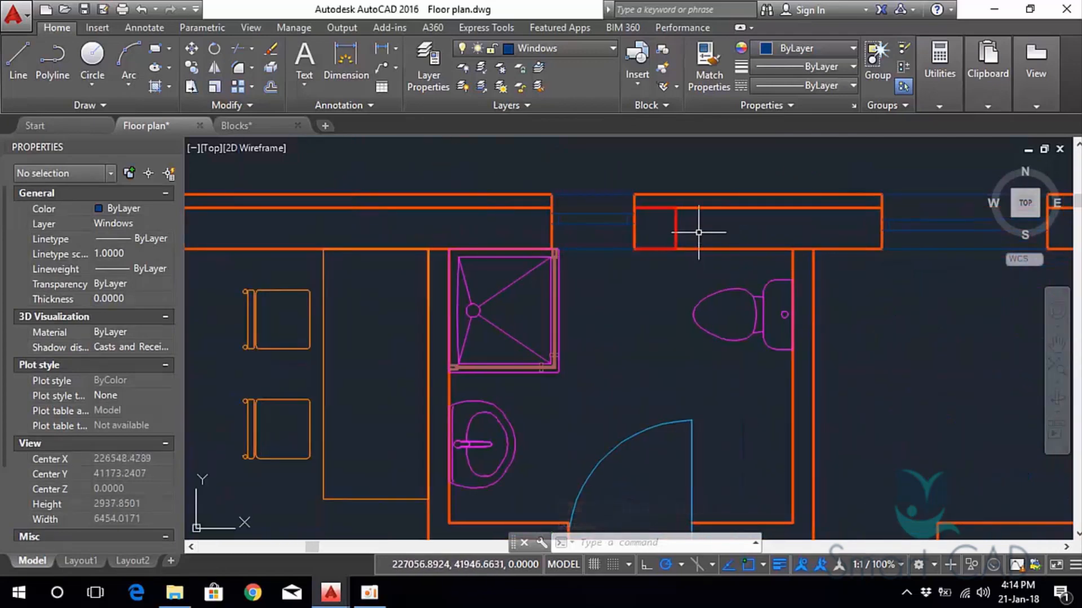
scroll(650, 230, "up", 3)
scroll(686, 217, "down", 6)
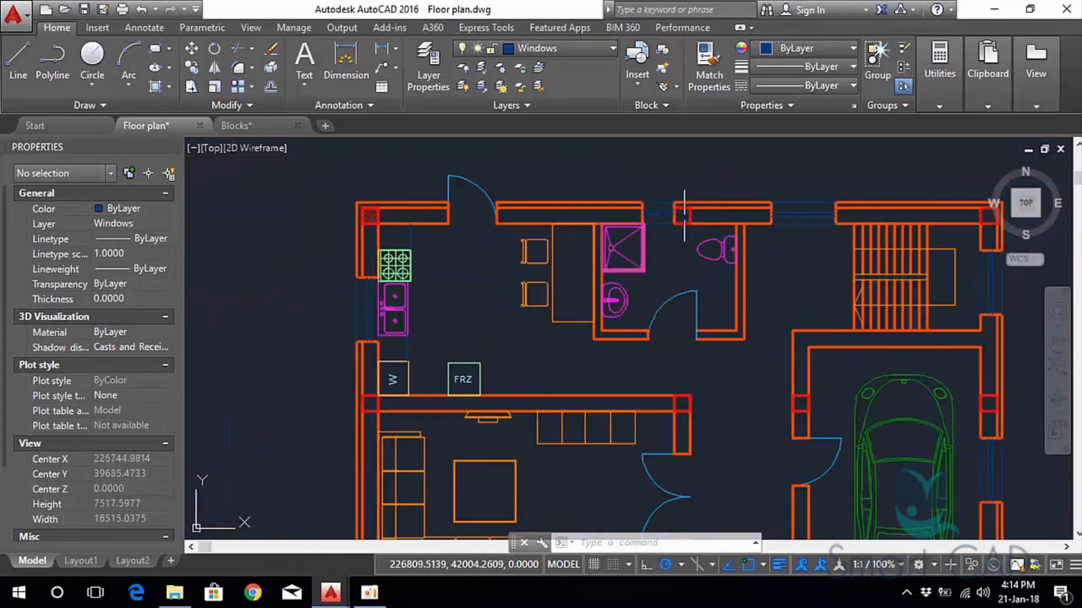
middle_click_drag(663, 327, 606, 264)
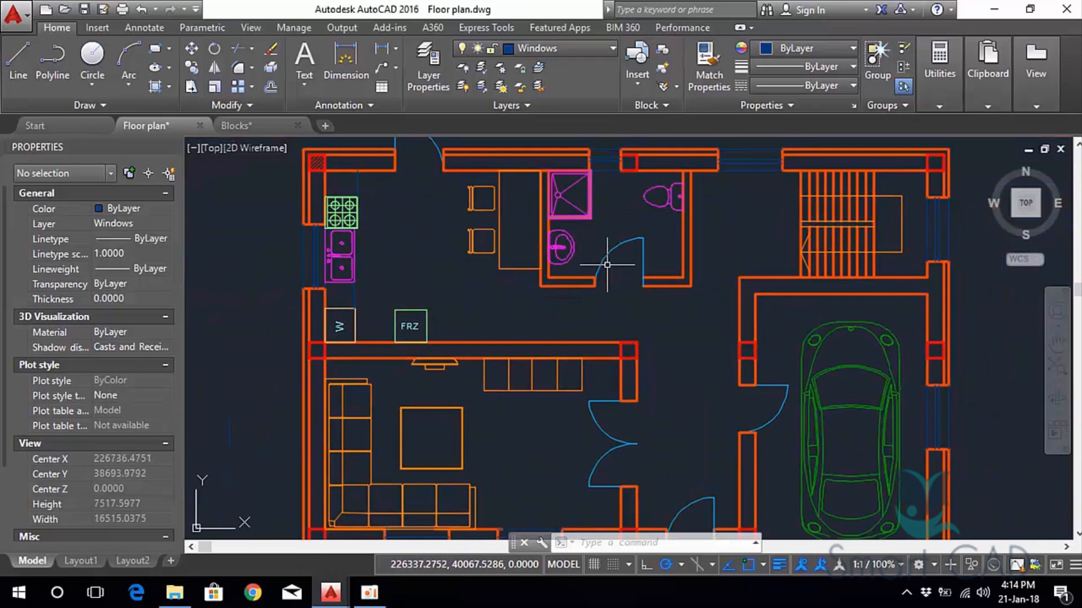
Turn off lineweight display and copy the kitchen's northwest corner column hatch from its center to the column in the bathroom's north wall.
left_click(776, 563)
scroll(510, 294, "up", 2)
middle_click_drag(308, 160, 510, 294)
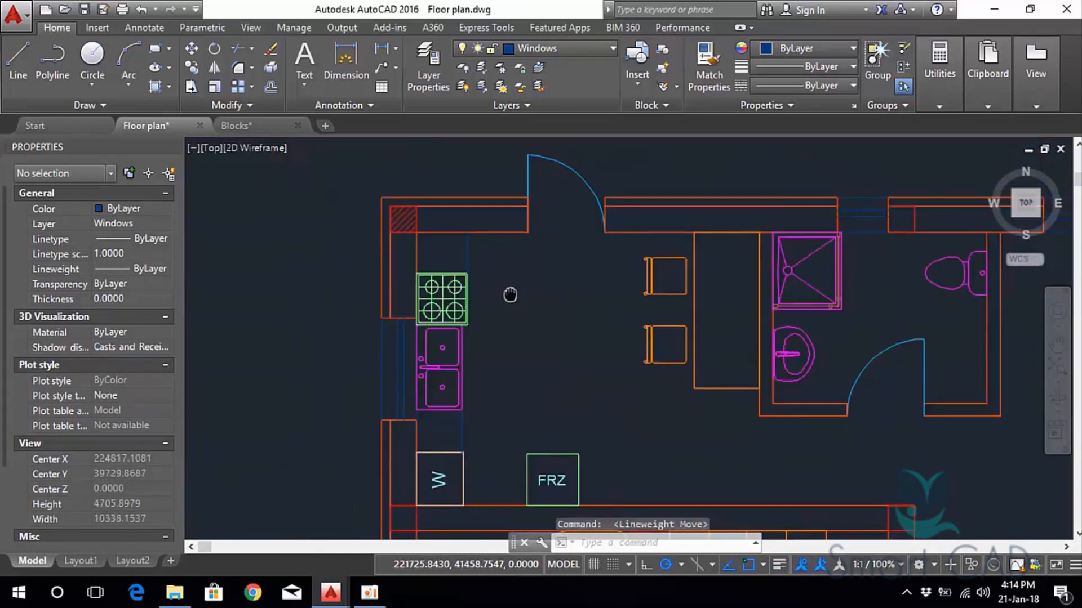
scroll(509, 294, "up", 1)
left_click(485, 277)
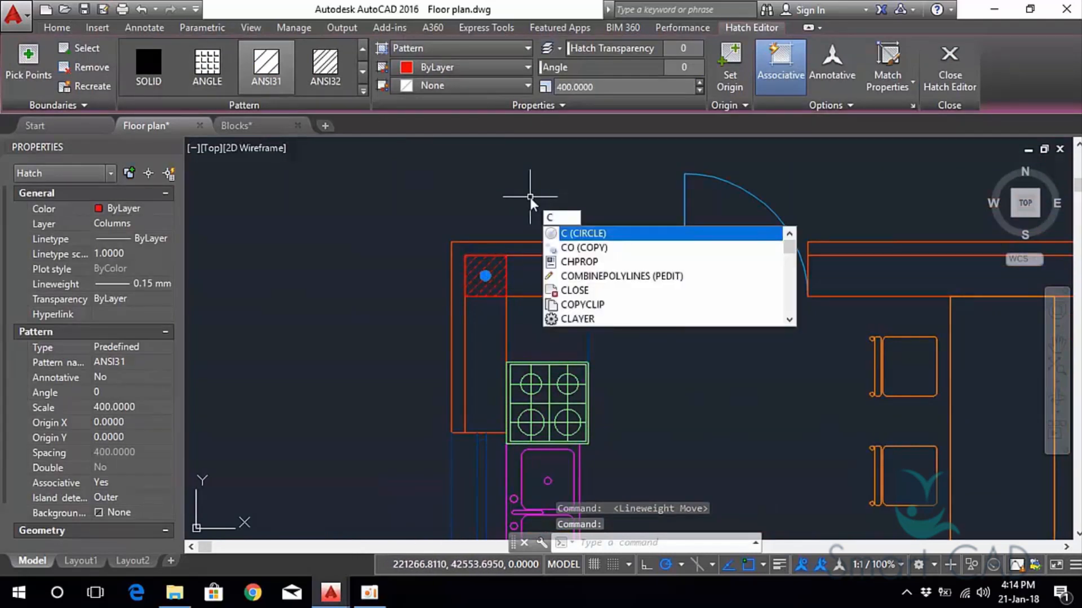
type("o")
key("Return")
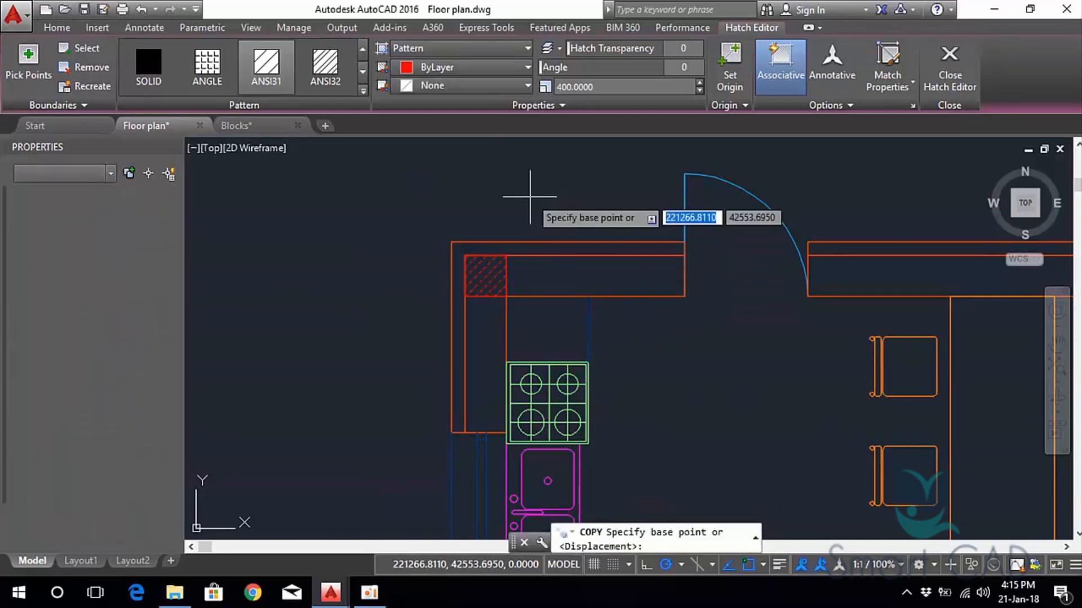
scroll(494, 287, "up", 2)
scroll(494, 288, "up", 3)
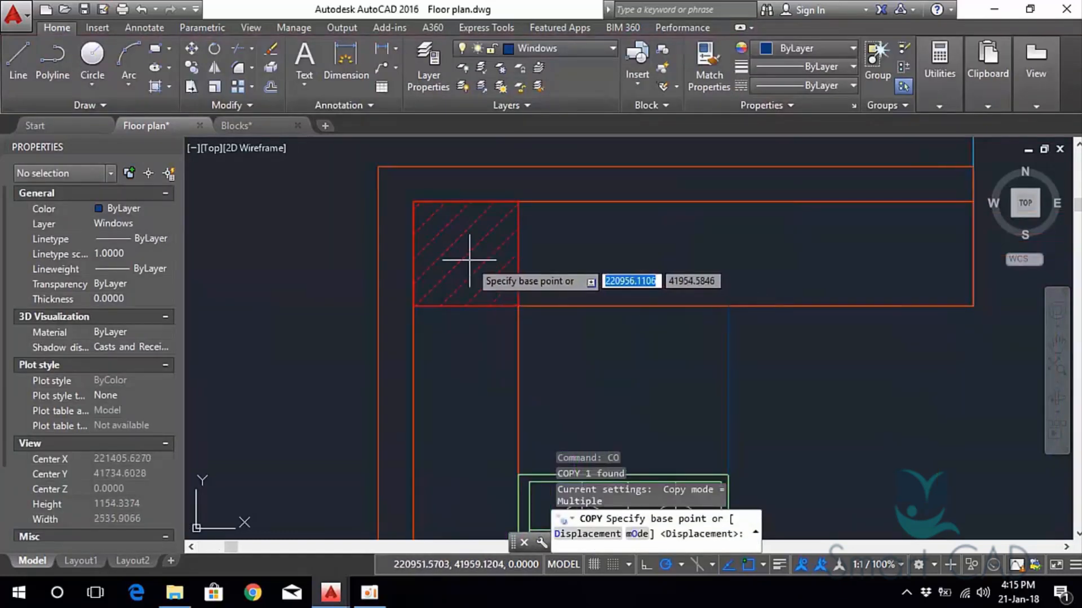
left_click(465, 253)
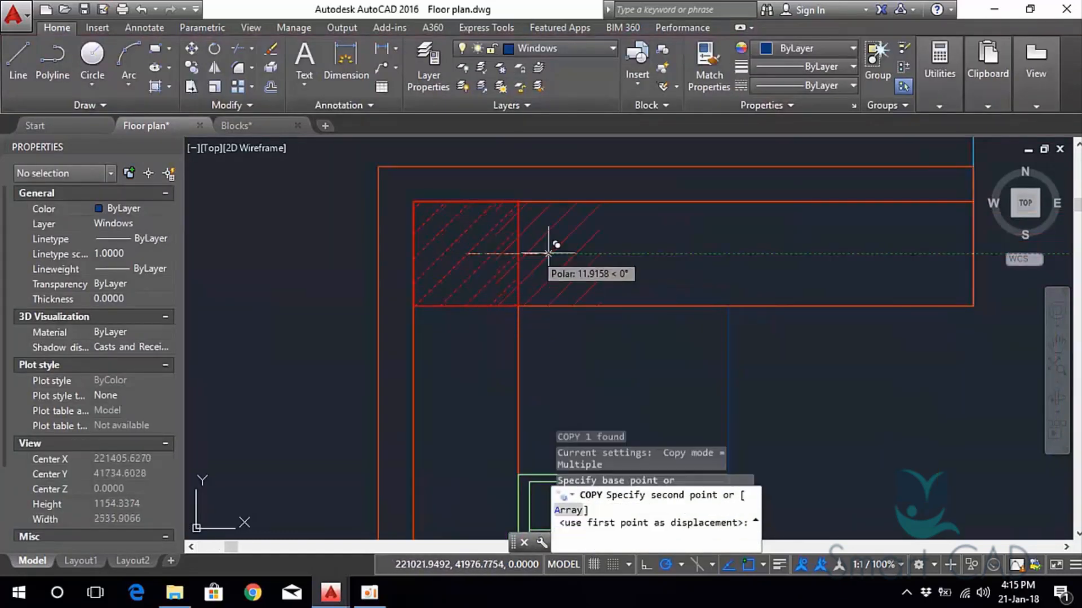
scroll(555, 276, "down", 3)
scroll(777, 292, "up", 3)
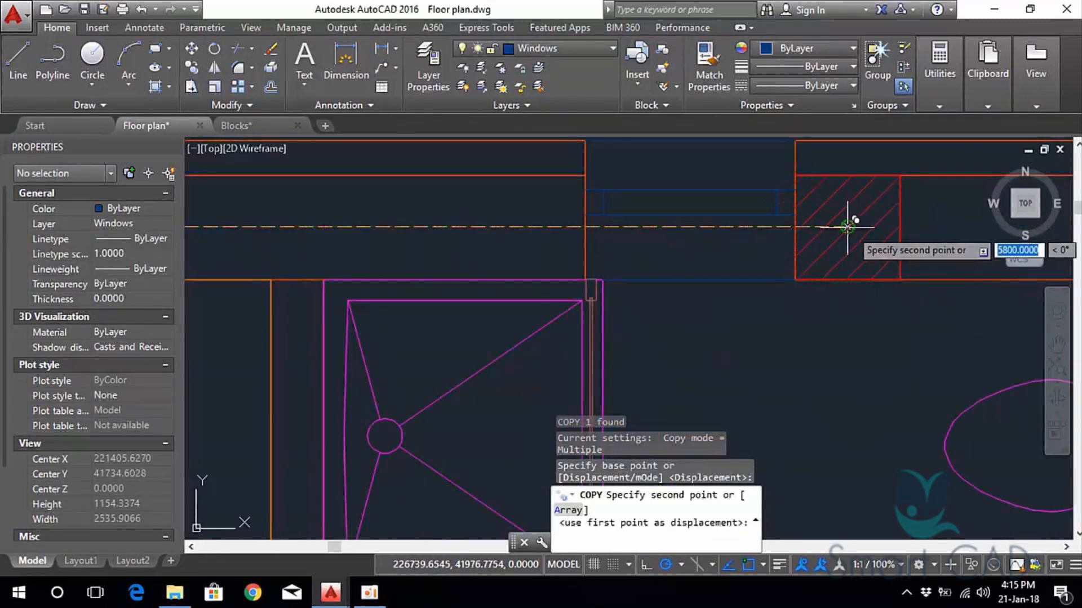
left_click(848, 228)
Copy the column hatch to the plan's northeast corner column and the column in the garage's east wall.
scroll(788, 261, "down", 2)
middle_click_drag(788, 261, 523, 249)
scroll(823, 277, "down", 1)
middle_click_drag(814, 280, 603, 272)
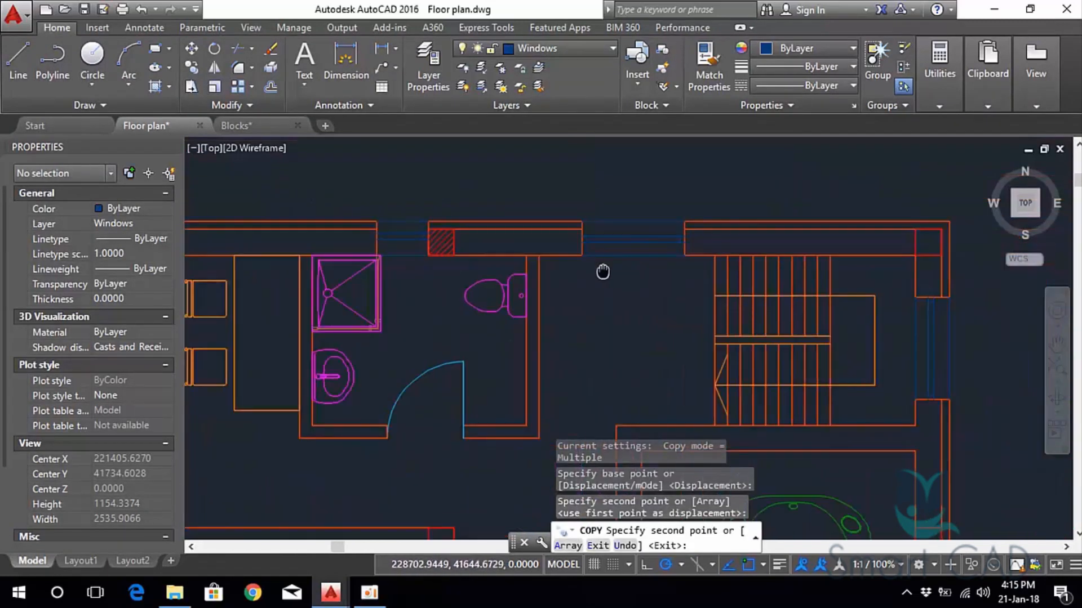
left_click(925, 235)
scroll(901, 265, "down", 3)
middle_click_drag(845, 262, 554, 141)
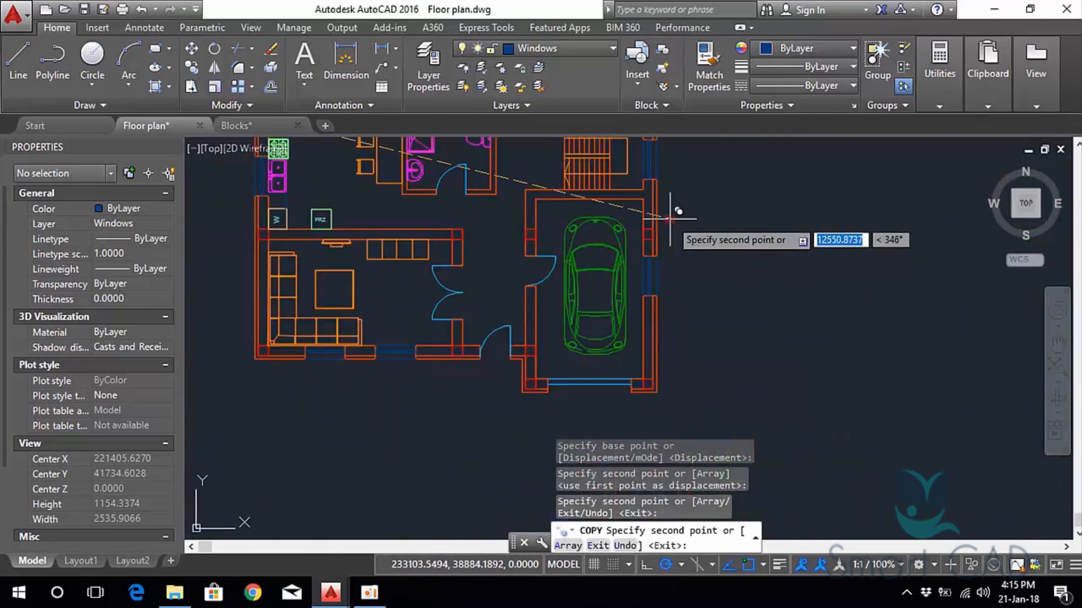
scroll(655, 225, "up", 4)
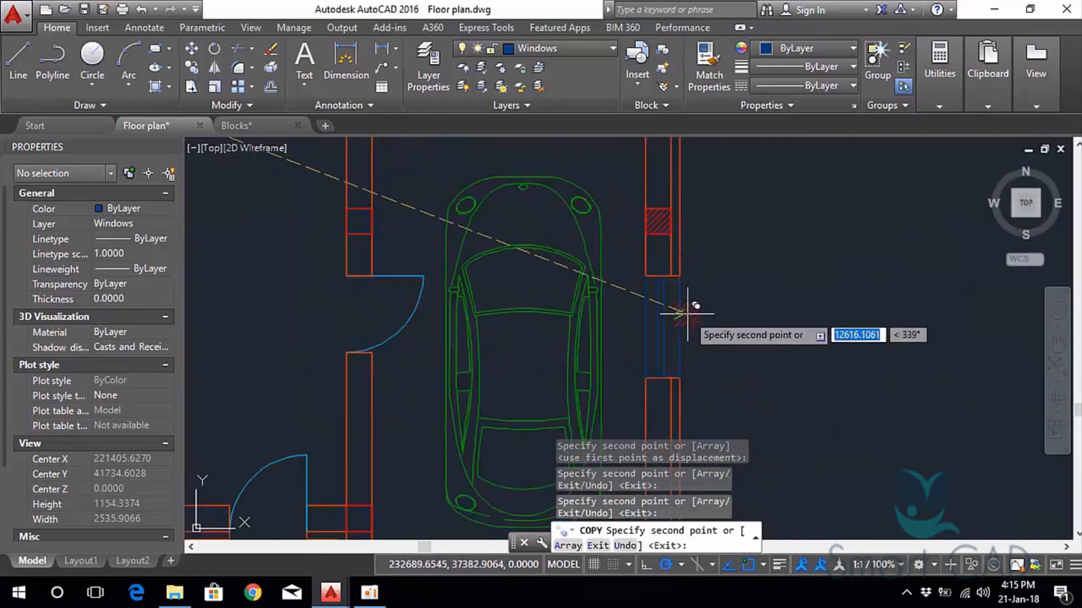
Copy the column hatch to all columns along the south walls, from the garage's two corners to the living room's southwest corner.
scroll(693, 307, "down", 2)
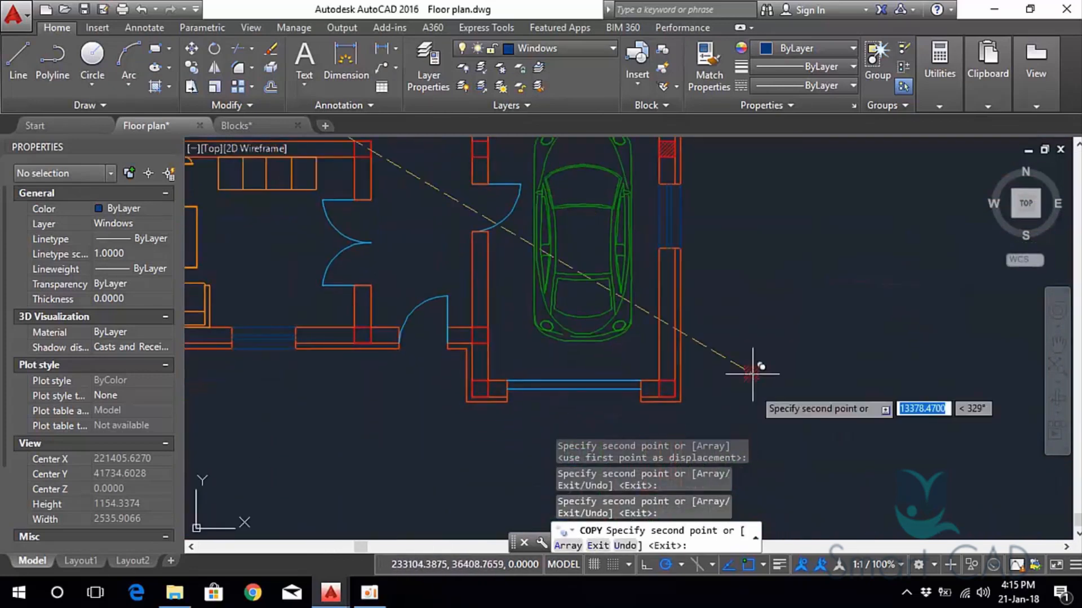
left_click(666, 387)
left_click(479, 388)
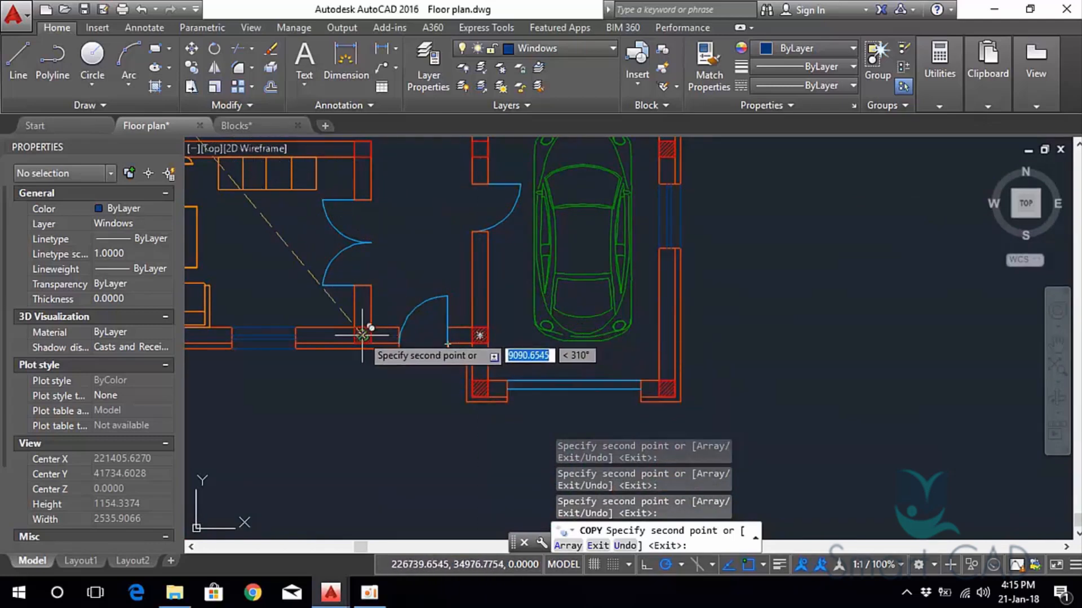
scroll(315, 297, "down", 3)
scroll(514, 373, "up", 4)
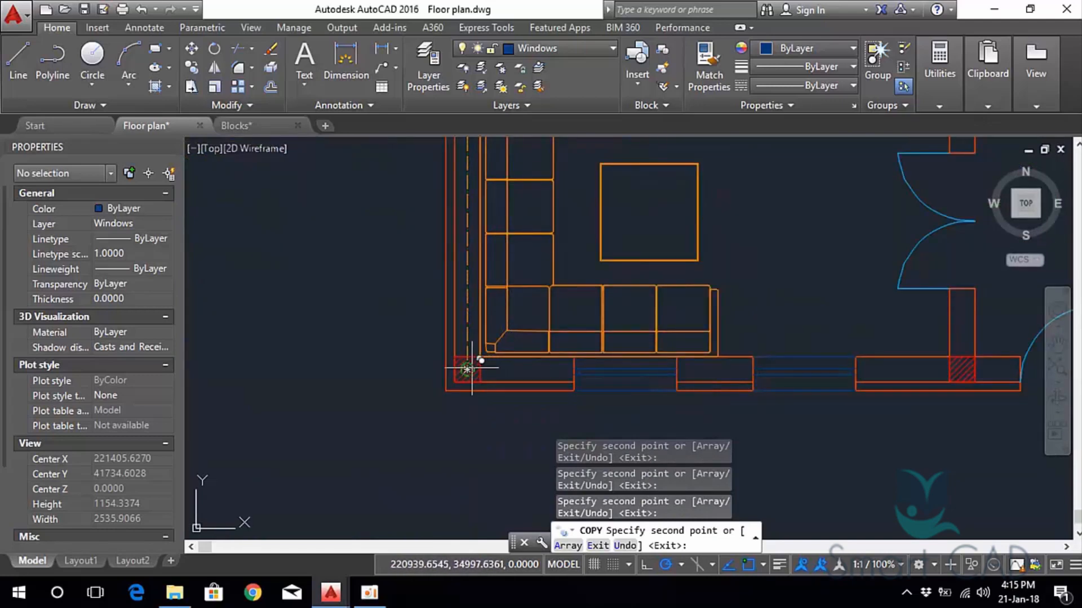
Copy the column hatch to both columns on the wall between kitchen and living room and the garage's west wall column, ending the copy.
scroll(478, 366, "down", 4)
scroll(549, 330, "up", 3)
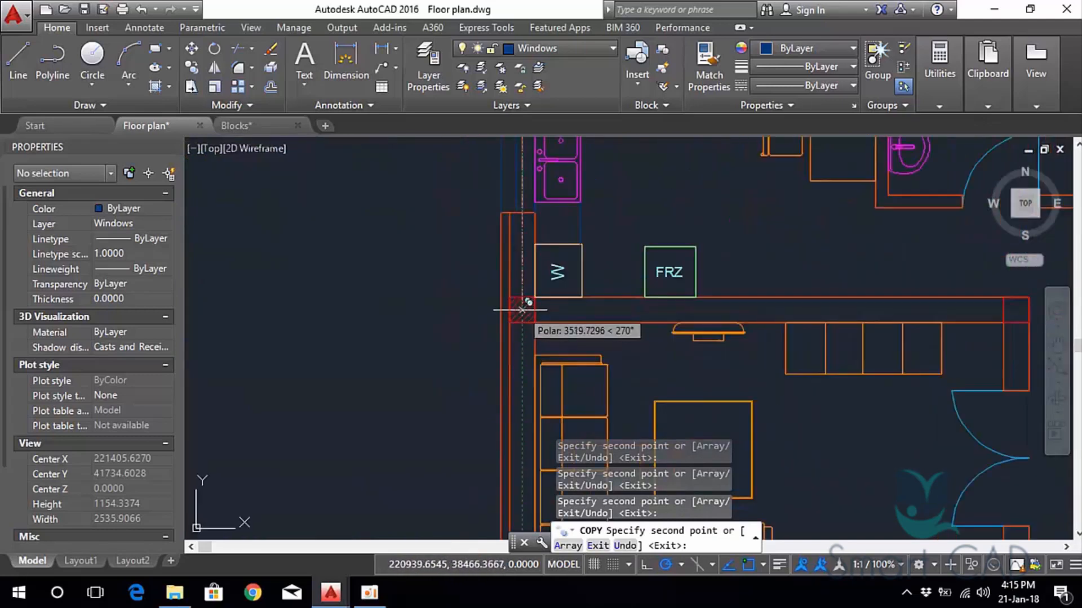
left_click(522, 310)
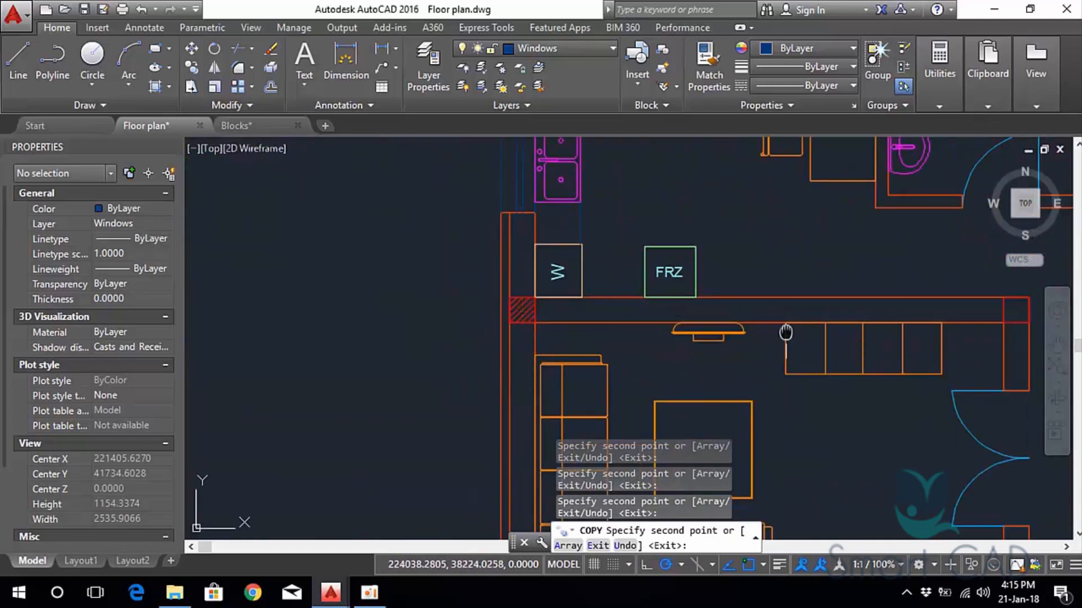
middle_click_drag(785, 333, 495, 318)
left_click(727, 295)
middle_click_drag(827, 308, 647, 304)
left_click(735, 291)
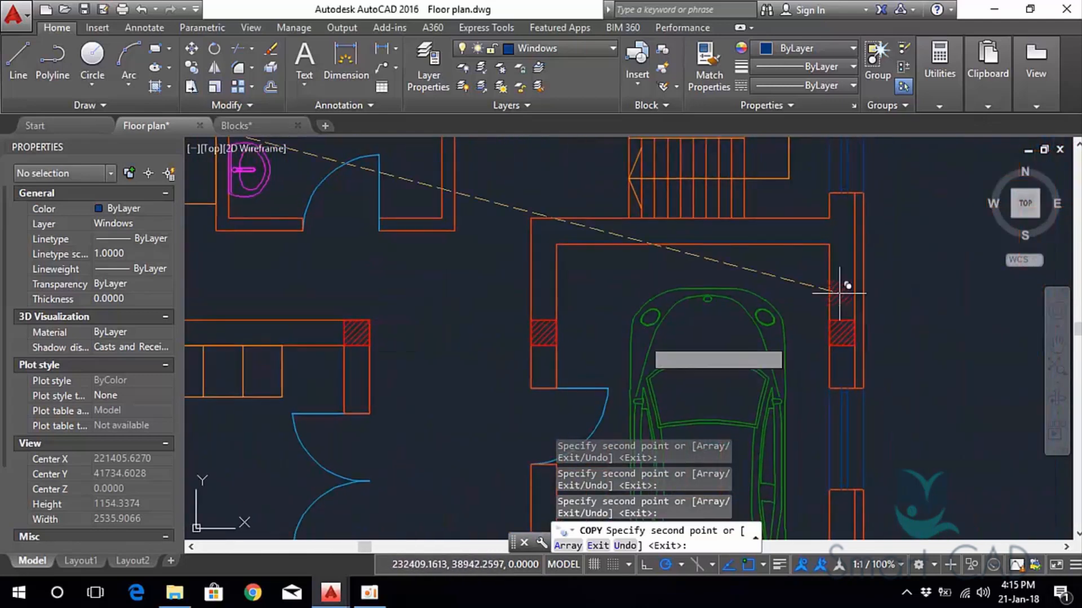
scroll(732, 292, "down", 5)
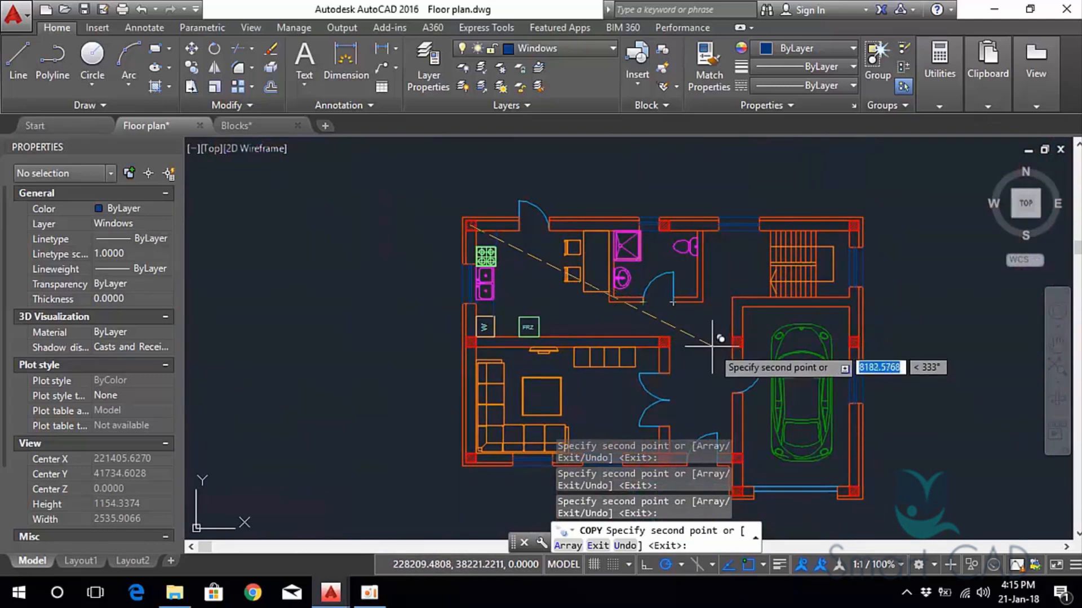
key("Escape")
Draw a vertical line midway through the west wall's outer layer, from the kitchen window's north end to the outer edge of the north wall.
middle_click_drag(691, 351, 679, 253)
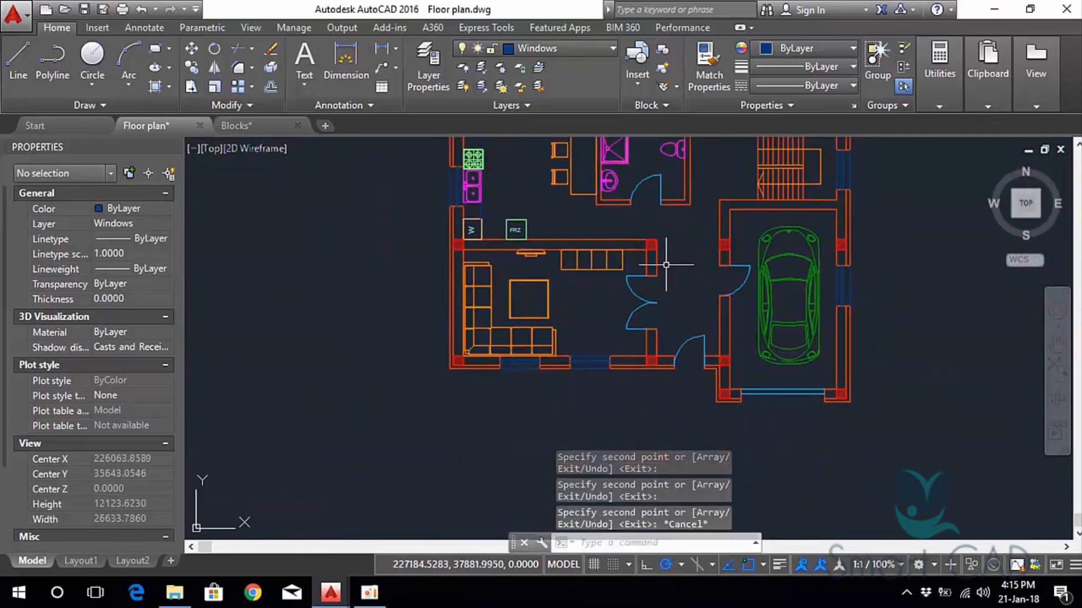
middle_click_drag(586, 194, 628, 286)
scroll(593, 270, "up", 4)
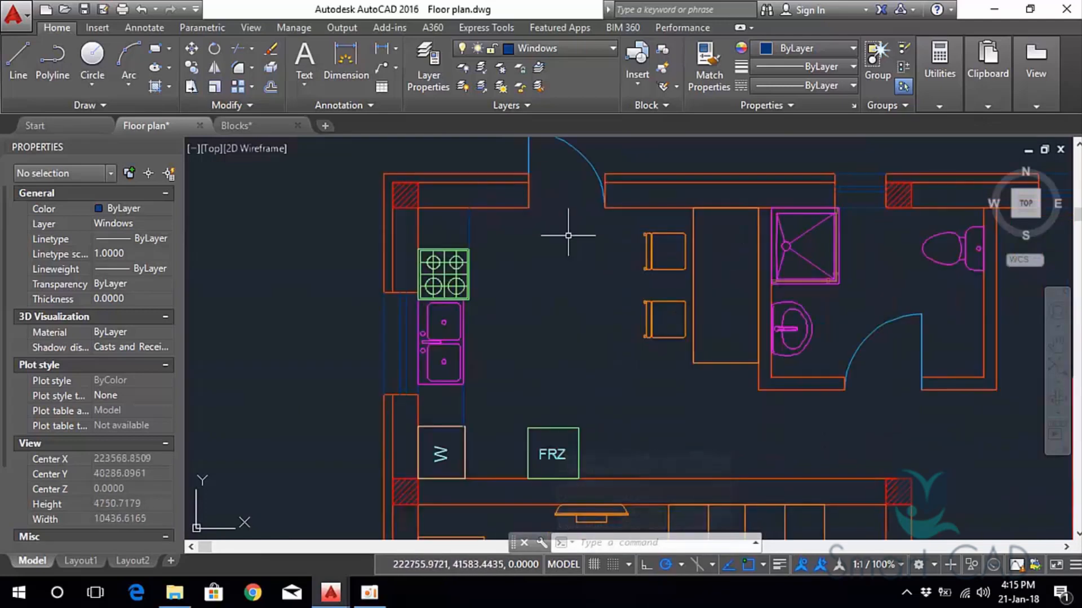
scroll(418, 295, "up", 2)
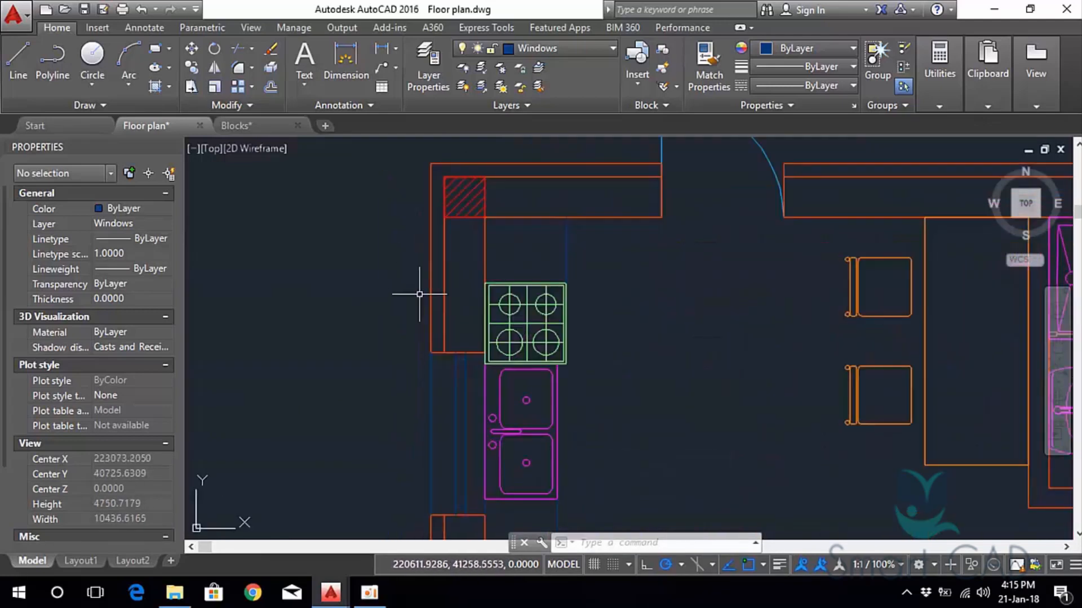
middle_click_drag(374, 234, 443, 292)
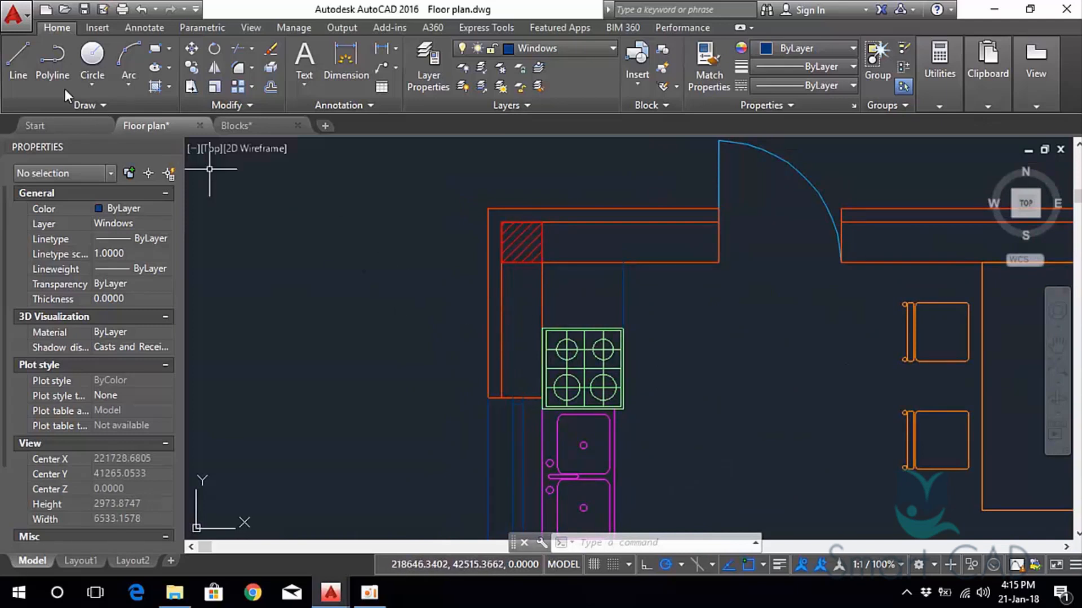
left_click(19, 59)
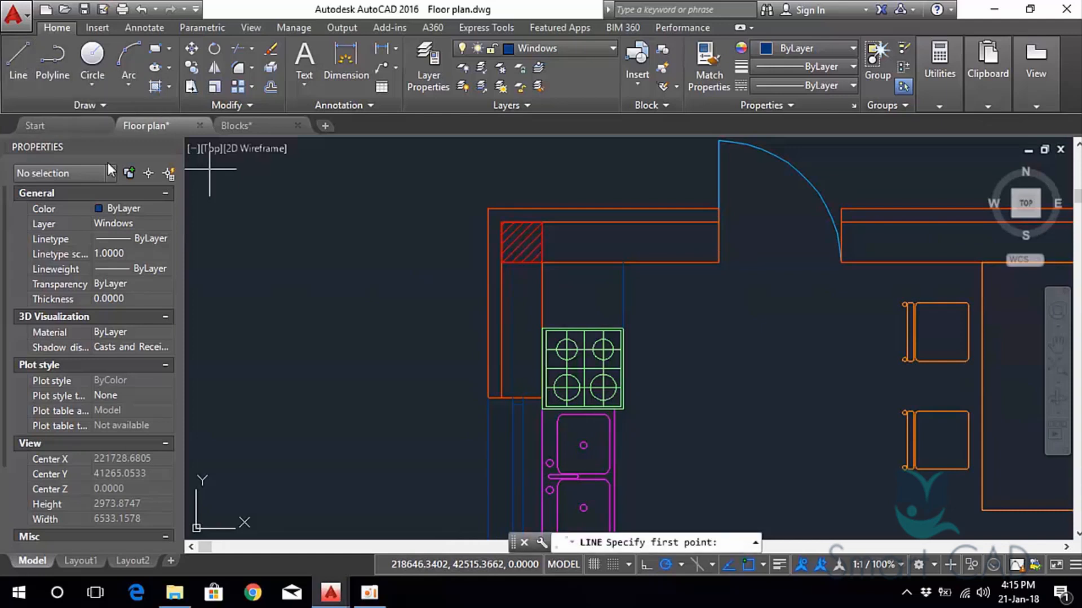
scroll(474, 411, "up", 2)
scroll(515, 380, "up", 3)
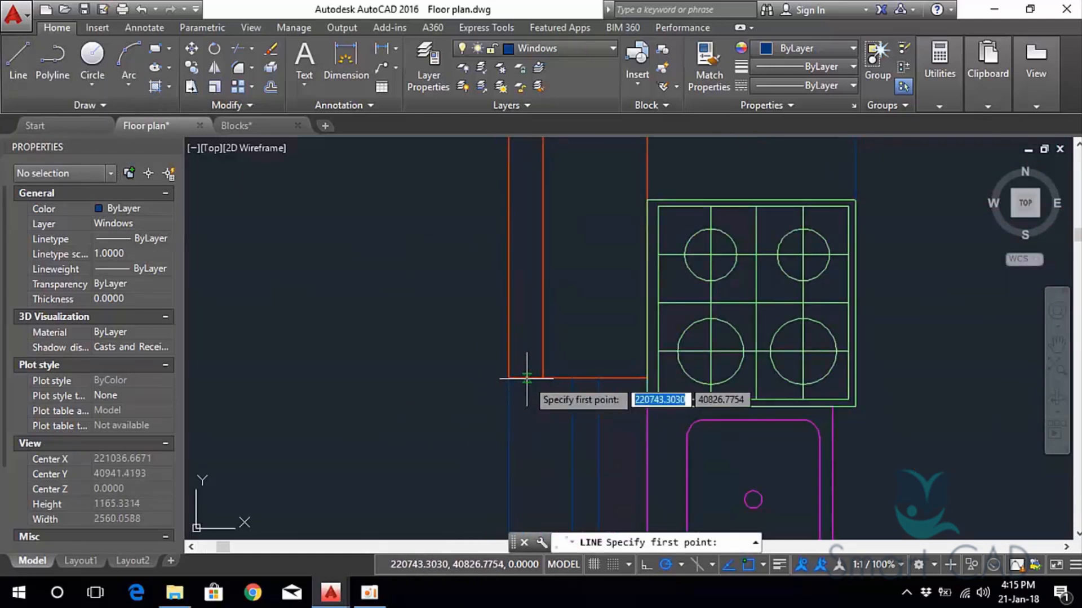
left_click(526, 378)
middle_click_drag(507, 206, 541, 379)
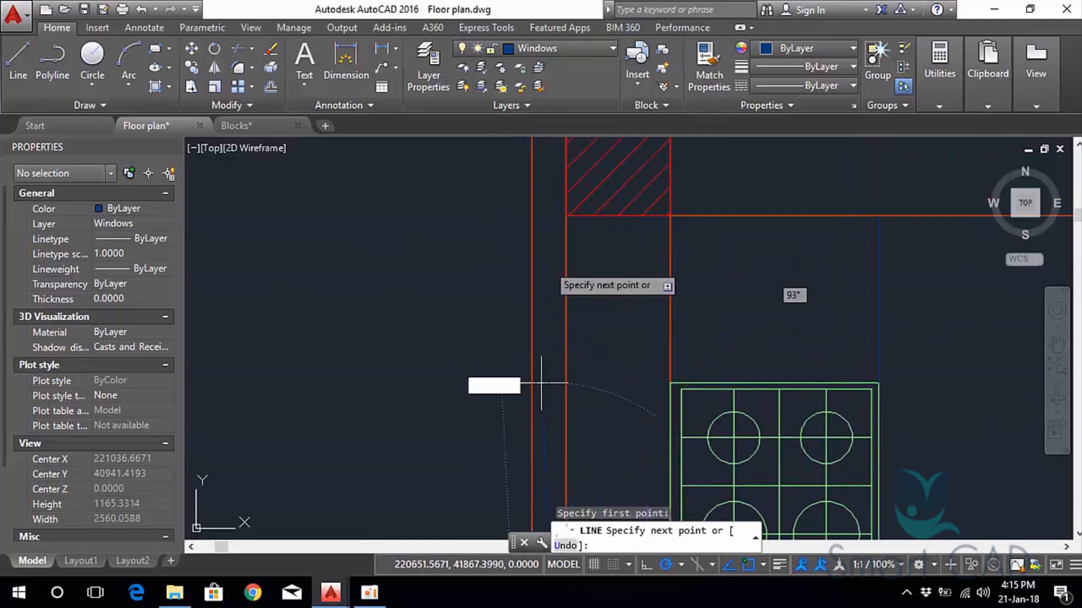
middle_click_drag(542, 259, 545, 411)
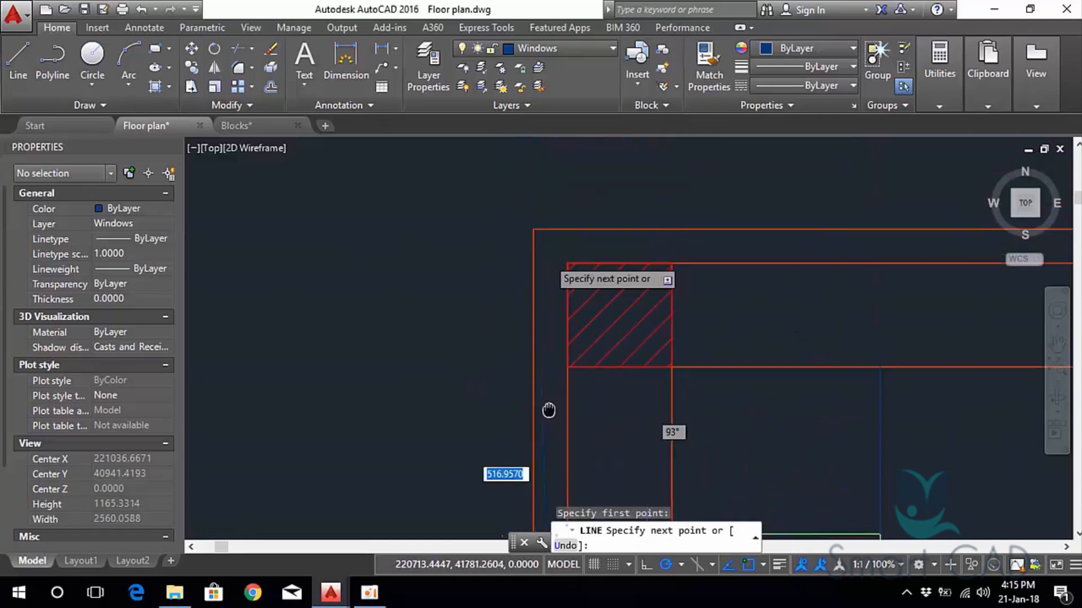
left_click(551, 229)
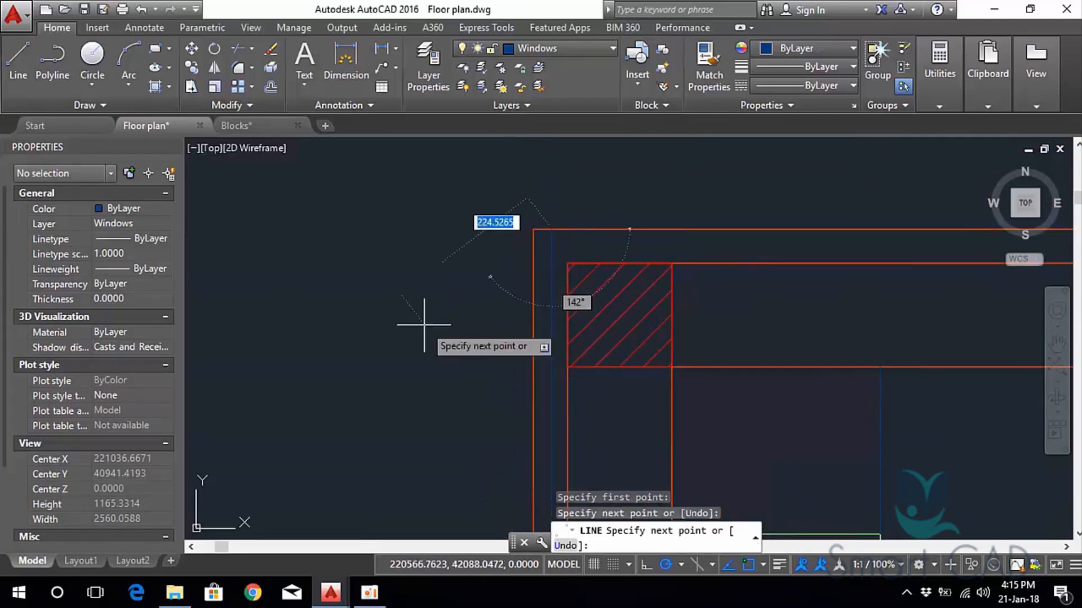
key("Escape")
scroll(425, 322, "down", 3)
mouse_move(424, 322)
middle_mouse_down()
mouse_move(446, 303)
mouse_move(361, 274)
middle_mouse_up()
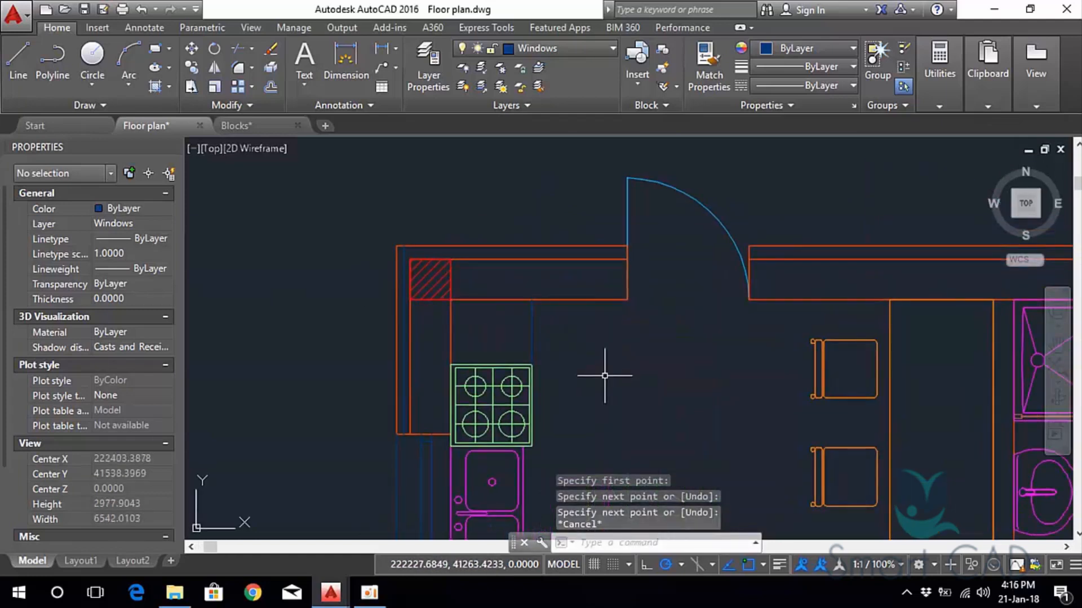
key("Return")
scroll(411, 253, "up", 2)
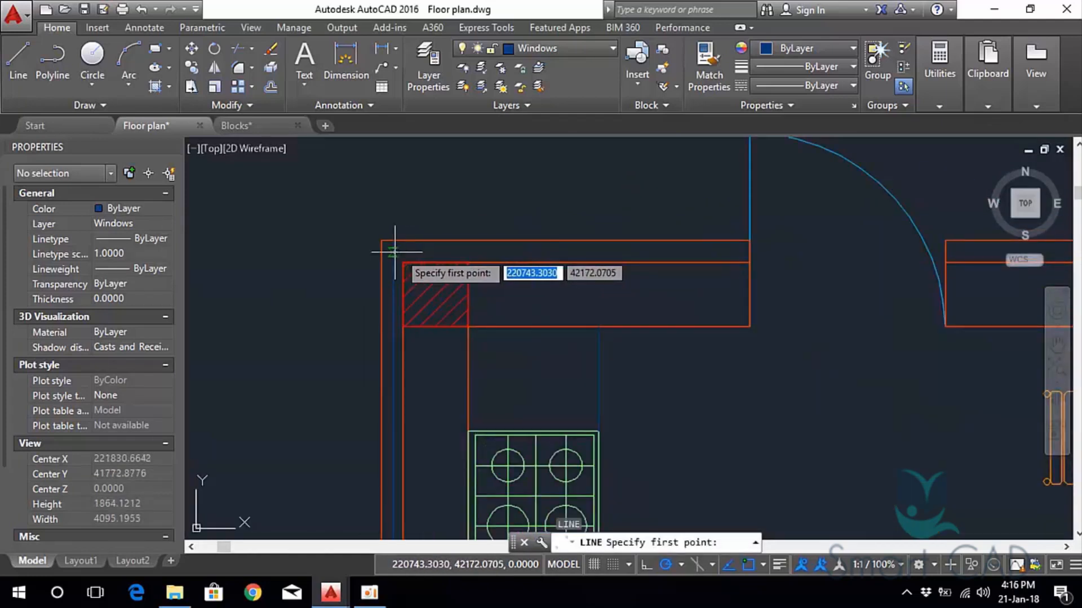
key("Escape")
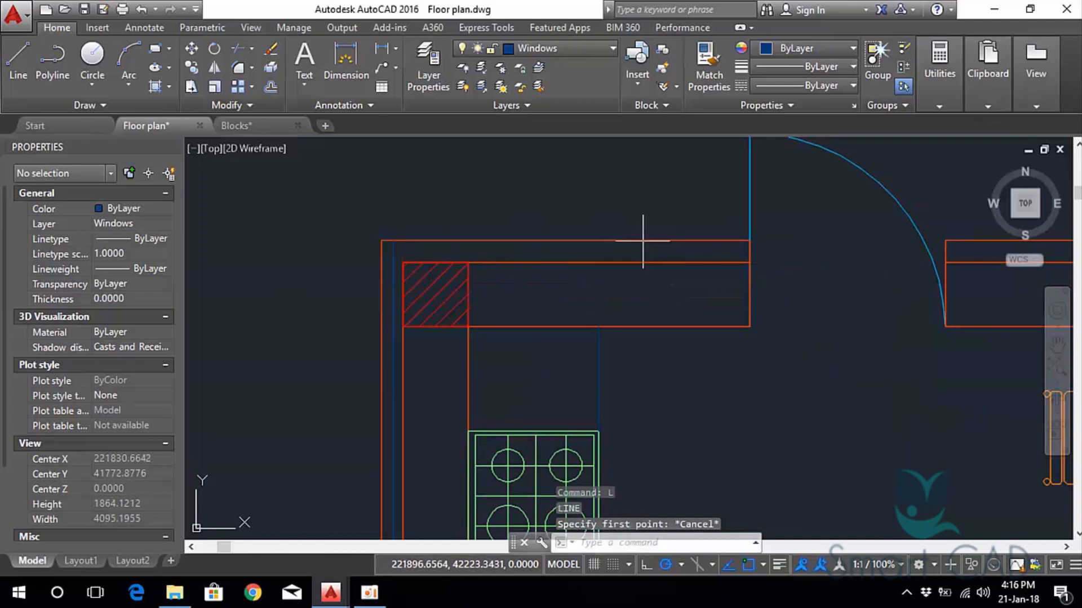
Offset the outer line of the kitchen's north wall 50 units inward, into the wall's outer layer.
left_click(642, 241)
type("o")
key("Return")
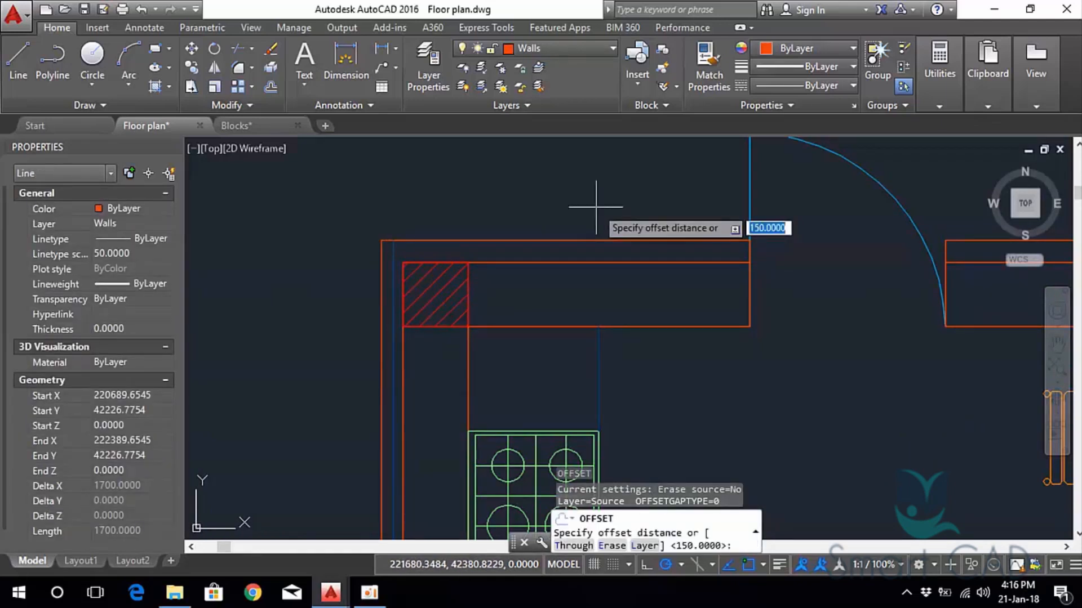
type("50")
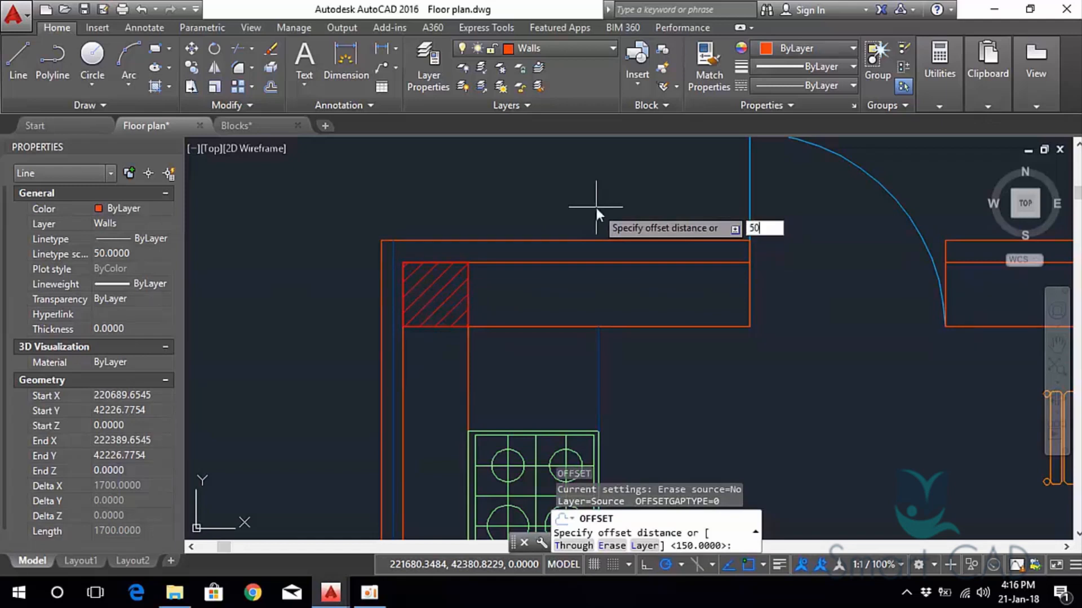
key("Return")
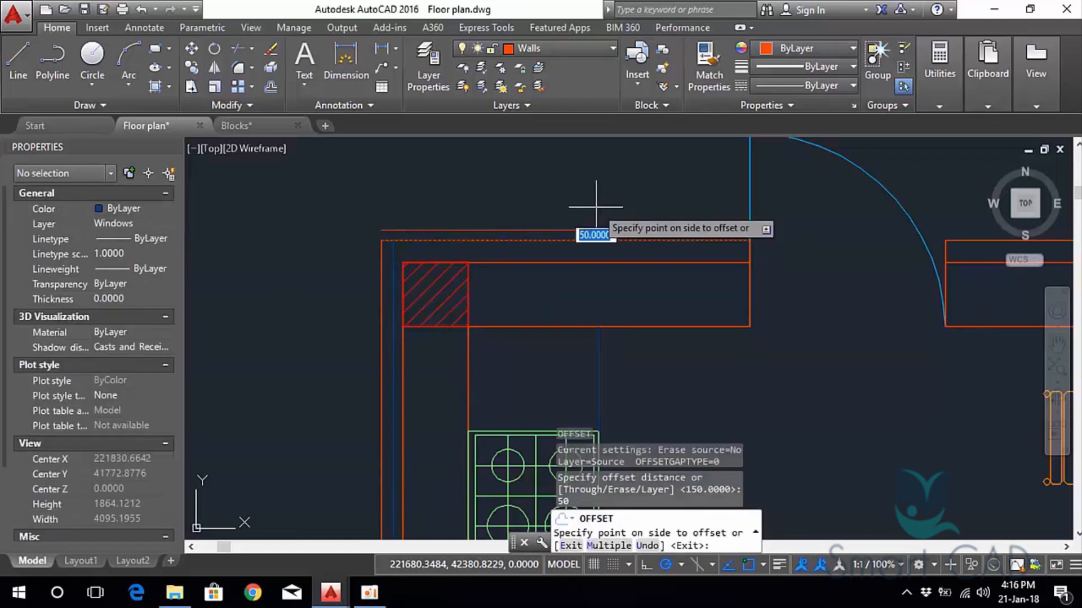
left_click(662, 328)
middle_click_drag(554, 198, 610, 189)
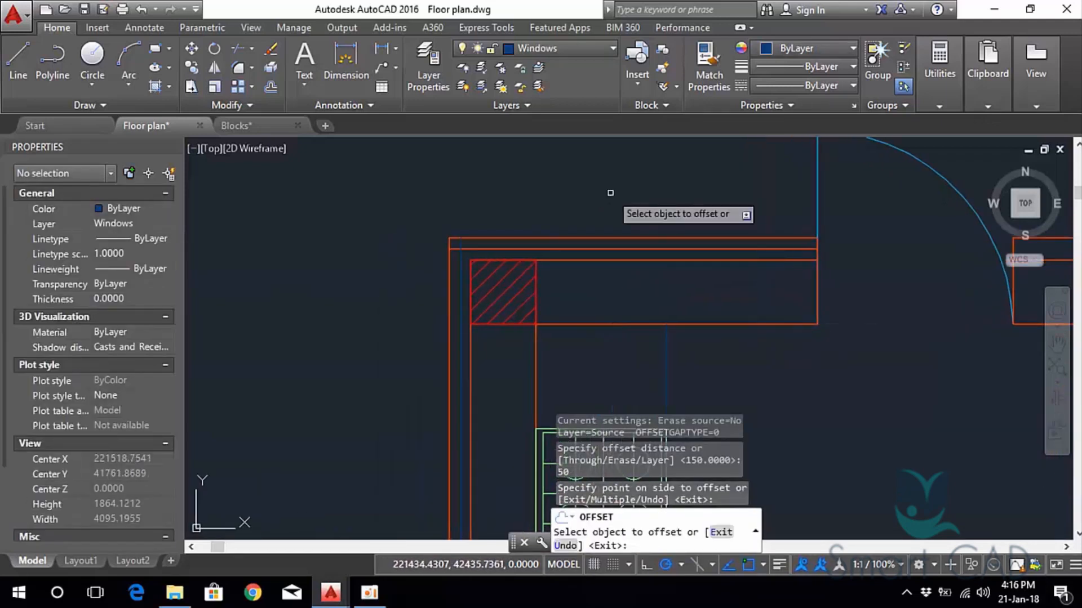
key("Escape")
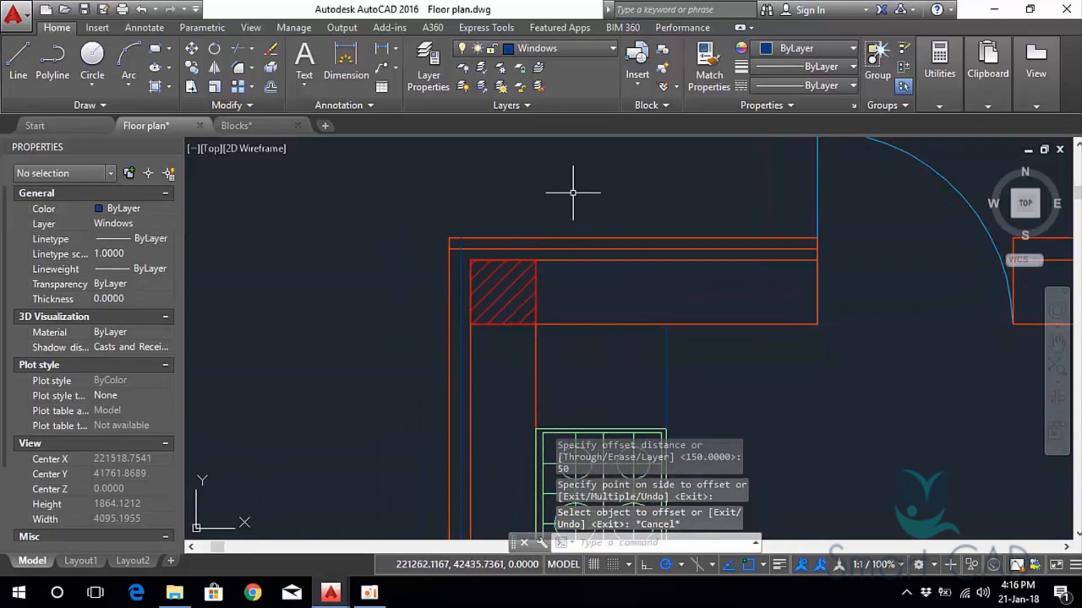
Move the offset line inside the kitchen north wall's outer layer to the Insulation layer.
scroll(495, 242, "up", 4)
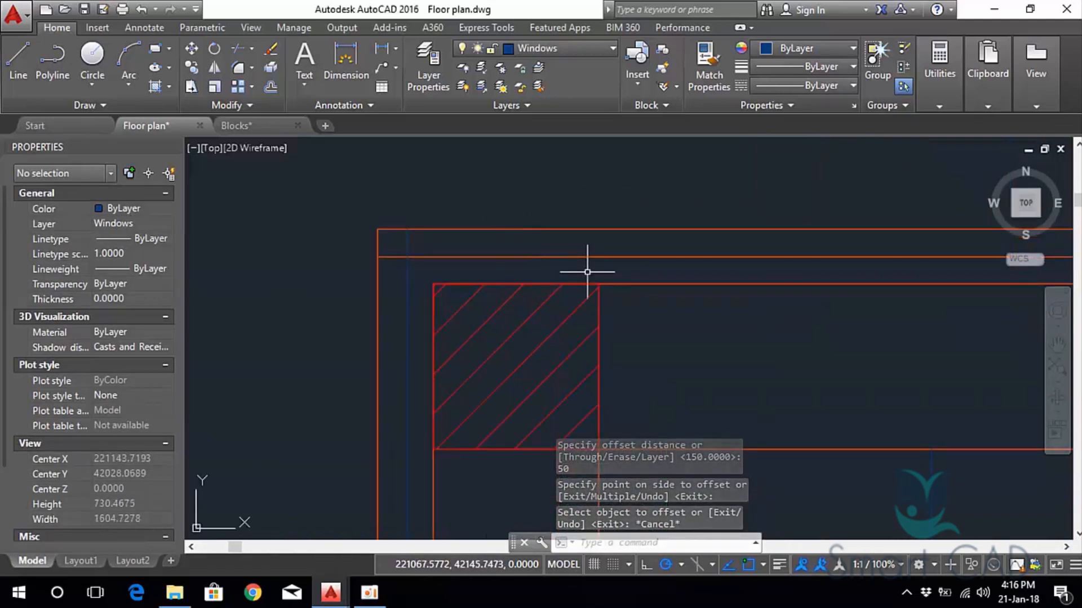
left_click(587, 271)
left_click(569, 242)
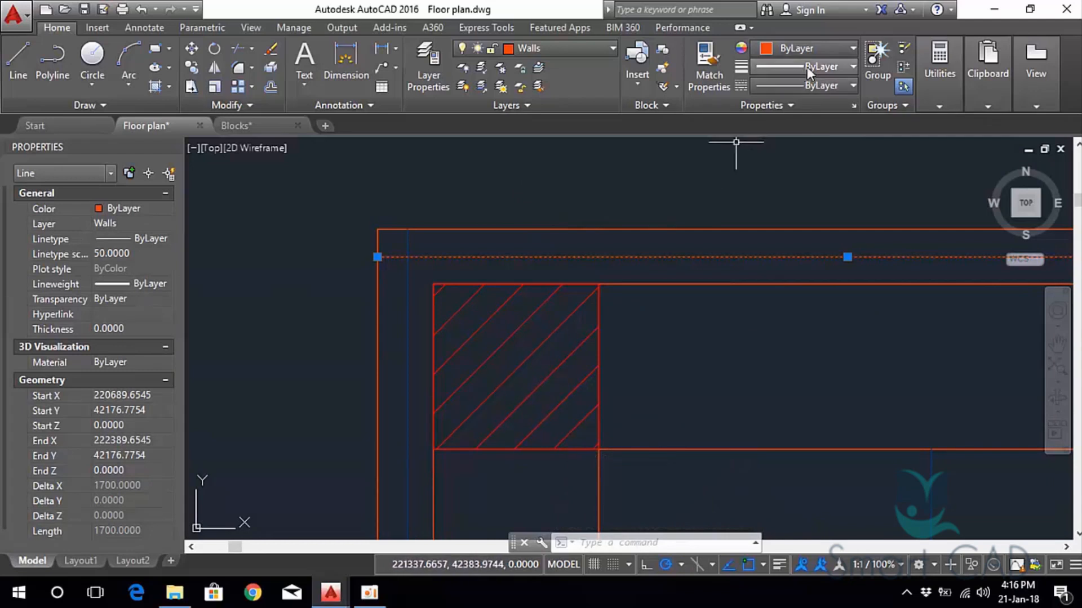
left_click(478, 48)
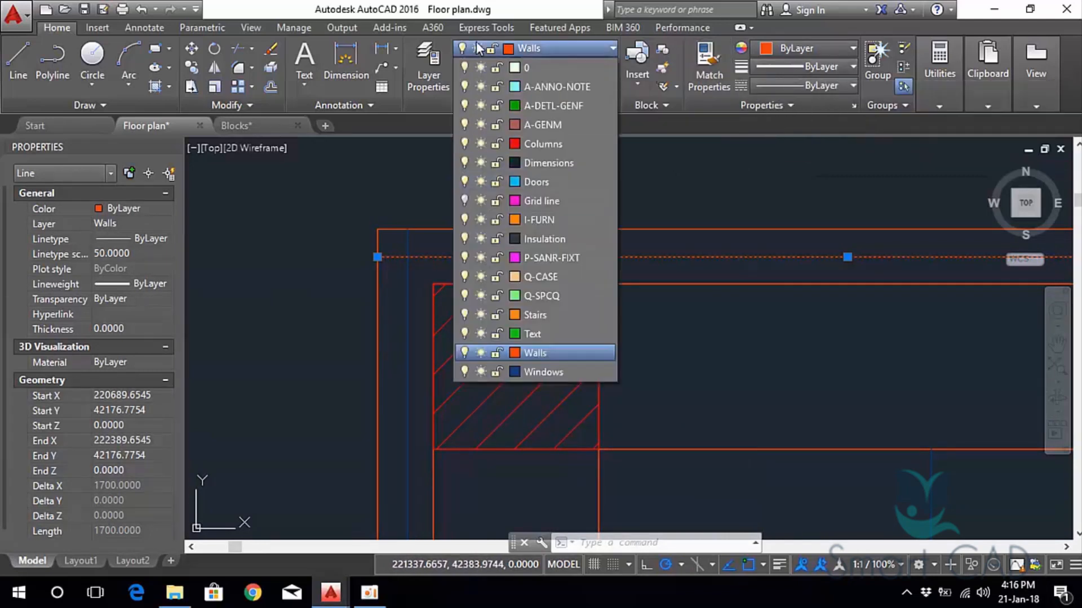
left_click(542, 239)
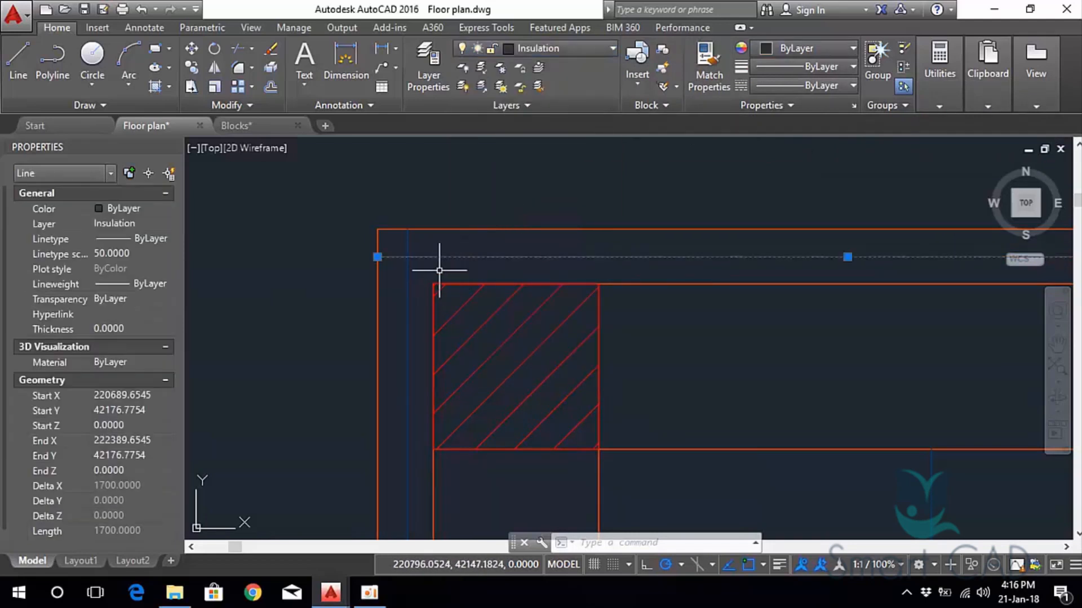
key("Escape")
left_click(644, 260)
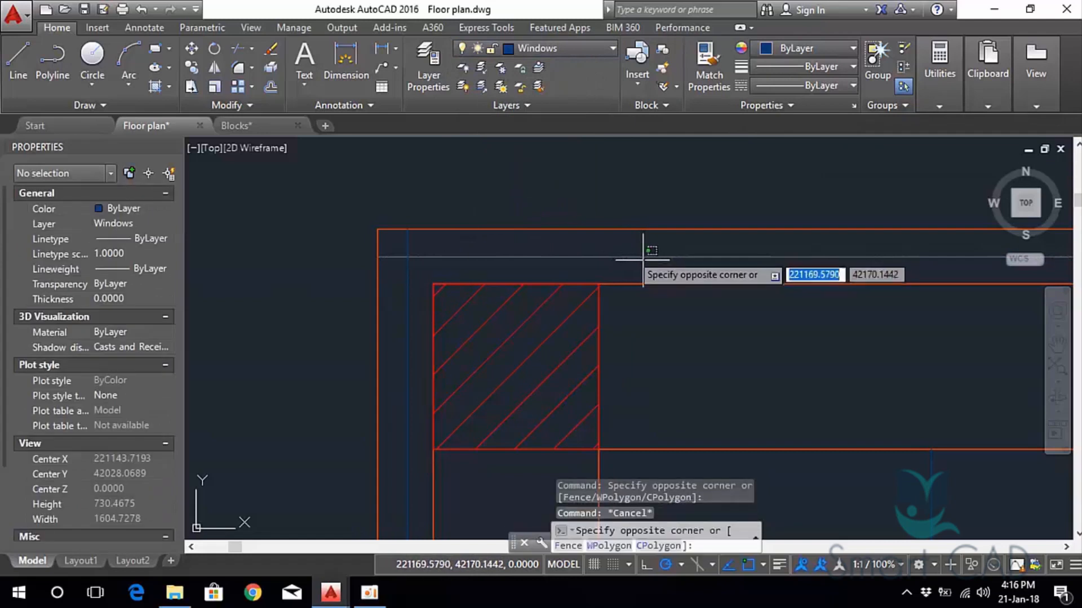
left_click(632, 252)
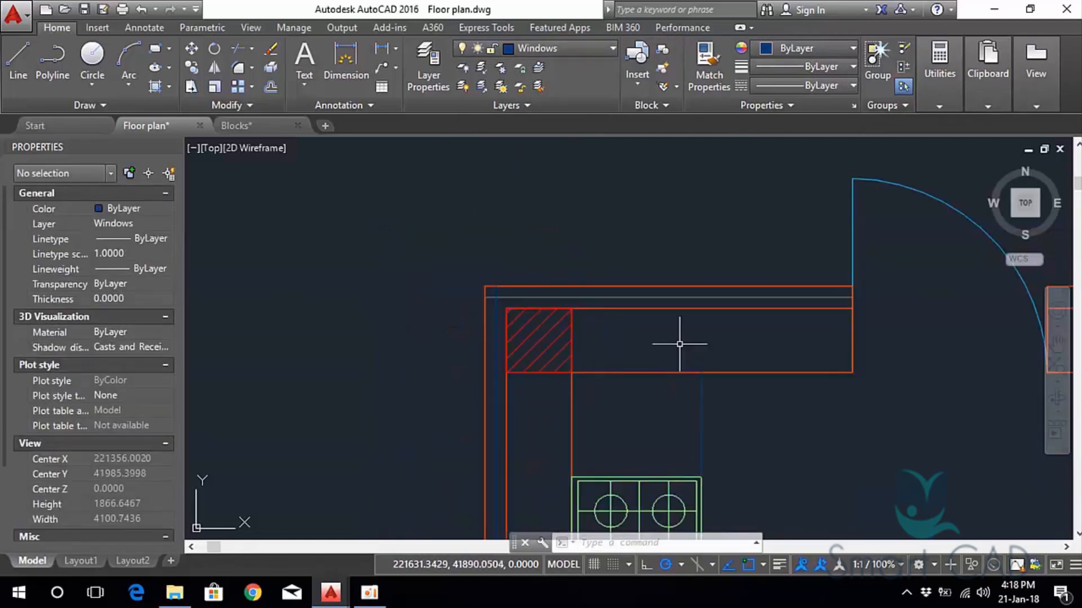
Load the BATTING linetype from acad.lin while choosing a linetype for the Insulation layer.
scroll(670, 299, "up", 2)
left_click(665, 297)
left_click(661, 299)
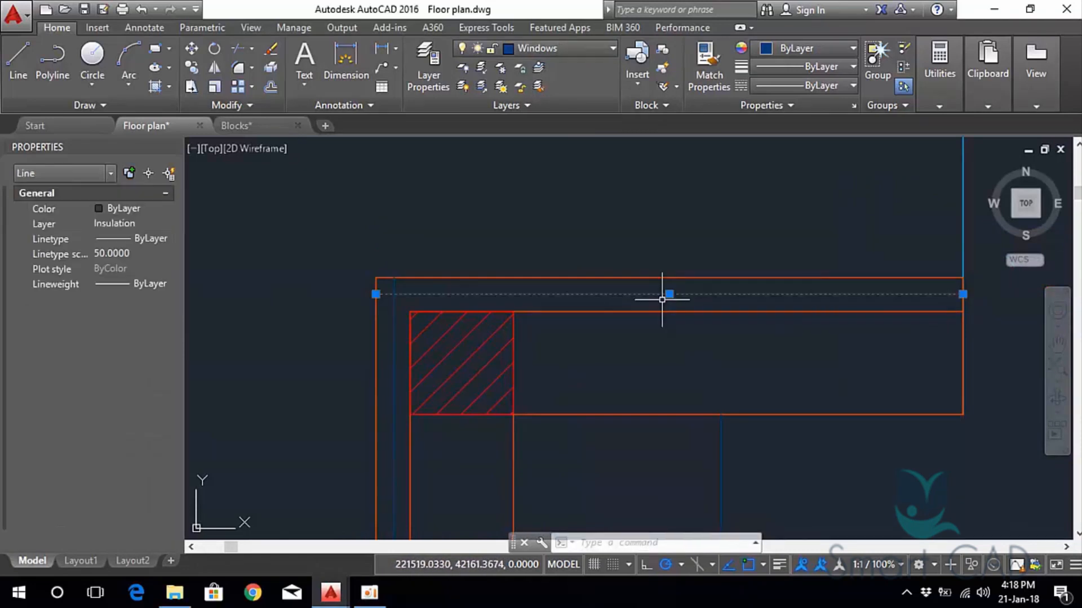
left_click(433, 66)
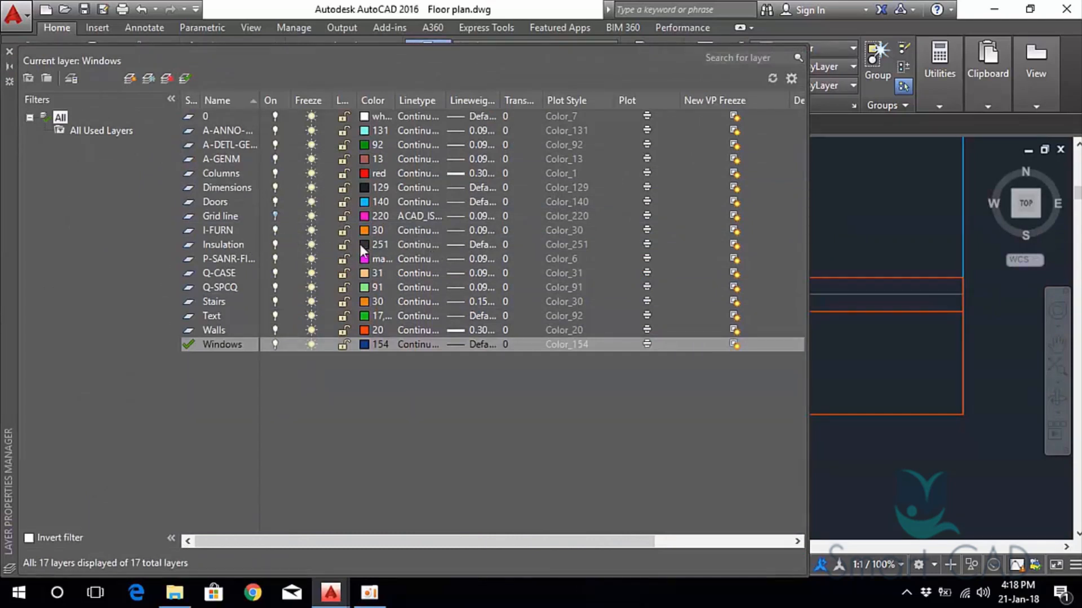
left_click(420, 245)
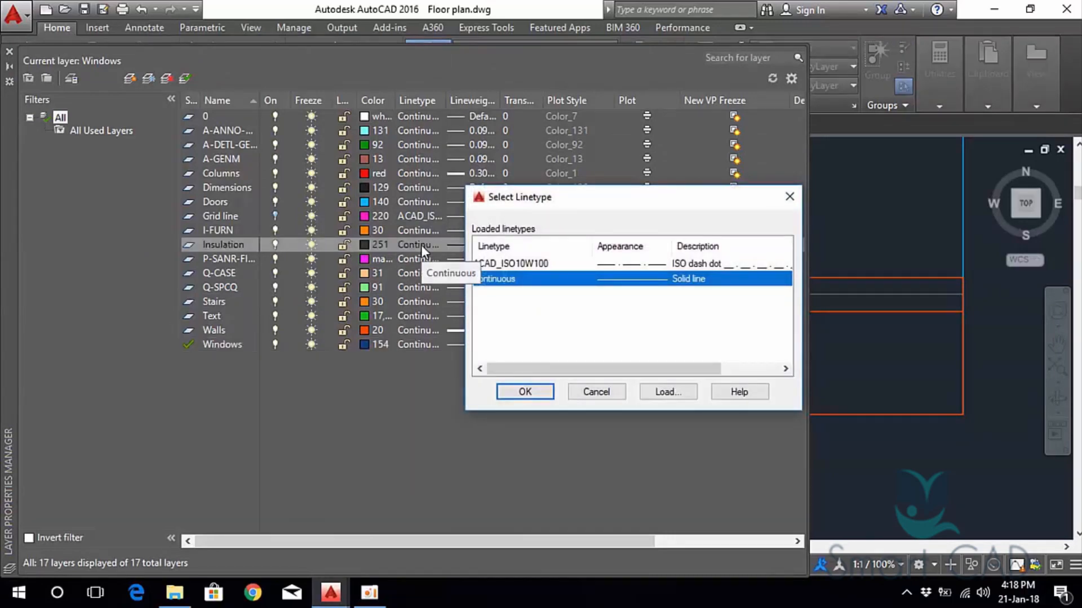
left_click(668, 393)
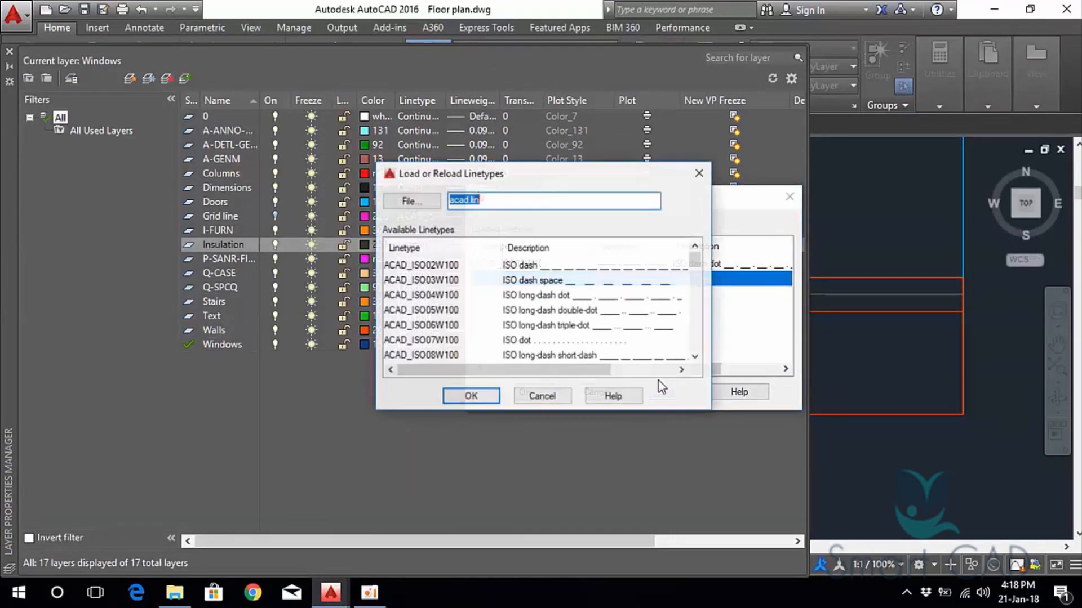
scroll(635, 302, "down", 1)
scroll(635, 303, "down", 2)
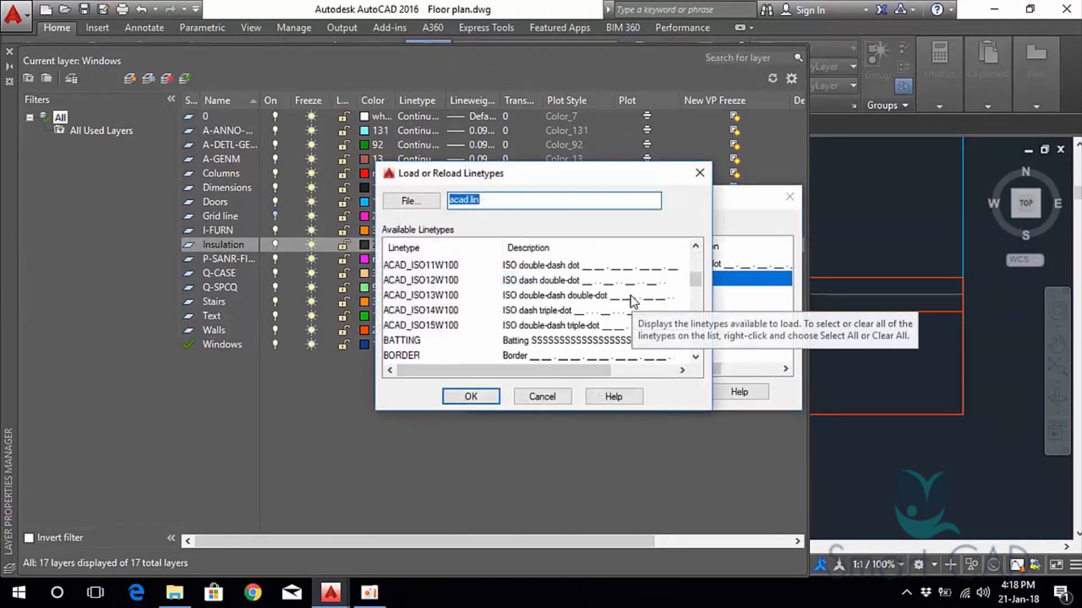
scroll(580, 319, "down", 1)
left_click(517, 297)
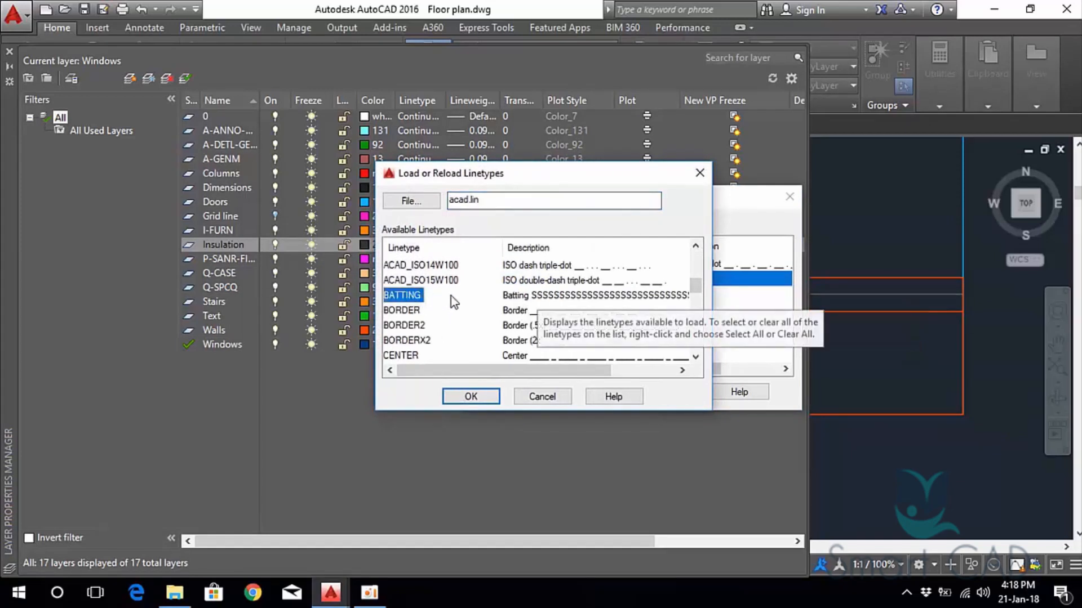
left_click(484, 391)
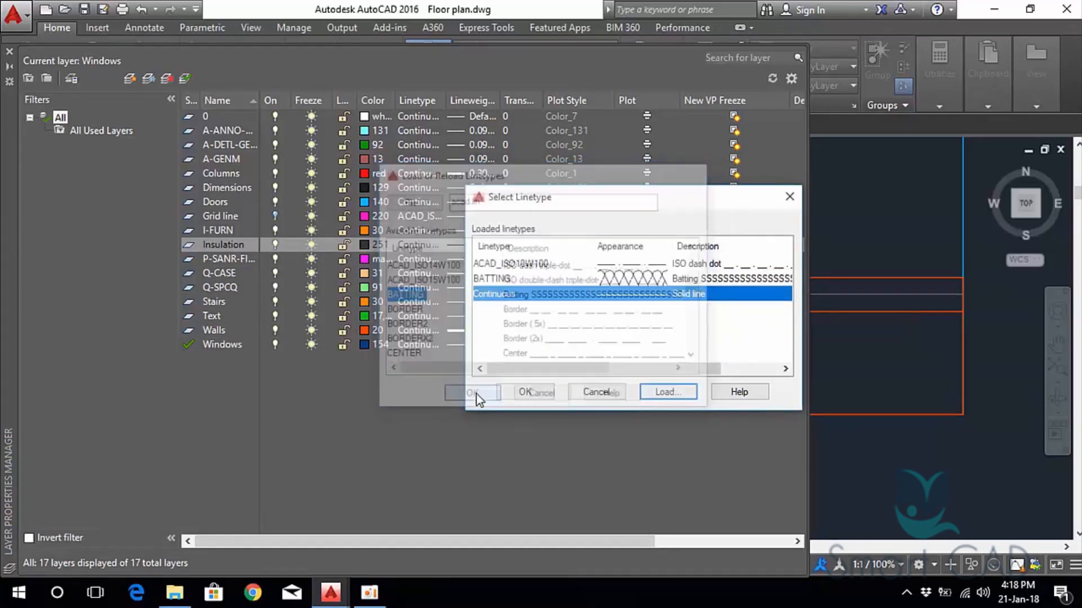
Assign the BATTING linetype to the Insulation layer and close the layer manager.
left_click(565, 282)
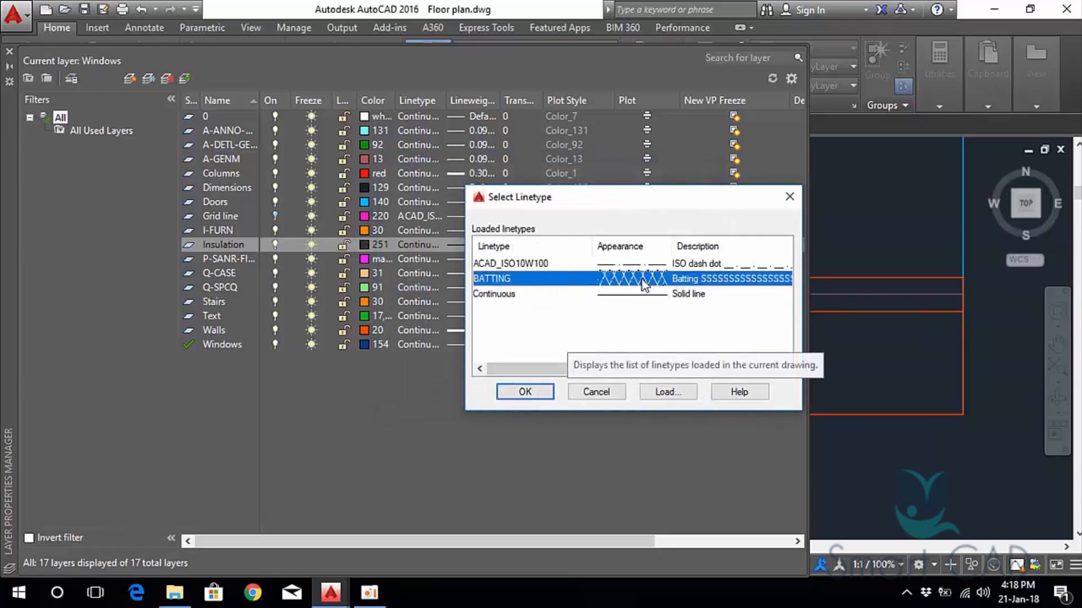
left_click(536, 391)
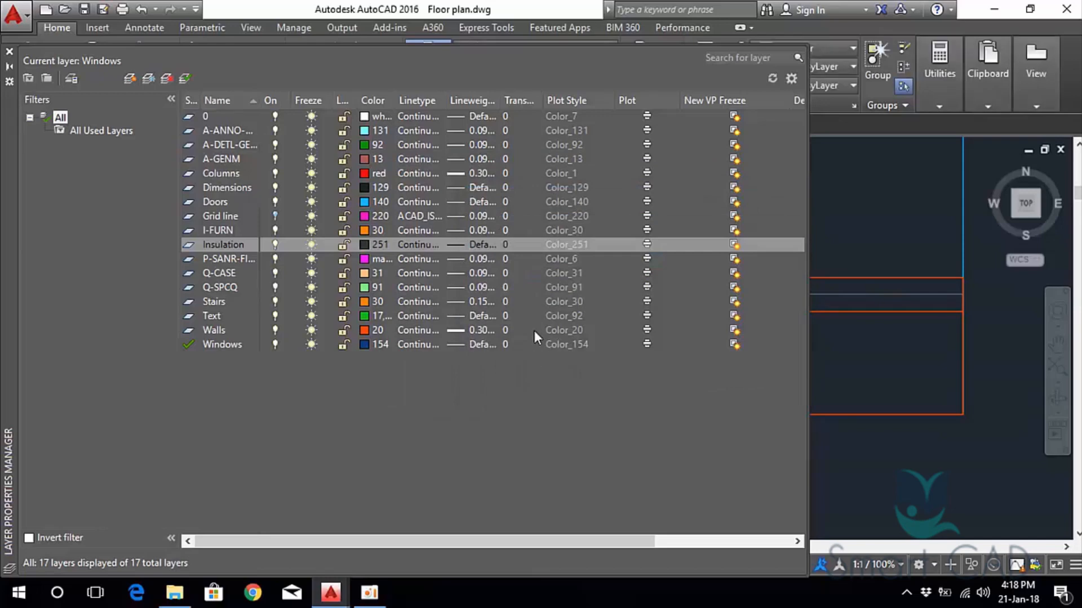
left_click(9, 52)
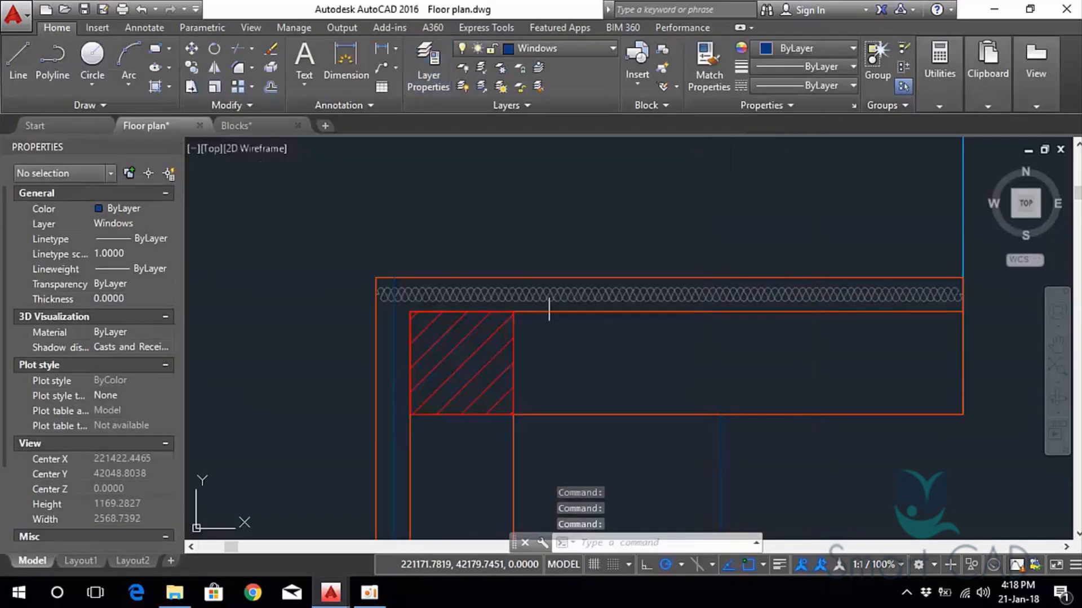
Set the linetype scale of the kitchen north wall's insulation line to 70, raise it to 100, and clear the selection.
scroll(597, 314, "up", 2)
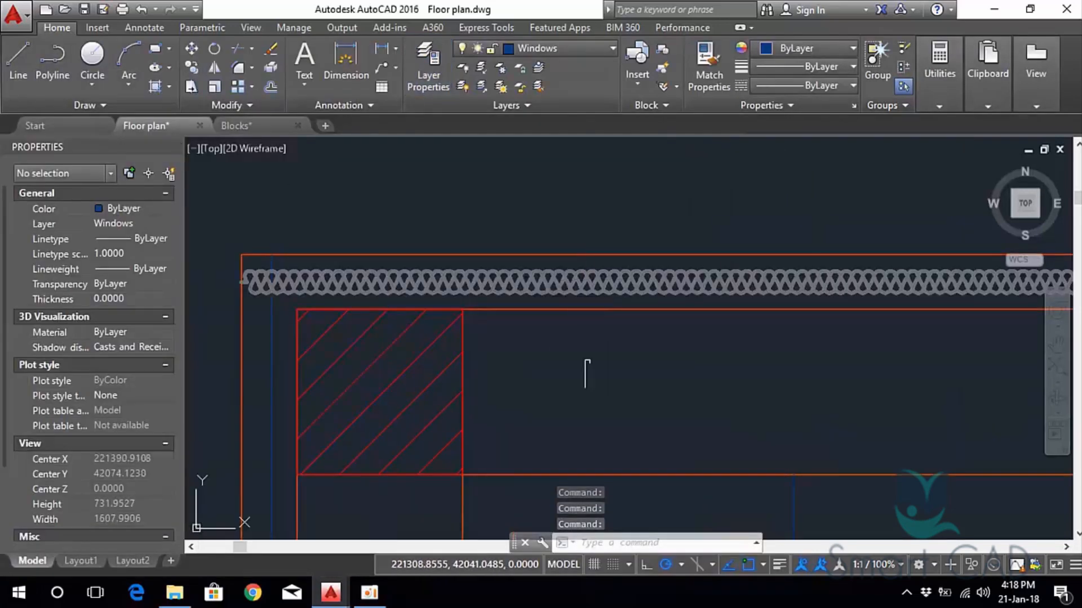
scroll(546, 292, "down", 2)
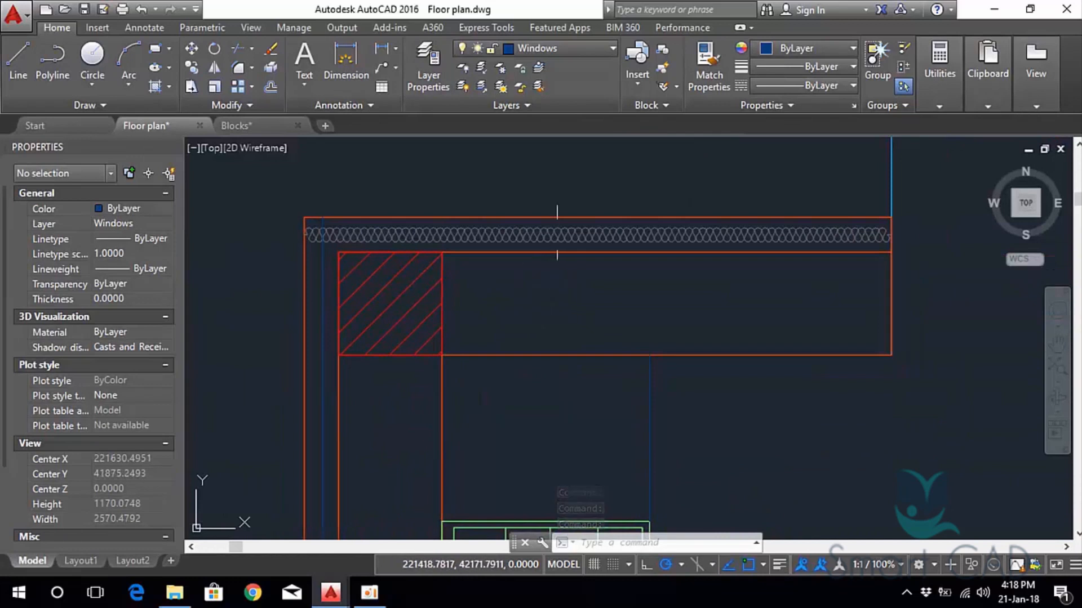
left_click(556, 234)
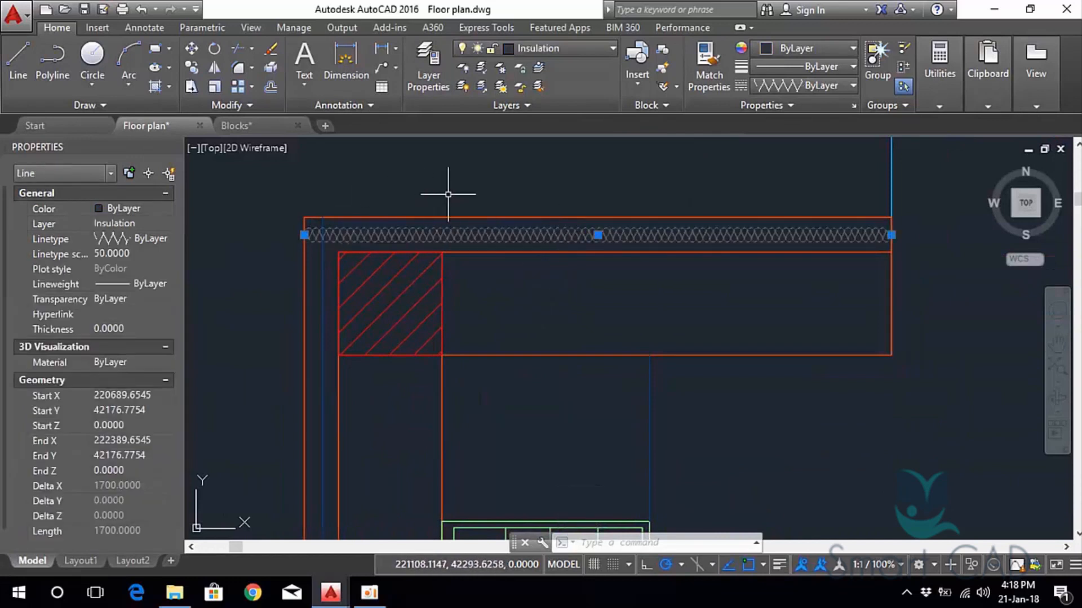
left_click(145, 253)
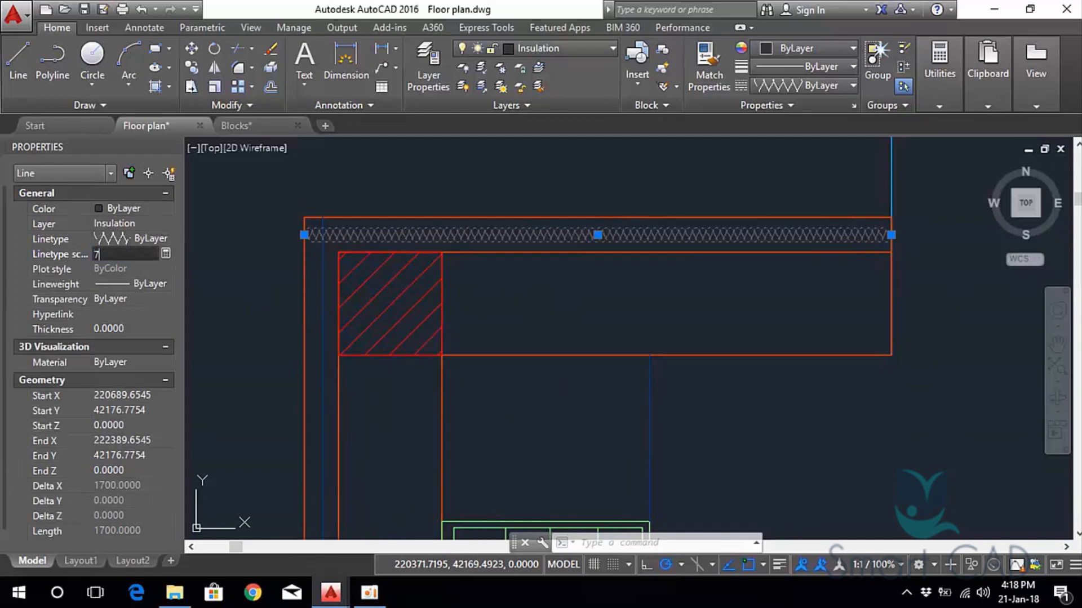
type("70")
key("Return")
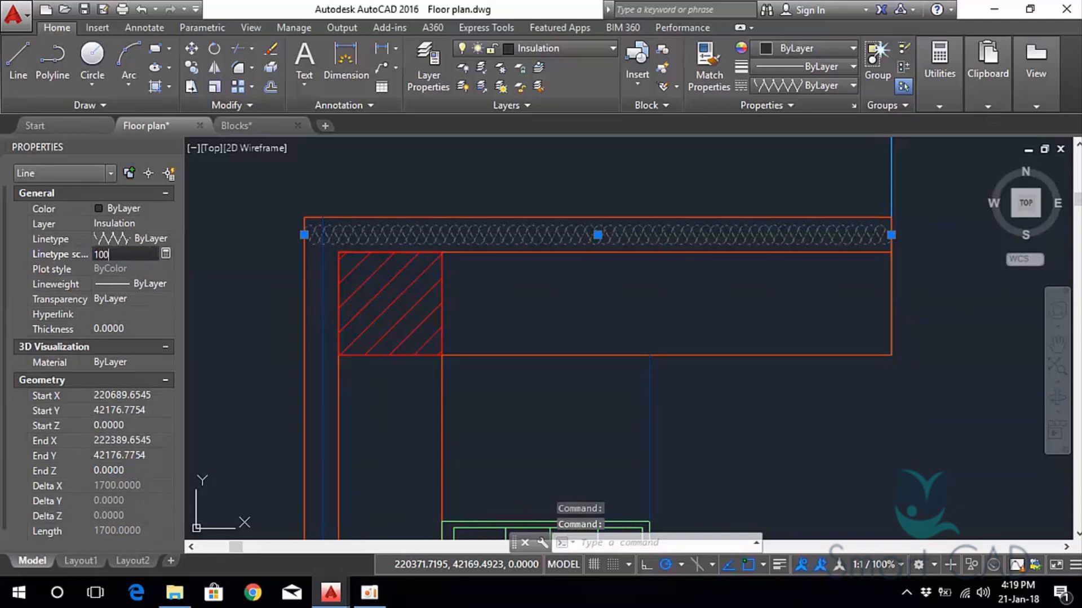
key("Return")
left_click(367, 187)
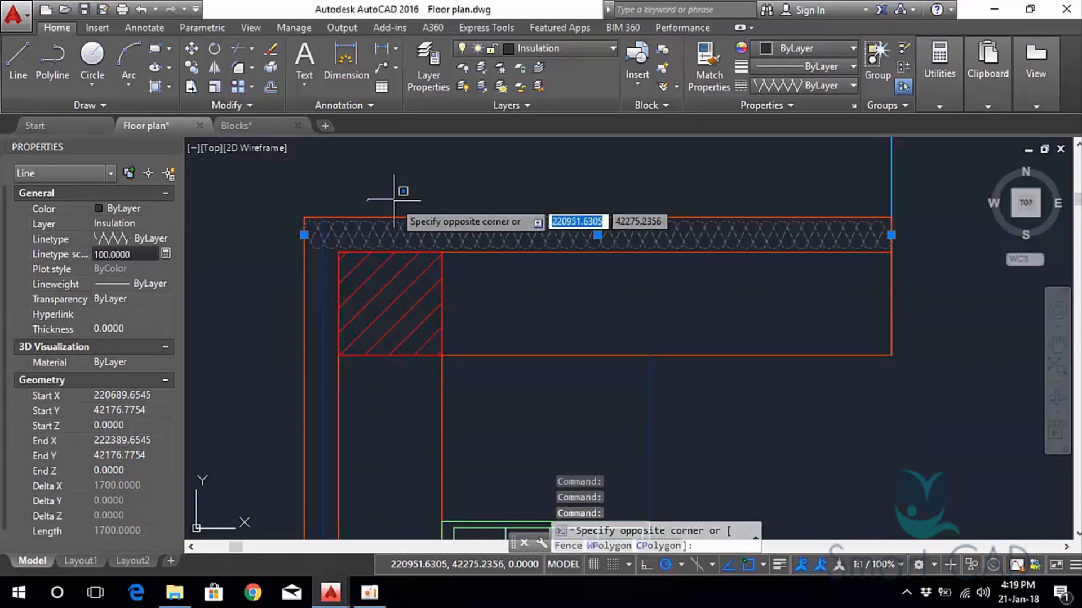
key("Escape")
key("Escape")
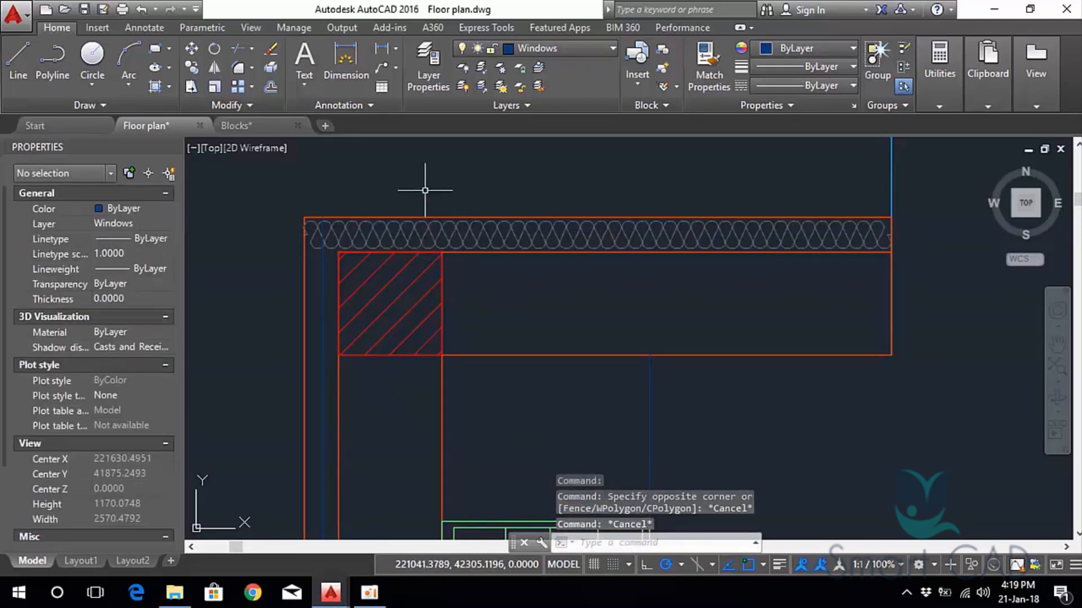
Match the properties of the north wall's insulation line onto the vertical line in the west wall's outer layer.
type("ma")
key("Return")
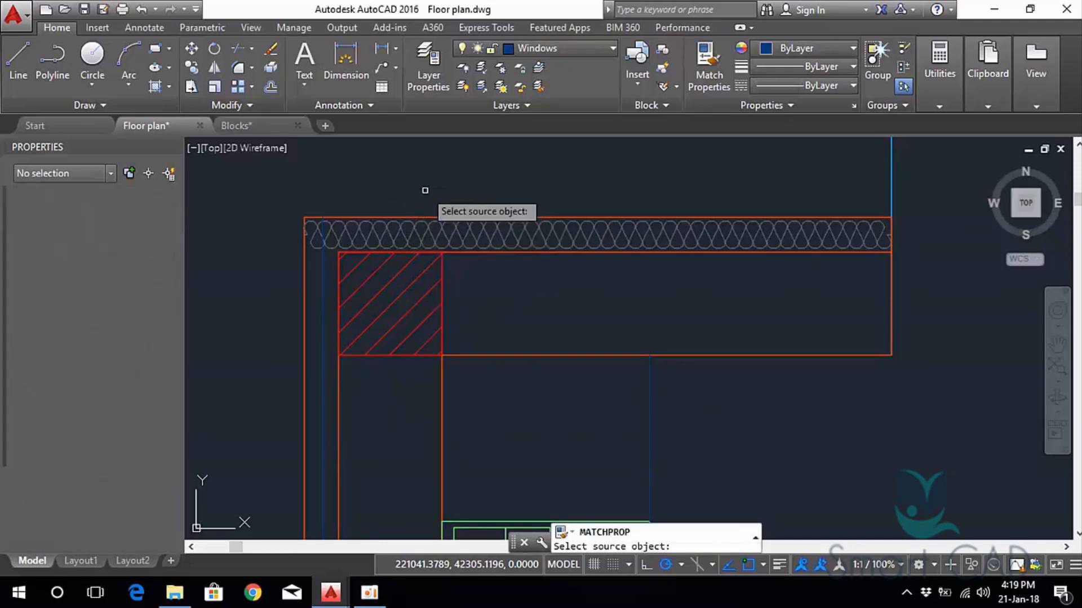
left_click(375, 231)
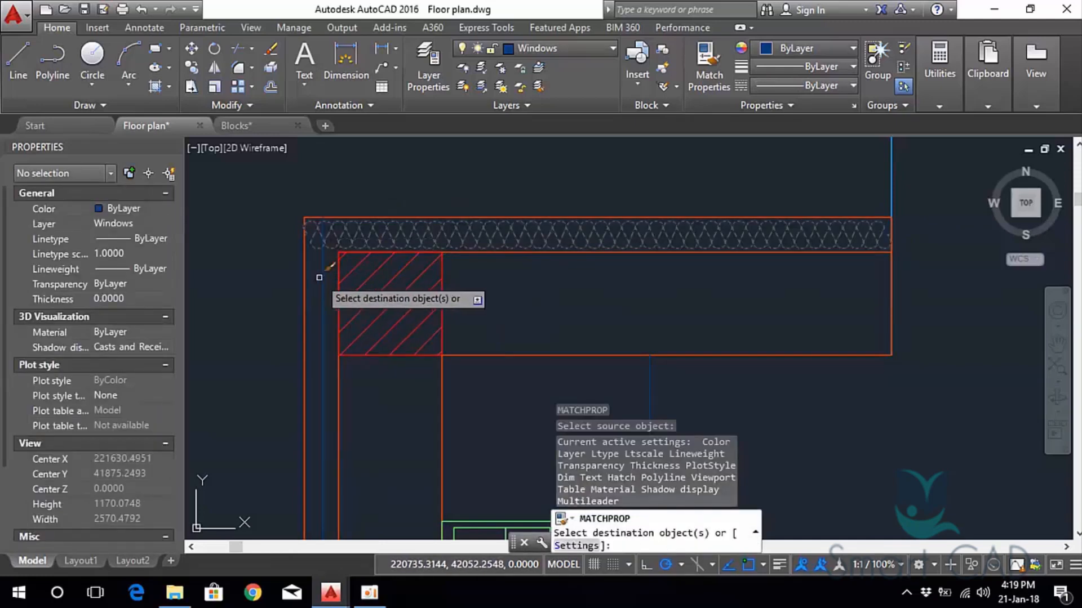
scroll(599, 297, "down", 4)
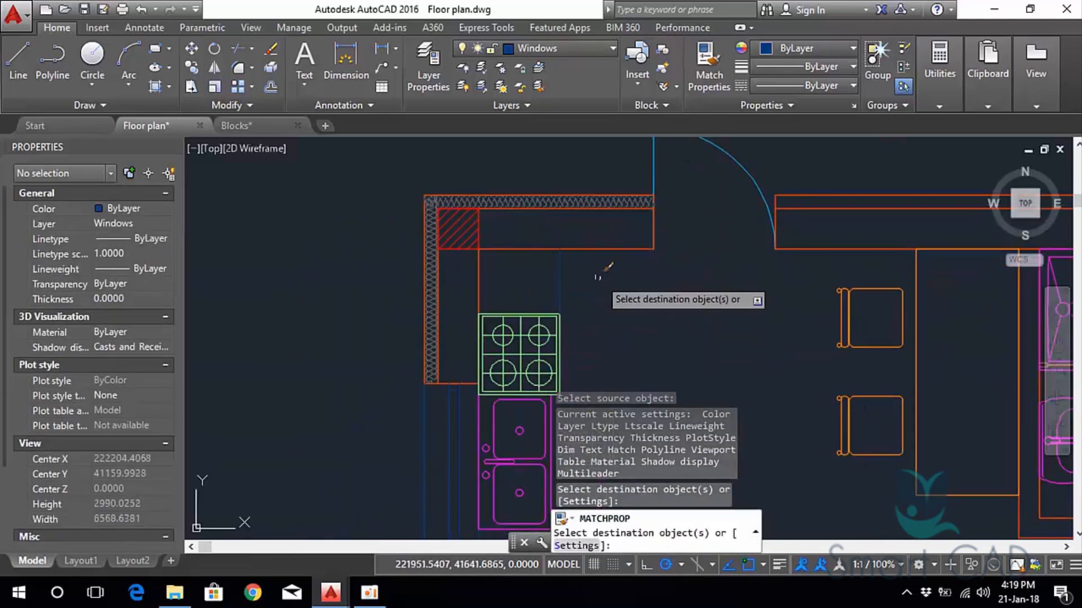
key("Escape")
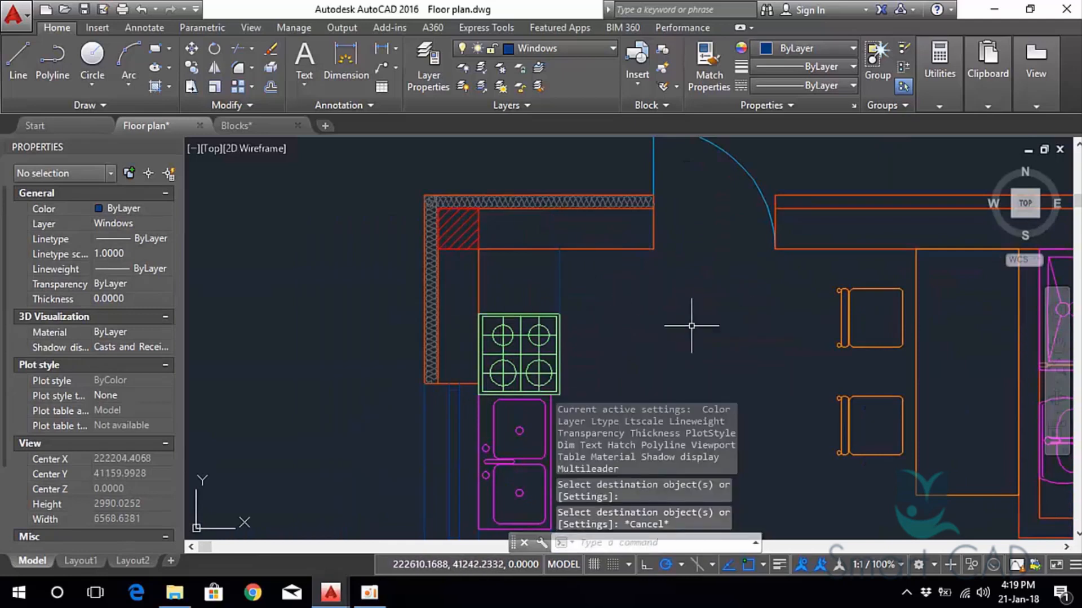
Offset the outer lines of the two north wall segments along the dining area and bathroom 50 units inward.
scroll(691, 326, "down", 2)
middle_click_drag(693, 324, 345, 278)
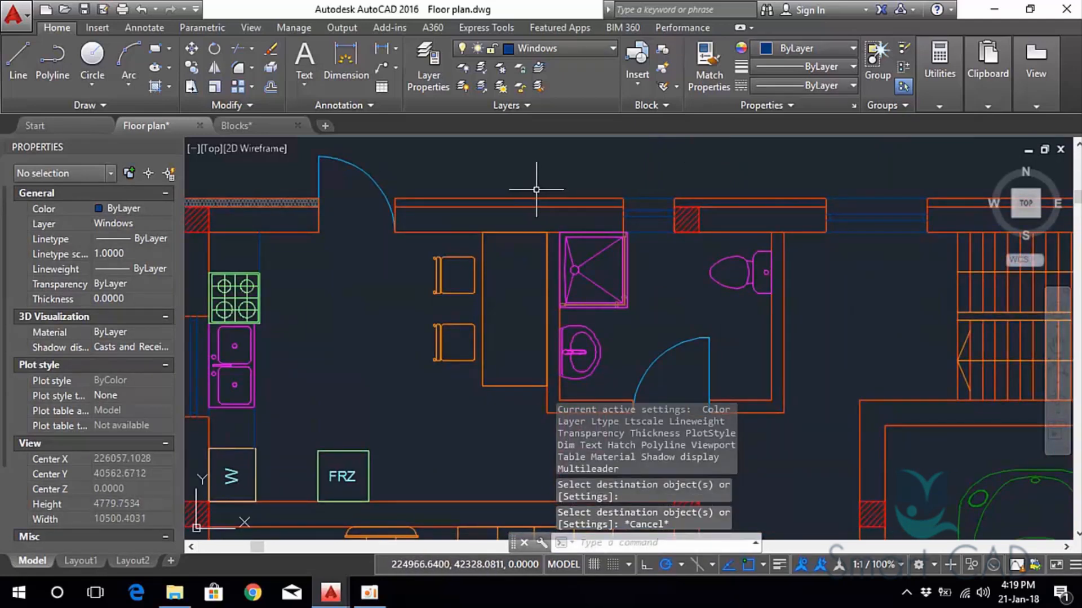
type("o")
key("Return")
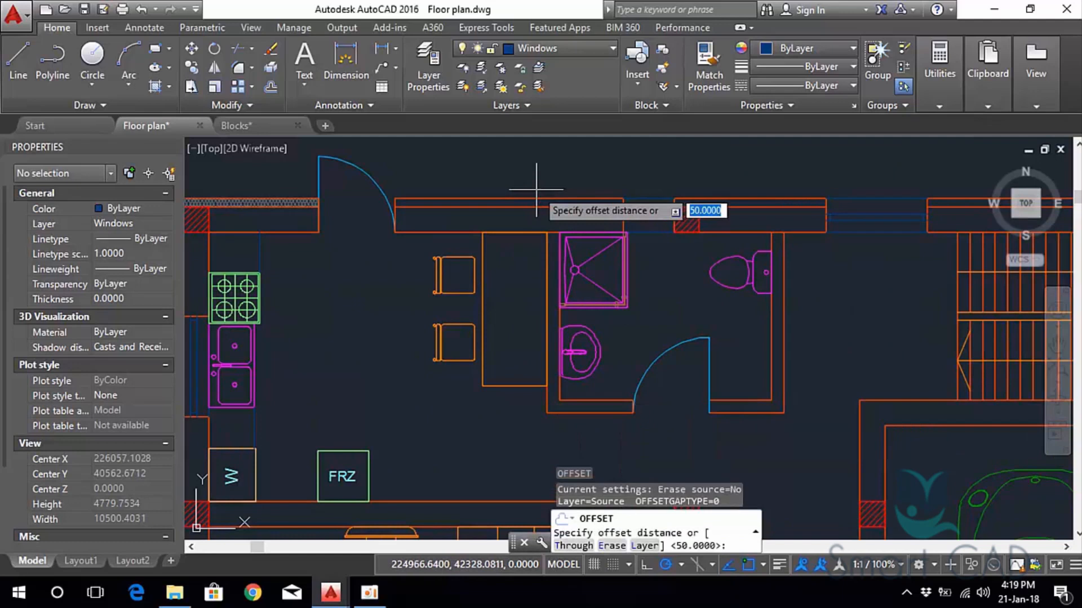
key("Return")
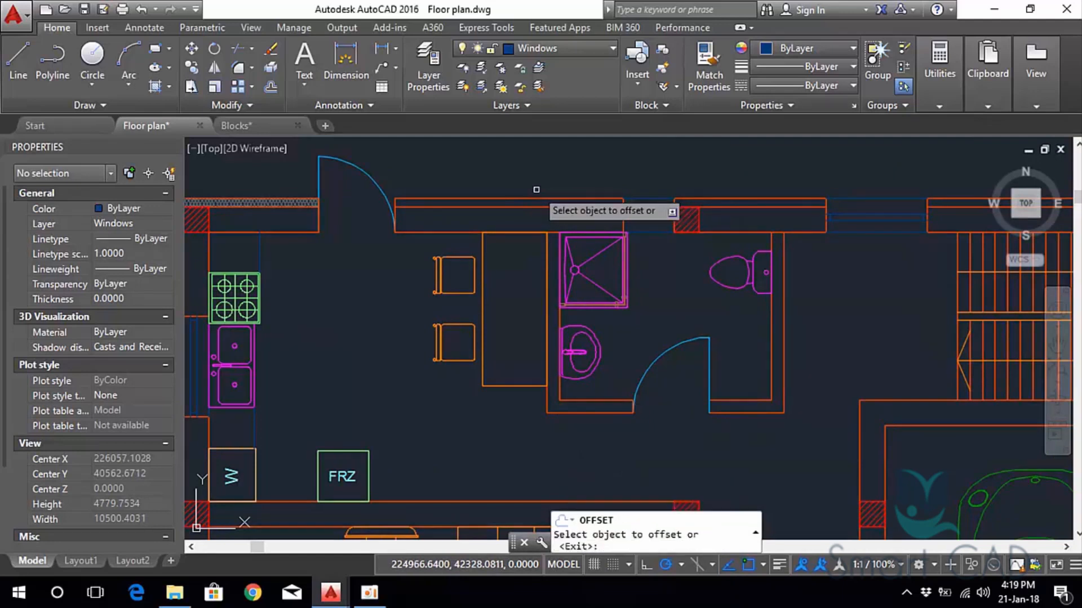
left_click(535, 200)
left_click(532, 241)
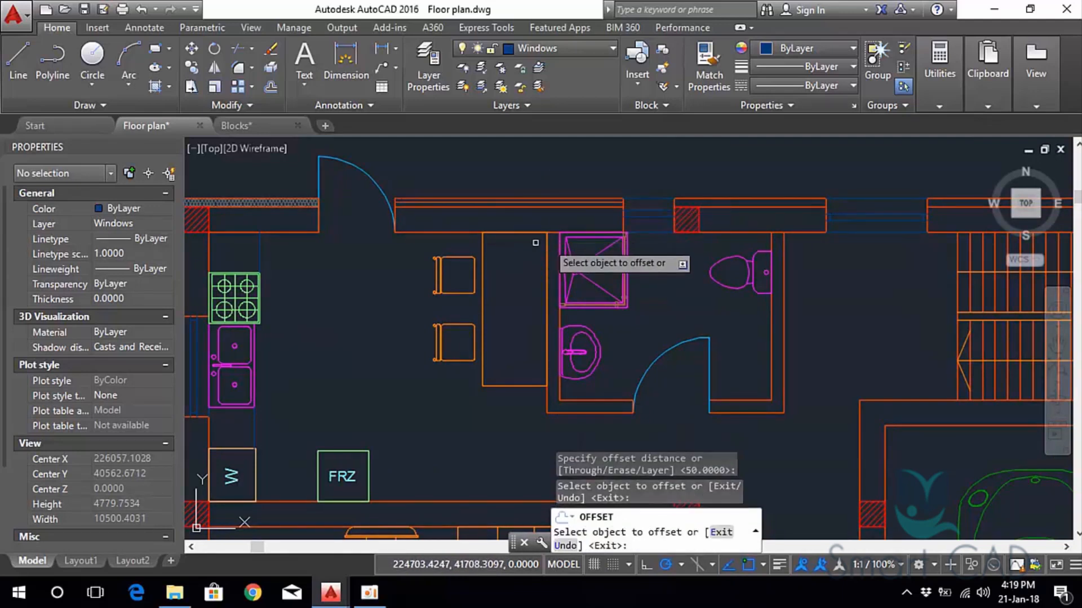
left_click(715, 198)
left_click(718, 273)
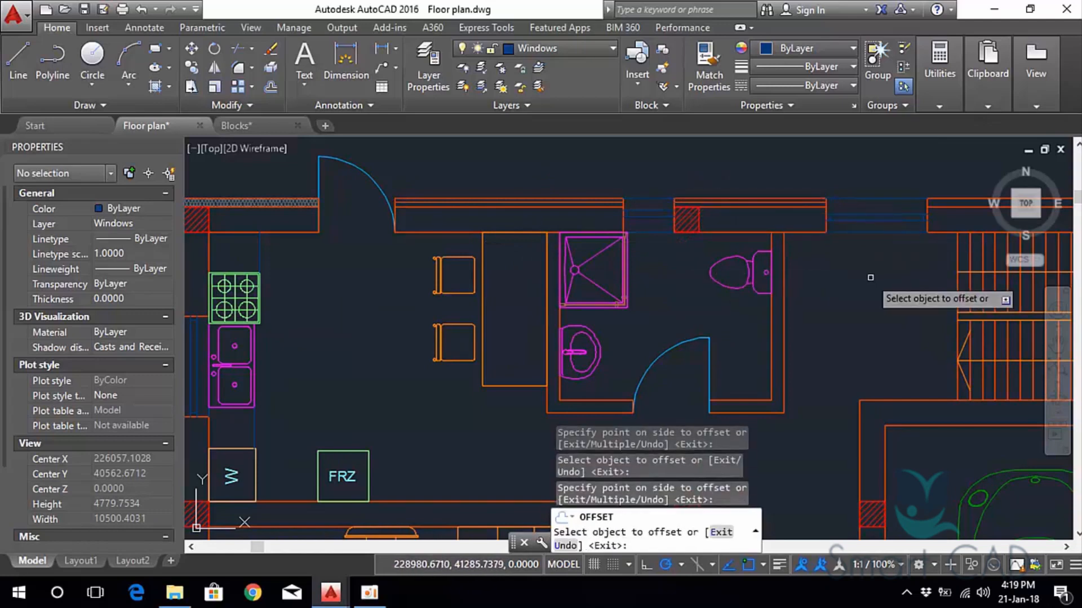
Offset the outer lines of the north wall by the stairs and the east wall segments down to the garage 50 units inward.
middle_click_drag(901, 276, 571, 291)
left_click(713, 215)
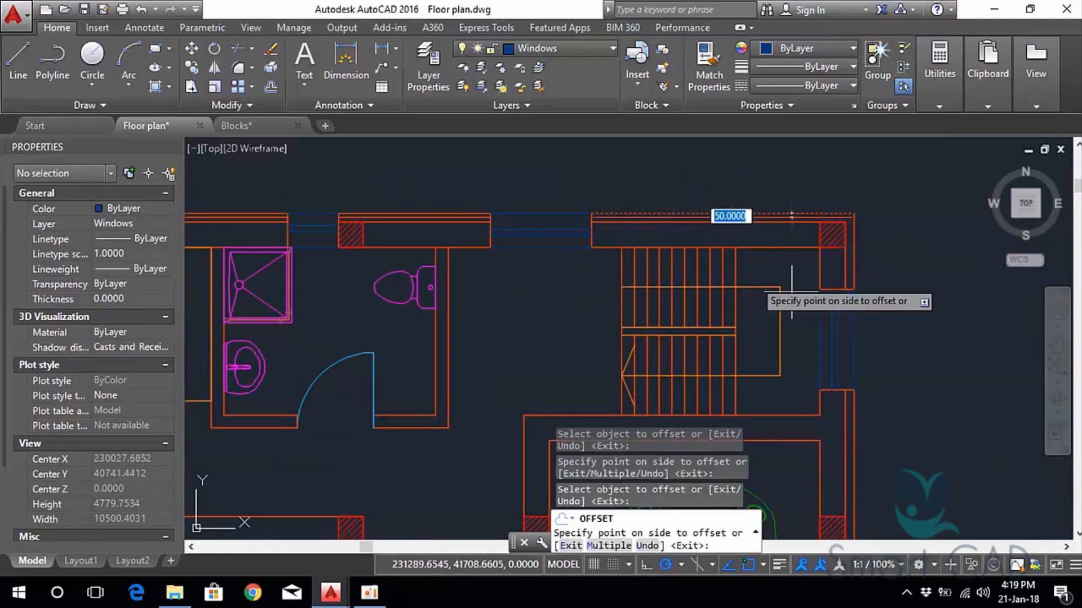
left_click(791, 217)
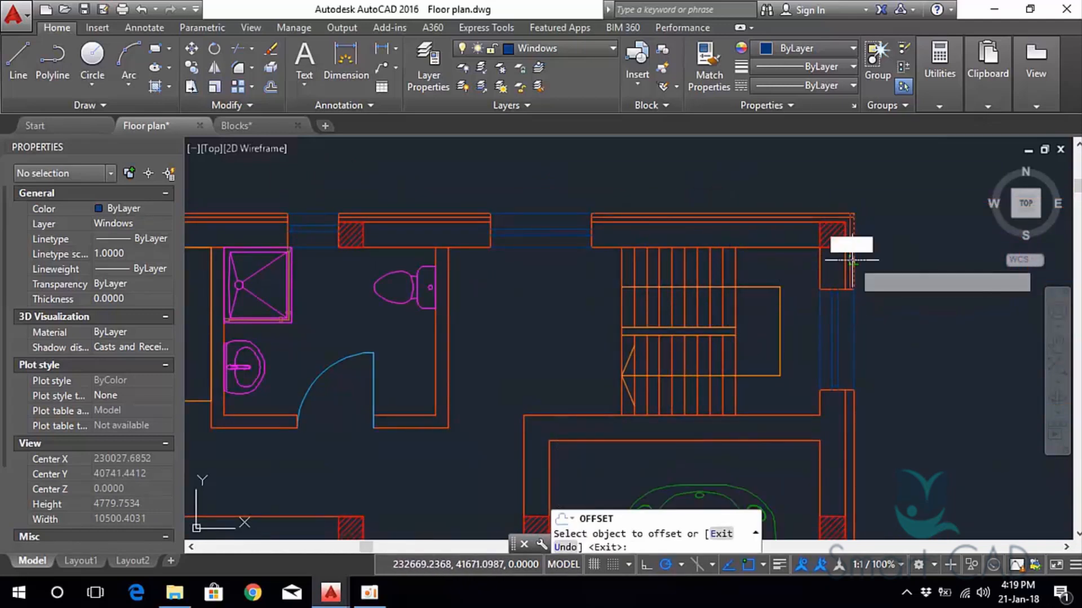
scroll(783, 259, "down", 3)
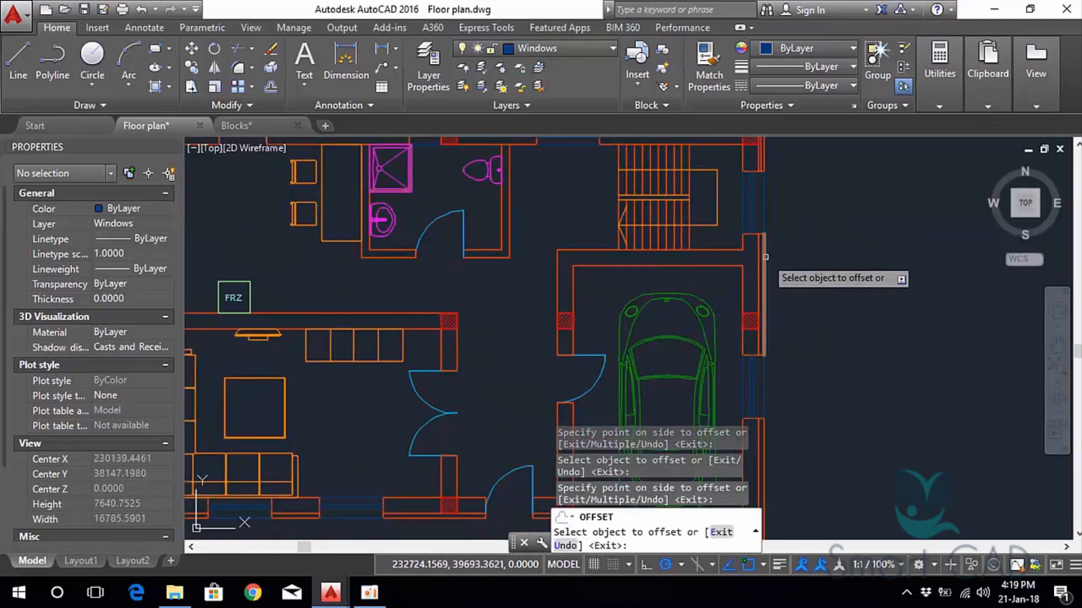
scroll(733, 271, "down", 3)
scroll(698, 259, "up", 6)
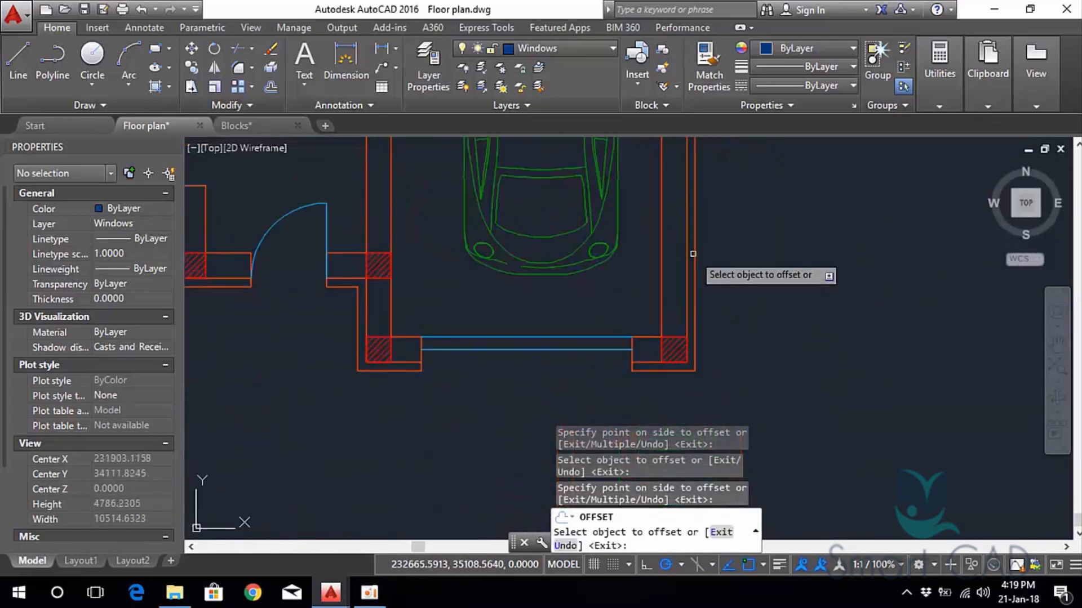
left_click(693, 253)
left_click(642, 248)
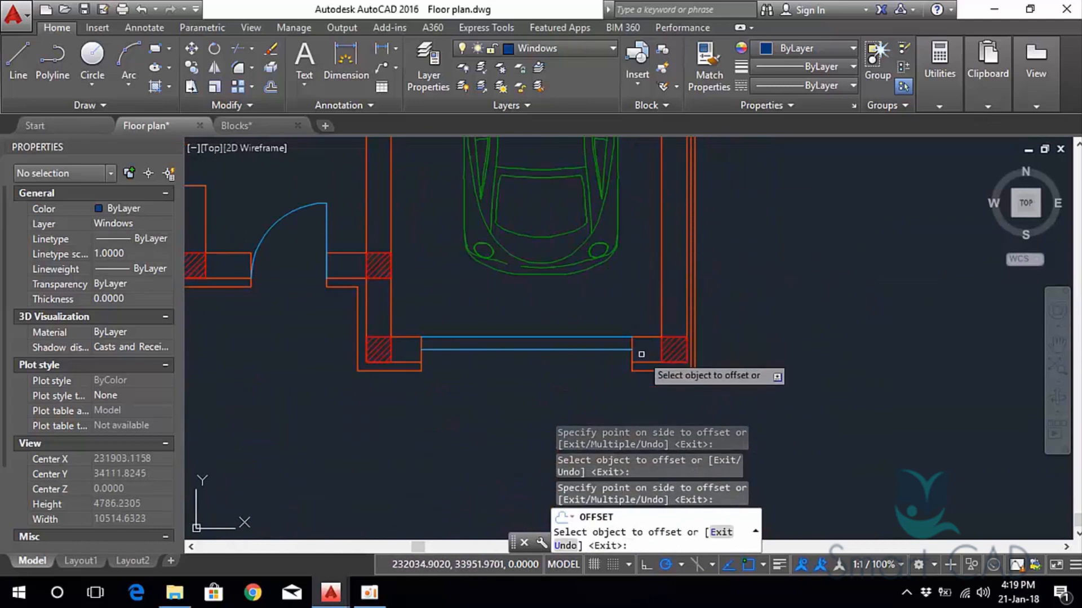
Offset the outer lines of the garage's front wall stubs, its west return, and the short segment beside the entrance door 50 units inward.
left_click(654, 368)
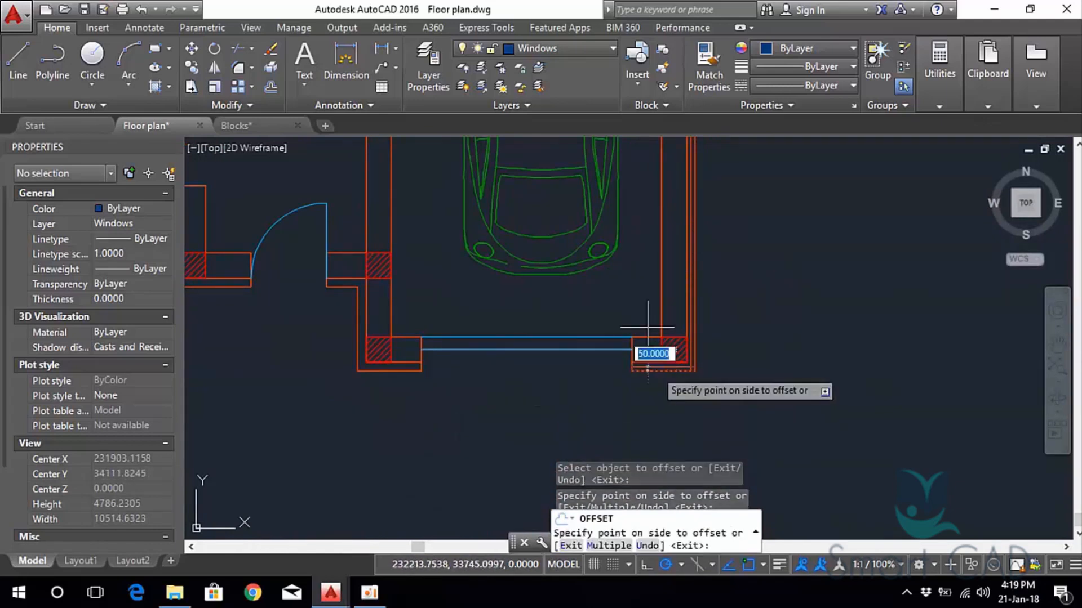
left_click(649, 361)
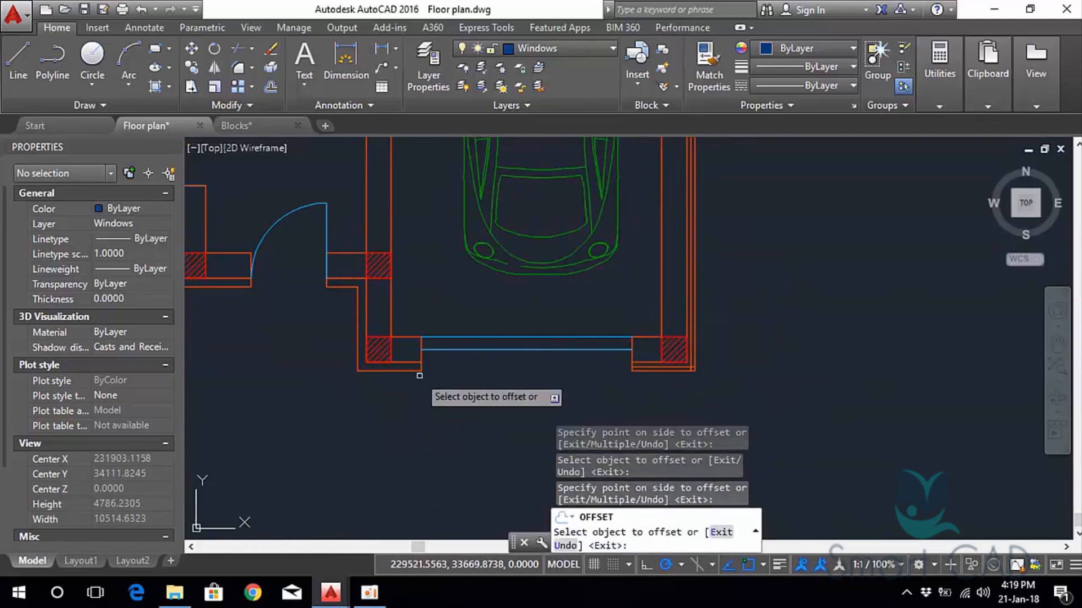
left_click(356, 300)
left_click(434, 302)
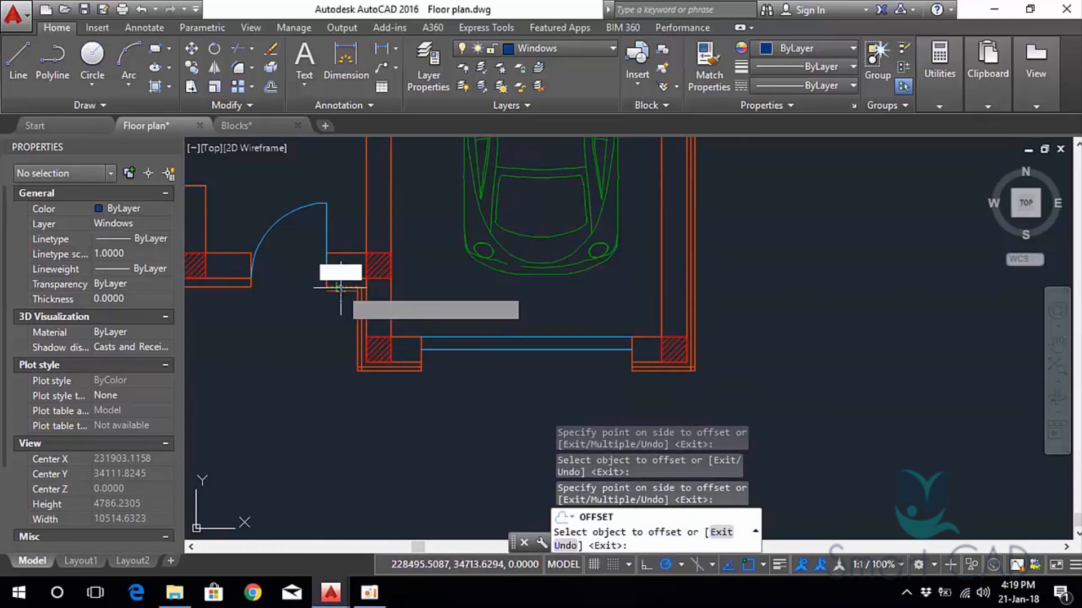
left_click(334, 231)
Offset the outer lines of the three south wall segments from the entrance door to the living room's southwest corner 50 units inward.
middle_click_drag(290, 332, 551, 350)
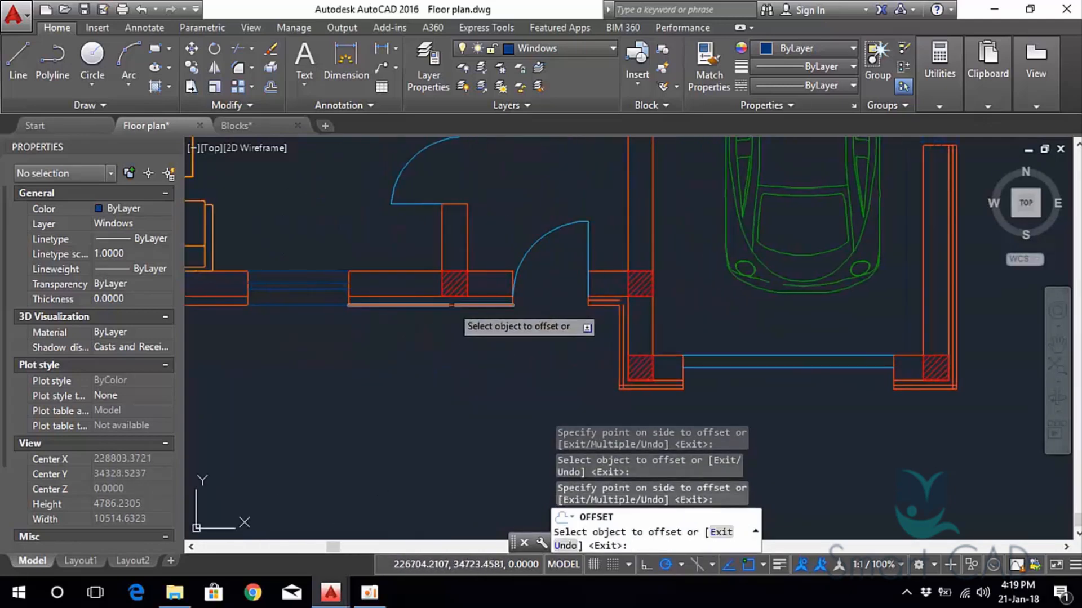
left_click(450, 305)
left_click(458, 251)
middle_click_drag(186, 291, 549, 348)
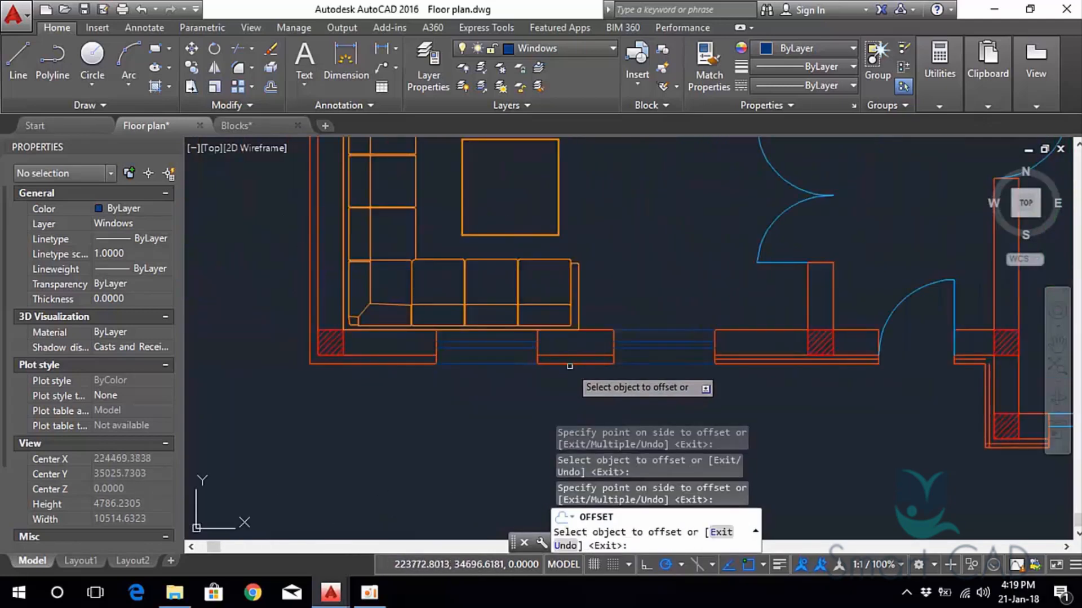
left_click(570, 363)
left_click(617, 288)
scroll(501, 366, "up", 4)
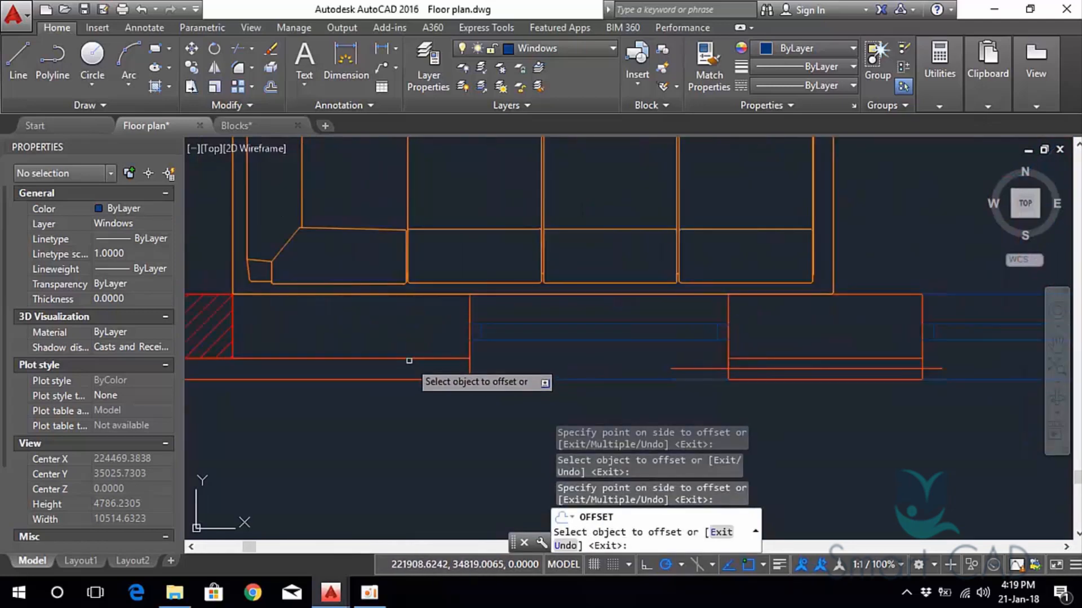
left_click(406, 381)
left_click(413, 288)
Offset the outer line of the living room's west wall 50 units inward and end the Offset command.
scroll(409, 288, "down", 3)
middle_click_drag(385, 289, 608, 351)
left_click(468, 305)
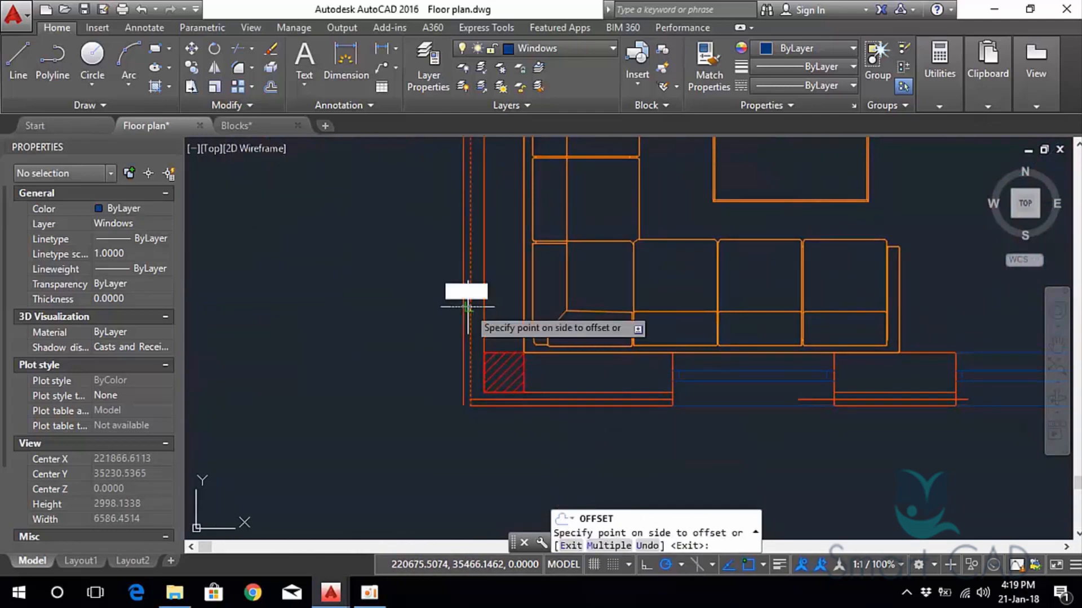
left_click(485, 283)
scroll(484, 276, "down", 4)
middle_click_drag(464, 332, 434, 536)
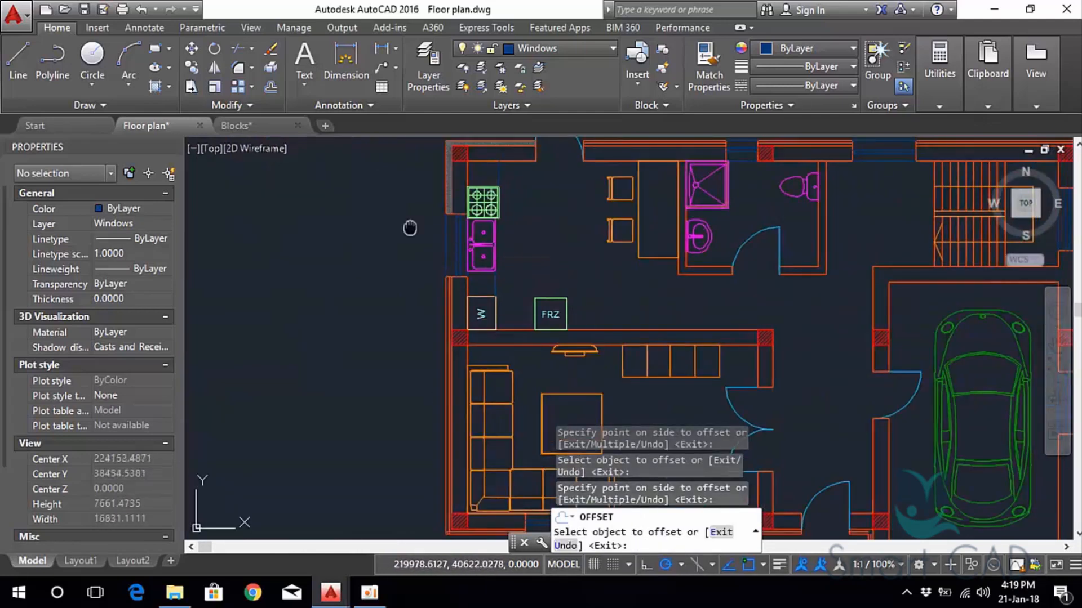
middle_click_drag(410, 229, 417, 280)
key("Escape")
Trim both overhanging ends of the offset line in the wall segment between the two living room windows.
middle_click_drag(733, 531, 623, 320)
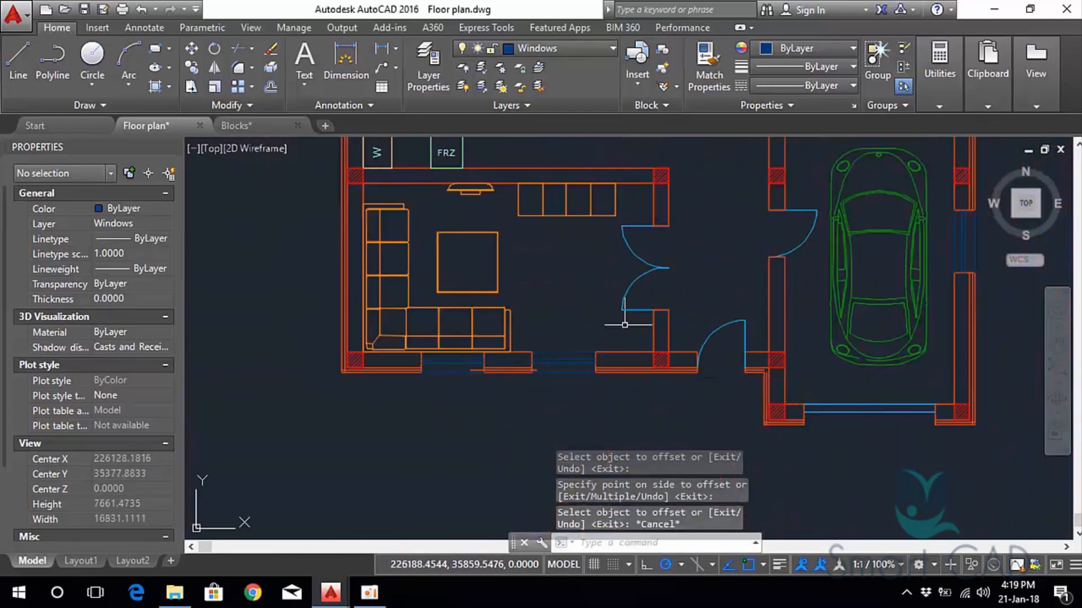
scroll(522, 358, "up", 8)
middle_click_drag(447, 353, 648, 299)
type("tri")
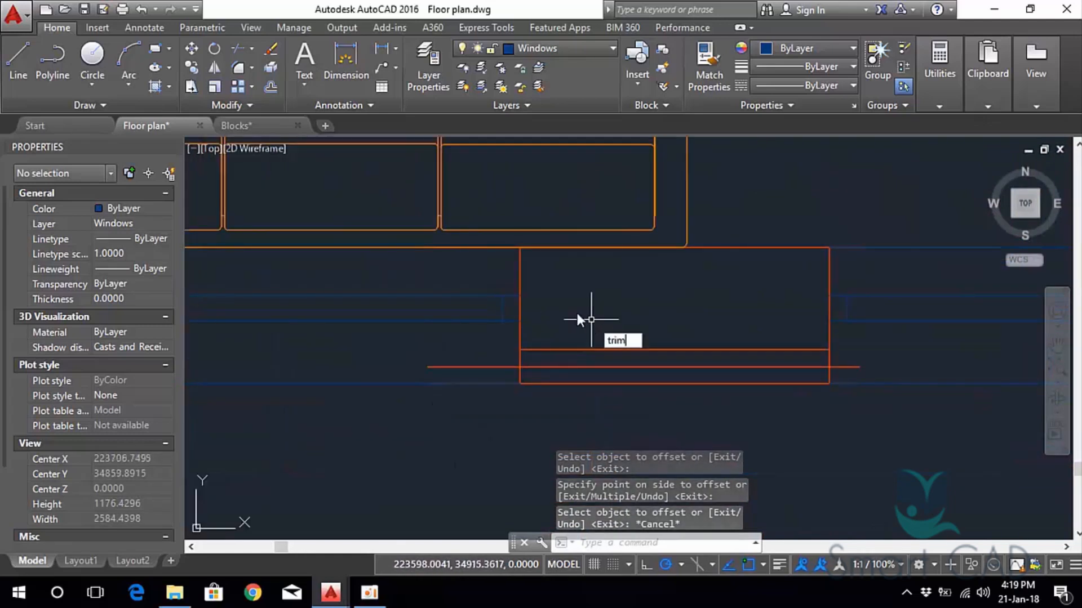
type("m")
key("Return")
key("Return")
left_click(494, 366)
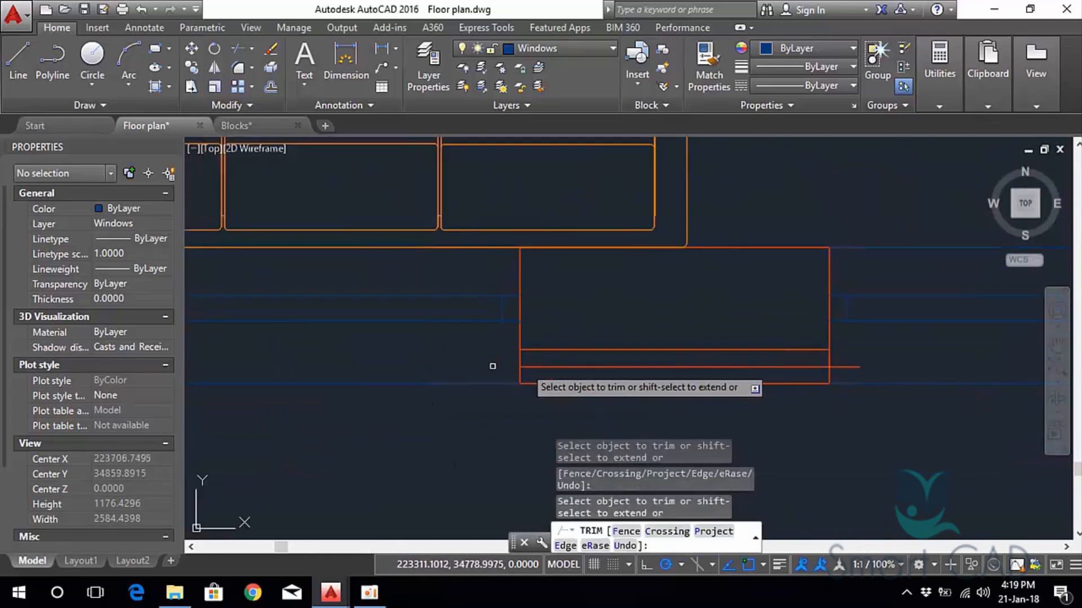
left_click(831, 381)
left_click(856, 370)
key("Escape")
Match the properties of the kitchen north wall's insulation line onto the offset lines in the remaining north wall segments.
scroll(789, 338, "down", 10)
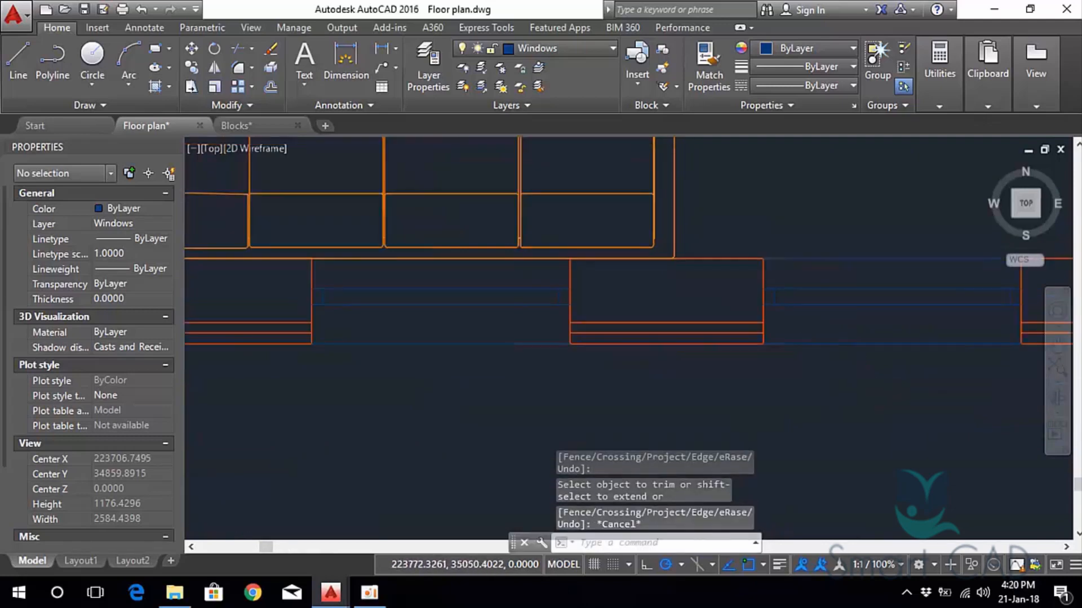
middle_click_drag(618, 191, 618, 283)
scroll(620, 281, "up", 4)
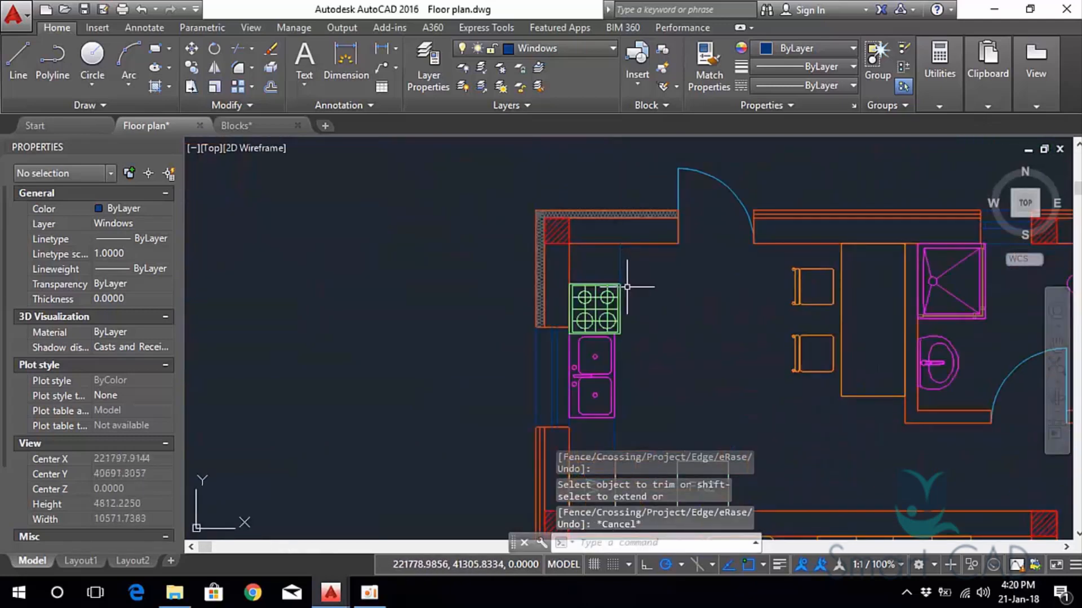
key("Return")
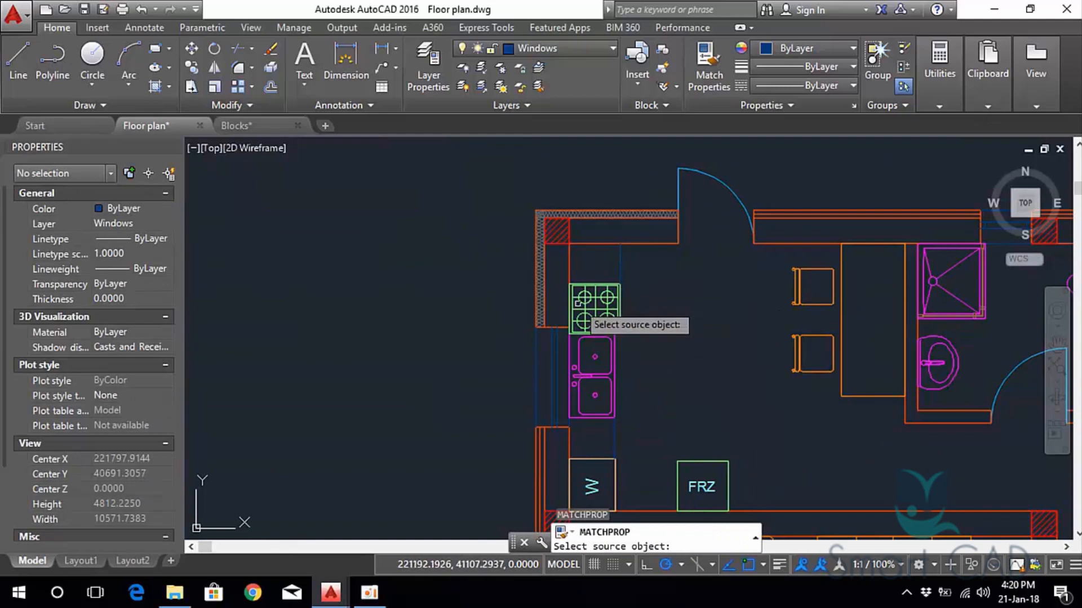
scroll(628, 226, "up", 4)
left_click(624, 208)
middle_click_drag(765, 278, 377, 257)
left_click(673, 185)
middle_click_drag(673, 184, 194, 189)
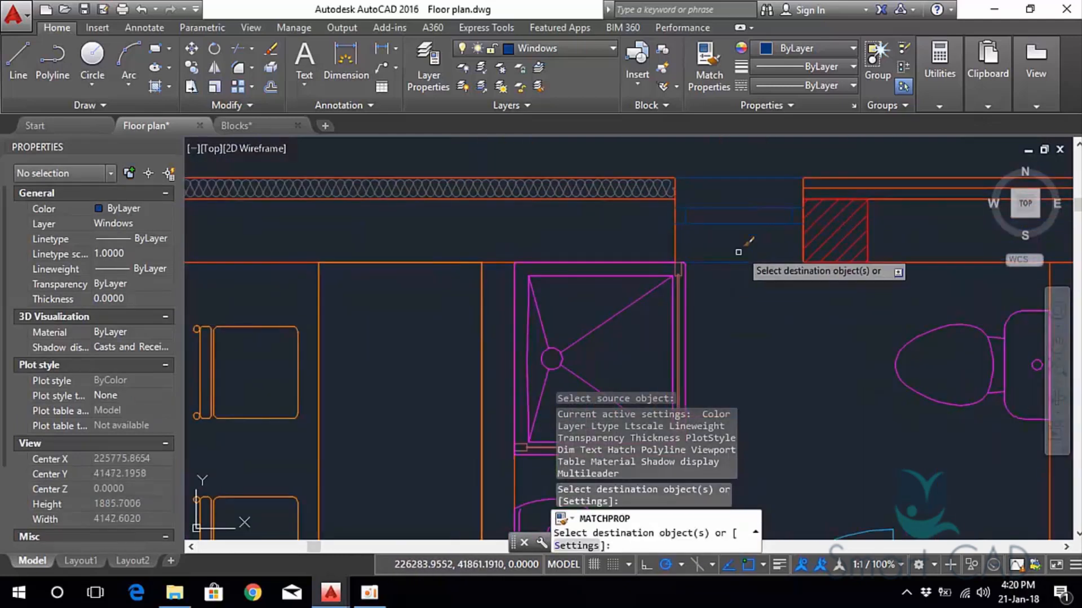
left_click(828, 187)
scroll(819, 308, "down", 2)
middle_click_drag(696, 303, 186, 244)
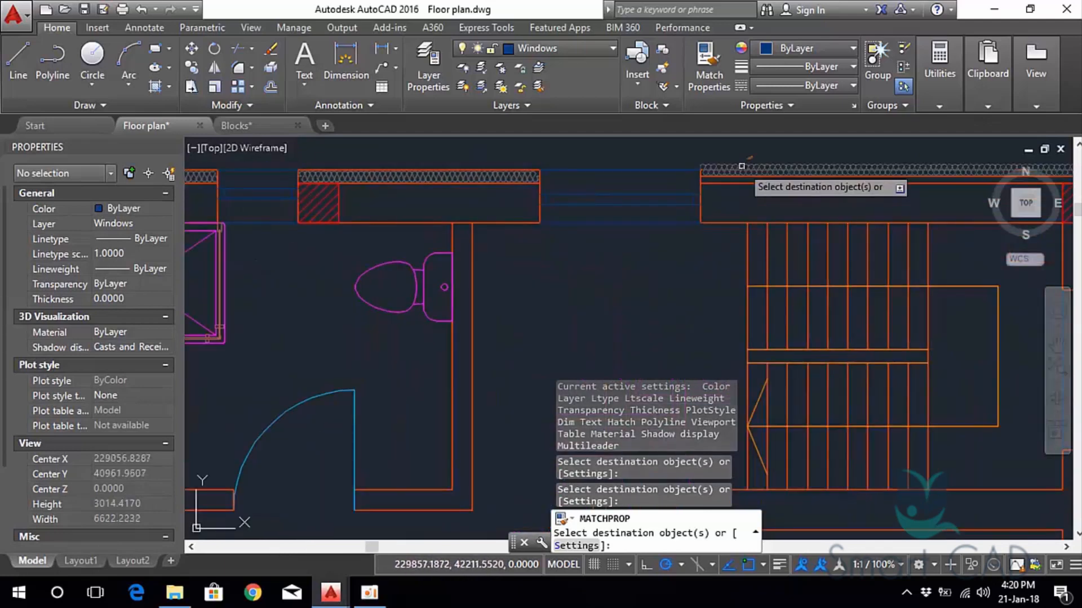
left_click(742, 177)
Match the insulation properties onto the offset lines in the east wall segments from the stairs down to the garage corner.
middle_click_drag(773, 257, 320, 245)
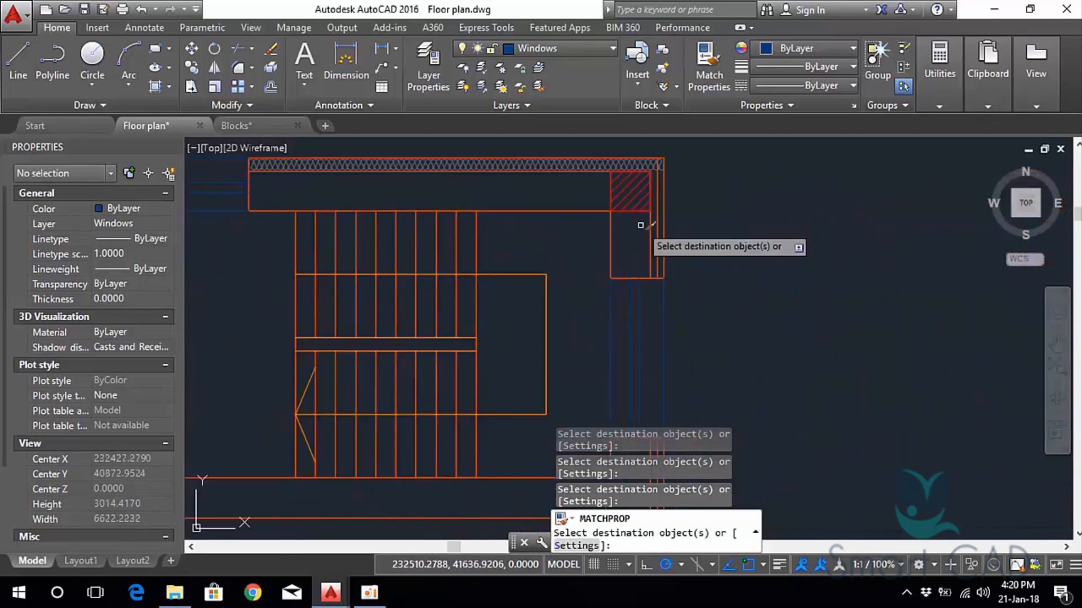
left_click(657, 190)
scroll(755, 413, "down", 2)
middle_click_drag(768, 527, 738, 339)
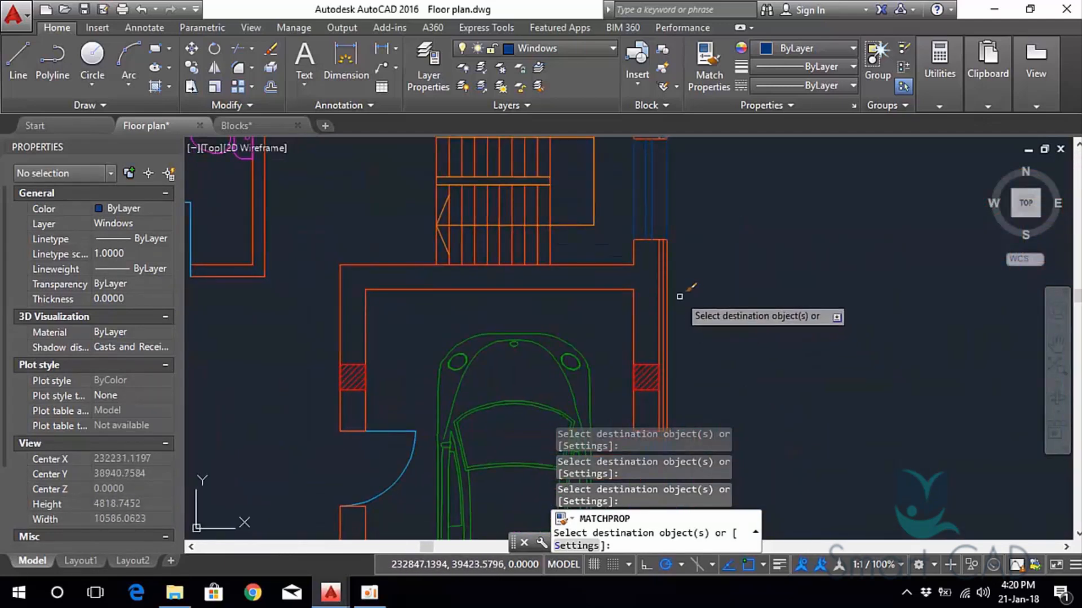
left_click(664, 284)
middle_click_drag(729, 461, 707, 324)
middle_click_drag(740, 513, 676, 151)
left_click(609, 234)
Match the insulation properties onto the offset lines in the garage's front wall stubs and its west return.
scroll(587, 256, "up", 4)
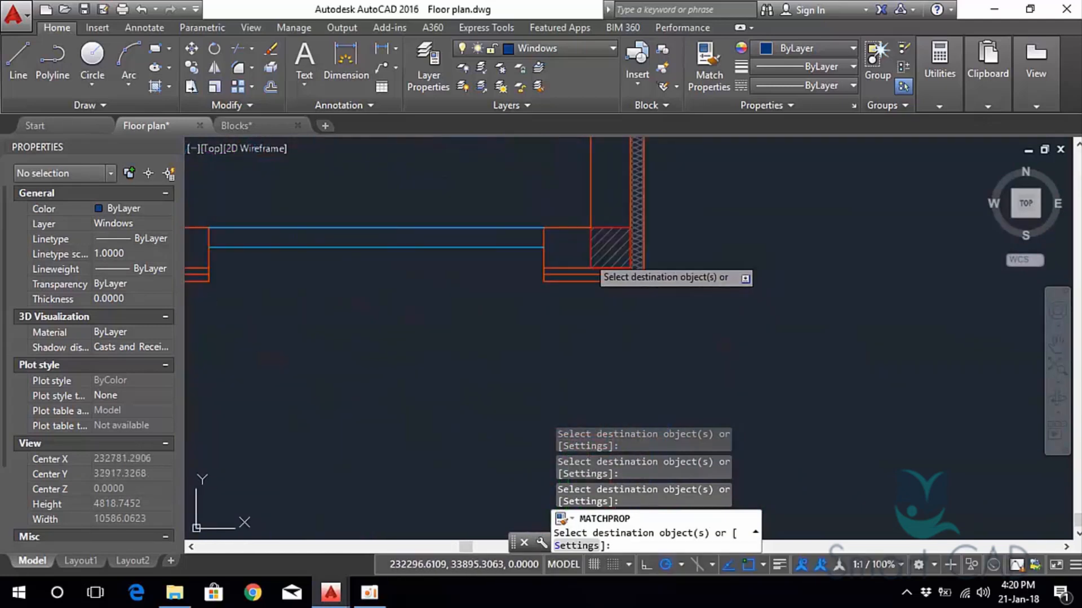
left_click(593, 286)
middle_click_drag(326, 285, 941, 326)
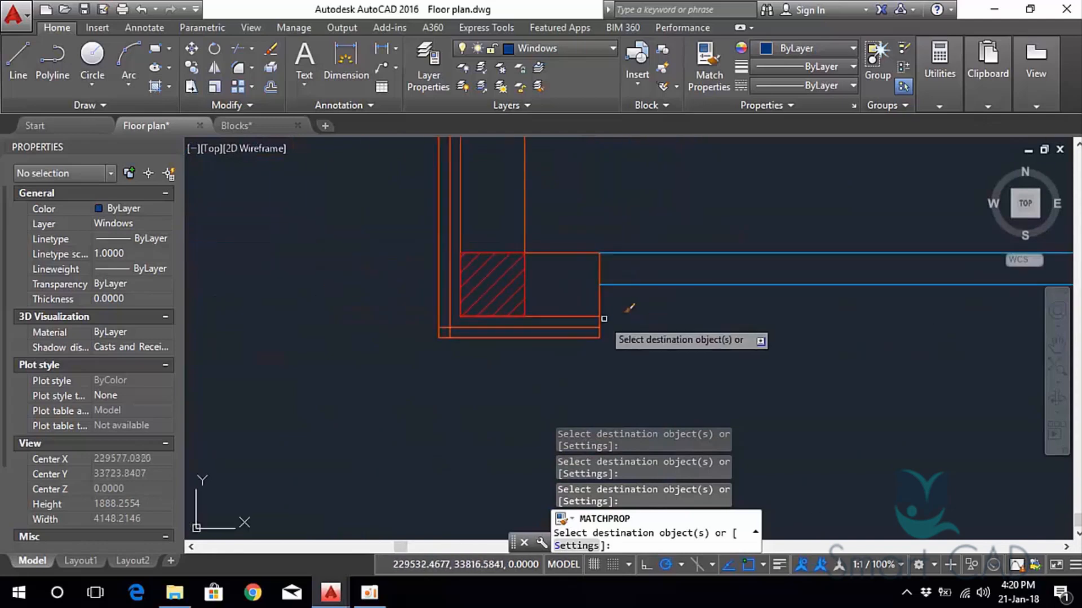
left_click(450, 299)
middle_click_drag(350, 191, 604, 467)
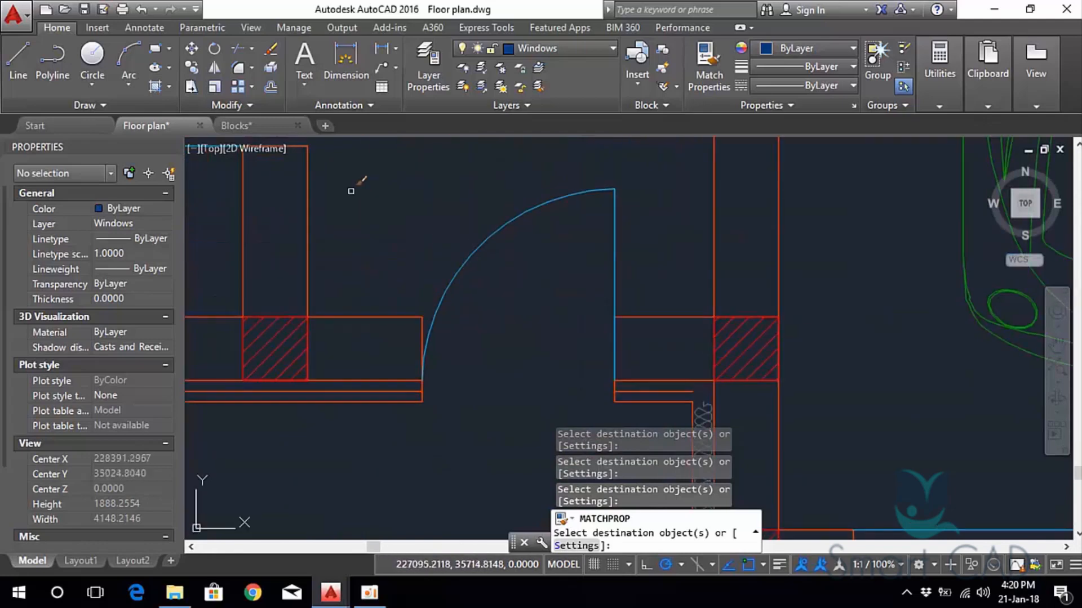
Match the insulation properties onto the offset lines on both sides of the entrance door and between the two living room windows.
middle_click_drag(531, 332, 571, 239)
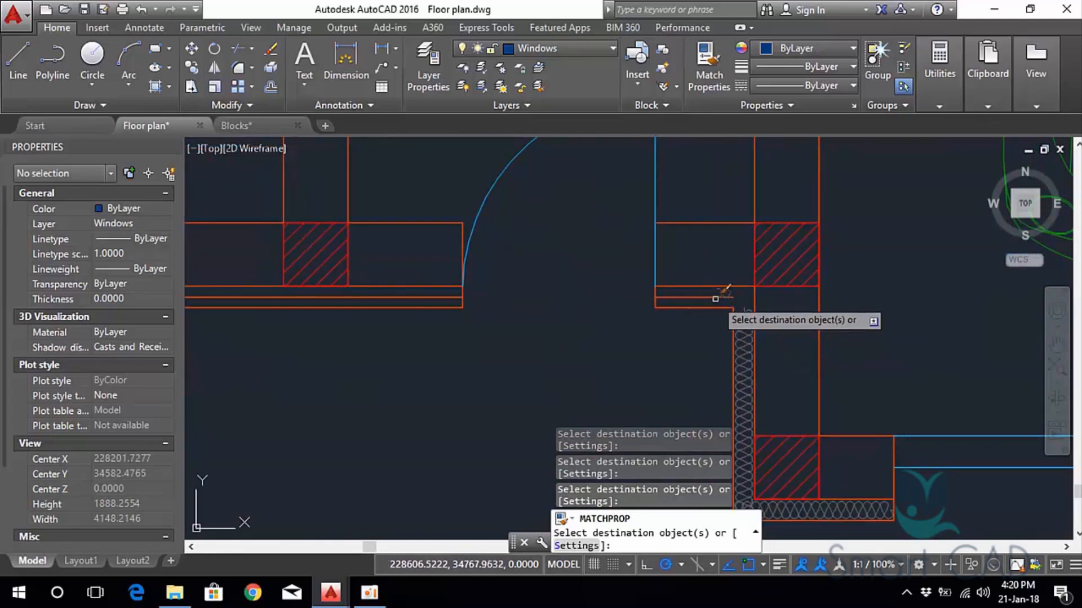
left_click(721, 296)
middle_click_drag(430, 298, 582, 295)
left_click(581, 295)
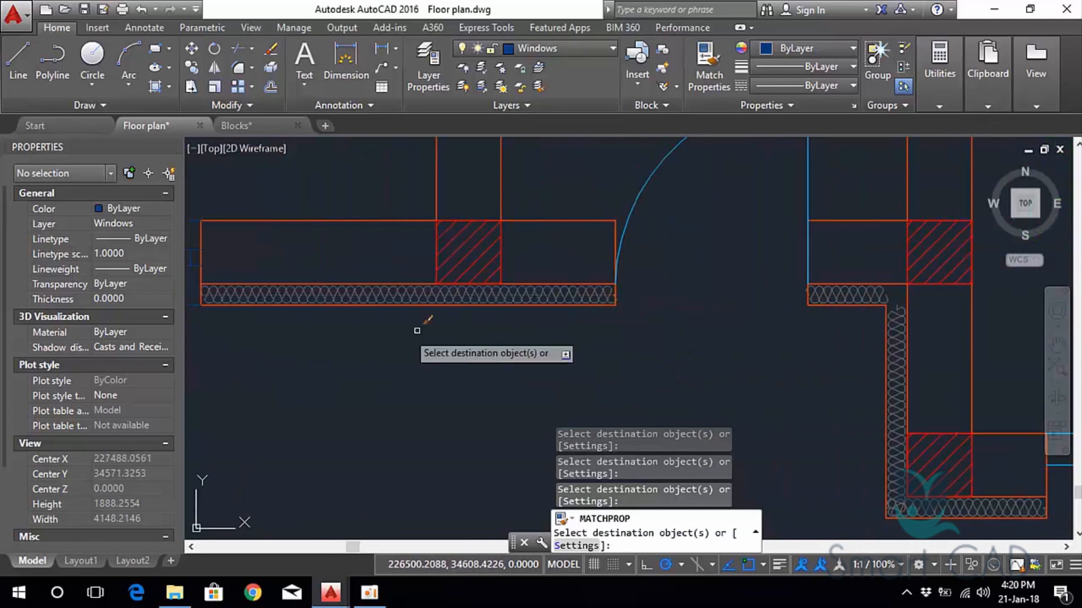
middle_click_drag(360, 323, 918, 367)
left_click(479, 329)
left_click(470, 340)
Match the insulation properties onto the offset lines at the living room's southwest corner and along its west wall, and end the command.
middle_click_drag(404, 385, 952, 418)
left_click(539, 367)
middle_click_drag(416, 387, 777, 384)
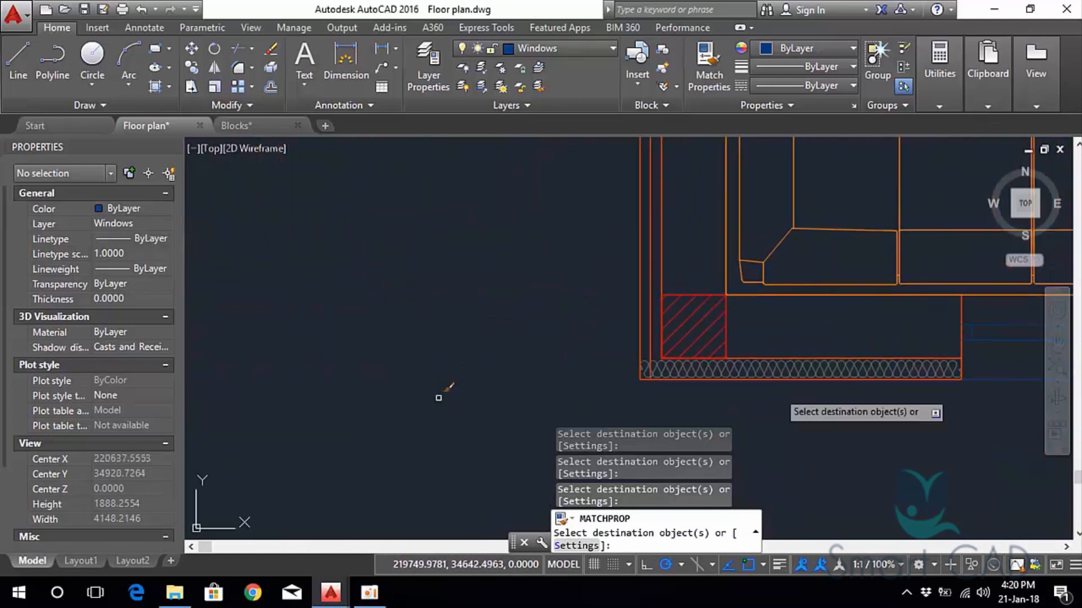
scroll(531, 357, "down", 6)
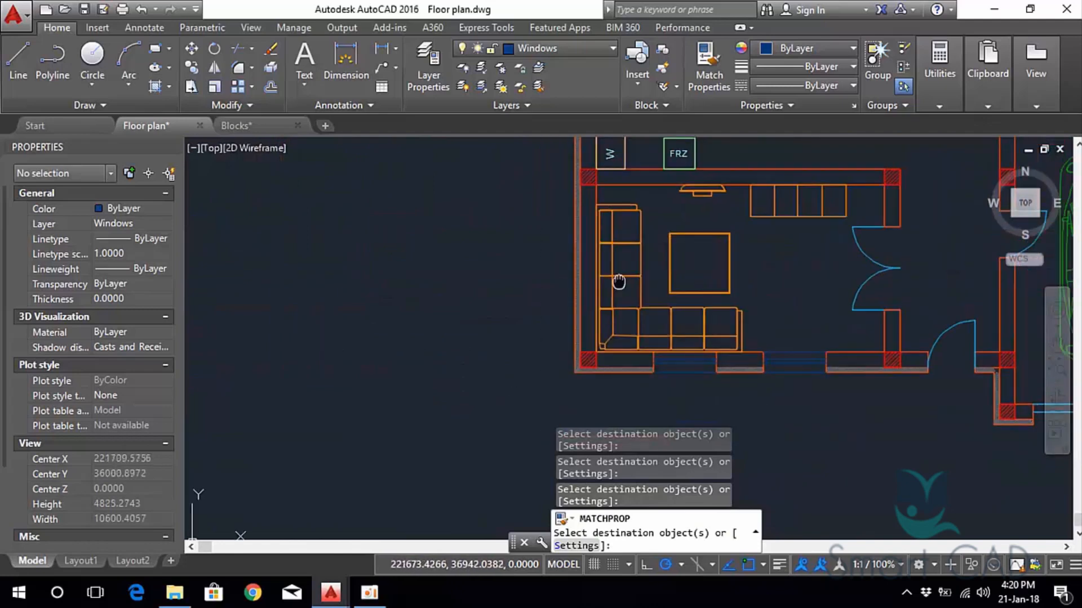
middle_click_drag(658, 192, 634, 305)
key("Escape")
Fillet the two overlapping insulation lines at the kitchen's northwest corner with radius 0 to form a clean corner.
scroll(527, 225, "up", 10)
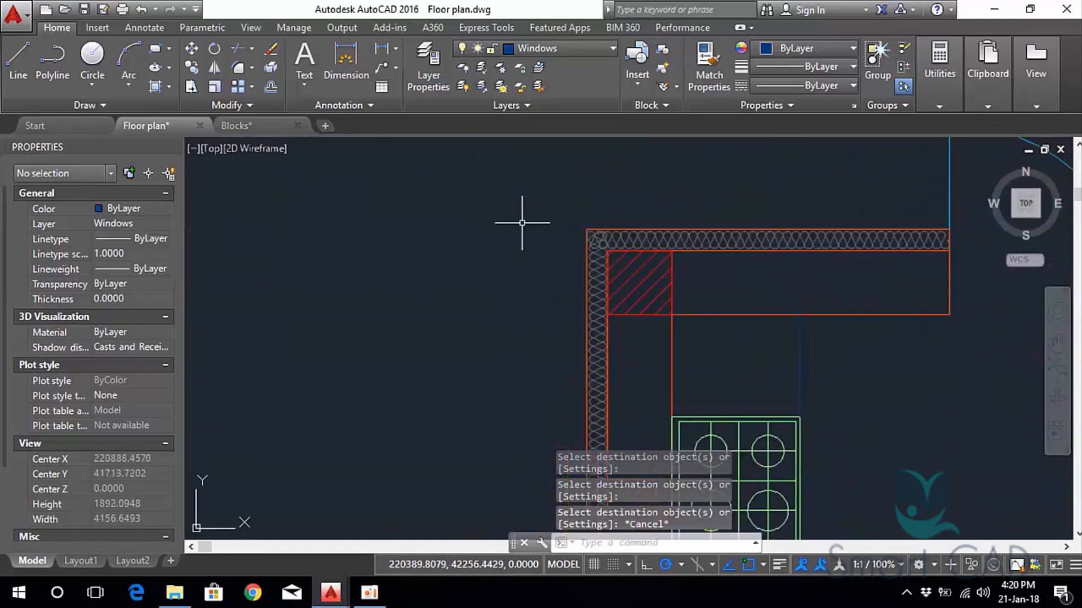
type("f")
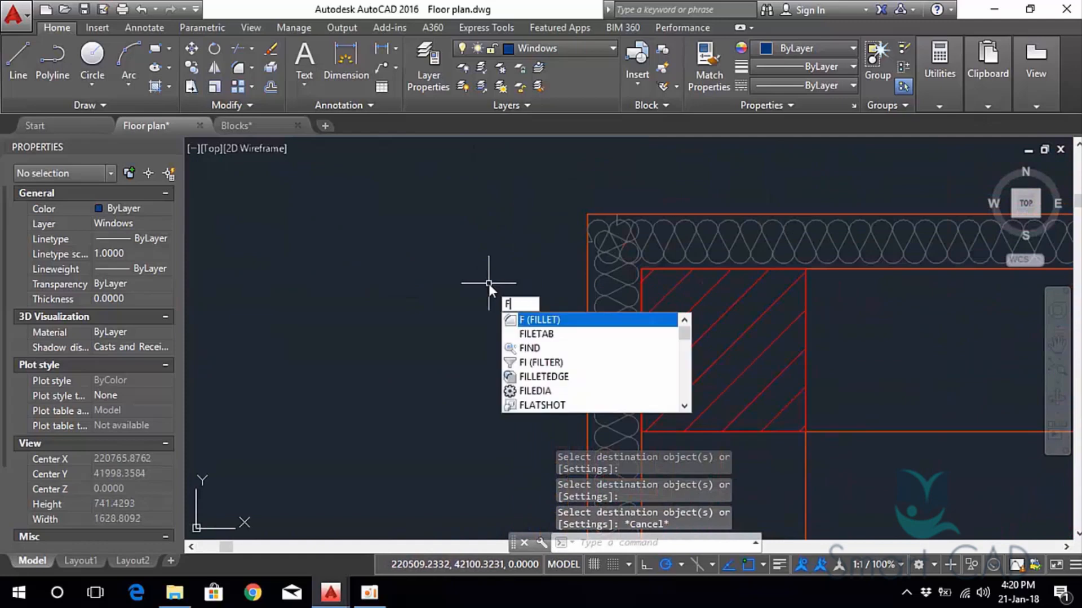
key("Return")
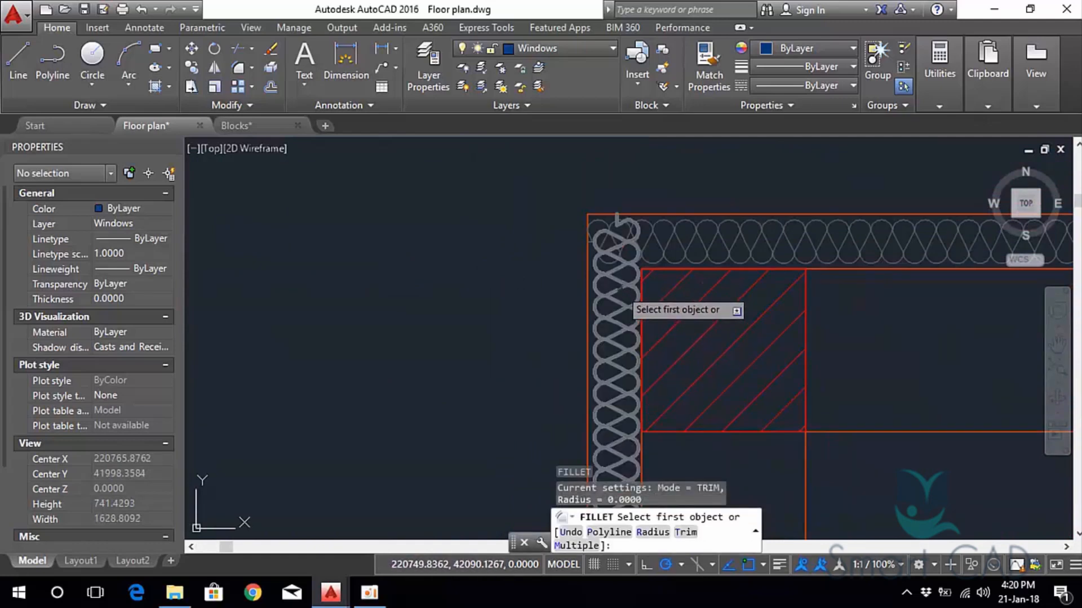
left_click(623, 291)
left_click(674, 247)
scroll(637, 315, "down", 3)
middle_click_drag(637, 315, 607, 292)
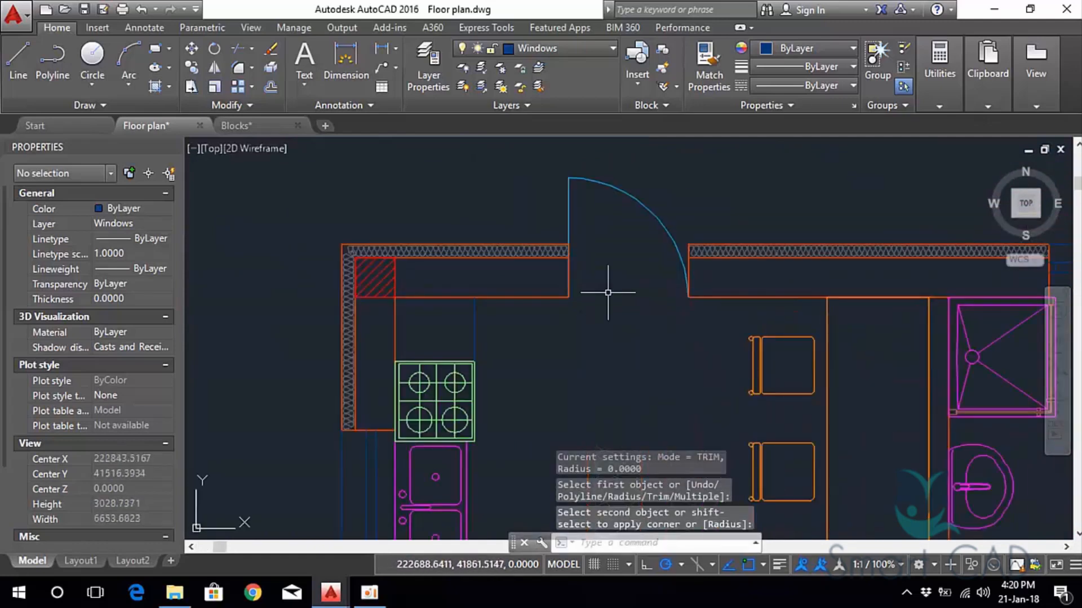
Fillet the two overlapping insulation lines at the stairwell's northeast corner with radius 0.
key("Return")
middle_click_drag(772, 311, 364, 284)
middle_click_drag(919, 332, 577, 326)
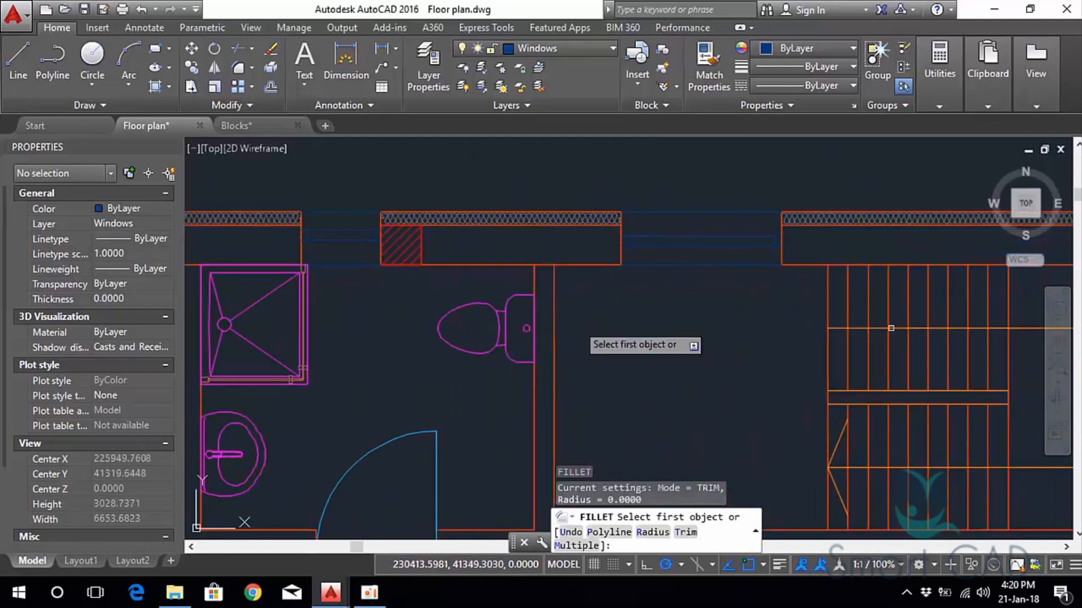
middle_click_drag(896, 316, 431, 282)
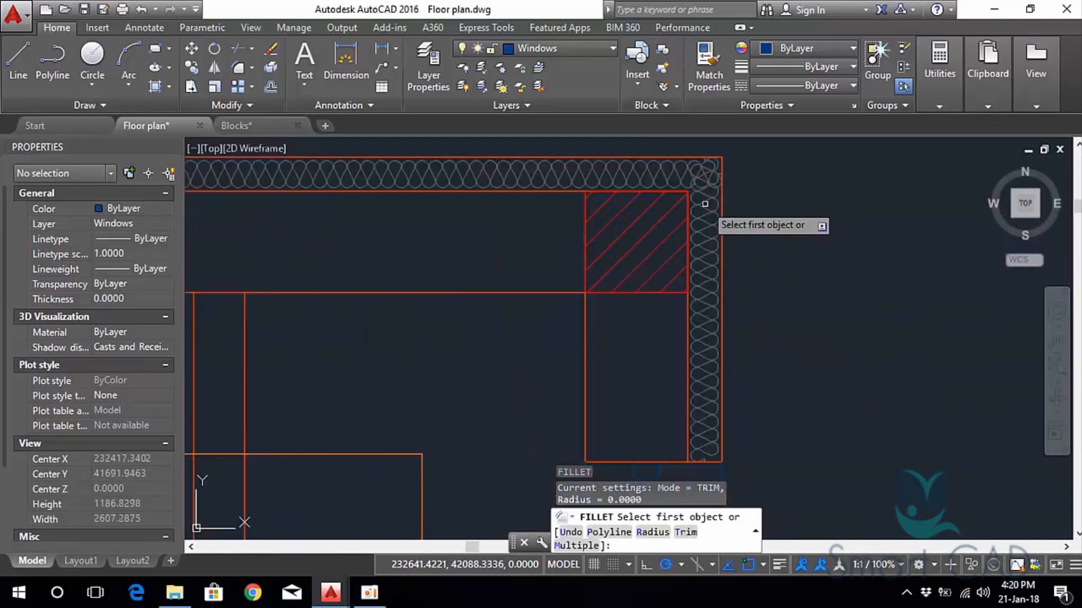
left_click(709, 196)
left_click(652, 172)
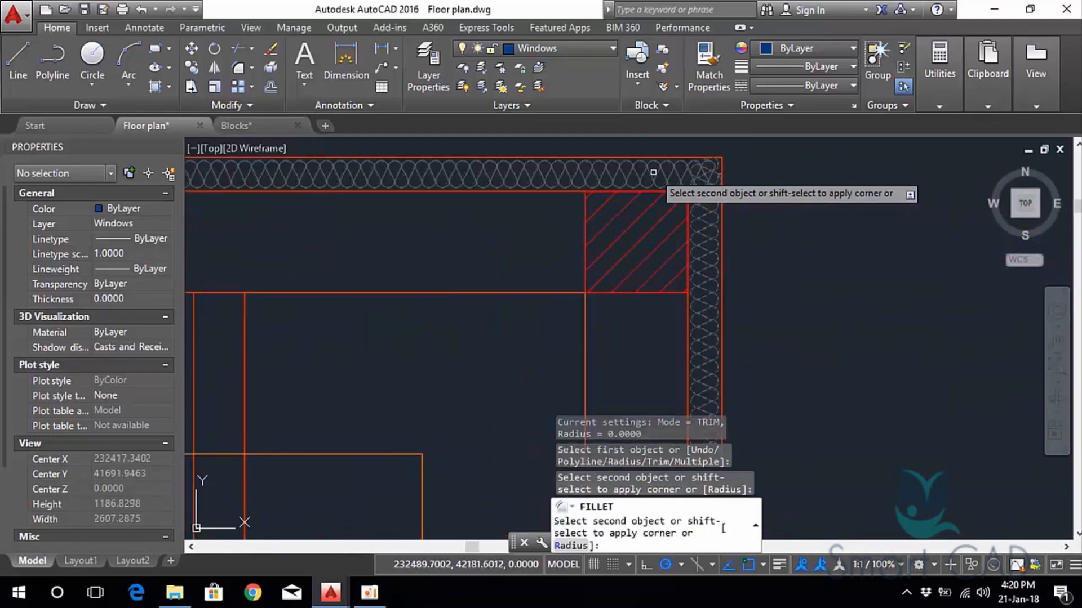
left_click(662, 172)
Fillet the overlapping insulation lines at the garage's southeast corner with radius 0.
scroll(812, 293, "down", 5)
middle_click_drag(837, 455, 764, 181)
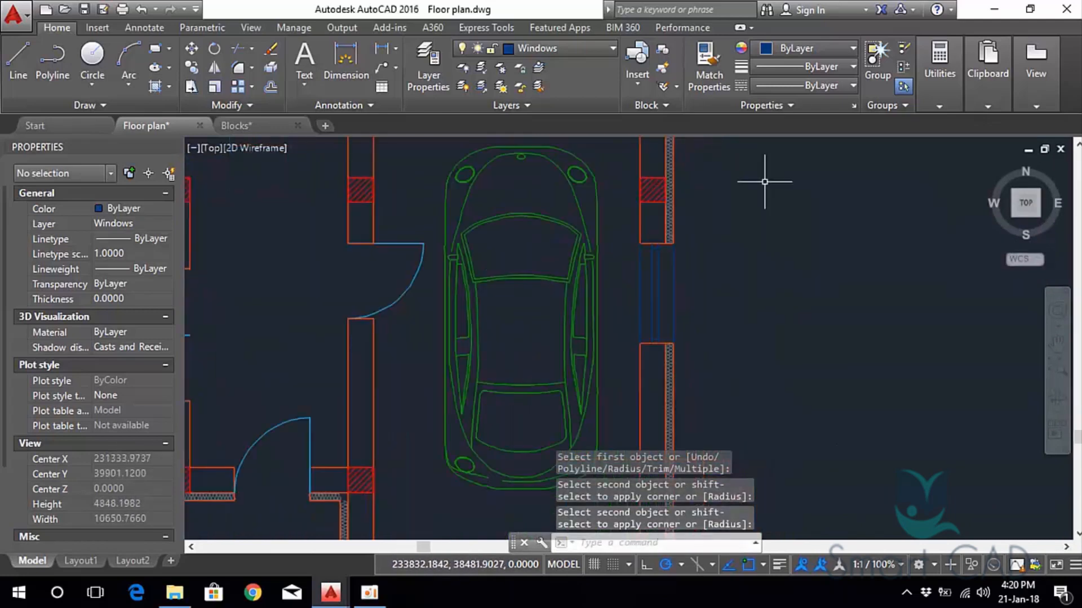
middle_click_drag(759, 306, 750, 141)
middle_click_drag(766, 373, 795, 266)
scroll(698, 318, "up", 6)
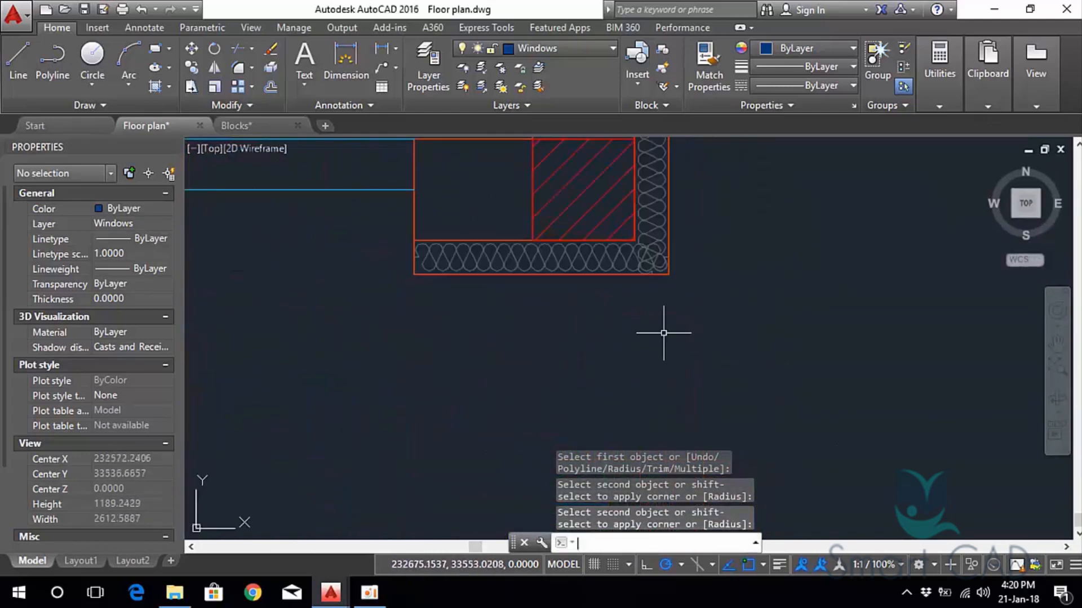
key("Return")
left_click(654, 250)
left_click(654, 231)
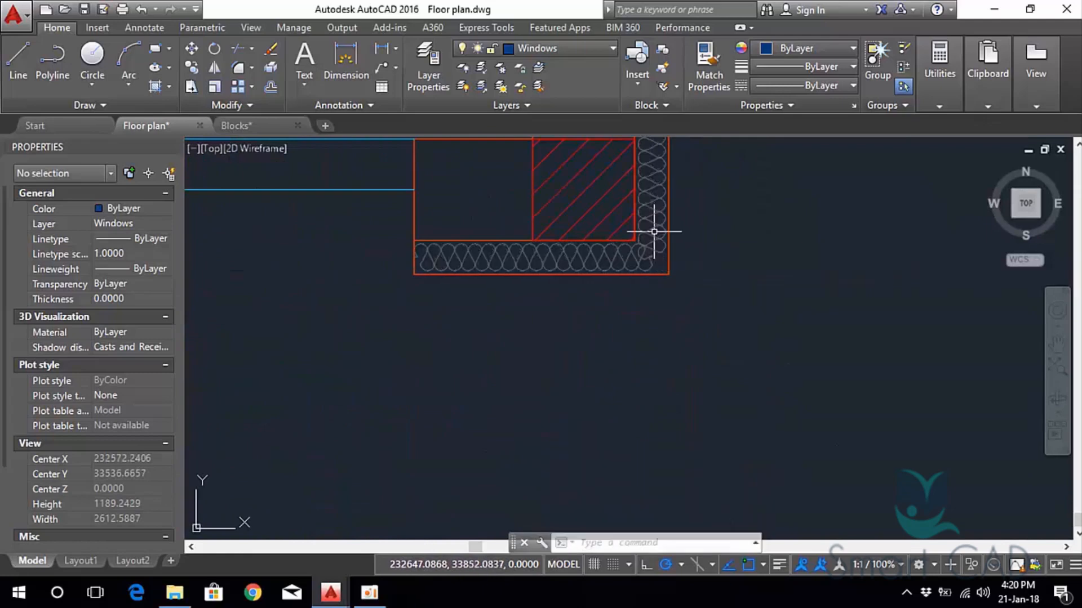
Fillet the overlapping insulation lines at the garage's southwest corner with radius 0.
scroll(488, 319, "down", 2)
middle_click_drag(454, 313, 839, 324)
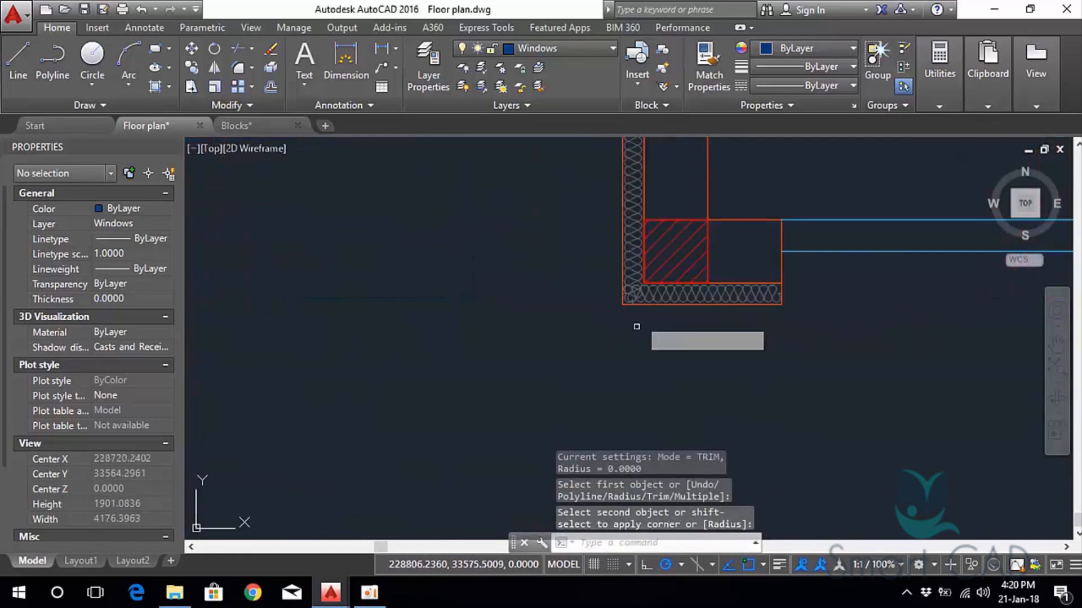
key("Return")
left_click(634, 296)
left_click(633, 272)
Fillet the insulation lines with radius 0 where the garage's west return meets the short wall beside the entrance door.
scroll(633, 272, "down", 2)
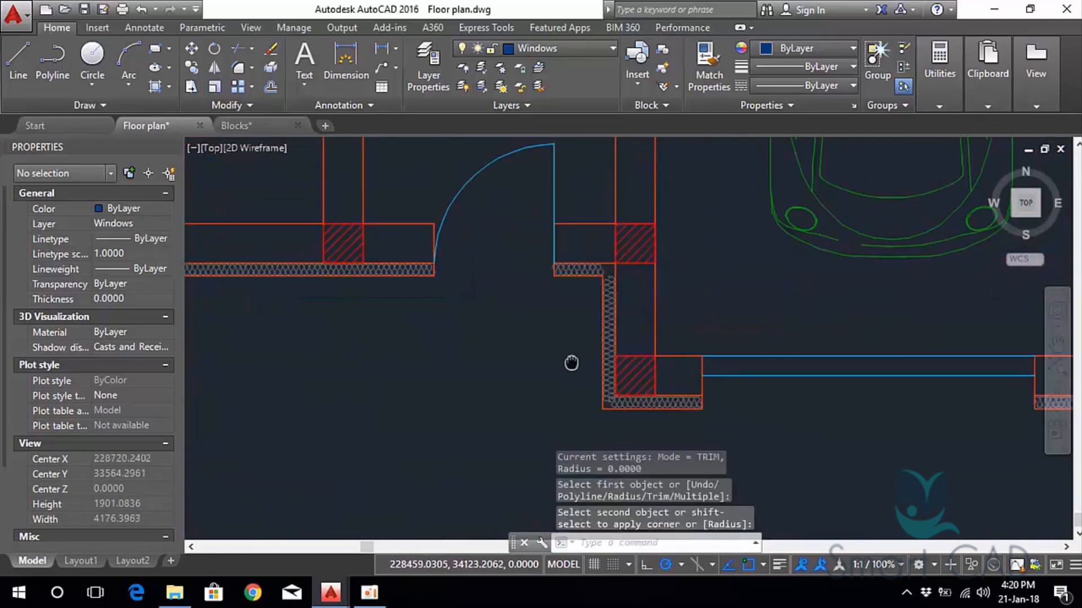
key("Return")
left_click(602, 286)
left_click(603, 288)
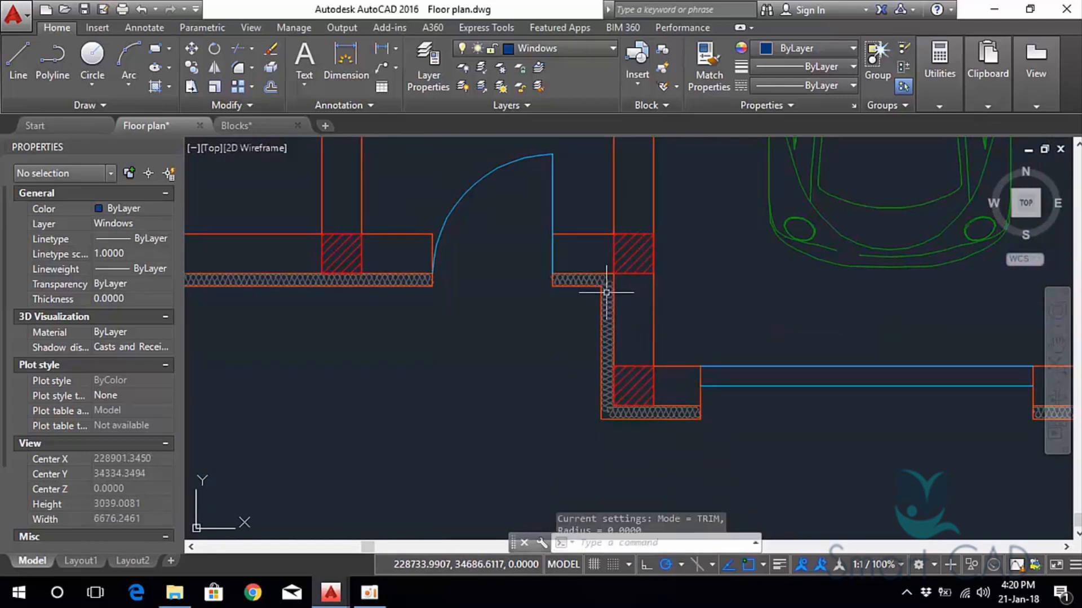
Fillet the overlapping insulation lines at the living room's southwest corner with radius 0.
middle_click_drag(219, 329, 937, 362)
middle_click_drag(500, 326, 859, 341)
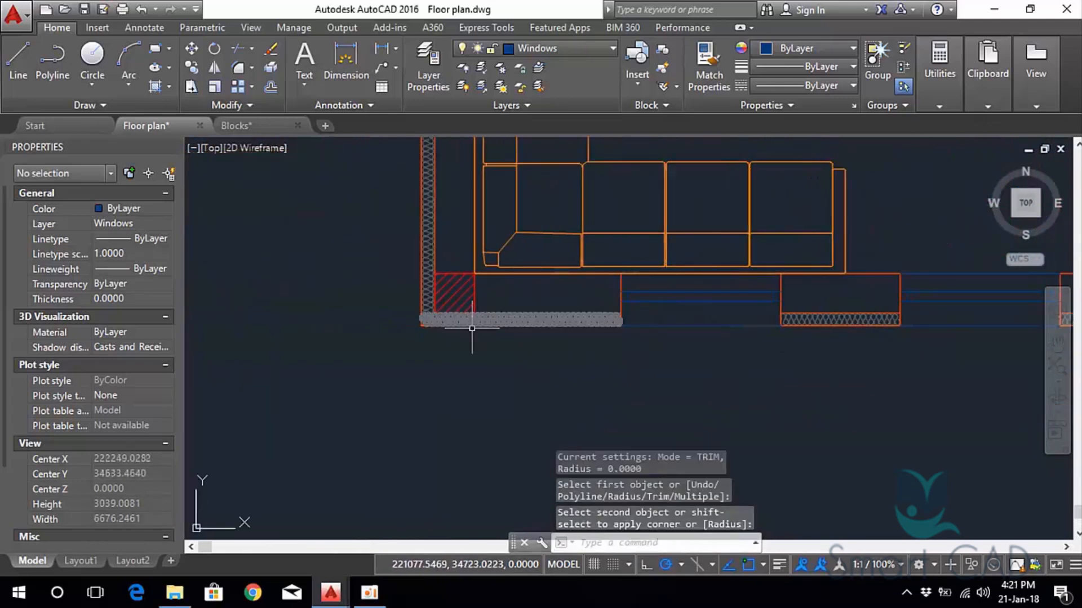
key("Return")
left_click(437, 308)
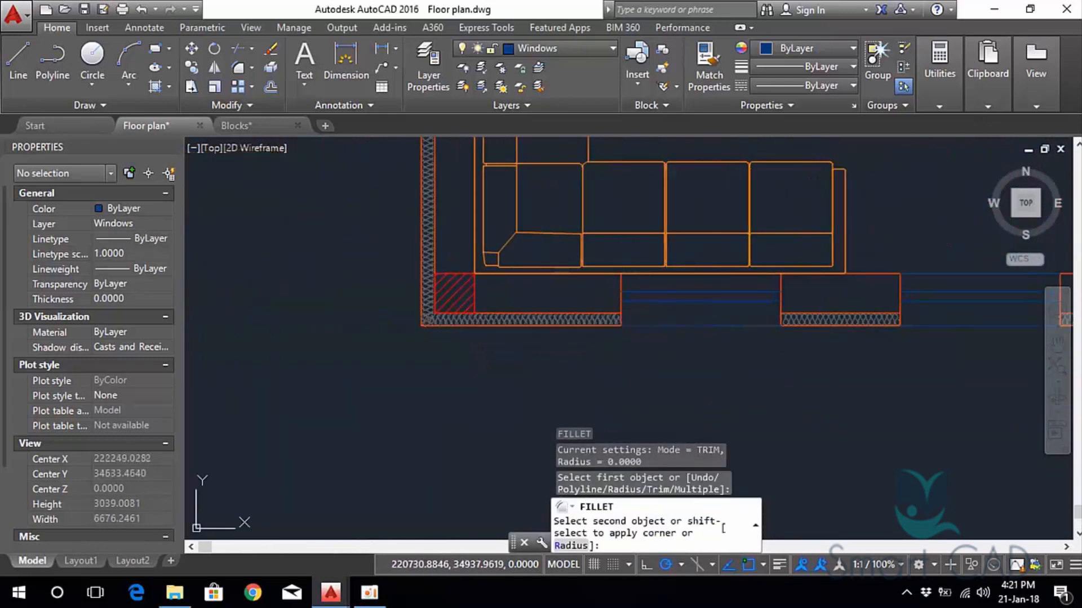
left_click(430, 291)
Hatch the kitchen's north wall segment between the corner column and the door with the ANSI37 pattern.
scroll(477, 239, "down", 2)
middle_click_drag(478, 237, 466, 394)
middle_click_drag(511, 217, 505, 386)
middle_click_drag(521, 249, 502, 397)
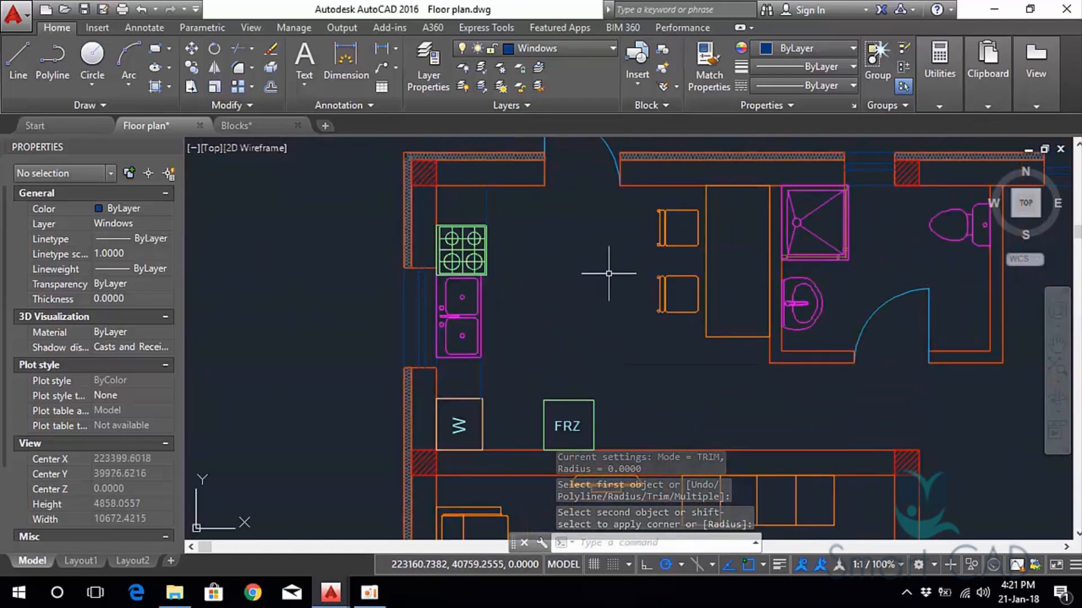
middle_click_drag(614, 281, 479, 230)
scroll(542, 323, "down", 2)
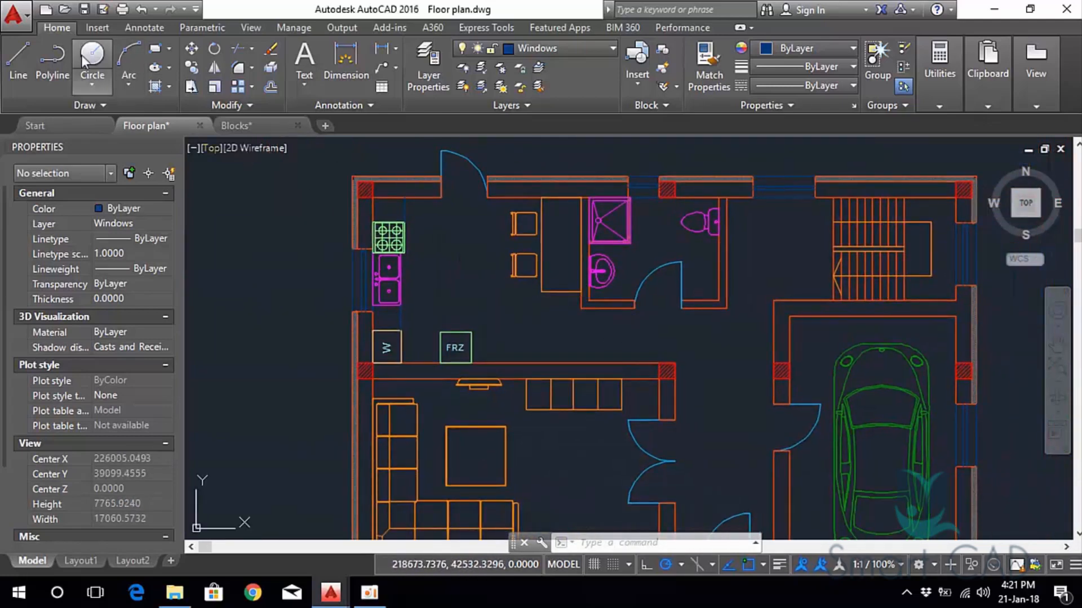
left_click(157, 85)
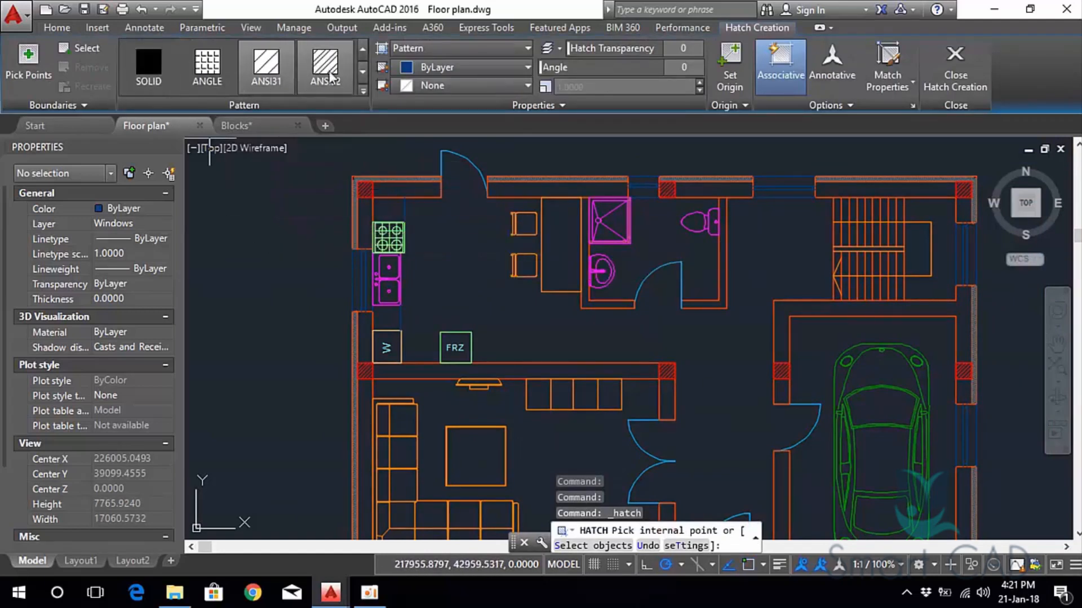
left_click(363, 71)
left_click(364, 66)
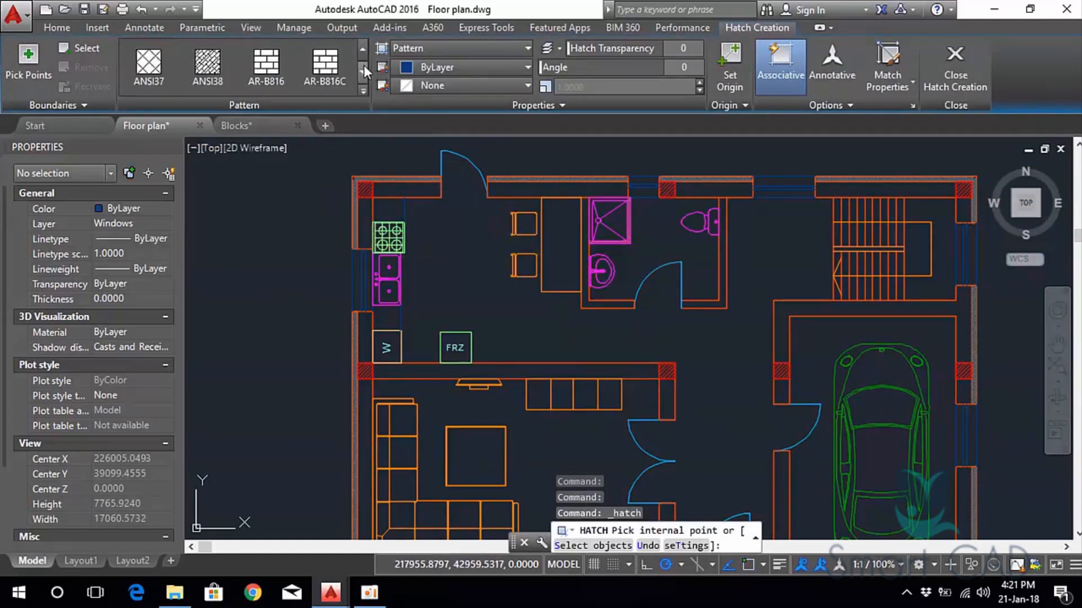
left_click(155, 75)
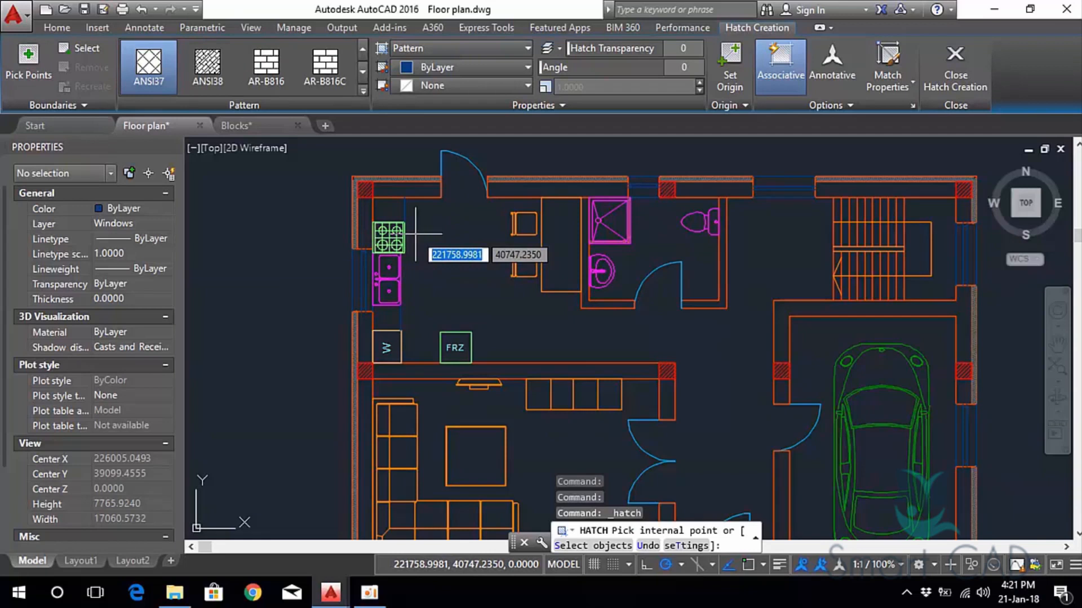
scroll(415, 233, "up", 2)
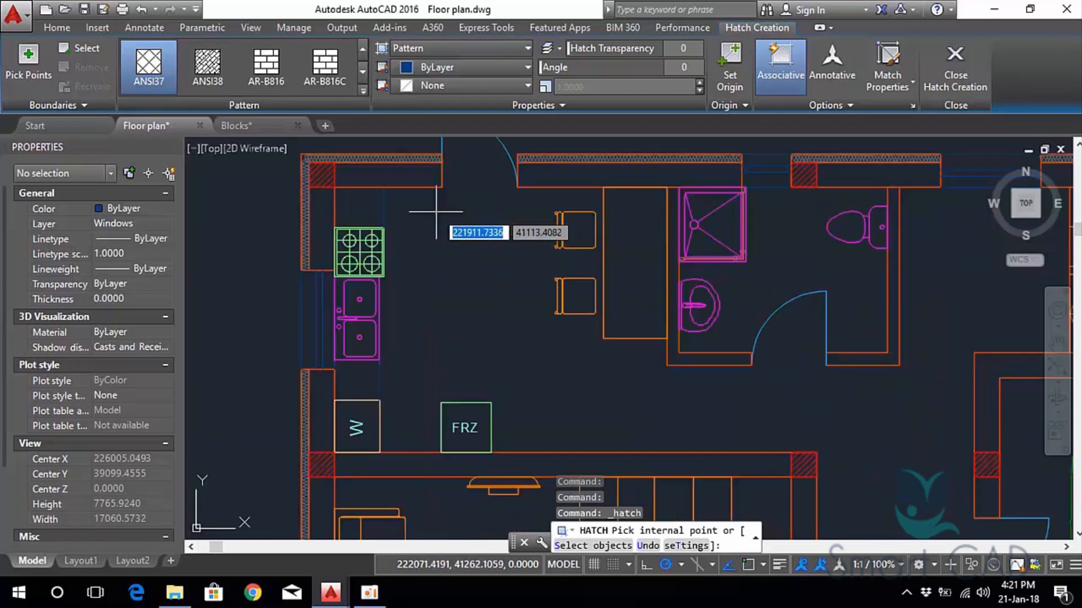
left_click(409, 172)
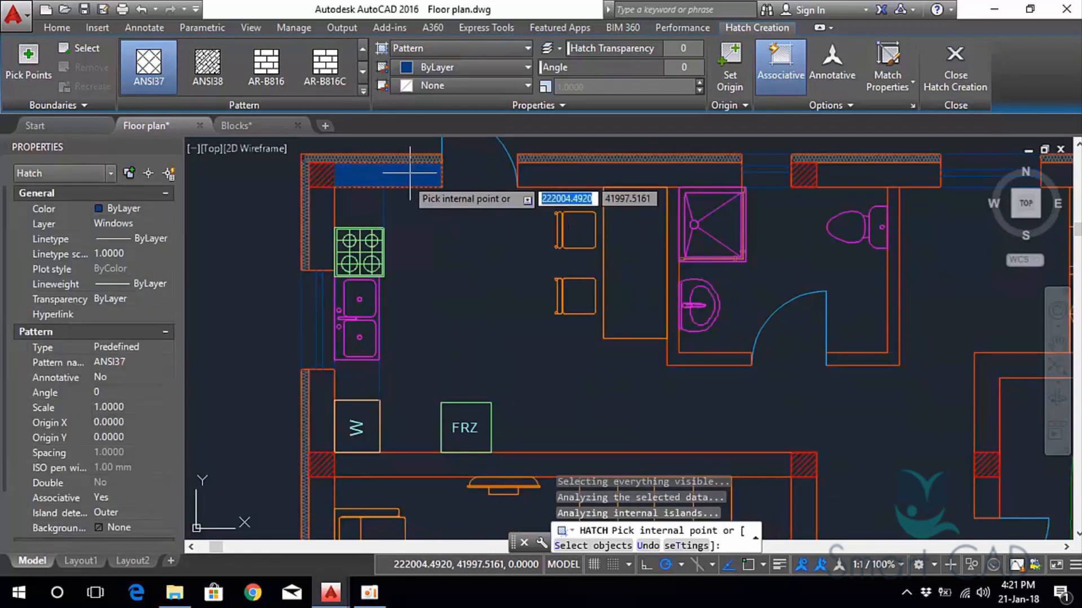
key("Return")
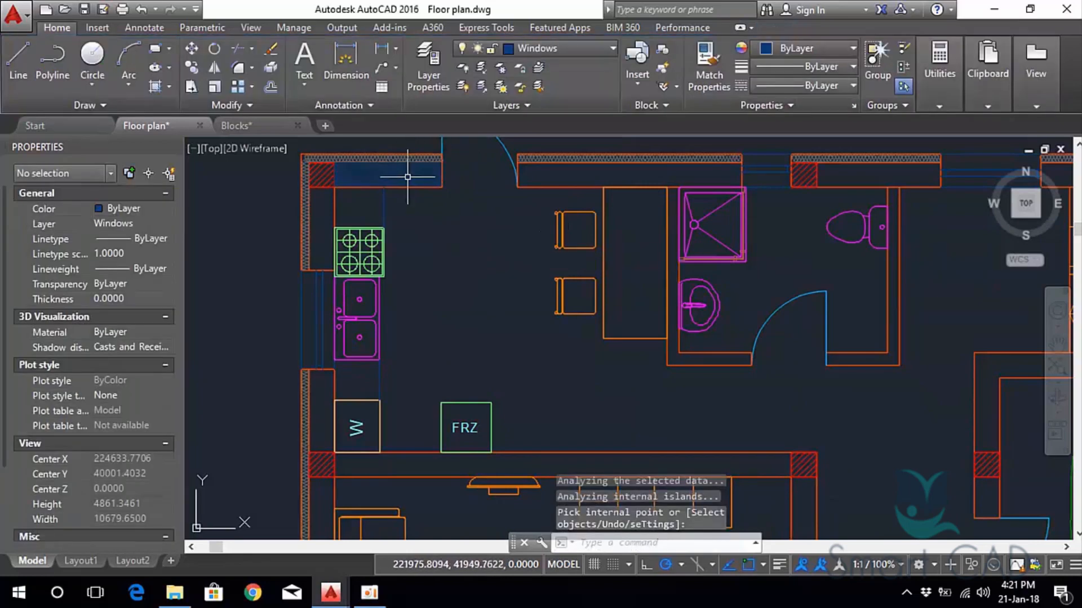
Move the new kitchen wall hatch to the Insulation layer.
left_click(410, 178)
left_click(395, 179)
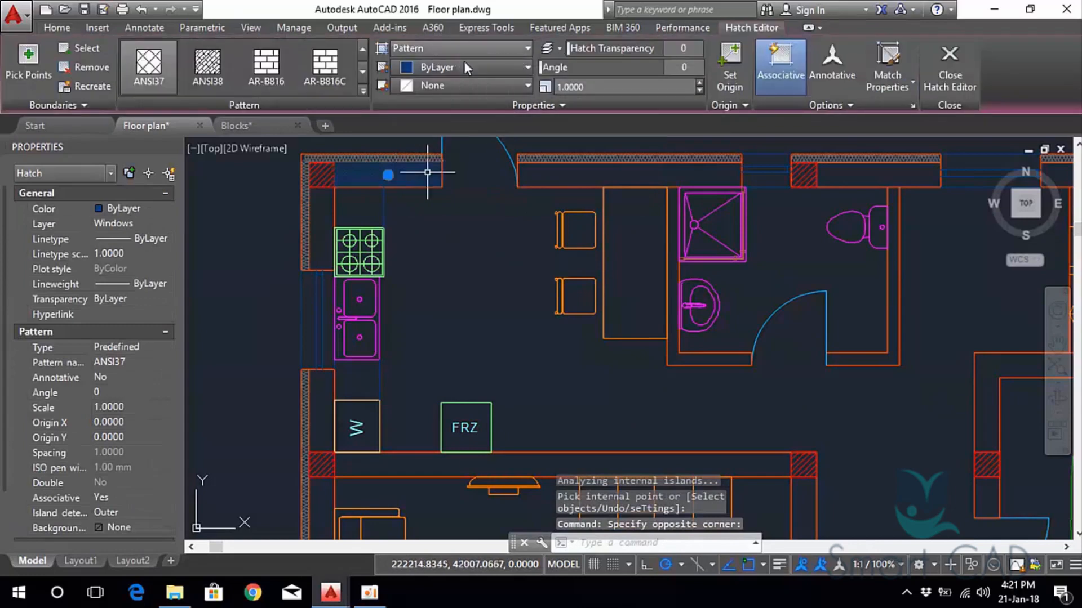
left_click(50, 31)
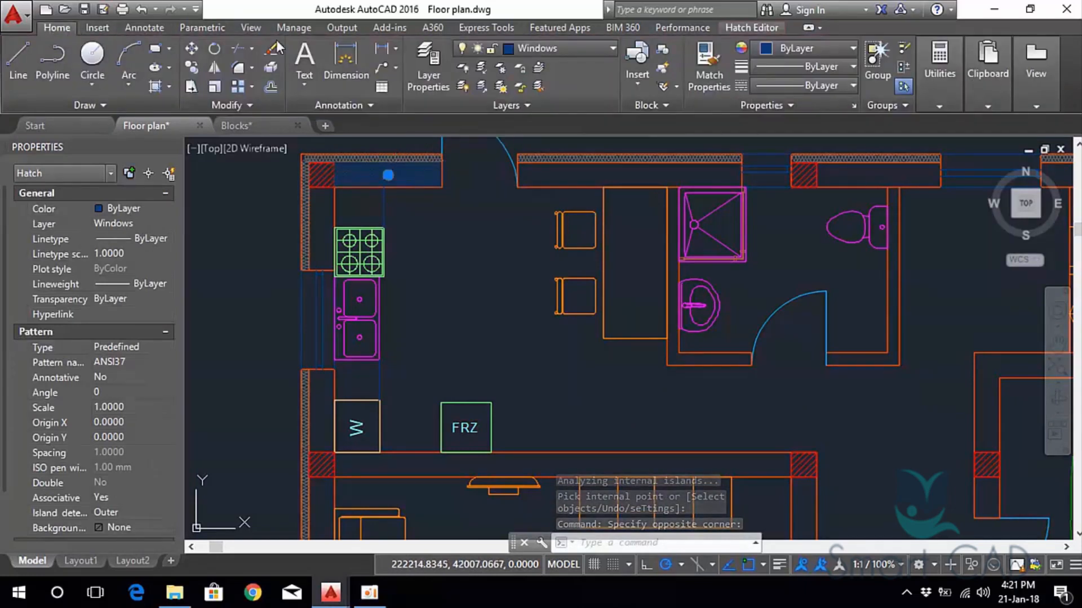
left_click(533, 46)
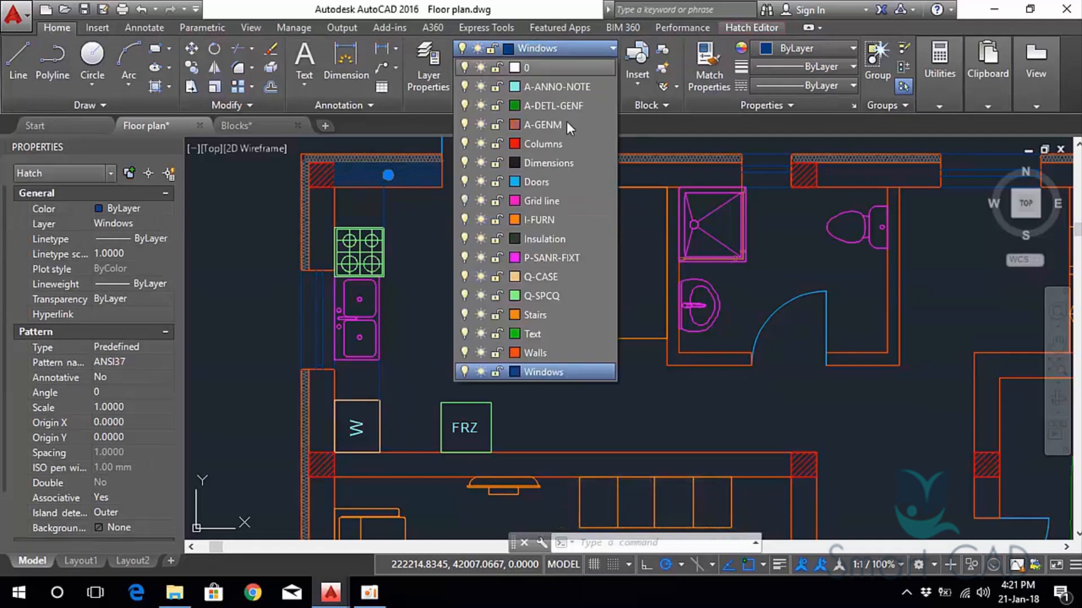
left_click(550, 239)
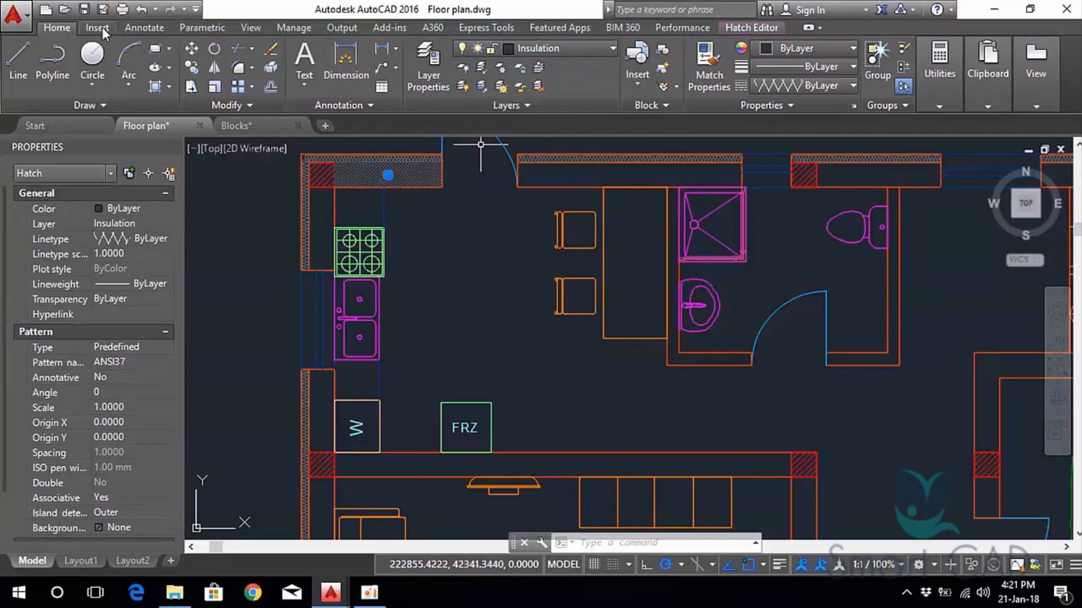
Set the kitchen wall hatch's pattern scale to 400 and inspect the pattern up close.
left_click(751, 26)
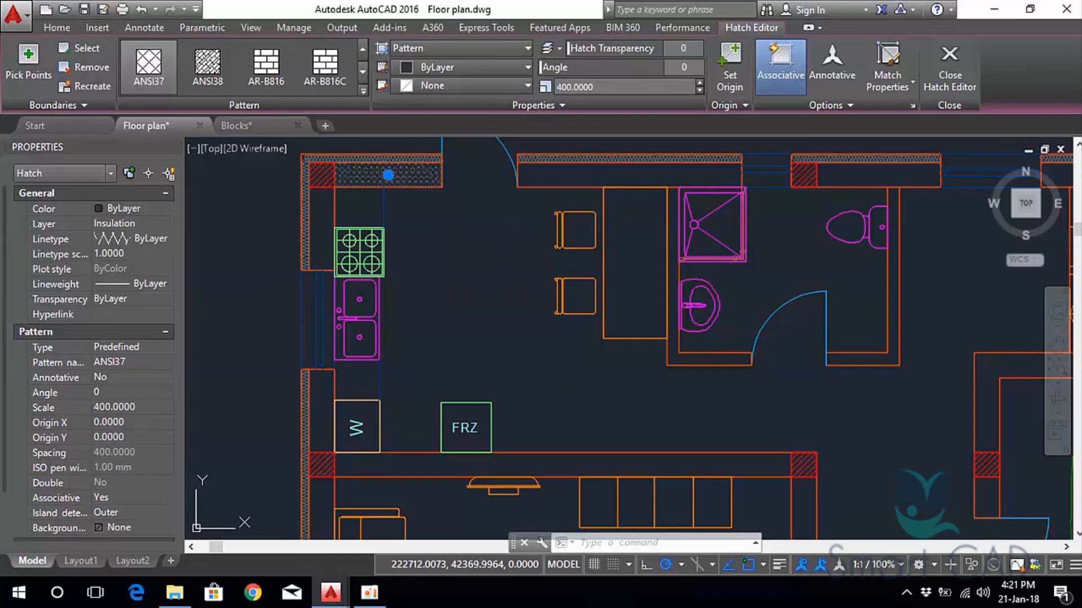
left_click(506, 227)
left_click(494, 219)
scroll(422, 184, "up", 4)
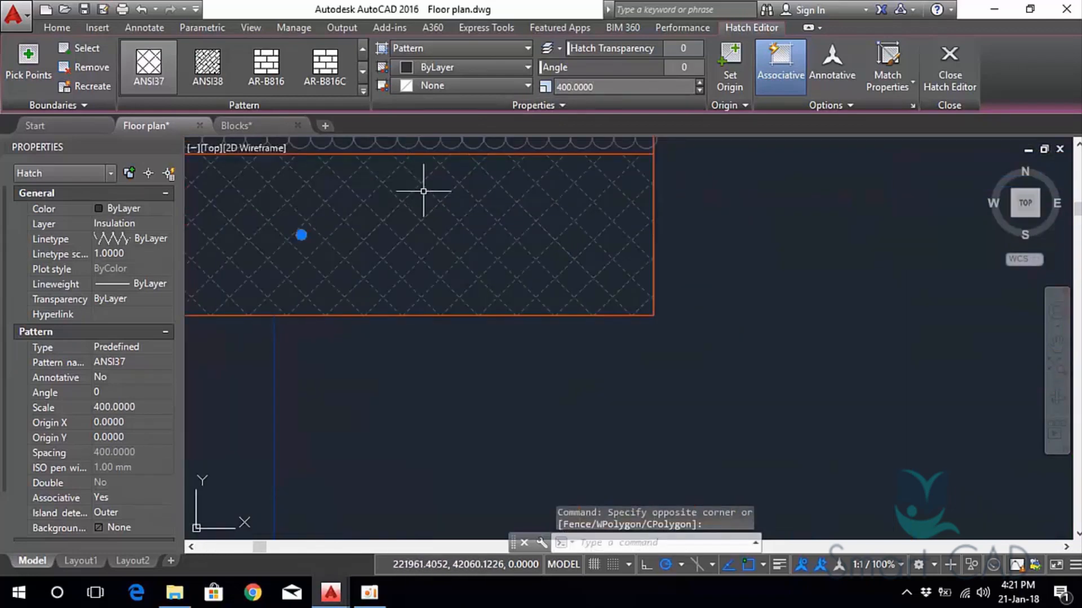
scroll(512, 234, "down", 3)
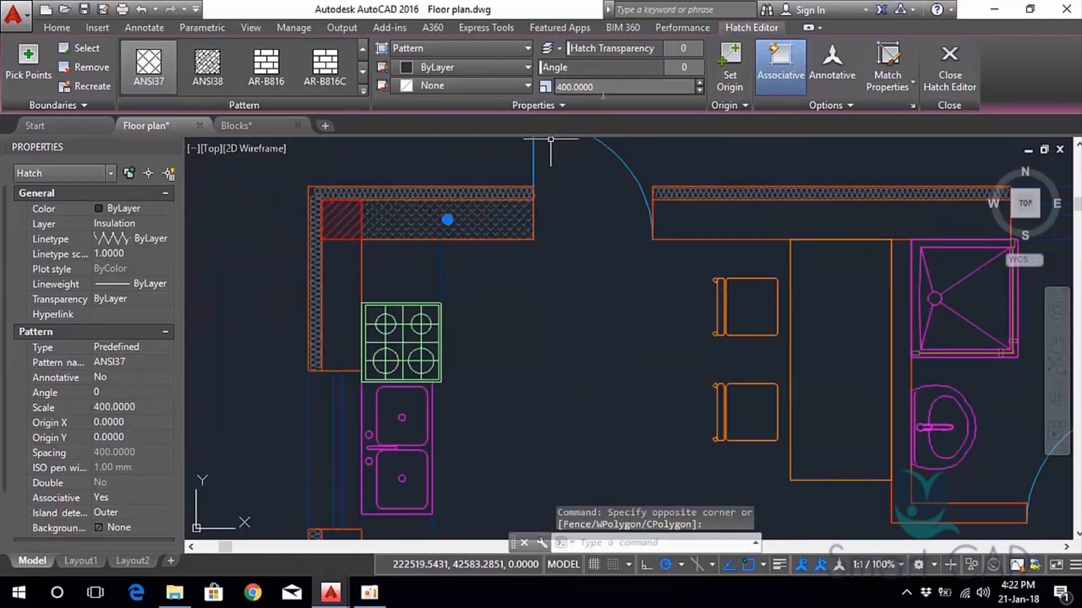
Set the kitchen wall hatch's pattern scale to 500 and clear the selection.
type("5")
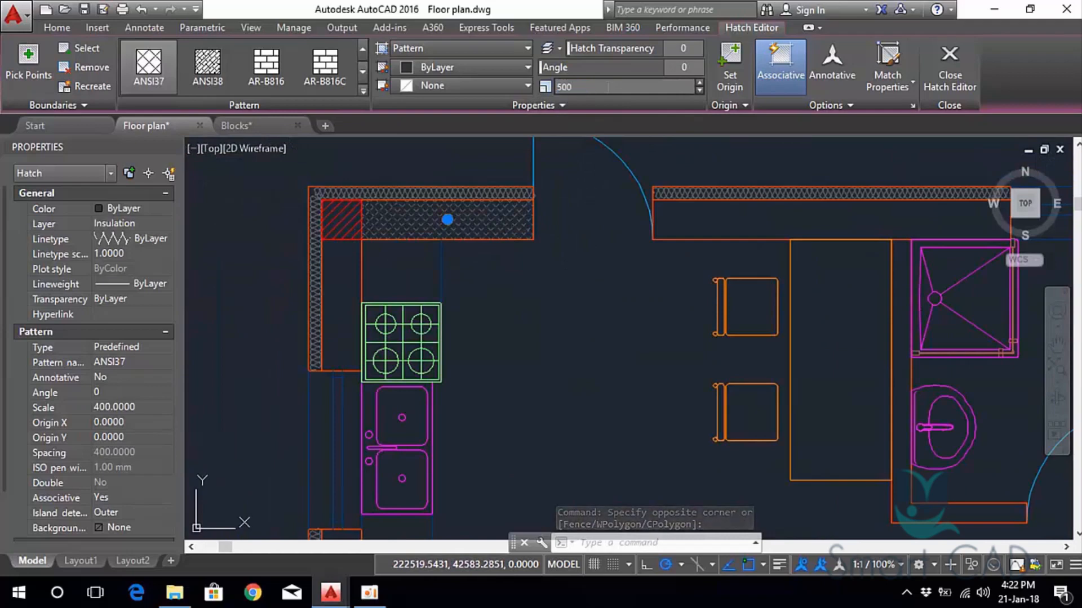
key("Return")
left_click(570, 331)
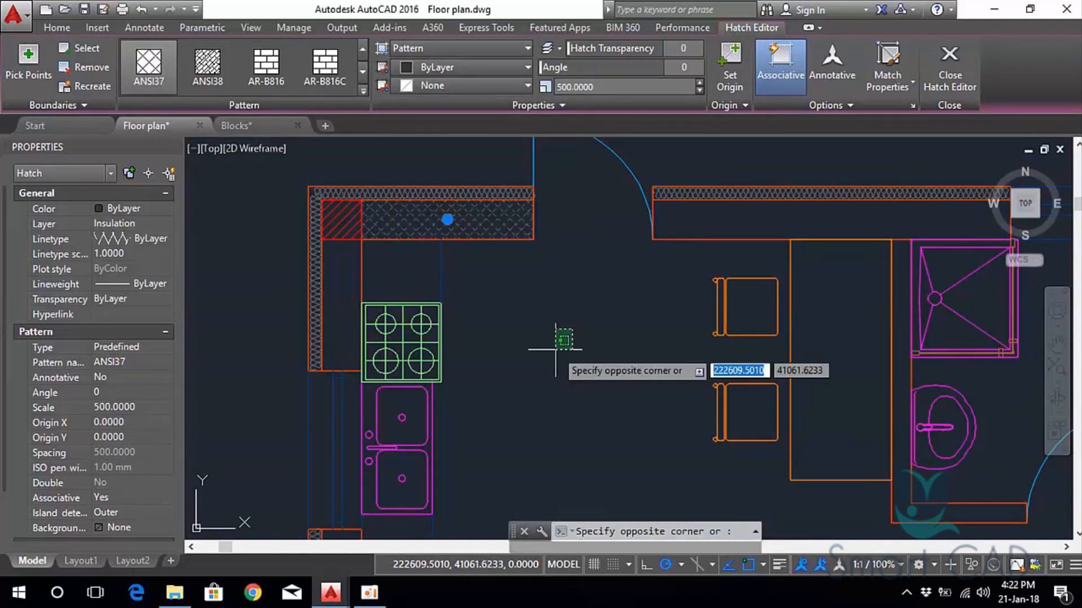
key("Escape")
key("Escape")
scroll(560, 314, "down", 4)
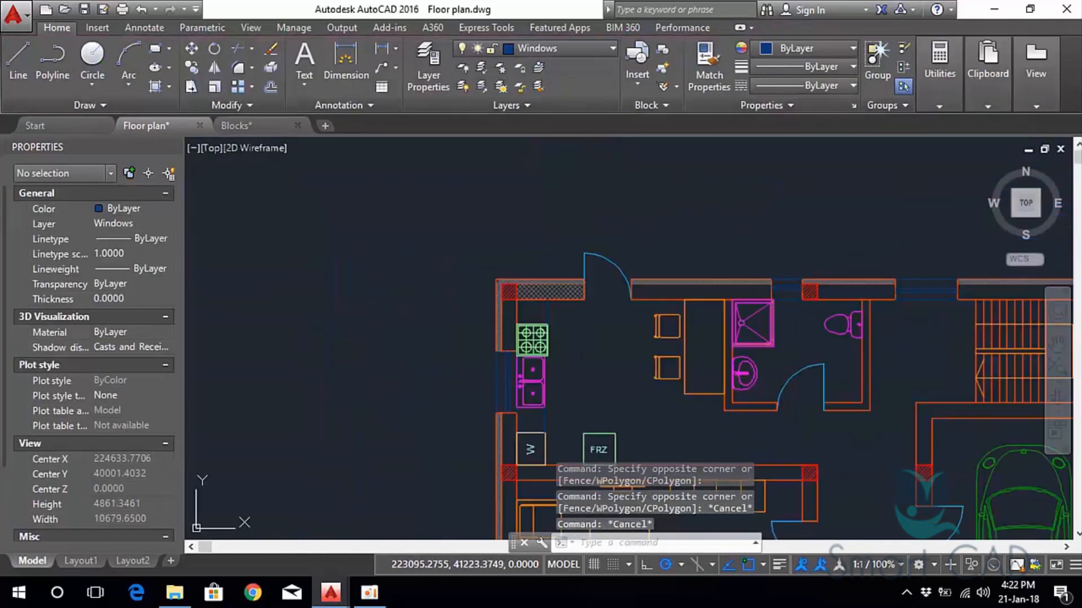
middle_click_drag(643, 372, 424, 263)
middle_click_drag(390, 275, 593, 305)
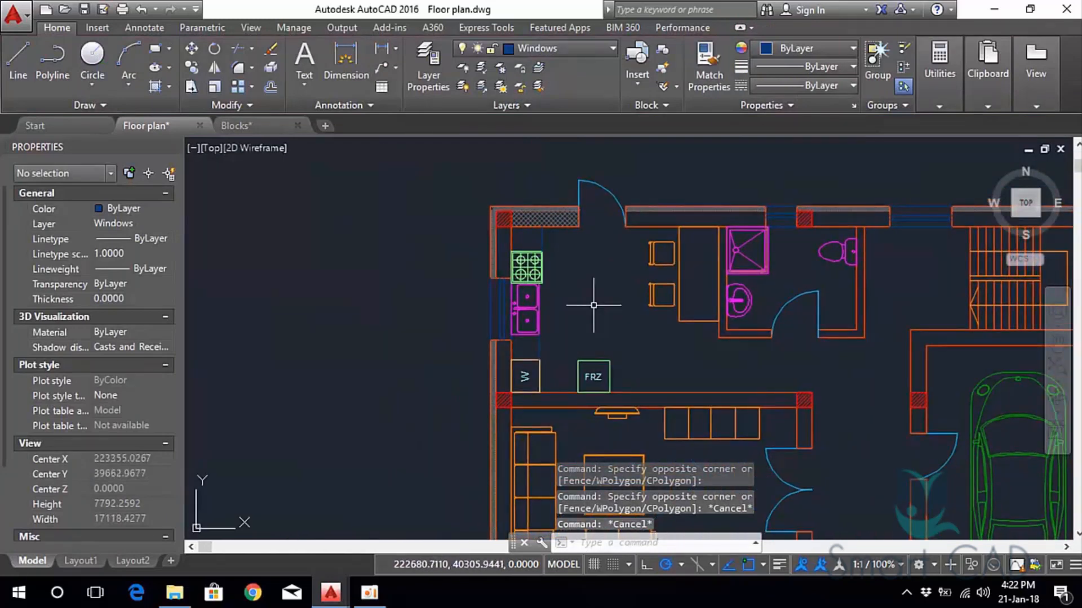
scroll(594, 257, "up", 2)
type("ha")
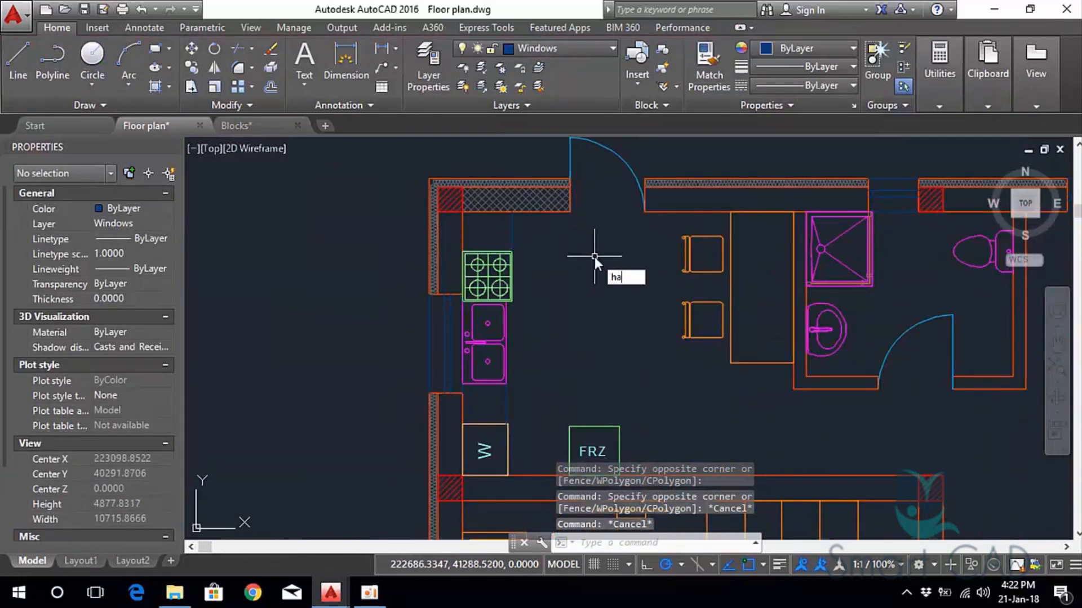
key("Return")
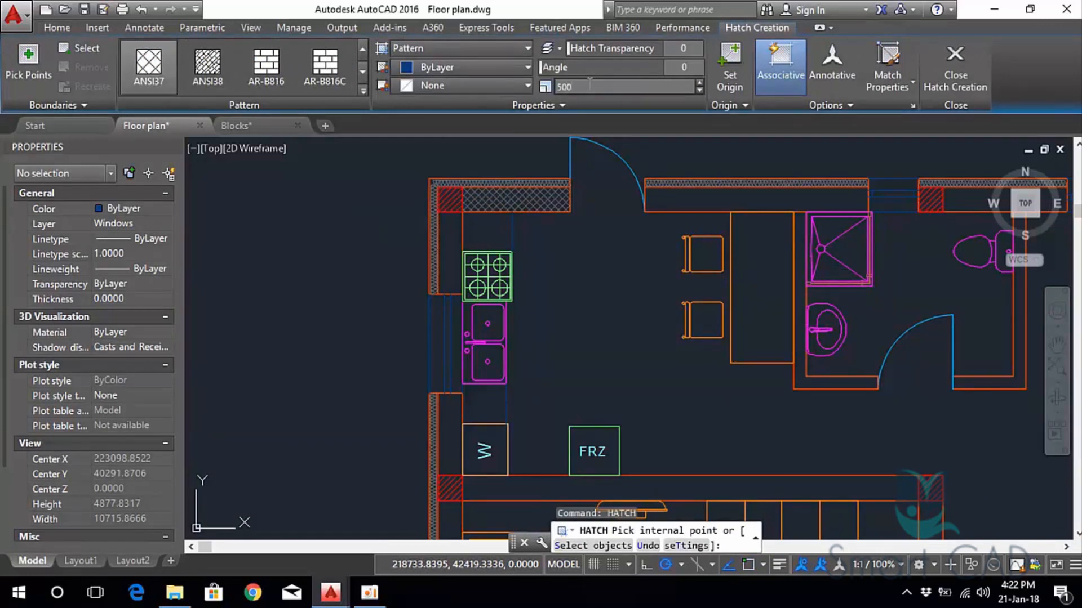
left_click(517, 70)
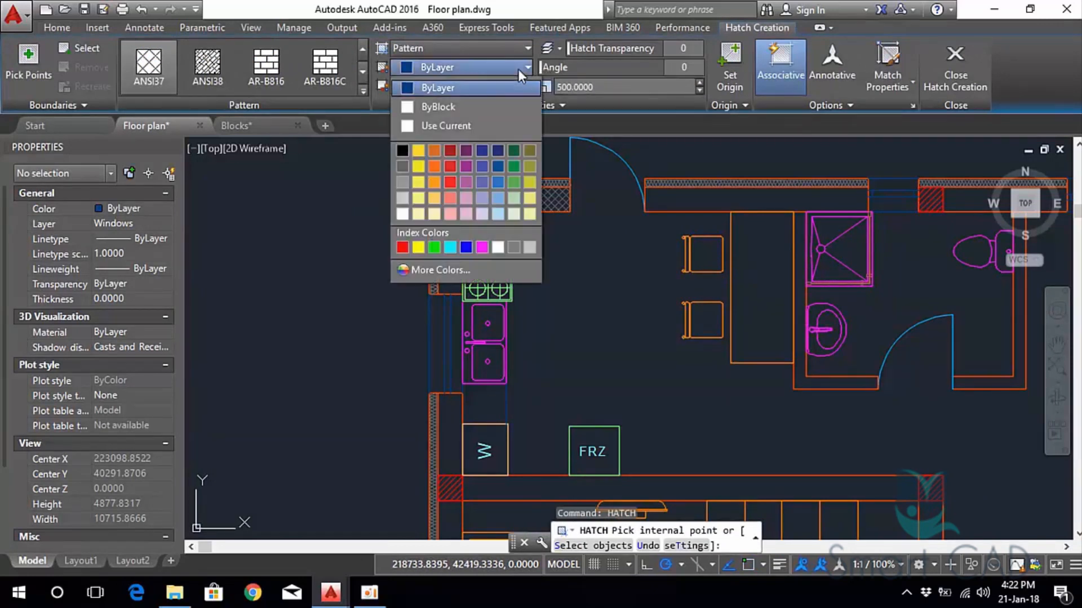
left_click(518, 69)
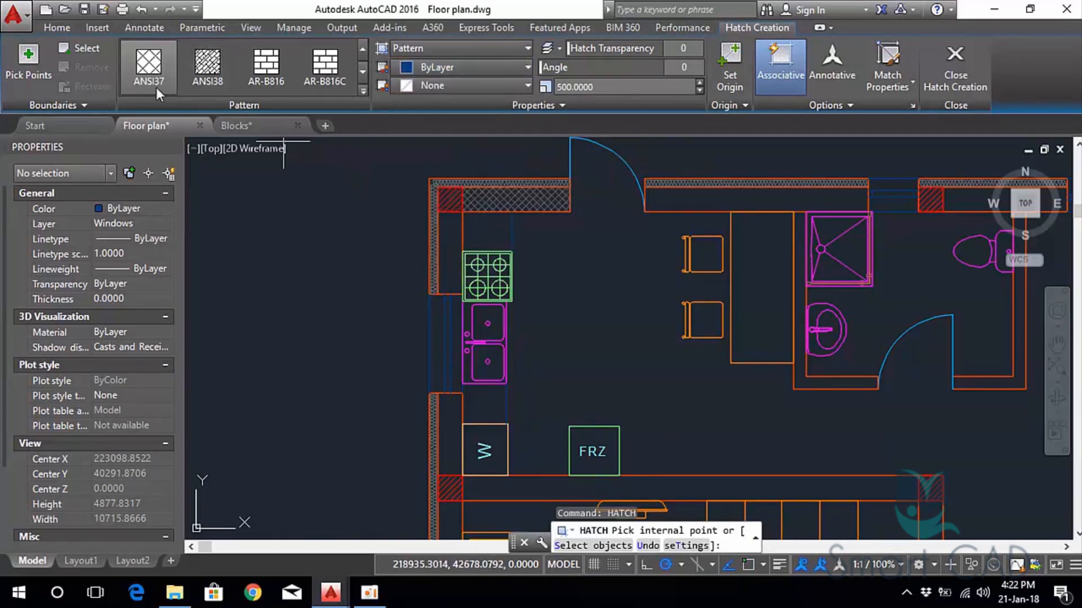
key("Escape")
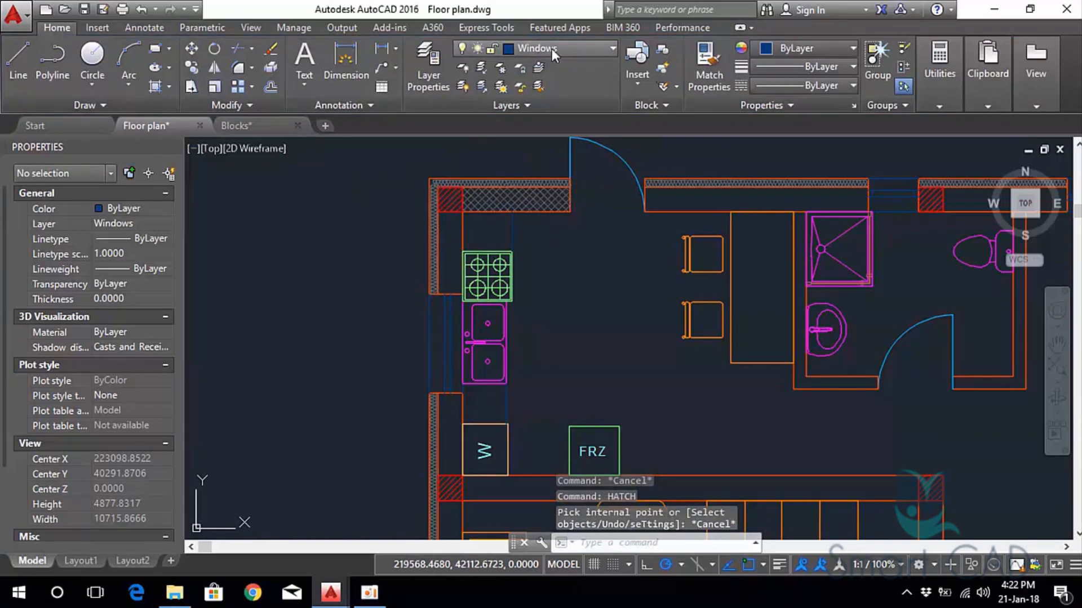
Make Insulation the current layer for the wall hatches.
left_click(428, 60)
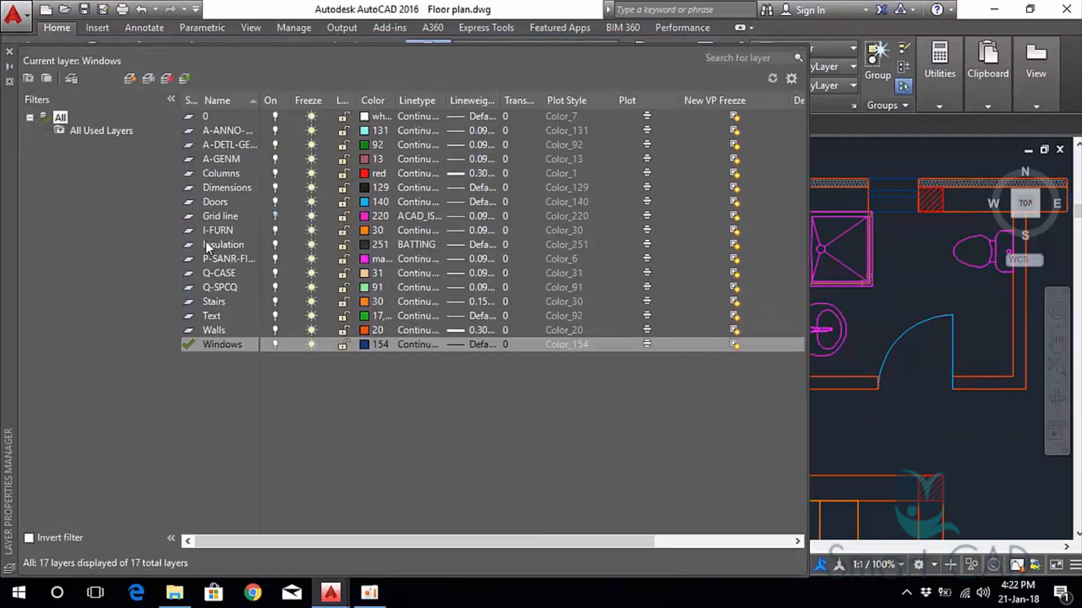
double_click(189, 245)
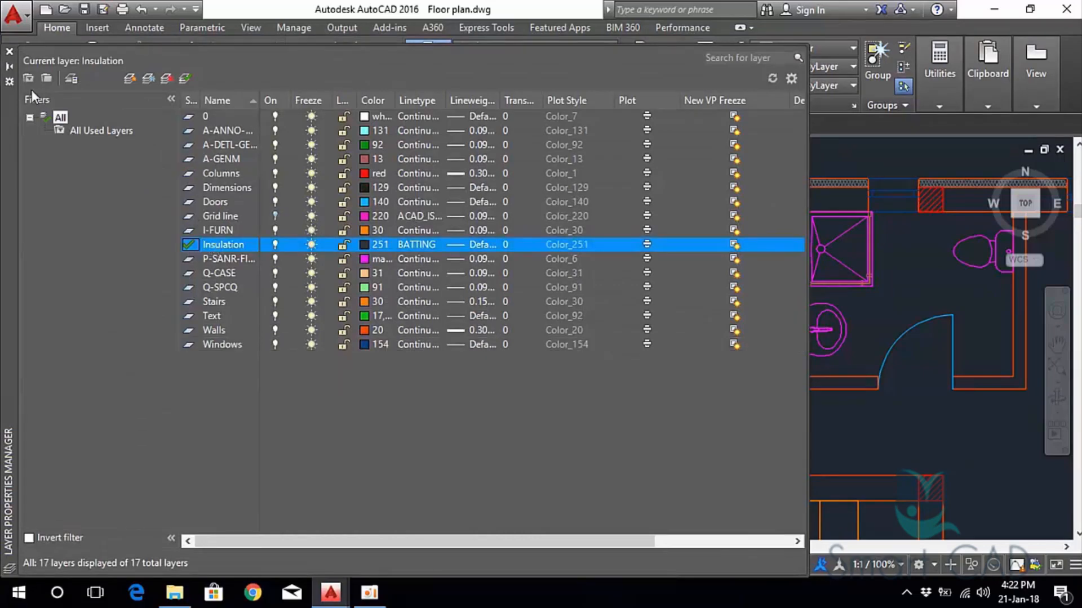
left_click(9, 54)
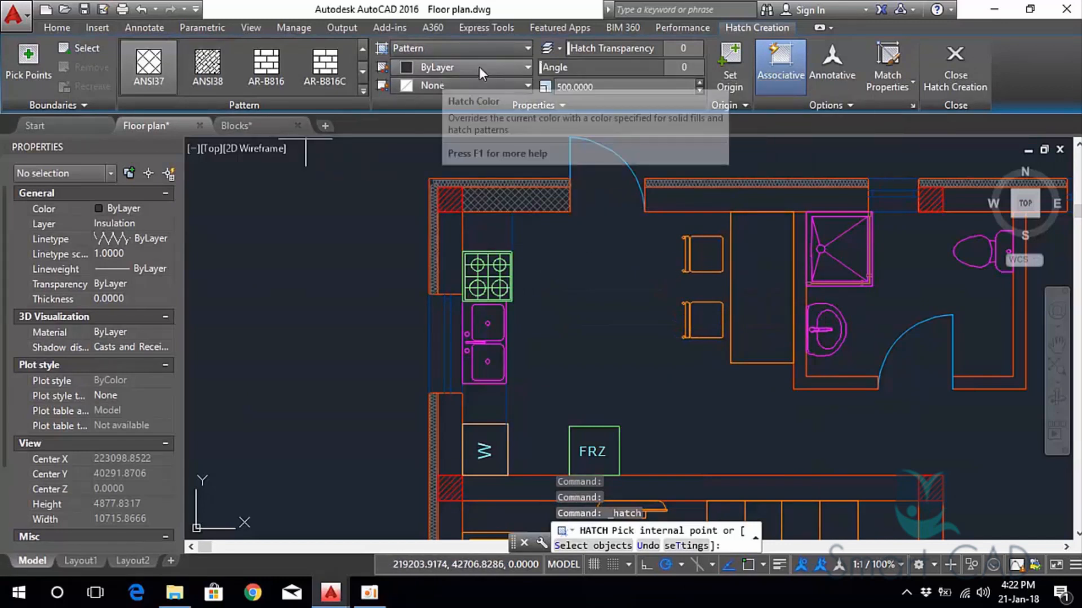
Hatch the kitchen's west wall, the north wall east of the kitchen door and the remaining walls with ANSI37 at scale 500.
left_click(445, 256)
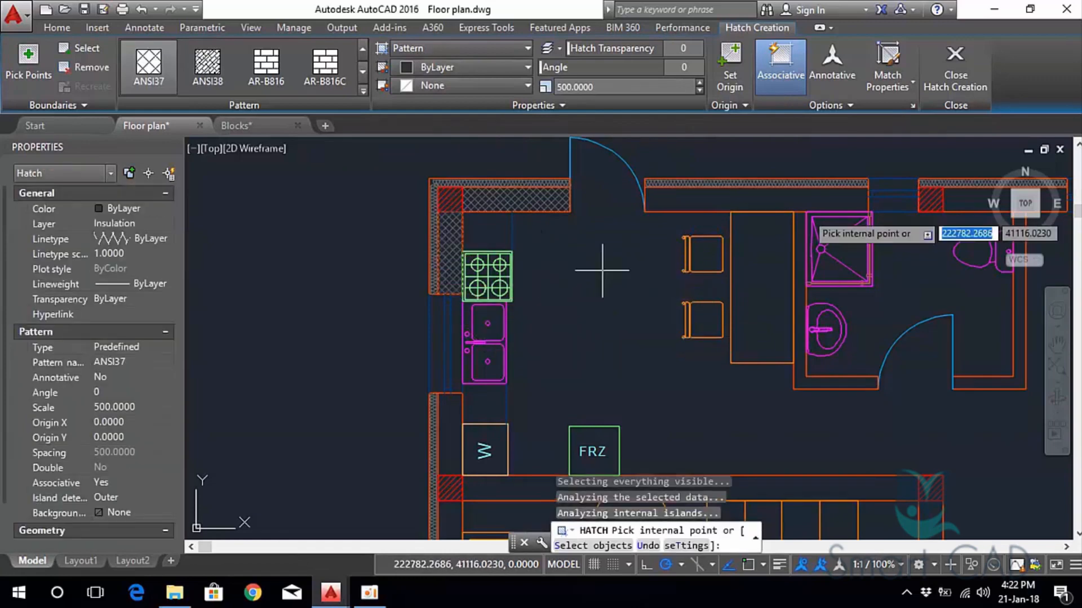
left_click(768, 200)
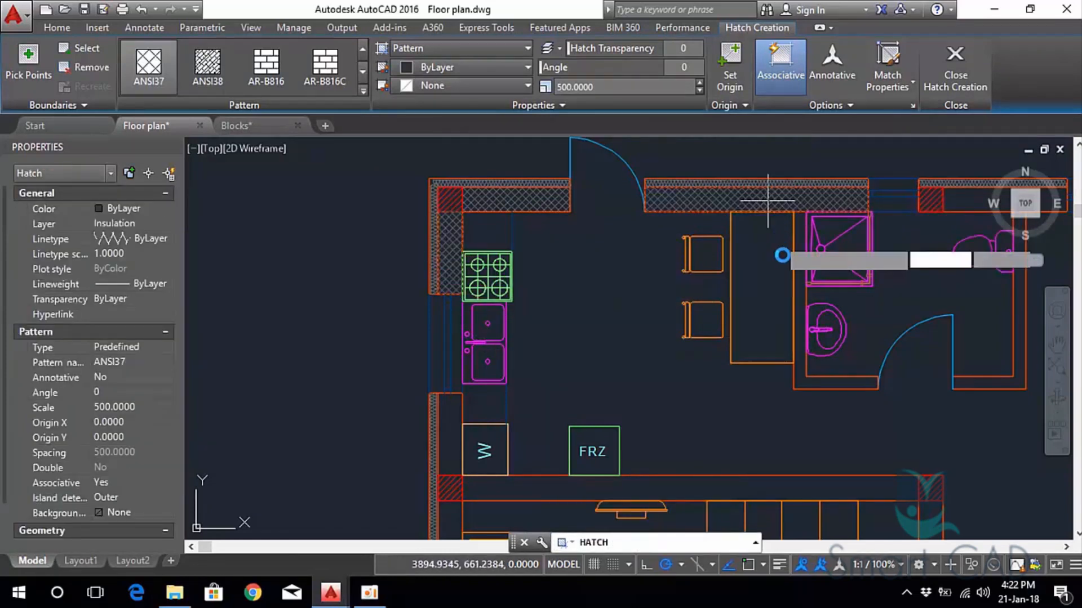
mouse_move(904, 283)
middle_mouse_down()
mouse_move(757, 274)
mouse_move(680, 238)
mouse_move(595, 245)
middle_mouse_up()
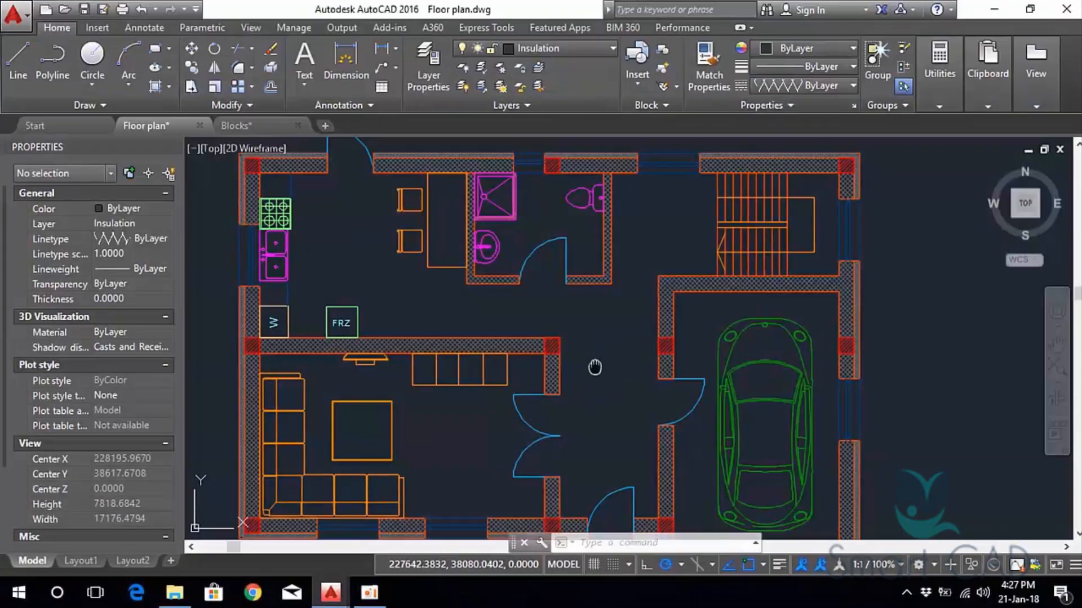
middle_click_drag(595, 367, 579, 320)
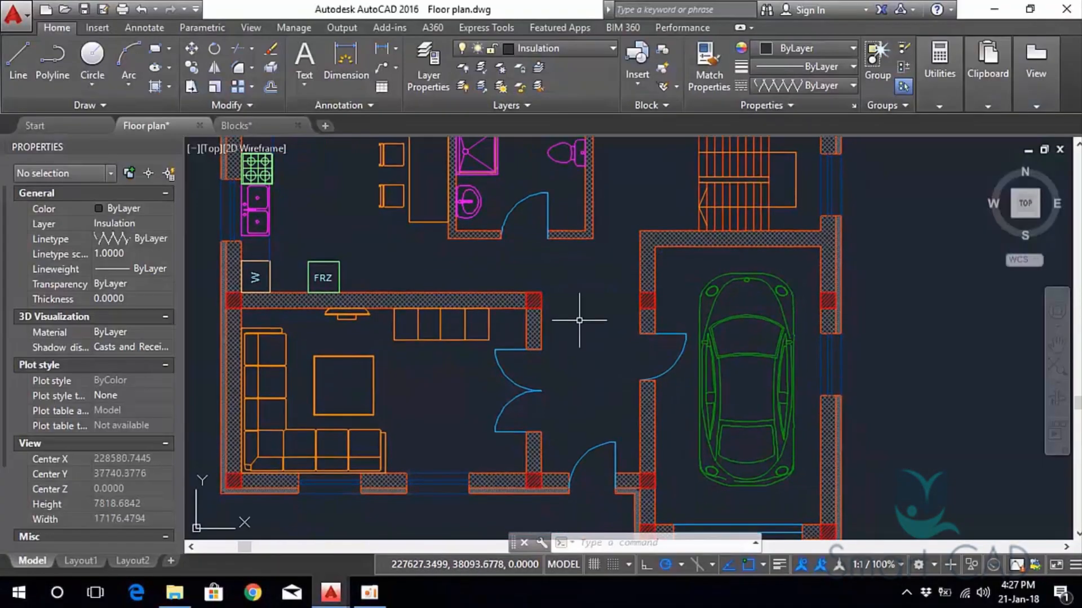
middle_click_drag(346, 247, 426, 321)
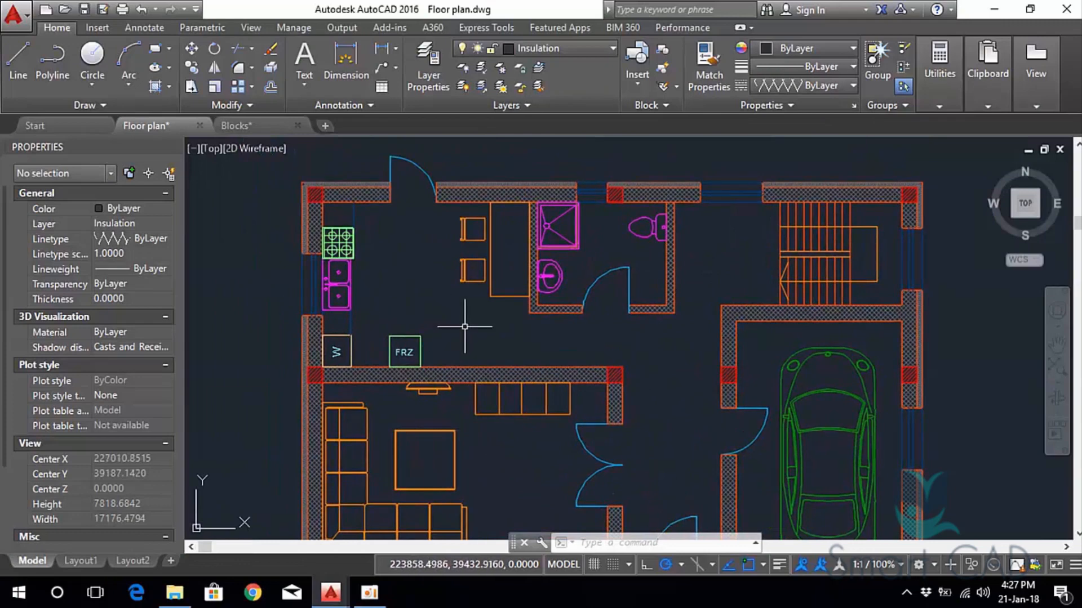
middle_click_drag(514, 346, 412, 358)
middle_click_drag(550, 396, 616, 388)
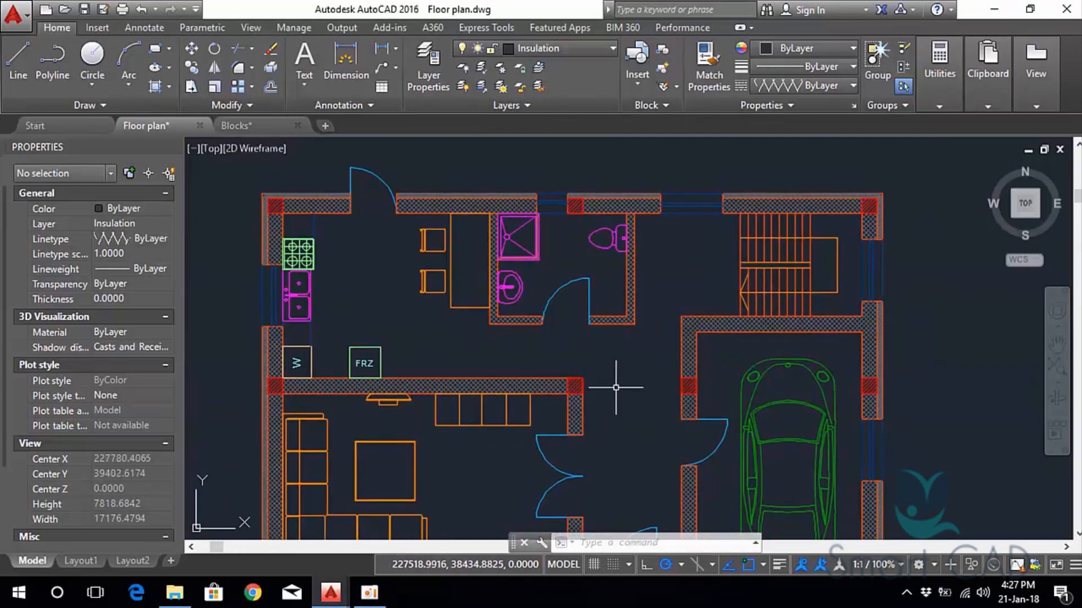
Hatch the bathroom floor around the fixtures and door swing with ANSI37 at angle 45 and scale 1500.
scroll(602, 265, "up", 2)
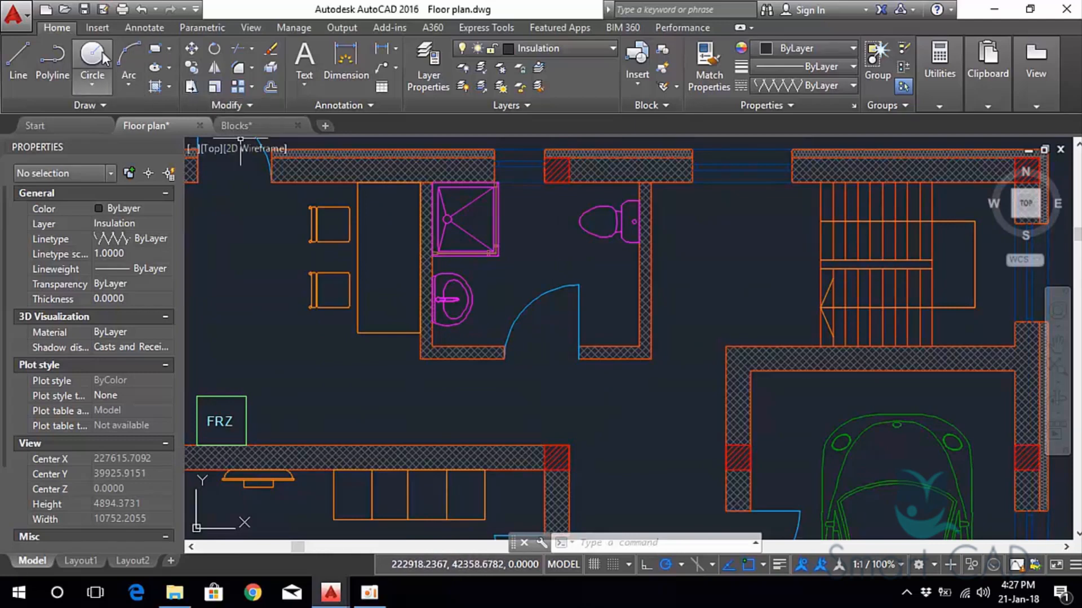
left_click(154, 85)
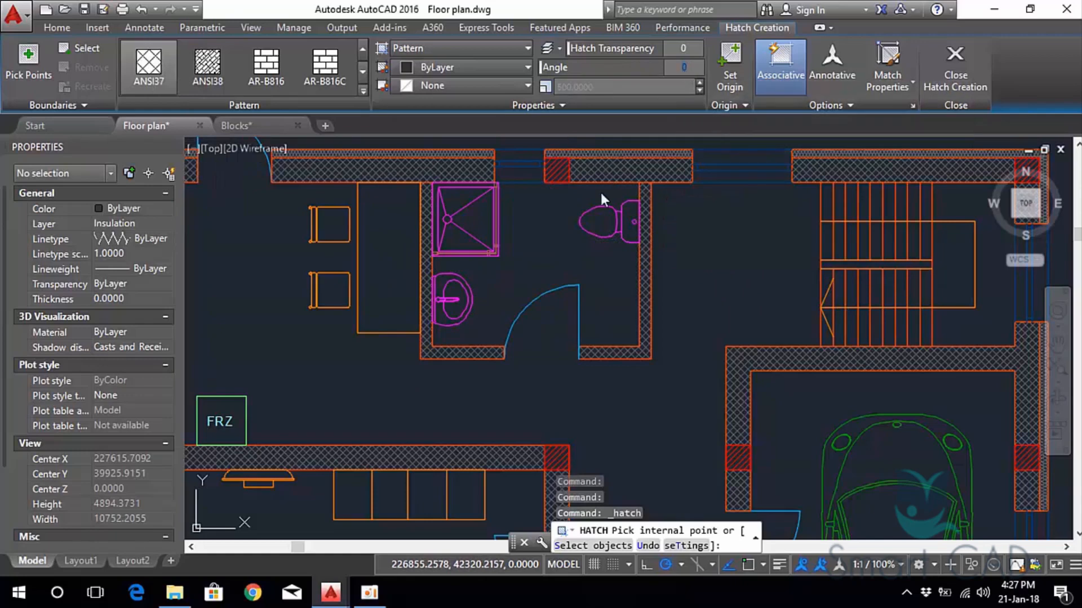
type("45")
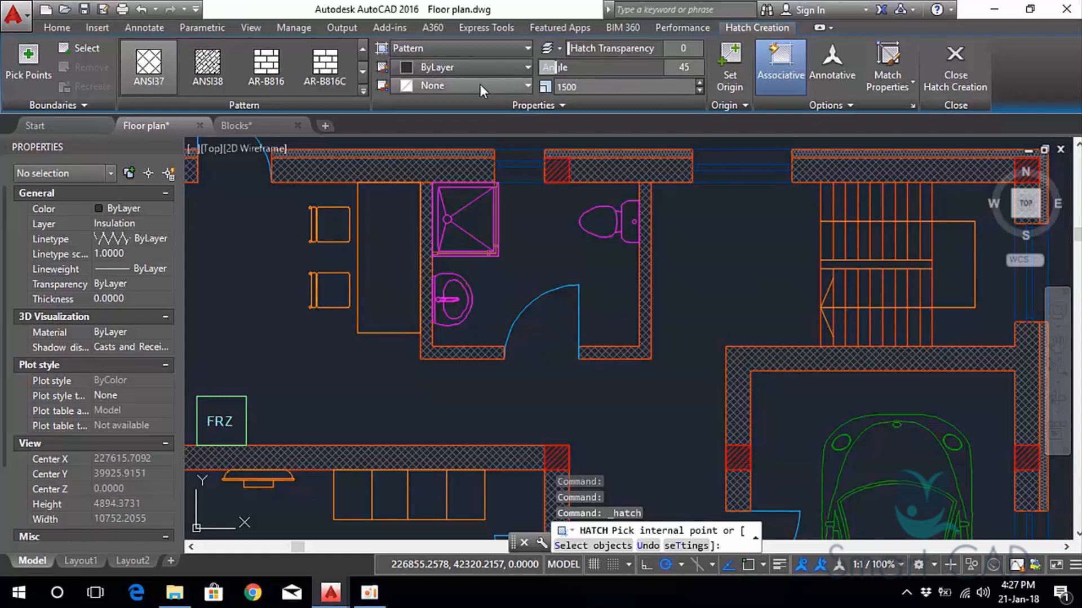
left_click(554, 245)
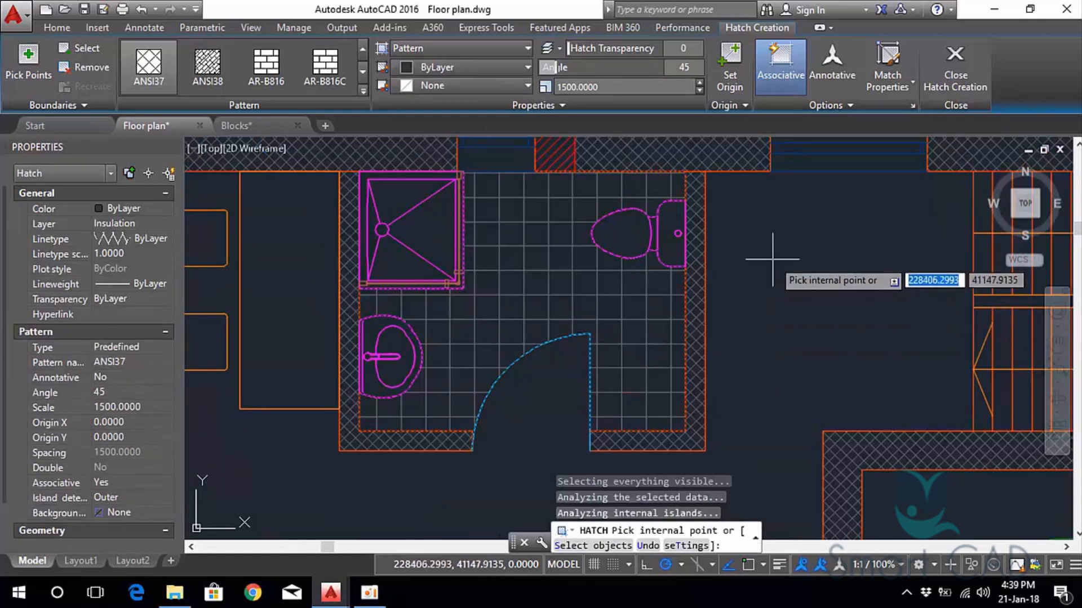
scroll(789, 285, "down", 4)
scroll(795, 285, "down", 2)
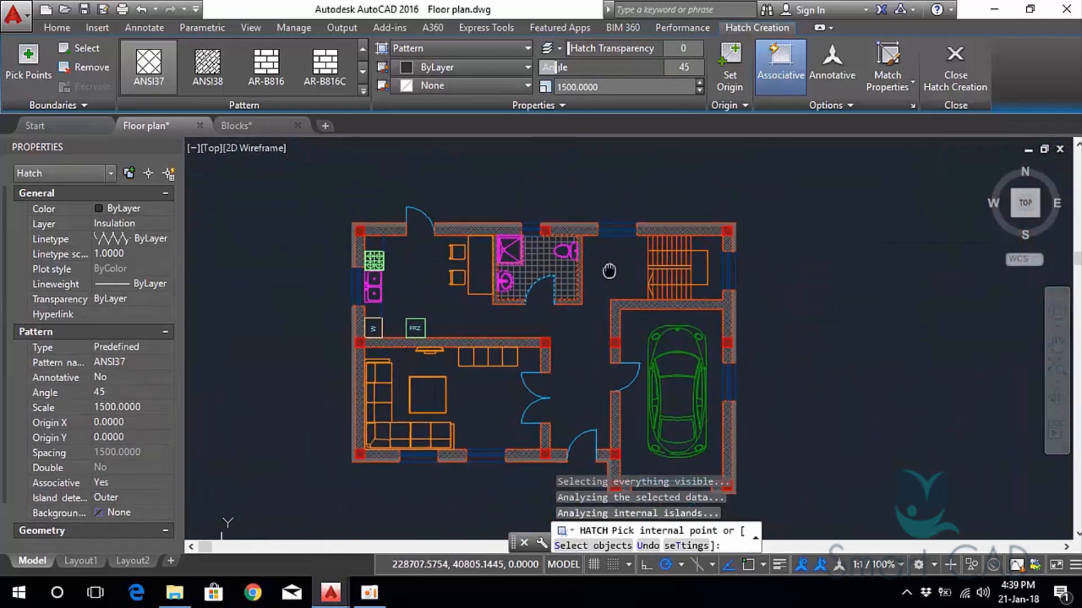
scroll(662, 279, "up", 4)
scroll(603, 282, "down", 3)
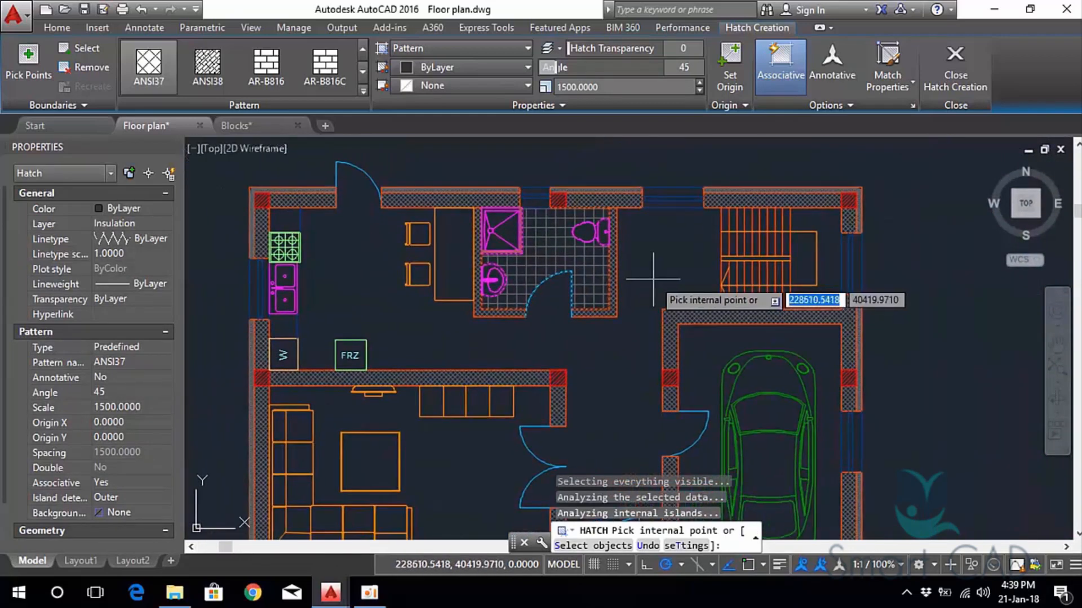
scroll(487, 249, "up", 1)
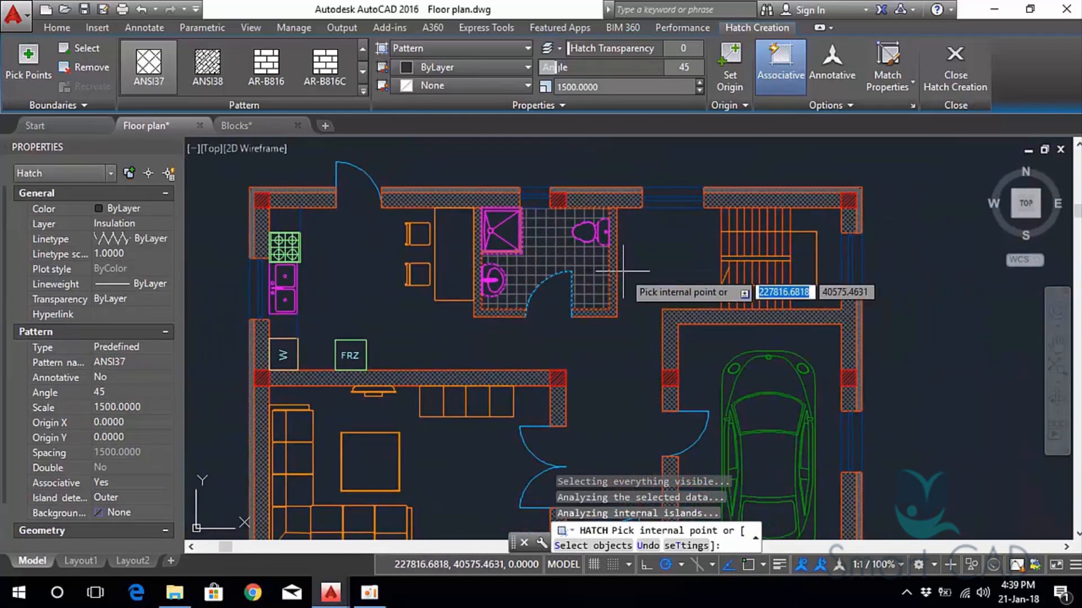
key("Escape")
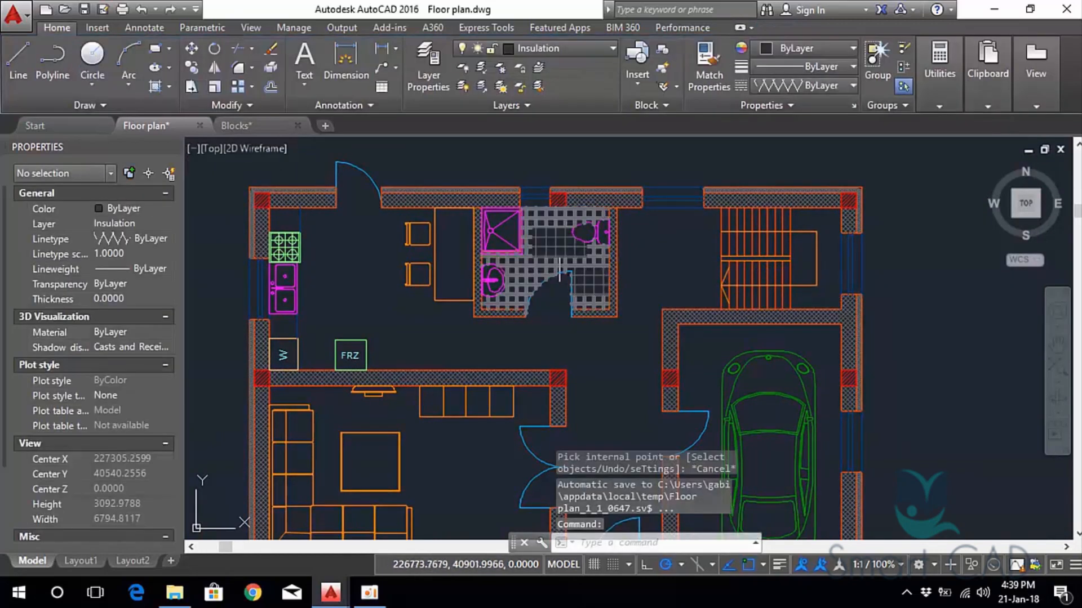
Give the bathroom floor hatch the grey background colour 147,149,152 and clear the selection.
left_click(559, 254)
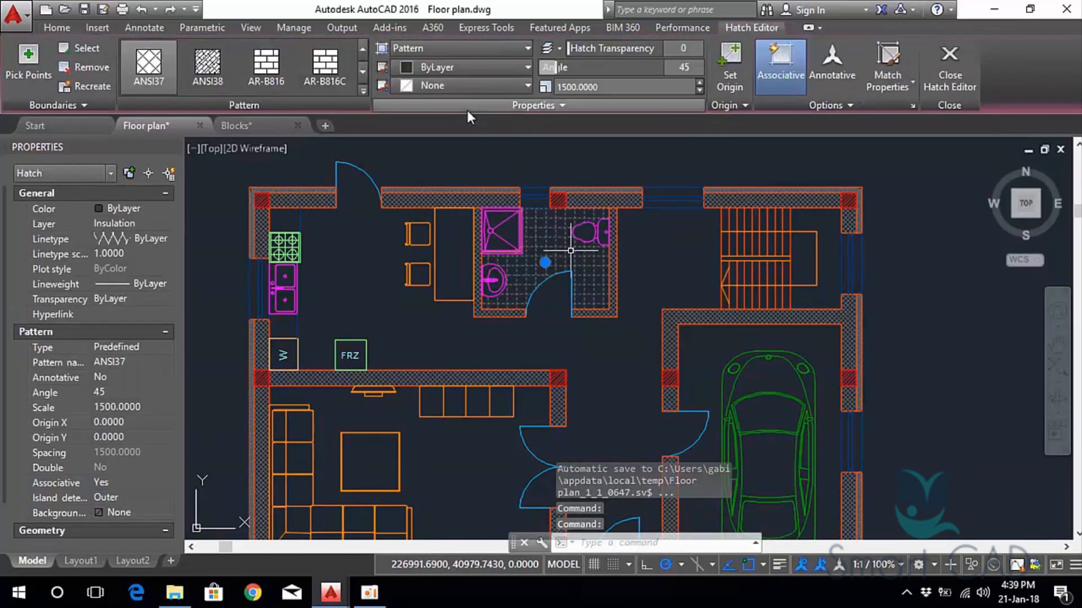
left_click(461, 89)
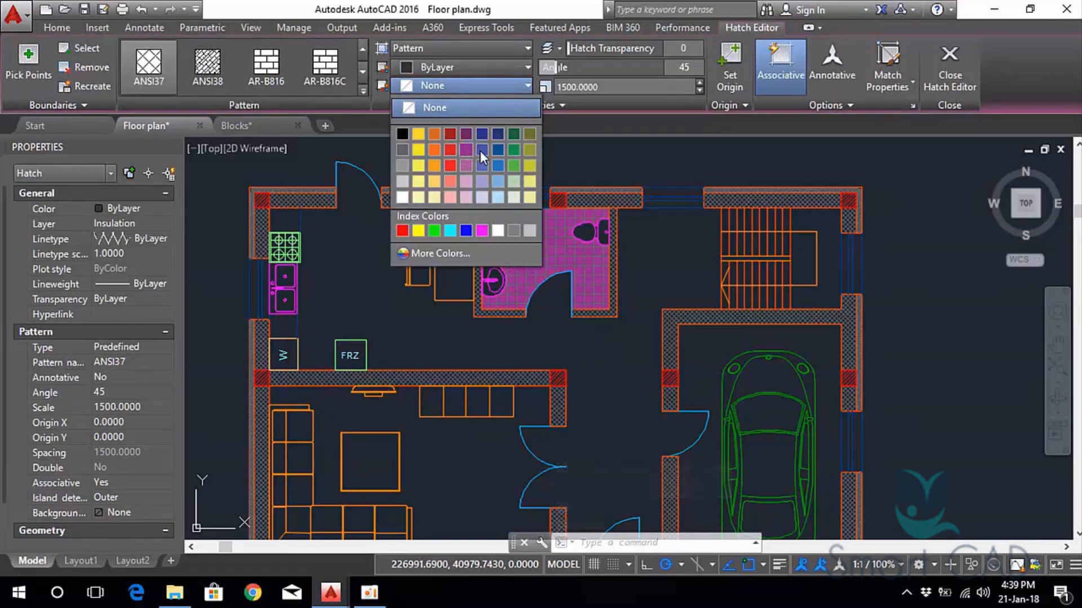
left_click(403, 167)
scroll(601, 271, "up", 2)
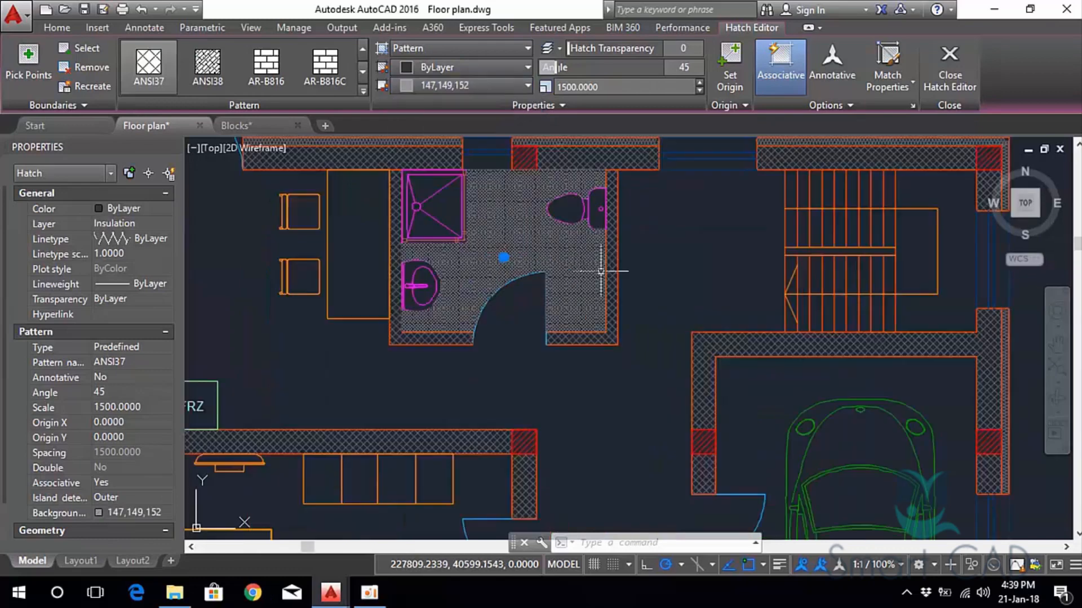
scroll(601, 271, "up", 2)
key("Escape")
scroll(788, 268, "down", 2)
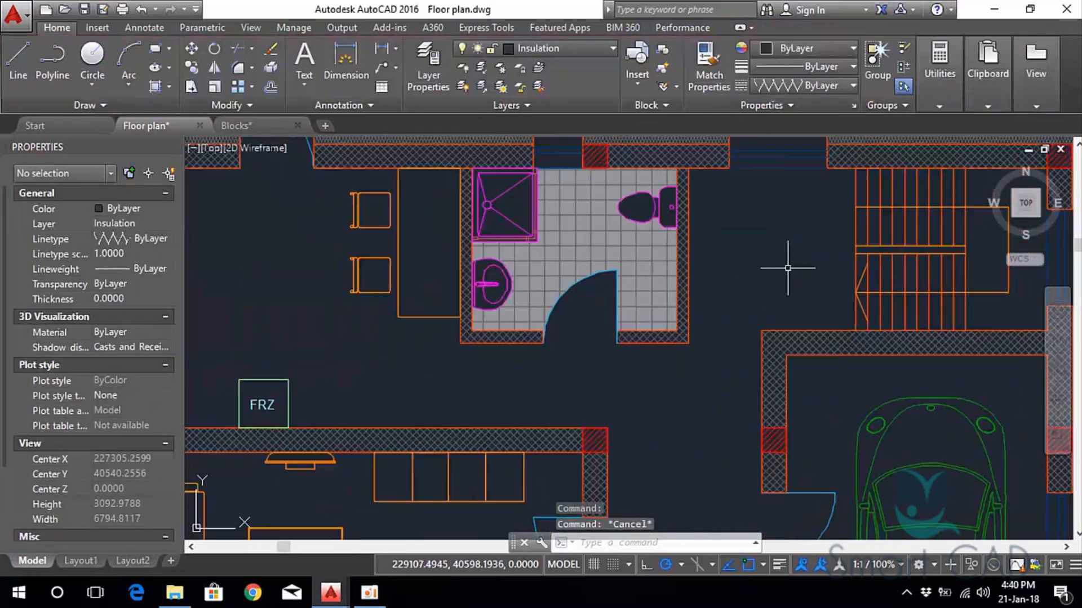
middle_click_drag(787, 268, 657, 272)
middle_click_drag(709, 261, 721, 256)
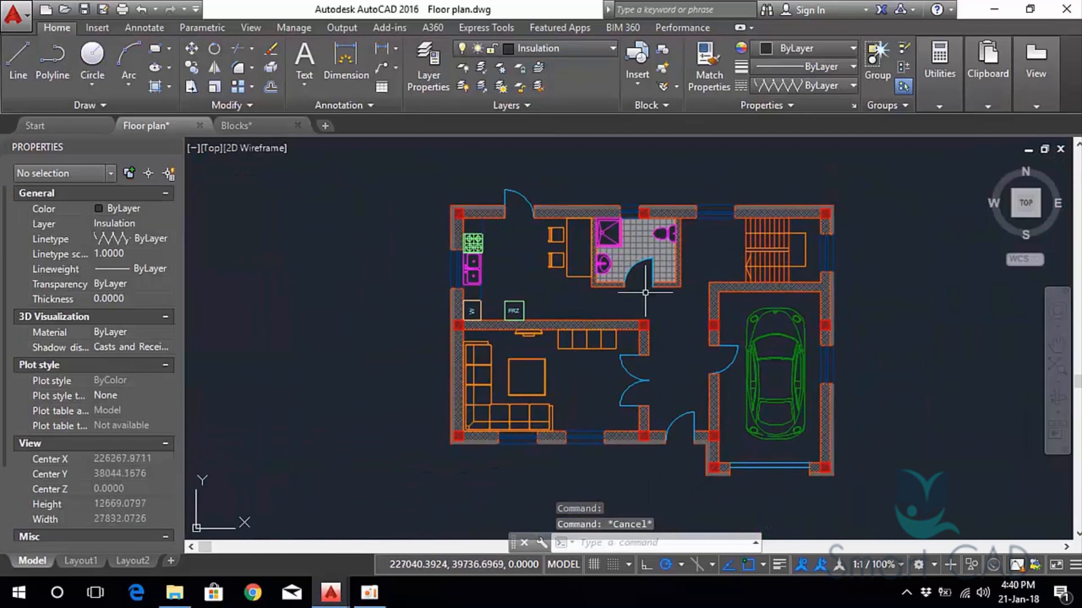
scroll(569, 289, "up", 1)
scroll(575, 312, "down", 1)
middle_click_drag(562, 305, 470, 270)
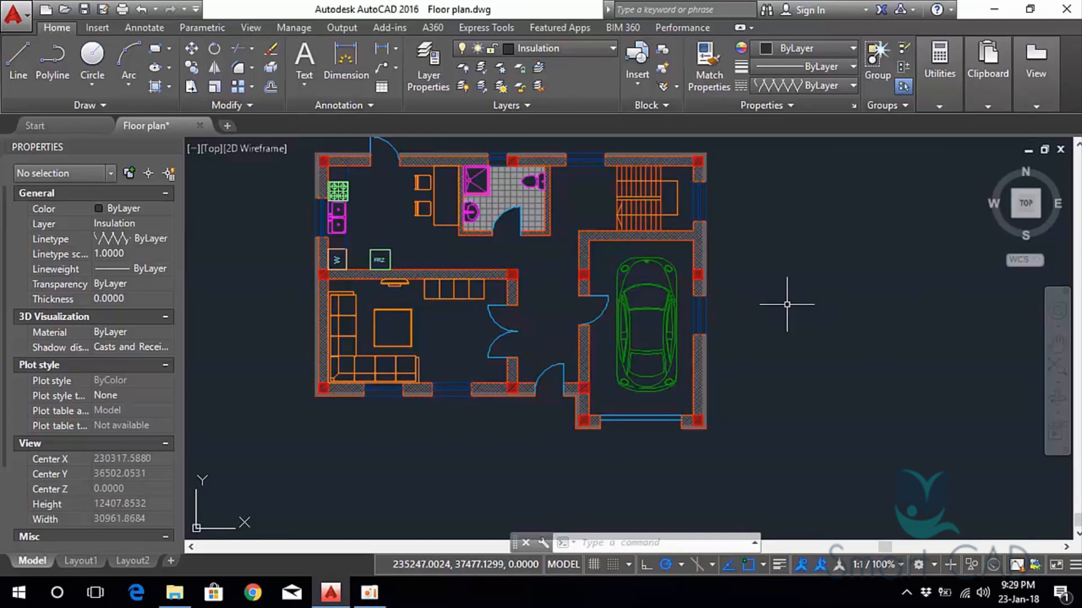
middle_click_drag(758, 249, 734, 251)
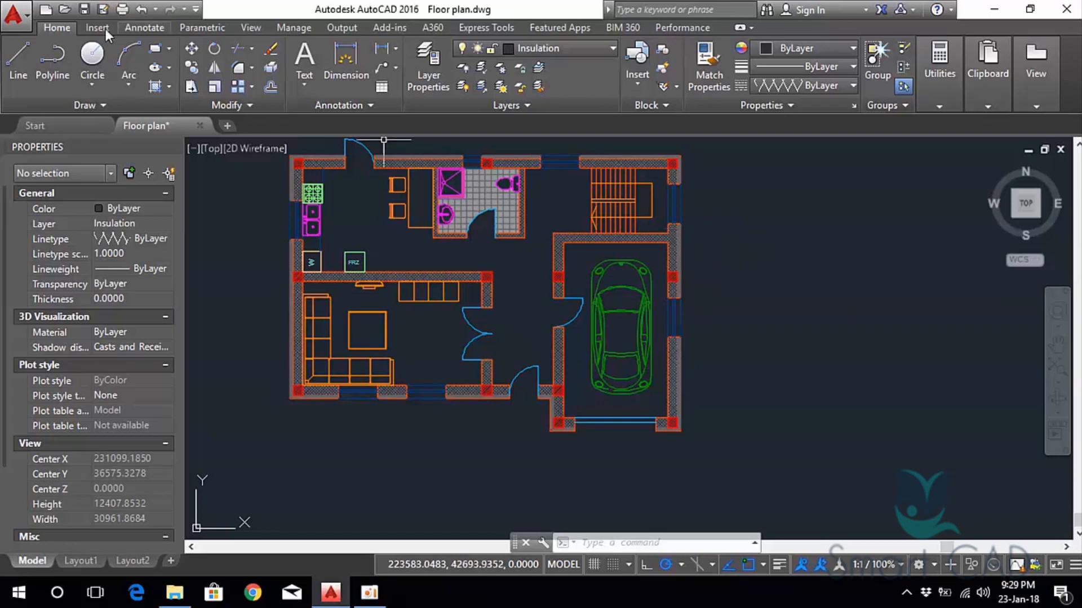
Make Text the current layer for the room labels.
left_click(309, 80)
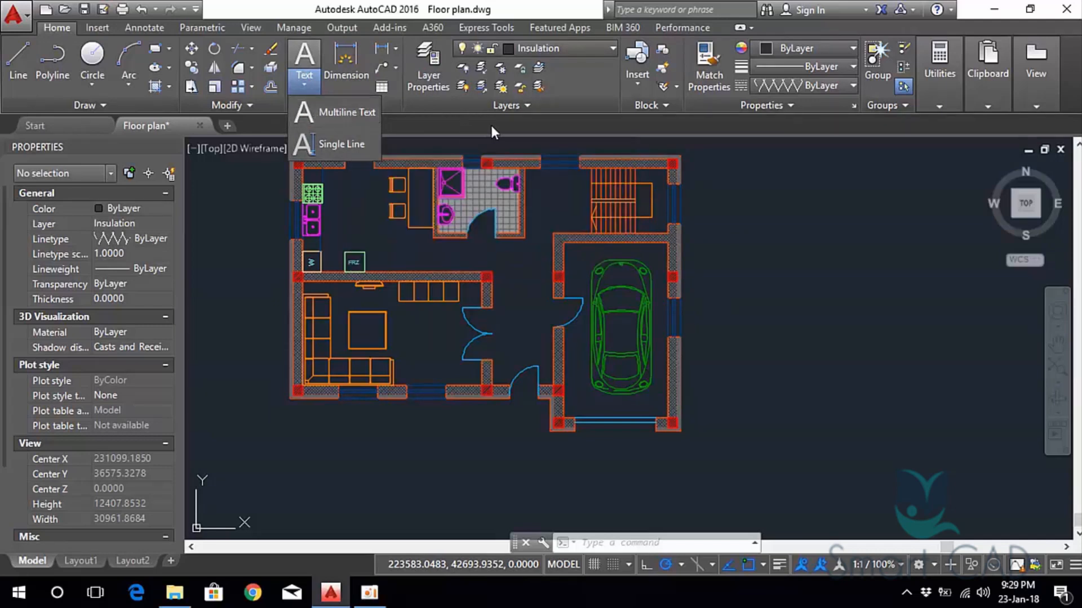
left_click(544, 47)
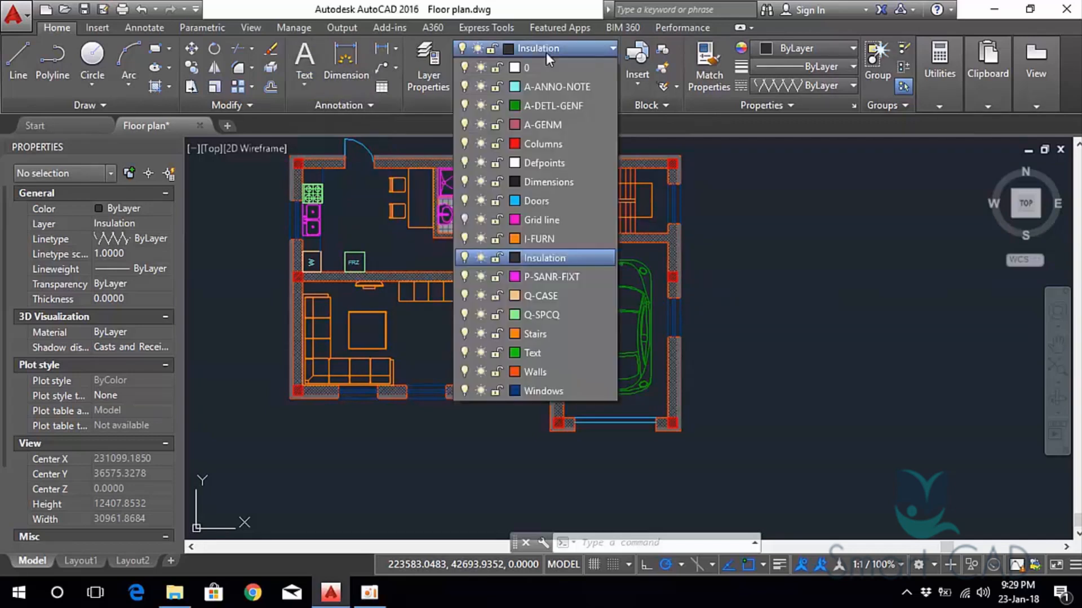
left_click(538, 353)
Place a multiline text box in the living room between the coffee table and the double door.
left_click(318, 83)
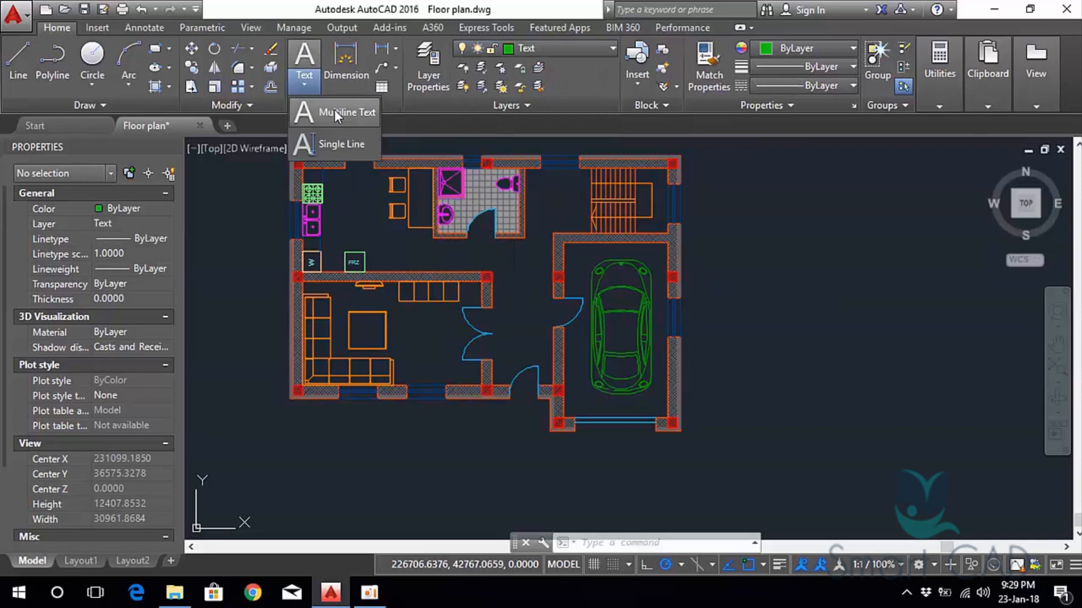
left_click(336, 113)
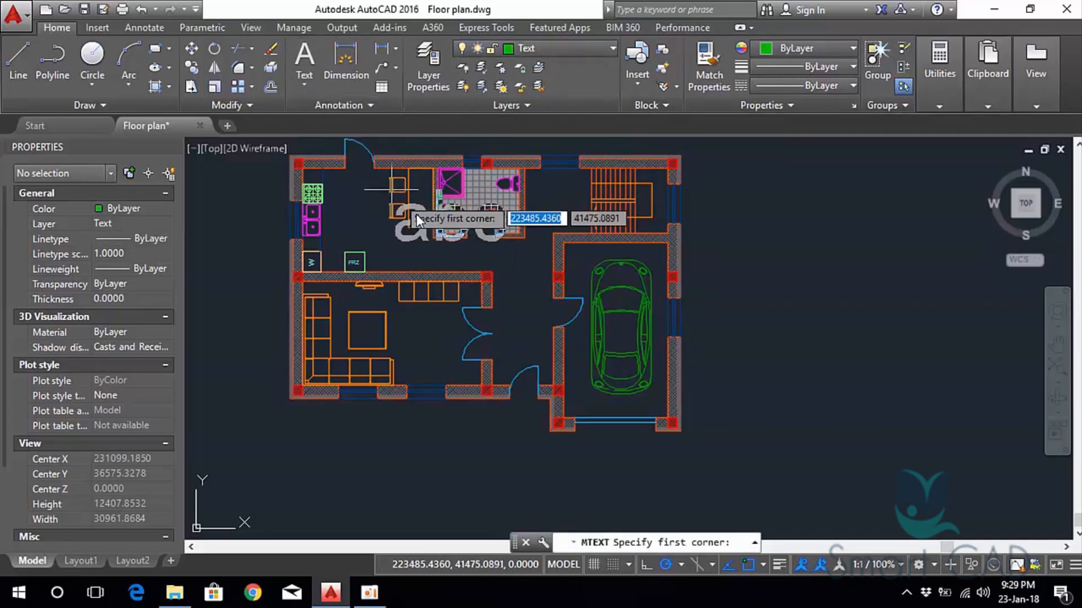
scroll(424, 337, "up", 2)
middle_click_drag(424, 340, 386, 257)
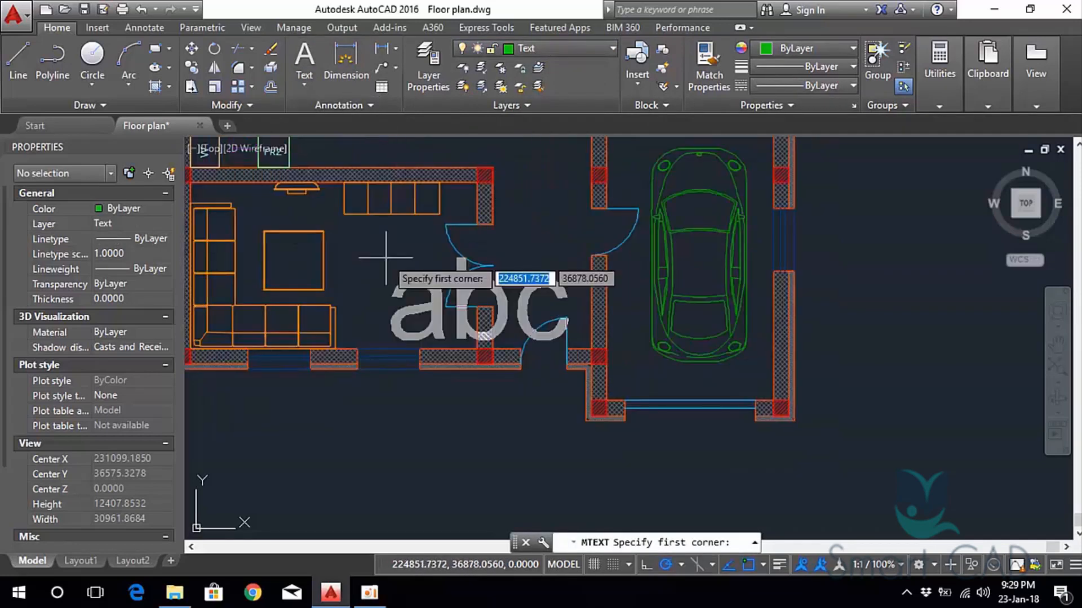
left_click(342, 231)
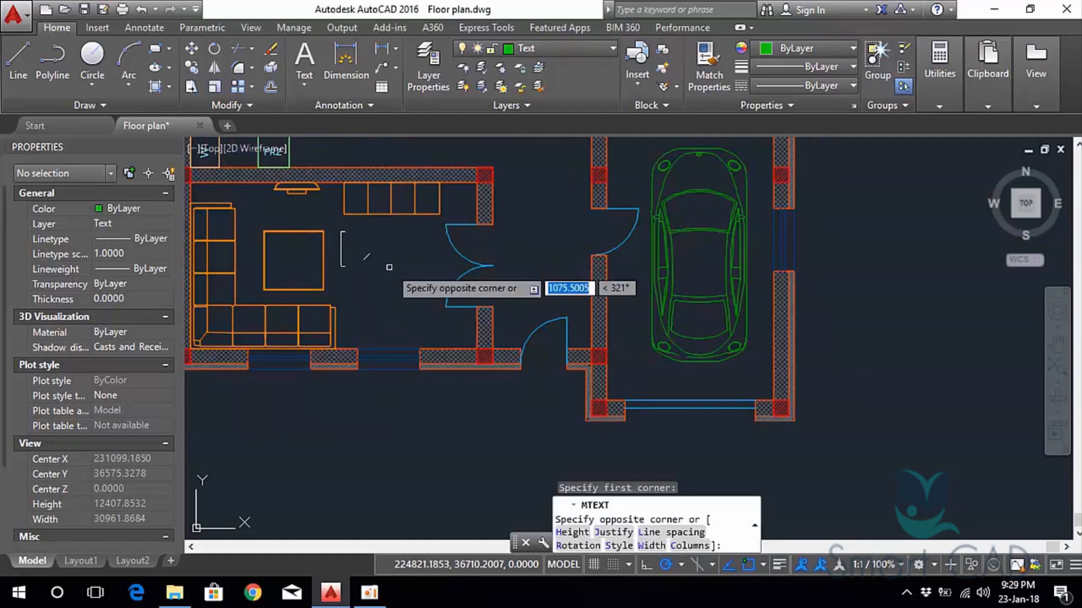
key("Escape")
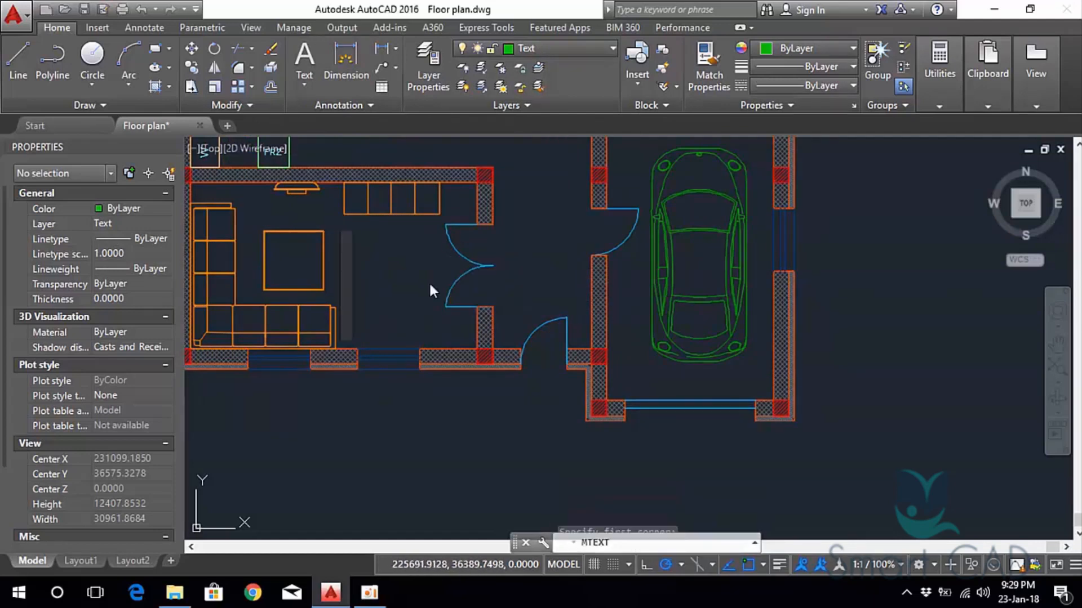
left_click(429, 290)
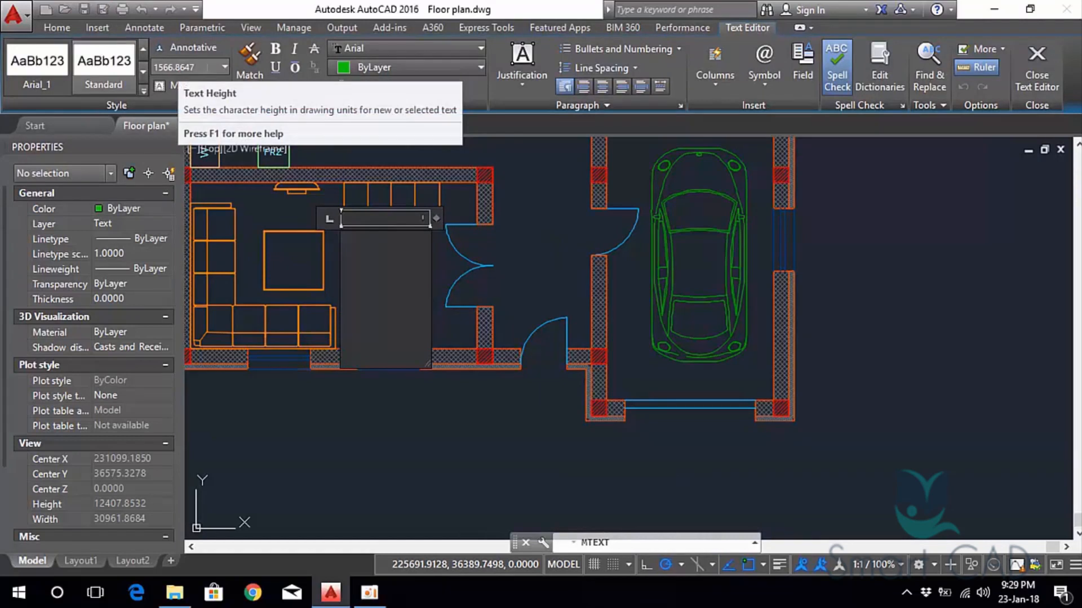
Set the text height to 300 and write "Living room" in the living room's multiline text box.
left_click(160, 67)
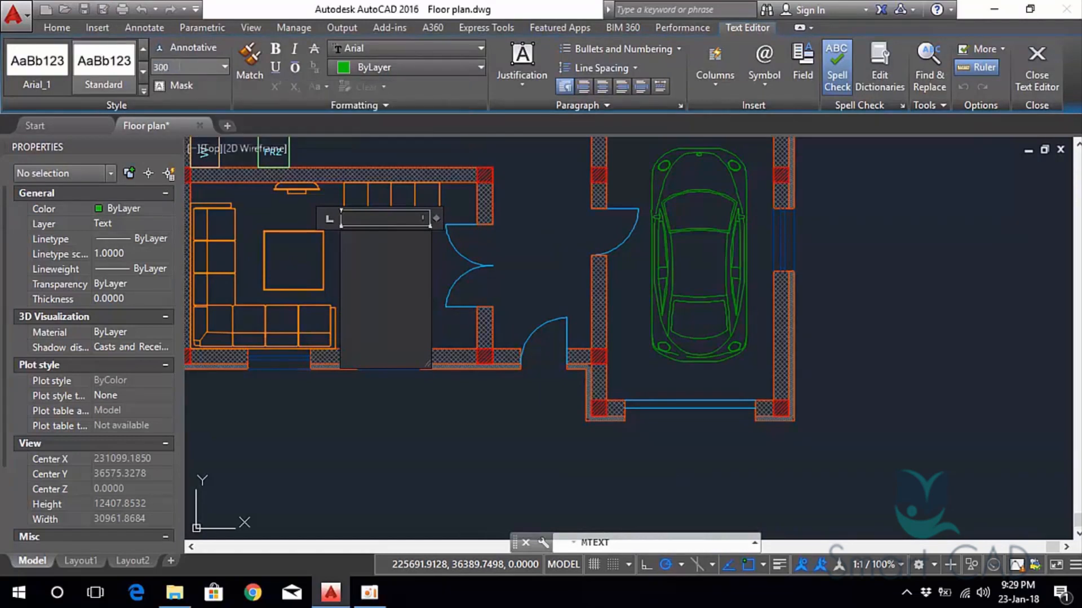
key("Return")
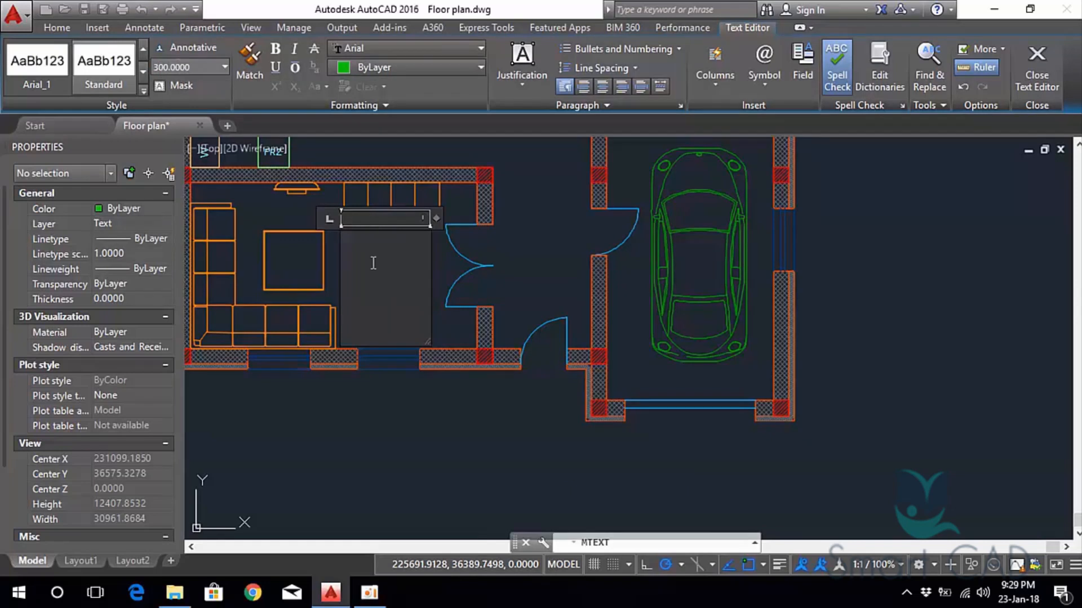
type("L")
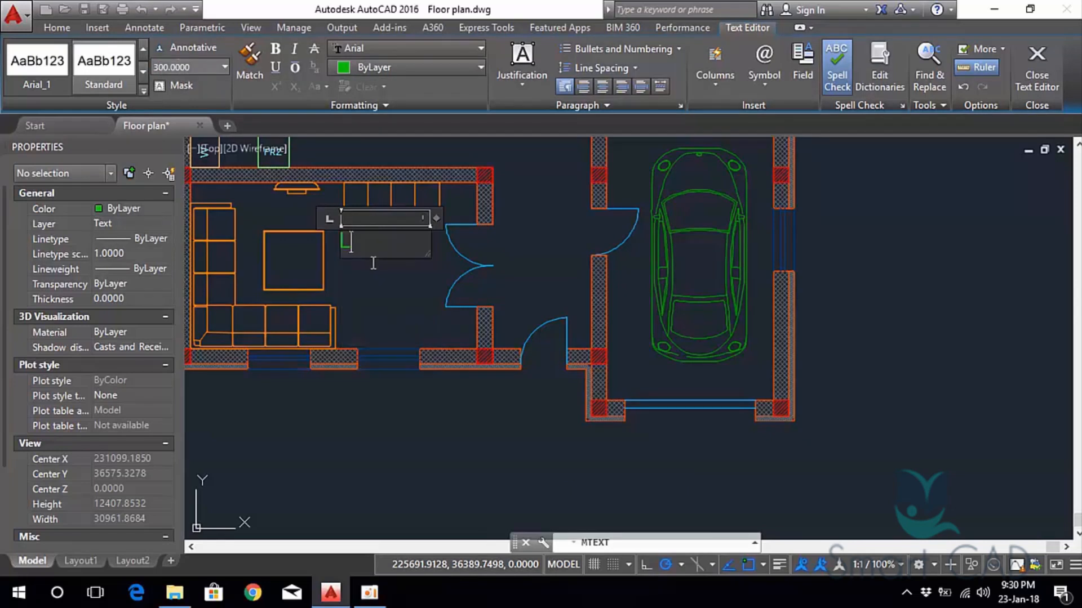
type("iving room")
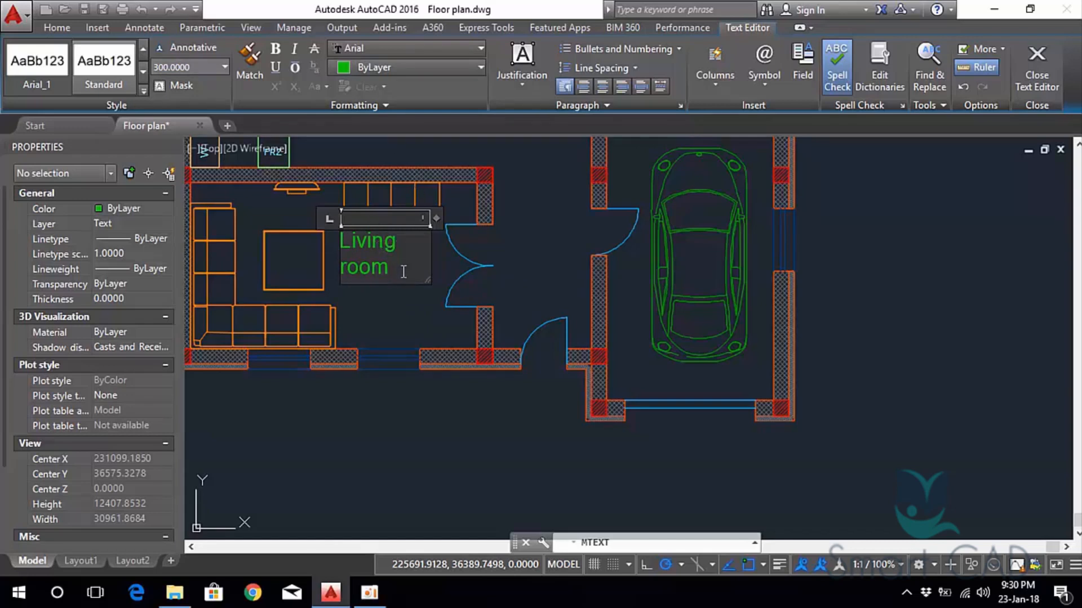
key("Return")
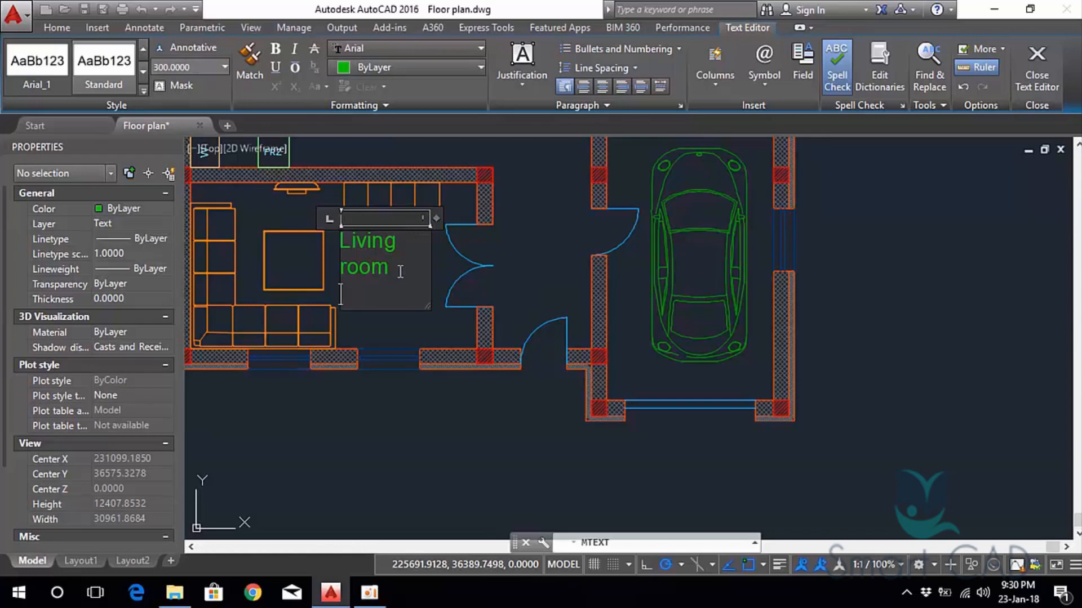
key("Return")
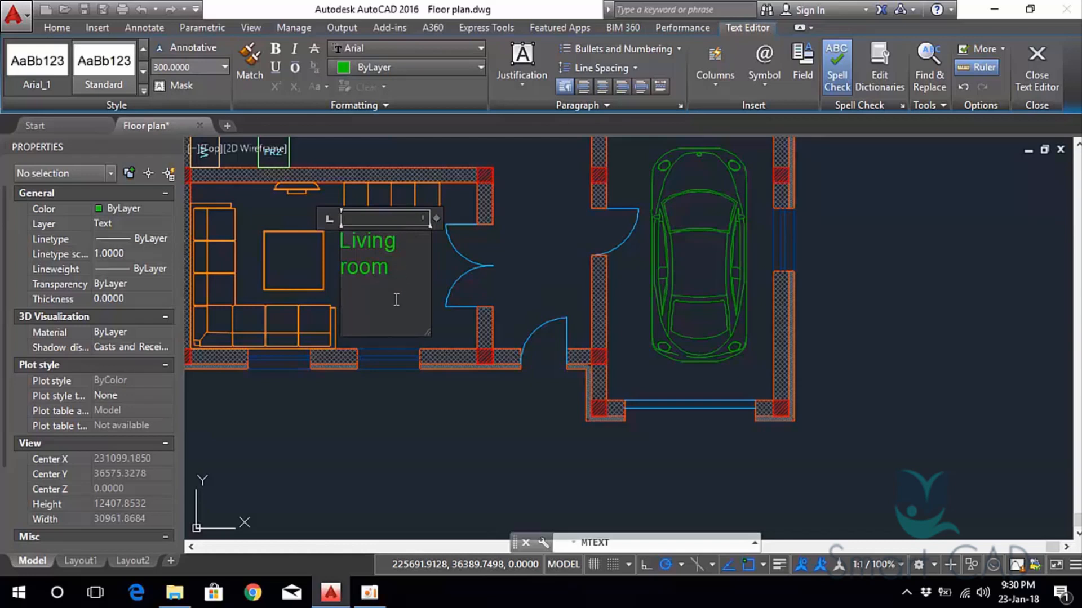
key("BackSpace")
key("BackSpace")
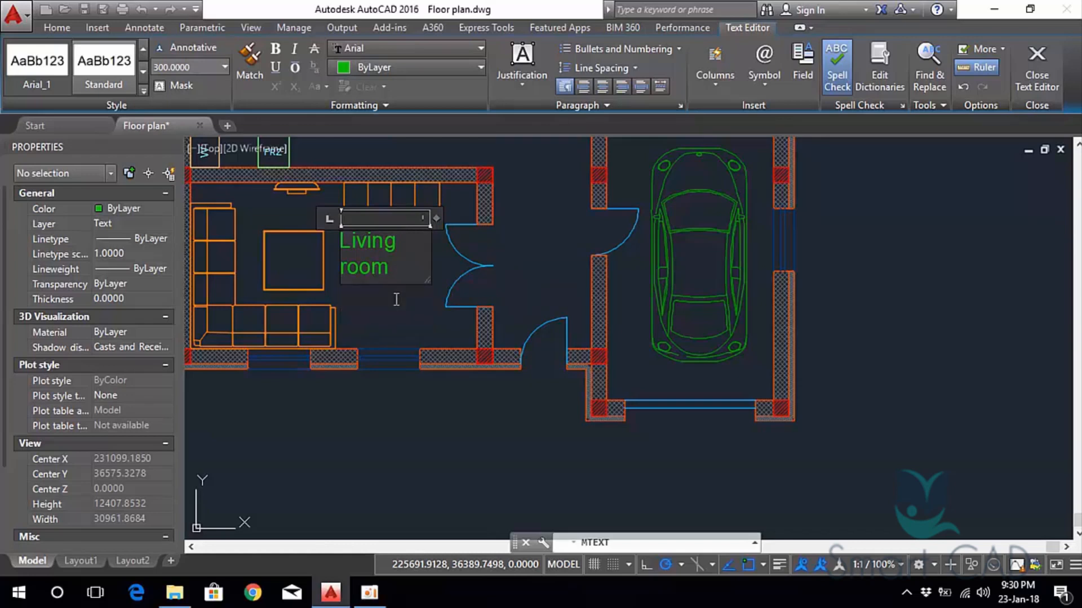
left_click(400, 315)
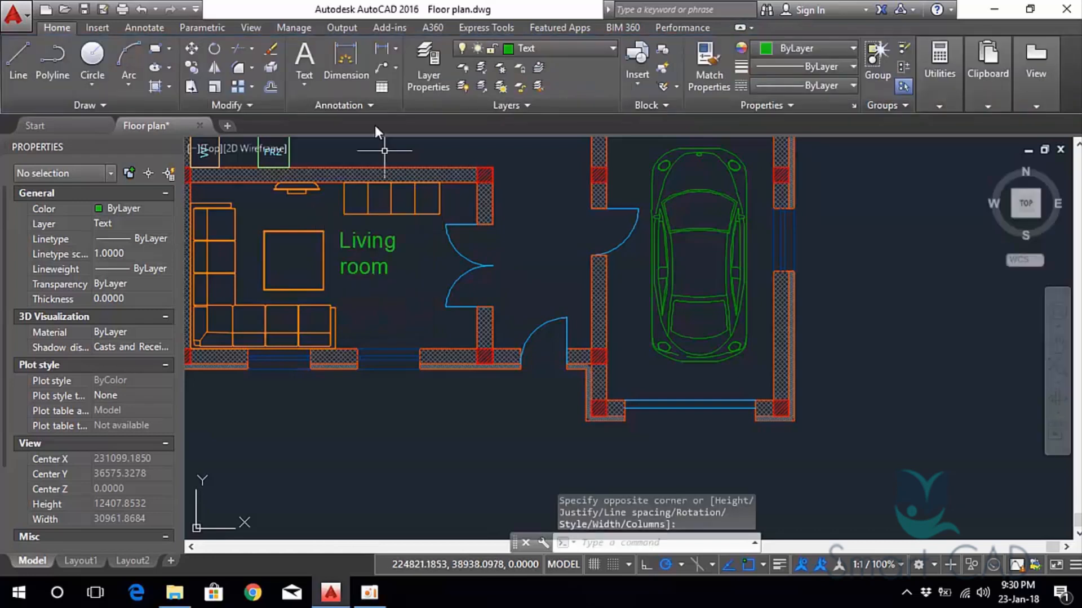
Add single-line text reading "Living room" below the multiline label, with a picked height of about 1039 and rotation 0.
left_click(307, 88)
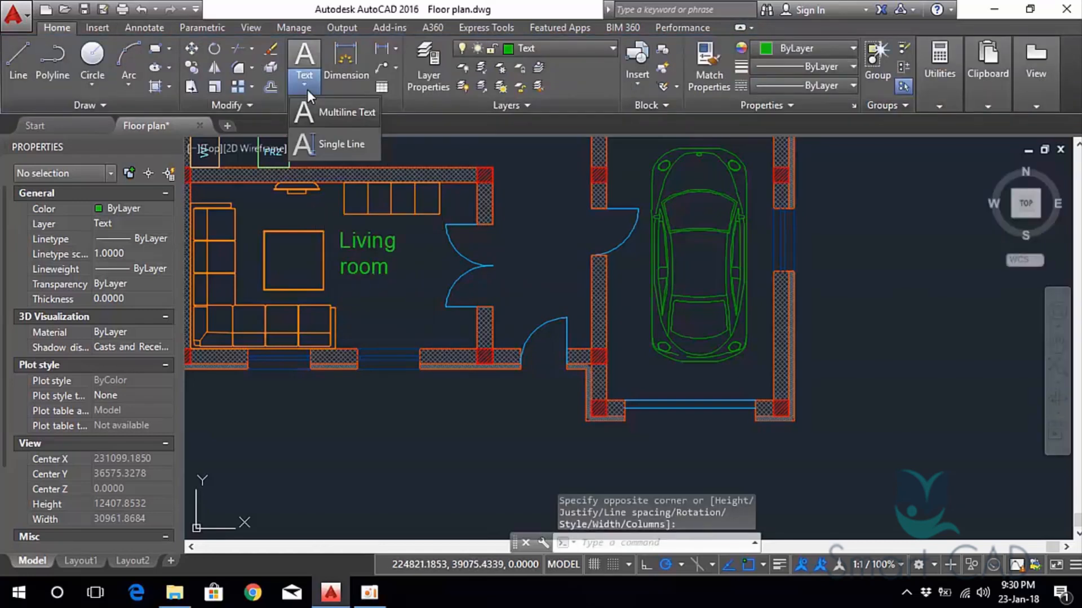
left_click(358, 145)
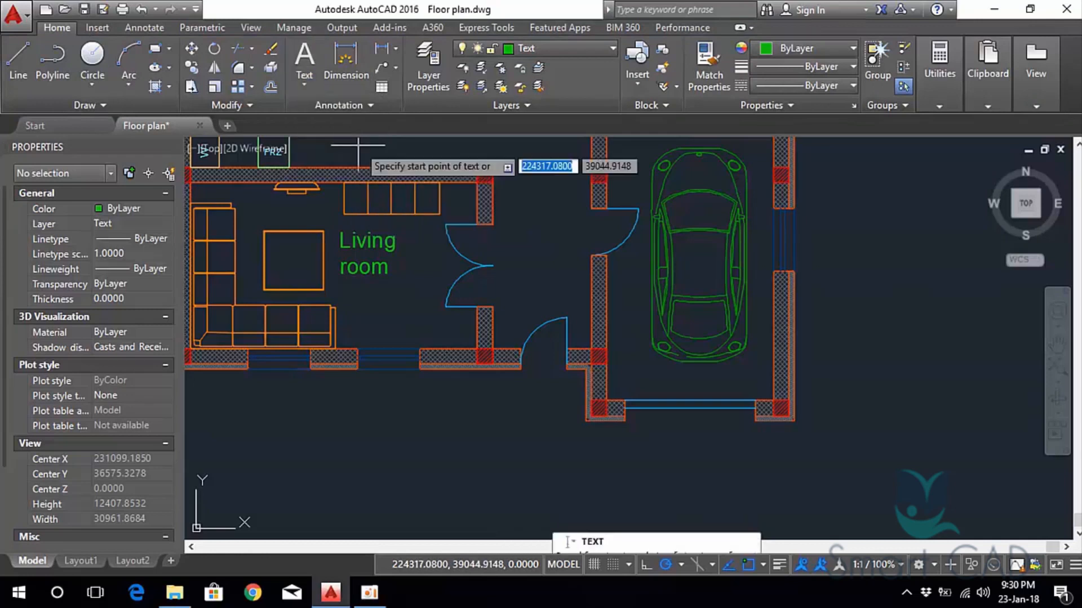
left_click(365, 307)
left_click(410, 308)
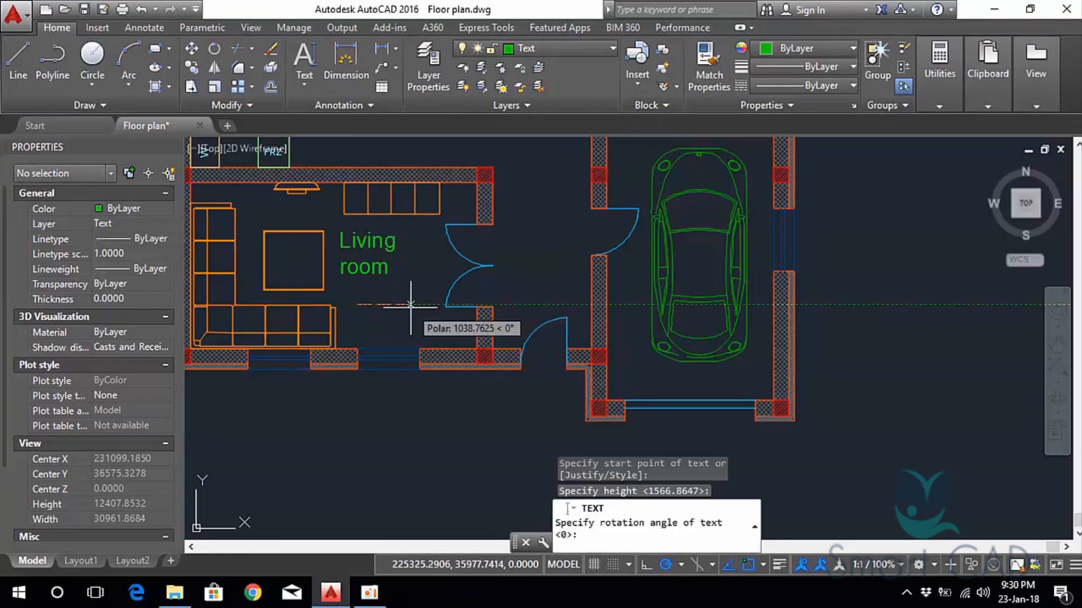
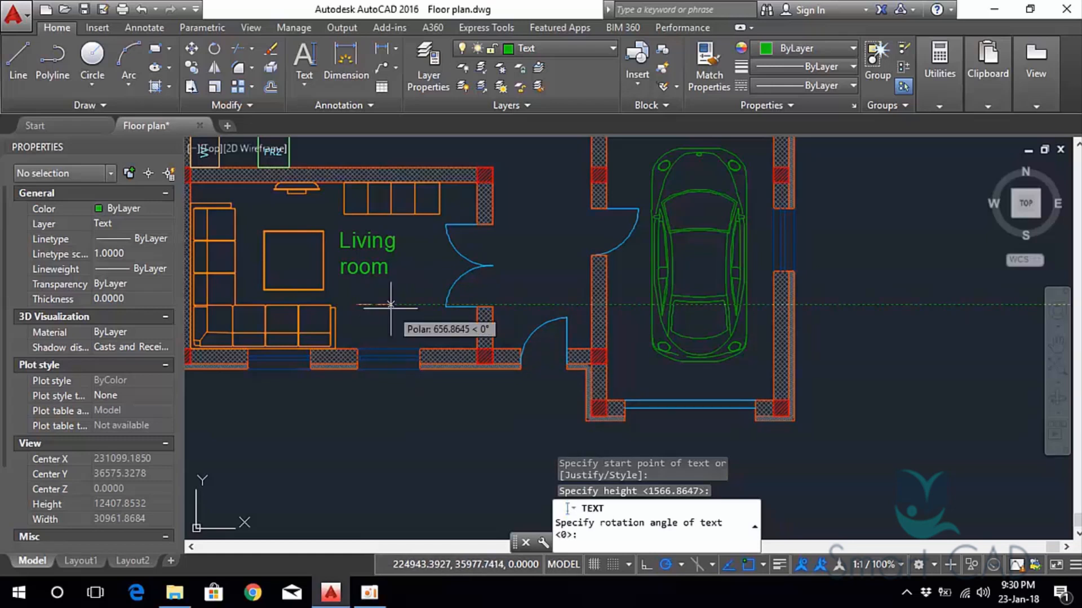
left_click(390, 304)
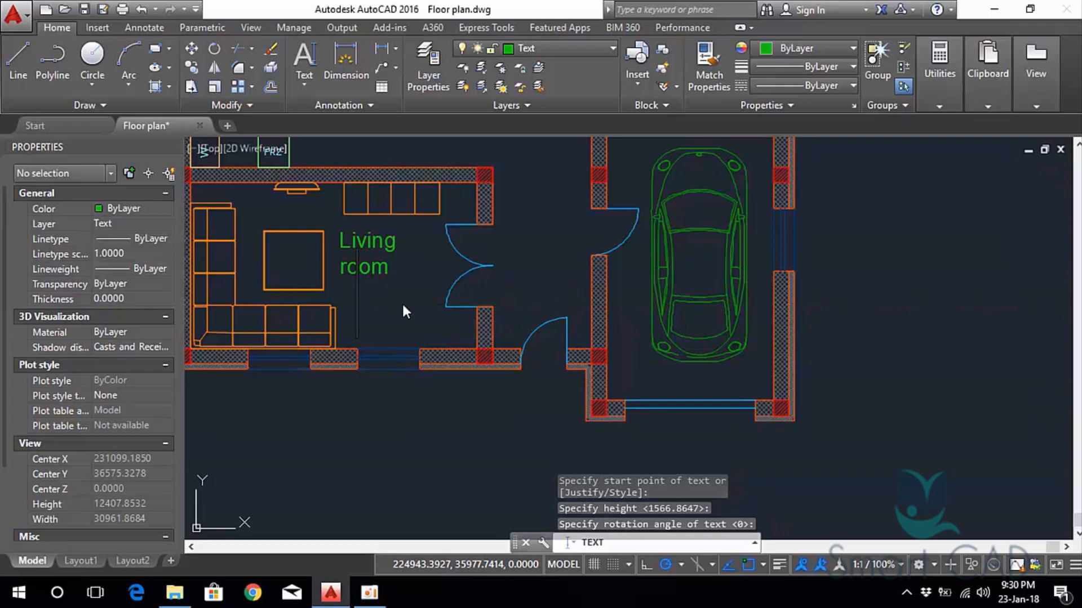
type("L")
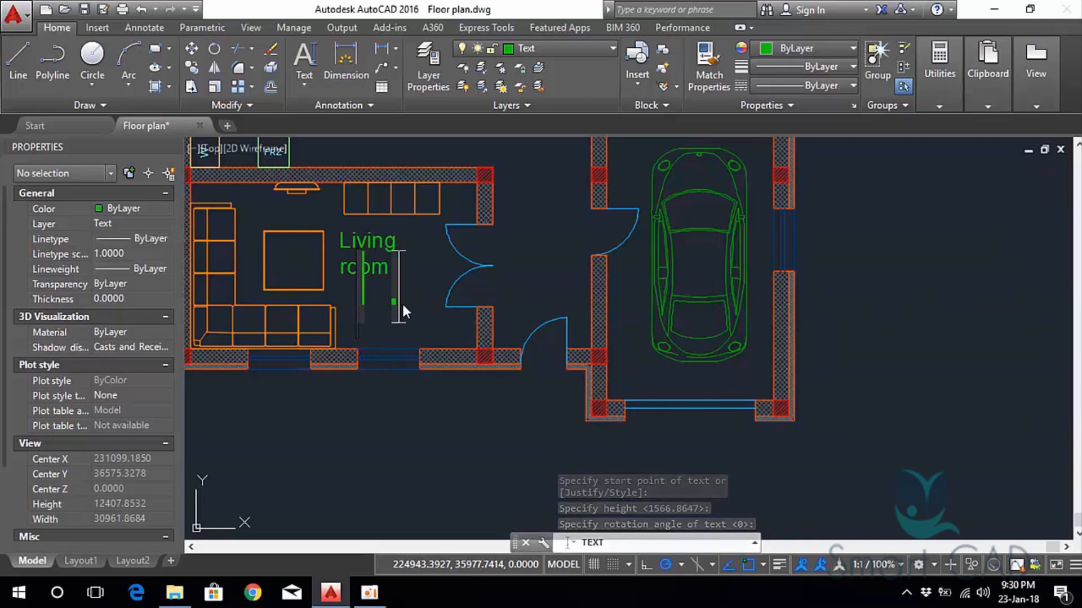
type("iving")
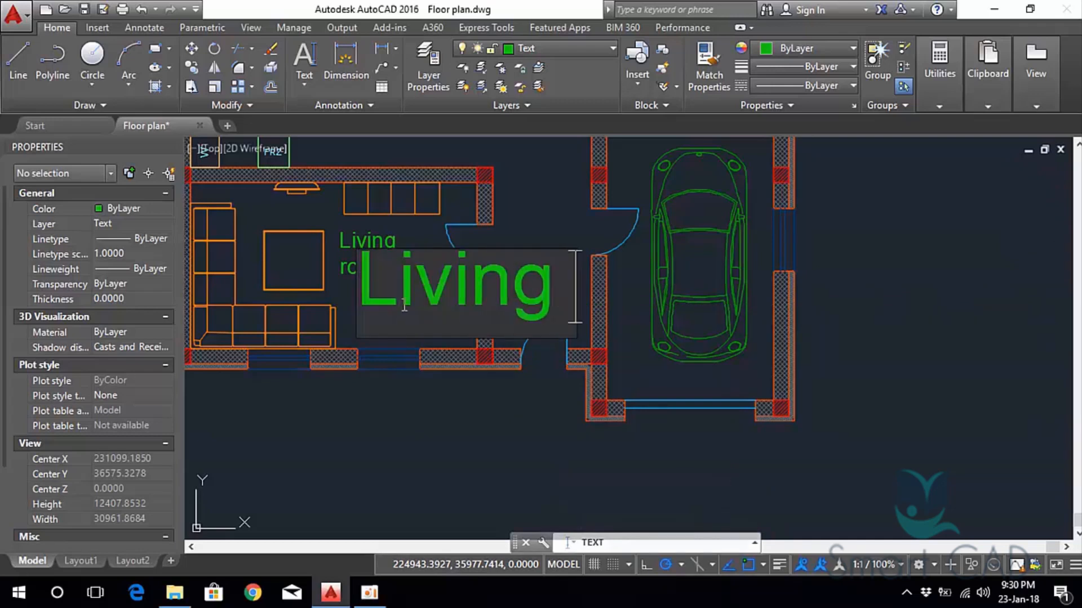
type(" romm")
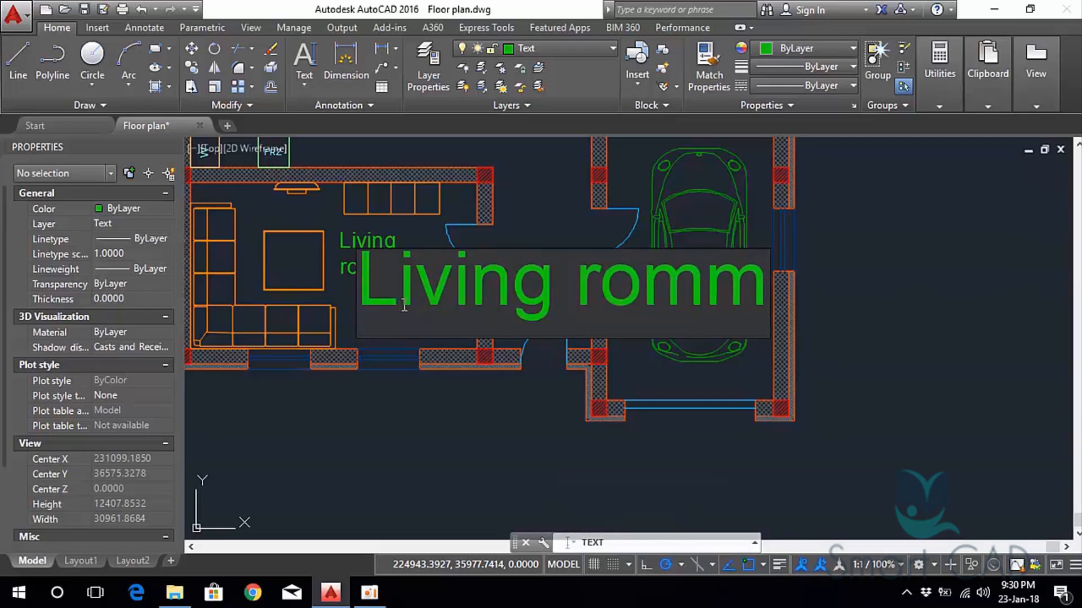
key("BackSpace")
key("BackSpace")
type("om")
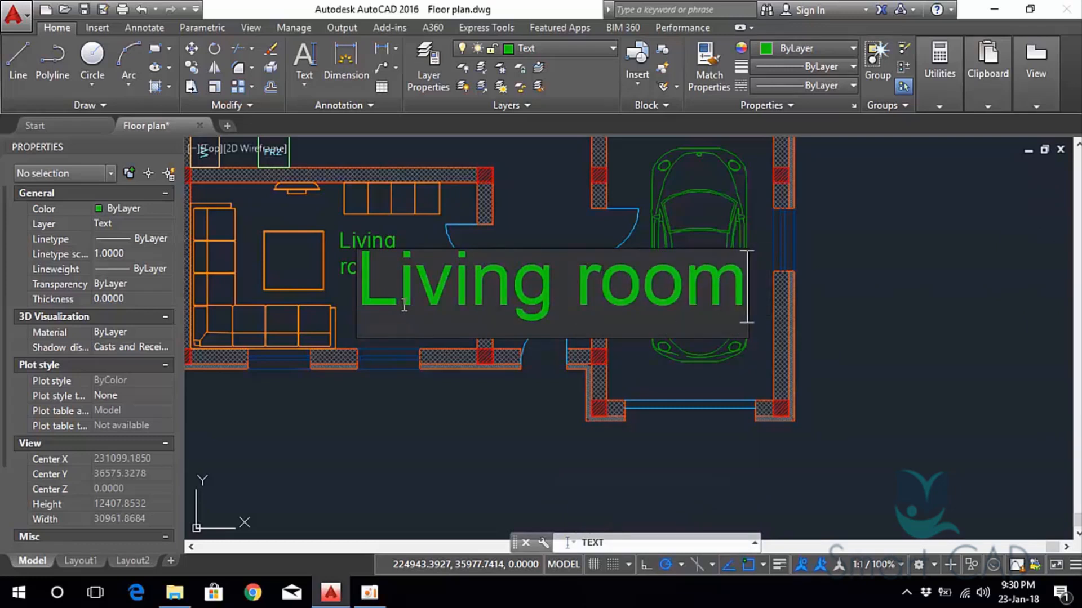
left_click(437, 434)
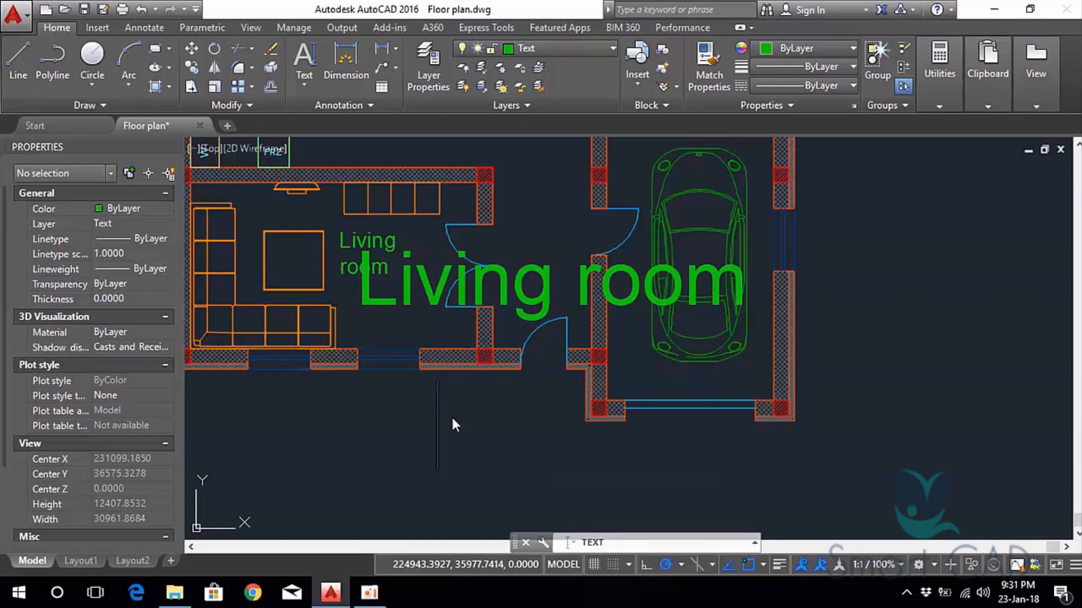
key("Escape")
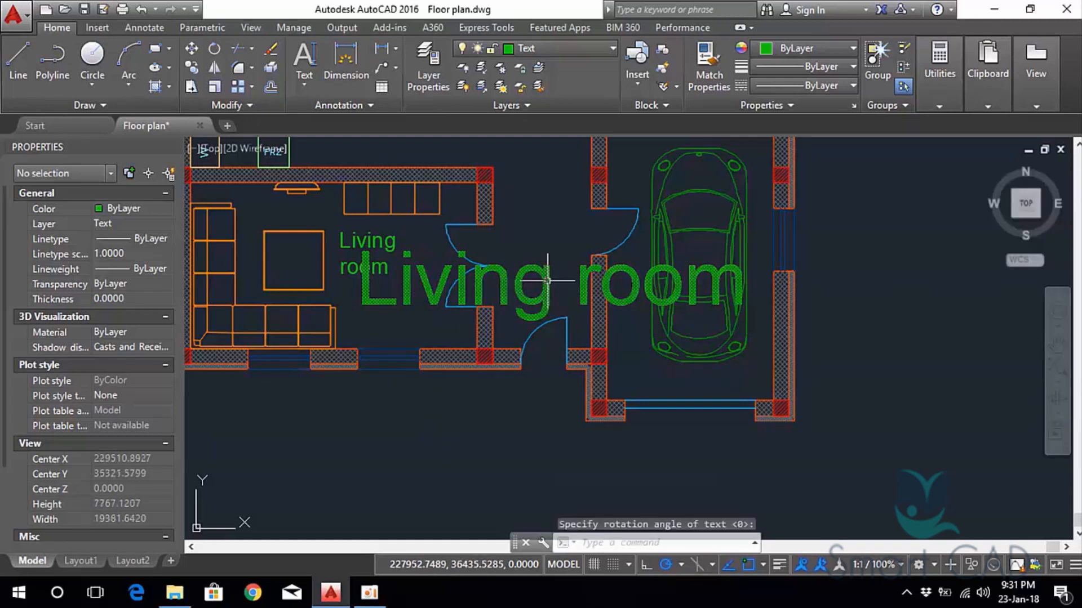
Set the height of the single-line "Living room" text to 300 and clear the selection.
left_click(551, 281)
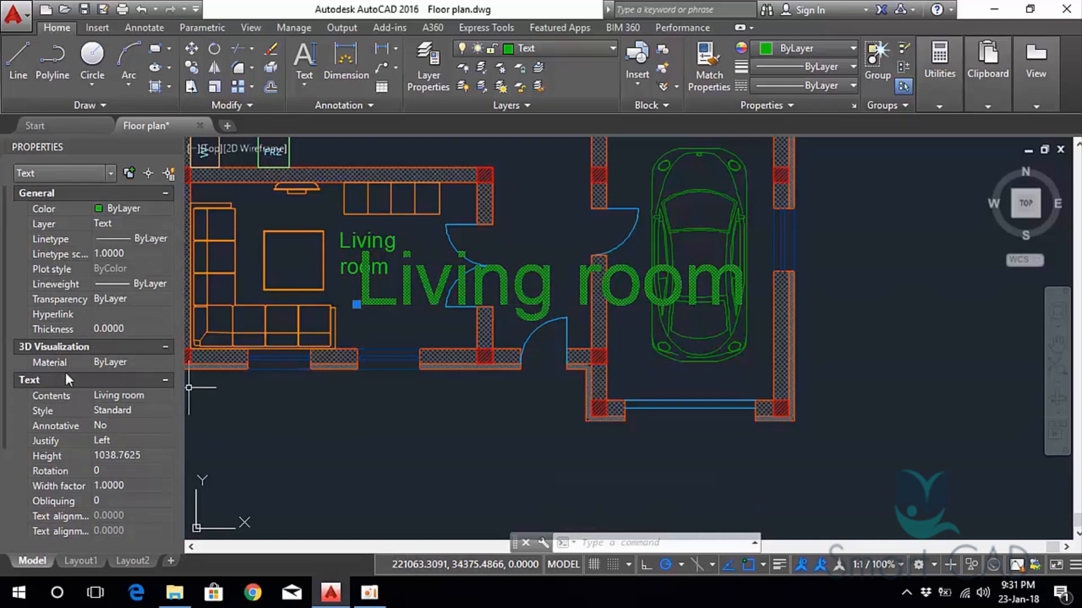
left_click(133, 457)
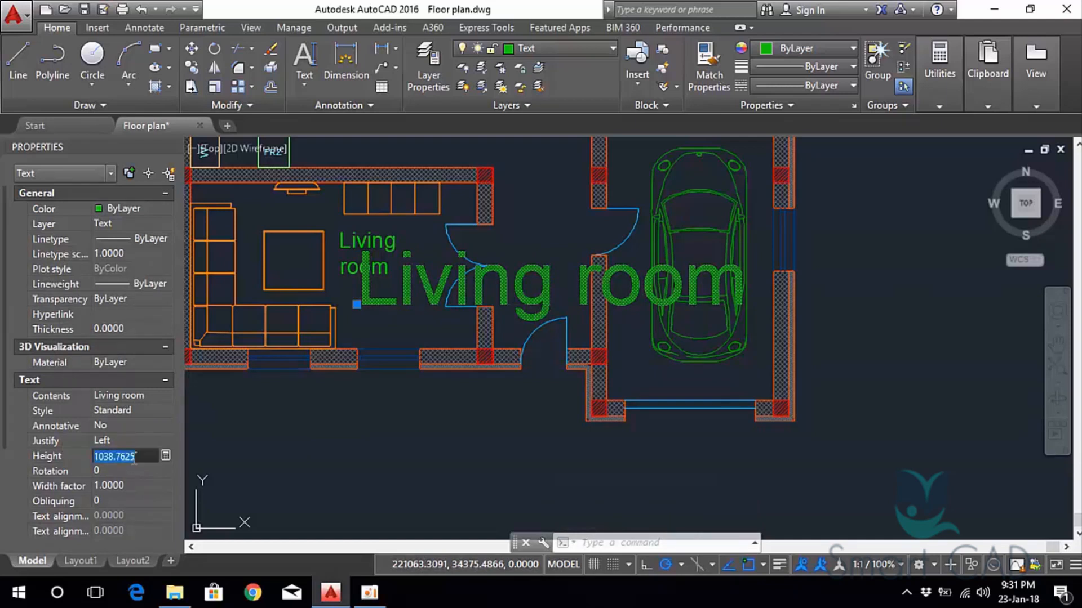
type("300")
left_click(382, 431)
key("Escape")
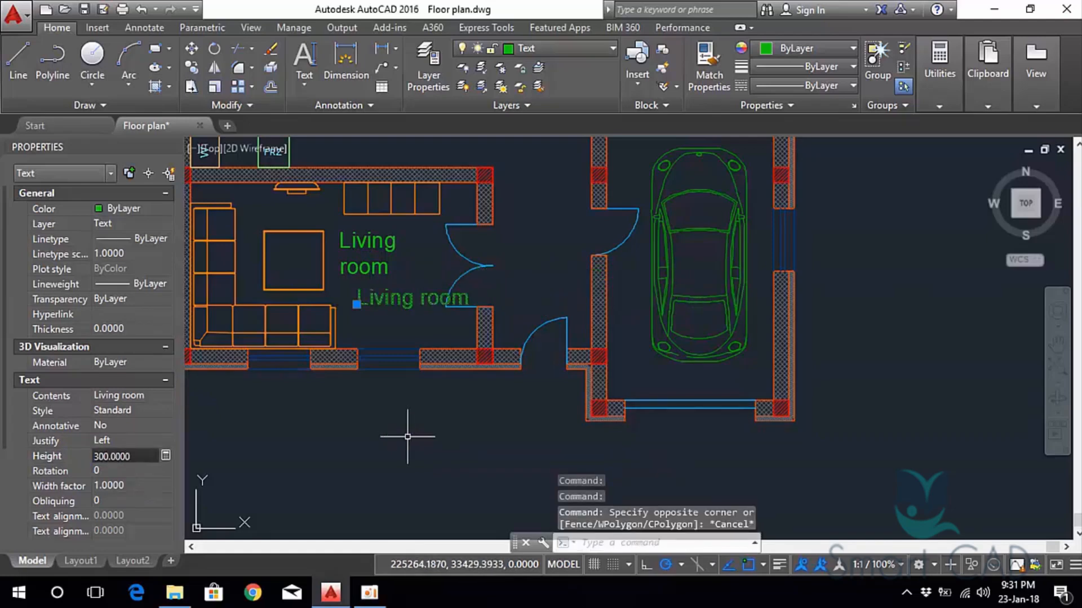
key("Escape")
Open the single-line "Living room" text for in-place editing, close it, and delete that text object.
scroll(401, 294, "up", 2)
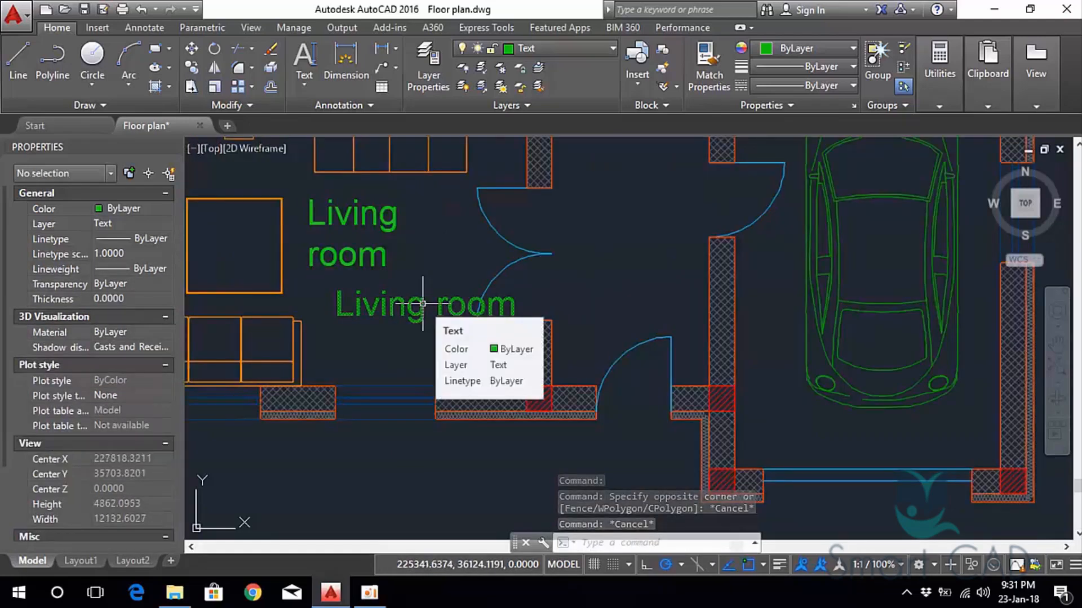
left_click(421, 309)
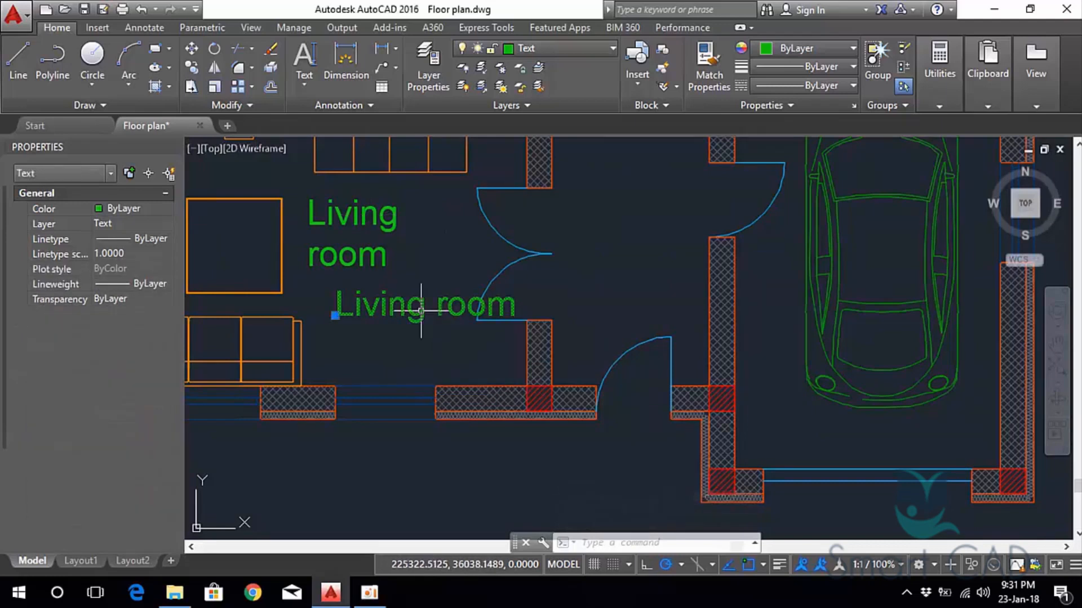
key("Escape")
double_click(458, 306)
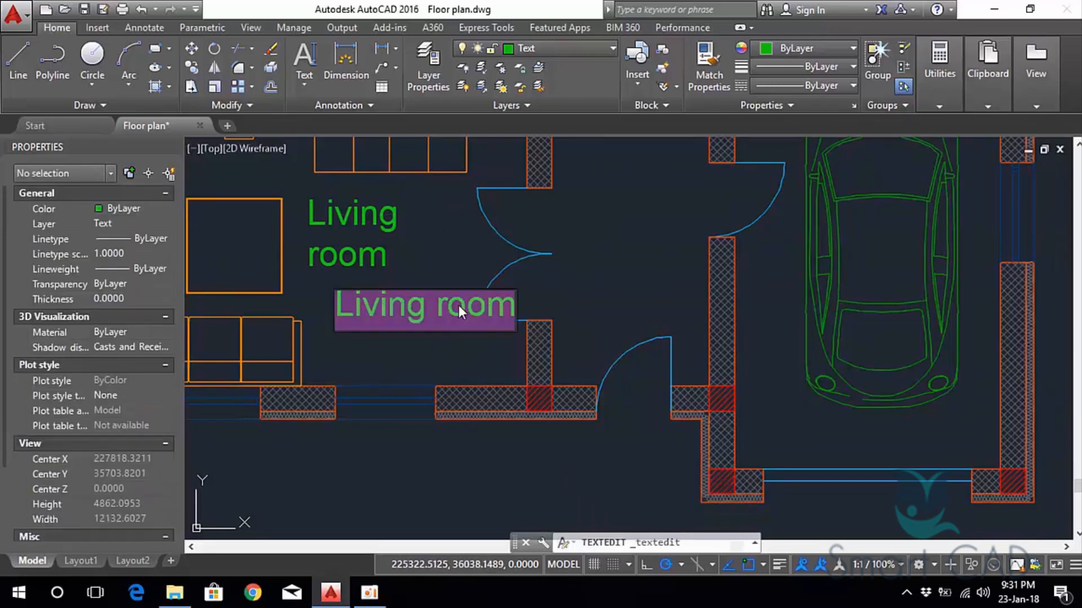
left_click(458, 305)
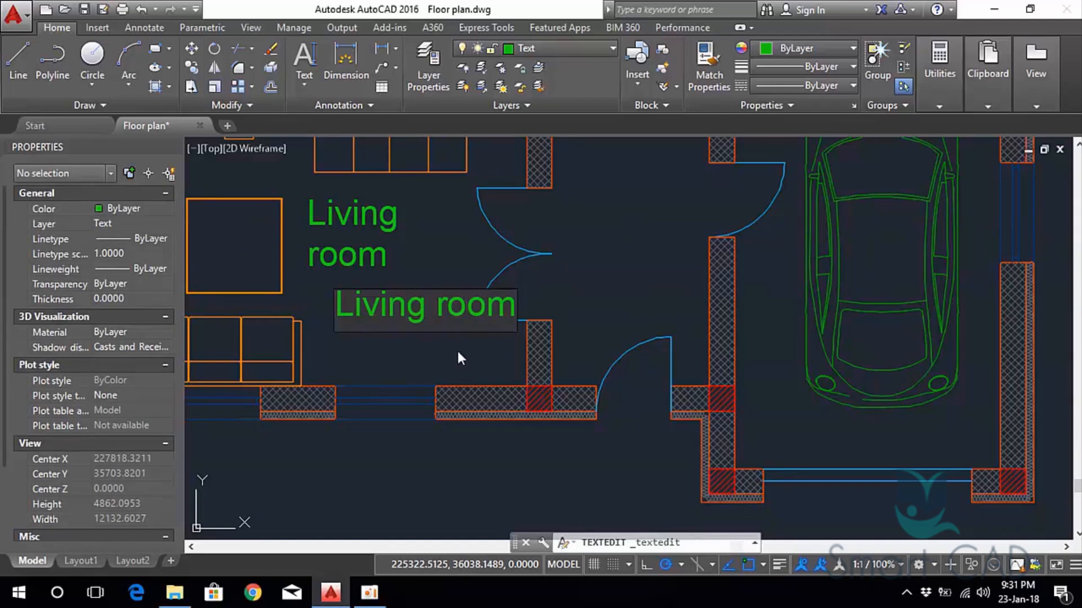
left_click(512, 312)
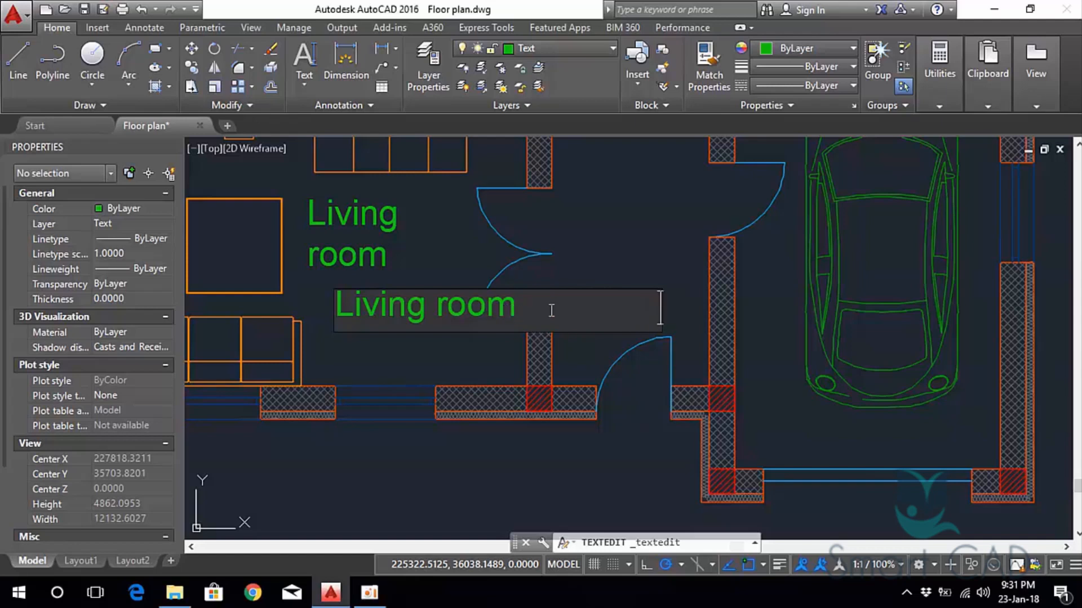
left_click(616, 228)
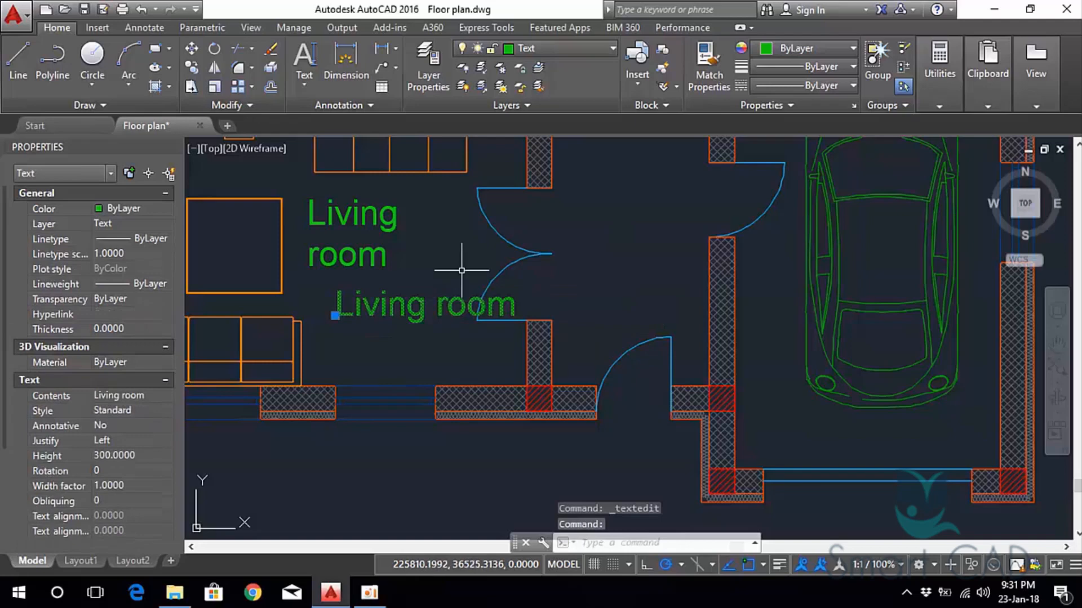
key("Delete")
Draw a leader from the outer insulation edge of the garage's right wall, angled upward with a horizontal segment about 1056 long.
scroll(491, 322, "down", 2)
middle_click_drag(589, 230, 548, 280)
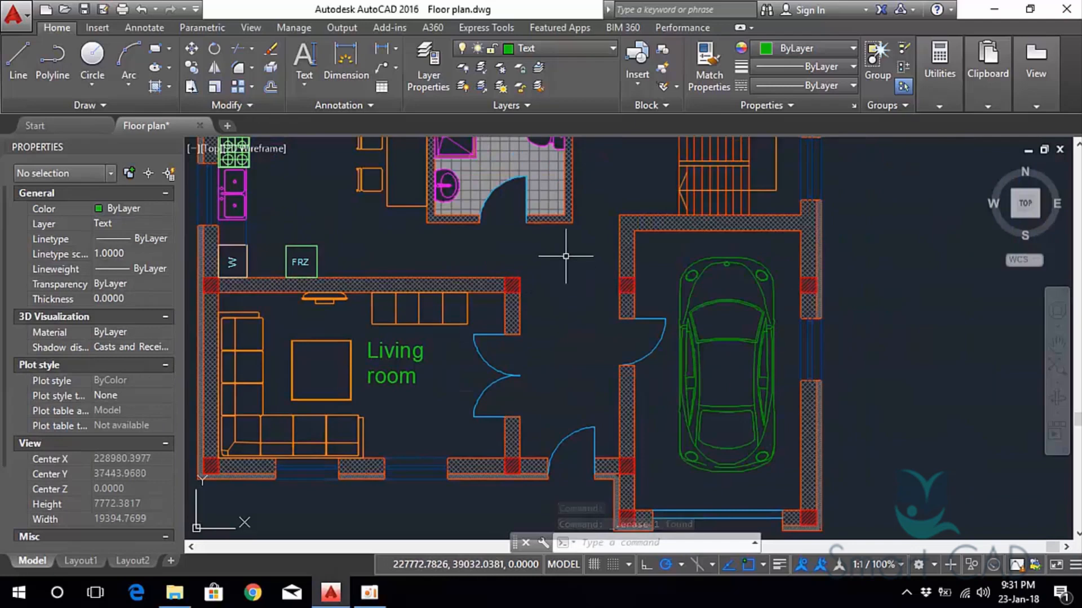
scroll(724, 278, "up", 1)
scroll(735, 240, "up", 1)
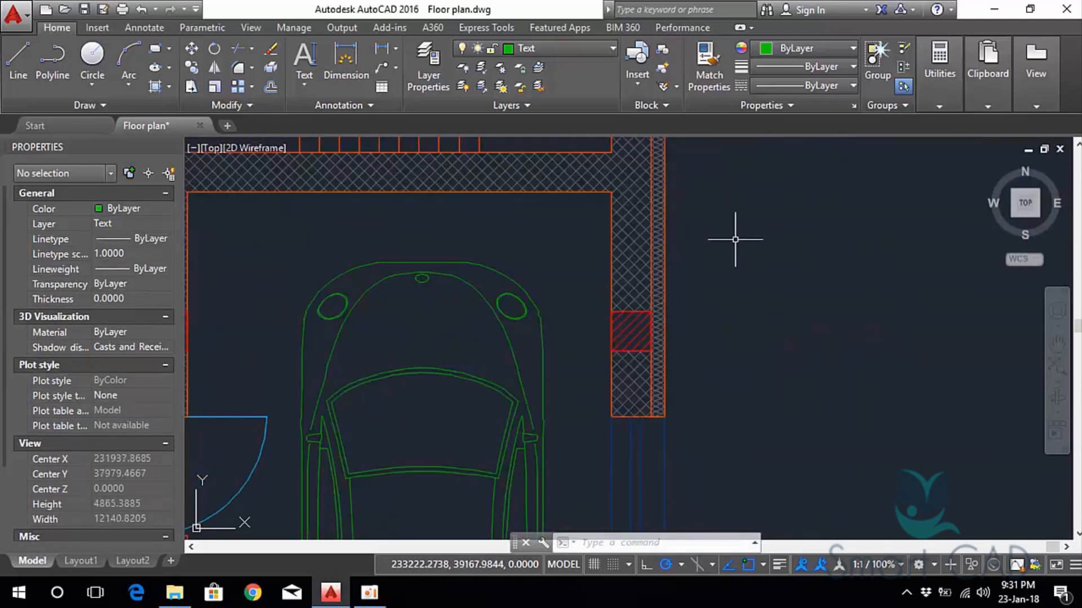
middle_click_drag(699, 228, 620, 293)
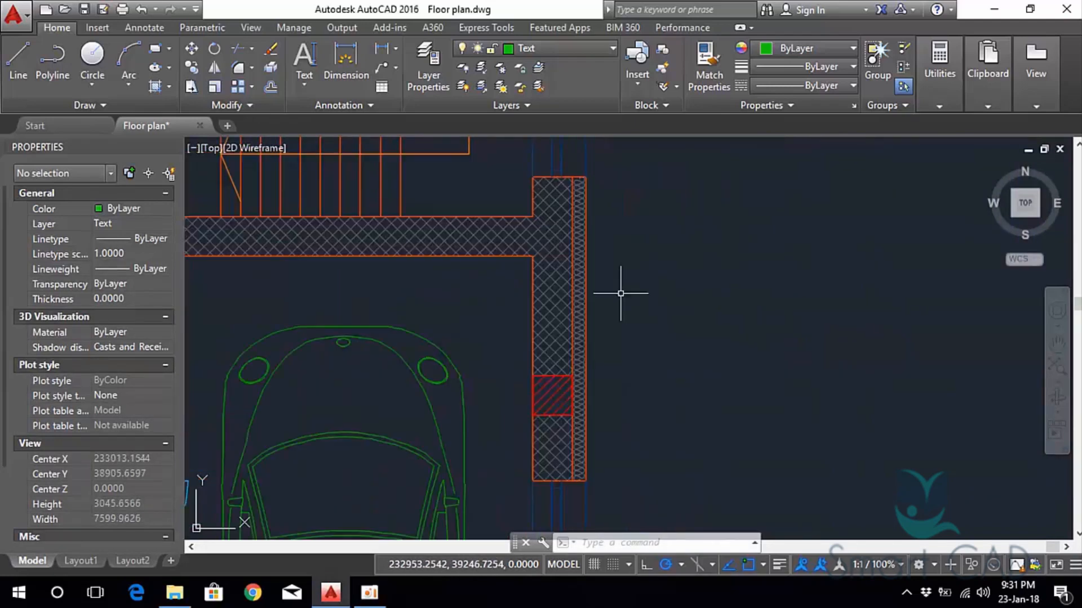
scroll(620, 293, "up", 2)
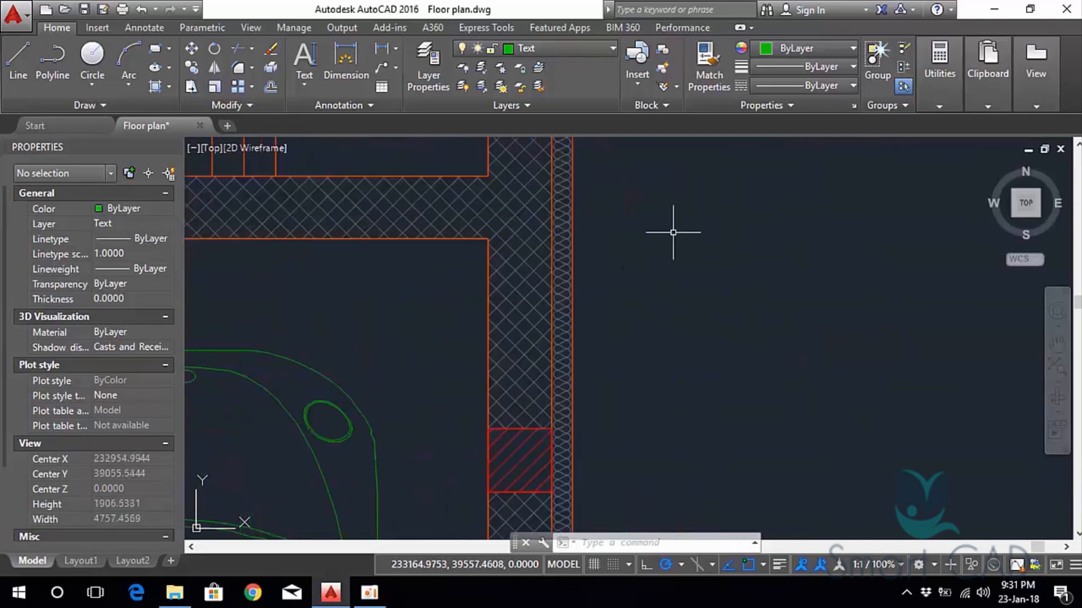
scroll(589, 281, "down", 4)
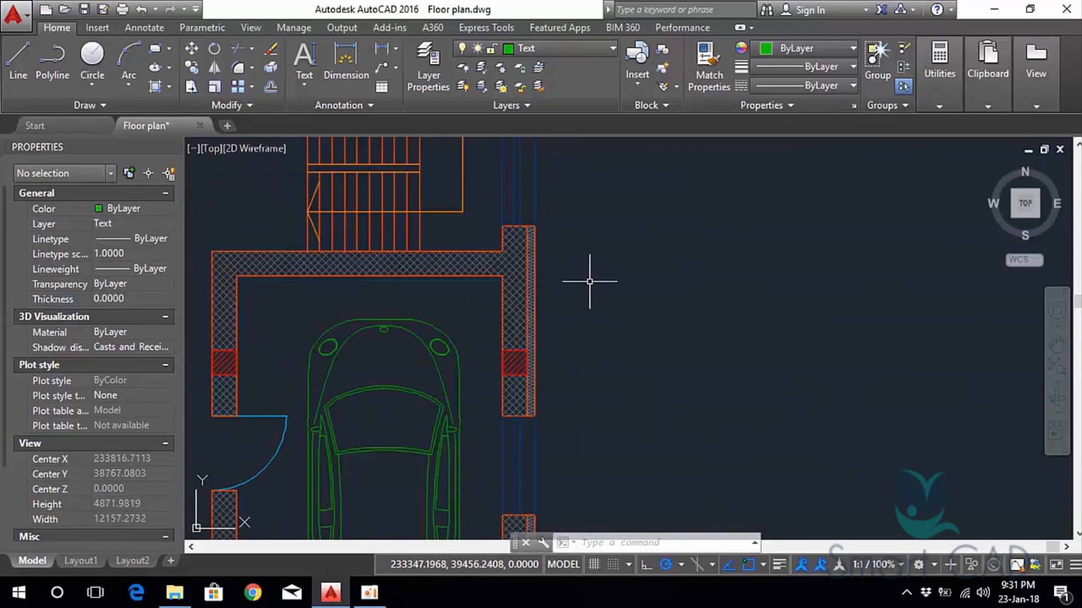
type("LEAD")
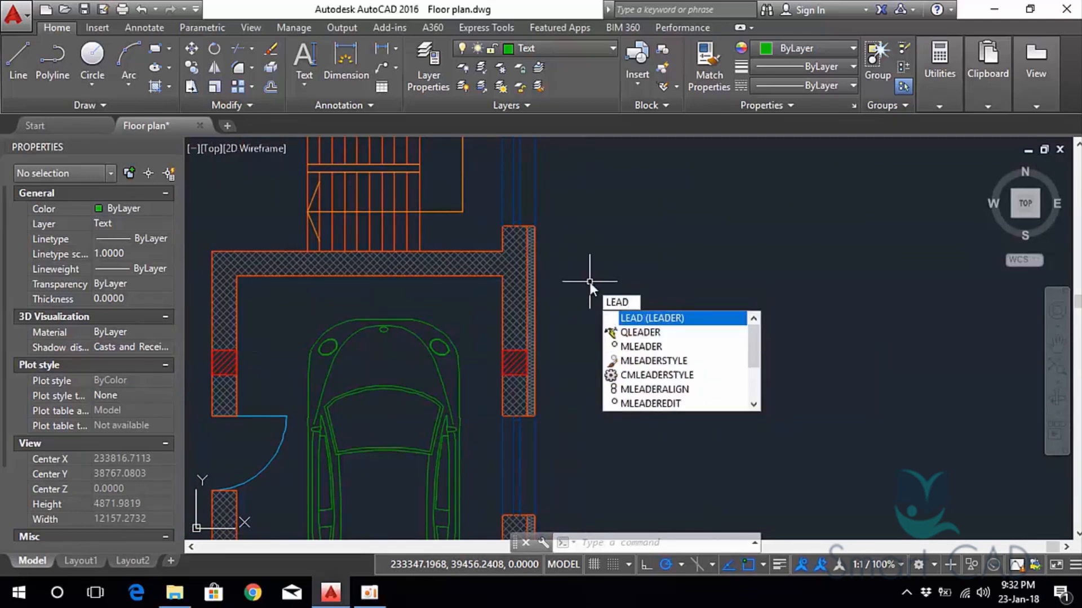
key("Return")
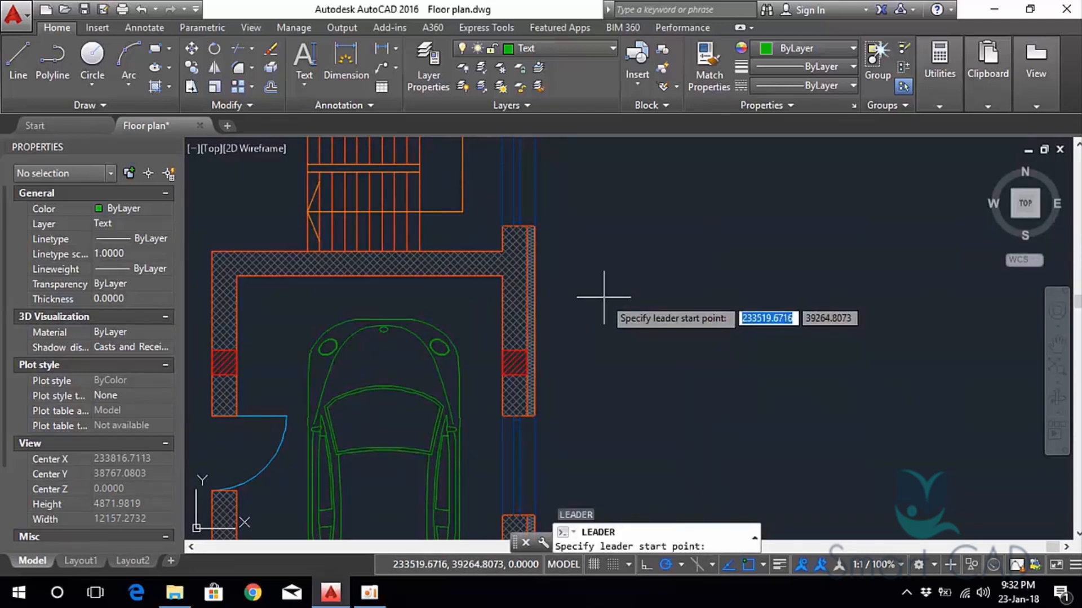
scroll(604, 297, "up", 2)
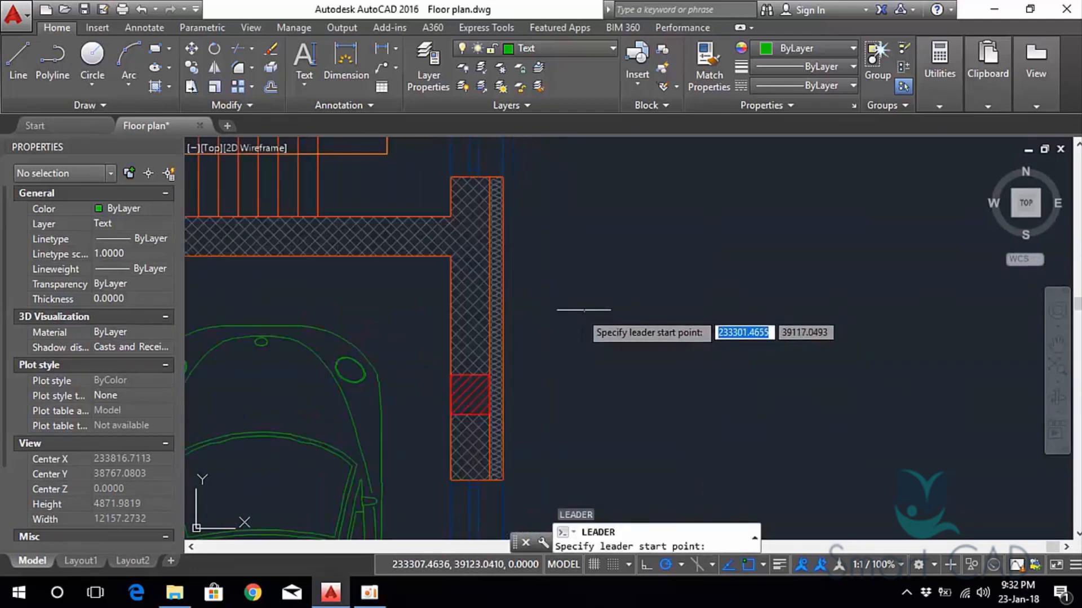
left_click(501, 307)
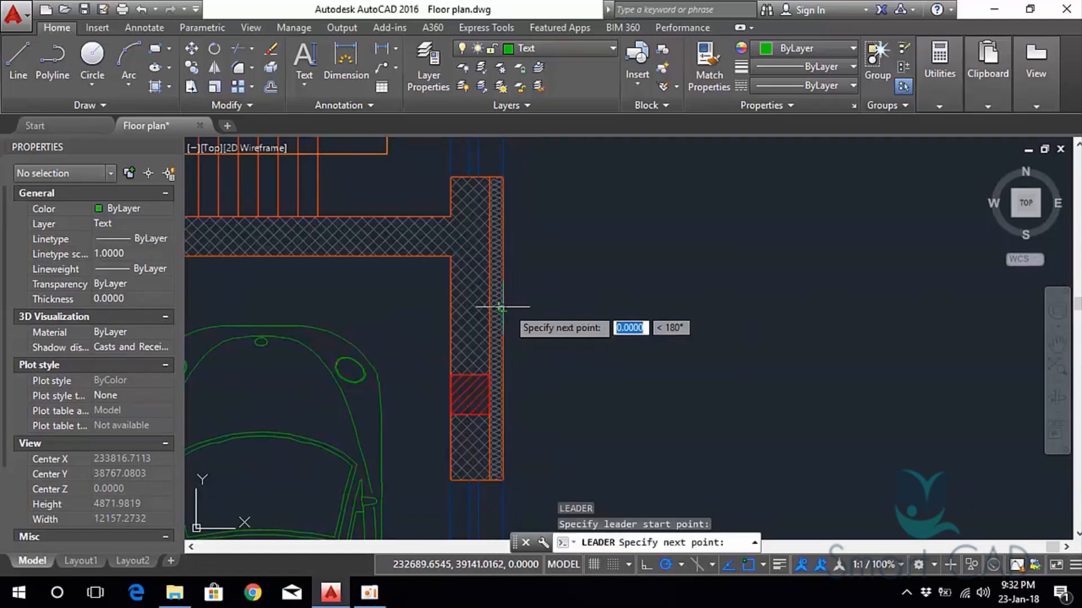
left_click(574, 243)
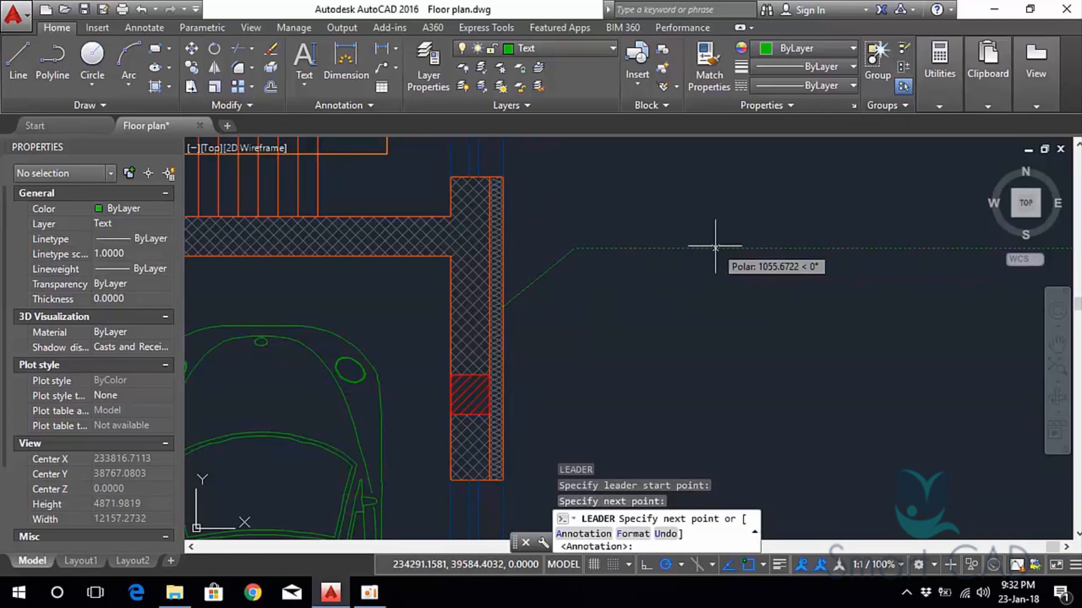
left_click(715, 248)
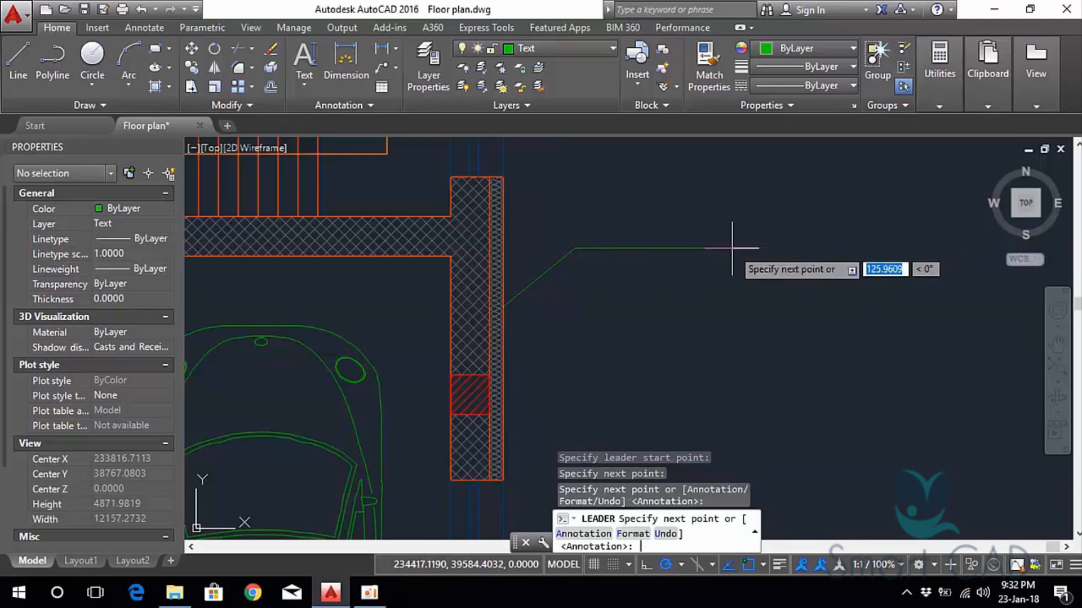
Finish the leader at the garage wall with the annotation option None.
key("Return")
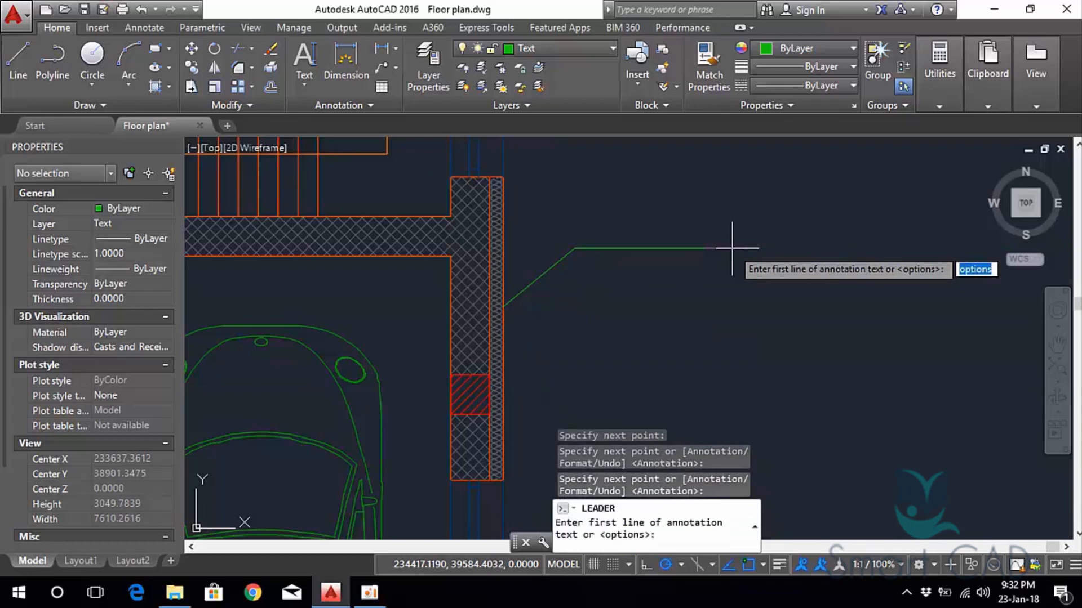
key("Return")
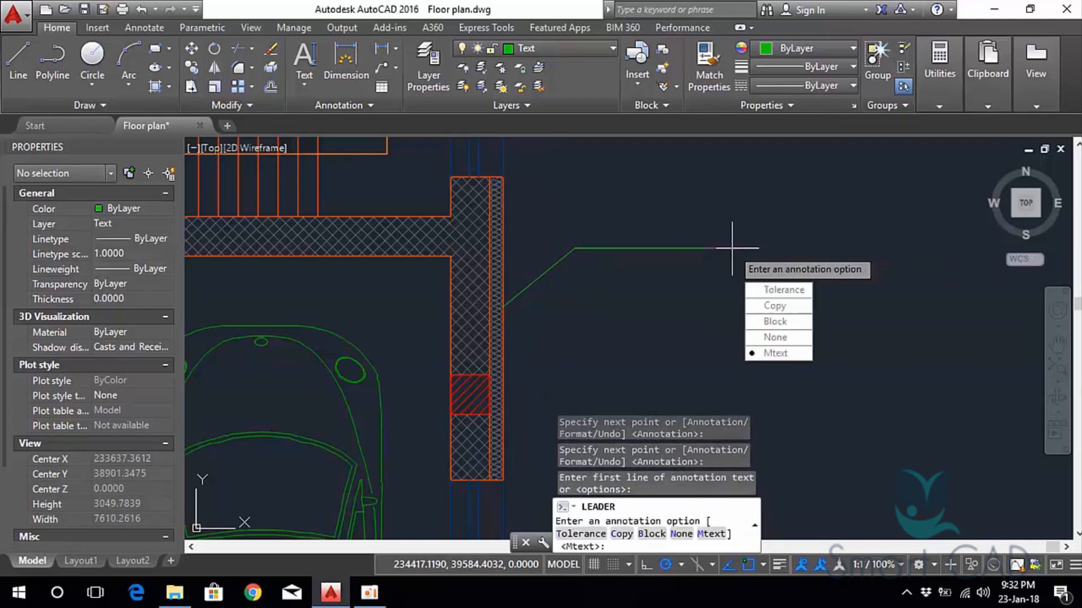
left_click(776, 336)
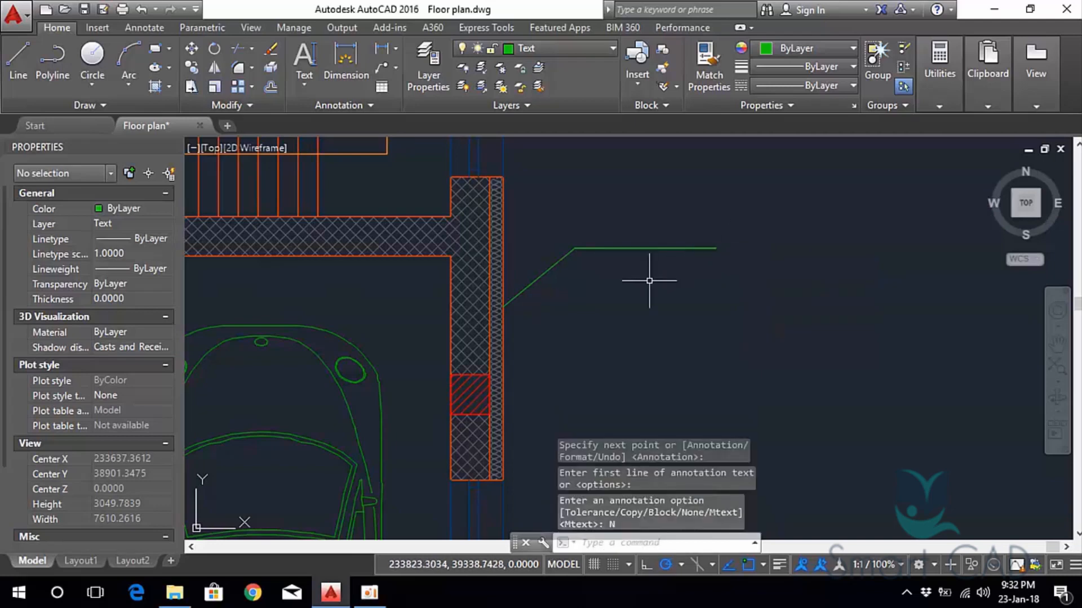
Copy the multiline "Living room" label onto the horizontal segment of the leader outside the garage wall.
scroll(658, 266, "down", 5)
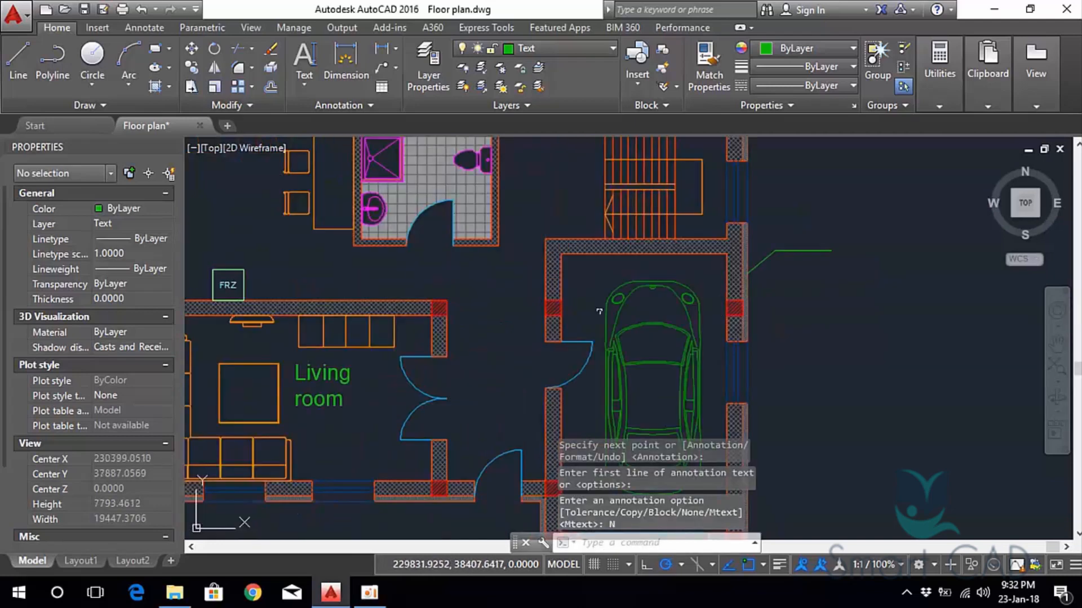
scroll(797, 261, "up", 4)
scroll(797, 261, "down", 4)
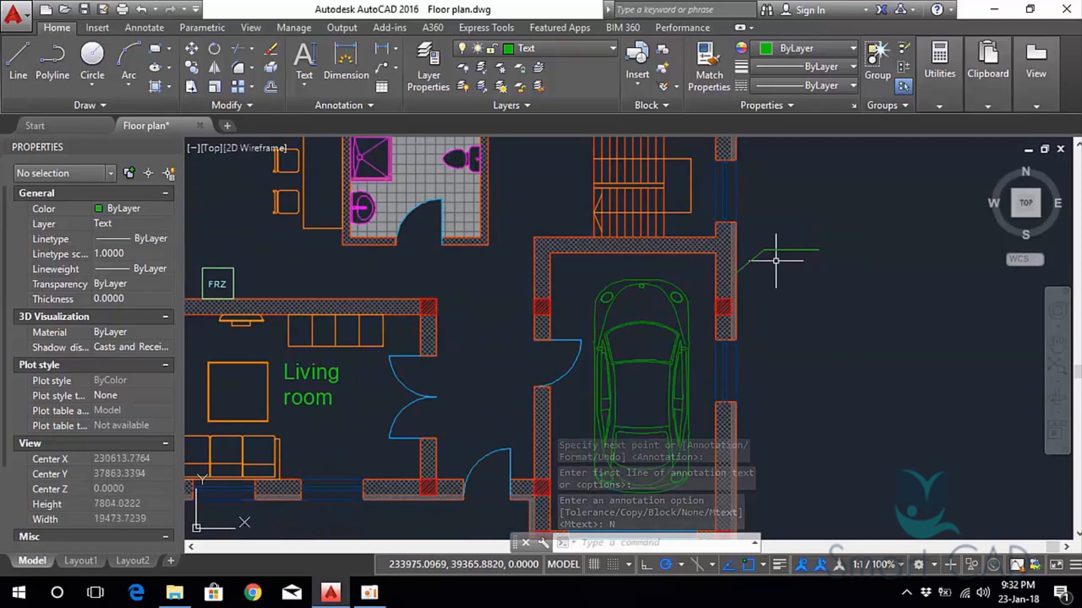
left_click(318, 375)
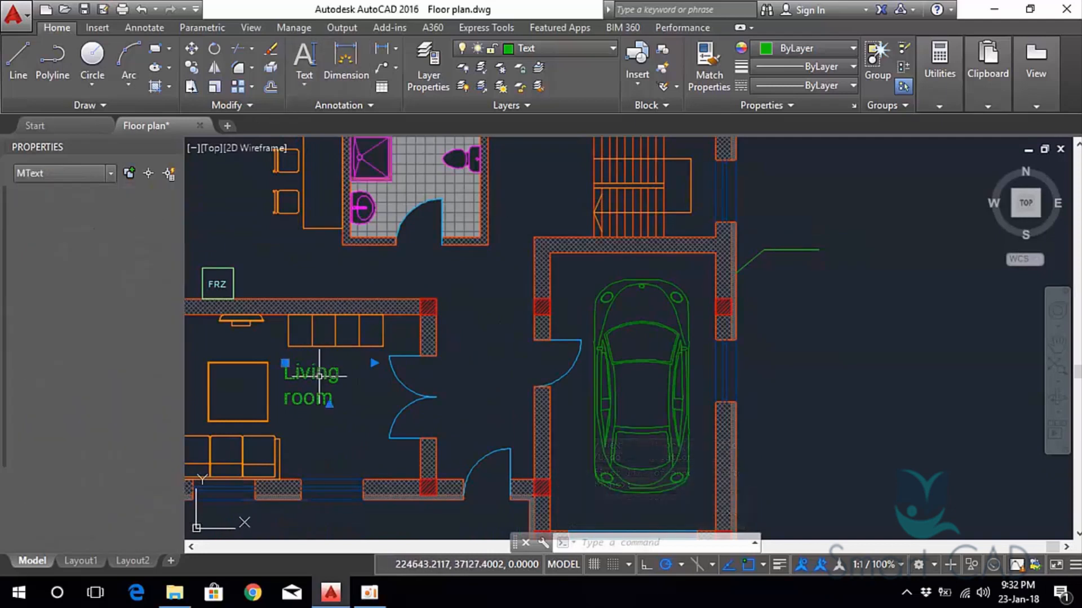
type("co")
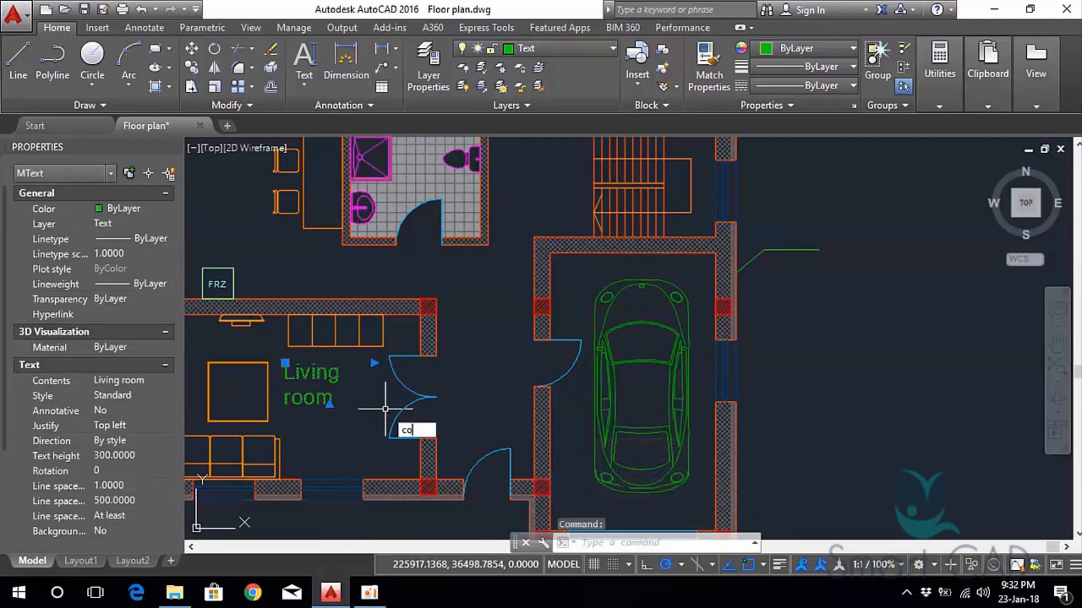
key("Return")
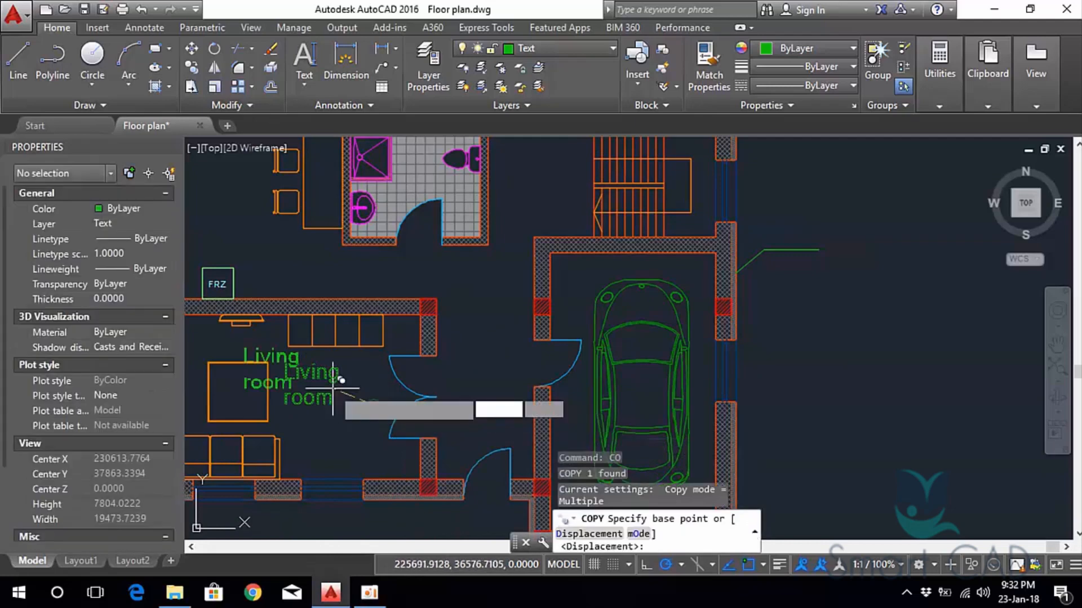
left_click(372, 404)
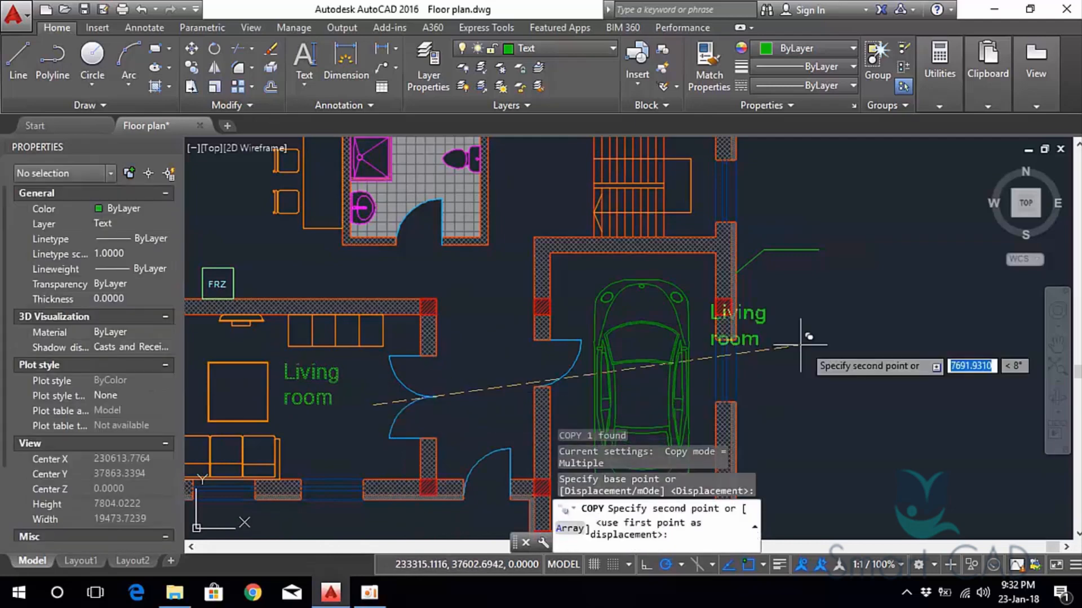
left_click(858, 266)
key("Escape")
In the copied label at the leader, replace the word "Living" with "100 mm thk".
scroll(795, 242, "up", 5)
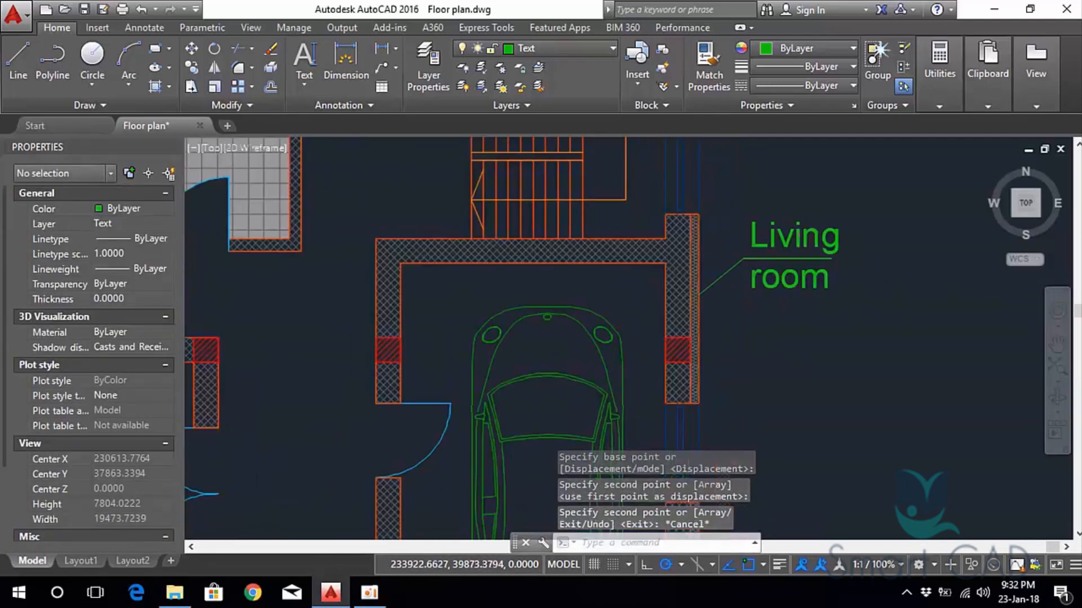
double_click(795, 236)
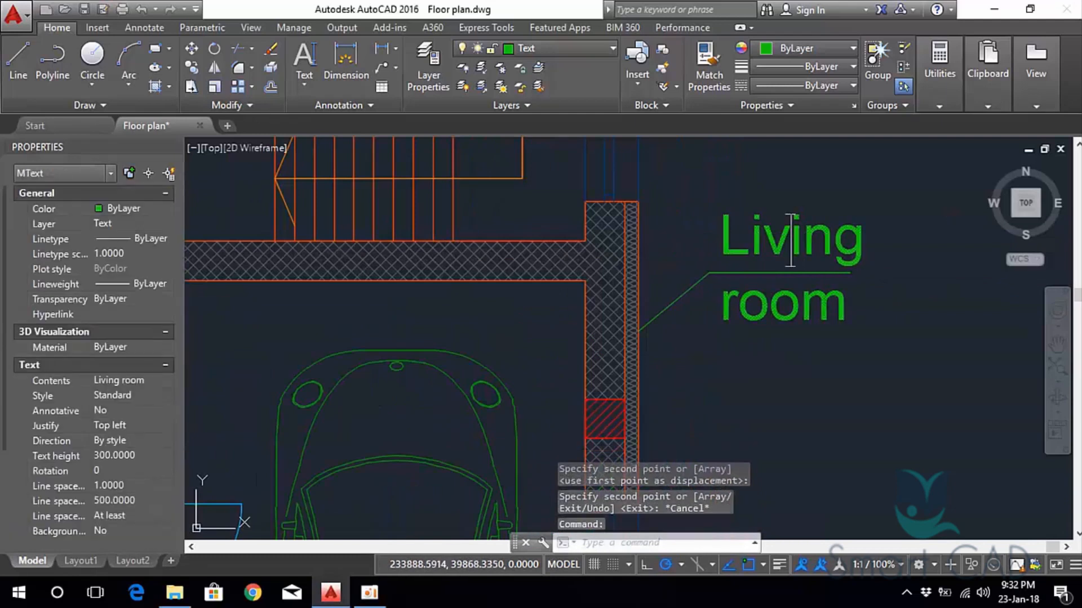
left_click_drag(888, 238, 722, 237)
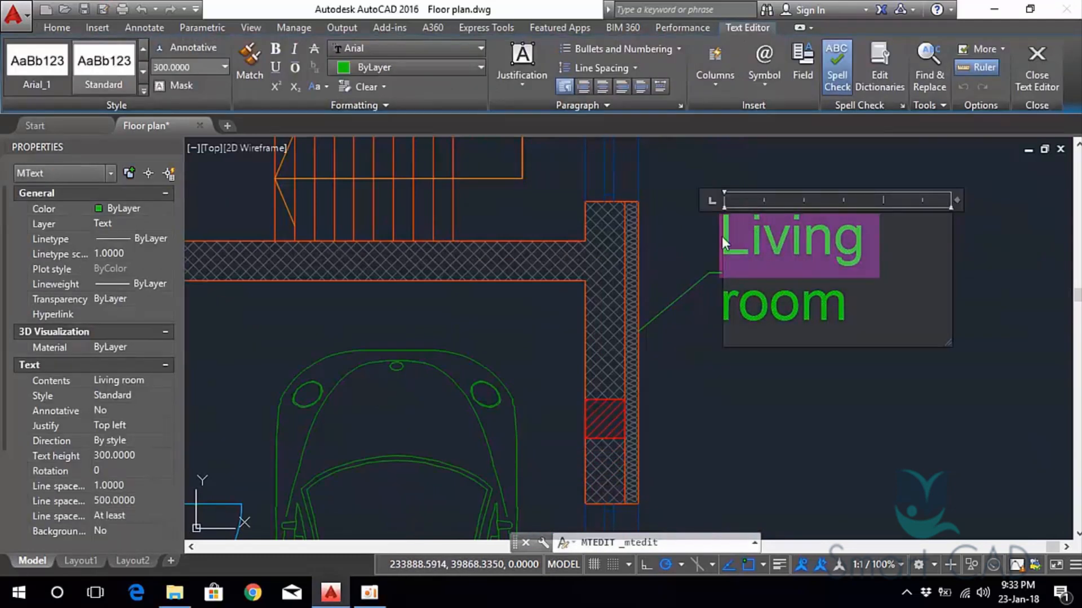
key("Delete")
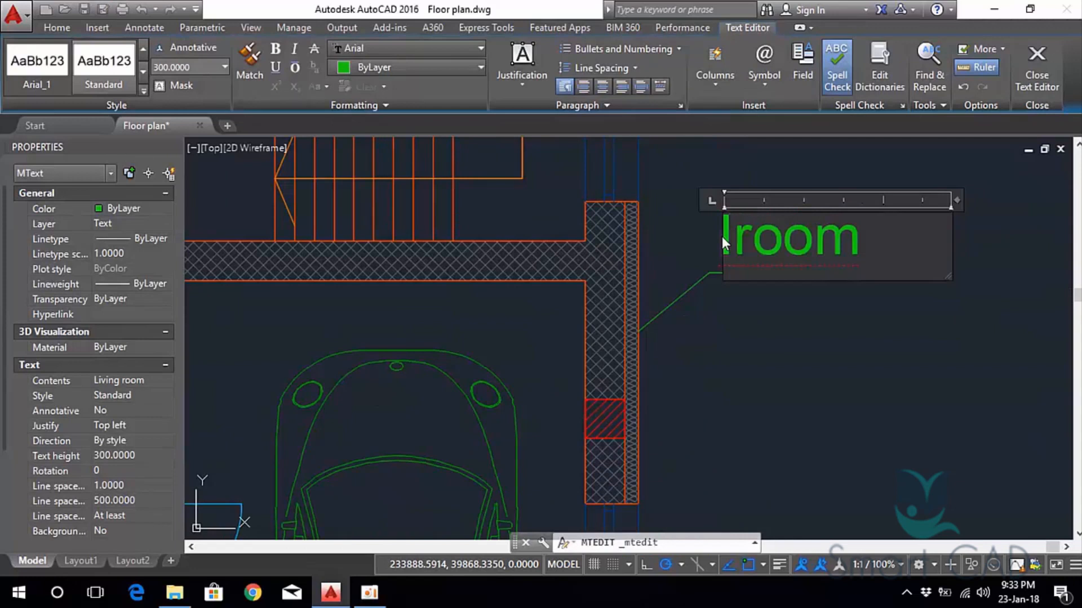
type("100")
key("Return")
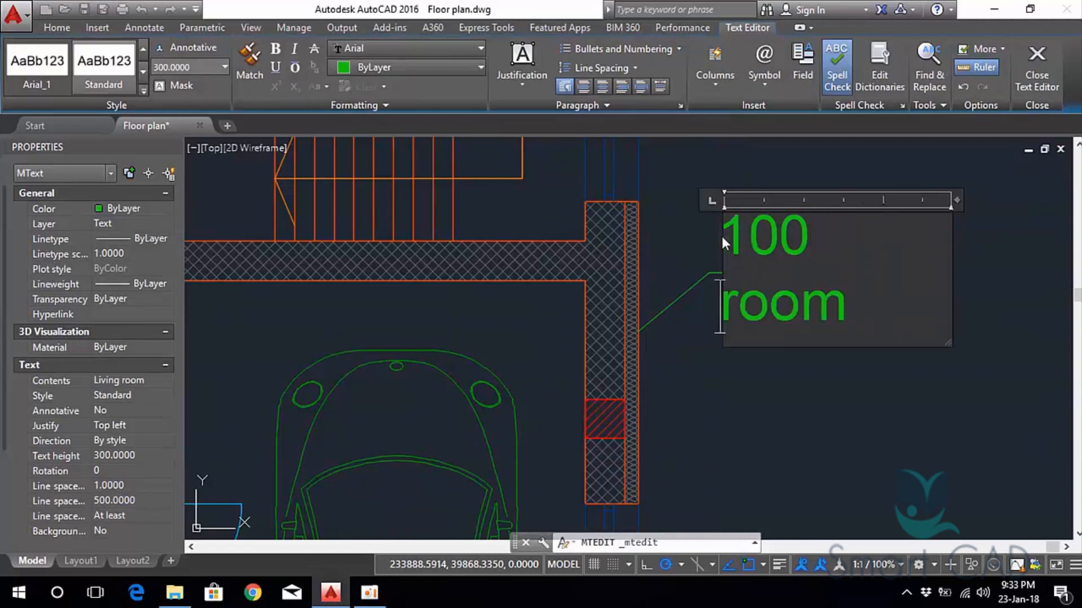
type("mm")
type(" th")
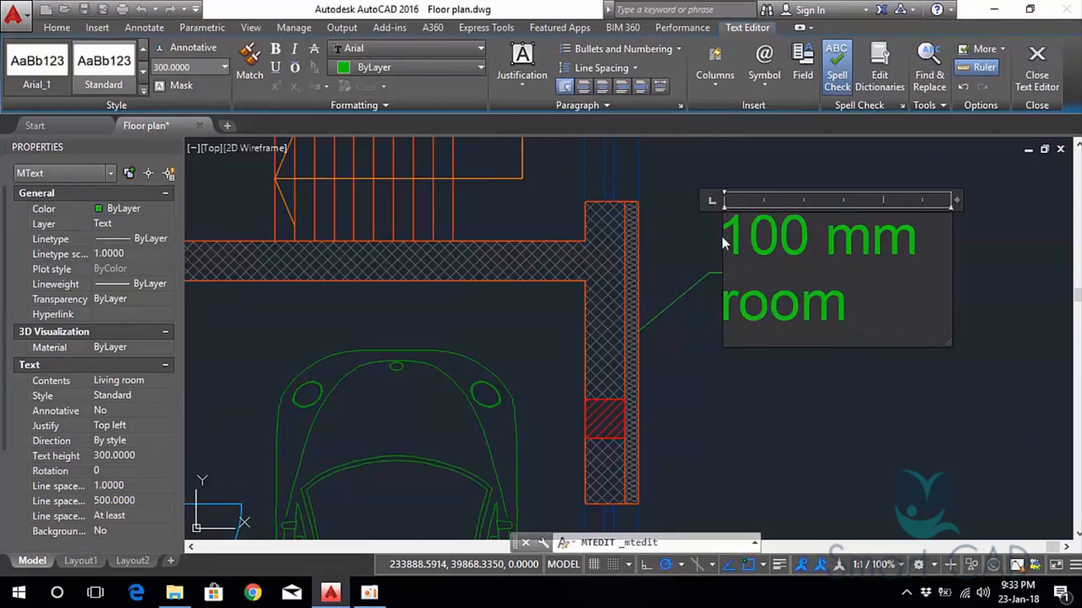
type("k")
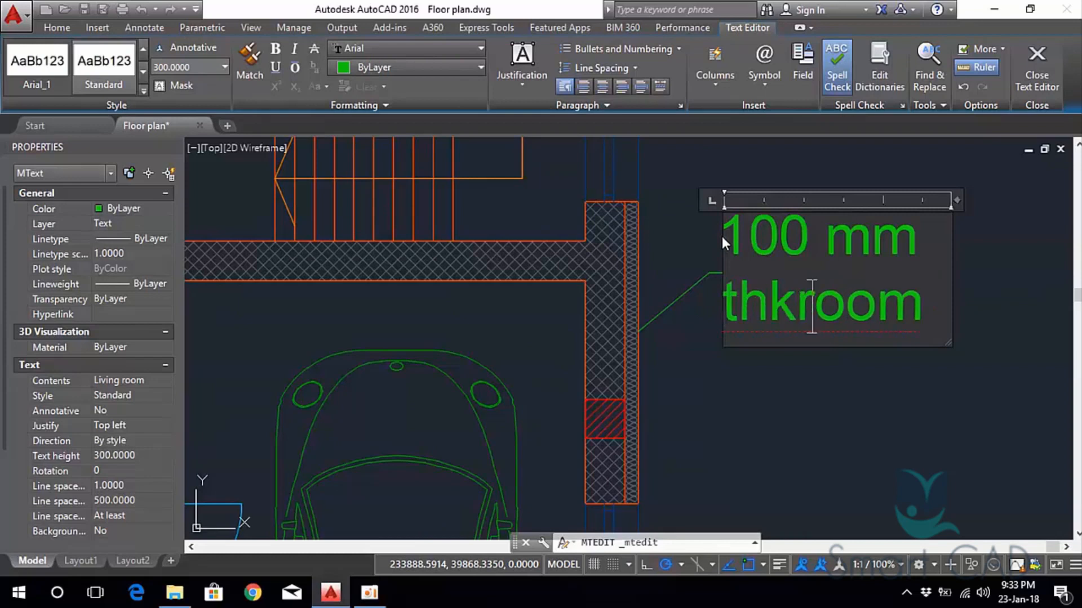
Add "Insulation" on a new line of the leader note, remove the leftover "room", and finish editing the text.
key("Return")
type("Insula")
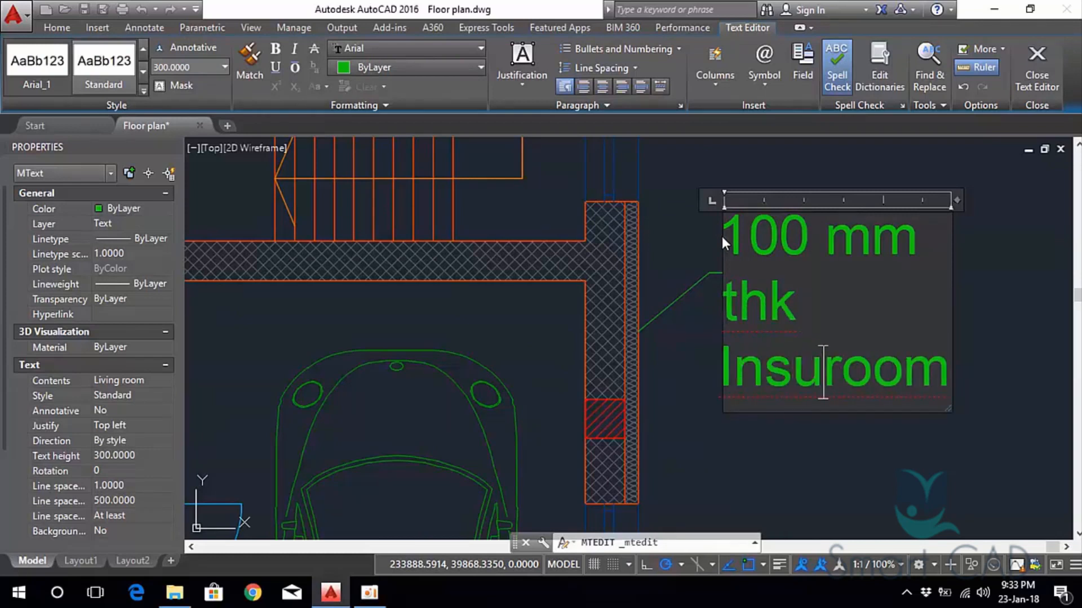
type("tion")
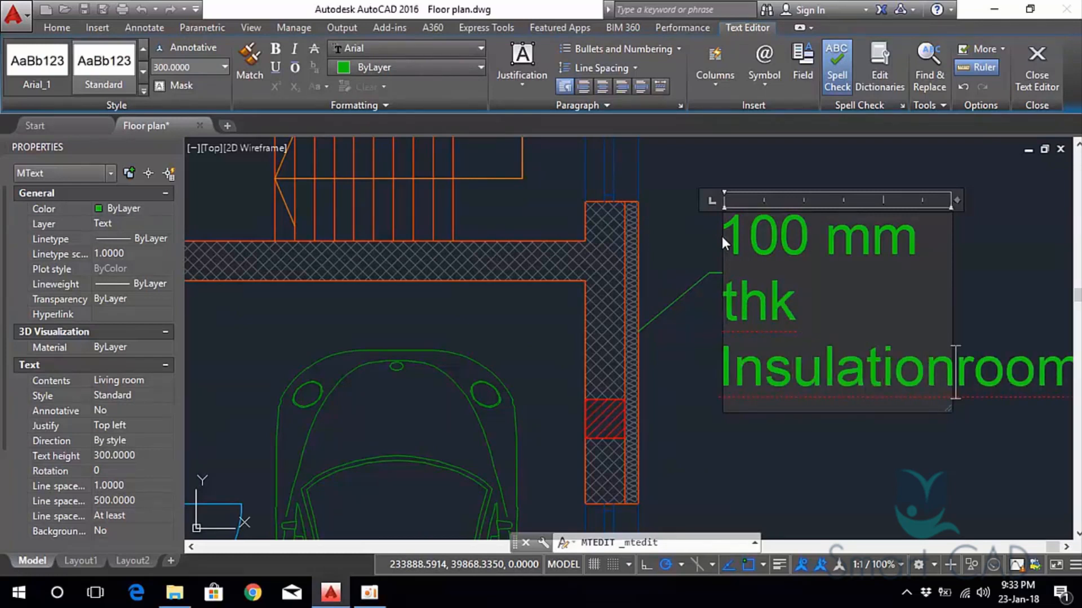
key("Delete")
key("Delete")
key("Delete")
key("Delete")
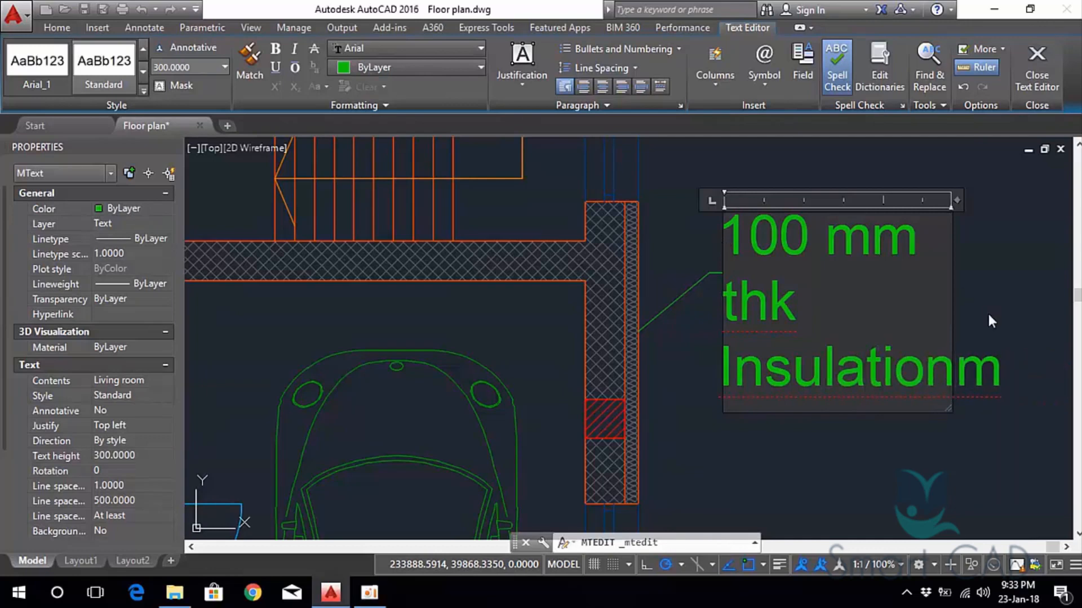
left_click(988, 313)
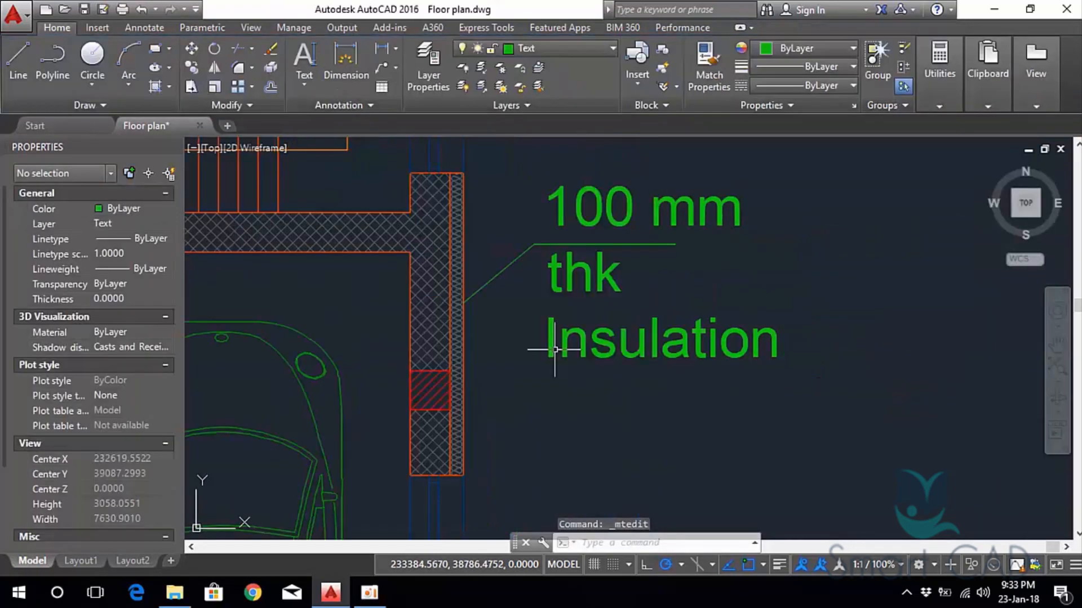
Widen the insulation note's text frame by about 500 so that "100 mm thk" fits on one line.
left_click(669, 217)
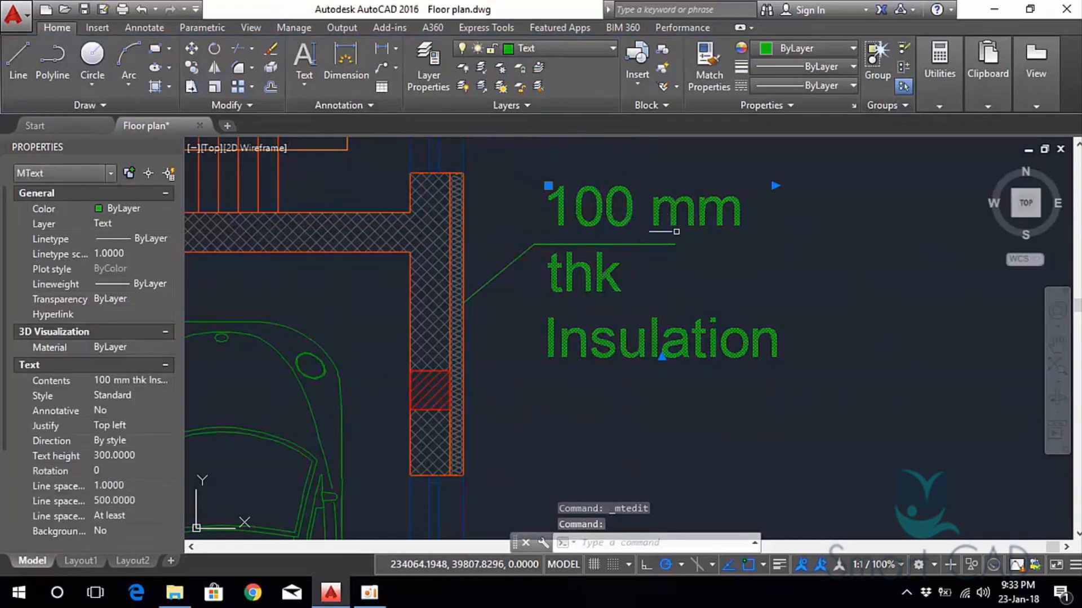
middle_click_drag(826, 224, 726, 279)
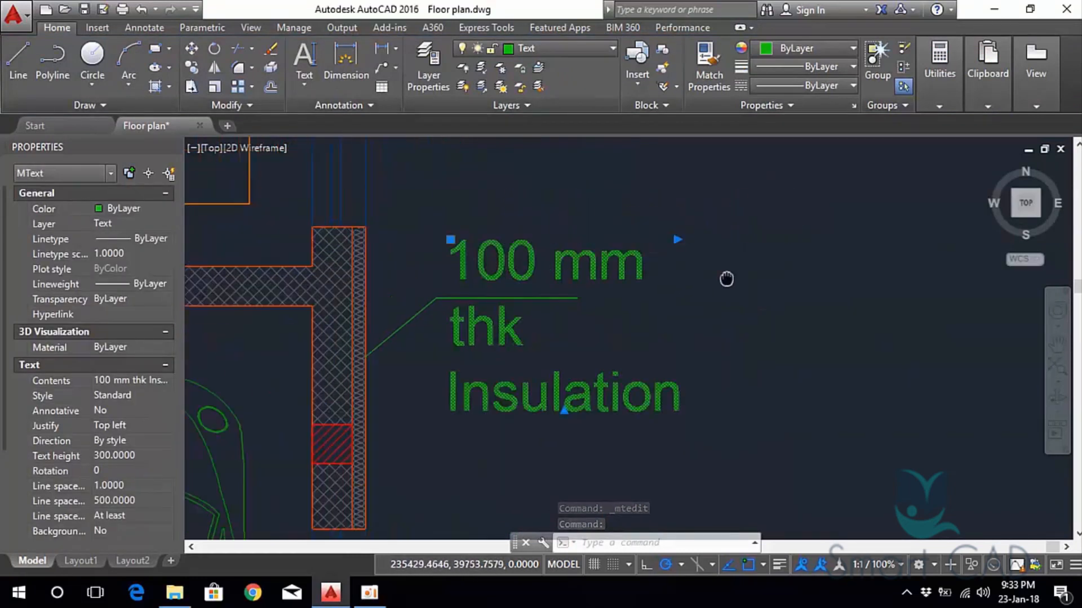
left_click(678, 240)
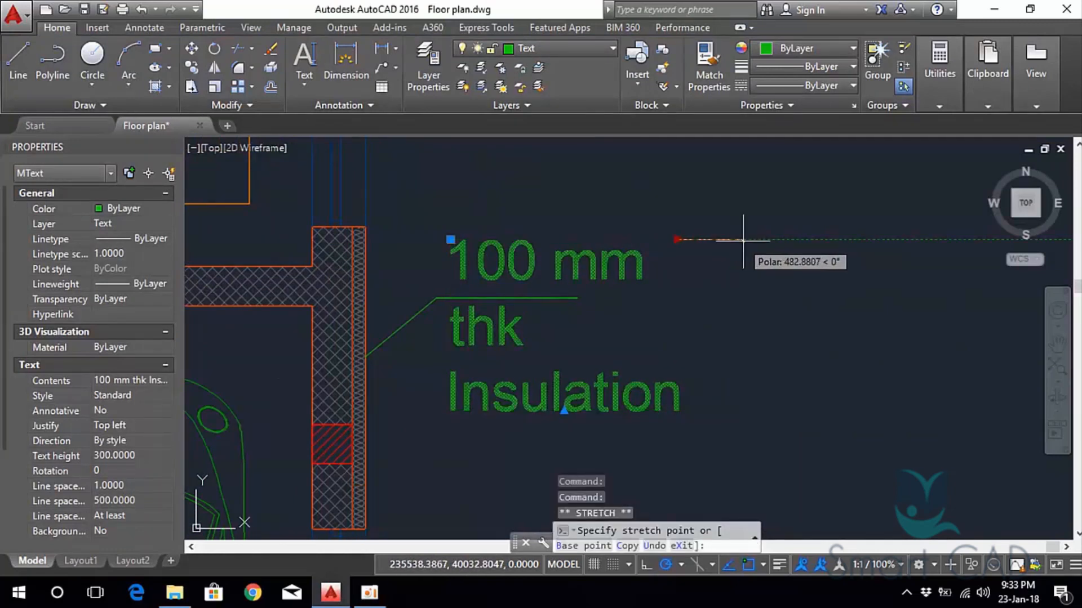
left_click(747, 239)
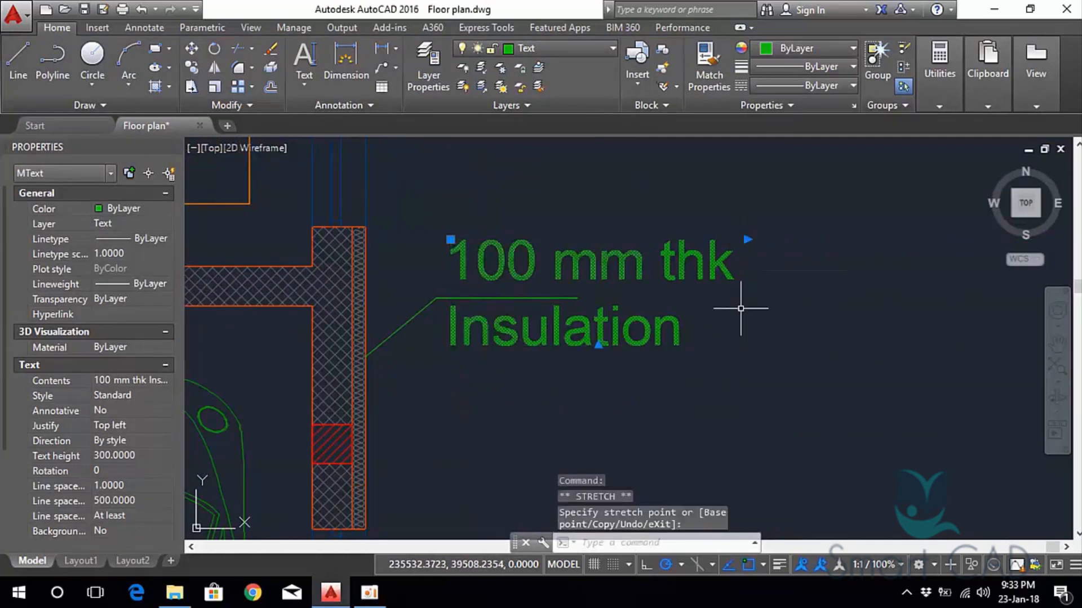
Stretch the end of the insulation leader's horizontal segment outward by about 1190 to the end of the "100 mm thk" text.
left_click(662, 370)
left_click(643, 378)
key("Escape")
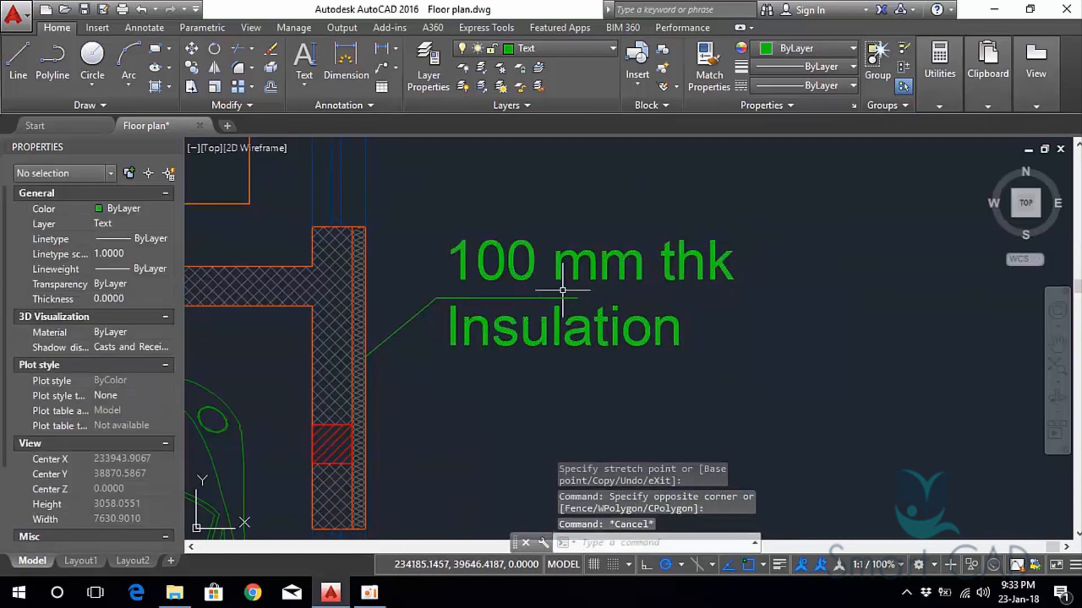
left_click(574, 298)
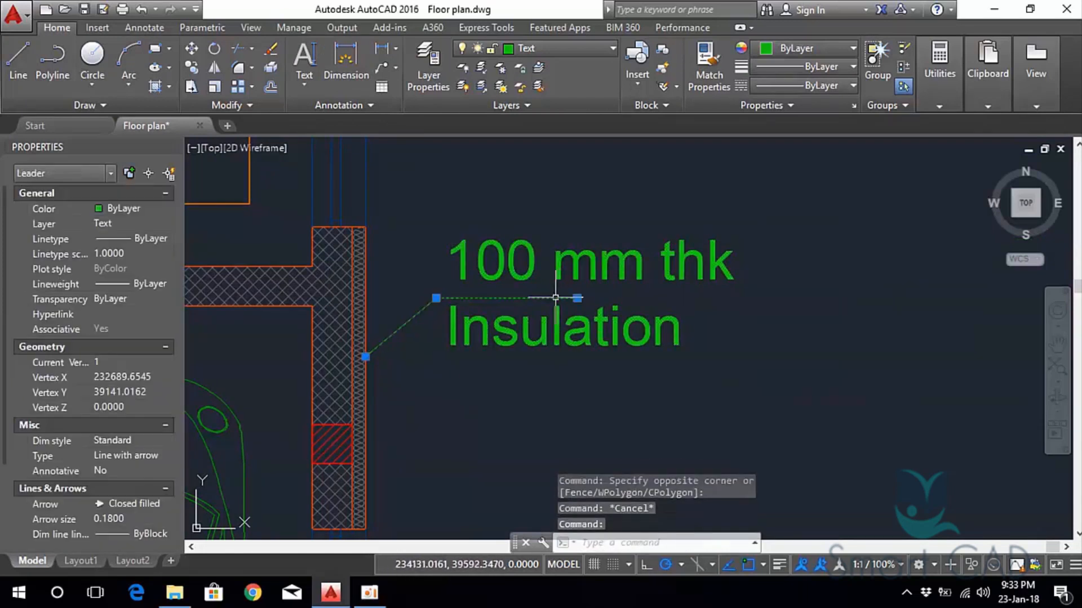
left_click(577, 298)
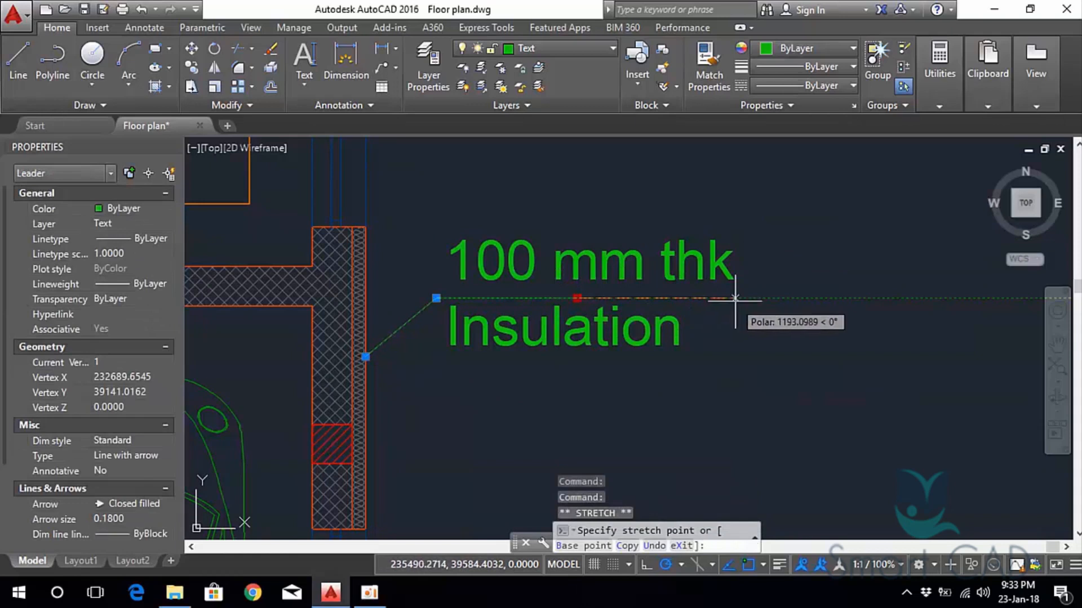
key("Escape")
Set the arrow size of the insulation note's leader to 100 and deselect the leader.
middle_click_drag(532, 382, 586, 380)
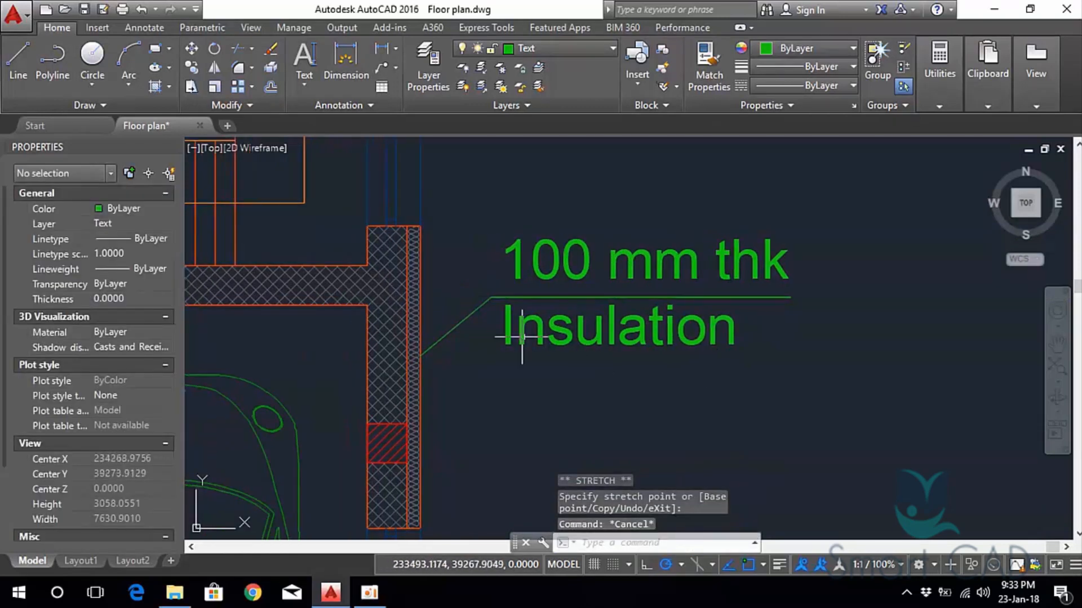
left_click(510, 297)
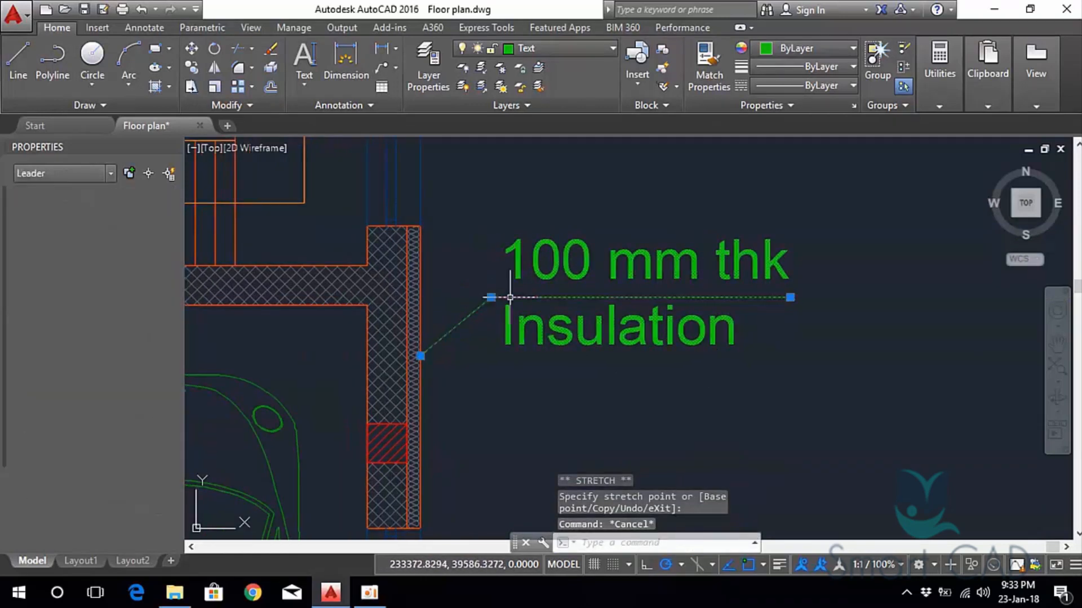
scroll(514, 381, "down", 3)
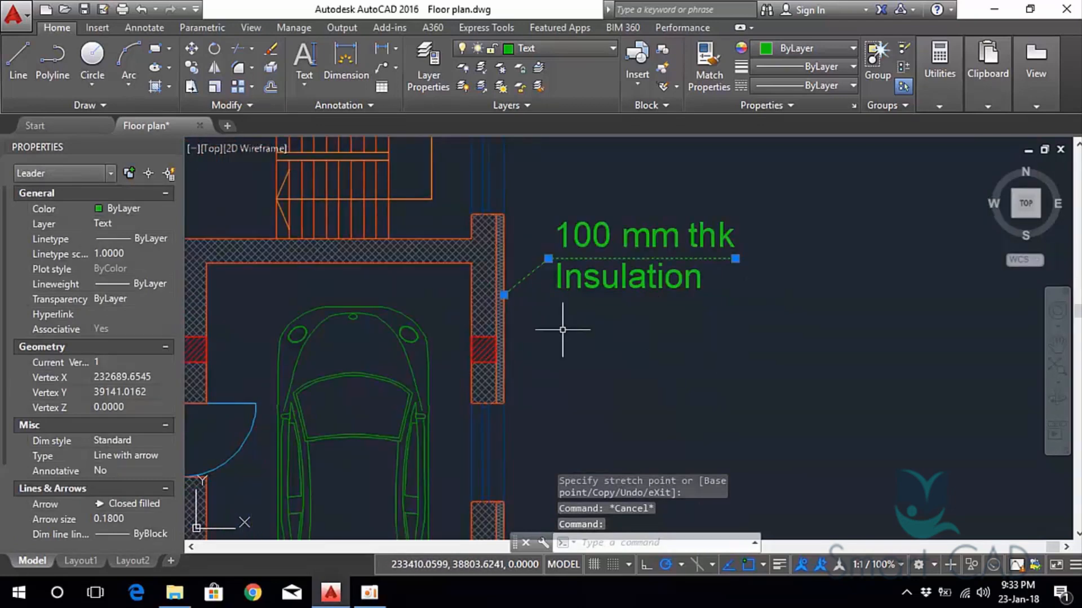
middle_click_drag(562, 310, 581, 331)
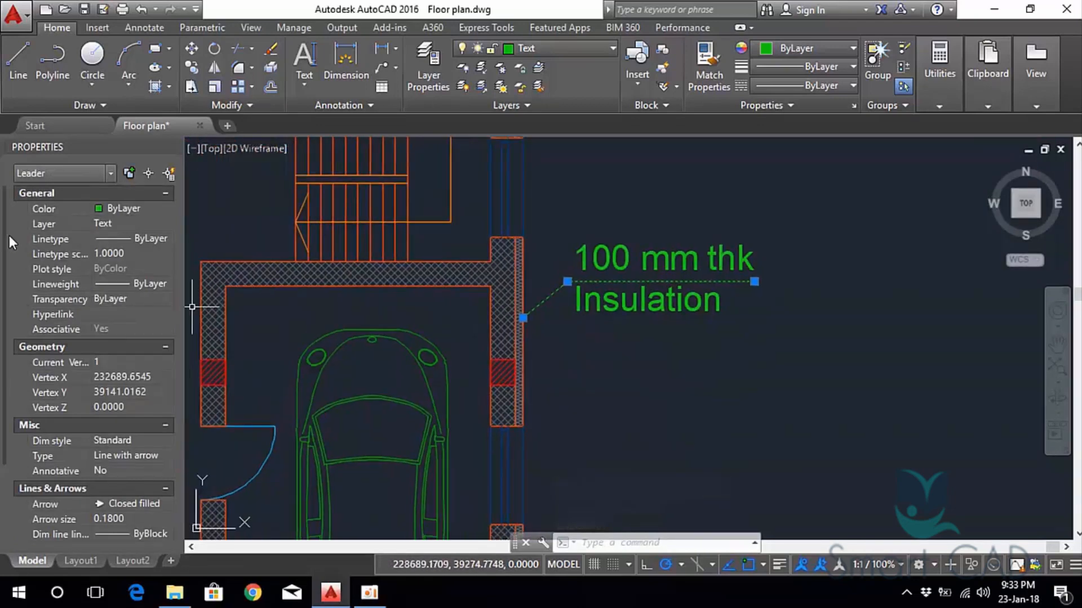
left_click_drag(3, 236, 1, 302)
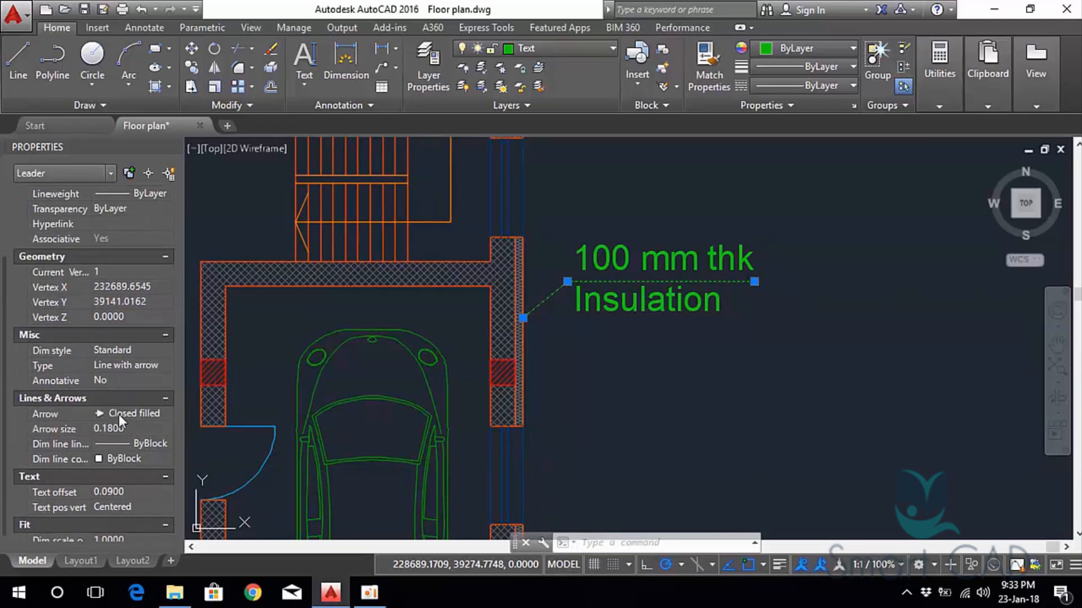
left_click(168, 414)
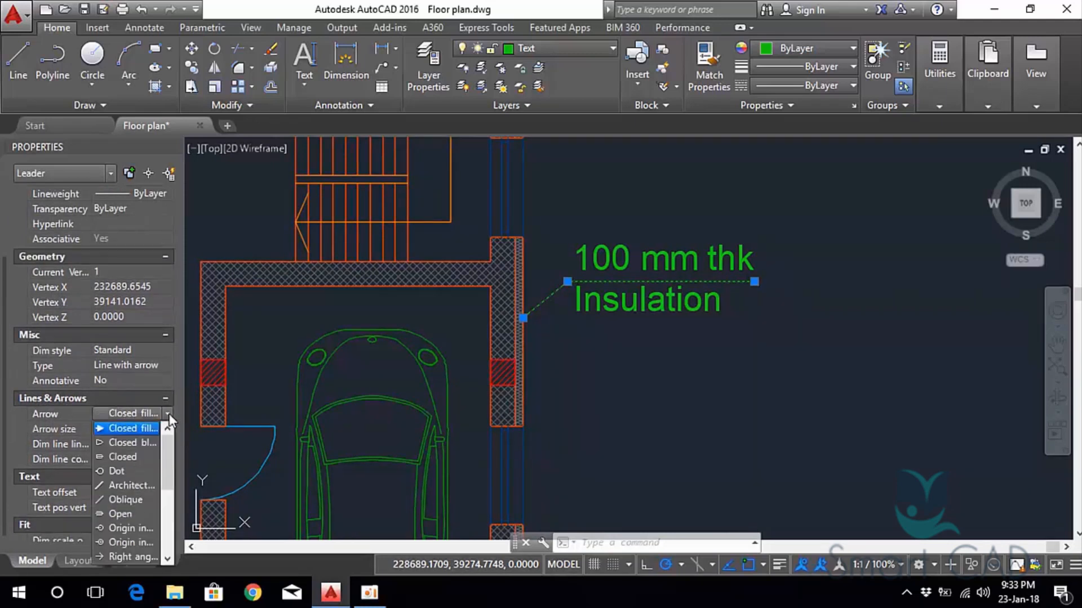
left_click(81, 398)
left_click(140, 428)
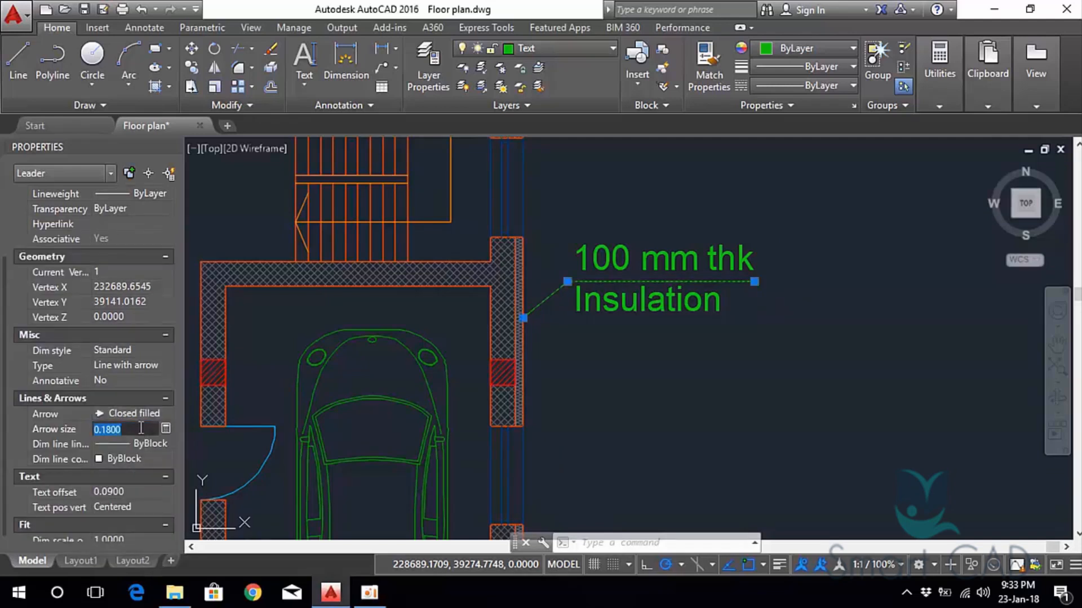
type("100")
left_click(271, 388)
key("Escape")
key("Escape")
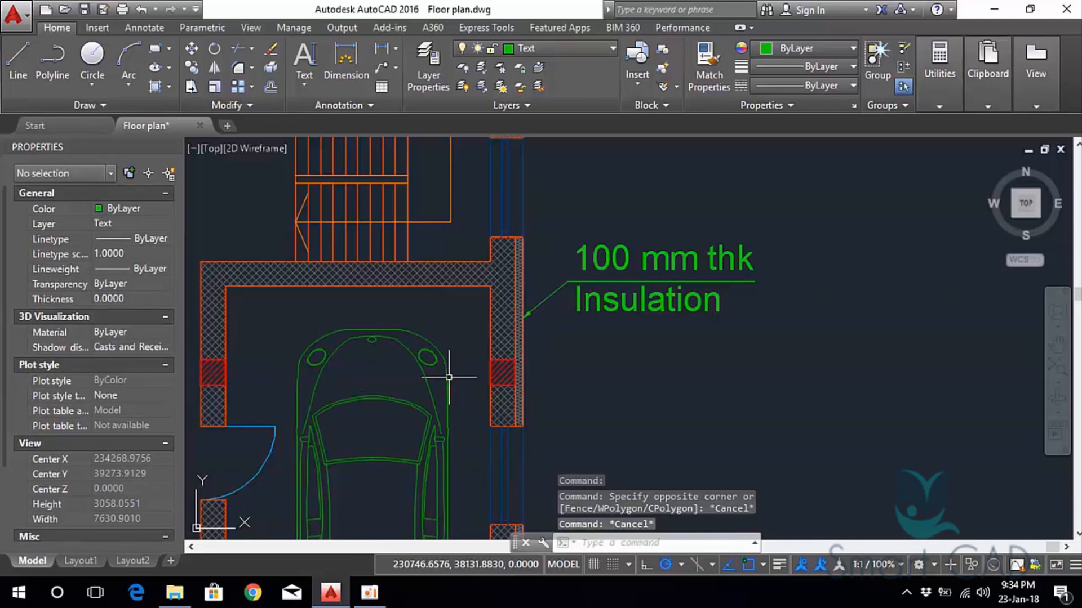
Set the arrow size of the insulation note's leader to 300.
left_click(555, 292)
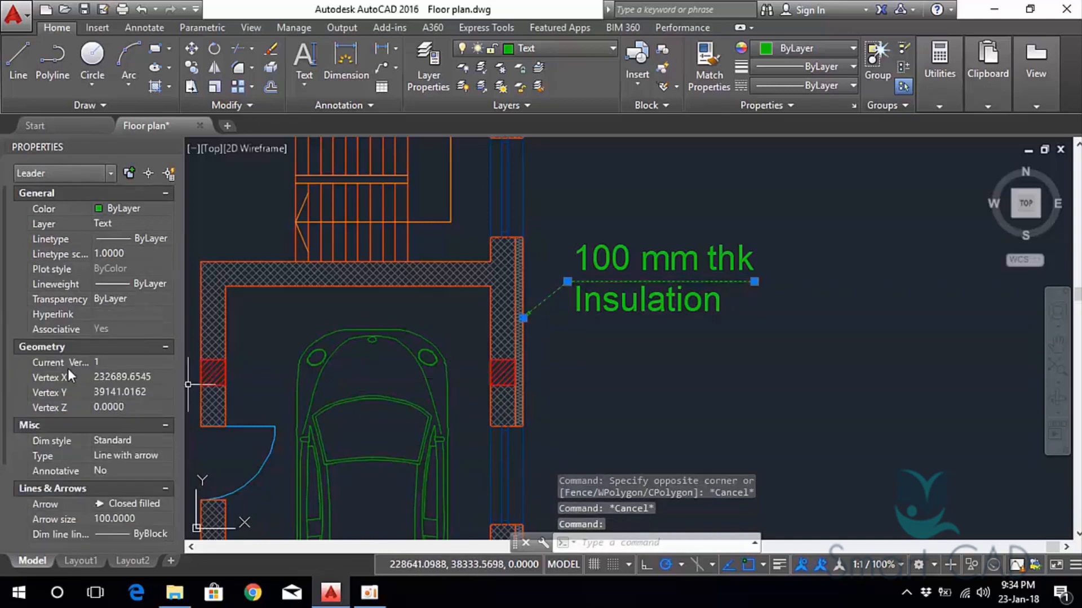
left_click_drag(4, 246, 14, 349)
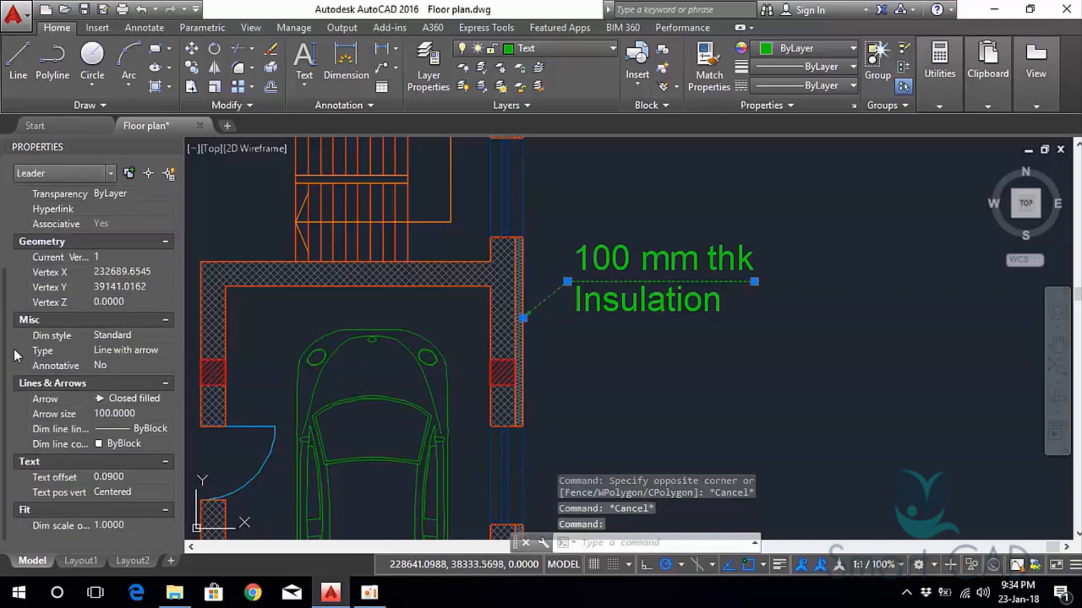
left_click(128, 413)
type("300")
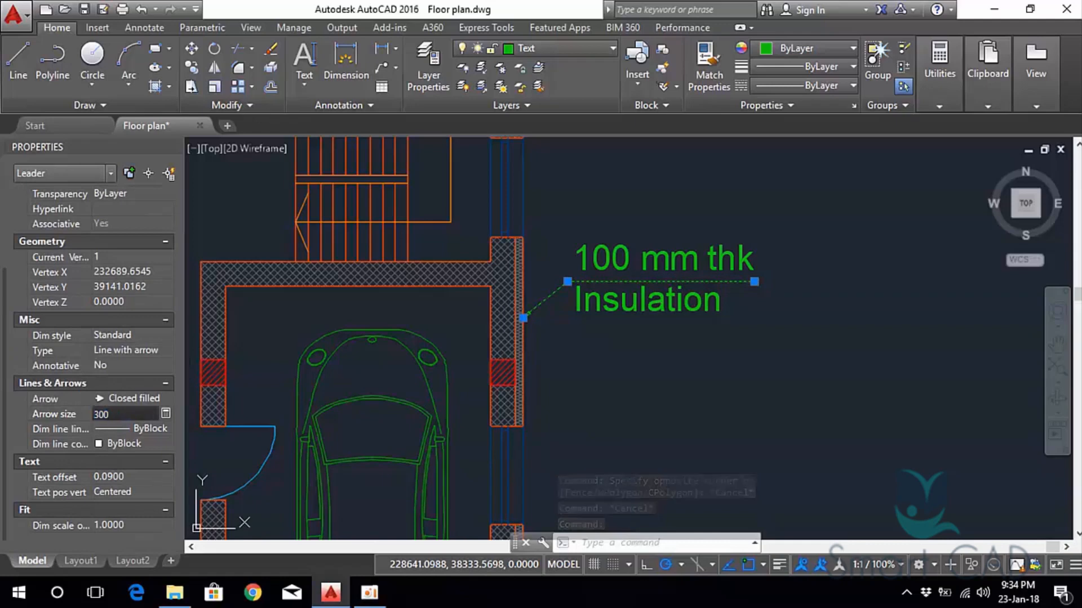
Apply an arrow size of 300 to the leader of the 100 mm thk Insulation note and clear the selection.
left_click(604, 428)
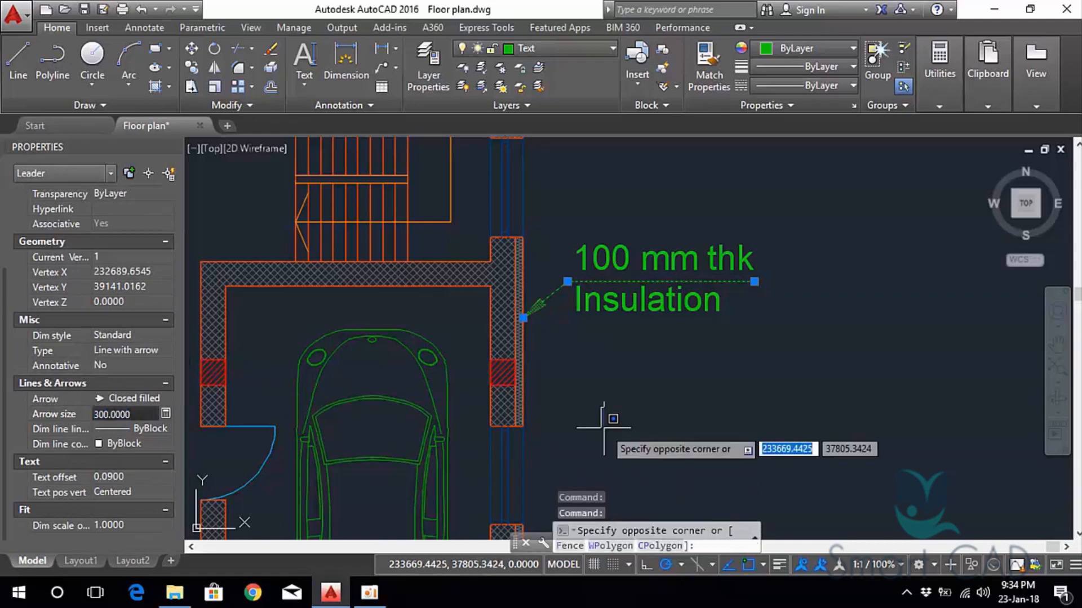
key("Escape")
scroll(640, 364, "down", 2)
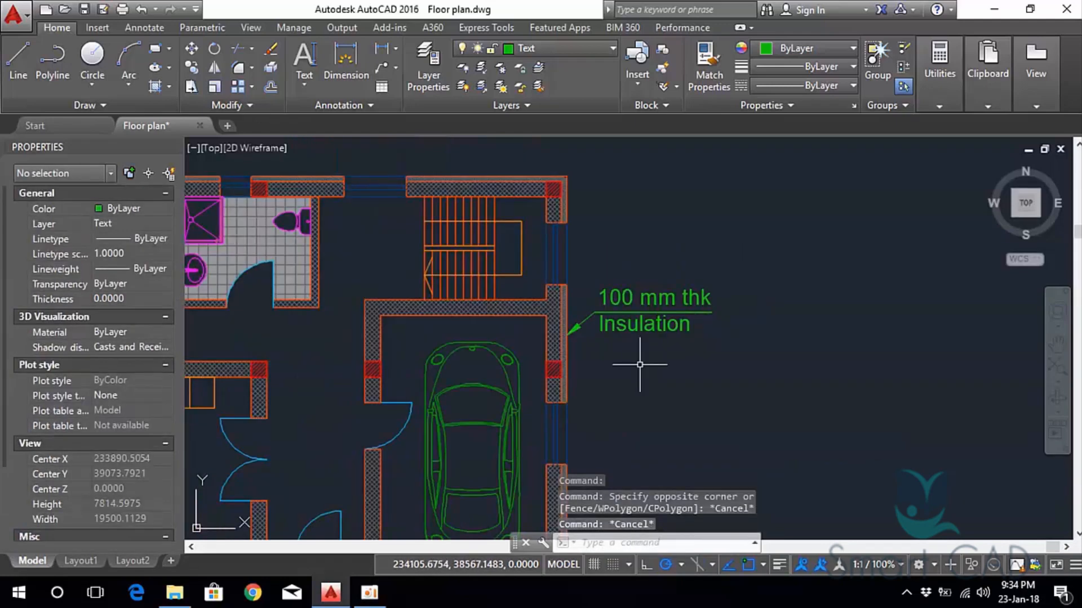
scroll(639, 365, "up", 4)
scroll(768, 374, "down", 6)
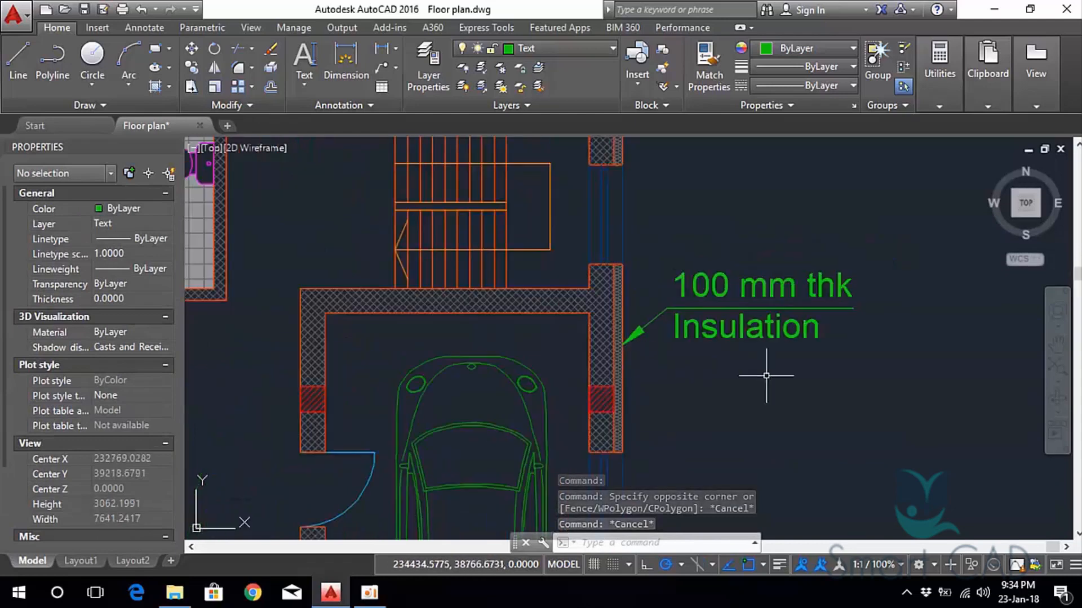
Measure the living room's floor area with the AREA command, picking its four inner wall corners.
middle_click_drag(792, 389, 773, 338)
scroll(498, 386, "up", 2)
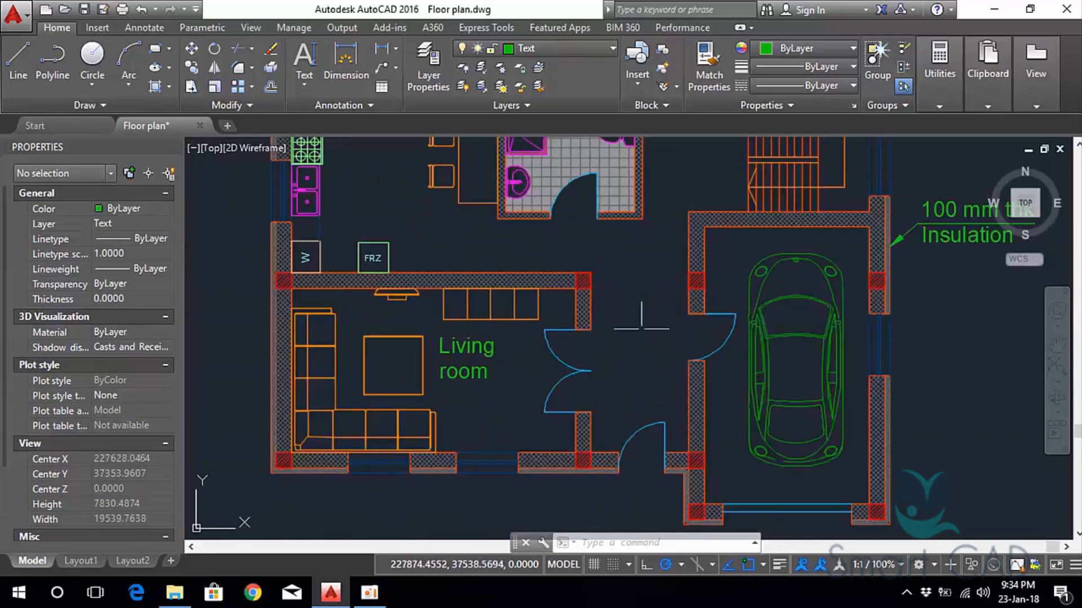
middle_click_drag(472, 352, 529, 342)
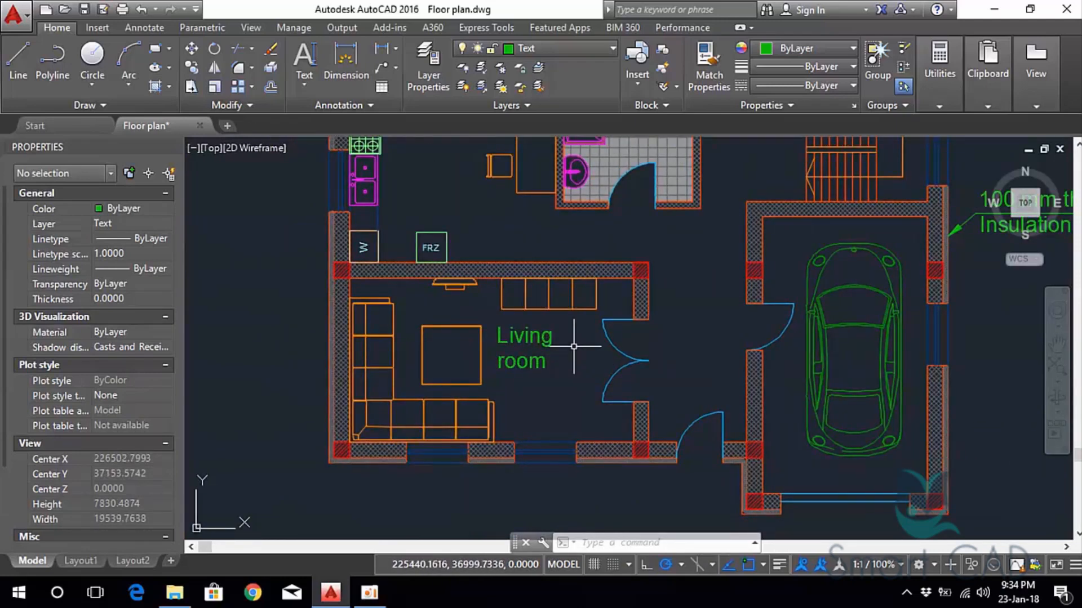
middle_click_drag(571, 341, 538, 298)
scroll(635, 338, "up", 2)
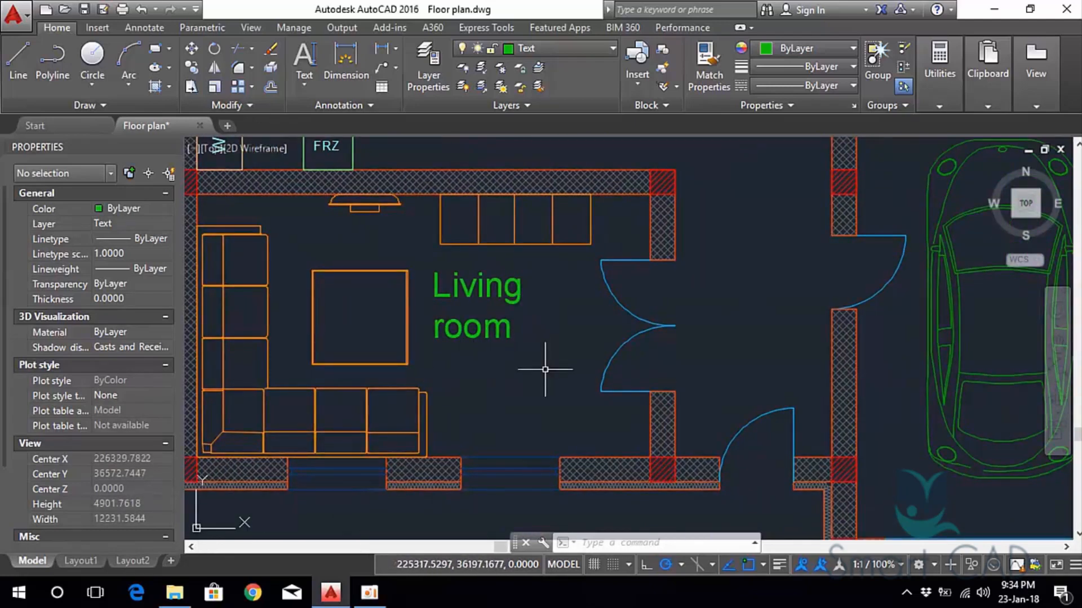
middle_click_drag(545, 369, 644, 356)
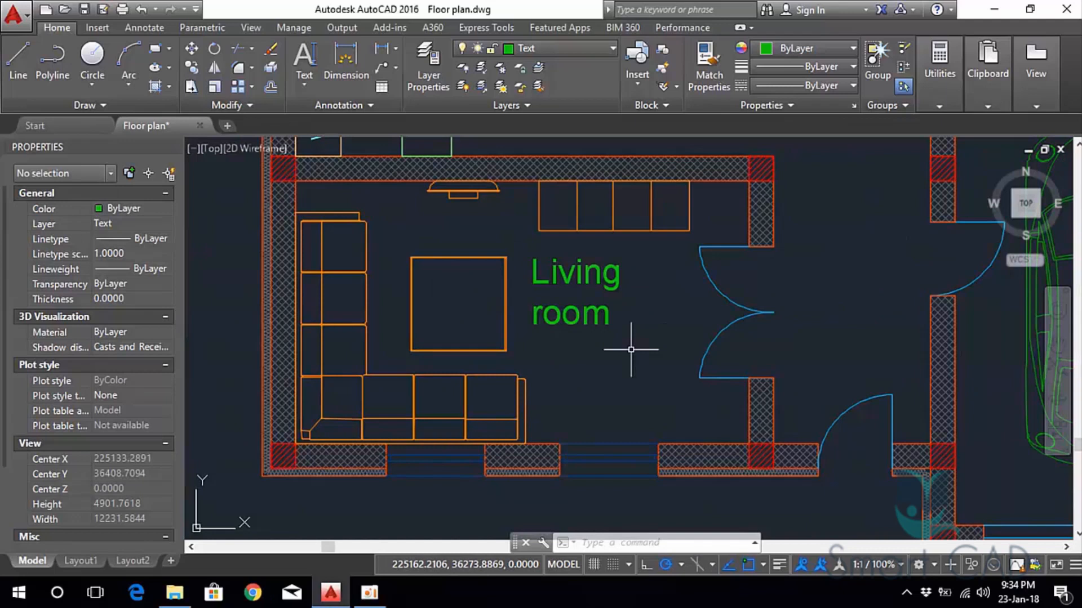
type("AREA")
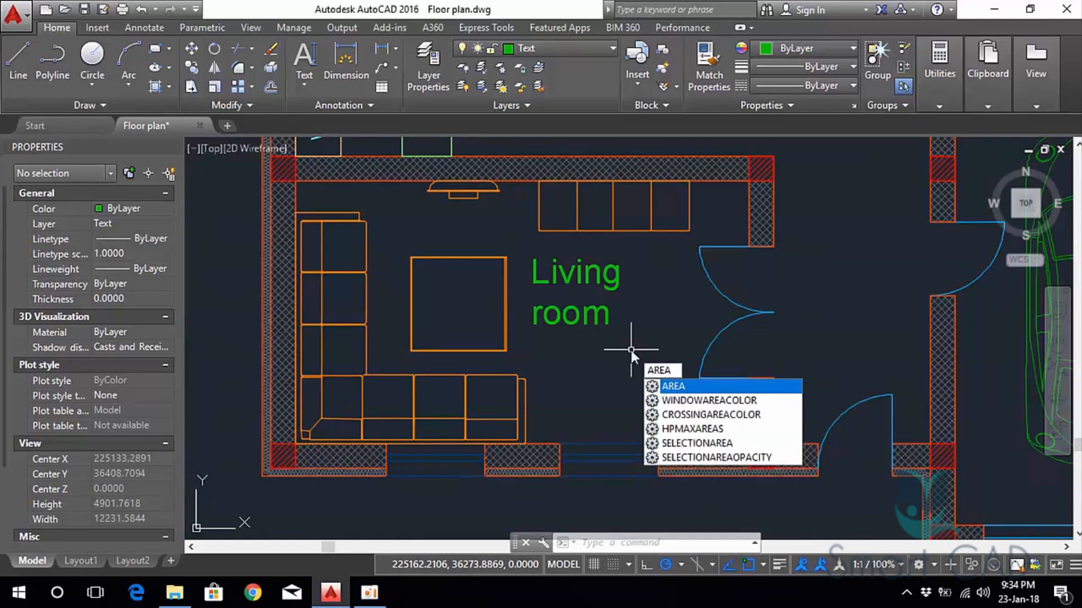
key("Return")
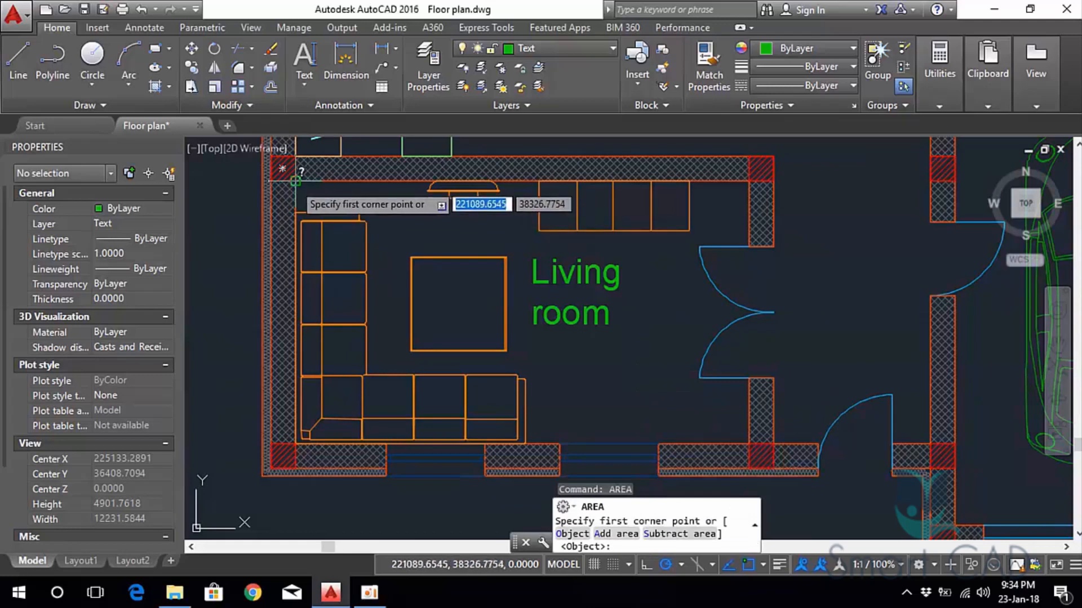
left_click(283, 168)
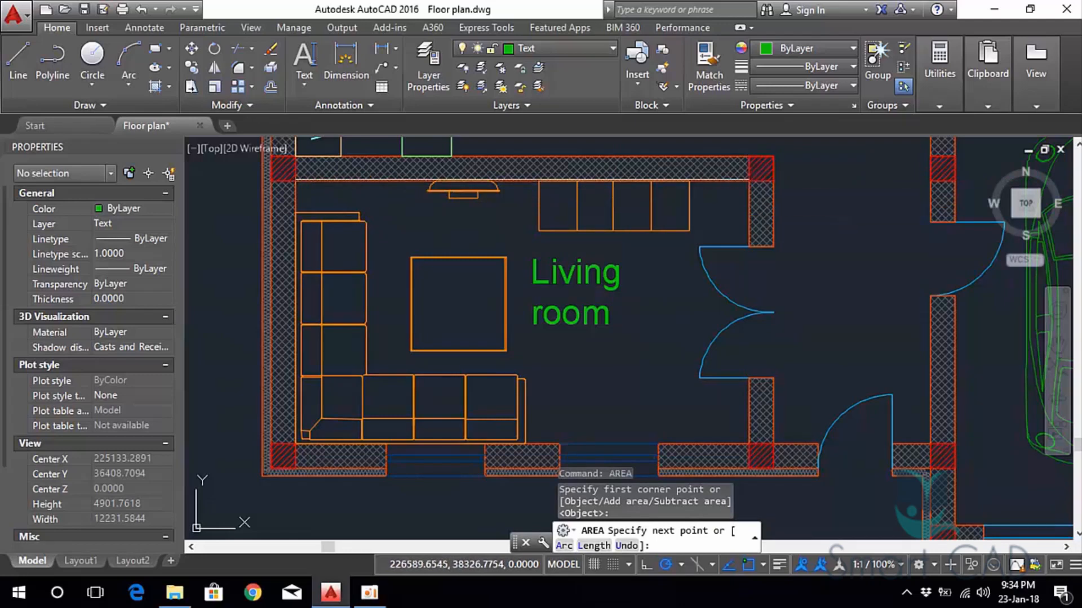
left_click(749, 180)
middle_click_drag(721, 355, 701, 237)
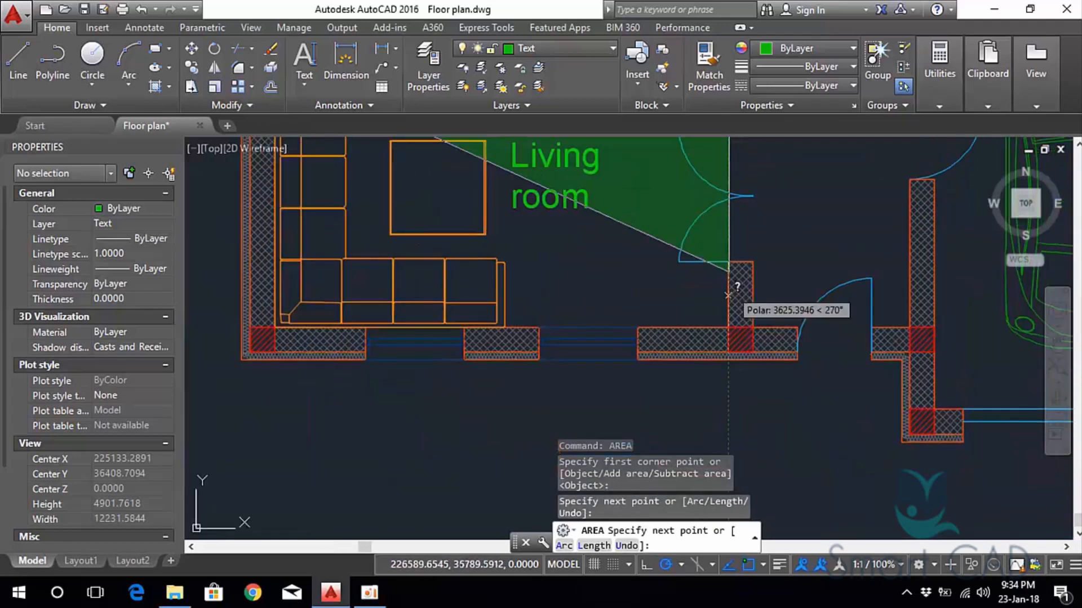
left_click(729, 326)
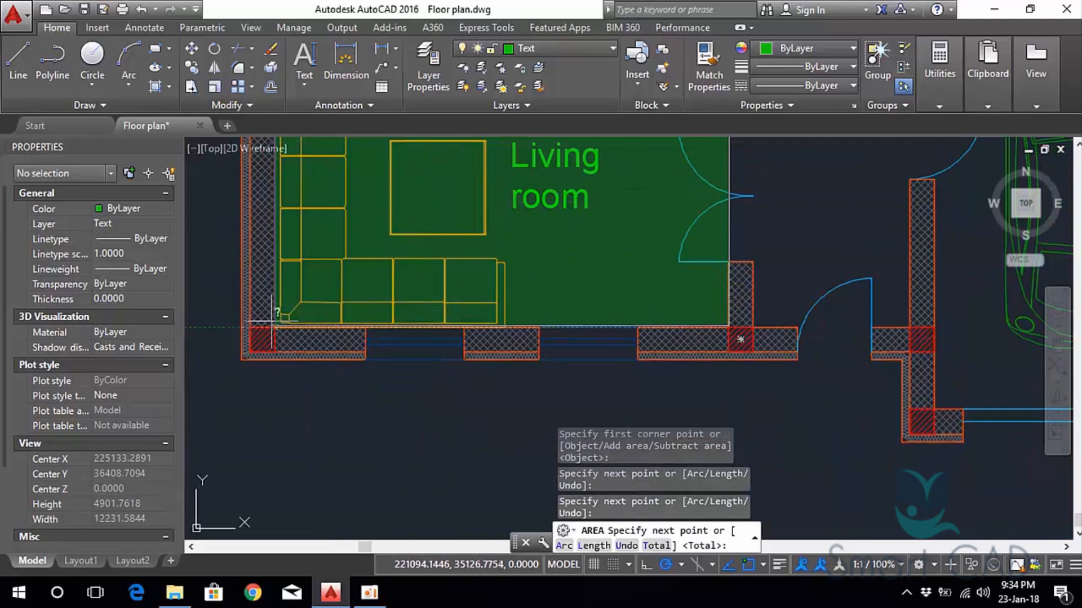
scroll(275, 326, "up", 8)
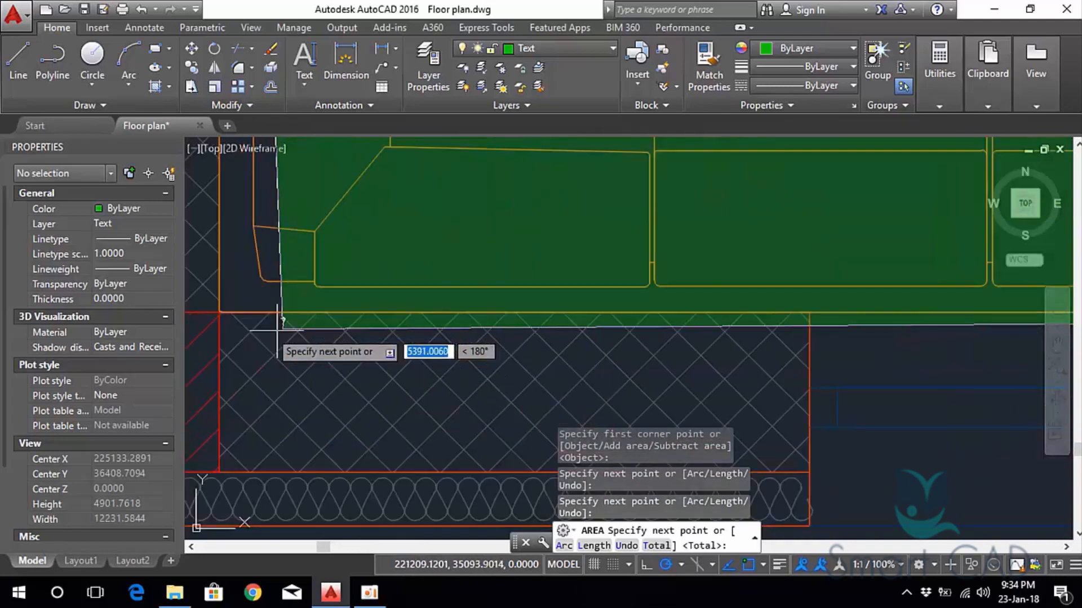
left_click(220, 311)
scroll(271, 294, "down", 8)
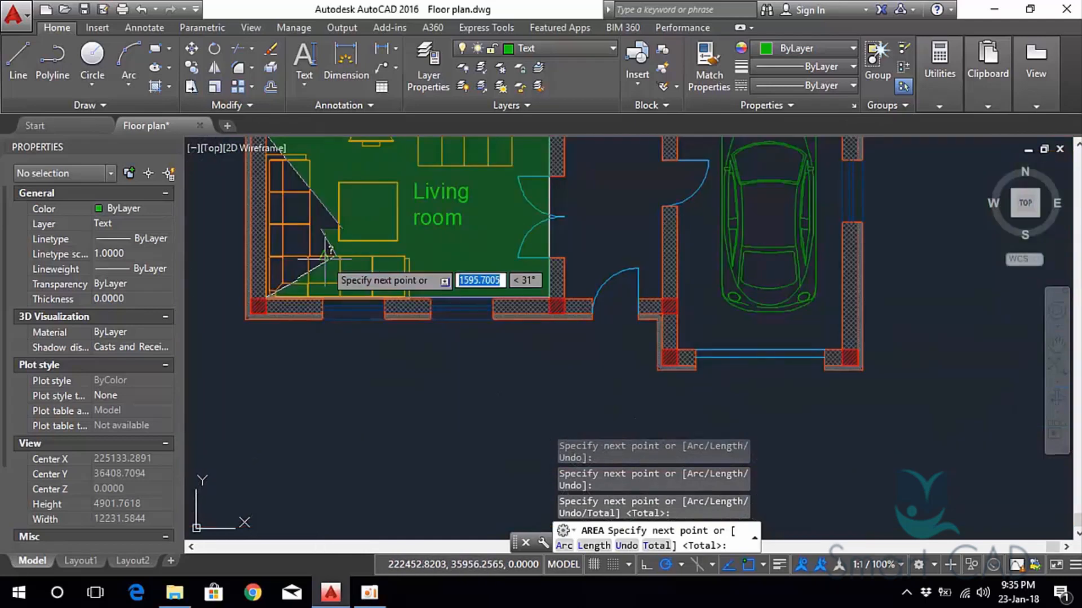
middle_click_drag(327, 258, 424, 326)
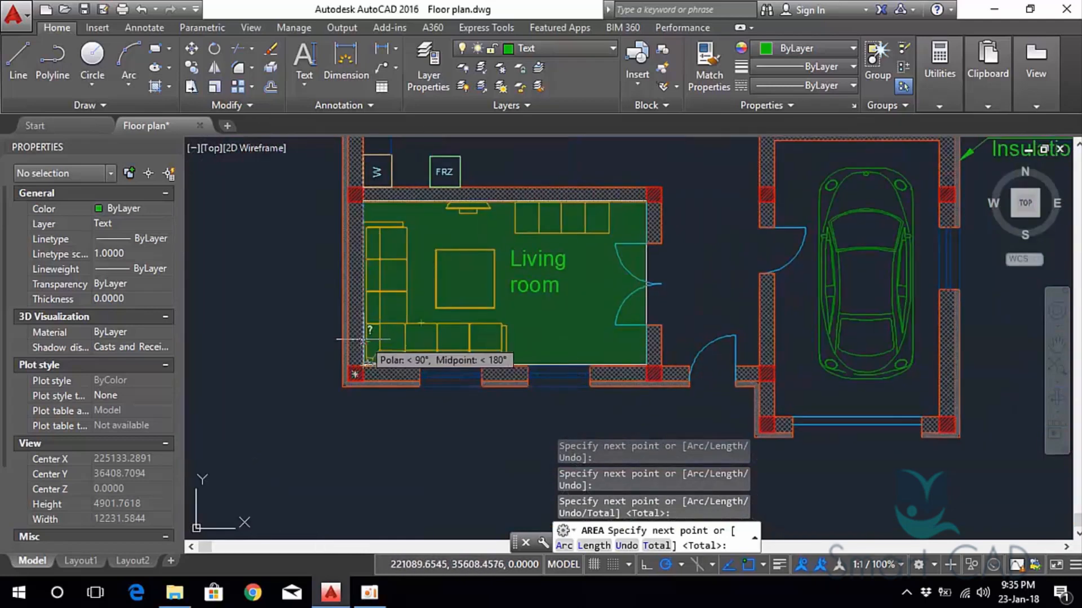
key("Return")
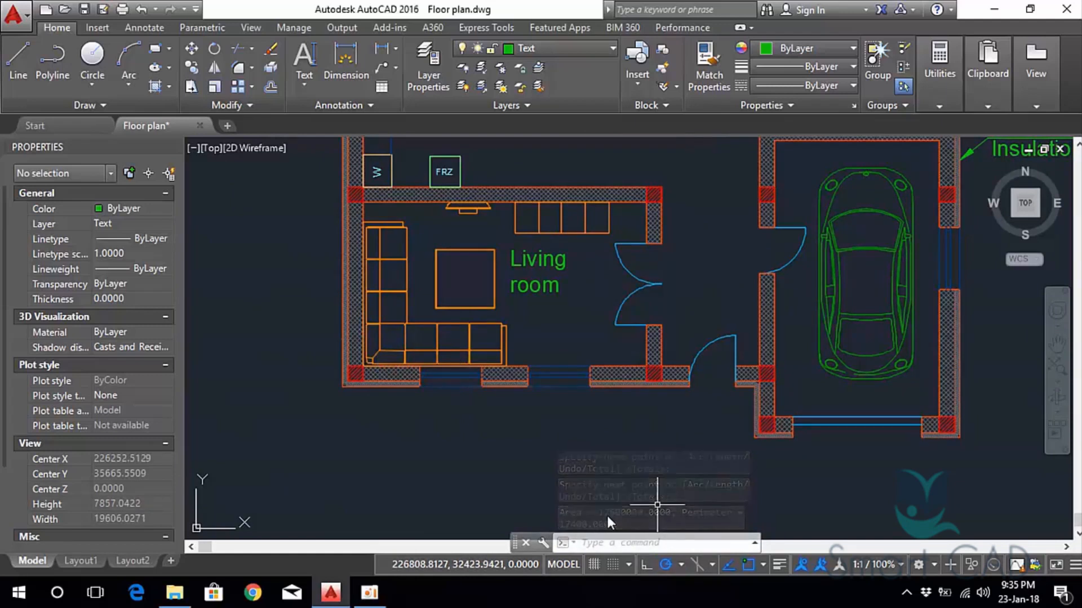
Add a new line reading 17.6 m2 below the Living room label.
left_click(552, 290)
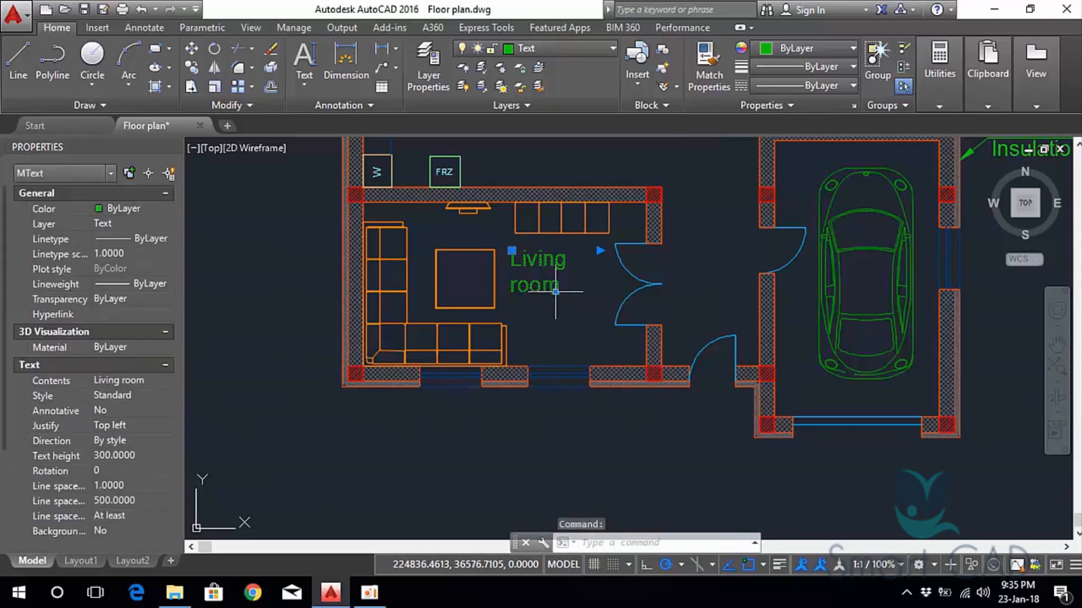
double_click(552, 287)
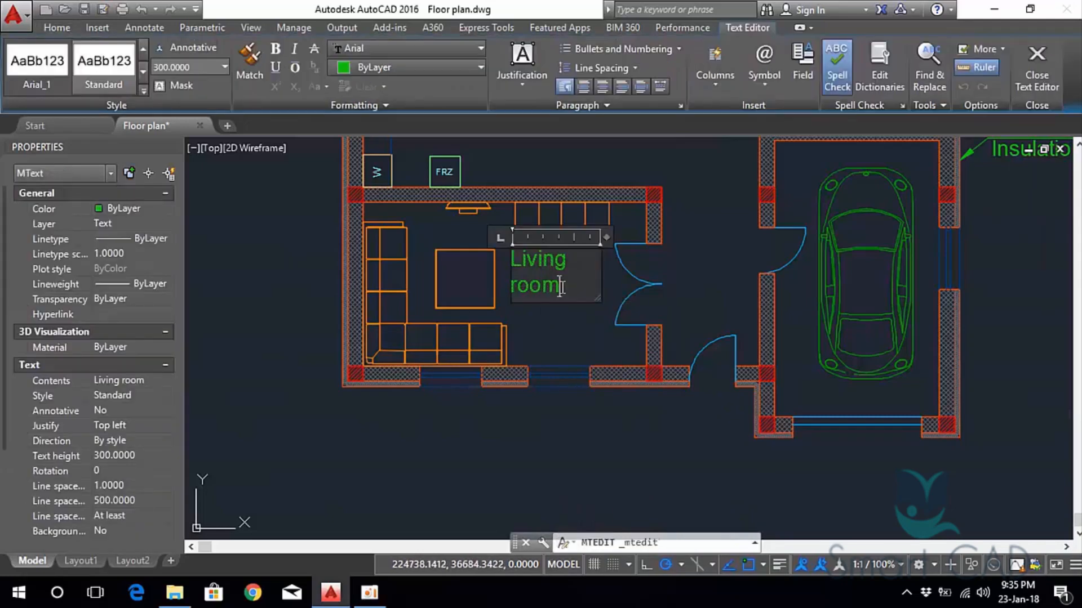
key("Return")
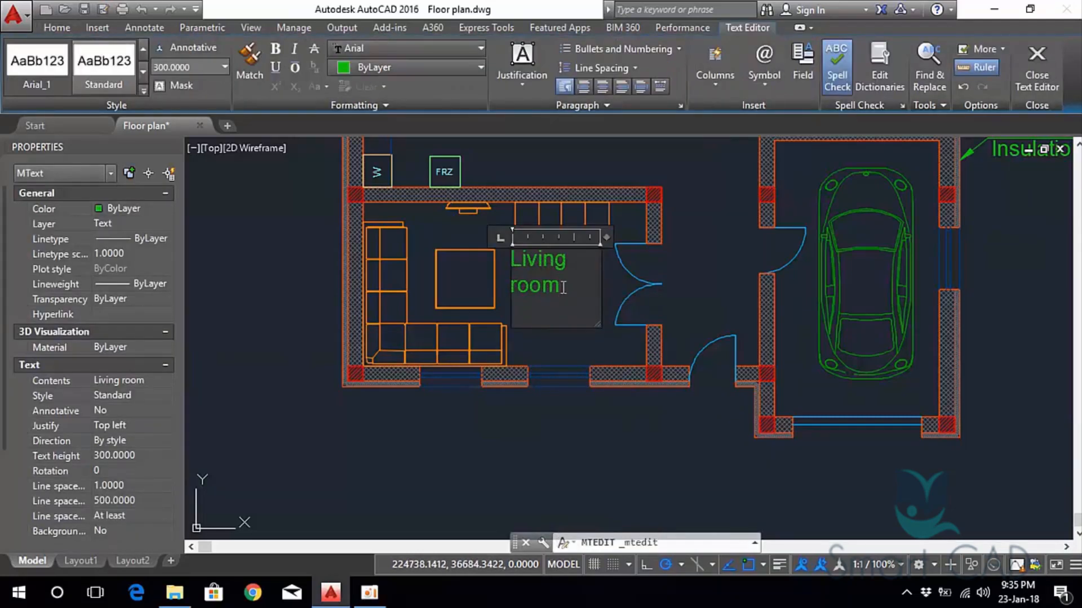
type("17.6")
type("m2")
left_click(583, 355)
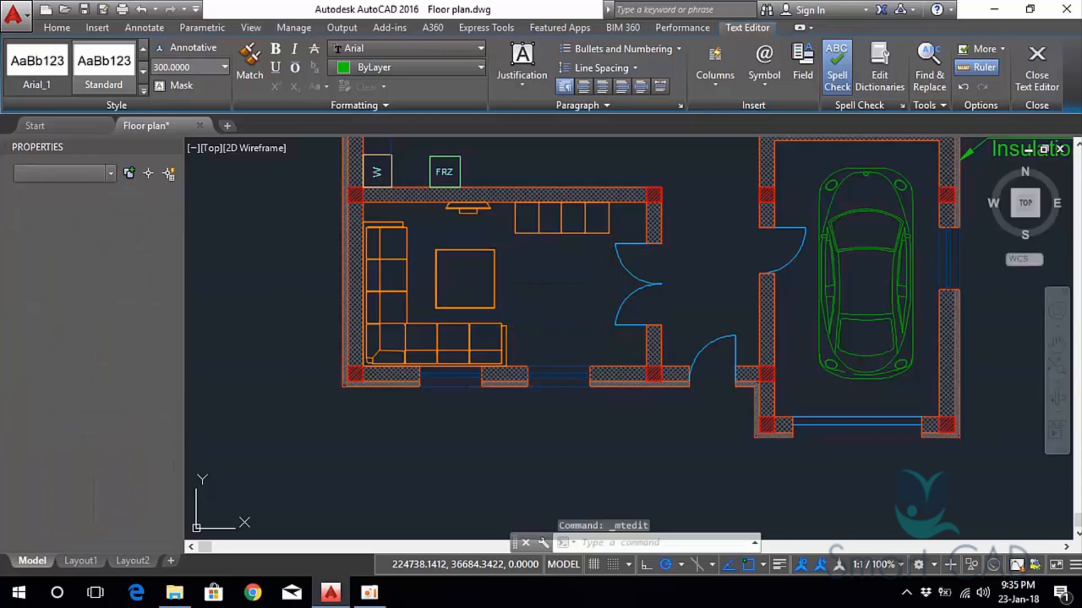
Examine the floor plan around the living room, hall and garage, including the room names and door and window tags.
scroll(586, 293, "down", 3)
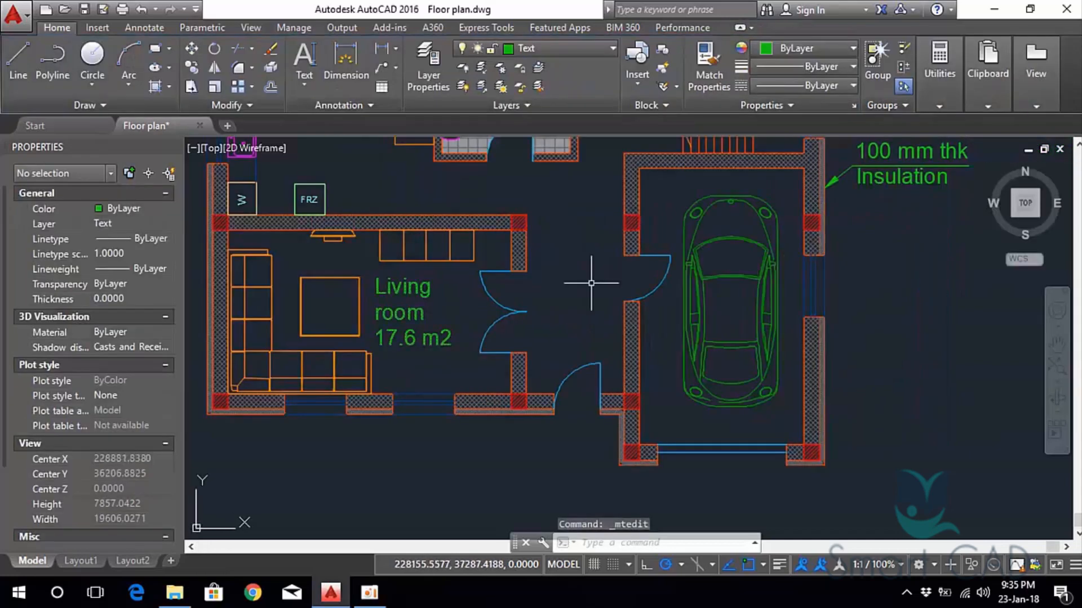
scroll(496, 298, "up", 3)
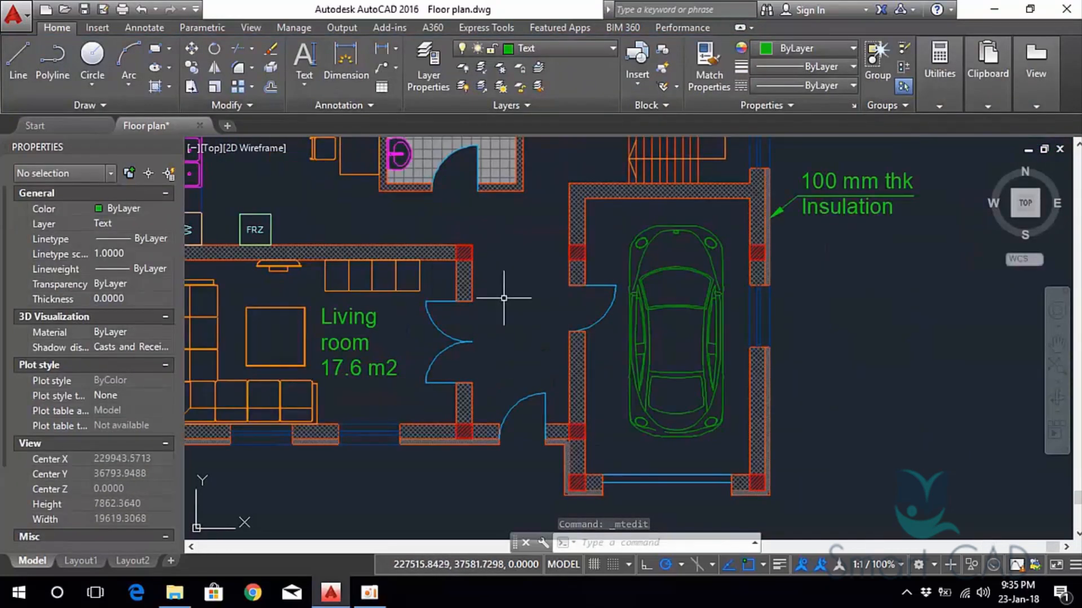
scroll(504, 298, "up", 2)
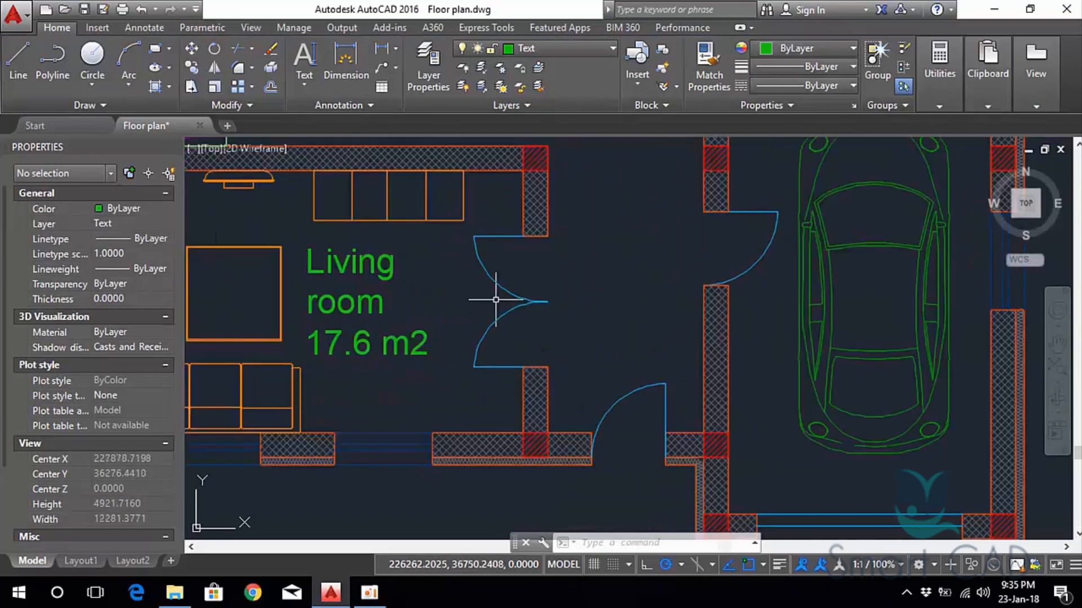
scroll(618, 291, "down", 2)
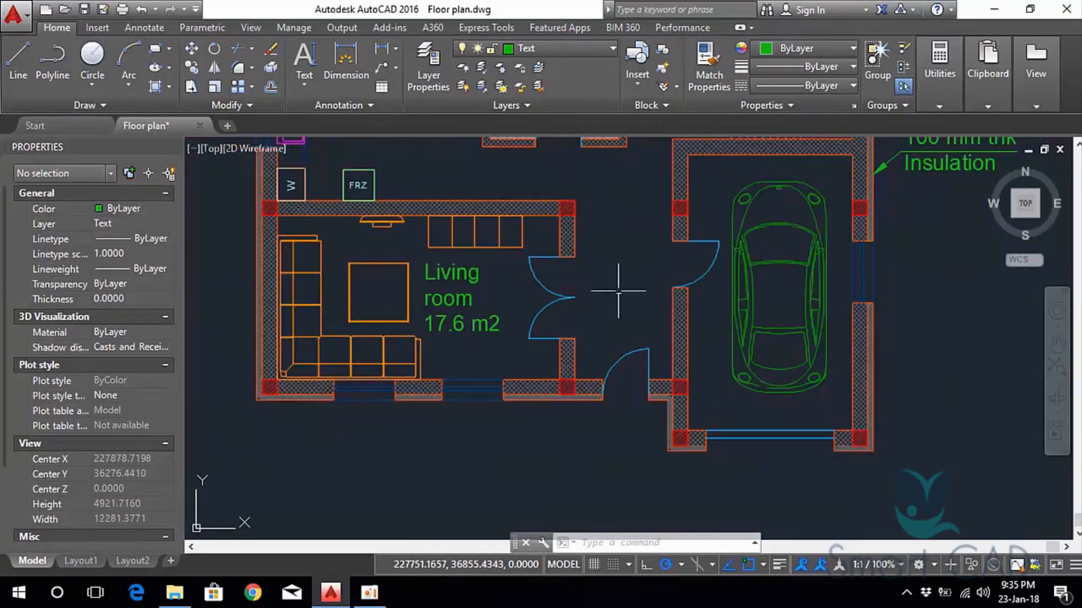
middle_click_drag(600, 296, 513, 296)
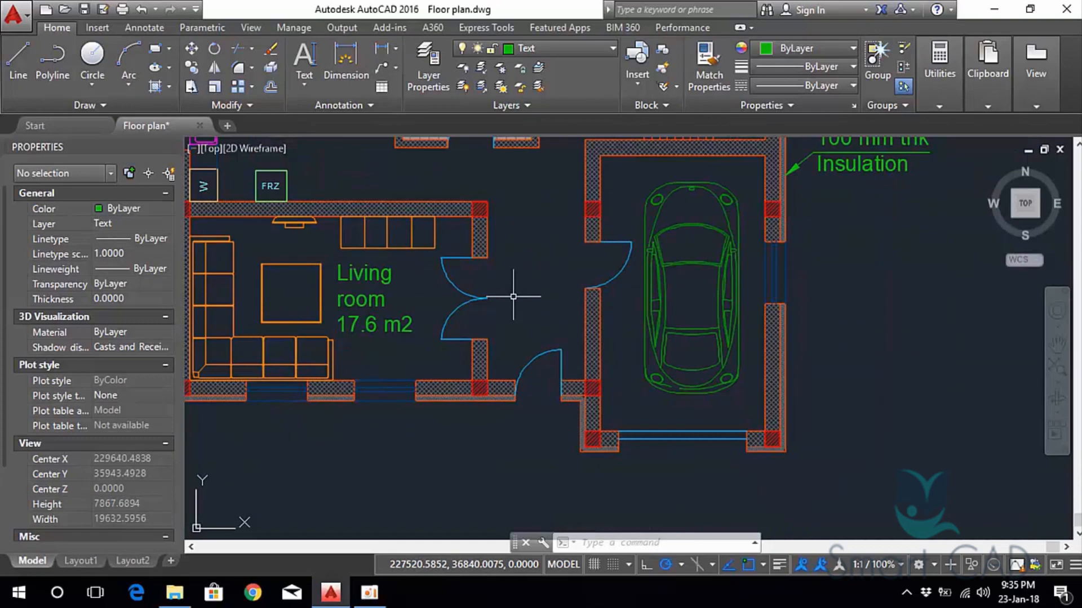
scroll(513, 296, "down", 2)
middle_click_drag(522, 238, 575, 326)
scroll(456, 310, "up", 2)
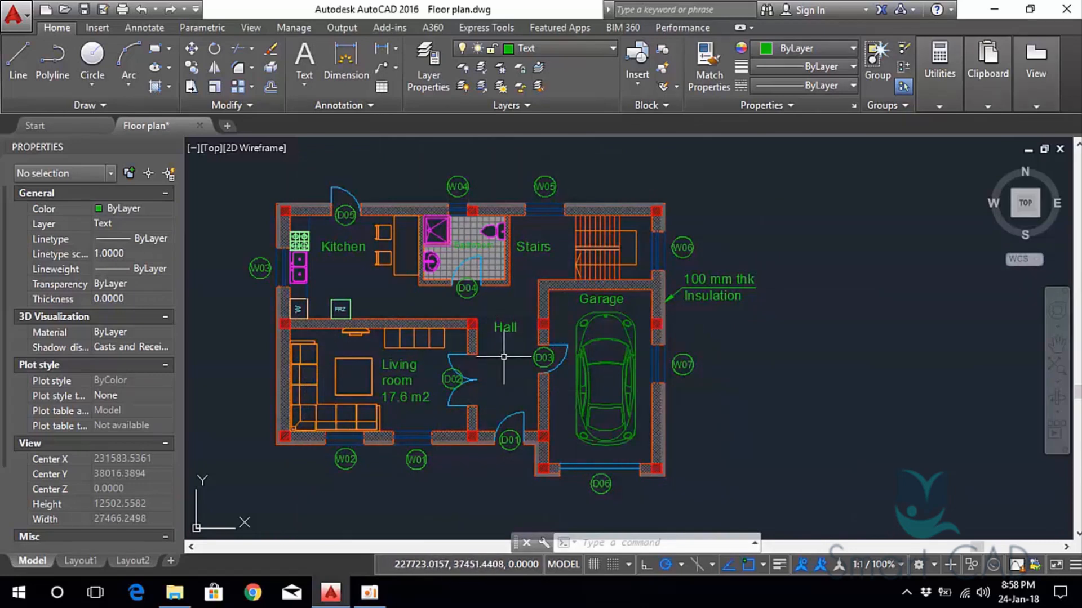
scroll(498, 307, "up", 4)
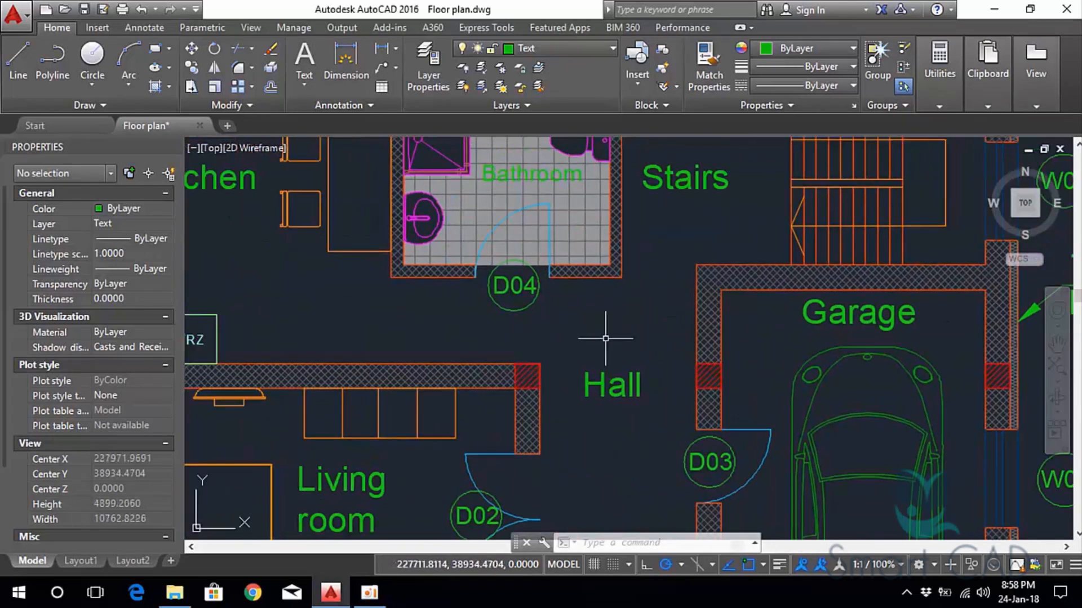
scroll(606, 338, "down", 4)
middle_click_drag(586, 316, 539, 255)
middle_click_drag(561, 345, 535, 365)
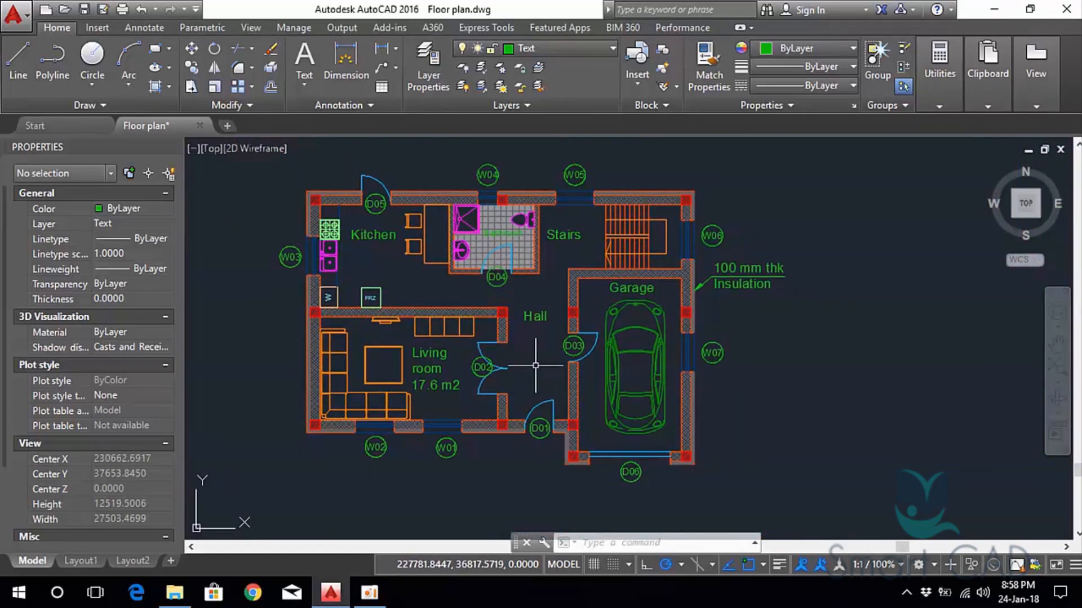
Create a new dimension style named My style, starting from Standard and used for all dimensions.
left_click(152, 28)
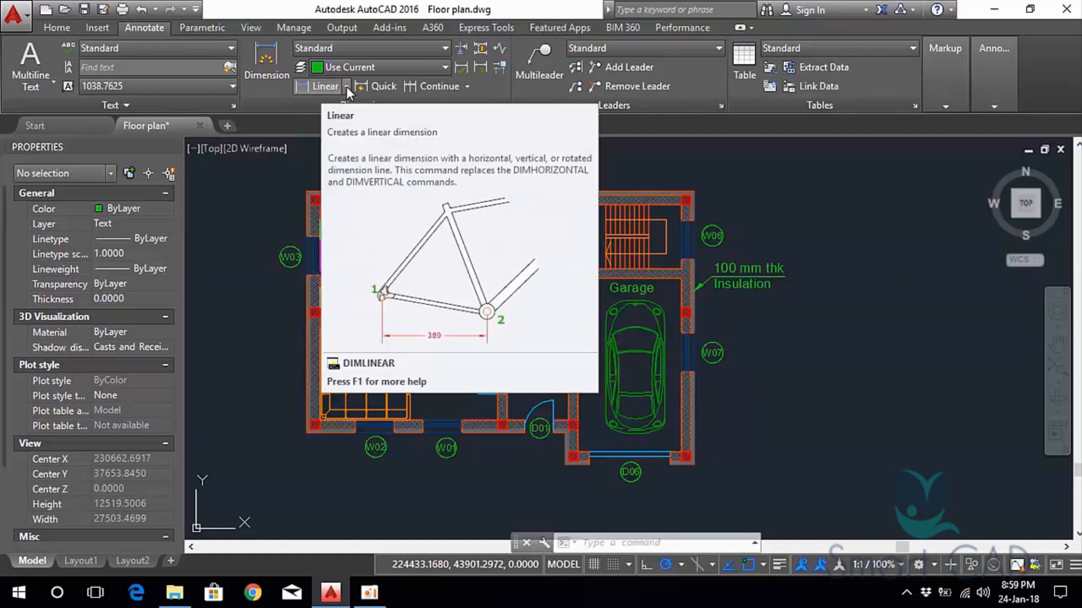
left_click(345, 86)
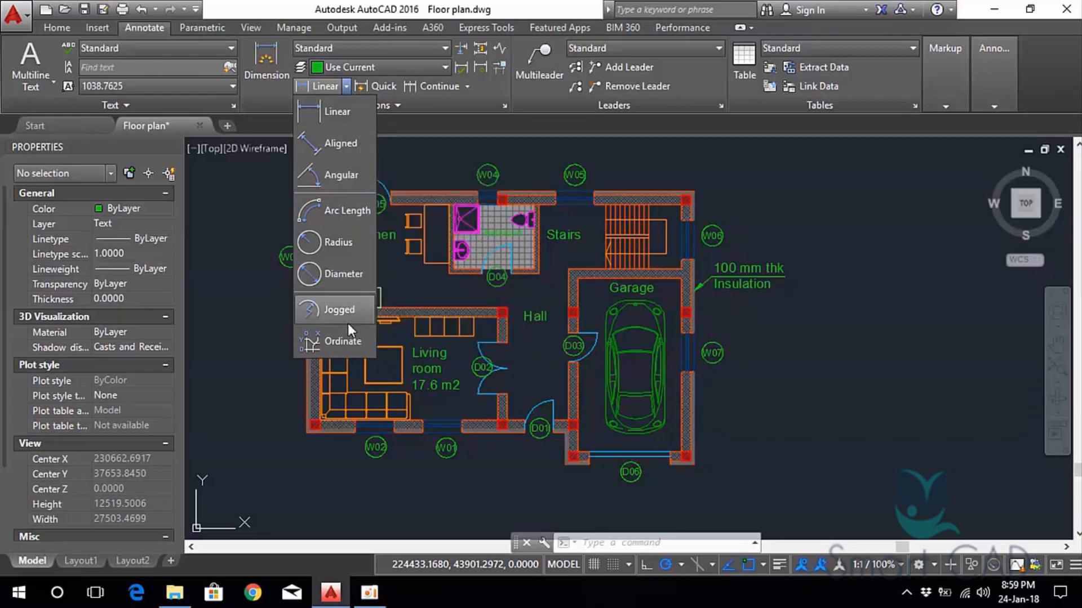
left_click(437, 102)
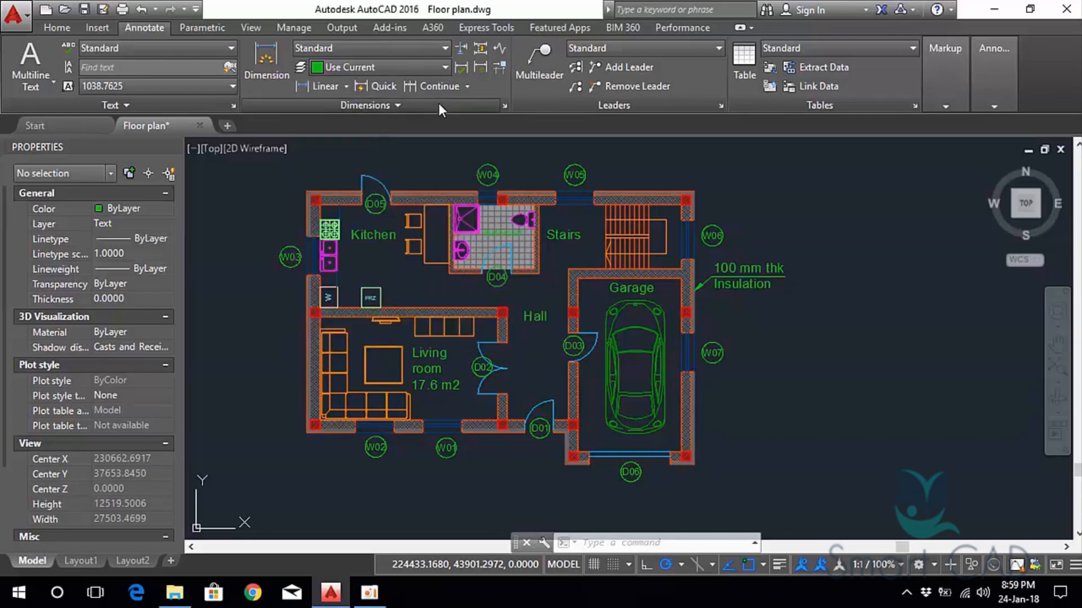
left_click(438, 104)
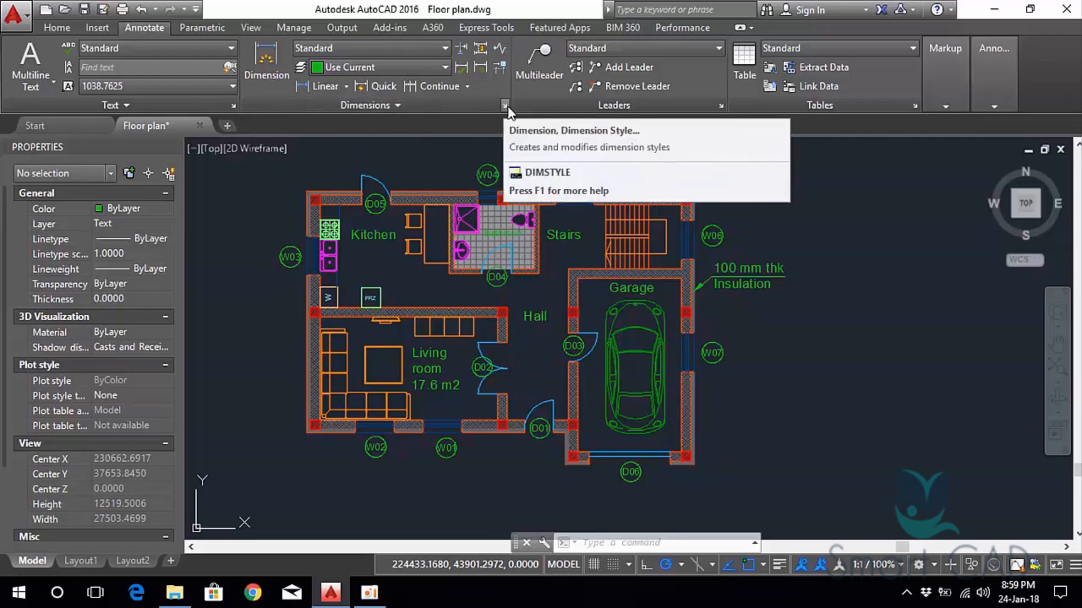
left_click(506, 105)
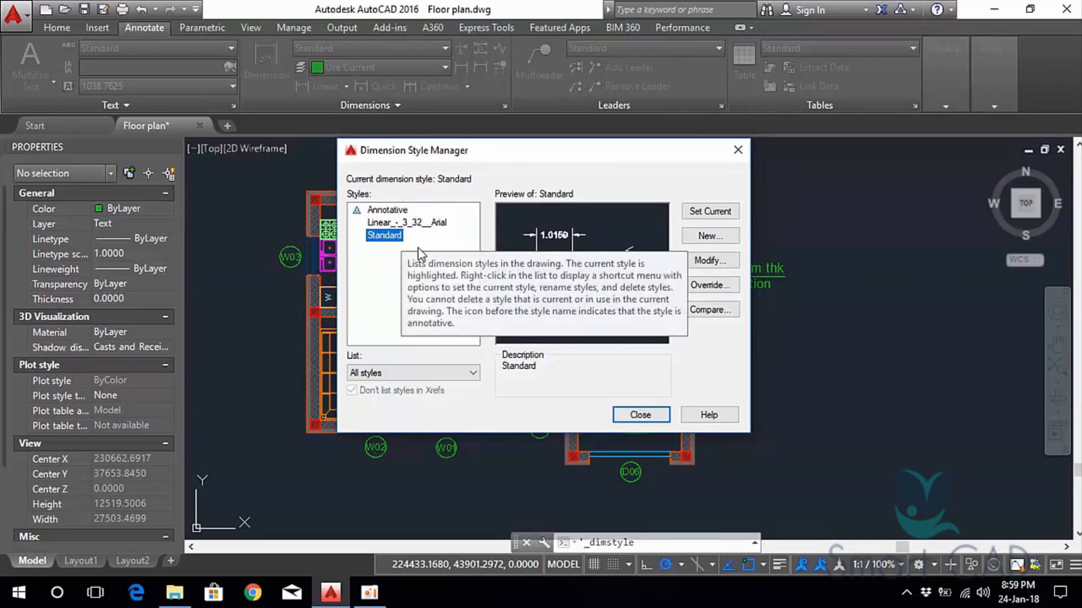
left_click(708, 236)
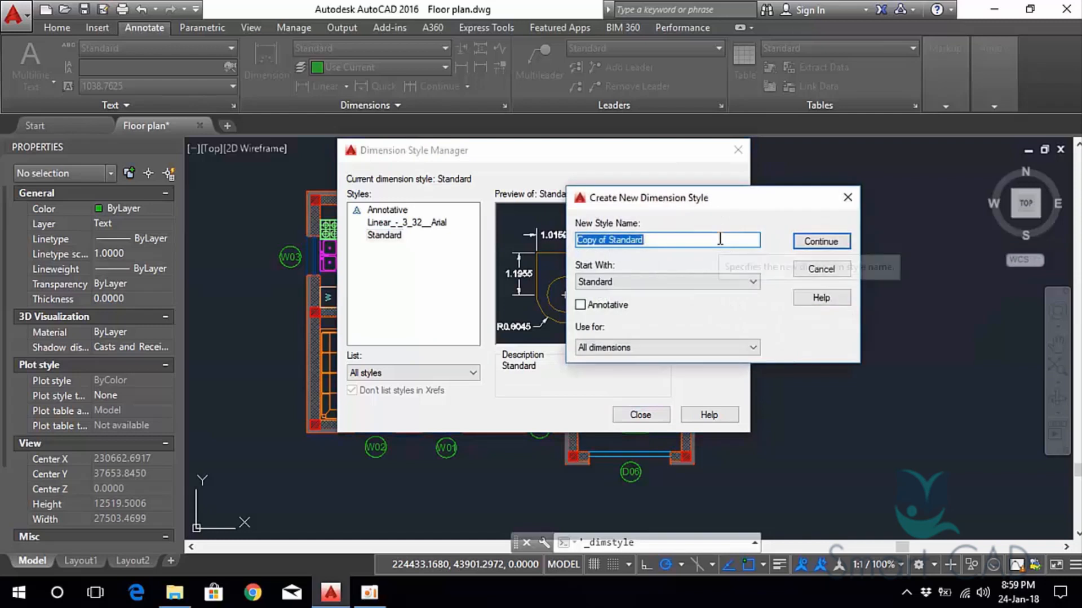
type("My style")
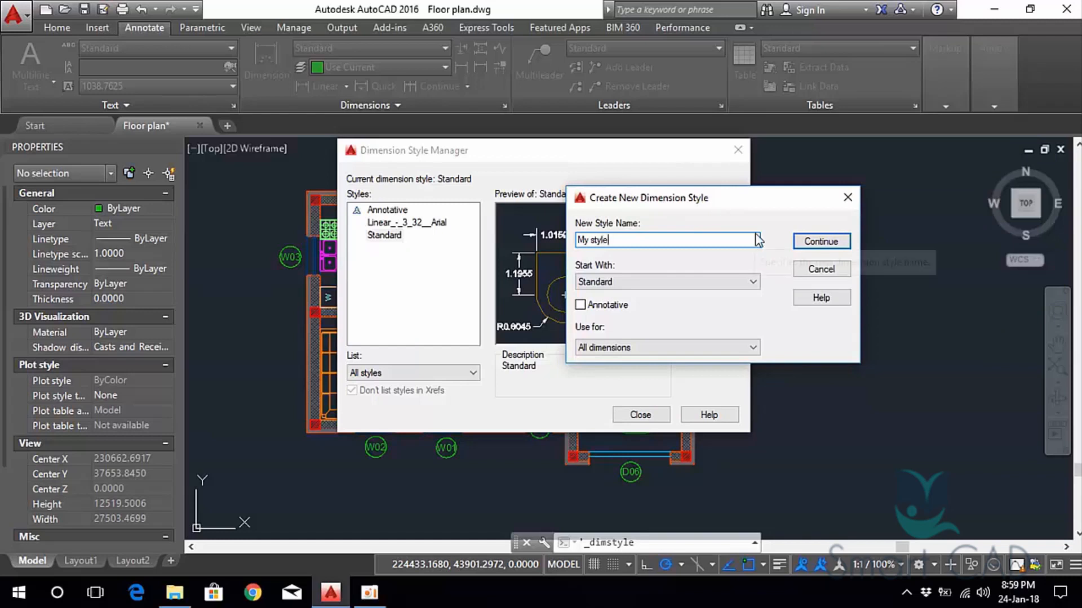
left_click(821, 241)
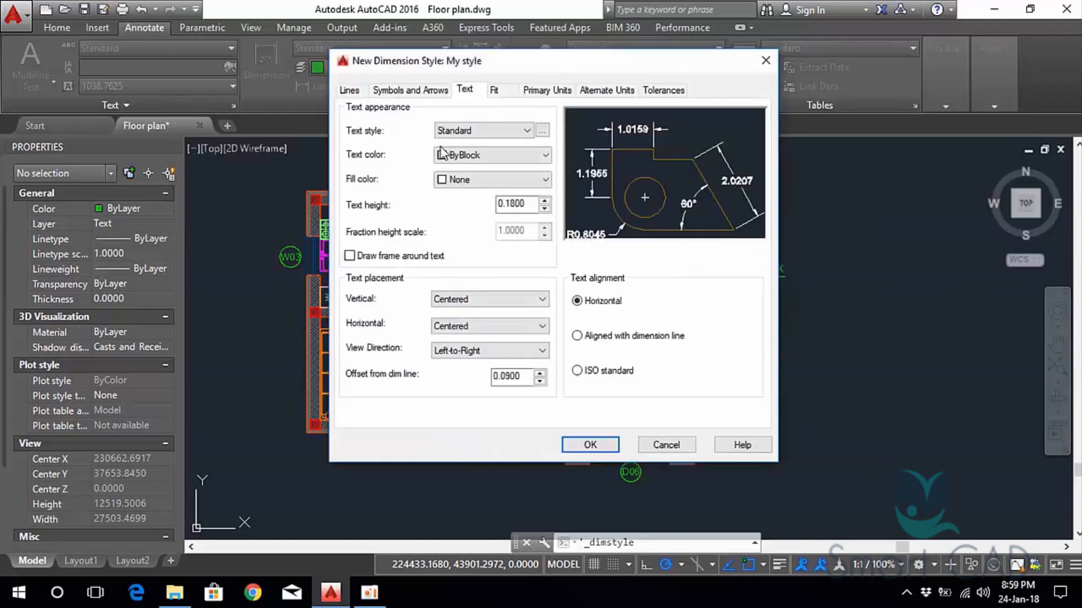
Set the dimension lines of My style to ByLayer colour and a 0.09 mm lineweight.
left_click(349, 92)
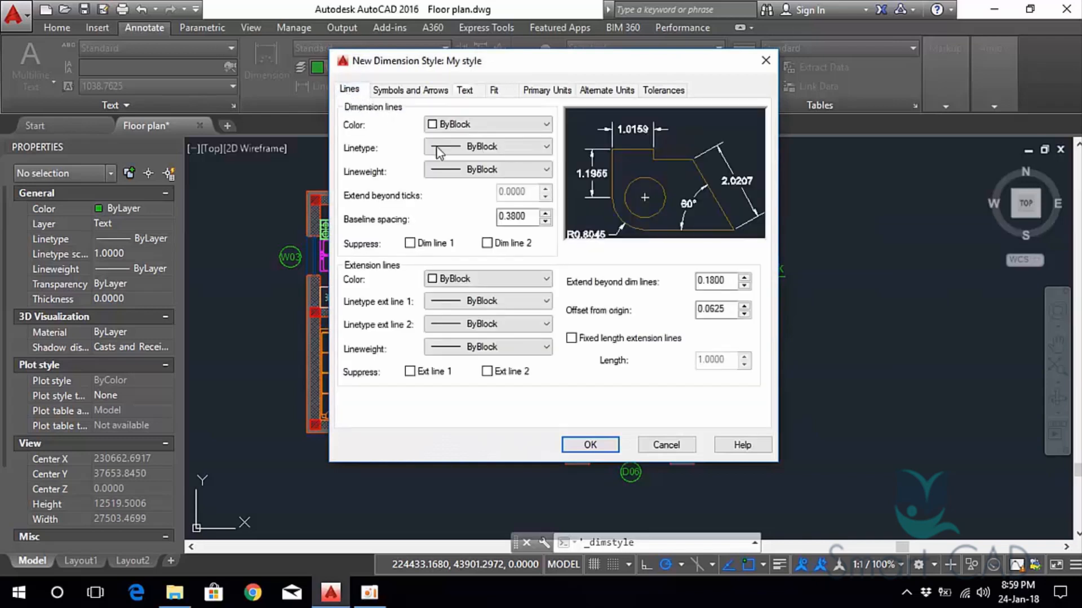
left_click(451, 125)
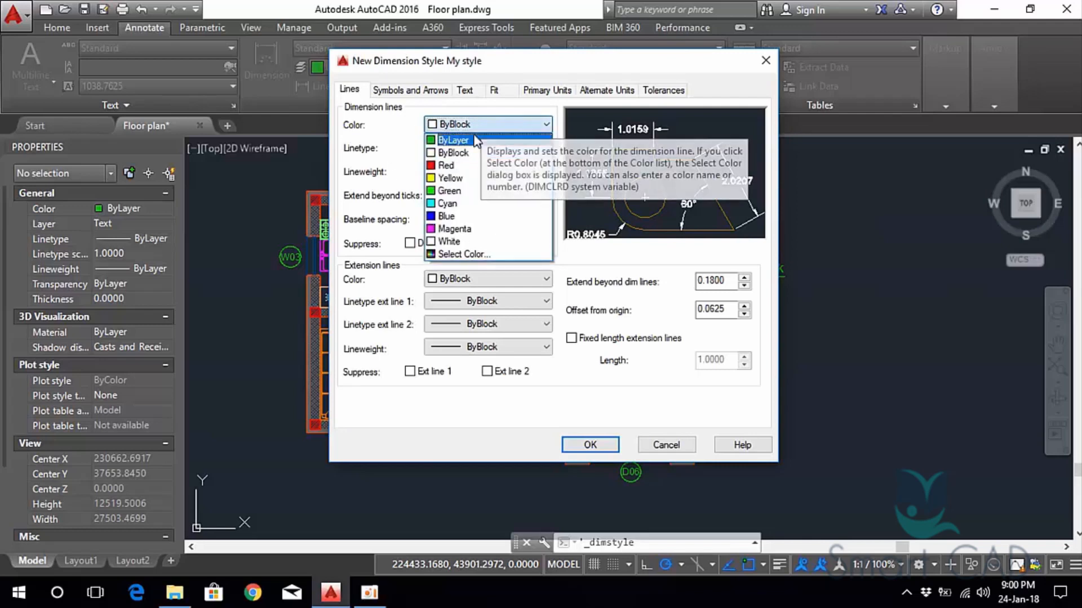
left_click(454, 140)
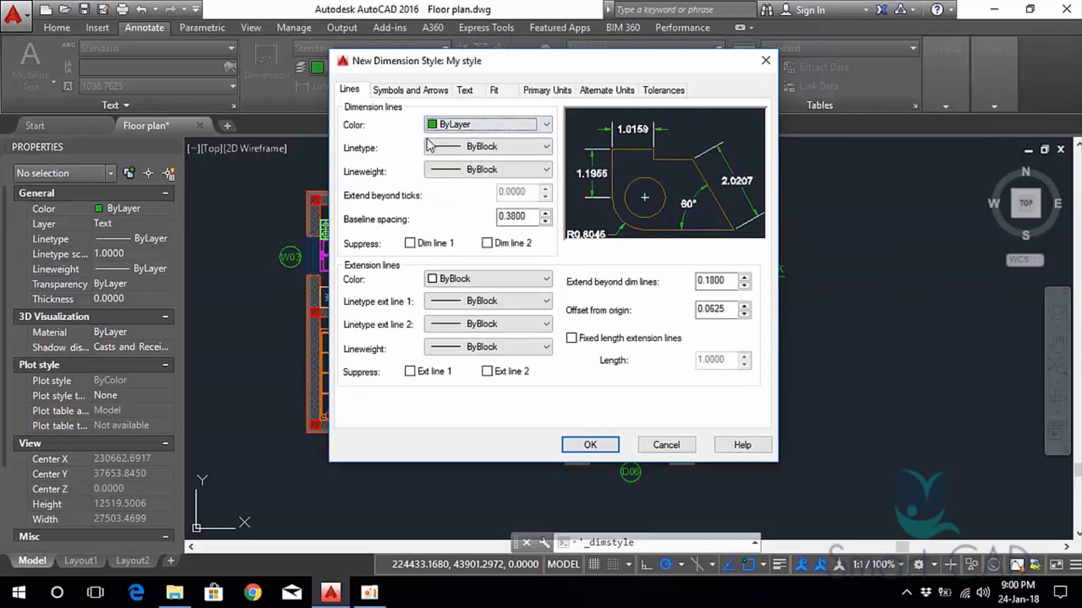
left_click(464, 146)
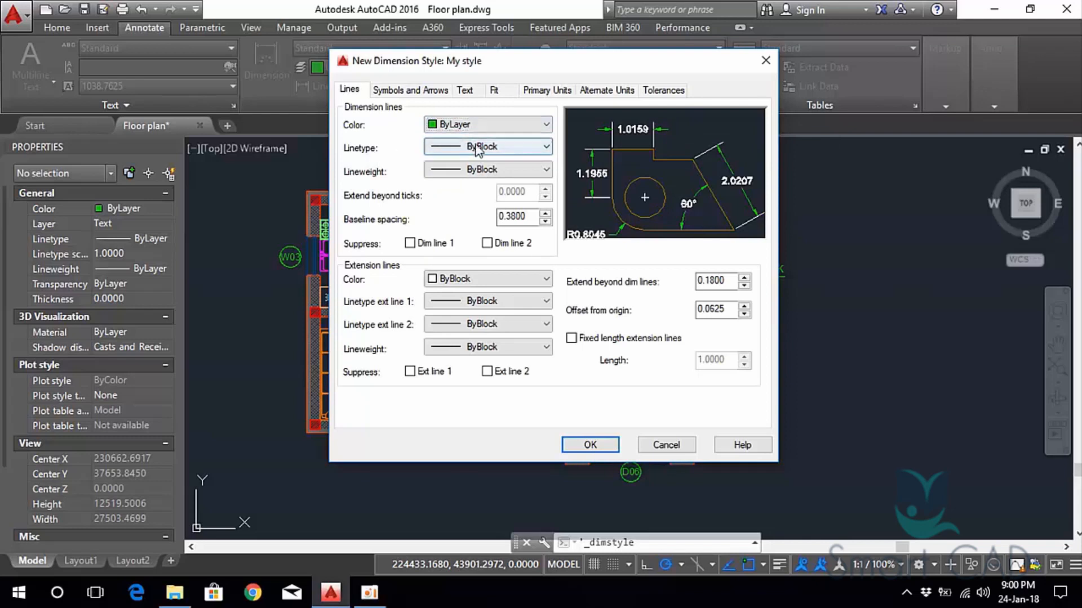
left_click(476, 146)
left_click(454, 171)
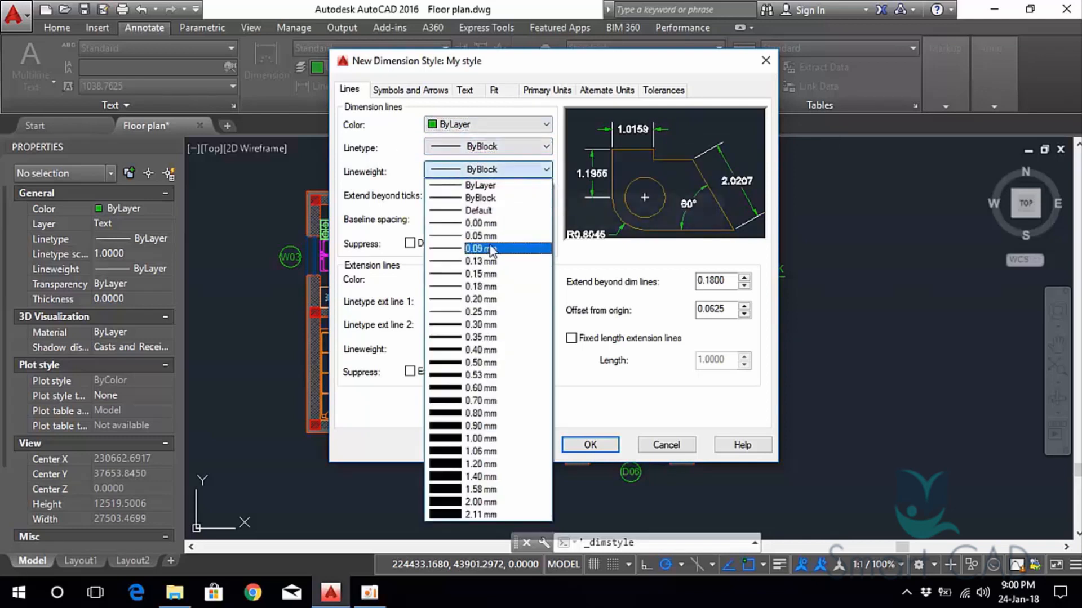
left_click(492, 249)
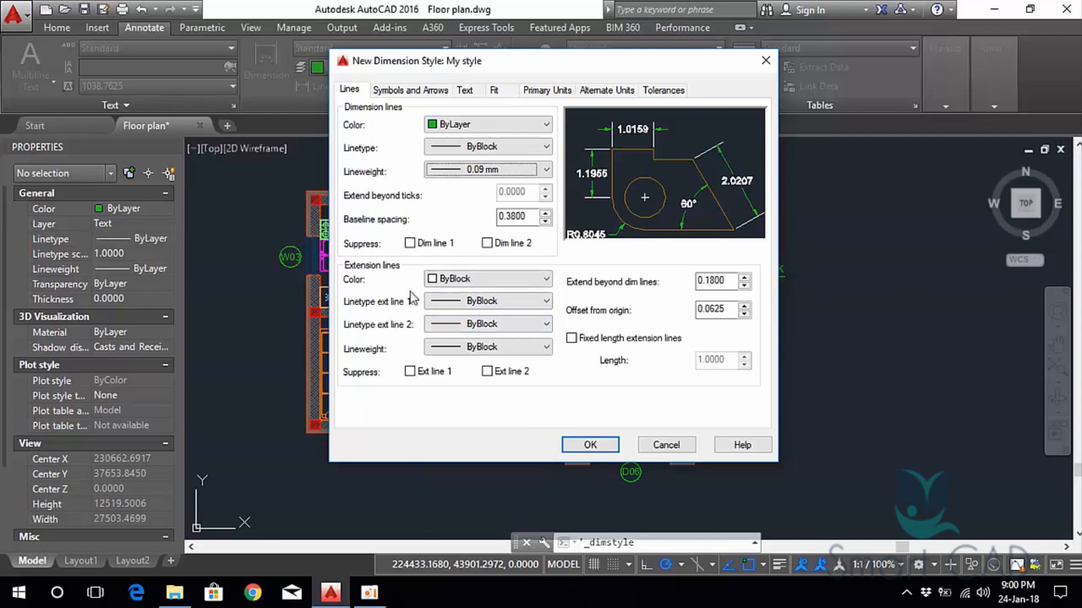
Set the arrow size of My style to 200 with a Closed filled first arrowhead.
left_click(425, 93)
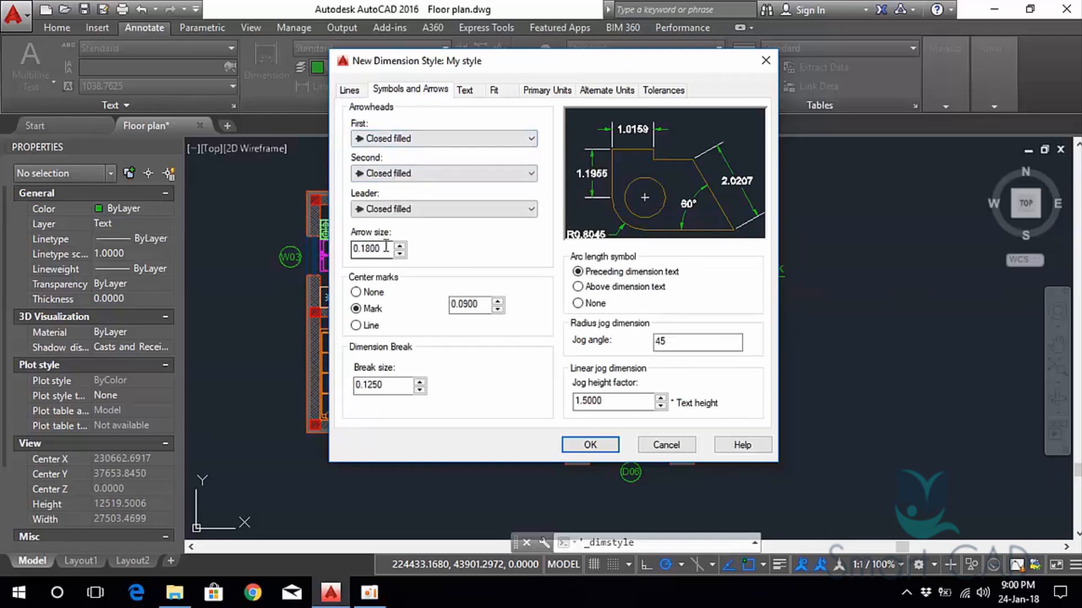
left_click_drag(386, 248, 350, 253)
type("200")
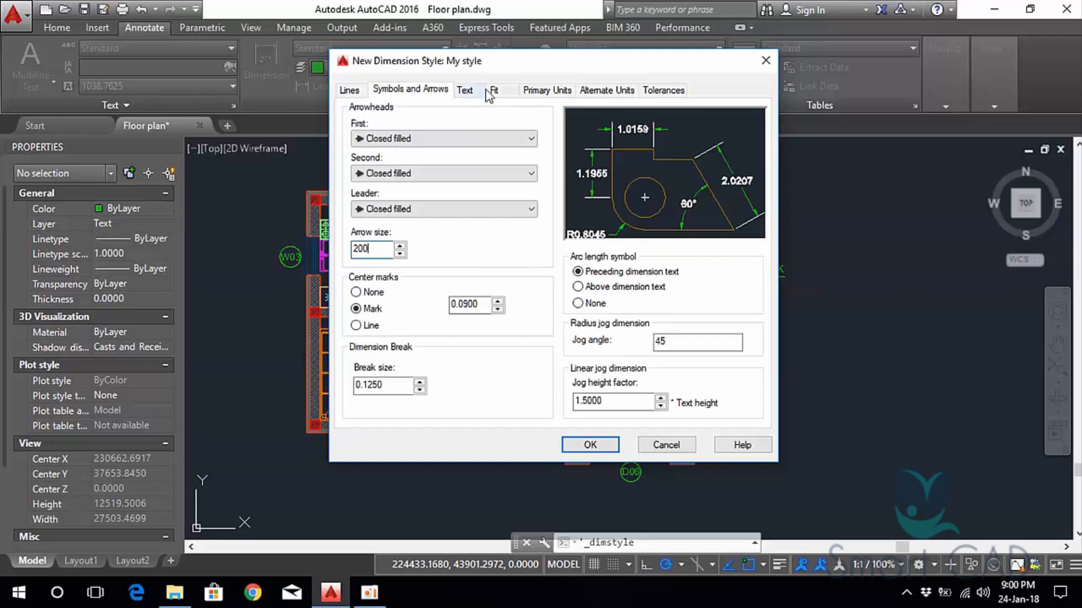
left_click(420, 139)
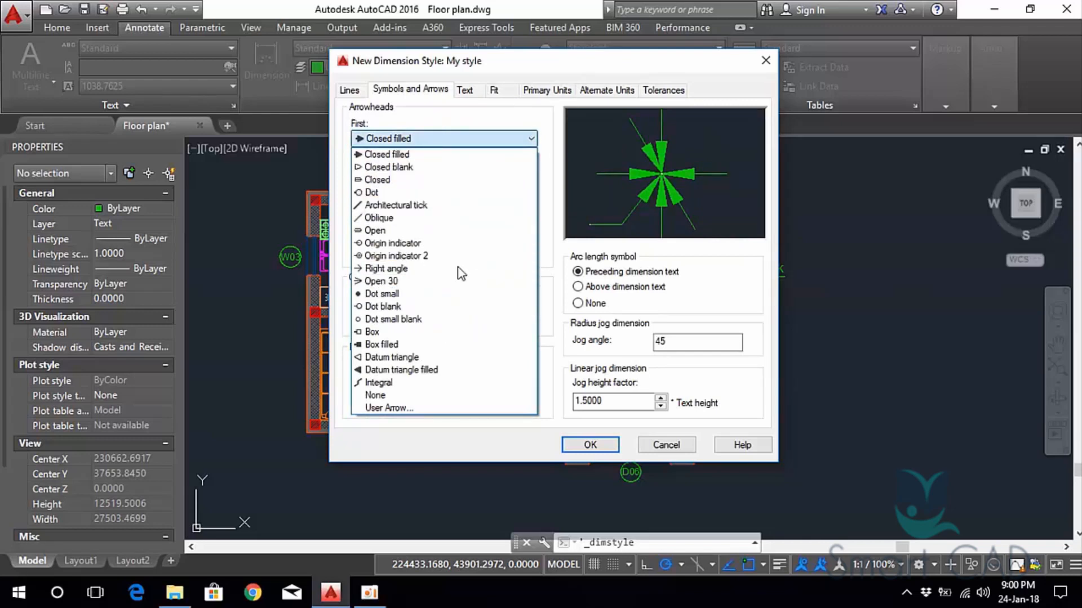
left_click(462, 153)
Set the dimension text height to 200 and check the font settings of the Standard text style.
left_click(466, 90)
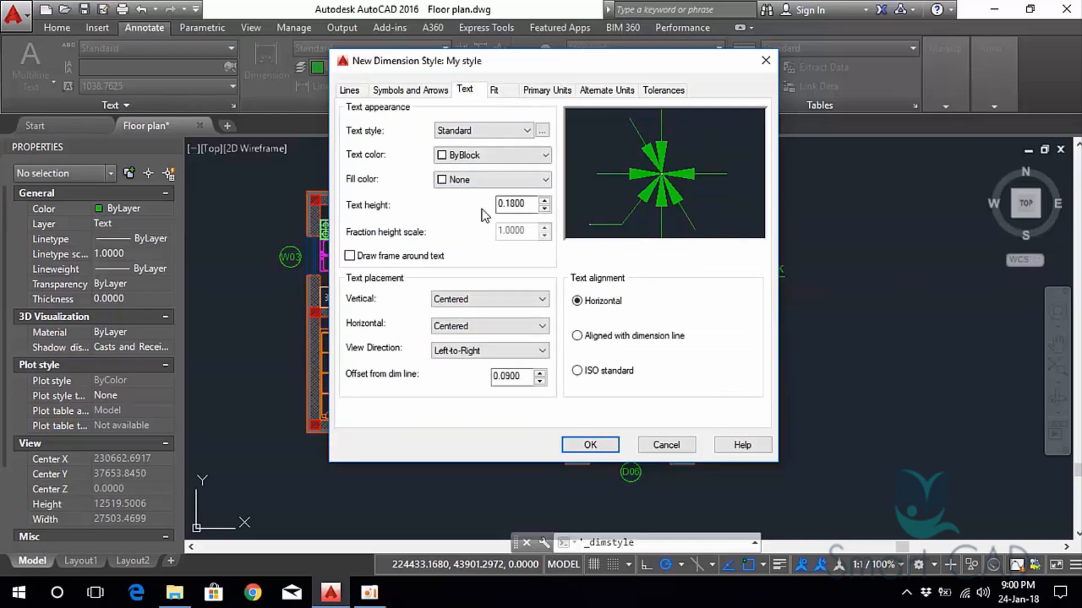
double_click(510, 204)
type("200")
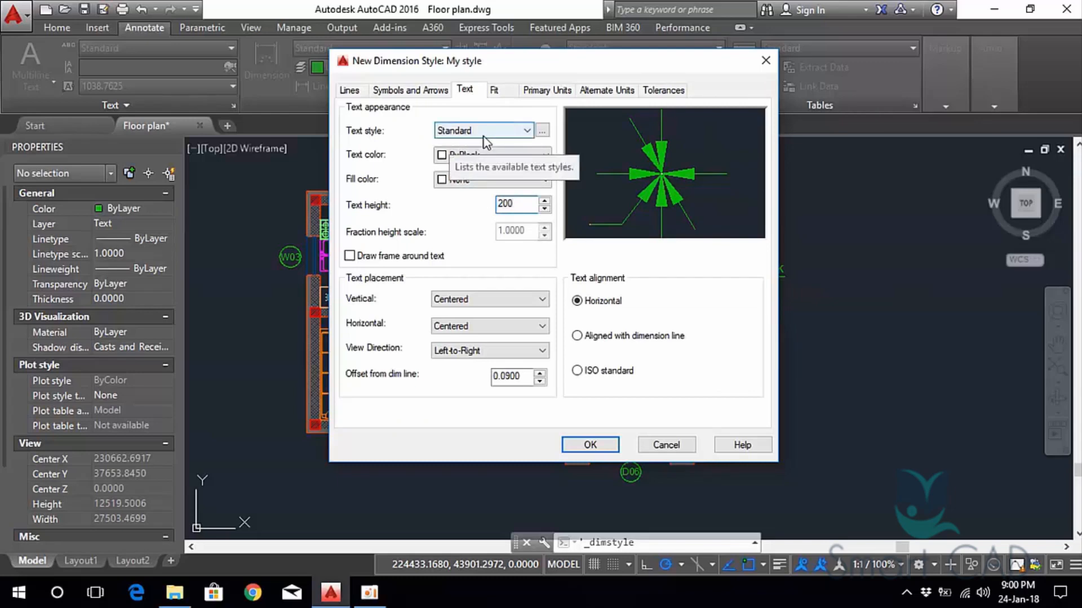
left_click(526, 131)
left_click(541, 133)
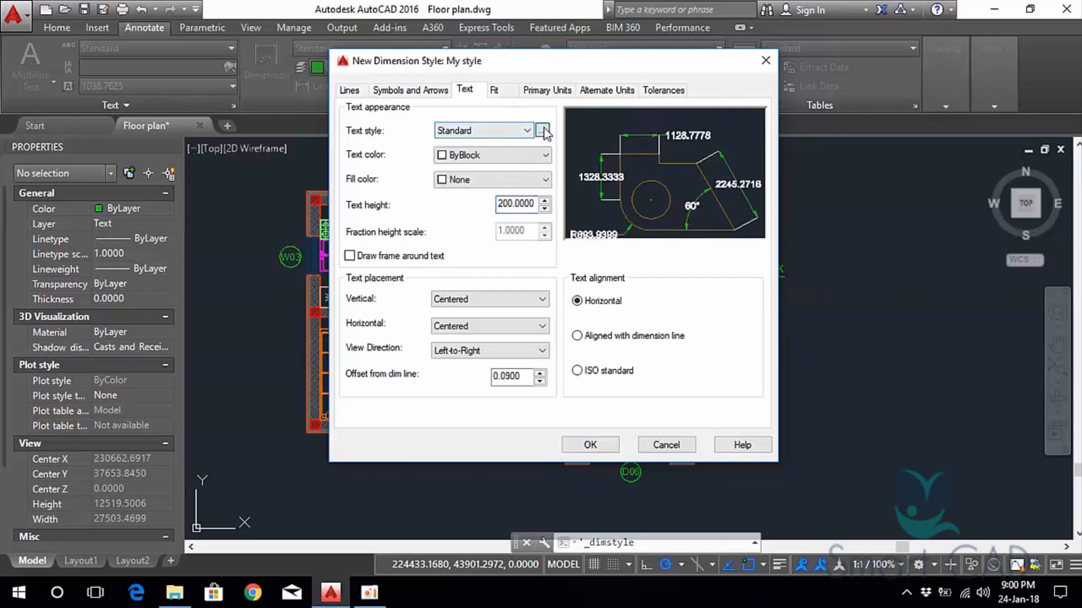
left_click(542, 132)
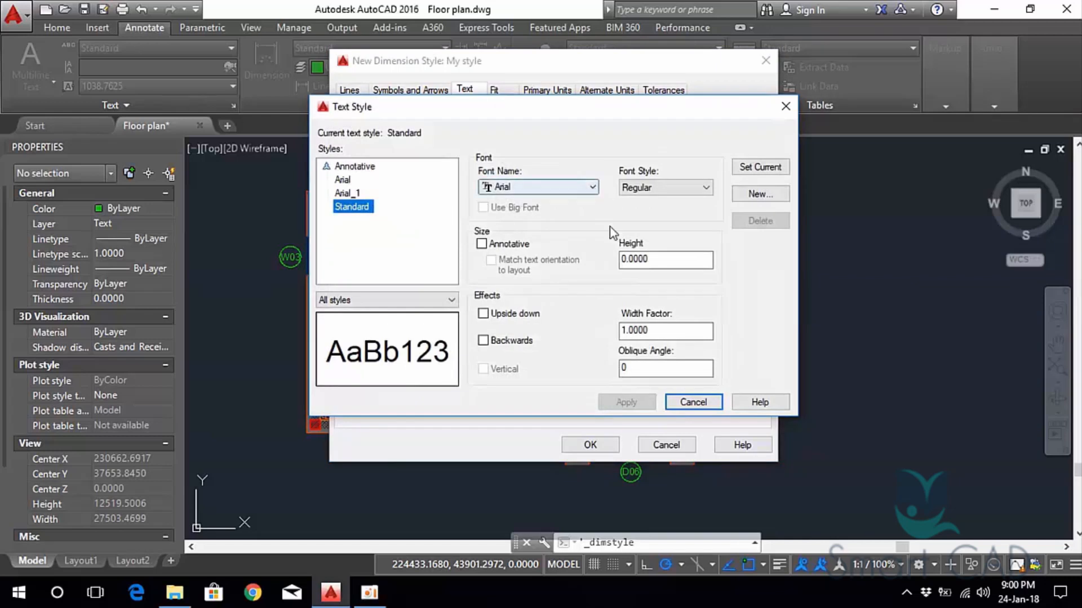
left_click(693, 402)
Set the dimension text colour to ByLayer and its fill colour to None.
left_click(478, 160)
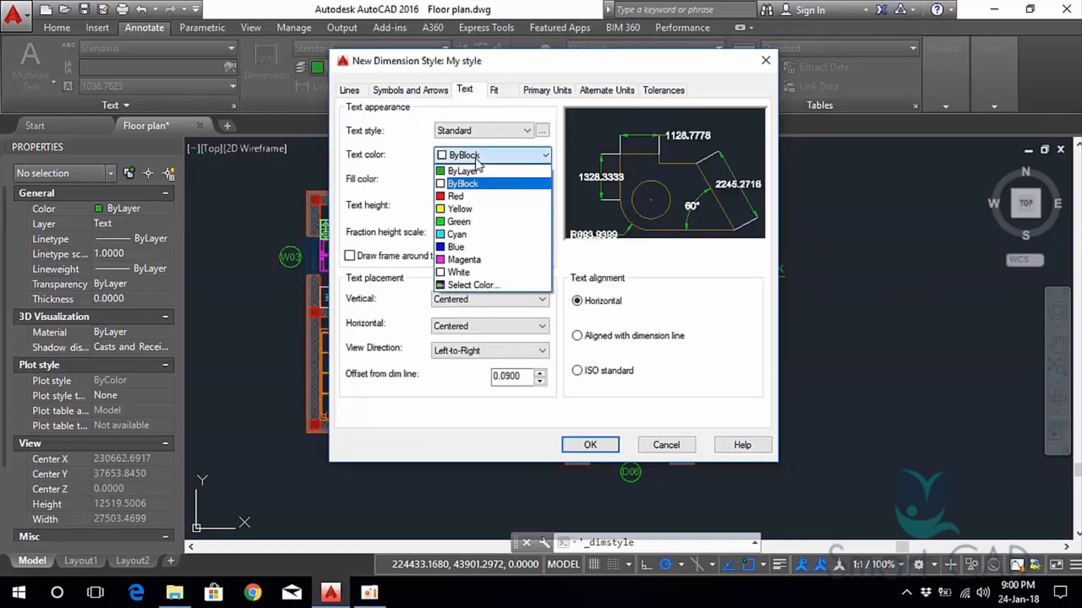
left_click(475, 172)
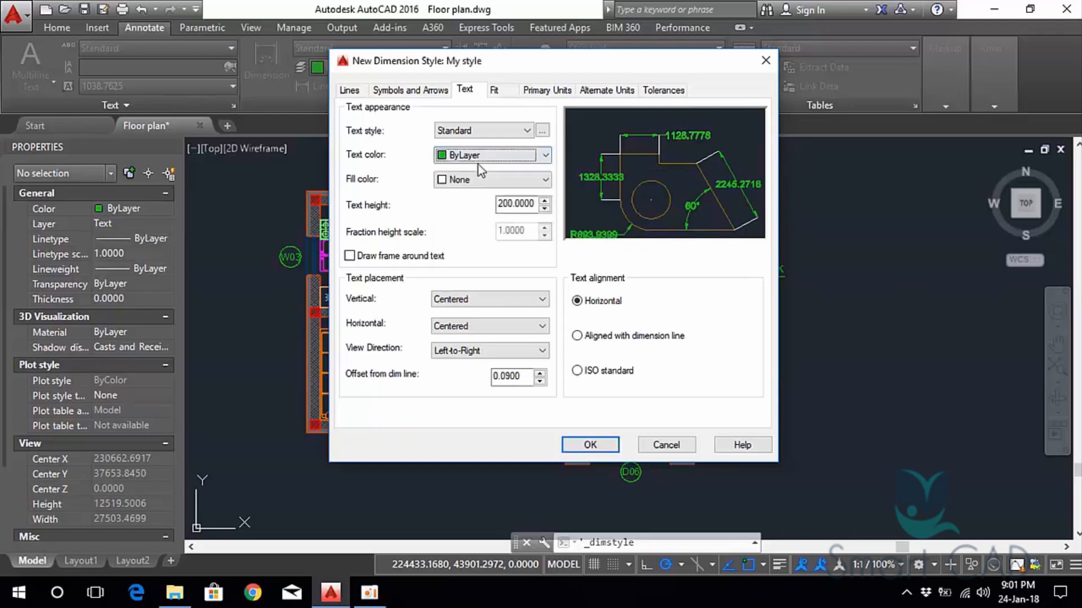
left_click(472, 181)
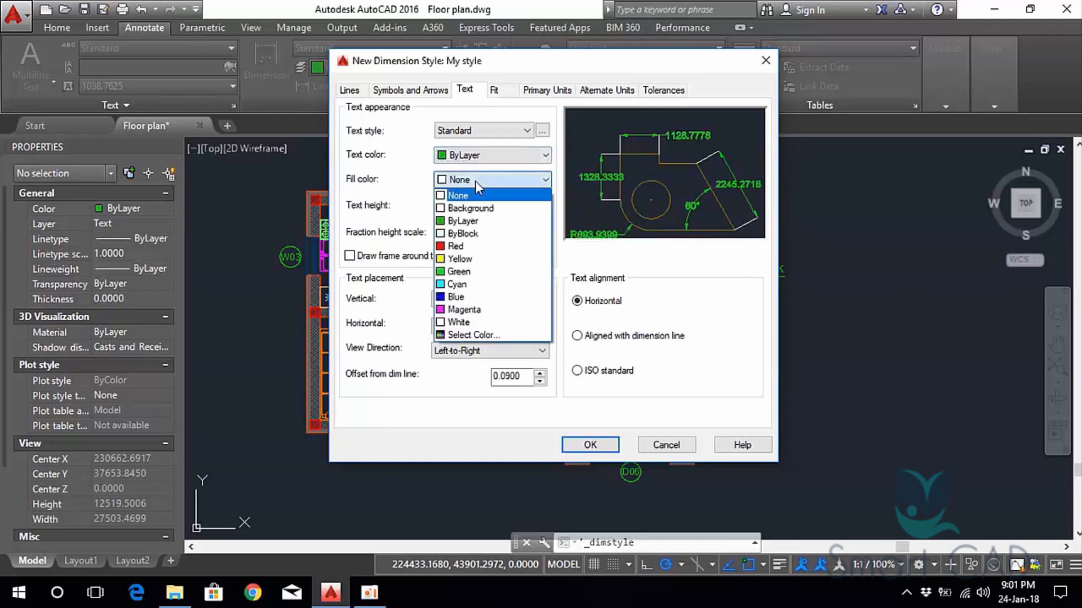
left_click(474, 181)
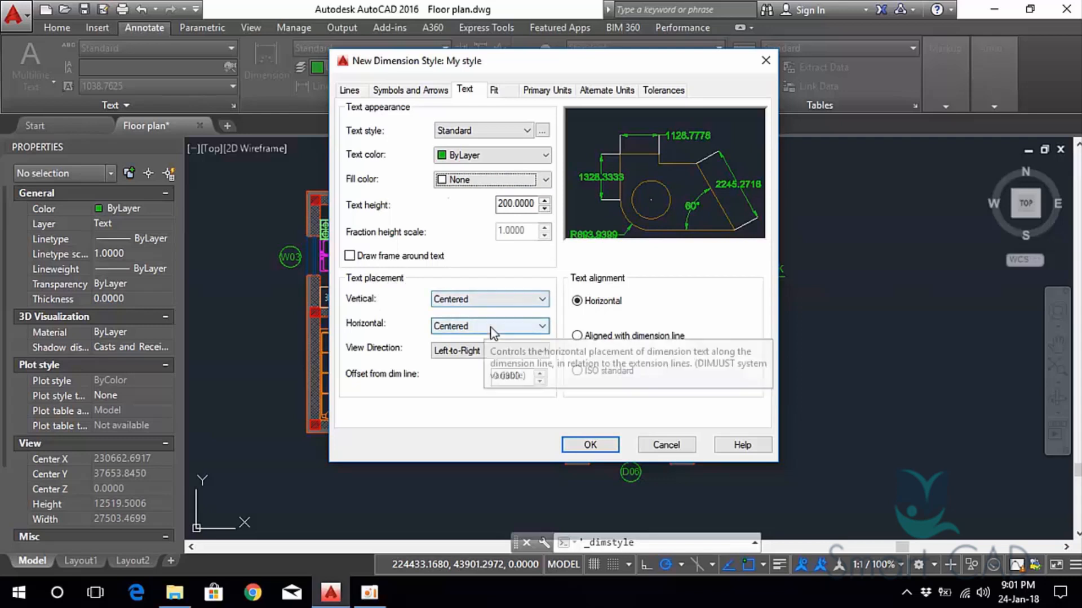
Review the fit options, then set the primary linear units to Decimal with a precision of 0.0.
left_click(508, 89)
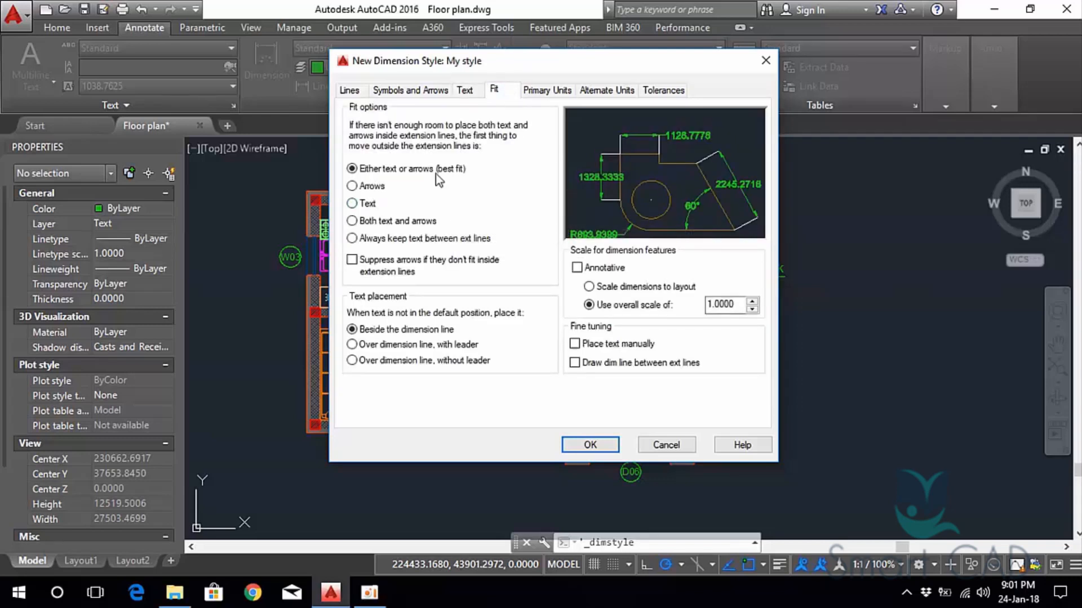
left_click(550, 93)
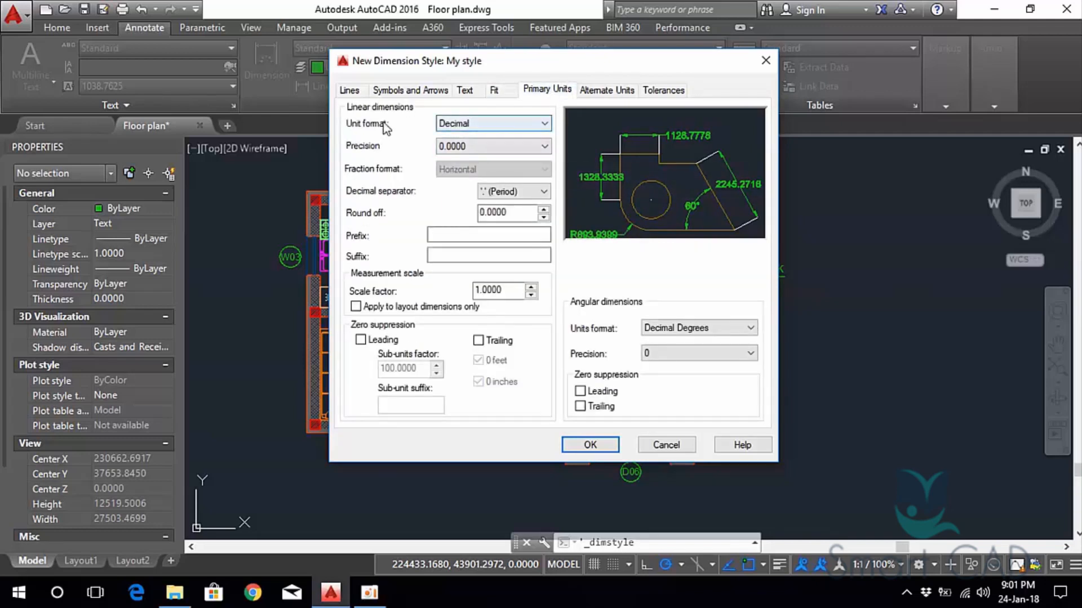
left_click(482, 125)
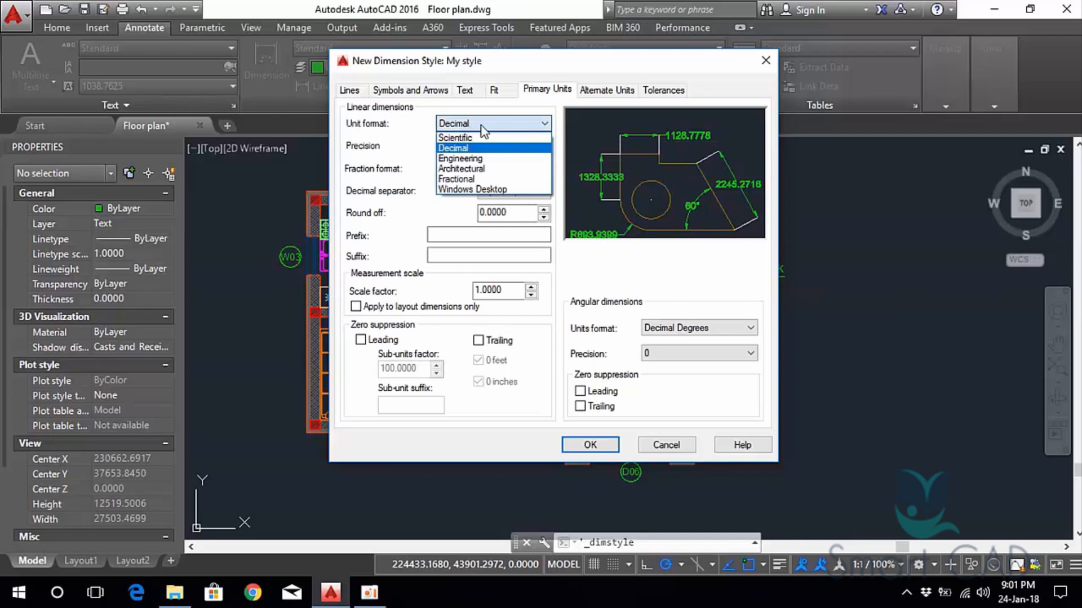
left_click(400, 117)
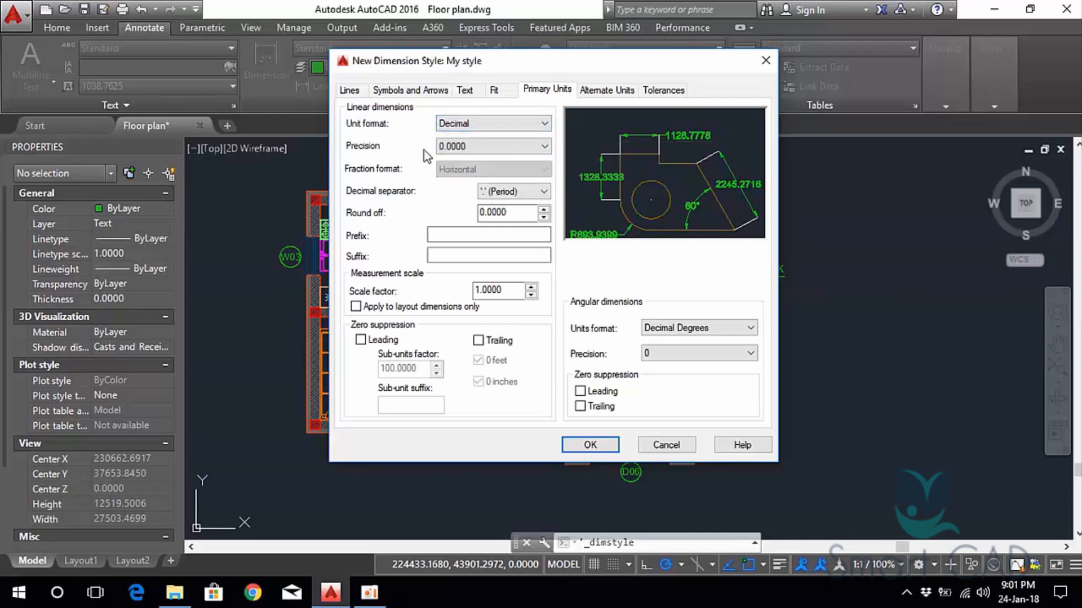
left_click(479, 149)
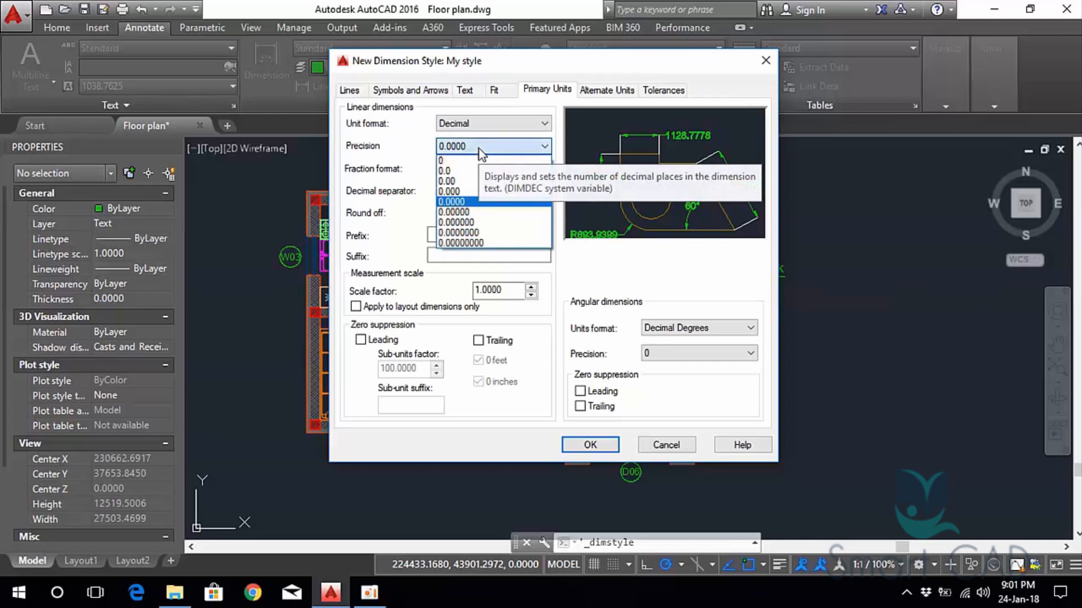
left_click(462, 171)
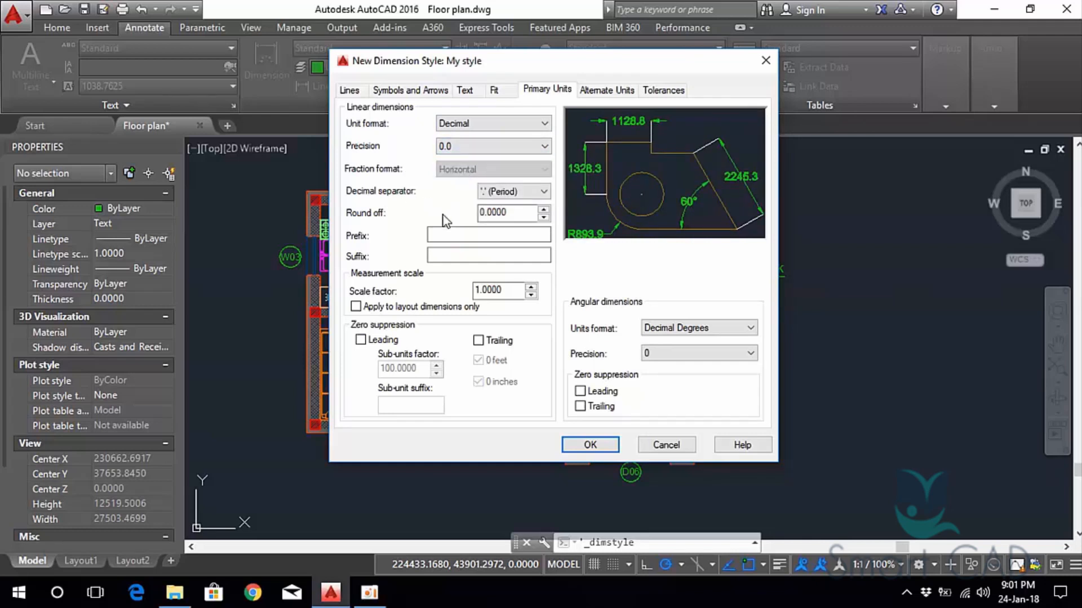
Check the alternate units and tolerance settings of My style, then save the new style.
left_click(607, 90)
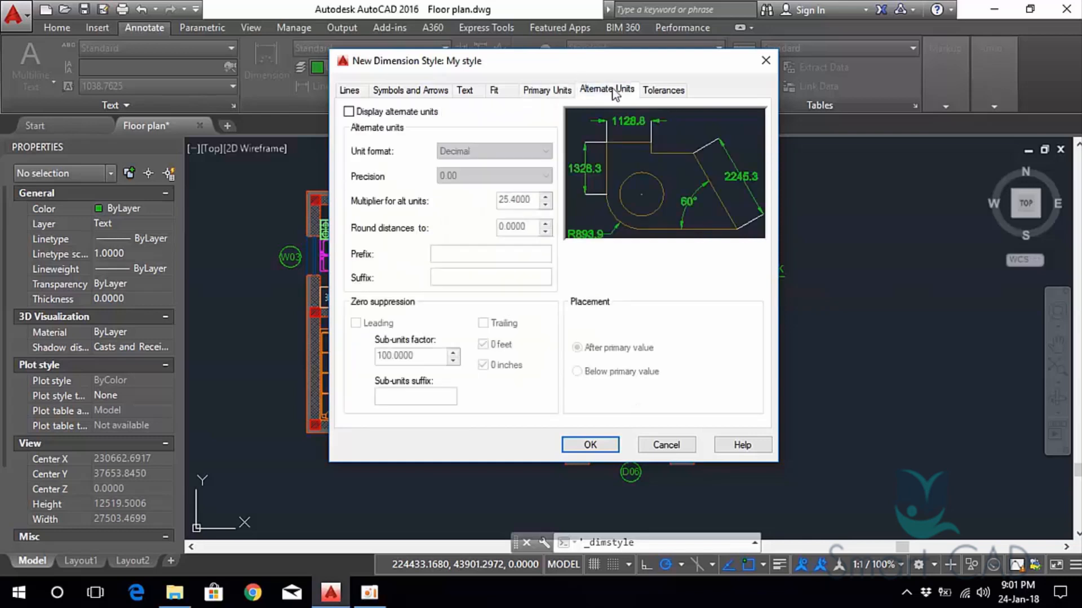
left_click(664, 91)
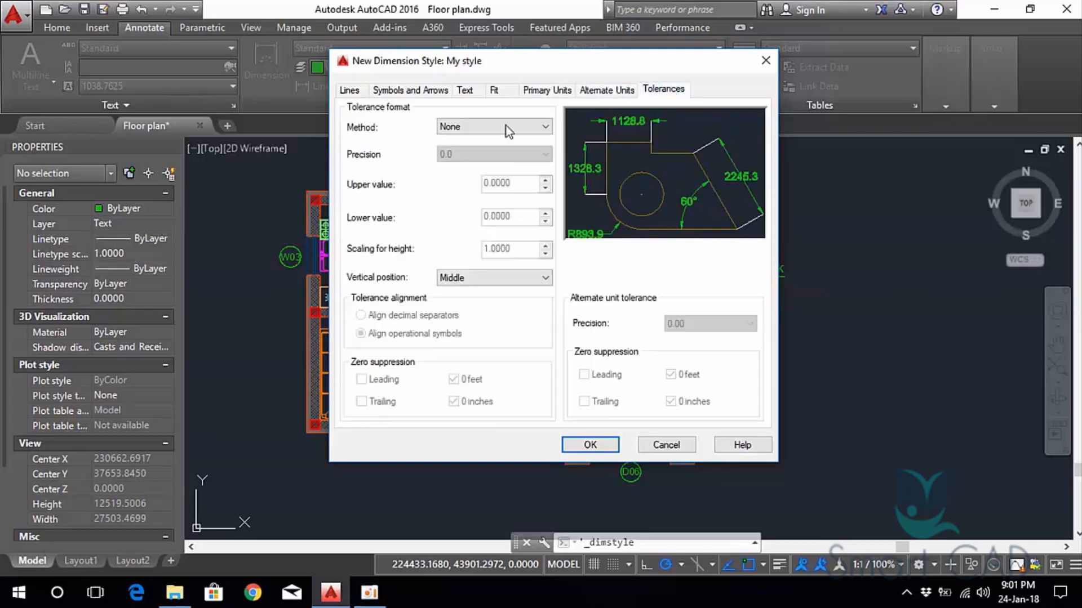
left_click(589, 444)
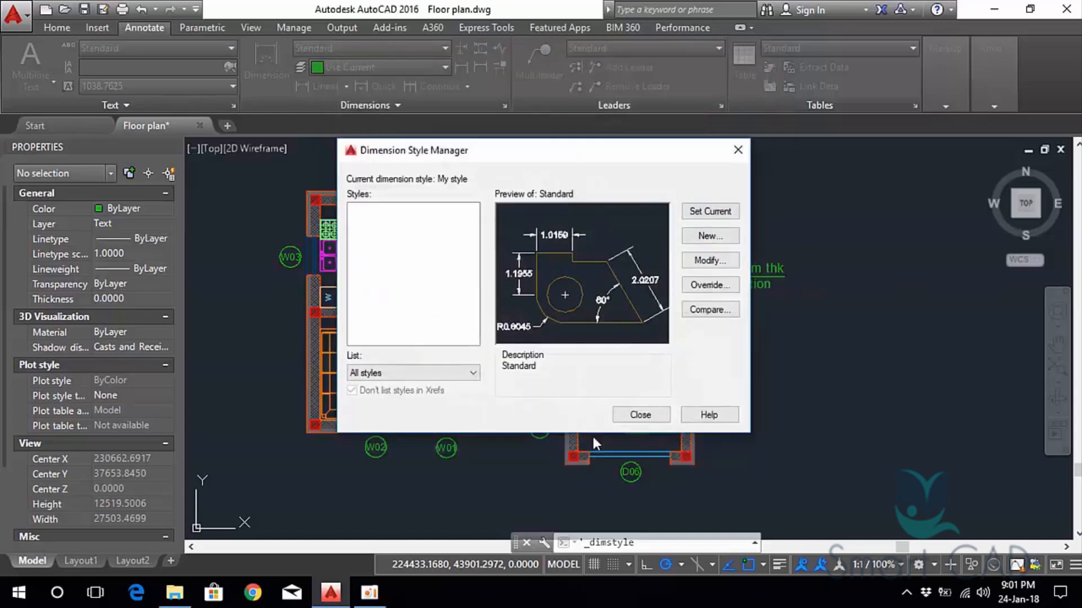
left_click(461, 270)
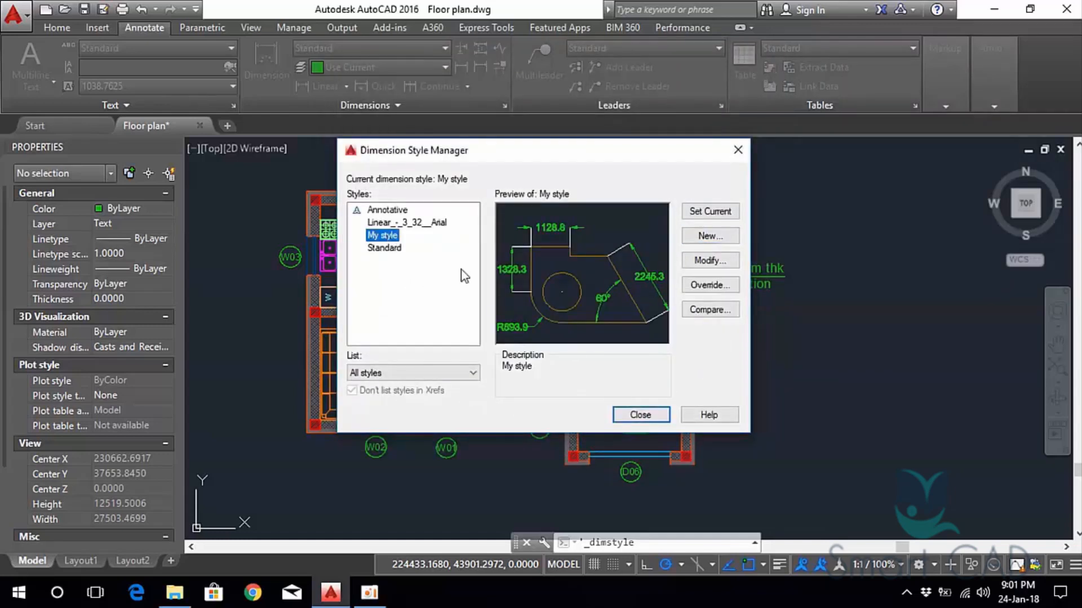
Leave the dimension style settings and add a linear dimension above the kitchen's outer wall from the building corner to door D05.
left_click(657, 420)
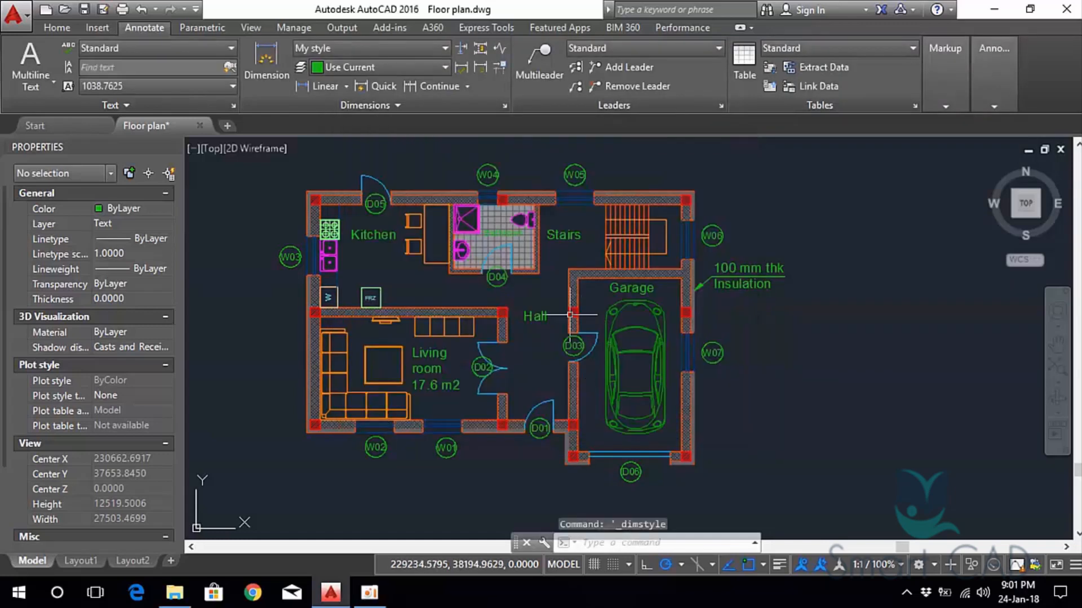
middle_click_drag(431, 306, 503, 301)
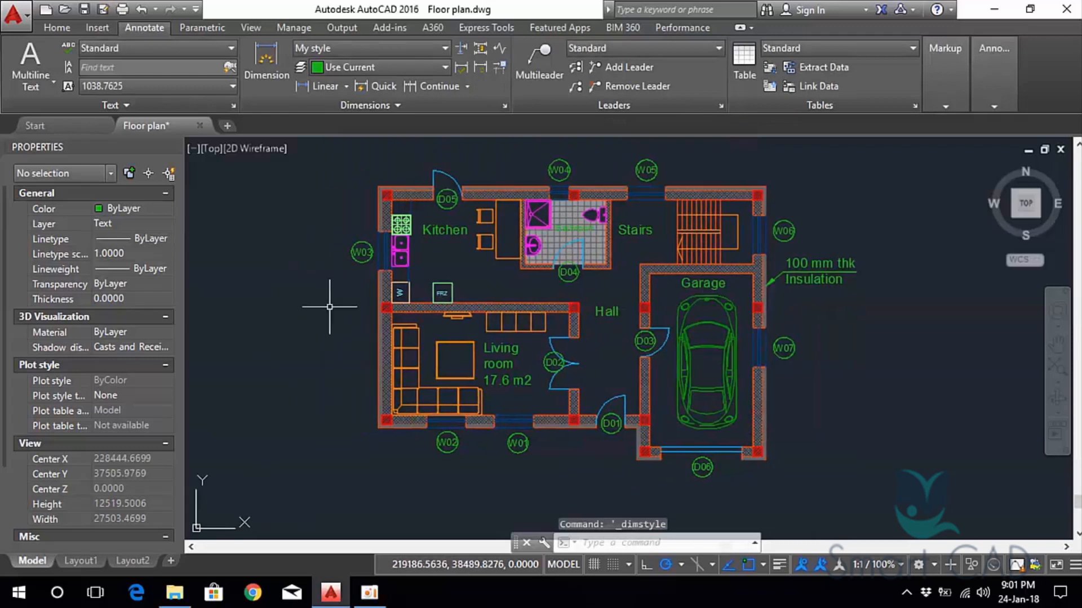
left_click(325, 85)
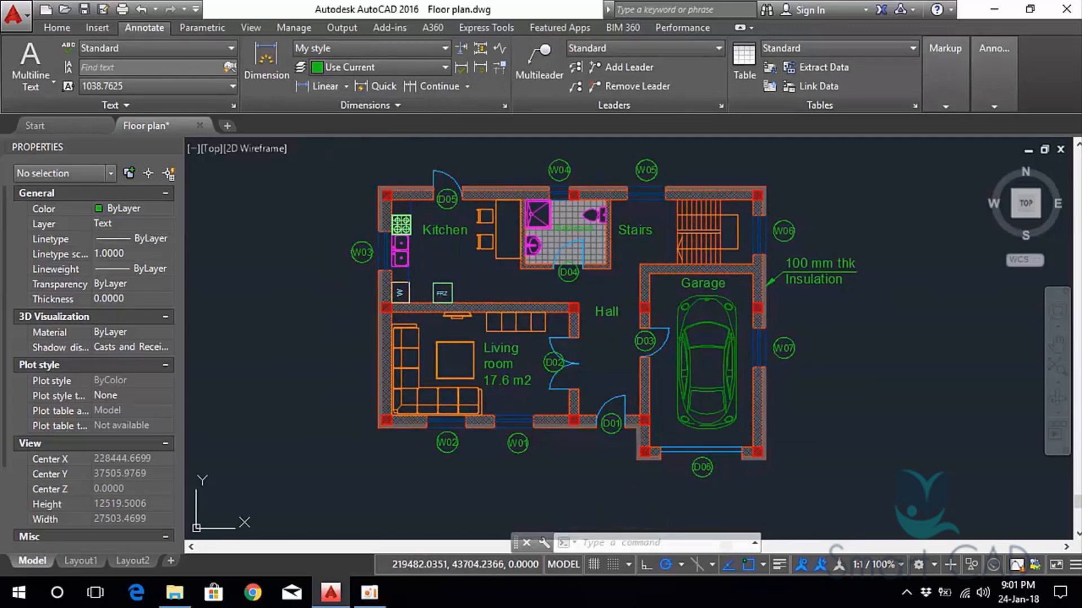
scroll(373, 192, "up", 4)
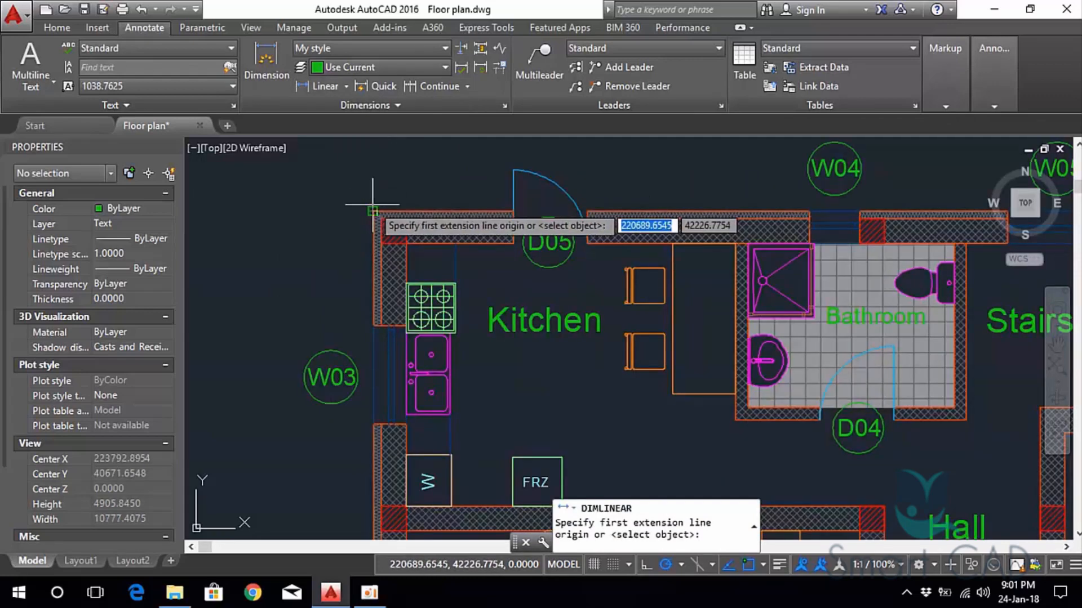
left_click(512, 245)
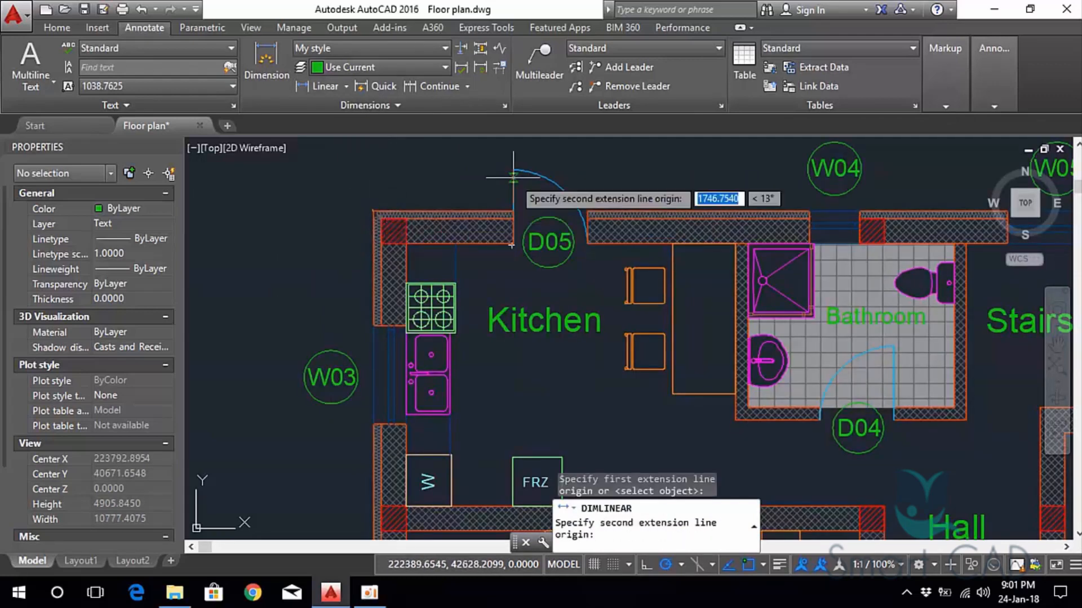
scroll(513, 177, "up", 1)
type("1700")
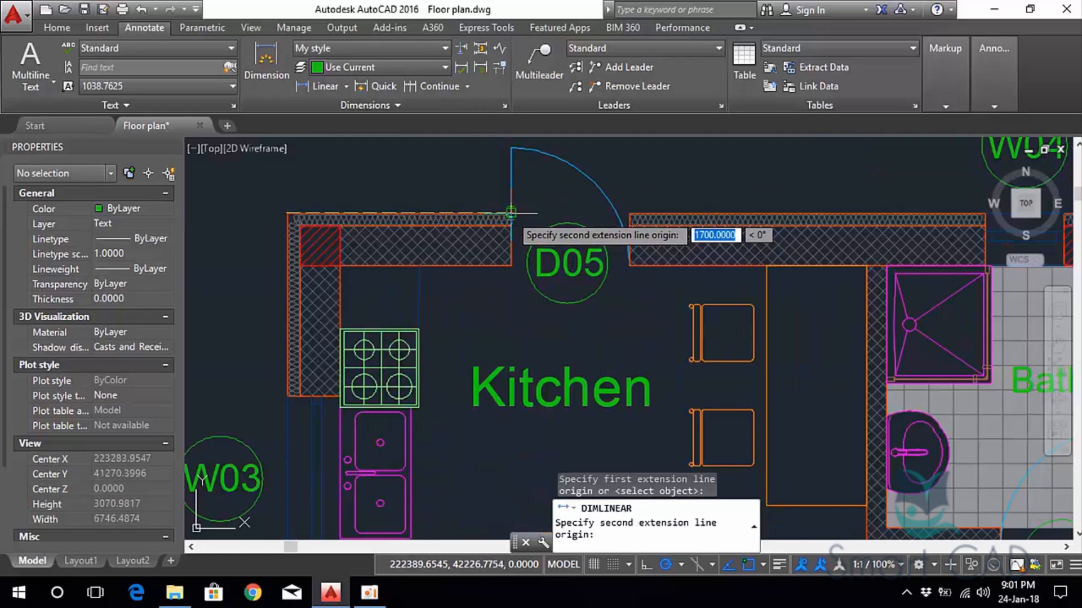
key("Return")
scroll(459, 166, "down", 3)
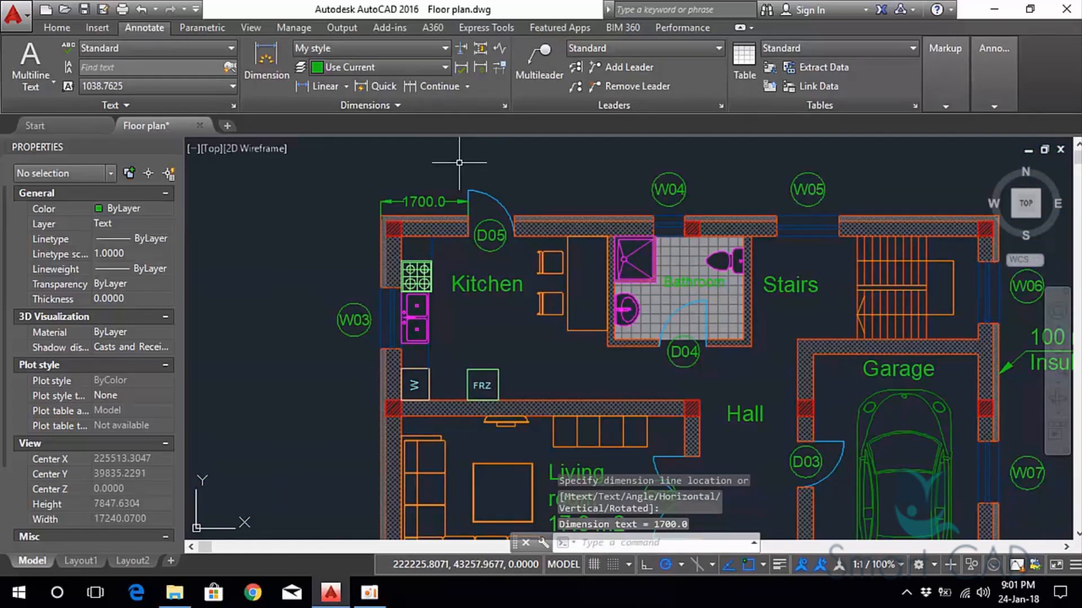
Modify My style so its primary units use a measurement scale factor of 0.01.
scroll(384, 197, "up", 2)
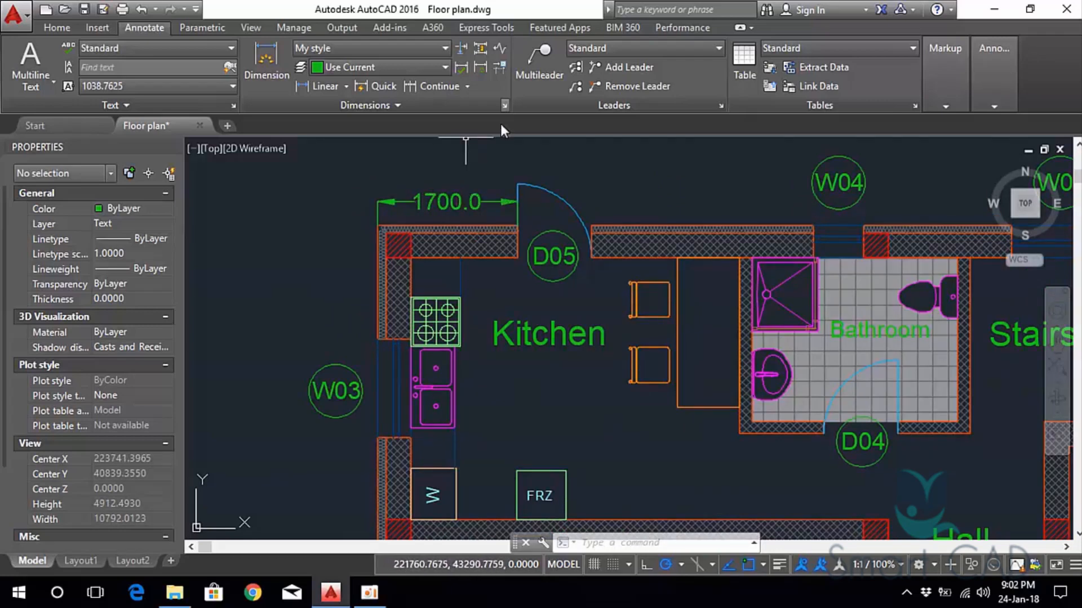
left_click(504, 105)
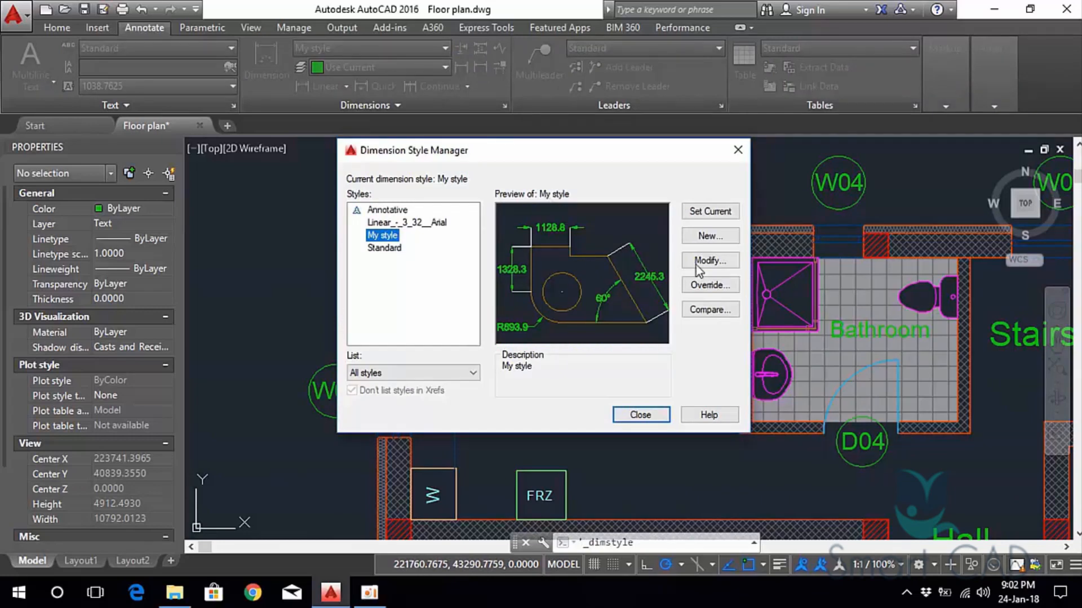
left_click(704, 262)
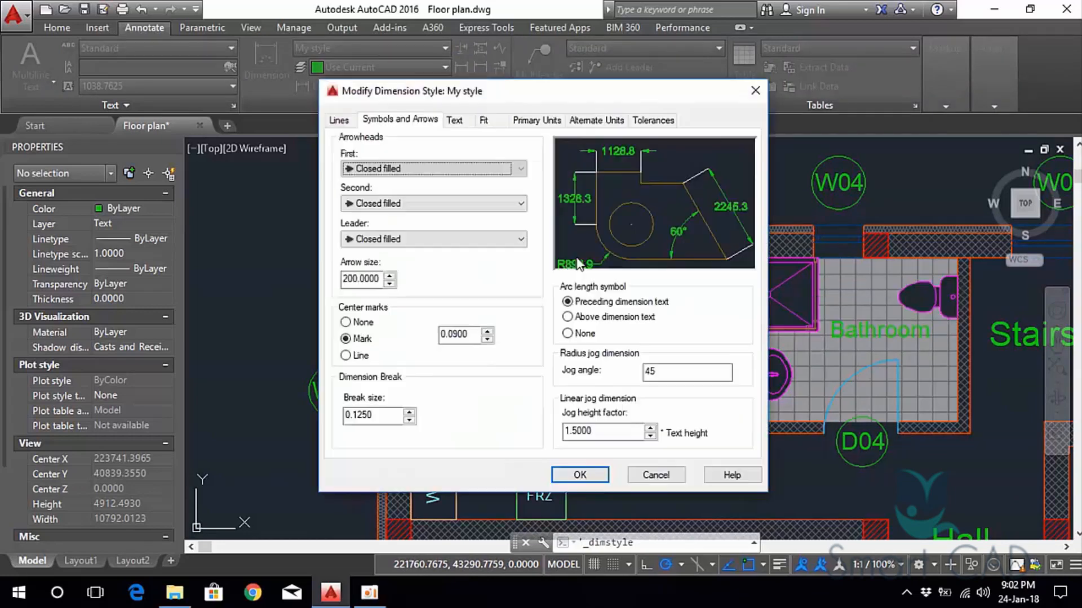
left_click(484, 121)
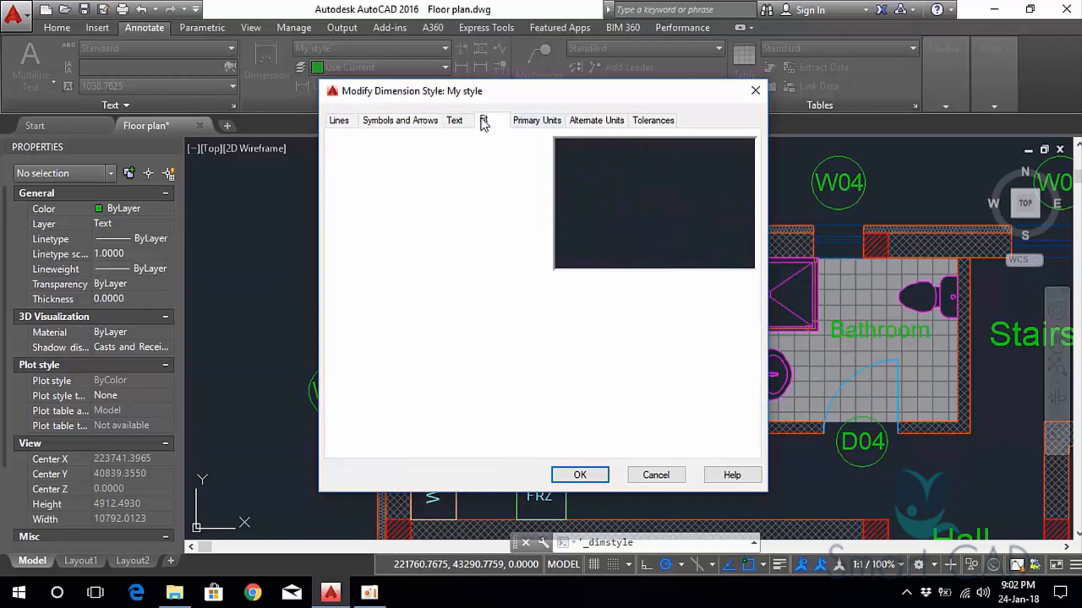
left_click(535, 120)
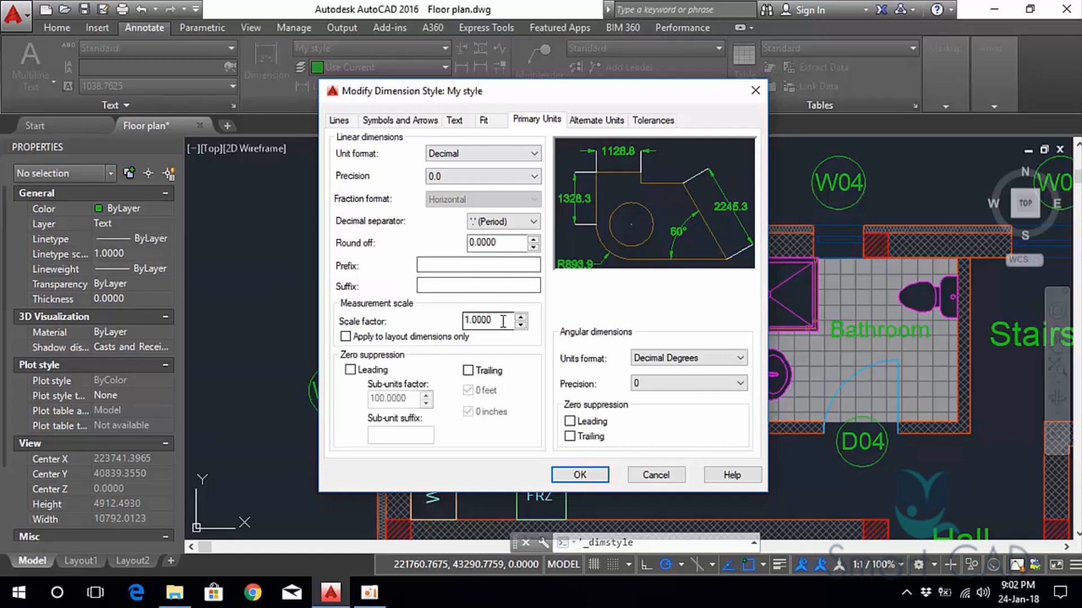
left_click_drag(509, 320, 428, 320)
type("0.01")
left_click(570, 472)
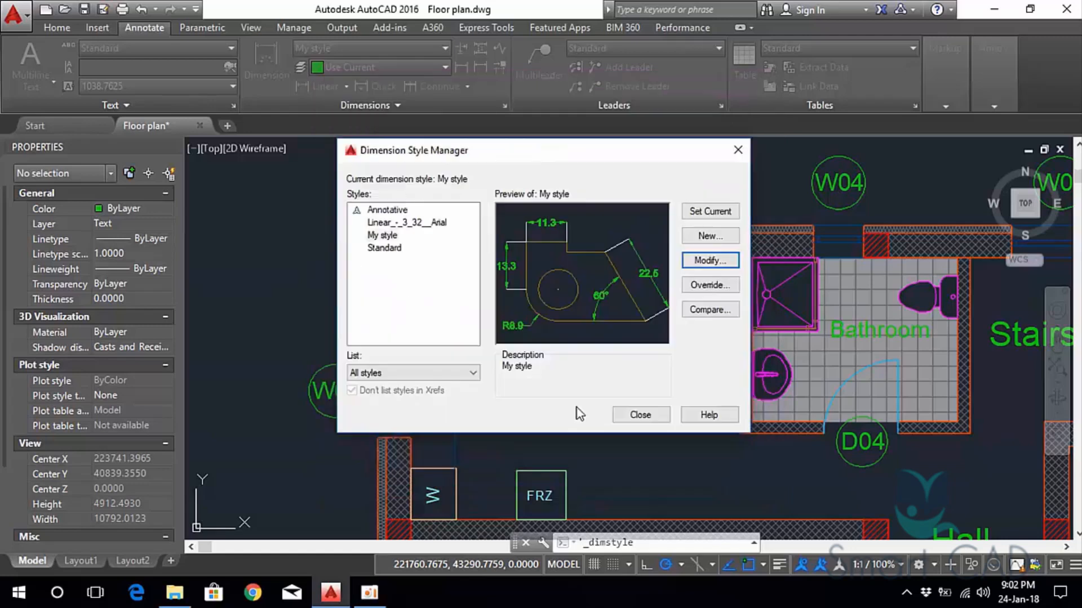
left_click(632, 417)
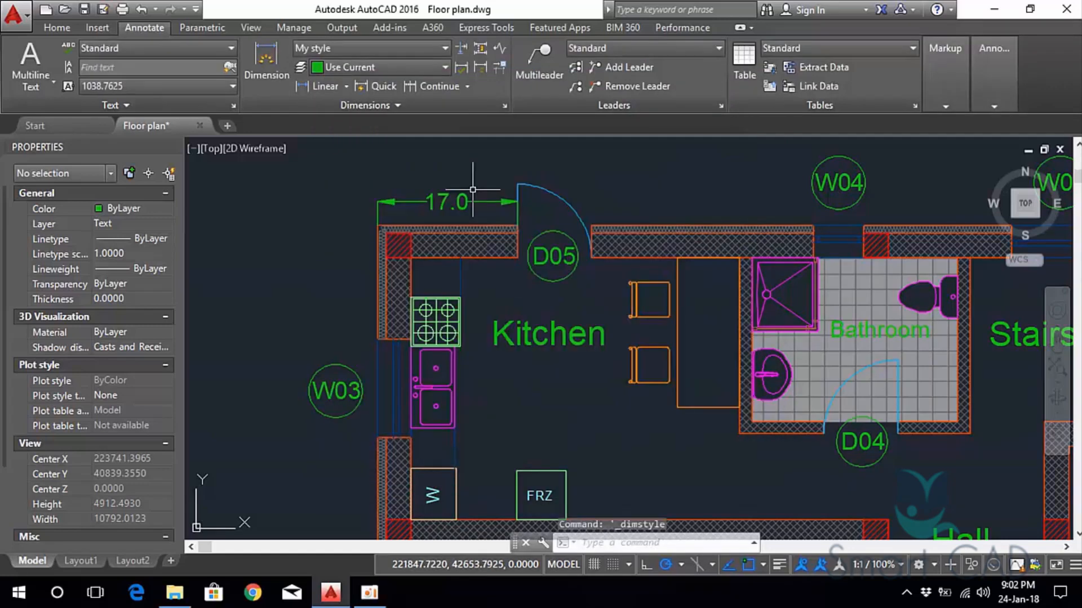
Set the measurement scale factor of My style to 0.001.
scroll(465, 191, "up", 4)
middle_click_drag(465, 192, 523, 234)
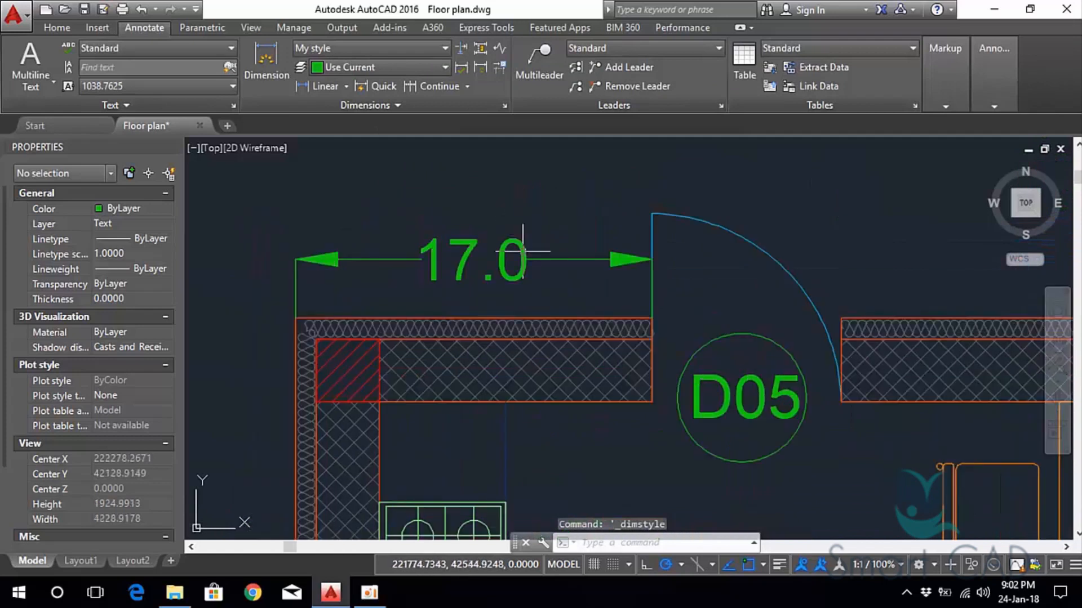
left_click(523, 252)
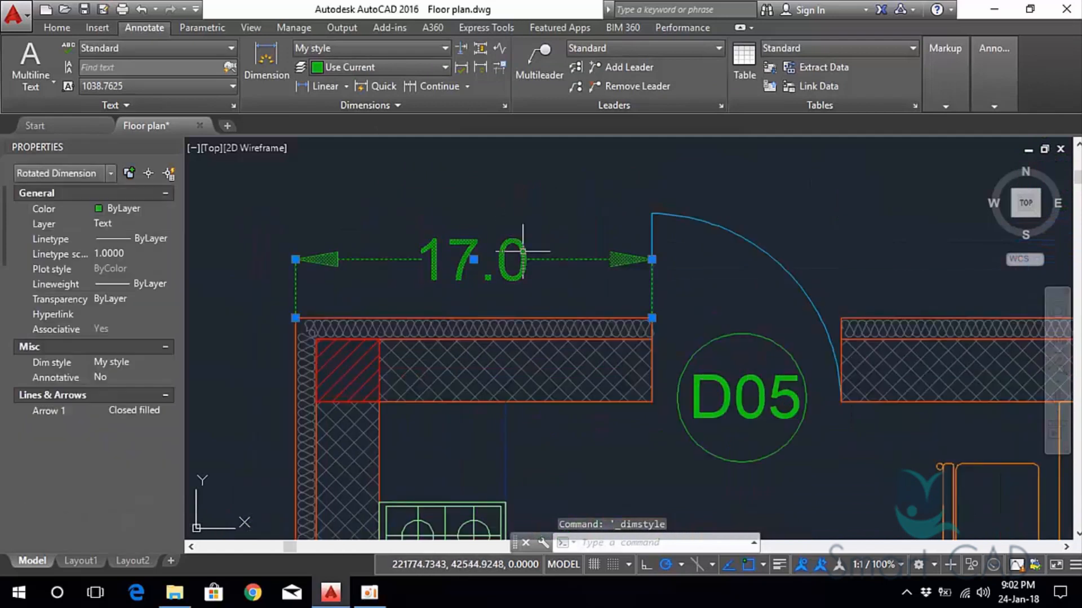
left_click(504, 105)
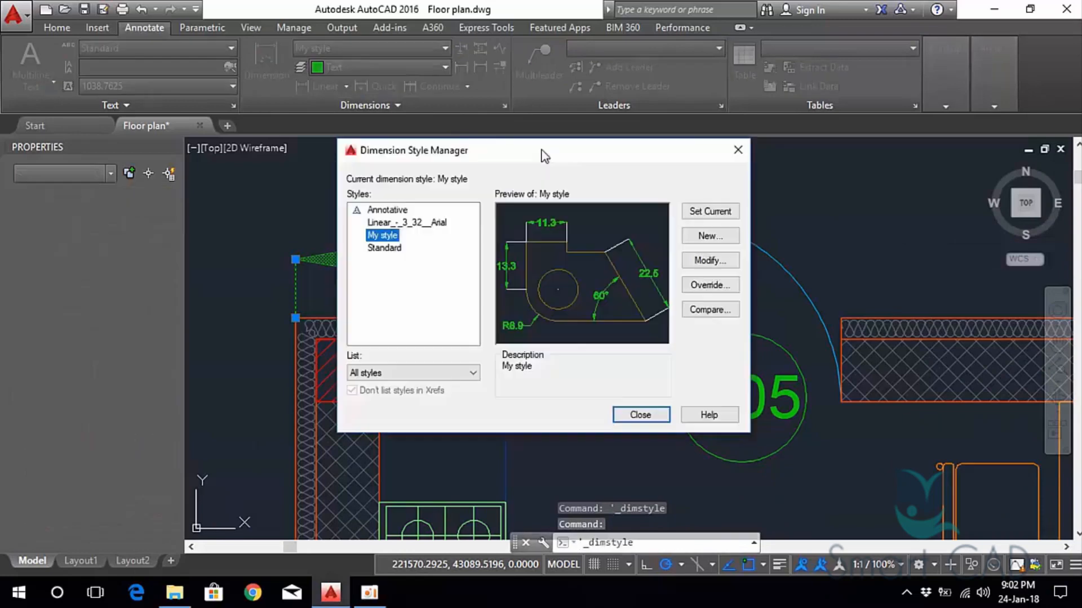
left_click(711, 262)
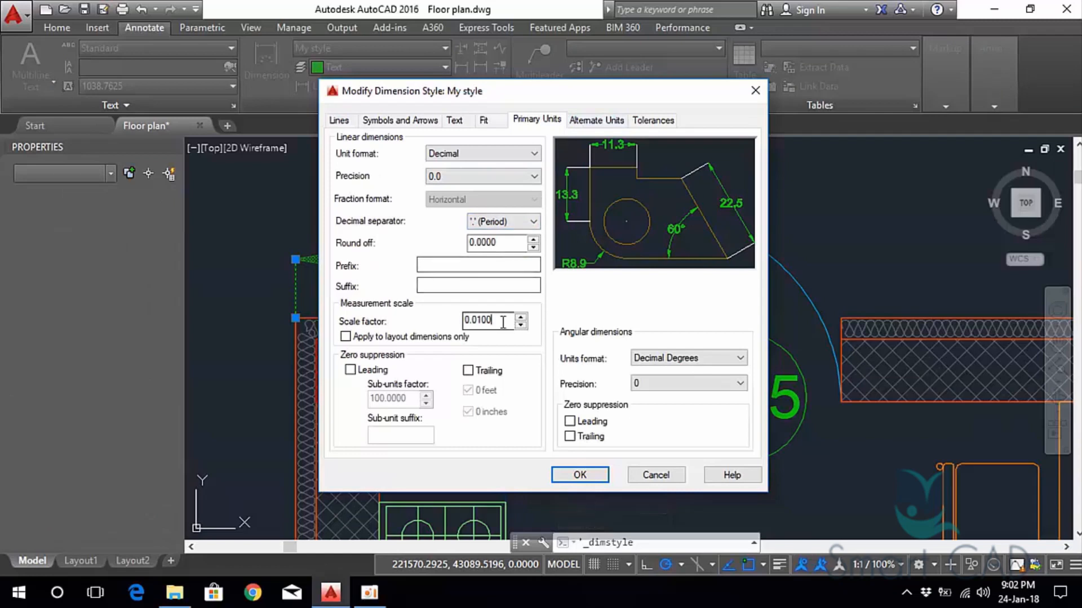
left_click_drag(493, 320, 456, 325)
type("0.001")
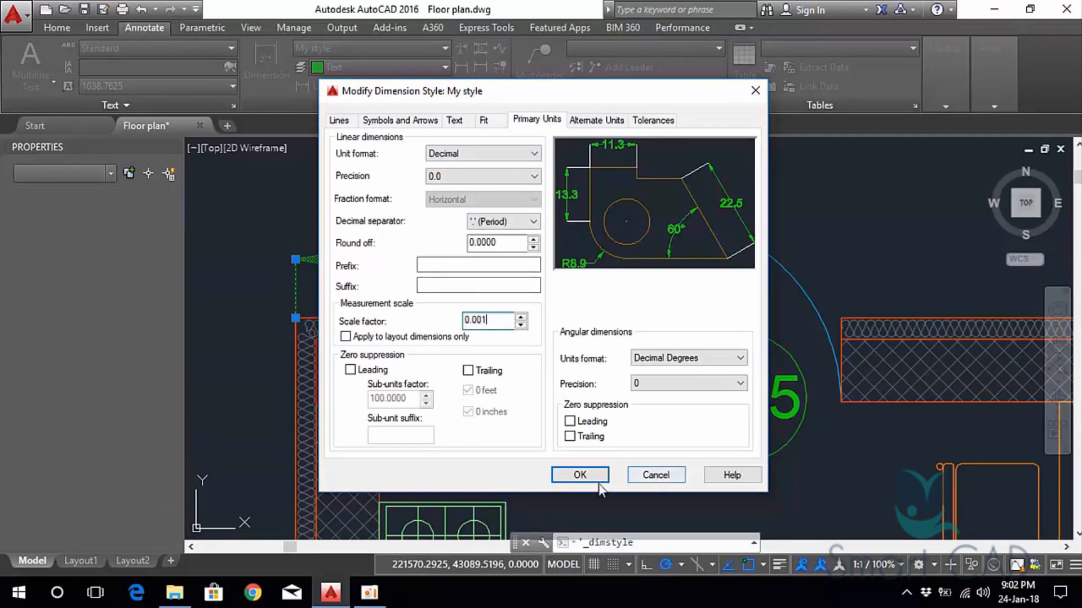
left_click(585, 477)
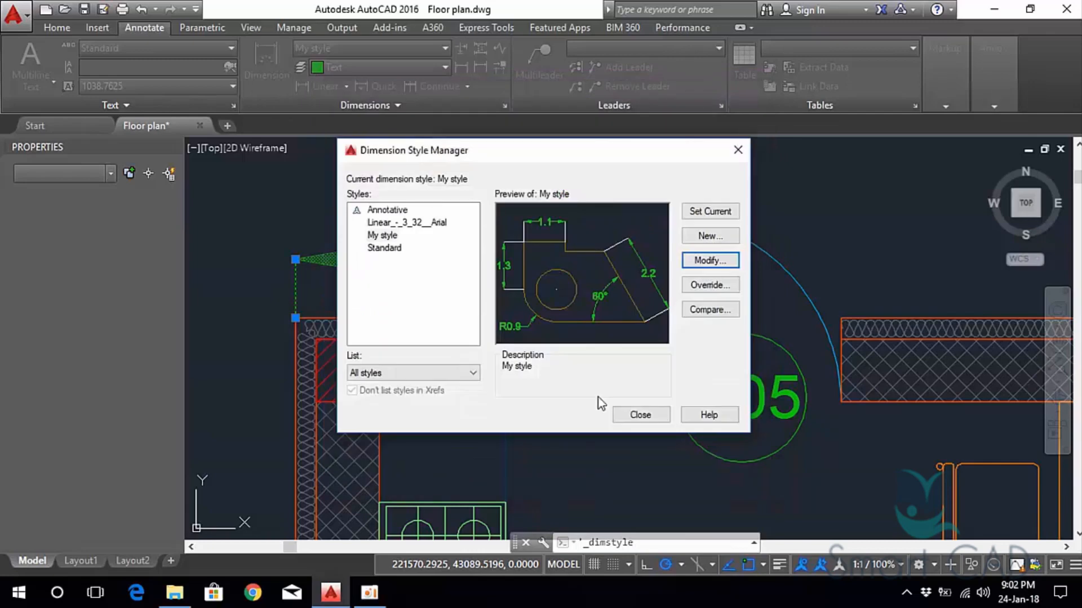
key("Escape")
Set the arrow size of the kitchen wall dimension to 400 in its object properties.
scroll(573, 369, "down", 4)
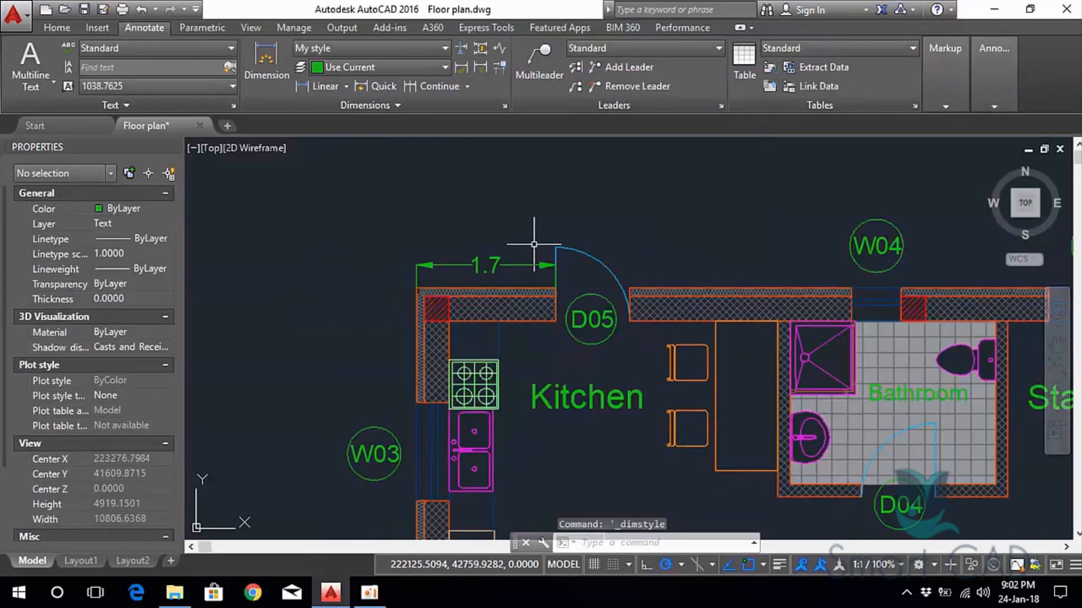
scroll(520, 269, "up", 3)
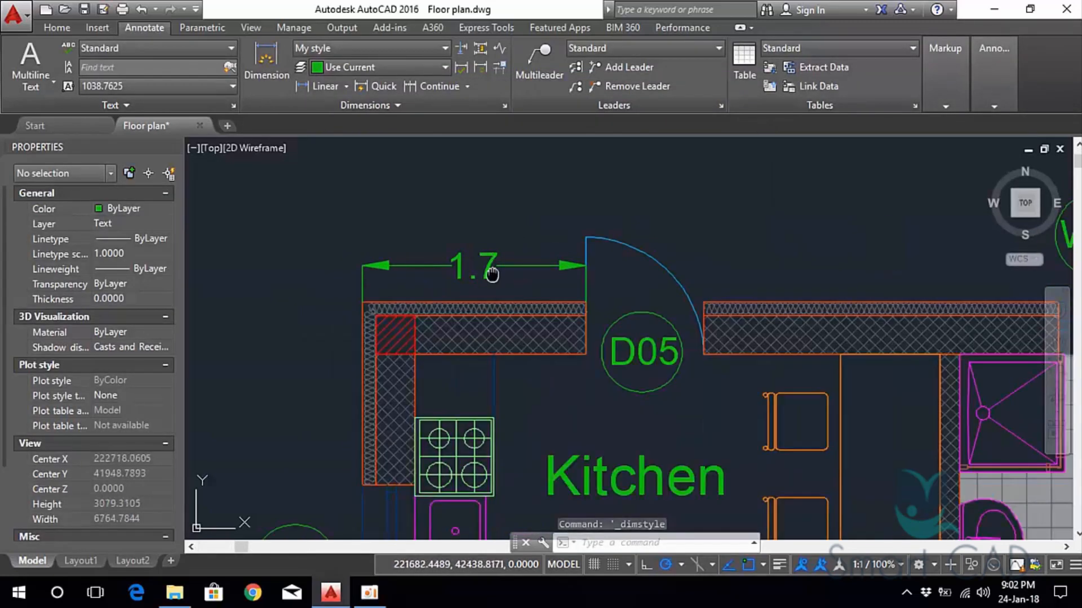
middle_click_drag(486, 269, 490, 224)
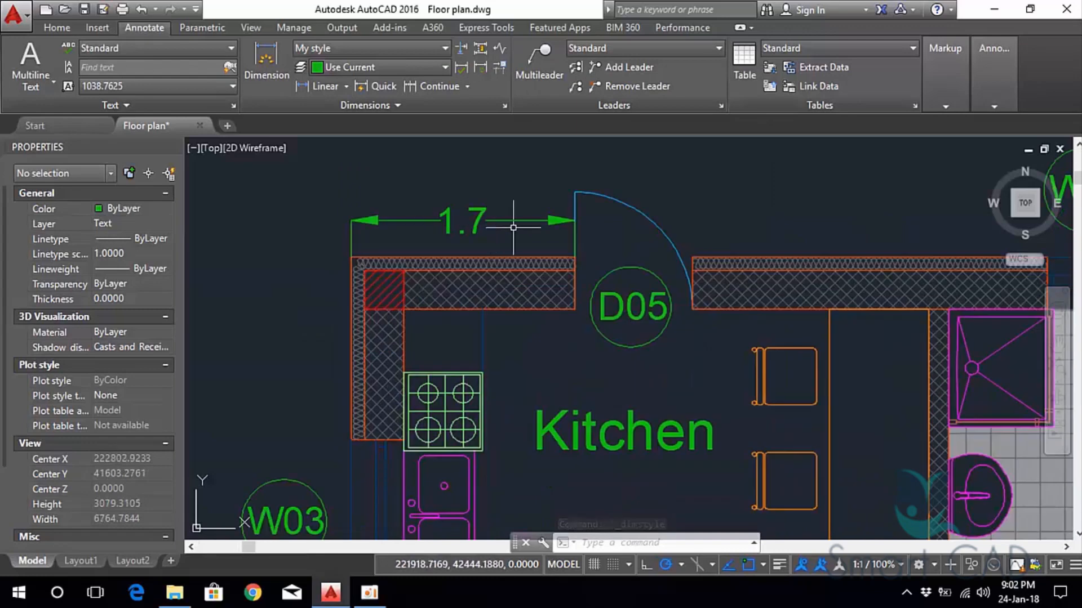
left_click(491, 220)
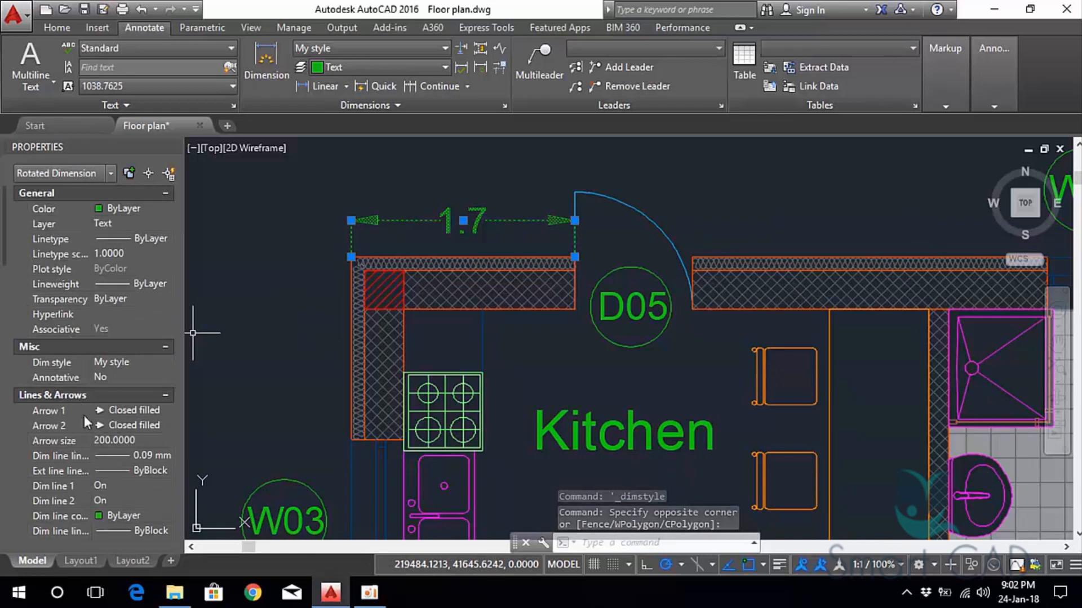
left_click(145, 441)
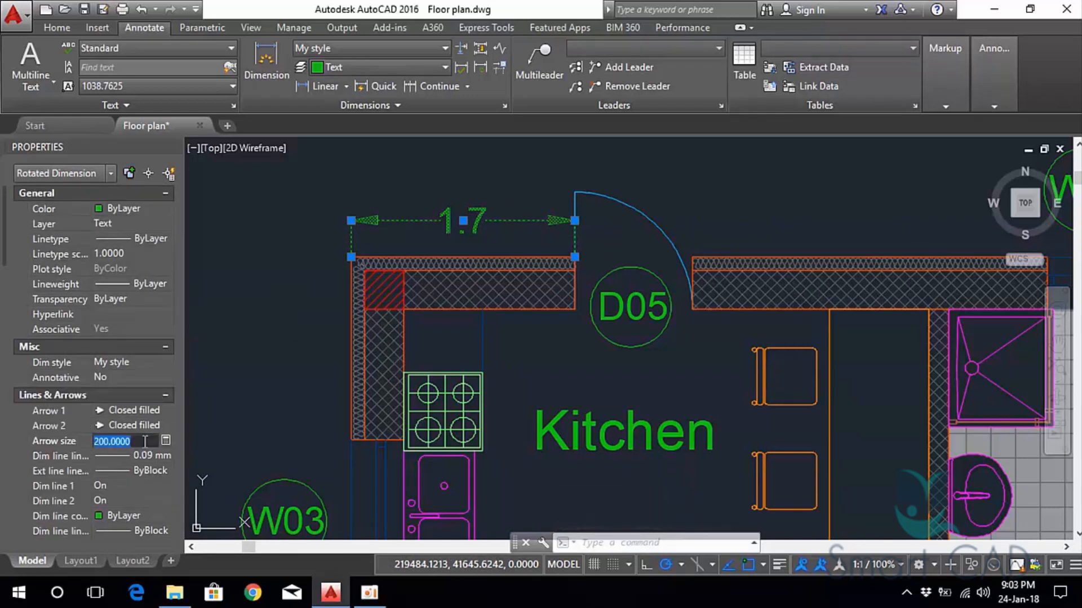
type("400")
key("Return")
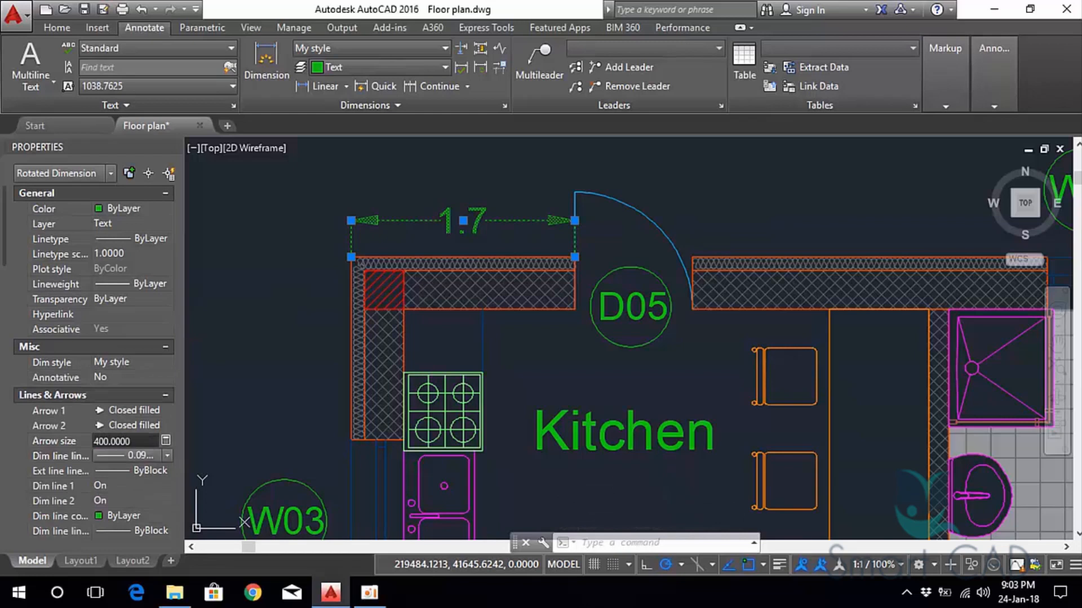
Return the kitchen wall dimension's arrow size to 200 and clear the selection.
left_click(152, 440)
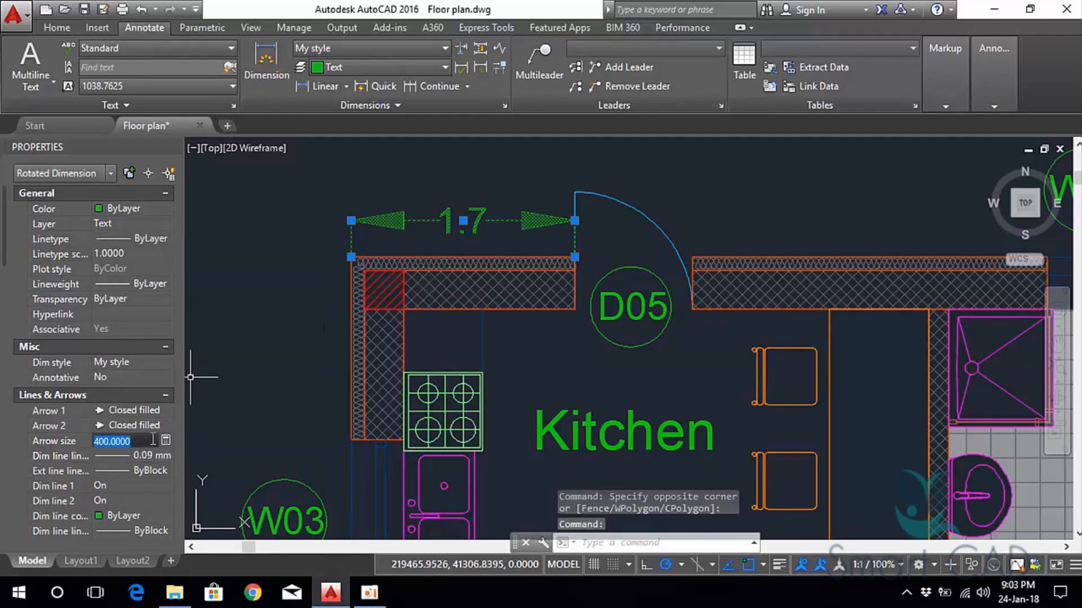
type("200")
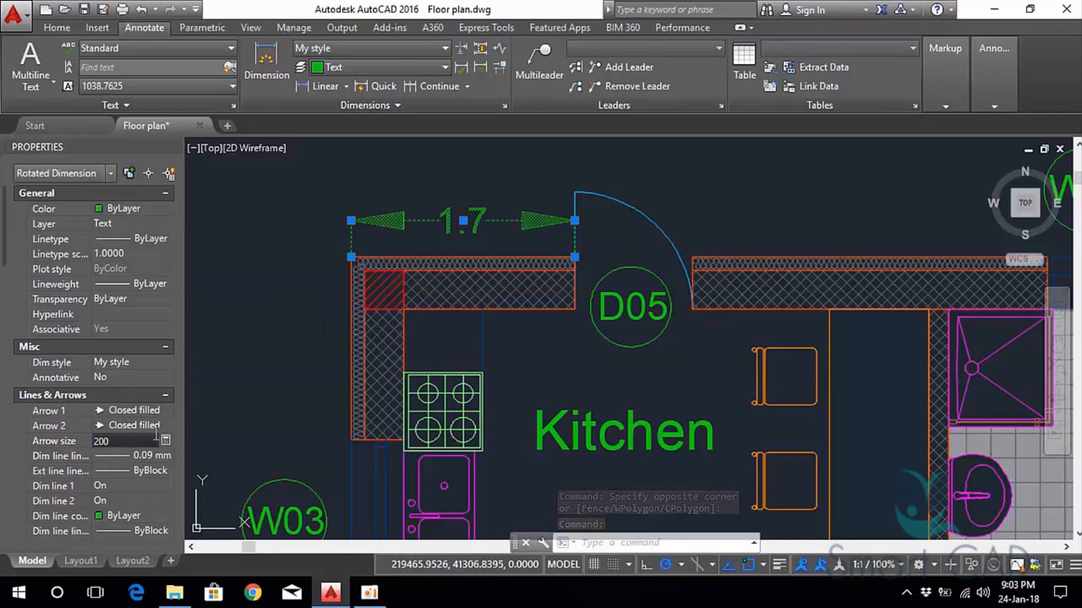
key("Return")
left_click(248, 294)
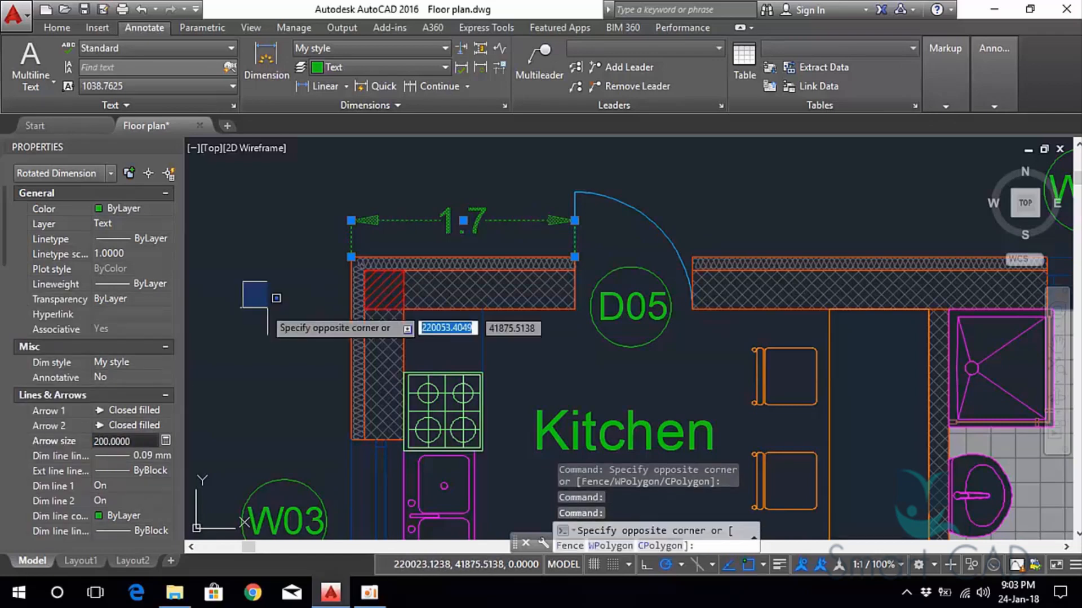
key("Escape")
key("Escape")
Set the primary units precision of the kitchen wall dimension to 0.00 in its object properties.
middle_click_drag(333, 304, 374, 300)
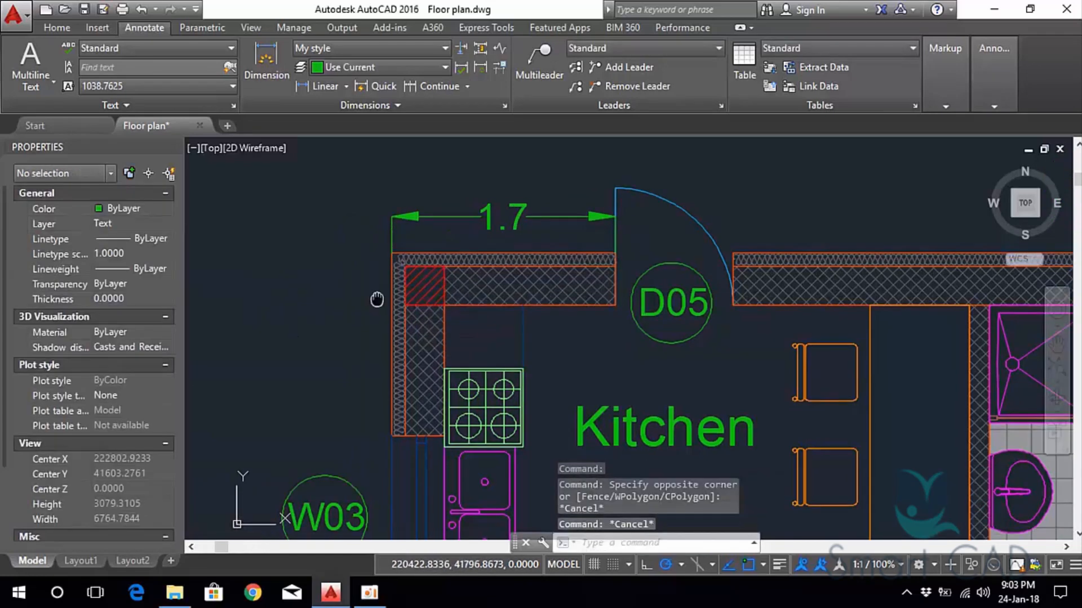
left_click(519, 217)
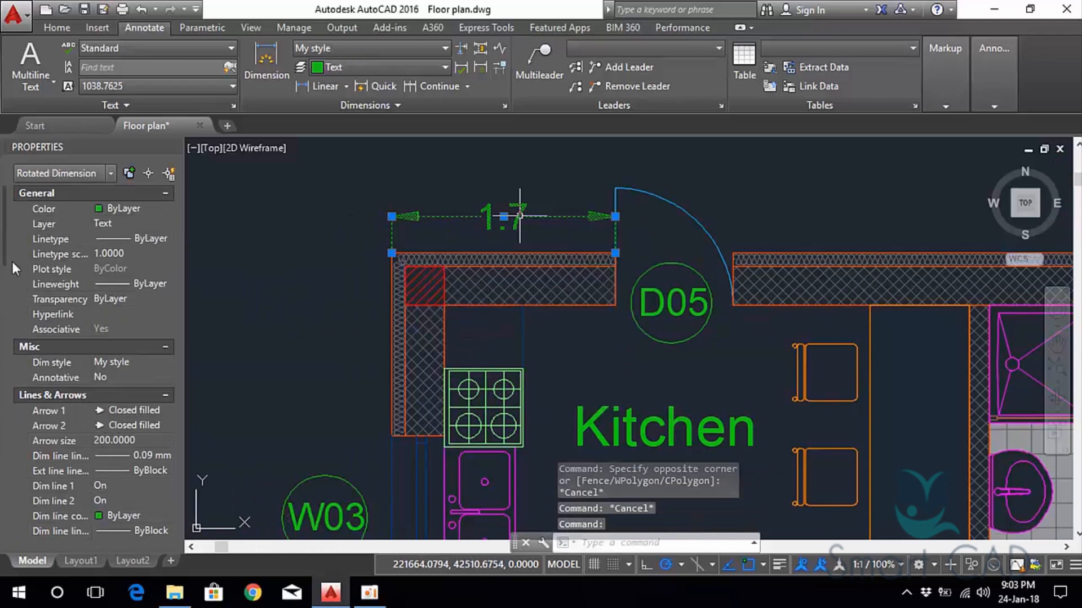
left_click_drag(5, 246, 1, 369)
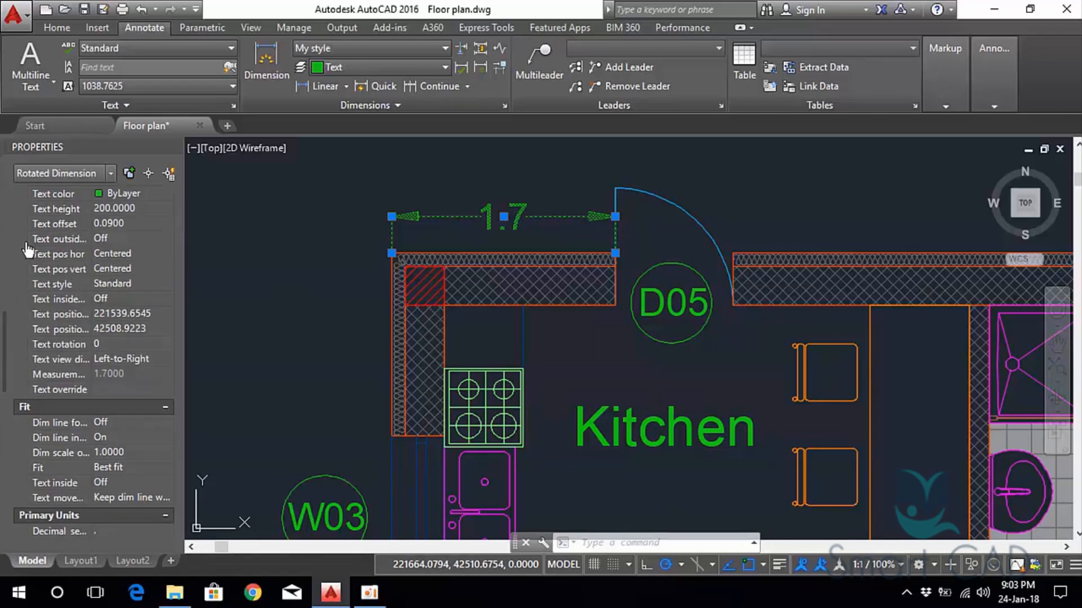
left_click_drag(6, 323, 3, 370)
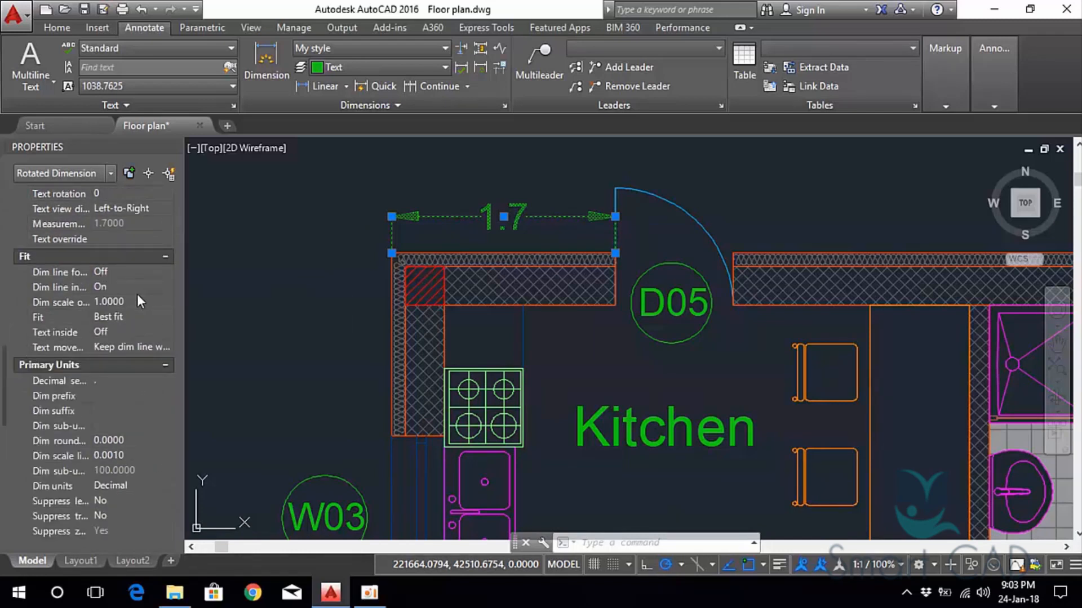
left_click_drag(6, 366, 5, 404)
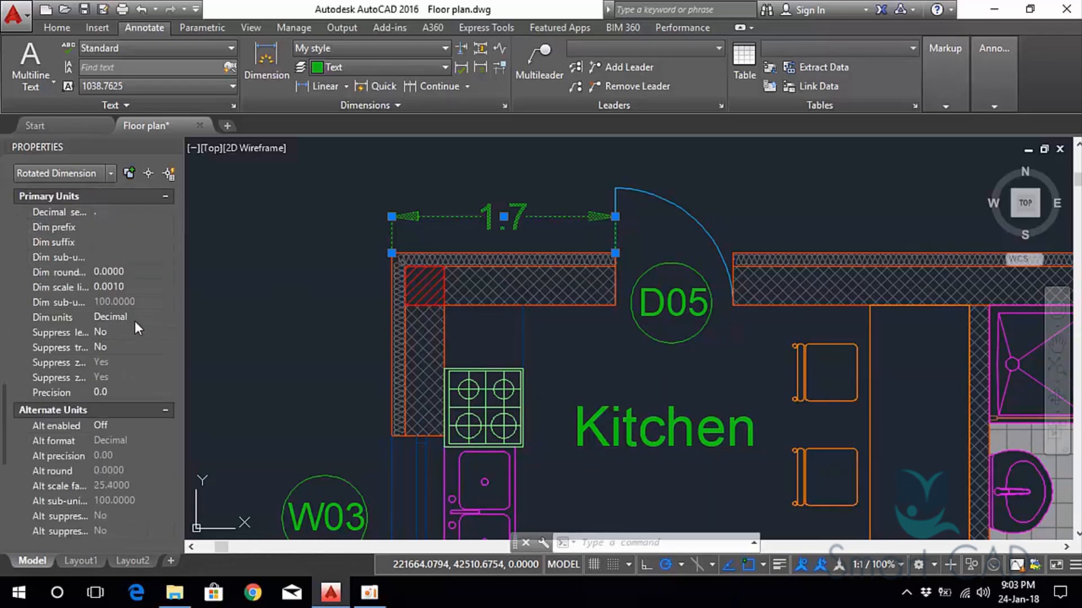
left_click(112, 394)
left_click(131, 394)
left_click(116, 434)
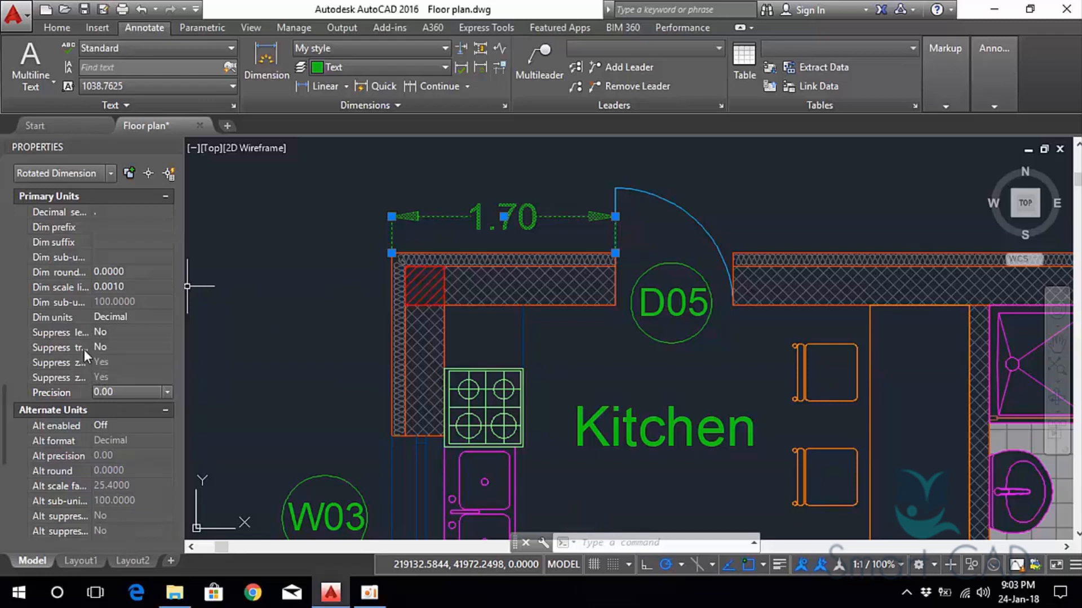
Keep trailing zero suppression set to No for the kitchen wall dimension and clear the selection.
left_click(110, 347)
left_click(110, 347)
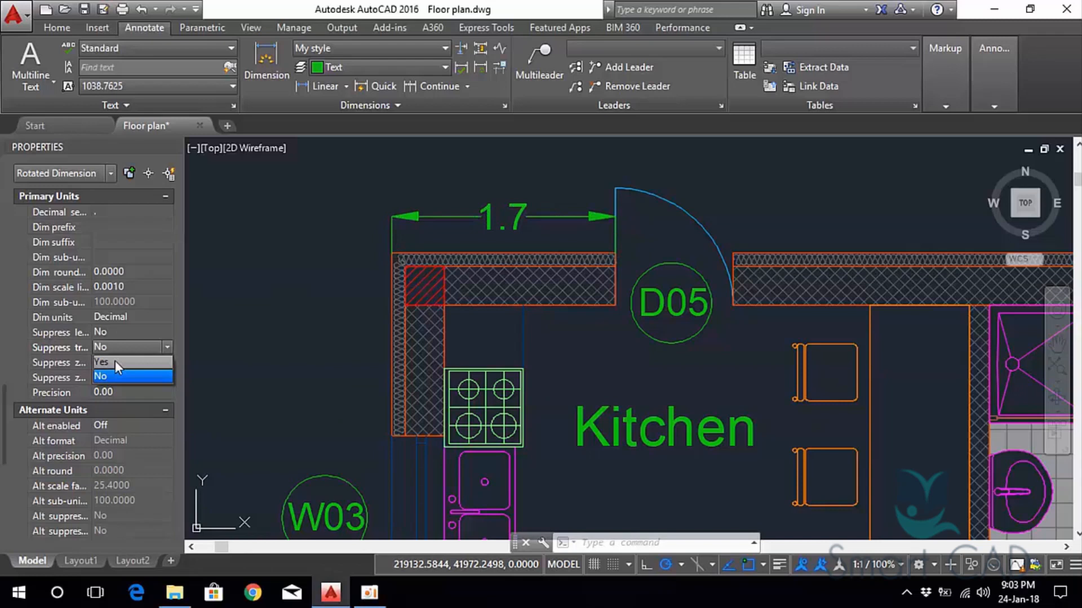
left_click(112, 376)
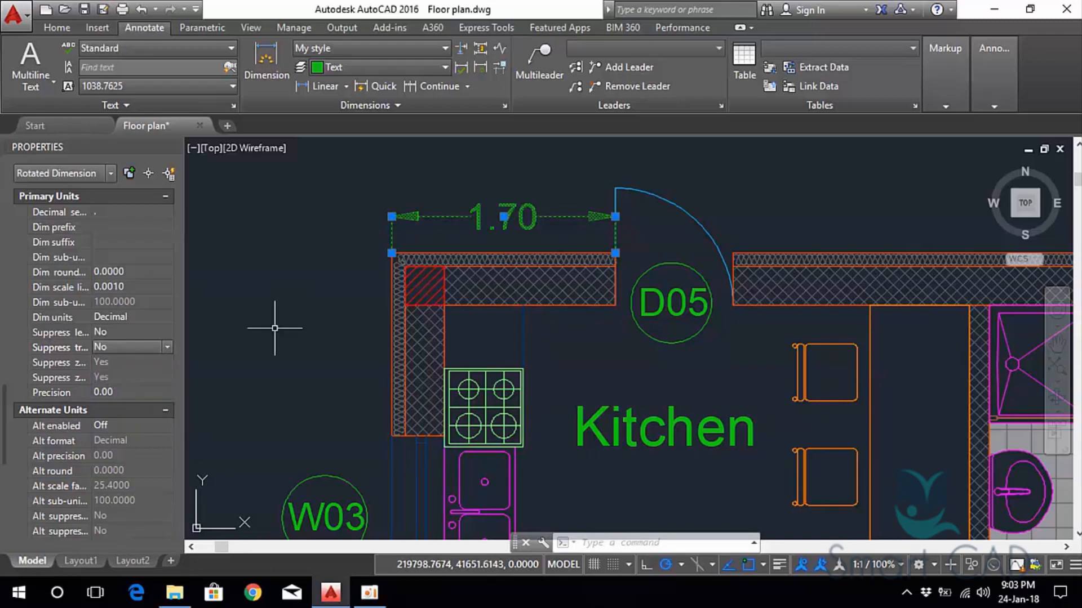
scroll(312, 246, "down", 3)
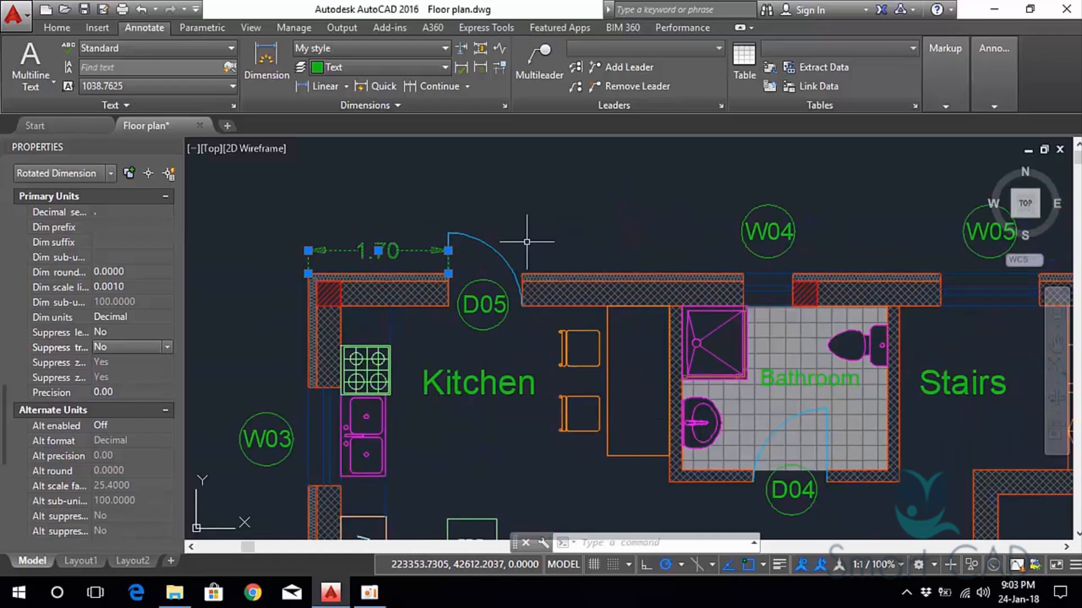
key("Escape")
middle_click_drag(596, 241, 553, 256)
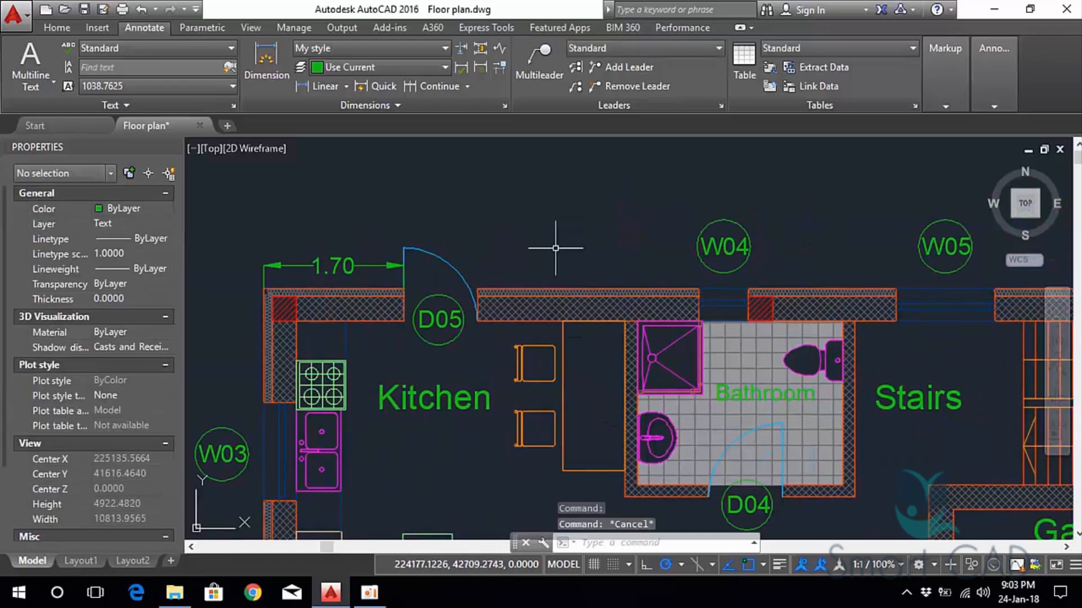
Add a vertical linear dimension across the kitchen, from the inner face of the outer wall to the living room partition wall.
scroll(458, 248, "down", 2)
left_click(325, 86)
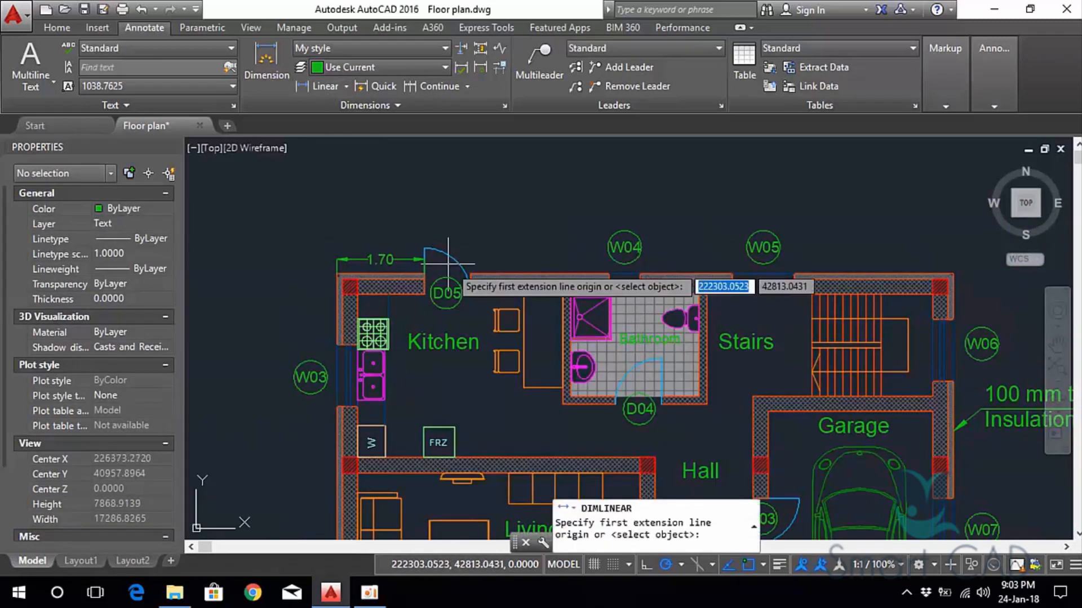
middle_click_drag(459, 275, 418, 200)
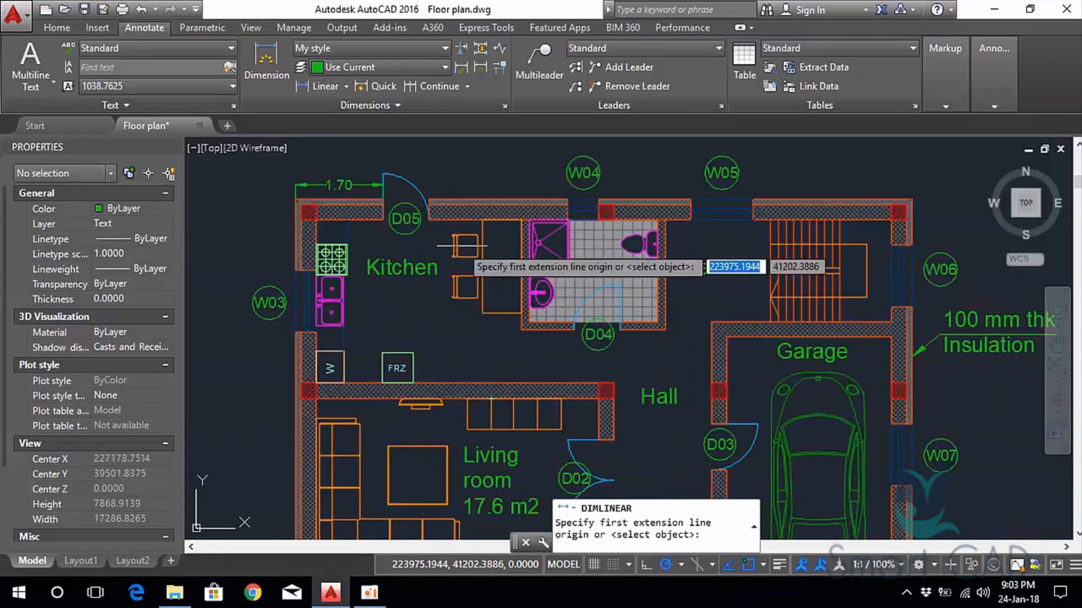
left_click(449, 221)
left_click(451, 383)
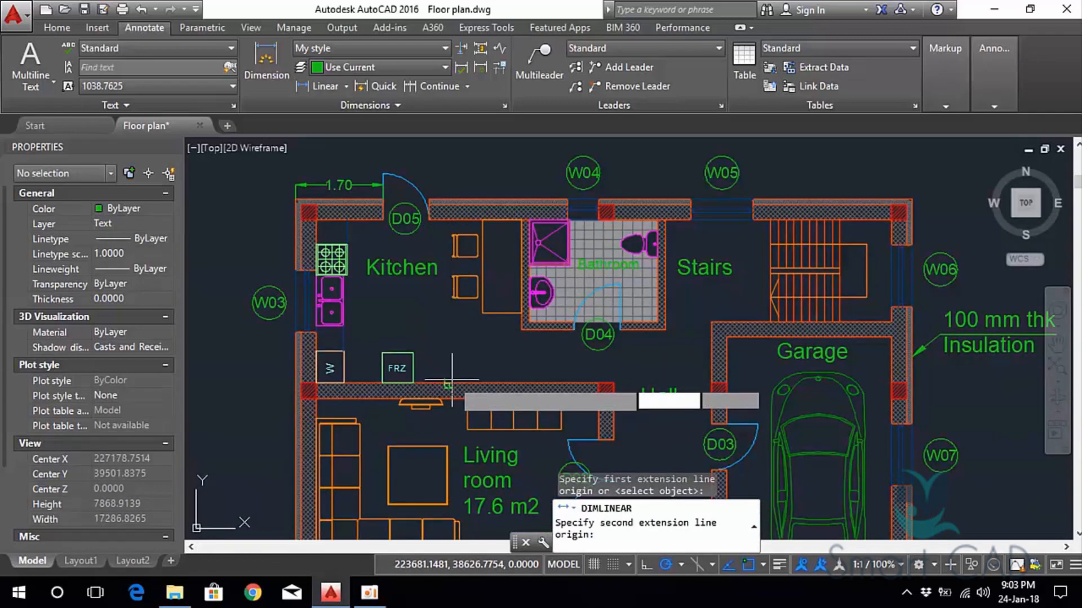
left_click(449, 315)
Modify the dimension style My style so its linear primary units precision is 0.00.
scroll(465, 326, "up", 4)
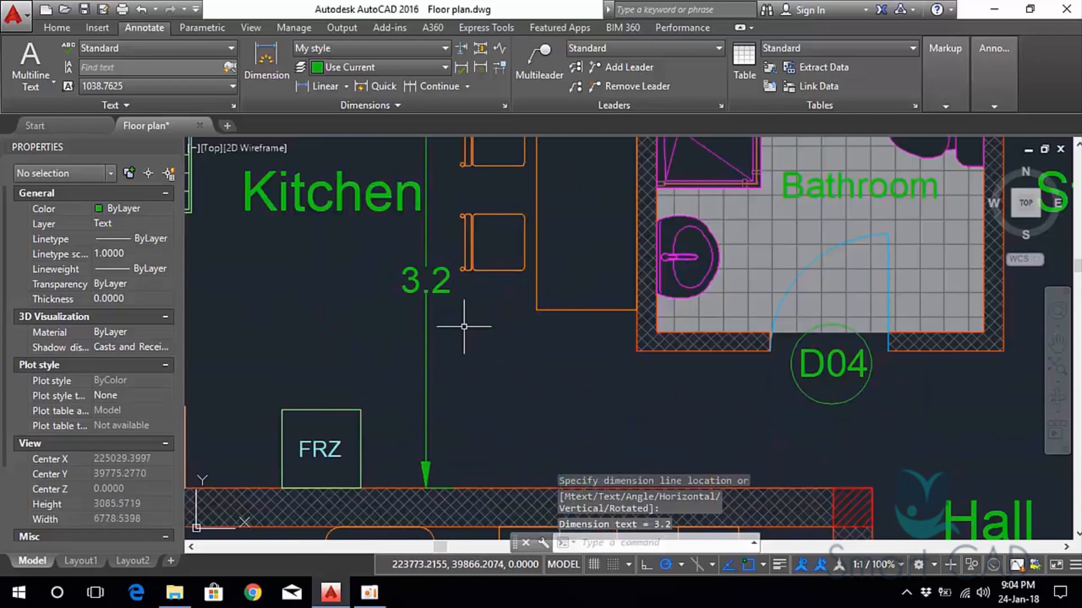
scroll(464, 327, "down", 3)
scroll(391, 331, "down", 1)
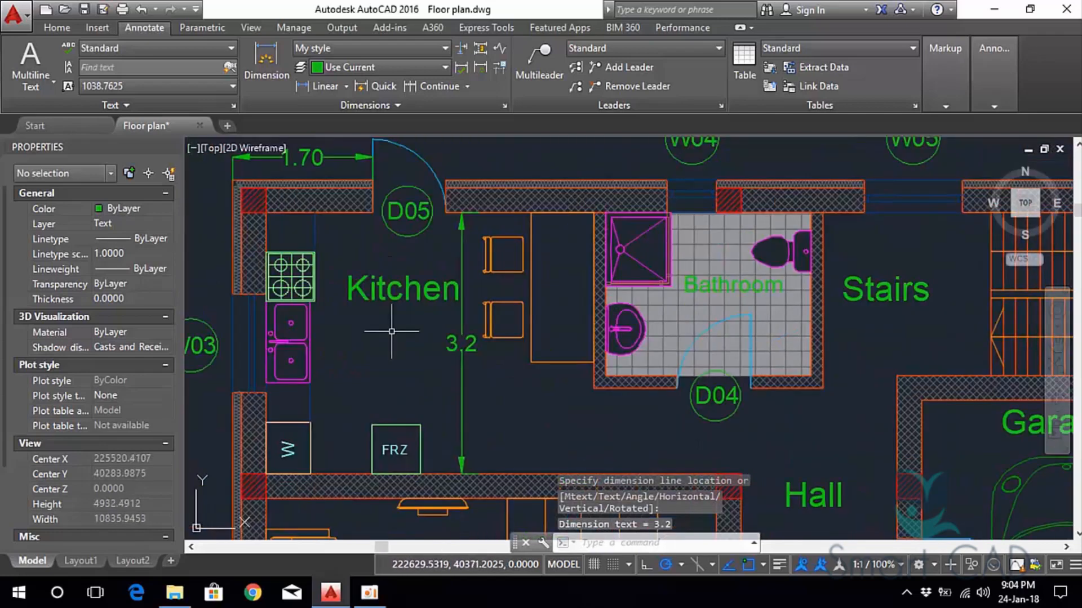
scroll(463, 358, "up", 2)
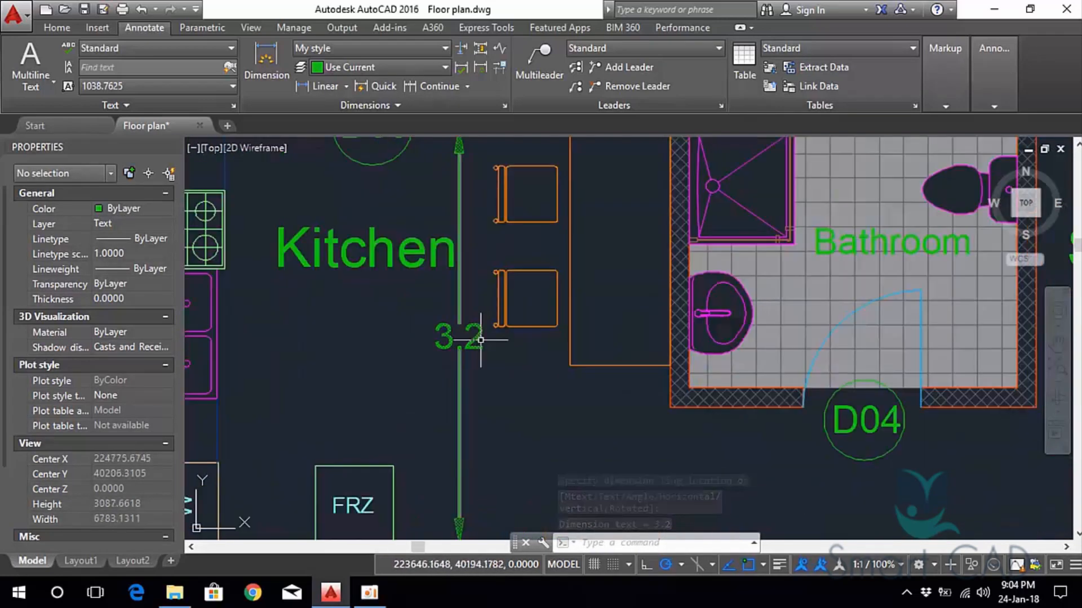
scroll(482, 350, "up", 2)
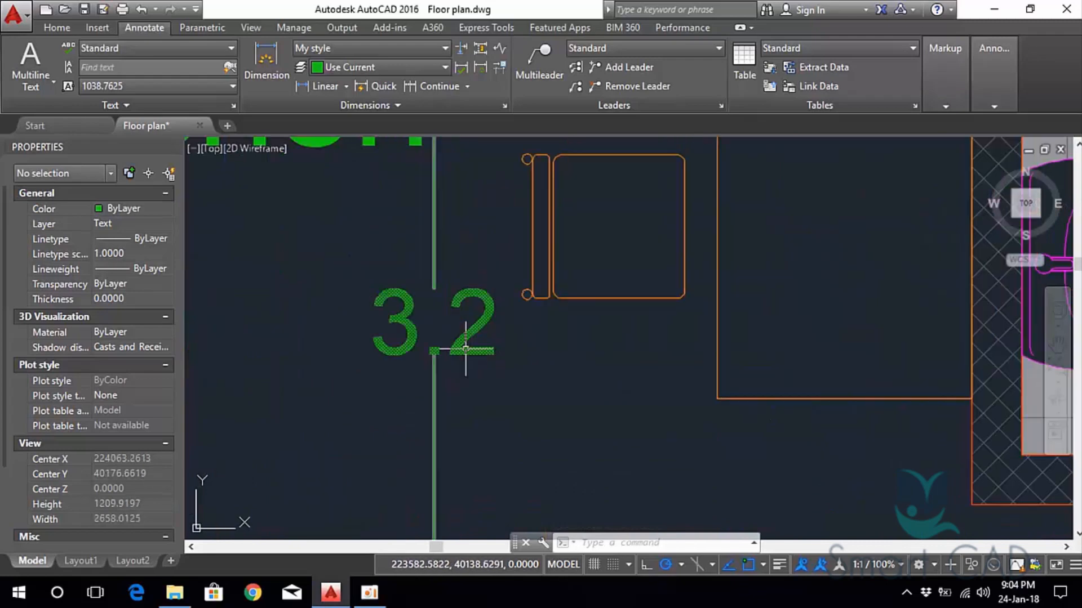
scroll(505, 354, "down", 2)
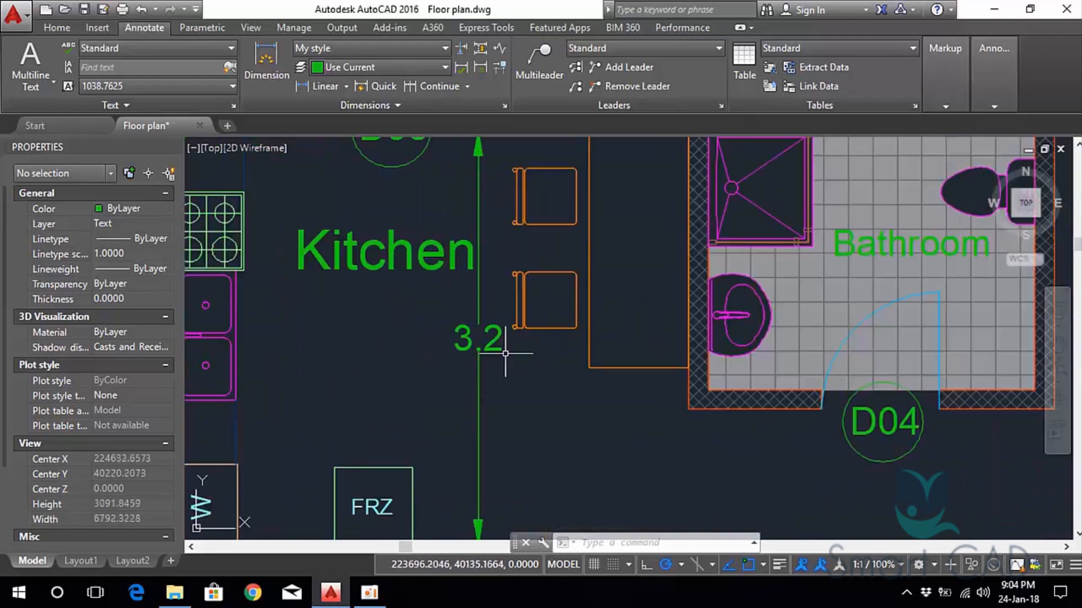
left_click(504, 105)
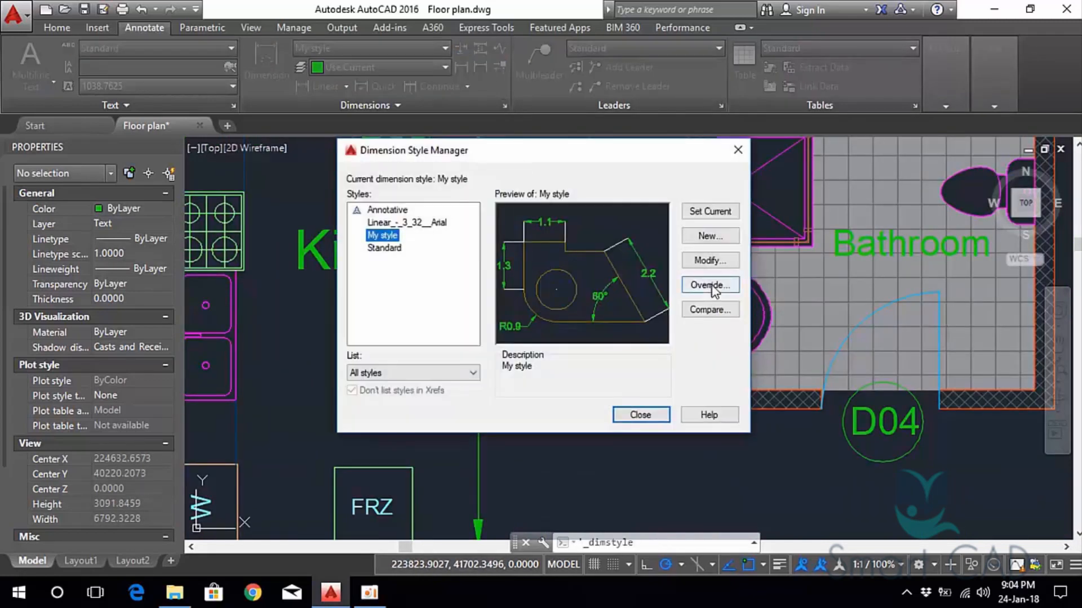
left_click(708, 261)
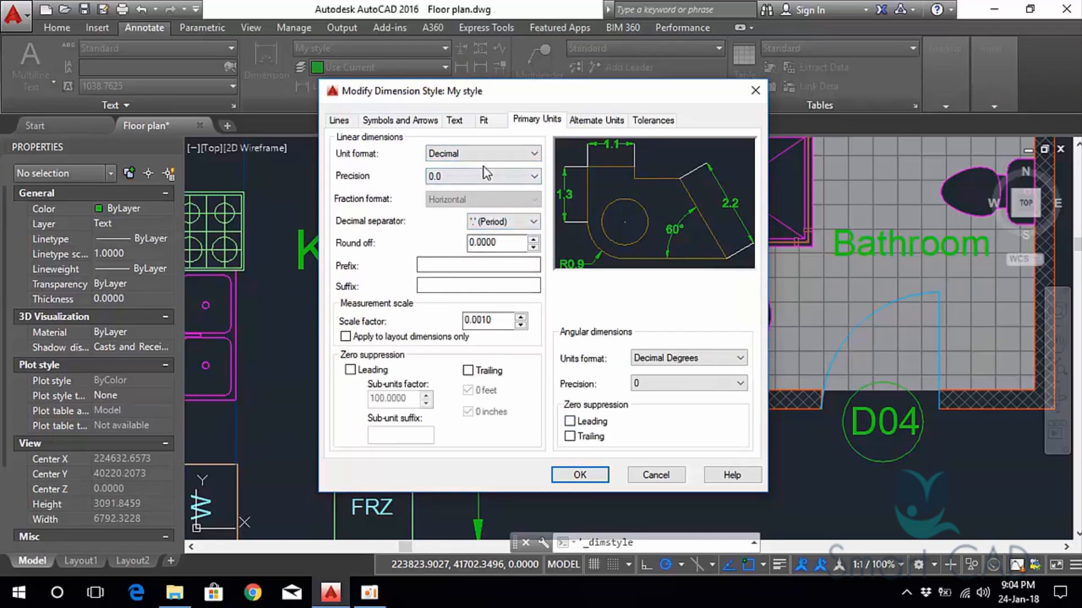
left_click(457, 177)
left_click(458, 211)
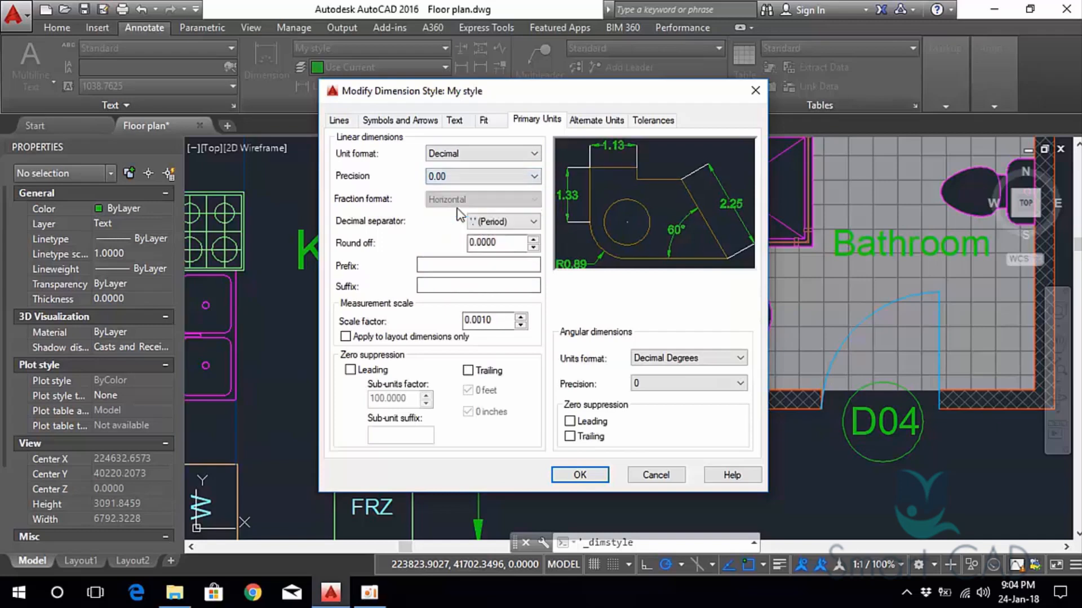
left_click(596, 474)
left_click(642, 416)
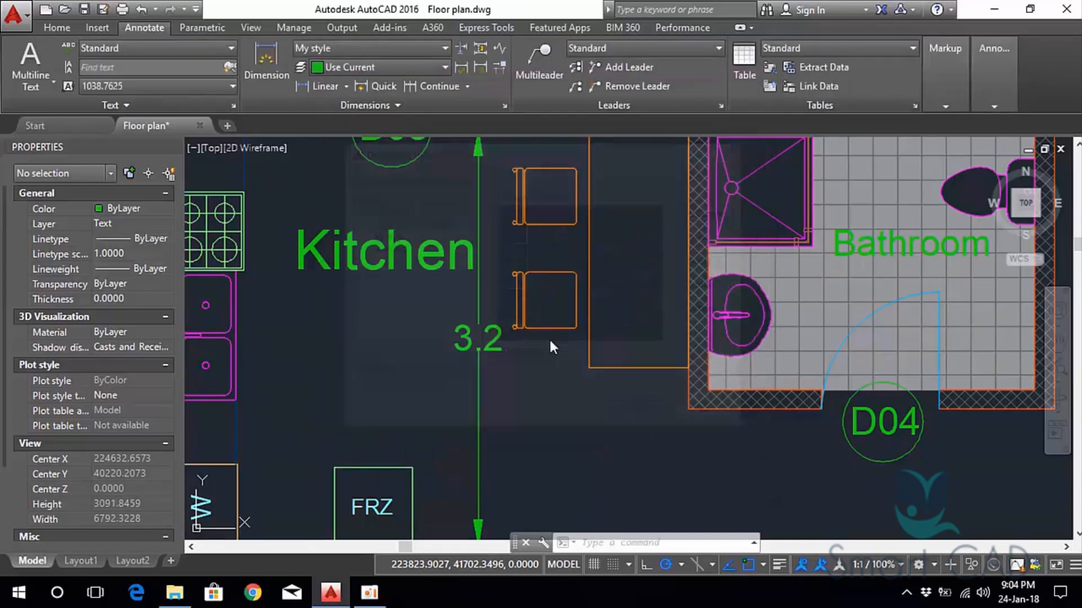
scroll(549, 341, "down", 6)
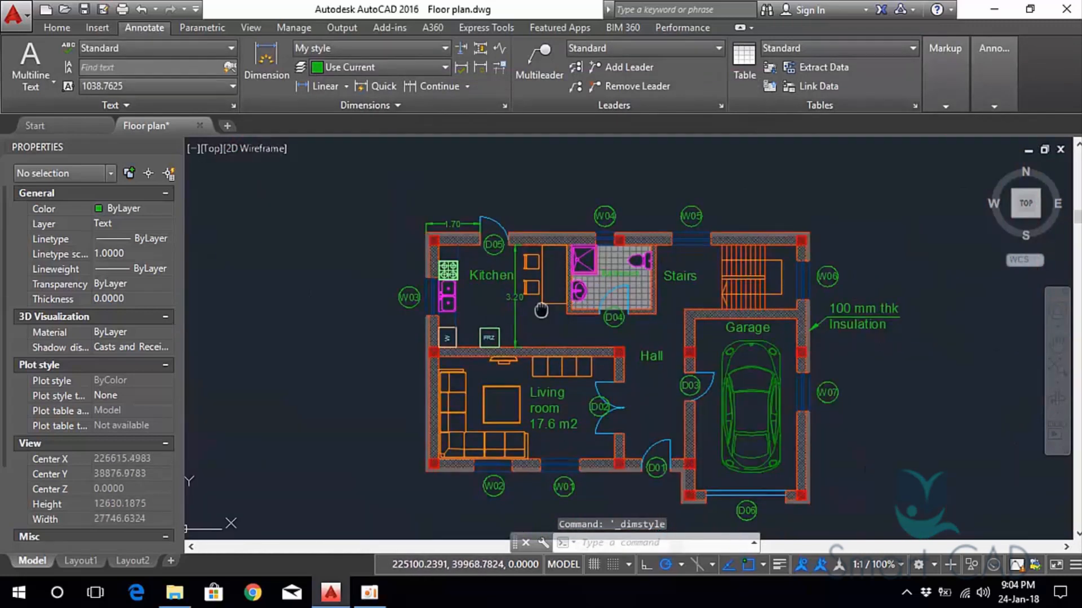
middle_click_drag(541, 310, 454, 278)
scroll(506, 316, "up", 3)
scroll(495, 369, "up", 5)
scroll(499, 345, "down", 5)
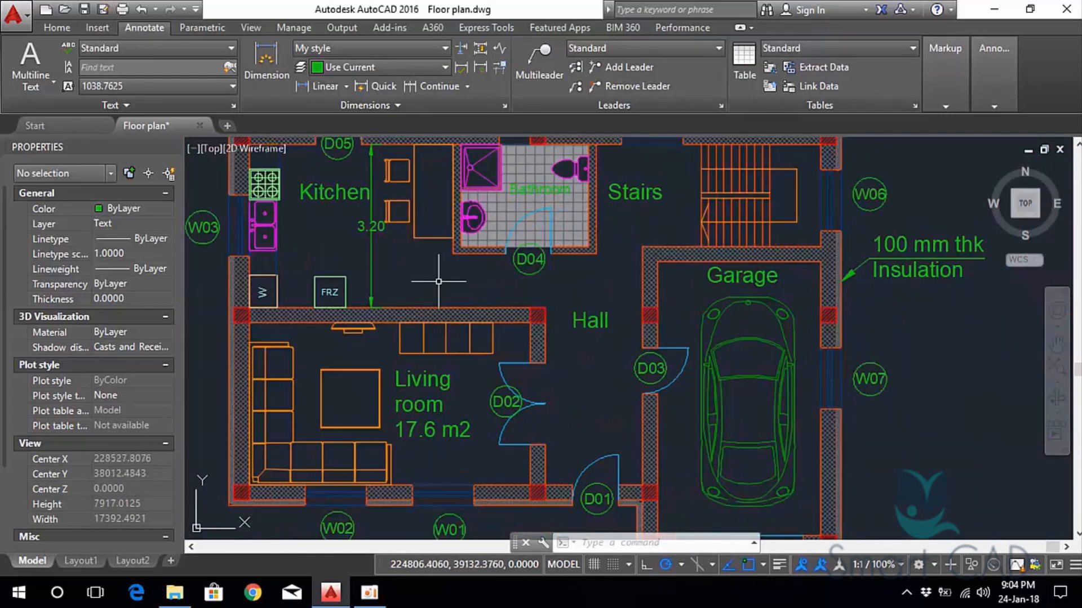
left_click(346, 85)
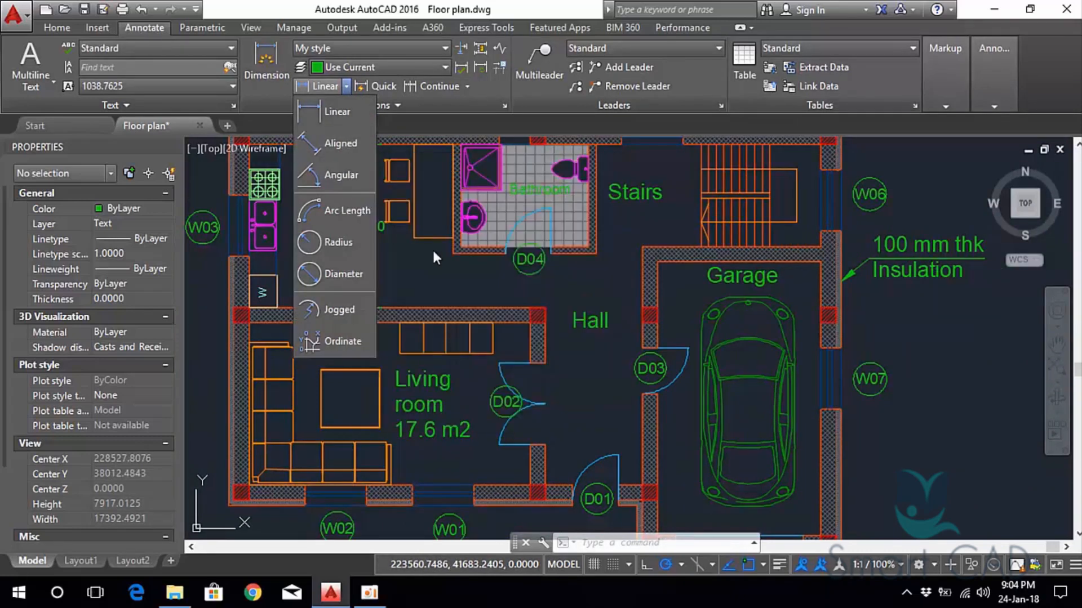
left_click(412, 260)
Draw a slanted line about 2.34 m long in the empty space above the kitchen wall, between door D05 and window W04.
middle_click_drag(395, 252, 491, 329)
middle_click_drag(499, 183, 436, 294)
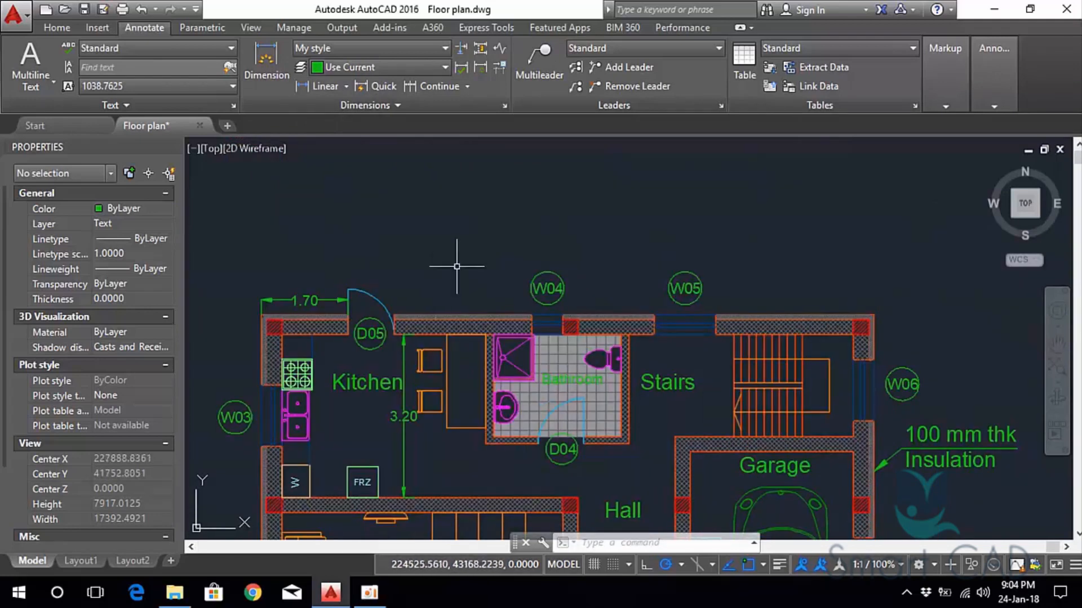
type("l")
key("Return")
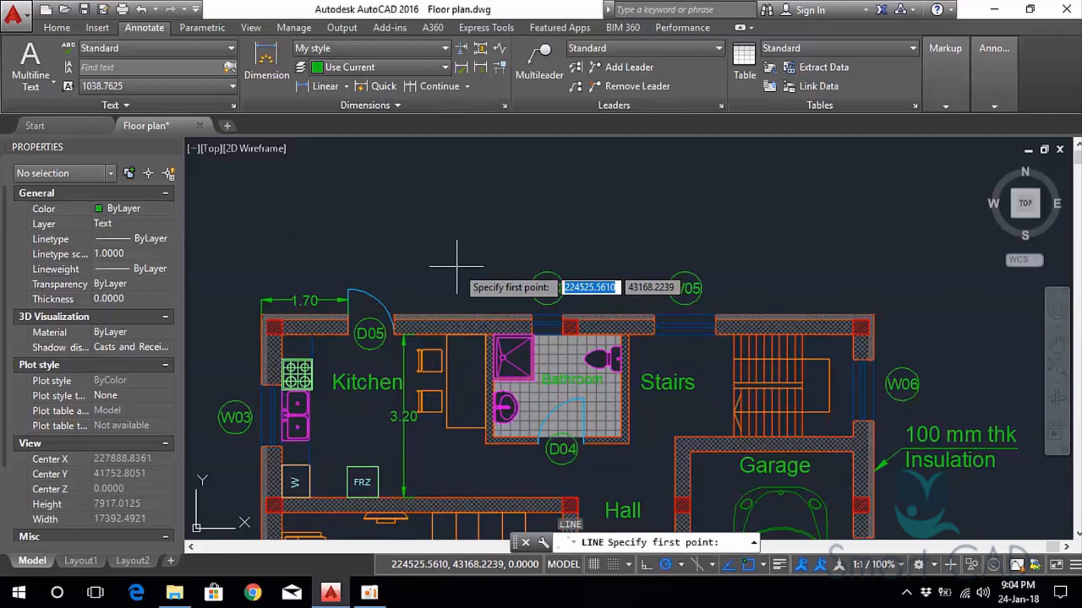
left_click(426, 280)
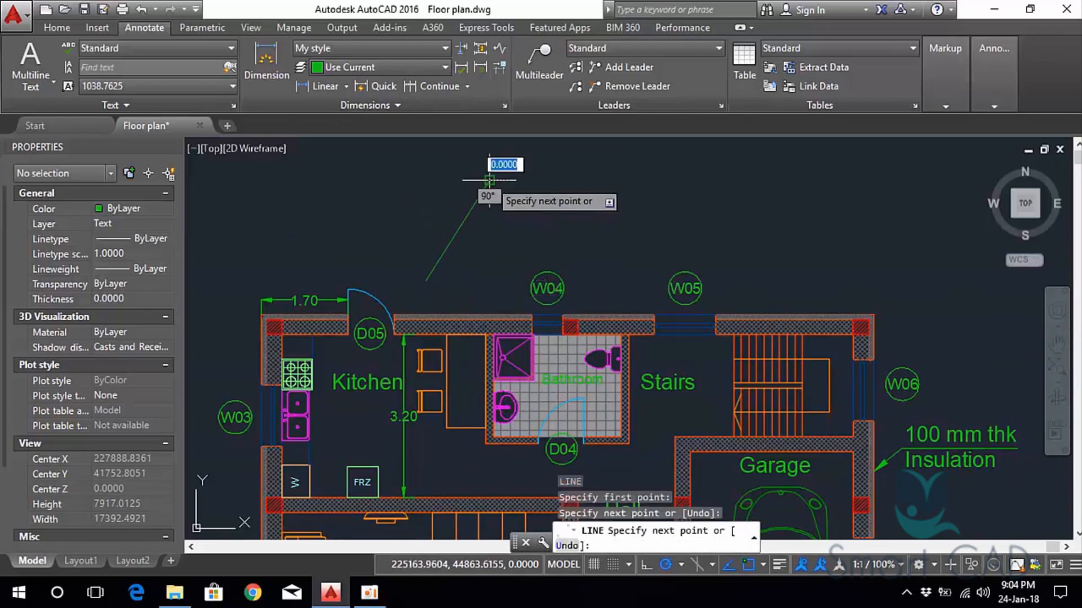
left_click(489, 180)
key("Escape")
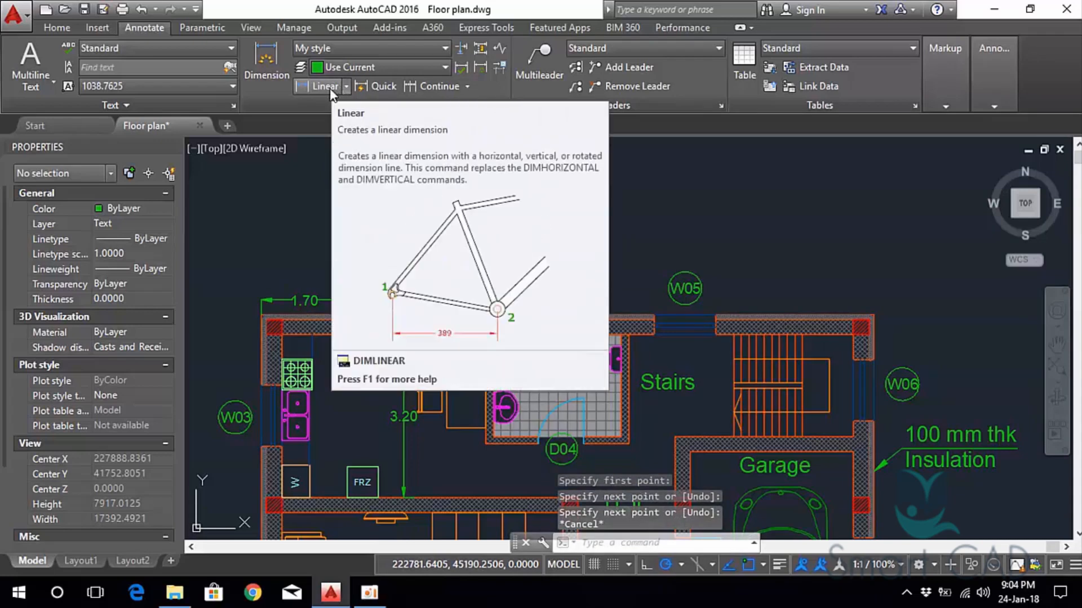
left_click(330, 89)
left_click(426, 279)
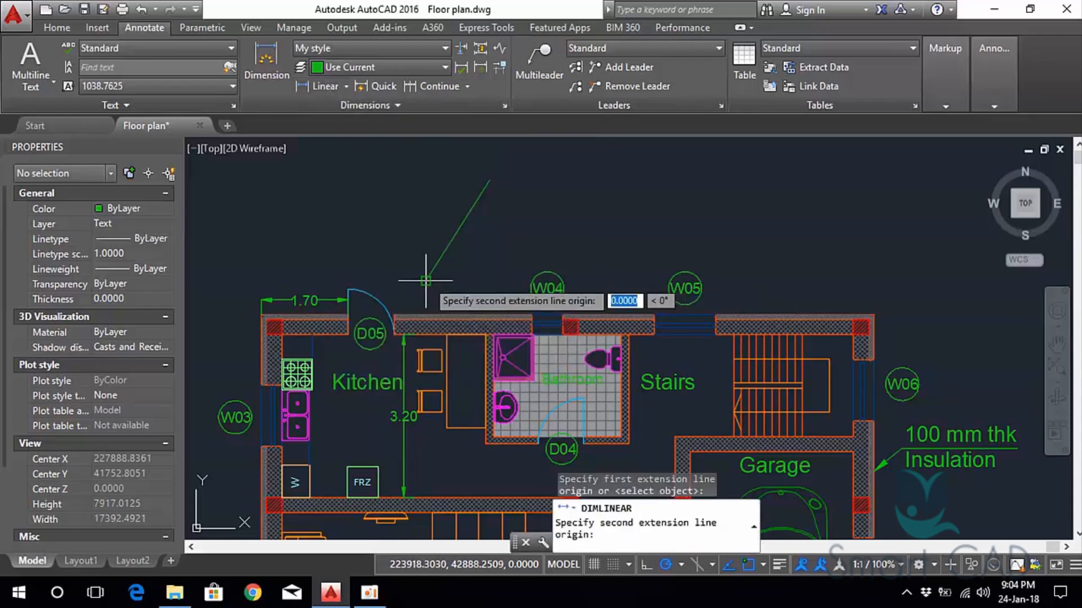
left_click(489, 180)
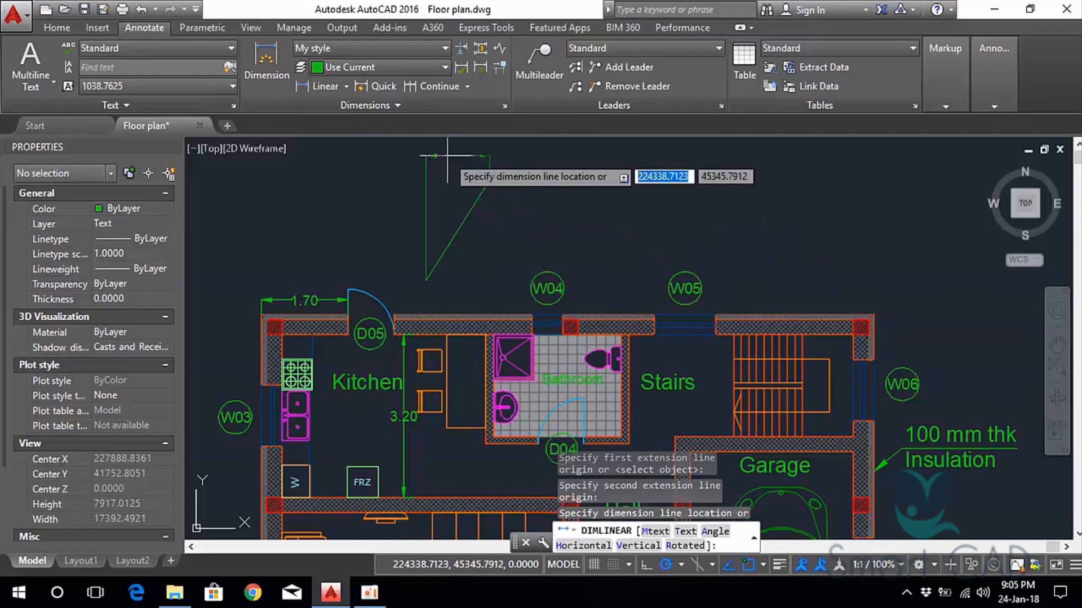
Add an aligned dimension between the endpoints of the slanted line, placed parallel to it on its upper-left side.
left_click(346, 86)
left_click(336, 131)
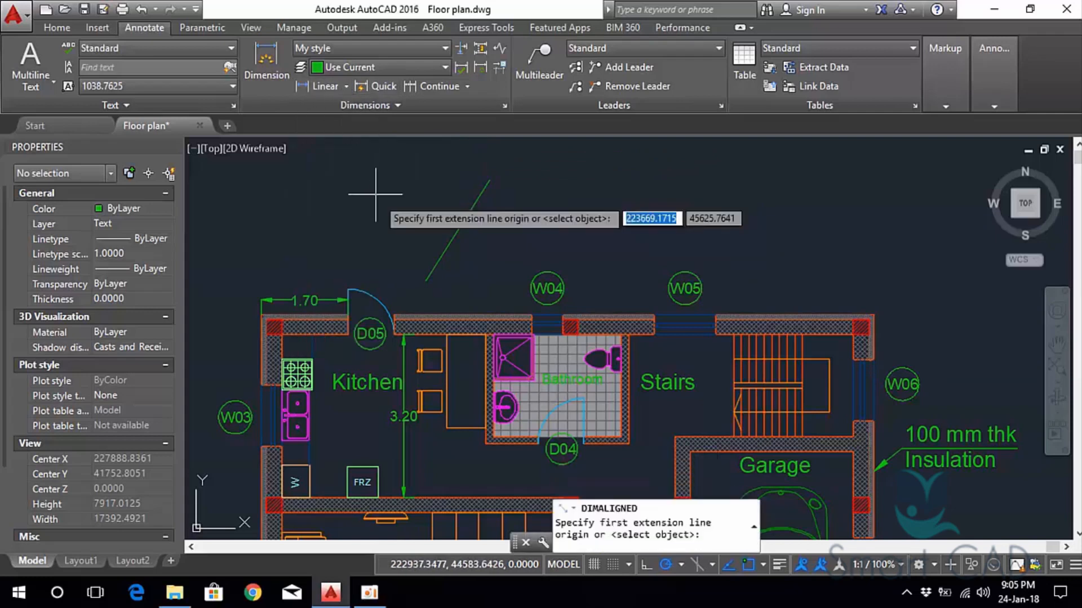
left_click(426, 280)
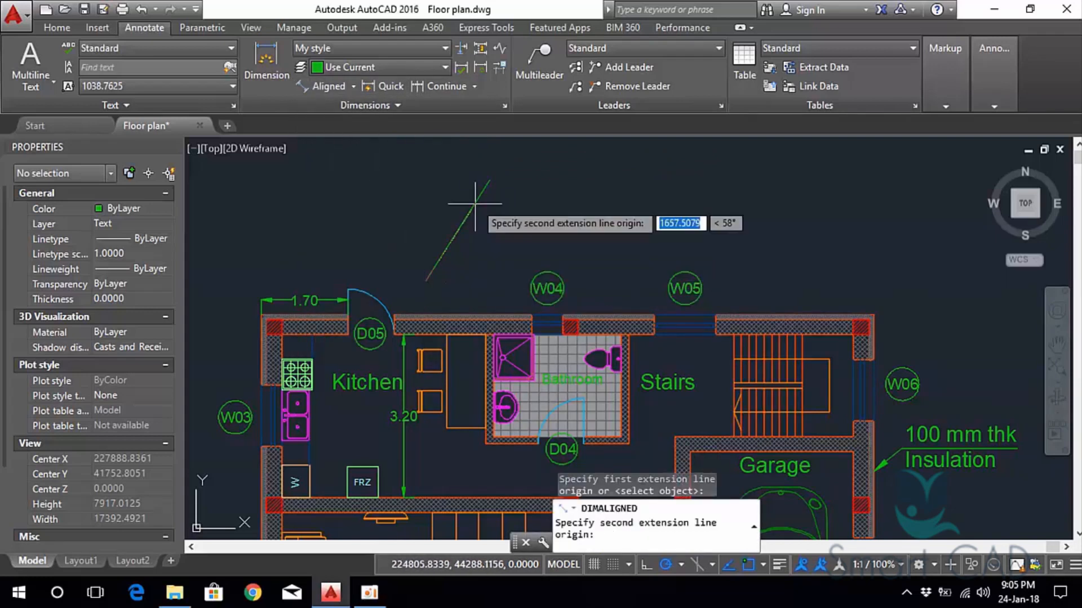
left_click(489, 181)
left_click(454, 195)
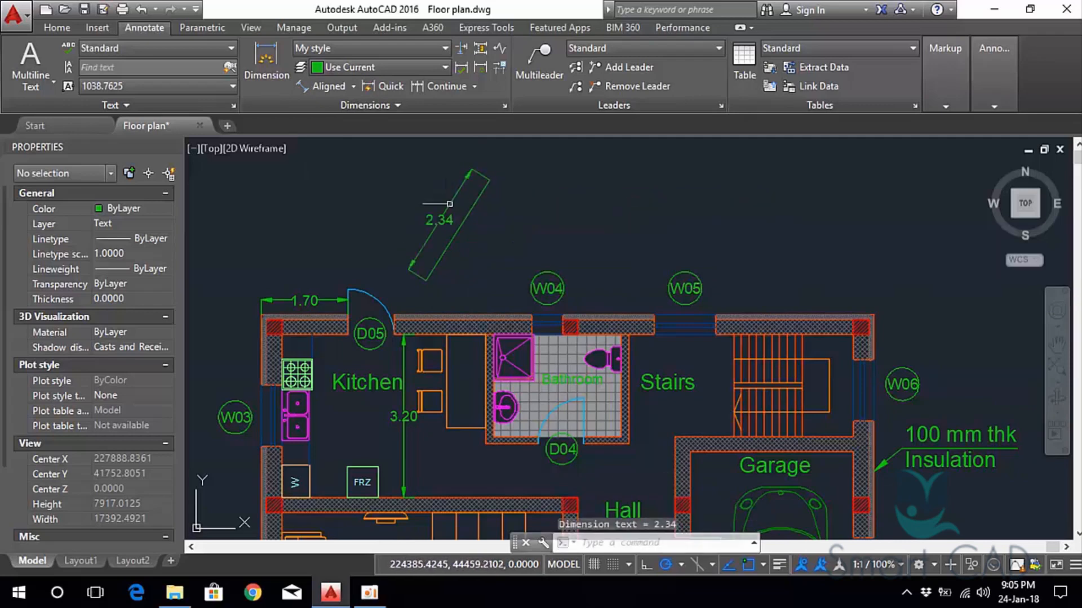
Delete the slanted line and its aligned dimension above the floor plan.
scroll(443, 219, "up", 4)
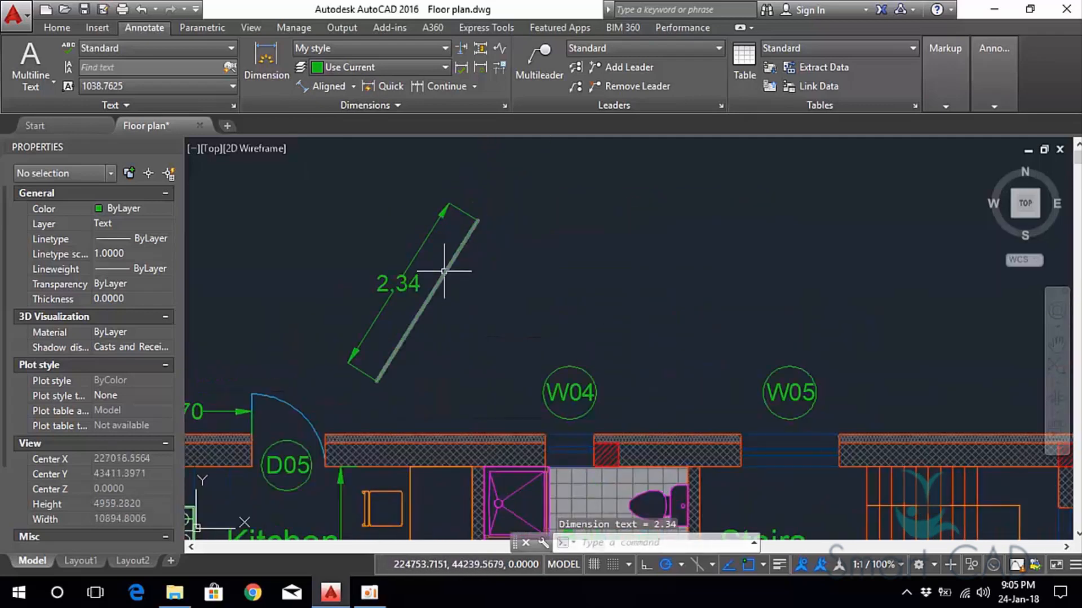
left_click(444, 271)
key("Delete")
left_click(434, 241)
left_click(386, 218)
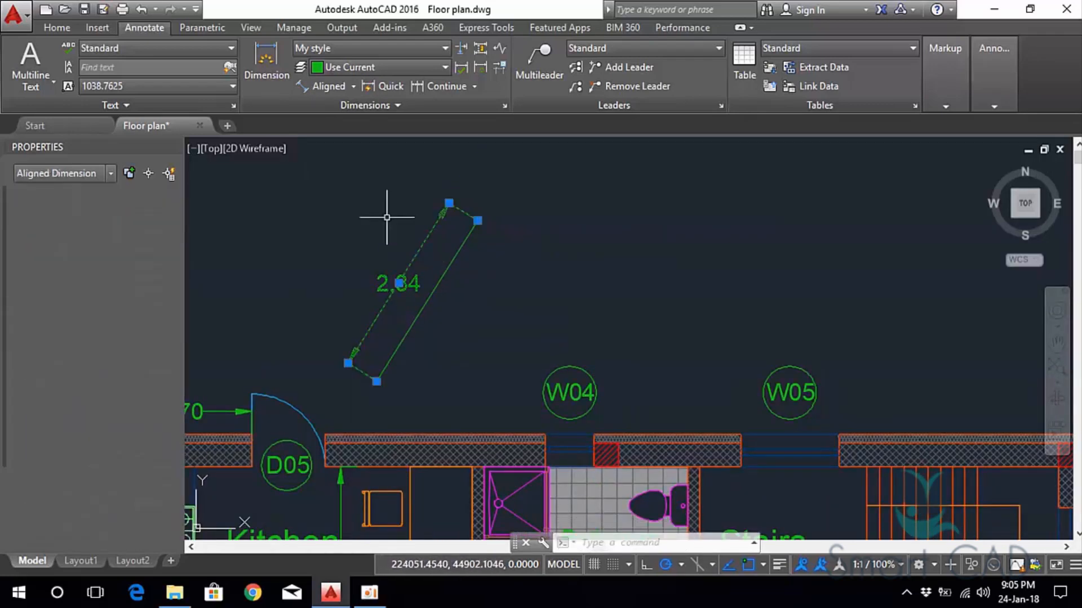
key("Delete")
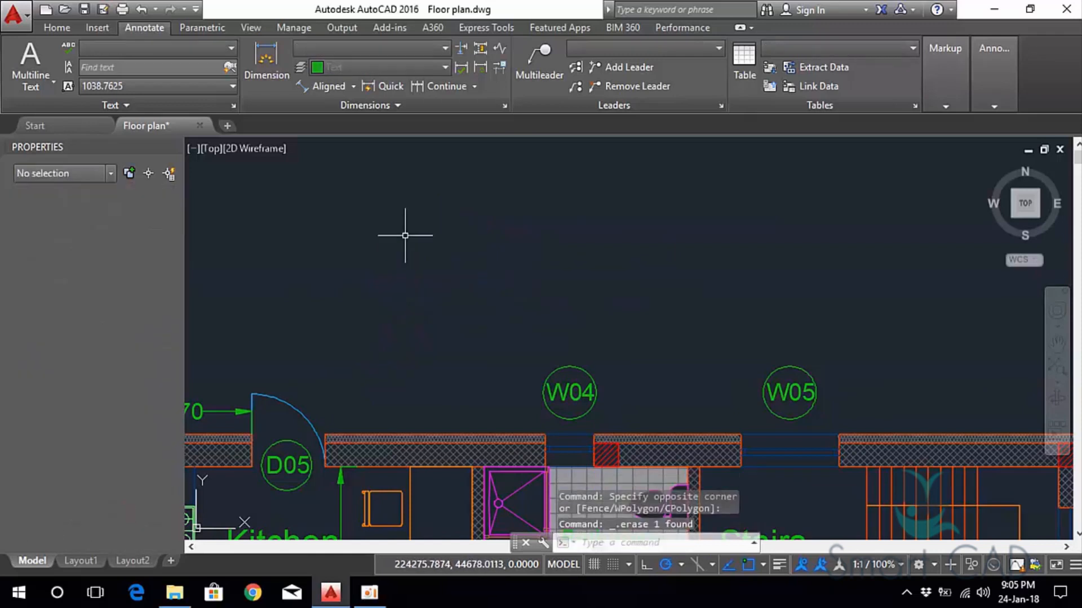
left_click(351, 92)
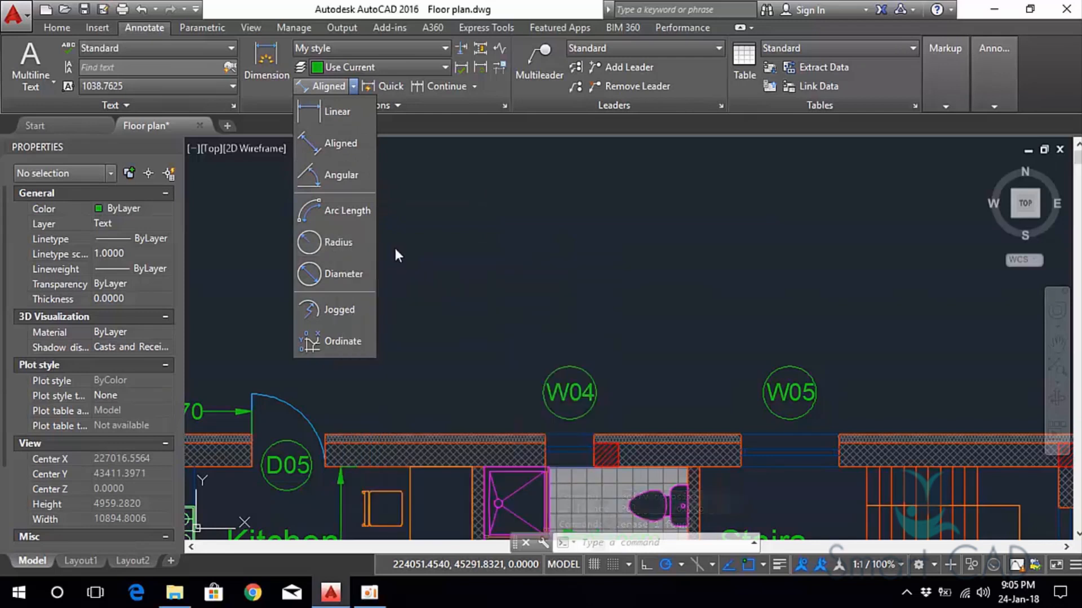
left_click(422, 230)
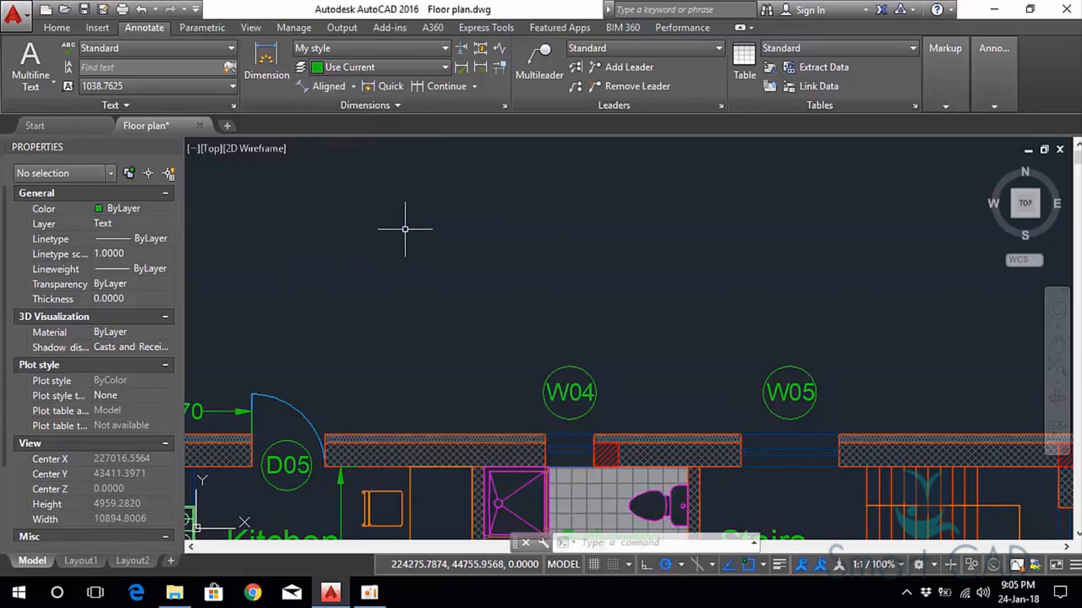
key("Escape")
scroll(421, 266, "down", 2)
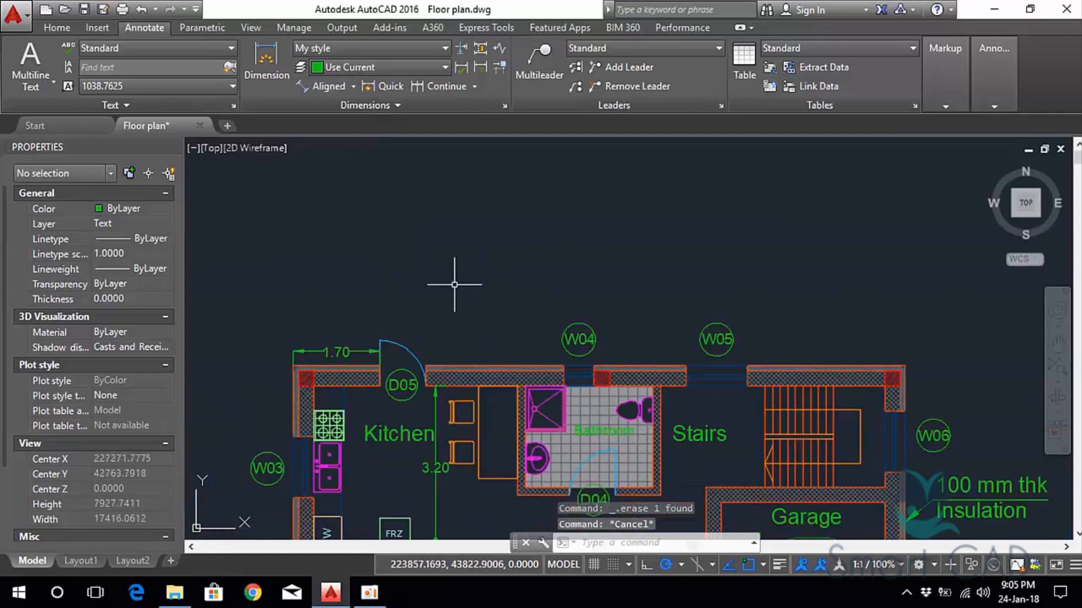
scroll(428, 310, "up", 3)
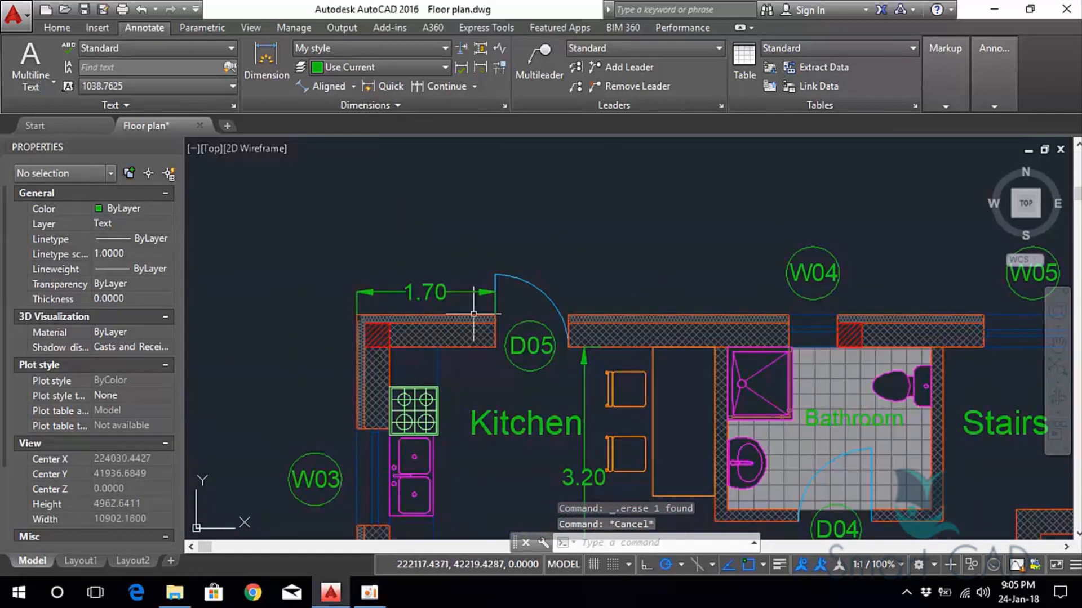
Move the dimension line of the kitchen wall segment beside door D05 about 724 mm farther above the wall.
left_click(474, 307)
left_click(356, 291)
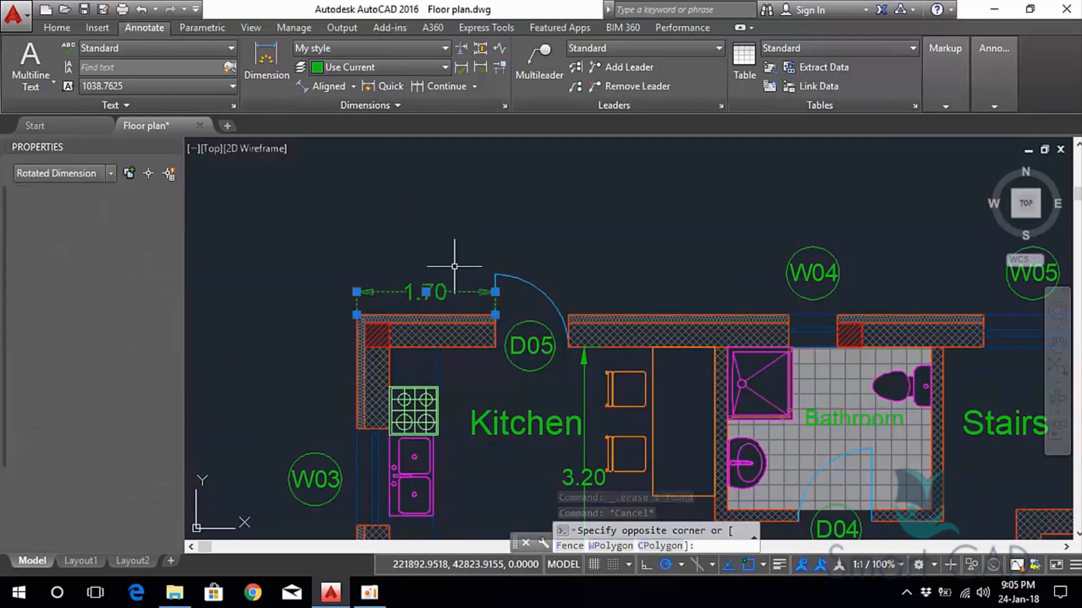
left_click(357, 292)
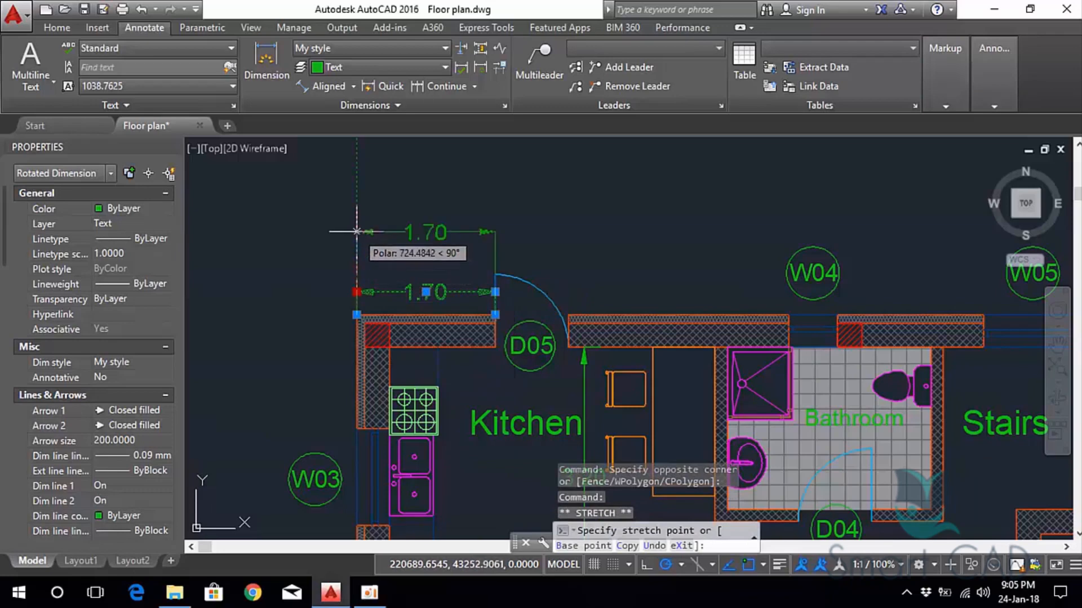
left_click(357, 230)
scroll(484, 243, "down", 2)
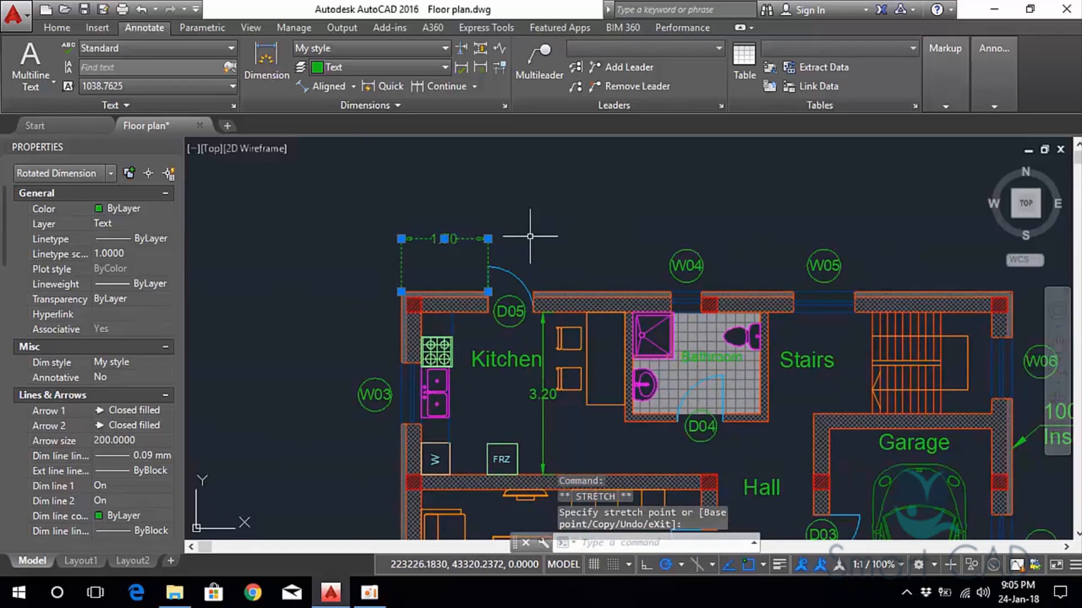
key("Escape")
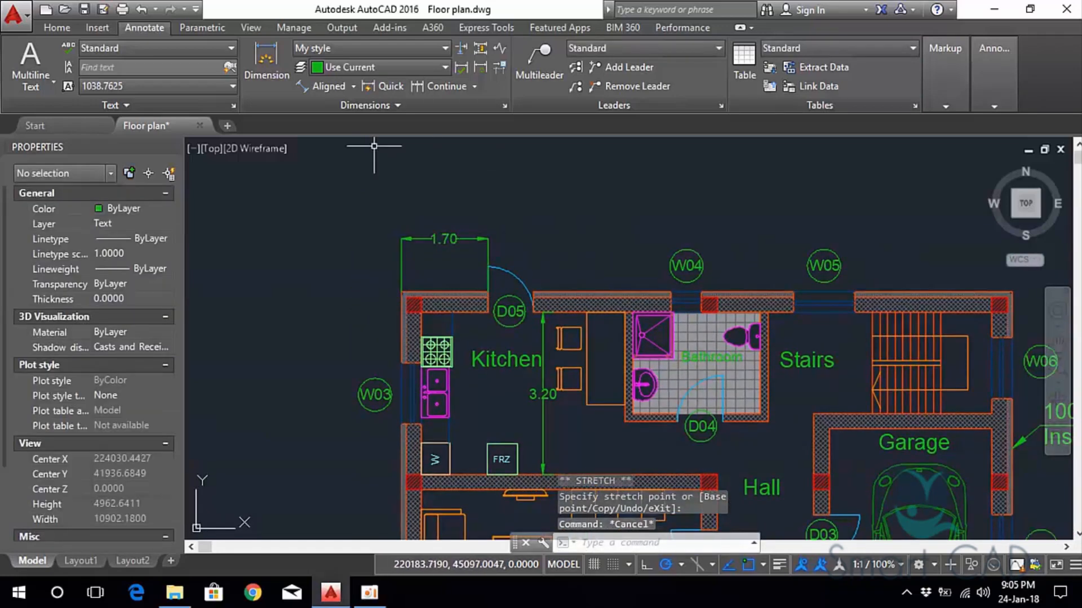
Continue the dimension beside door D05 along the upper outer wall, through the edges of D05, W04 and W05 to the far corner.
left_click(353, 87)
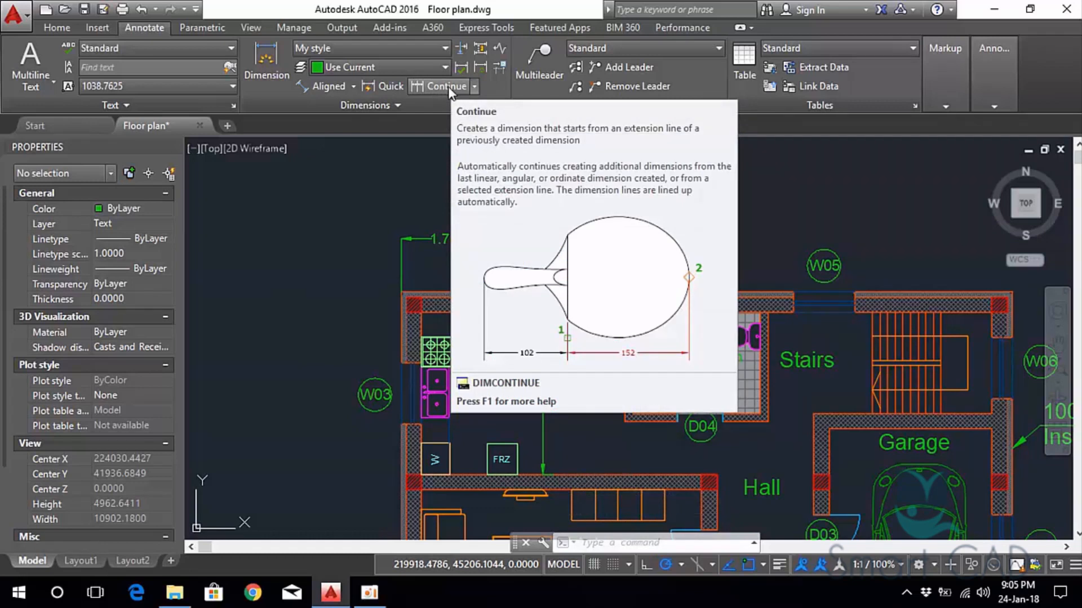
left_click(448, 86)
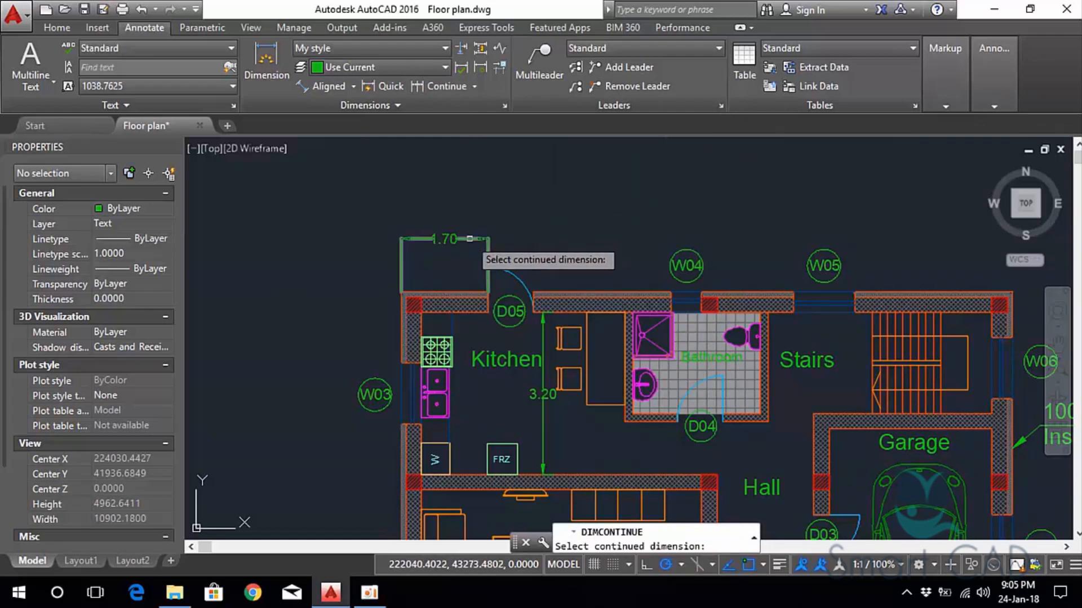
left_click(467, 239)
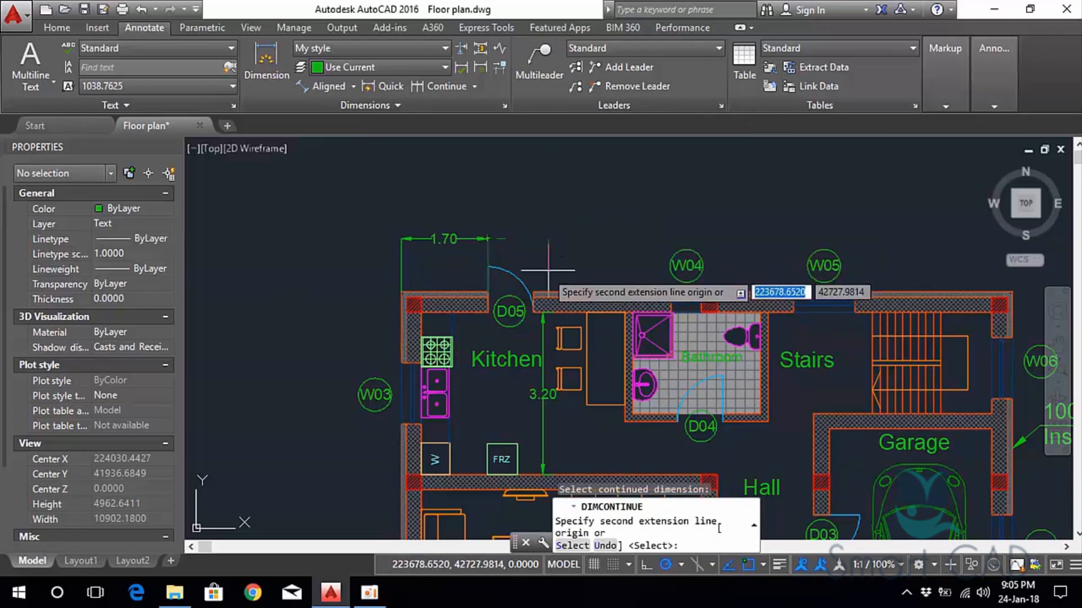
left_click(533, 292)
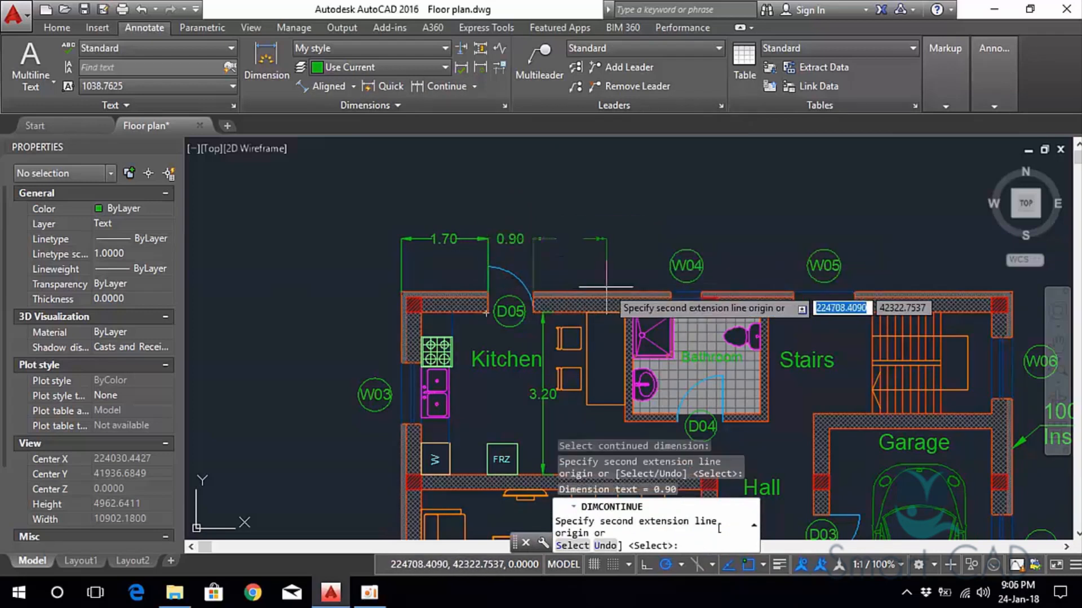
left_click(670, 292)
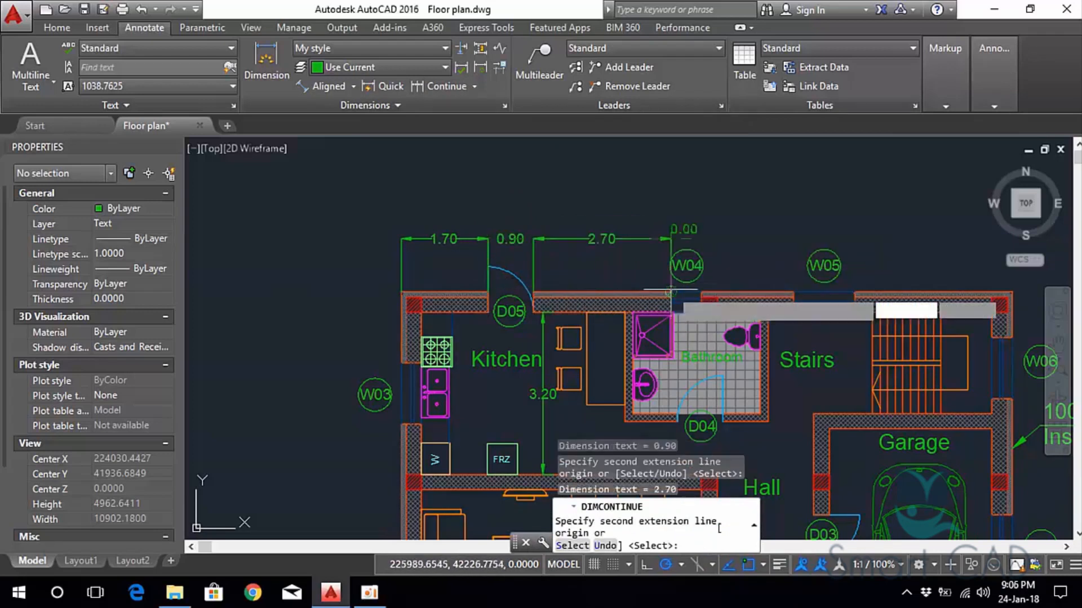
left_click(702, 292)
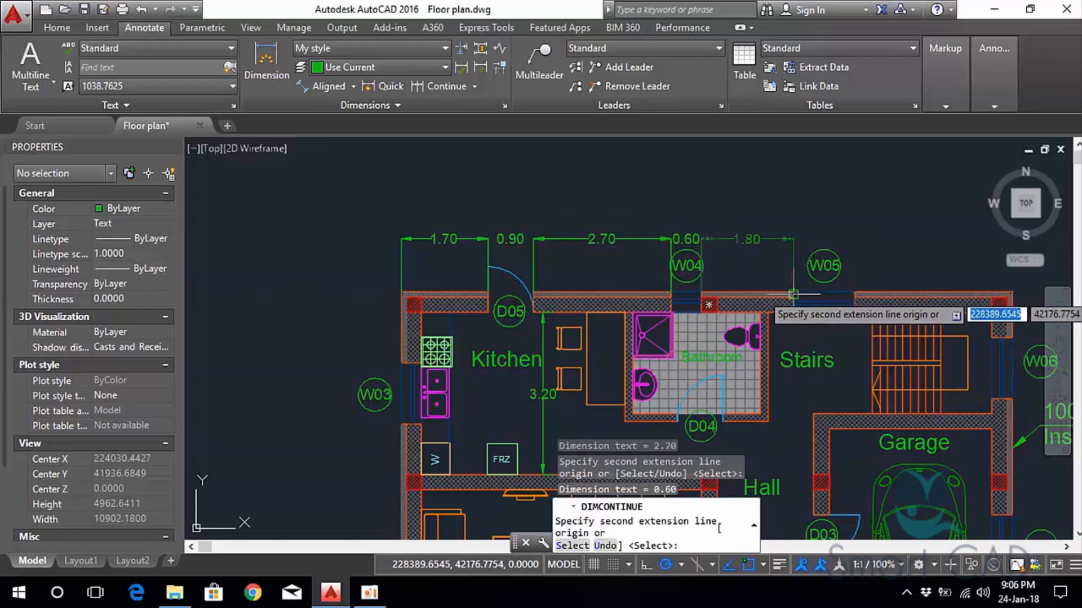
left_click(792, 293)
left_click(853, 293)
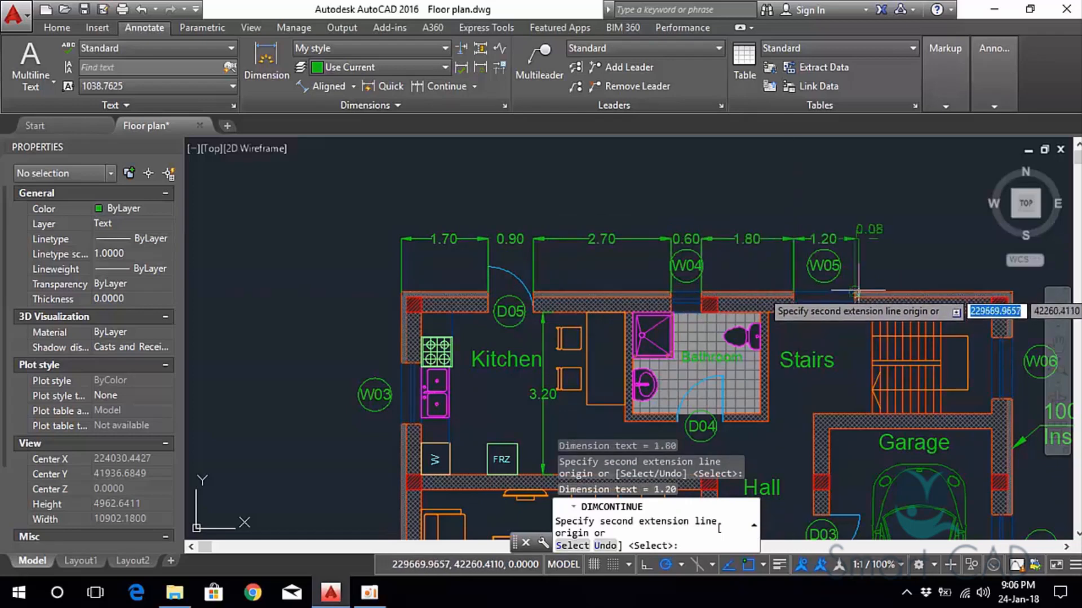
middle_click_drag(954, 280, 693, 244)
left_click(738, 268)
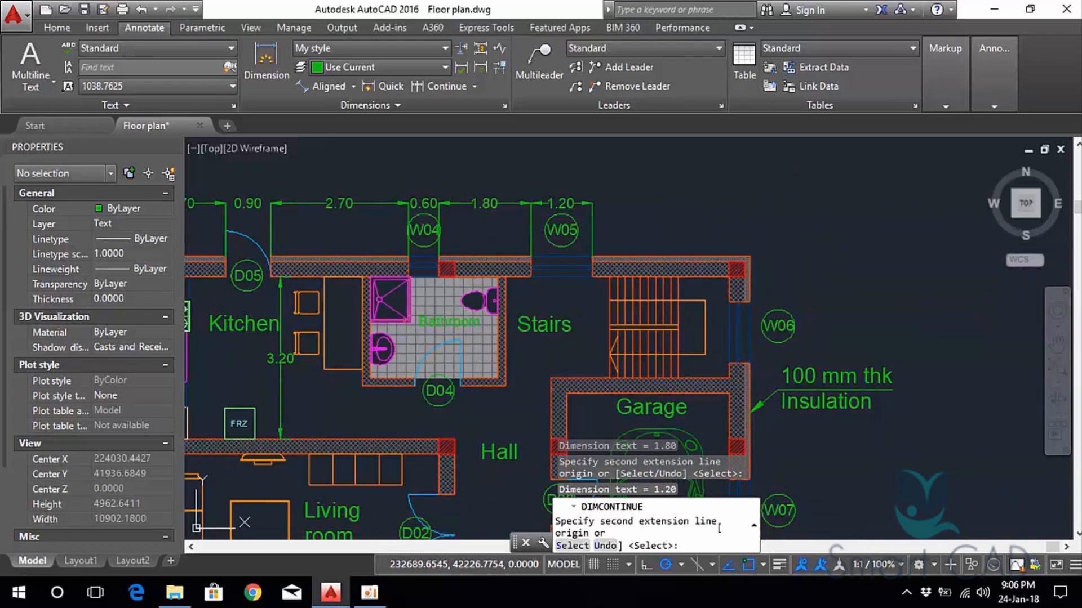
key("Escape")
Draw a vertical line about 9.12 m long in the empty space east of the floor plan.
middle_click_drag(572, 287, 621, 286)
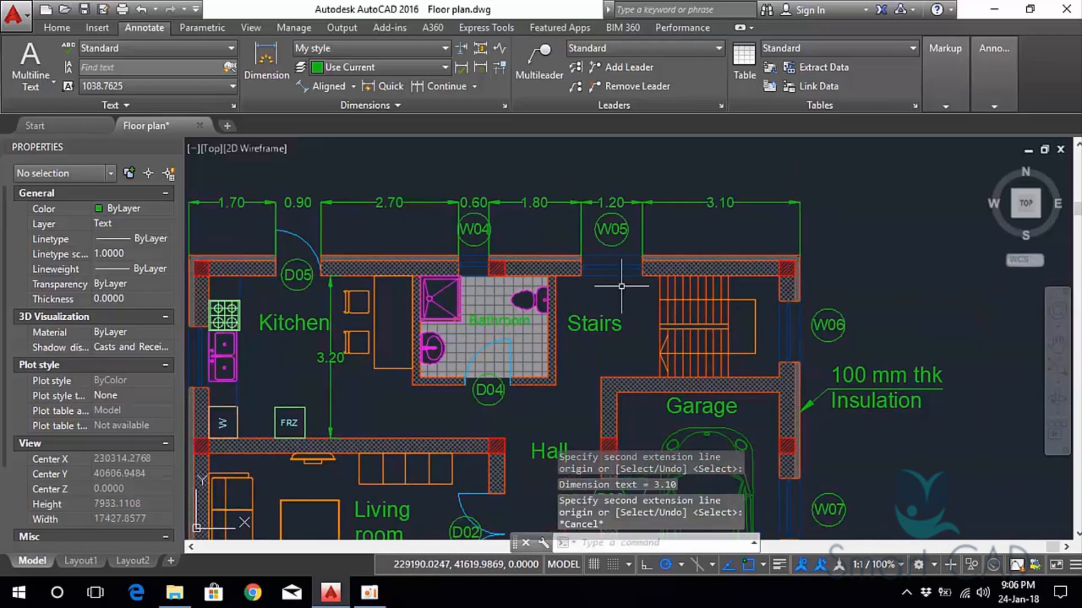
middle_click_drag(300, 366, 470, 336)
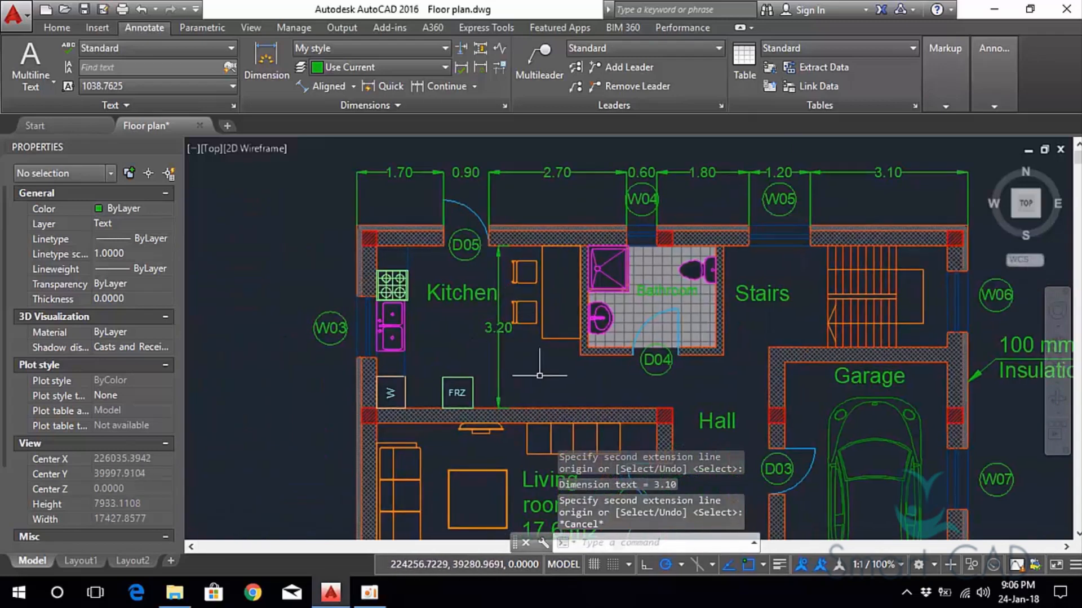
scroll(538, 374, "down", 3)
mouse_move(539, 374)
middle_mouse_down()
mouse_move(422, 330)
mouse_move(375, 251)
middle_mouse_up()
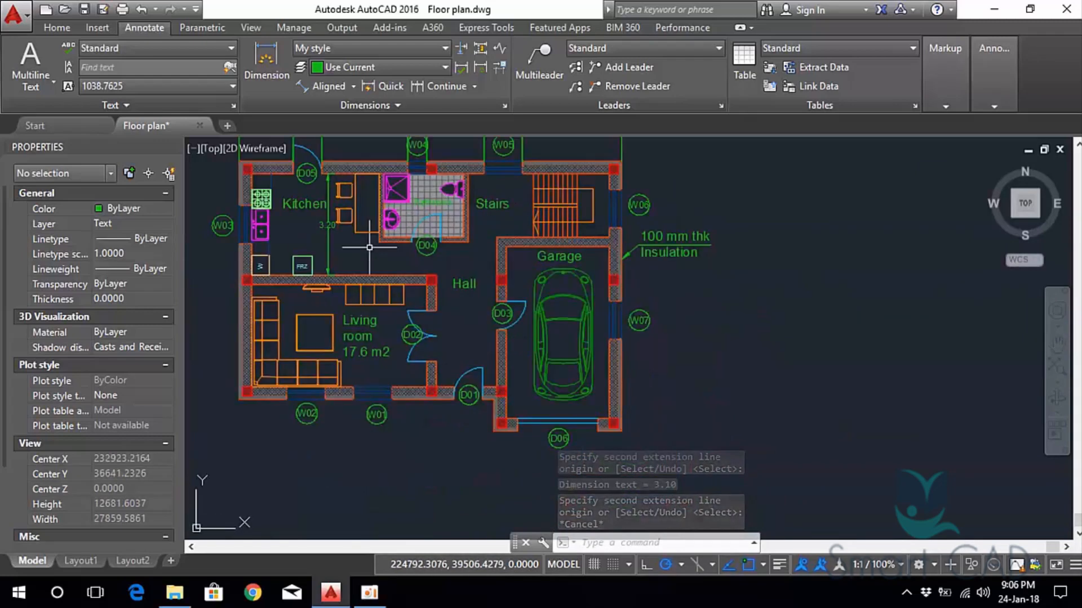
scroll(470, 315, "down", 3)
middle_click_drag(471, 315, 406, 322)
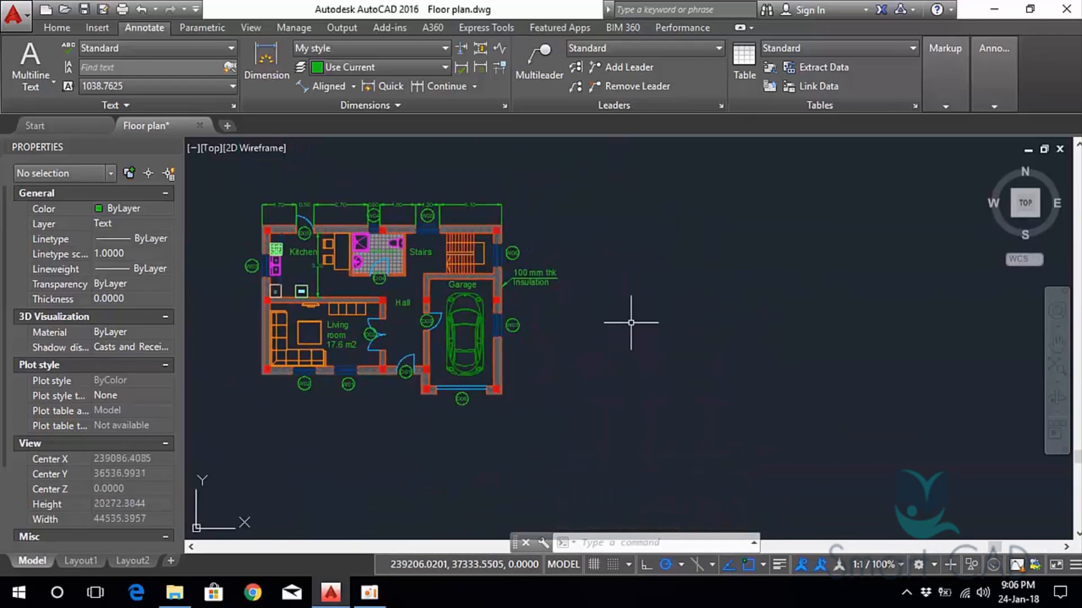
key("Return")
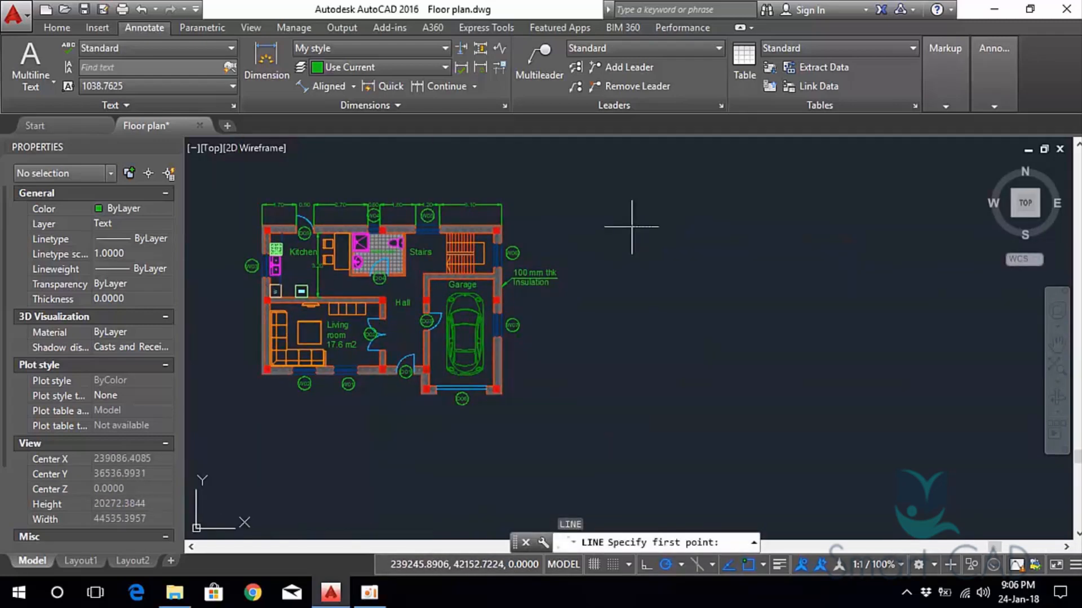
left_click(631, 301)
left_click(631, 409)
key("Escape")
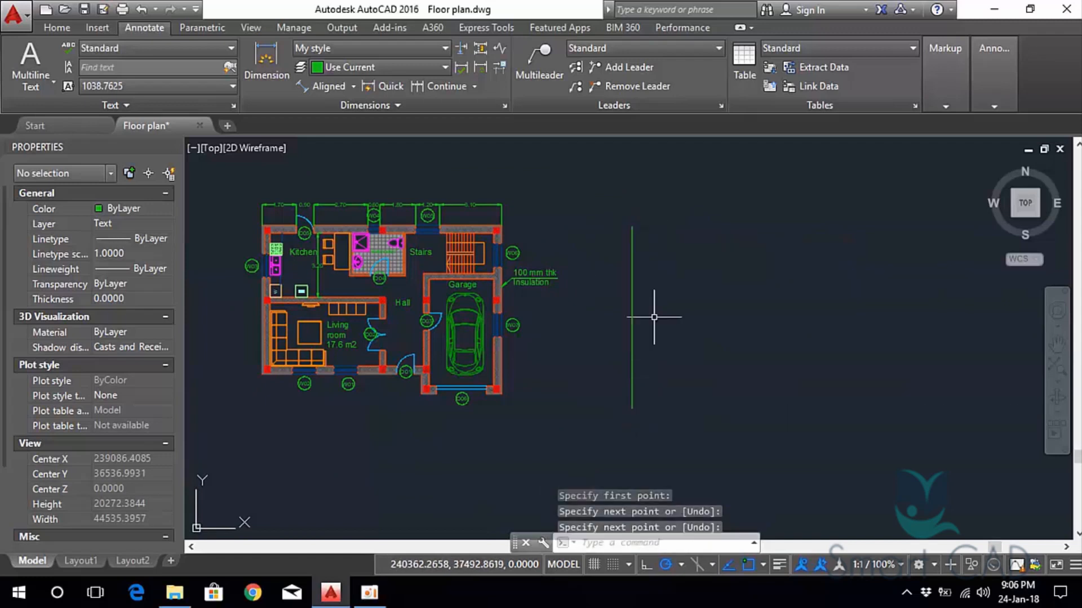
left_click(653, 317)
left_click(568, 305)
type("o")
key("Return")
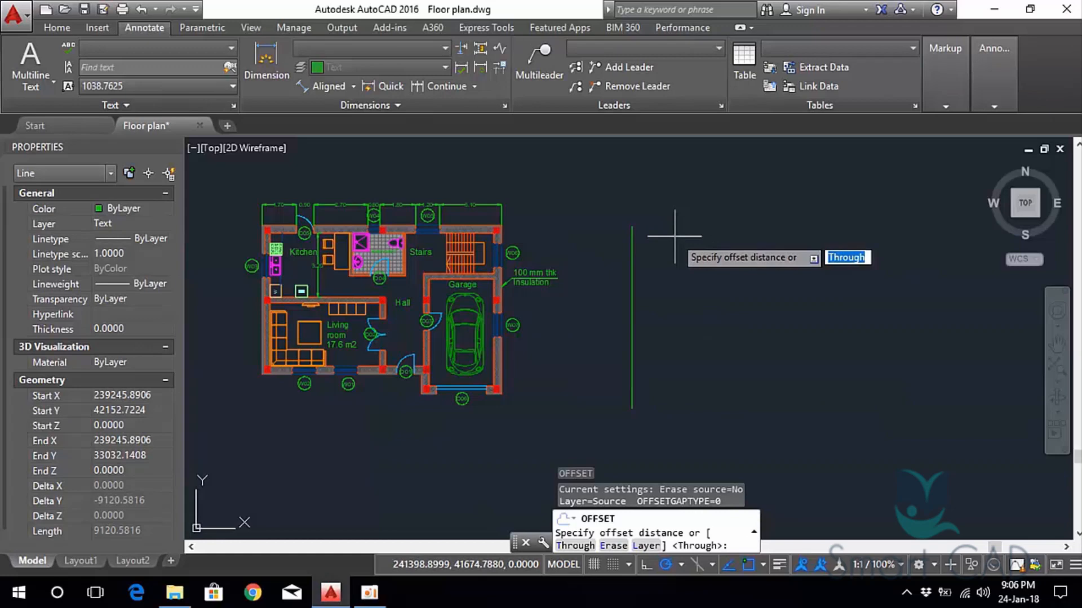
type("400")
key("Return")
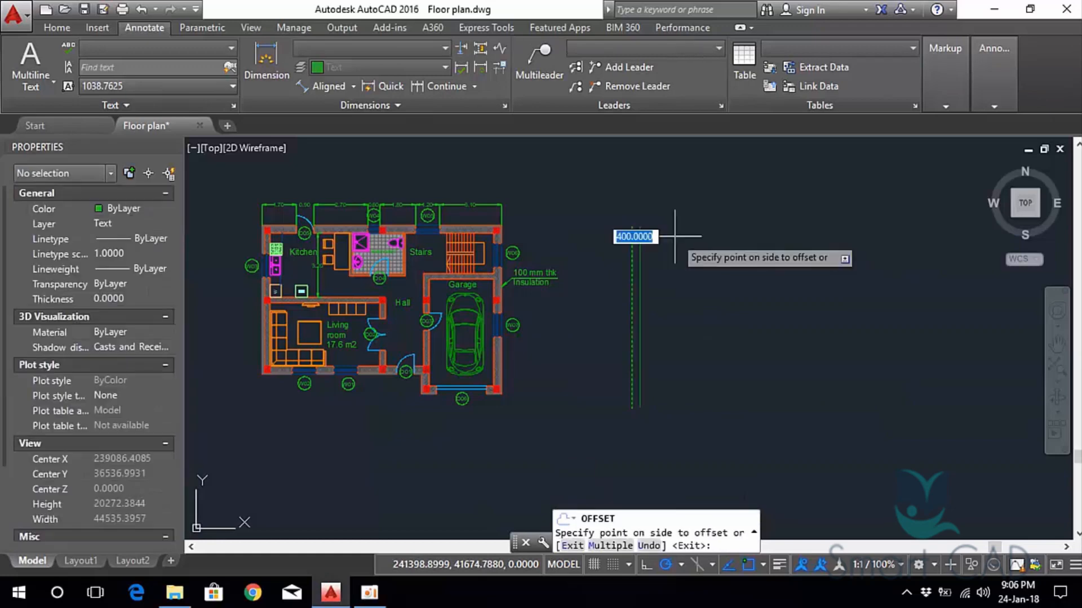
key("Escape")
Offset the vertical line eastward four times in succession at a distance of 1000 to form five parallel lines.
left_click(637, 242)
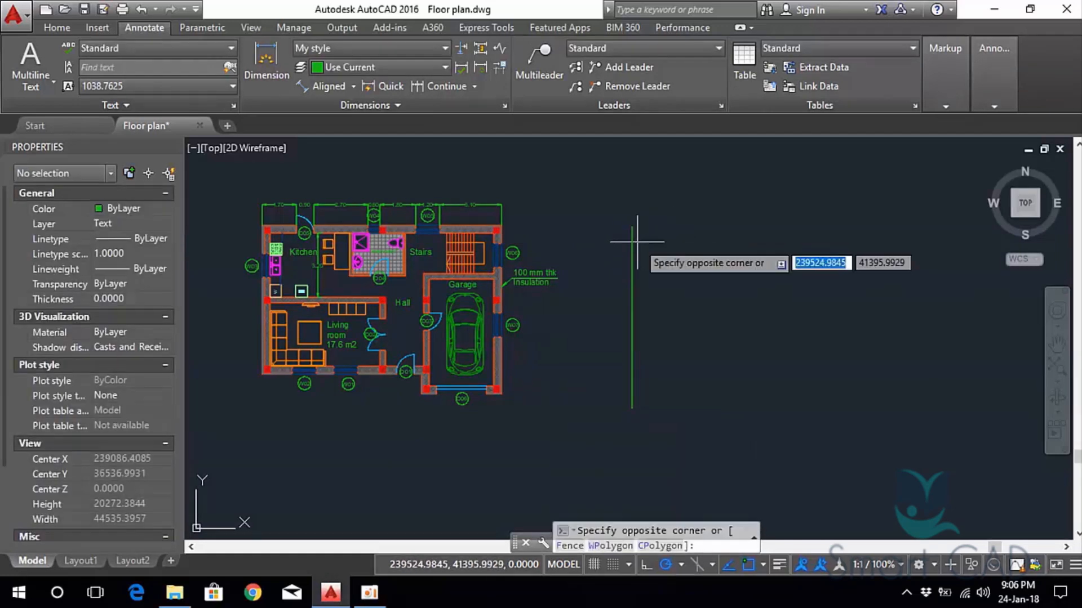
left_click(608, 235)
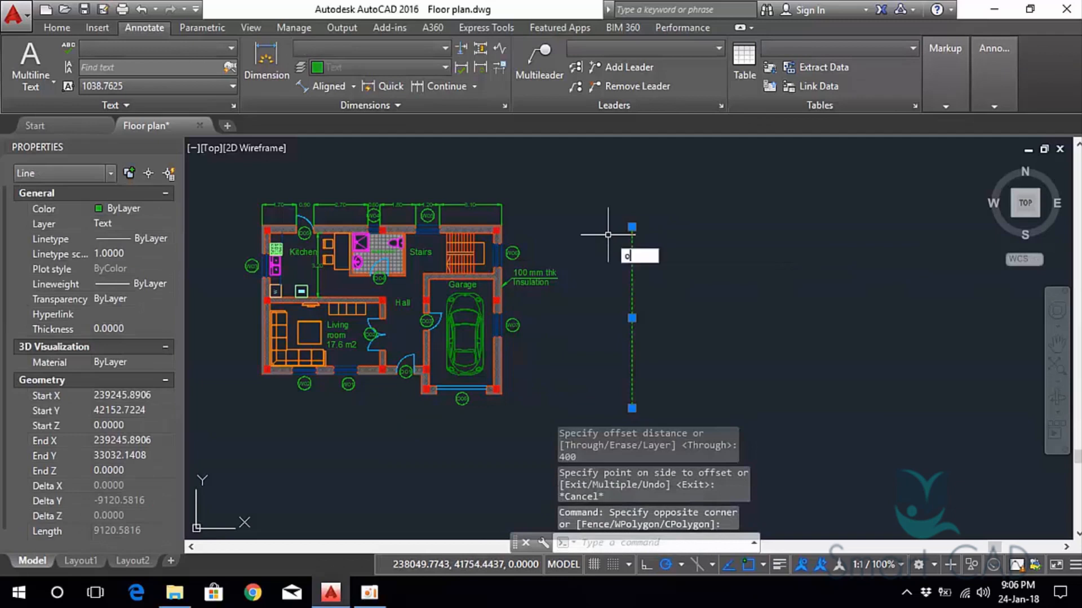
type("o")
key("Return")
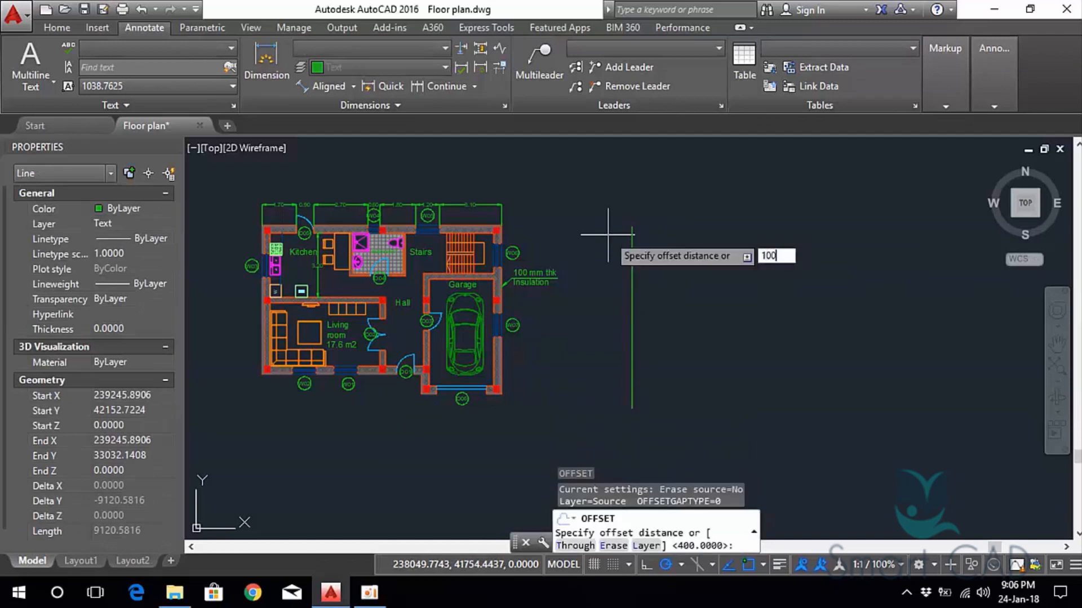
key("Return")
left_click(653, 243)
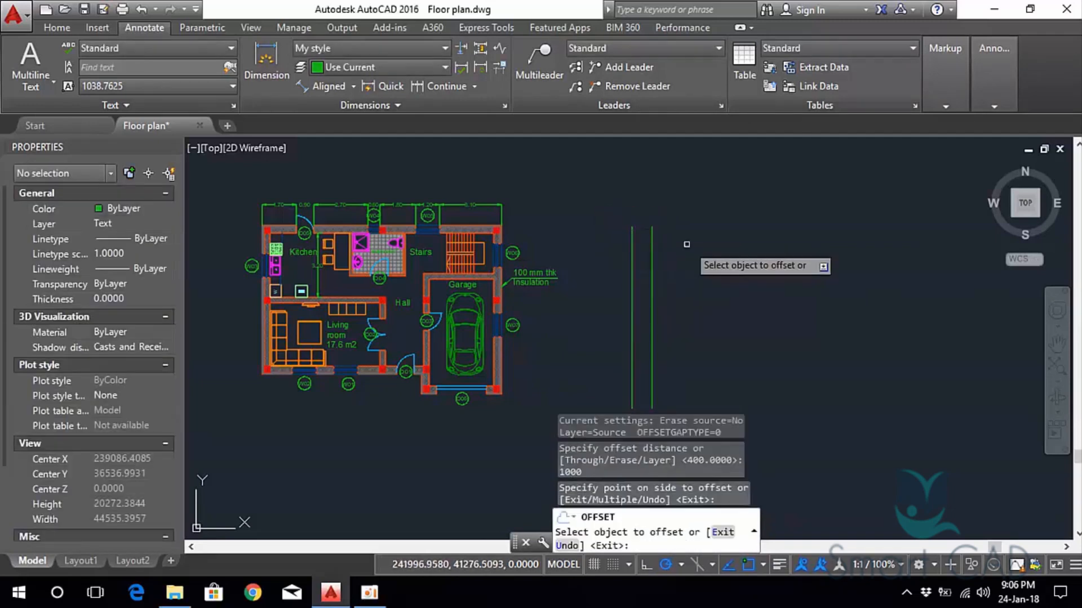
left_click(652, 243)
left_click(665, 242)
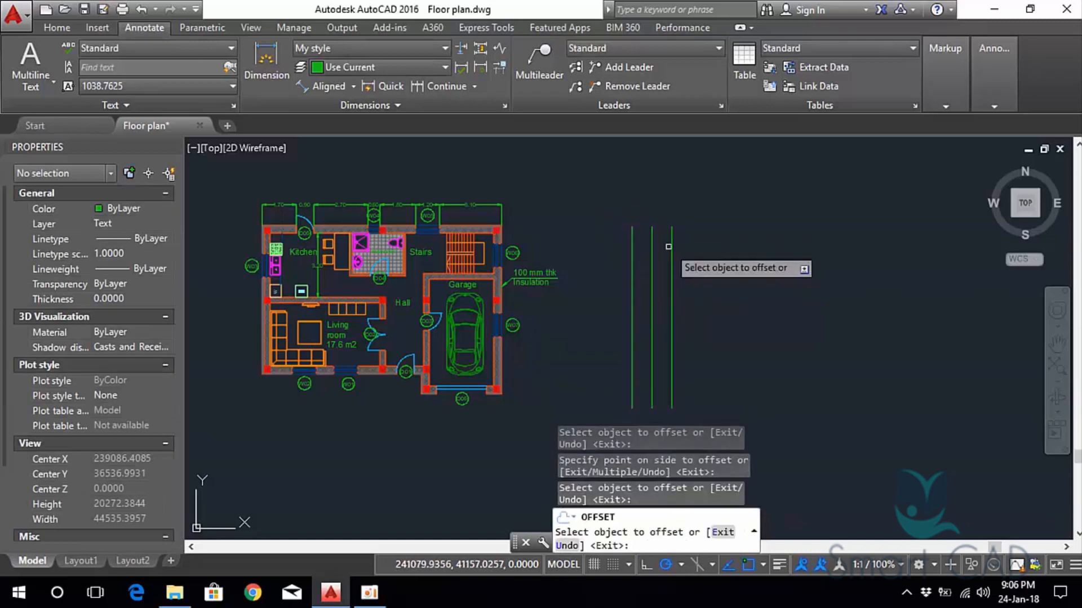
left_click(689, 236)
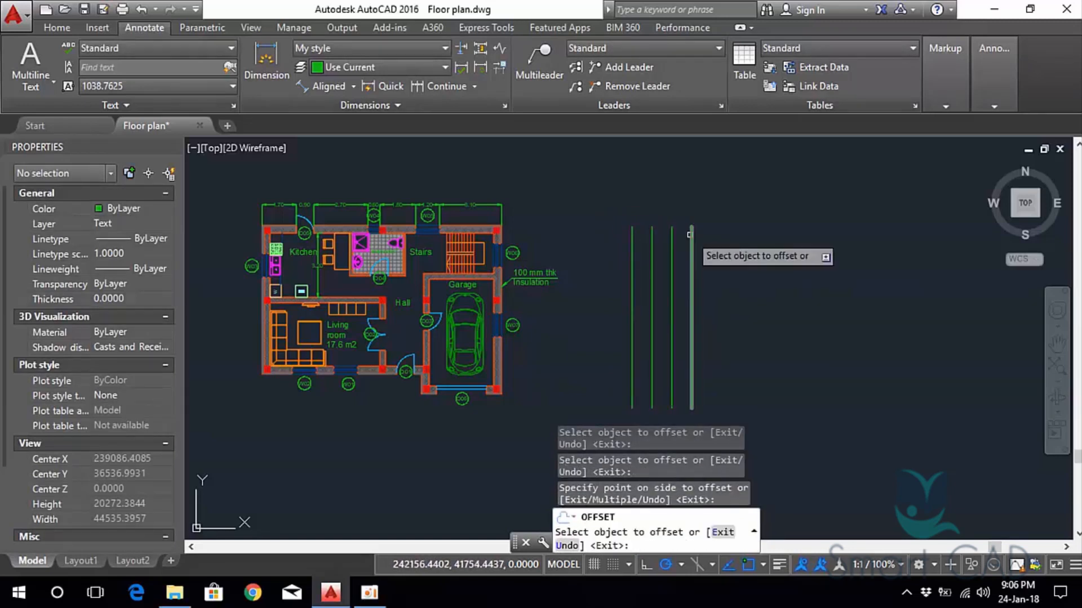
left_click(689, 236)
left_click(724, 236)
key("Escape")
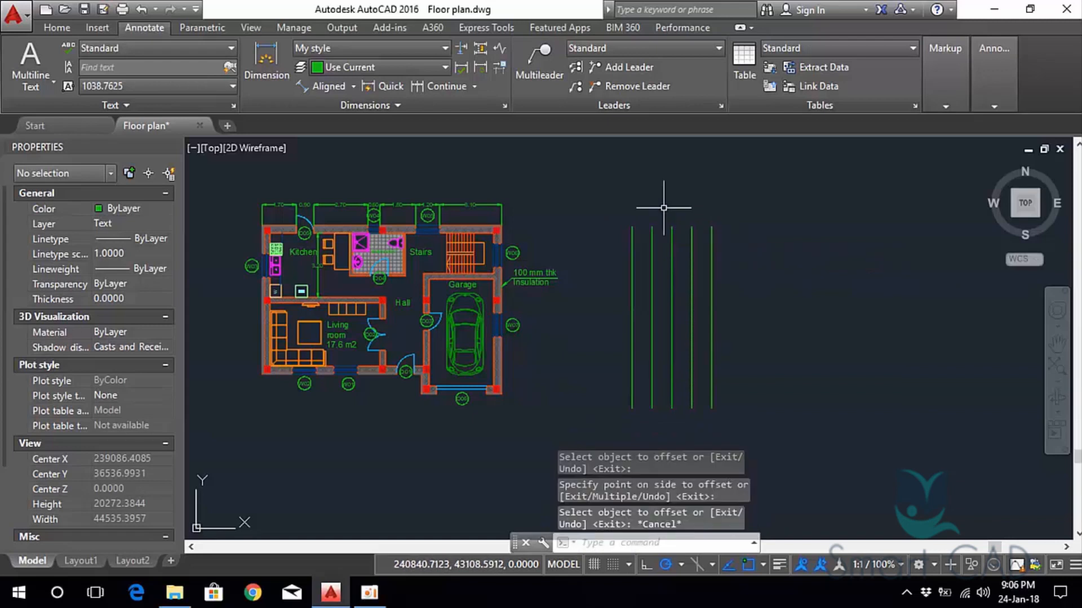
Add a continuous Quick Dimension chain across the five vertical lines, placed just below their lower ends.
left_click(385, 87)
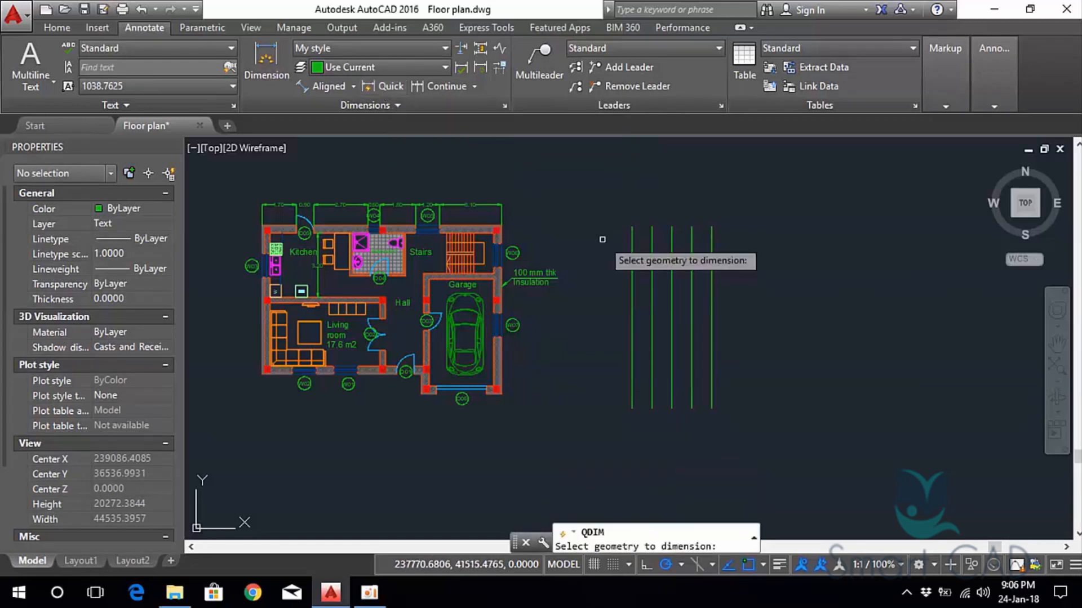
left_click(720, 344)
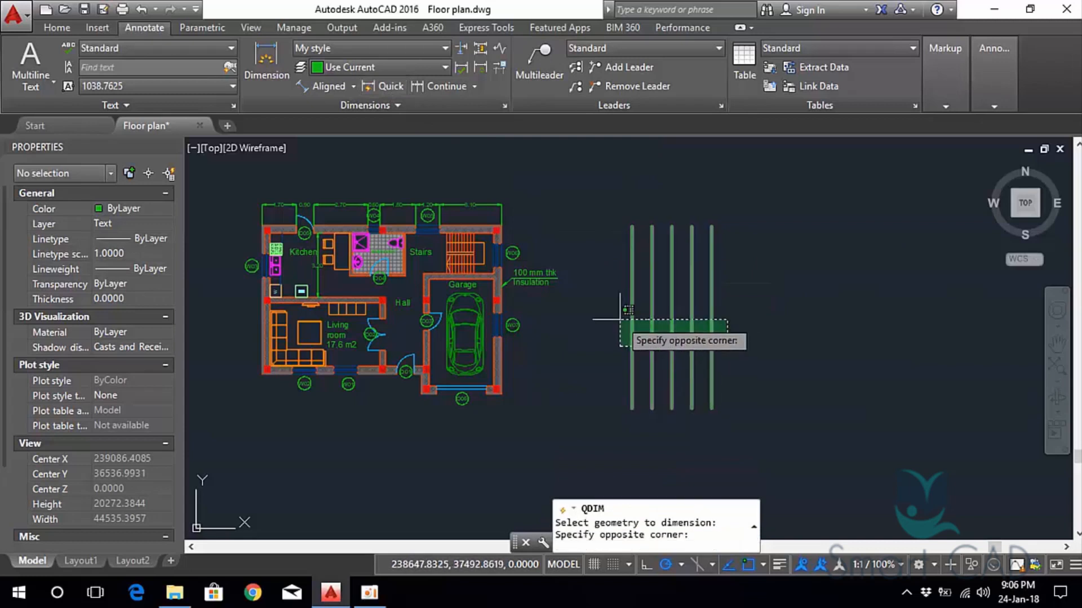
left_click(597, 321)
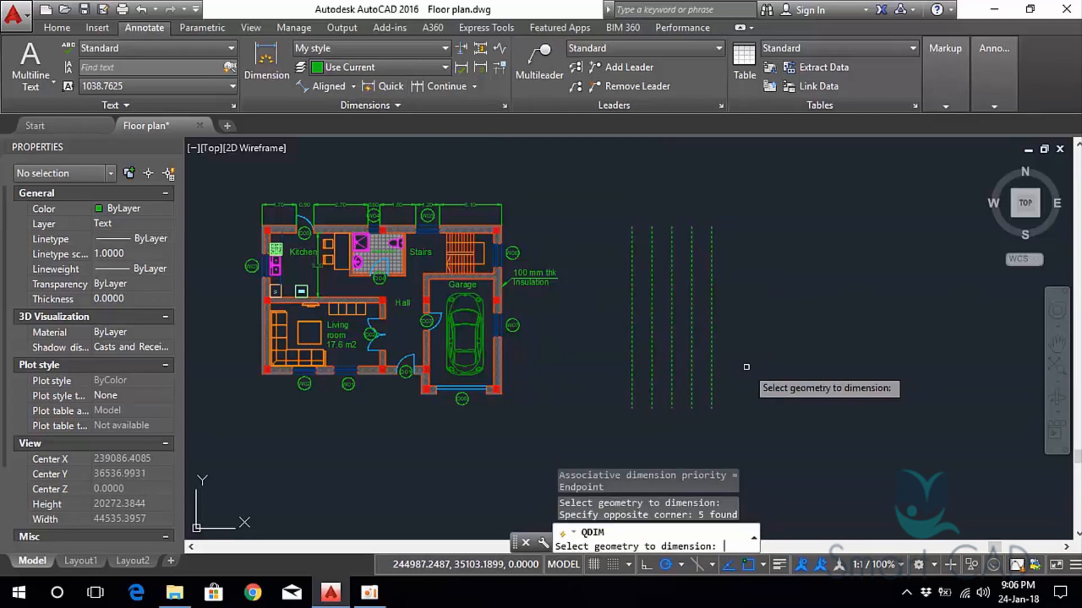
key("Return")
middle_click_drag(700, 335, 705, 215)
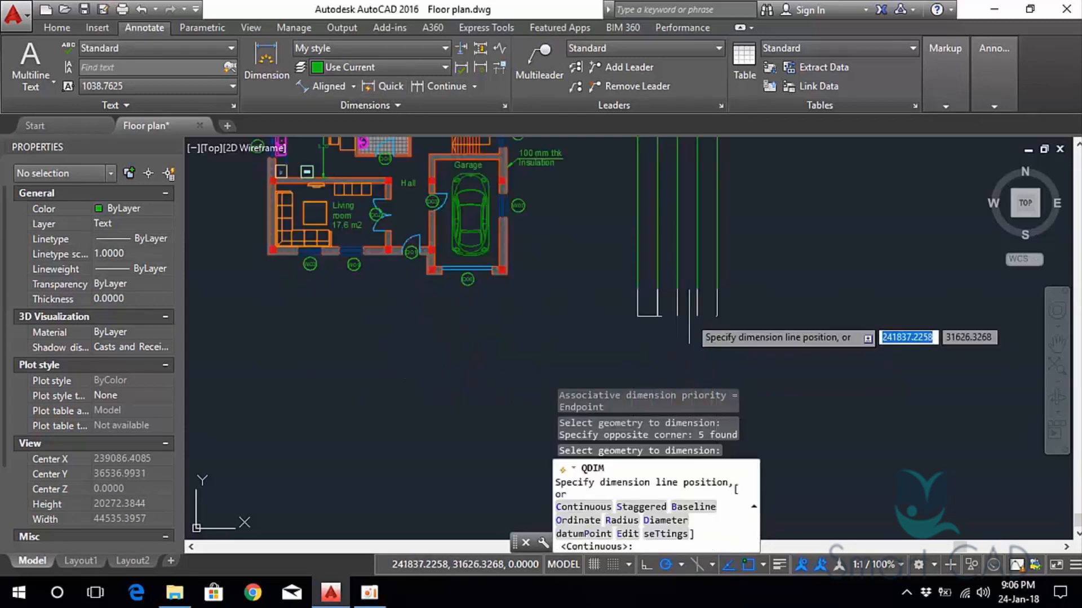
left_click(726, 321)
scroll(751, 307, "up", 6)
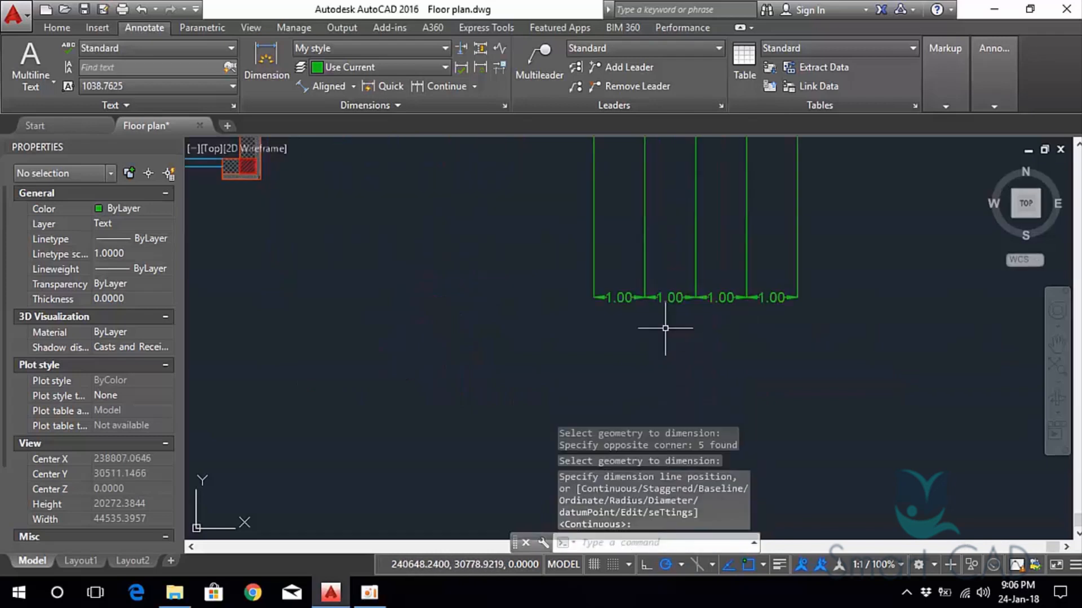
Delete the five vertical lines and their quick dimensions beside the floor plan.
scroll(580, 234, "down", 4)
scroll(681, 275, "down", 4)
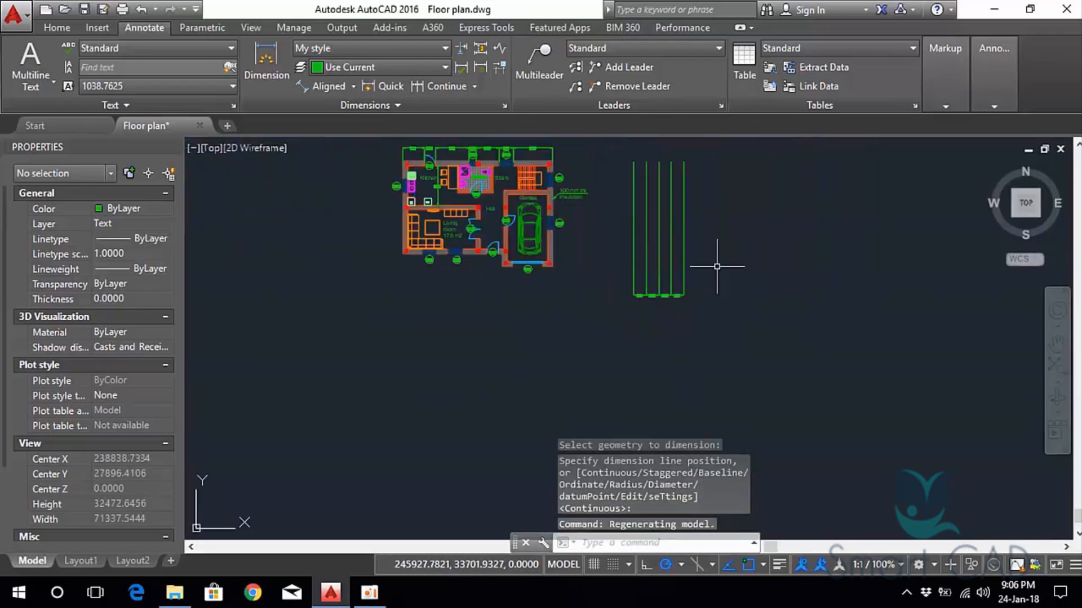
middle_click_drag(717, 265, 700, 316)
scroll(648, 326, "up", 4)
left_click(727, 401)
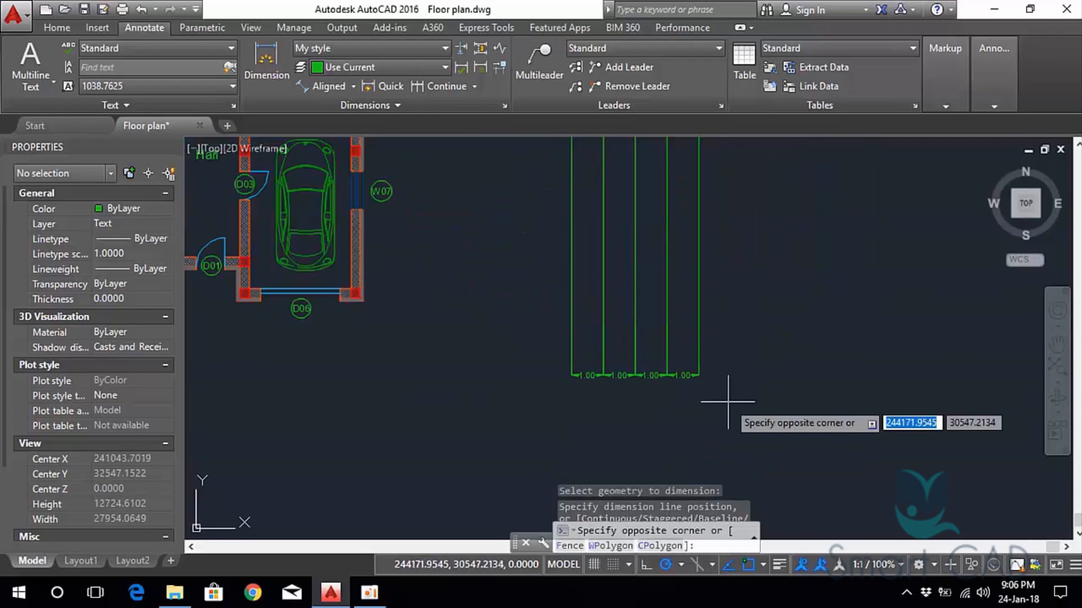
left_click(542, 230)
key("Delete")
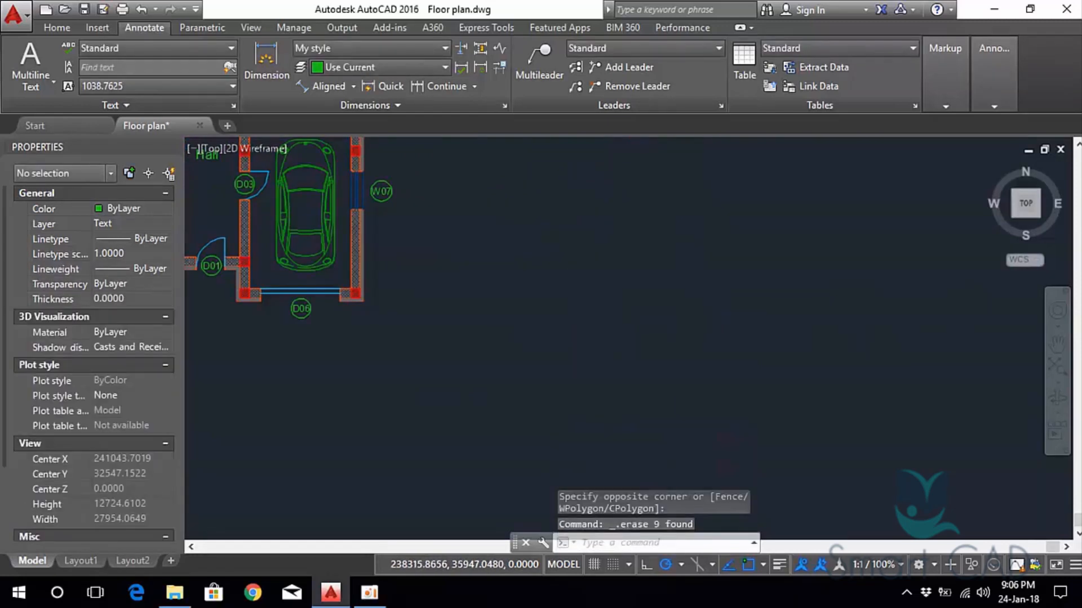
Look over the floor plan's south and east sides and the dimension chain along its north wall.
scroll(417, 268, "down", 5)
scroll(417, 268, "up", 6)
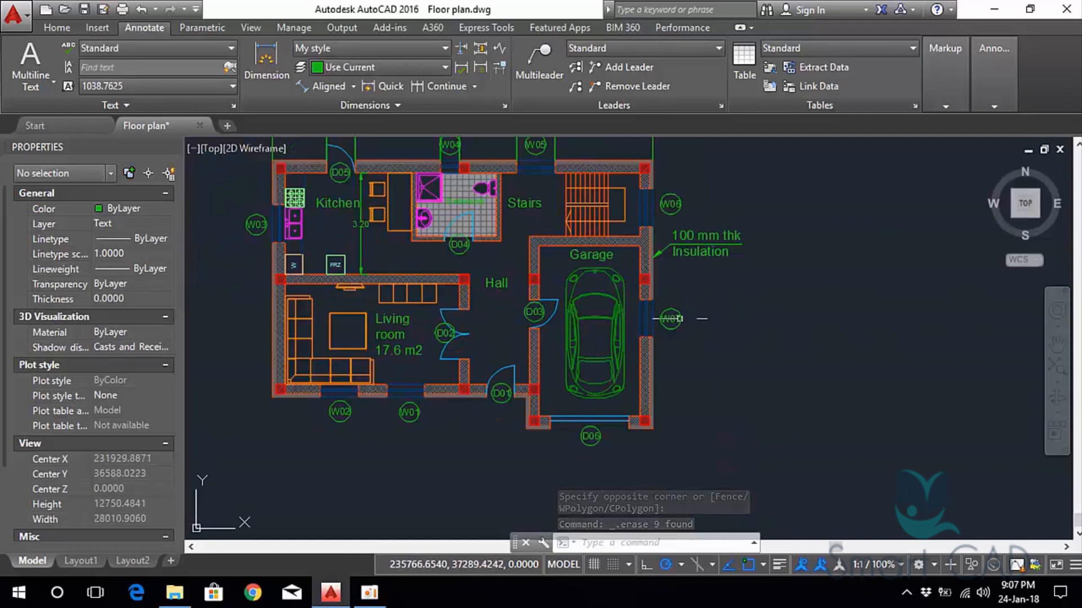
middle_click_drag(456, 259, 408, 307)
middle_click_drag(761, 349, 594, 311)
scroll(636, 317, "down", 2)
scroll(488, 394, "up", 4)
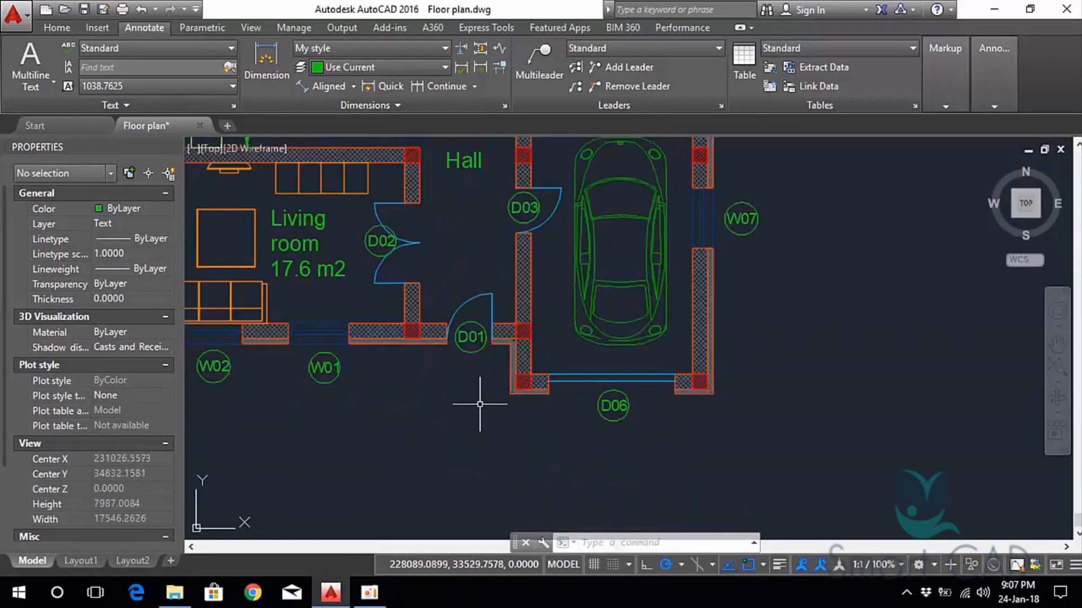
middle_click_drag(443, 398, 448, 336)
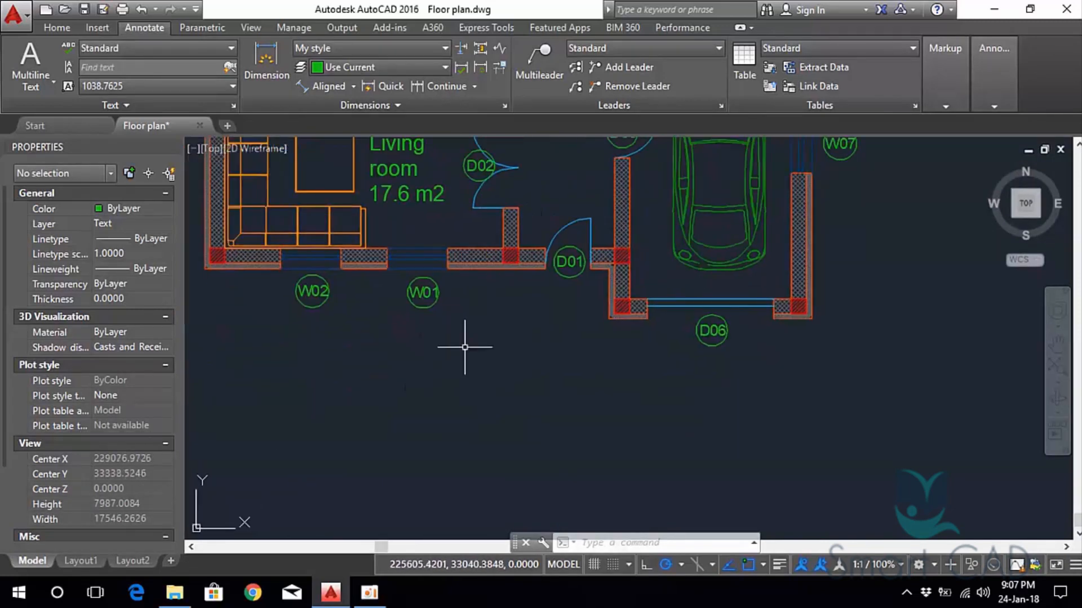
scroll(464, 347, "down", 2)
middle_click_drag(655, 283, 543, 363)
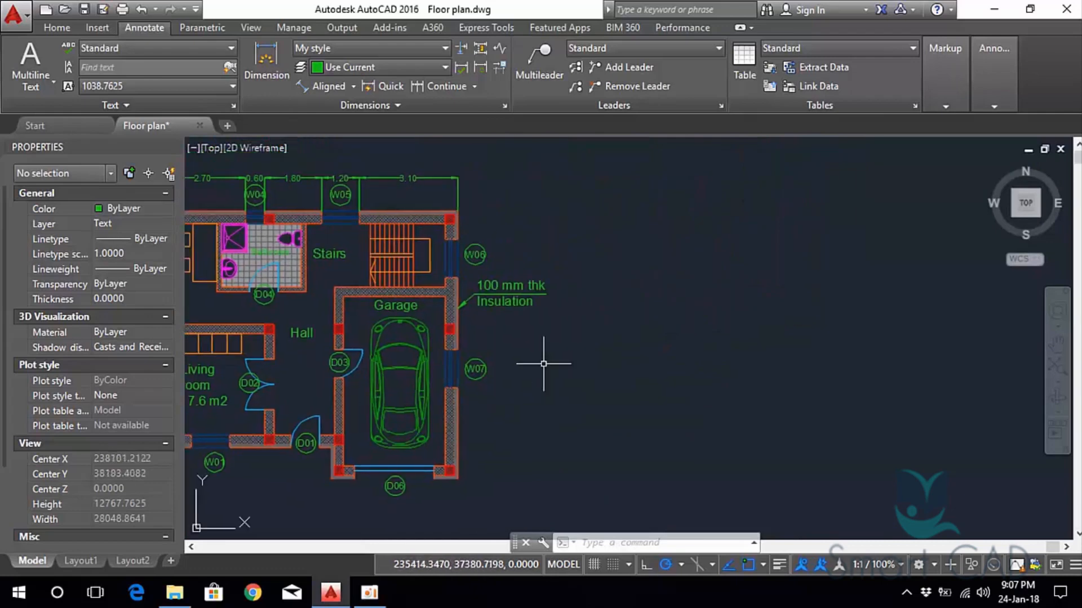
middle_click_drag(418, 224, 536, 273)
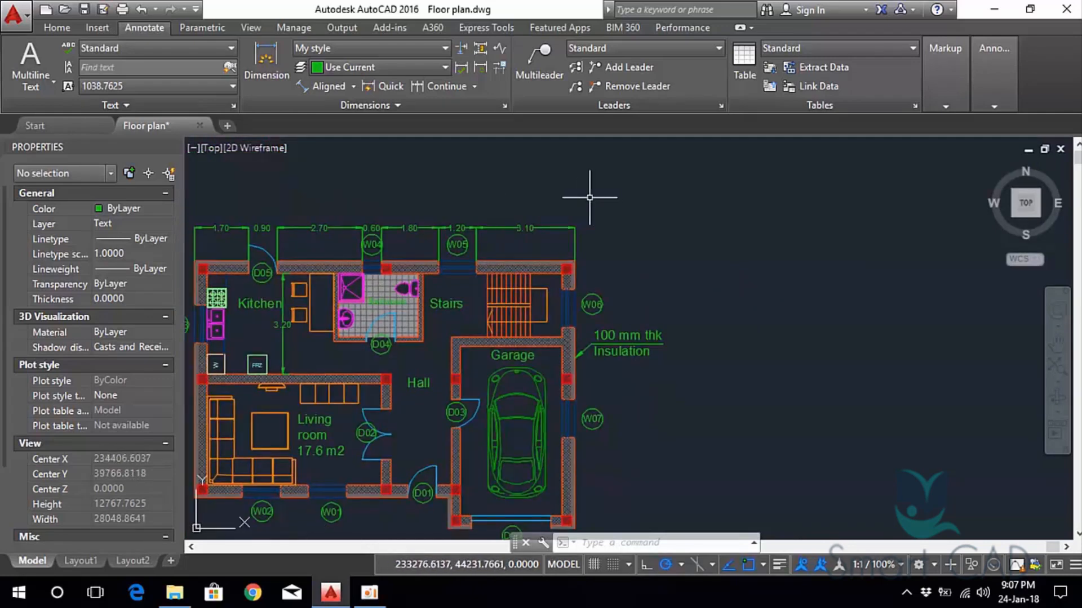
scroll(497, 230, "up", 2)
scroll(562, 220, "down", 2)
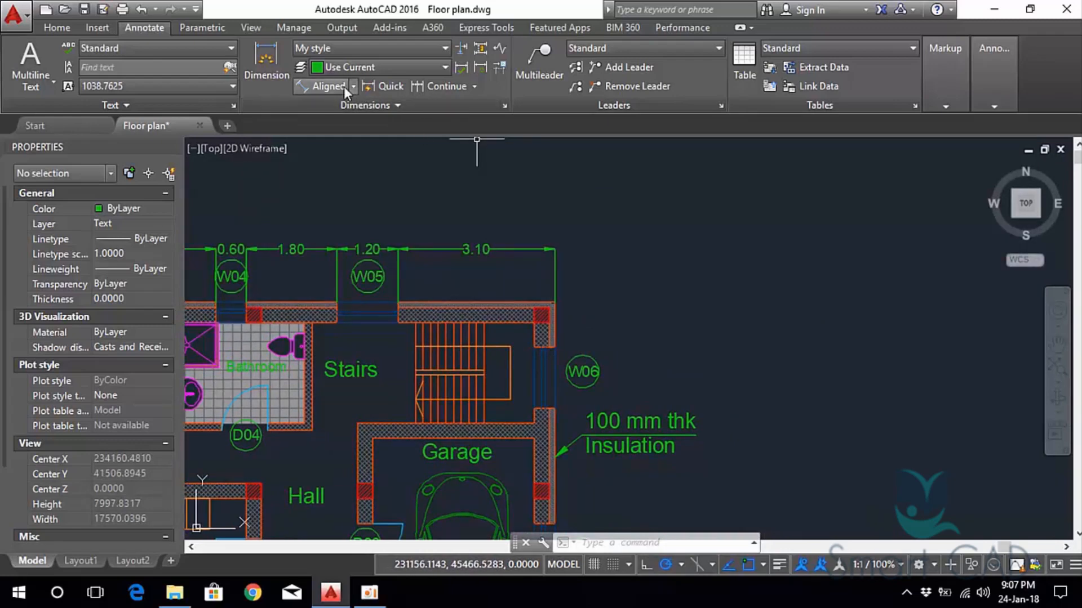
Draw a vertical line about 2.11 m long crossing the 3.10 dimension and the north wall above the stairs.
scroll(580, 185, "down", 2)
scroll(479, 242, "up", 4)
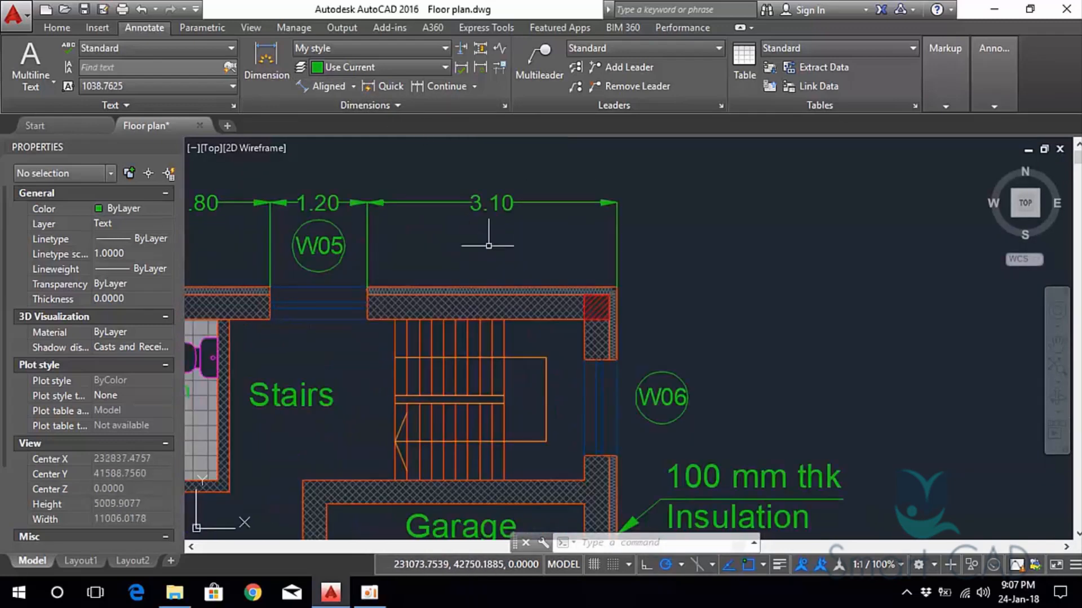
type("l")
key("Return")
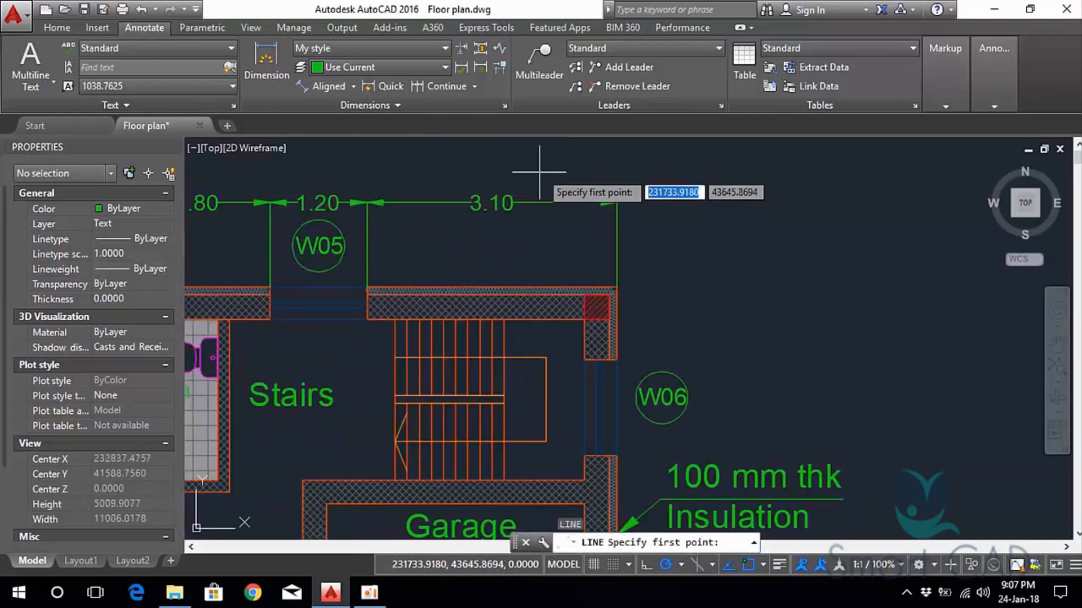
left_click(539, 272)
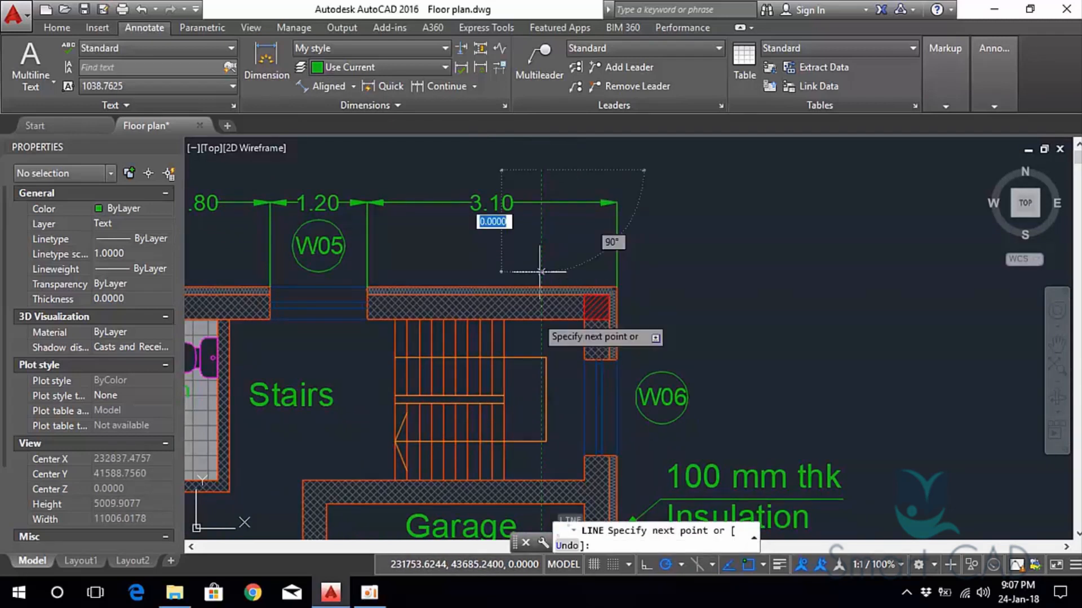
left_click(544, 339)
key("Return")
Copy the vertical line a short distance east so that both lines cross the 3.10 dimension.
left_click(552, 265)
left_click(502, 249)
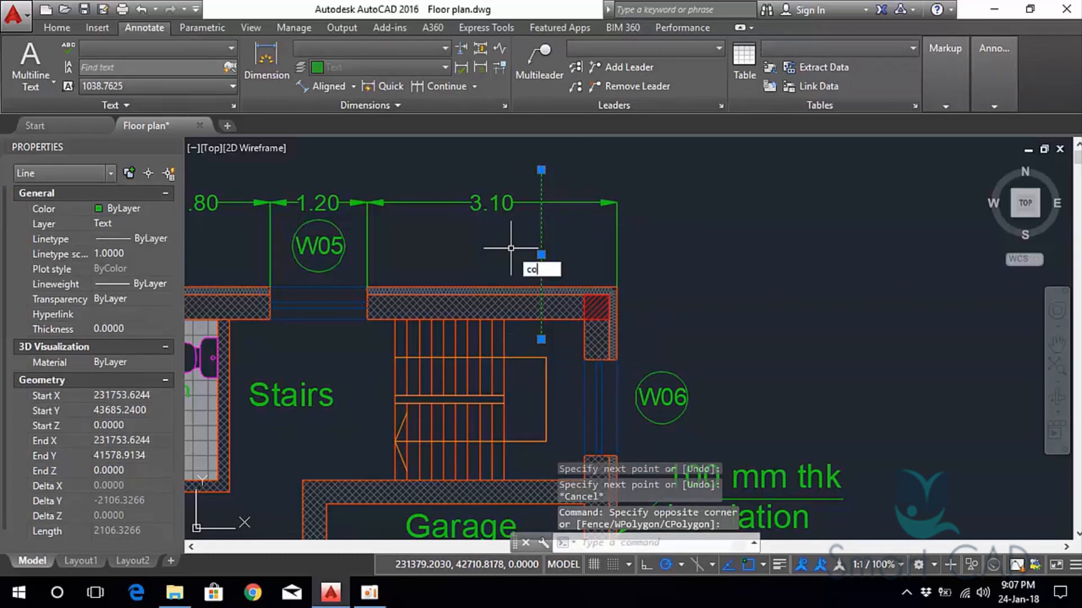
key("Return")
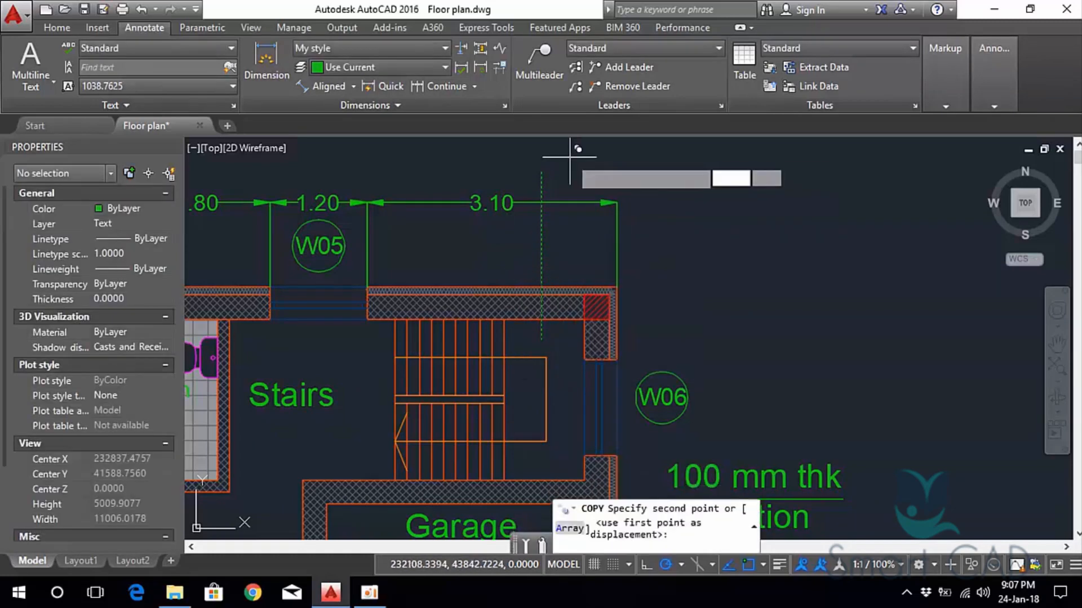
left_click(592, 157)
key("Escape")
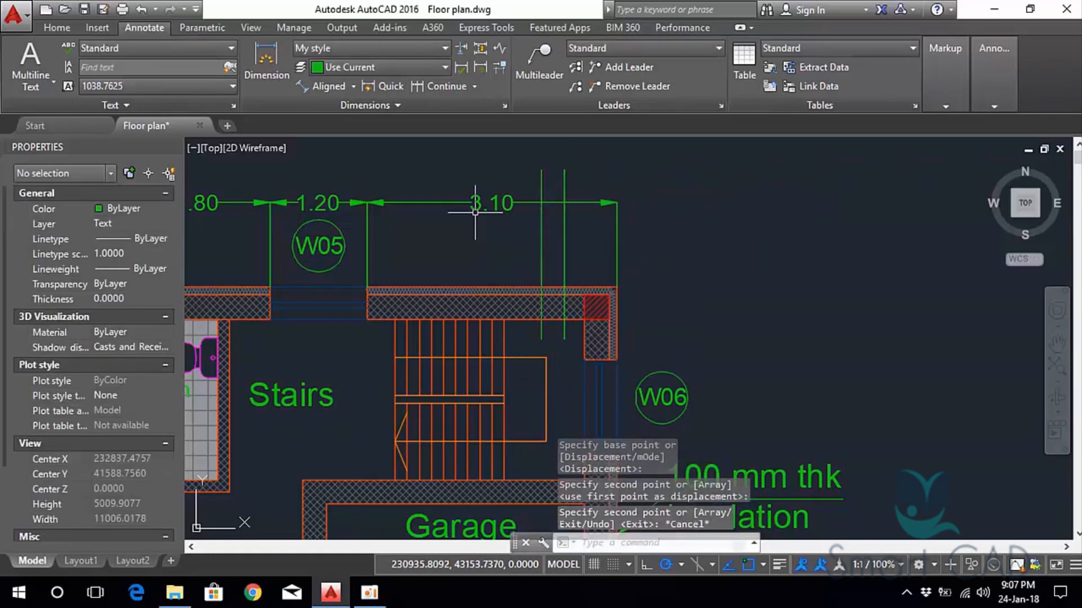
Break the 3.10 dimension line manually between its intersections with the two vertical lines.
scroll(475, 212, "up", 2)
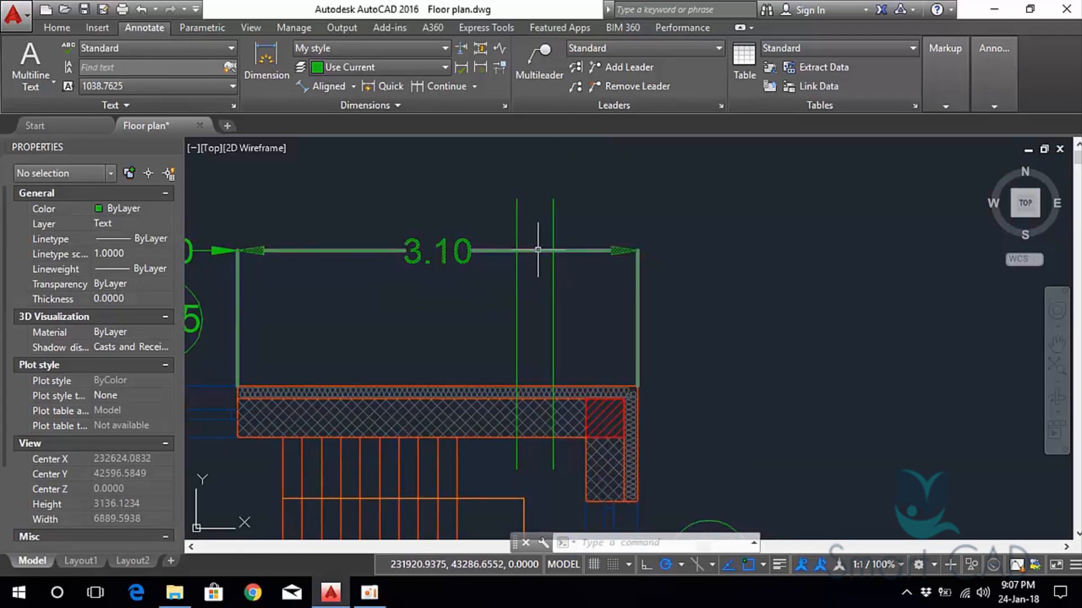
left_click(538, 250)
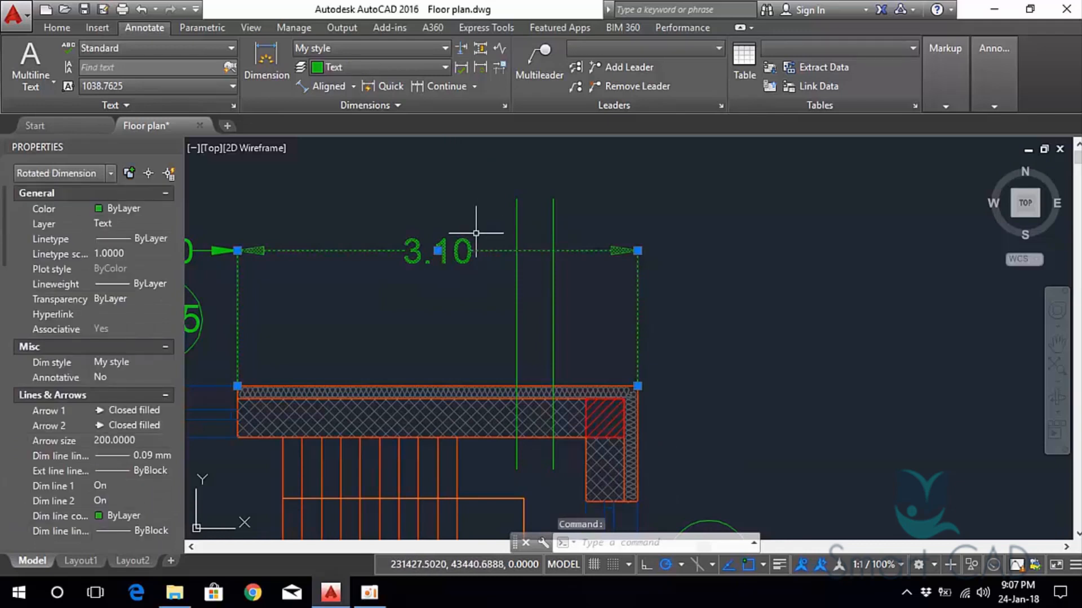
left_click(461, 49)
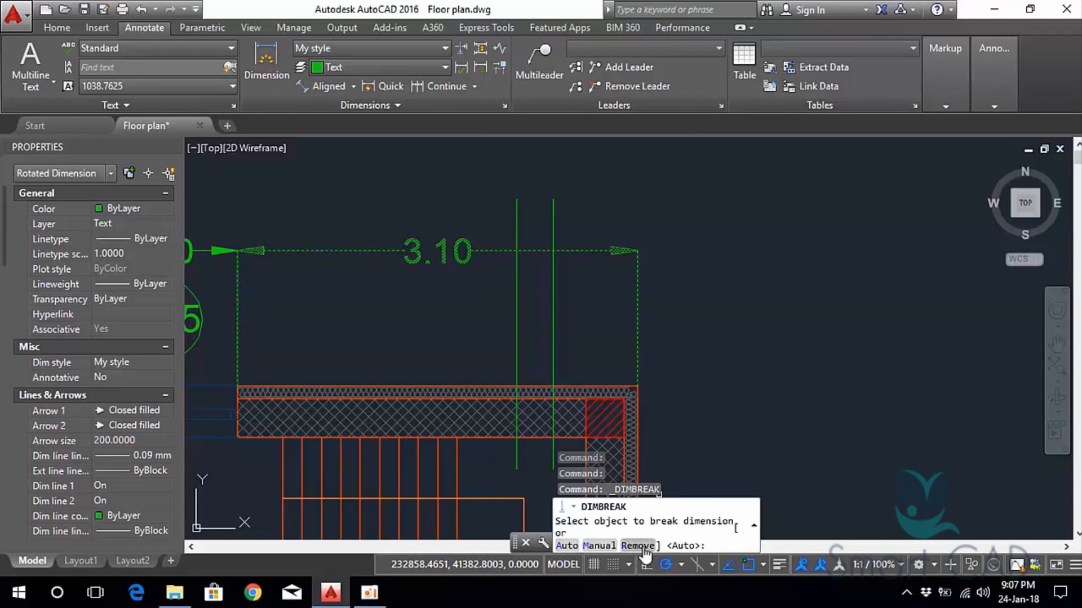
left_click(609, 545)
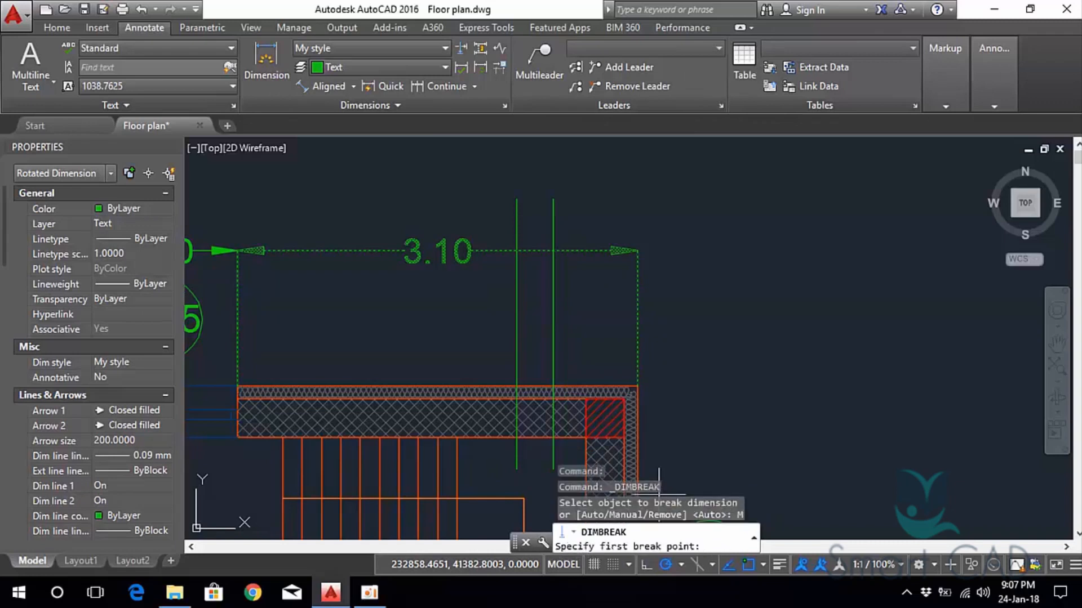
left_click(516, 250)
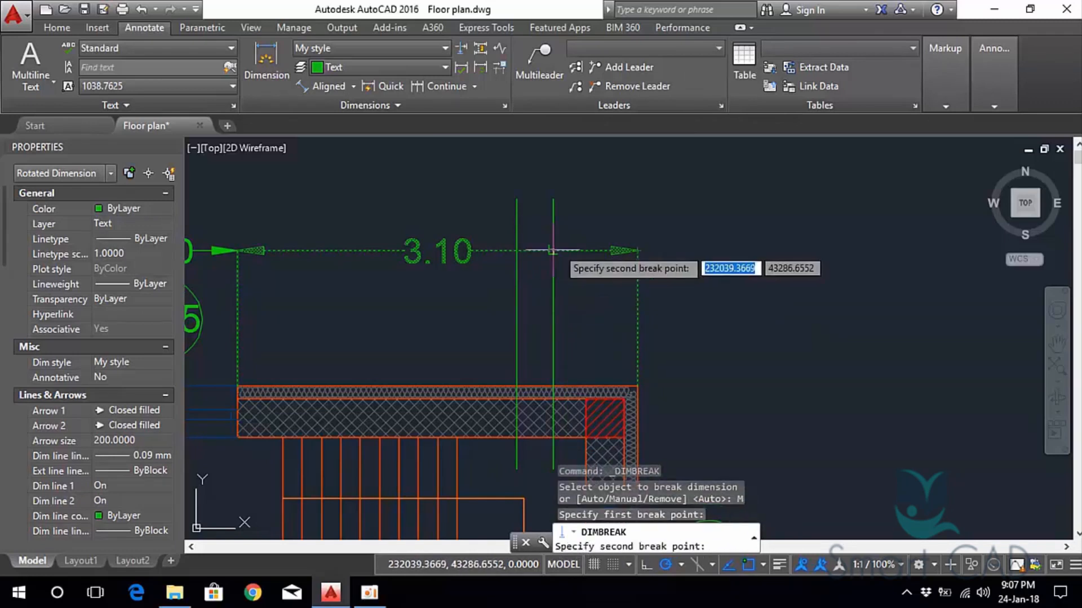
left_click(553, 249)
scroll(600, 248, "down", 2)
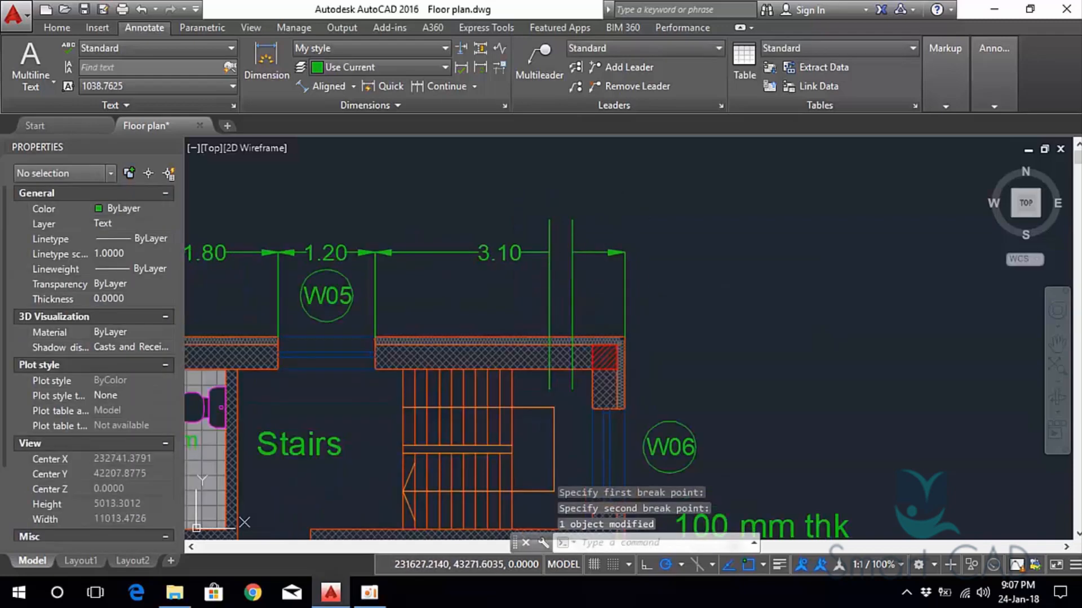
left_click(527, 250)
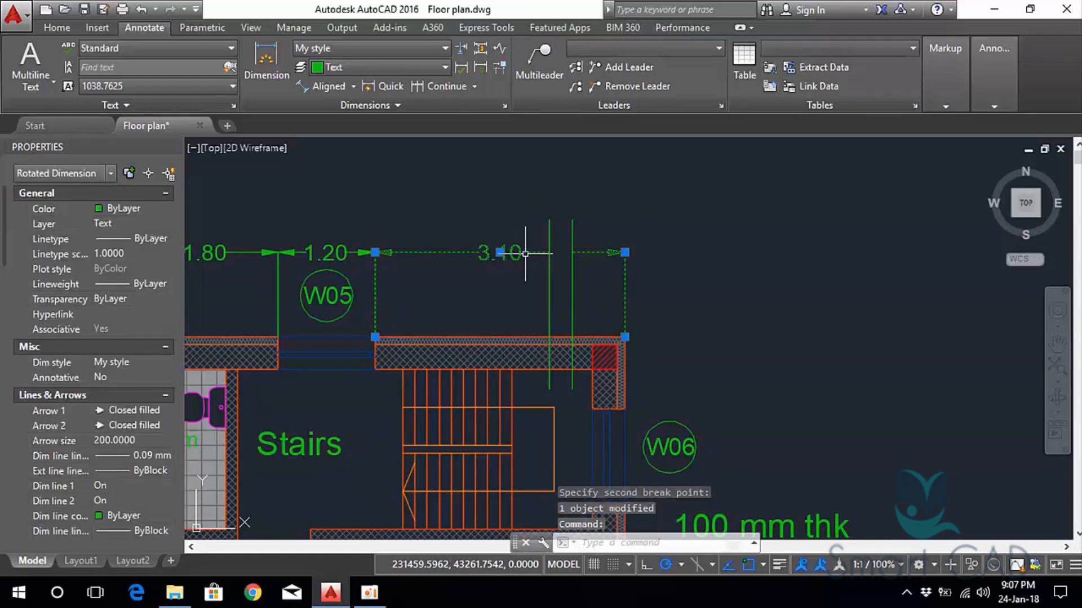
scroll(542, 262, "up", 4)
scroll(623, 284, "down", 6)
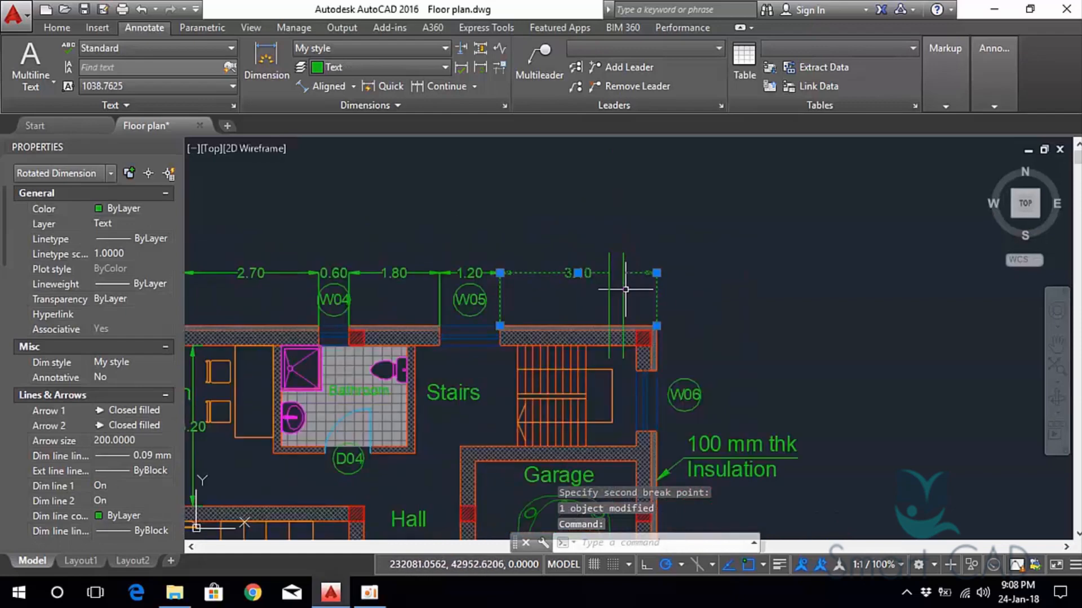
Delete the two vertical lines crossing the 3.10 dimension, keeping the broken dimension.
middle_click_drag(625, 292, 625, 256)
left_click(637, 260)
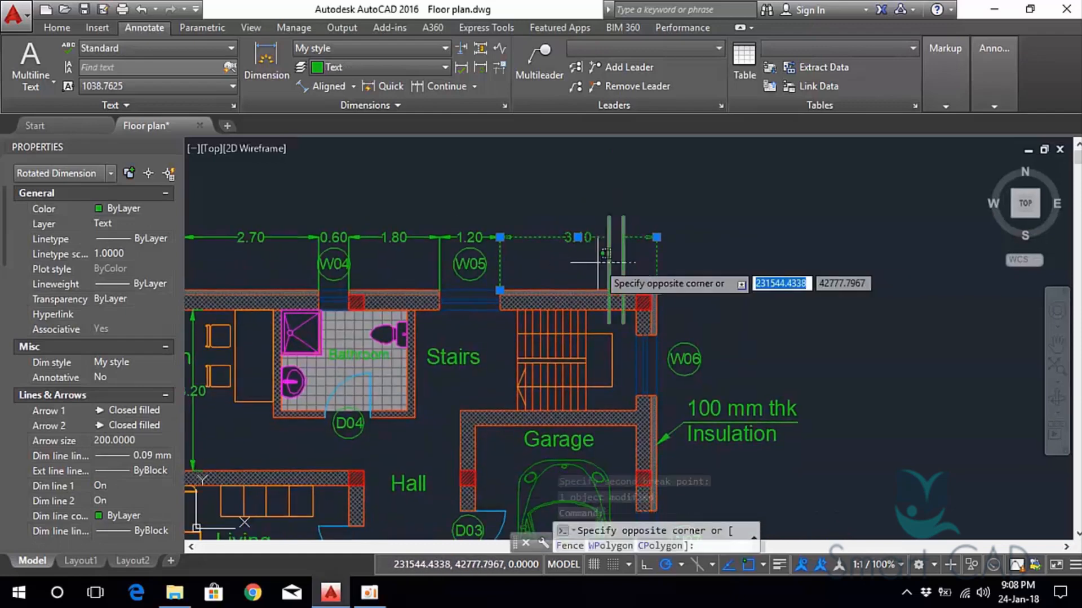
left_click(597, 262)
key("Escape")
left_click(632, 262)
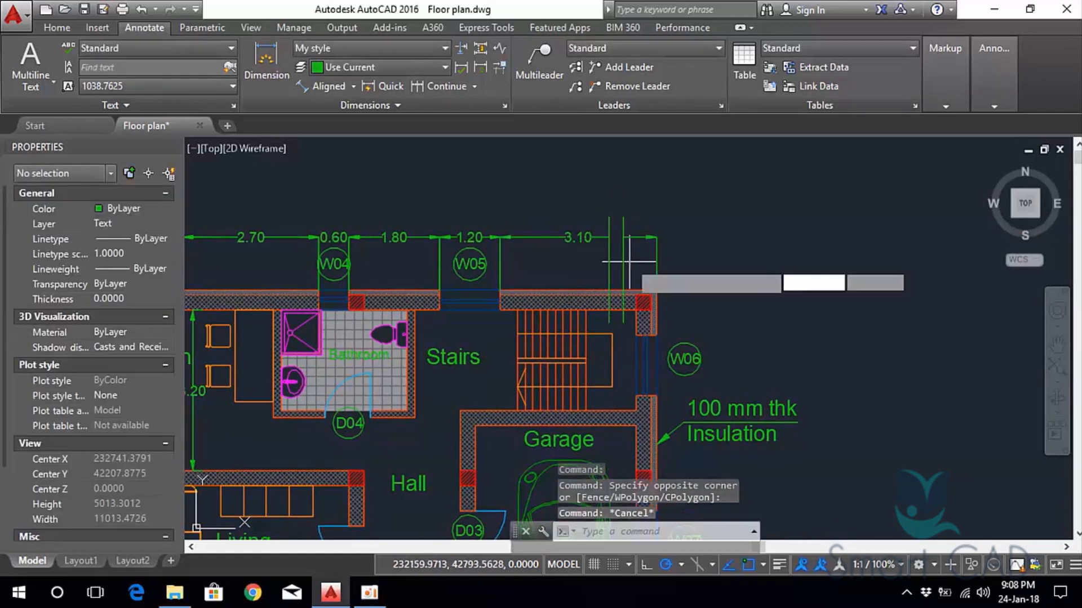
left_click(589, 262)
key("Delete")
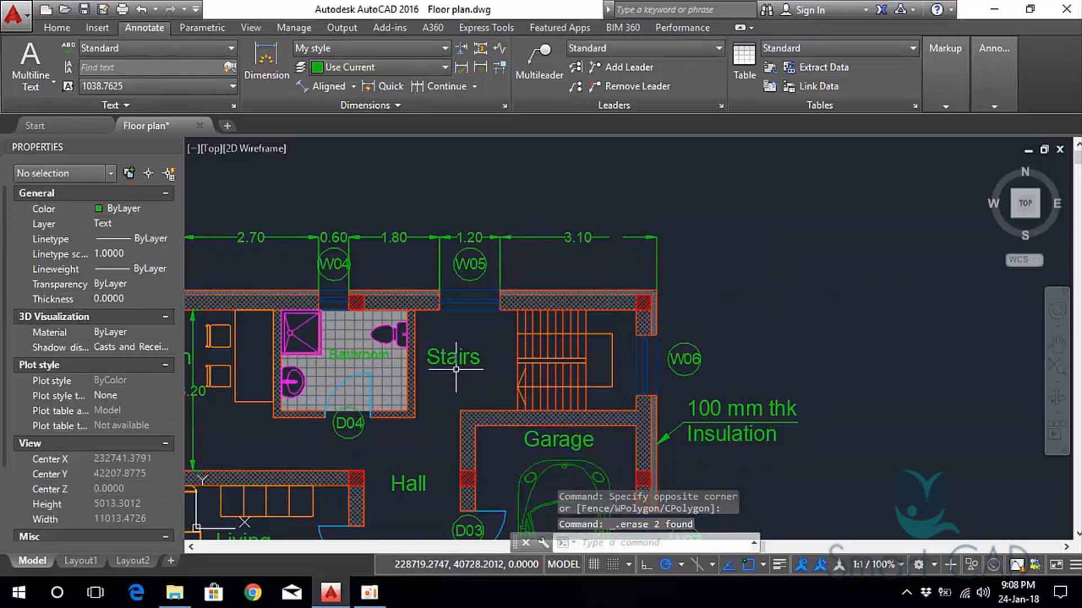
Select the 2.70 dimension above the north wall and set its text offset to 50.
middle_click_drag(464, 377, 584, 352)
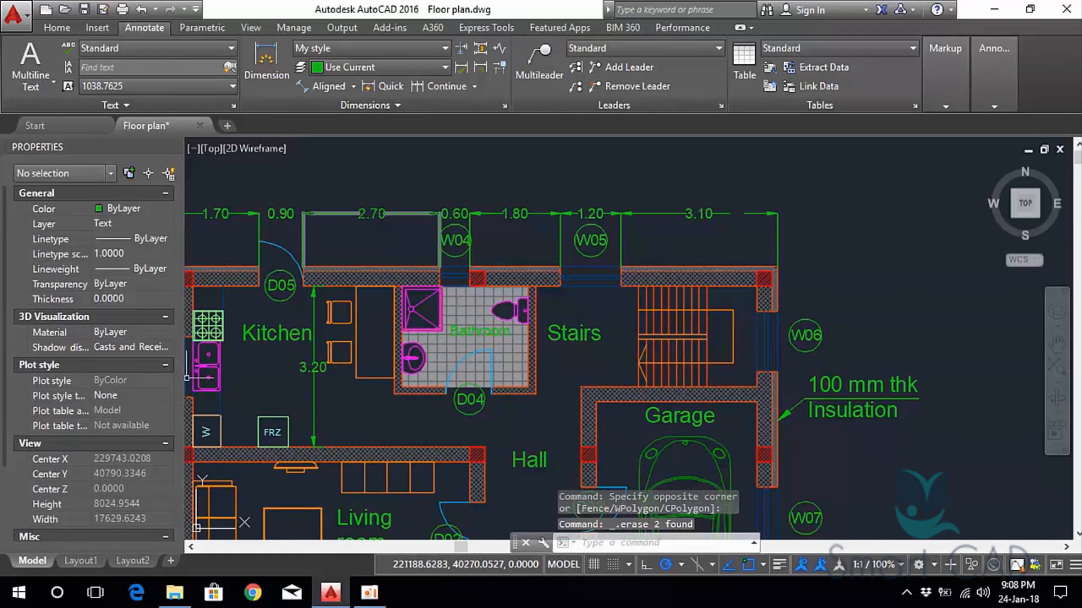
left_click(373, 214)
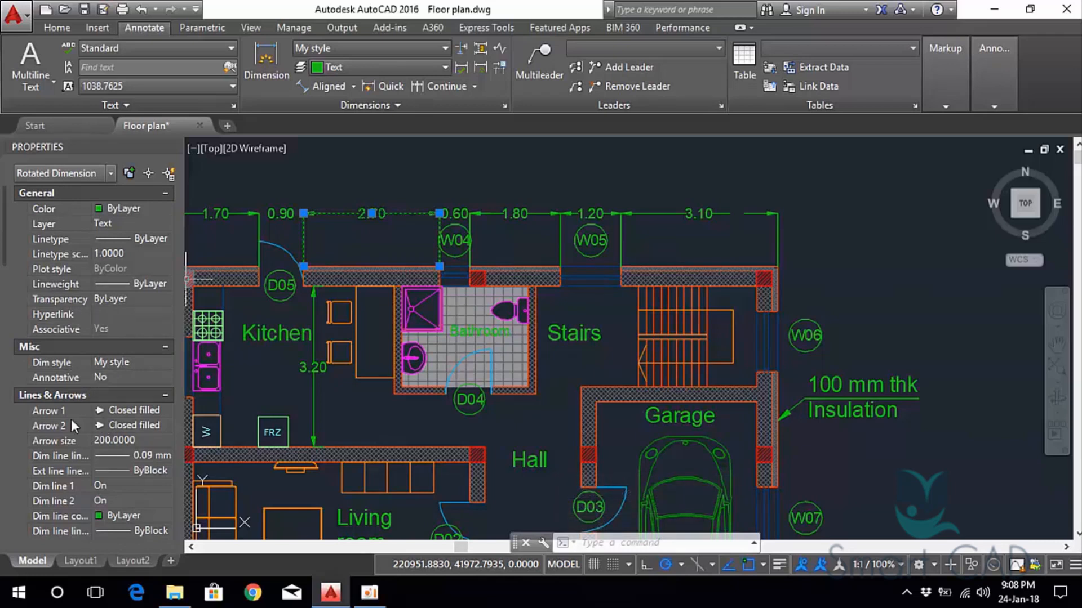
left_click_drag(6, 228, 8, 339)
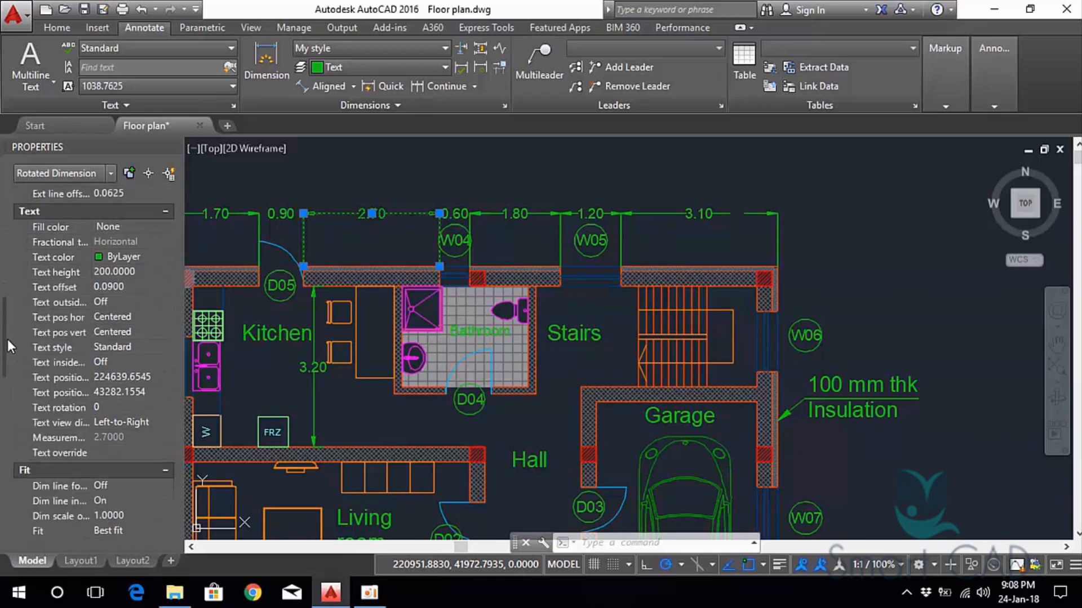
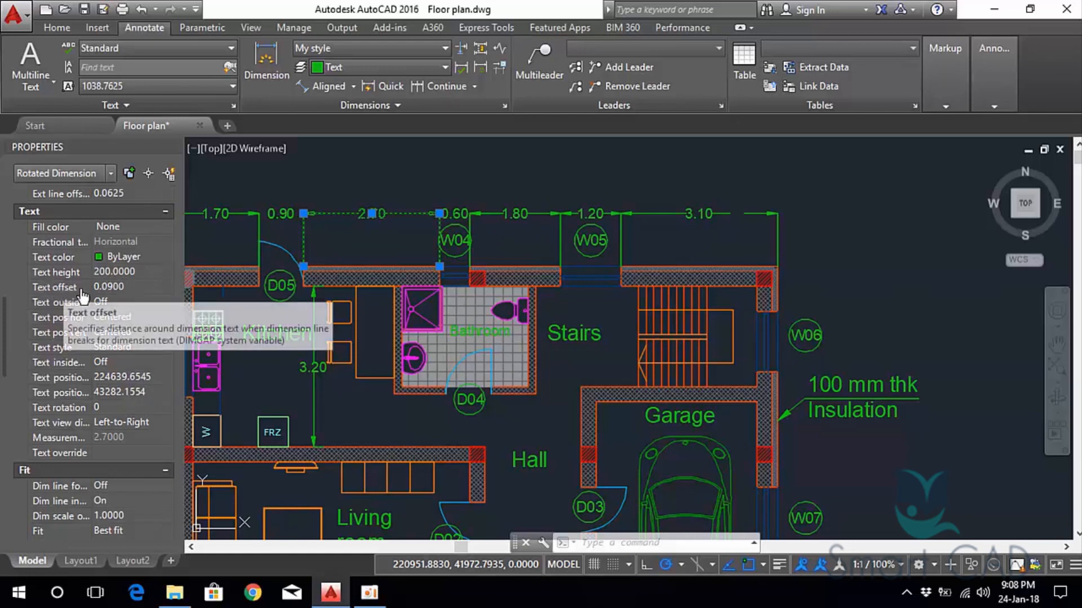
left_click(132, 287)
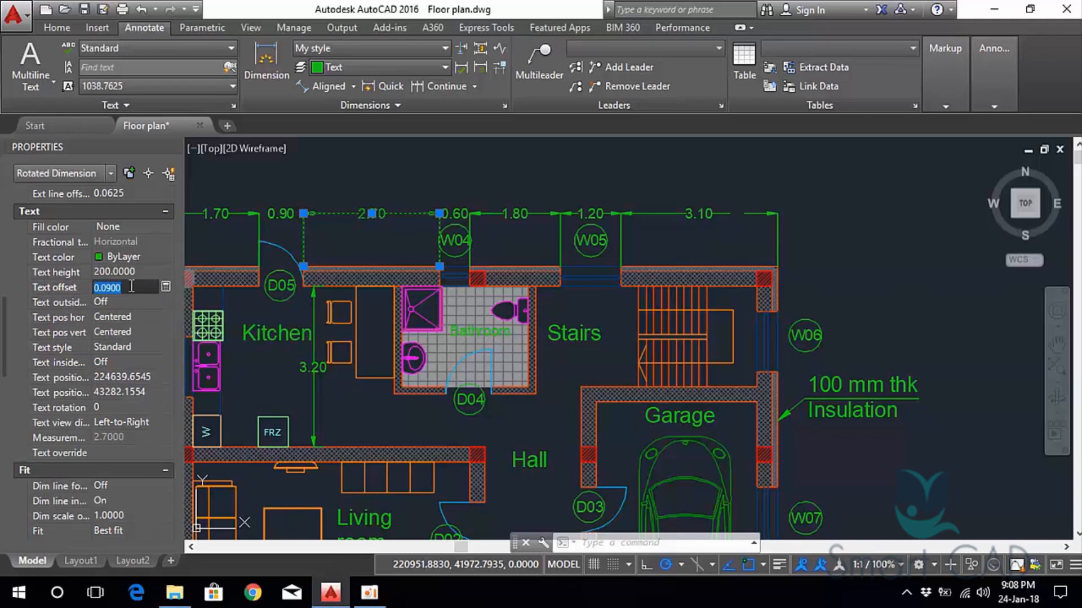
type("50")
key("Return")
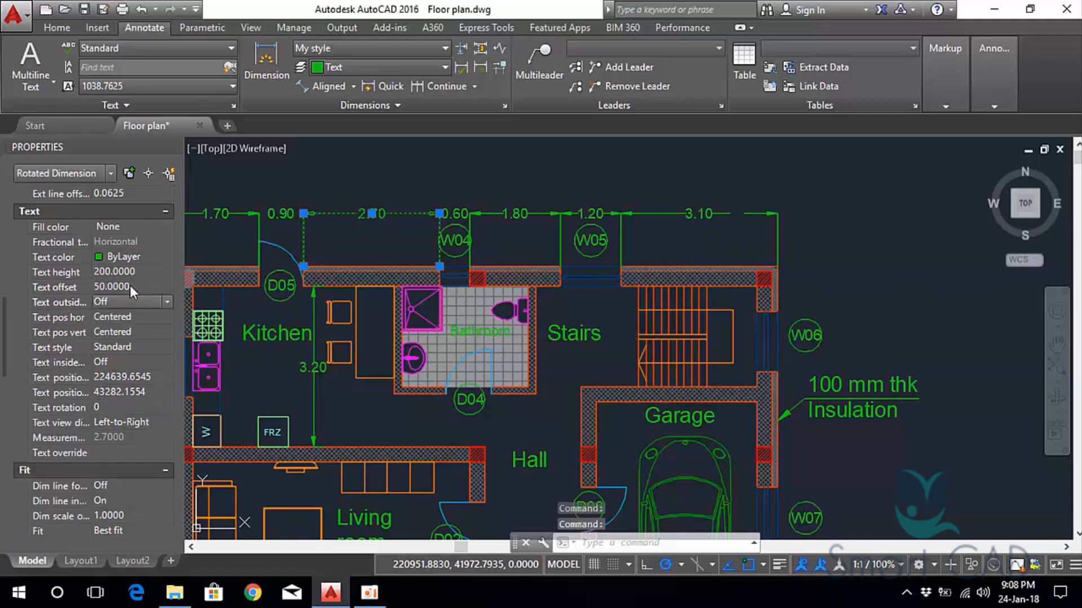
Set the text offset of the 2.70 dimension to 100.
left_click(139, 286)
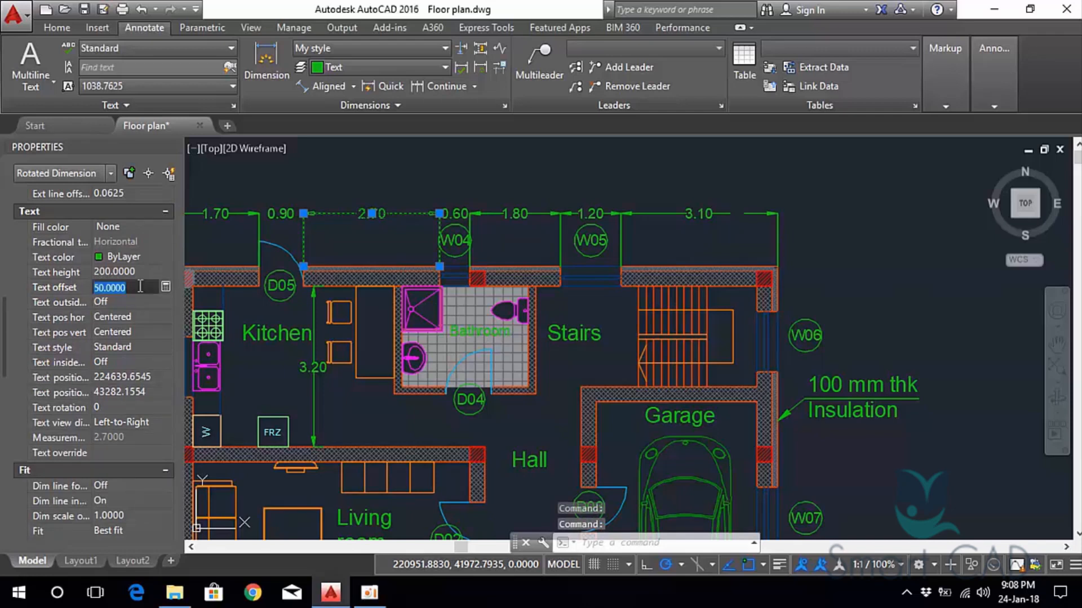
type("10")
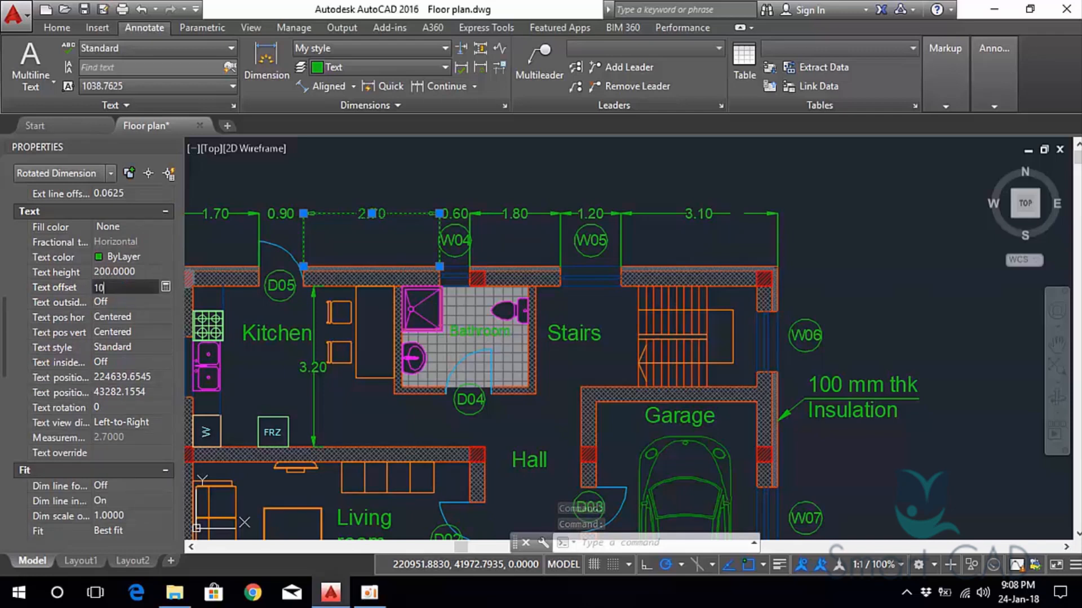
type("0")
key("Return")
Set the text offset of the 2.70 dimension to 500.
left_click(139, 286)
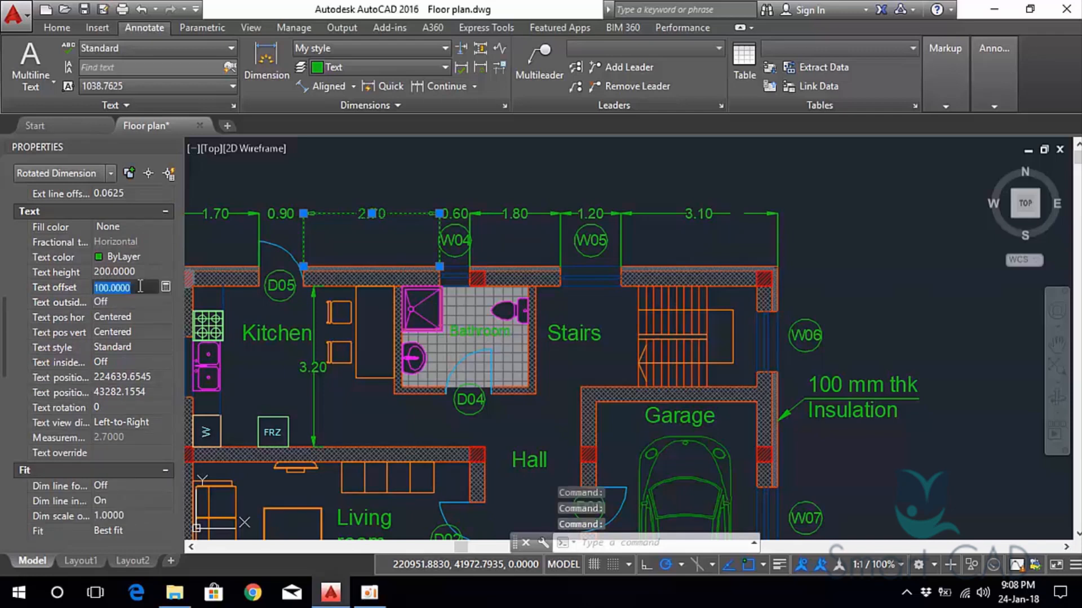
type("5")
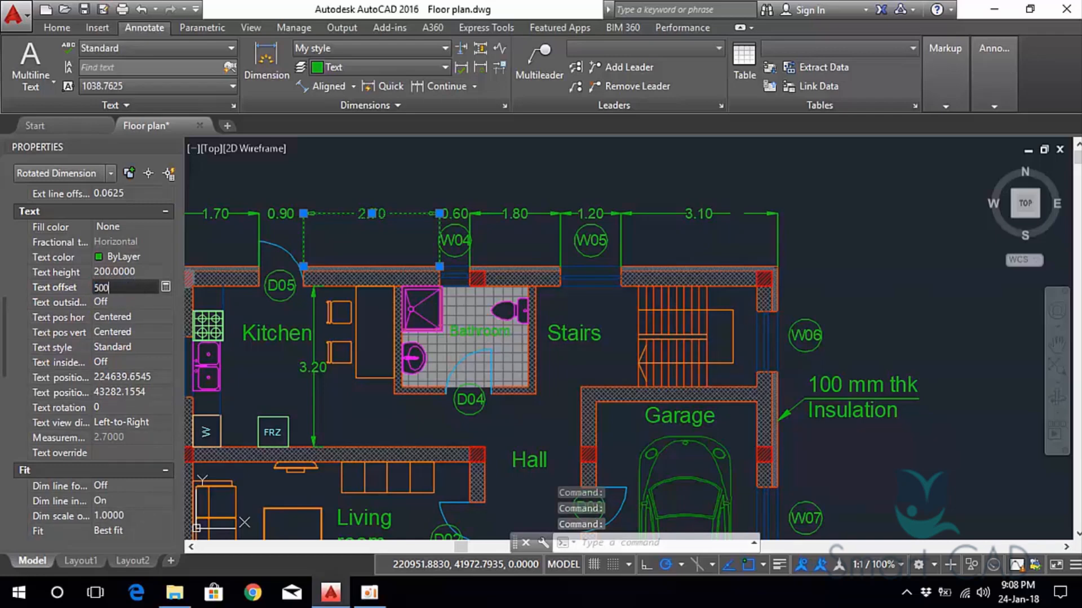
type("00")
key("Return")
scroll(370, 214, "up", 3)
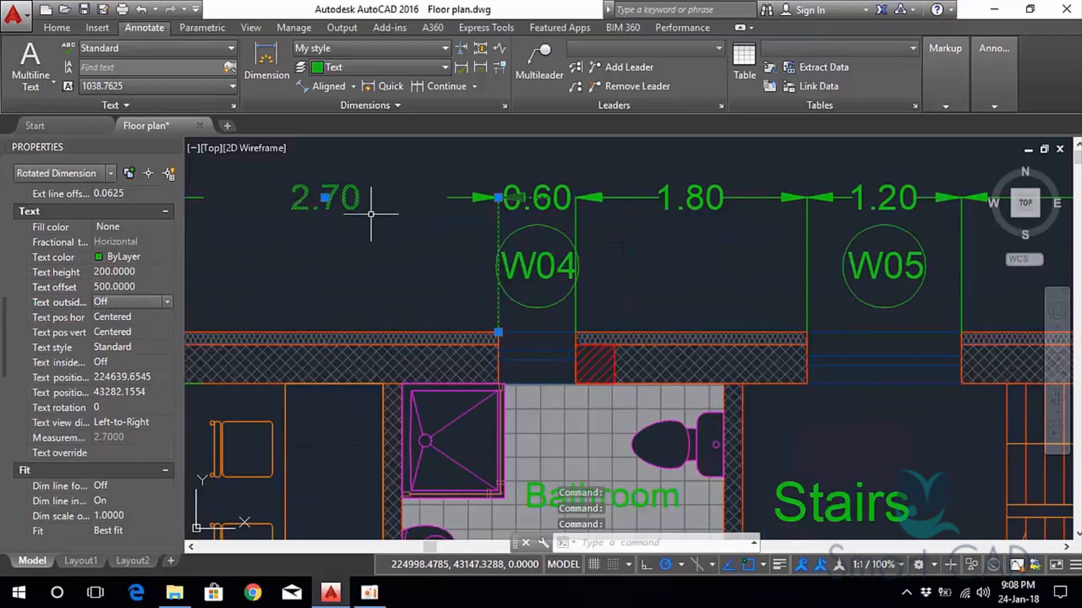
middle_click_drag(371, 215, 483, 241)
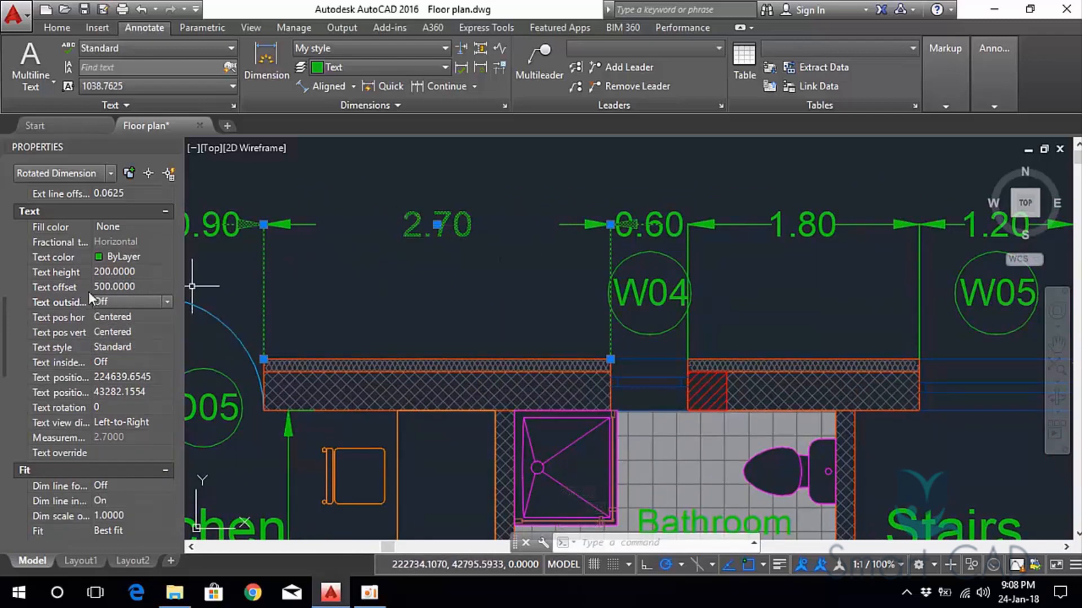
Set the vertical text position of the 2.70 dimension above the north wall to Above.
left_click(142, 316)
left_click(142, 316)
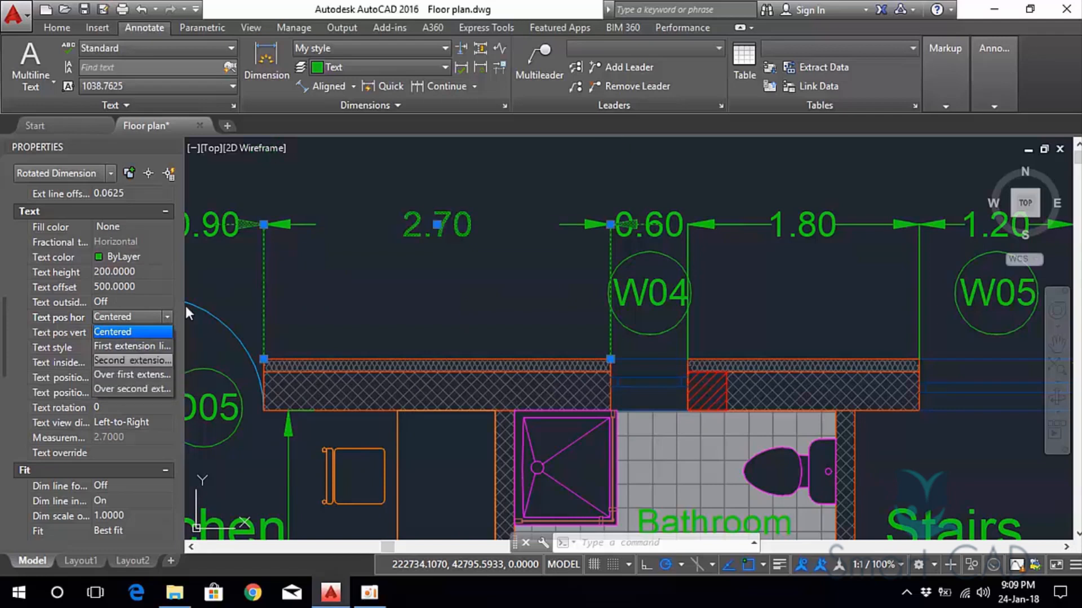
left_click(206, 300)
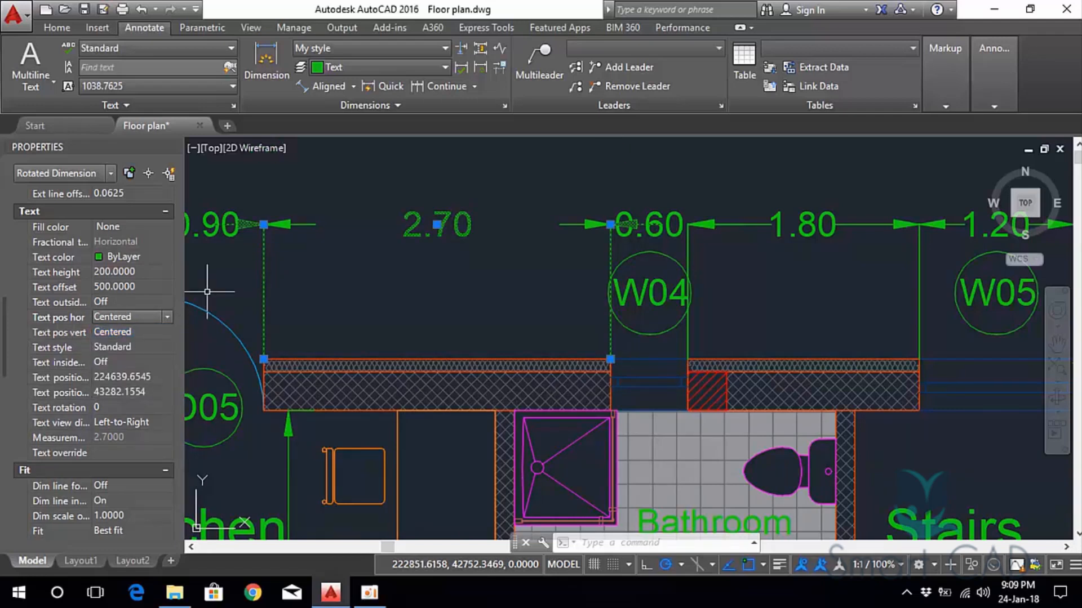
left_click(133, 333)
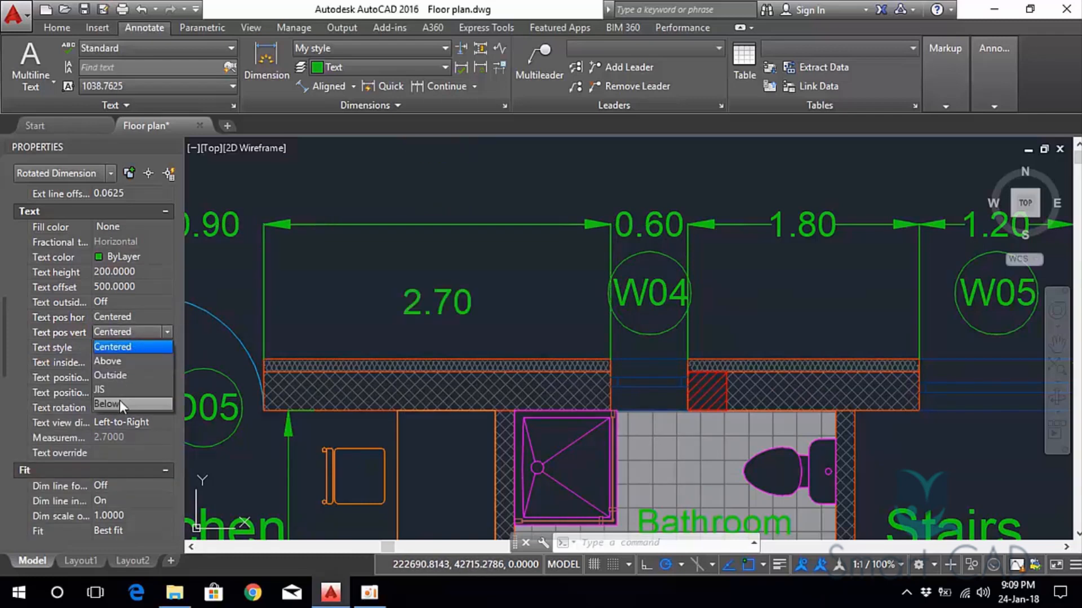
left_click(121, 364)
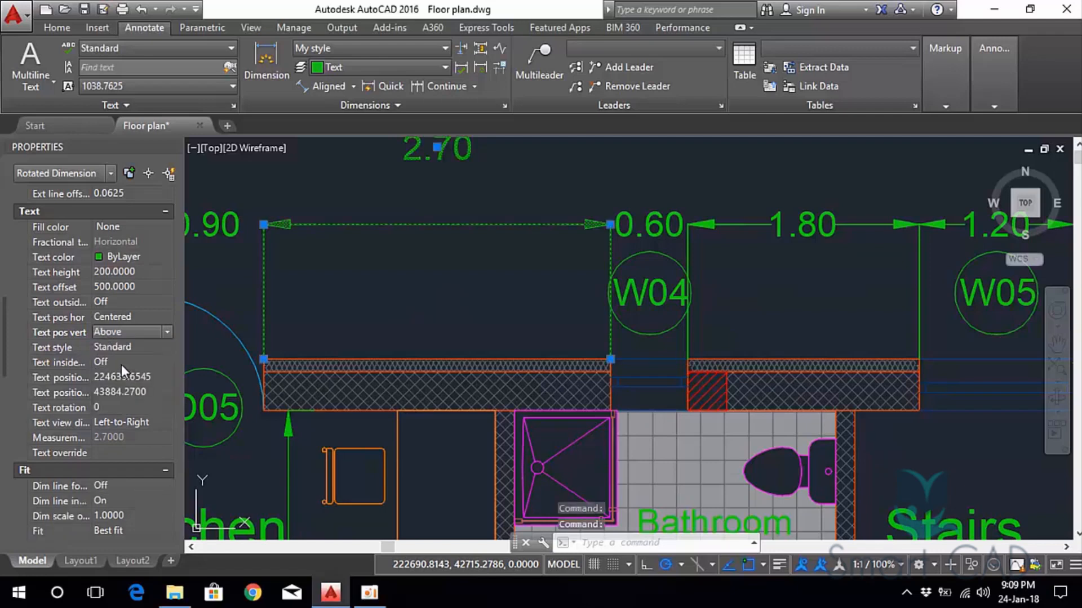
Set the text offset of the 2.70 dimension back to 100.
left_click(138, 286)
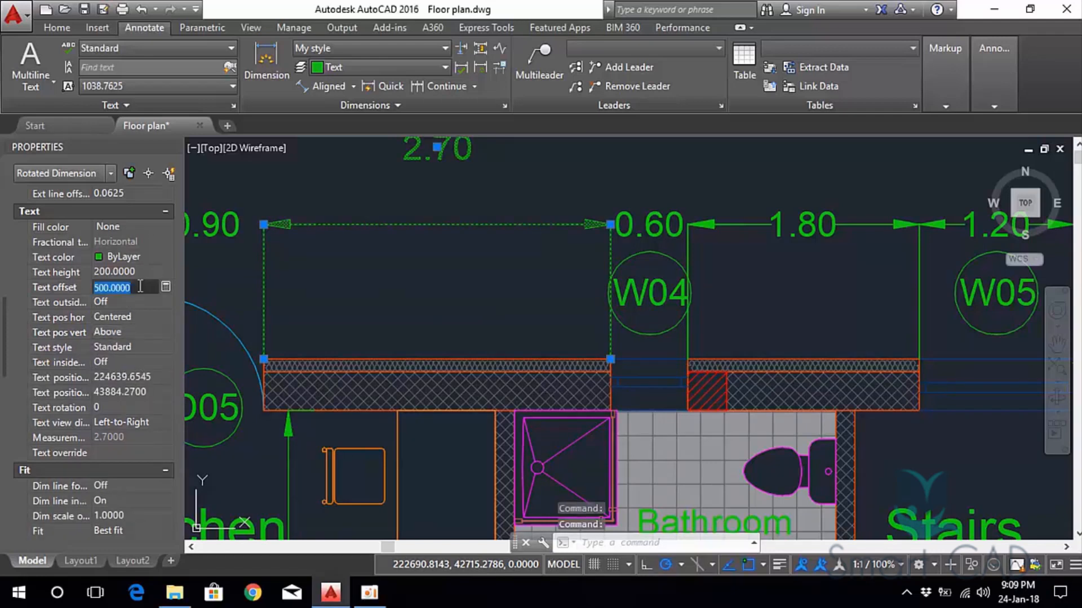
type("1")
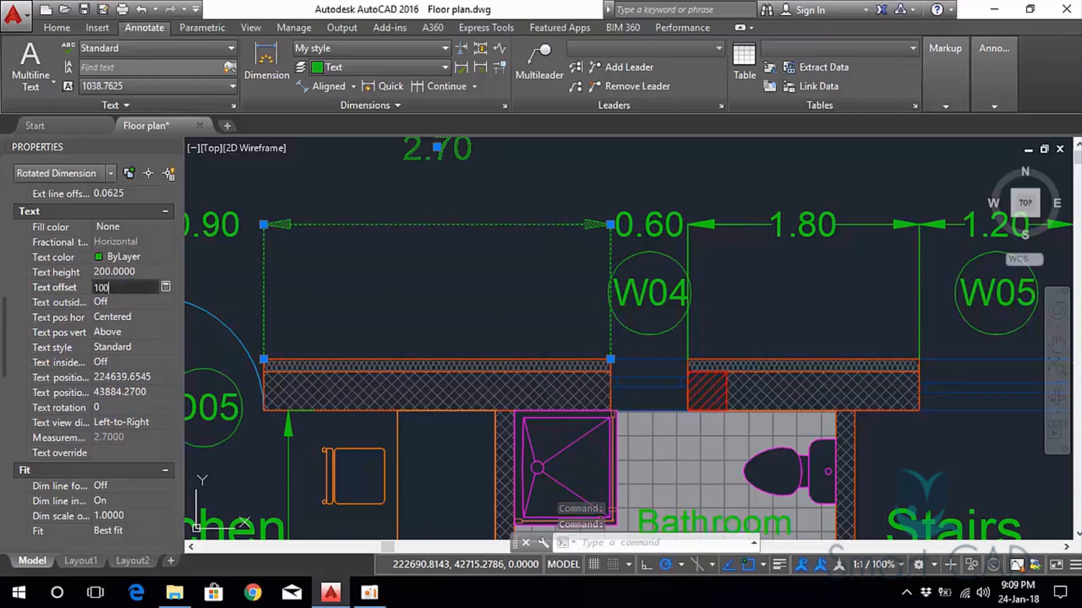
key("Return")
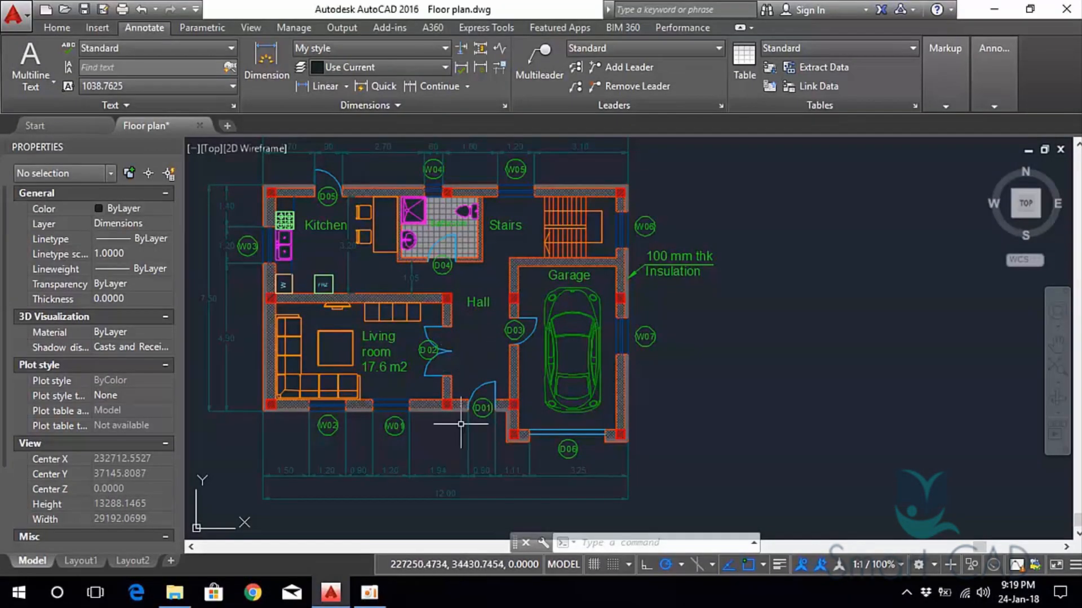
Select all dimensions below the south wall, including the overall one, and set their extension line extension to 300.
scroll(428, 434, "up", 2)
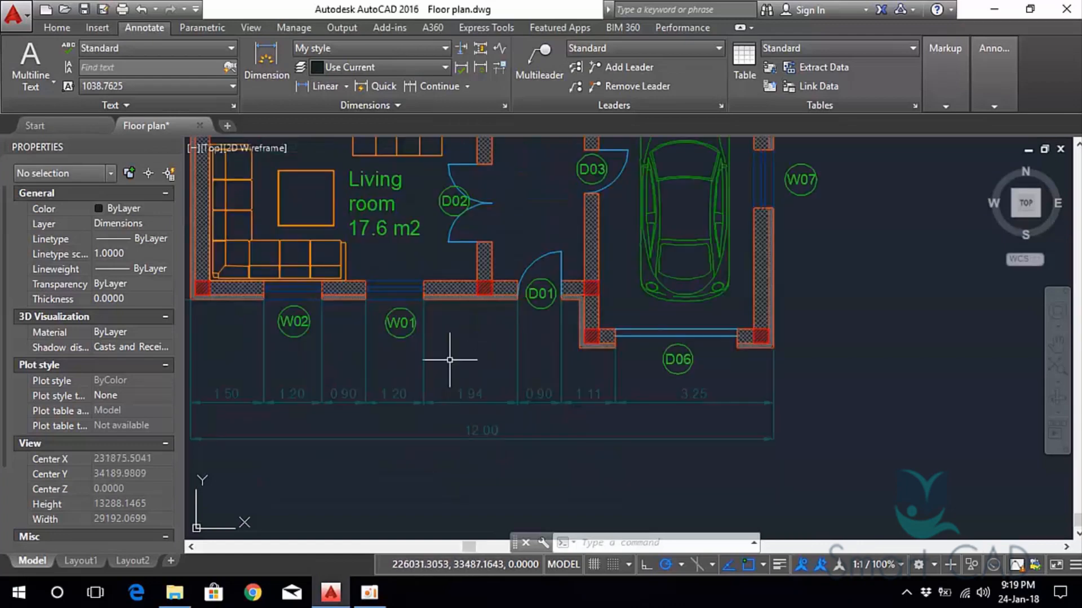
scroll(445, 349, "up", 3)
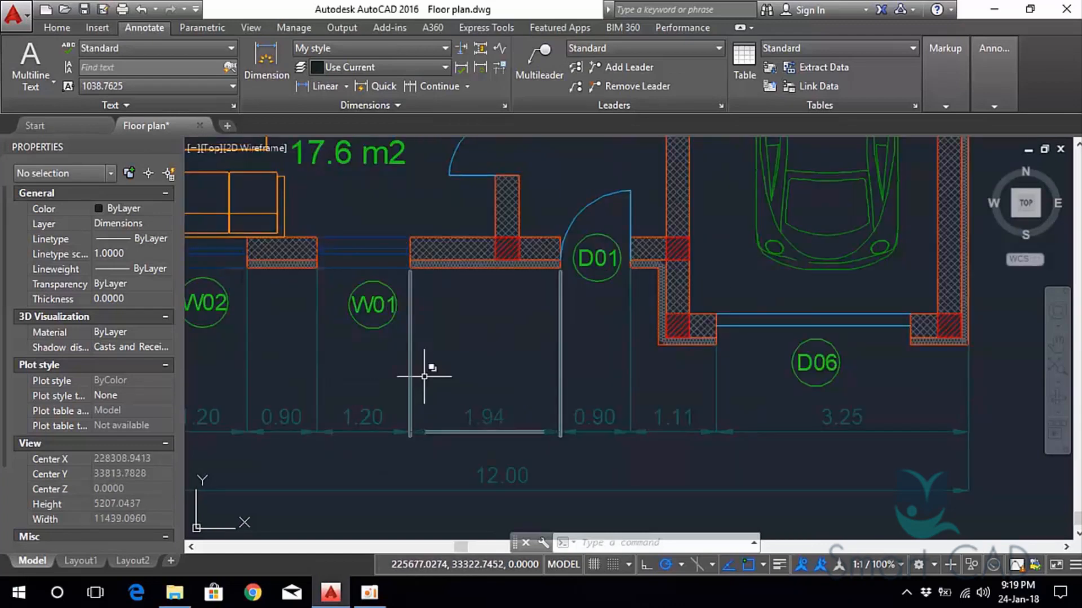
middle_click_drag(424, 376, 467, 305)
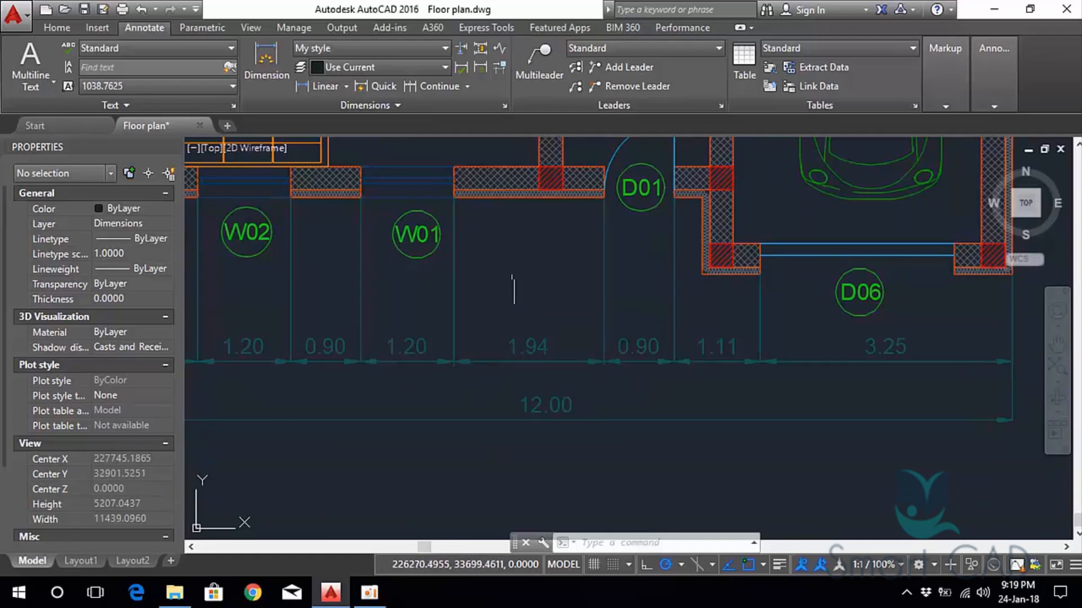
scroll(510, 282, "down", 2)
left_click(858, 455)
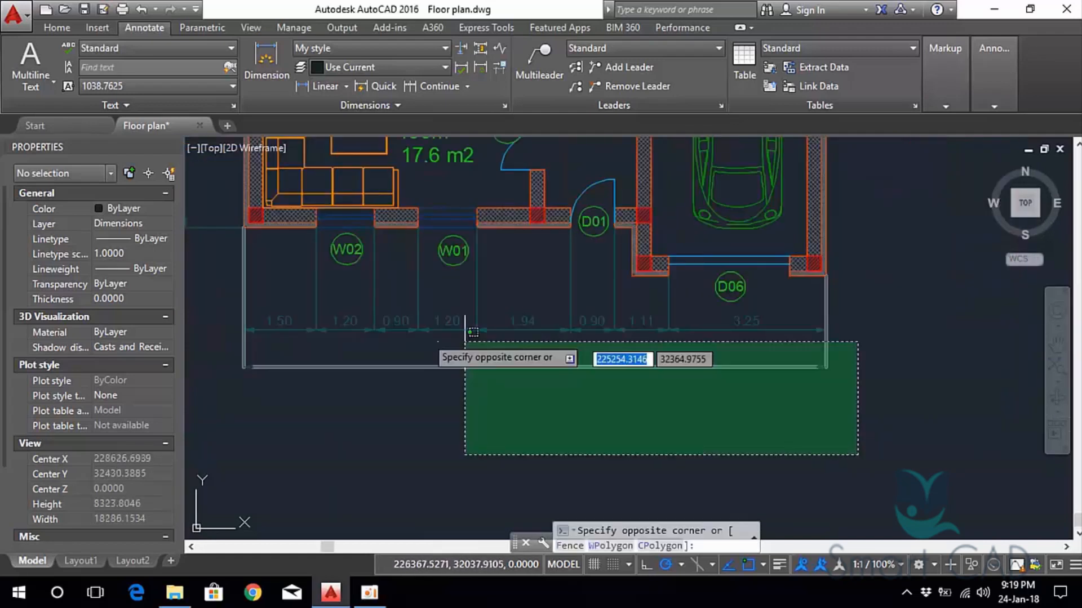
left_click(226, 313)
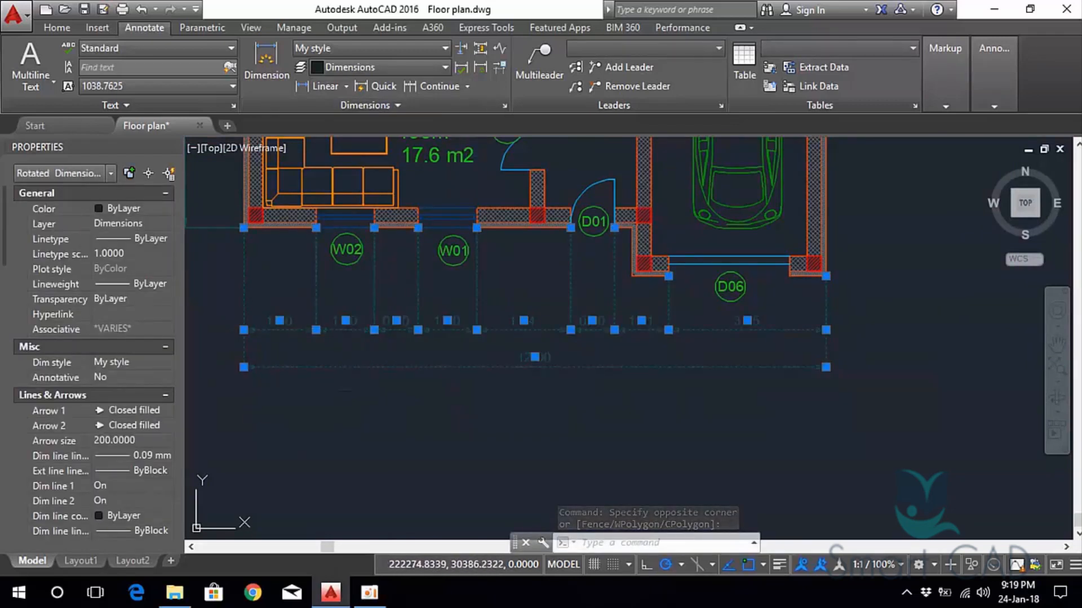
left_click_drag(5, 226, 6, 293)
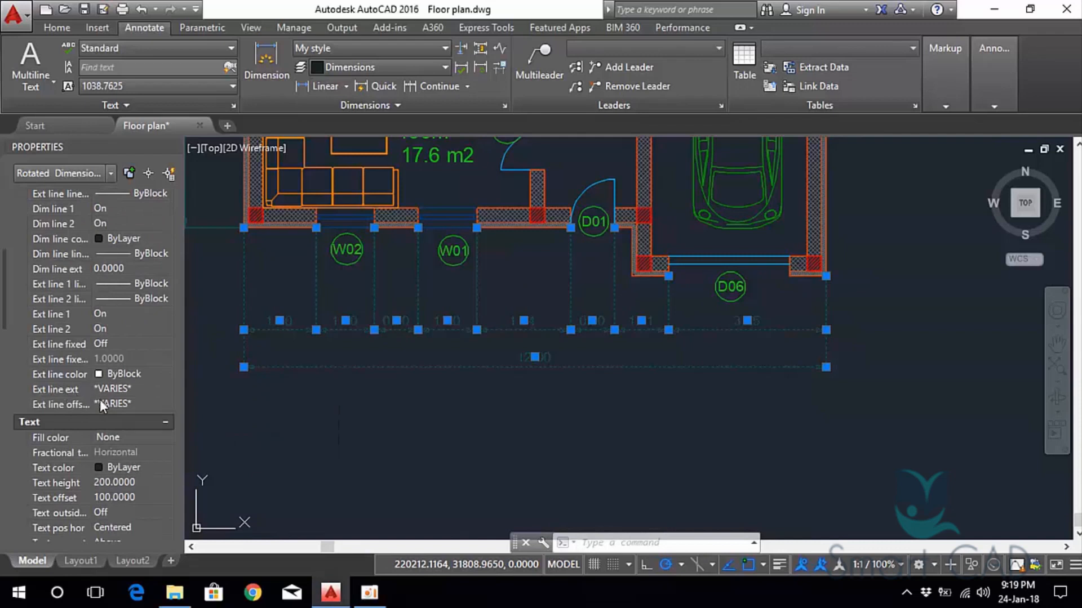
left_click(135, 390)
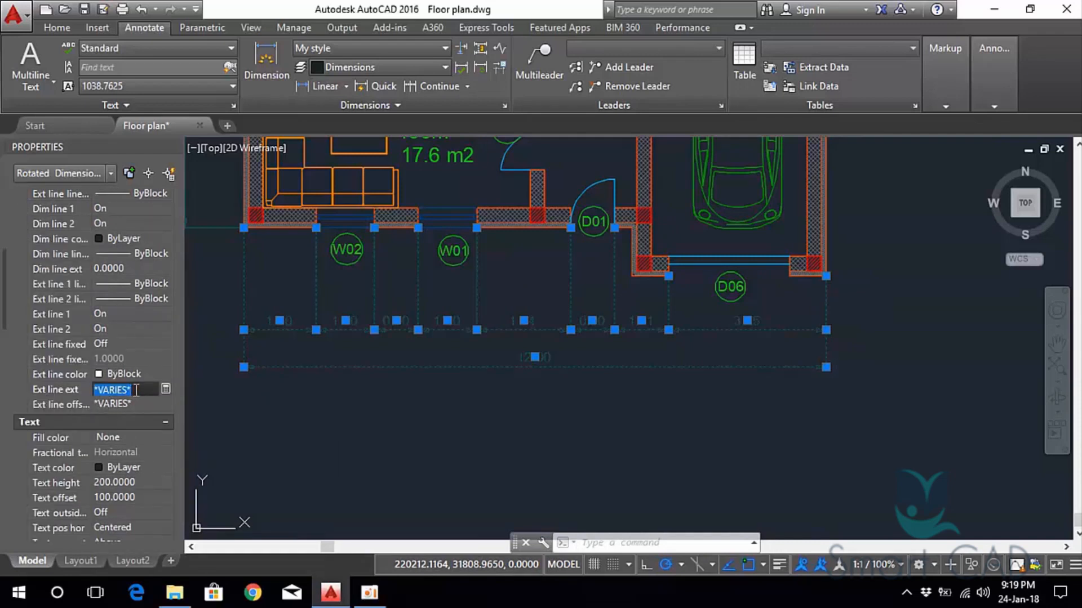
type("300")
left_click(137, 406)
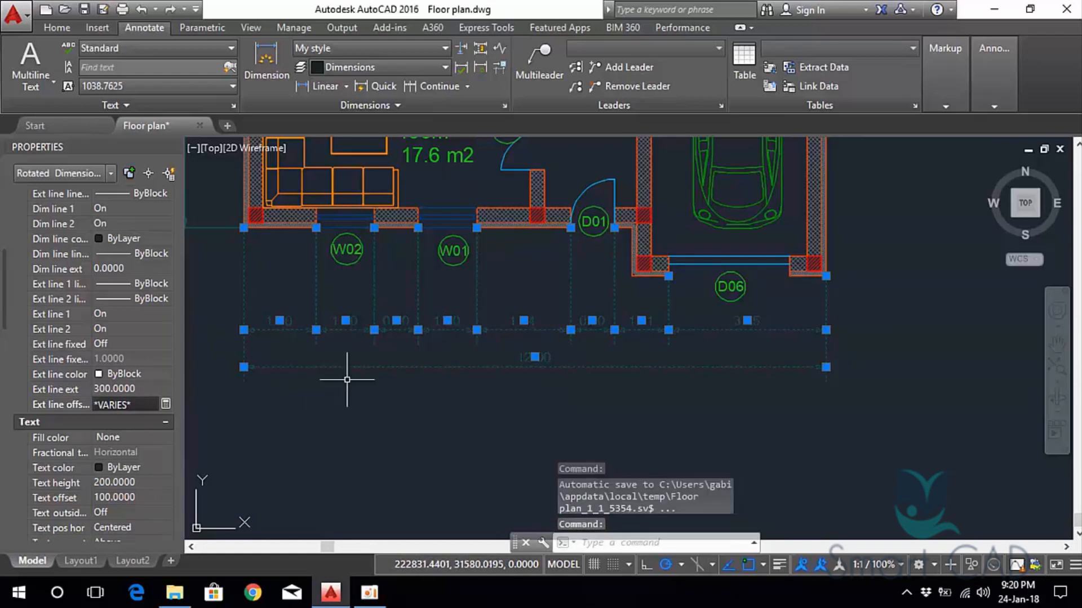
Set the extension line offset of the selected south wall dimensions to 500.
left_click_drag(139, 401, 94, 407)
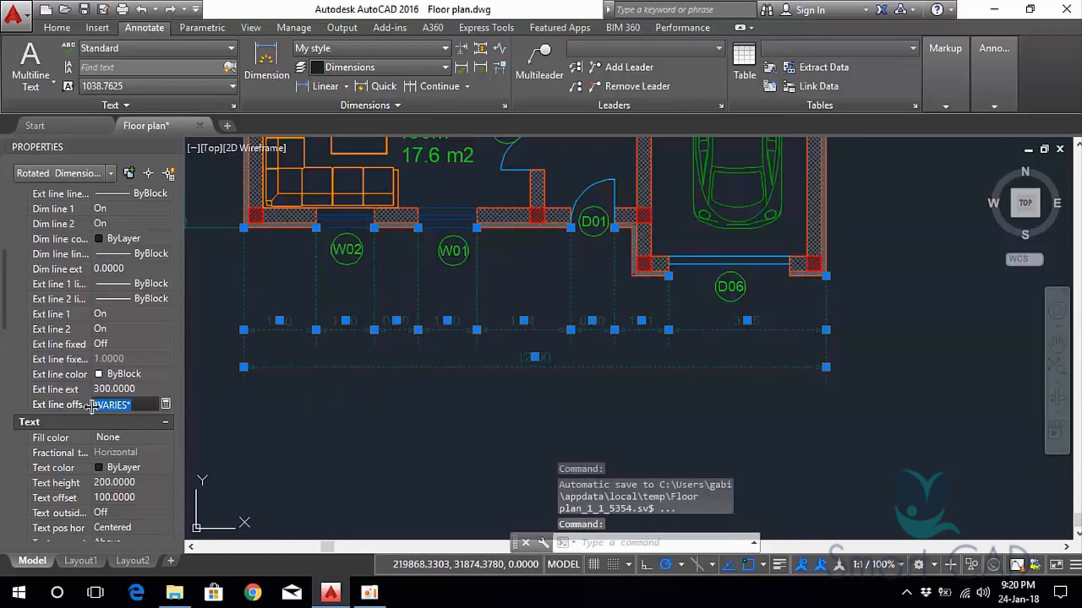
type("1500")
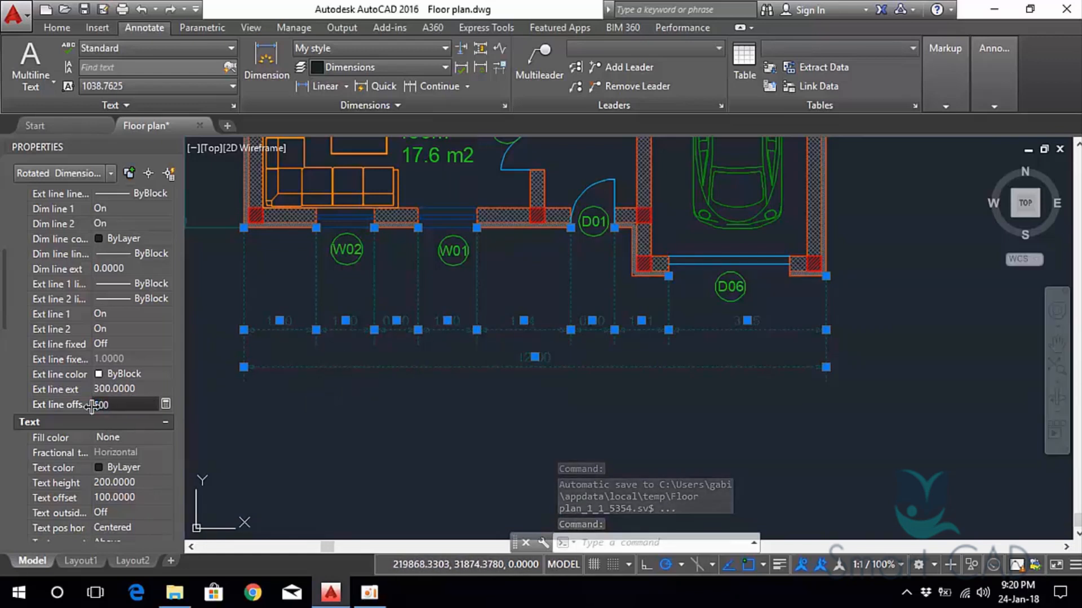
key("Return")
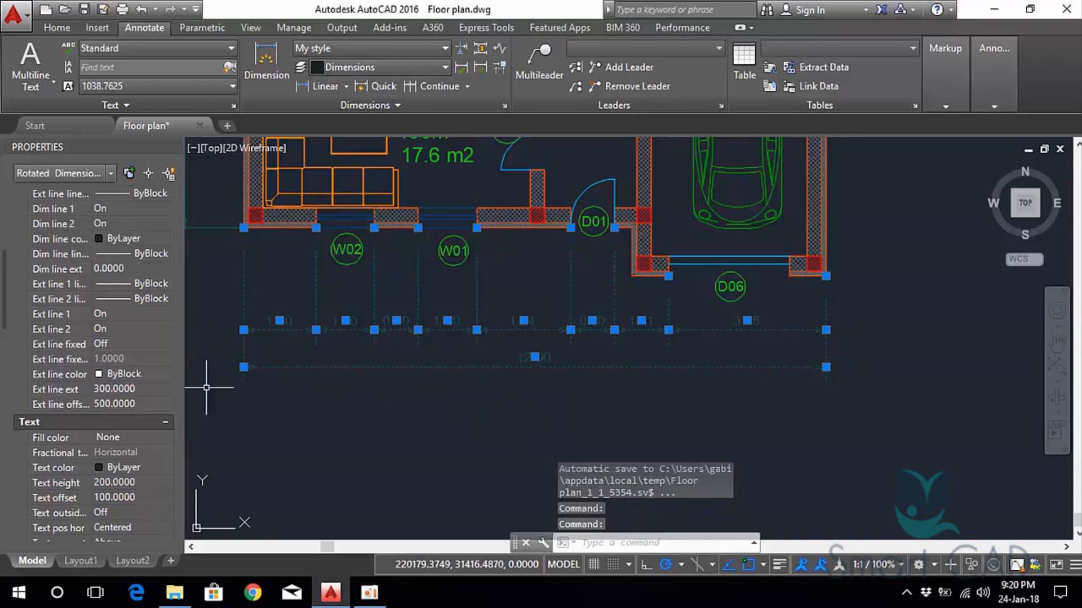
Set the extension line offset of the south wall dimensions to 1000 and clear the selection.
left_click(121, 404)
type("10")
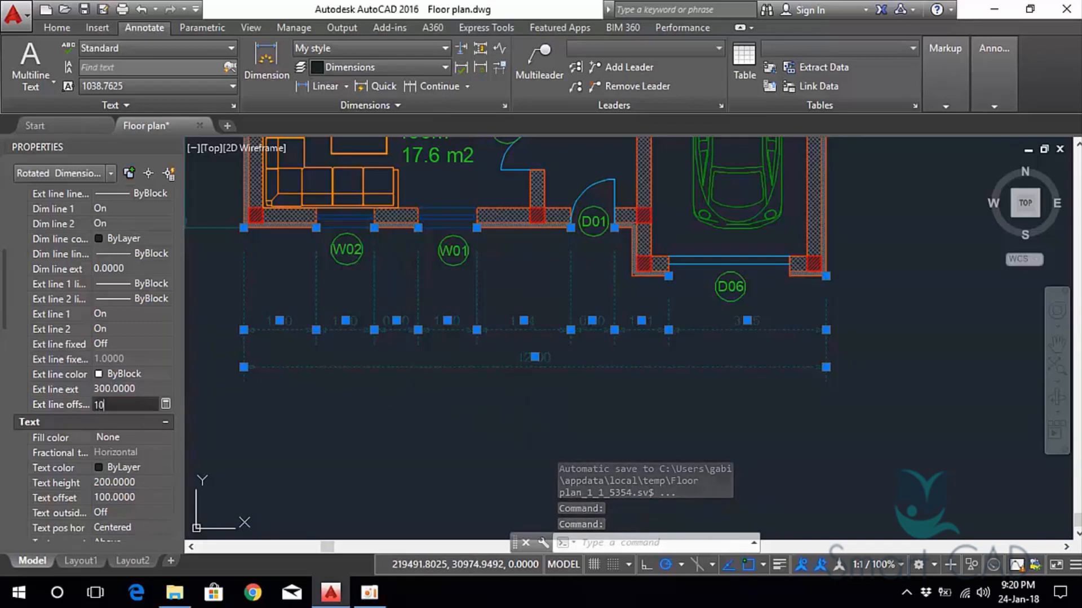
left_click(301, 439)
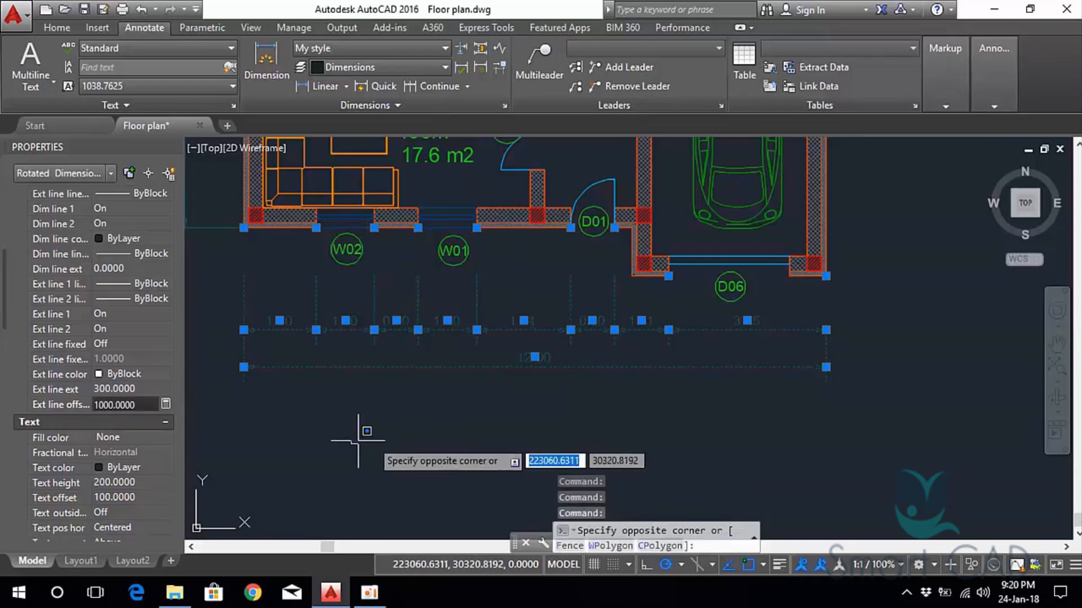
left_click(332, 435)
key("Escape")
key("Escape")
scroll(495, 417, "down", 2)
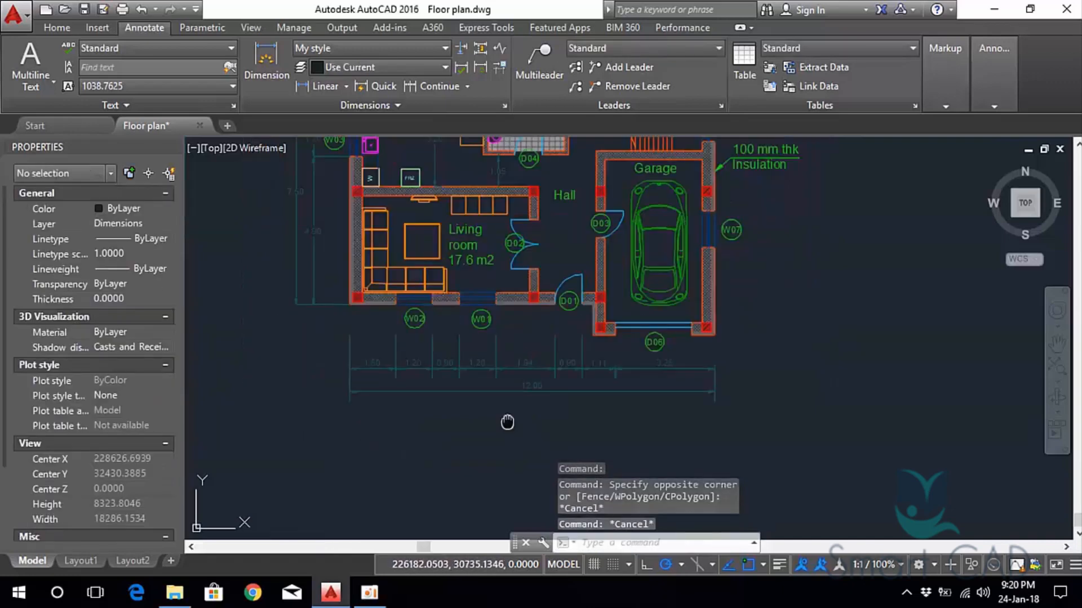
scroll(628, 379, "up", 2)
scroll(527, 375, "down", 2)
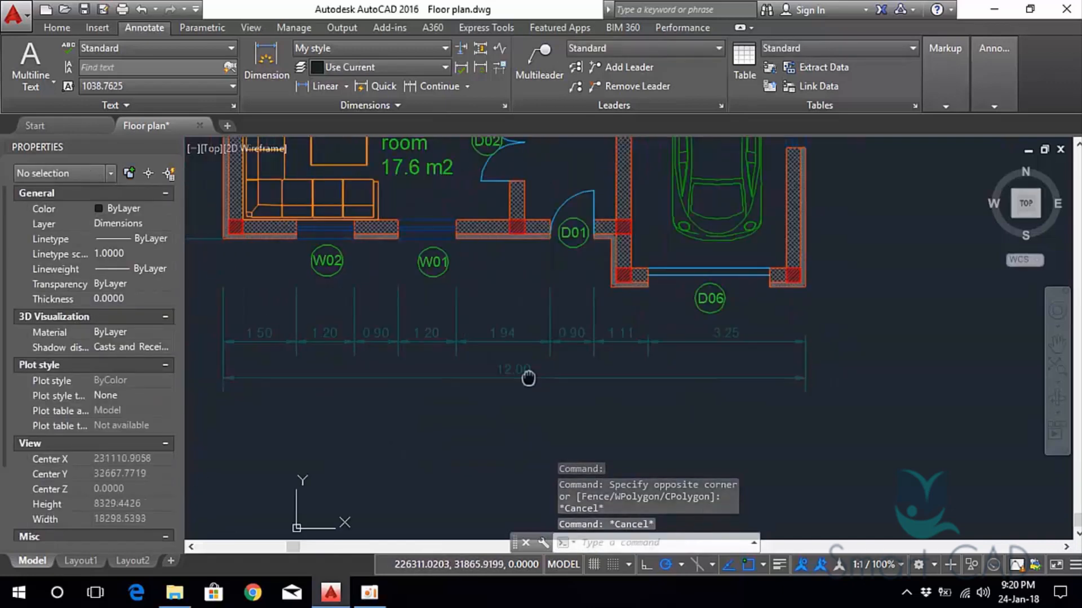
scroll(612, 374, "up", 2)
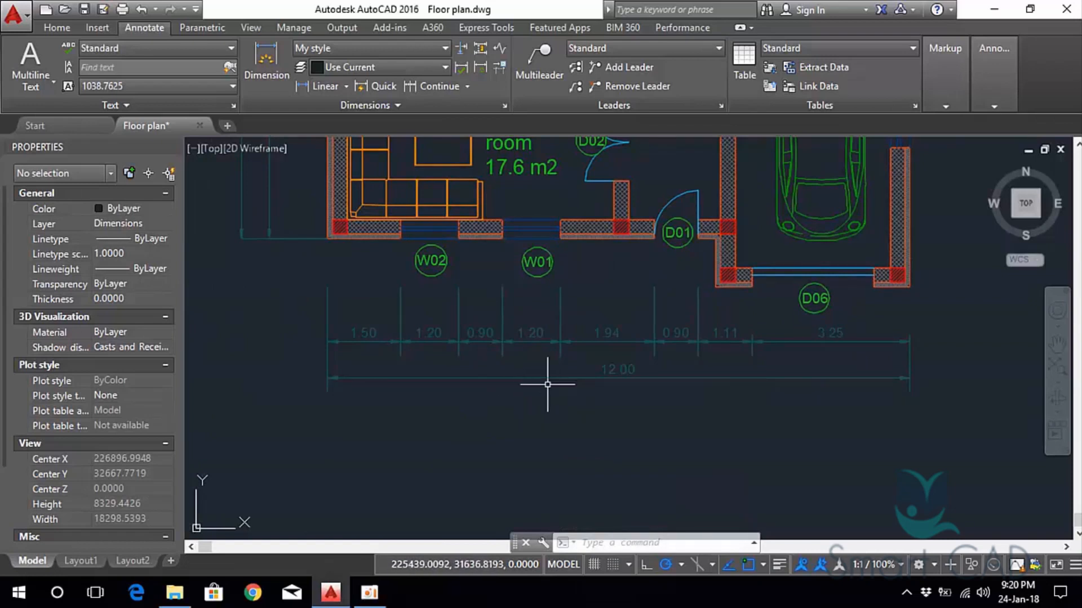
Override the text of the overall 12.00 dimension below the south wall with 50 and deselect it.
left_click(423, 375)
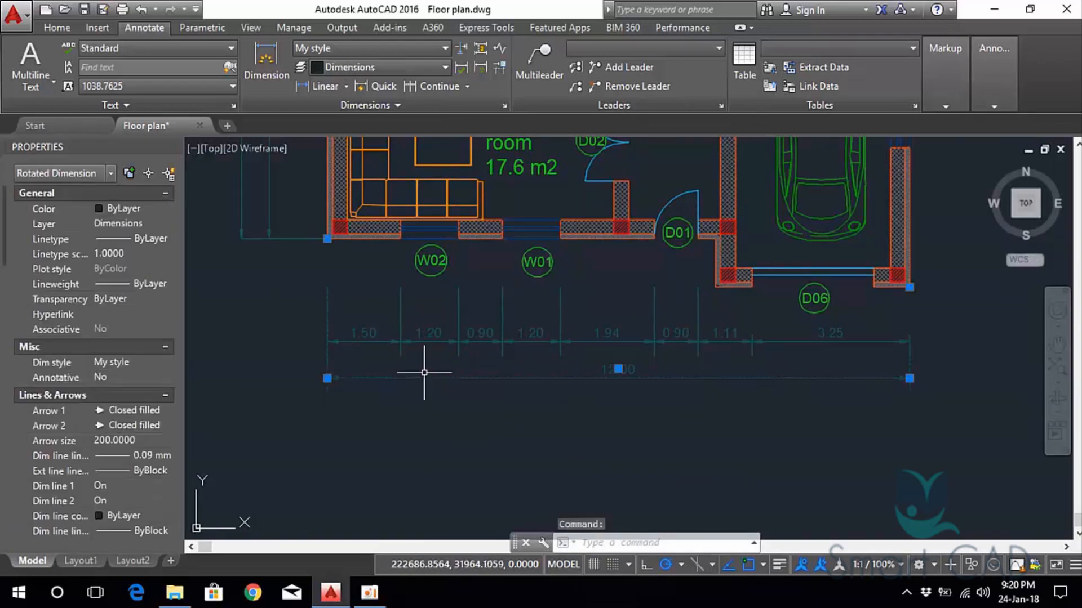
scroll(645, 367, "up", 5)
scroll(657, 353, "down", 3)
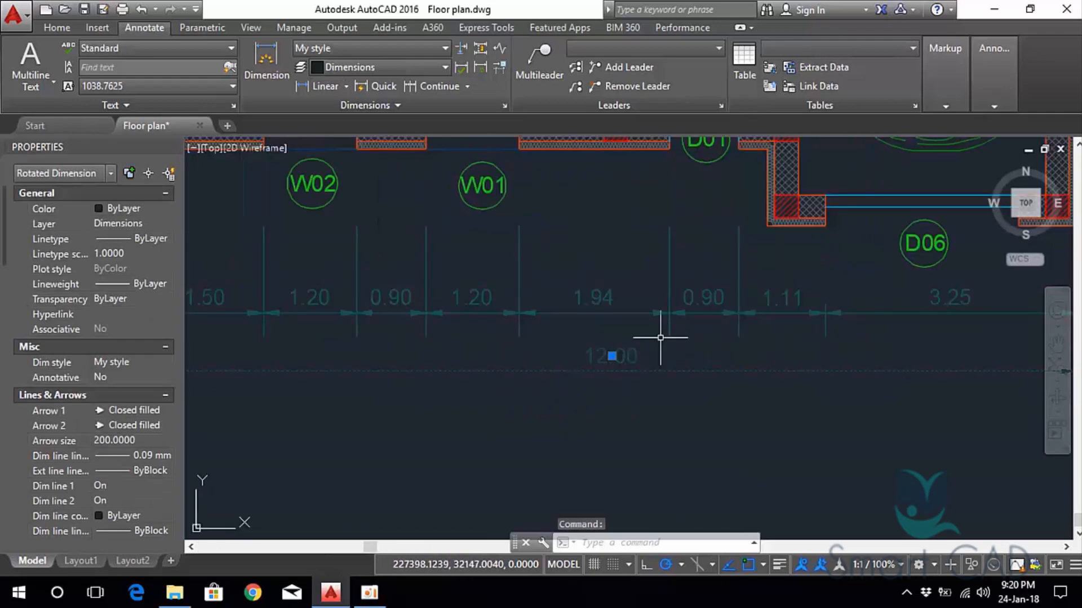
scroll(632, 270, "down", 5)
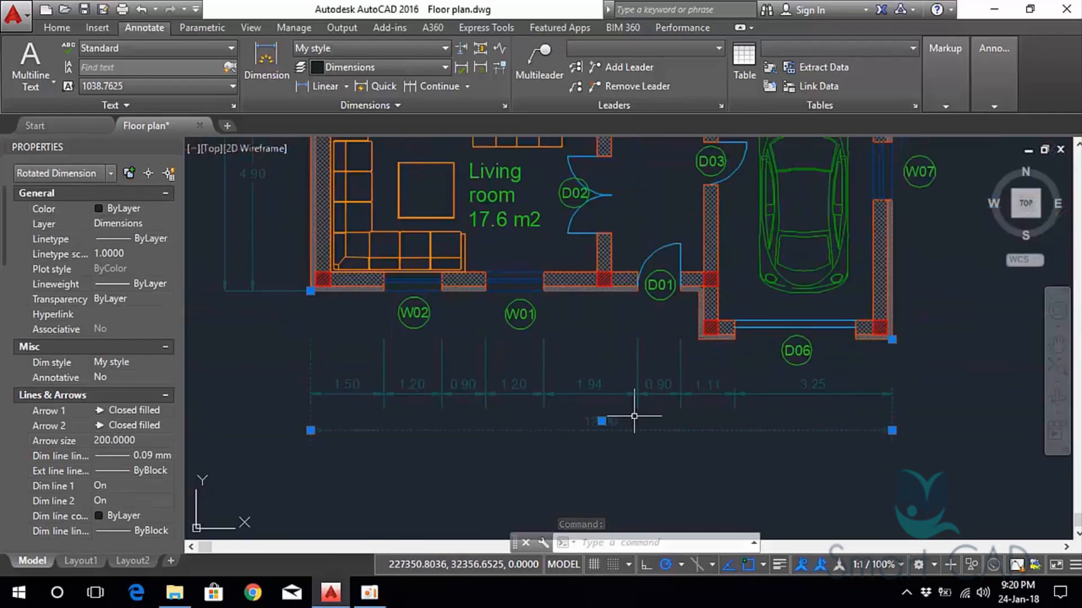
scroll(609, 440, "up", 6)
scroll(647, 369, "down", 3)
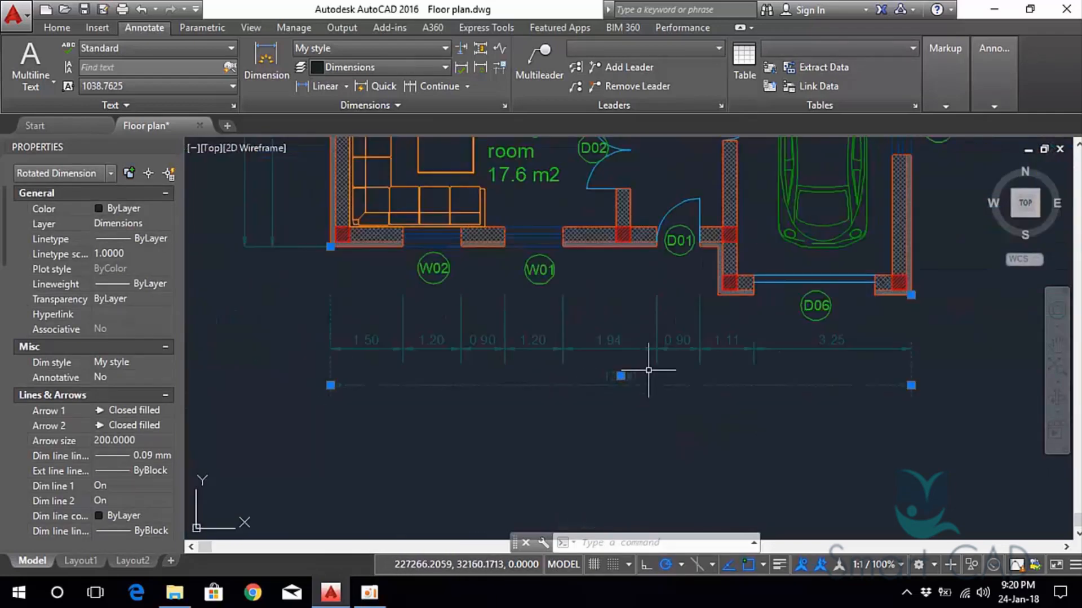
mouse_move(637, 338)
middle_mouse_down()
mouse_move(634, 311)
mouse_move(500, 226)
middle_mouse_up()
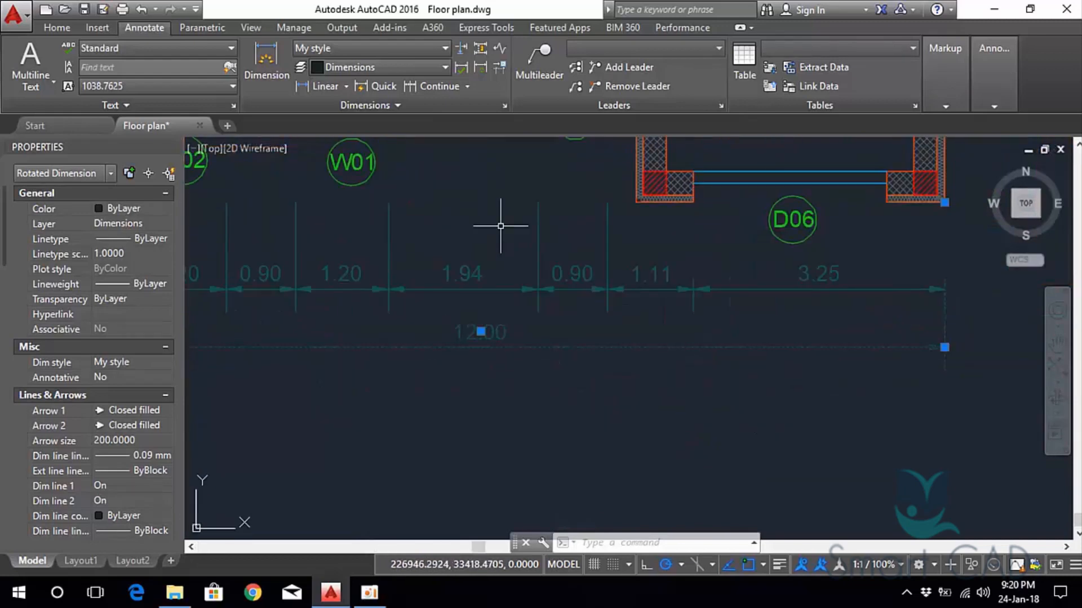
scroll(517, 346, "up", 4)
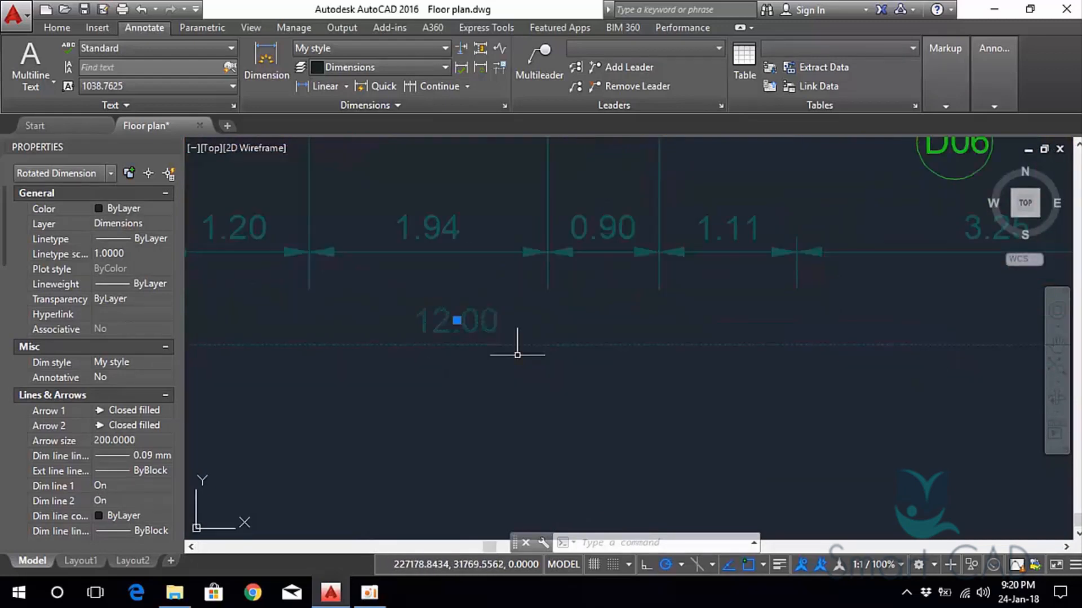
scroll(458, 304, "down", 2)
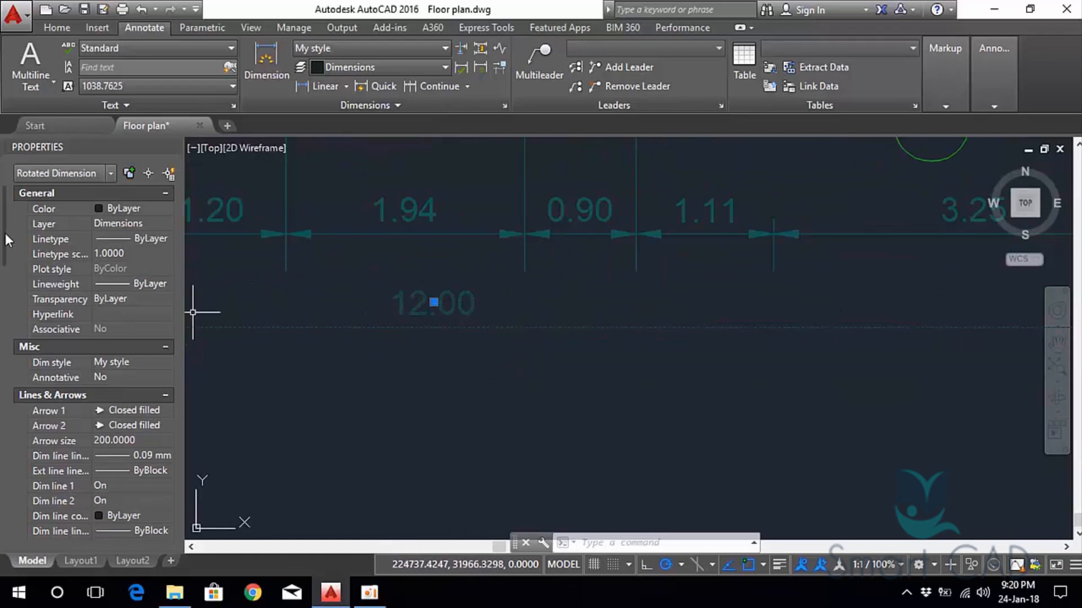
left_click_drag(5, 233, 5, 351)
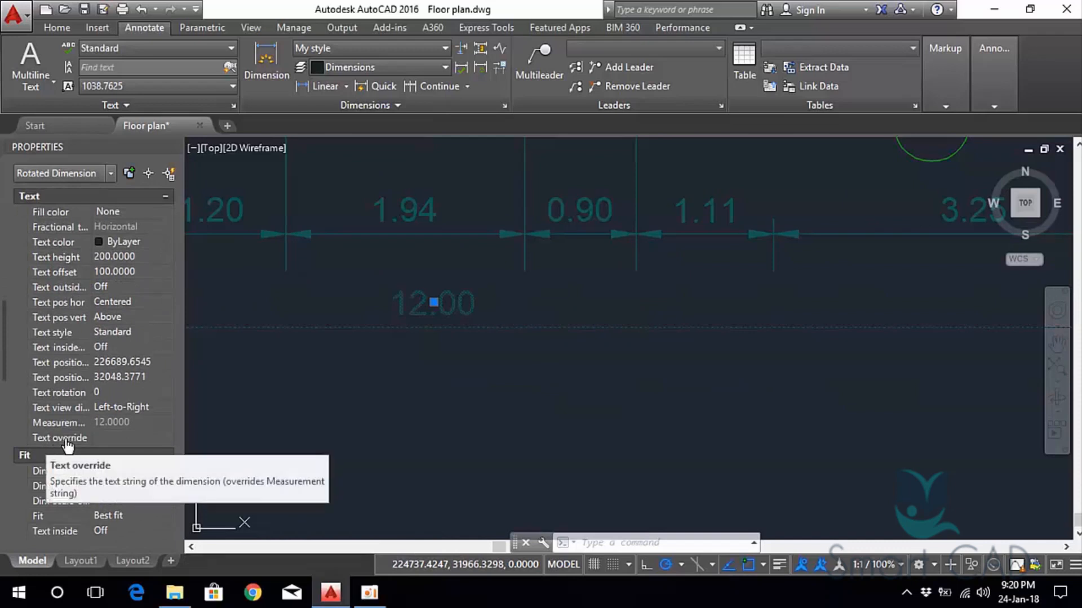
left_click(116, 439)
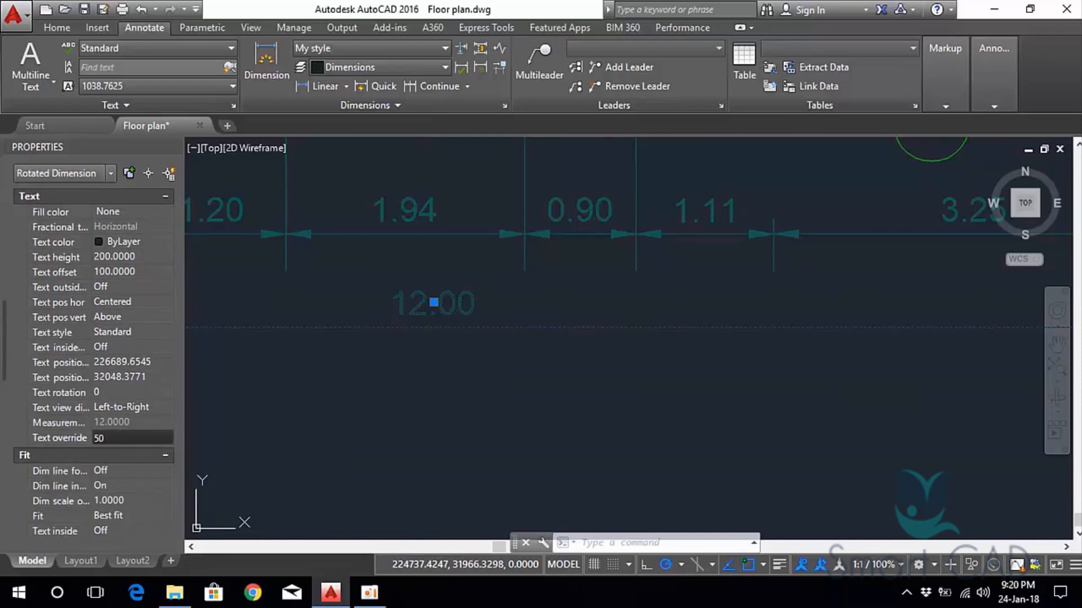
key("Return")
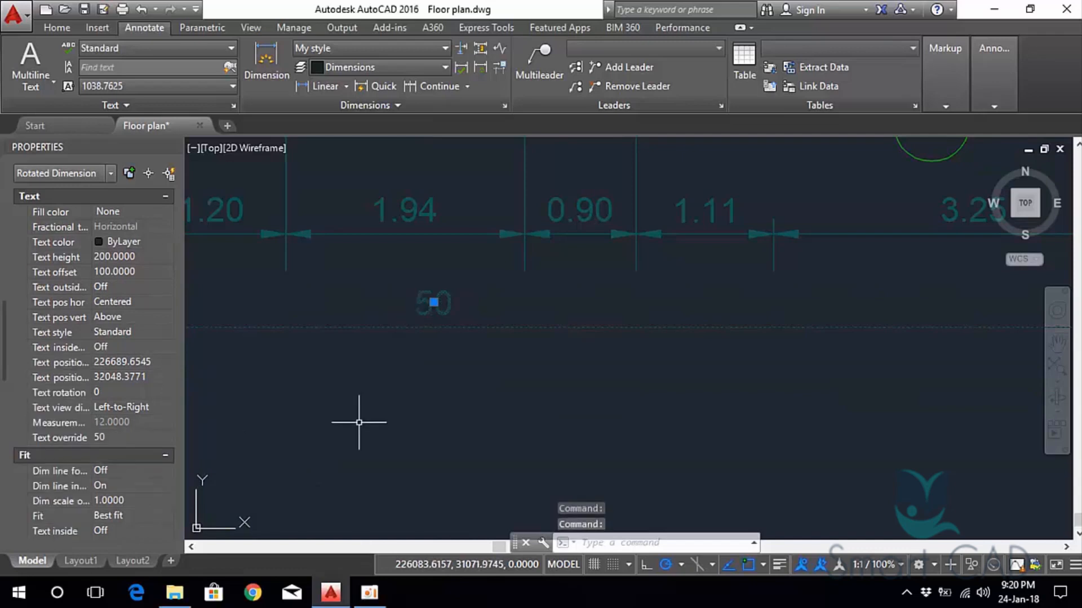
scroll(566, 377, "down", 3)
key("Escape")
scroll(525, 358, "up", 1)
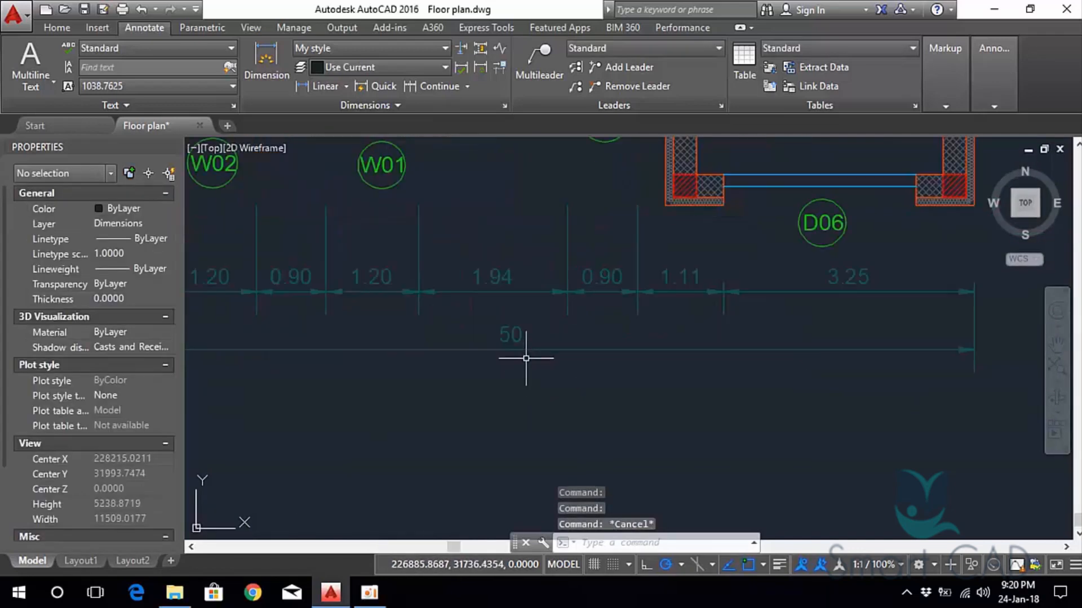
Clear the text override of the overall dimension below the south wall and deselect it.
left_click(554, 370)
left_click(539, 334)
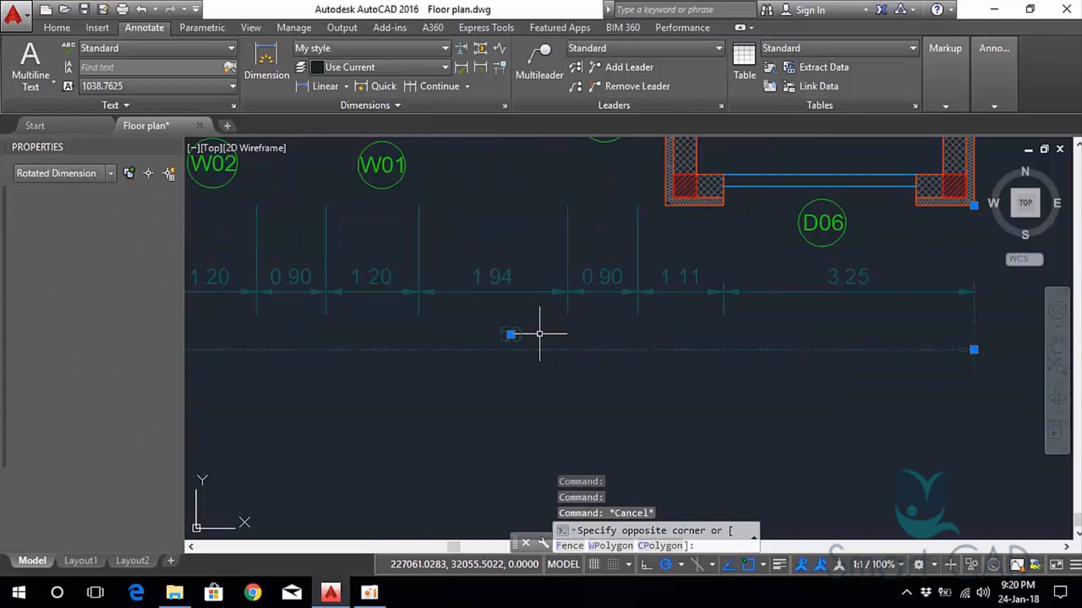
left_click_drag(5, 234, 2, 370)
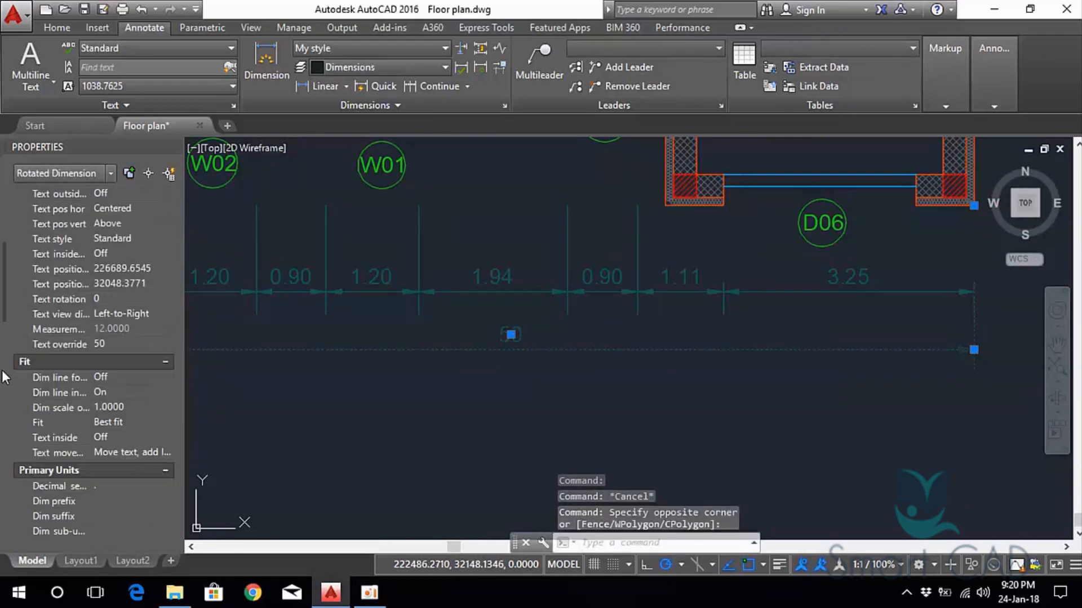
left_click(125, 345)
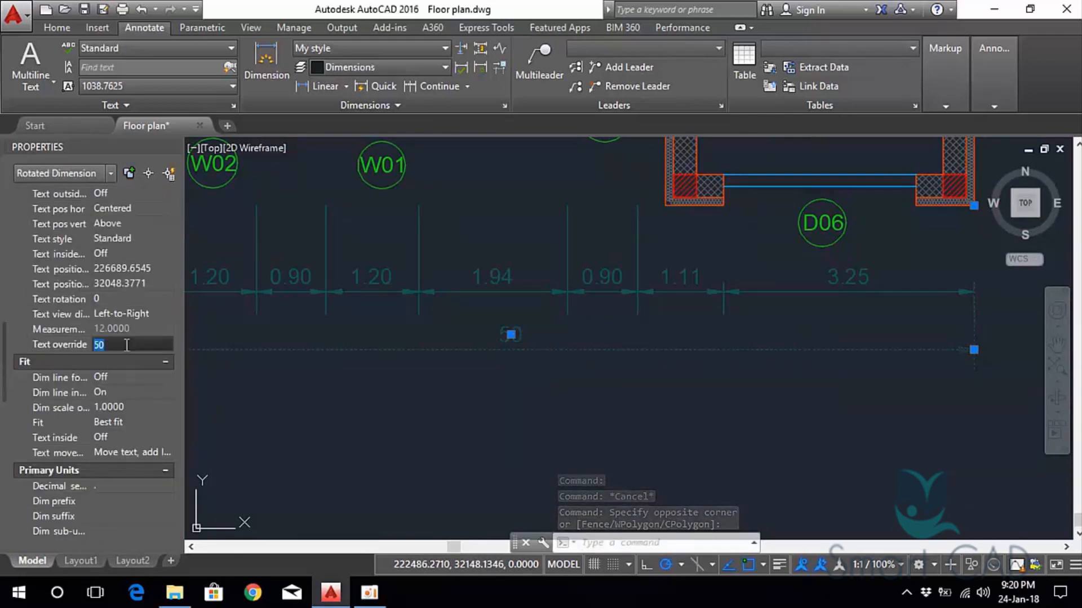
left_click(296, 424)
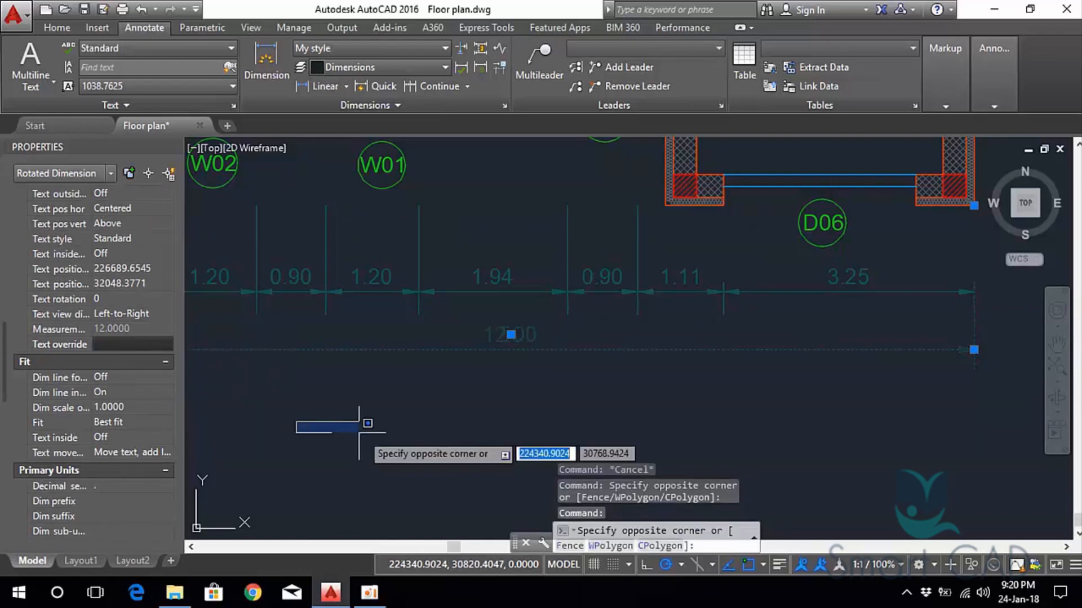
key("Escape")
key("Escape")
scroll(547, 372, "down", 4)
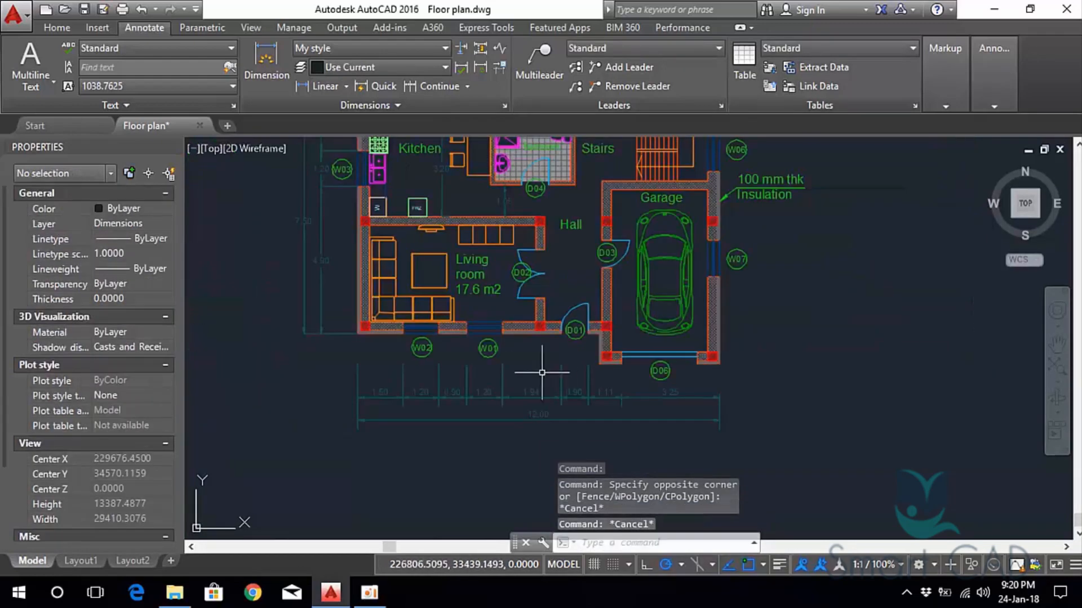
Check which layer the 1.94 dimension below the south wall is on and deselect it.
scroll(542, 363, "up", 2)
middle_click_drag(519, 347, 495, 358)
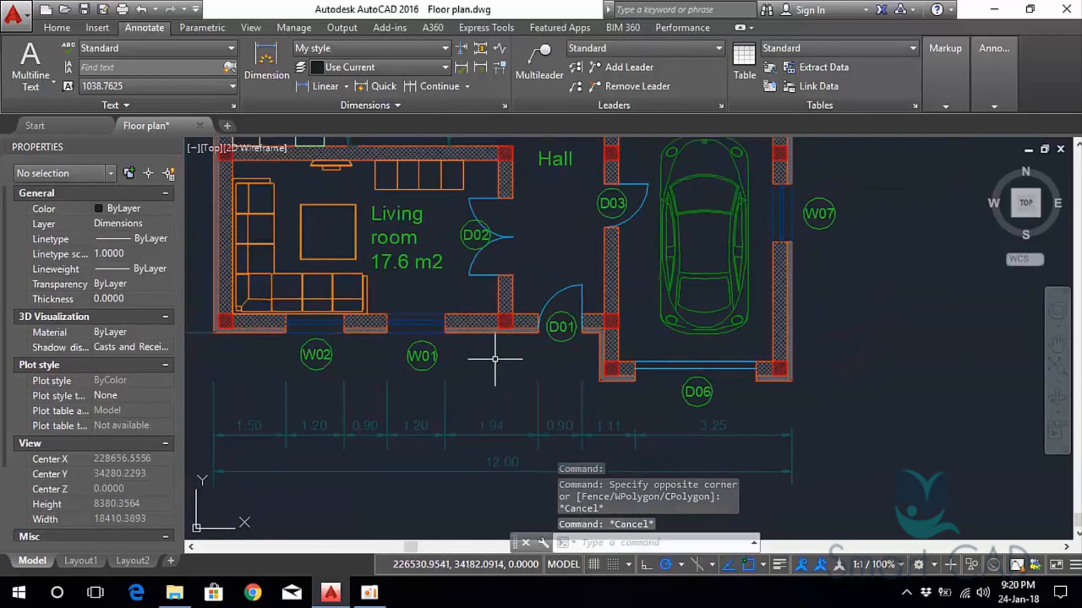
left_click(483, 434)
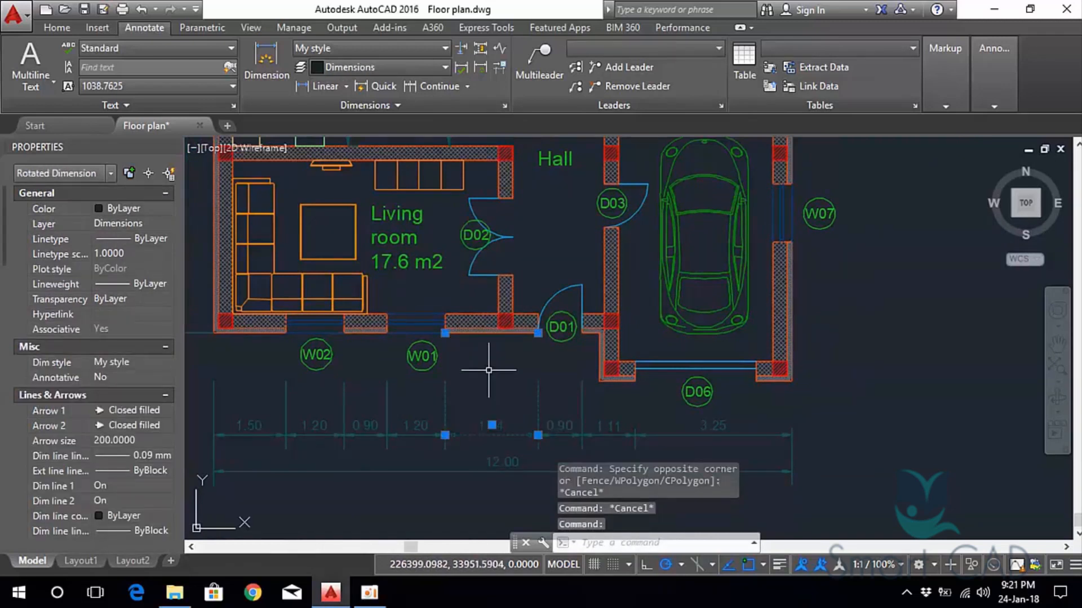
left_click(58, 29)
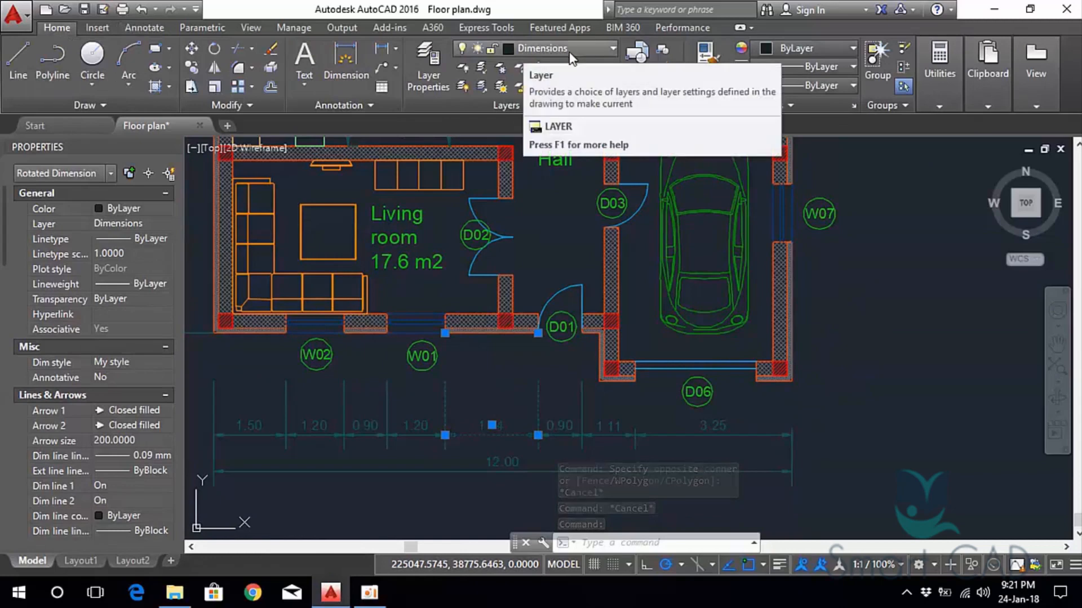
middle_click_drag(563, 235, 540, 340)
scroll(541, 340, "down", 2)
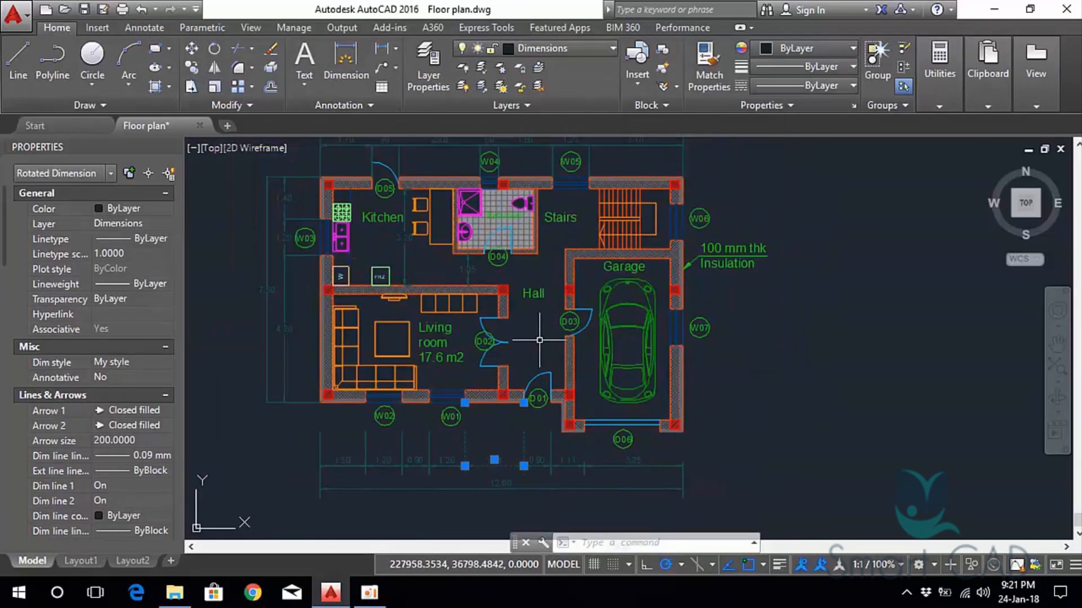
key("Escape")
scroll(553, 431, "up", 3)
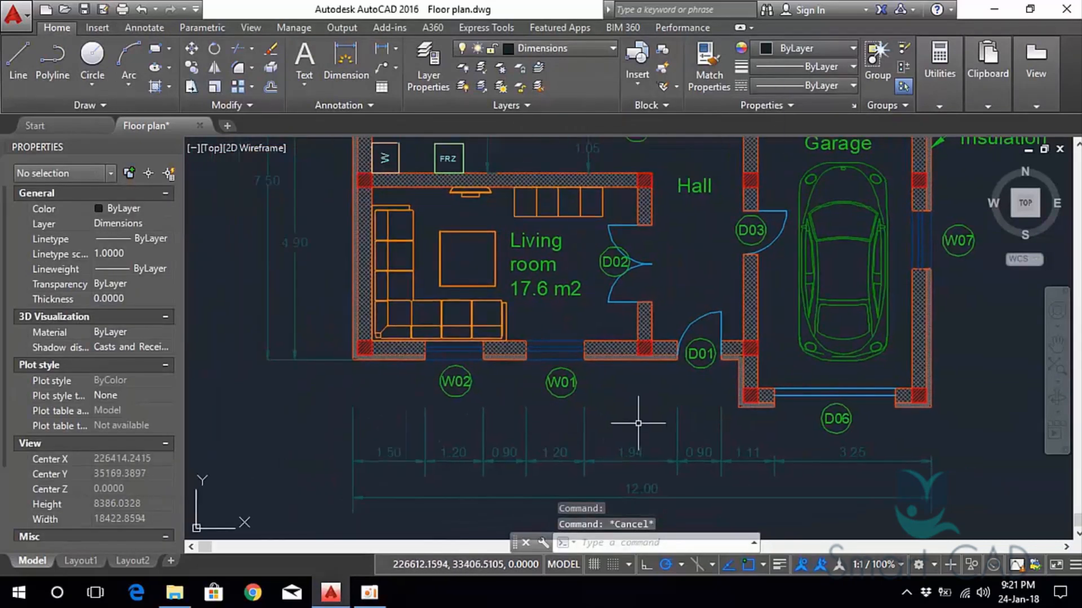
scroll(550, 345, "down", 3)
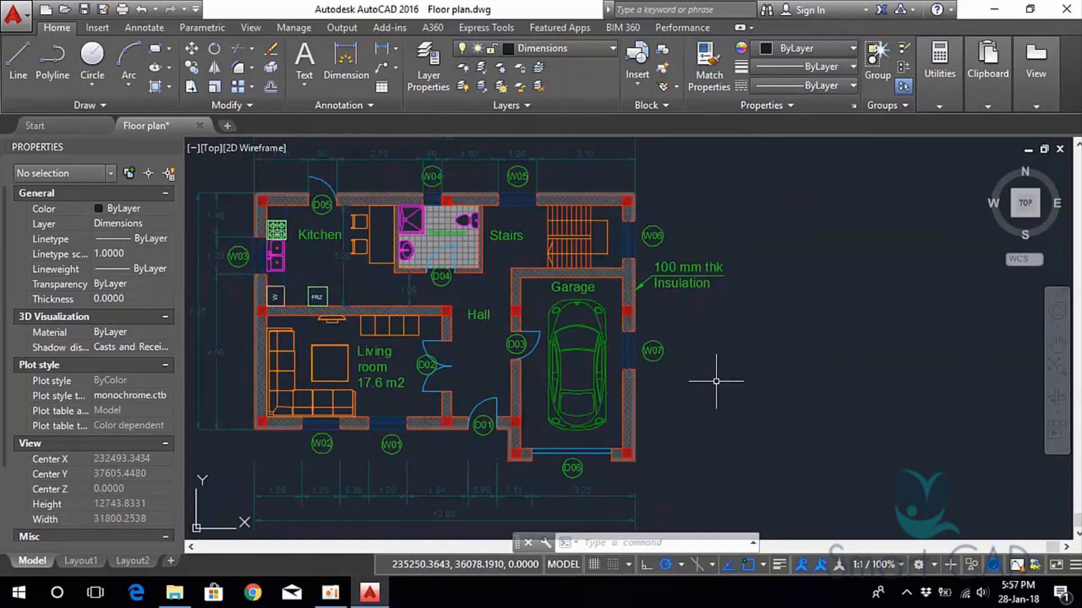
scroll(704, 378, "up", 8)
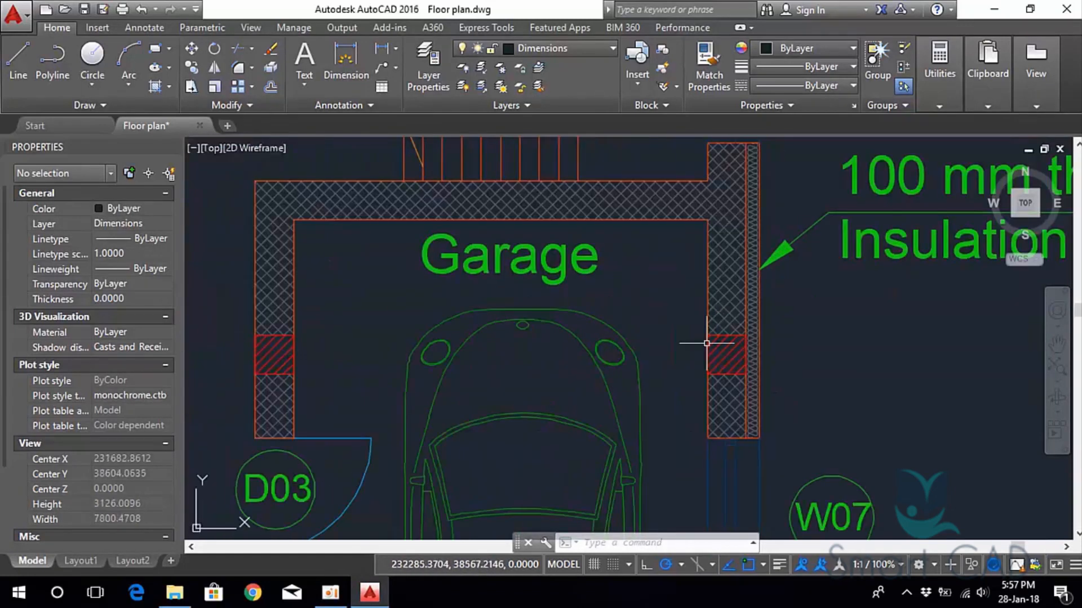
scroll(583, 295, "down", 8)
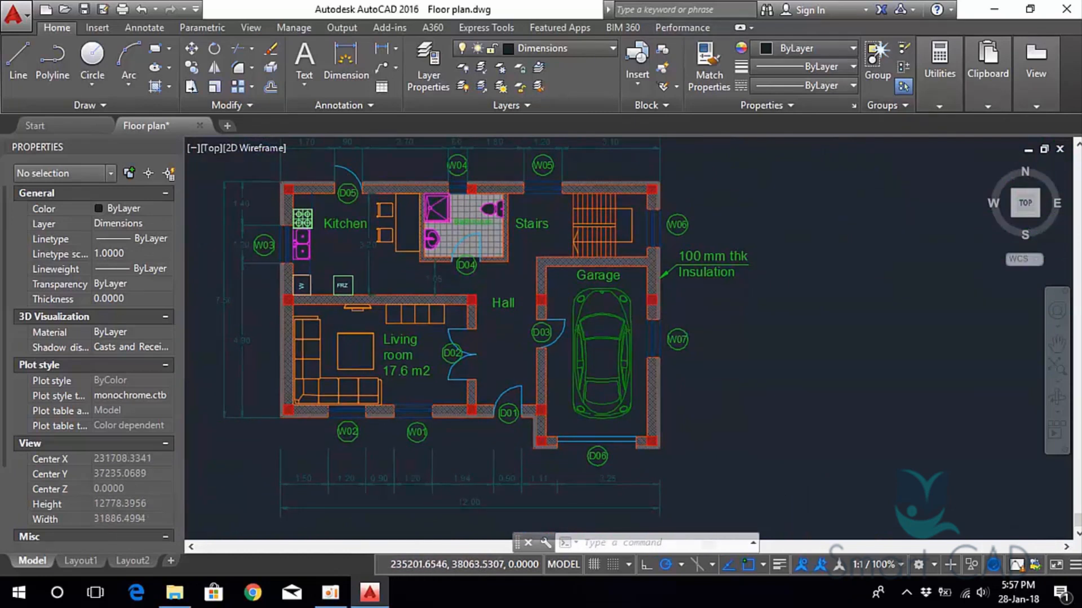
scroll(699, 323, "down", 2)
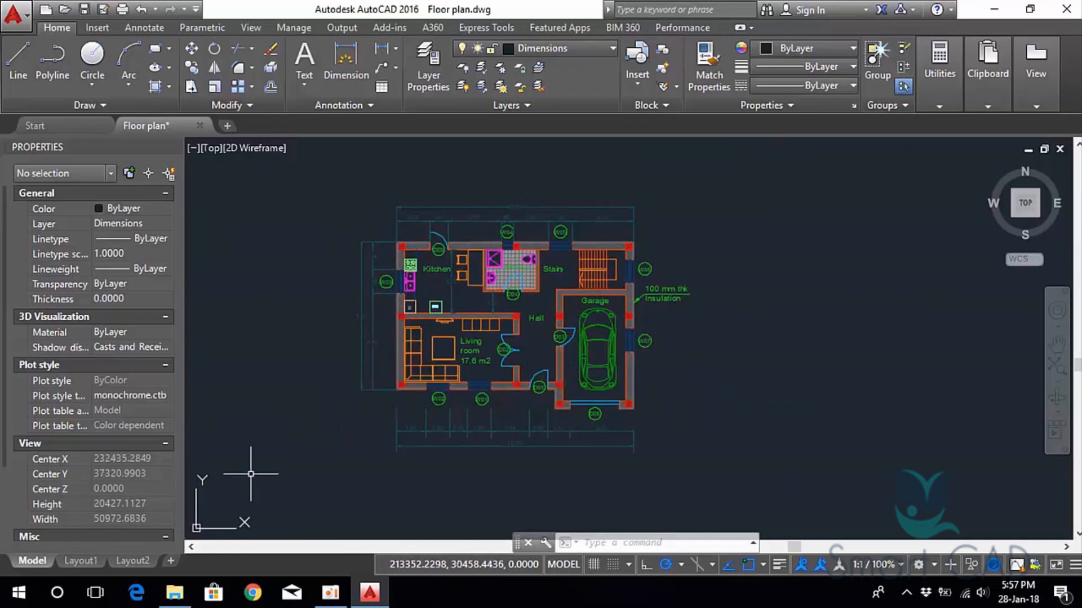
Start plotting the model with the DWG To PDF.pc3 plotter on ISO A3 (420.00 x 297.00 MM) paper.
mouse_move(80, 562)
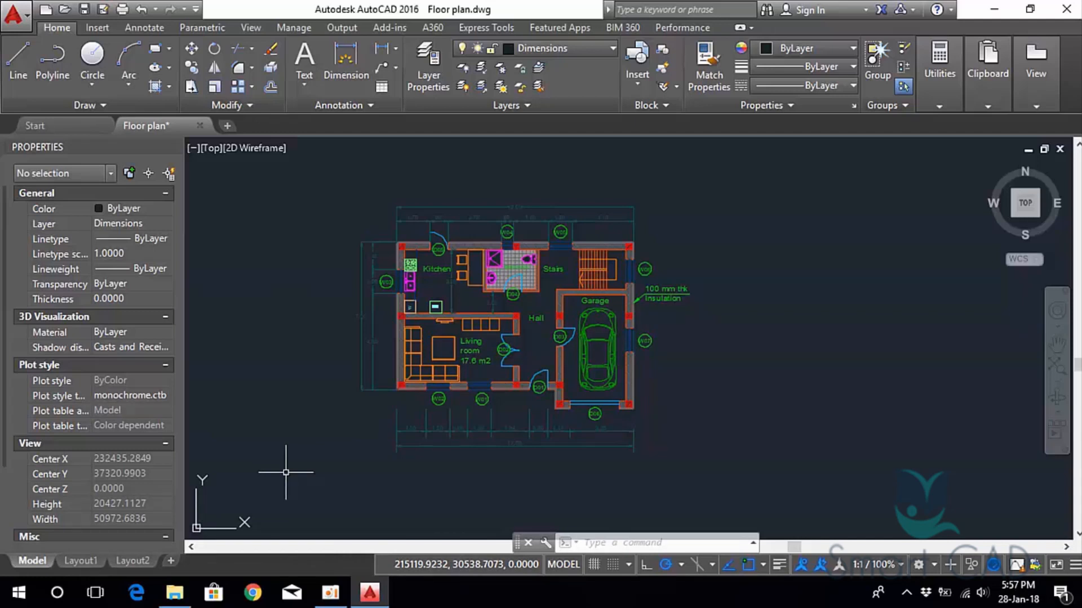
key("ctrl+p")
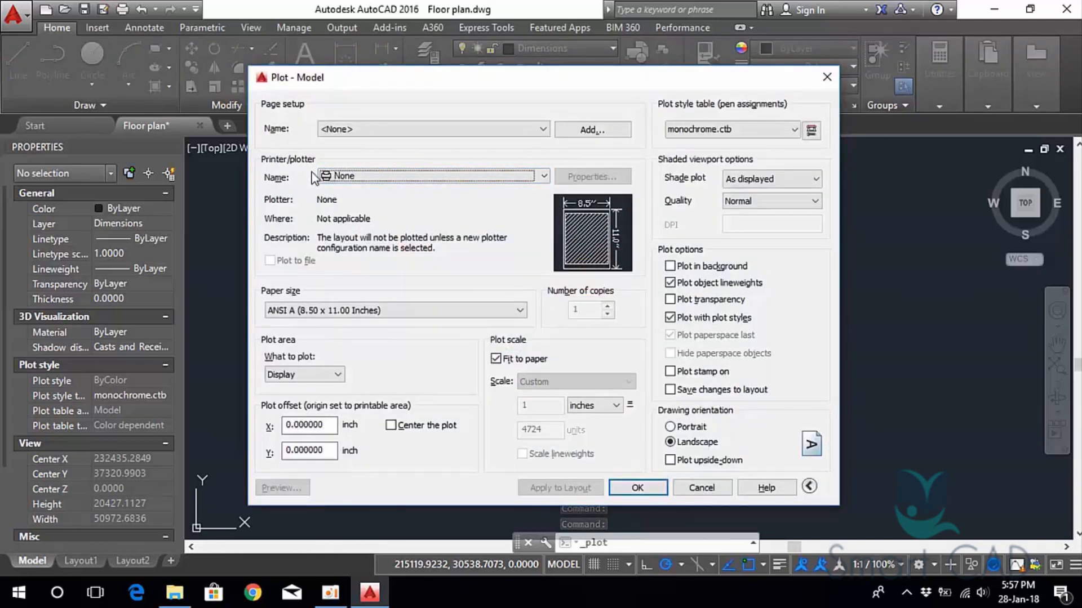
left_click(386, 176)
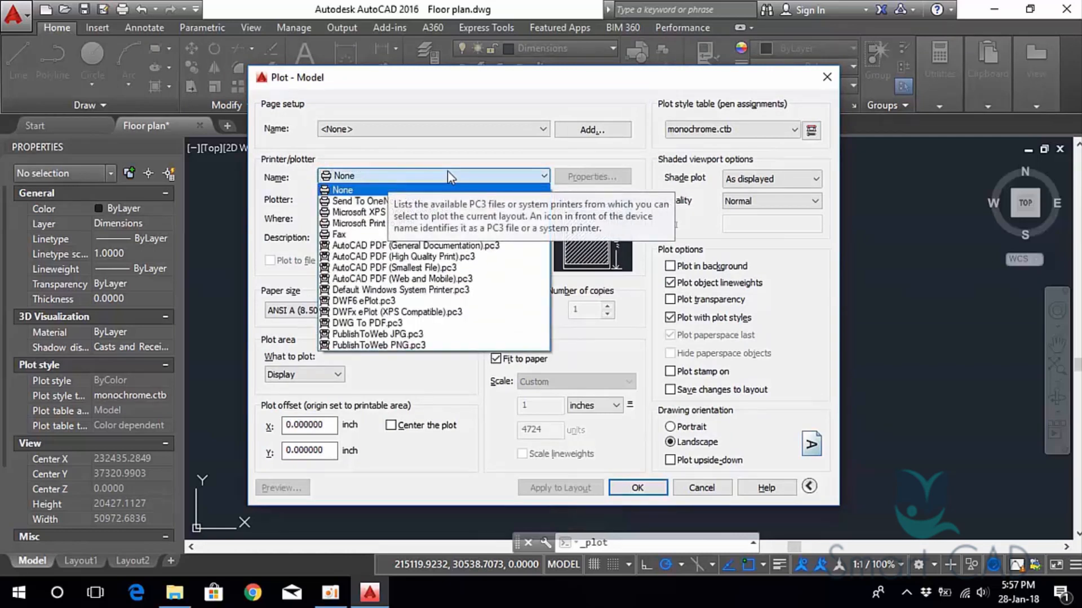
left_click(424, 323)
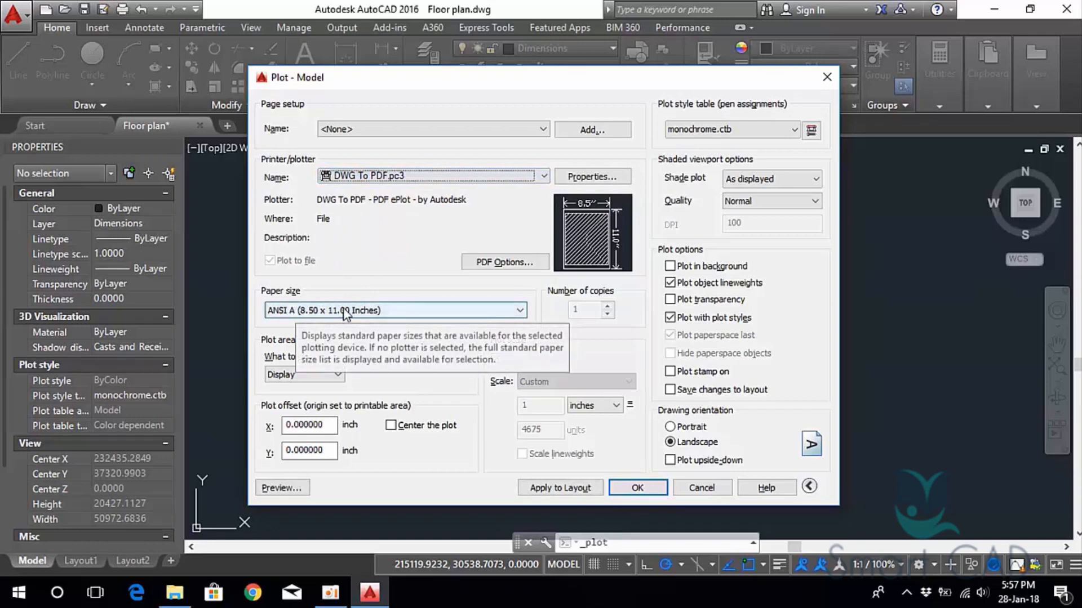
left_click(366, 311)
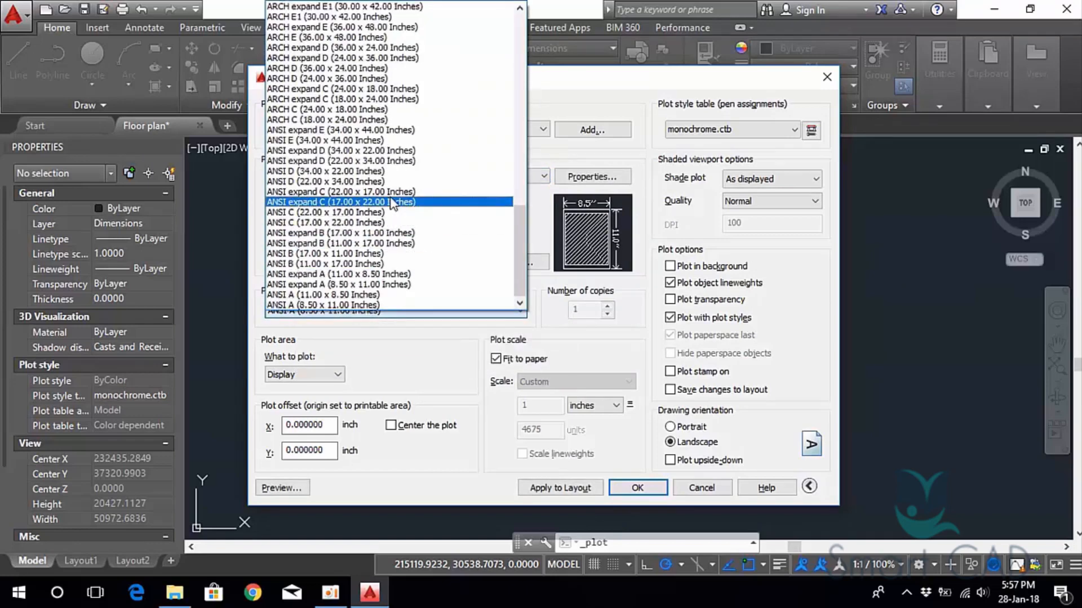
scroll(393, 203, "up", 3)
scroll(392, 203, "up", 2)
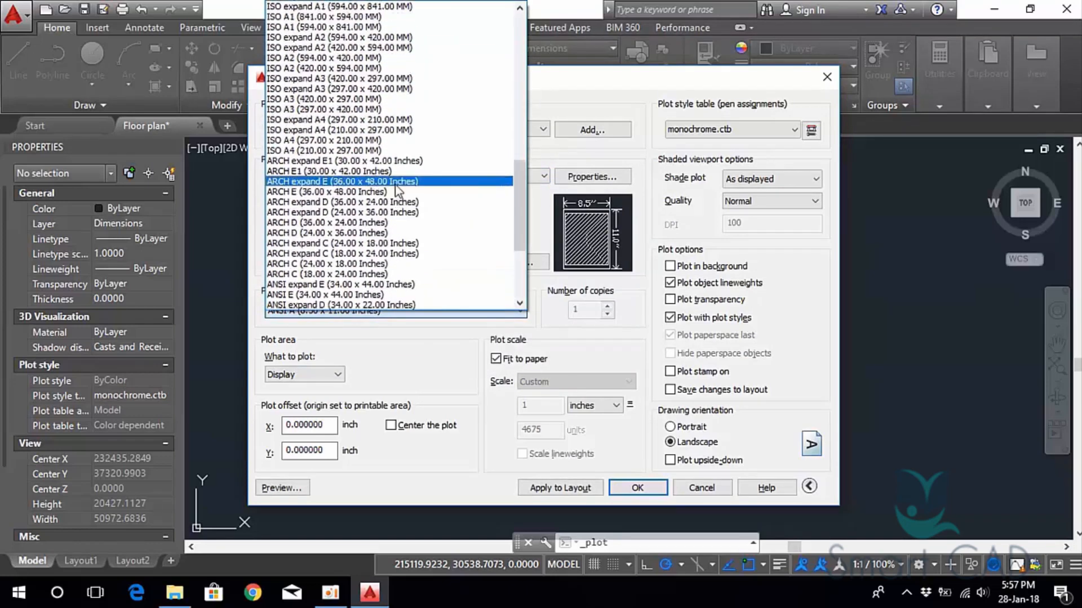
left_click(372, 101)
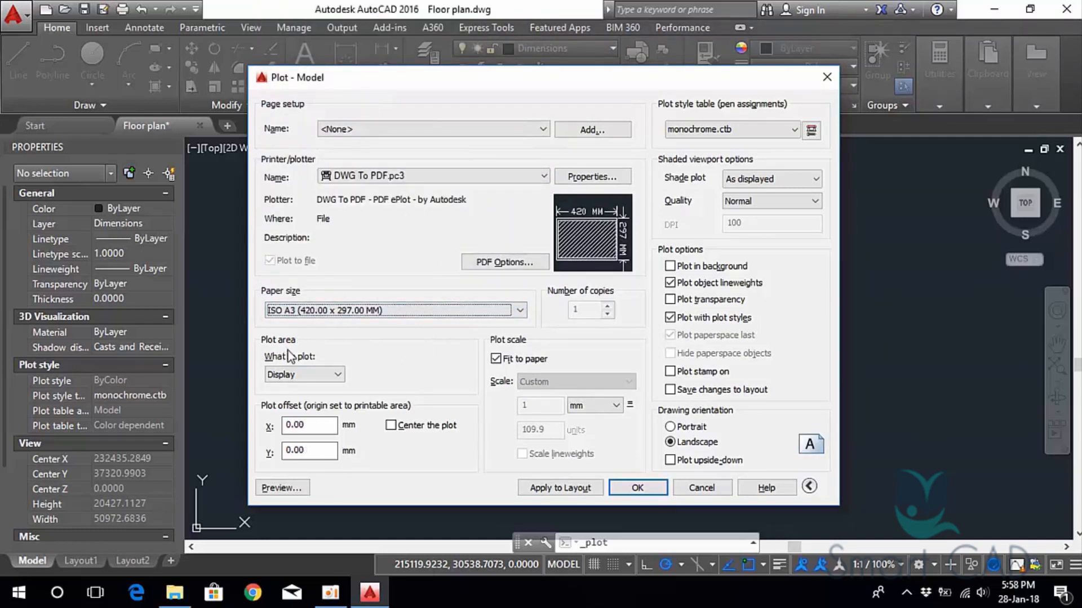
Set the plot area to a window enclosing the whole floor plan with its dimensions and notes.
left_click(310, 374)
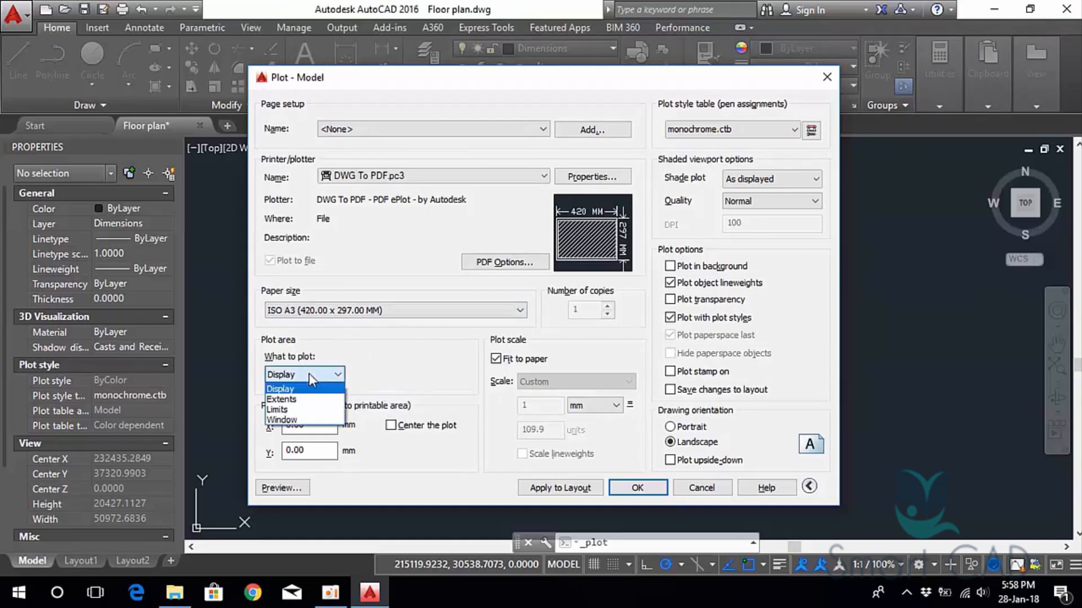
left_click(293, 420)
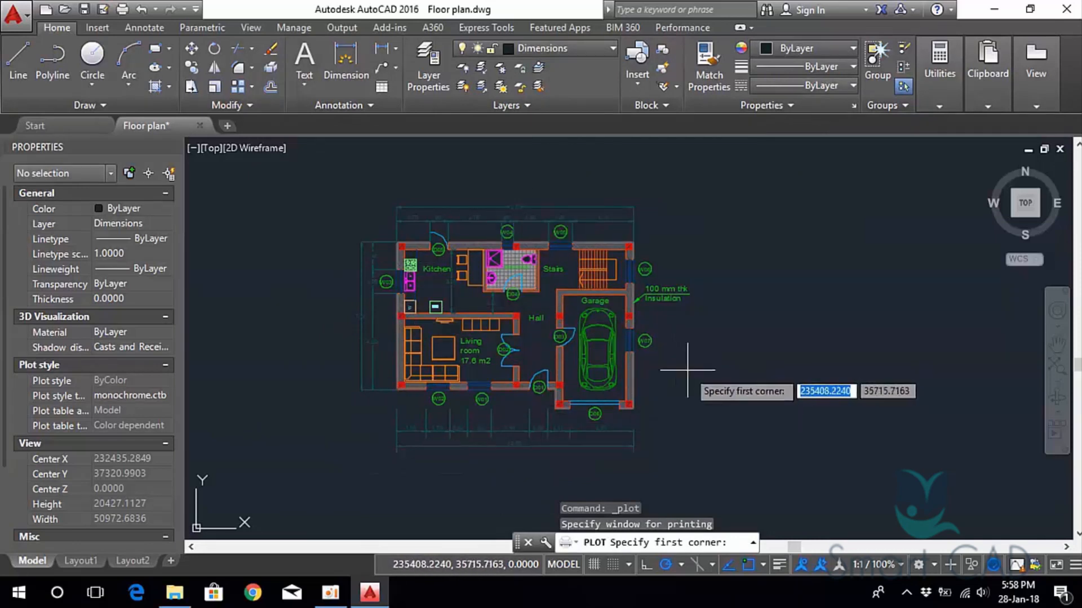
left_click(331, 465)
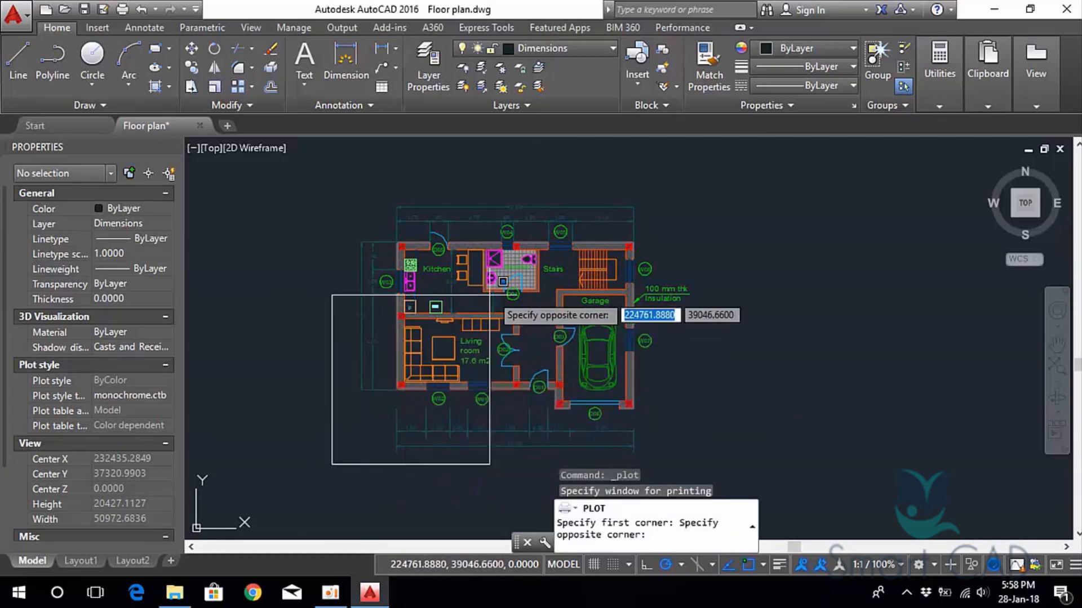
left_click(702, 192)
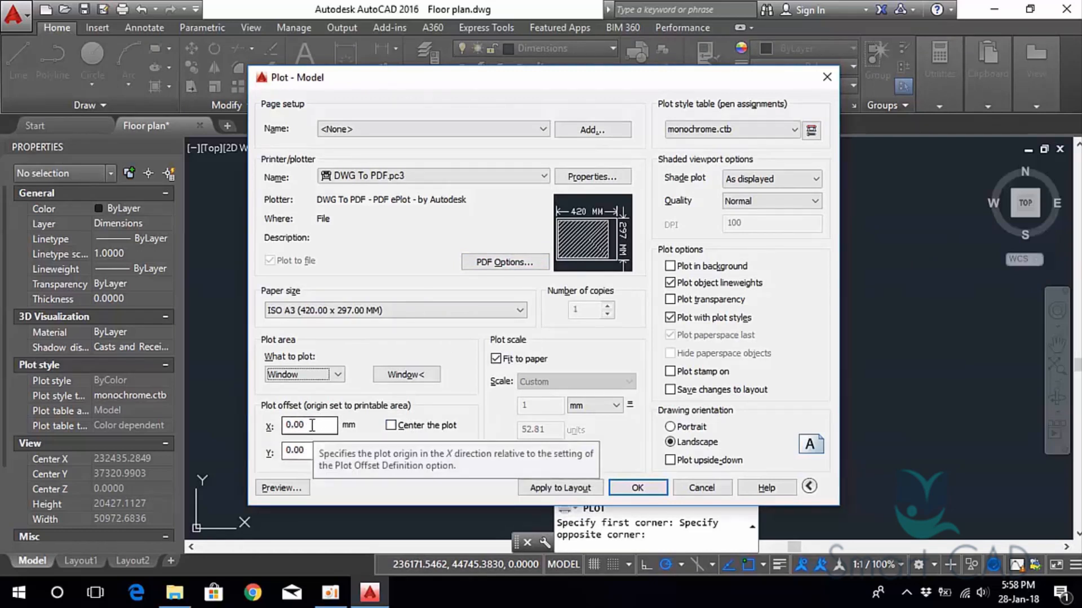
Center the plot on the sheet and leave its scale fitted to the paper.
left_click(390, 427)
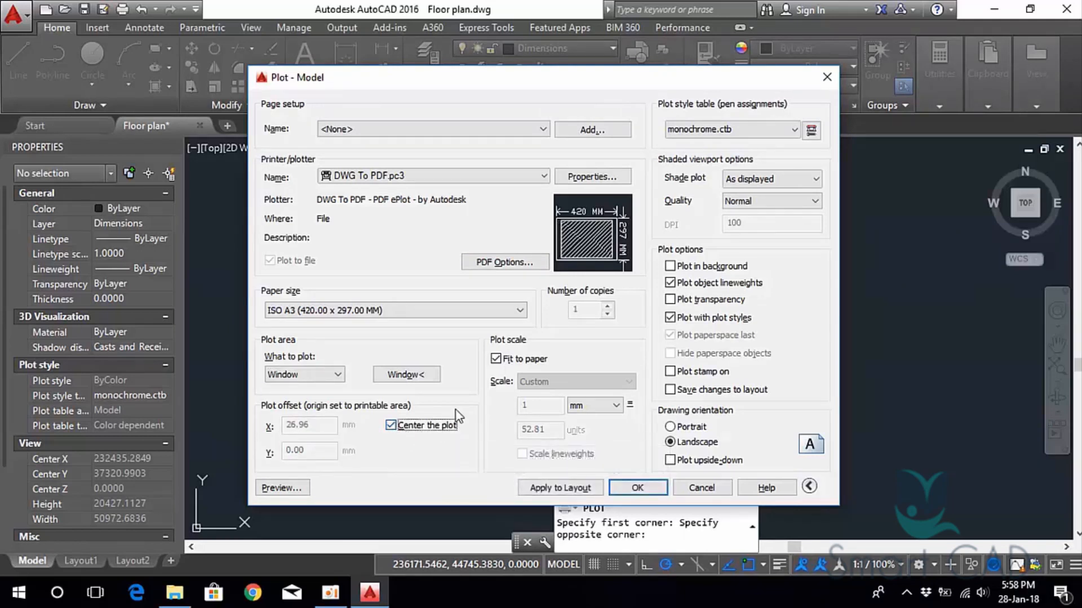
left_click(504, 362)
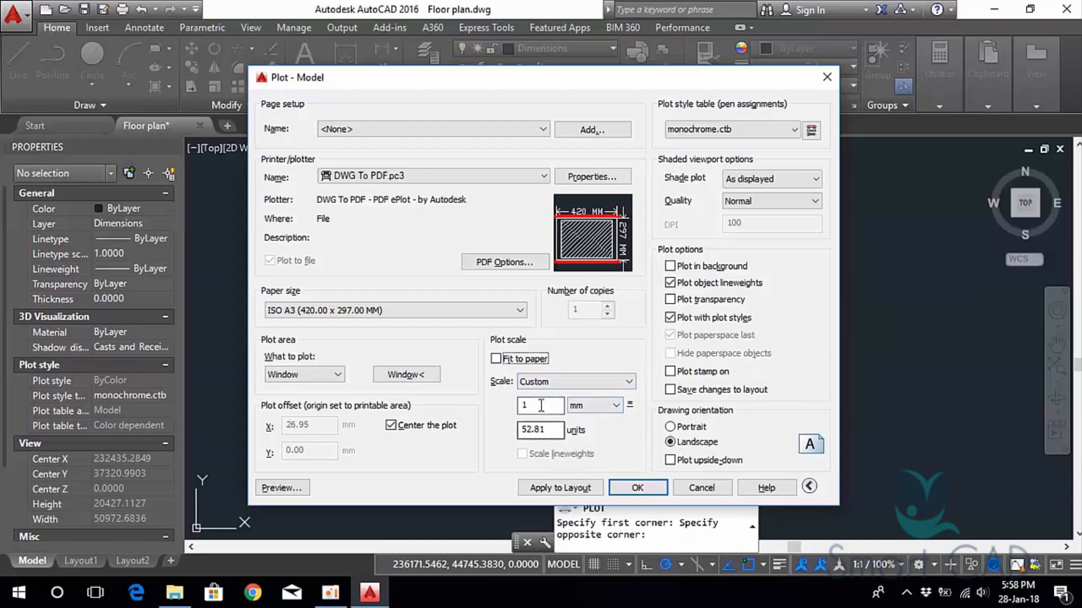
left_click(511, 360)
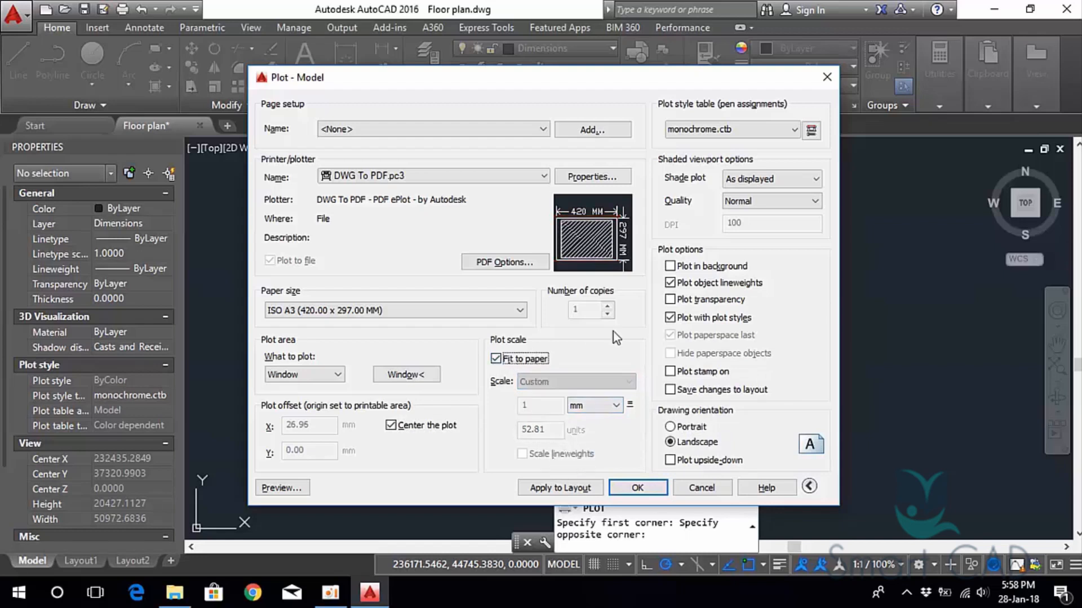
Set the plot style table to None so the plan plots in its own colors.
left_click(735, 130)
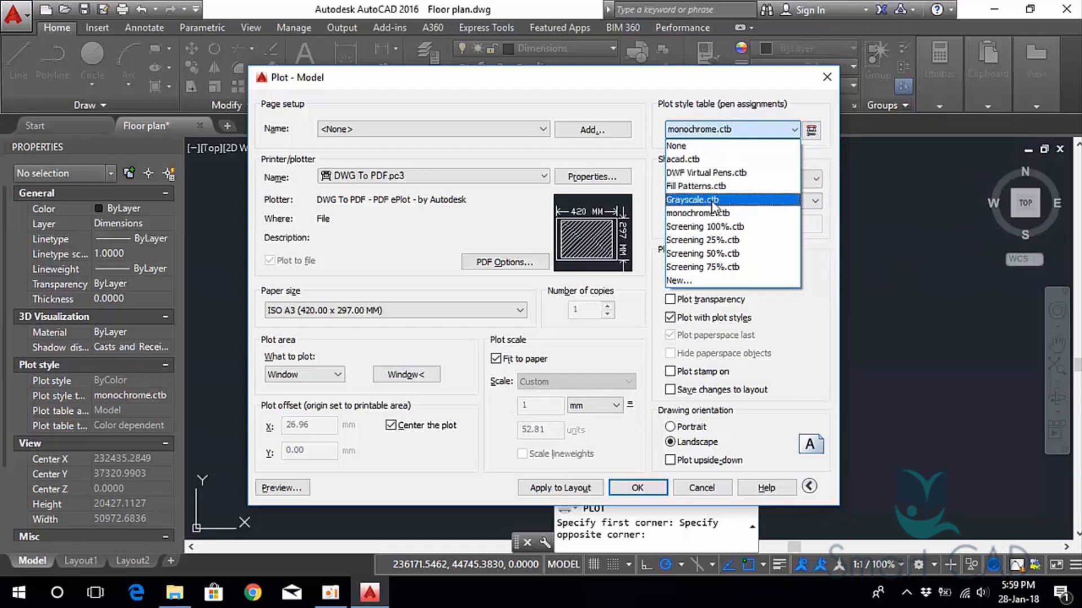
left_click(725, 148)
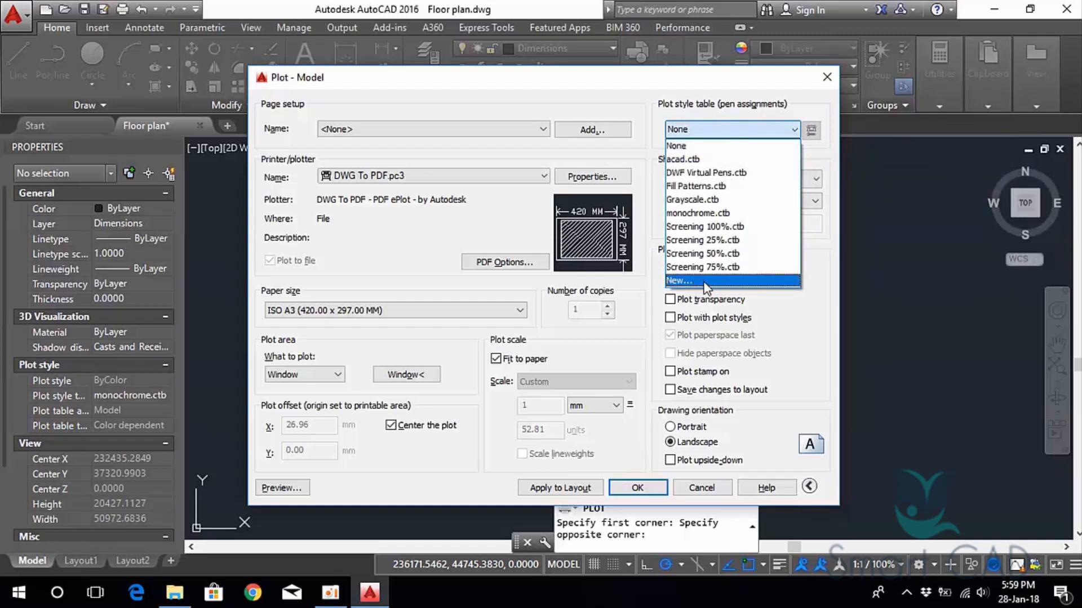
left_click(683, 146)
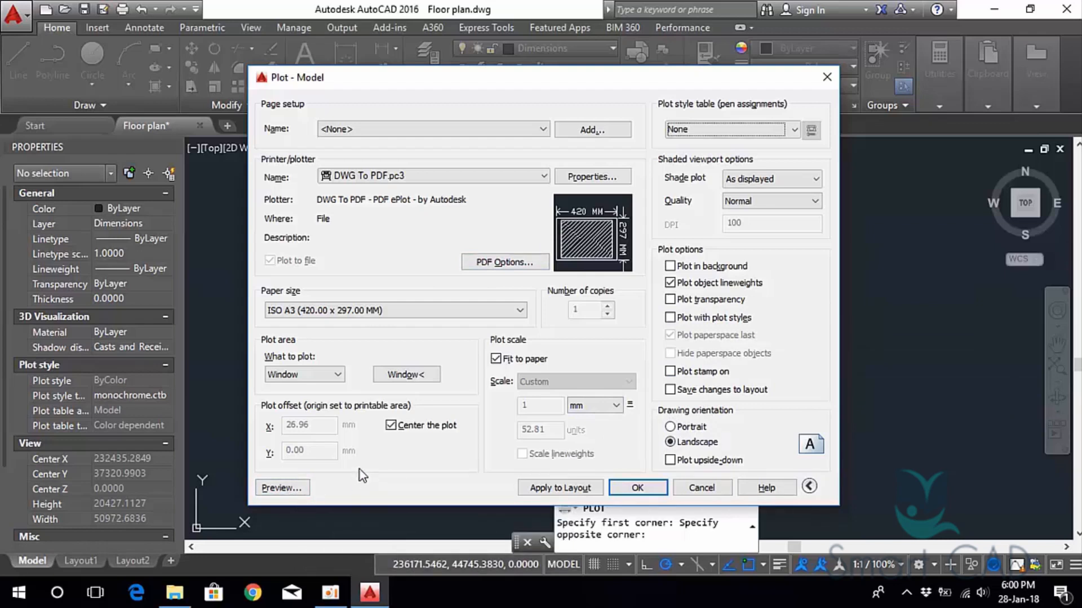
Preview the plot and examine the floor plan's colors, labels and dimensions on the sheet.
left_click(294, 489)
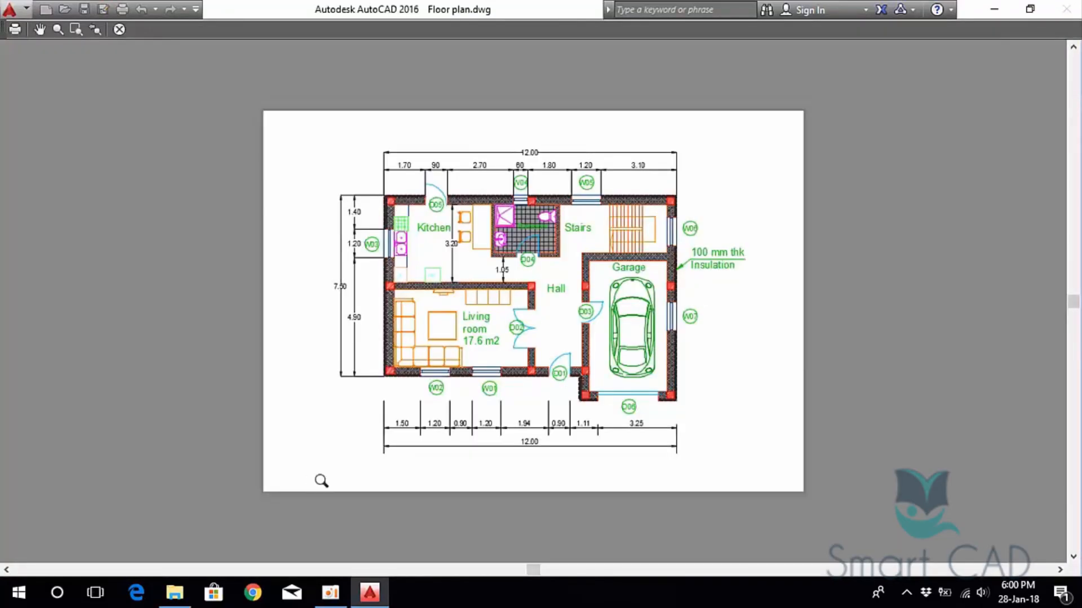
scroll(489, 318, "up", 2)
middle_click_drag(472, 336, 523, 428)
middle_click_drag(799, 301, 444, 233)
scroll(548, 294, "down", 2)
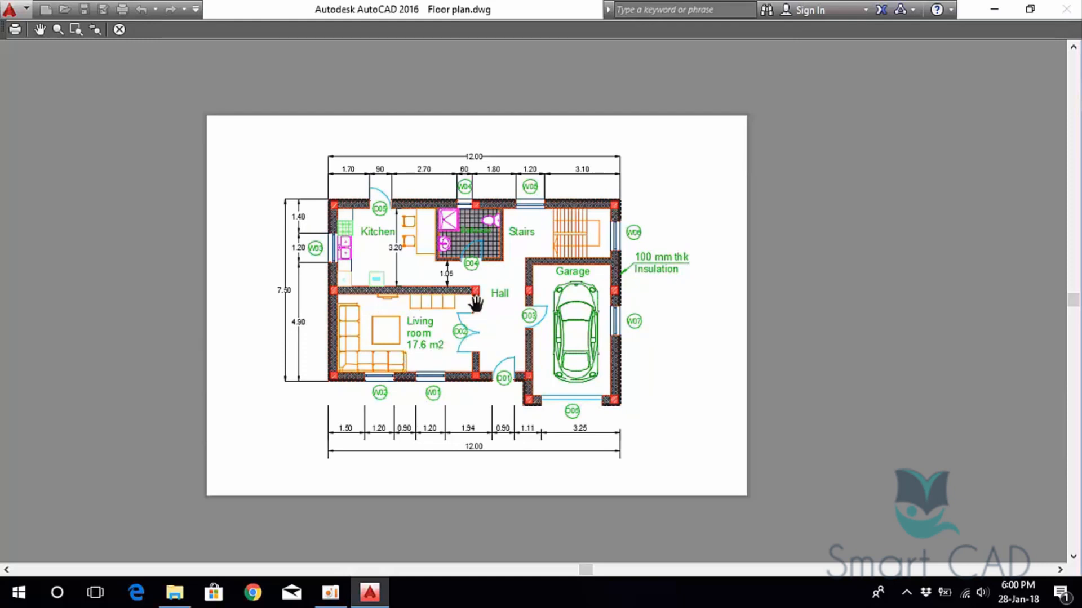
Plot the previewed floor plan to the PDF file Floor plan-Model.pdf on the Desktop.
left_click(14, 29)
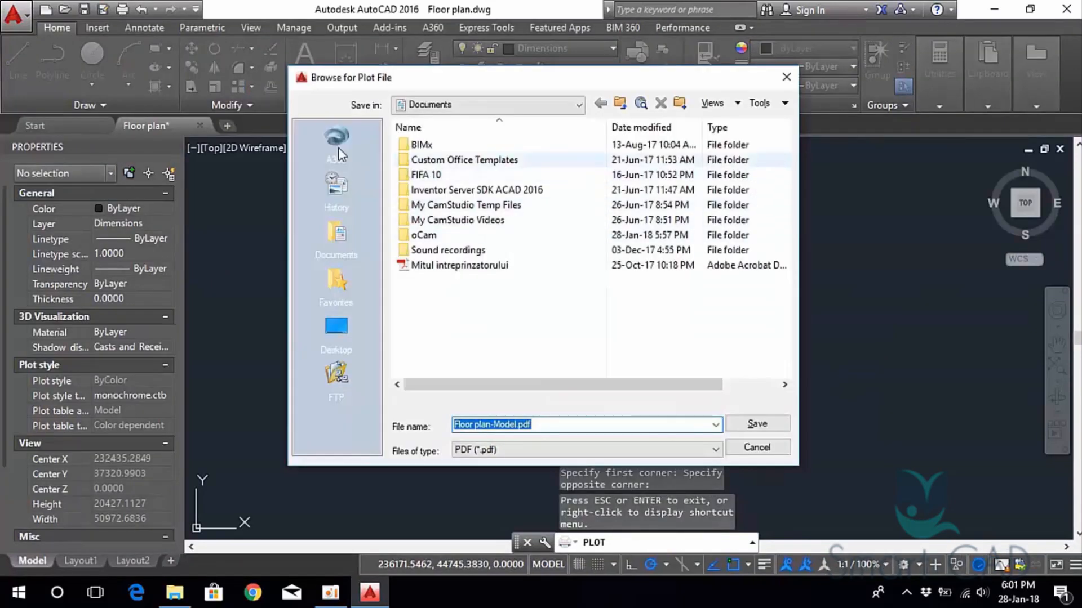
left_click(336, 326)
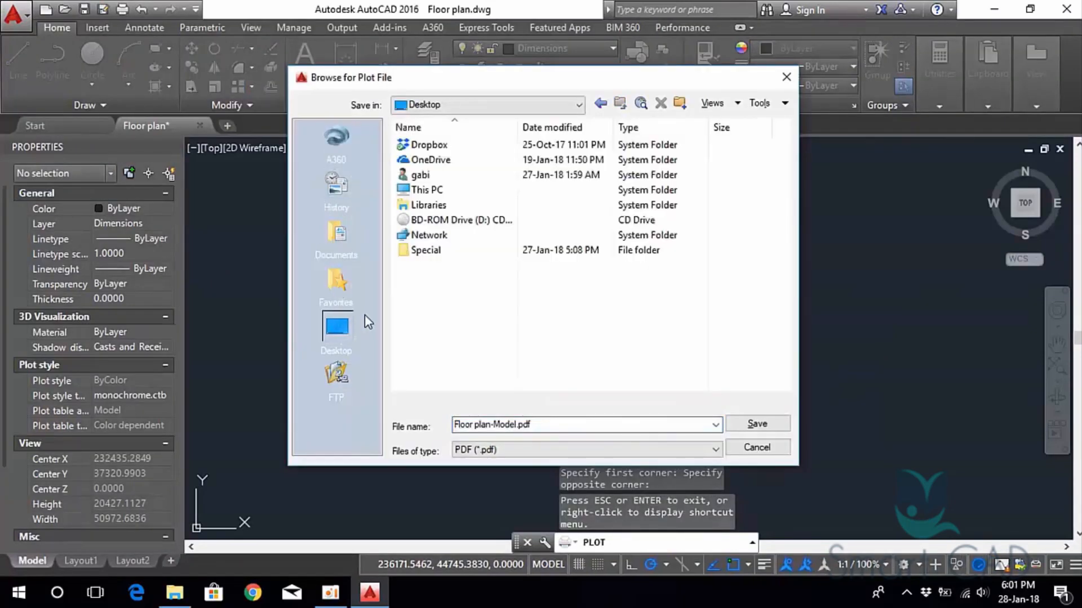
left_click(473, 425)
left_click(529, 451)
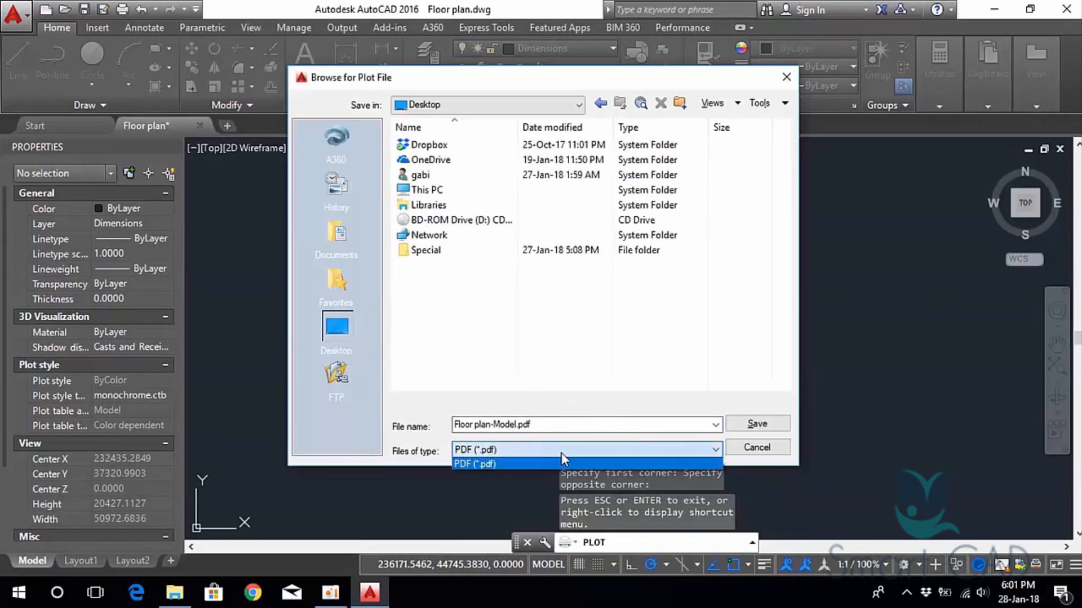
left_click(558, 452)
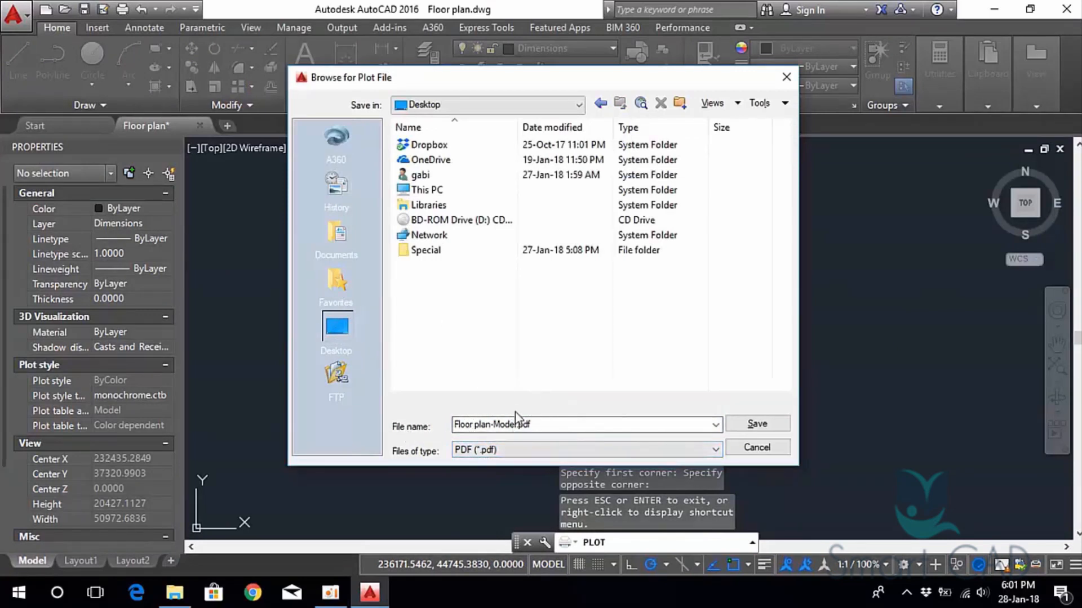
left_click(517, 426)
left_click(762, 428)
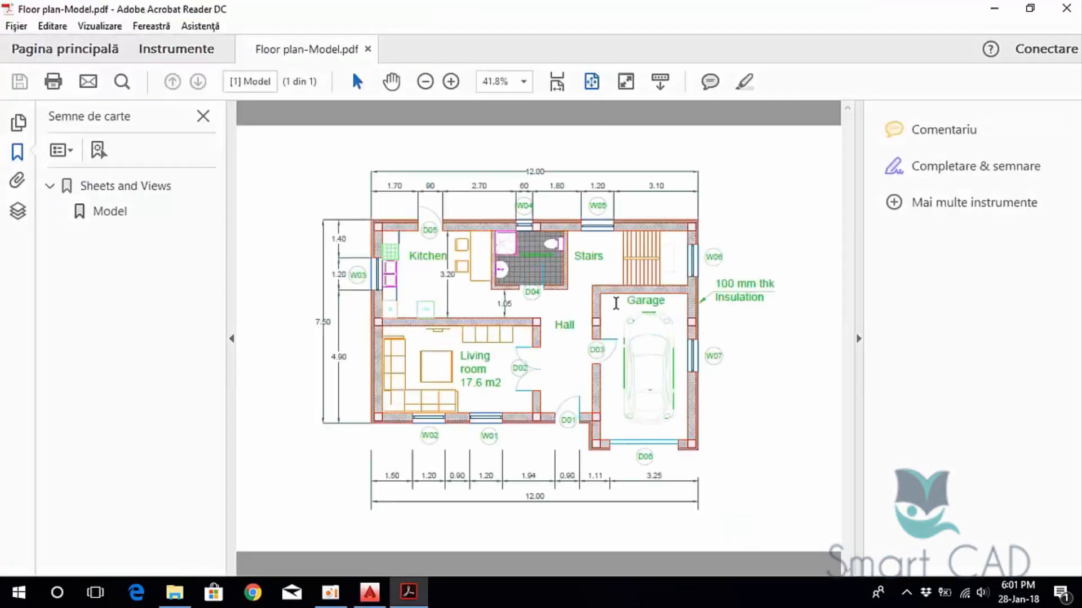
Examine the line quality, hatches and labels around the living room in the plotted PDF, and close the viewer.
left_click(228, 338)
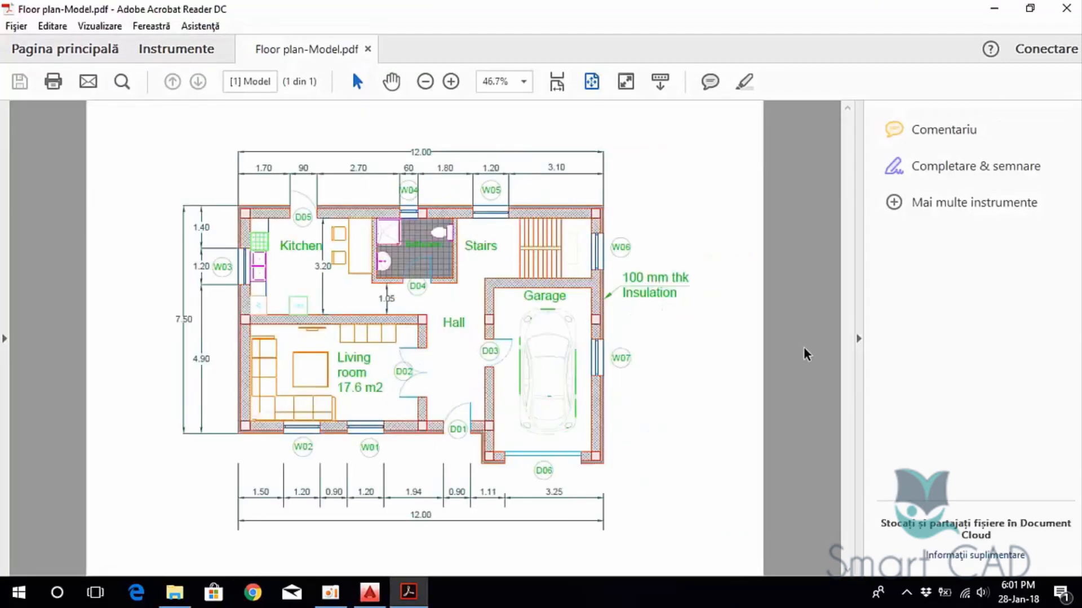
left_click(856, 339)
scroll(657, 388, "up", 4, "ctrl")
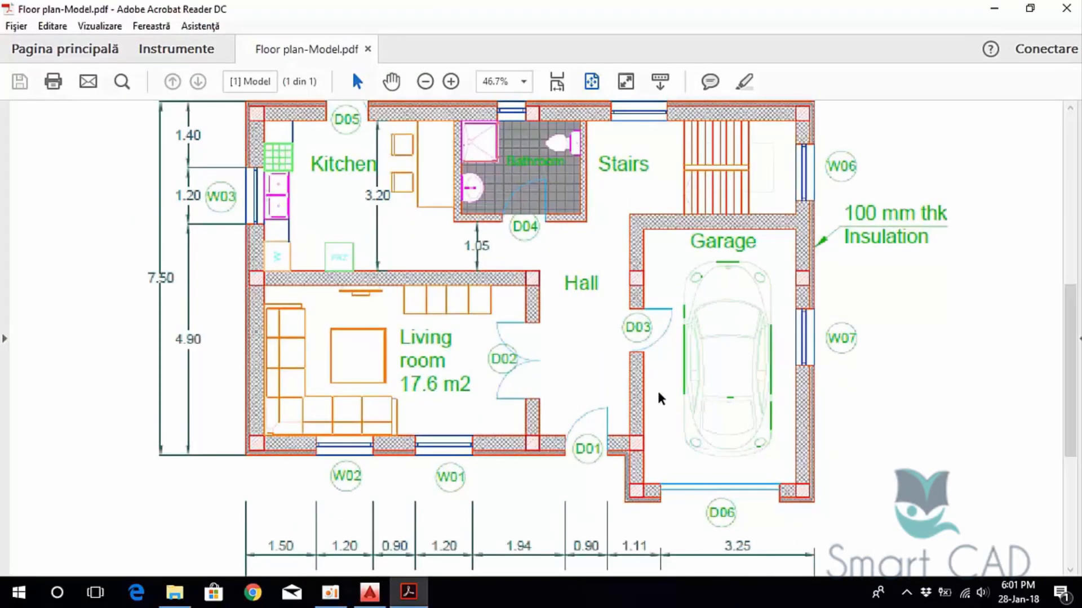
scroll(473, 442, "up", 5, "ctrl")
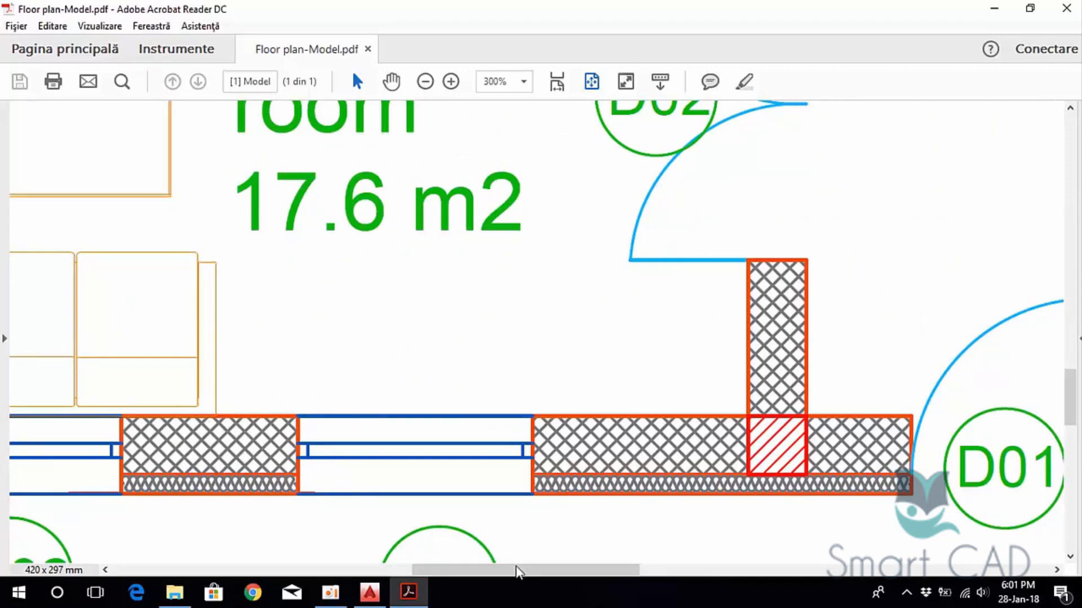
left_click_drag(519, 572, 387, 579)
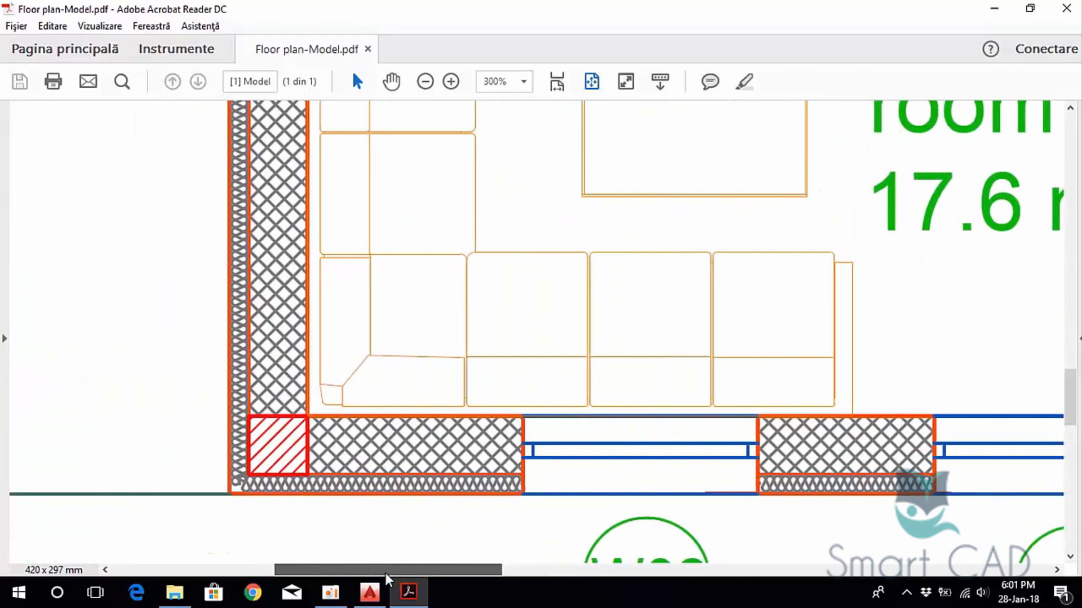
scroll(531, 485, "up", 1, "ctrl")
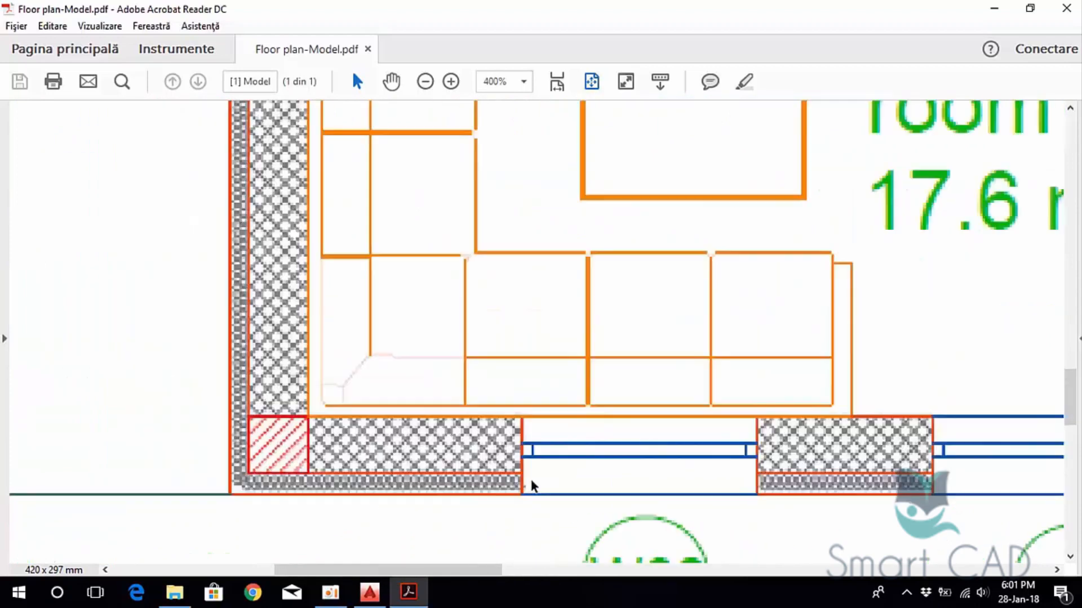
scroll(531, 485, "down", 3, "ctrl")
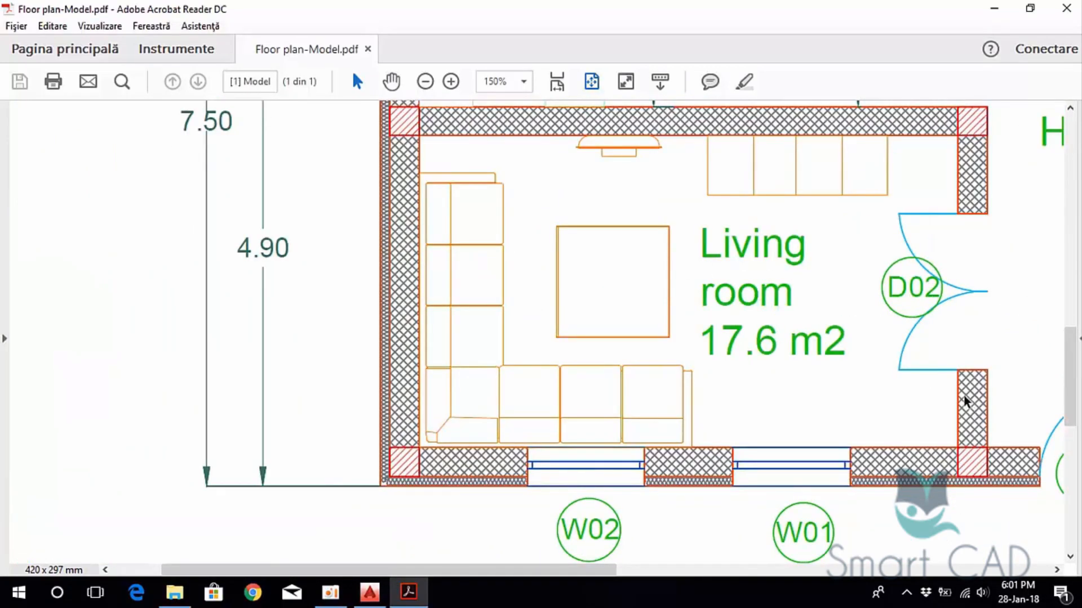
left_click(1067, 8)
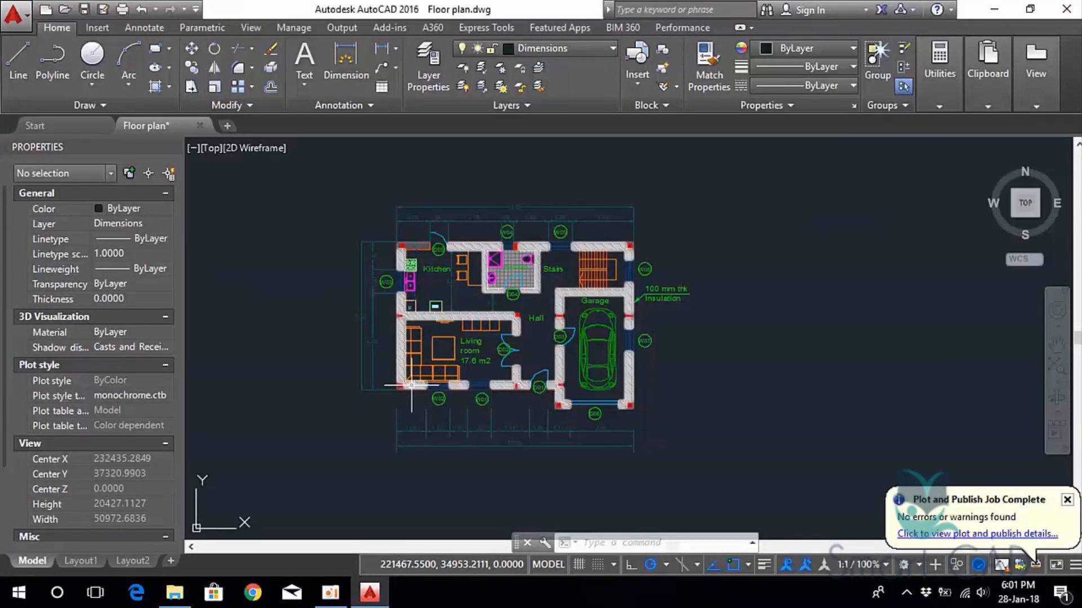
Add two new layouts to the drawing after Layout2.
middle_click_drag(318, 429, 387, 442)
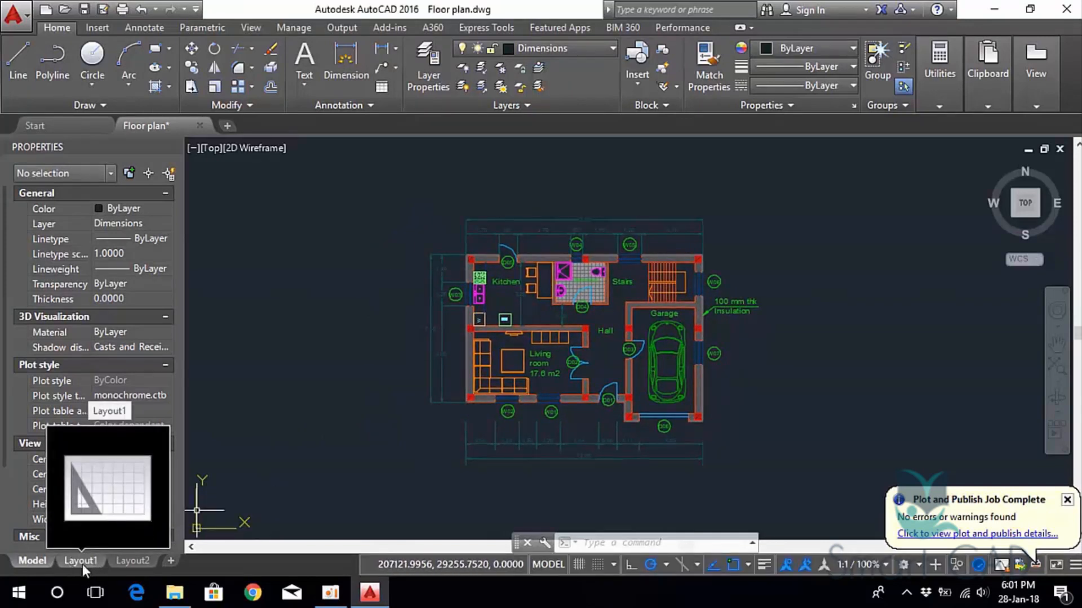
left_click(171, 559)
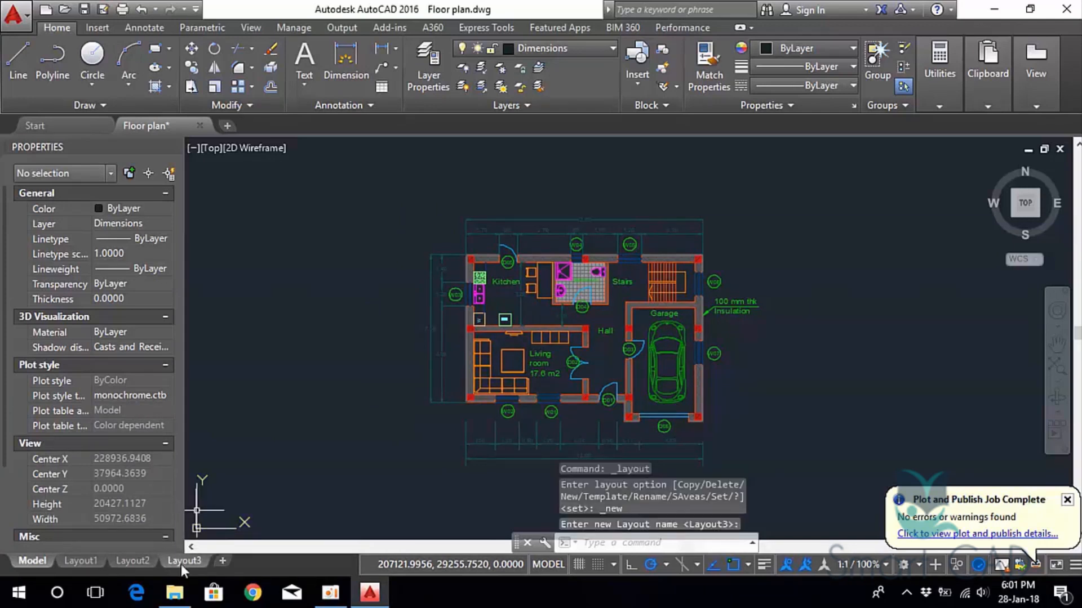
left_click(223, 563)
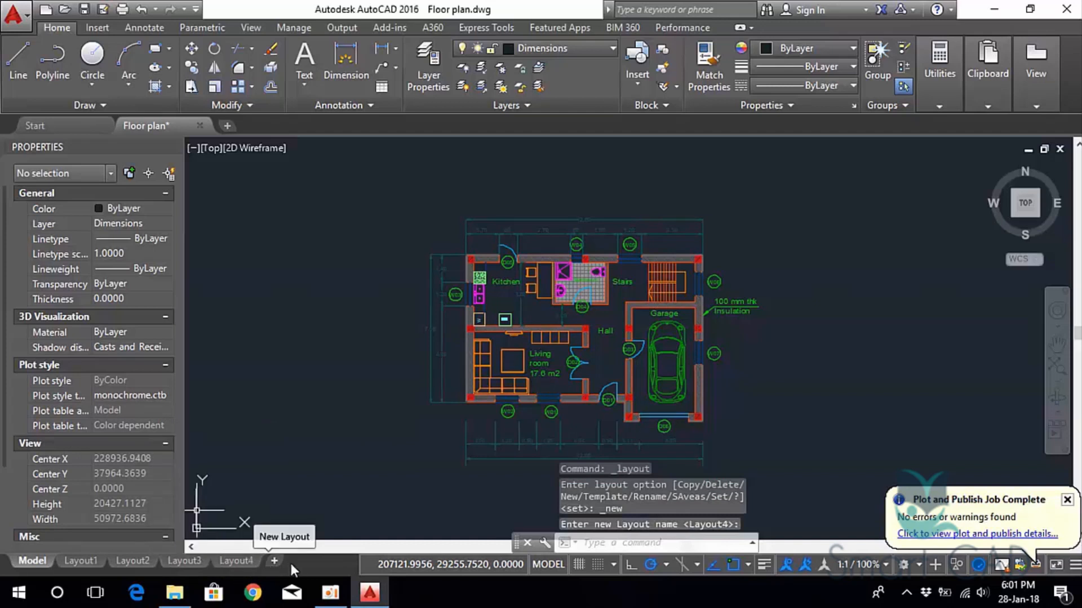
Delete Layout4 and Layout3 from the drawing one after the other.
right_click(235, 563)
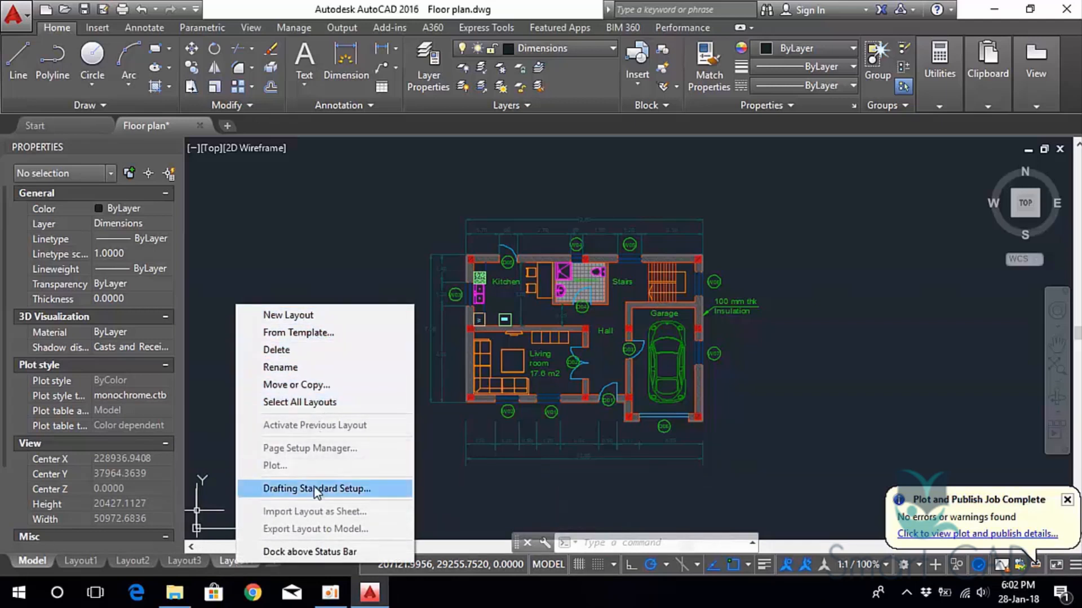
left_click(296, 354)
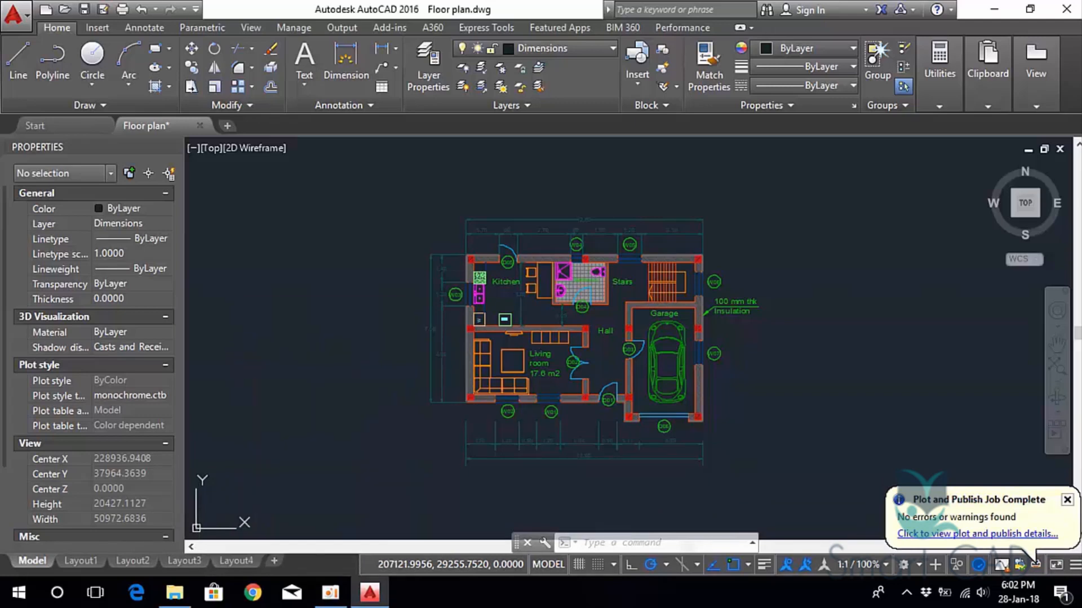
left_click(570, 346)
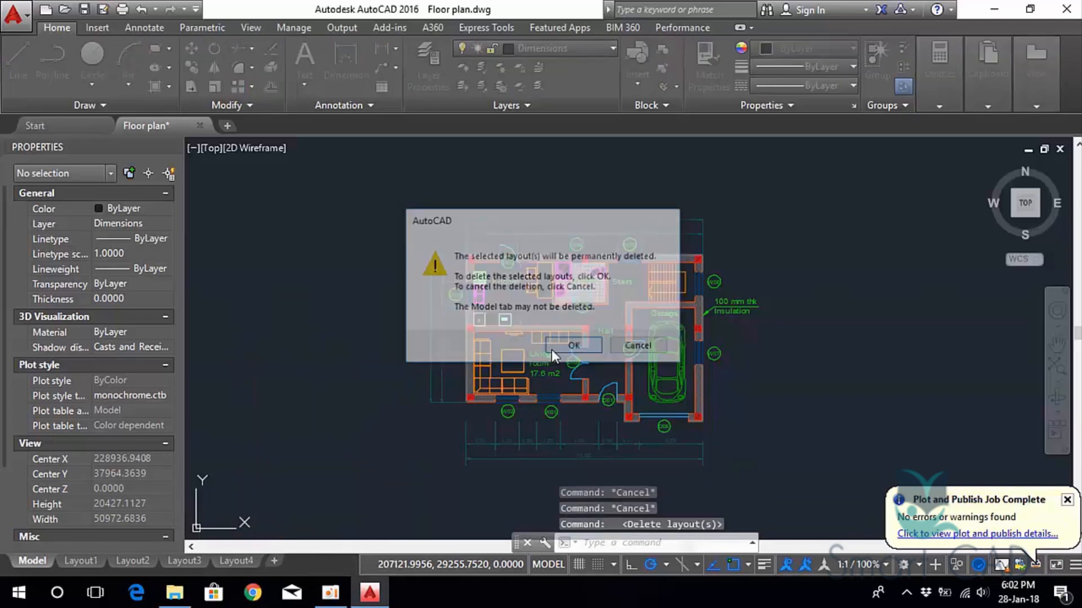
right_click(187, 563)
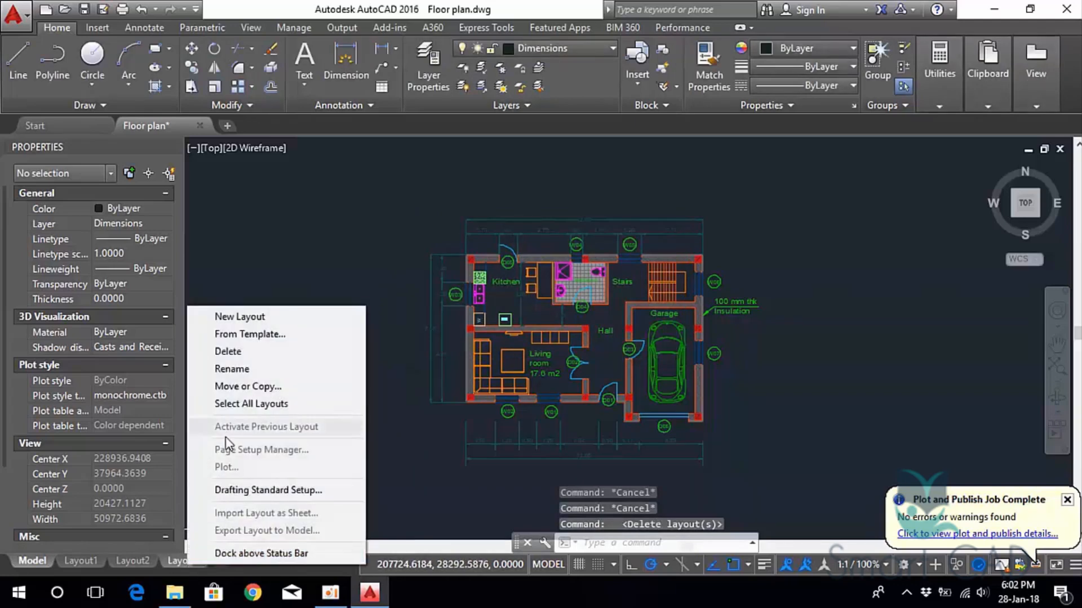
left_click(262, 351)
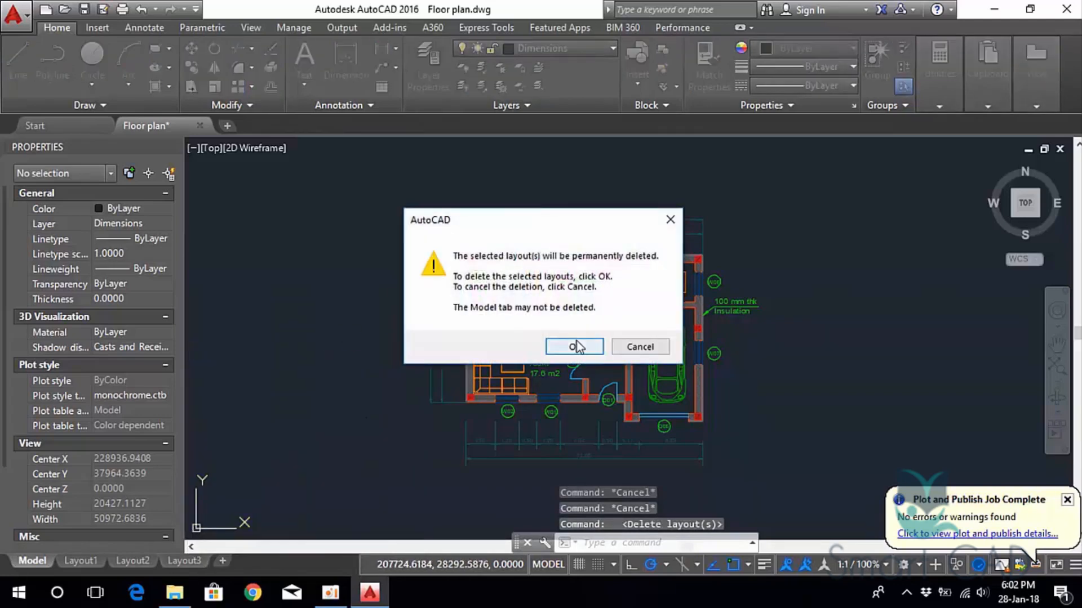
left_click(574, 345)
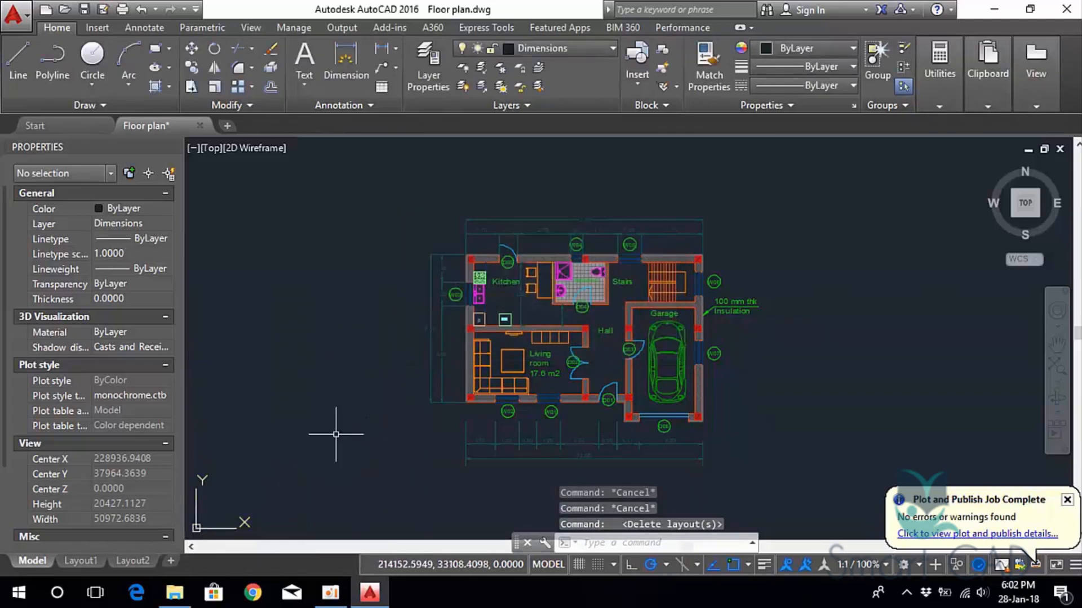
Add two more layouts, and delete Layout2, Layout3 and Layout4 together so that only Layout1 is kept.
left_click(171, 559)
left_click(221, 561)
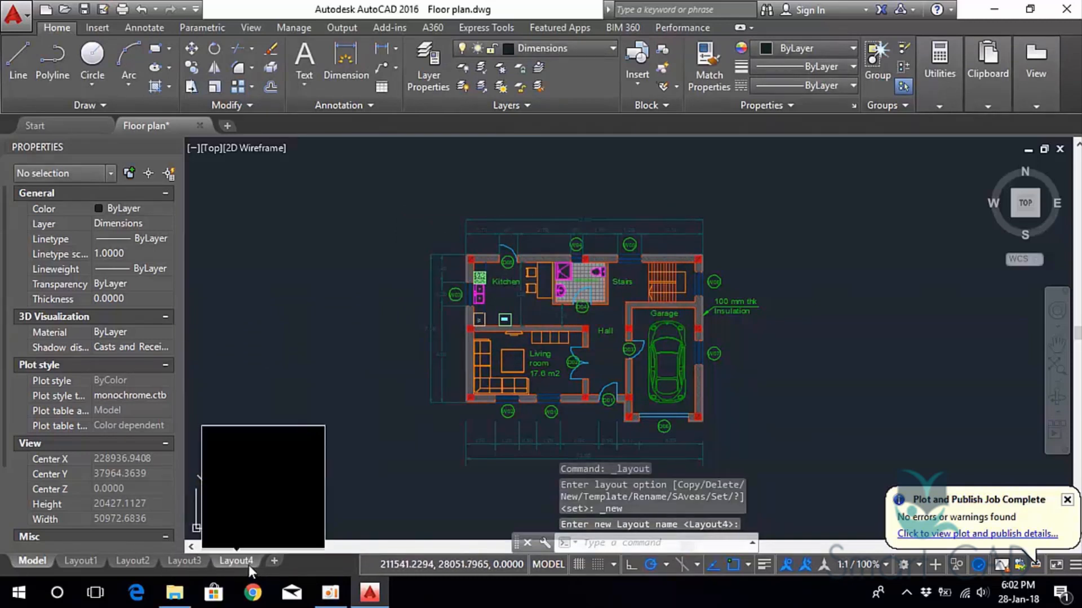
mouse_move(177, 560)
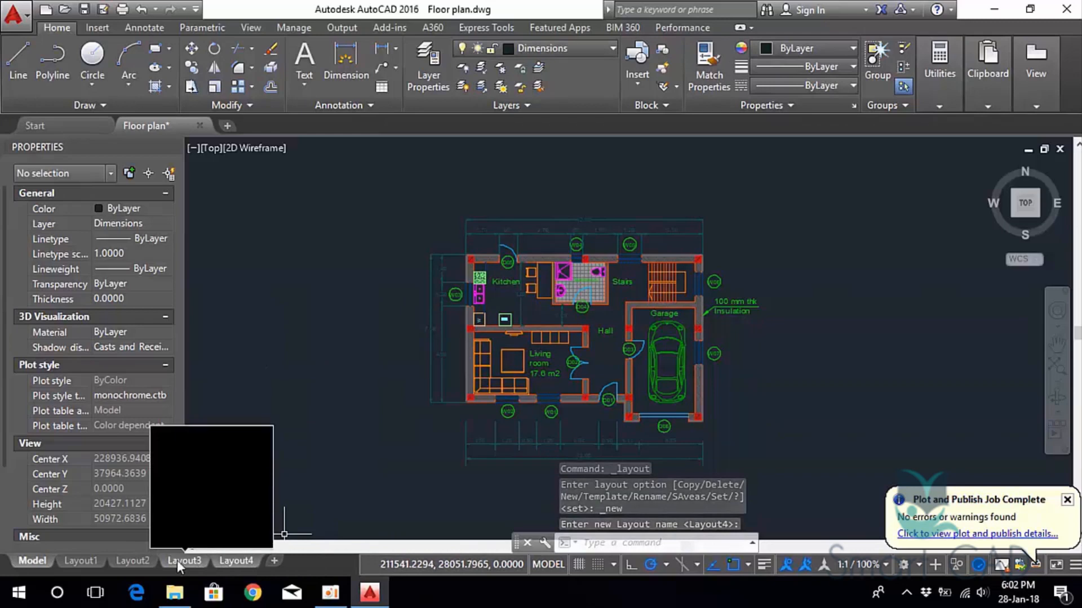
right_click(143, 563)
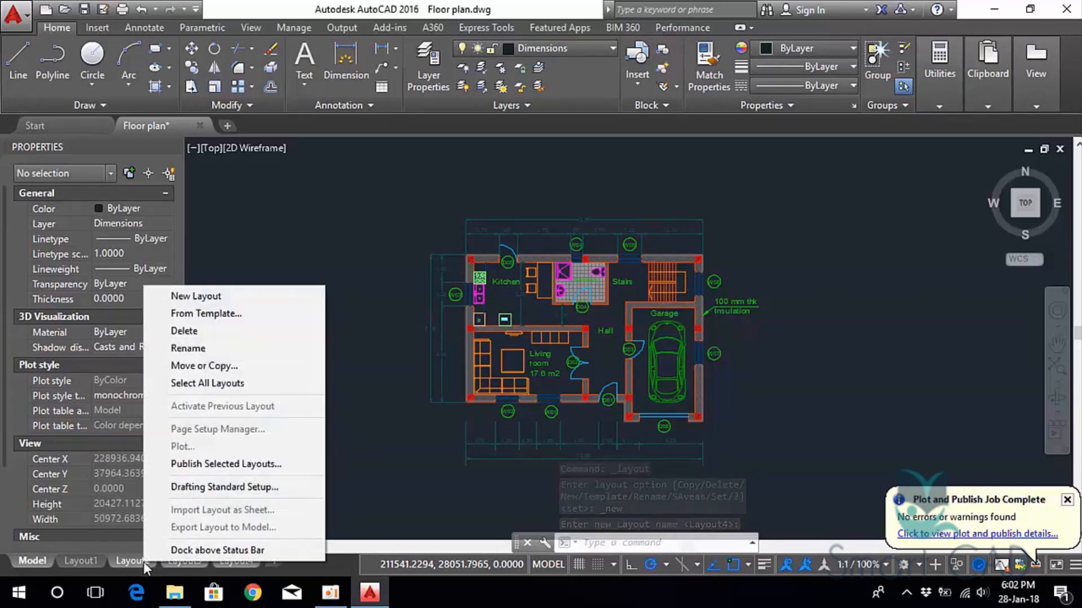
left_click(219, 331)
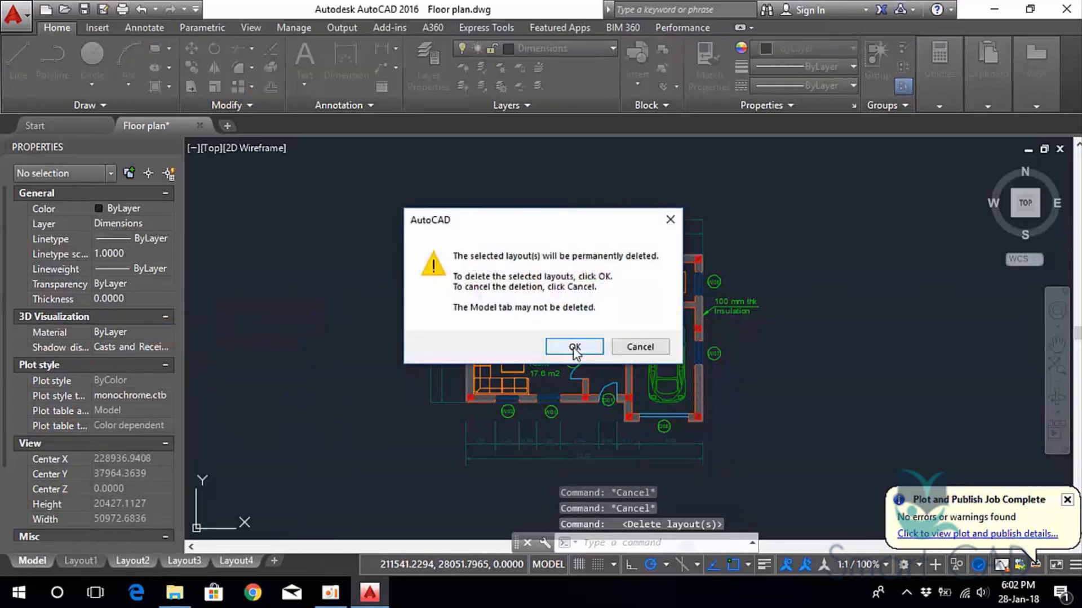
left_click(574, 347)
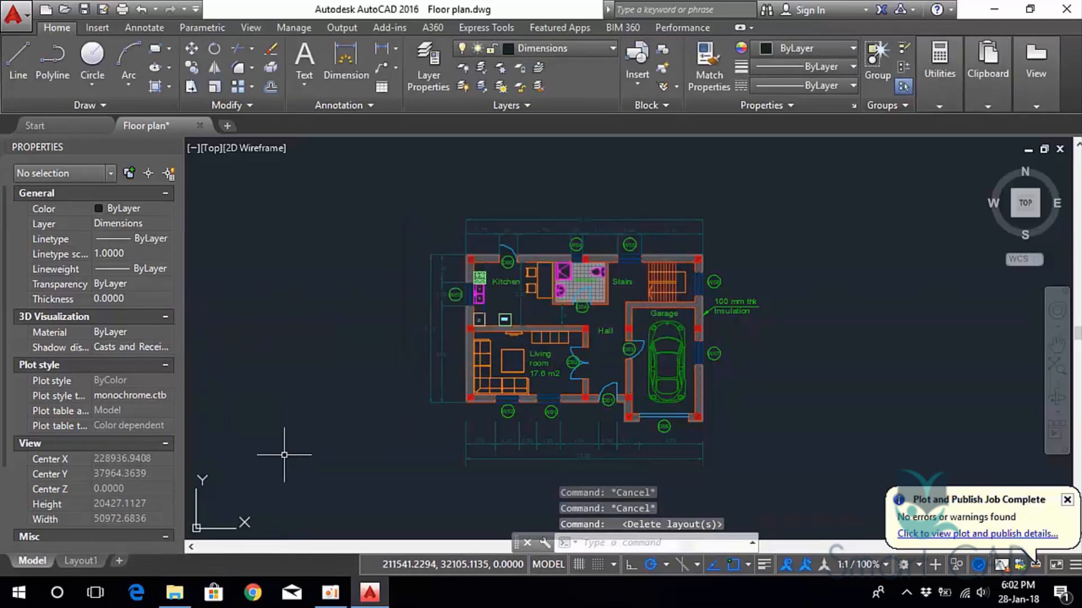
Switch to Layout1 and rename it Floor Plan.
left_click(89, 559)
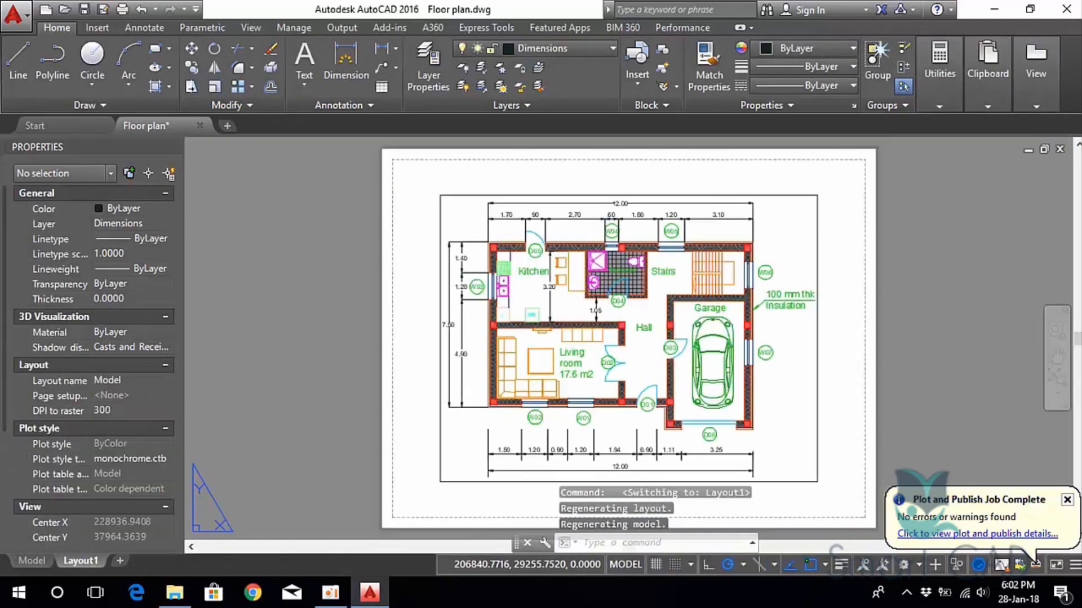
right_click(80, 559)
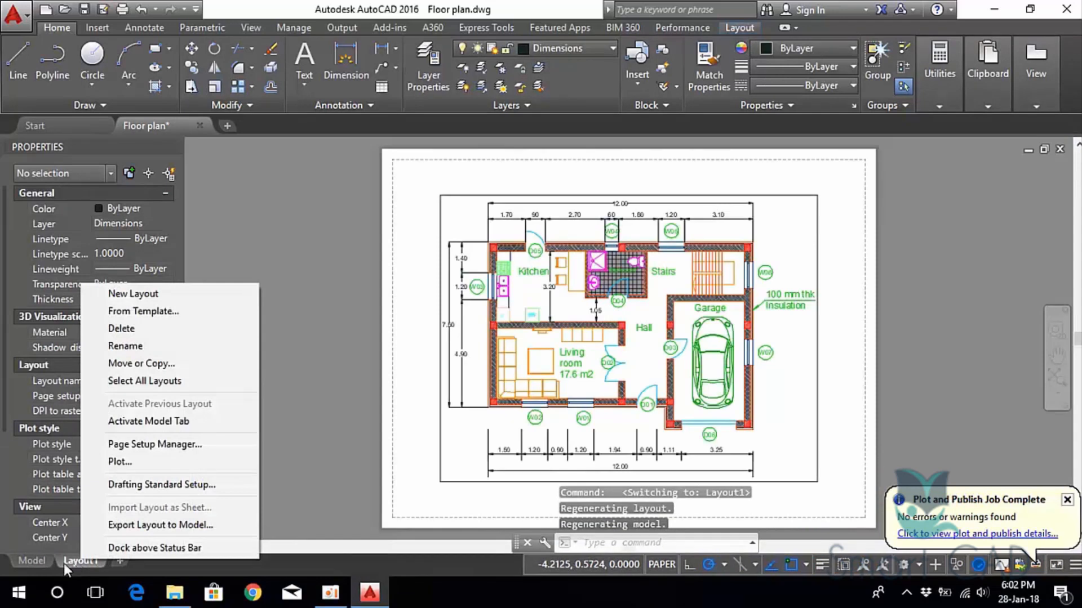
left_click(141, 347)
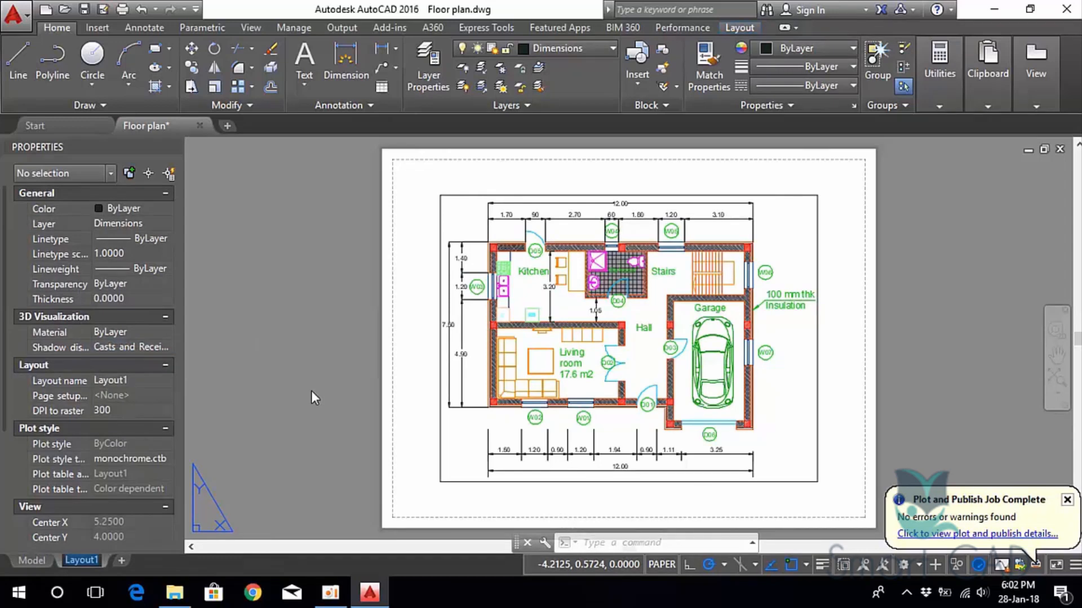
type("F")
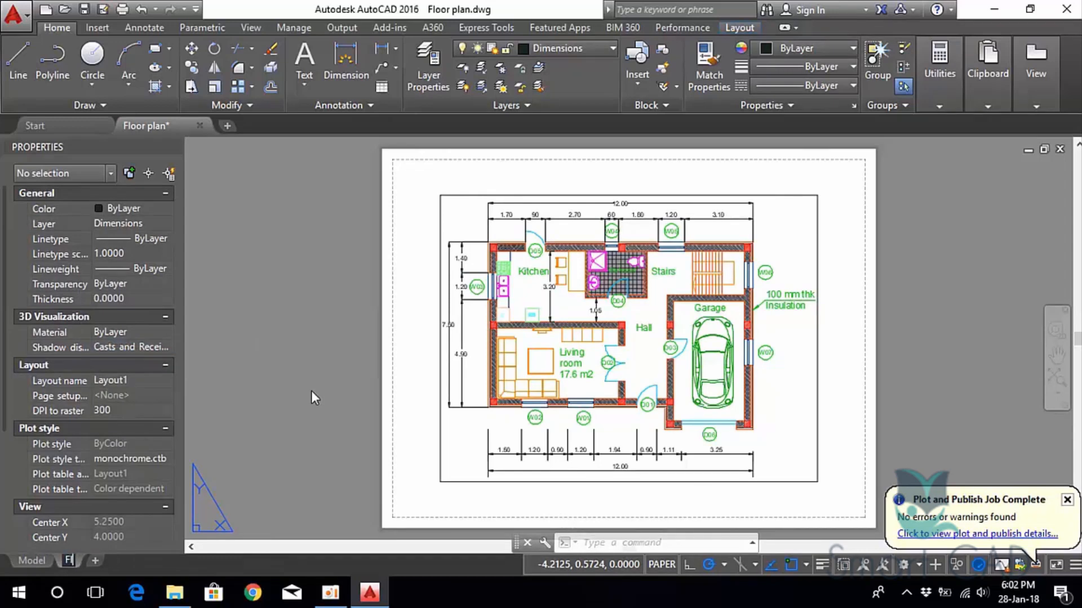
type("loor Pl")
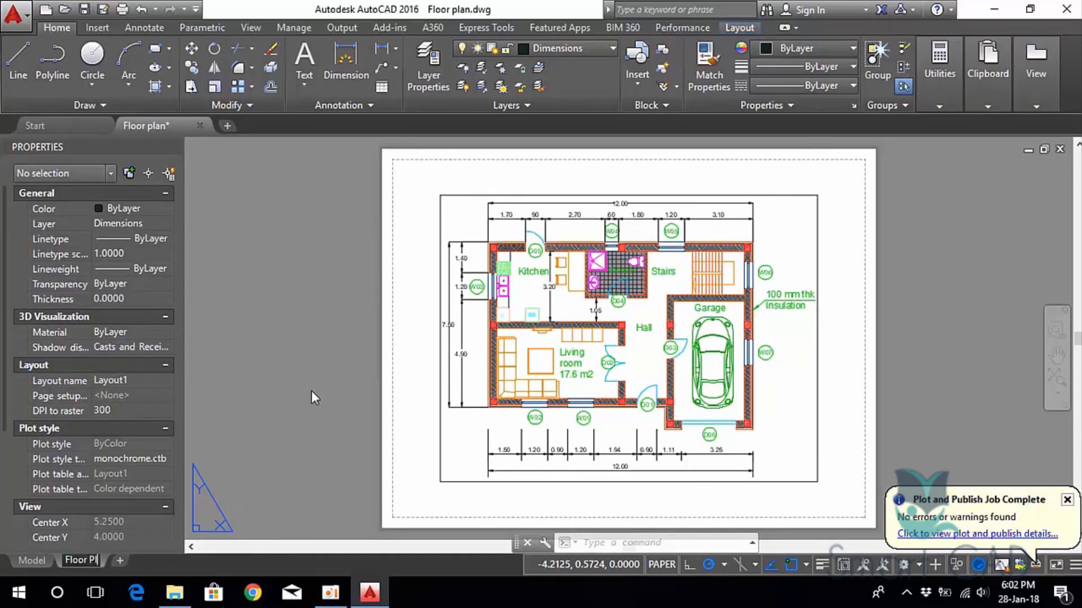
type("an")
key("Return")
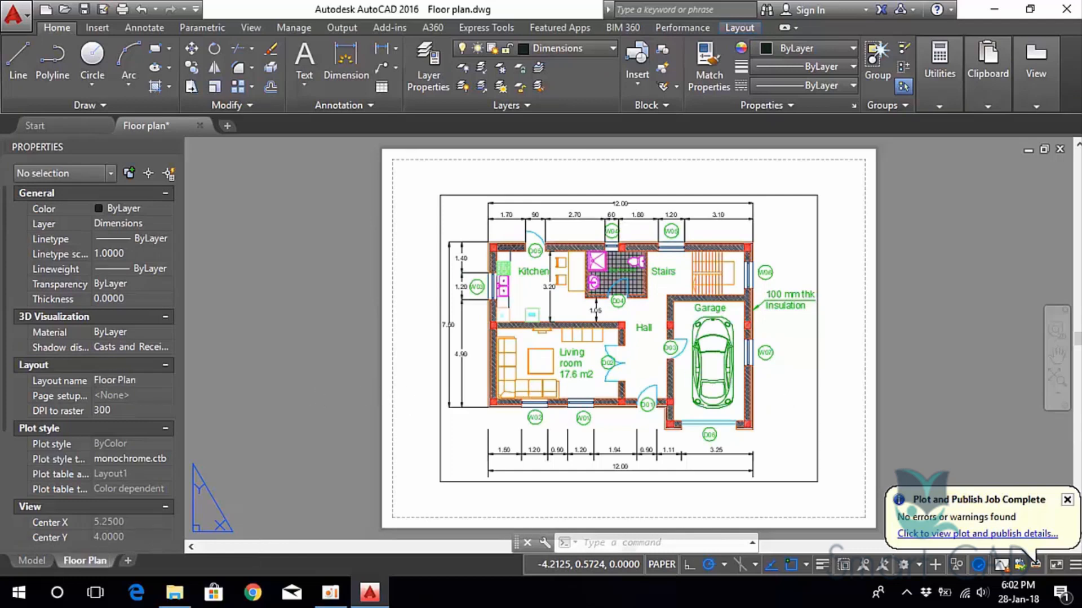
Modify the Floor Plan layout's page setup to use the DWG To PDF.pc3 plotter.
middle_click_drag(777, 396, 682, 380)
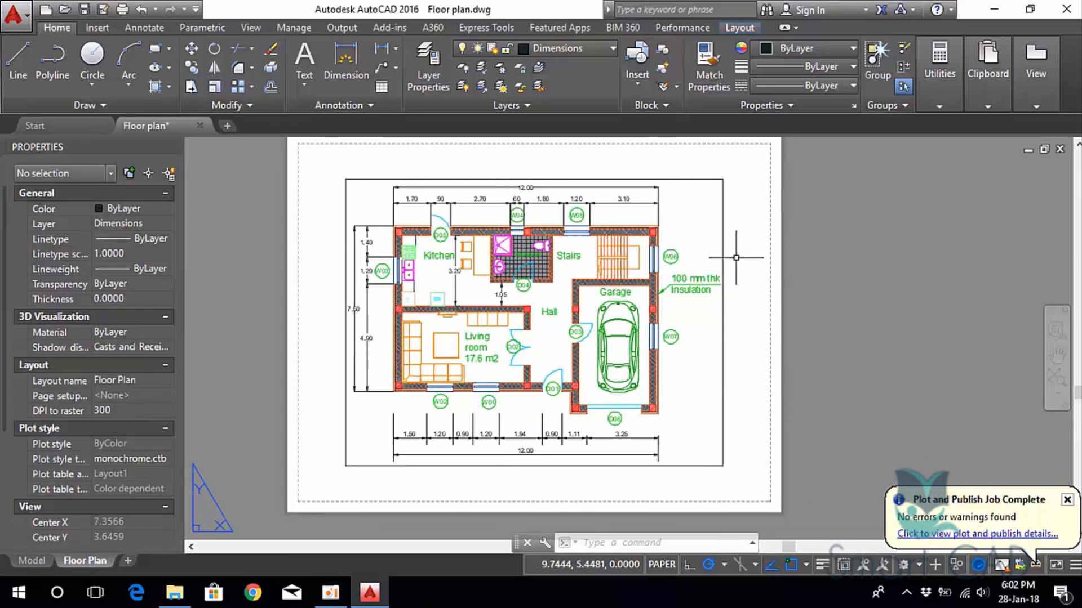
middle_click_drag(768, 311, 758, 337)
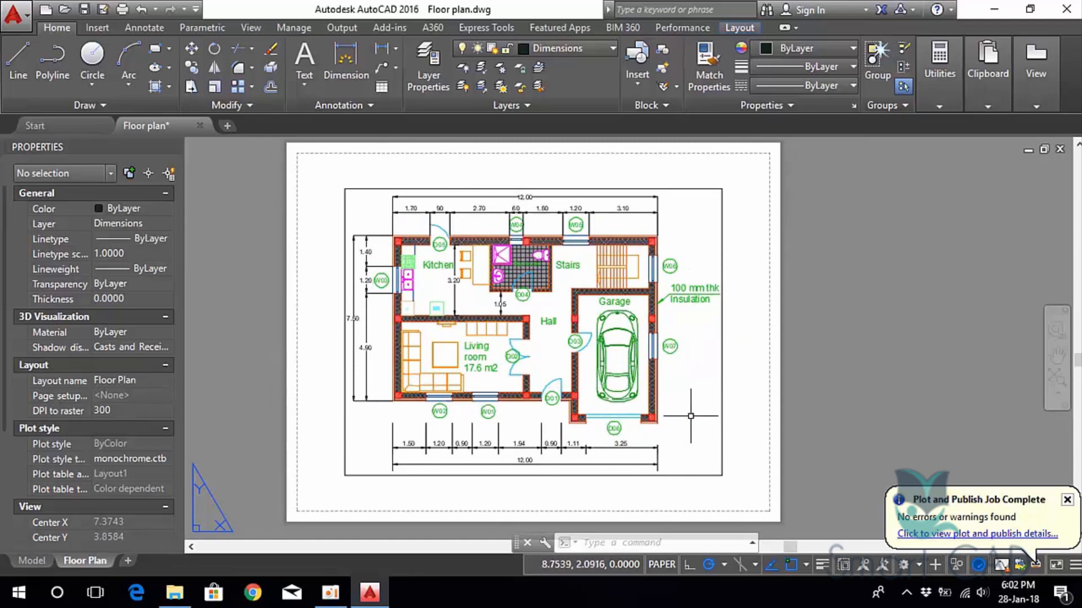
right_click(86, 563)
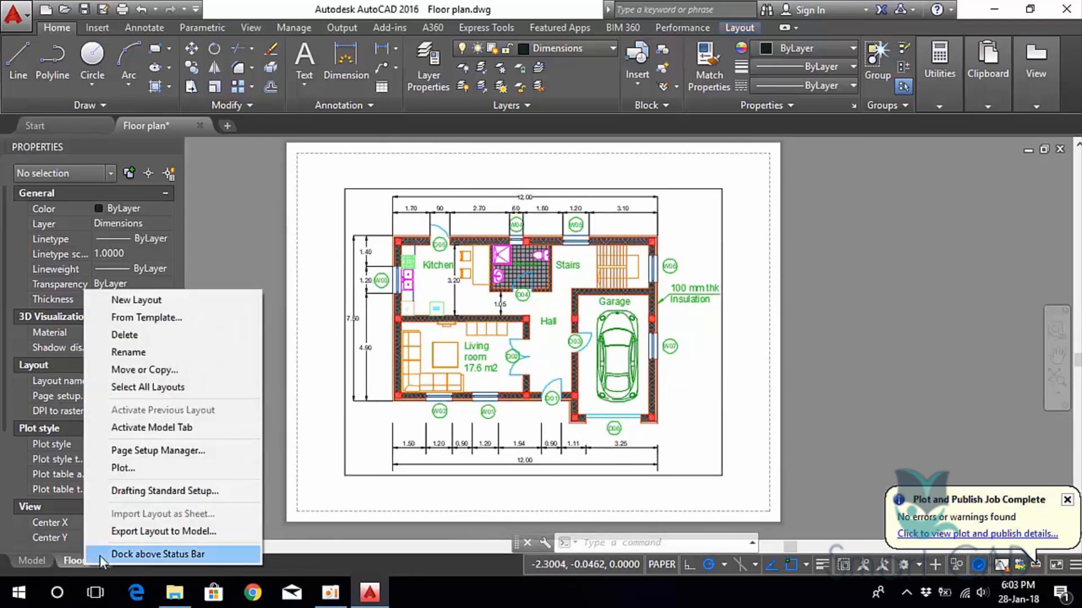
left_click(210, 450)
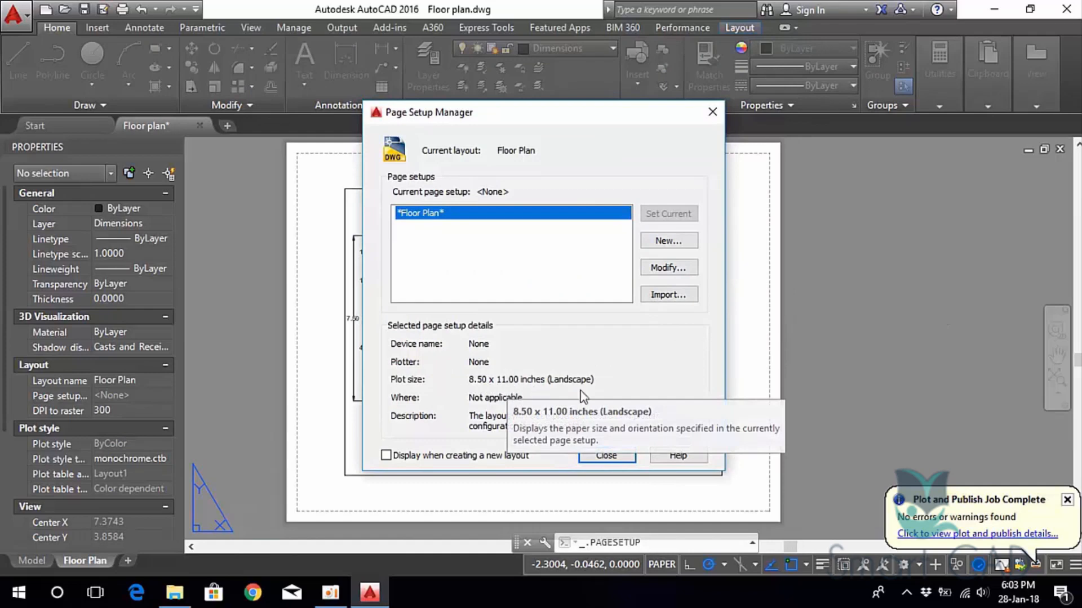
left_click(665, 270)
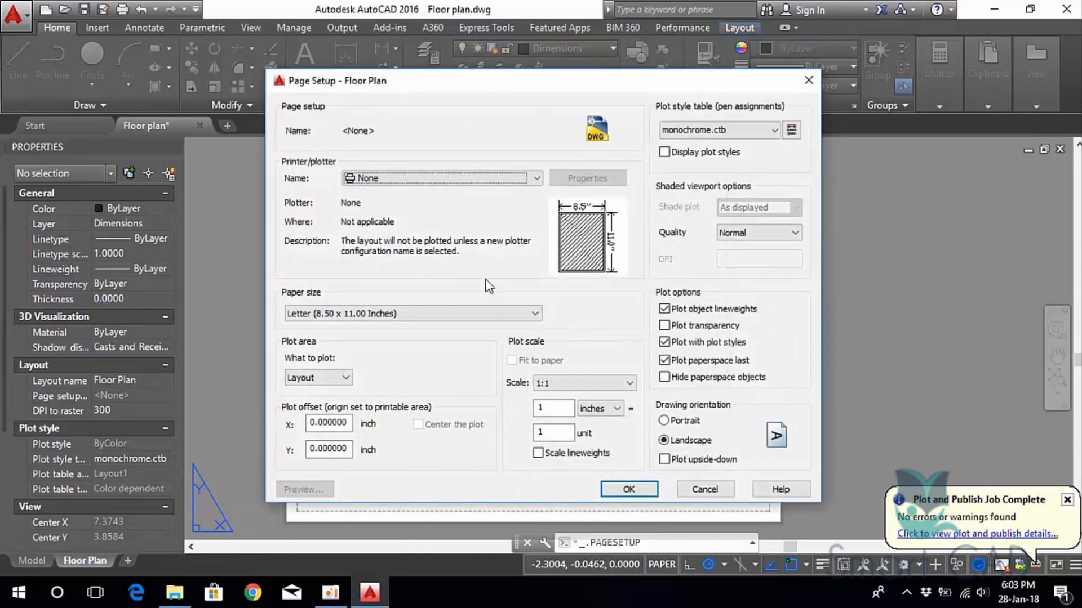
left_click(477, 178)
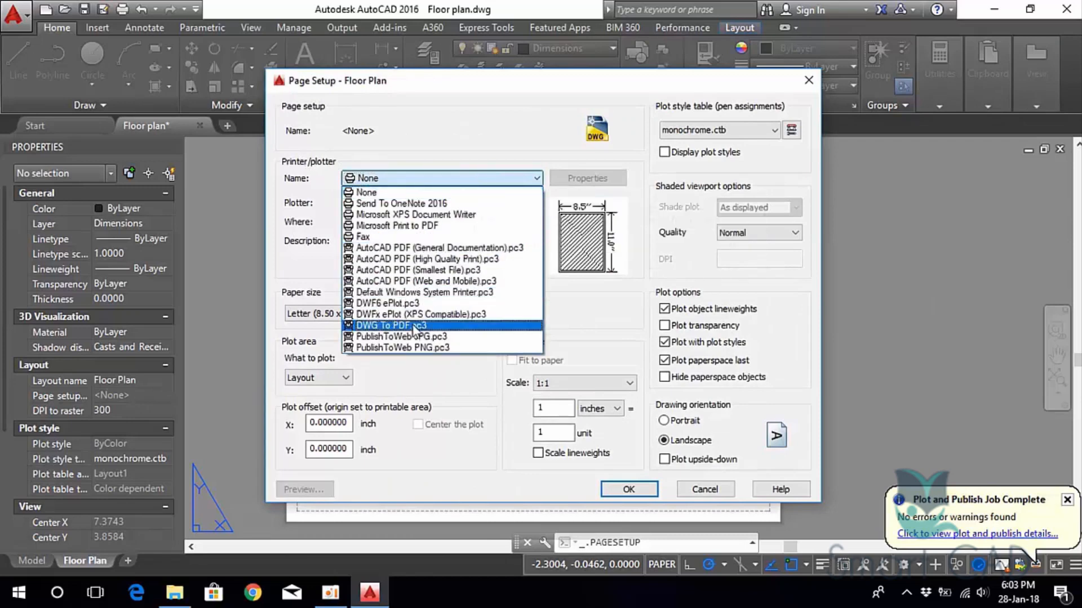
left_click(413, 327)
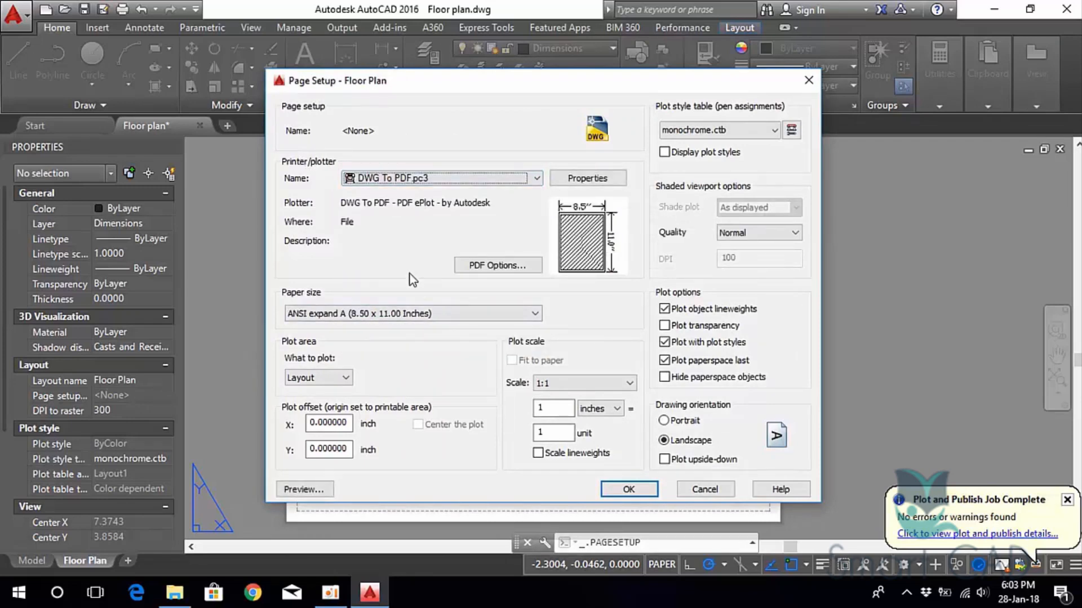
Set the page setup's paper size to ISO A3 (420.00 x 297.00 MM).
left_click(369, 313)
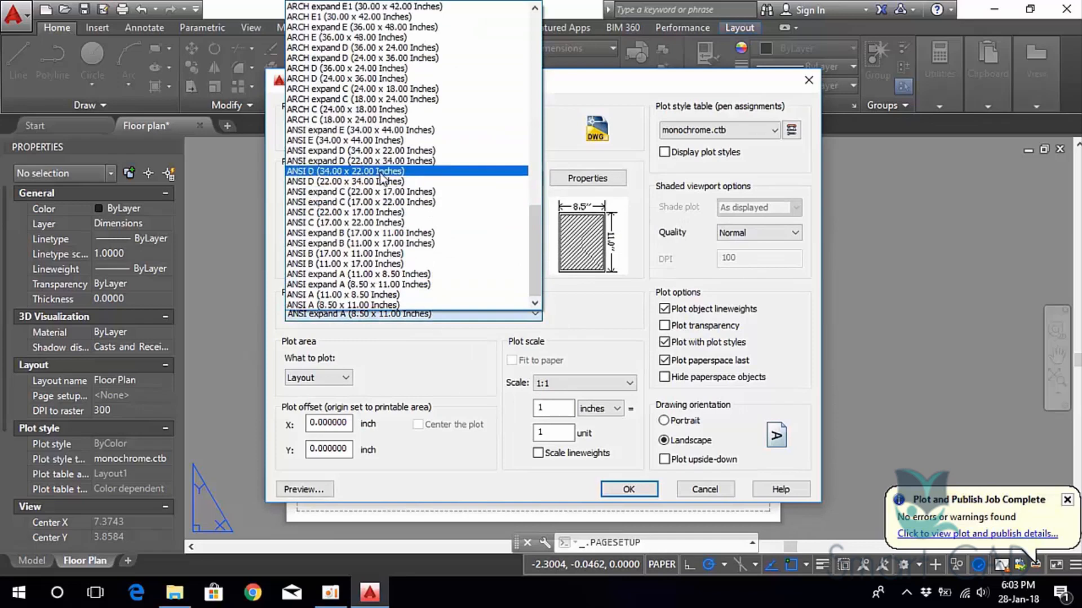
scroll(381, 180, "up", 4)
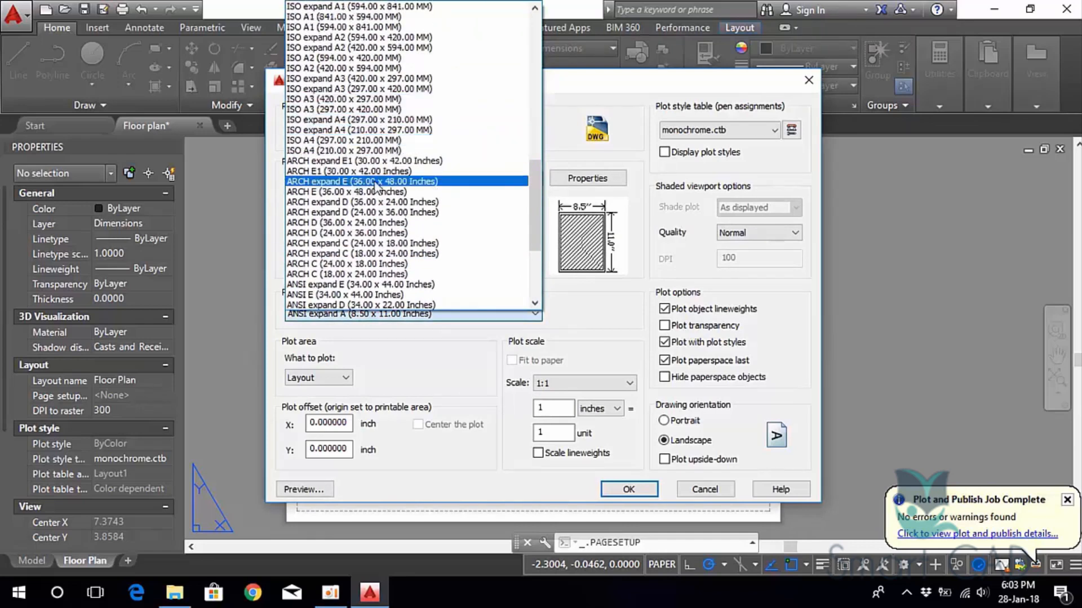
scroll(375, 191, "down", 2)
scroll(363, 140, "up", 7)
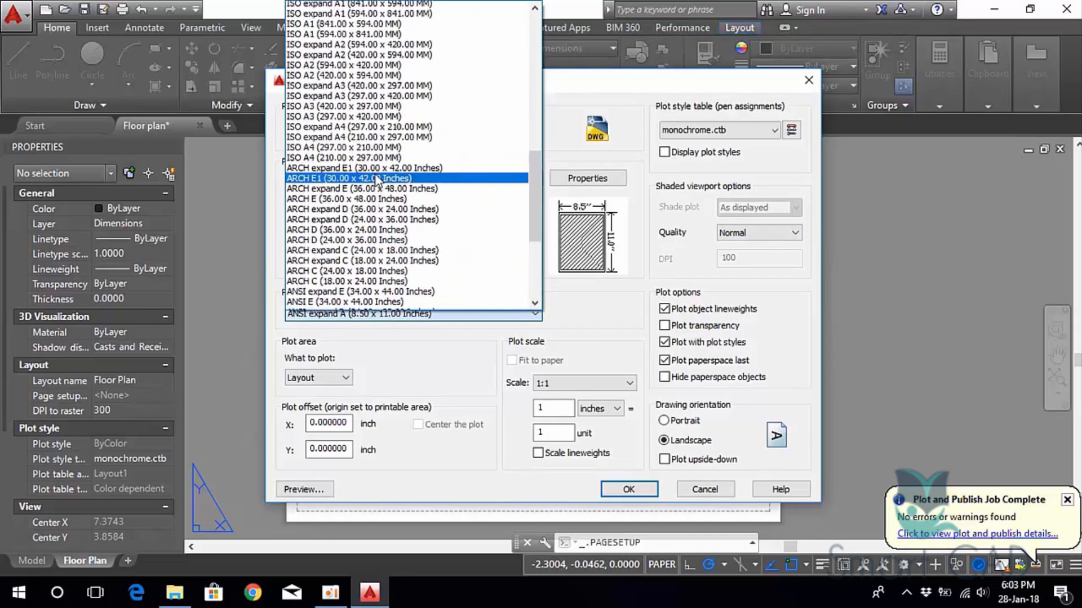
left_click(366, 223)
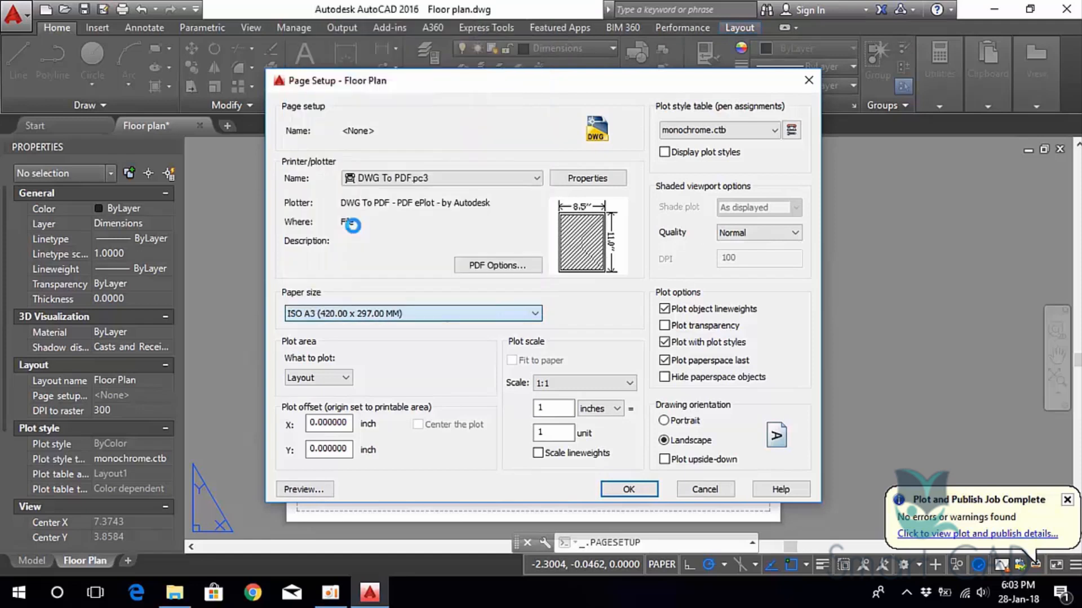
Keep Layout as the plot area, set the plot style table to None, and apply the page setup to the layout.
left_click(337, 379)
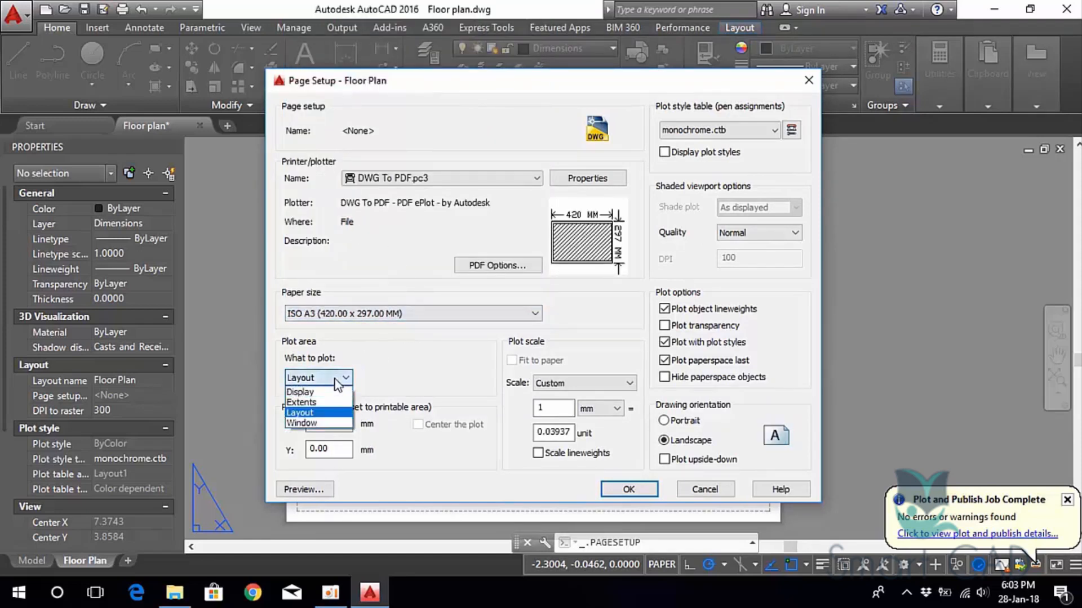
left_click(335, 379)
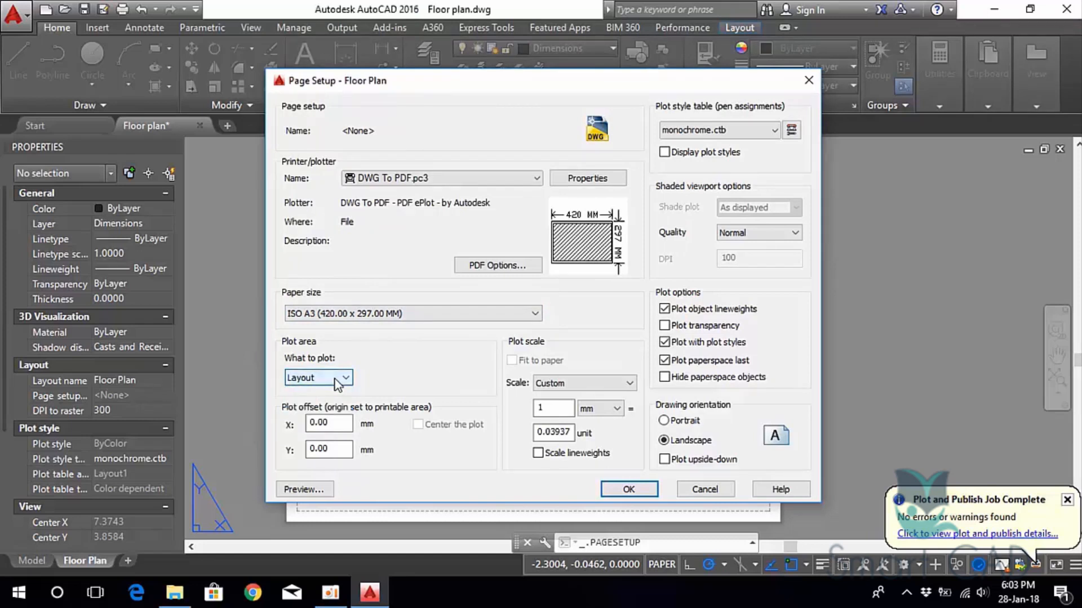
left_click(335, 380)
left_click(337, 385)
left_click(728, 134)
left_click(716, 146)
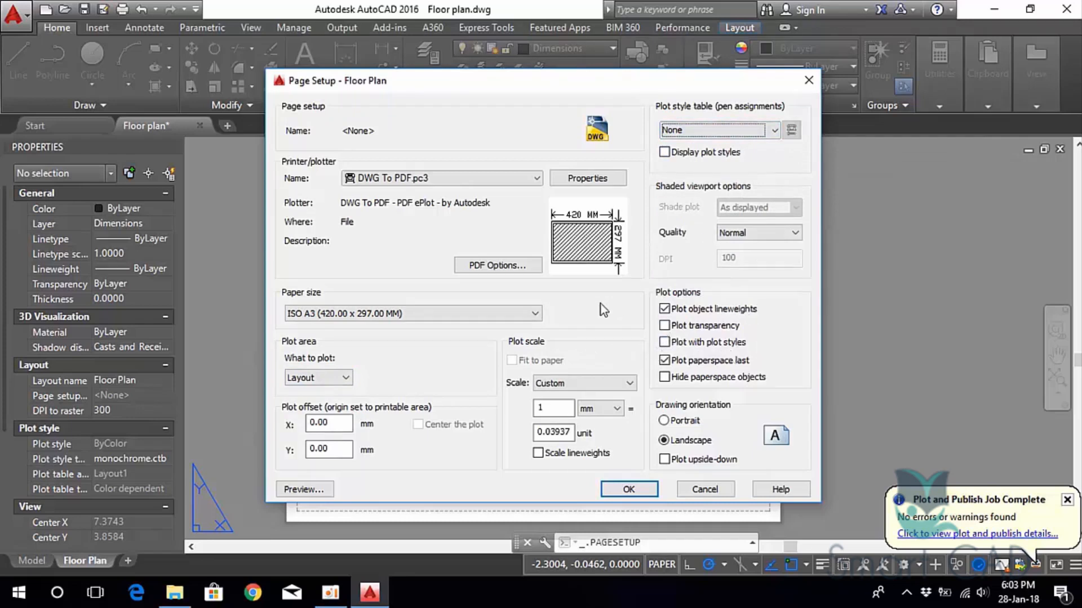
left_click(626, 489)
left_click(614, 455)
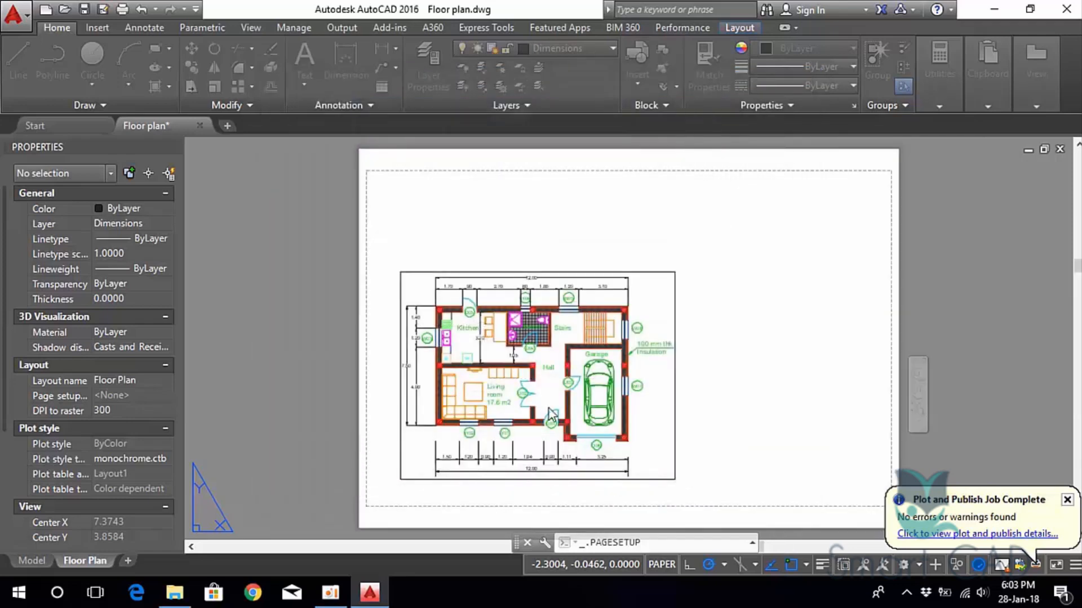
Stretch the viewport's upper-right and upper-left corners out to just inside the sheet's printable-area border.
middle_click_drag(787, 324, 671, 317)
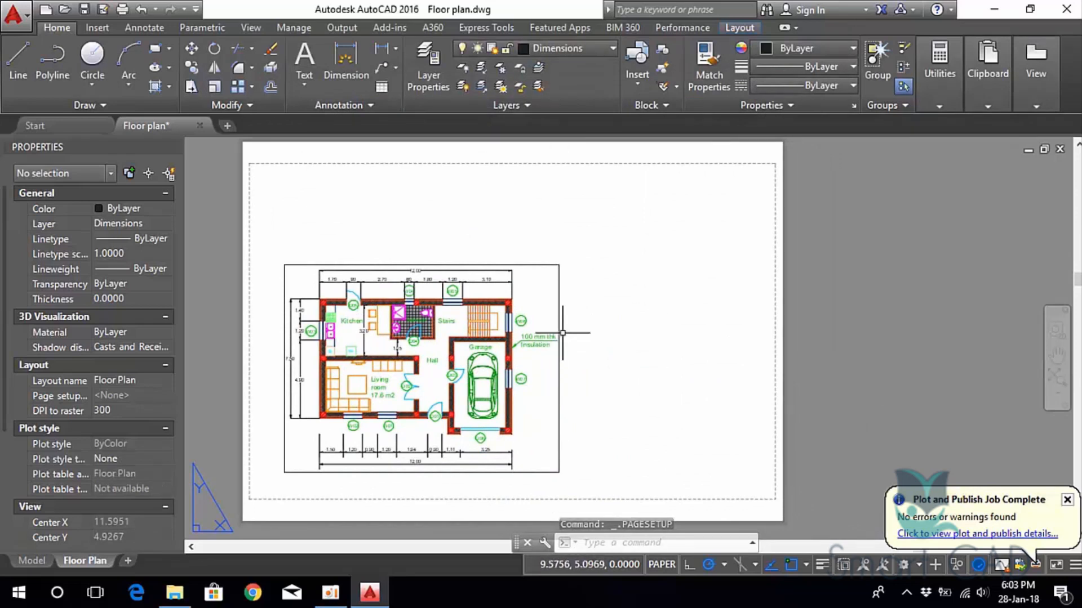
left_click(531, 264)
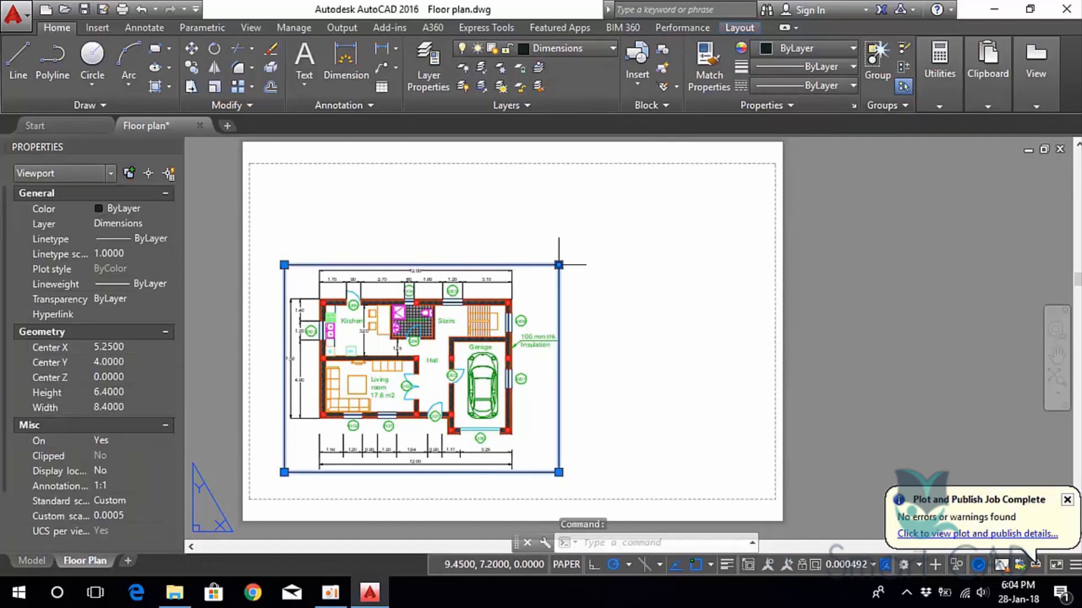
left_click(558, 264)
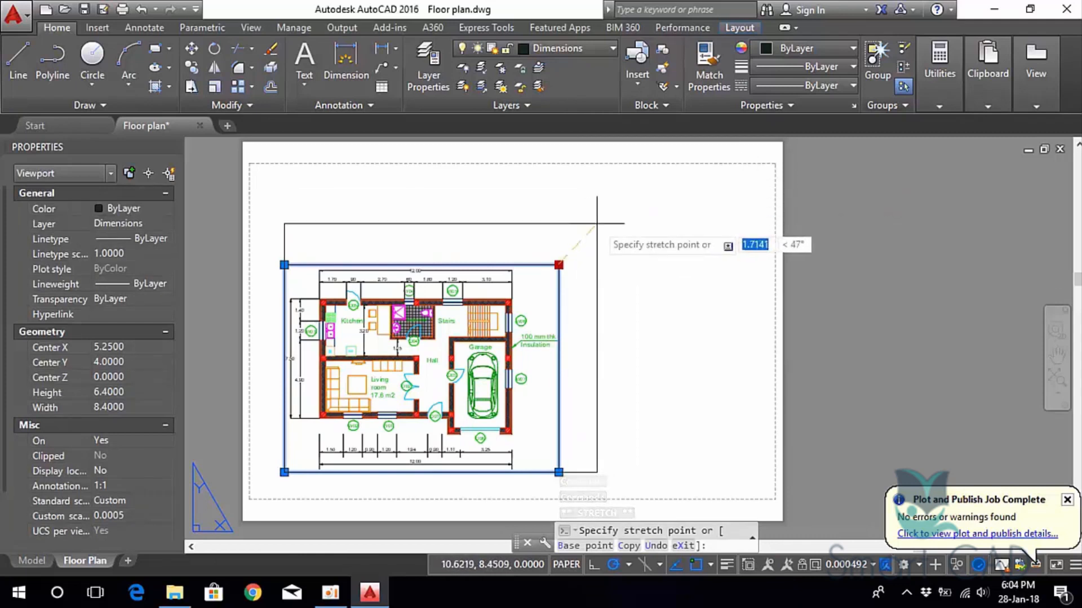
left_click(773, 167)
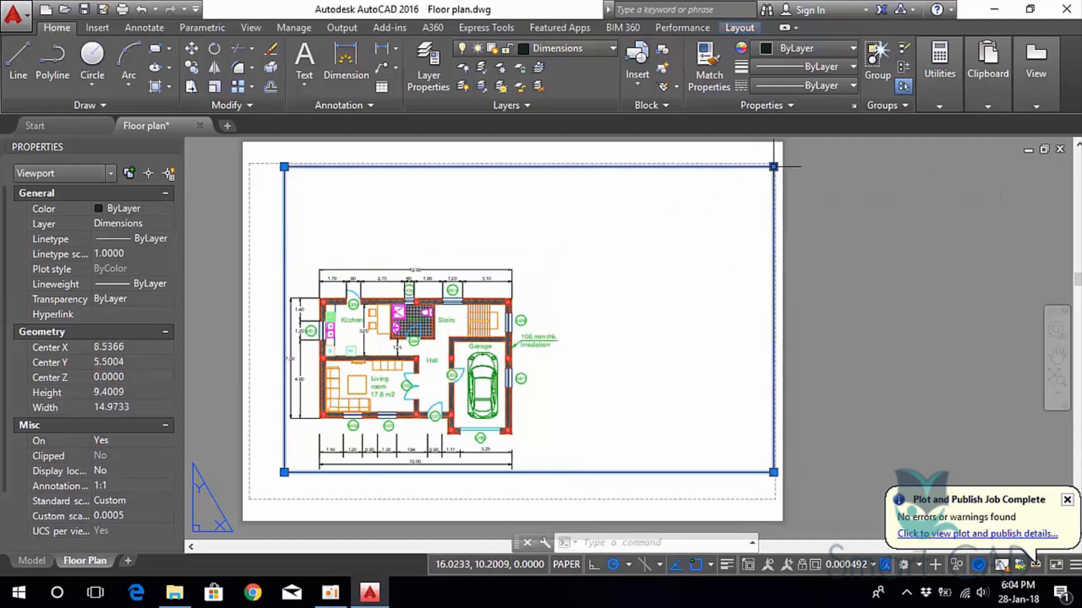
left_click(284, 167)
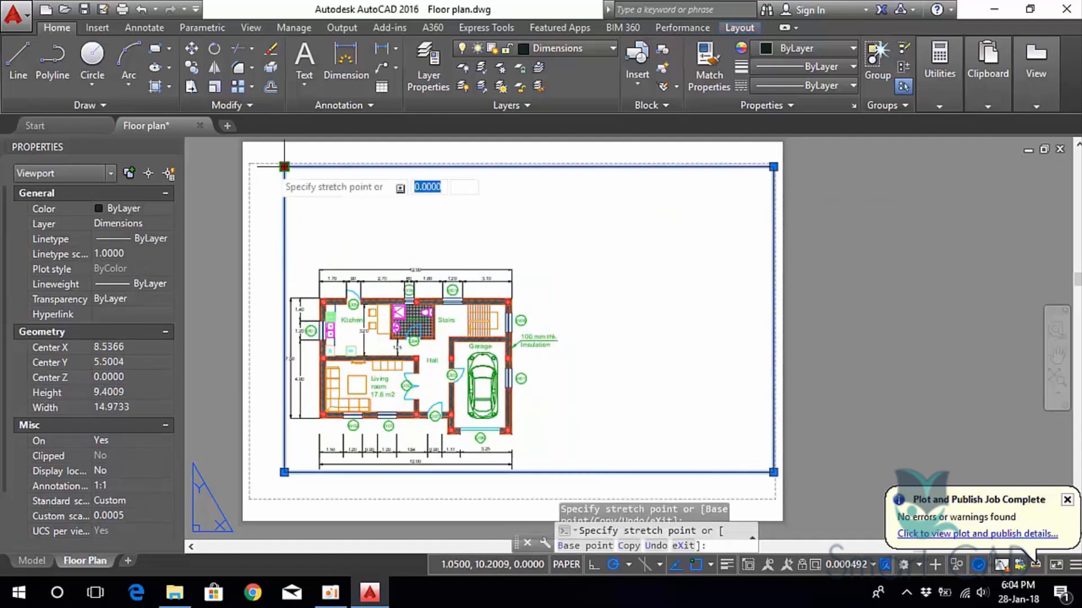
left_click(254, 167)
Stretch the viewport's lower-left corner to just inside the printable-area border, making the viewport about 15.94 wide and 10.14 high.
middle_click_drag(245, 468, 301, 392)
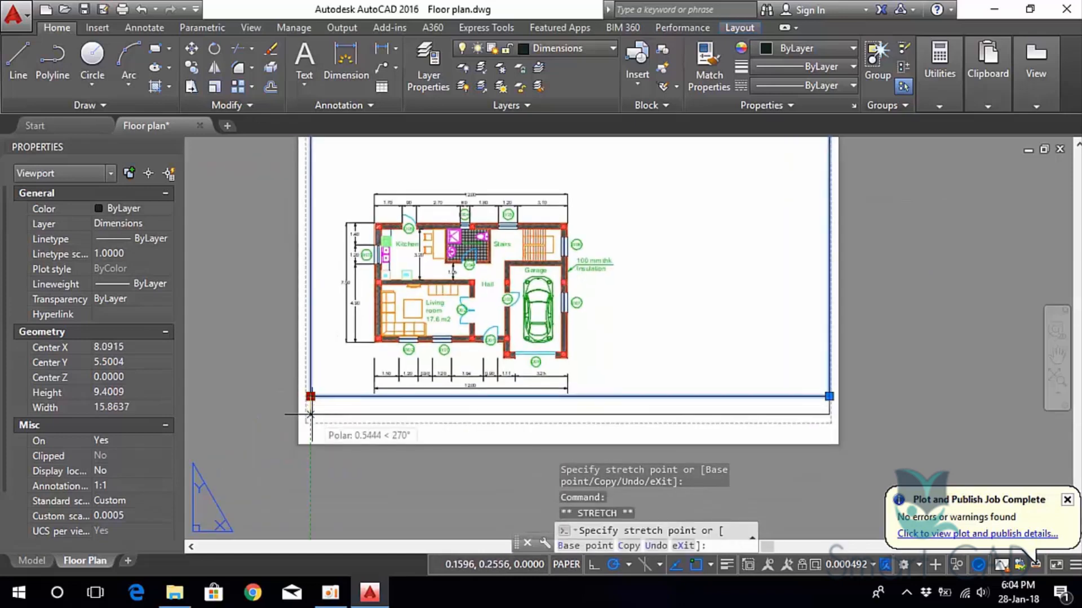
left_click(310, 415)
scroll(310, 415, "up", 6)
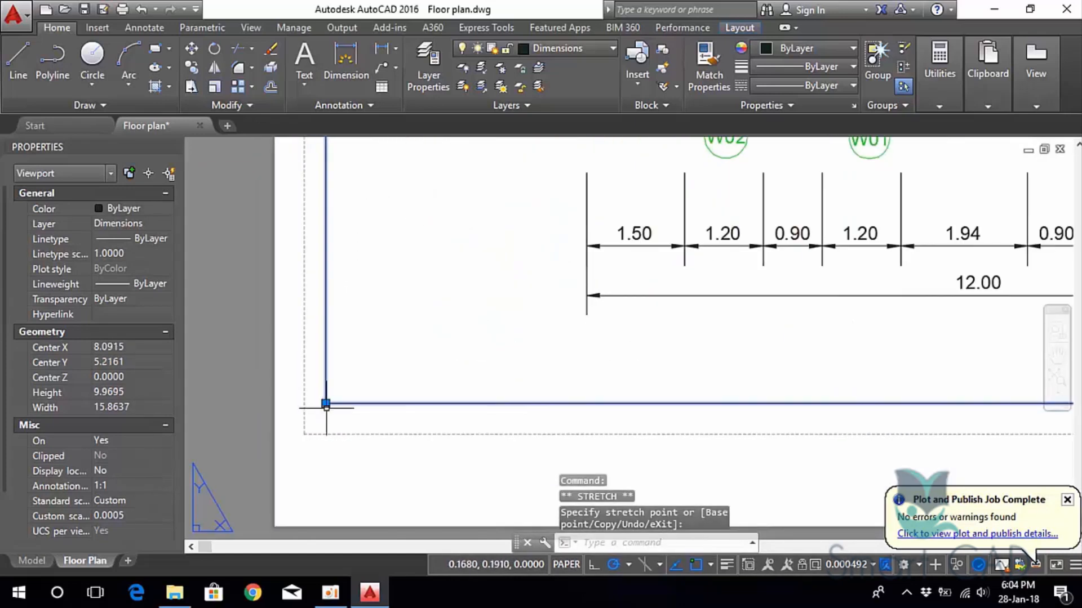
left_click(326, 403)
left_click(325, 428)
scroll(529, 293, "down", 6)
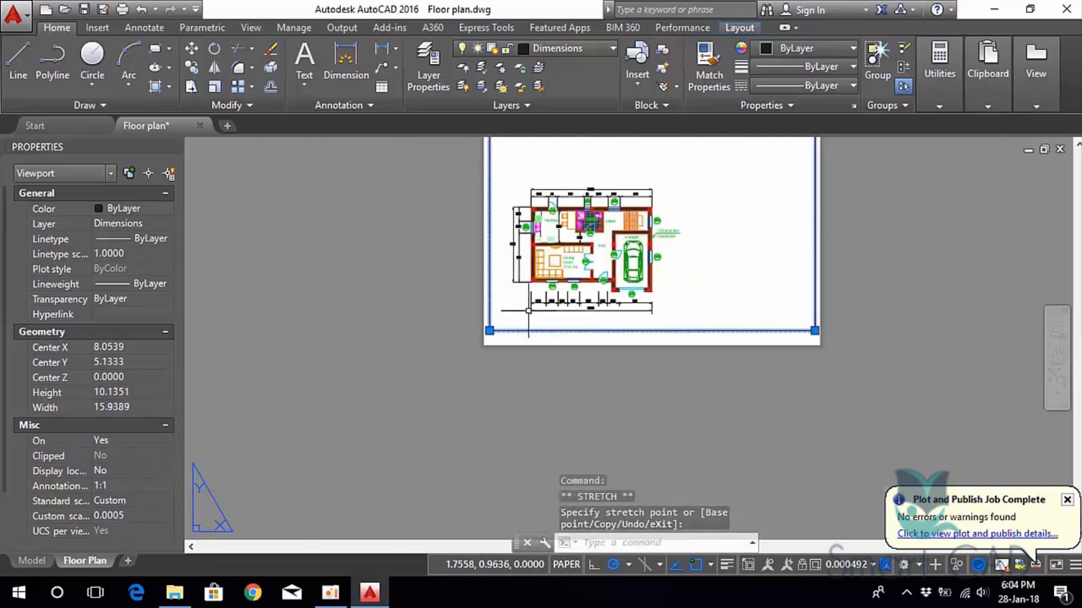
scroll(541, 295, "up", 5)
scroll(699, 302, "down", 1)
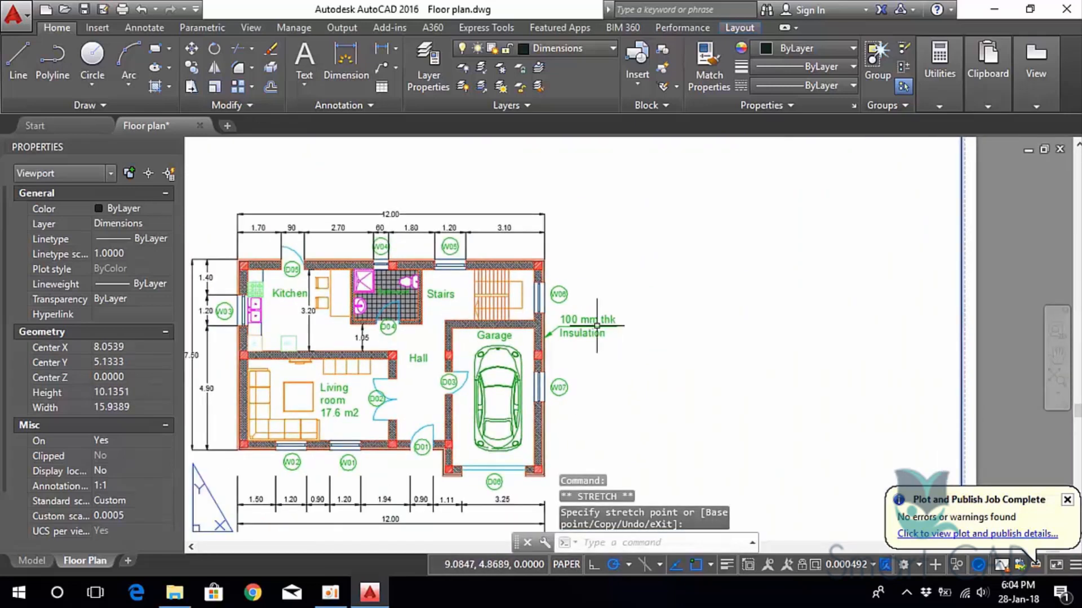
scroll(704, 299, "down", 1)
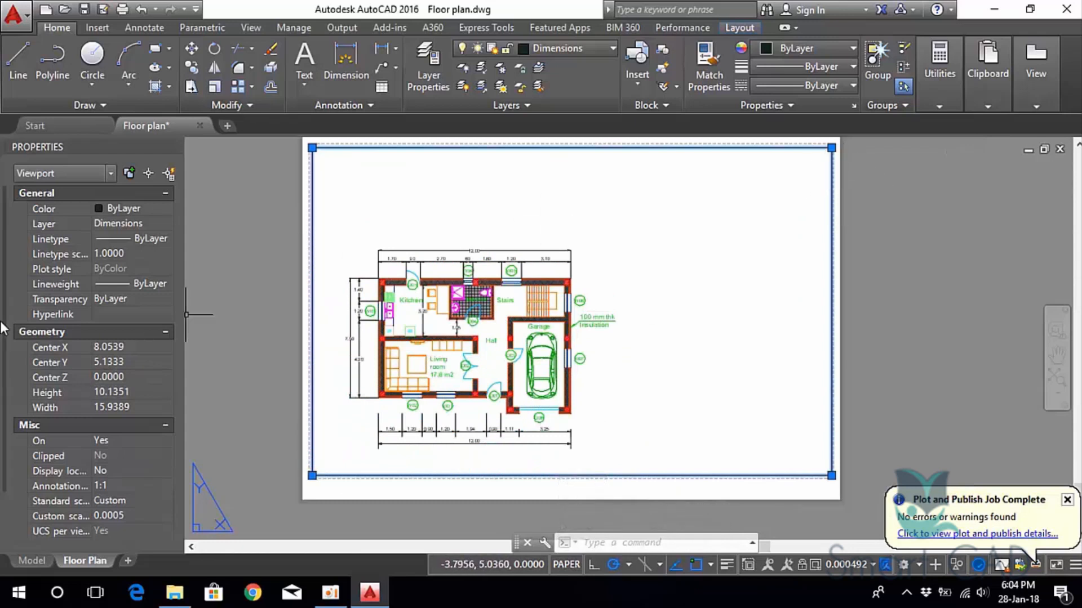
Activate the viewport's model space, enlarge and center the floor plan so it fills the frame, and return to paper space.
left_click_drag(5, 228, 2, 289)
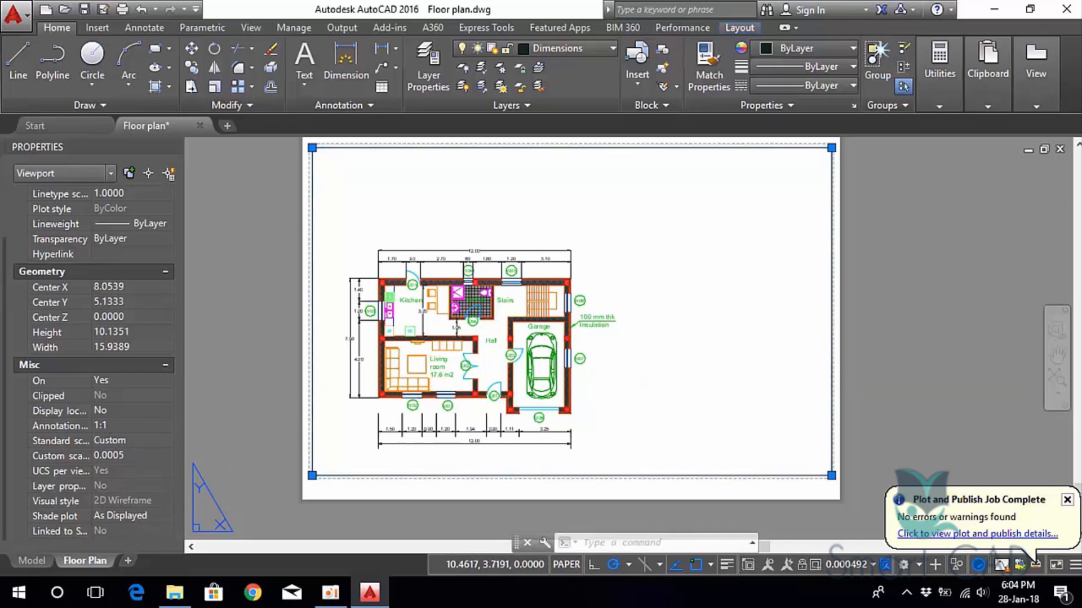
double_click(650, 357)
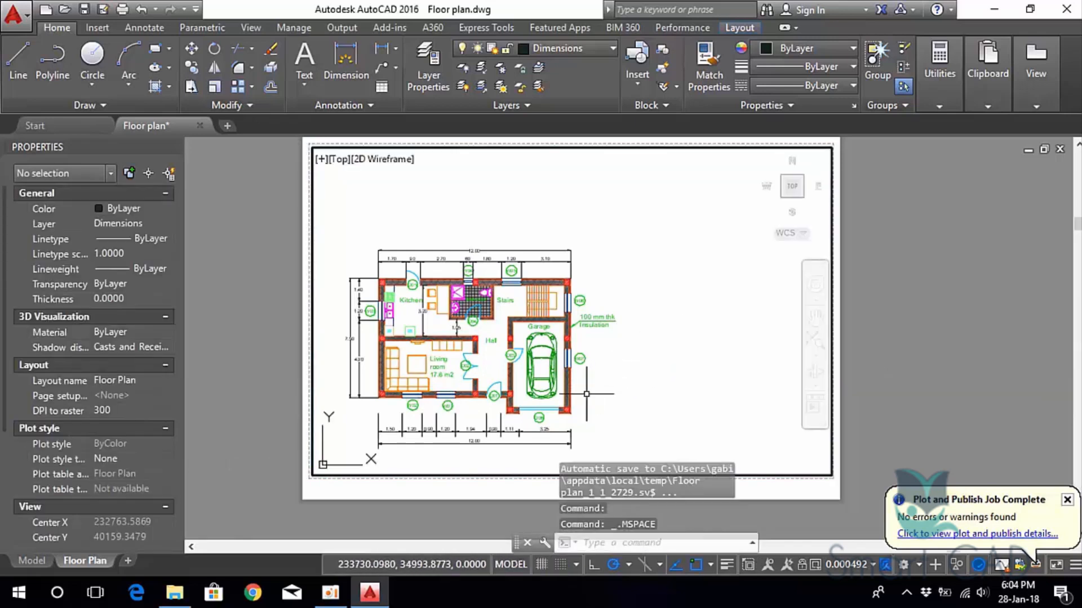
scroll(609, 371, "up", 1)
scroll(605, 366, "down", 1)
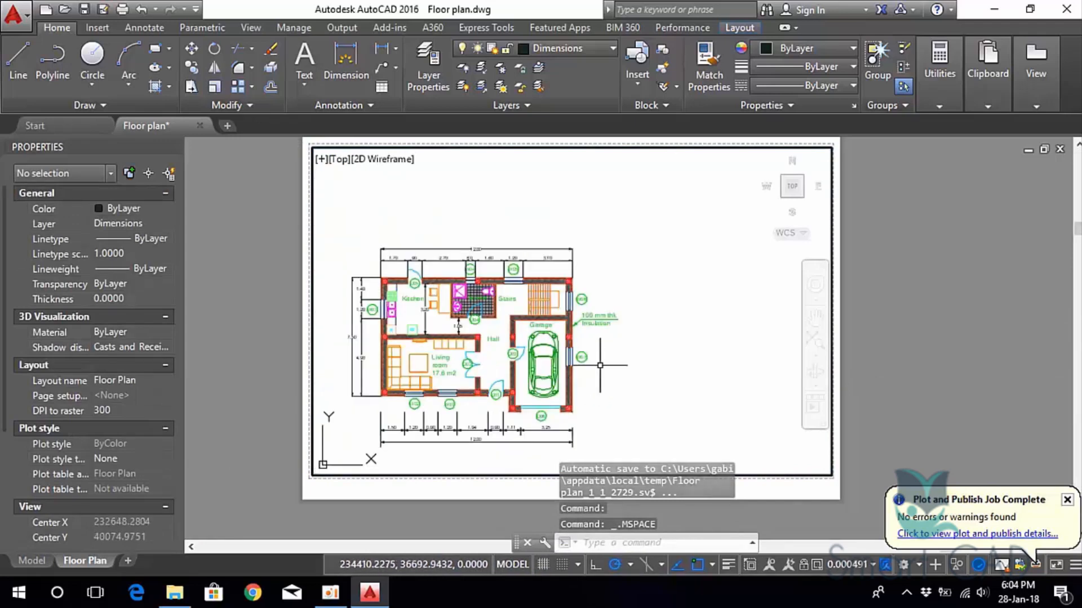
scroll(608, 367, "up", 6)
scroll(747, 386, "down", 5)
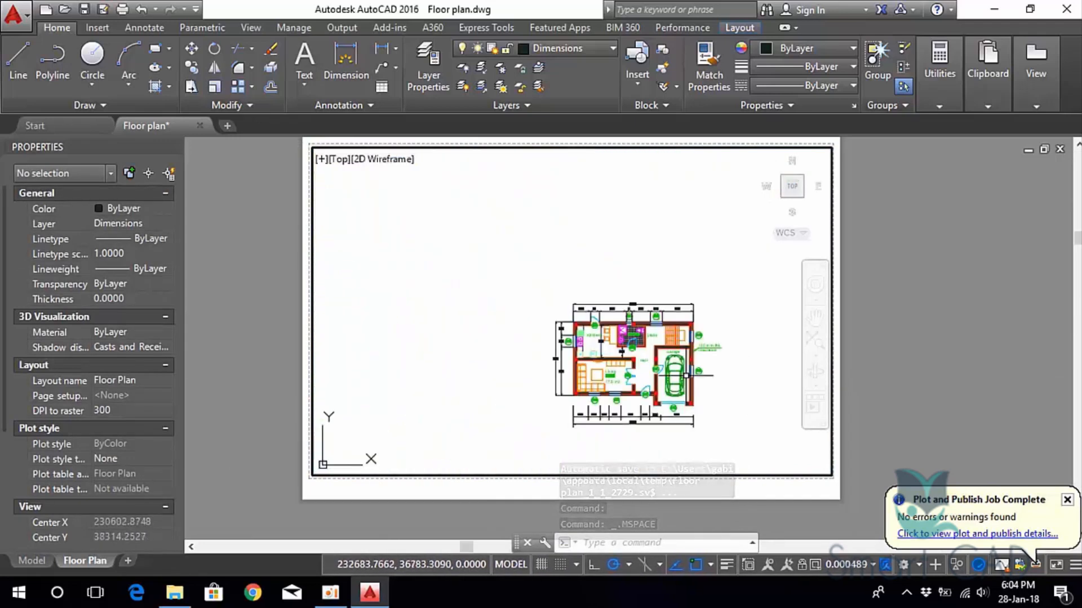
scroll(704, 366, "up", 4)
middle_click_drag(682, 387, 702, 342)
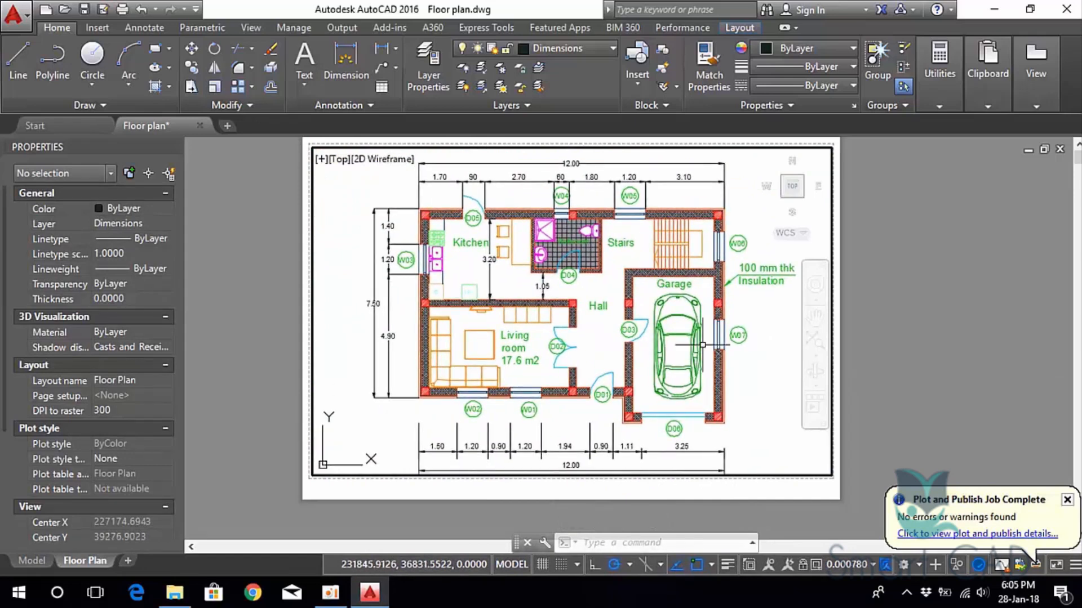
double_click(962, 337)
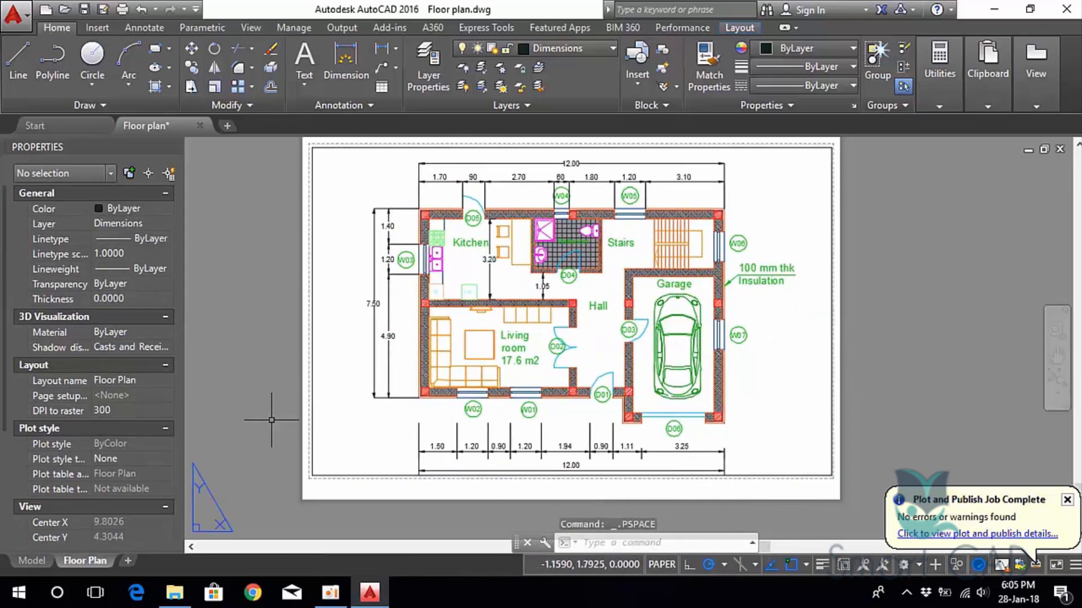
Set the floor plan viewport's custom scale to 0.001.
middle_click_drag(272, 420, 321, 399)
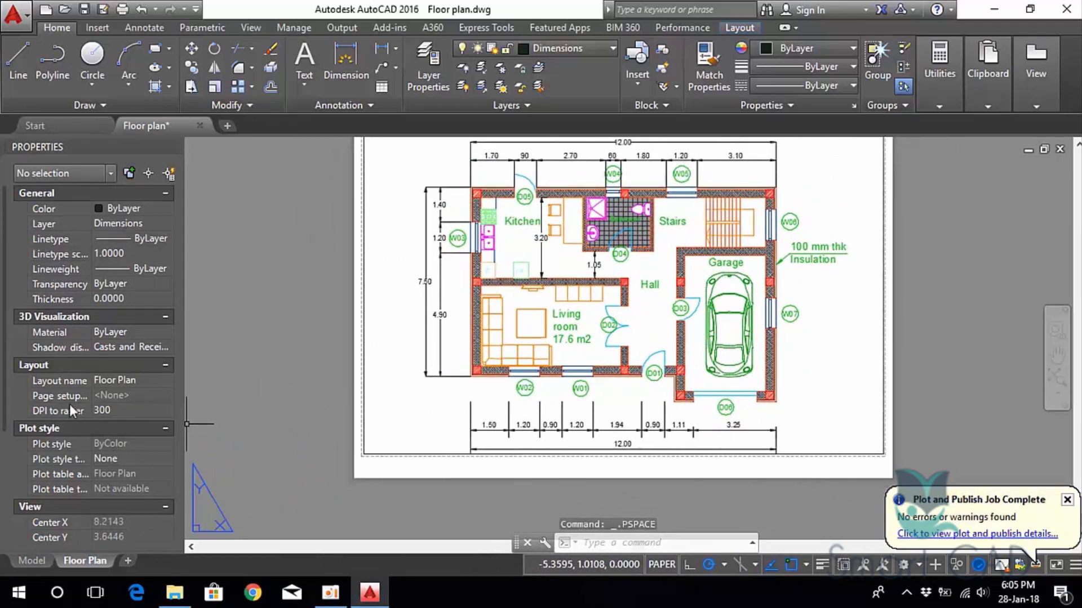
left_click(363, 308)
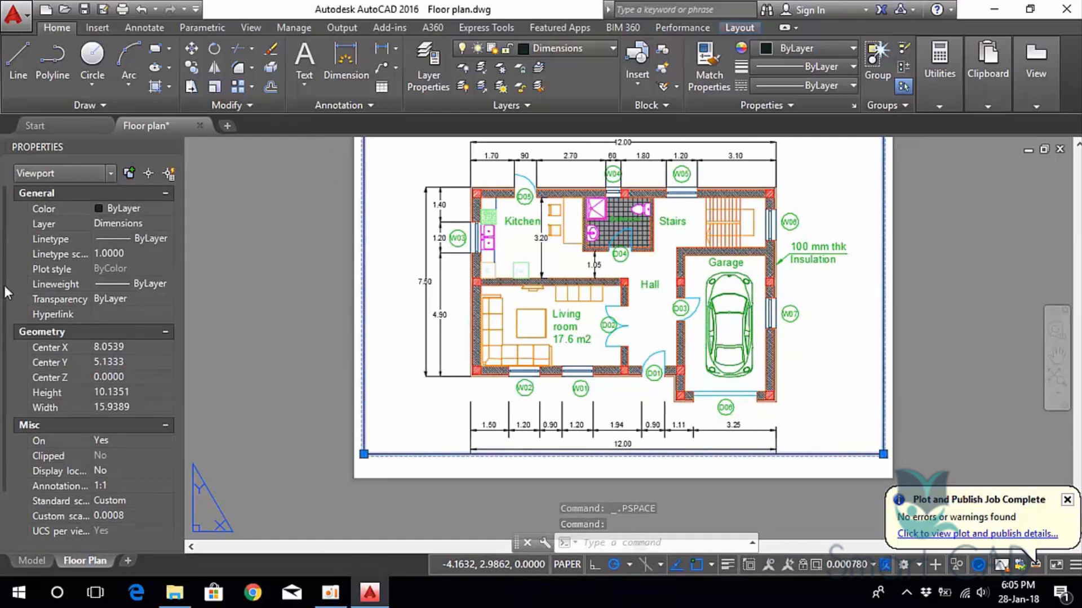
scroll(35, 449, "down", 3)
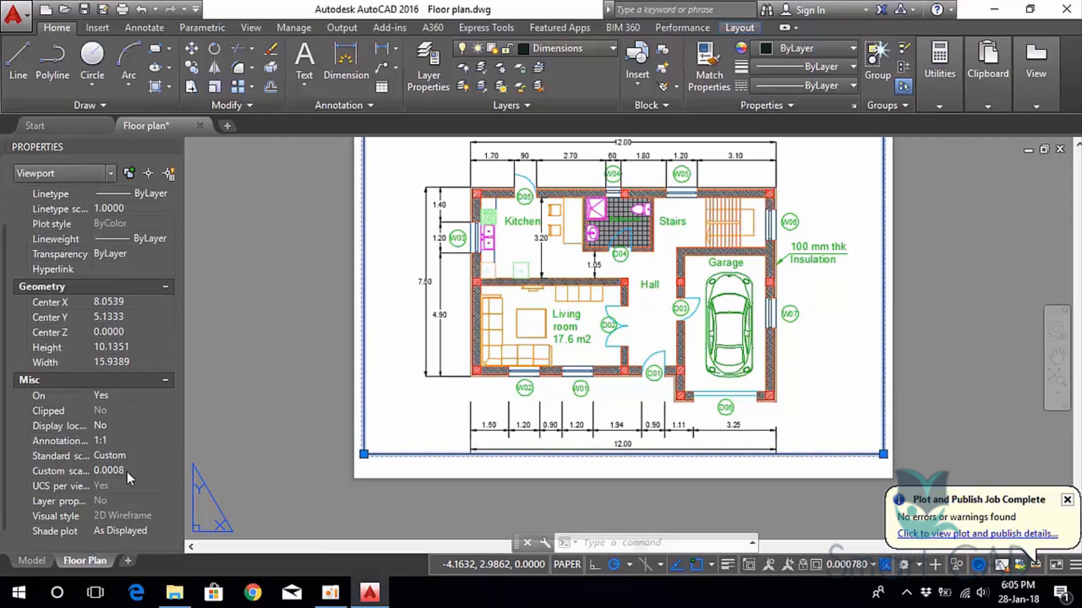
left_click(129, 471)
key("Return")
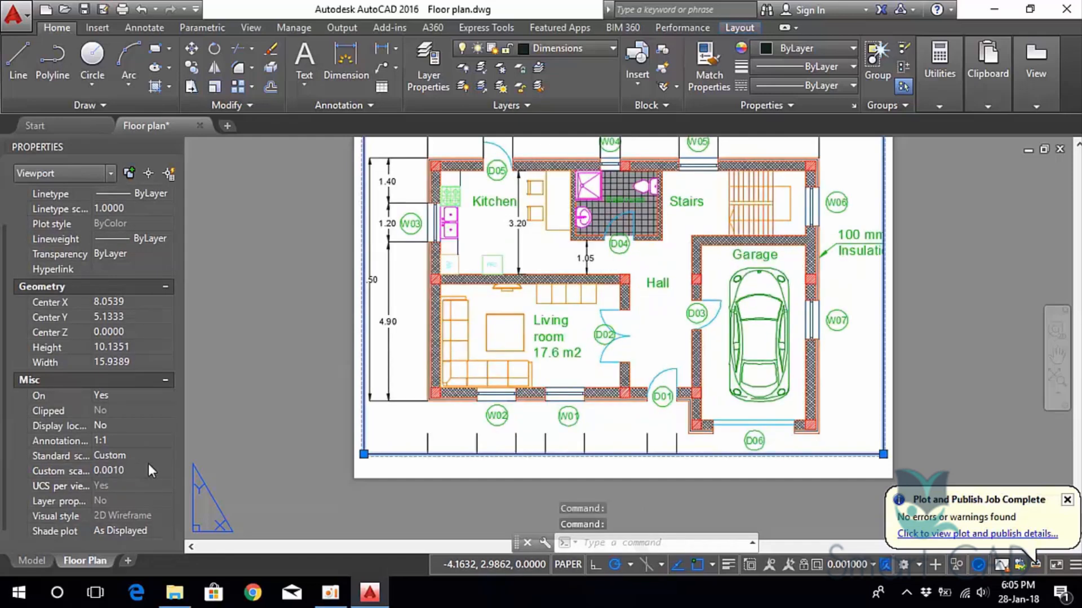
Set the selected floor plan viewport's custom scale to 0.0009.
scroll(698, 348, "down", 2)
middle_click_drag(679, 358, 611, 388)
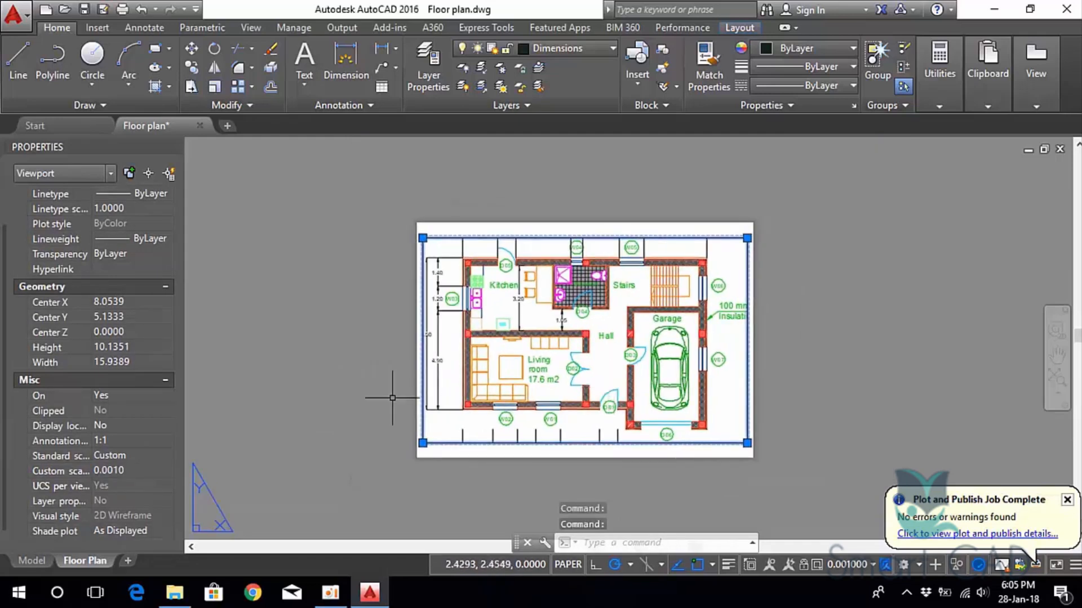
left_click(138, 476)
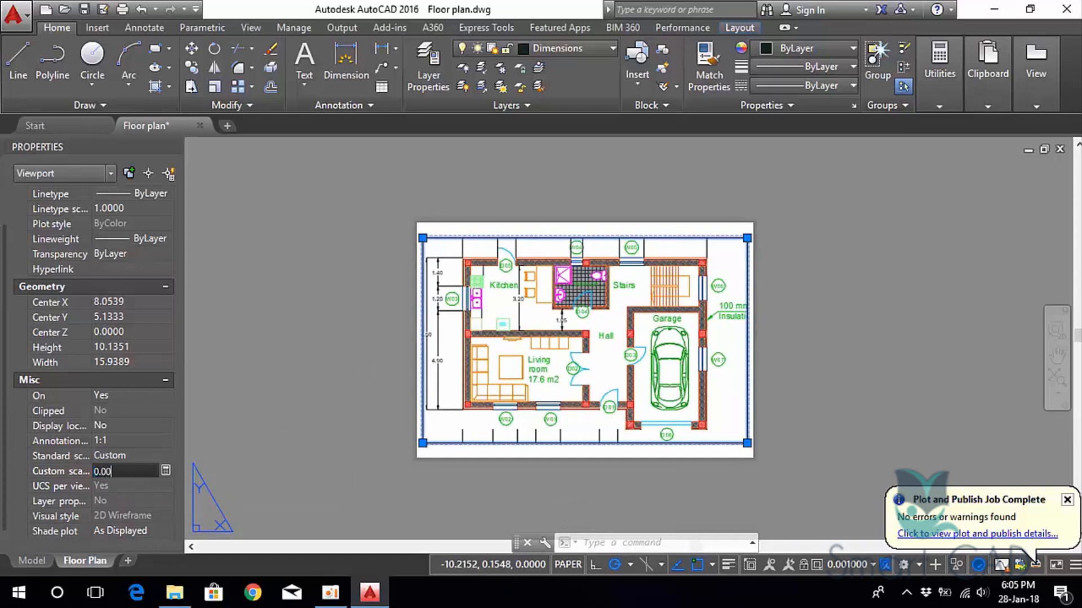
type("0.0009")
key("Return")
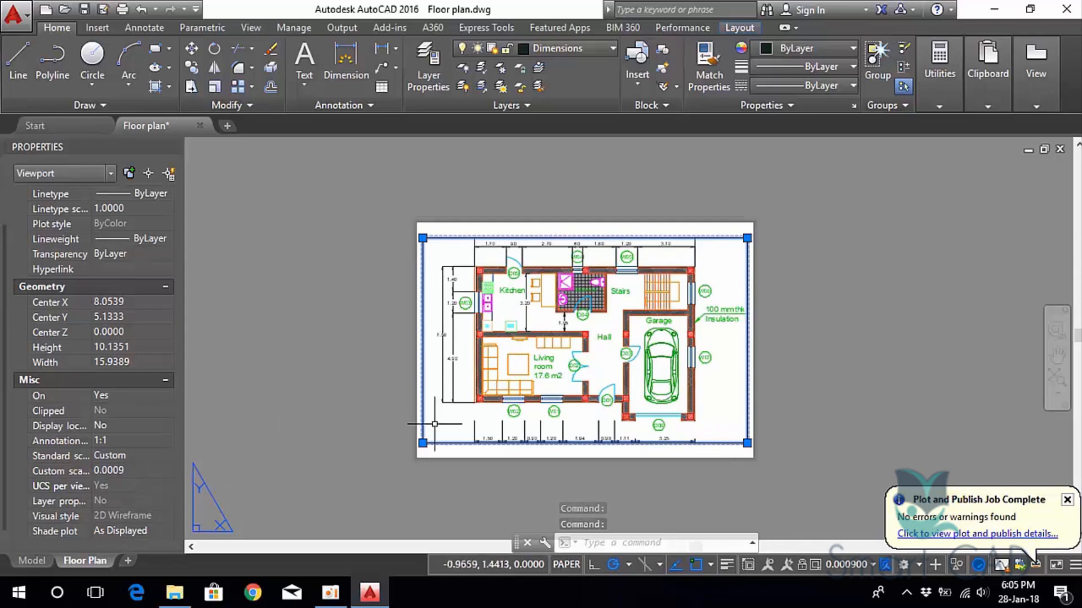
scroll(624, 422, "up", 1)
scroll(358, 374, "down", 1)
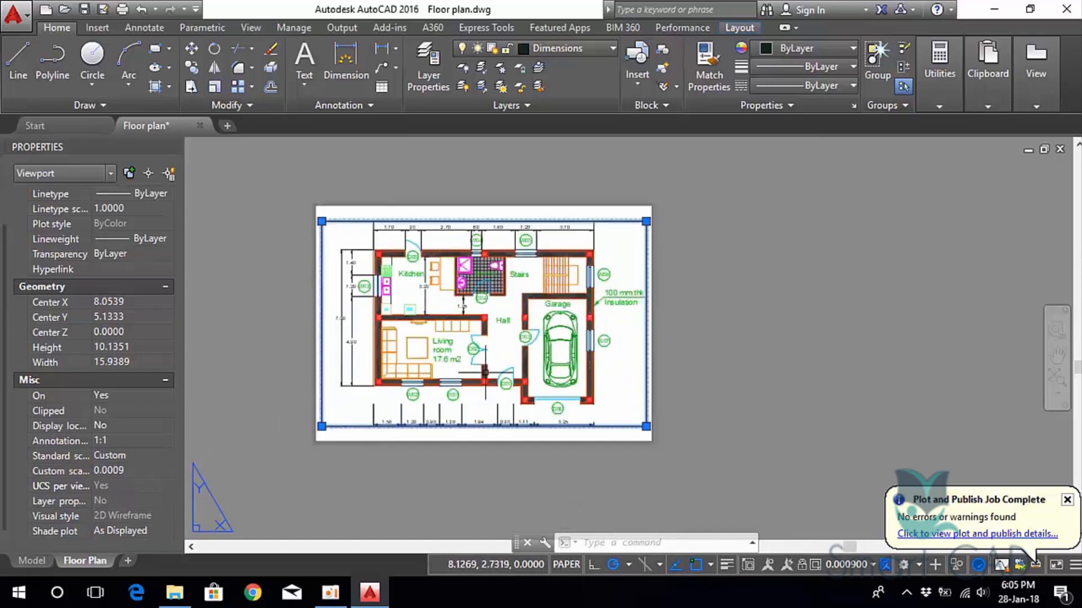
Reduce the floor plan viewport's custom scale to 0.0008.
left_click(129, 472)
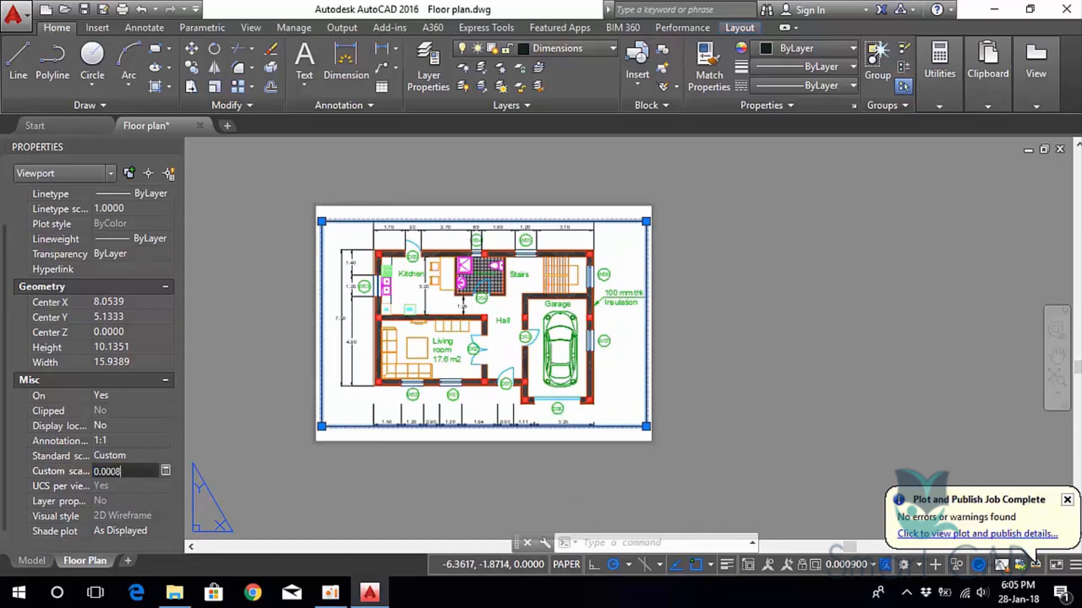
type("0.0008")
key("Return")
left_click(112, 438)
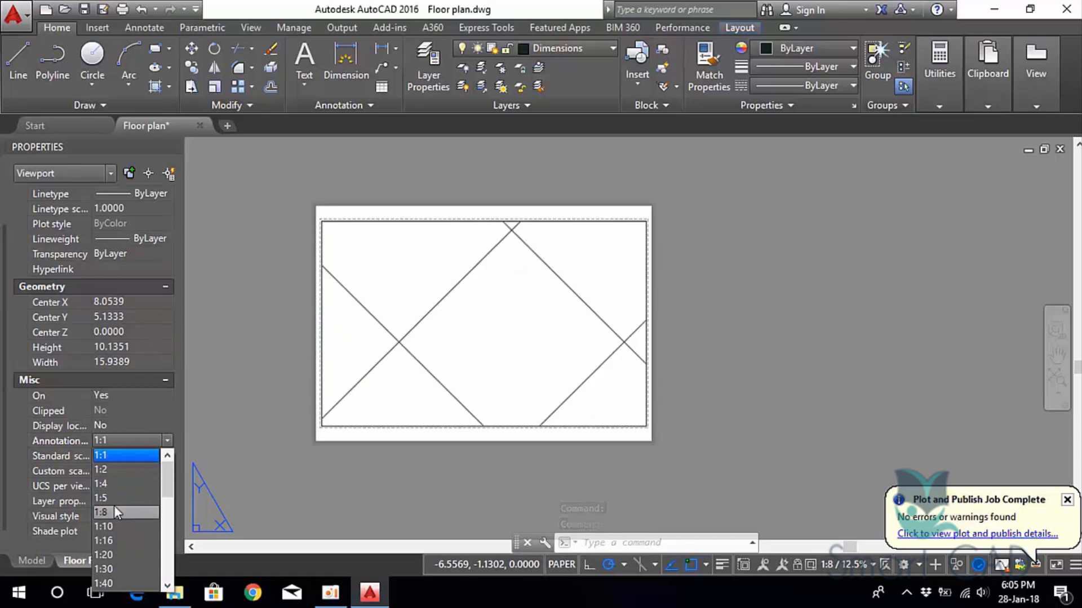
scroll(123, 528, "down", 2)
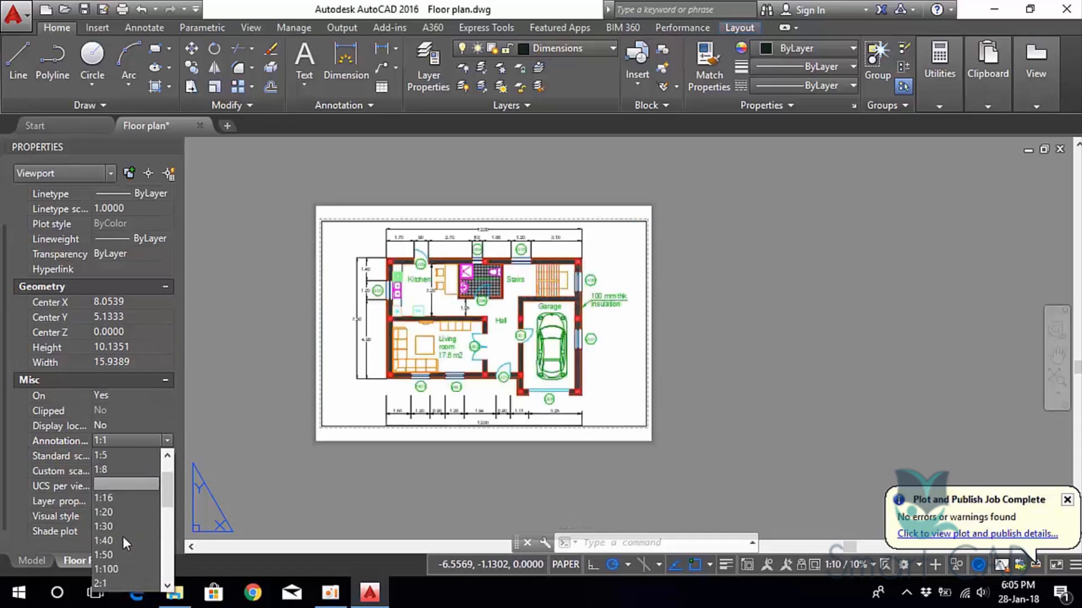
scroll(116, 527, "down", 3)
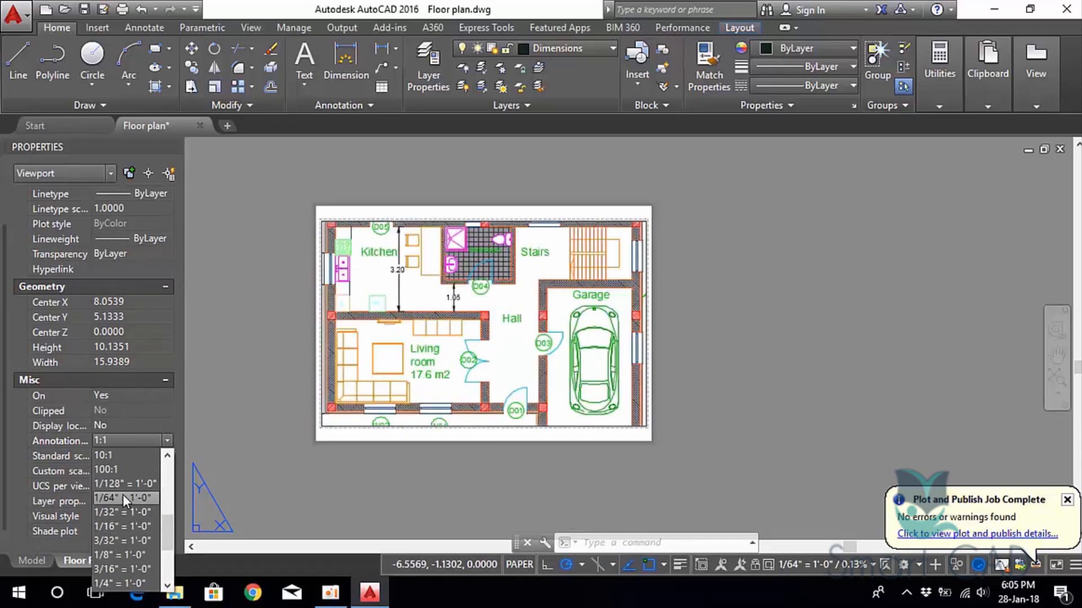
scroll(117, 490, "up", 5)
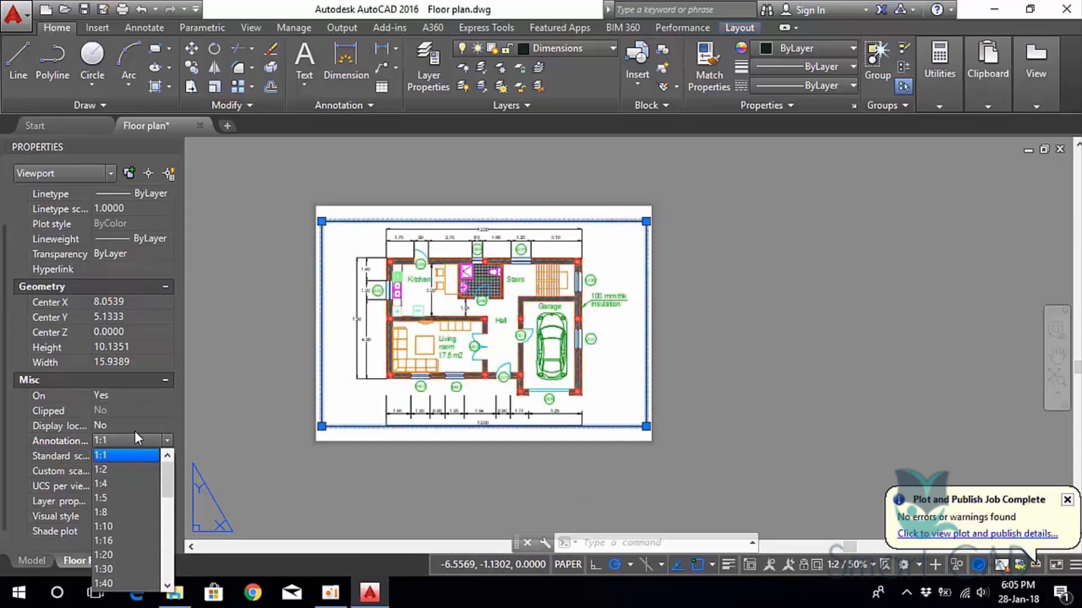
left_click(158, 438)
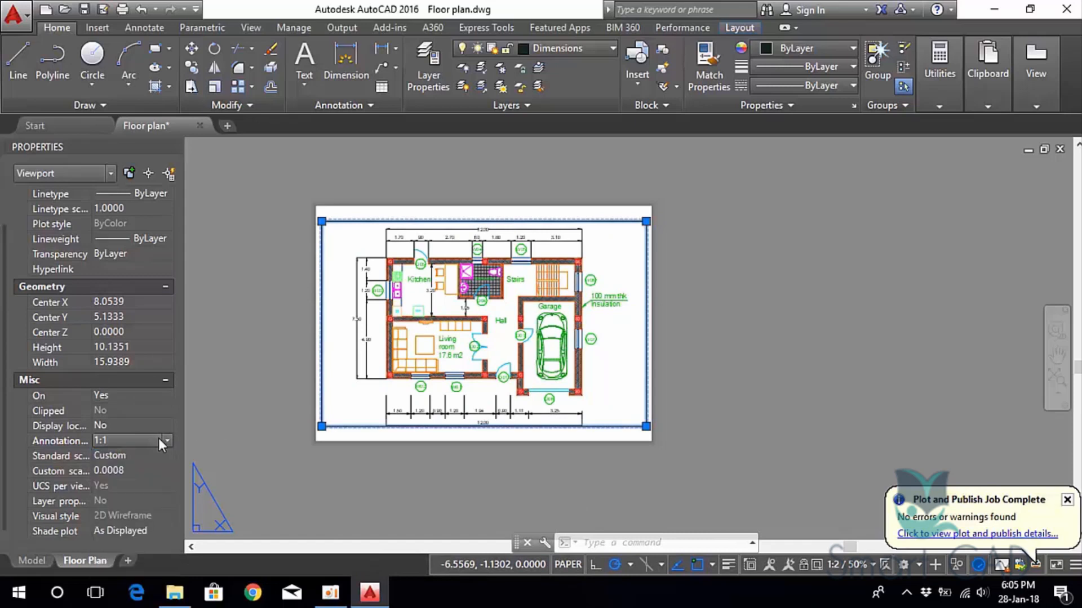
Choose the standard scale option that fits the whole floor plan inside the viewport frame.
left_click(119, 455)
left_click(140, 455)
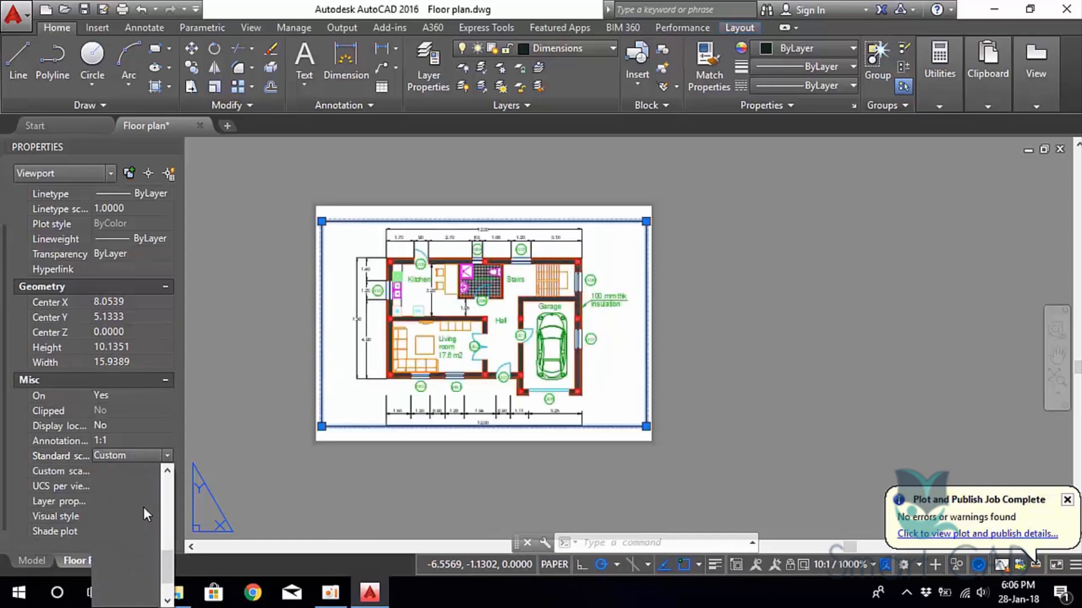
scroll(138, 502, "up", 8)
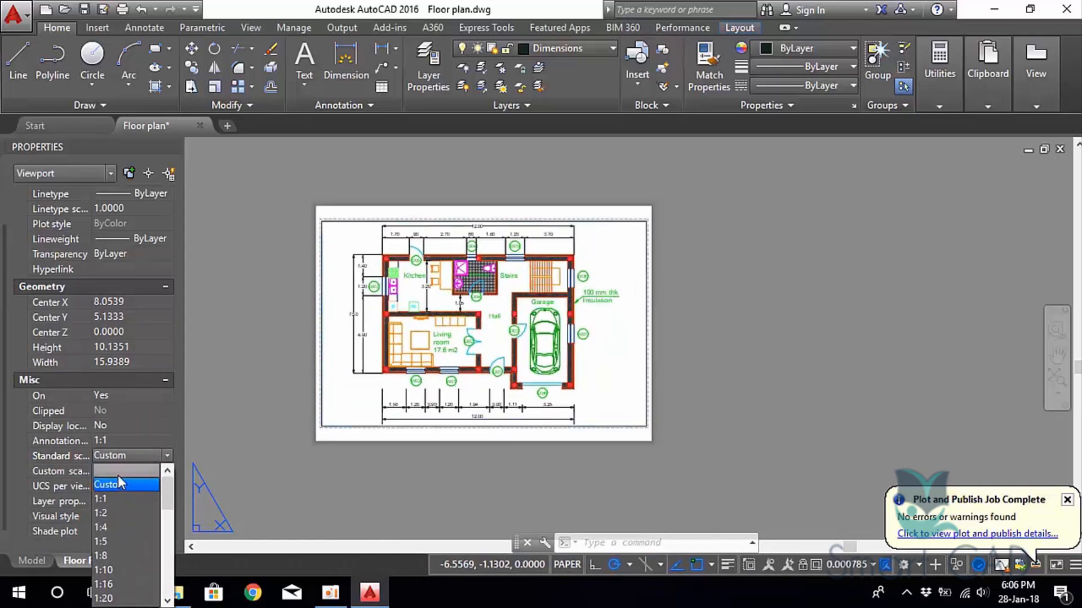
left_click(121, 472)
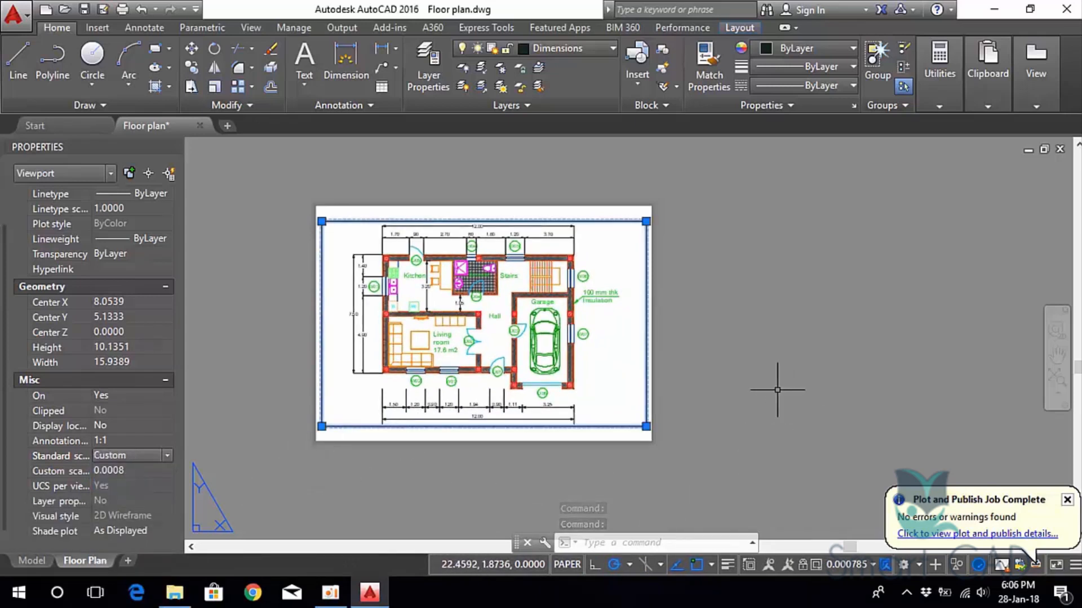
Preview the Floor Plan layout's plot and save it to the Desktop as Floor plan-Floor Plan.pdf.
key("ctrl+p")
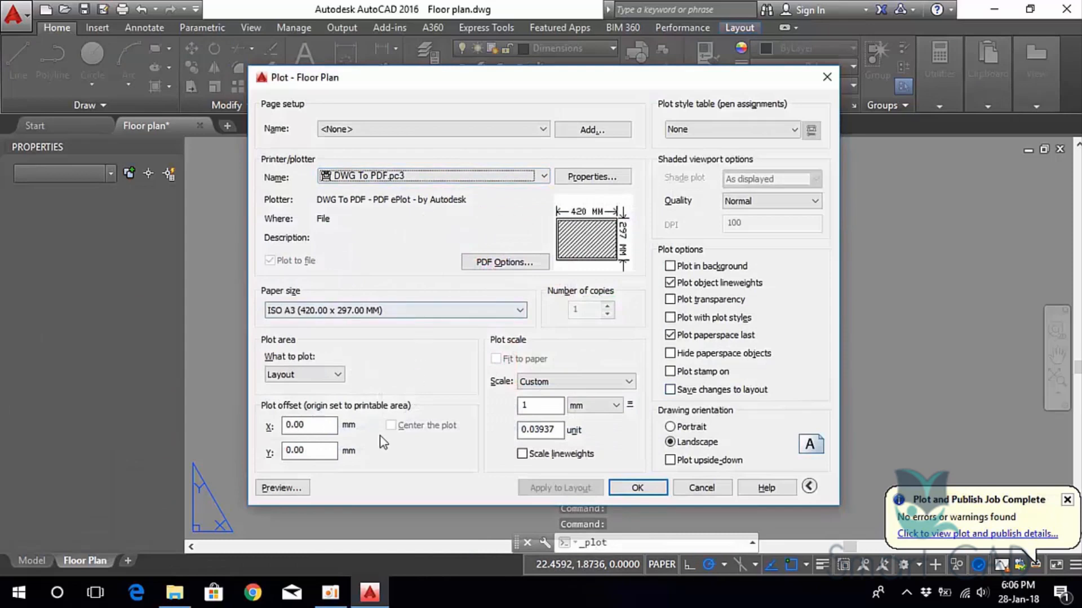
left_click(296, 489)
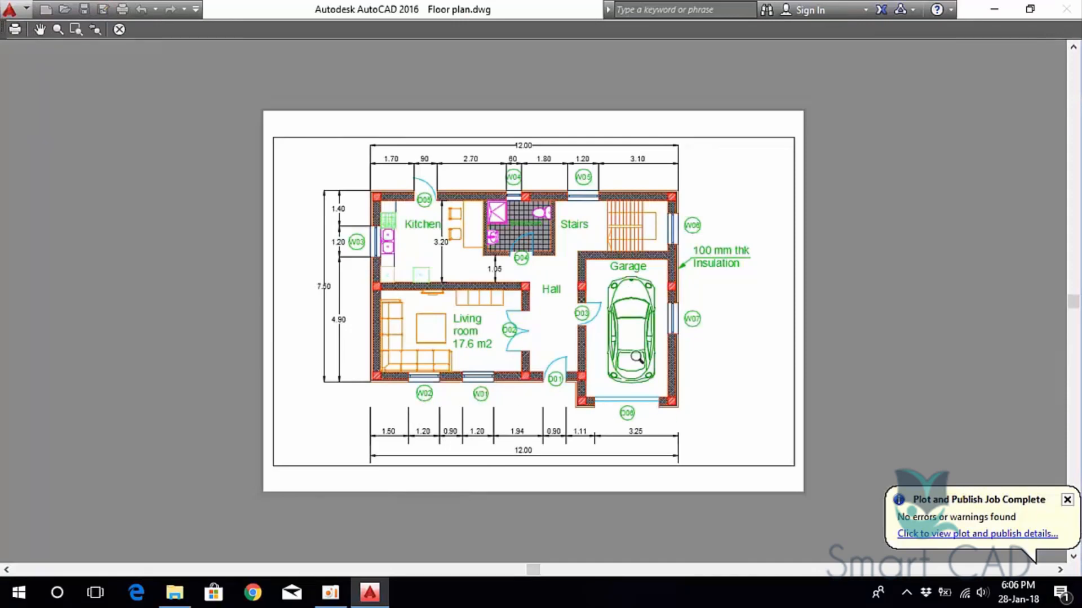
scroll(636, 349, "up", 2)
scroll(600, 324, "down", 1)
middle_click_drag(442, 299, 369, 330)
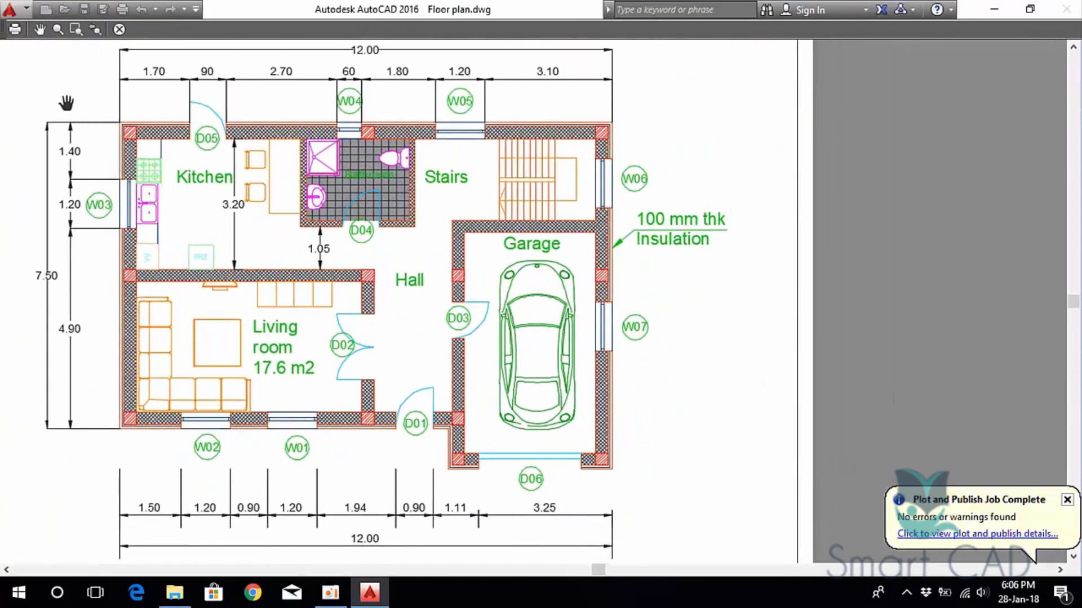
left_click(17, 31)
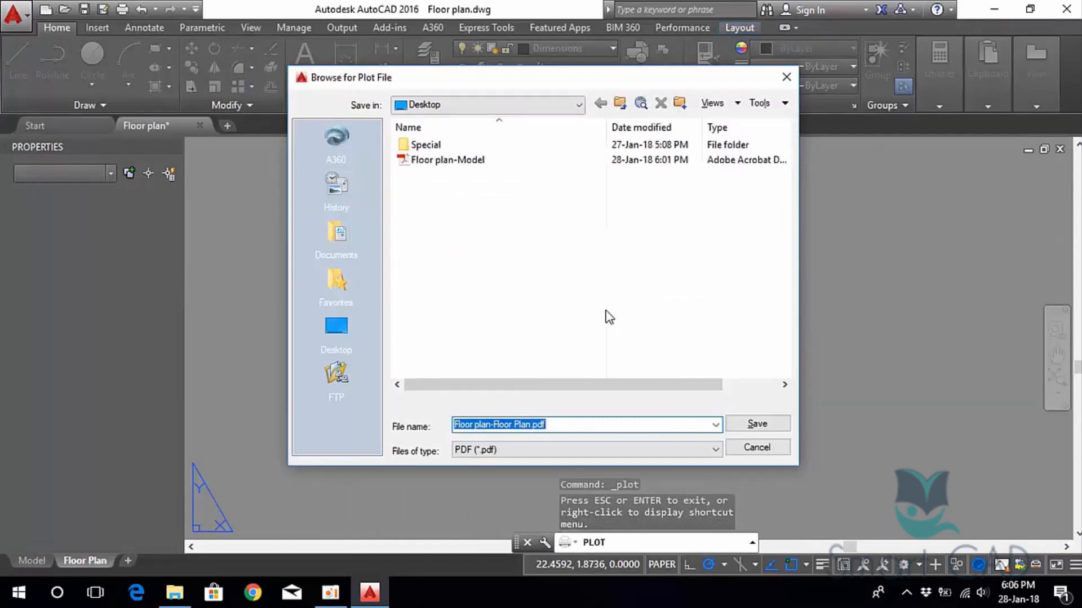
left_click(752, 427)
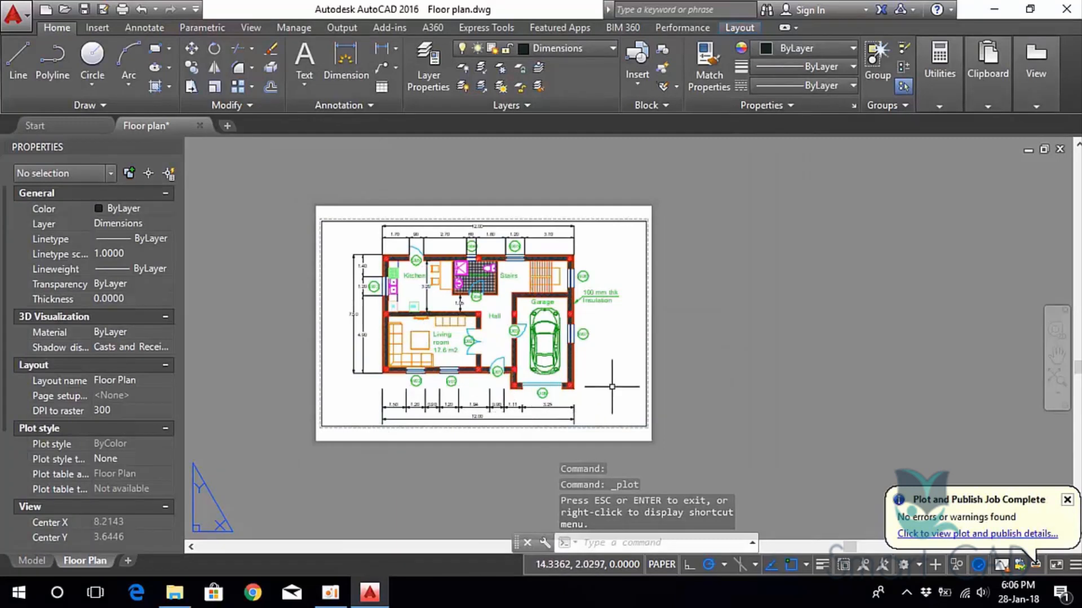
Make Columns the current layer.
scroll(611, 383, "up", 2)
middle_click_drag(582, 382, 702, 389)
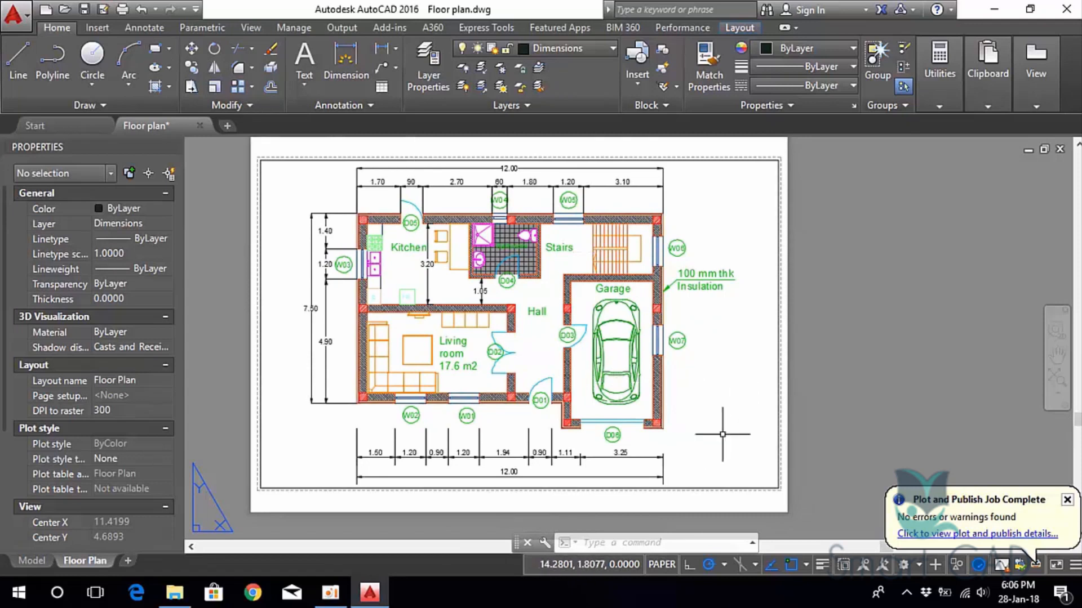
left_click(18, 61)
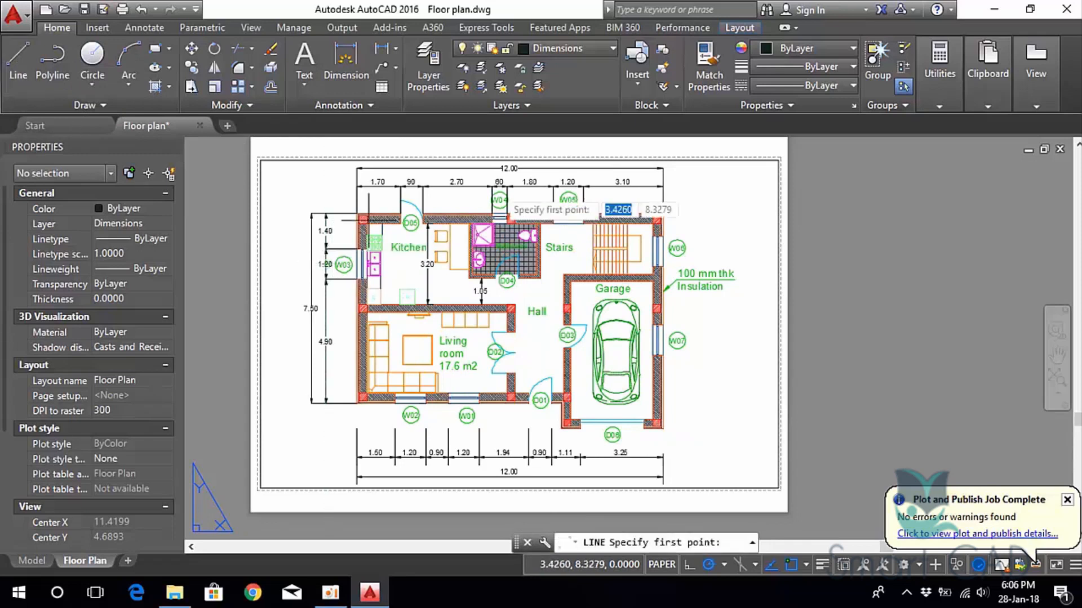
key("Escape")
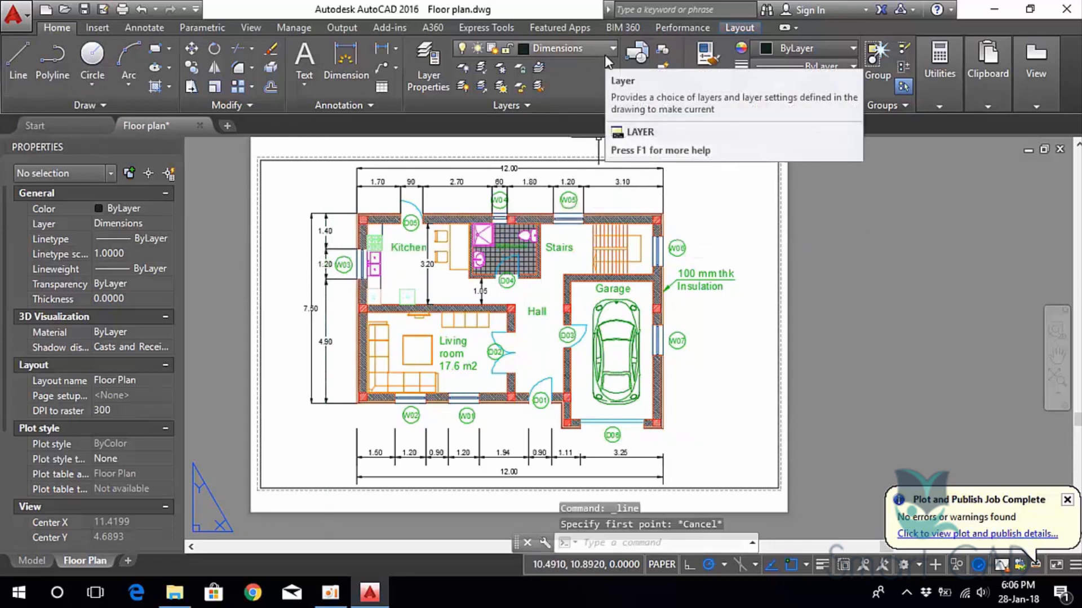
left_click(607, 47)
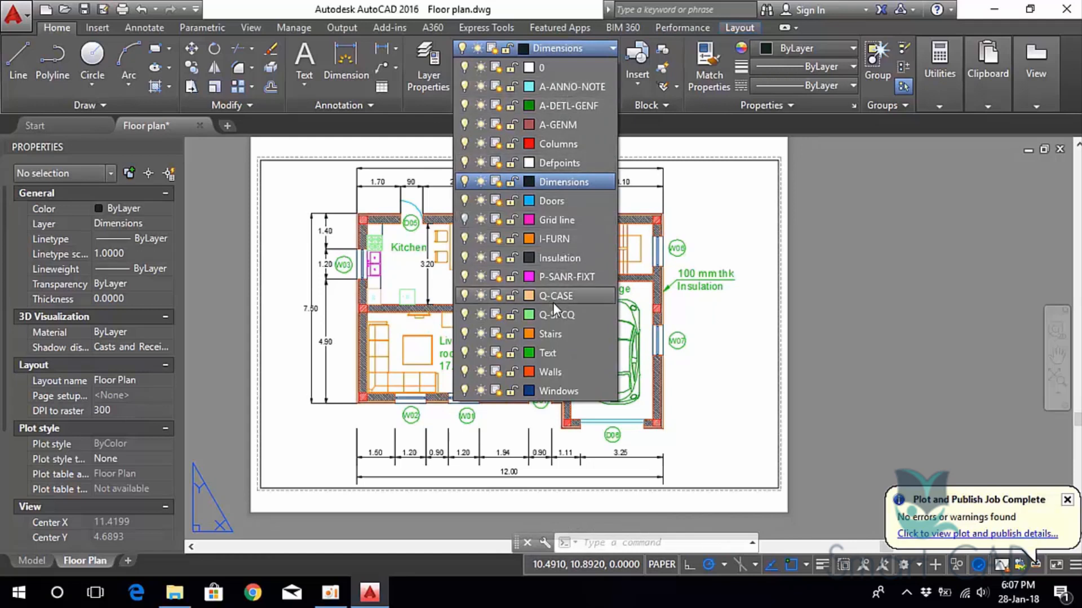
left_click(576, 144)
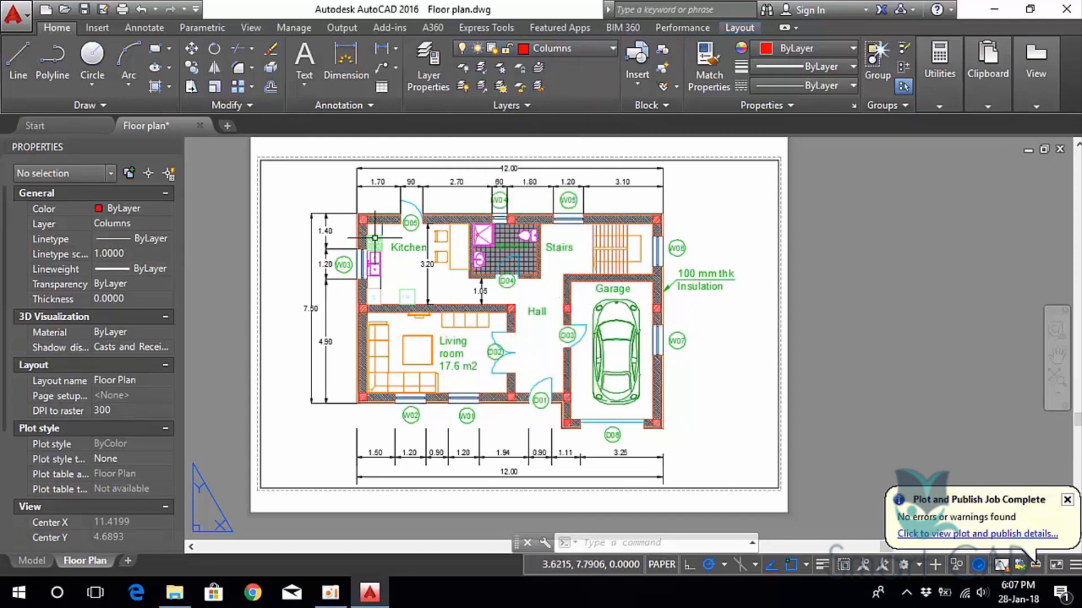
Draw two lines boxing off the viewport frame's lower-right corner, about 2.79 wide and 3.13 high.
left_click(22, 57)
mouse_move(714, 471)
middle_mouse_down()
mouse_move(614, 422)
mouse_move(615, 399)
middle_mouse_up()
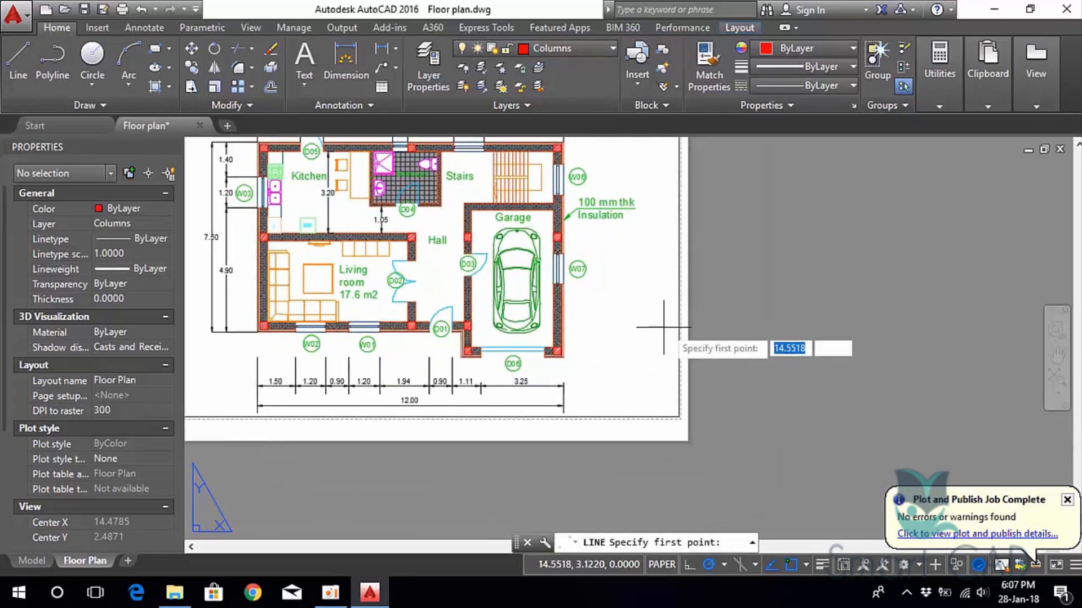
left_click(679, 315)
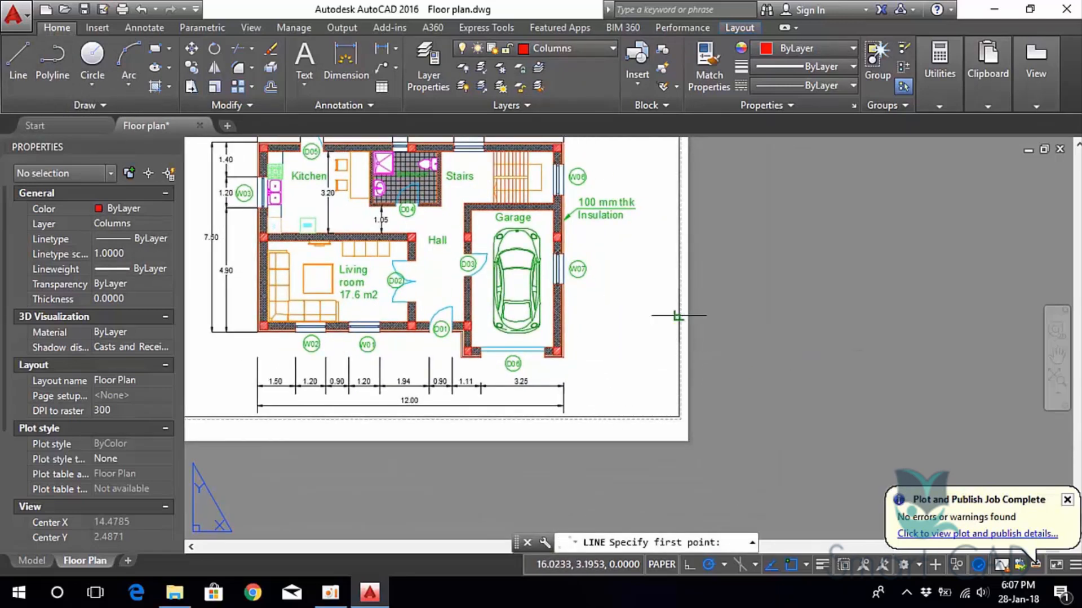
left_click(588, 316)
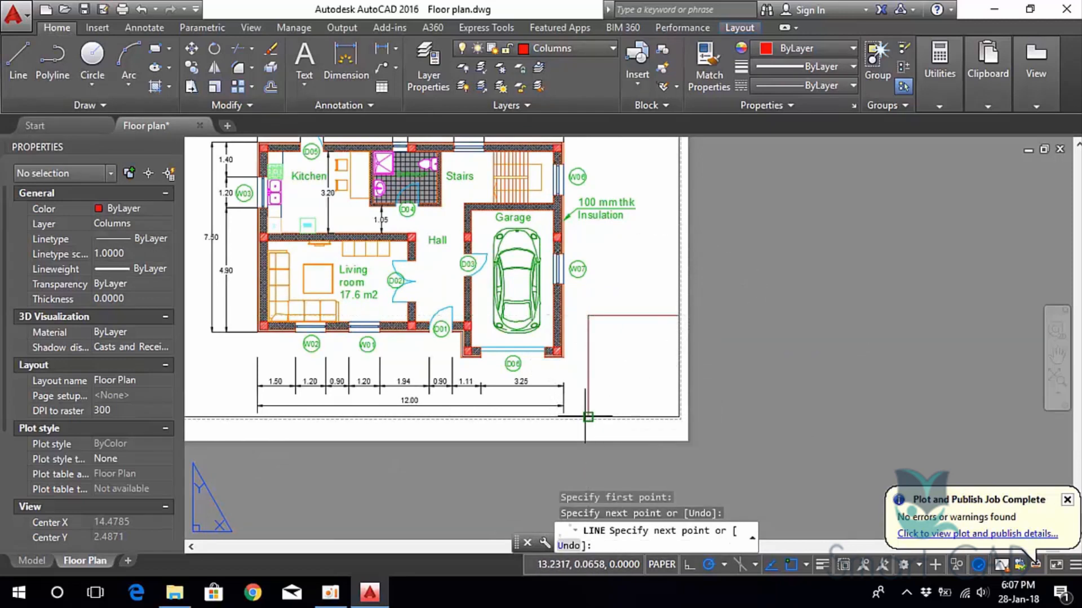
left_click(587, 417)
key("Escape")
scroll(638, 366, "up", 2)
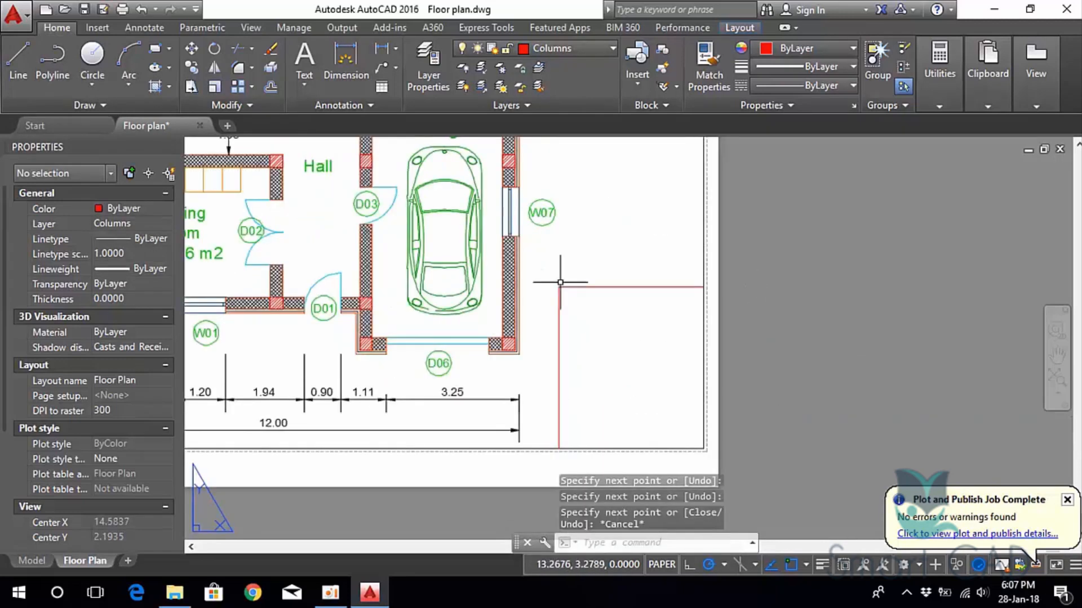
Draw two horizontal divider lines across the corner box, at Y values of about 2.3 and 1.2.
left_click(18, 57)
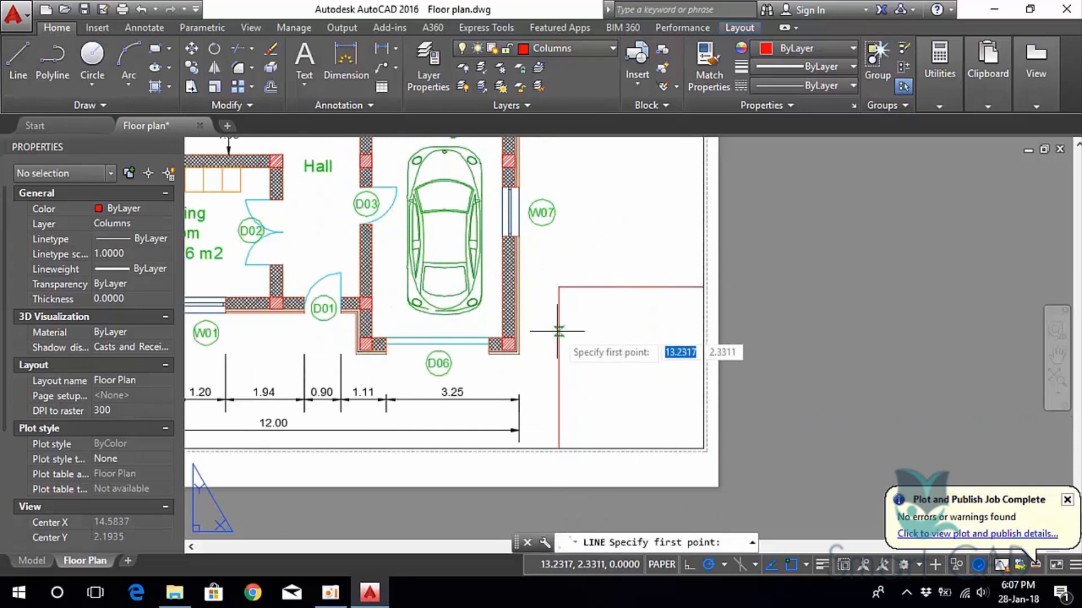
left_click(569, 332)
left_click(701, 332)
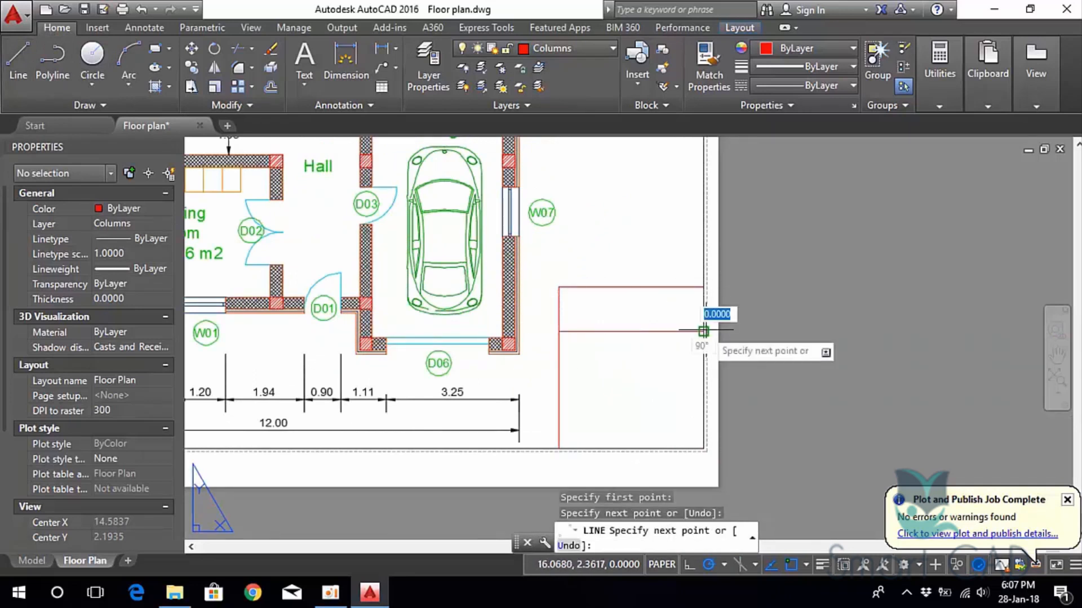
key("Escape")
left_click(29, 66)
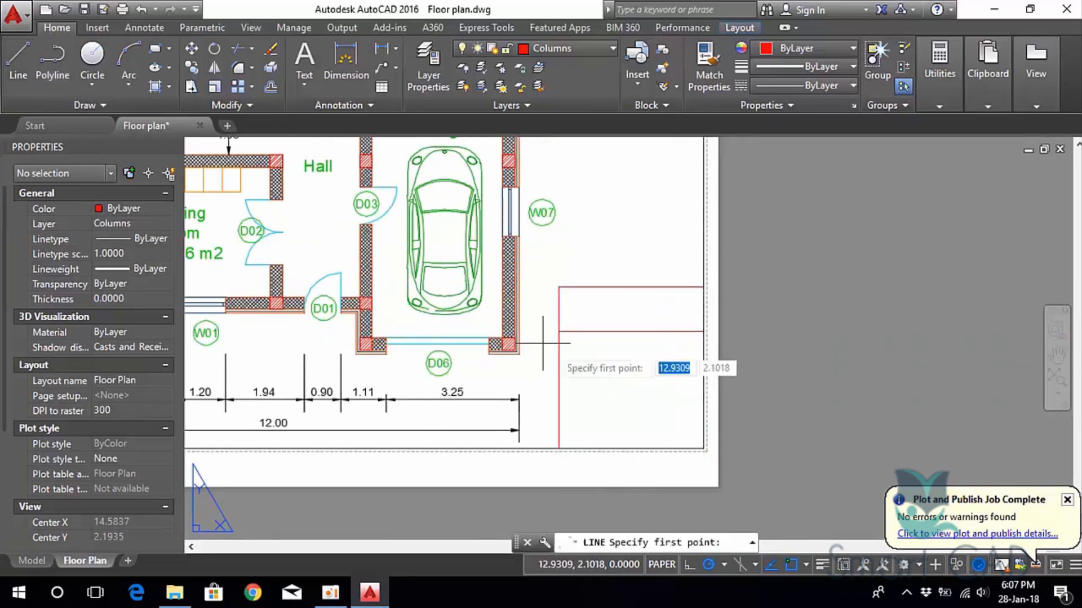
left_click(577, 390)
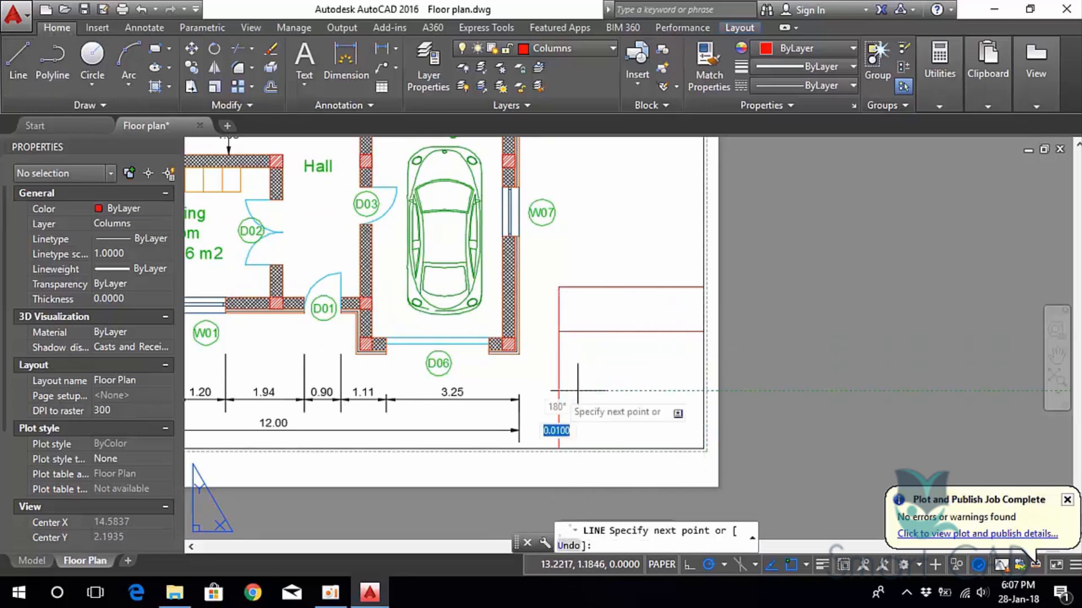
left_click(701, 390)
key("Escape")
Erase the four lines of the divided corner box from the layout.
scroll(628, 242, "down", 3)
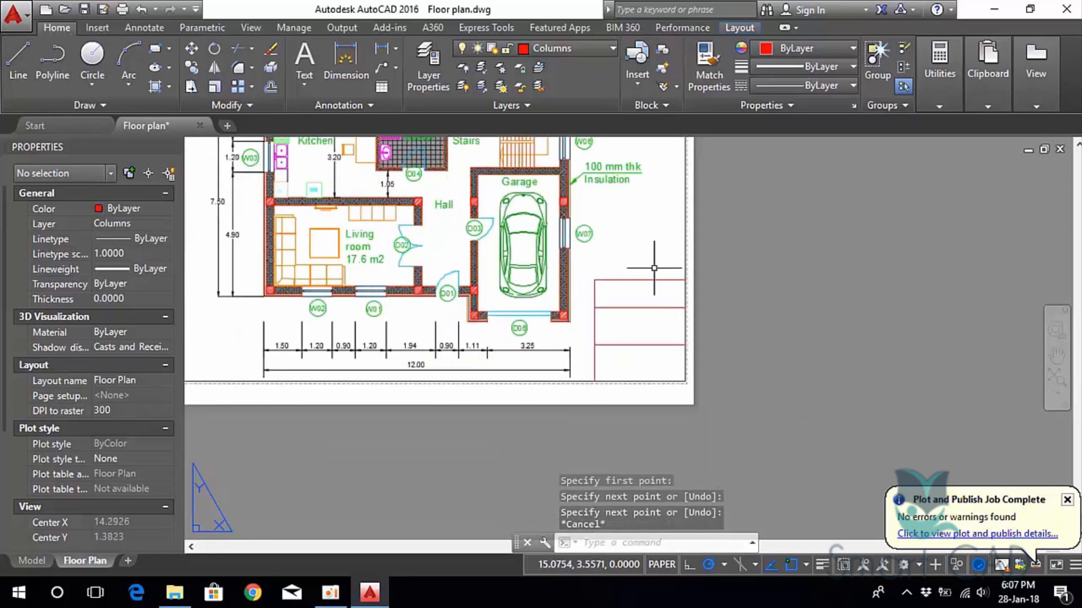
scroll(631, 256, "up", 3)
left_click(666, 334)
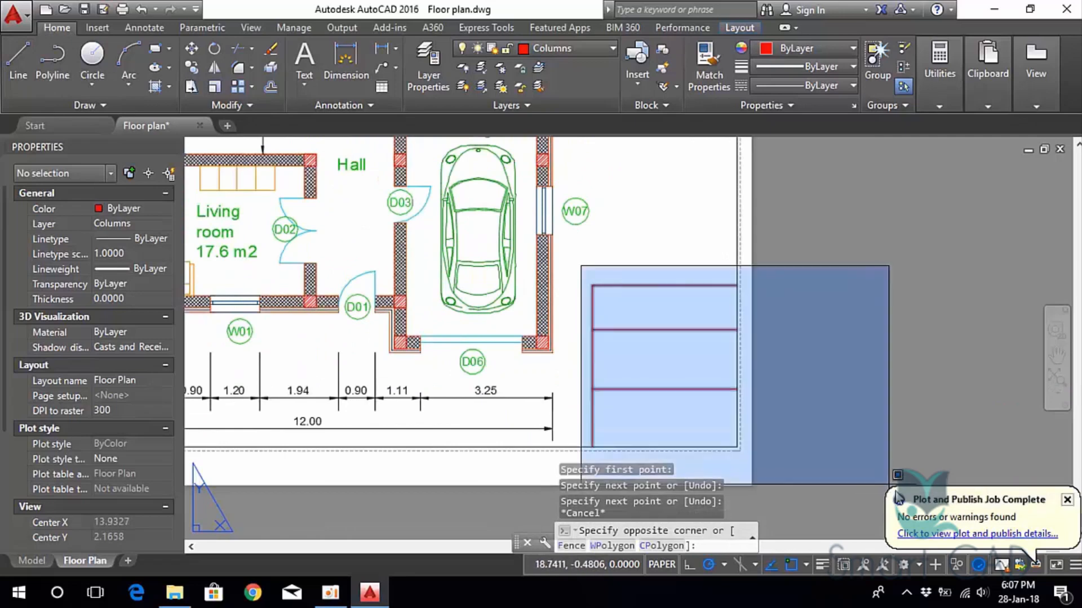
left_click(840, 451)
key("Delete")
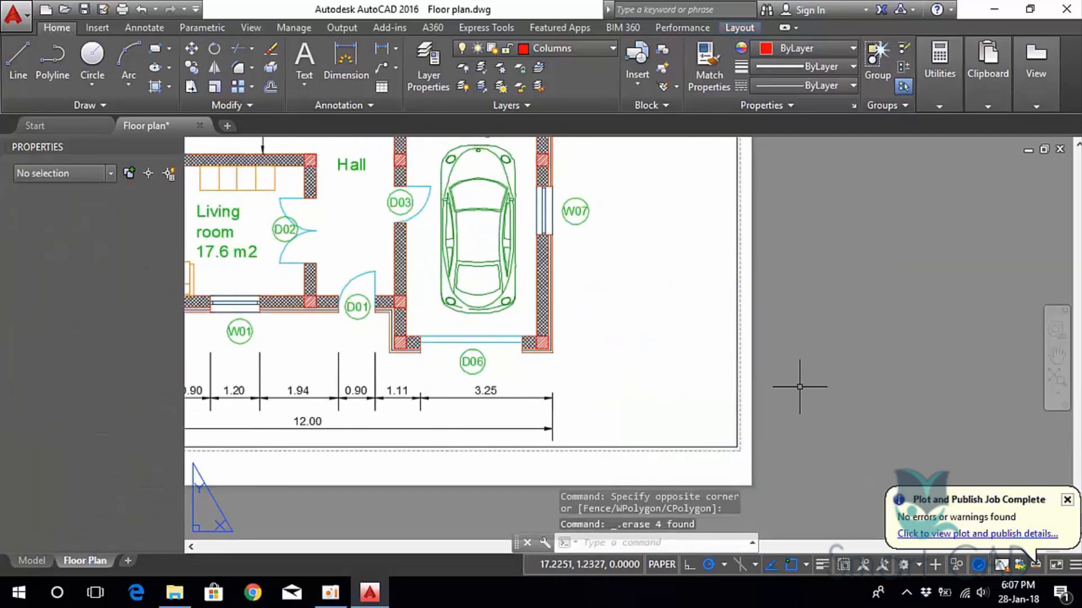
scroll(799, 380, "down", 5)
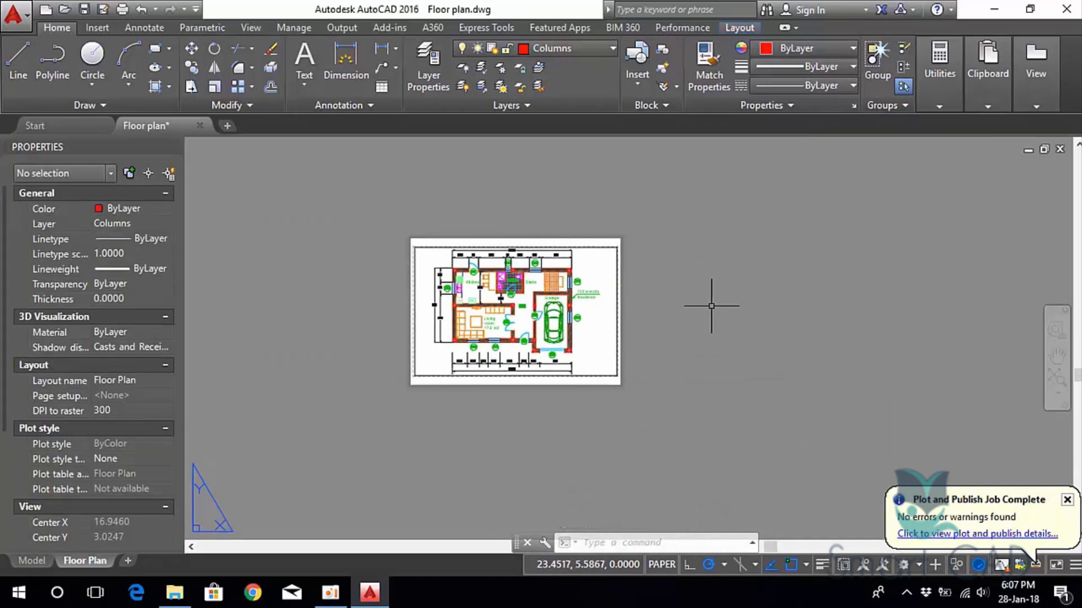
scroll(627, 324, "up", 4)
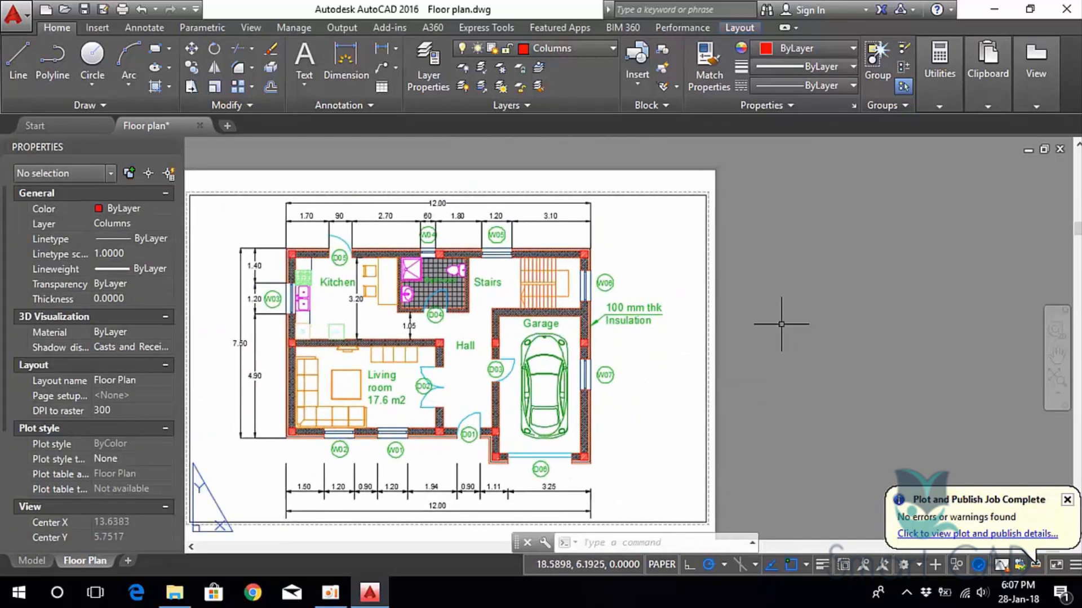
scroll(780, 324, "down", 4)
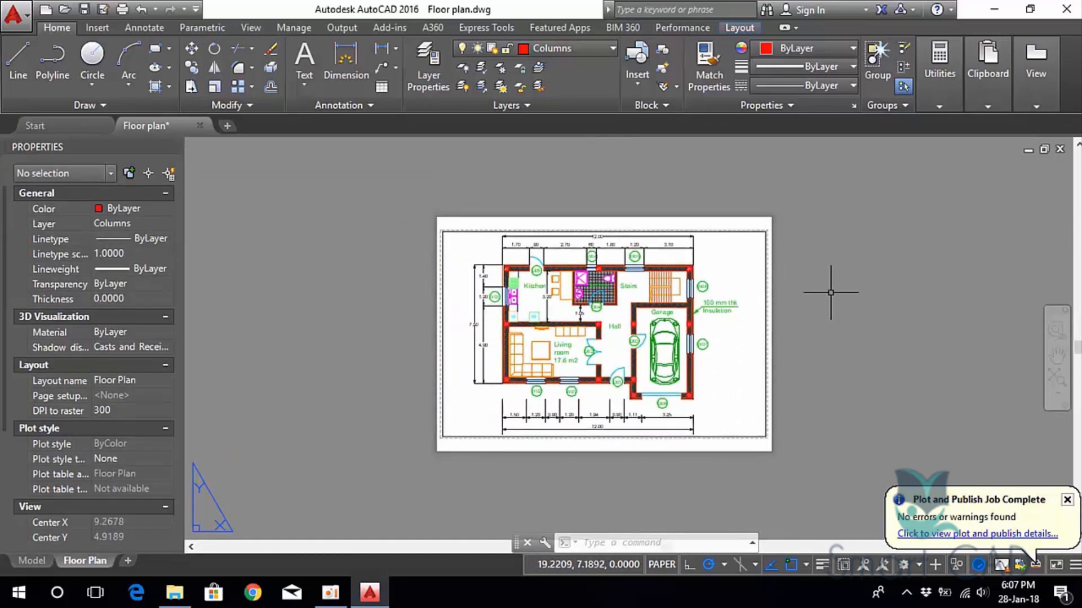